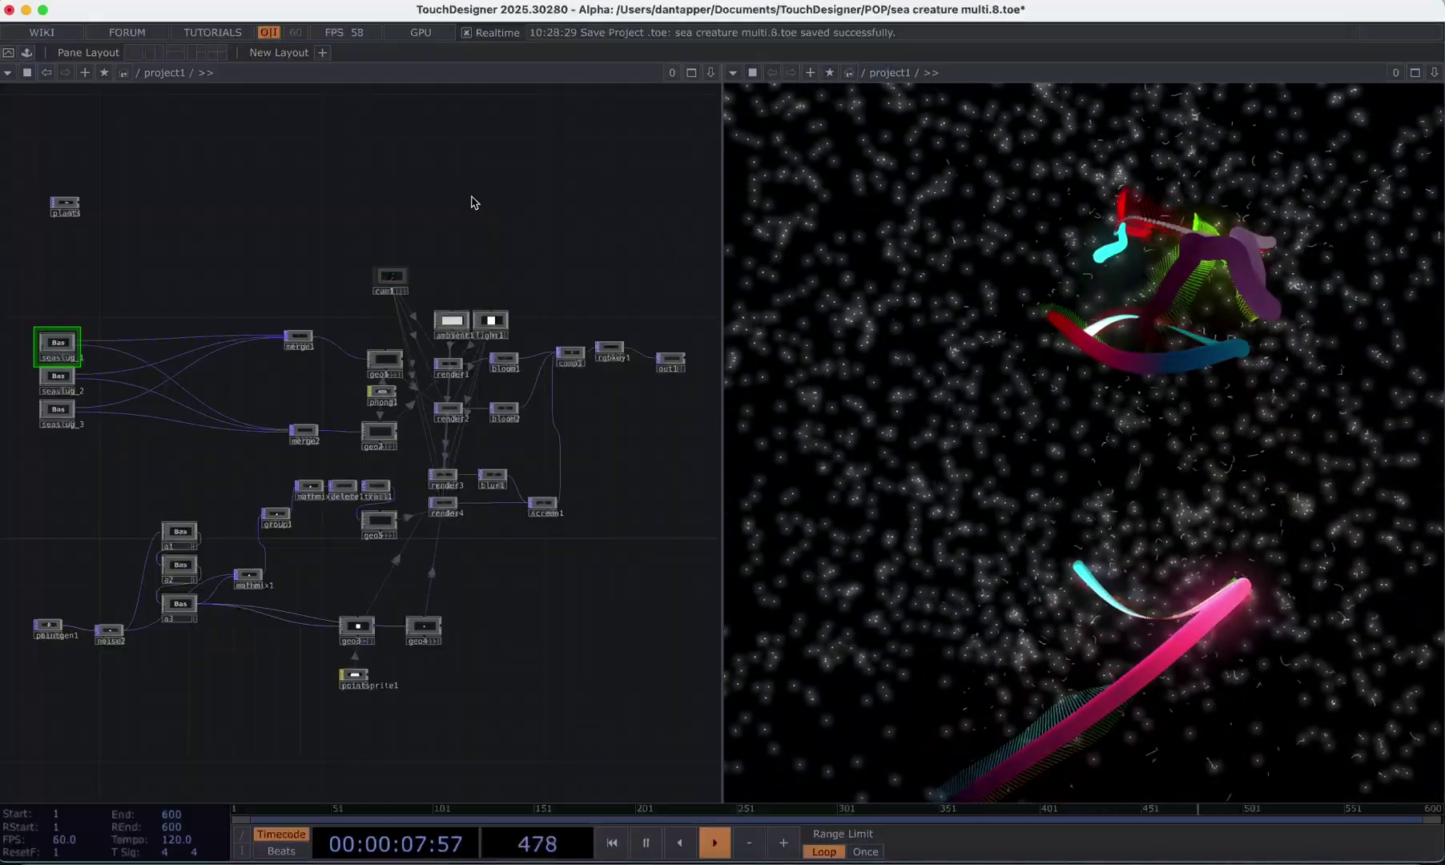
- Switch to the browser, play the YouTube video on nudibranchs as visual reference, and return to TouchDesigner
{"action": "key", "text": "ctrl+Up"}
{"action": "left_click", "coordinate": [307, 638]}
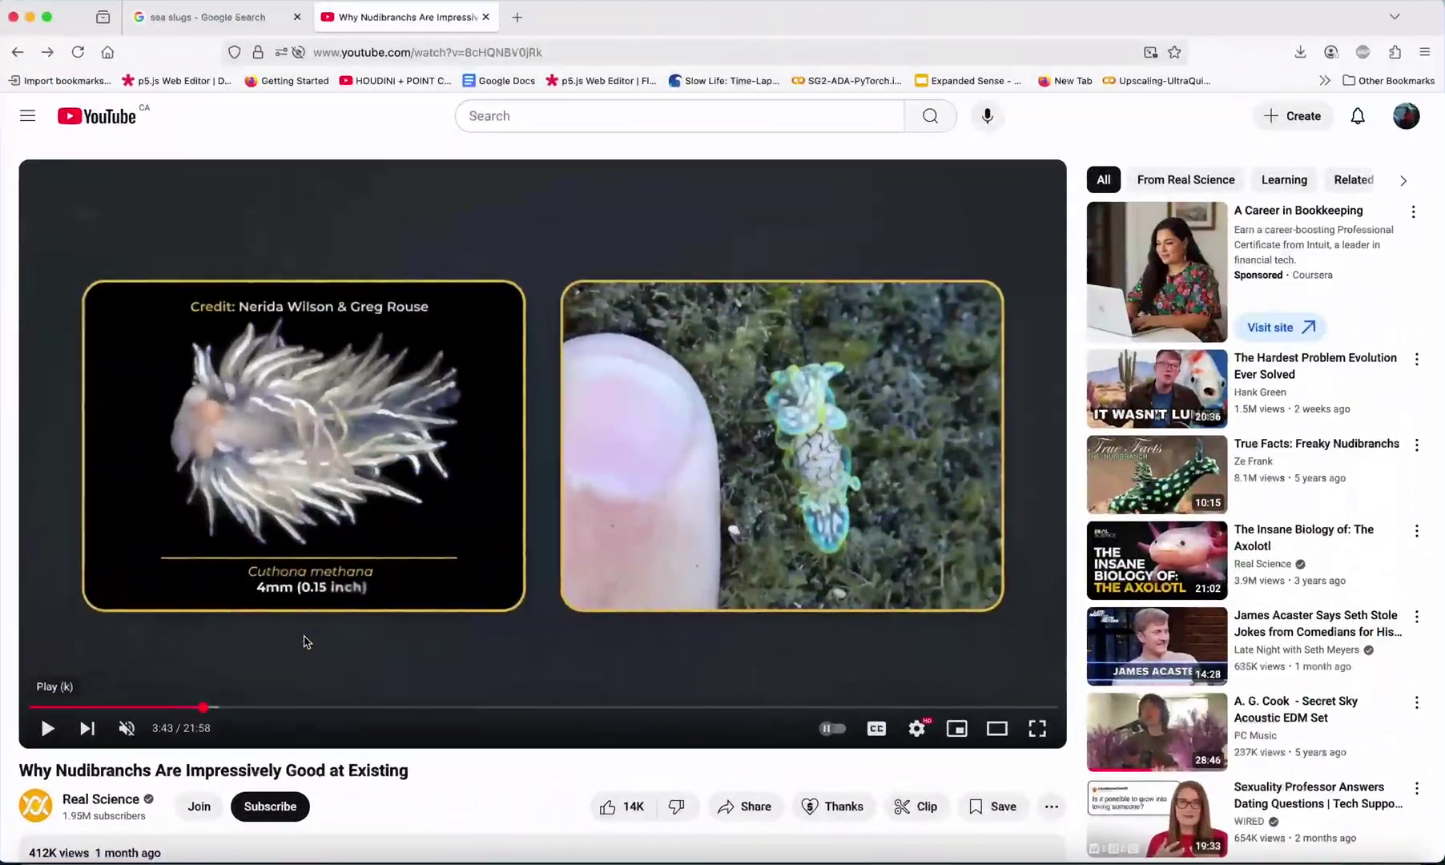
{"action": "left_click", "coordinate": [357, 470]}
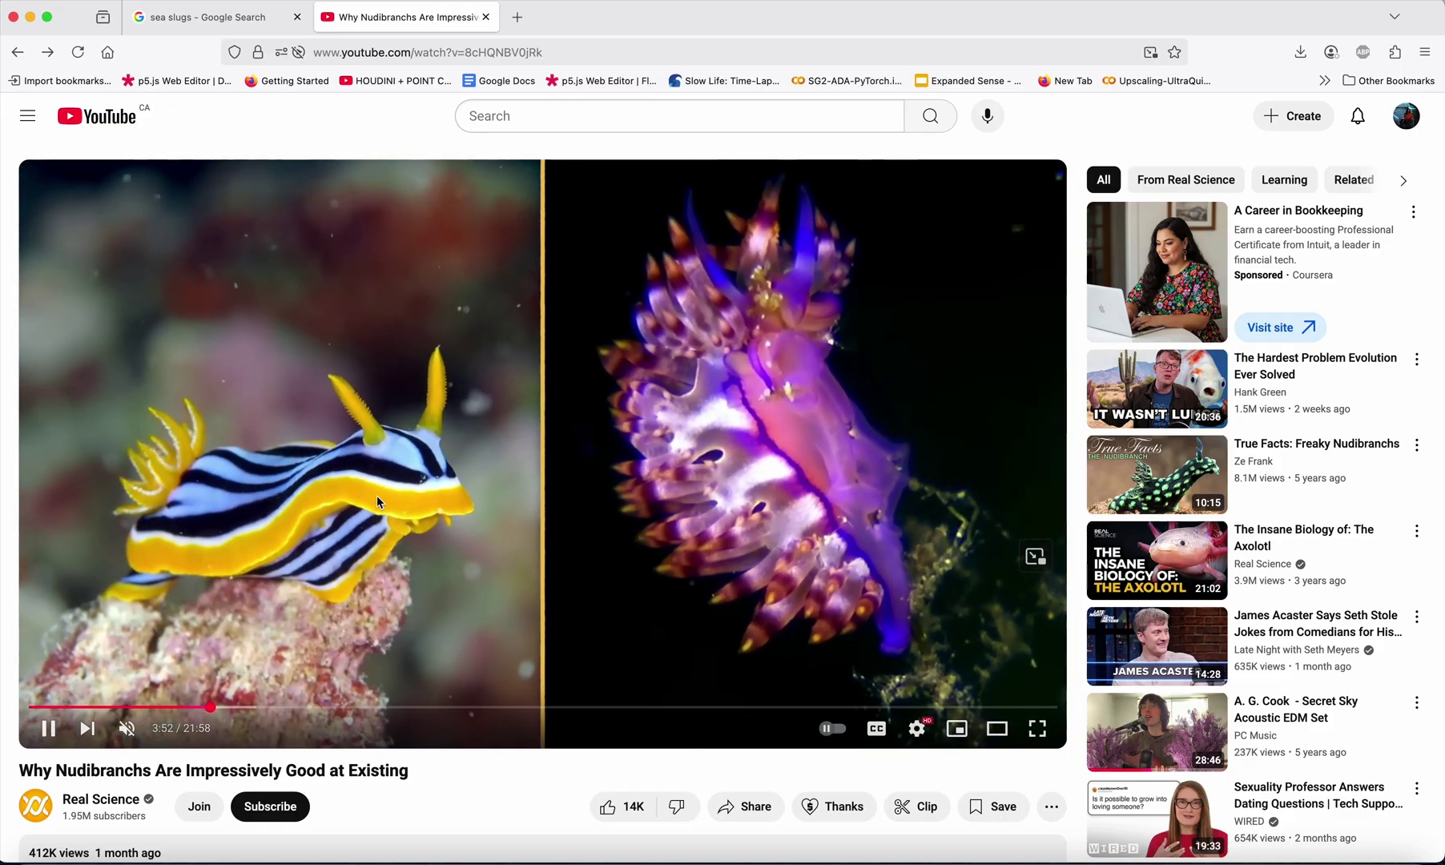
{"action": "key", "text": "ctrl+Up"}
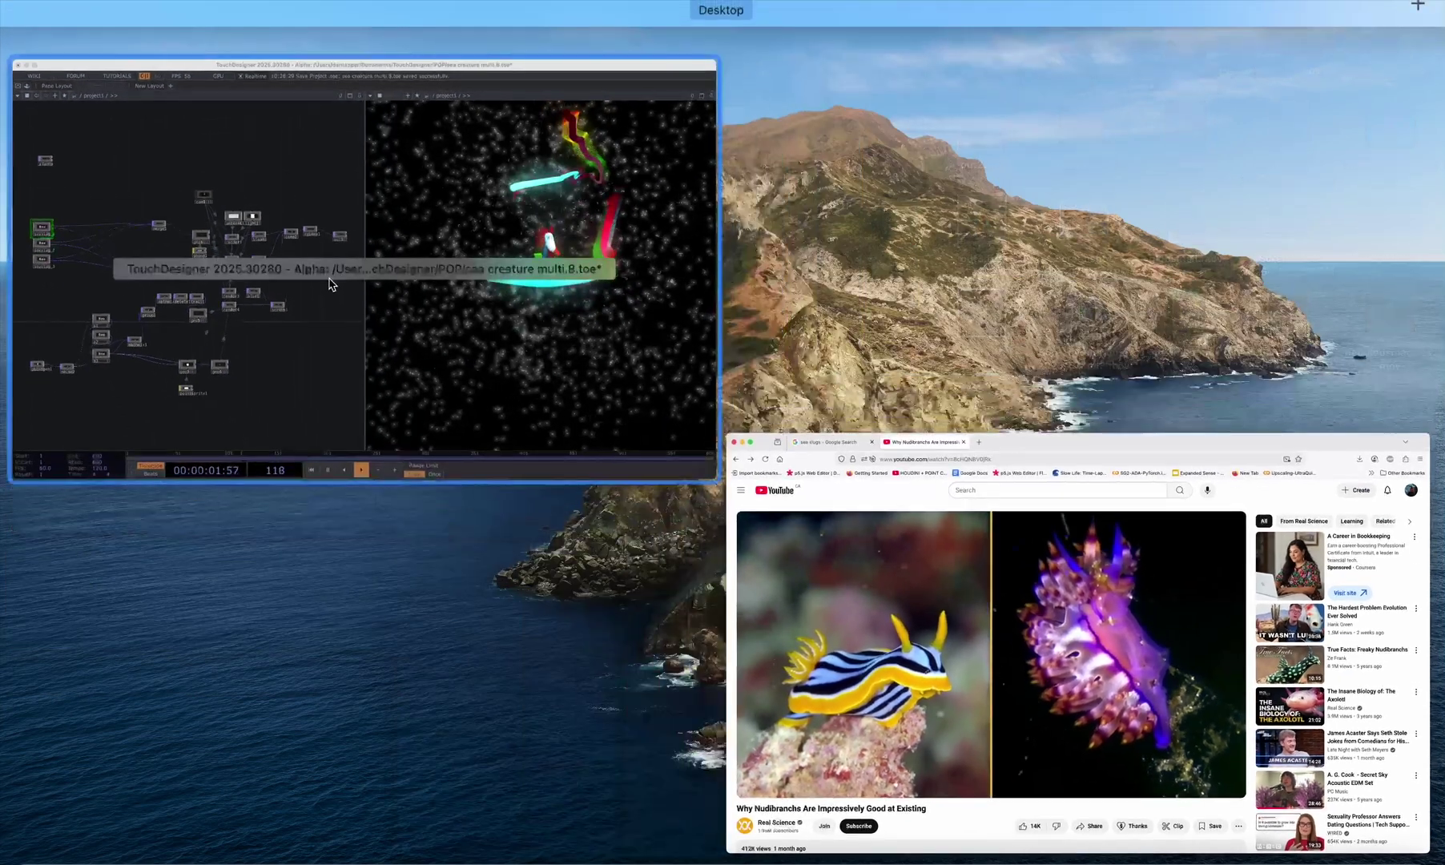
{"action": "left_click", "coordinate": [331, 284]}
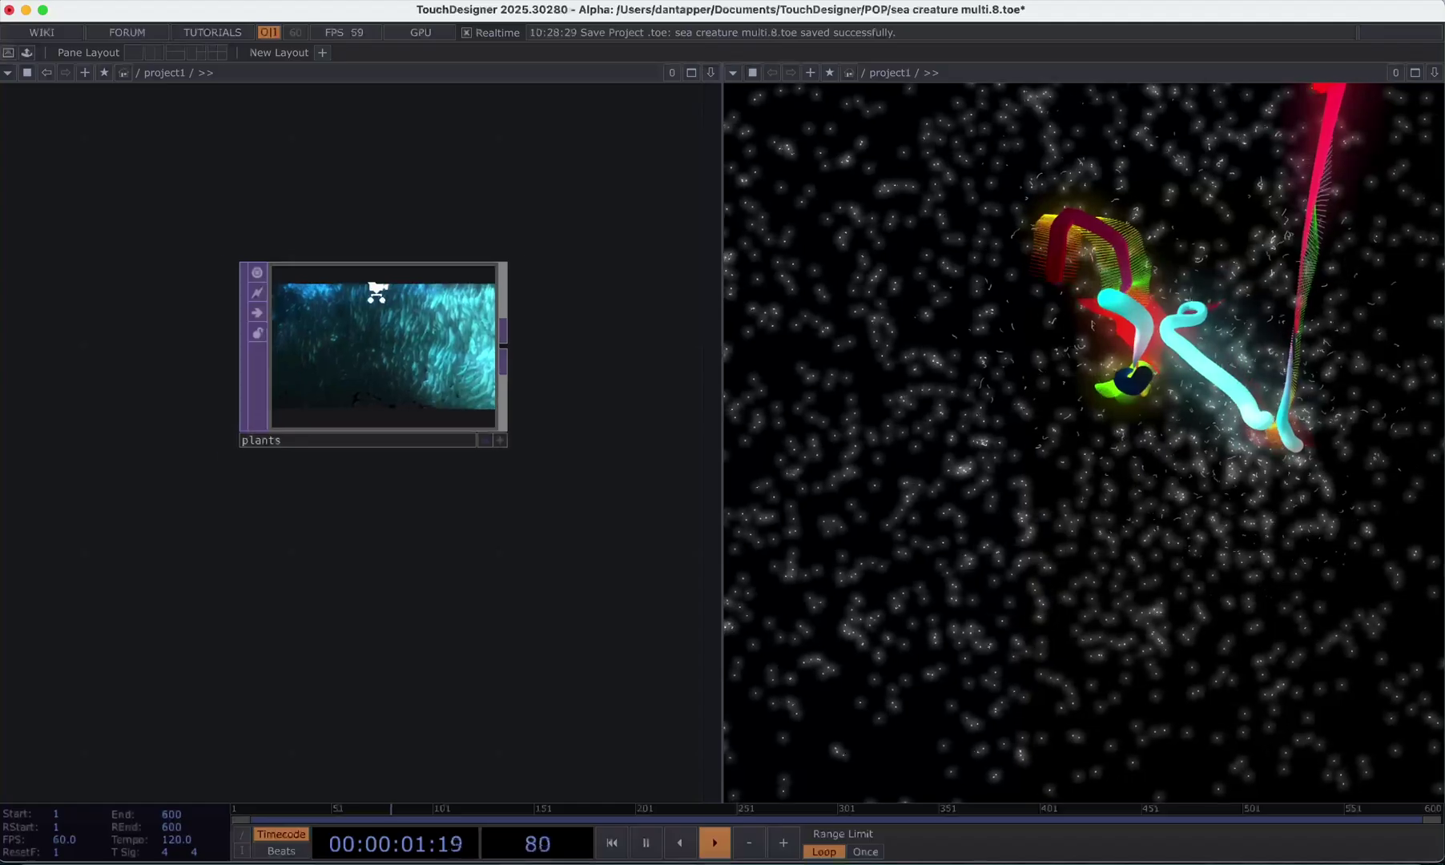
- Examine the preview of the plants operator in the finished sea creature project up close and as a whole
{"action": "scroll", "coordinate": [378, 297], "scroll_direction": "up", "scroll_amount": 3}
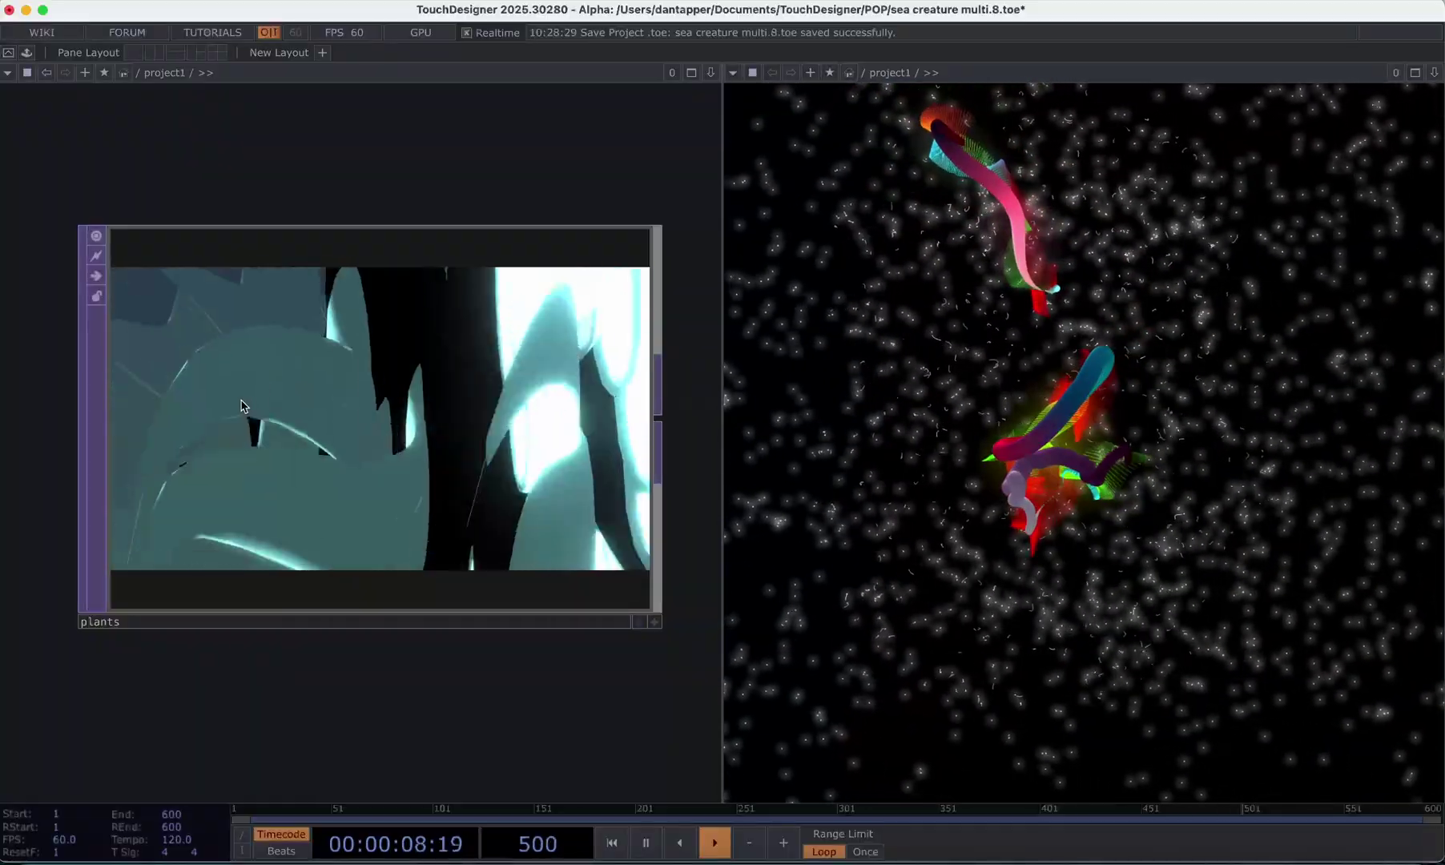
{"action": "scroll", "coordinate": [323, 381], "scroll_direction": "up", "scroll_amount": 2}
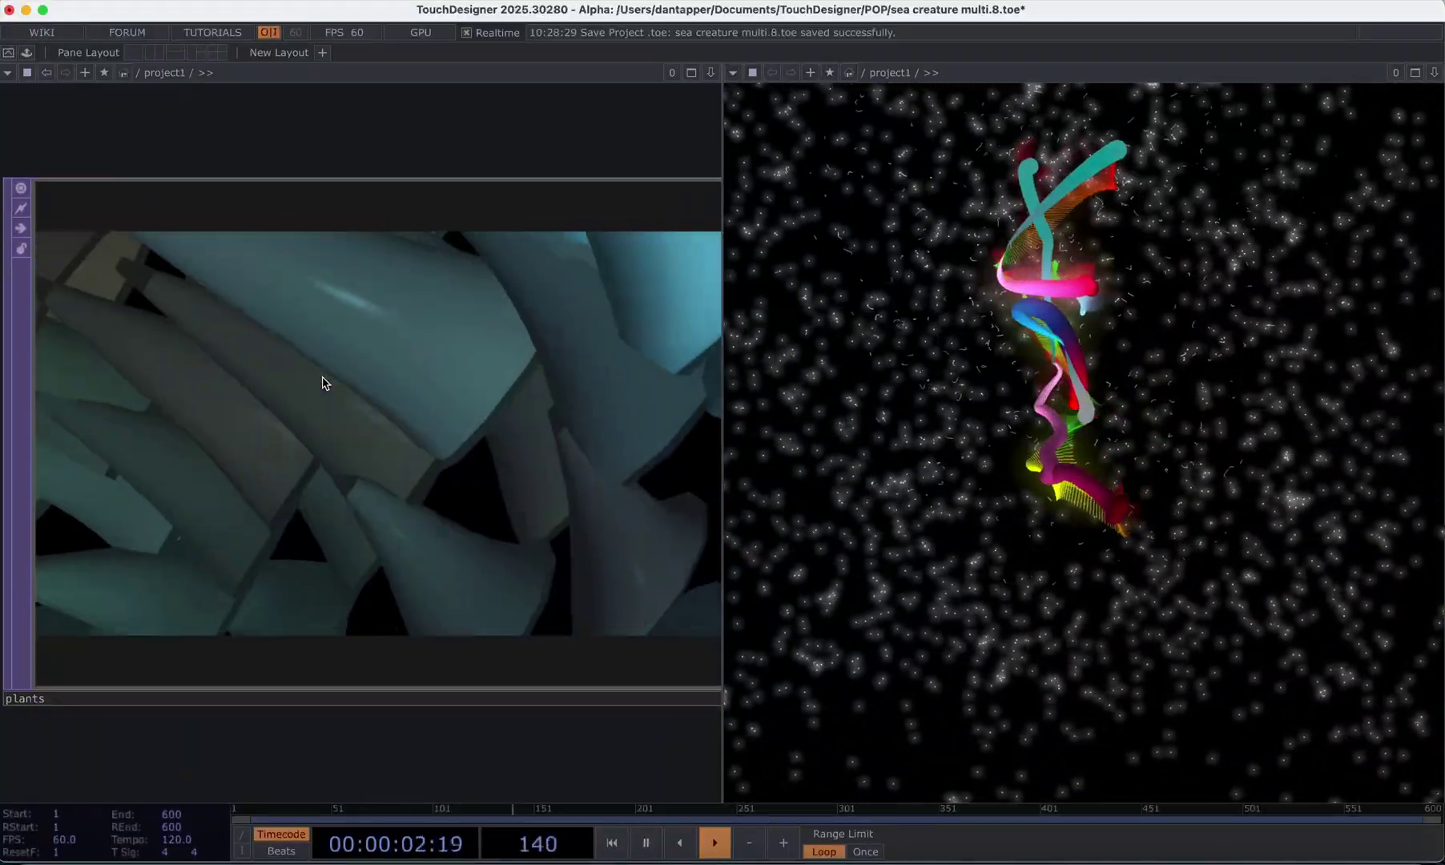
{"action": "scroll", "coordinate": [323, 382], "scroll_direction": "down", "scroll_amount": 3}
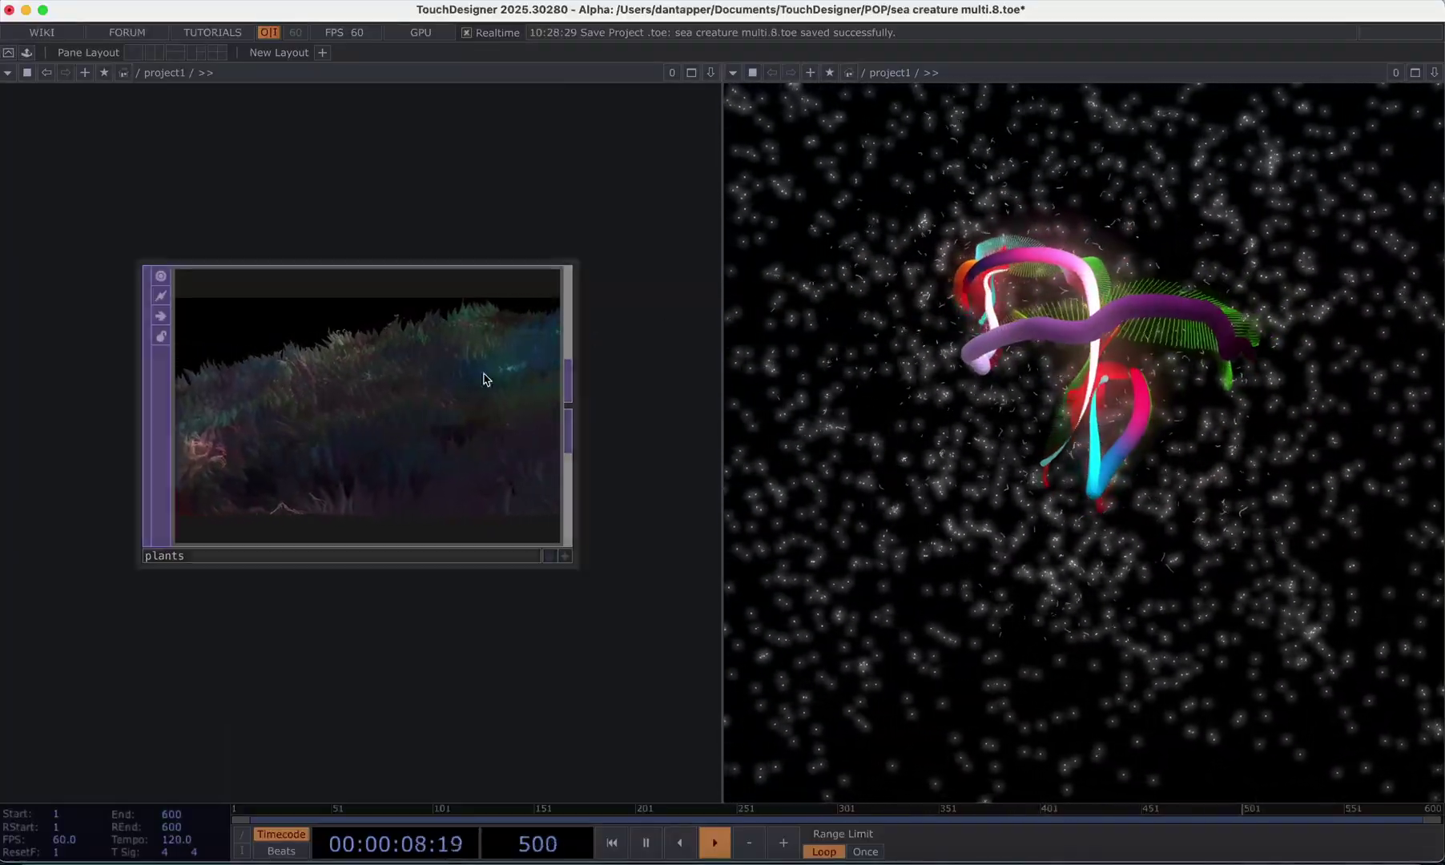
{"action": "scroll", "coordinate": [422, 611], "scroll_direction": "down", "scroll_amount": 6}
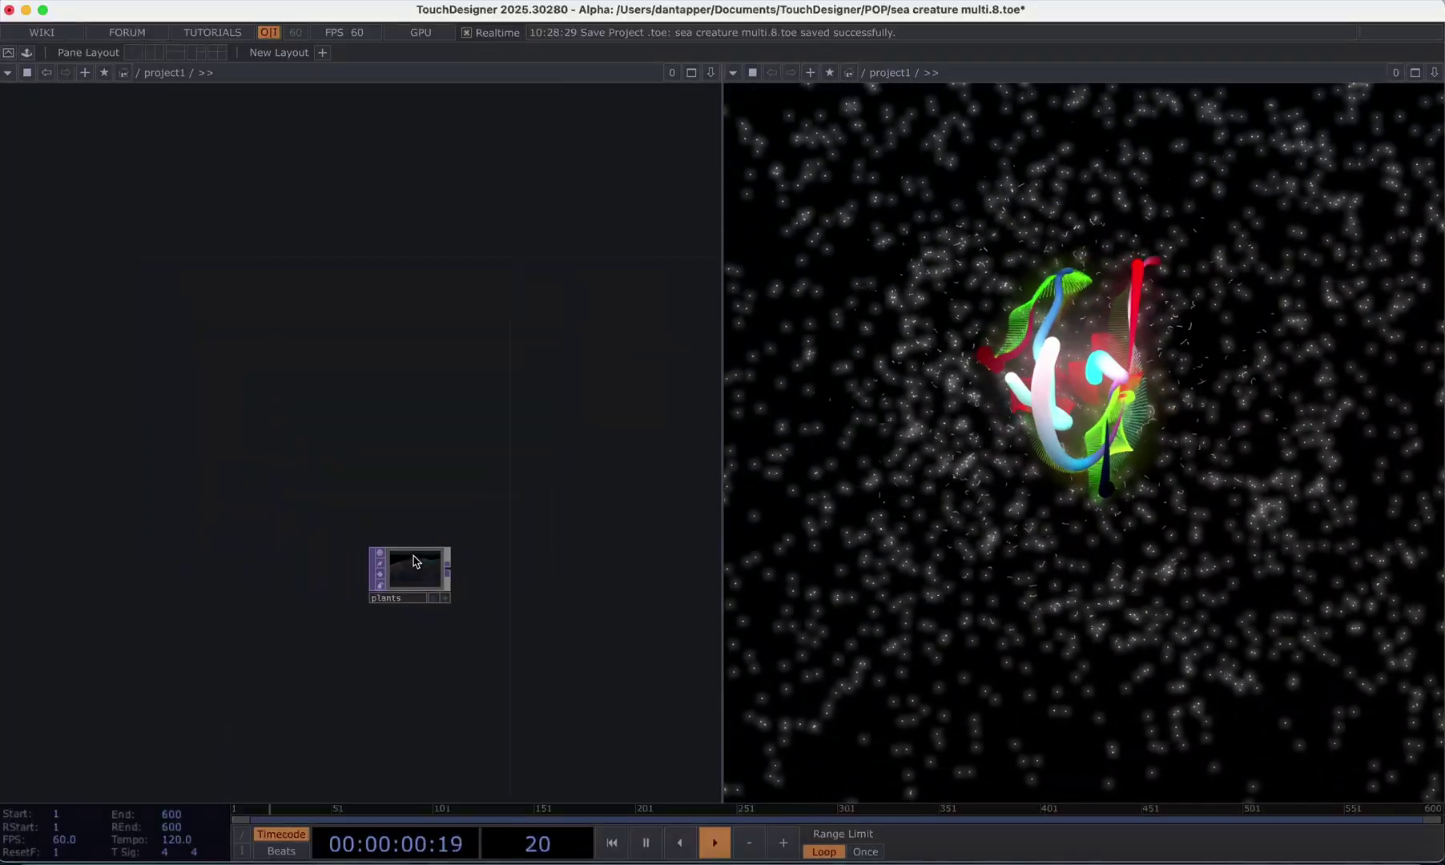
{"action": "left_click_drag", "start_coordinate": [510, 554], "coordinate": [500, 381]}
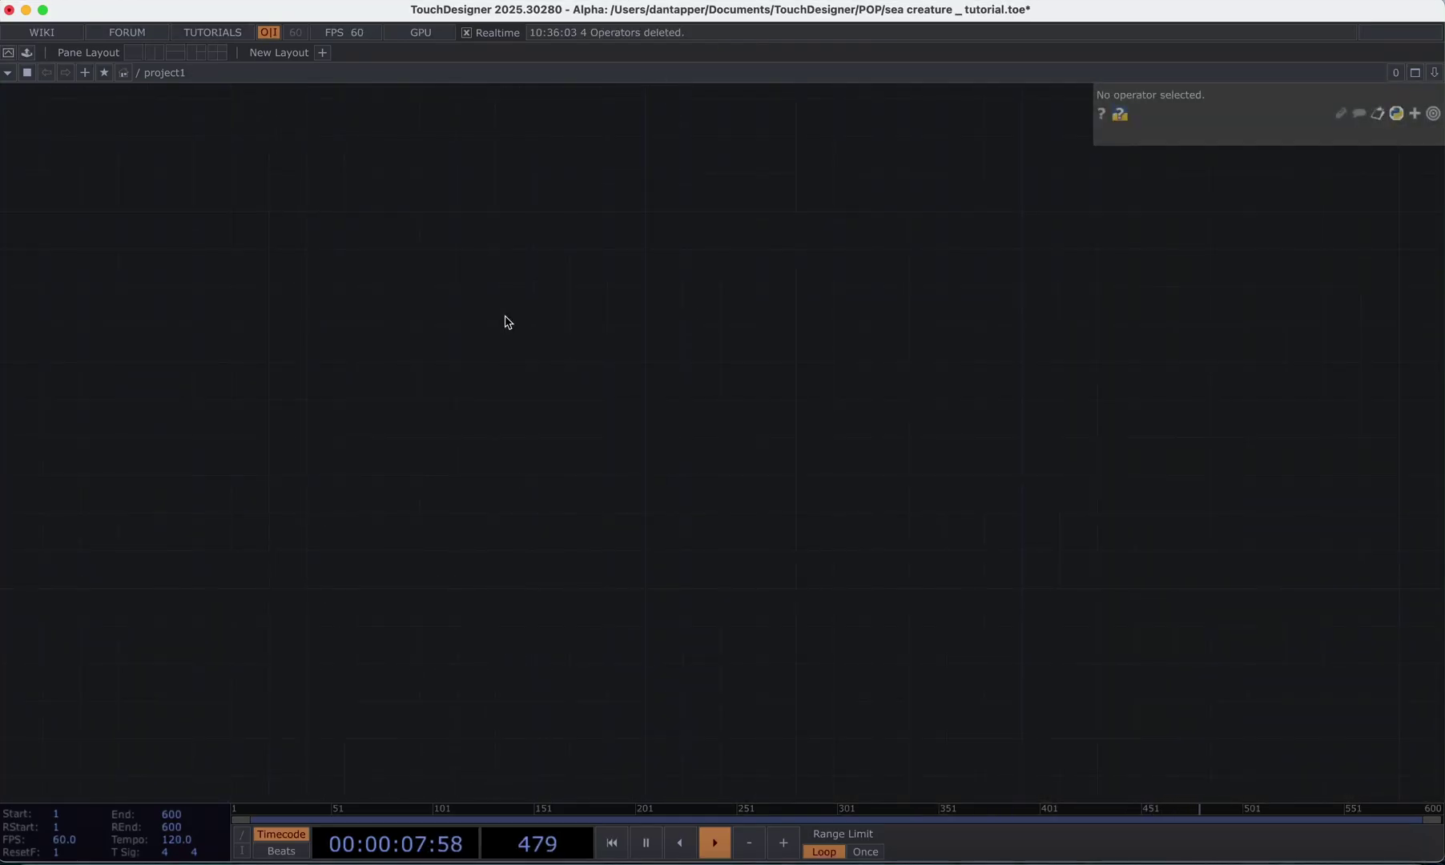
- Add a Noise CHOP to the empty project1 network
{"action": "key", "text": "Tab"}
{"action": "left_click", "coordinate": [553, 276]}
{"action": "left_click", "coordinate": [363, 294]}
{"action": "scroll", "coordinate": [362, 294], "scroll_direction": "up", "scroll_amount": 5}
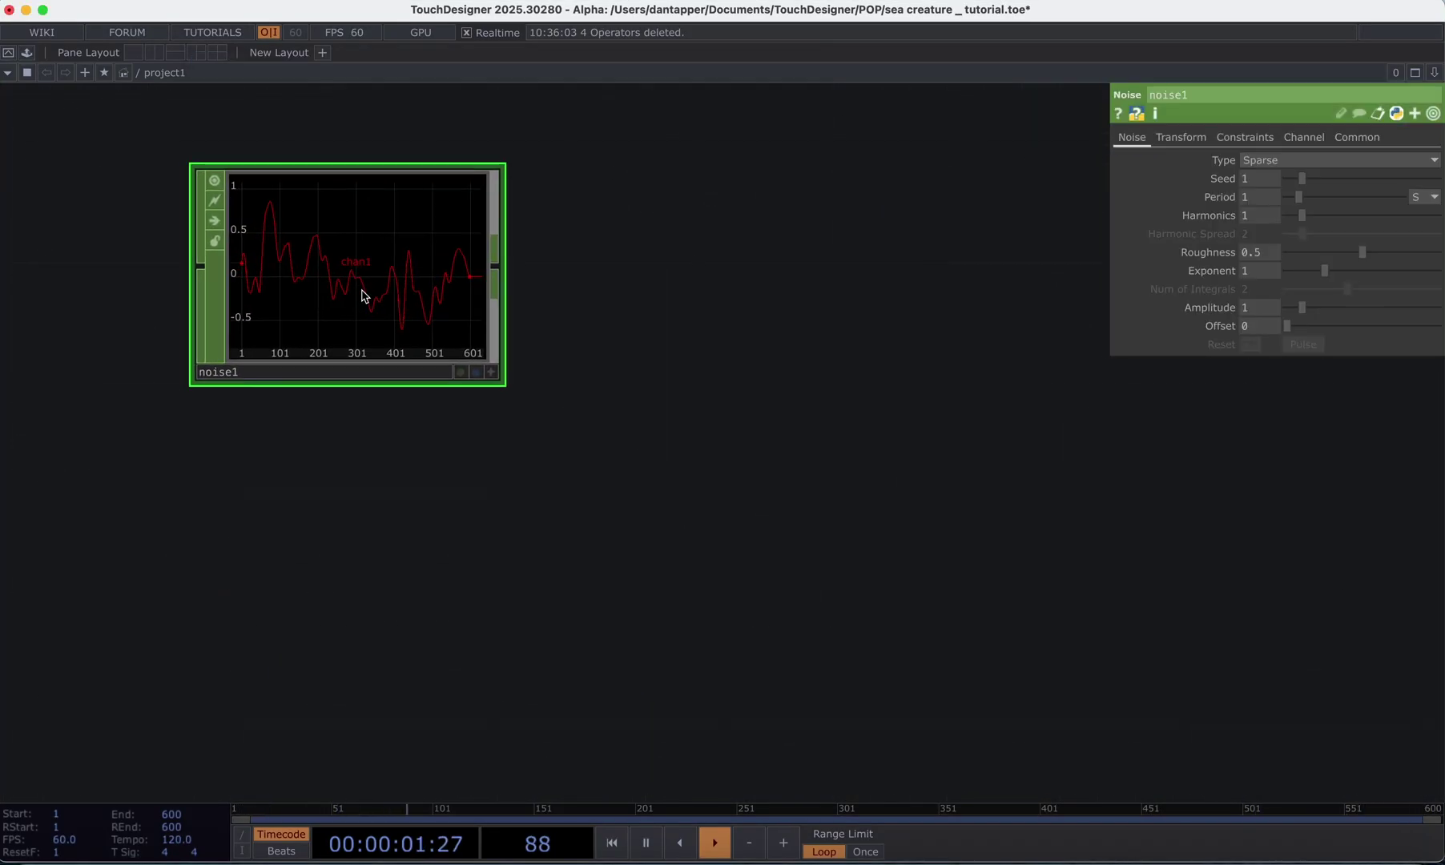
- Turn on Time Slice for the Noise CHOP and set its channel names to x y z
{"action": "left_click", "coordinate": [1358, 137]}
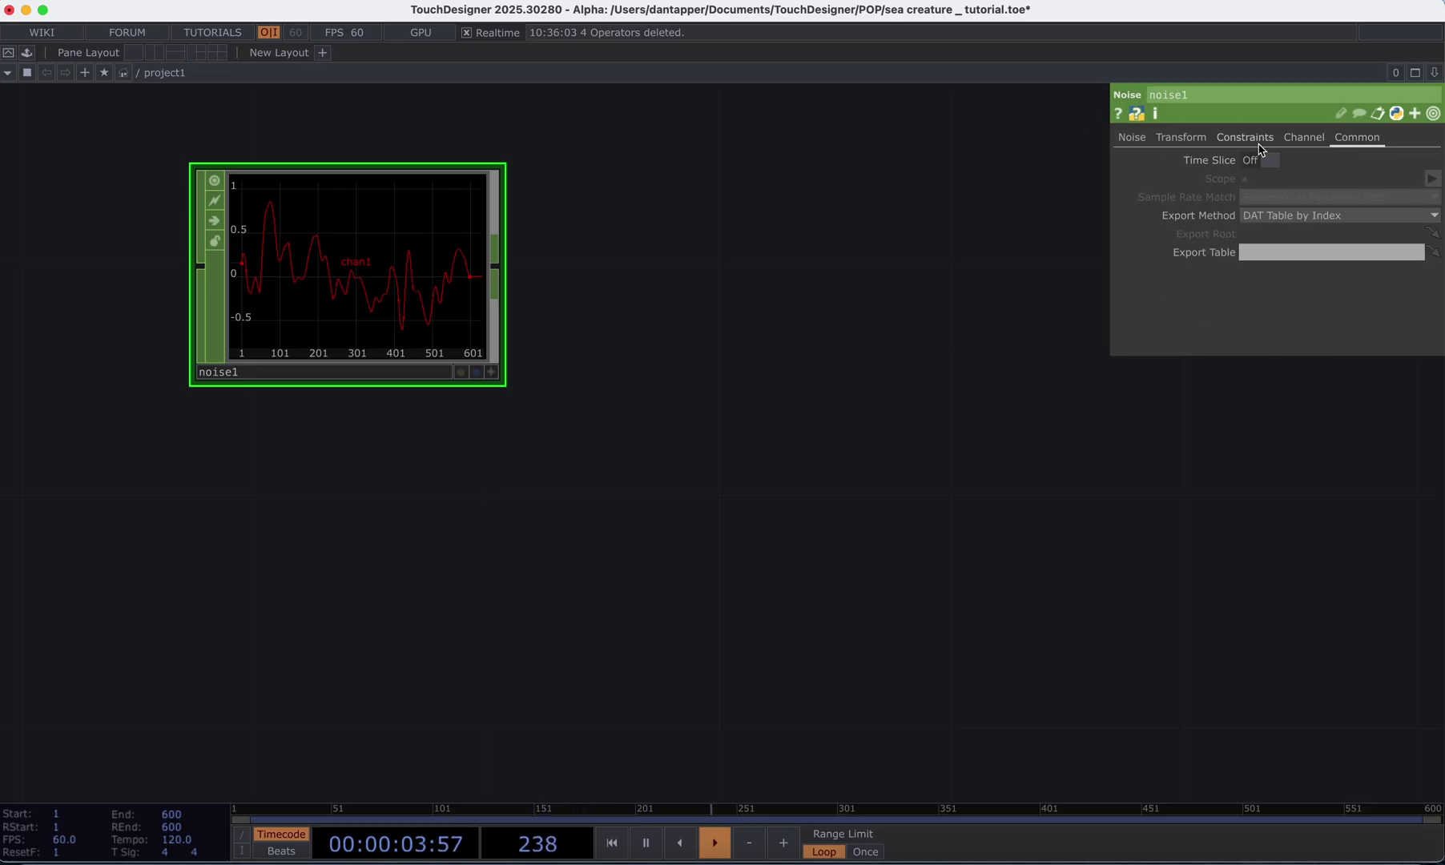
{"action": "left_click", "coordinate": [1273, 162]}
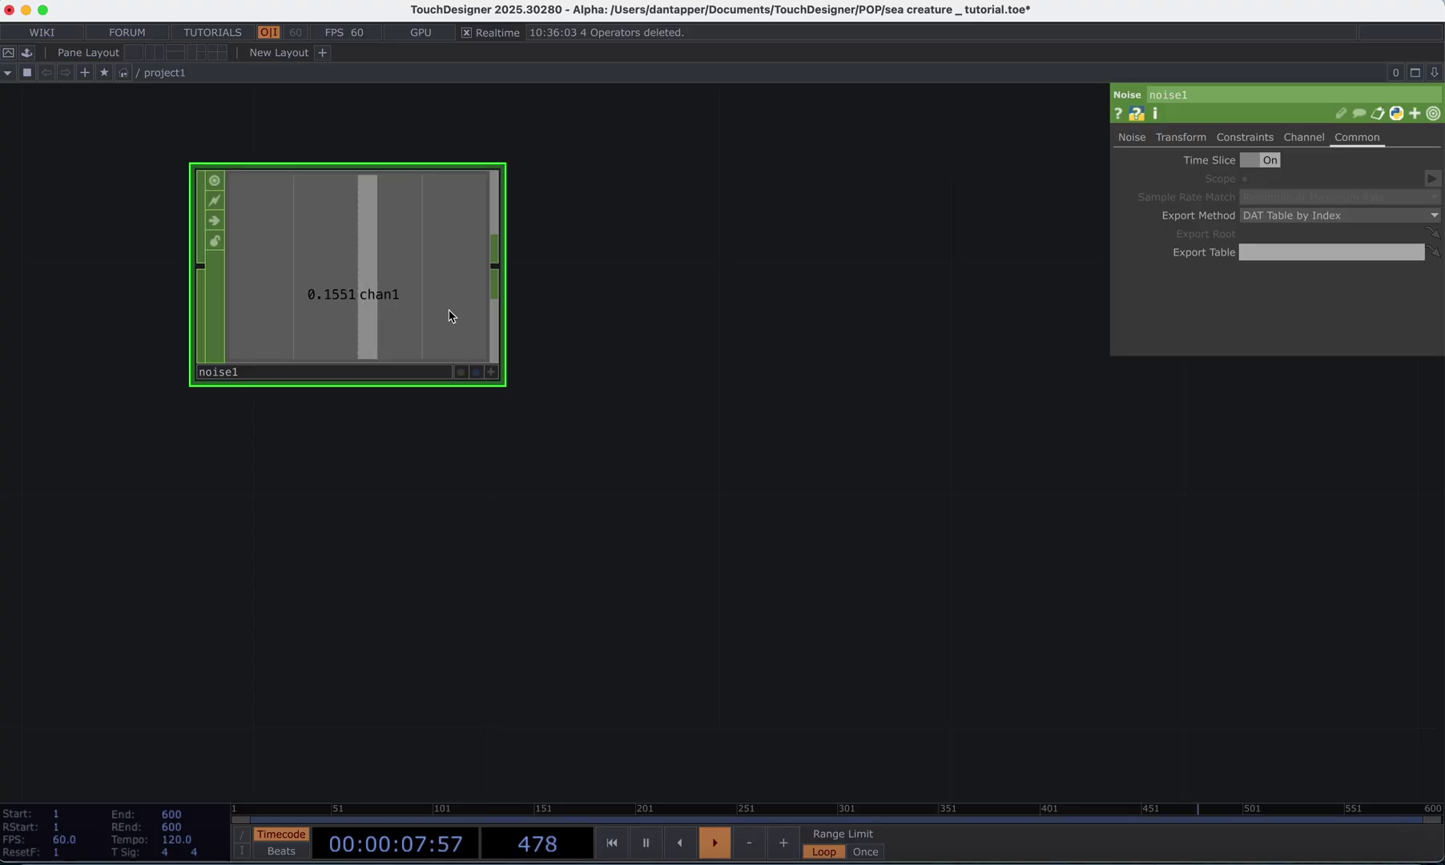
{"action": "left_click", "coordinate": [1313, 137]}
{"action": "left_click", "coordinate": [1309, 162]}
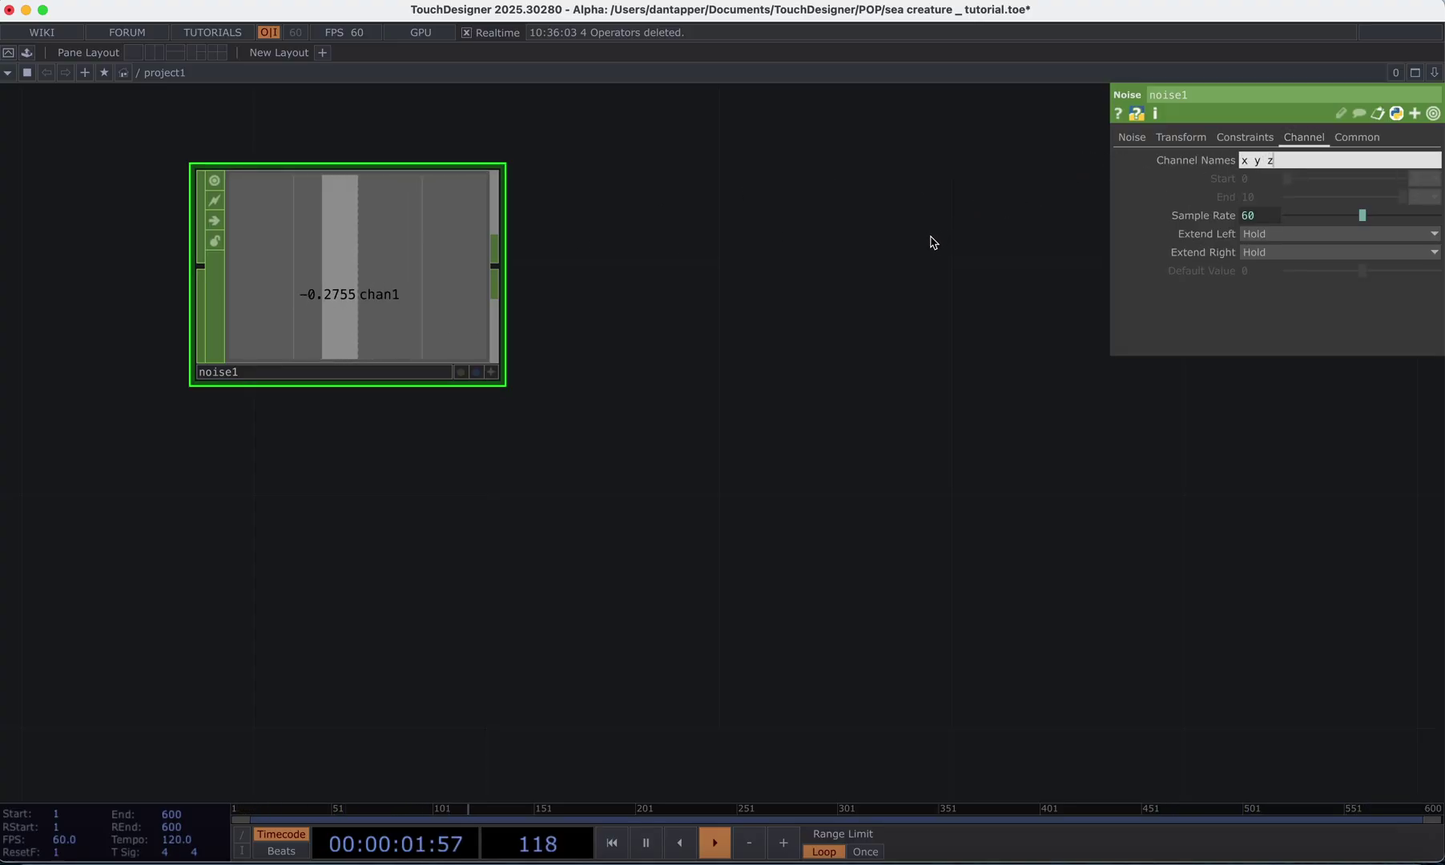
{"action": "key", "text": "Return"}
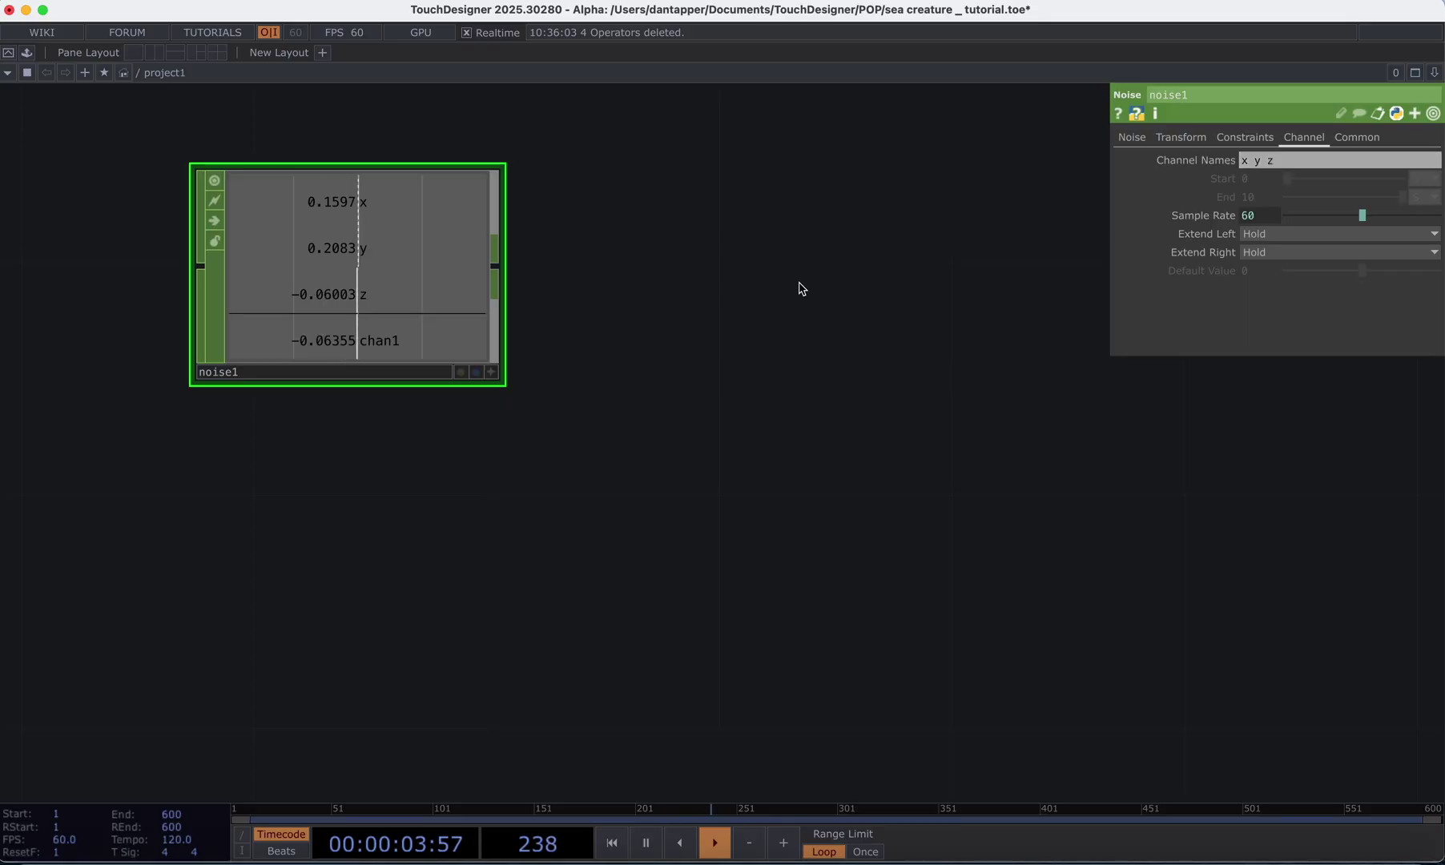
- Connect the Noise CHOP's output to a new Trail CHOP placed beside it
{"action": "left_click", "coordinate": [502, 278]}
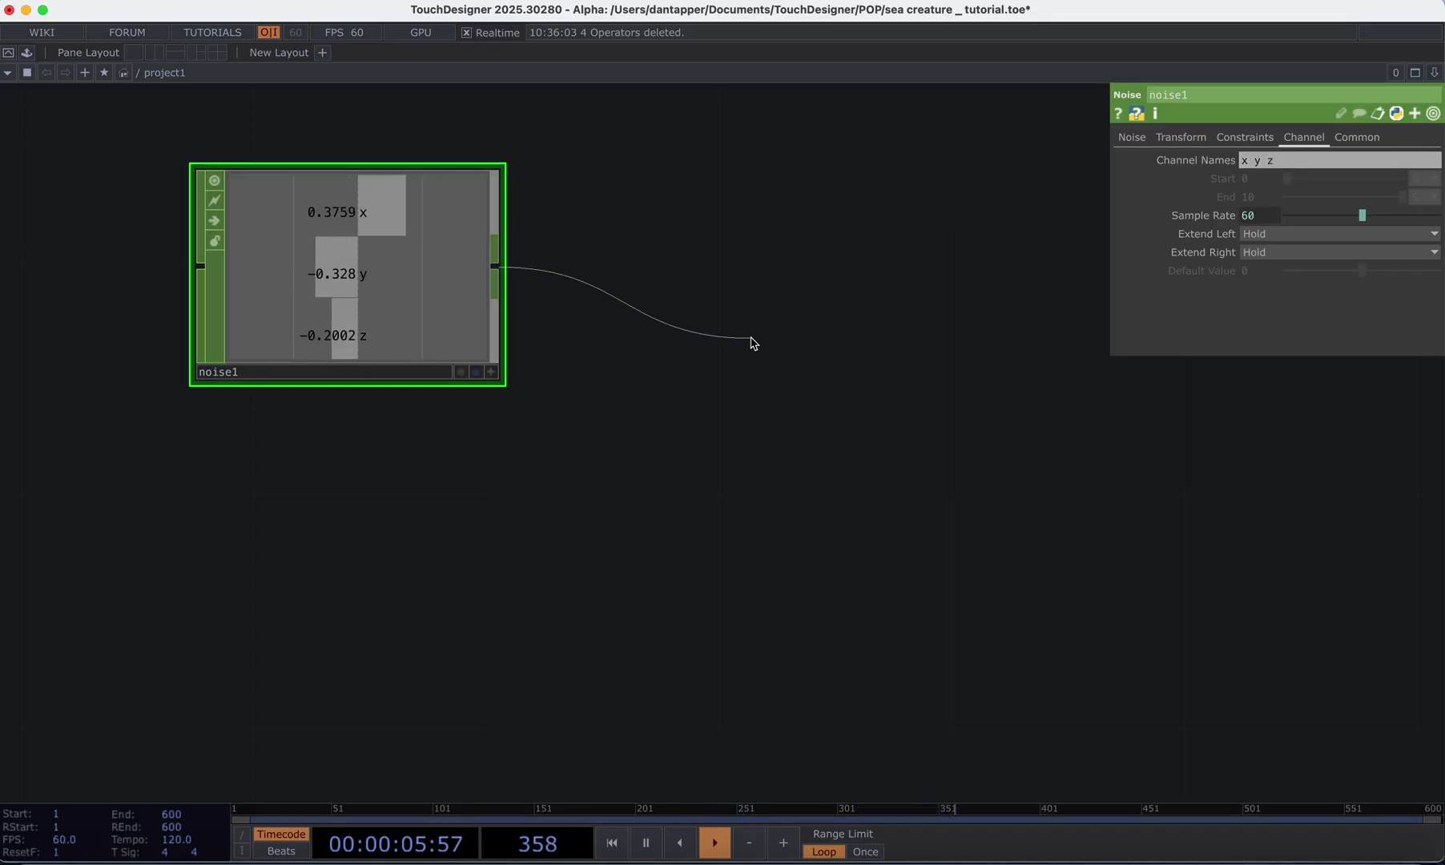
{"action": "left_click", "coordinate": [751, 342]}
{"action": "type", "text": "tr"}
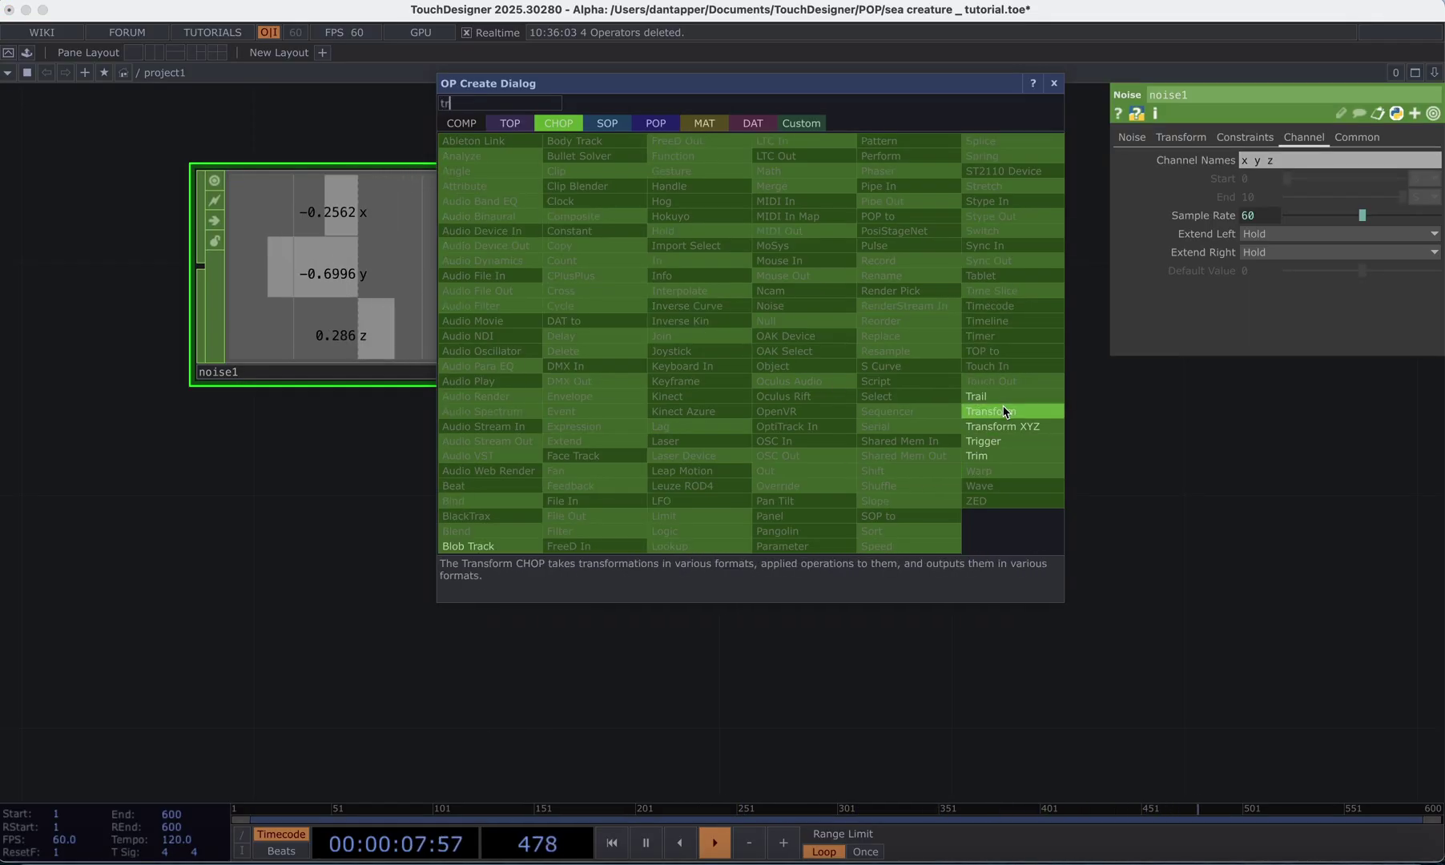
{"action": "left_click", "coordinate": [979, 396]}
{"action": "left_click", "coordinate": [707, 287]}
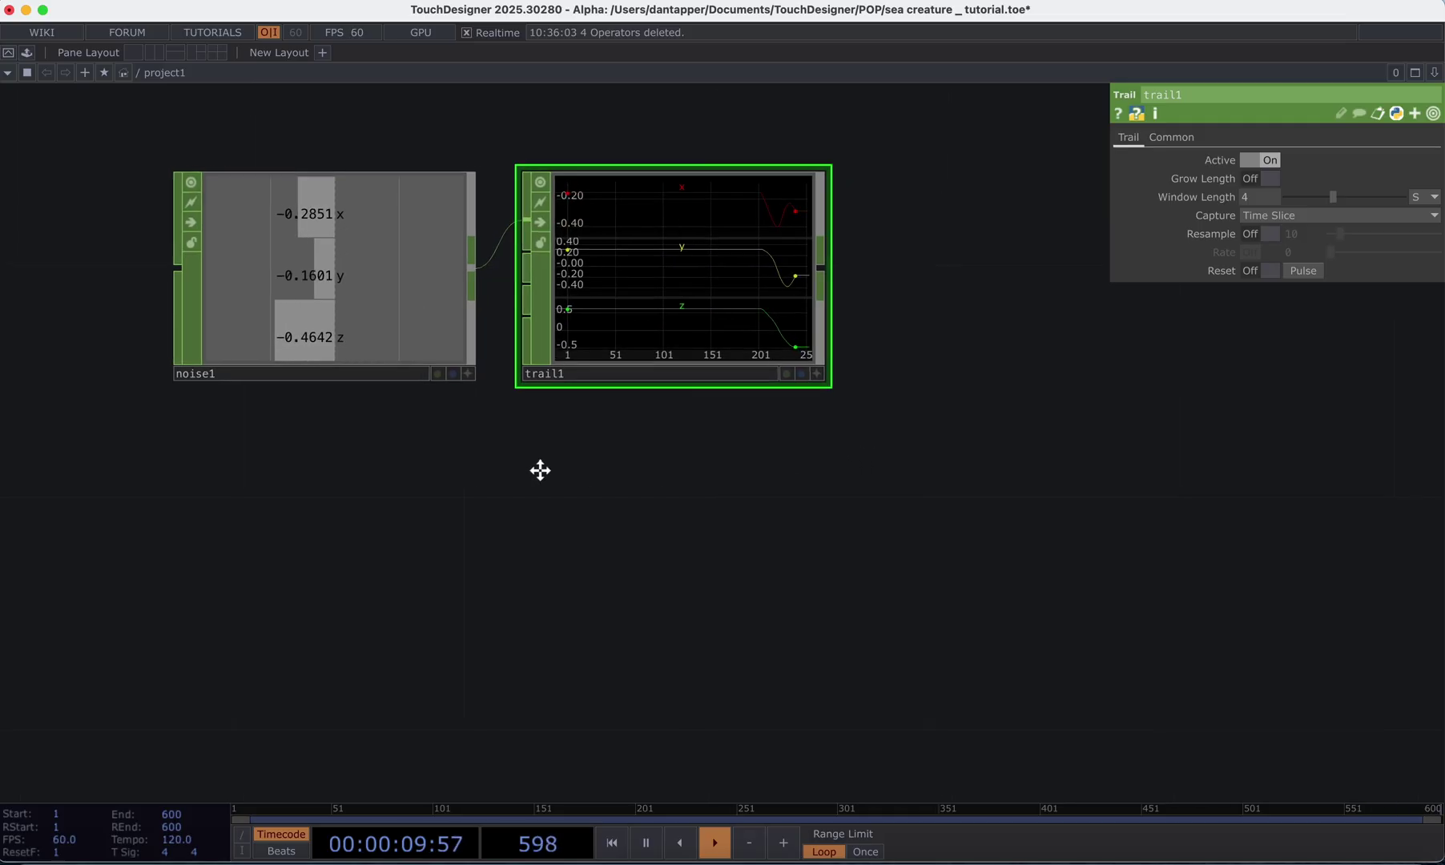
- Append a Null CHOP to the Trail CHOP's output and name it pos
{"action": "scroll", "coordinate": [471, 289], "scroll_direction": "right", "scroll_amount": 10}
{"action": "left_click", "coordinate": [473, 268]}
{"action": "left_click", "coordinate": [794, 252]}
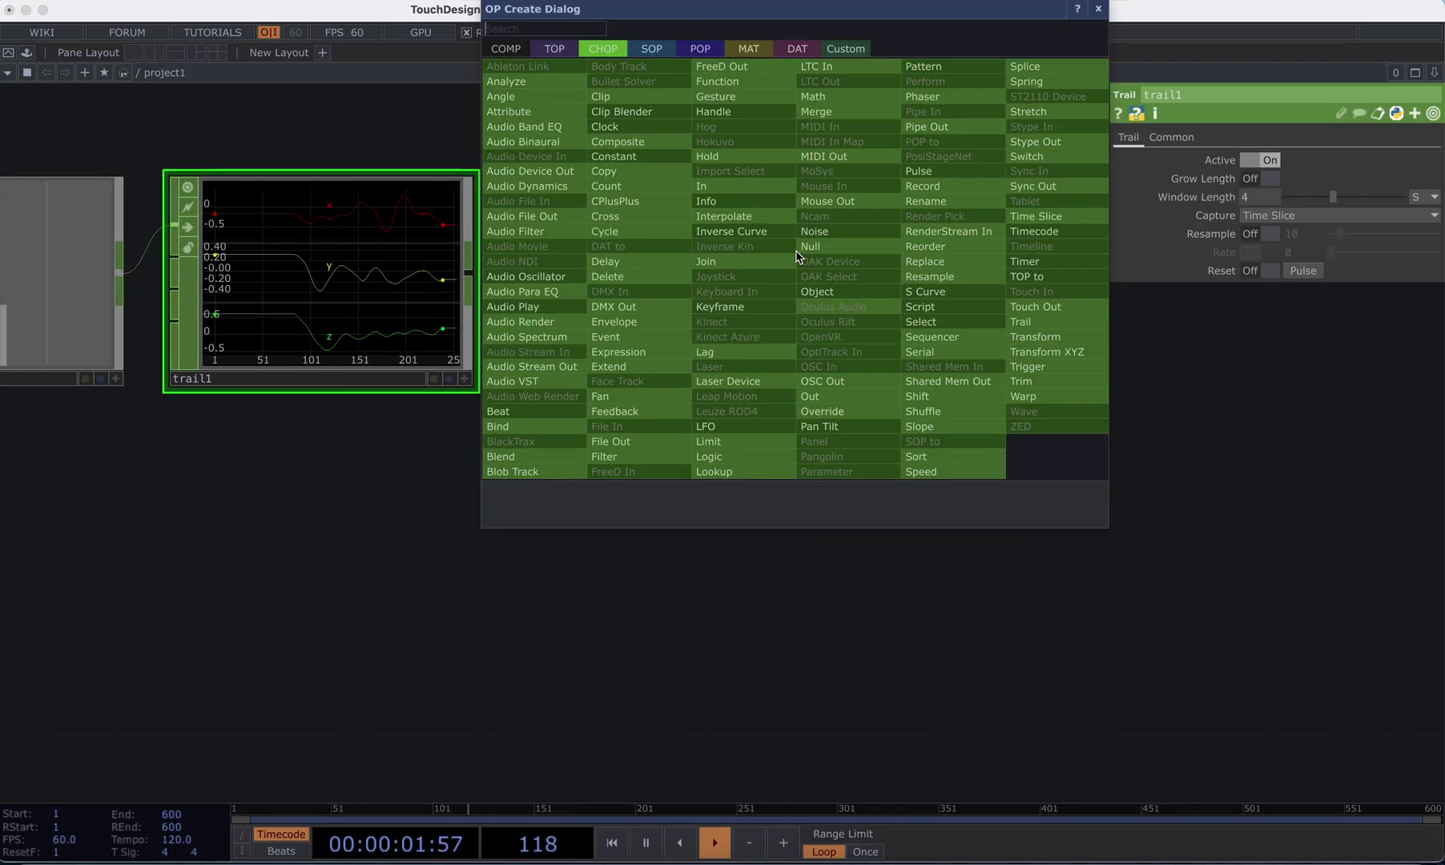
{"action": "left_click", "coordinate": [836, 252]}
{"action": "left_click", "coordinate": [725, 281]}
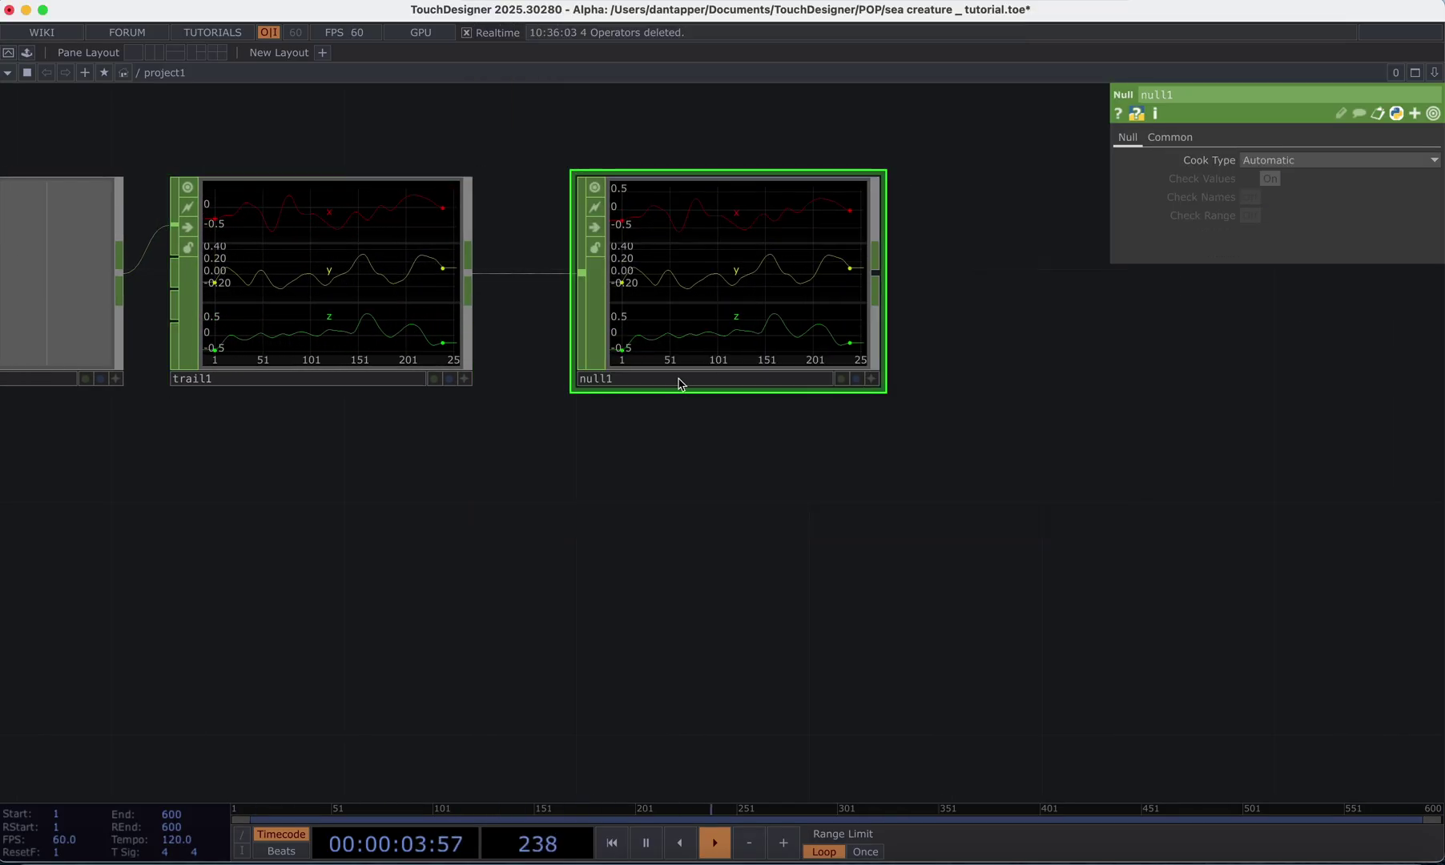
{"action": "type", "text": "pos"}
{"action": "left_click", "coordinate": [779, 433]}
- Add a CHOP to POP fed by the pos null and place it at the end of the chain
{"action": "scroll", "coordinate": [894, 500], "scroll_direction": "down", "scroll_amount": 10}
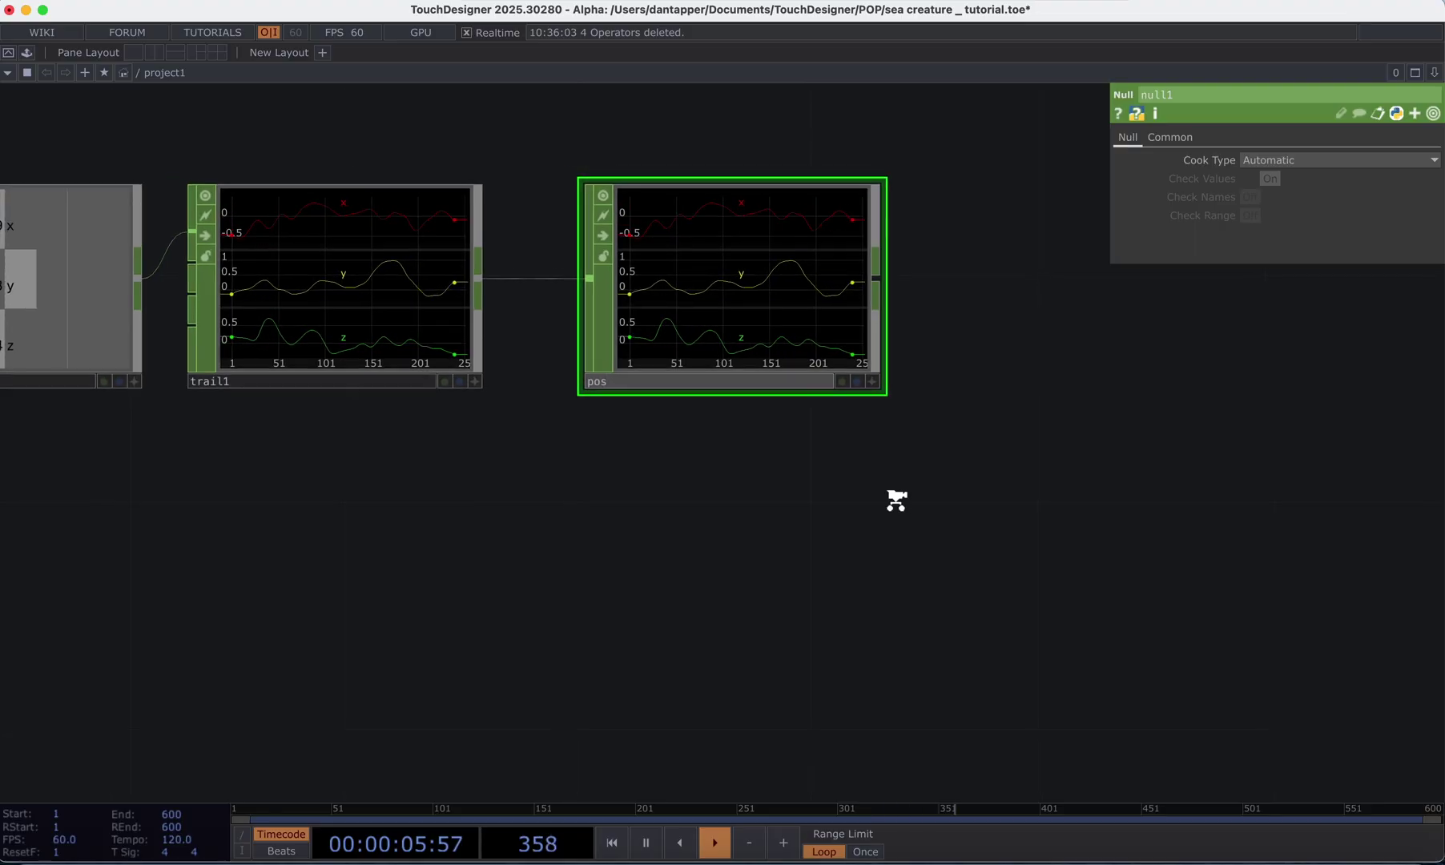
{"action": "left_click", "coordinate": [888, 425]}
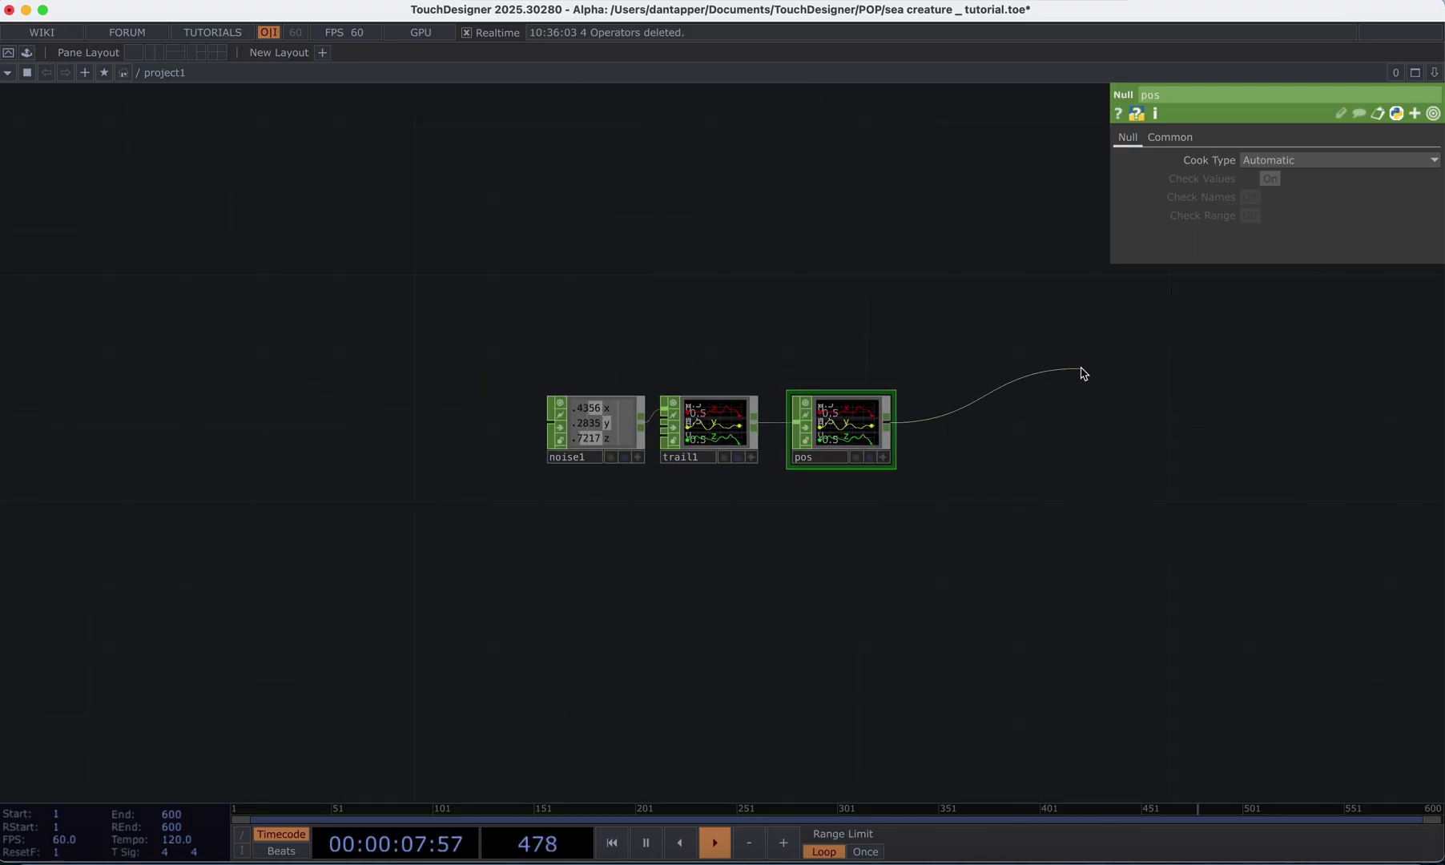
{"action": "left_click", "coordinate": [1083, 373]}
{"action": "left_click", "coordinate": [985, 153]}
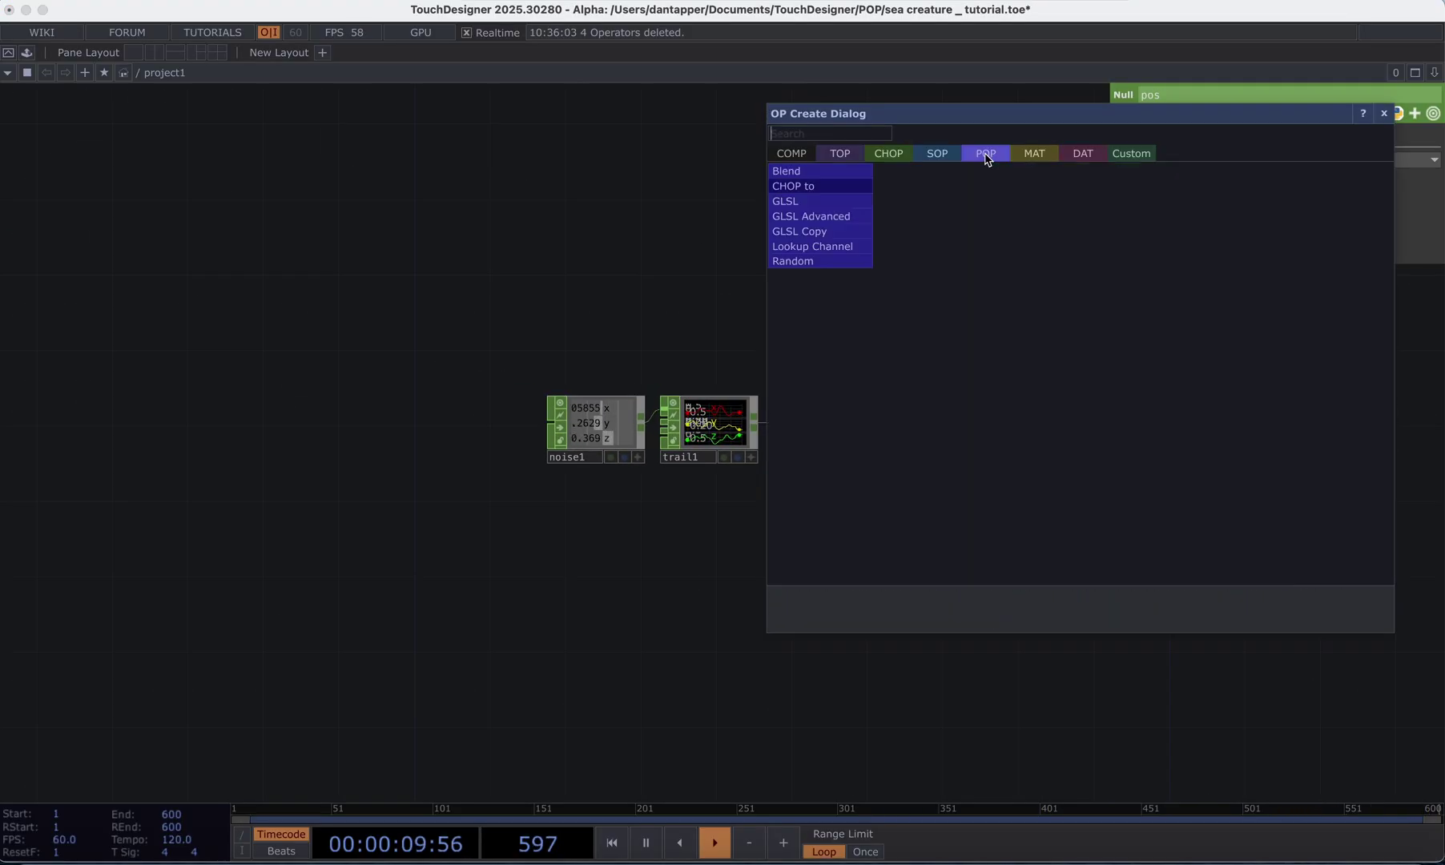
{"action": "left_click", "coordinate": [845, 192]}
{"action": "left_click", "coordinate": [1007, 431]}
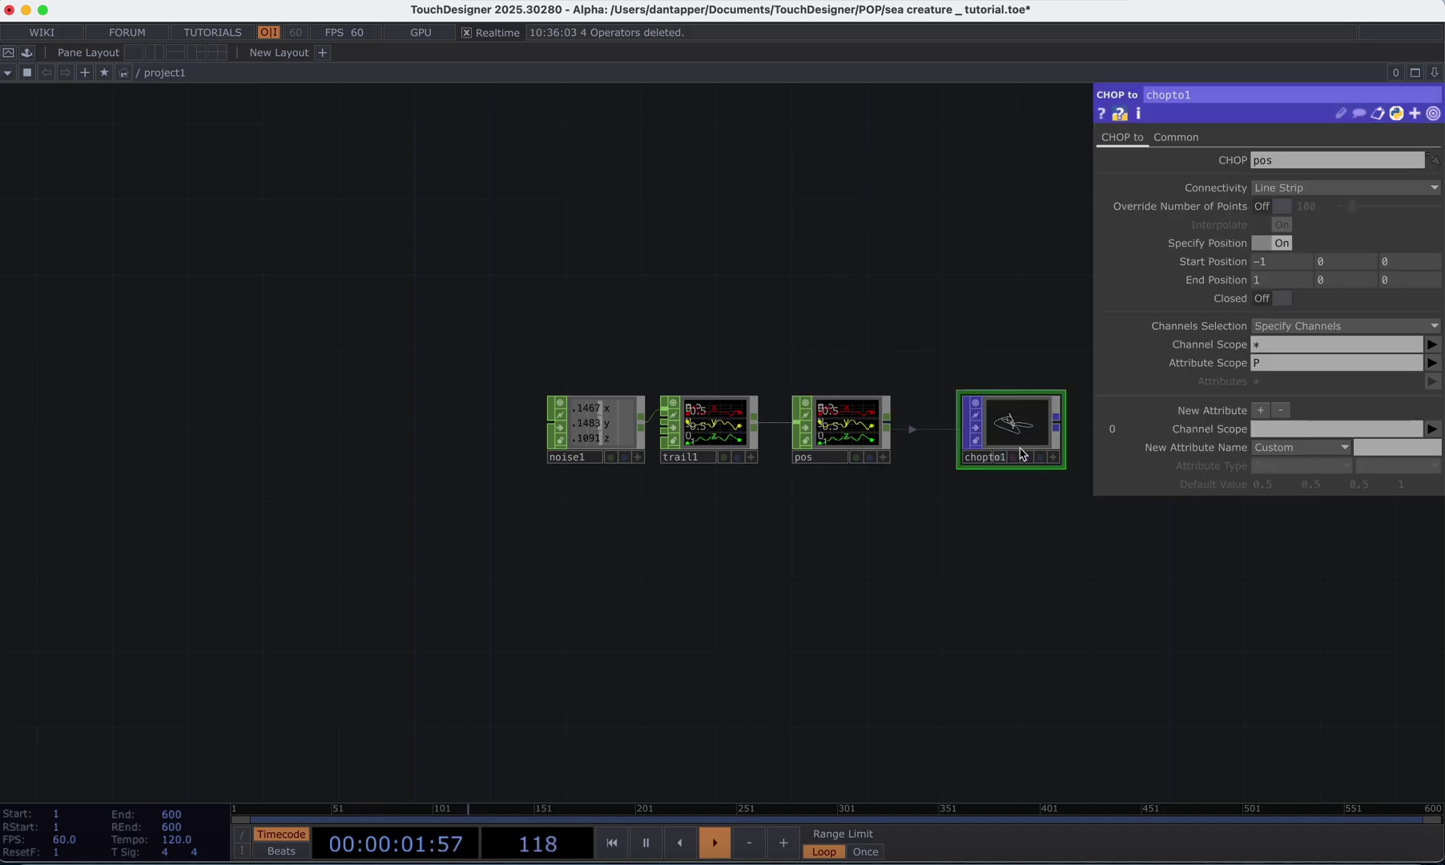
- Examine the line drawn in the CHOP to POP's node viewer and how it relates to the operator chain
{"action": "scroll", "coordinate": [1016, 442], "scroll_direction": "up", "scroll_amount": 5}
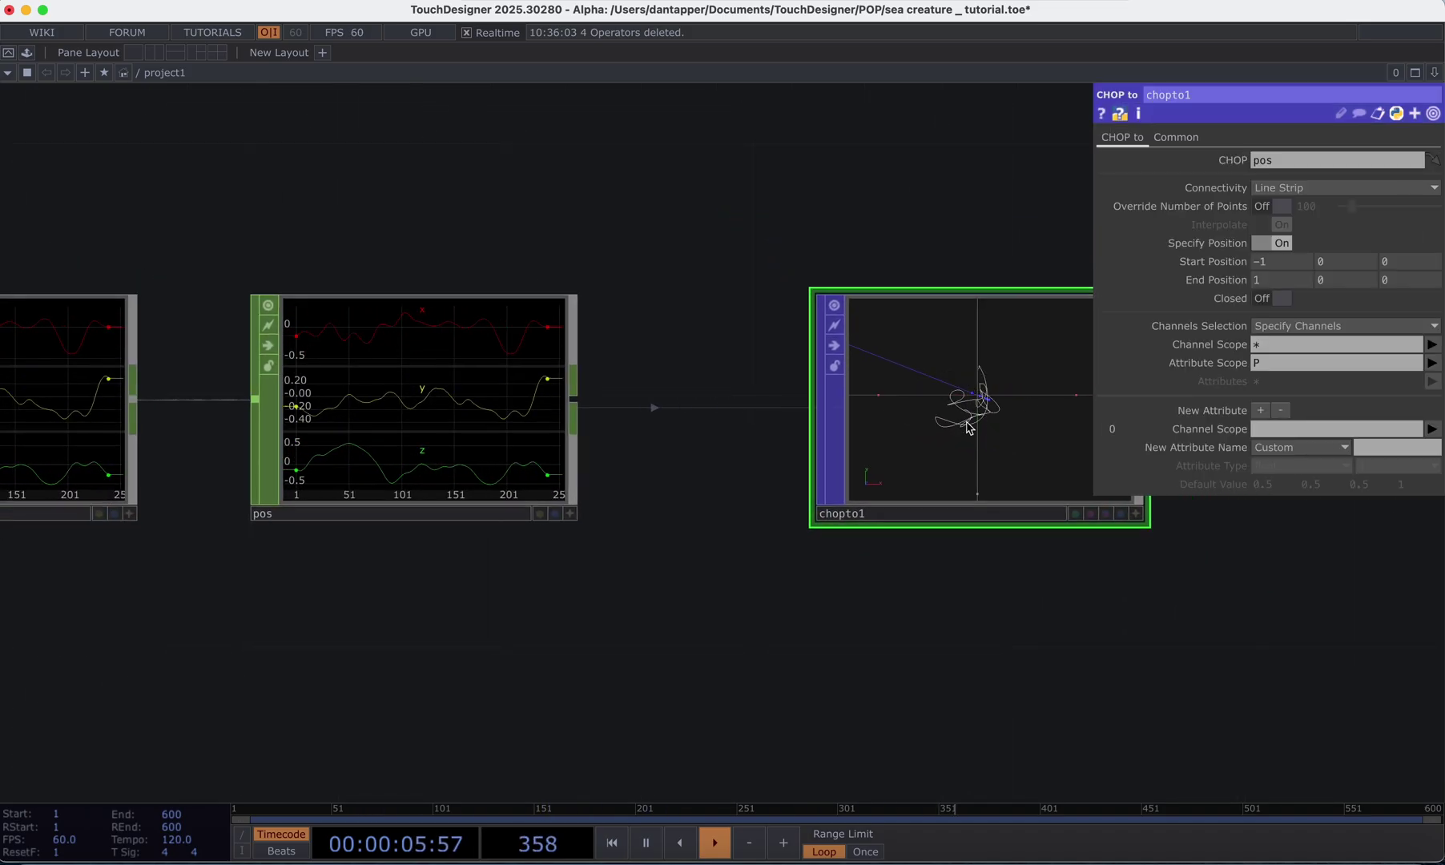
{"action": "left_click_drag", "start_coordinate": [1082, 631], "coordinate": [898, 616]}
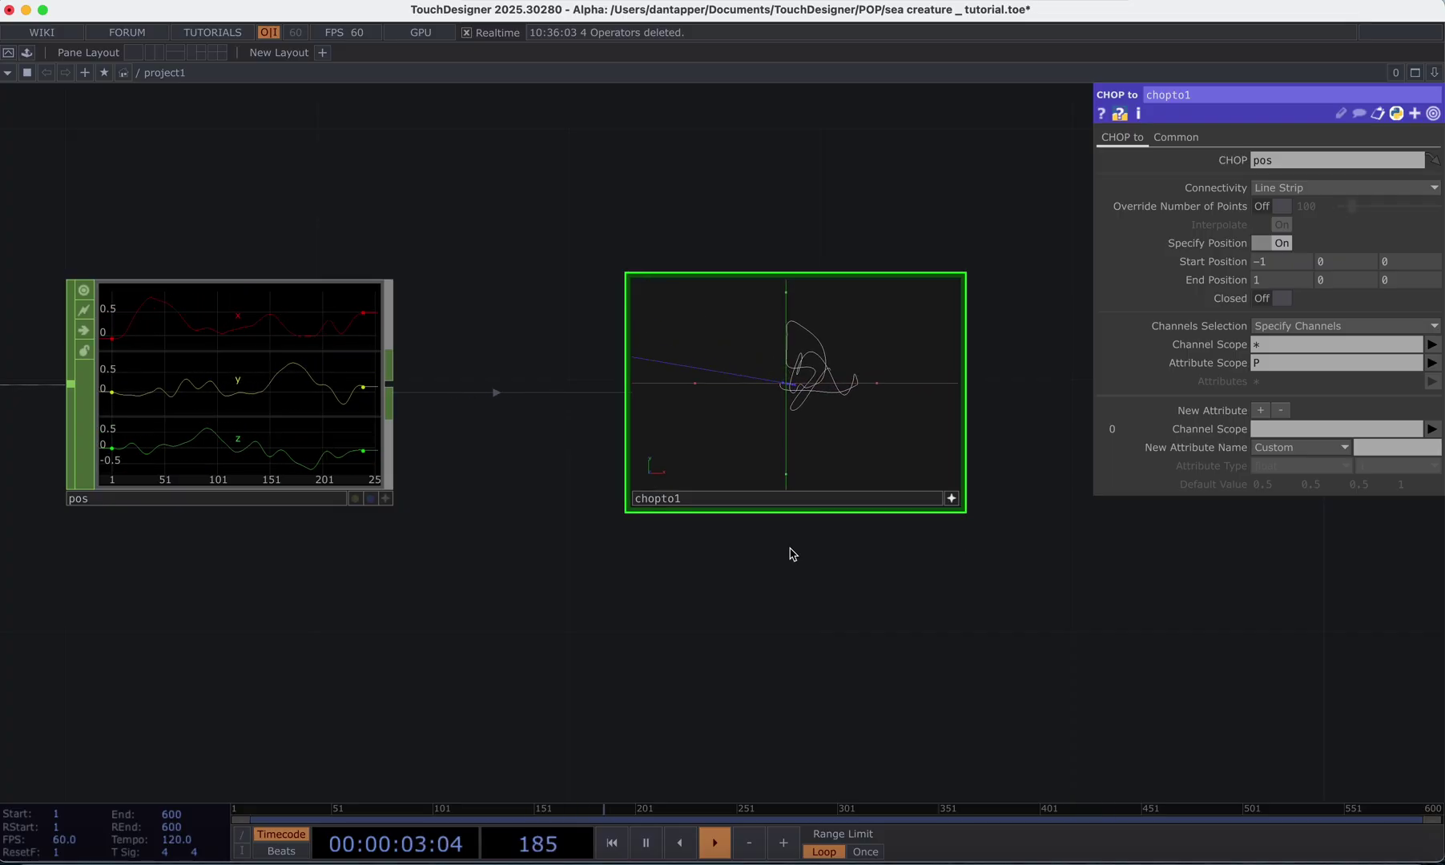
{"action": "left_click", "coordinate": [951, 498]}
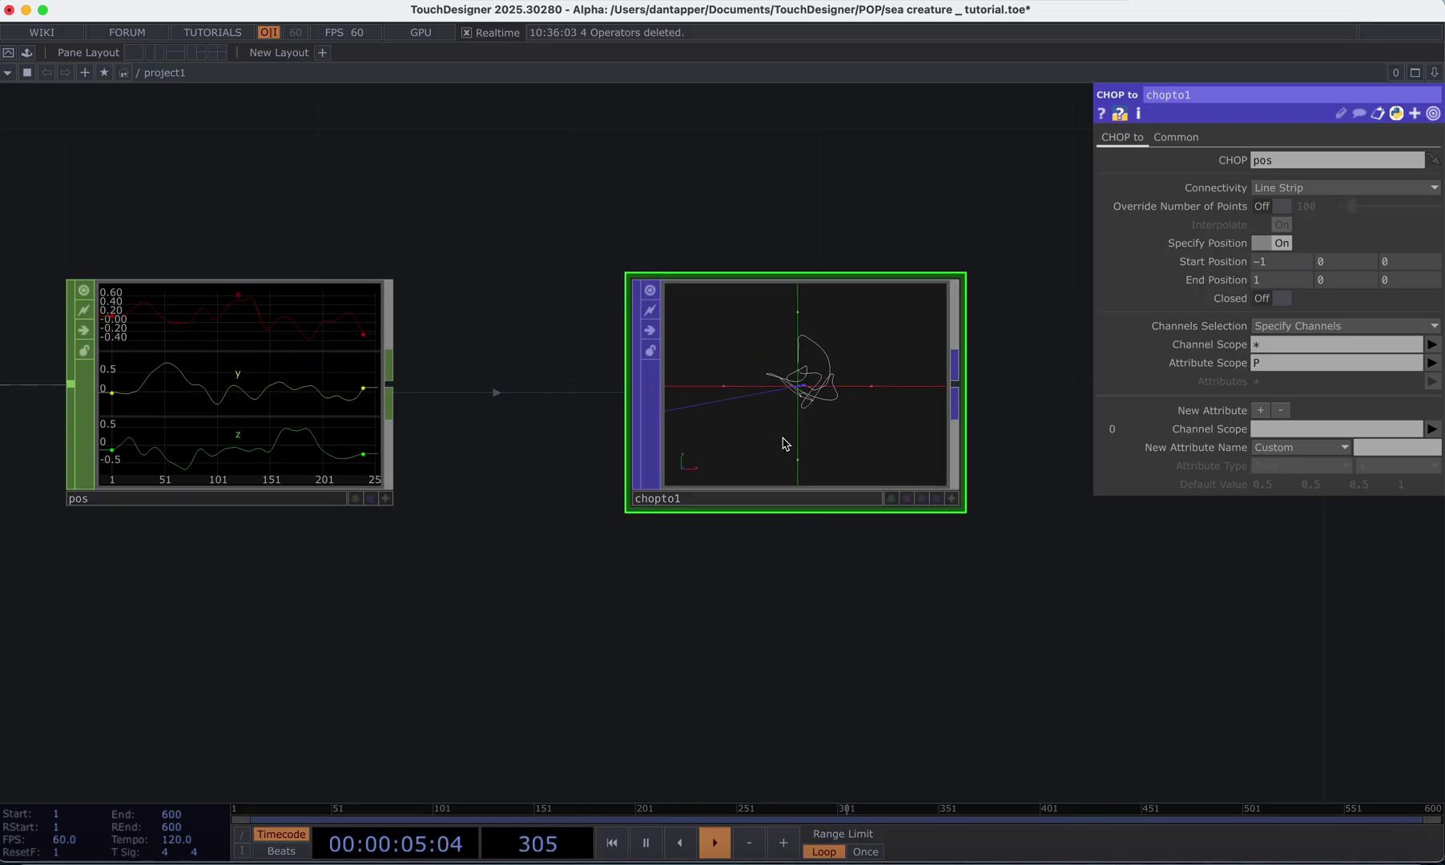
{"action": "scroll", "coordinate": [570, 508], "scroll_direction": "down", "scroll_amount": 3}
{"action": "left_click_drag", "start_coordinate": [545, 503], "coordinate": [807, 508]}
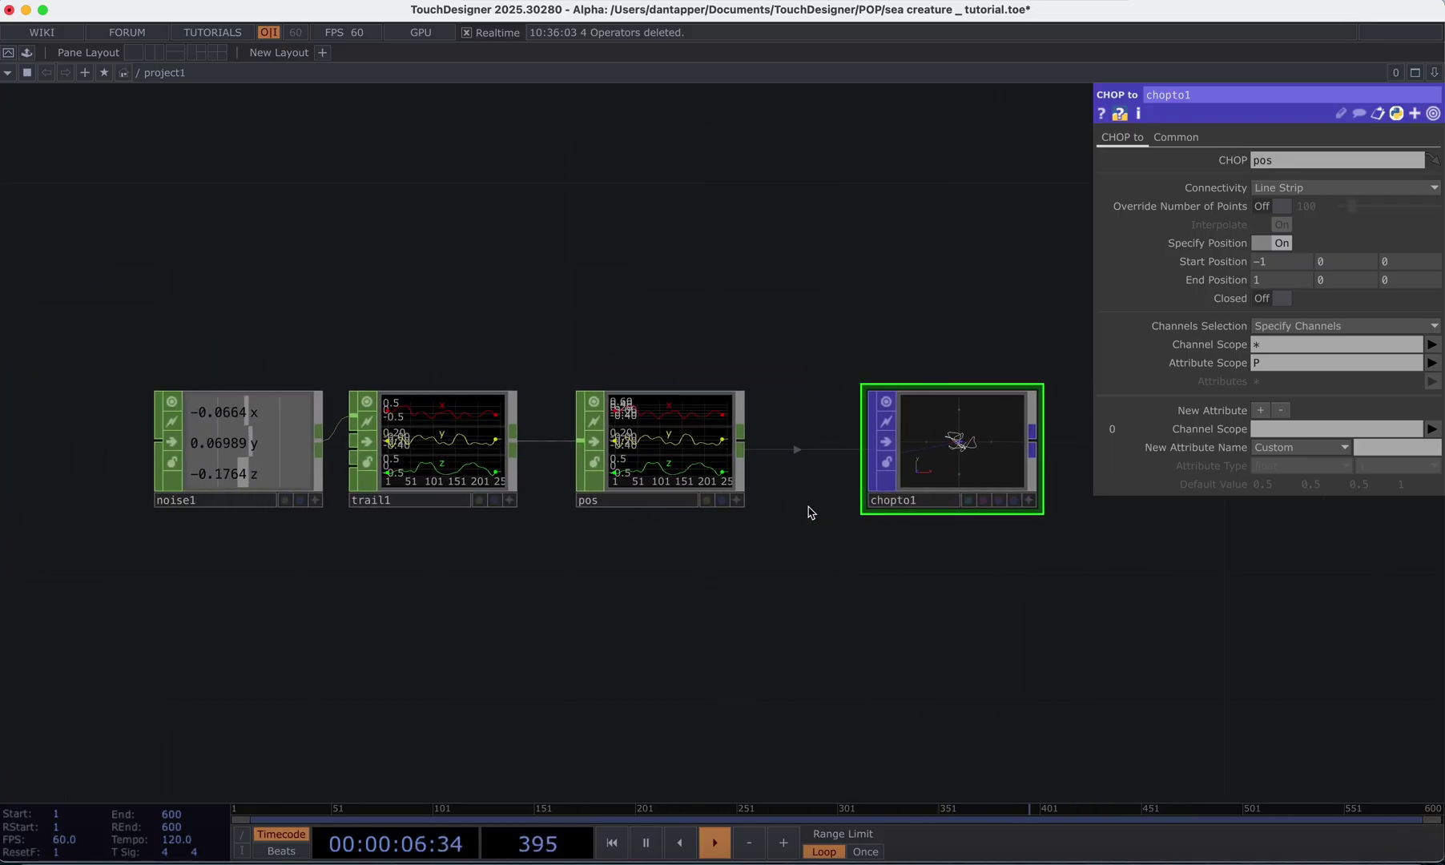
- Open the CHOP to POP's viewer in a floating window and move it clear of the operator chain
{"action": "right_click", "coordinate": [941, 435]}
{"action": "left_click", "coordinate": [965, 430]}
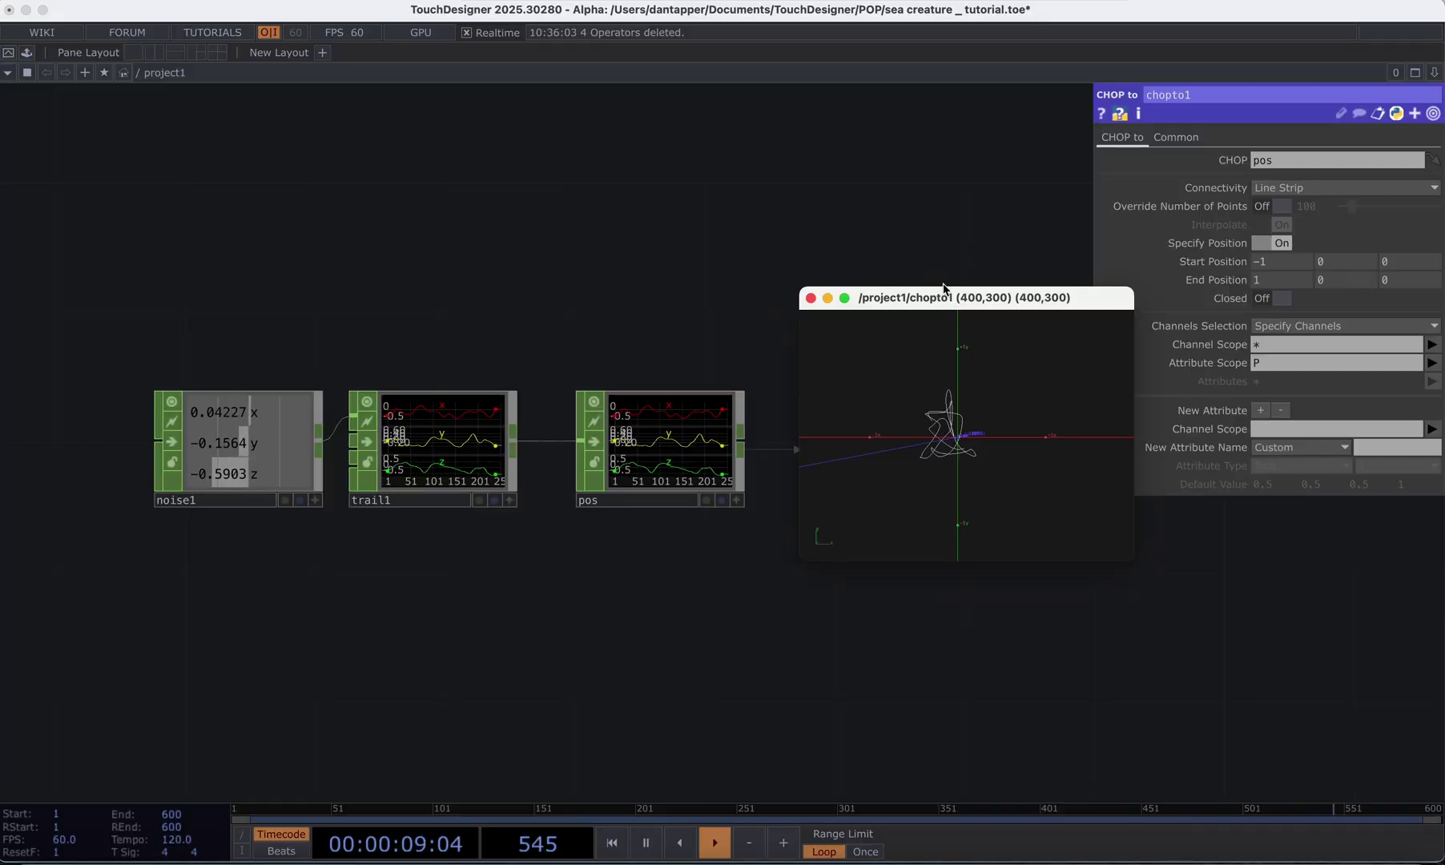
{"action": "left_click_drag", "start_coordinate": [939, 298], "coordinate": [802, 93]}
- Set the Noise CHOP's period to 5.65 seconds, check the smoother line in the floating viewer, and close that viewer
{"action": "scroll", "coordinate": [81, 427], "scroll_direction": "up", "scroll_amount": 5}
{"action": "left_click", "coordinate": [362, 446]}
{"action": "left_click", "coordinate": [1132, 138]}
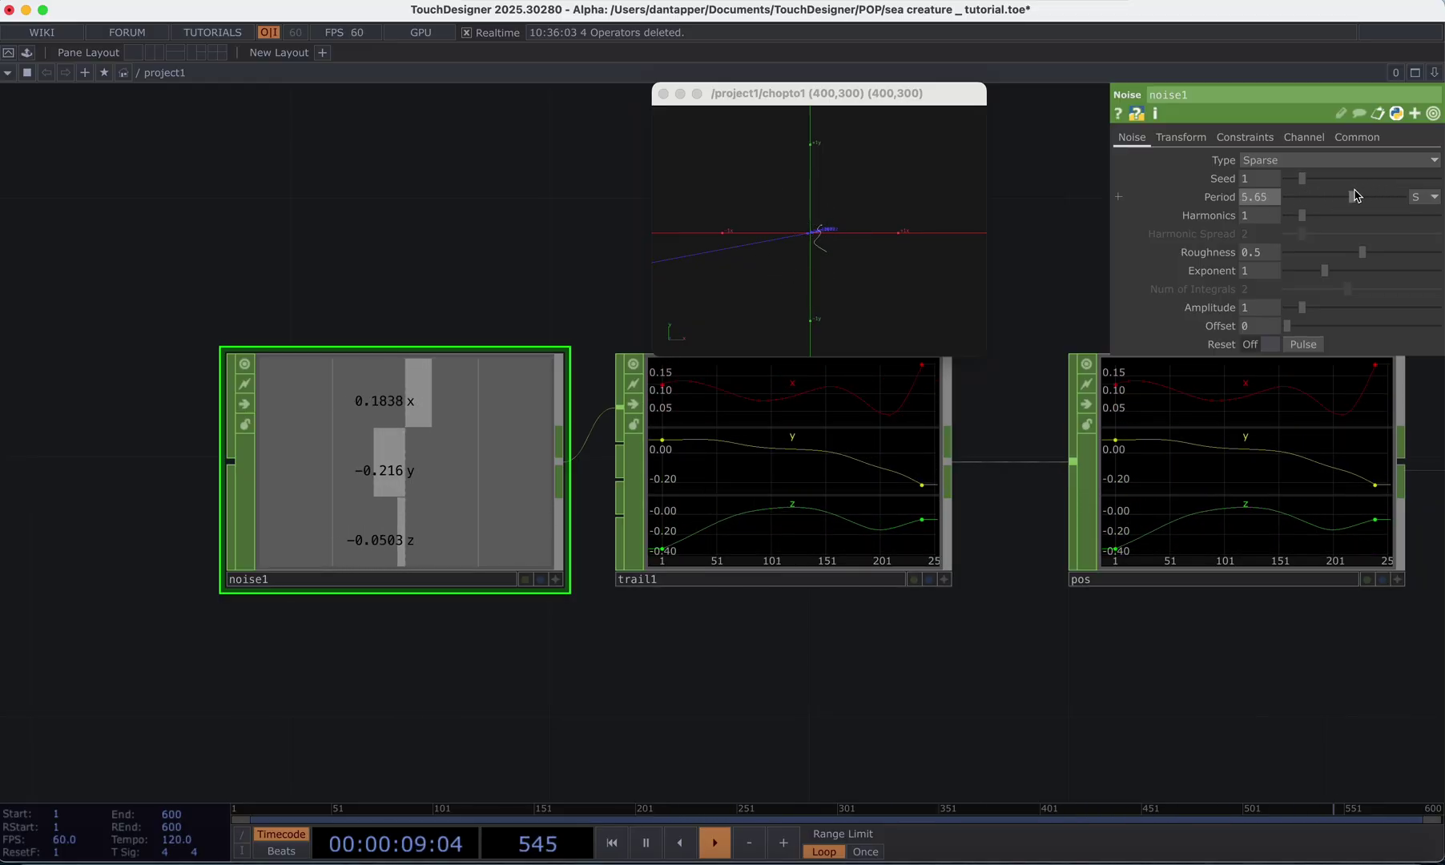
{"action": "left_click_drag", "start_coordinate": [907, 265], "coordinate": [887, 256]}
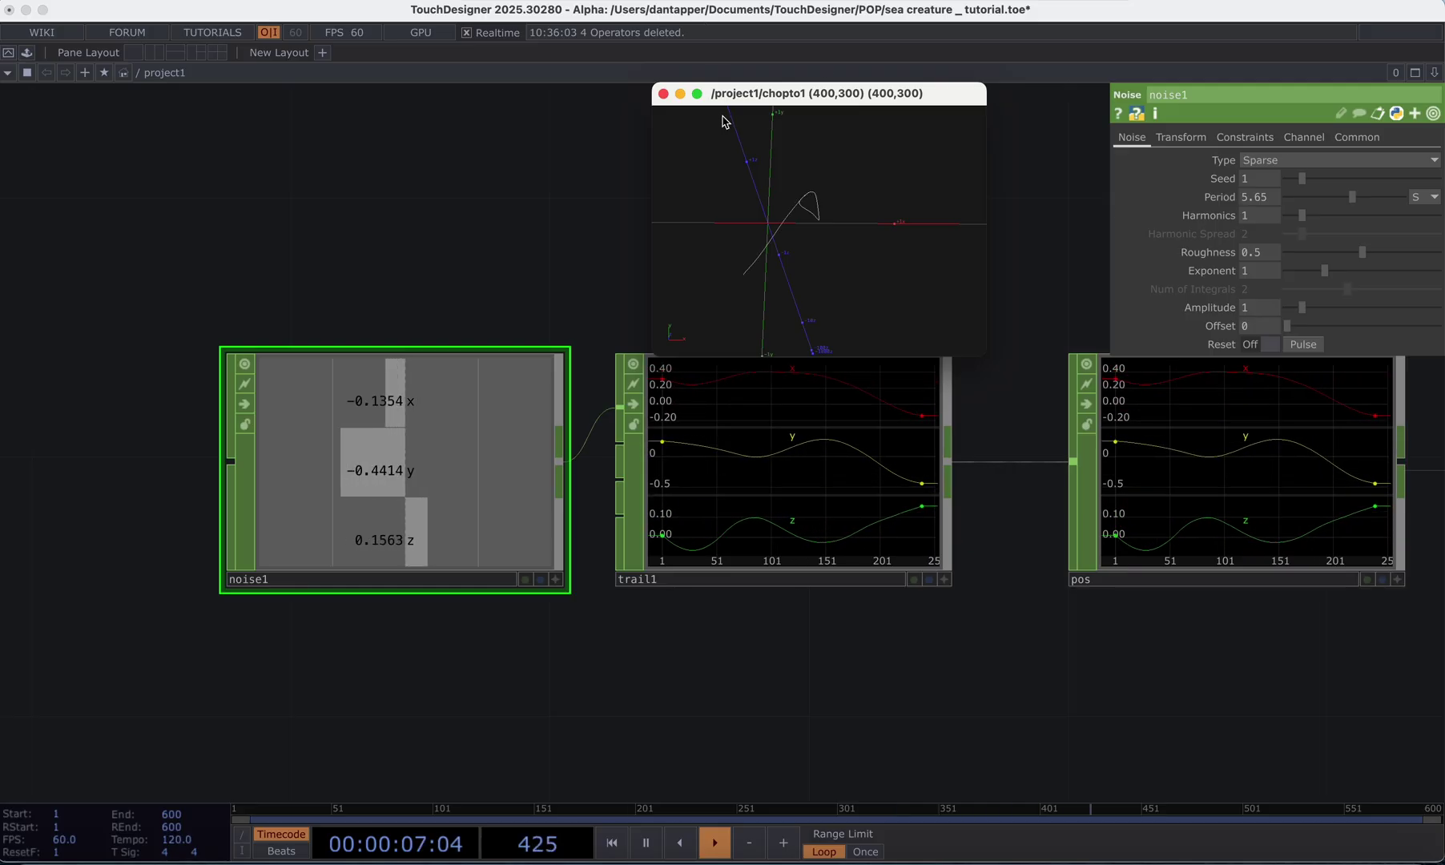
{"action": "left_click", "coordinate": [664, 95]}
{"action": "scroll", "coordinate": [735, 284], "scroll_direction": "down", "scroll_amount": 8}
{"action": "left_click_drag", "start_coordinate": [864, 225], "coordinate": [596, 228]}
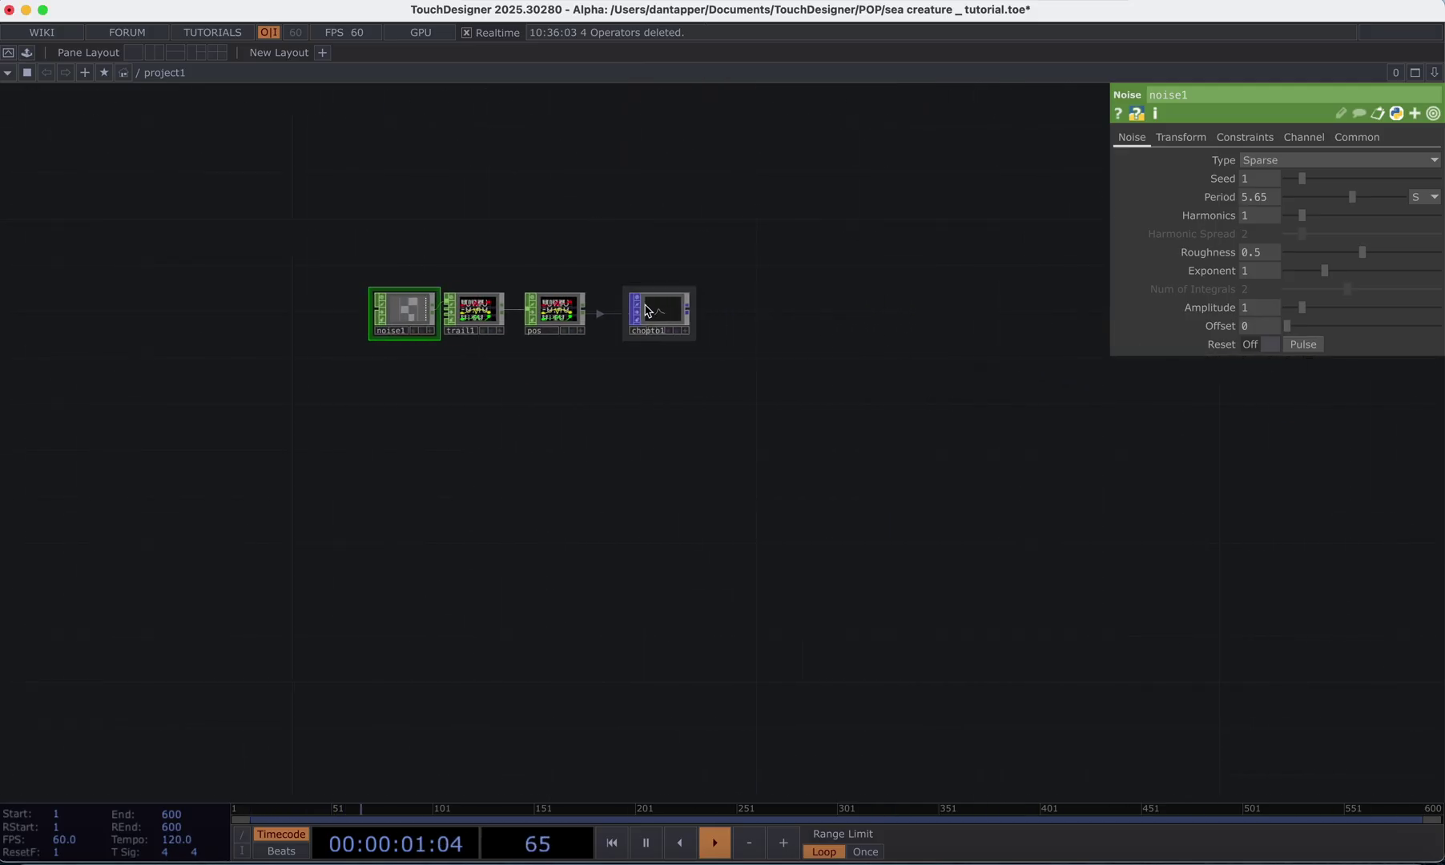
{"action": "scroll", "coordinate": [645, 300], "scroll_direction": "up", "scroll_amount": 5}
{"action": "scroll", "coordinate": [858, 396], "scroll_direction": "down", "scroll_amount": 6}
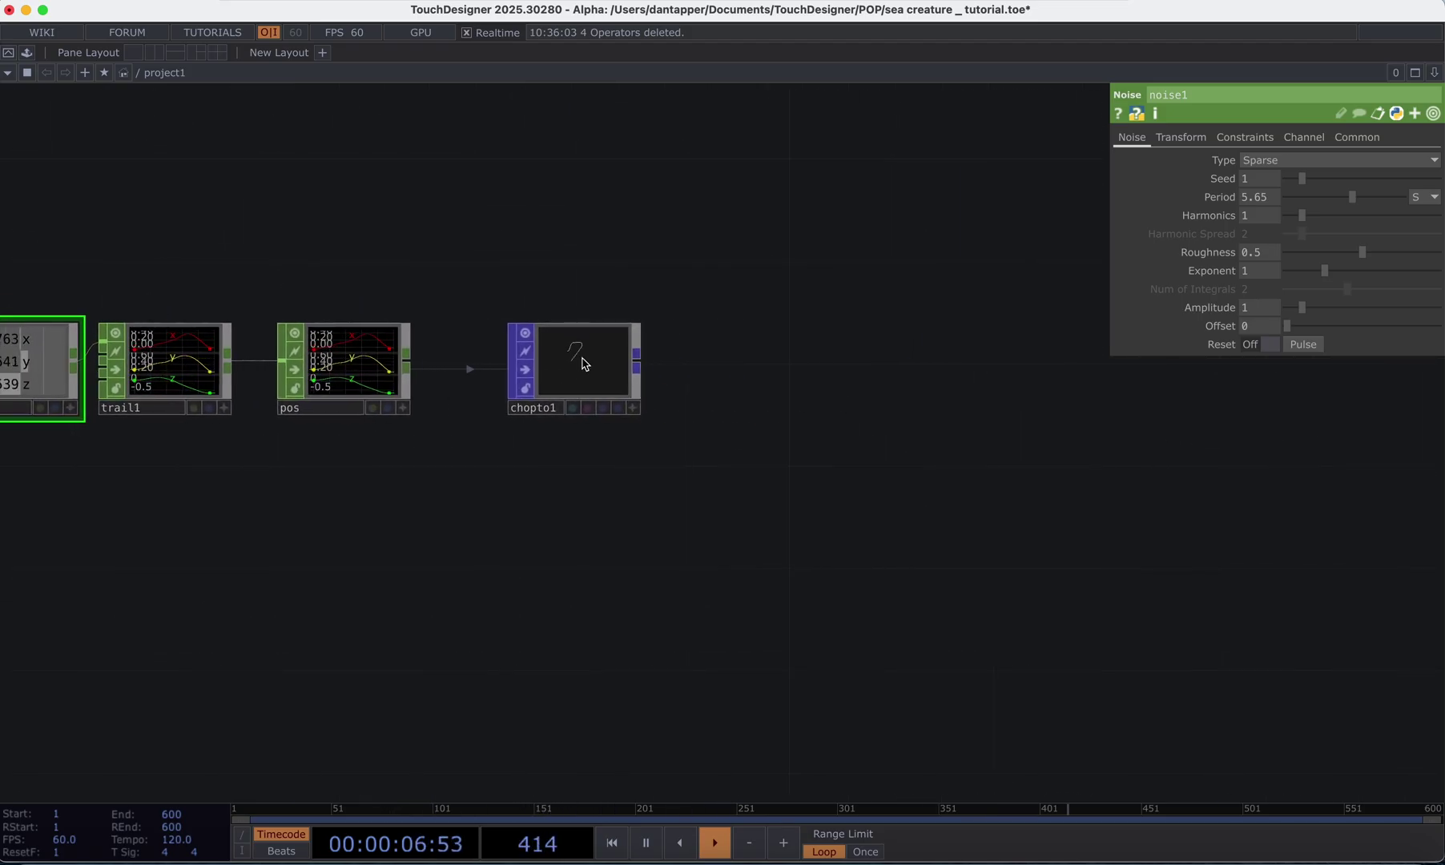
{"action": "scroll", "coordinate": [584, 365], "scroll_direction": "up", "scroll_amount": 5}
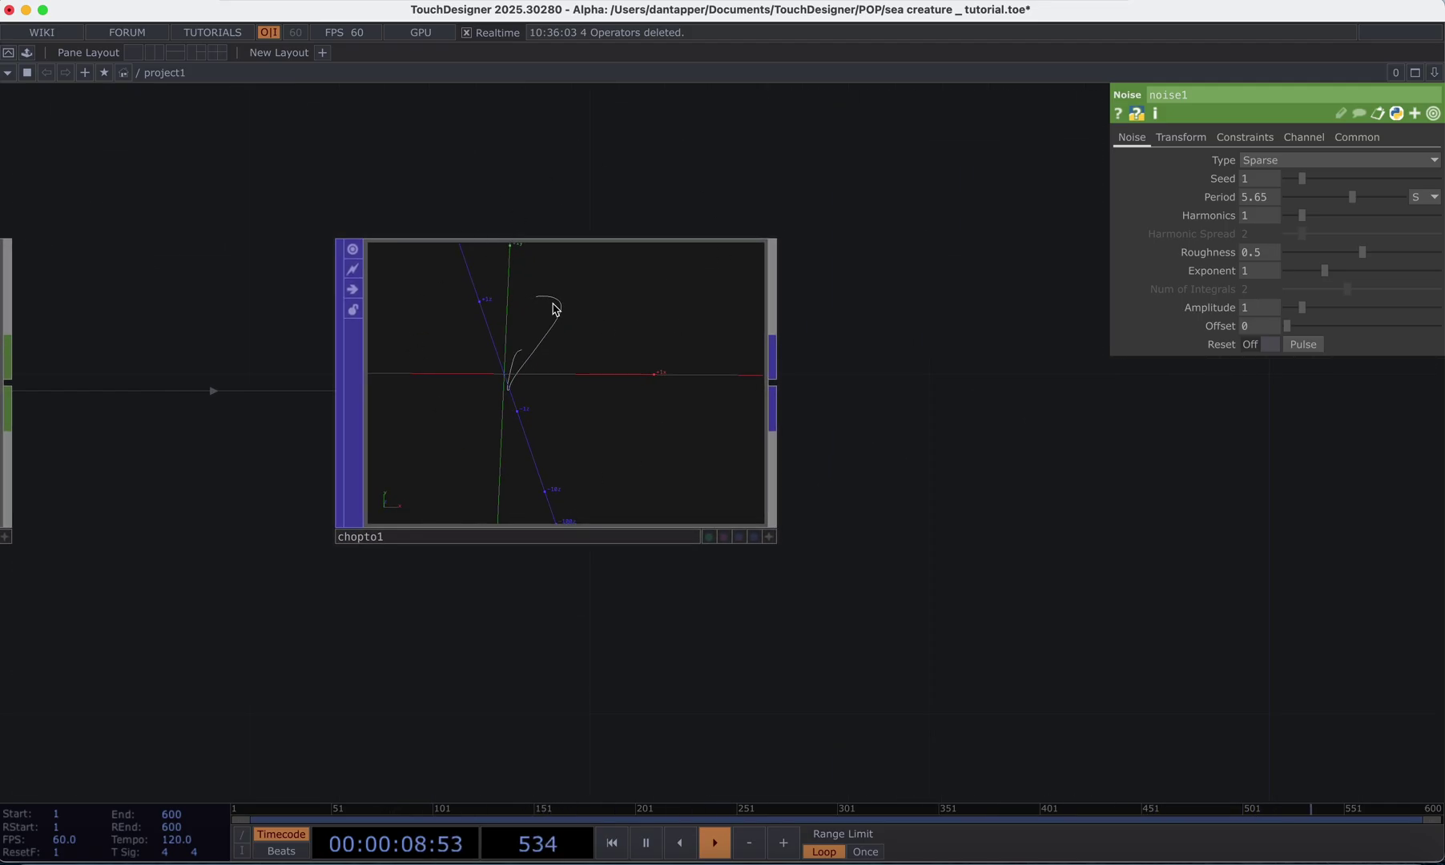
{"action": "scroll", "coordinate": [555, 300], "scroll_direction": "down", "scroll_amount": 5}
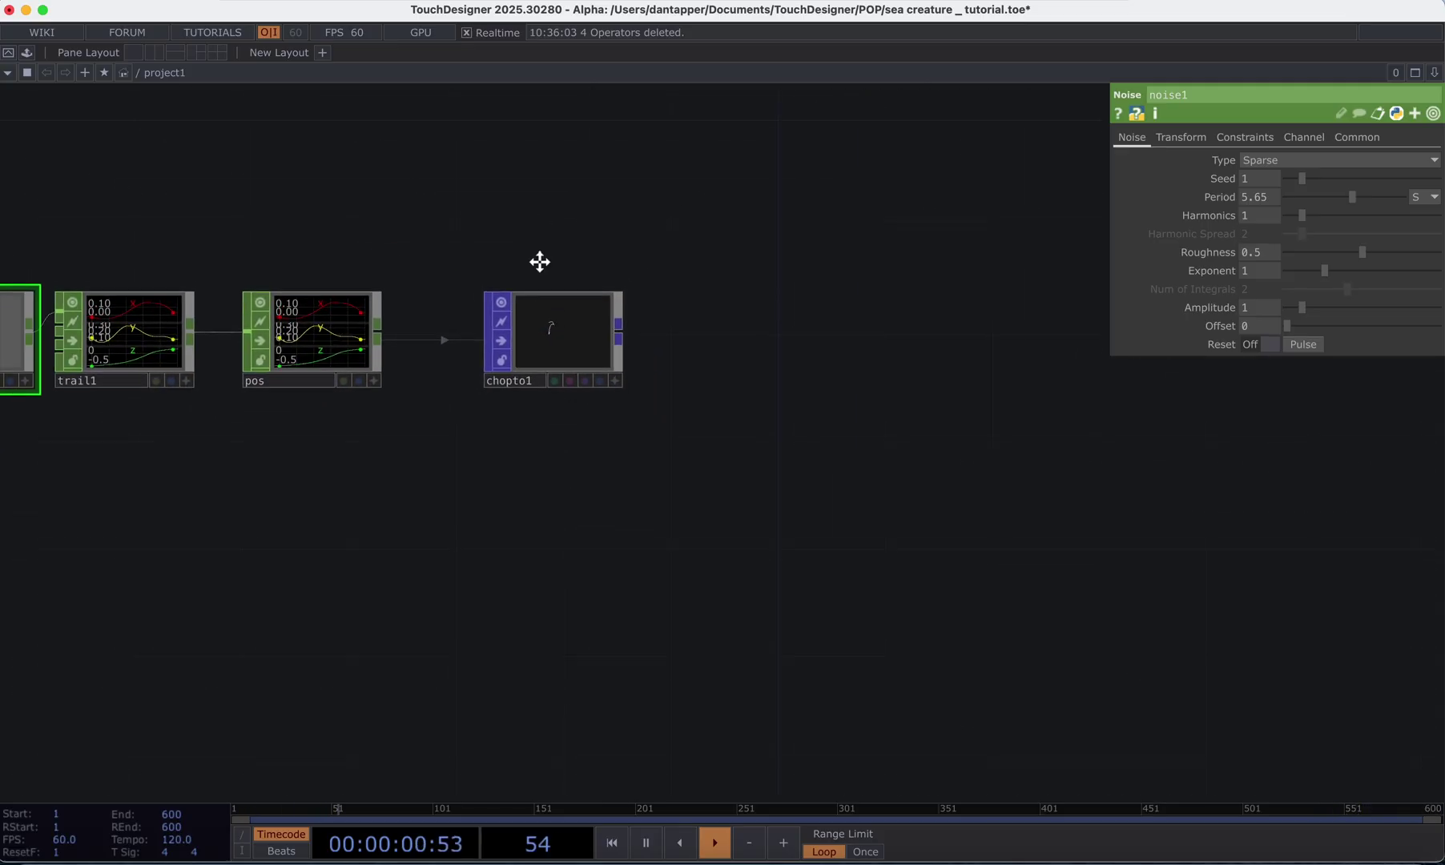
- Add a Sphere POP aligned above the CHOP to POP and set its frequency to 2
{"action": "key", "text": "Tab"}
{"action": "type", "text": "s"}
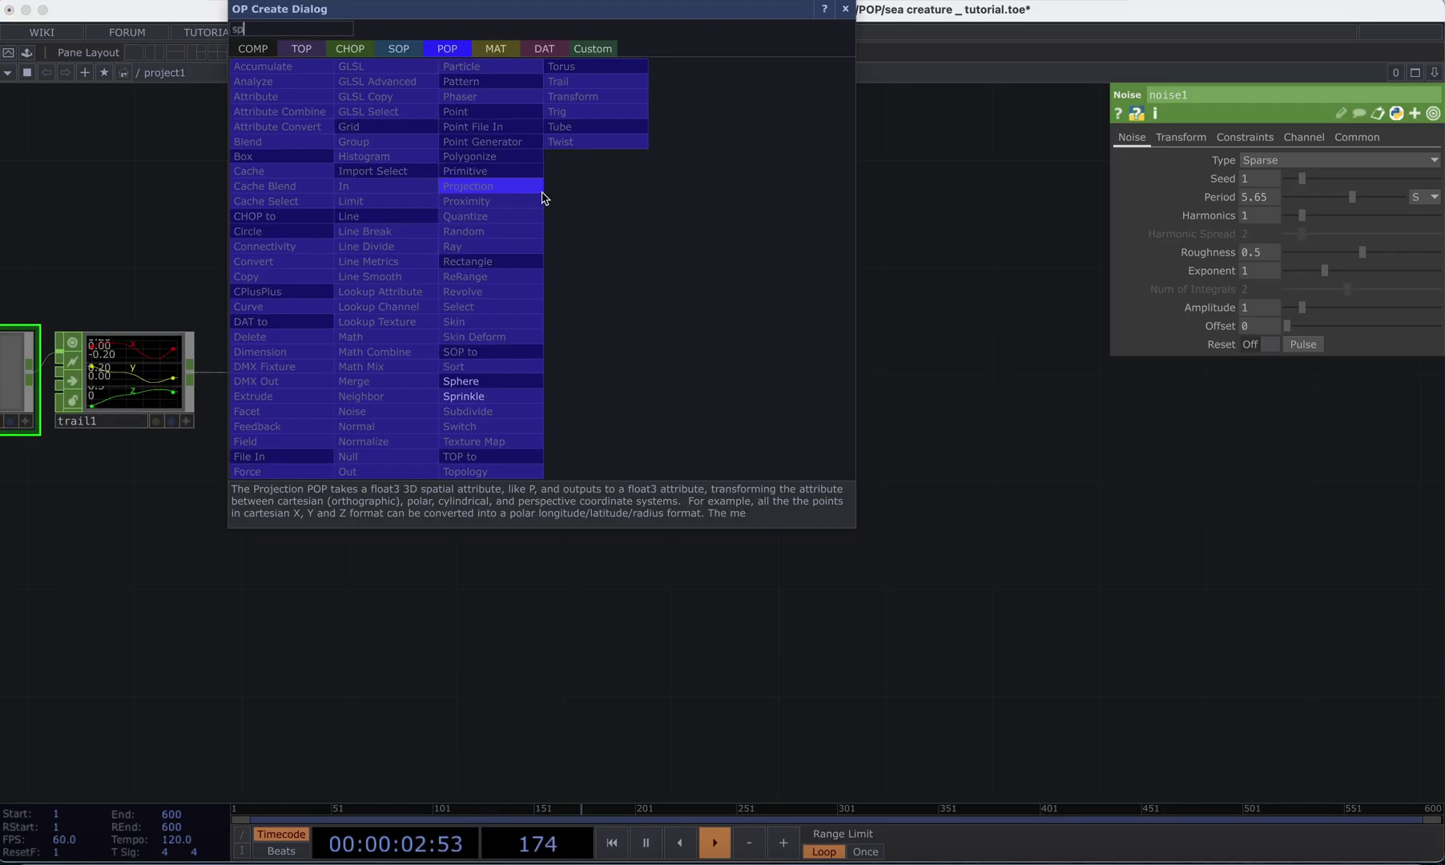
{"action": "left_click", "coordinate": [463, 381]}
{"action": "left_click", "coordinate": [570, 224]}
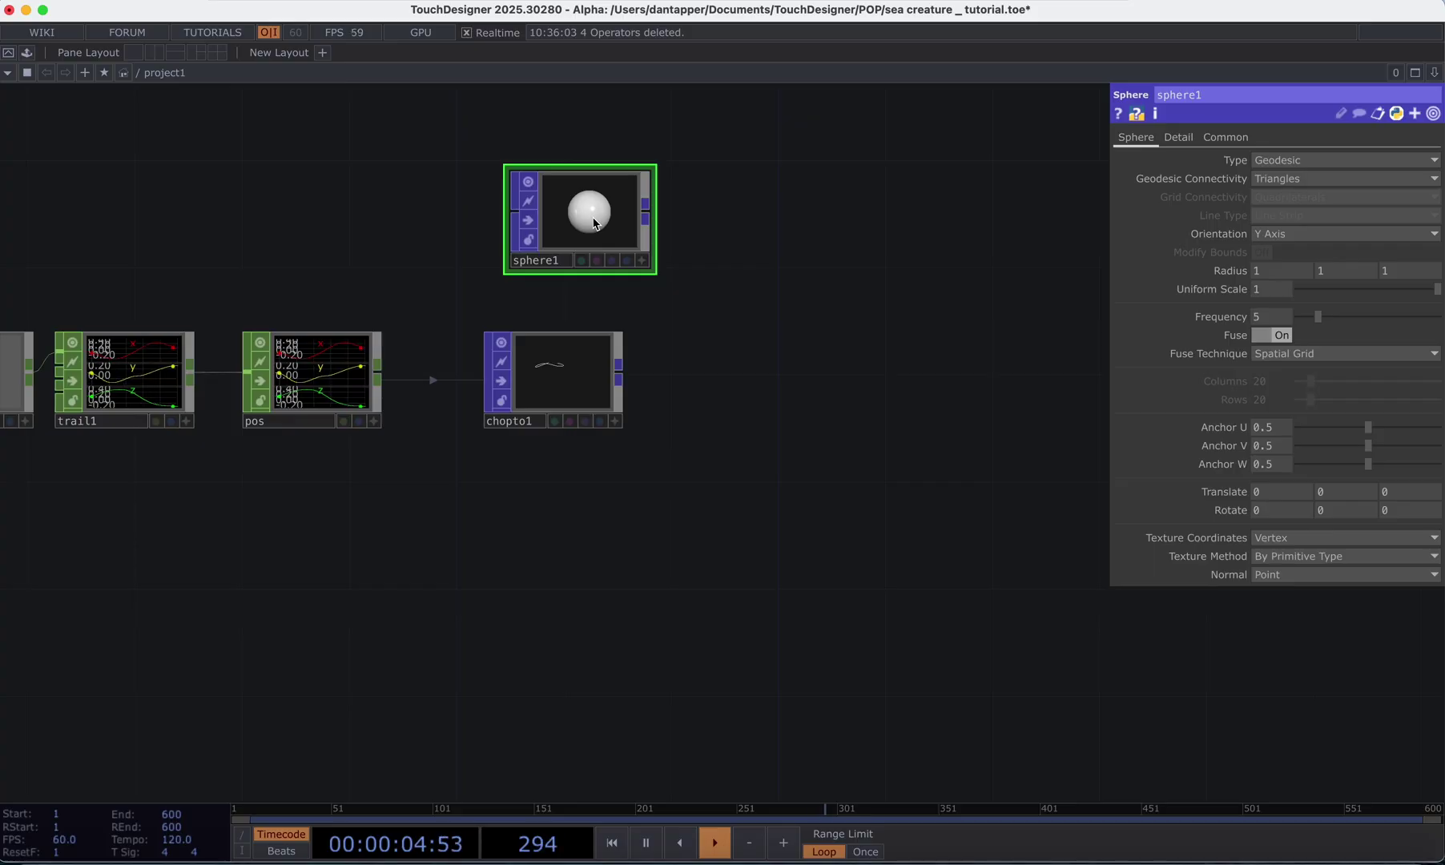
{"action": "left_click_drag", "start_coordinate": [593, 222], "coordinate": [567, 222]}
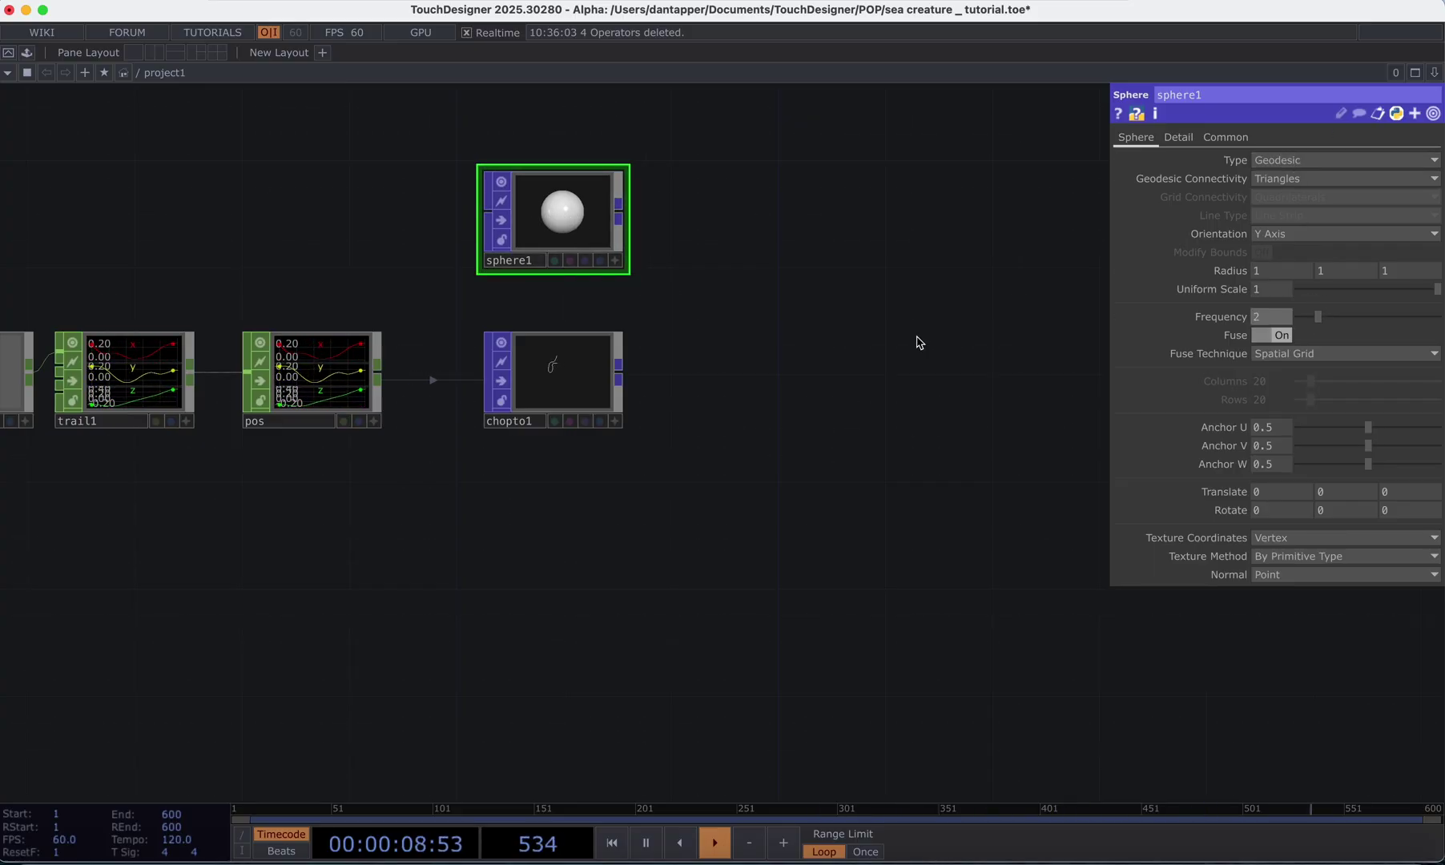
- Add a Copy POP with the sphere as its first input and the CHOP to POP line as its template input
{"action": "left_click", "coordinate": [882, 275]}
{"action": "left_click", "coordinate": [648, 287]}
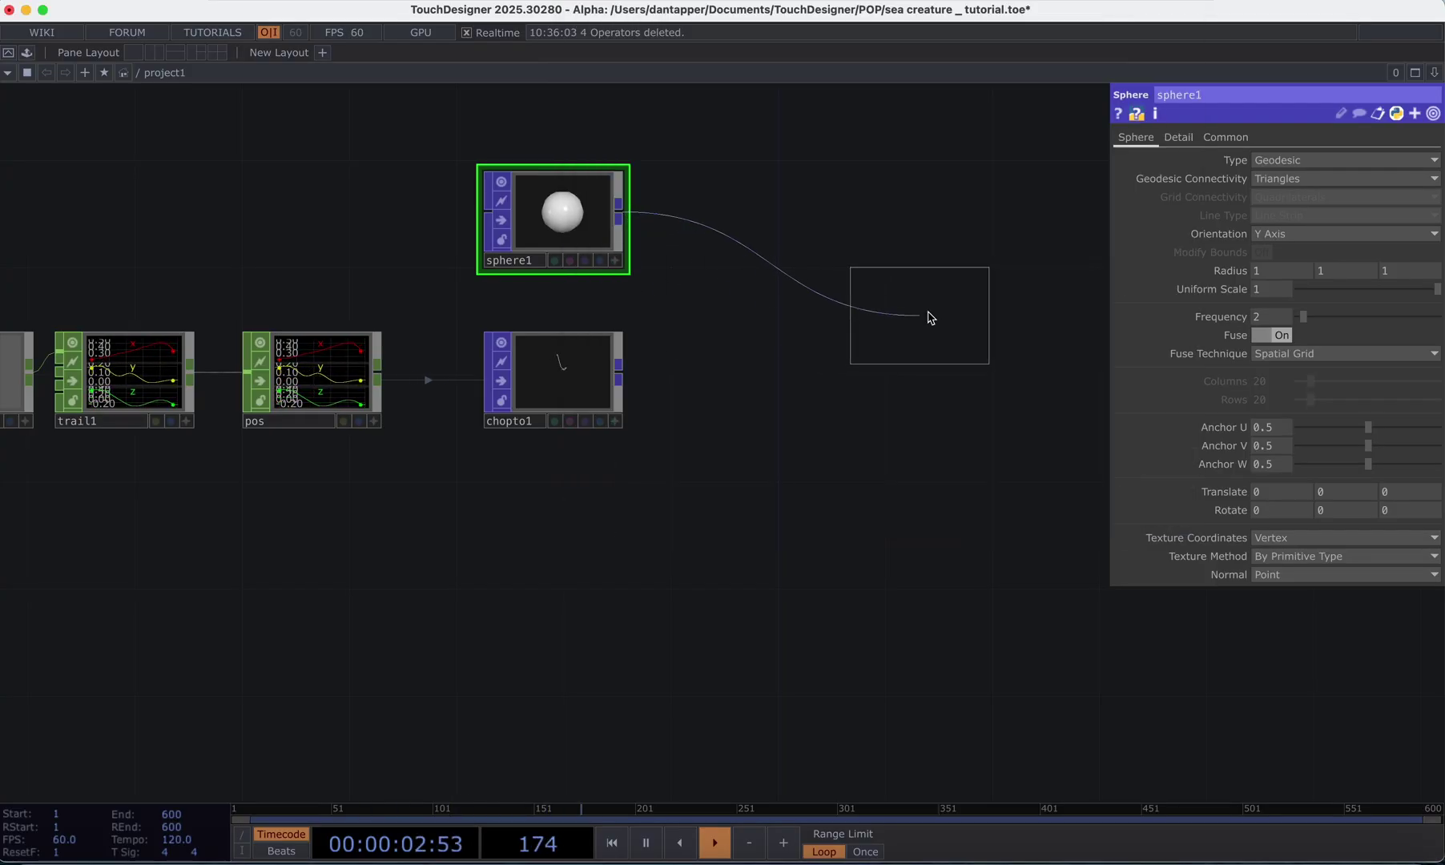
{"action": "left_click", "coordinate": [929, 318]}
{"action": "left_click_drag", "start_coordinate": [753, 360], "coordinate": [863, 302]}
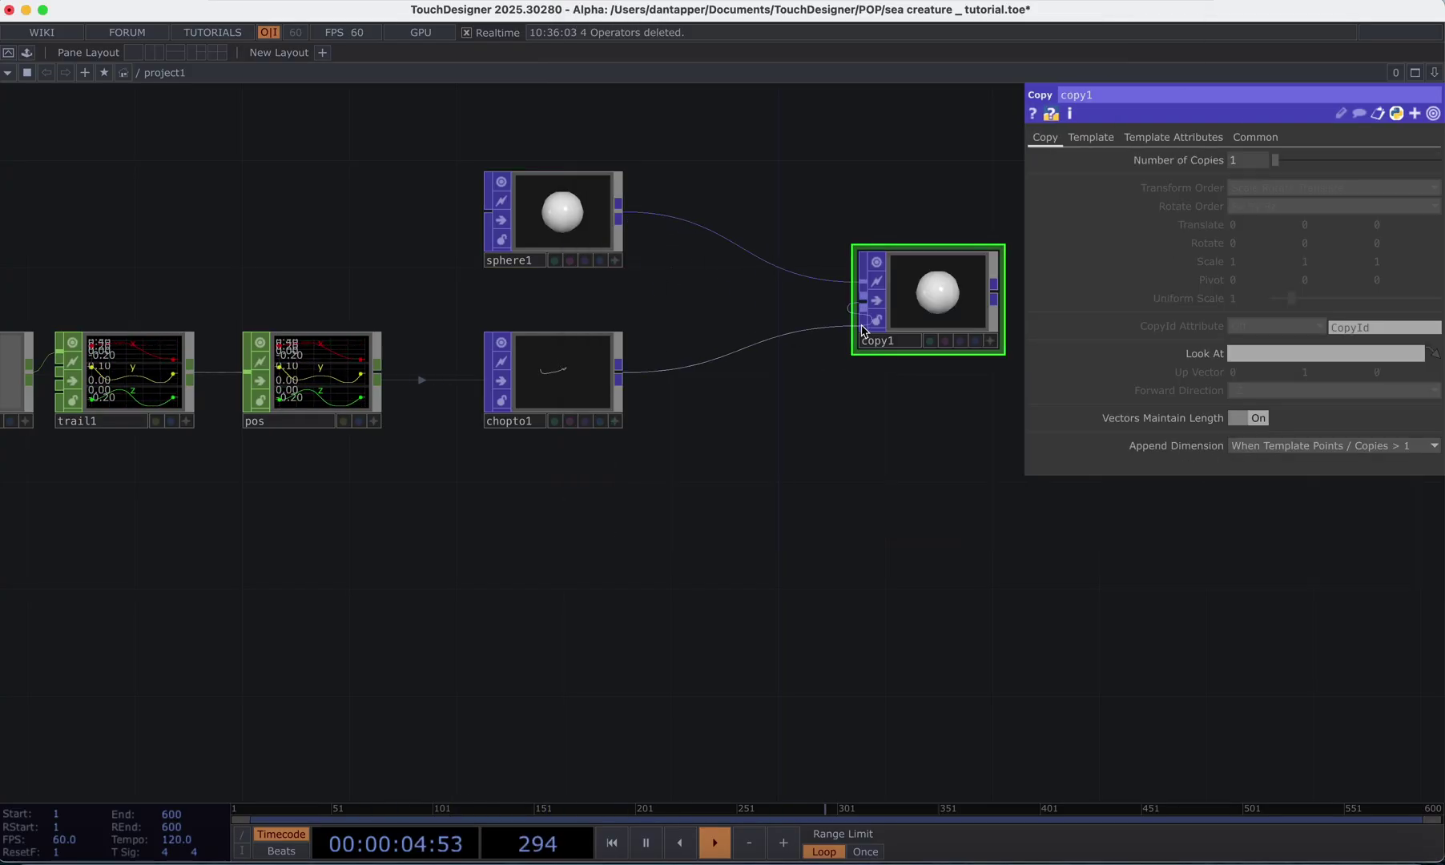
{"action": "left_click_drag", "start_coordinate": [931, 405], "coordinate": [788, 420]}
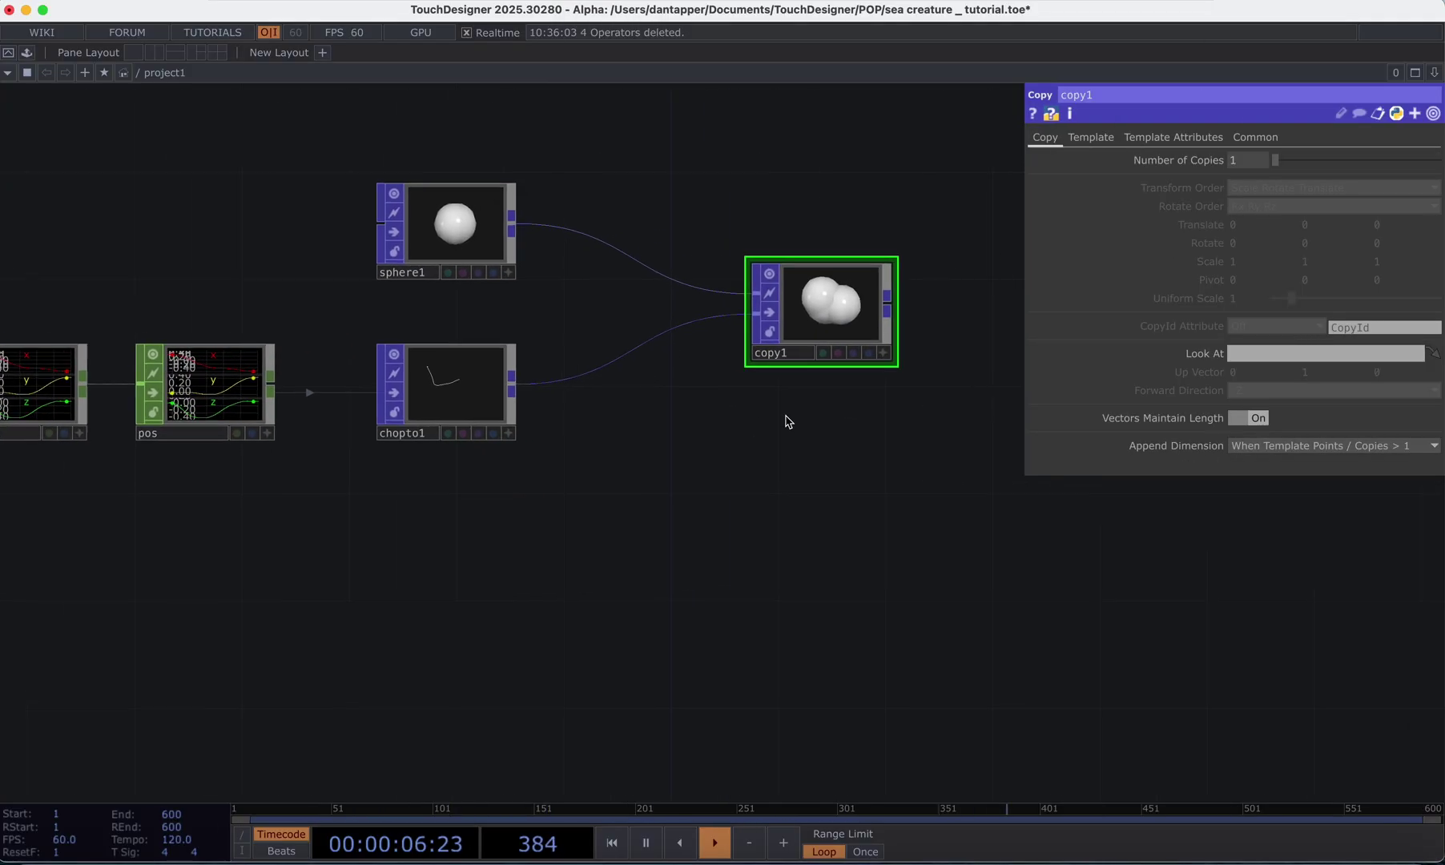
- Set the Sphere POP's uniform scale to 0.1
{"action": "left_click", "coordinate": [446, 223]}
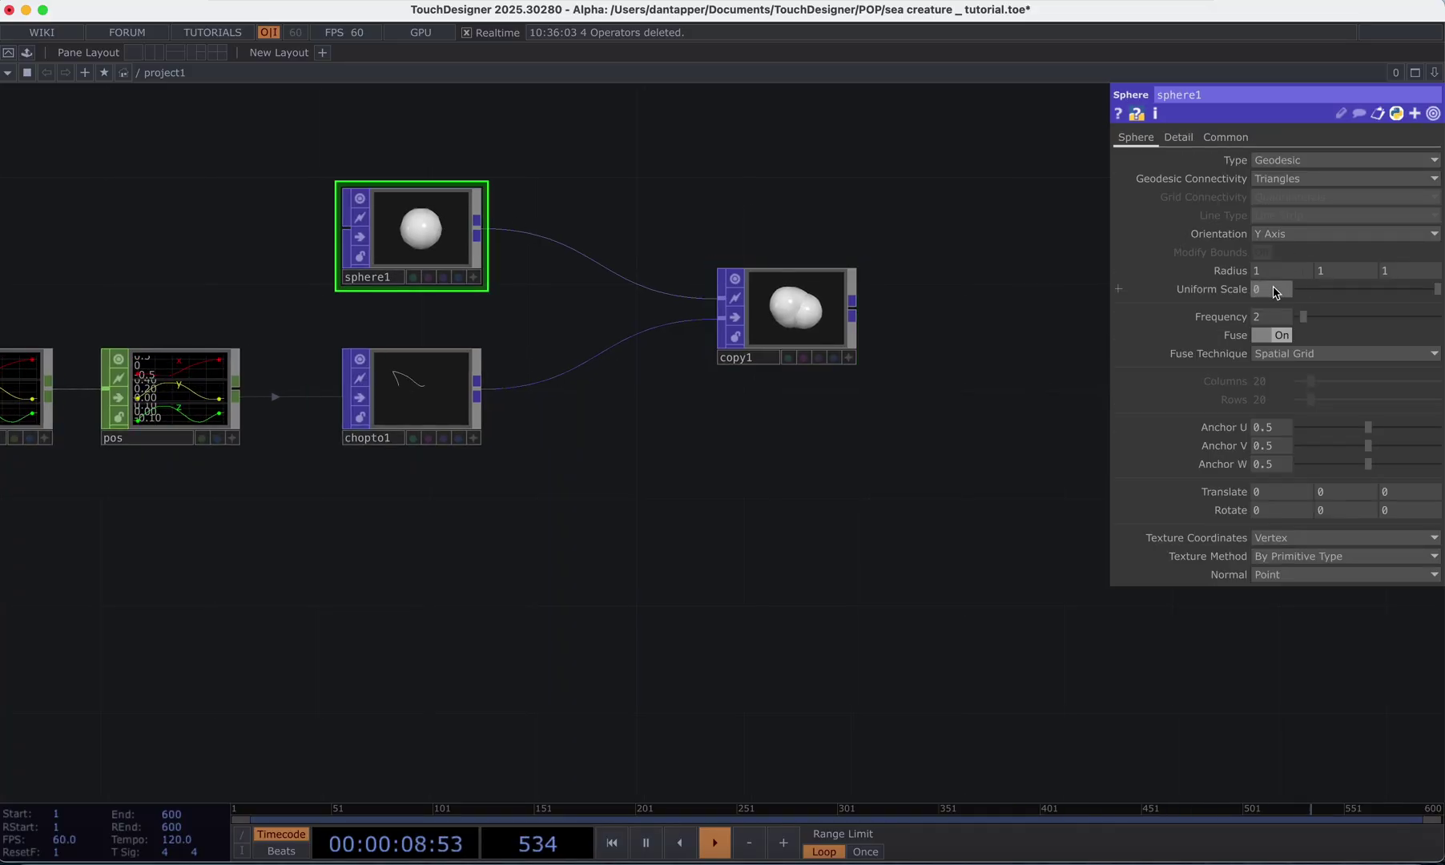
{"action": "type", "text": "0.1"}
{"action": "key", "text": "Return"}
- Examine the moving tube of copied spheres in the Copy POP's viewer from different angles, then home the view
{"action": "scroll", "coordinate": [774, 307], "scroll_direction": "up", "scroll_amount": 10}
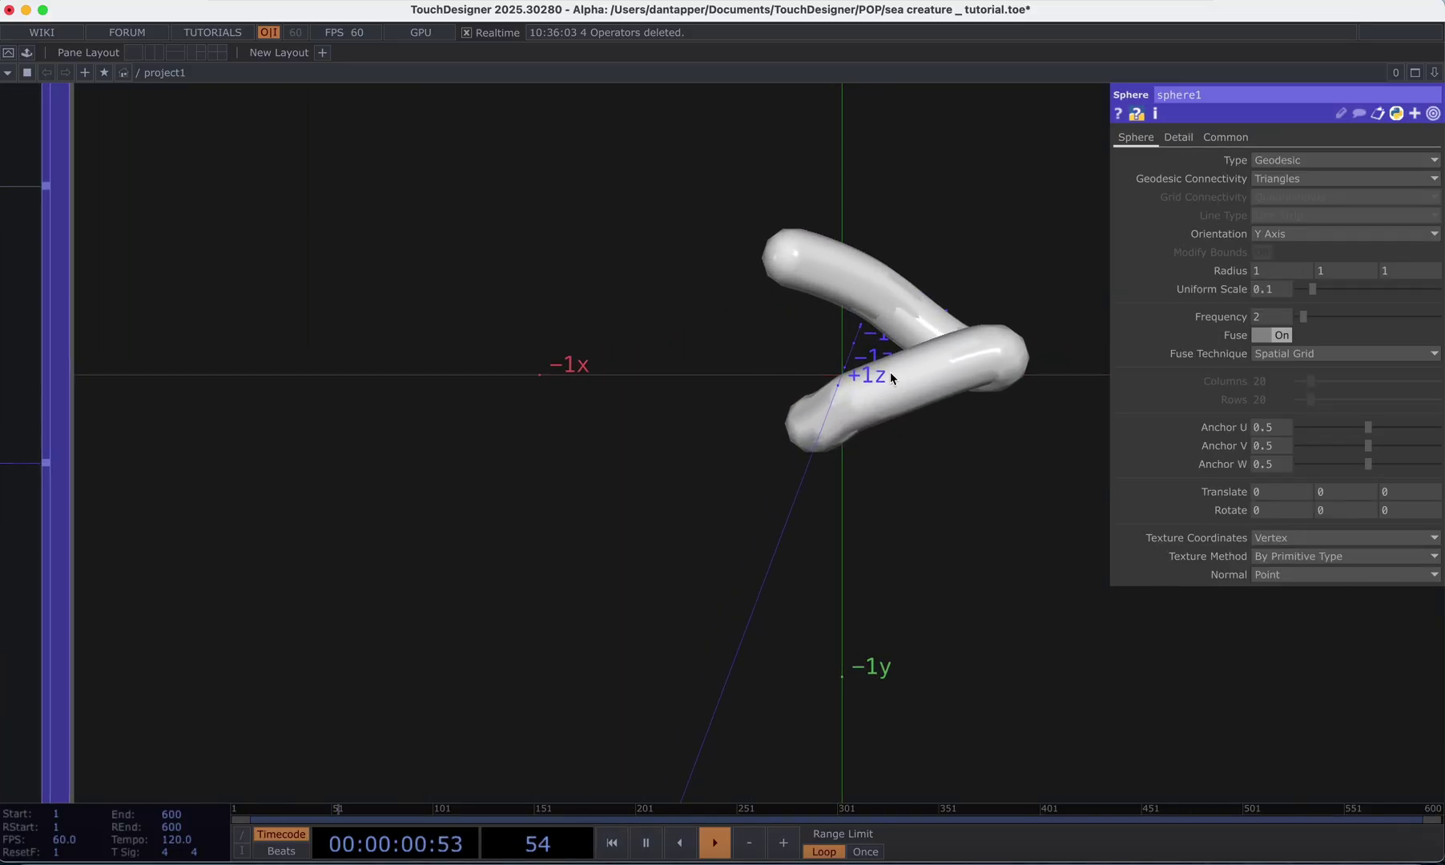
{"action": "scroll", "coordinate": [890, 478], "scroll_direction": "down", "scroll_amount": 10}
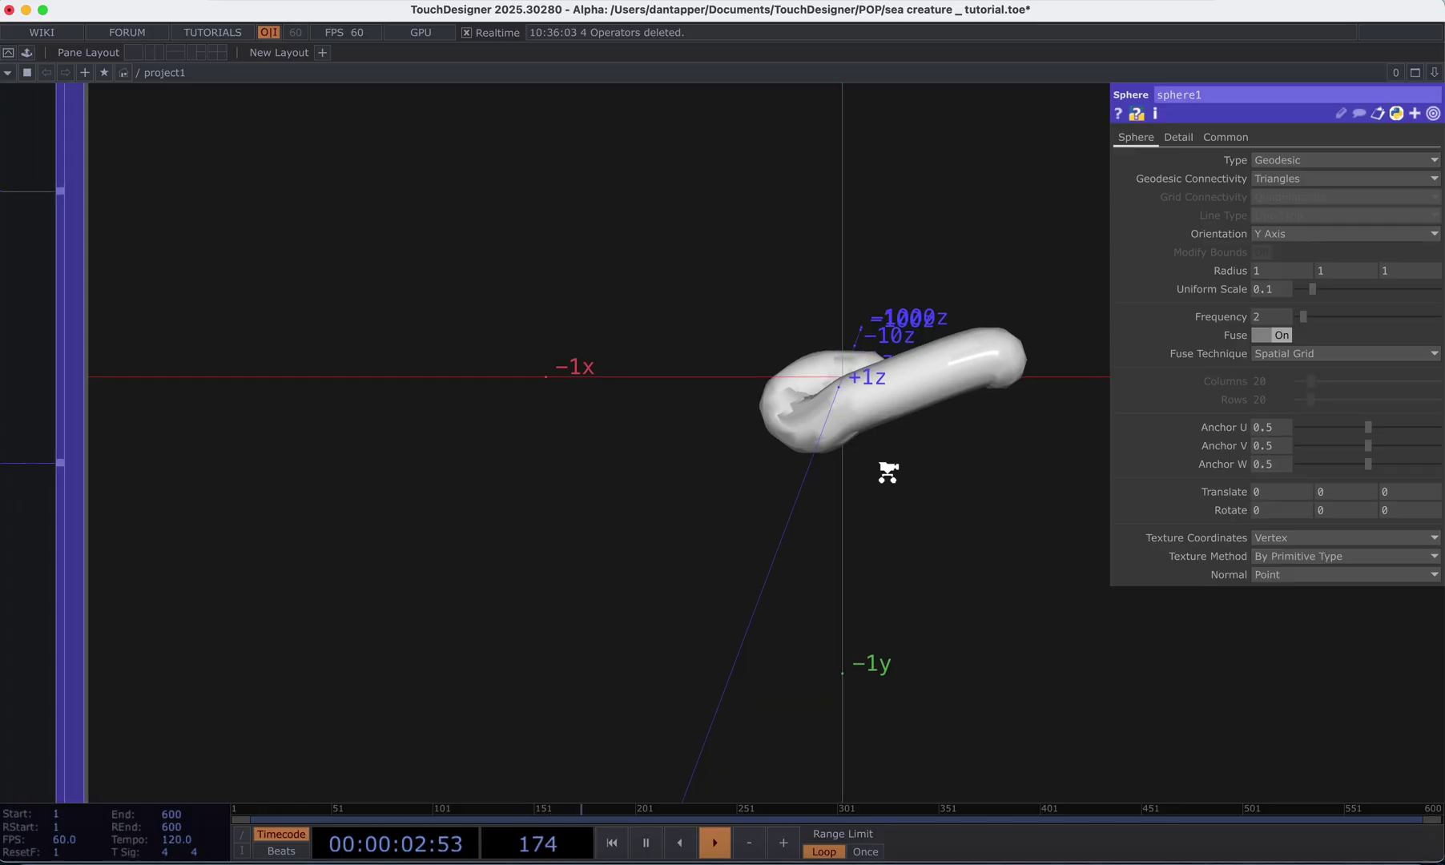
{"action": "left_click", "coordinate": [998, 531]}
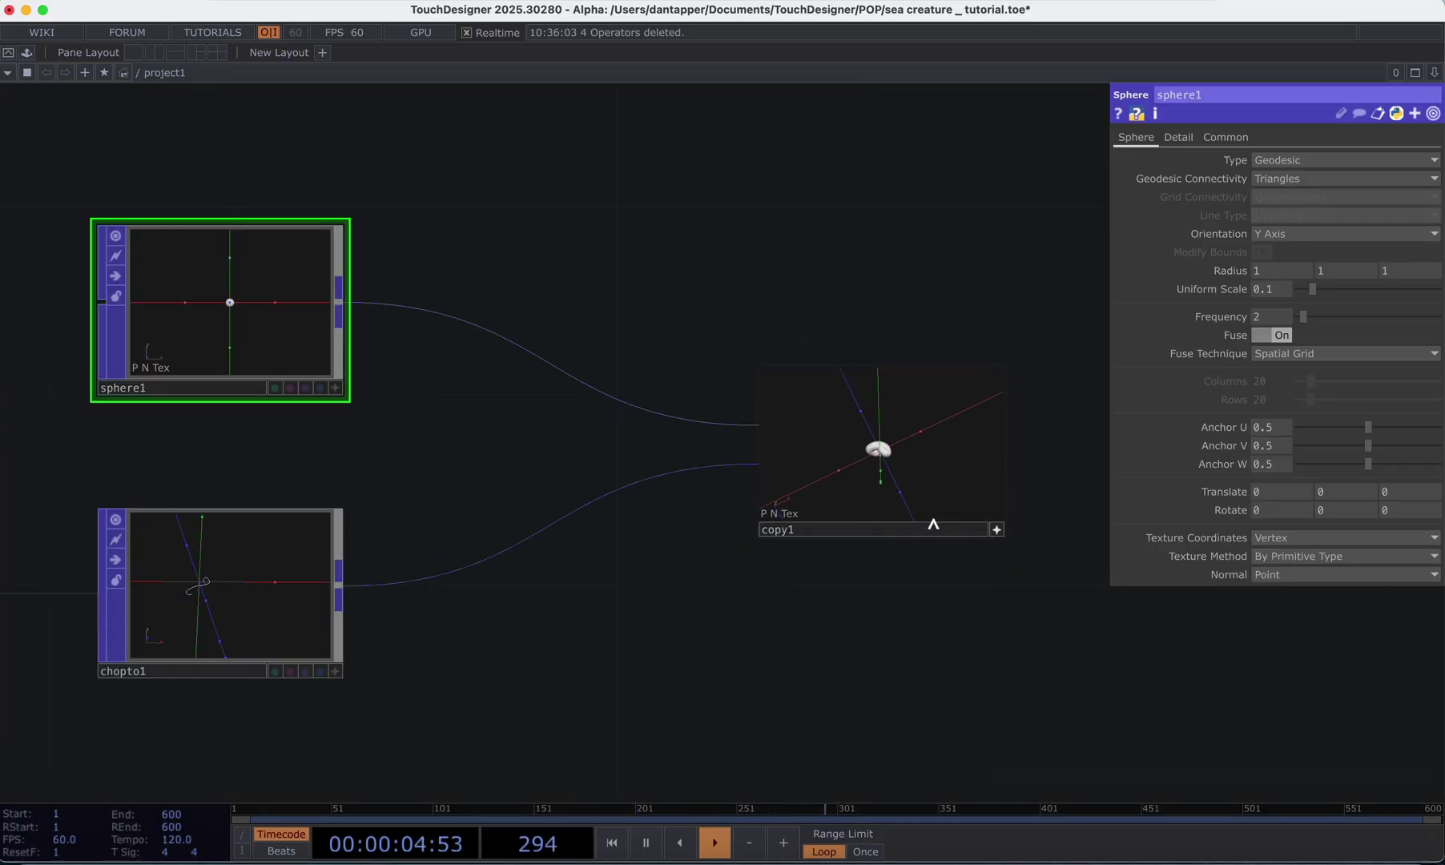
{"action": "scroll", "coordinate": [868, 450], "scroll_direction": "up", "scroll_amount": 5}
{"action": "left_click_drag", "start_coordinate": [930, 462], "coordinate": [841, 405]}
{"action": "key", "text": "h"}
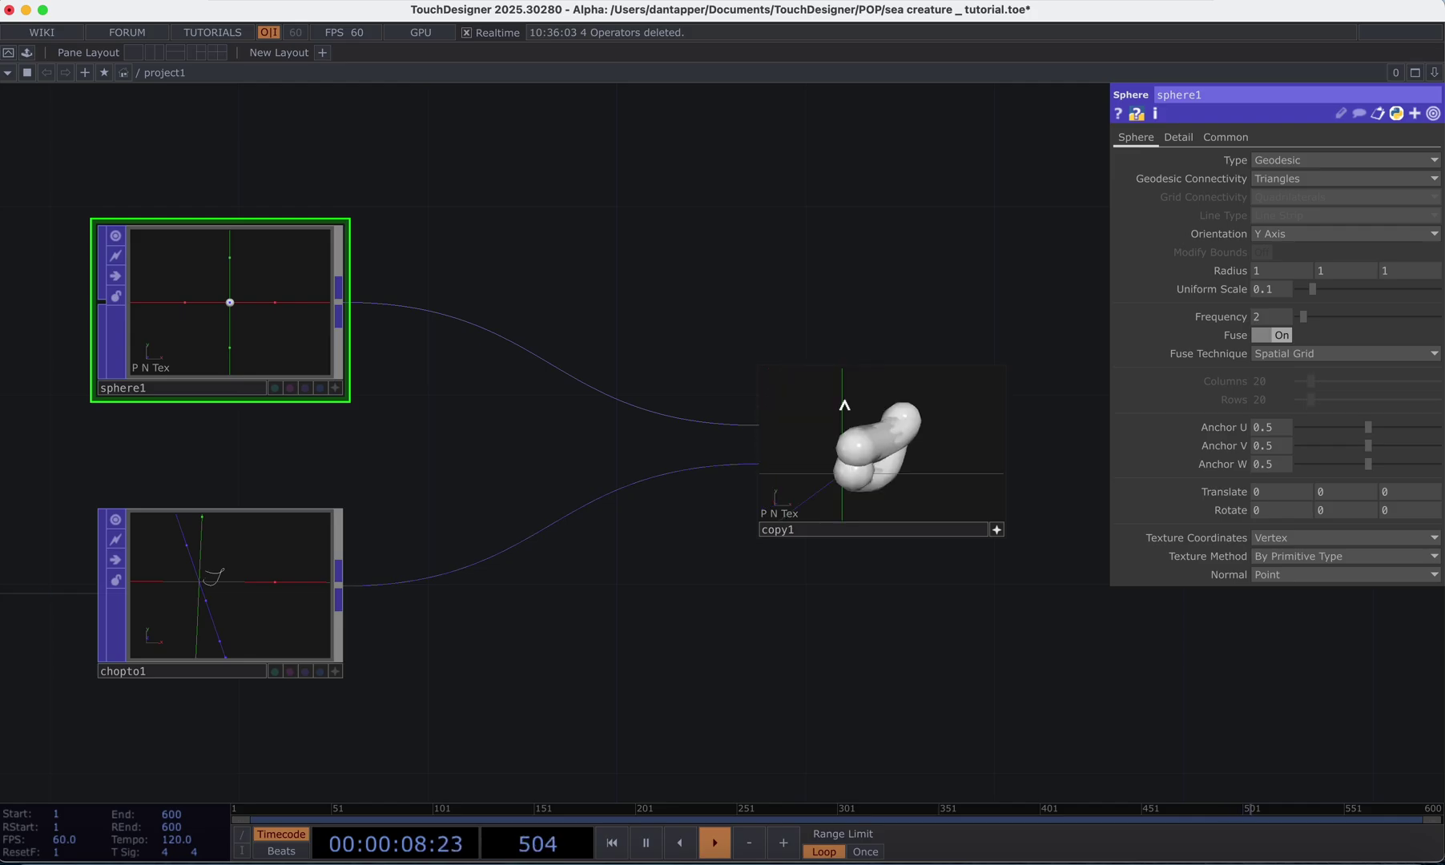
{"action": "left_click", "coordinate": [998, 530]}
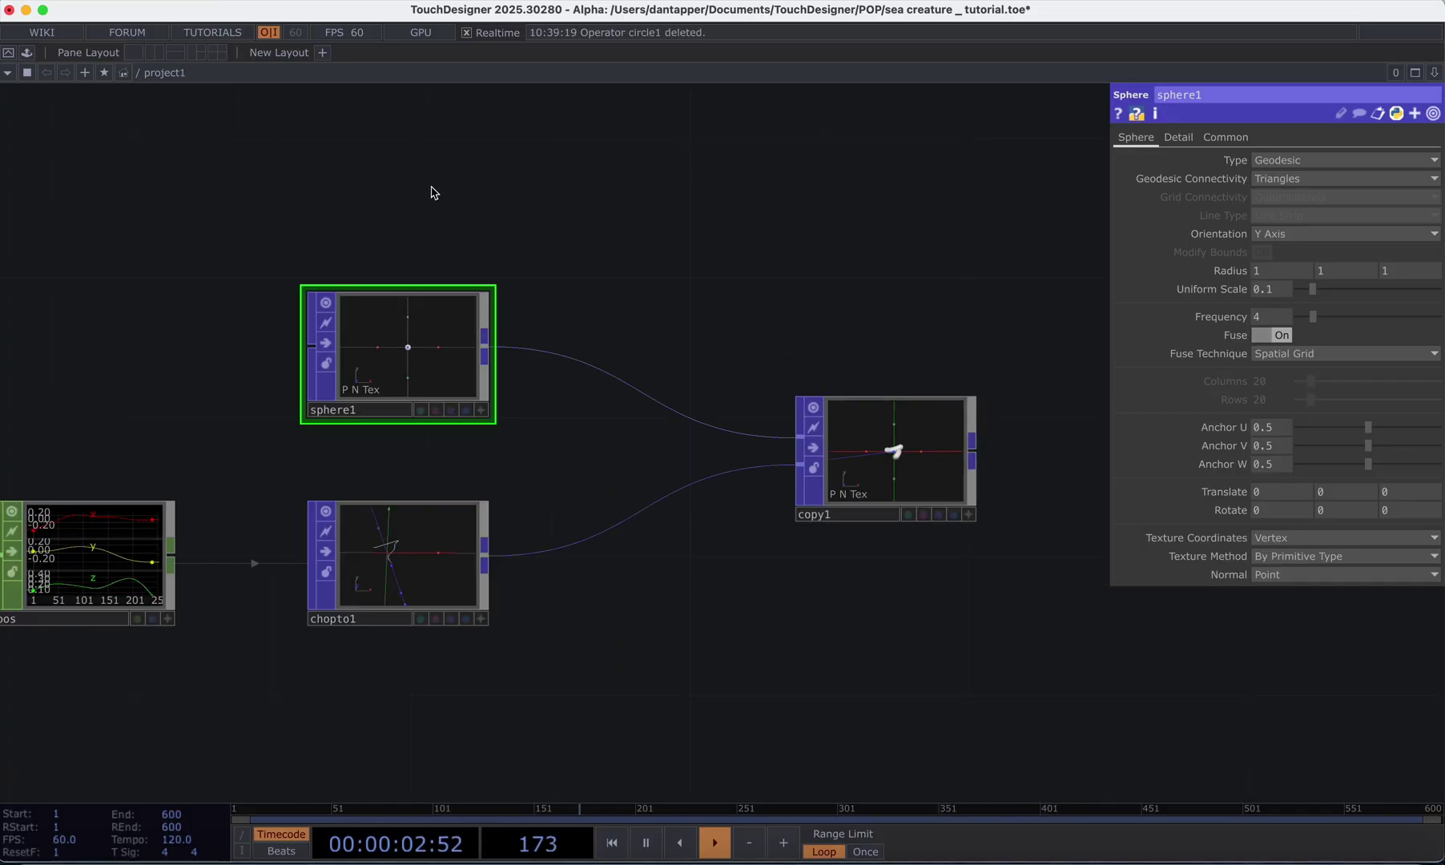
- Add a Circle POP above the Sphere POP
{"action": "key", "text": "Tab"}
{"action": "left_click", "coordinate": [137, 238]}
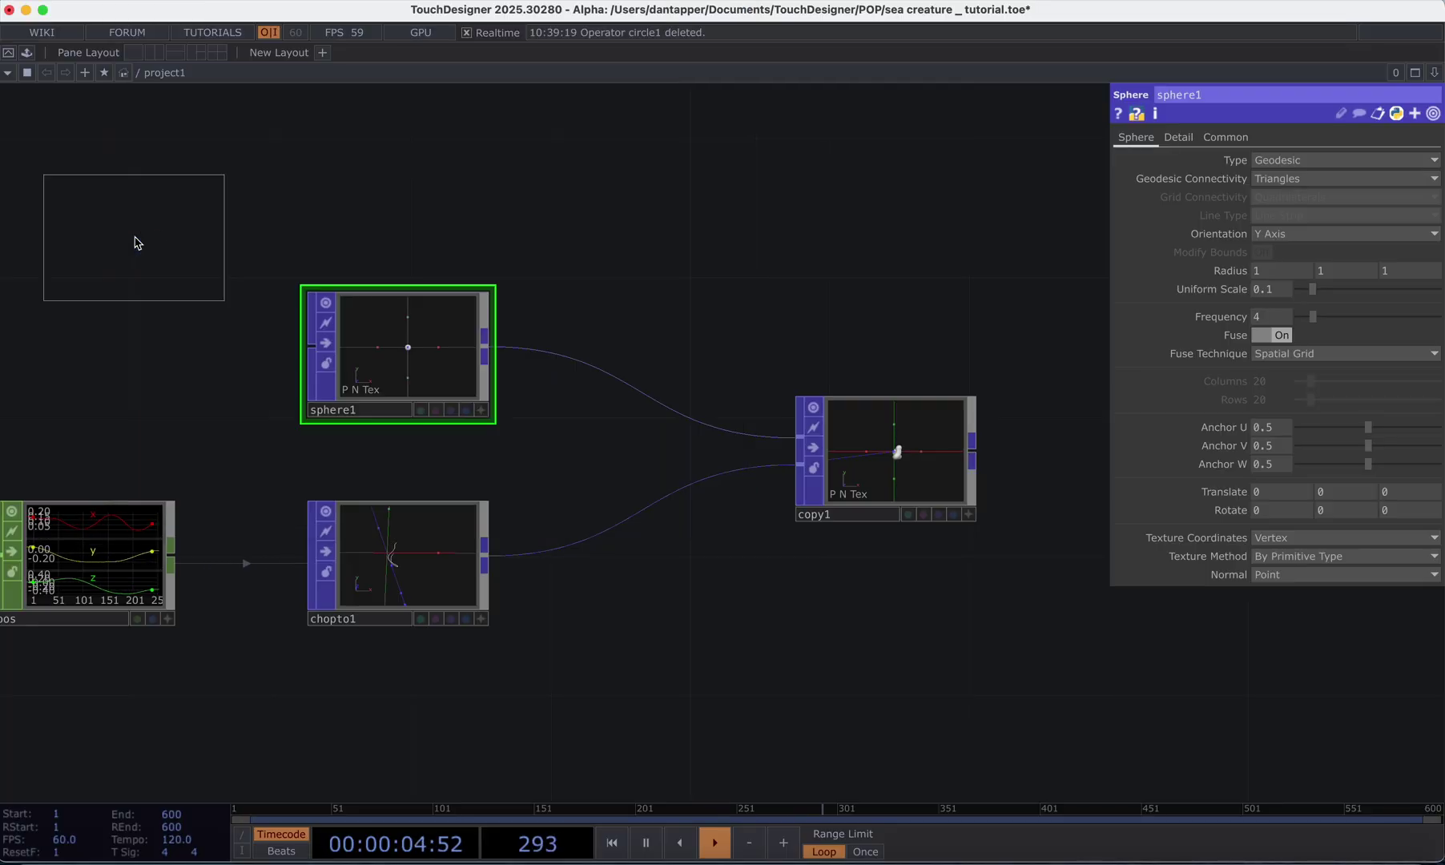
{"action": "left_click", "coordinate": [399, 178]}
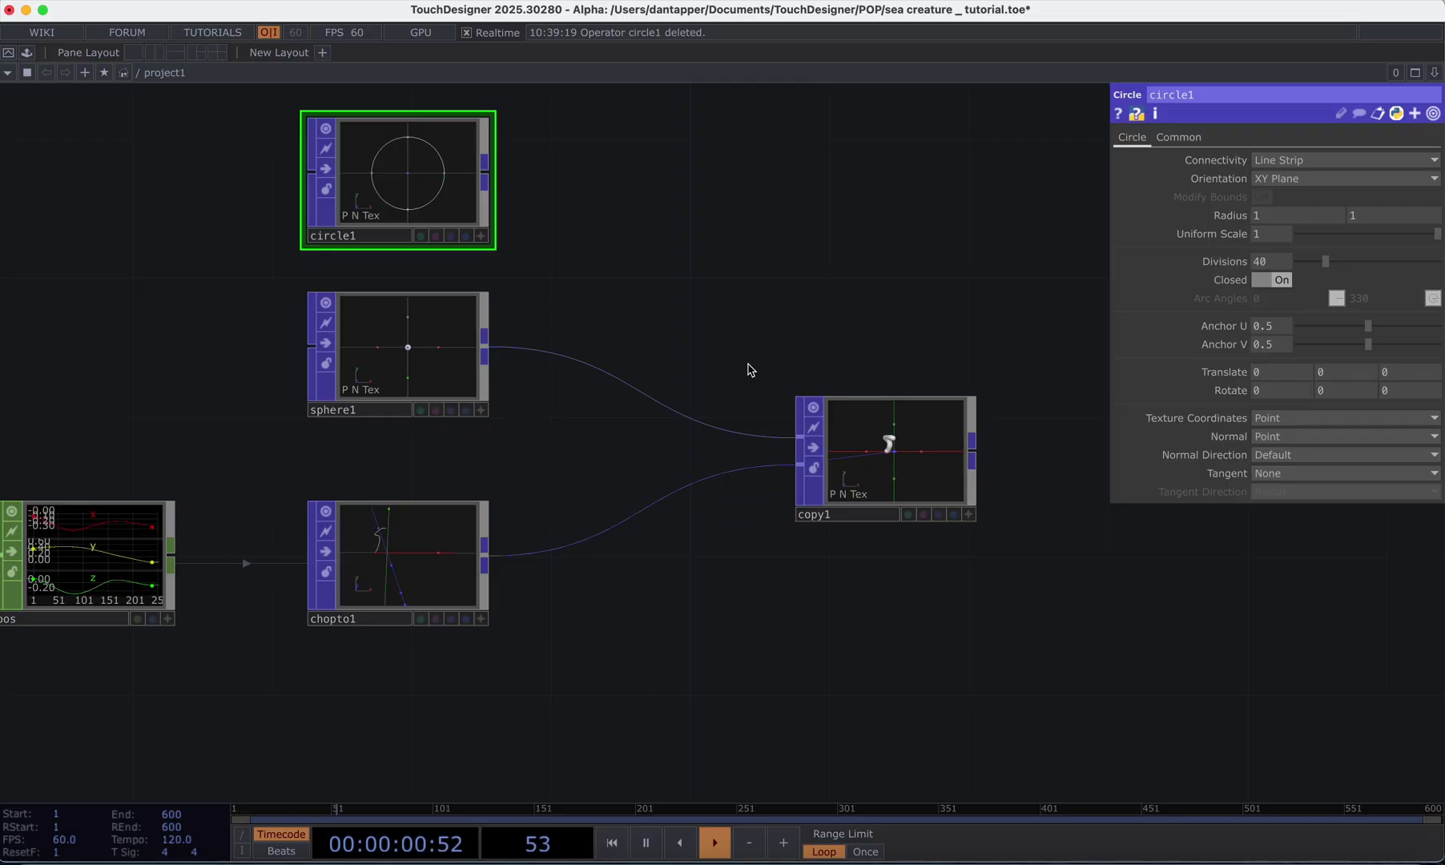
- Feed the circle into the Copy POP's first input in place of the sphere and set the circle's uniform scale to 0.1
{"action": "left_click", "coordinate": [487, 174]}
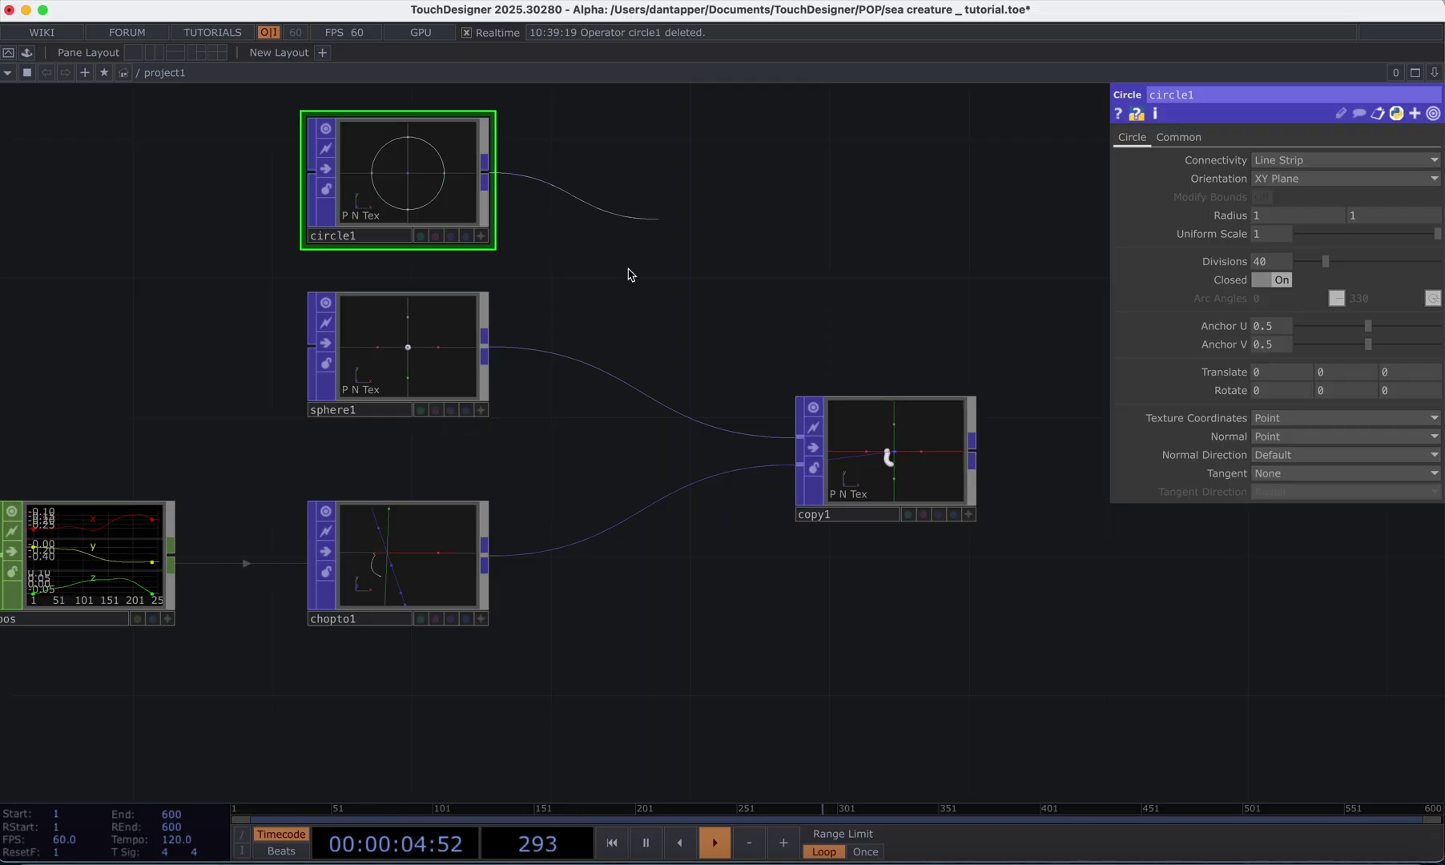
{"action": "left_click", "coordinate": [487, 179]}
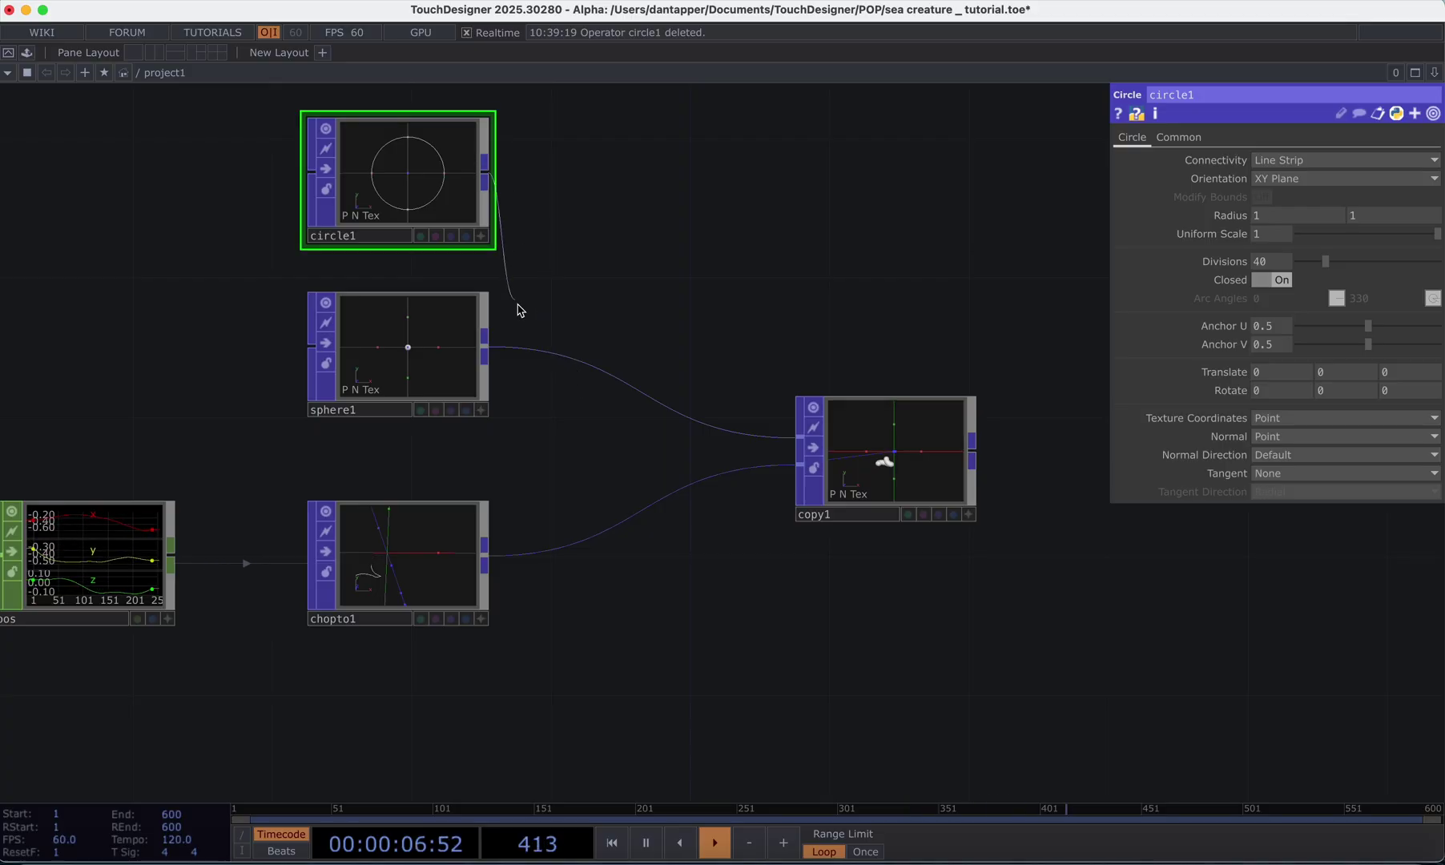
{"action": "left_click", "coordinate": [486, 181]}
{"action": "left_click", "coordinate": [526, 349]}
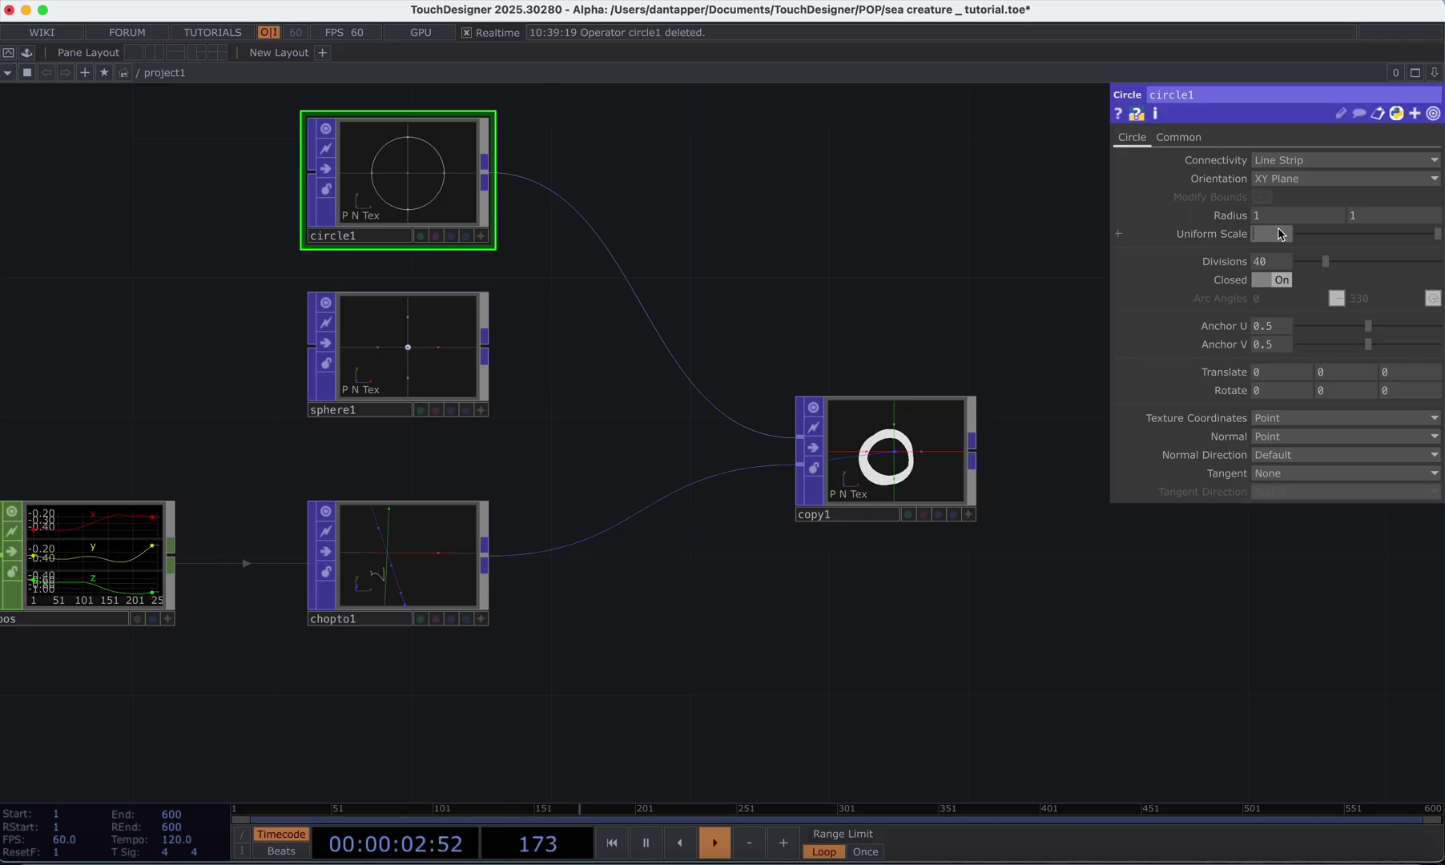
{"action": "key", "text": "Return"}
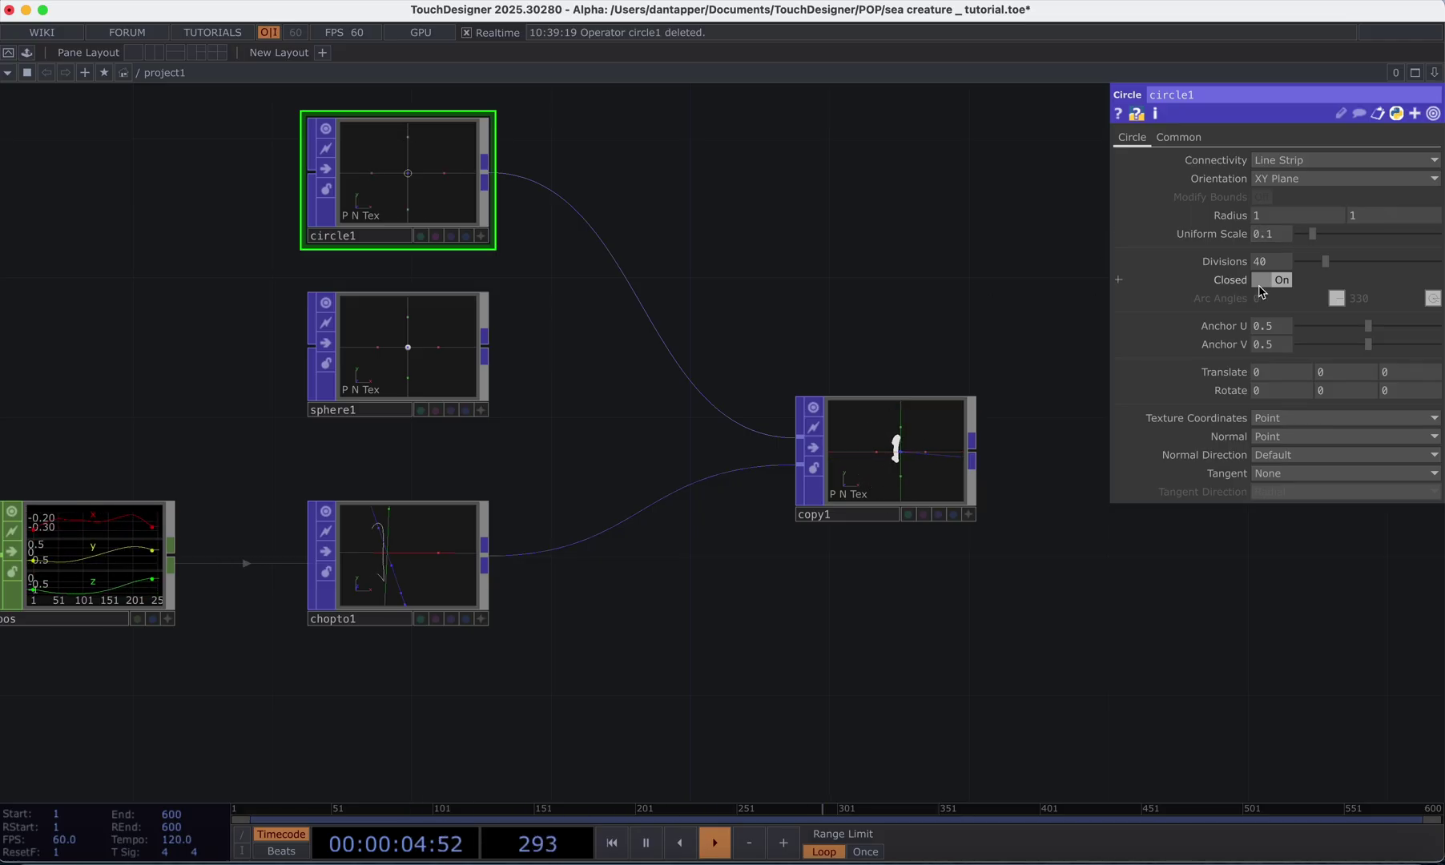
- Check the circle's orientation options and examine the tube of copied circles in the Copy POP's viewer from another angle
{"action": "left_click", "coordinate": [1276, 179]}
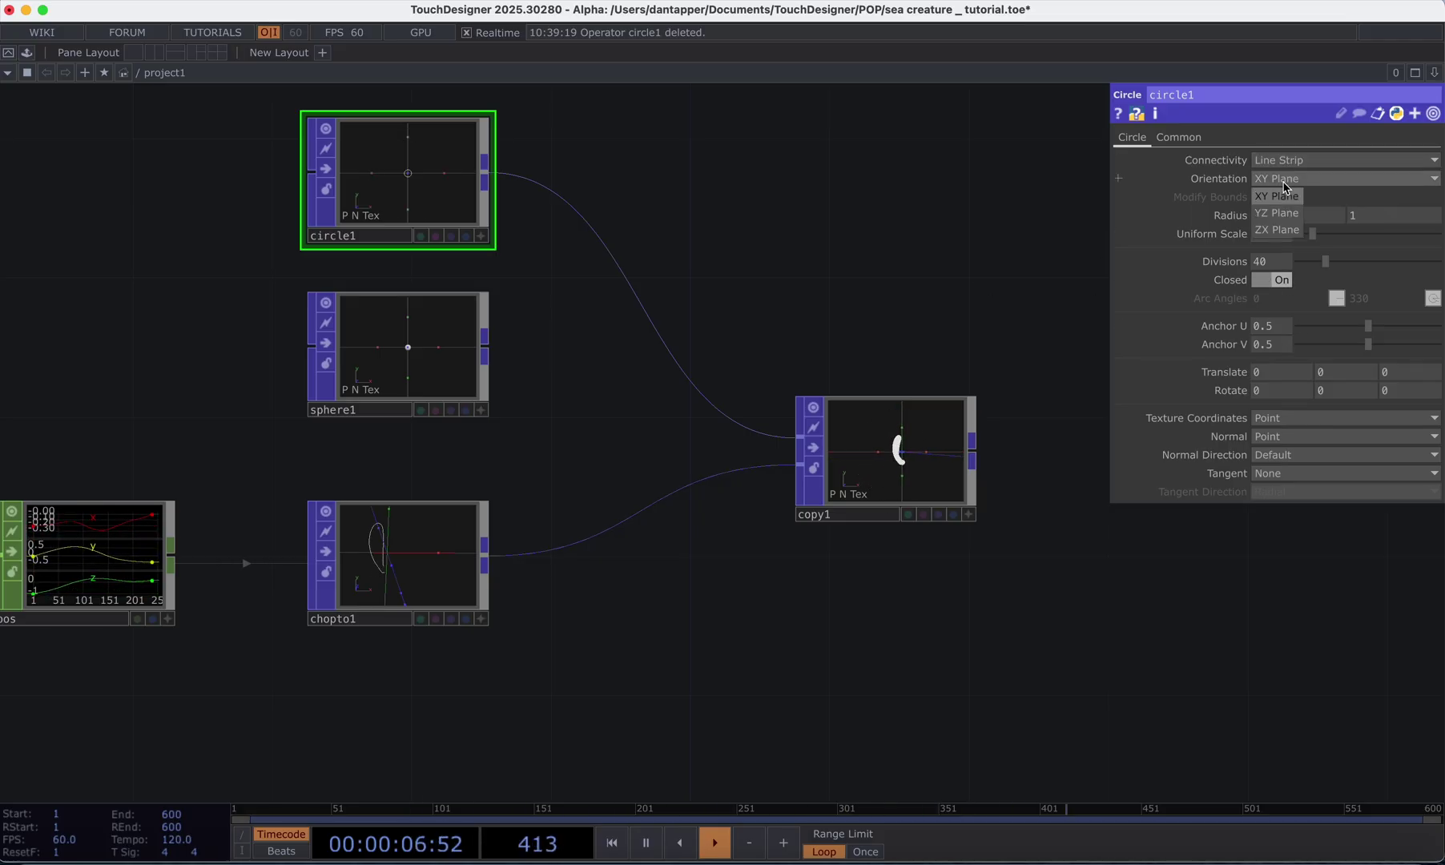
{"action": "scroll", "coordinate": [902, 453], "scroll_direction": "up", "scroll_amount": 10}
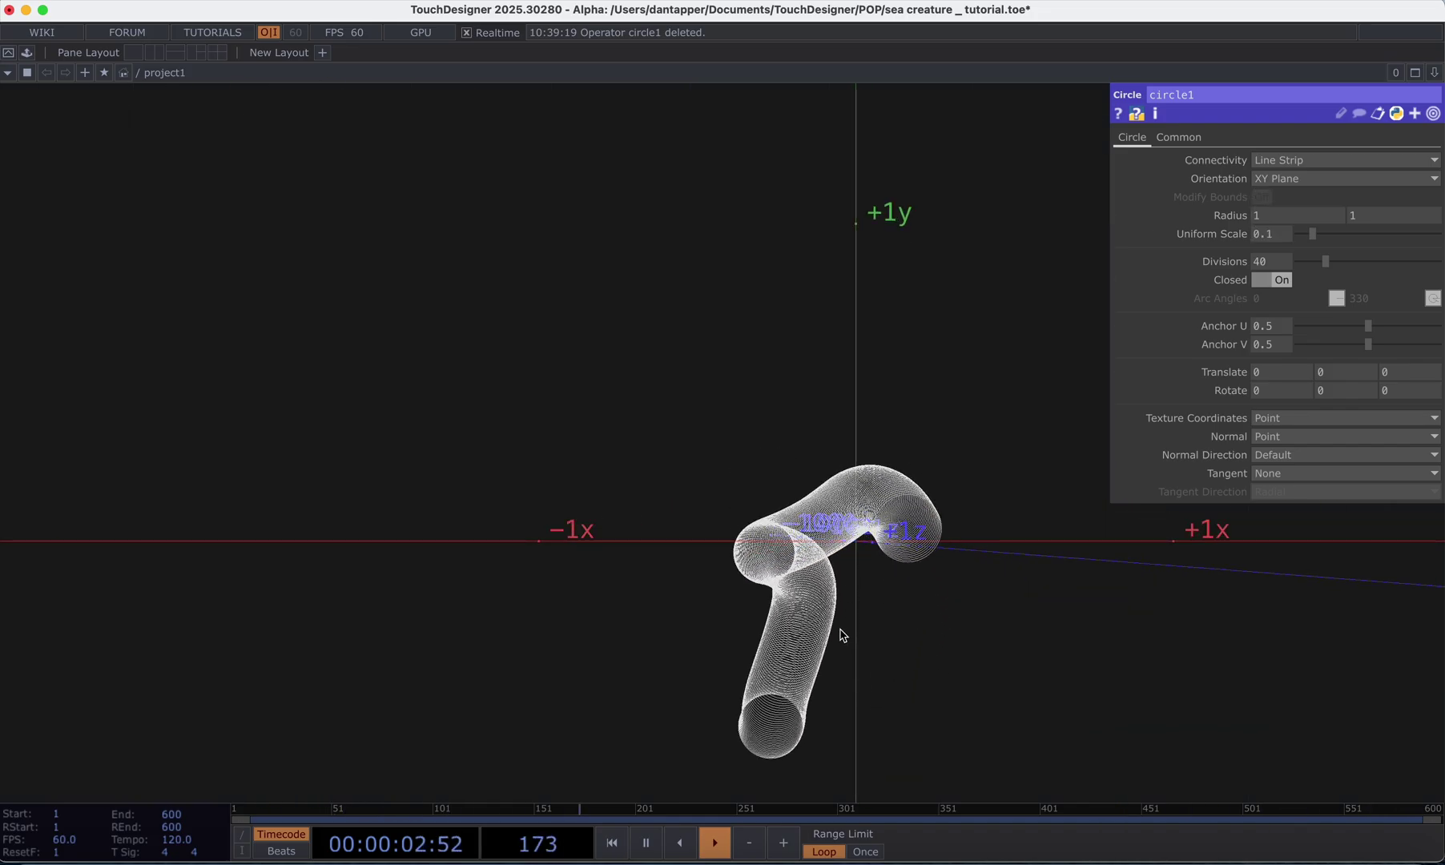
{"action": "scroll", "coordinate": [841, 632], "scroll_direction": "down", "scroll_amount": 8}
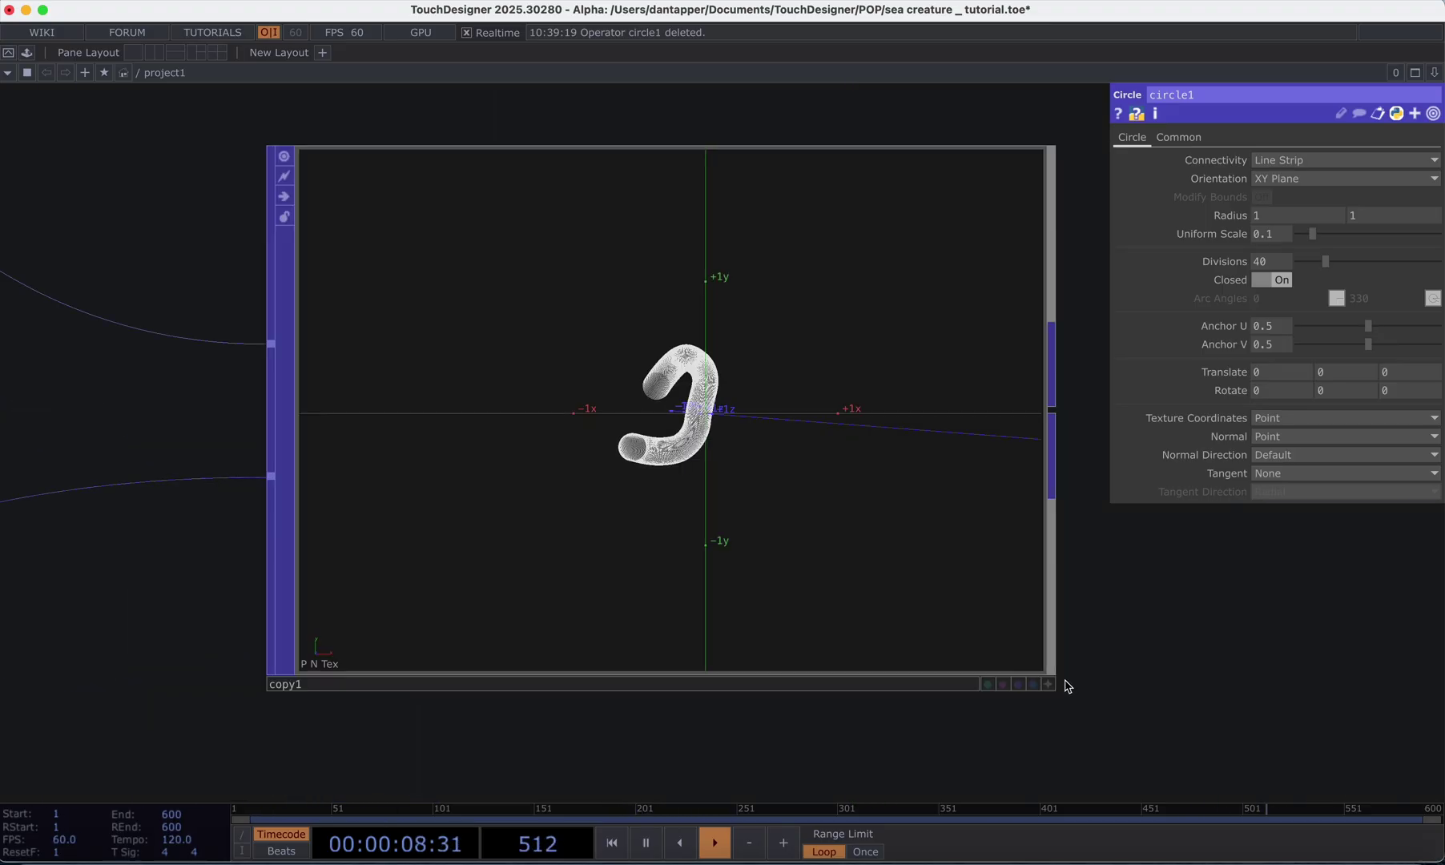
{"action": "left_click", "coordinate": [1050, 684]}
{"action": "left_click_drag", "start_coordinate": [662, 468], "coordinate": [716, 472]}
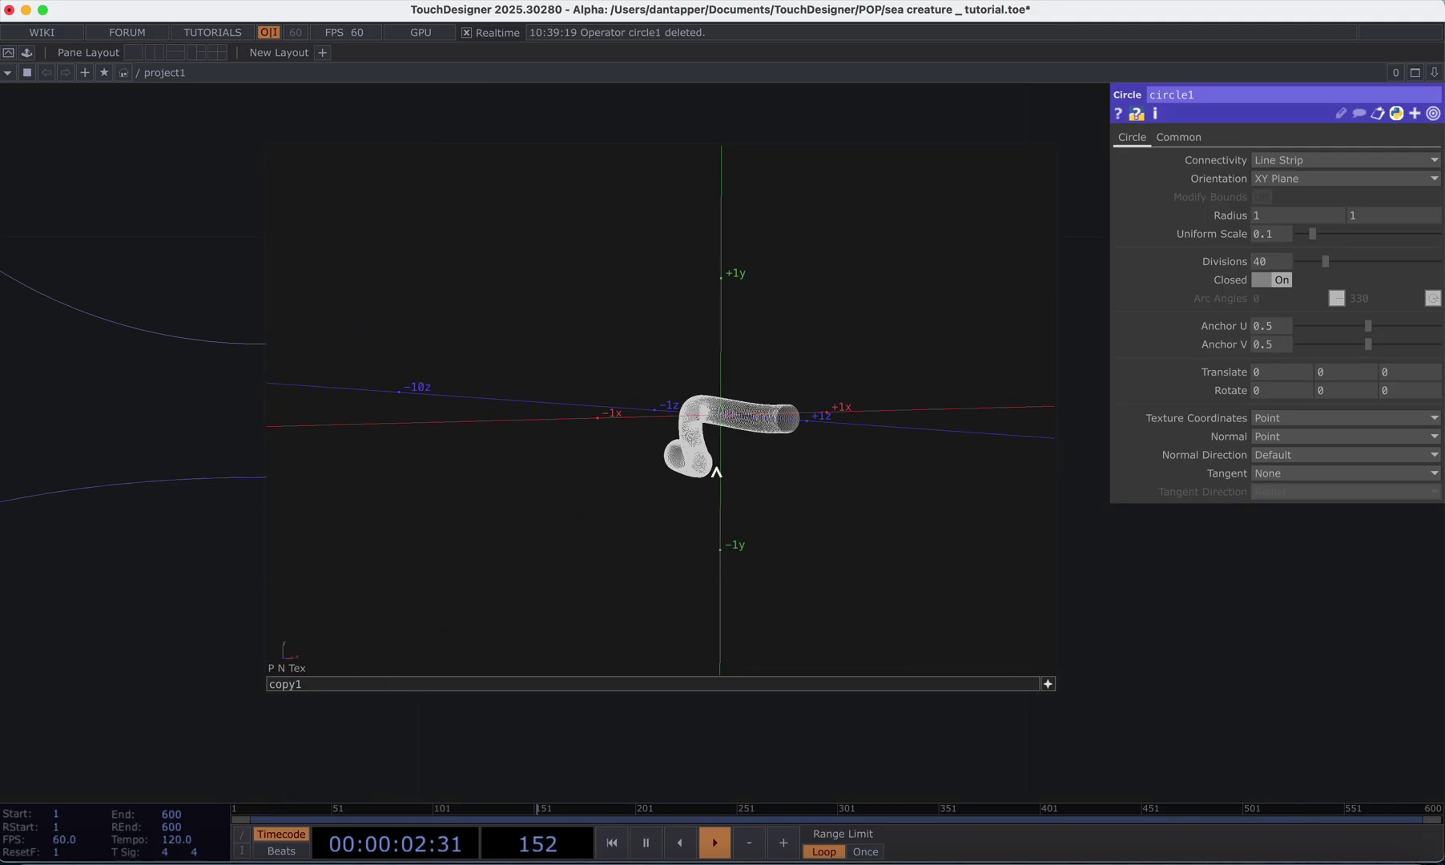
{"action": "left_click", "coordinate": [1047, 684]}
{"action": "scroll", "coordinate": [1071, 687], "scroll_direction": "down", "scroll_amount": 5}
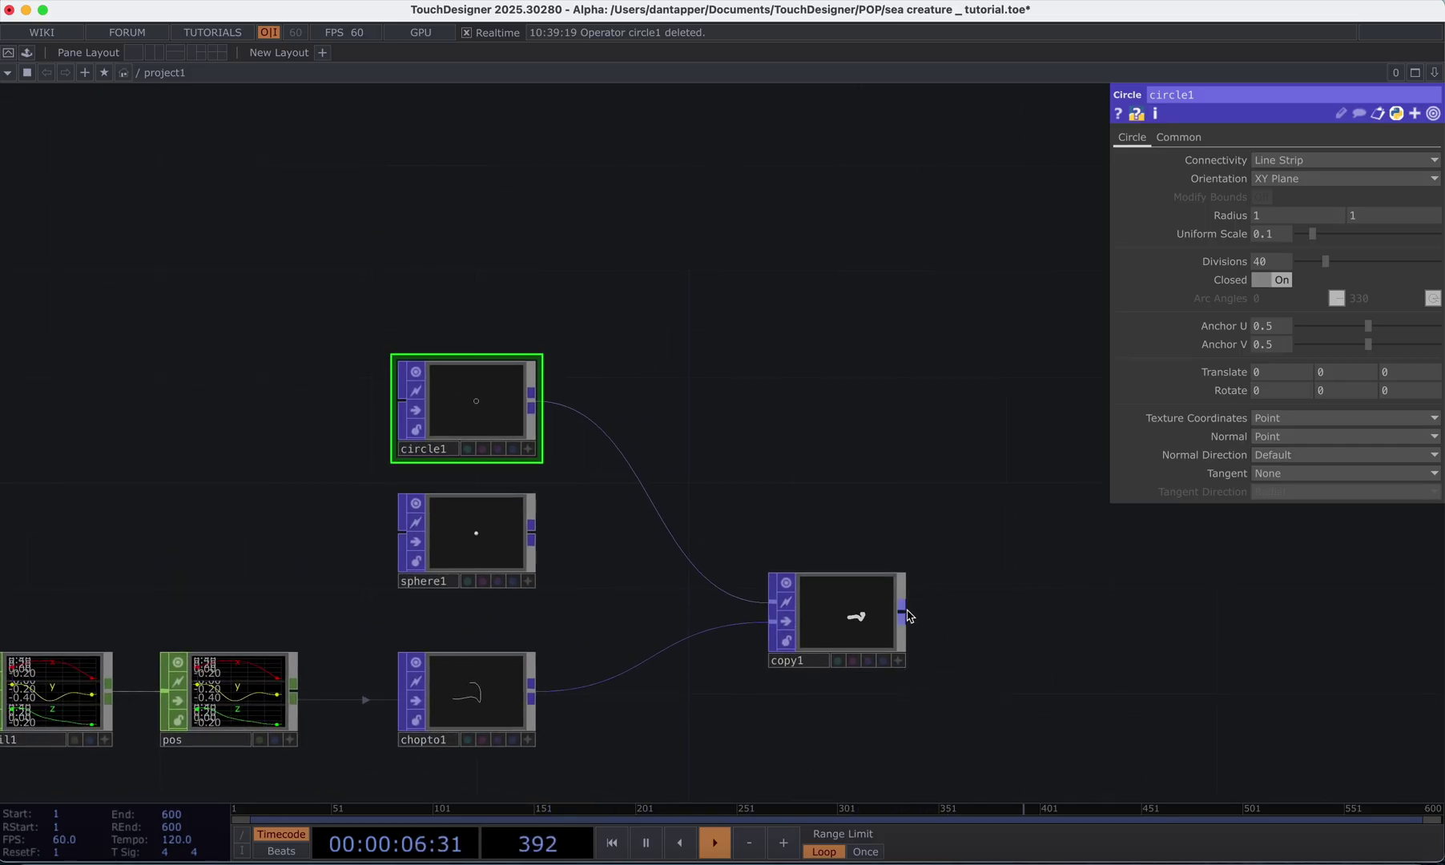
- Try to surface the copied circles with a Skin POP after the Copy POP and inspect the resulting shape
{"action": "left_click_drag", "start_coordinate": [909, 616], "coordinate": [1038, 614]}
{"action": "type", "text": "ski"}
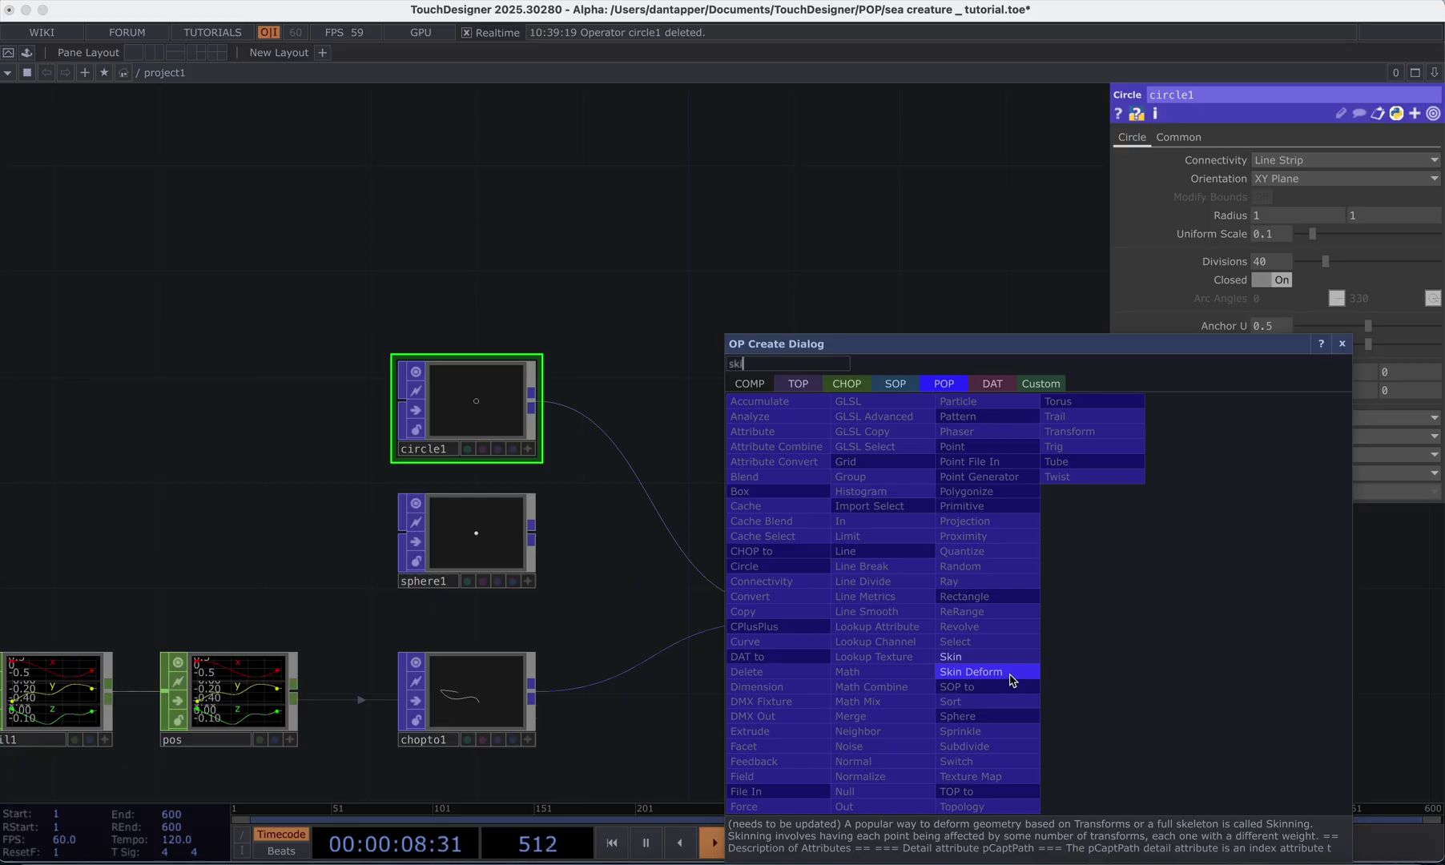
{"action": "left_click", "coordinate": [994, 657]}
{"action": "left_click", "coordinate": [1049, 619]}
{"action": "scroll", "coordinate": [1038, 619], "scroll_direction": "up", "scroll_amount": 5}
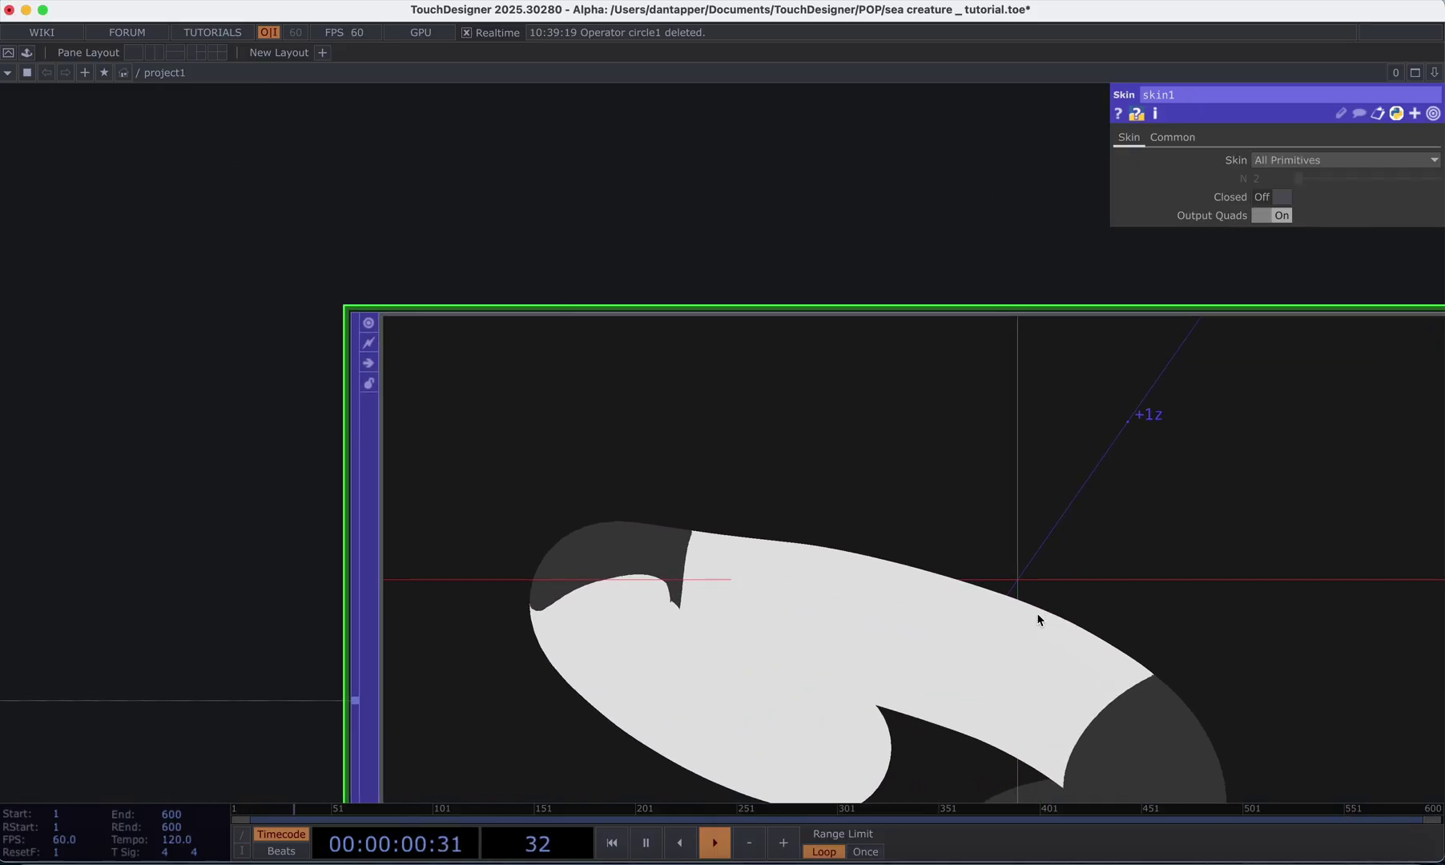
{"action": "scroll", "coordinate": [1039, 620], "scroll_direction": "down", "scroll_amount": 5}
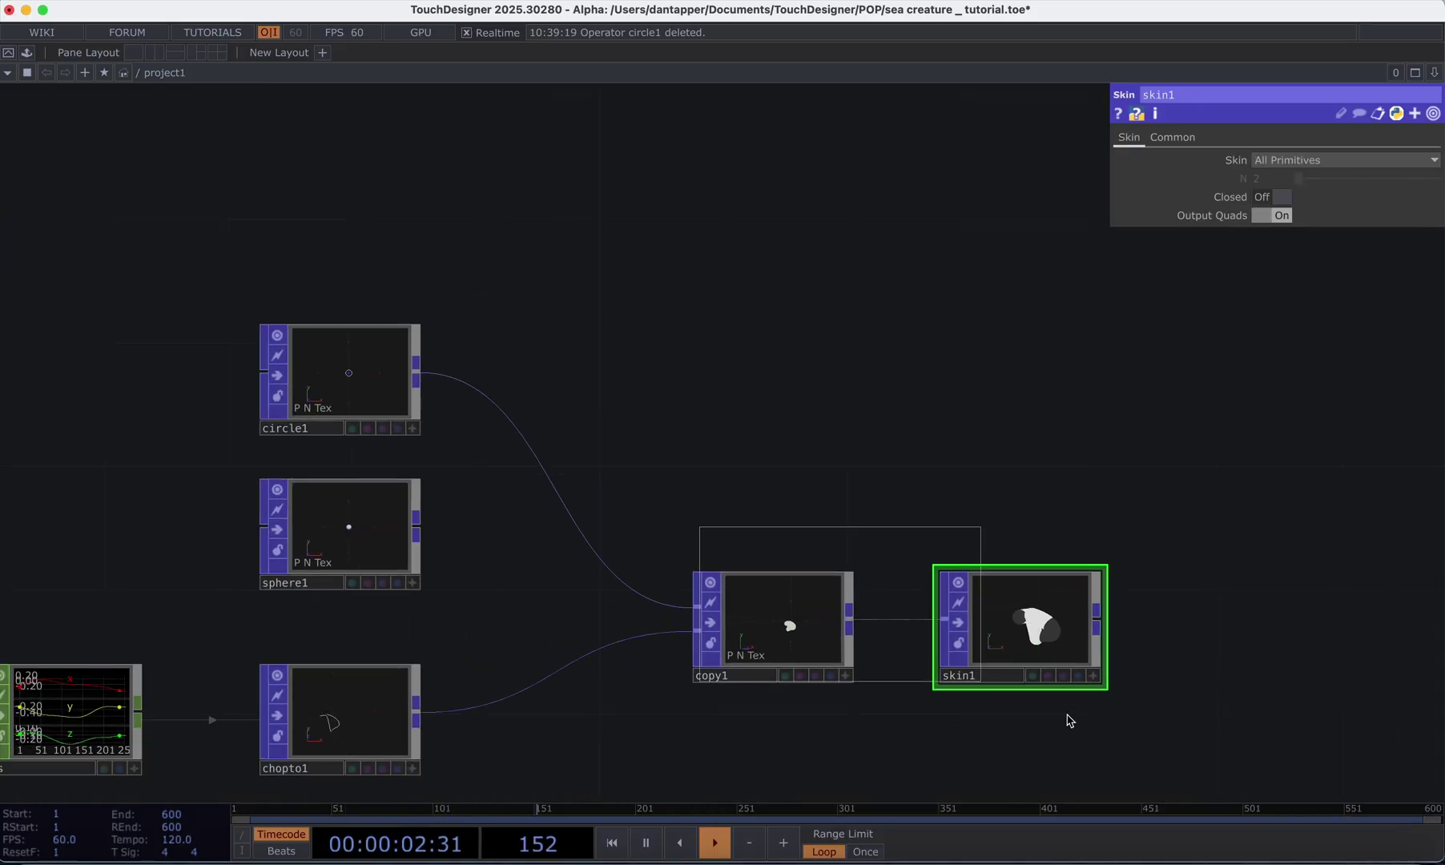
- Delete the Skin and Circle POPs and reconnect the sphere to the Copy POP's first input
{"action": "right_click_drag", "start_coordinate": [1067, 716], "coordinate": [1068, 719]}
{"action": "left_click_drag", "start_coordinate": [418, 526], "coordinate": [538, 462]}
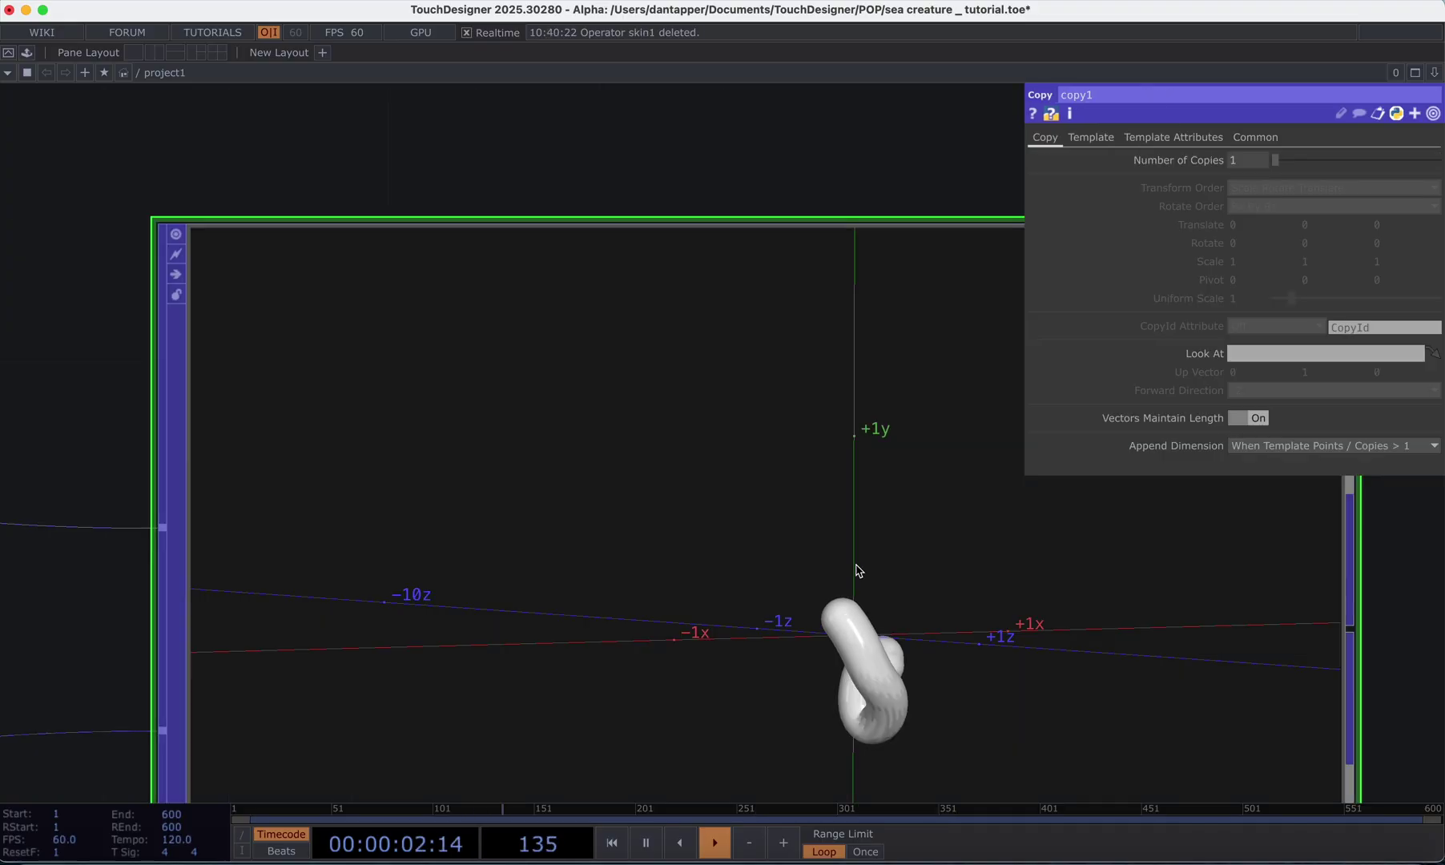
{"action": "scroll", "coordinate": [855, 581], "scroll_direction": "down", "scroll_amount": 5}
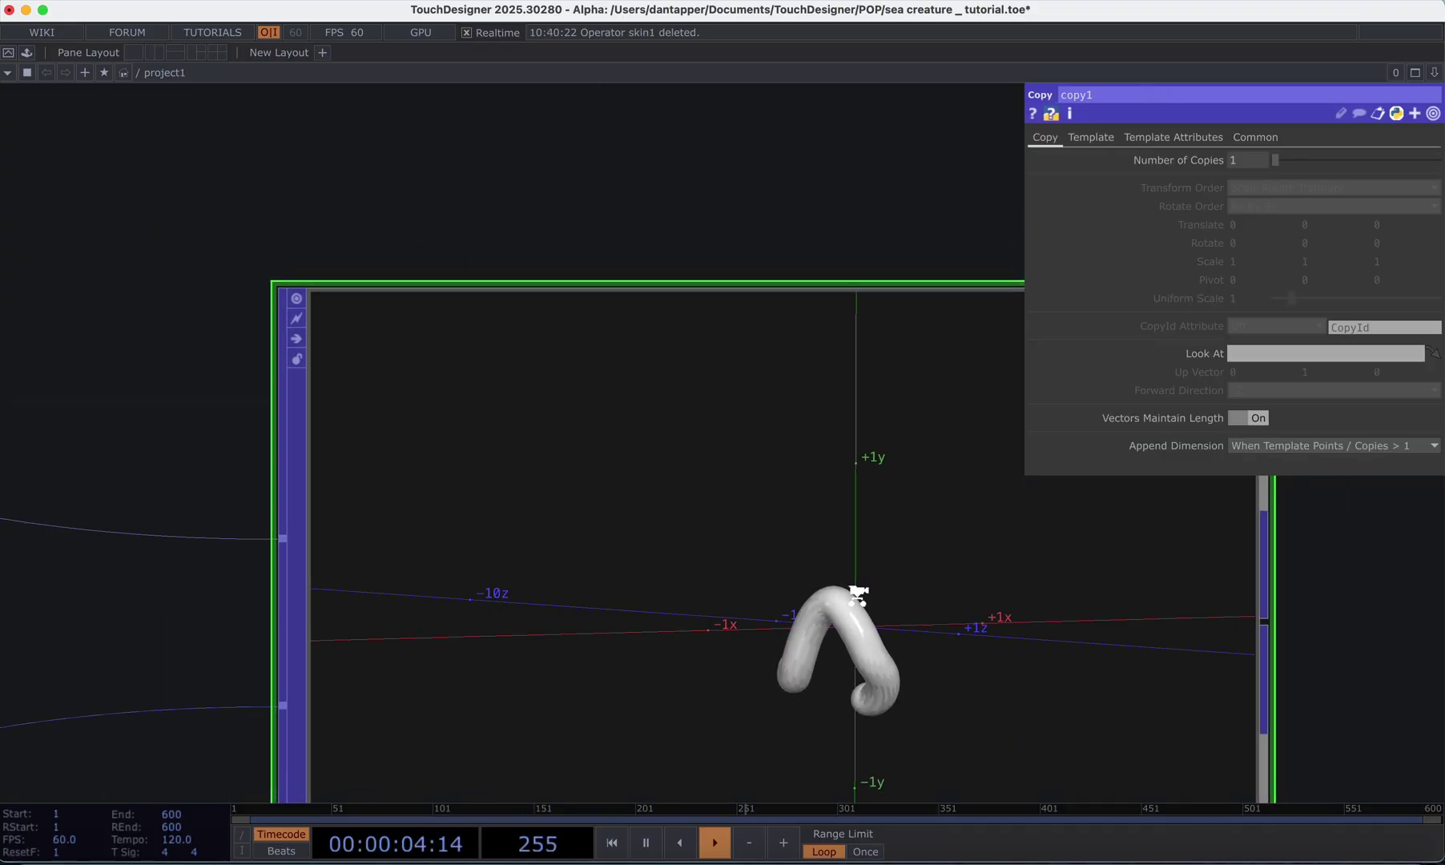
{"action": "left_click_drag", "start_coordinate": [1014, 602], "coordinate": [953, 359]}
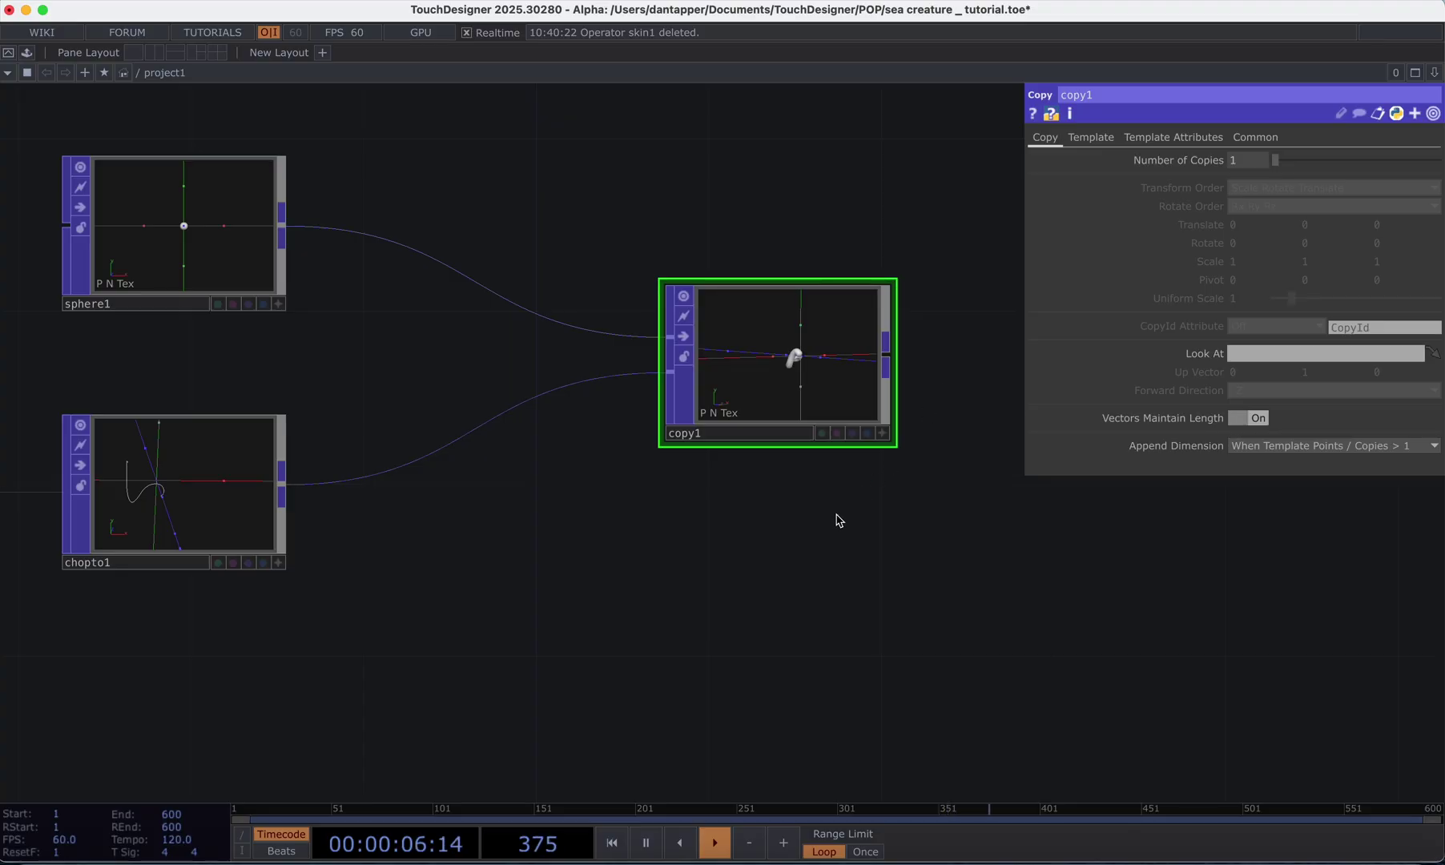
{"action": "scroll", "coordinate": [831, 462], "scroll_direction": "down", "scroll_amount": 5}
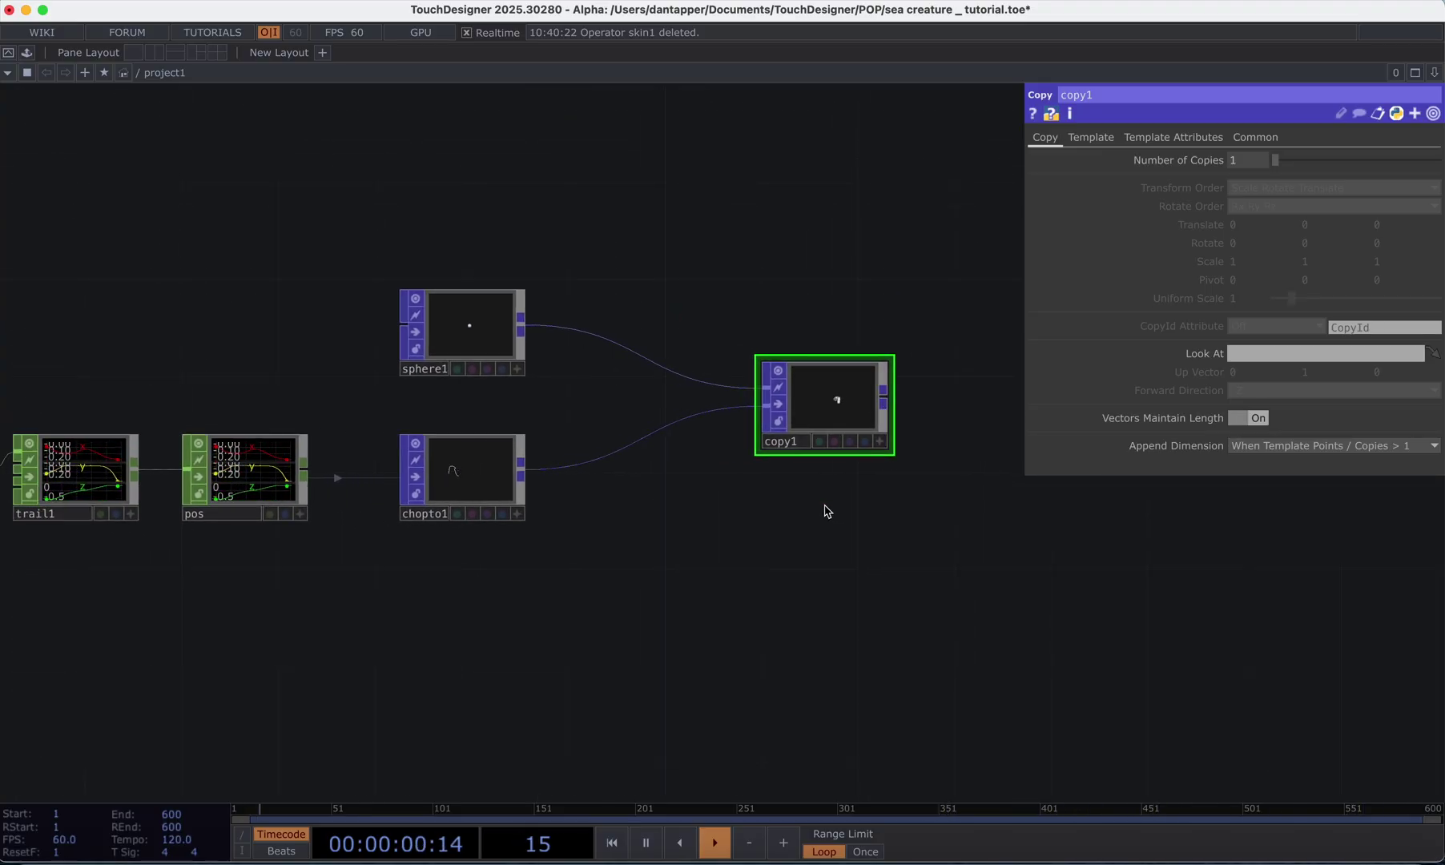
- Add a Line POP above the Sphere POP and look at the sphere tube in the Copy POP's viewer
{"action": "left_click_drag", "start_coordinate": [825, 506], "coordinate": [675, 510]}
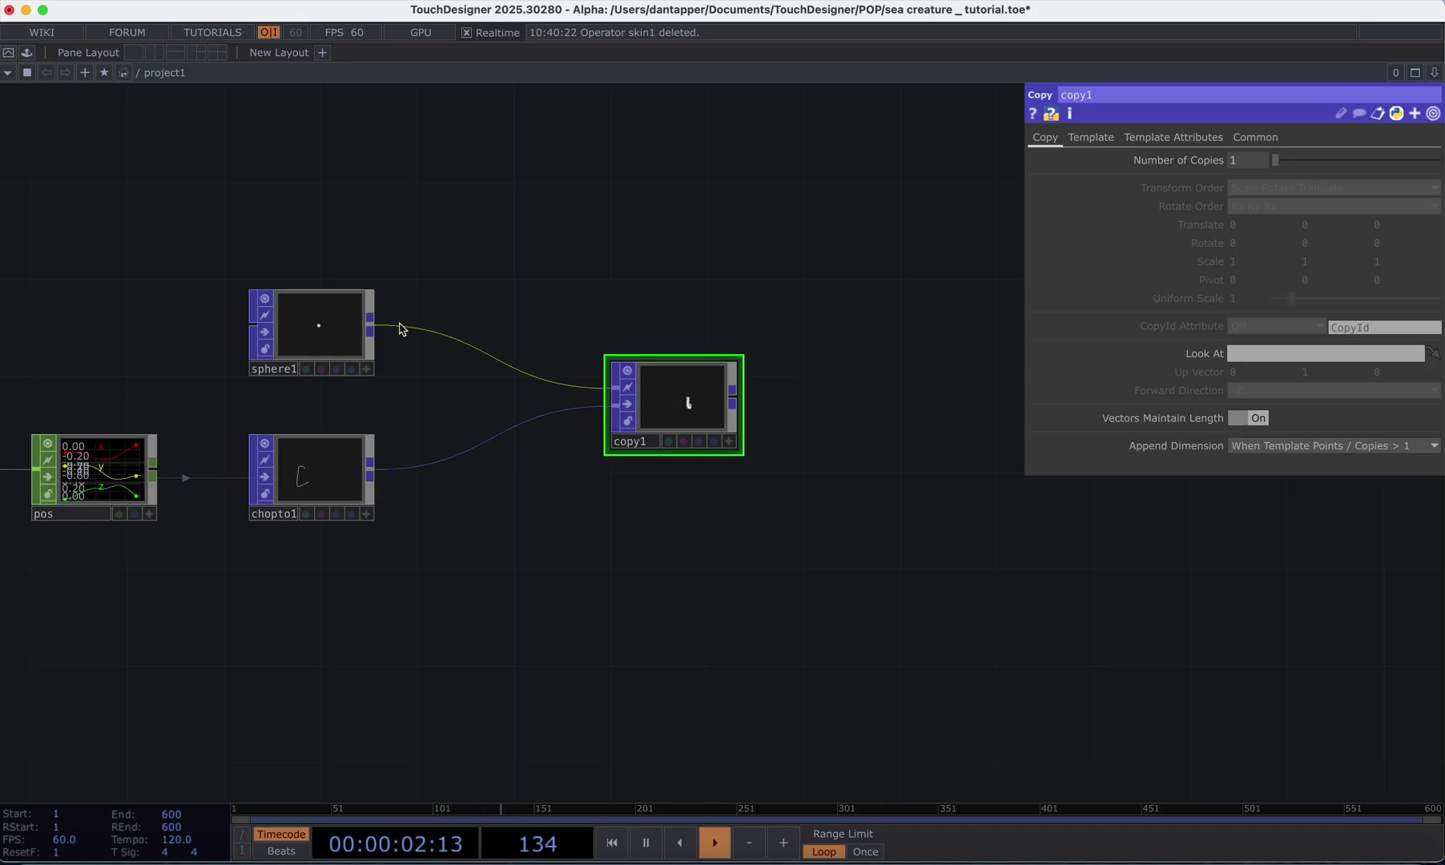
{"action": "scroll", "coordinate": [401, 253], "scroll_direction": "up", "scroll_amount": 3}
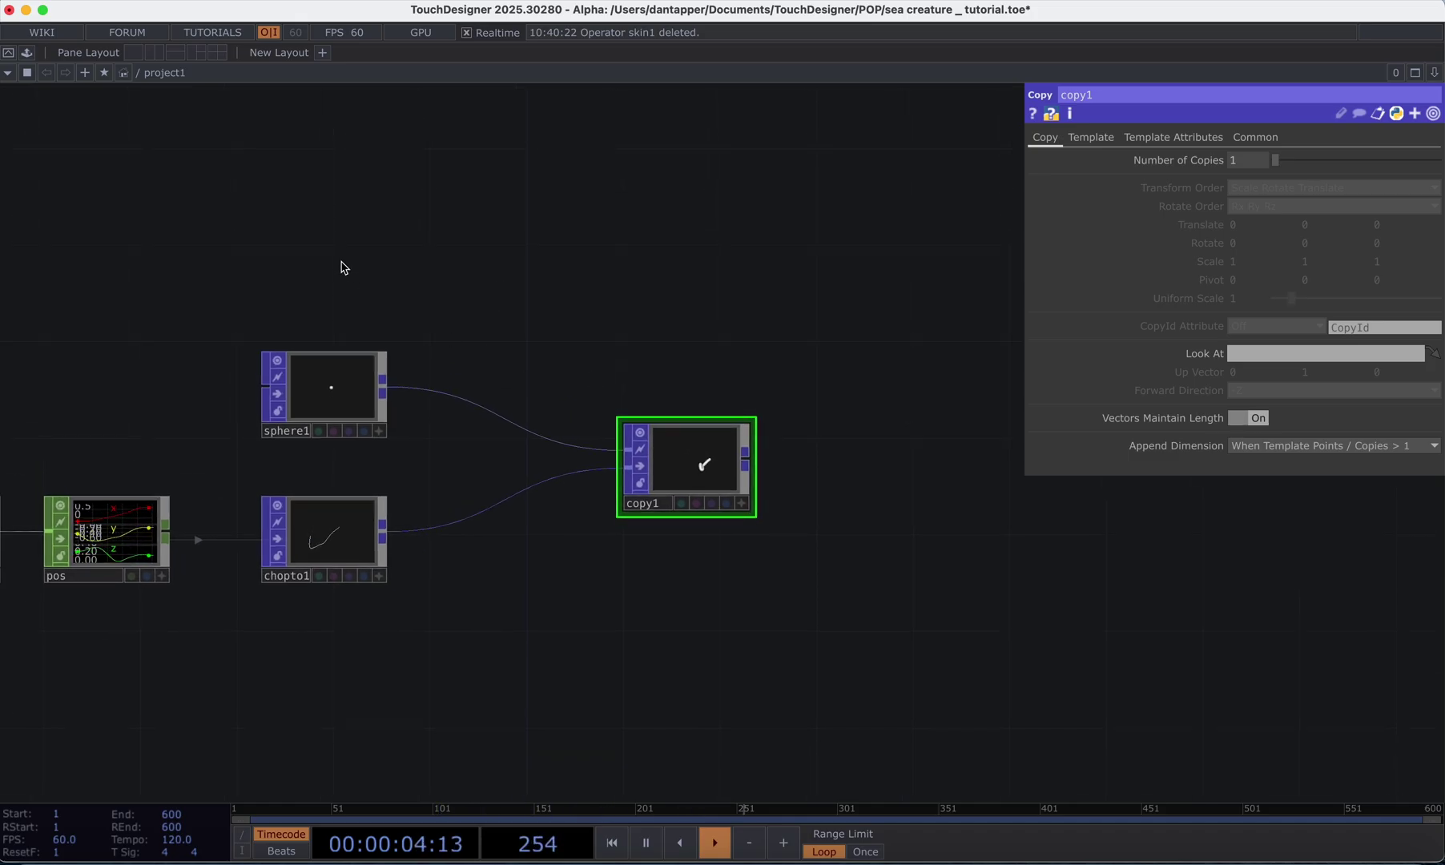
{"action": "key", "text": "Tab"}
{"action": "type", "text": "li"}
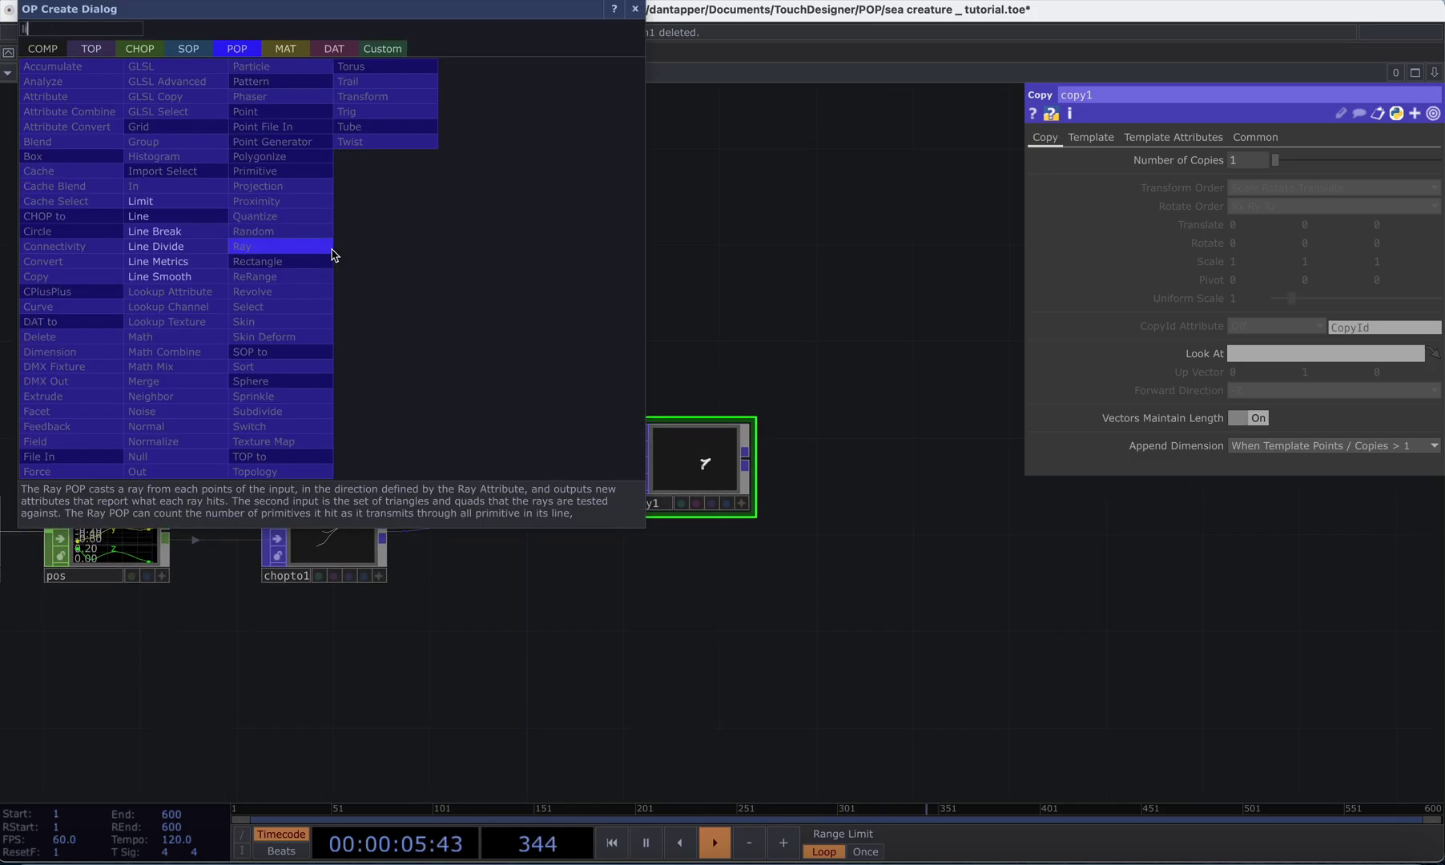
{"action": "left_click", "coordinate": [193, 214]}
{"action": "left_click", "coordinate": [303, 213]}
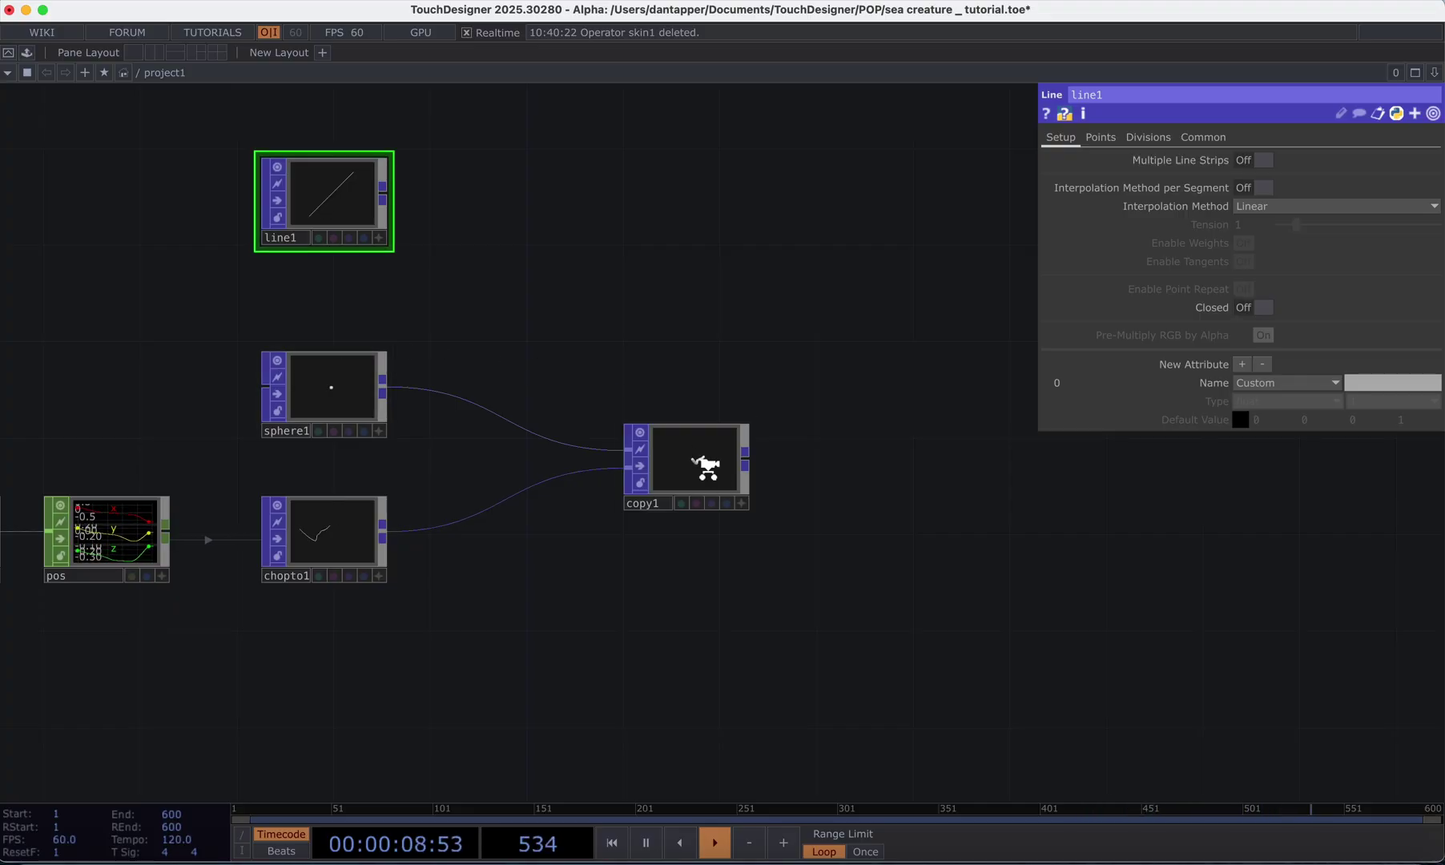
{"action": "scroll", "coordinate": [707, 470], "scroll_direction": "up", "scroll_amount": 10}
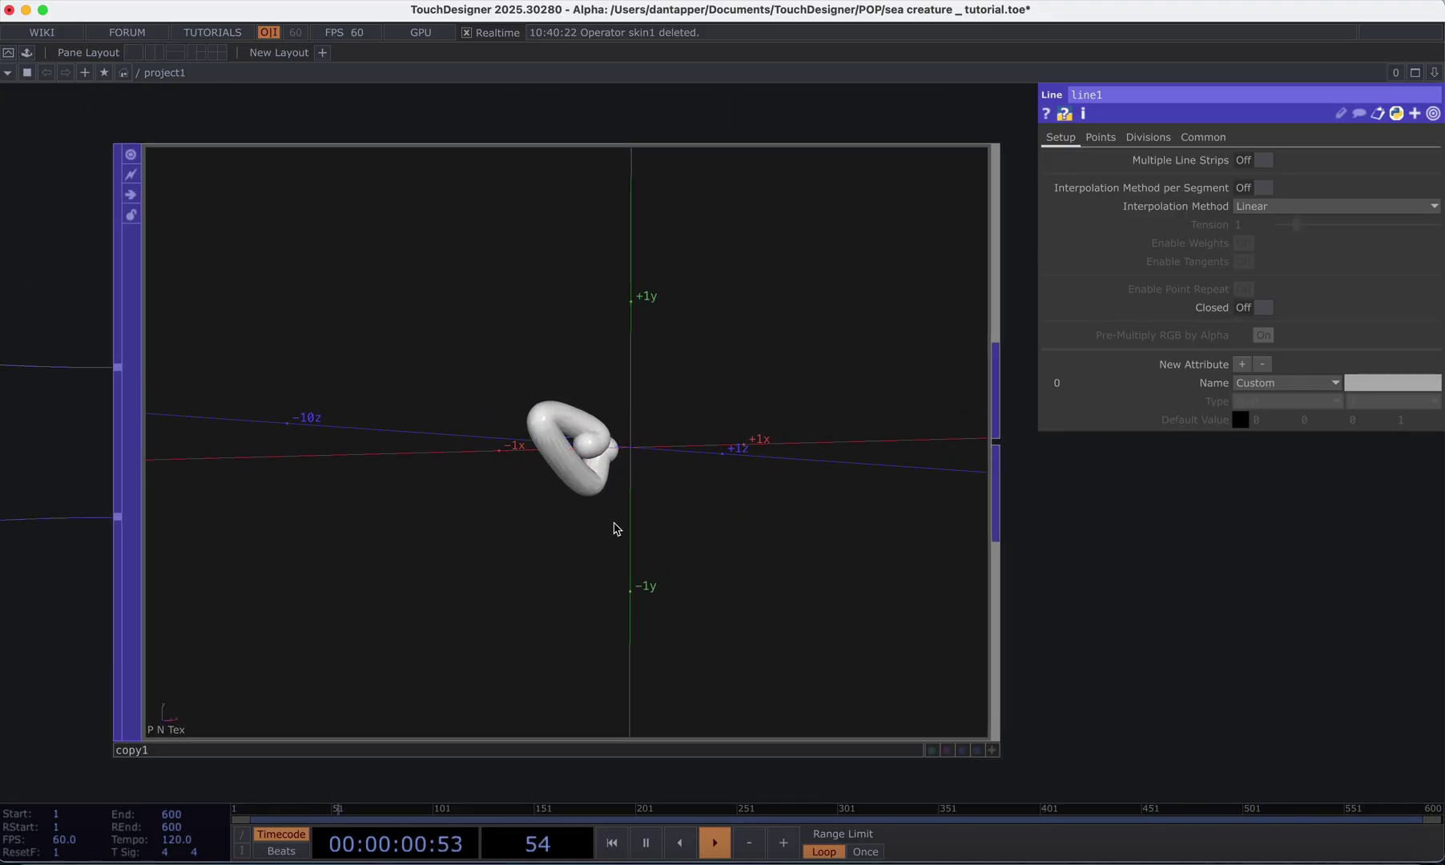
- Set the second point of the Line POP to 0.3, 0, 0 so it becomes a short horizontal line
{"action": "scroll", "coordinate": [632, 519], "scroll_direction": "down", "scroll_amount": 10}
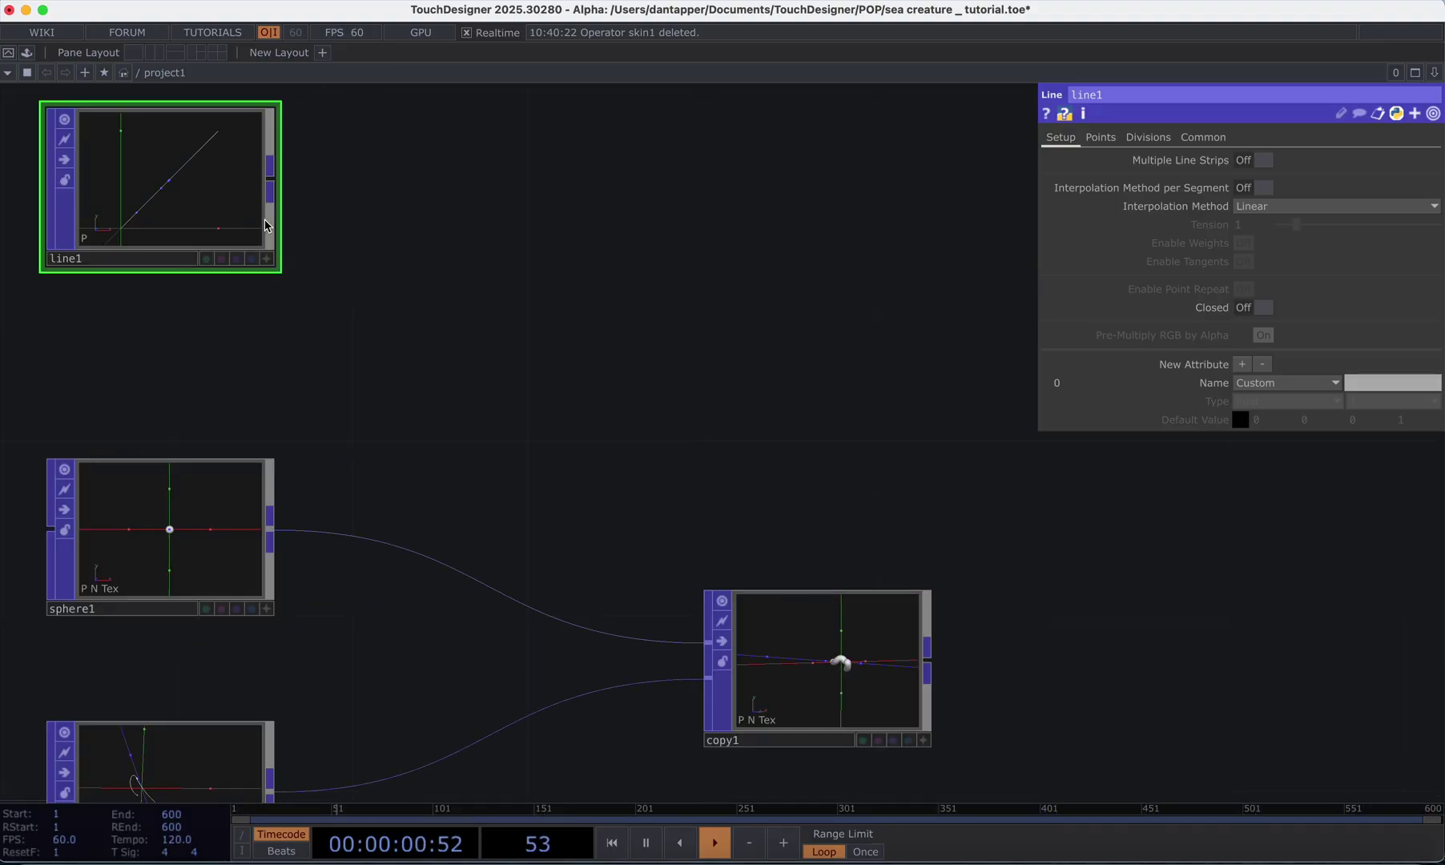
{"action": "left_click_drag", "start_coordinate": [414, 287], "coordinate": [487, 341]}
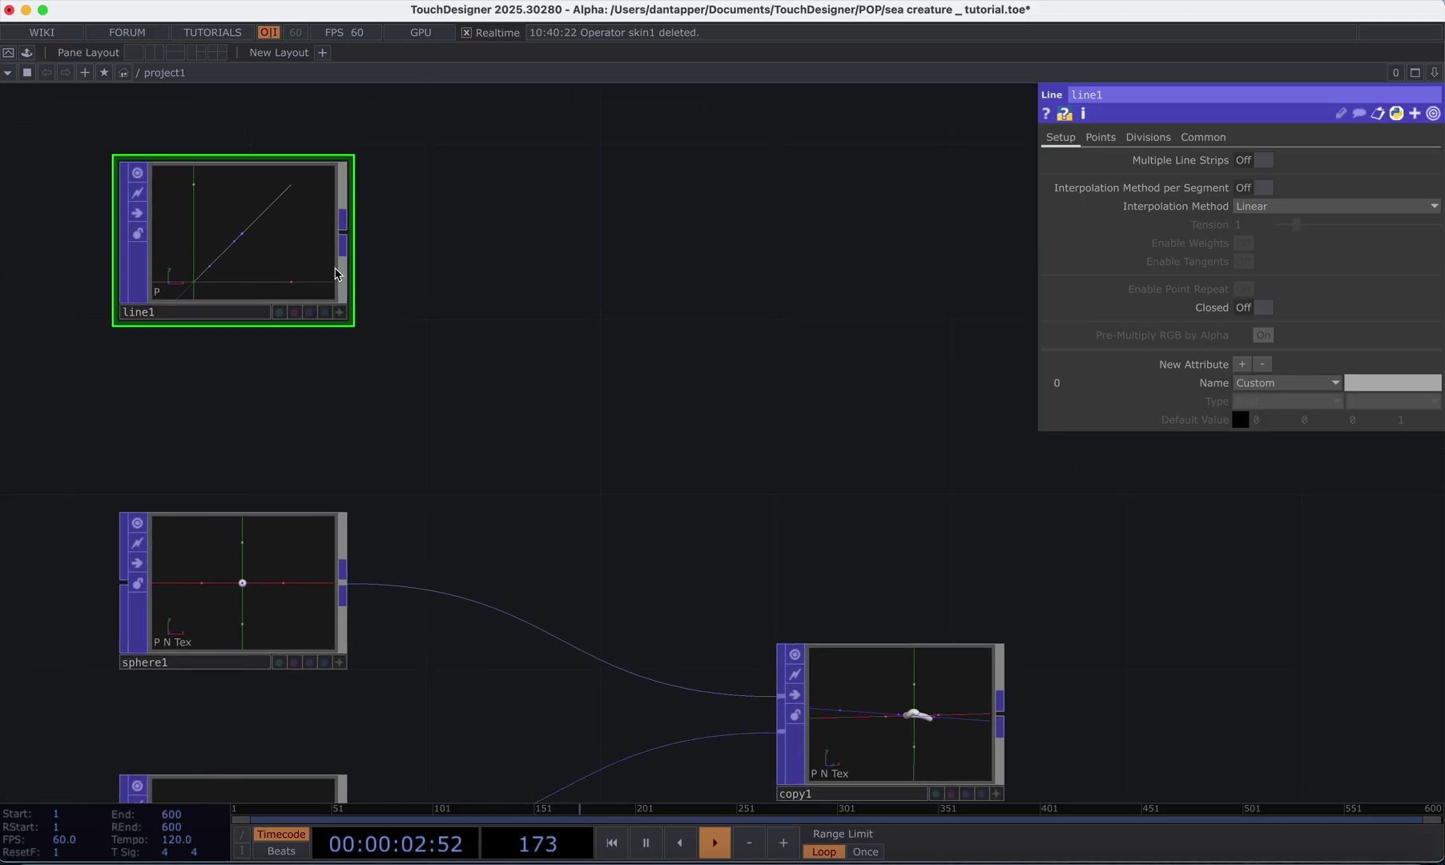
{"action": "left_click", "coordinate": [1099, 139]}
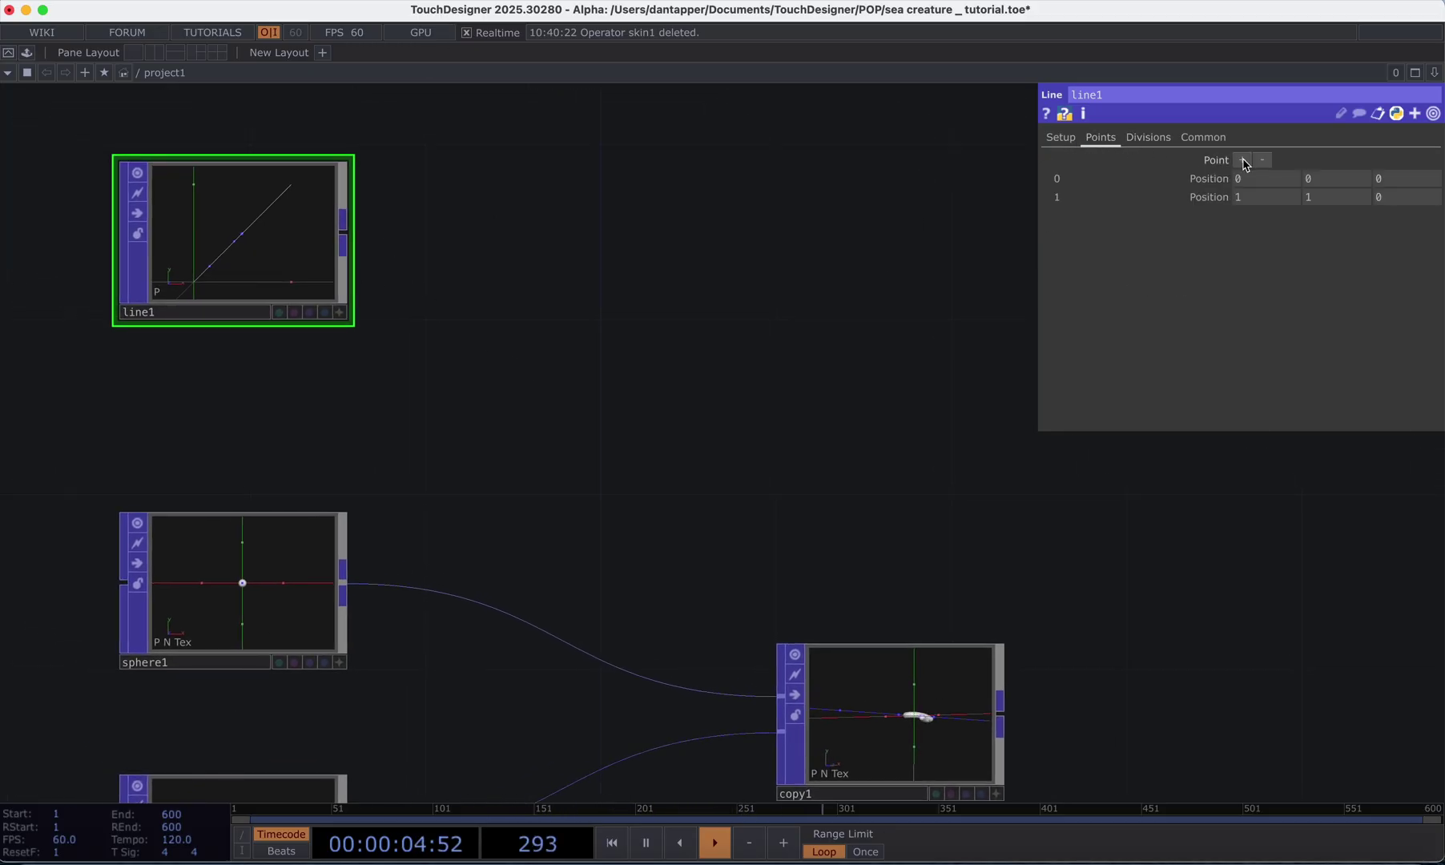
{"action": "left_click", "coordinate": [1266, 197]}
{"action": "key", "text": "Return"}
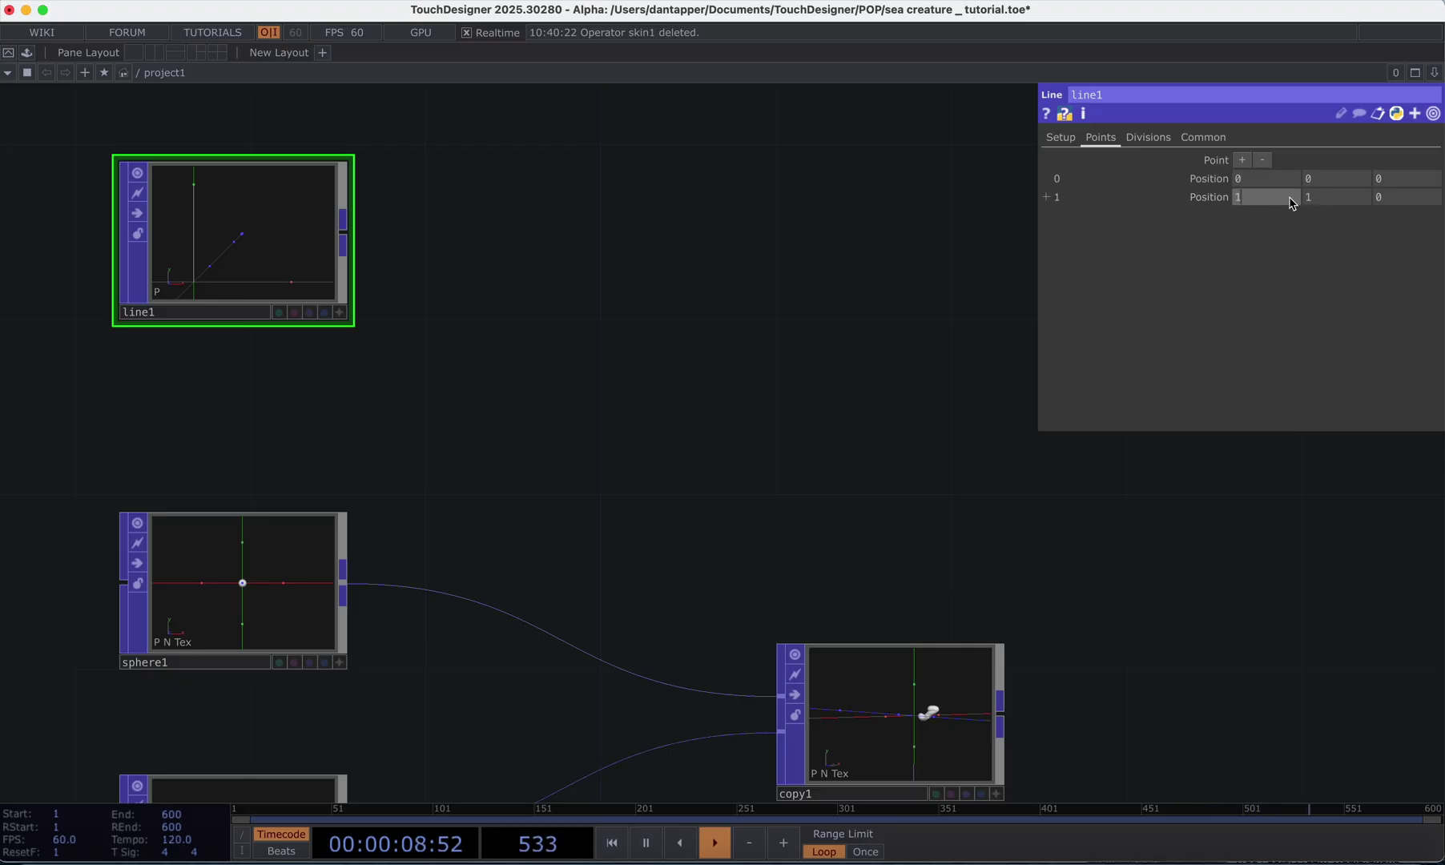
{"action": "key", "text": "Tab"}
{"action": "key", "text": "Return"}
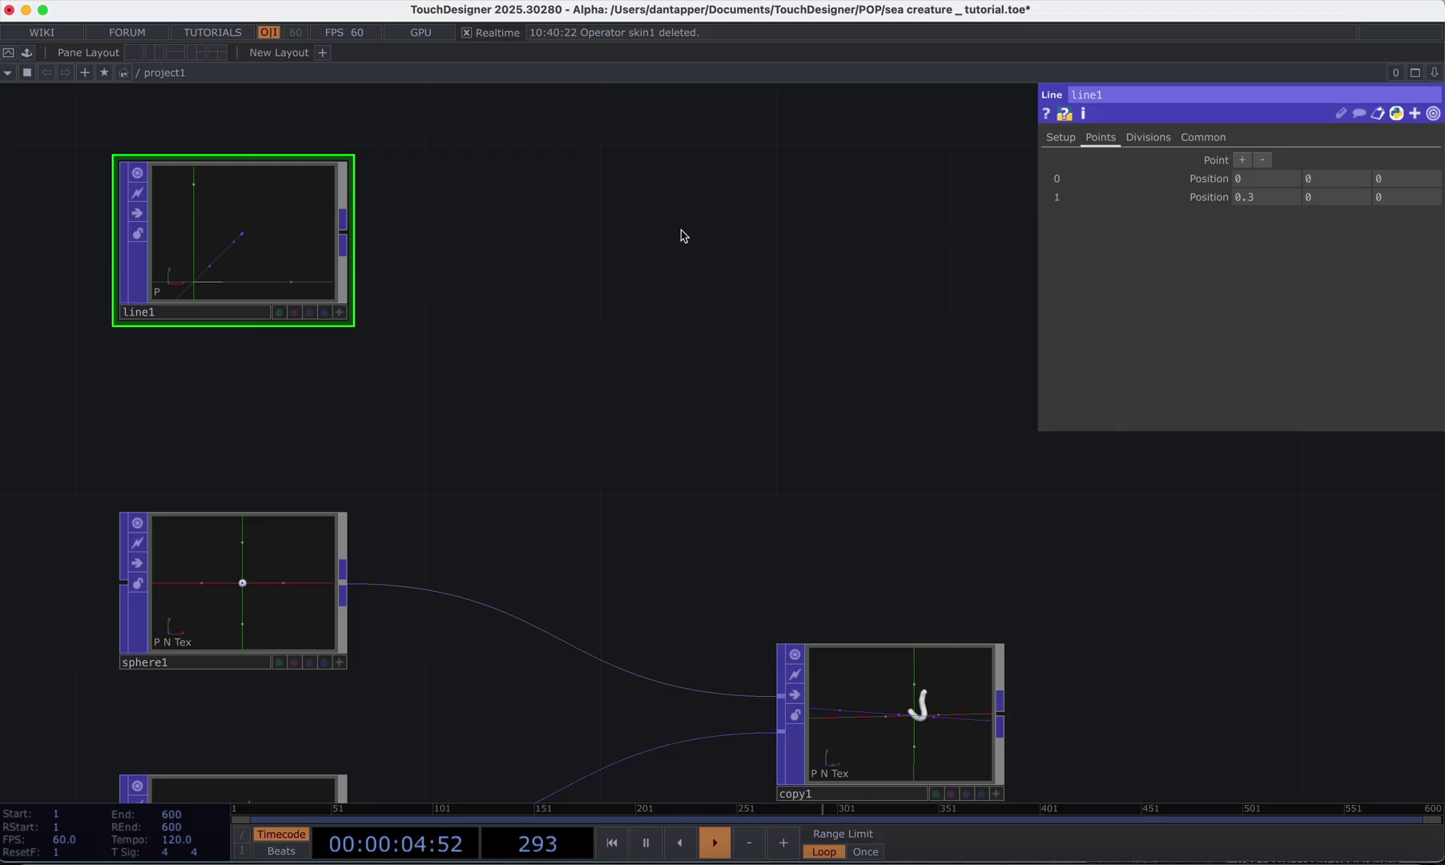
- Duplicate the Line POP below the original and set the copy's second point X position to -0.3
{"action": "left_click_drag", "start_coordinate": [272, 242], "coordinate": [272, 197]}
{"action": "left_click_drag", "start_coordinate": [378, 383], "coordinate": [471, 583]}
{"action": "left_click_drag", "start_coordinate": [323, 416], "coordinate": [322, 359]}
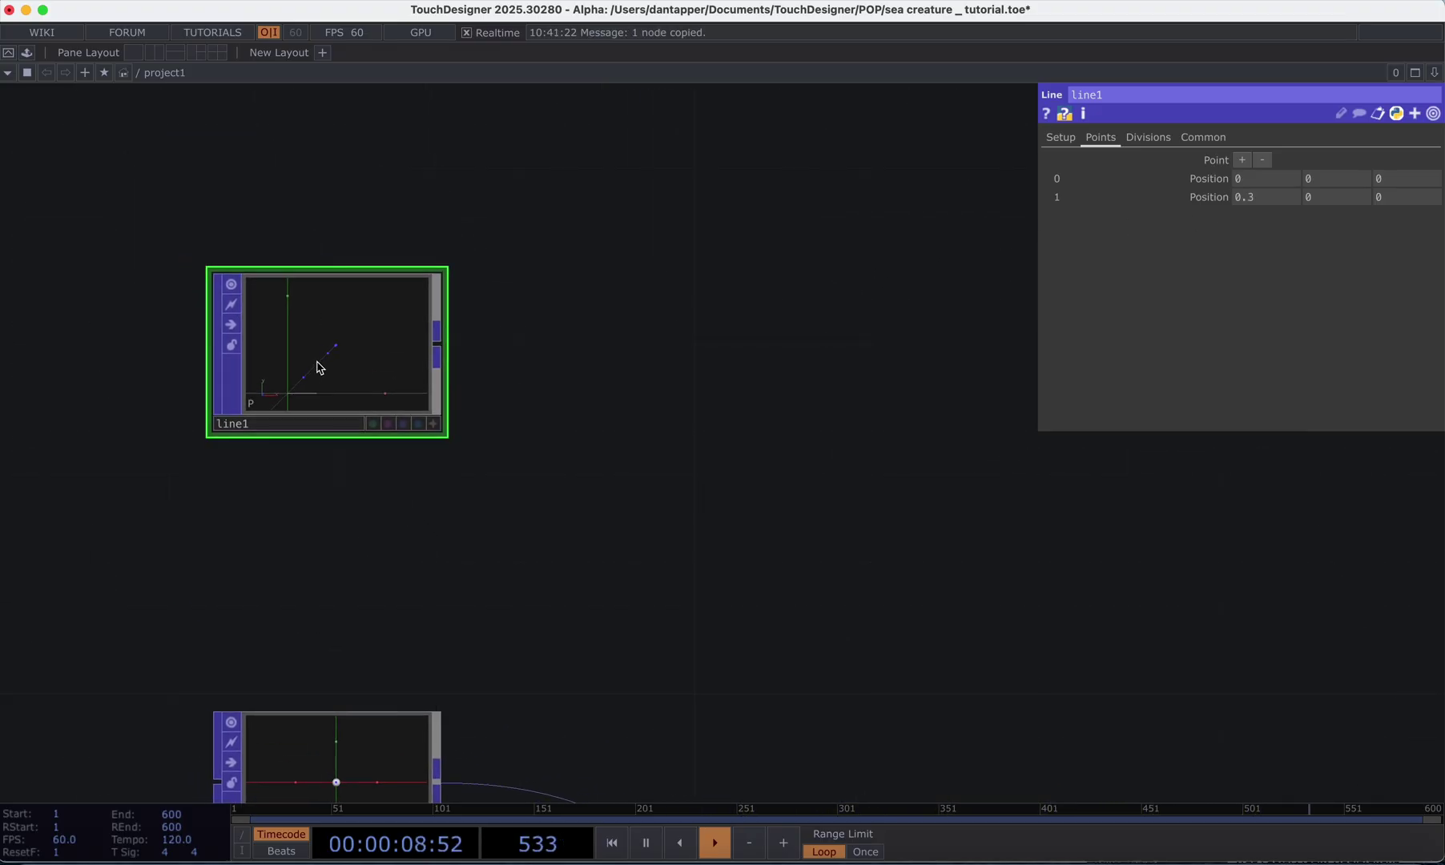
{"action": "key", "text": "super+v"}
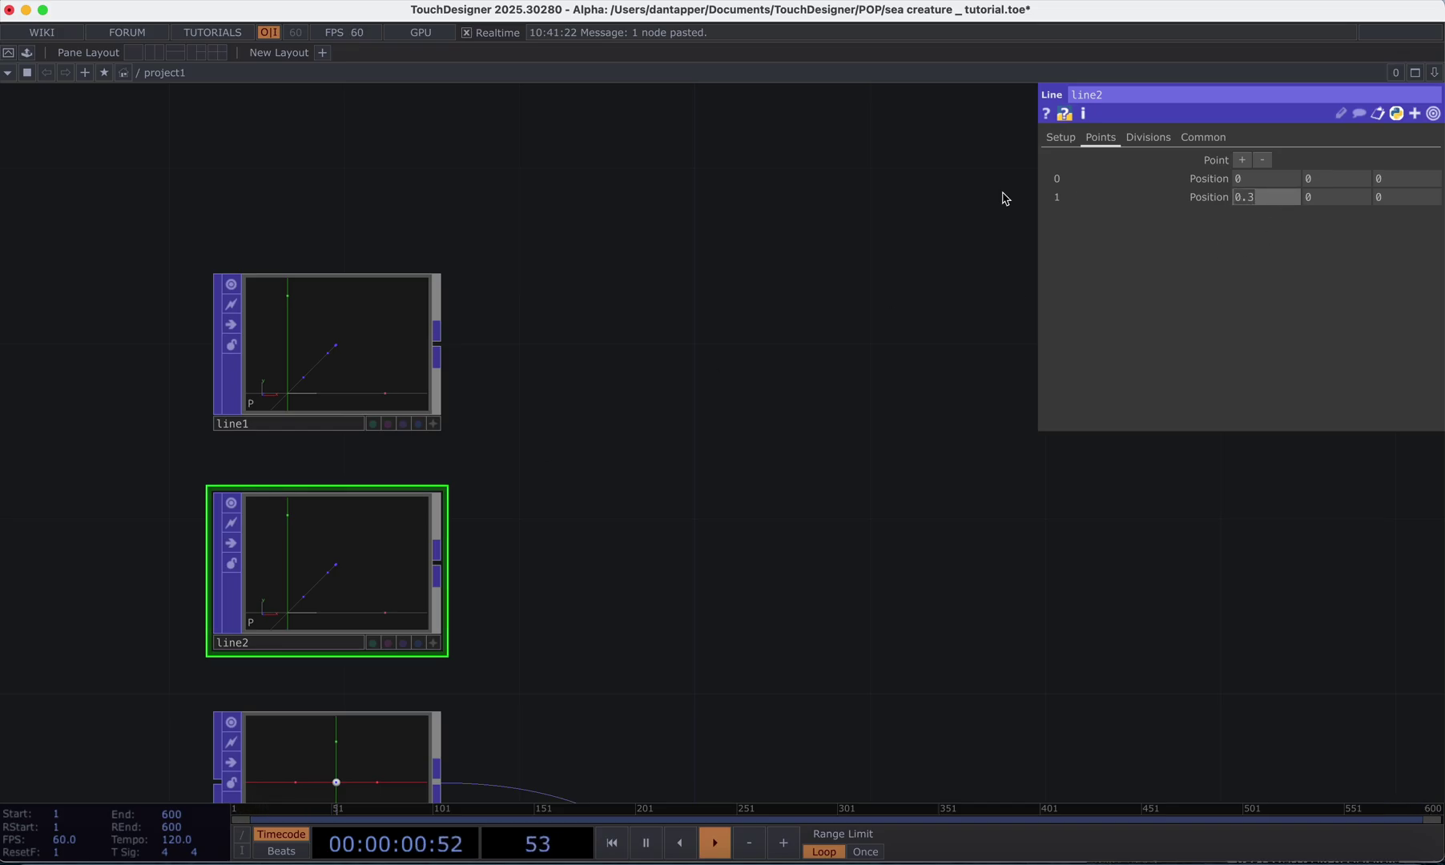
{"action": "type", "text": "-"}
{"action": "key", "text": "Return"}
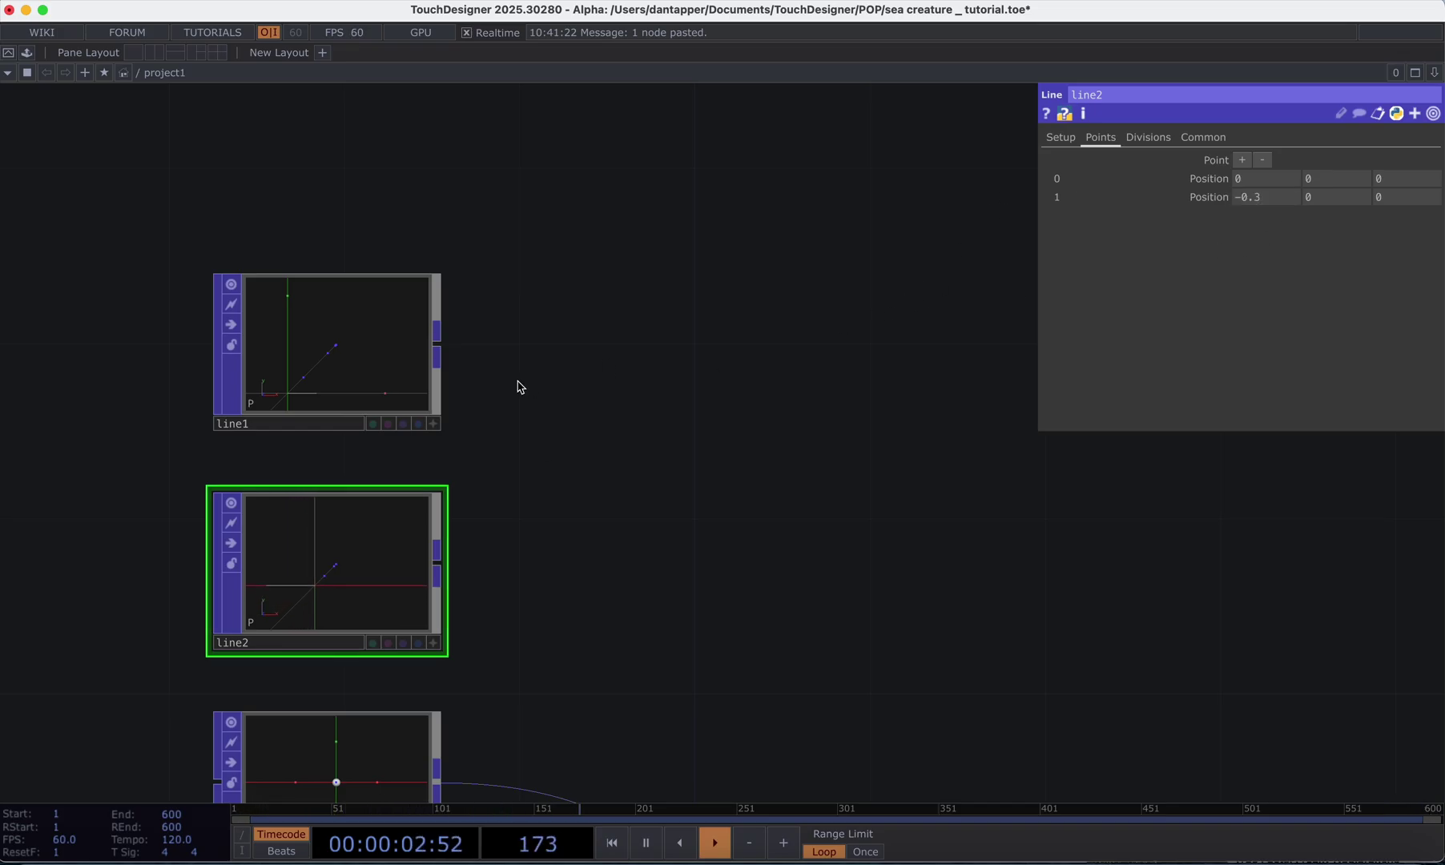
- Add a Copy POP after the second line, wire chopto1 into its template input, and examine the resulting ribbon
{"action": "scroll", "coordinate": [387, 393], "scroll_direction": "down", "scroll_amount": 5}
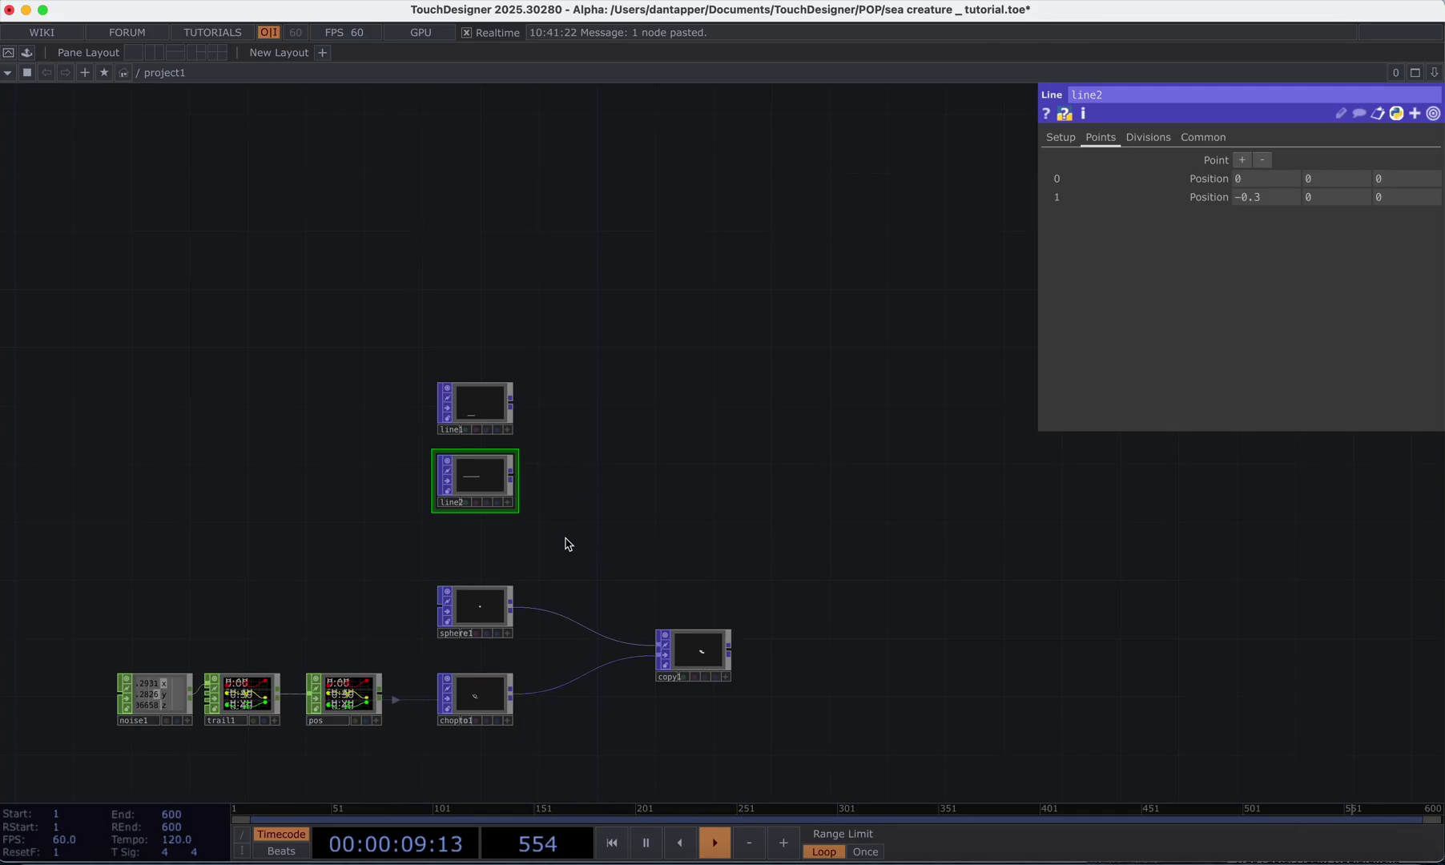
{"action": "left_click_drag", "start_coordinate": [516, 479], "coordinate": [719, 523]}
{"action": "left_click", "coordinate": [422, 527]}
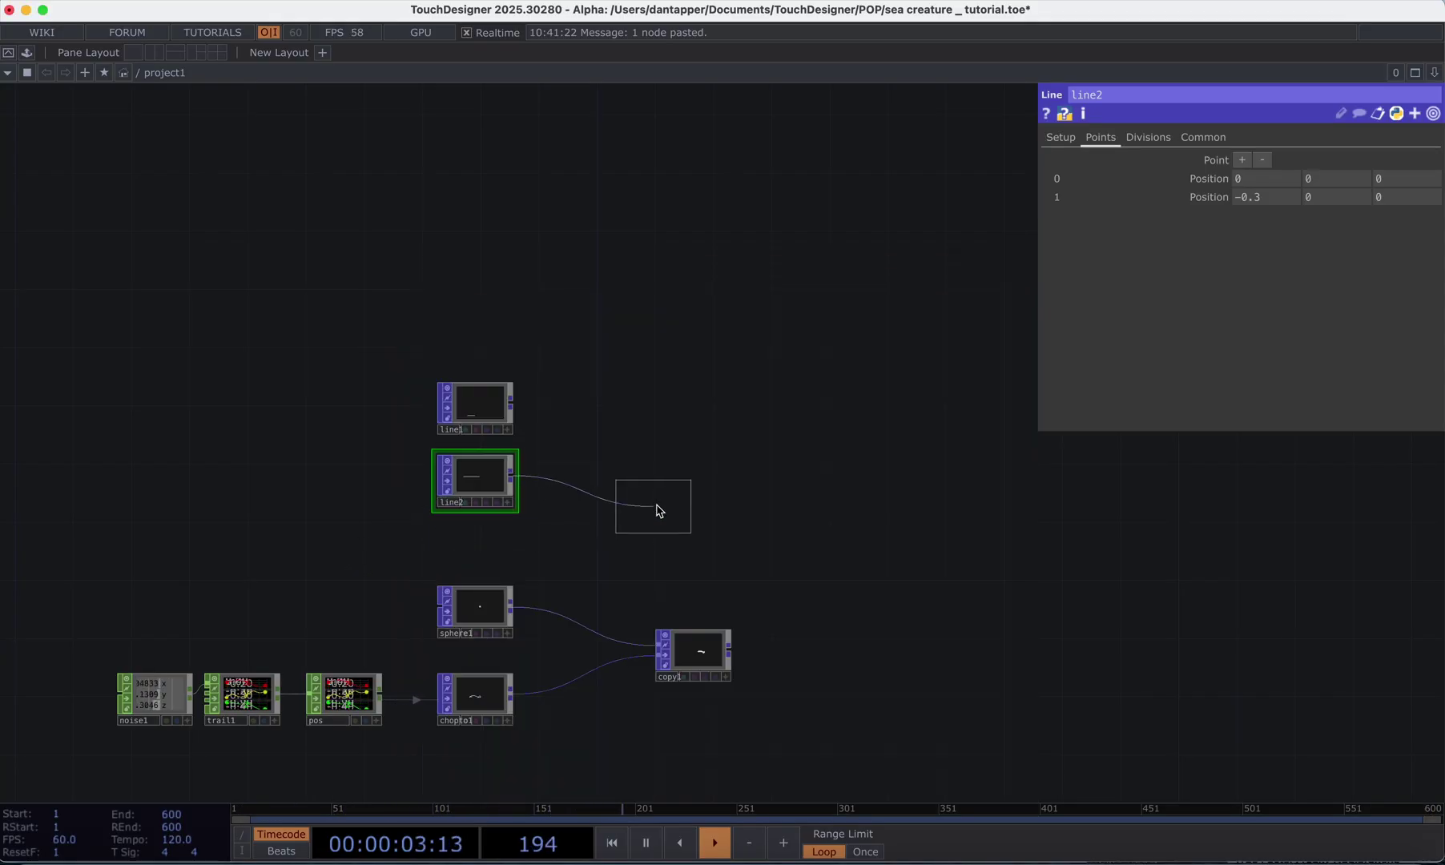
{"action": "left_click", "coordinate": [692, 480]}
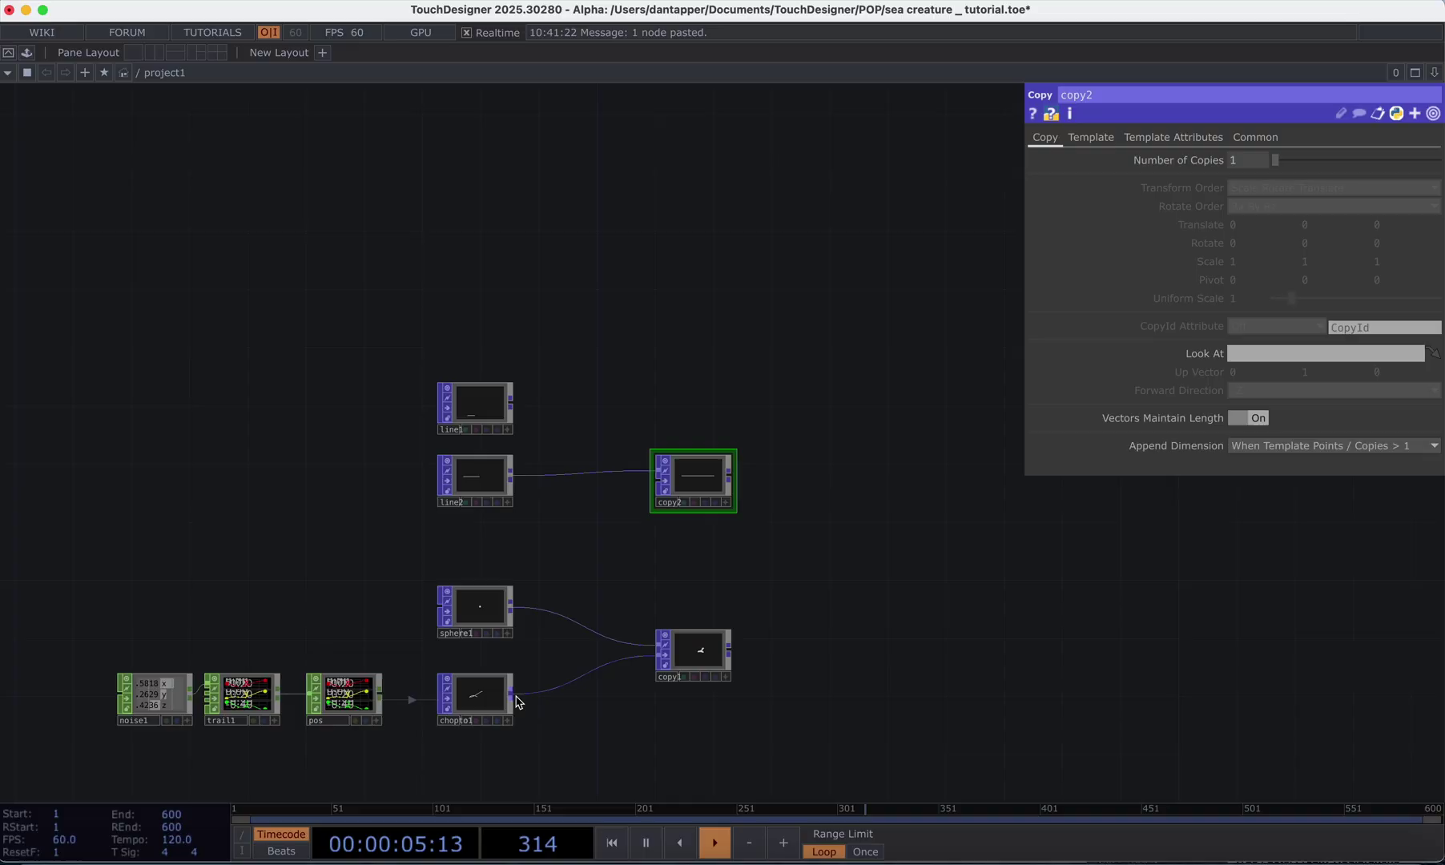
{"action": "left_click_drag", "start_coordinate": [512, 694], "coordinate": [658, 481]}
{"action": "scroll", "coordinate": [701, 482], "scroll_direction": "up", "scroll_amount": 10}
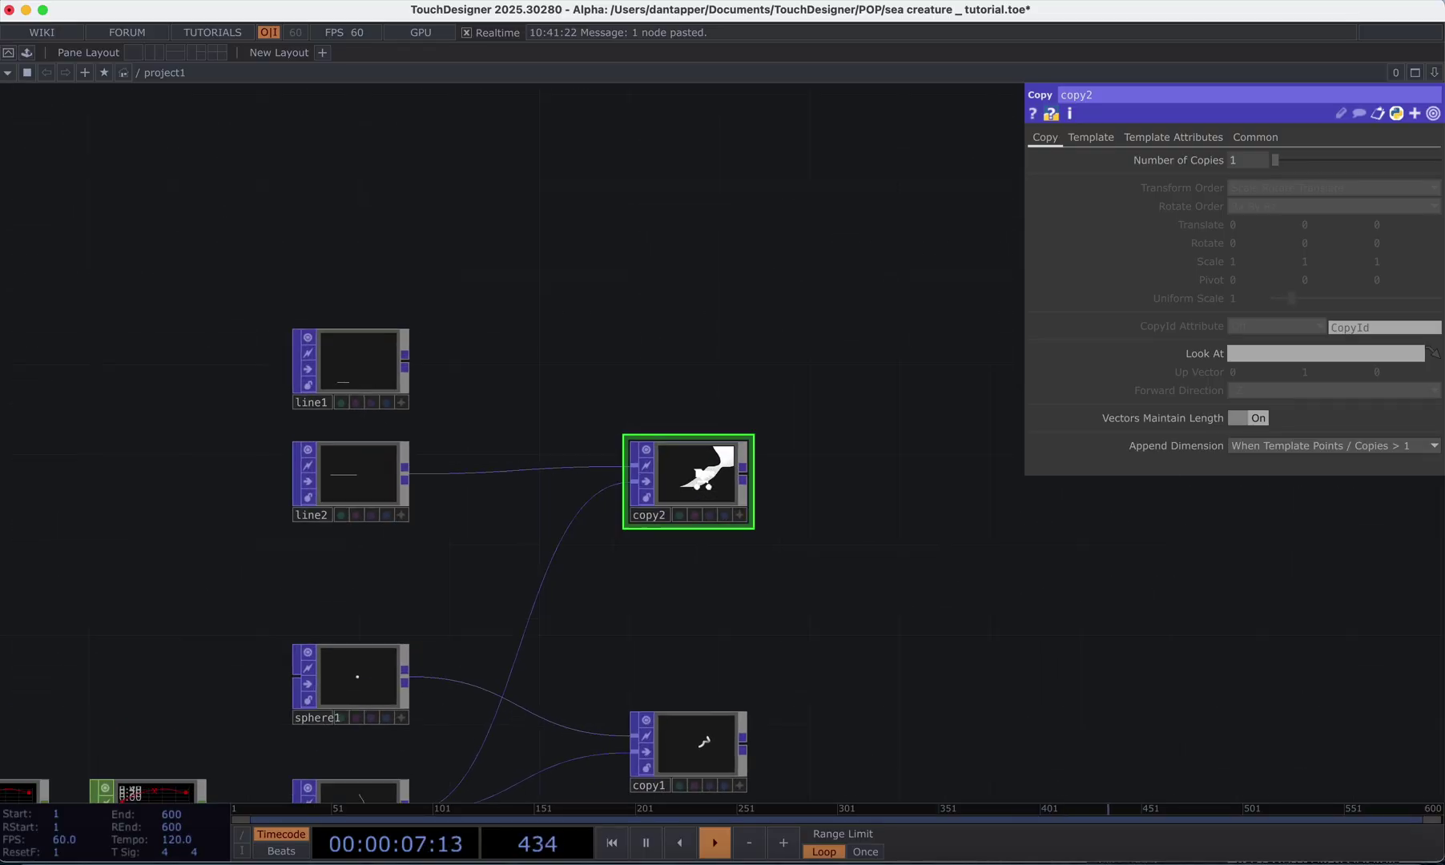
{"action": "scroll", "coordinate": [702, 492], "scroll_direction": "down", "scroll_amount": 10}
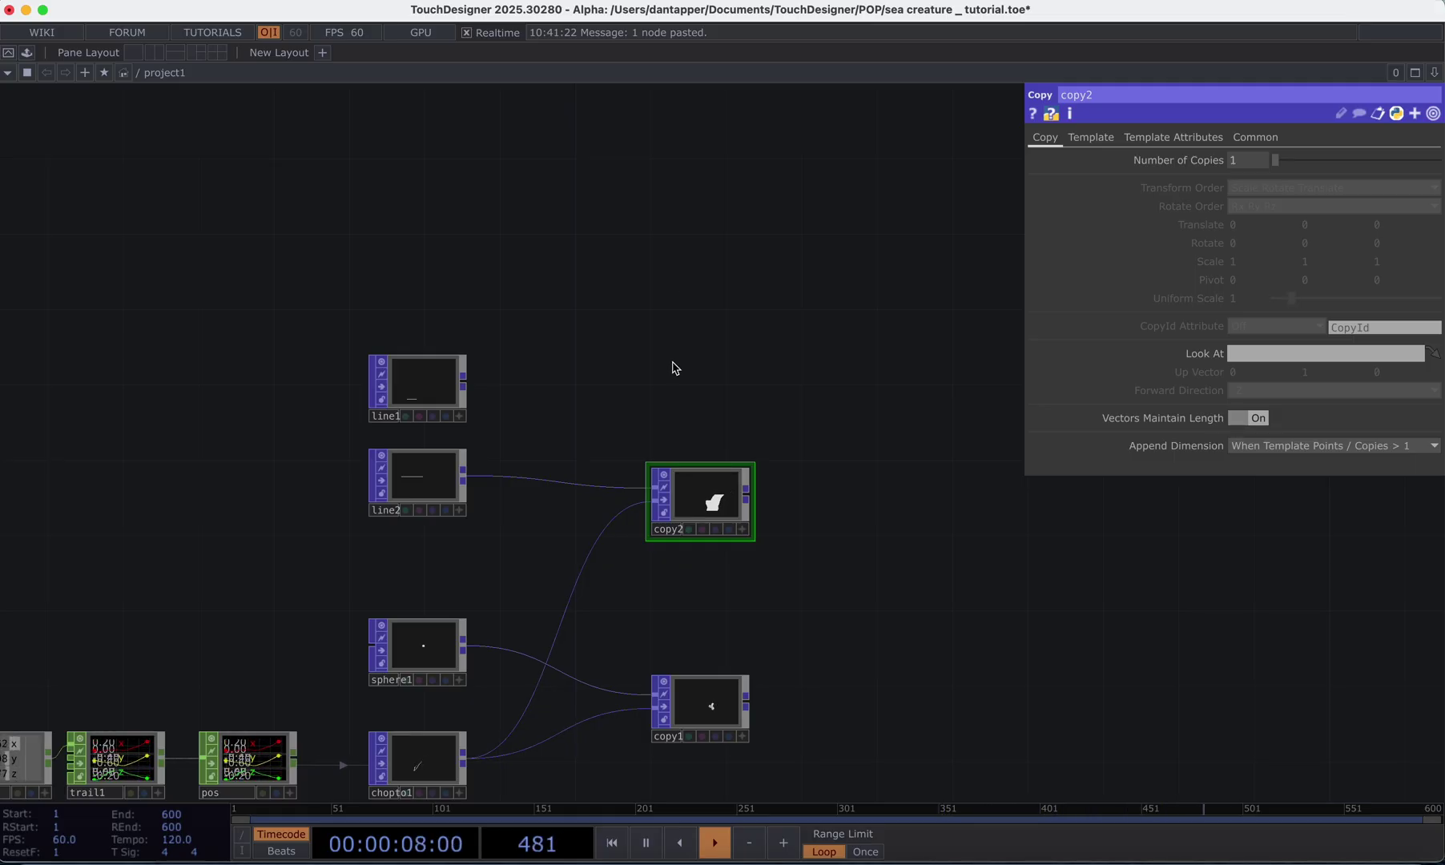
{"action": "scroll", "coordinate": [697, 513], "scroll_direction": "up", "scroll_amount": 8}
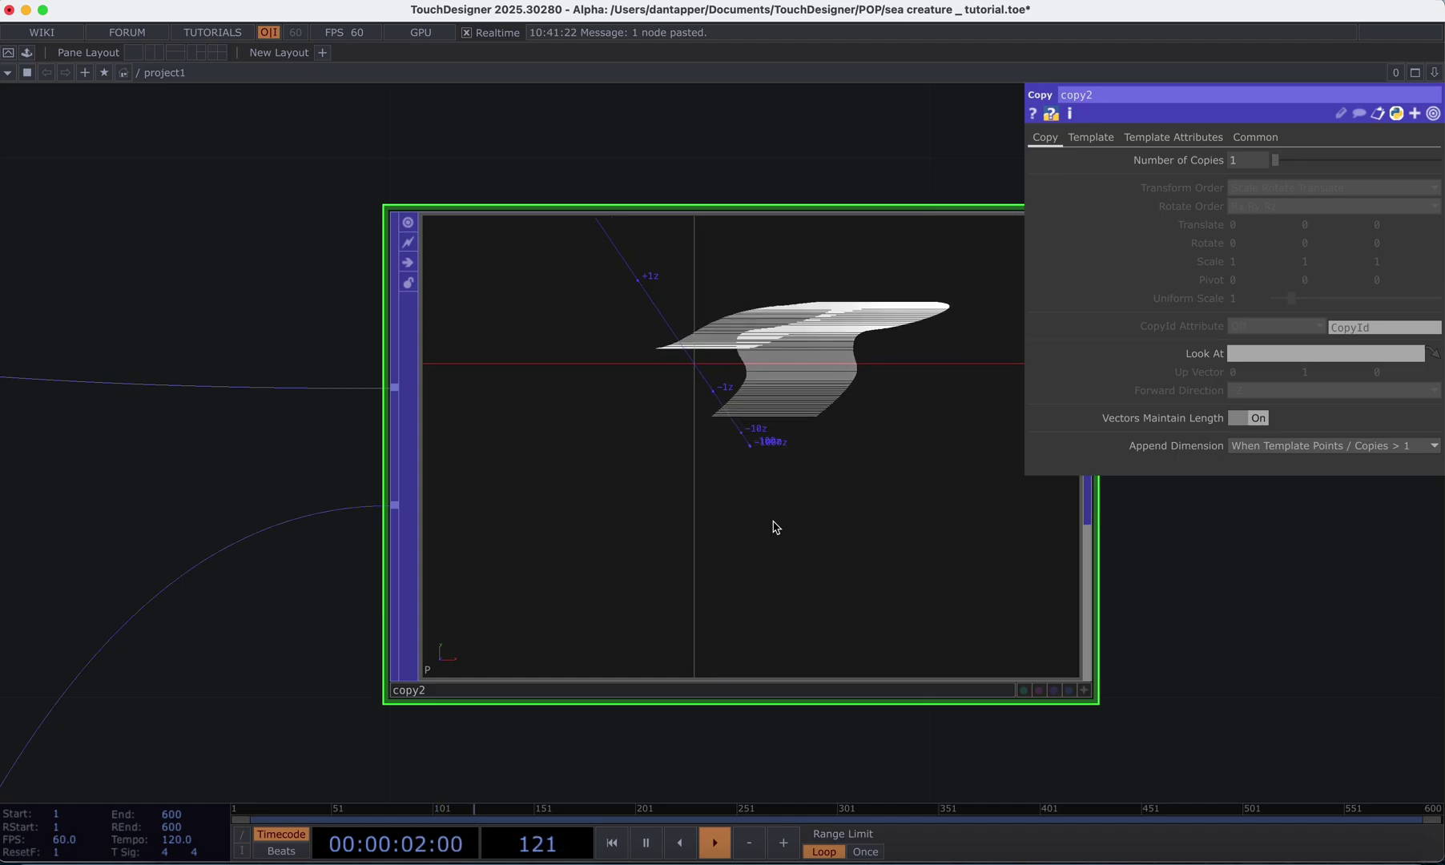
{"action": "scroll", "coordinate": [916, 462], "scroll_direction": "down", "scroll_amount": 3}
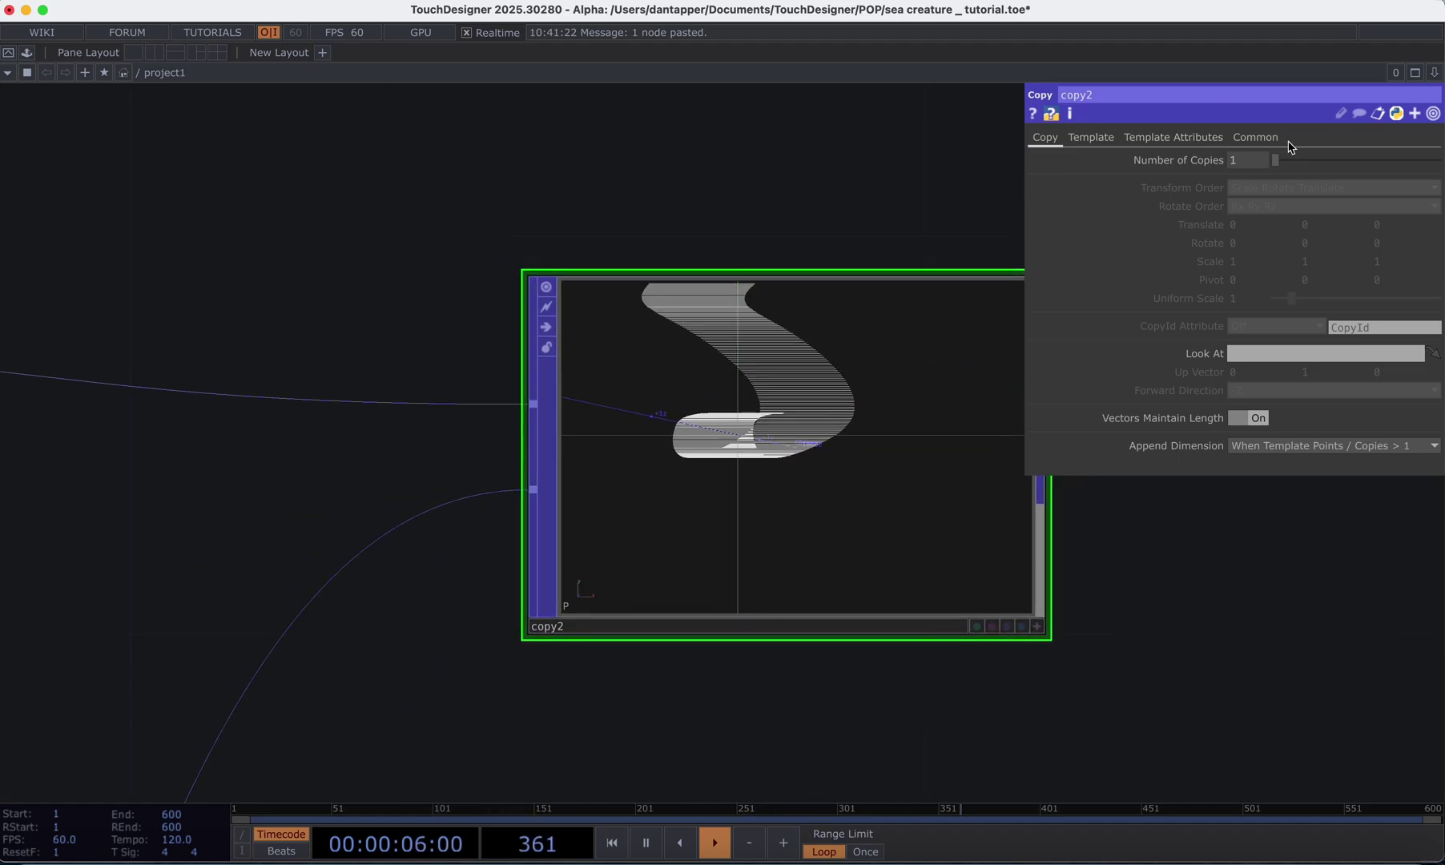
- Try rotating the copied lines with Template Rotate using the P attribute, and switch Template Rotate off again
{"action": "left_click", "coordinate": [1098, 146]}
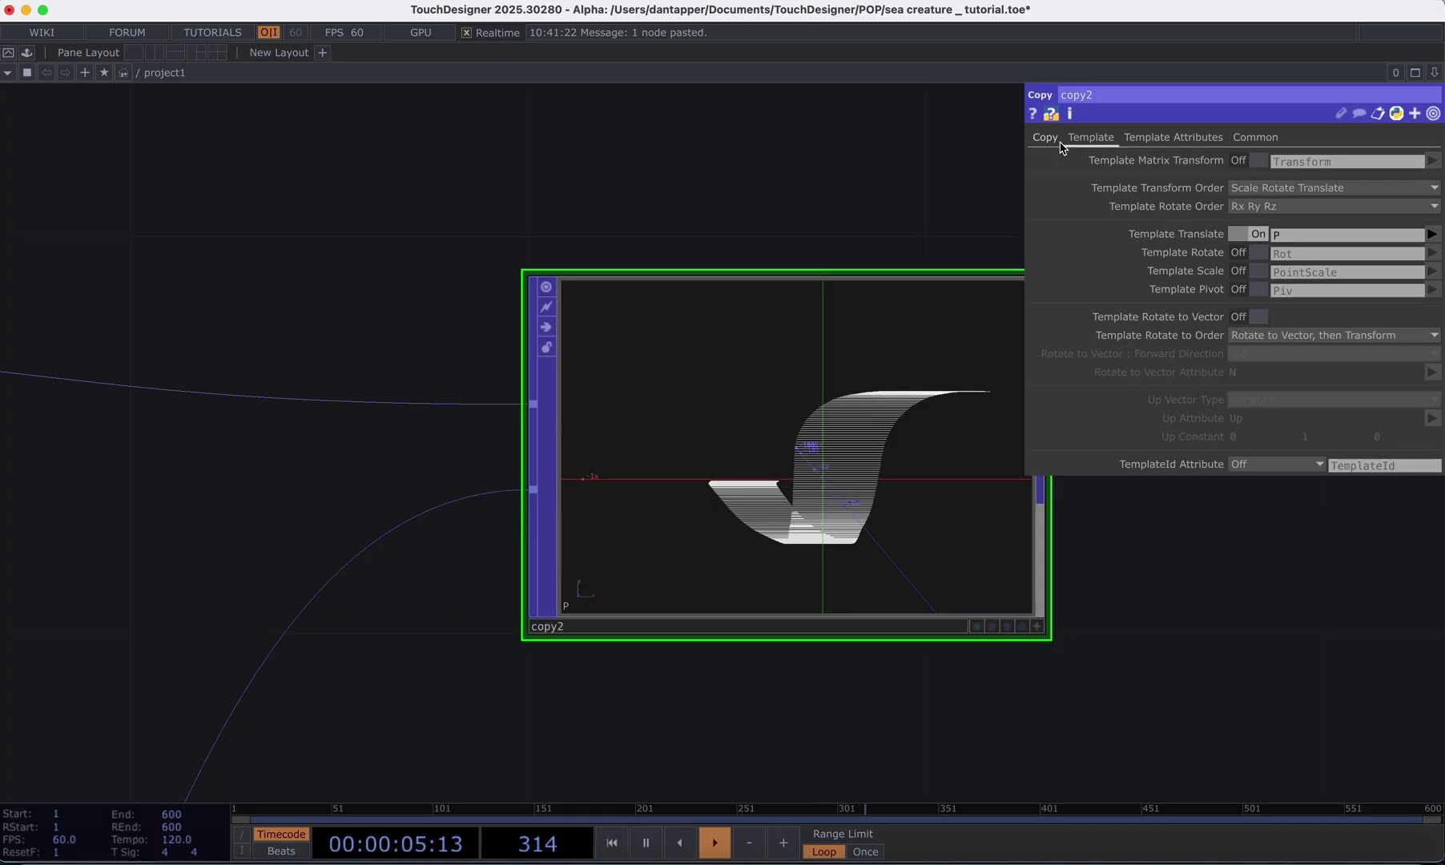
{"action": "left_click", "coordinate": [1255, 252]}
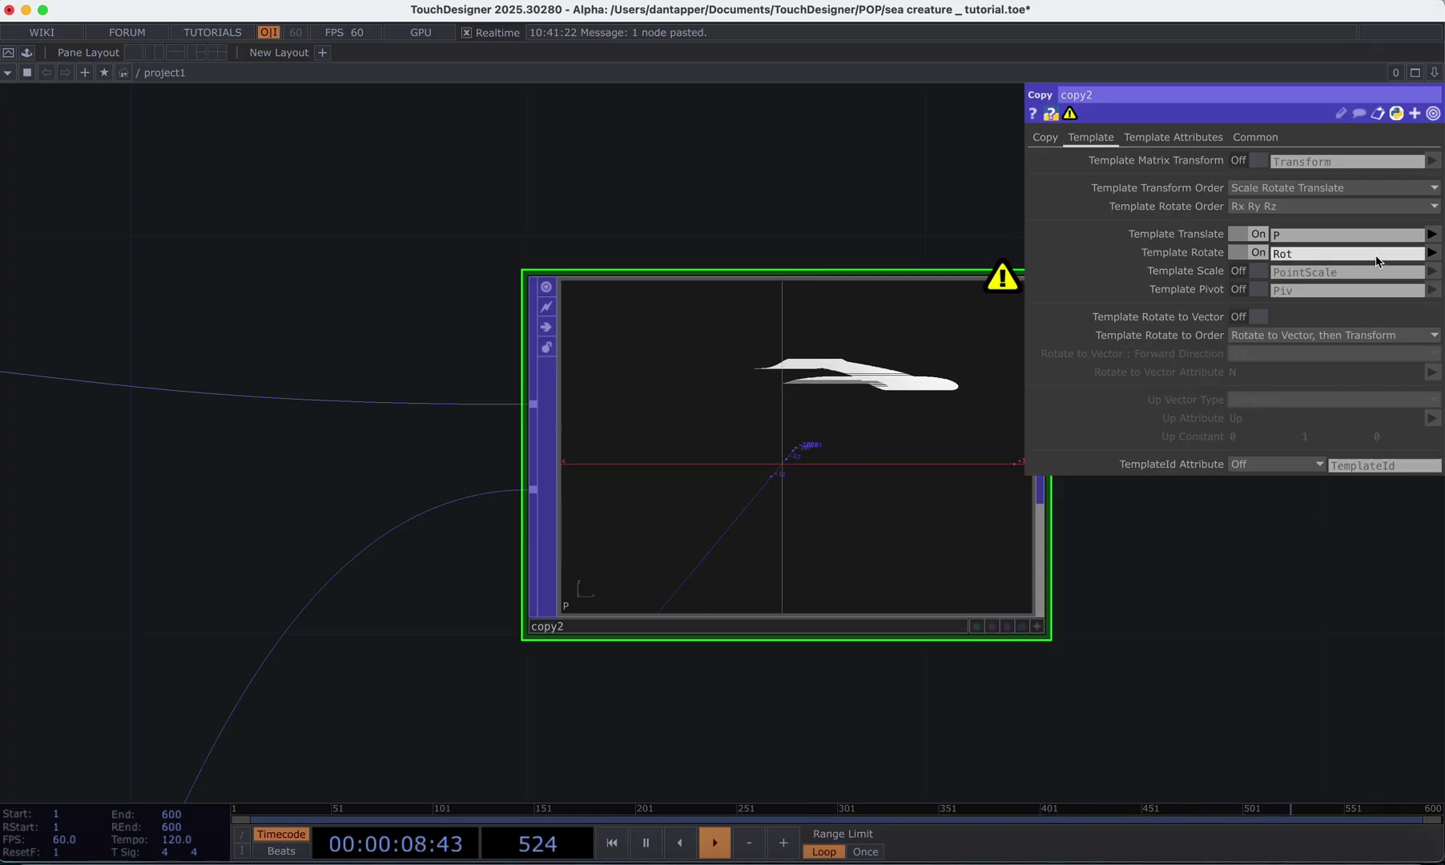
{"action": "left_click", "coordinate": [1433, 272]}
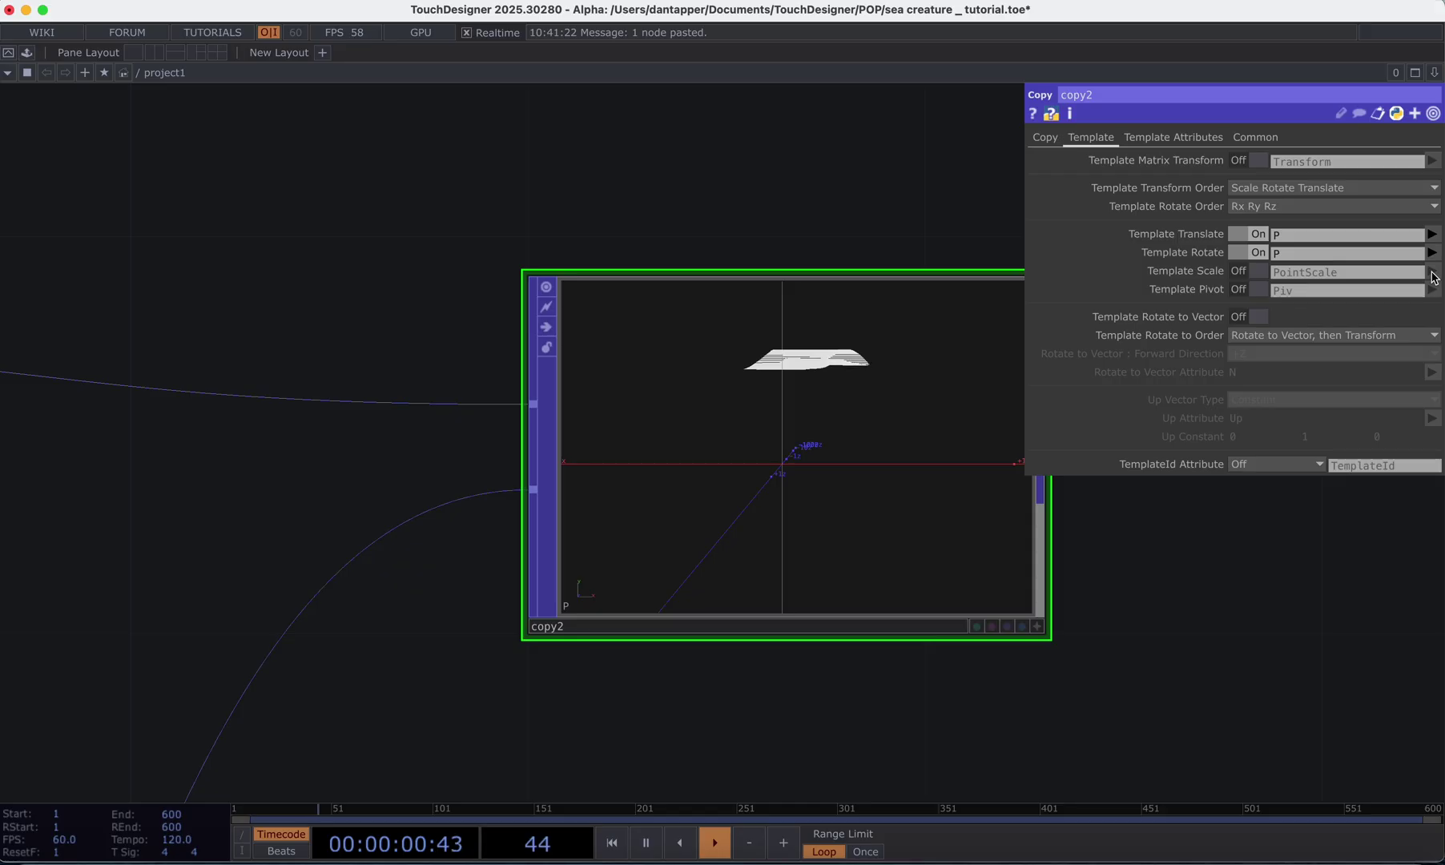
{"action": "left_click", "coordinate": [1256, 252]}
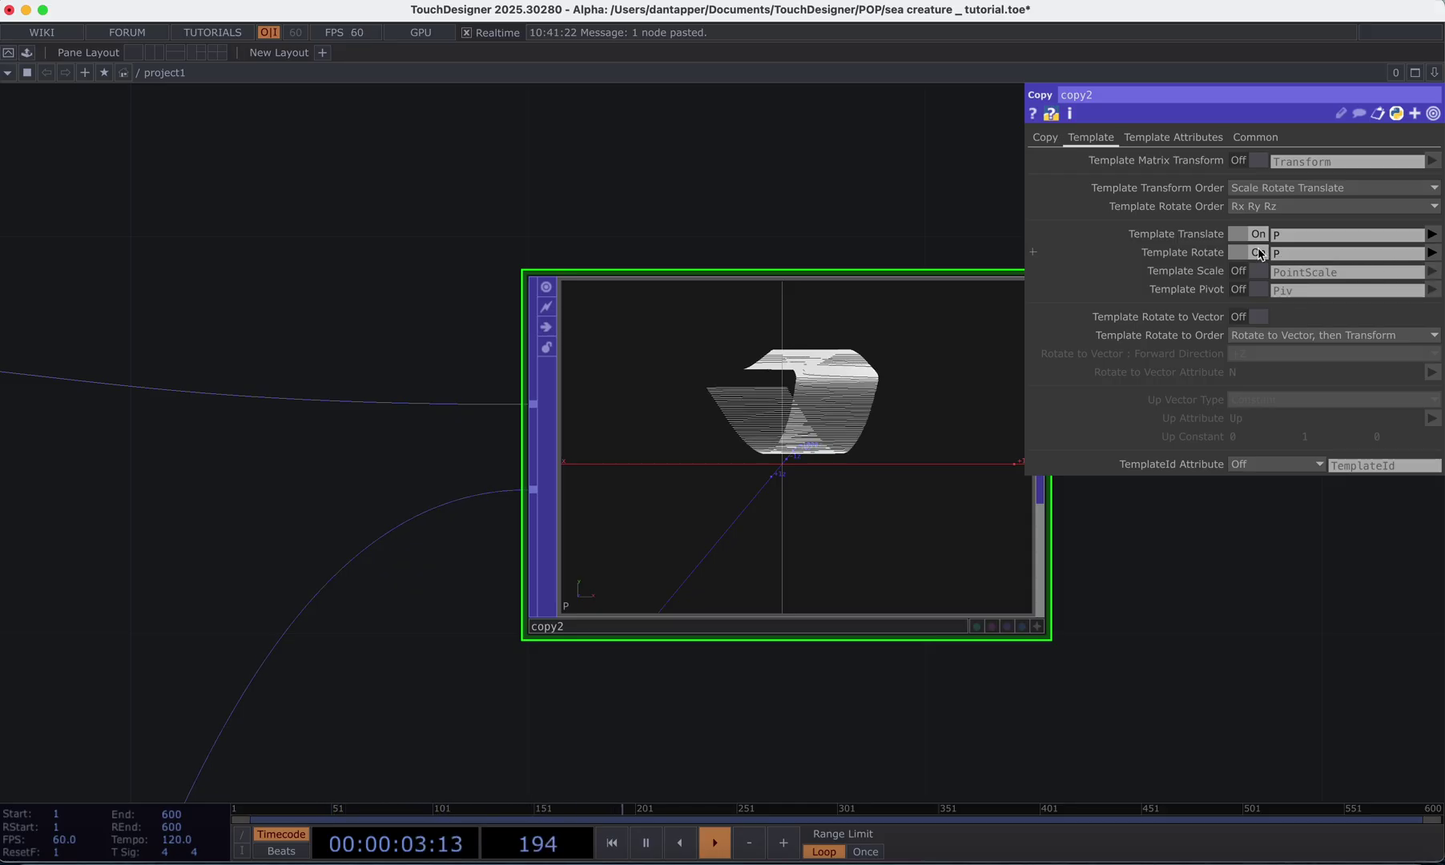
- Place the fin_rotation component from the palette's Chops folder below the trail and feed it from the Noise CHOP
{"action": "scroll", "coordinate": [916, 568], "scroll_direction": "down", "scroll_amount": 5}
{"action": "left_click_drag", "start_coordinate": [899, 646], "coordinate": [762, 558]}
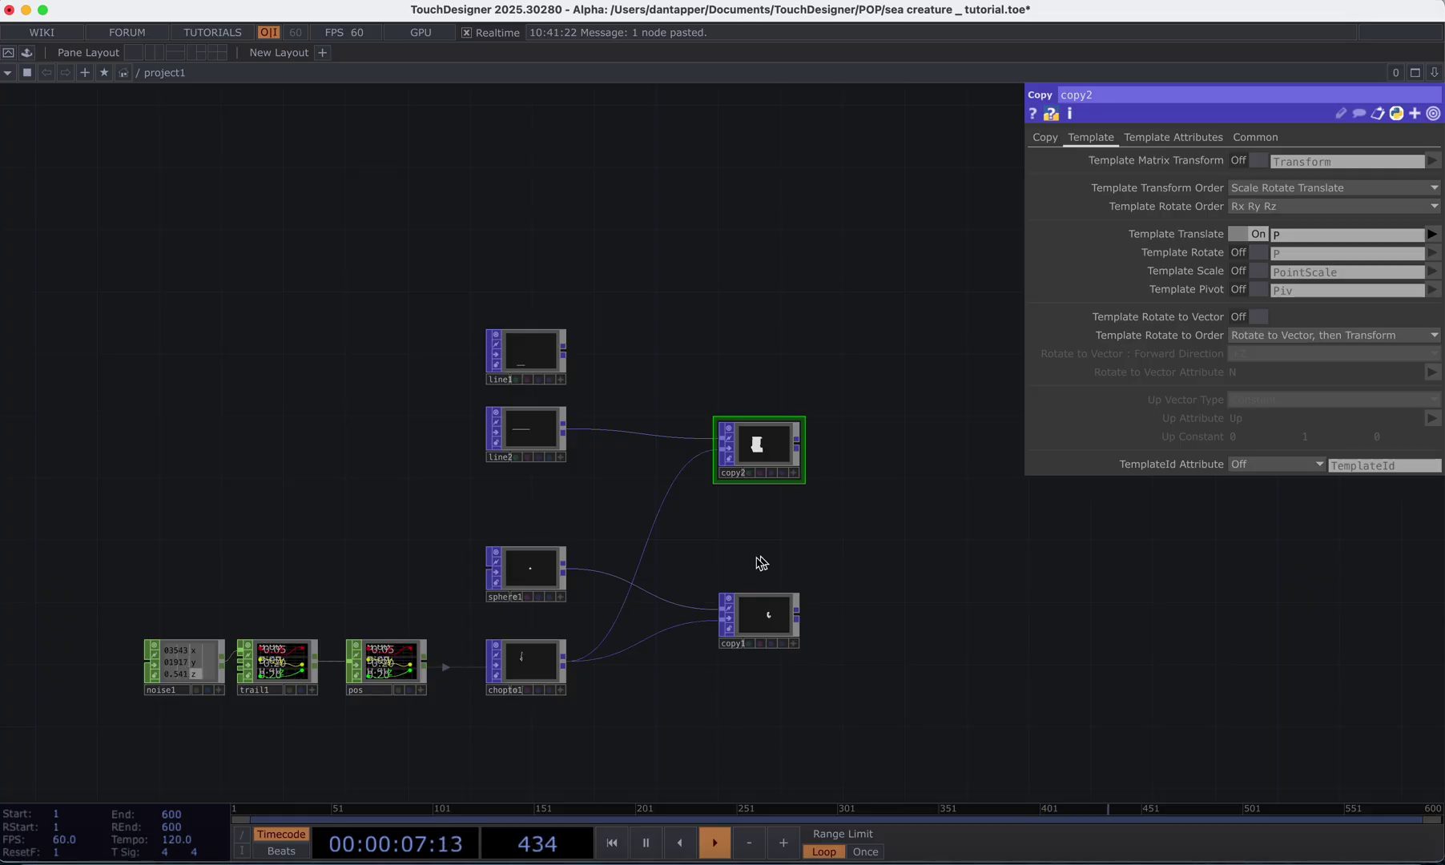
{"action": "left_click", "coordinate": [28, 55]}
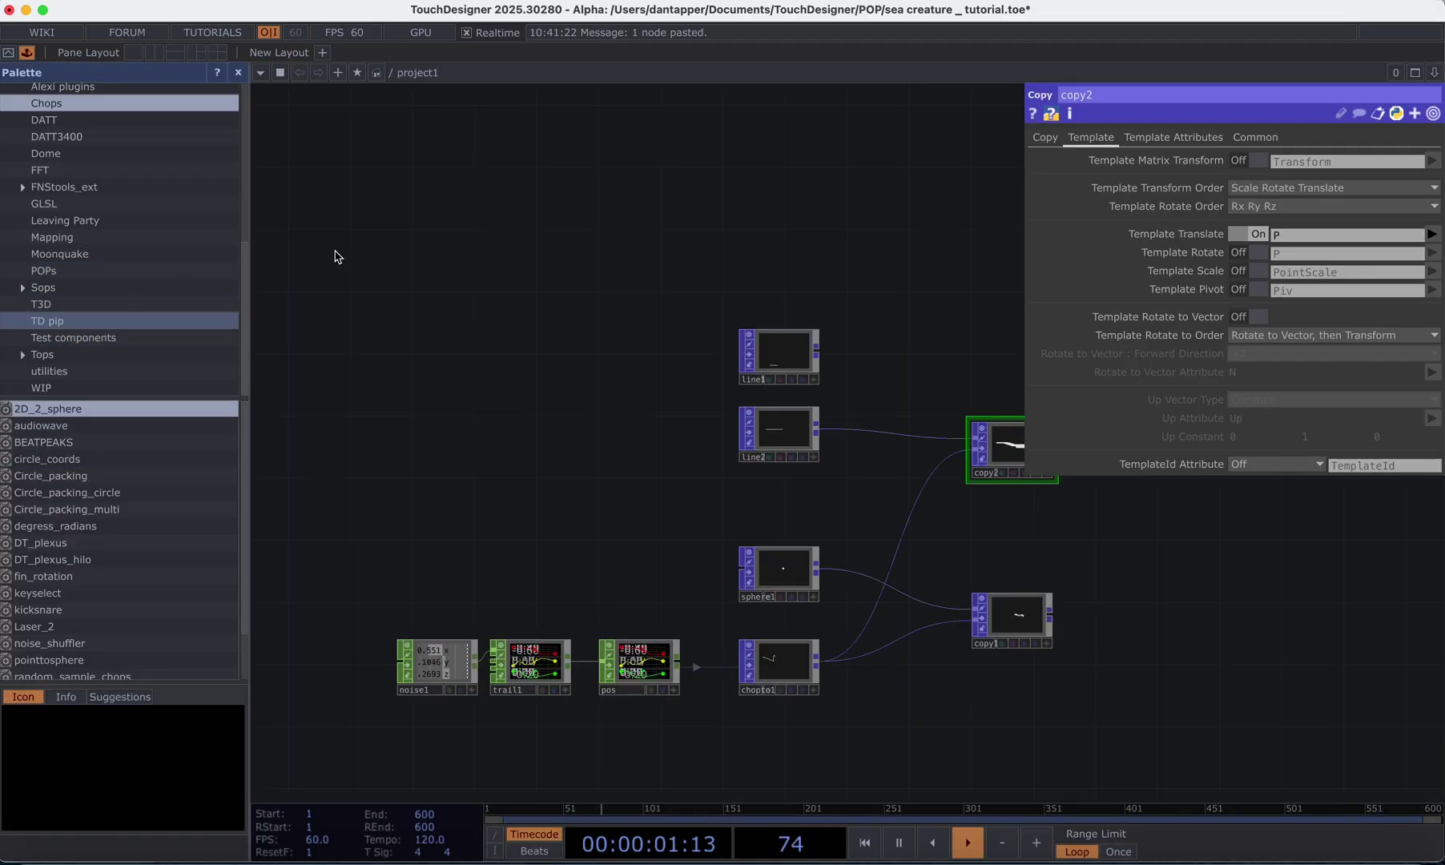
{"action": "left_click_drag", "start_coordinate": [539, 242], "coordinate": [426, 226]}
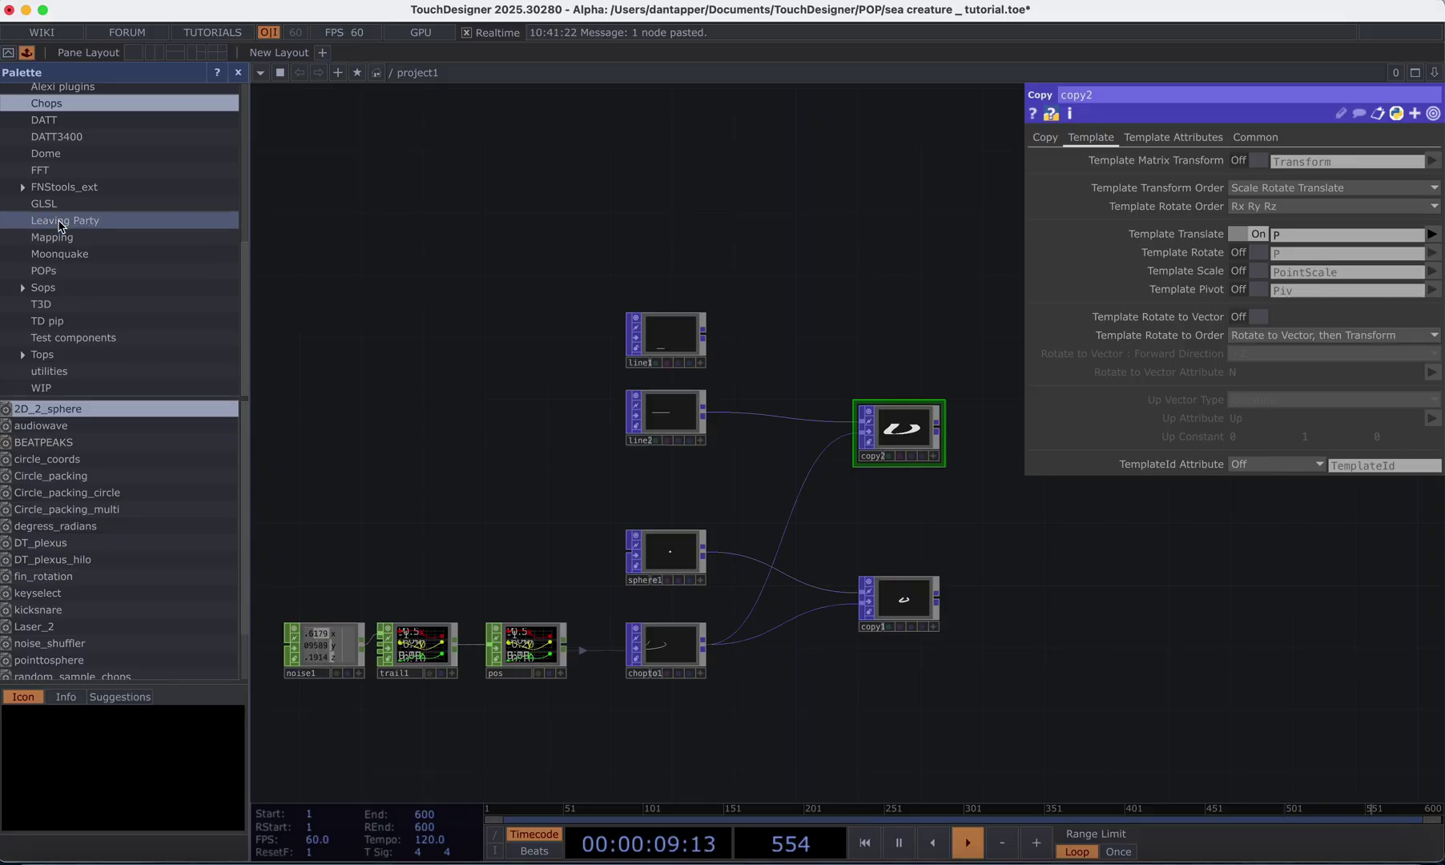
{"action": "scroll", "coordinate": [80, 532], "scroll_direction": "down", "scroll_amount": 3}
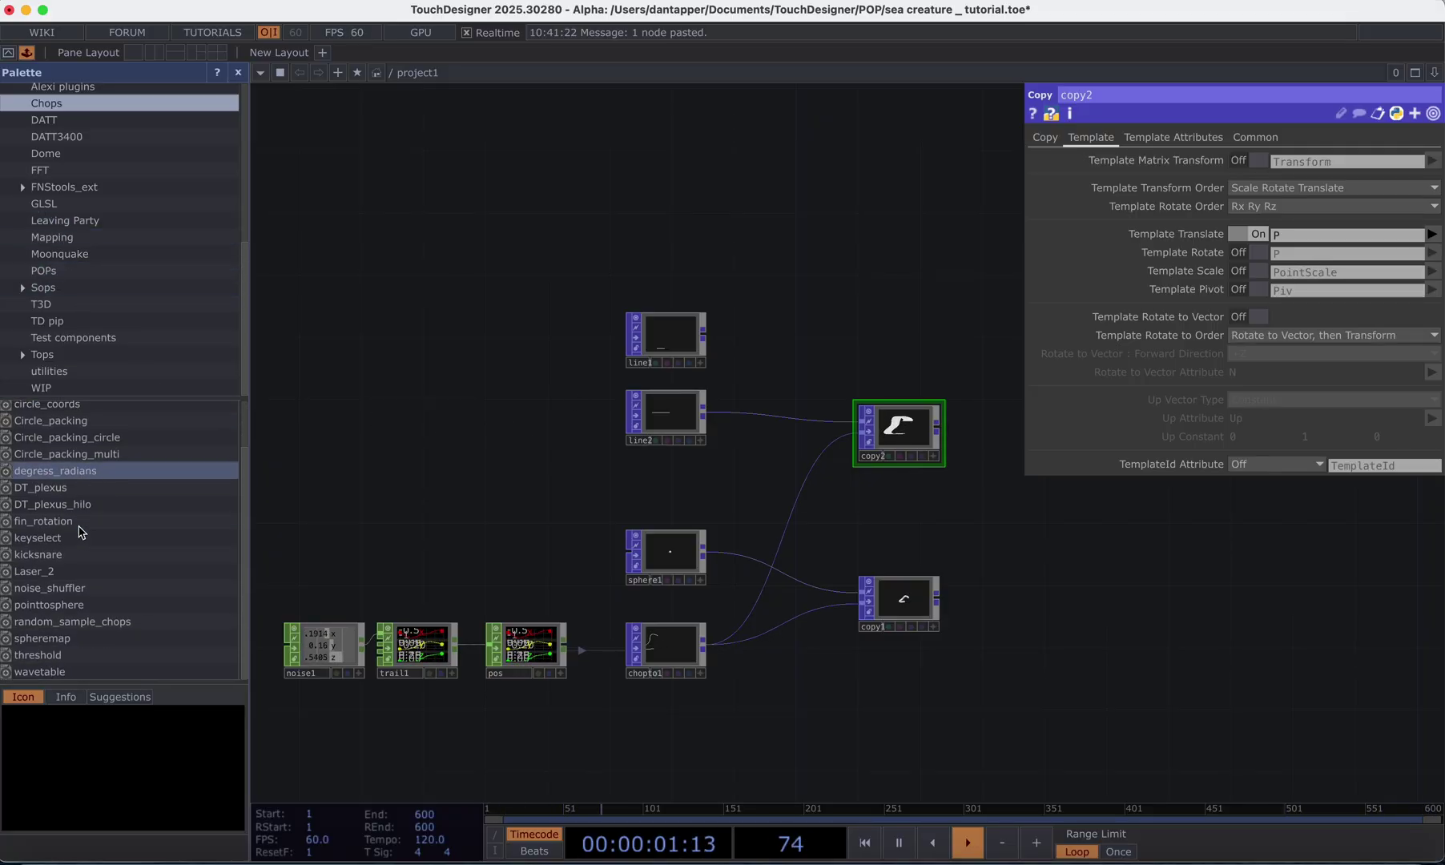
{"action": "scroll", "coordinate": [80, 532], "scroll_direction": "up", "scroll_amount": 3}
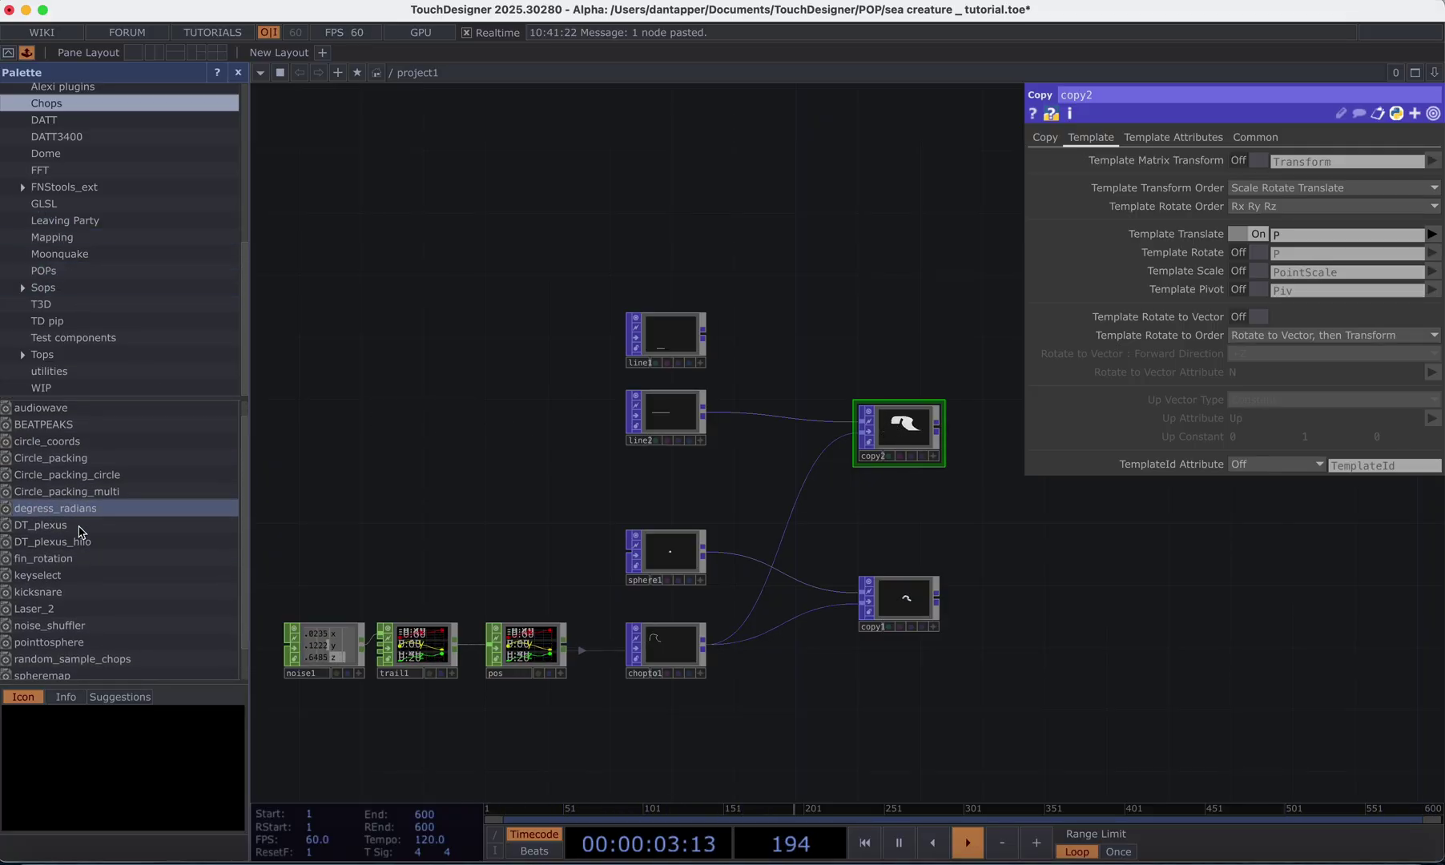
{"action": "scroll", "coordinate": [81, 532], "scroll_direction": "down", "scroll_amount": 3}
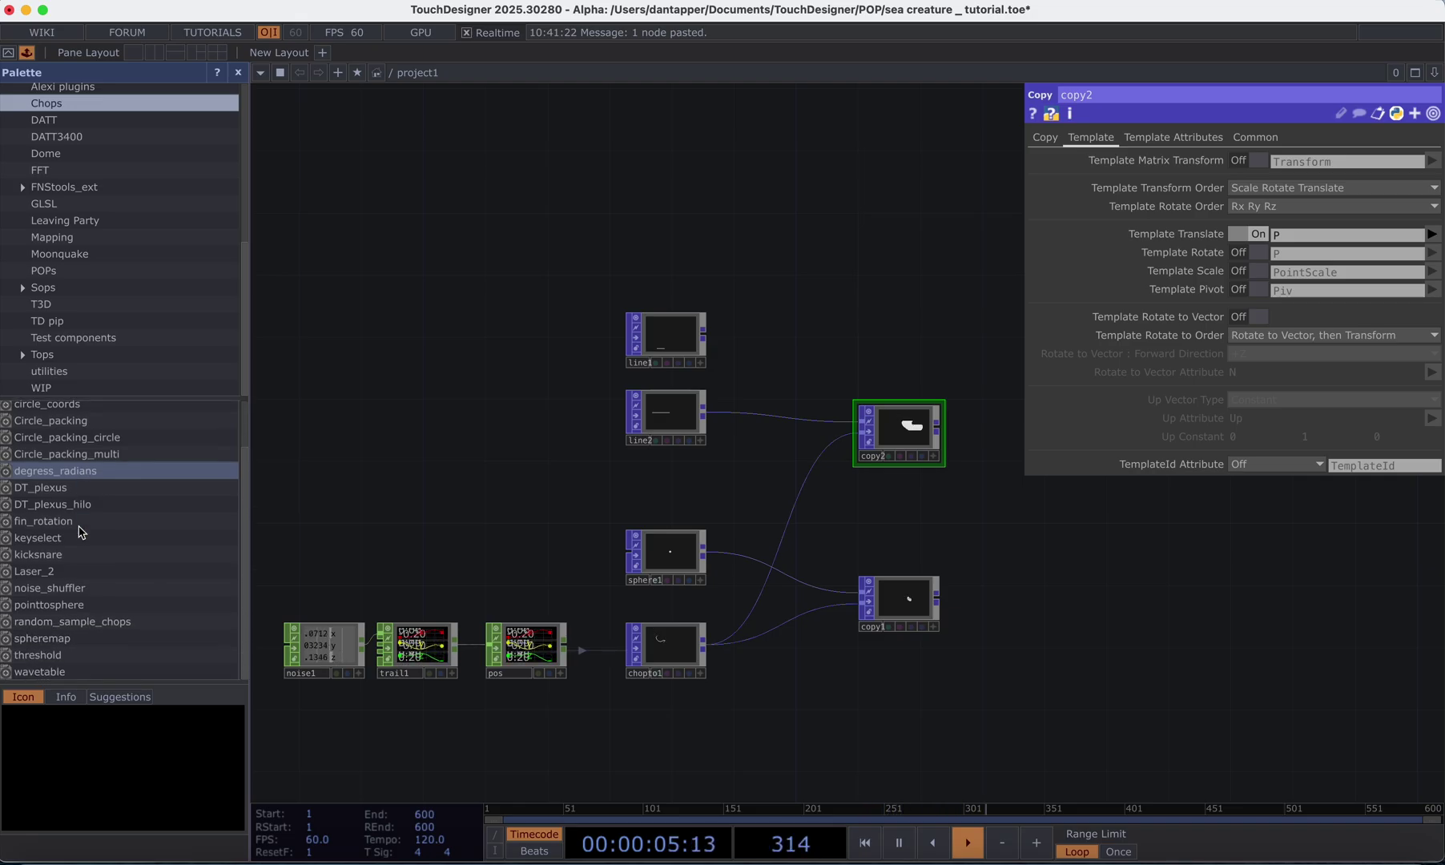
{"action": "left_click_drag", "start_coordinate": [78, 526], "coordinate": [843, 500]}
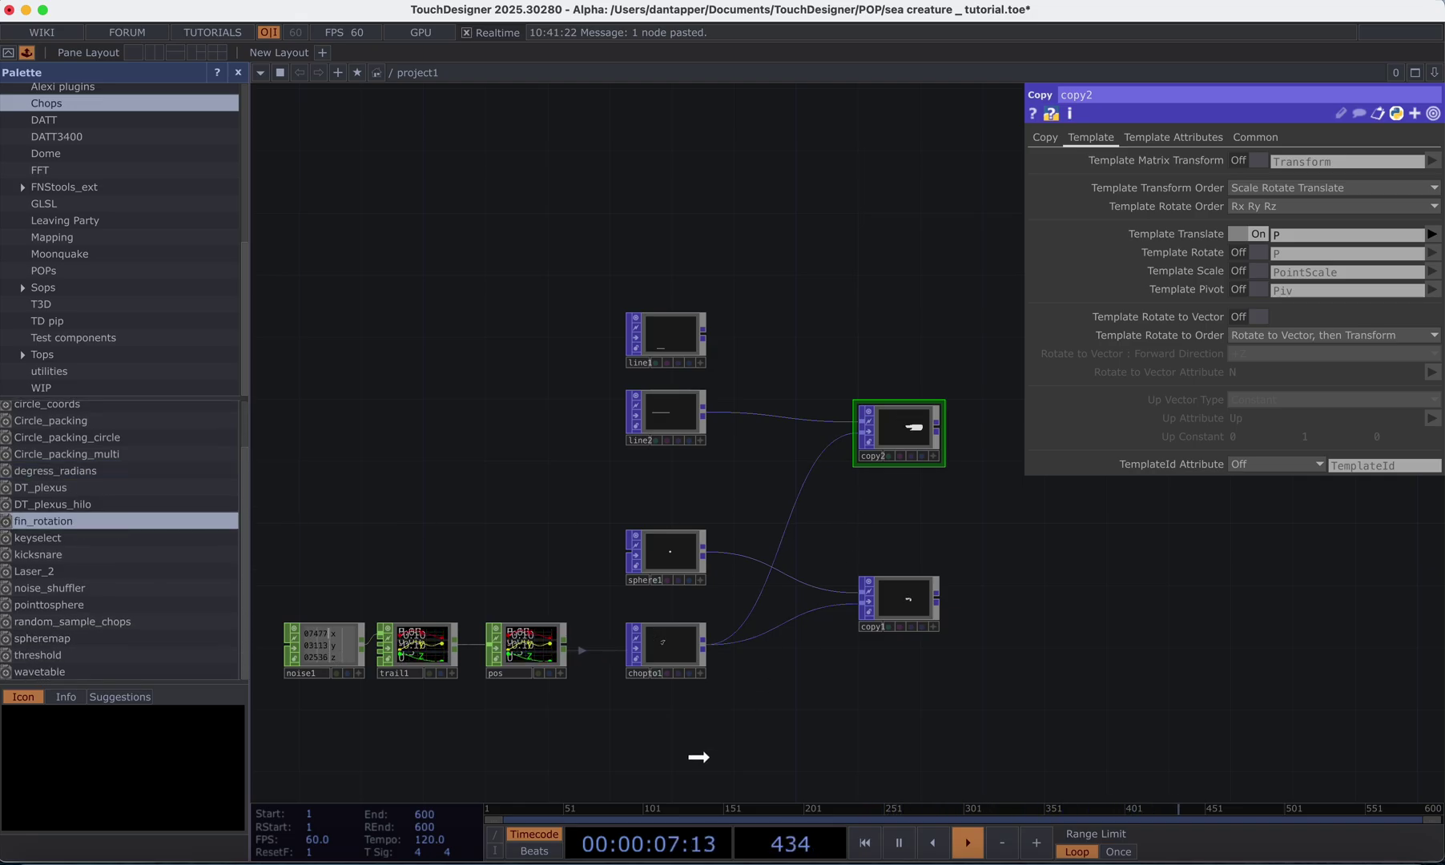
{"action": "left_click_drag", "start_coordinate": [699, 758], "coordinate": [705, 745]}
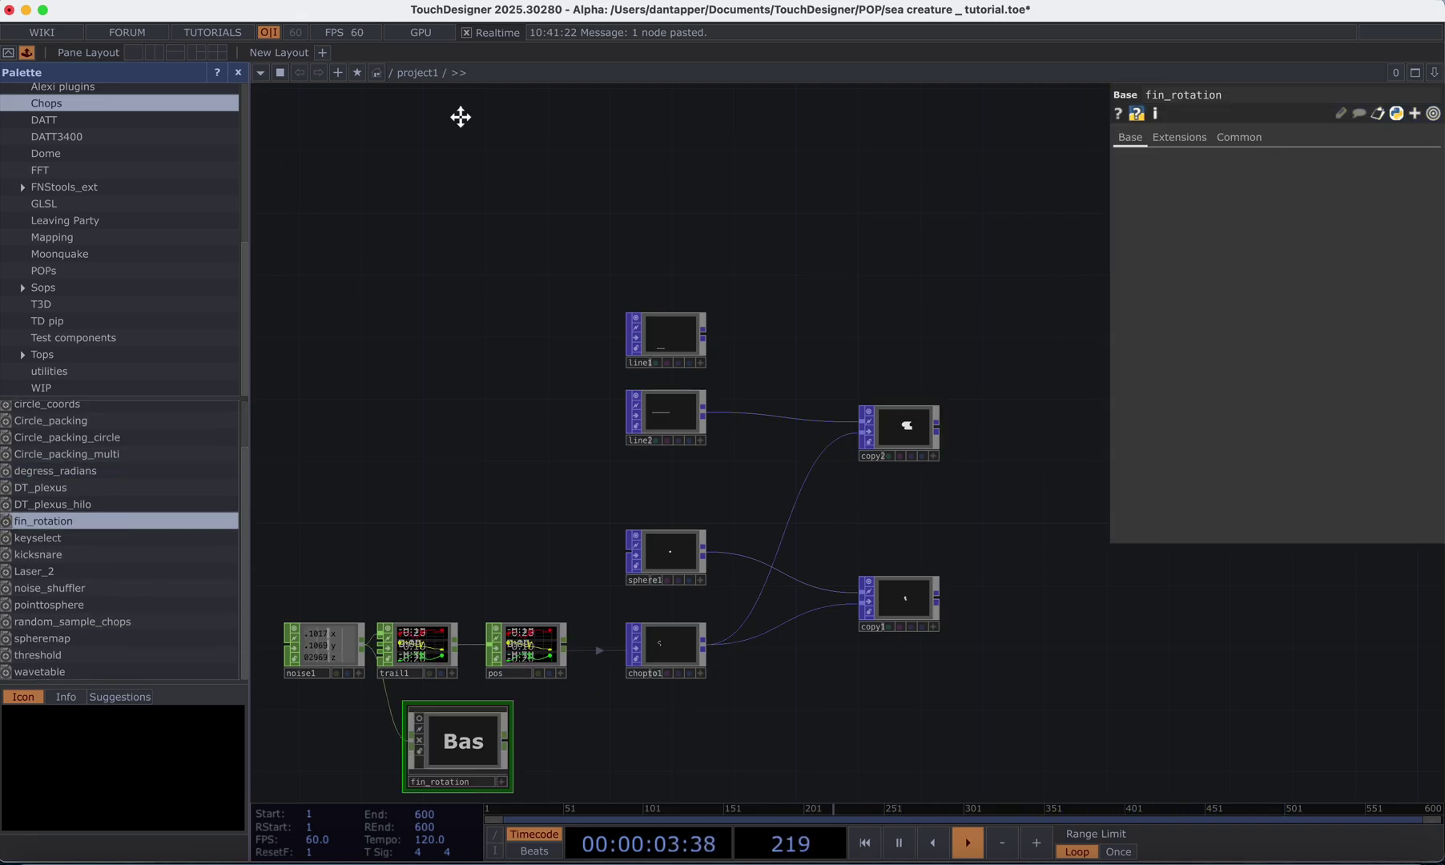
{"action": "left_click_drag", "start_coordinate": [461, 117], "coordinate": [530, 21]}
{"action": "left_click", "coordinate": [240, 73]}
- Shift the Noise, Trail and fin_rotation nodes away from the pos null to make room in the chain
{"action": "left_click_drag", "start_coordinate": [242, 446], "coordinate": [595, 482]}
{"action": "left_click_drag", "start_coordinate": [569, 487], "coordinate": [445, 471]}
{"action": "left_click_drag", "start_coordinate": [679, 569], "coordinate": [462, 569]}
{"action": "left_click_drag", "start_coordinate": [319, 524], "coordinate": [177, 526]}
{"action": "left_click_drag", "start_coordinate": [341, 586], "coordinate": [385, 587]}
{"action": "scroll", "coordinate": [311, 505], "scroll_direction": "up", "scroll_amount": 5}
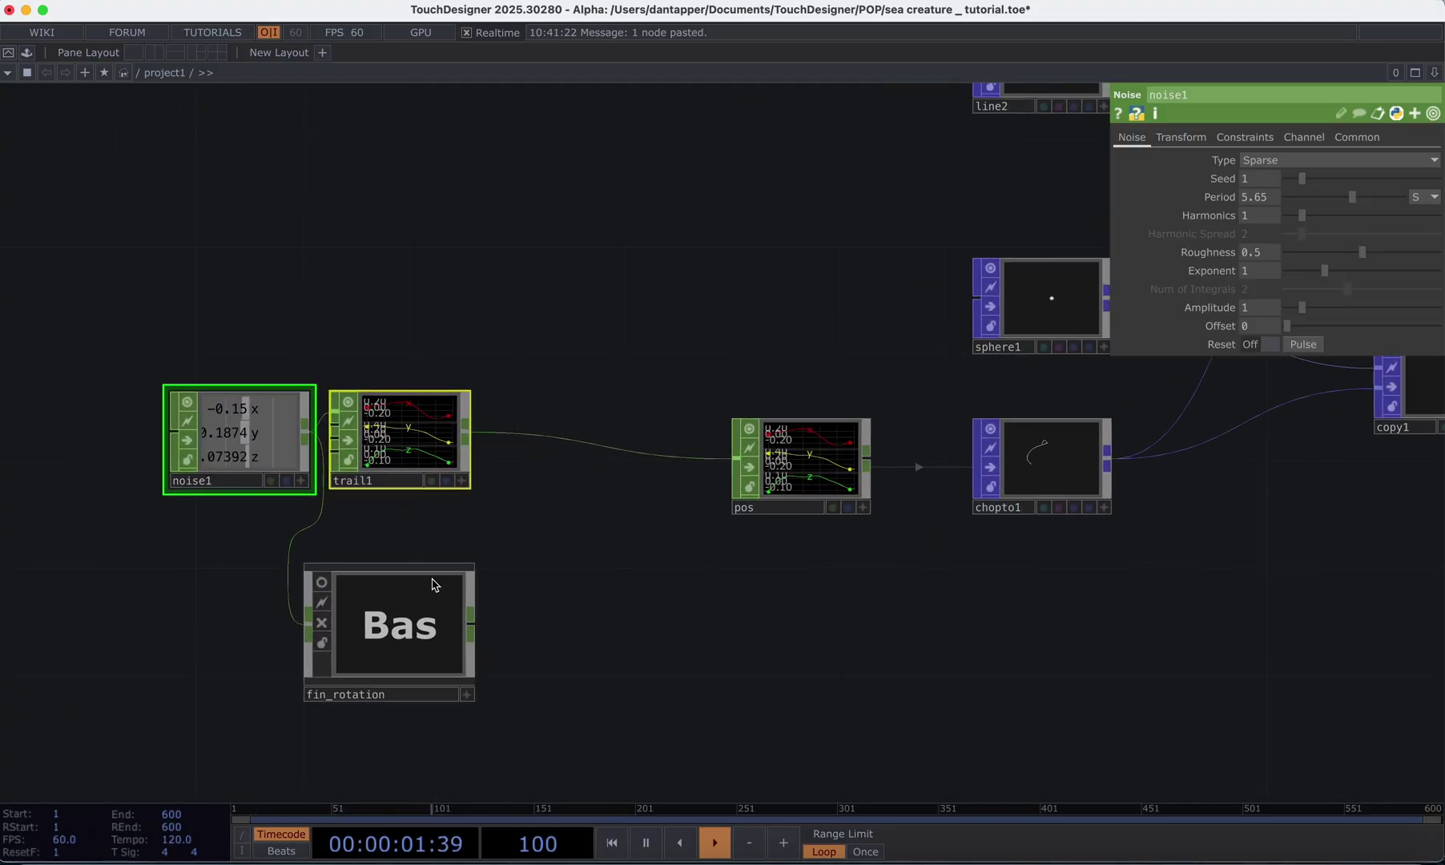
- Add a Trail CHOP to the output of fin_rotation and place it right beside that component
{"action": "left_click", "coordinate": [603, 641]}
{"action": "type", "text": "tr"}
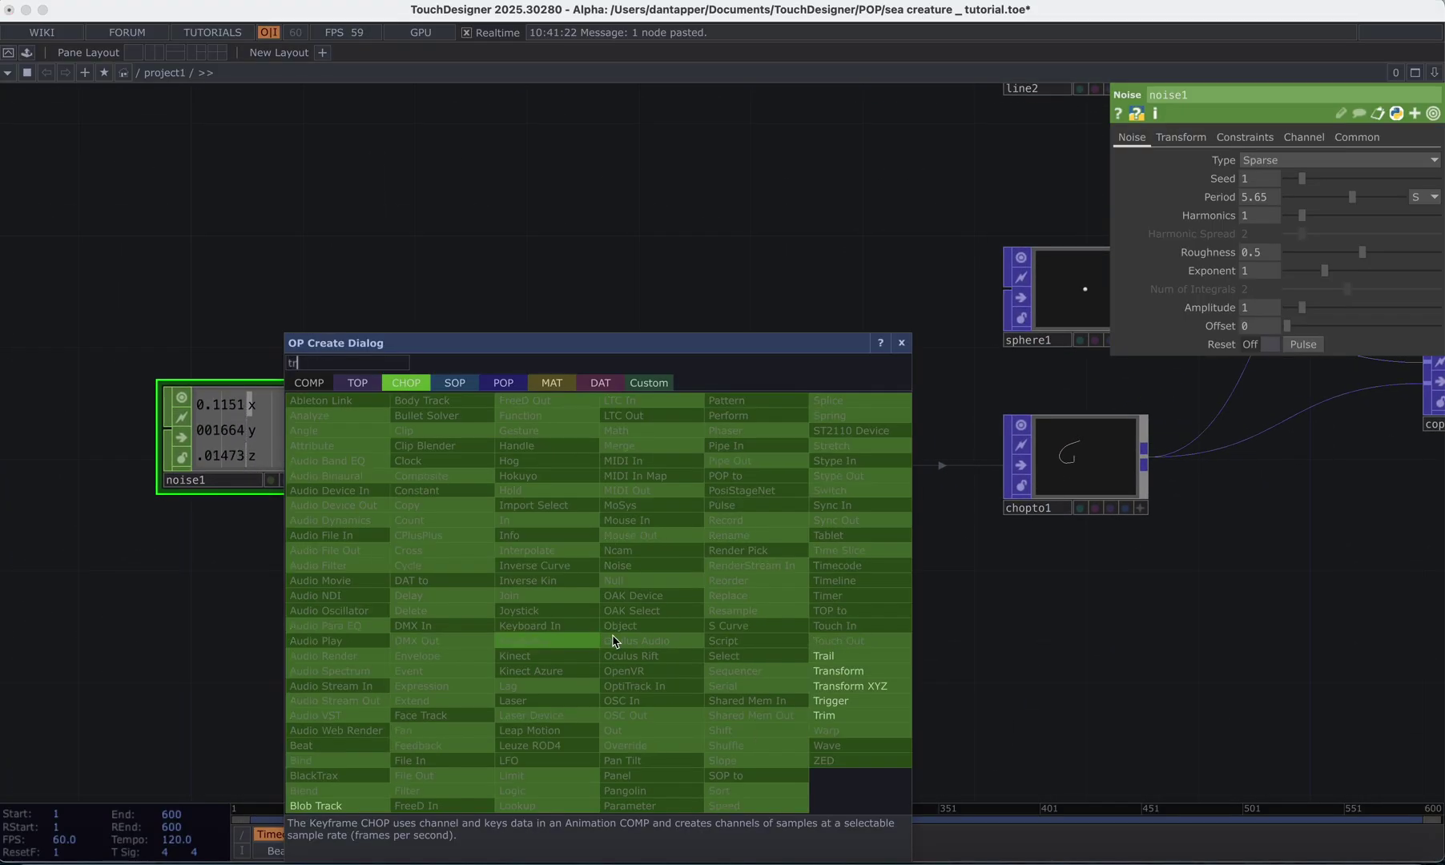
{"action": "left_click", "coordinate": [824, 656]}
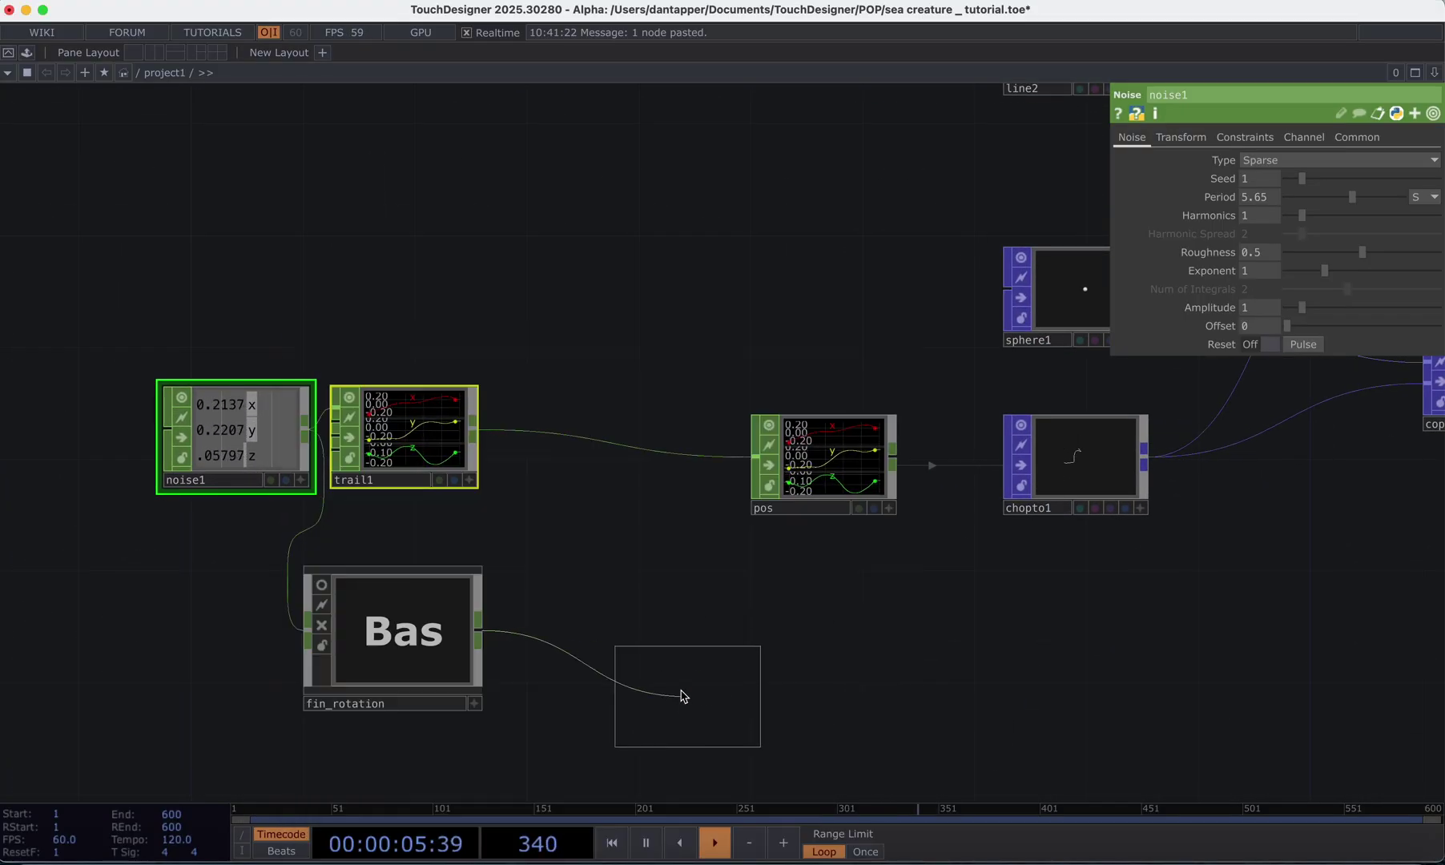
{"action": "left_click", "coordinate": [657, 662]}
{"action": "left_click_drag", "start_coordinate": [679, 615], "coordinate": [595, 614]}
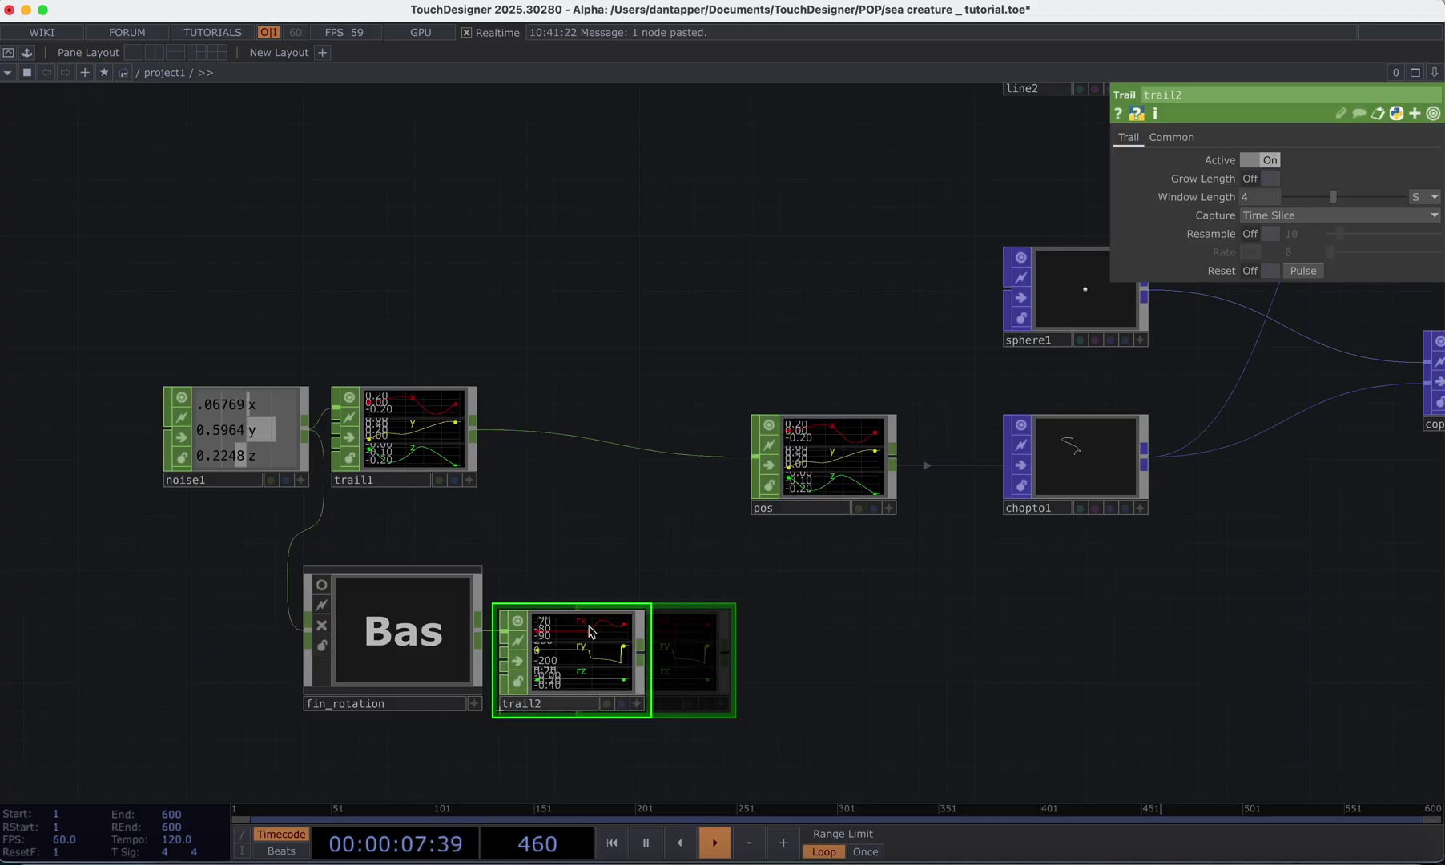
- Insert a Merge CHOP between the position trail and the pos null, and wire the rotation trail into it
{"action": "right_click", "coordinate": [633, 445]}
{"action": "left_click", "coordinate": [656, 425]}
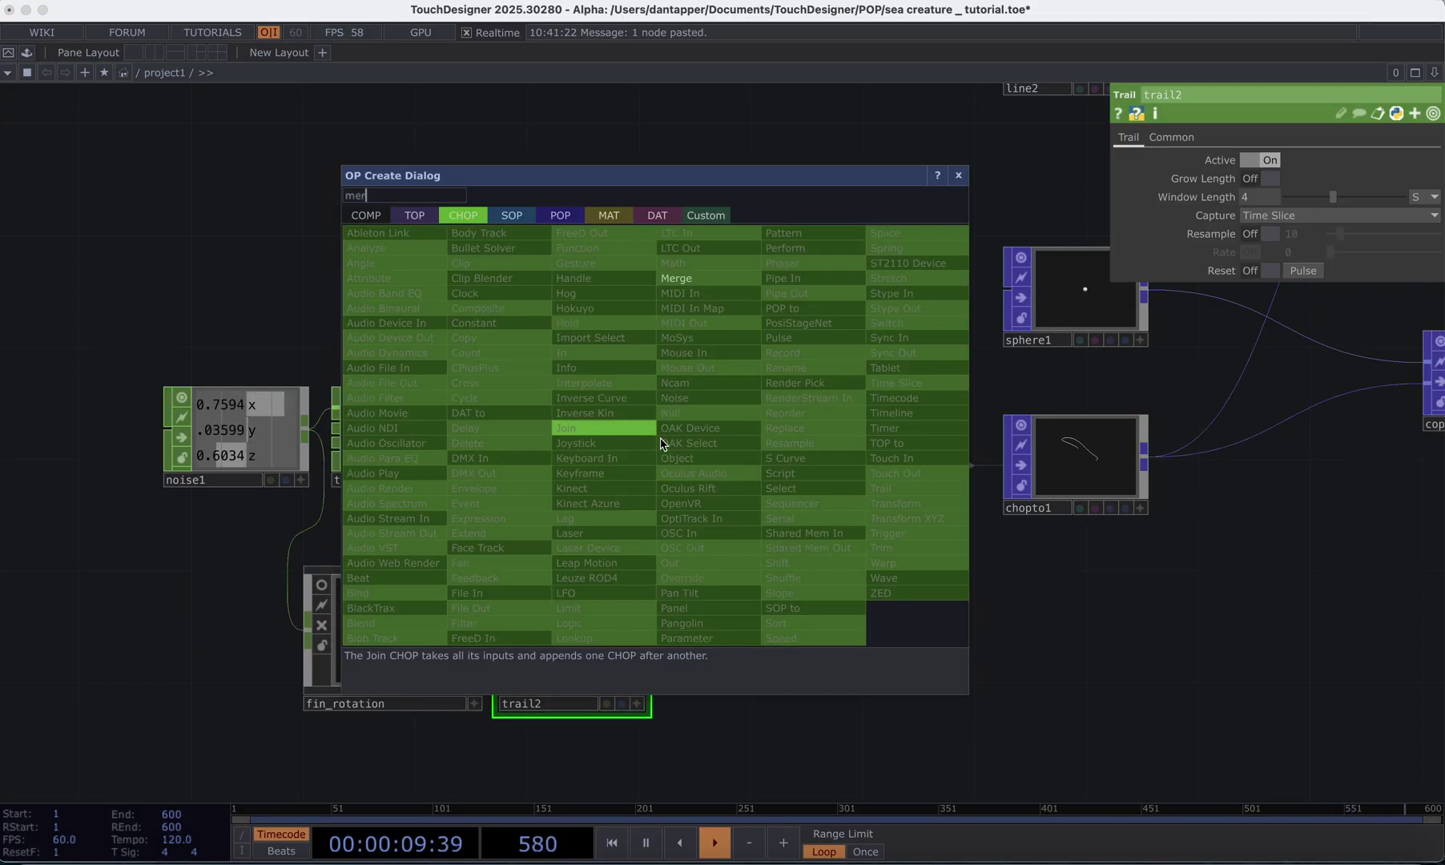
{"action": "left_click", "coordinate": [678, 278]}
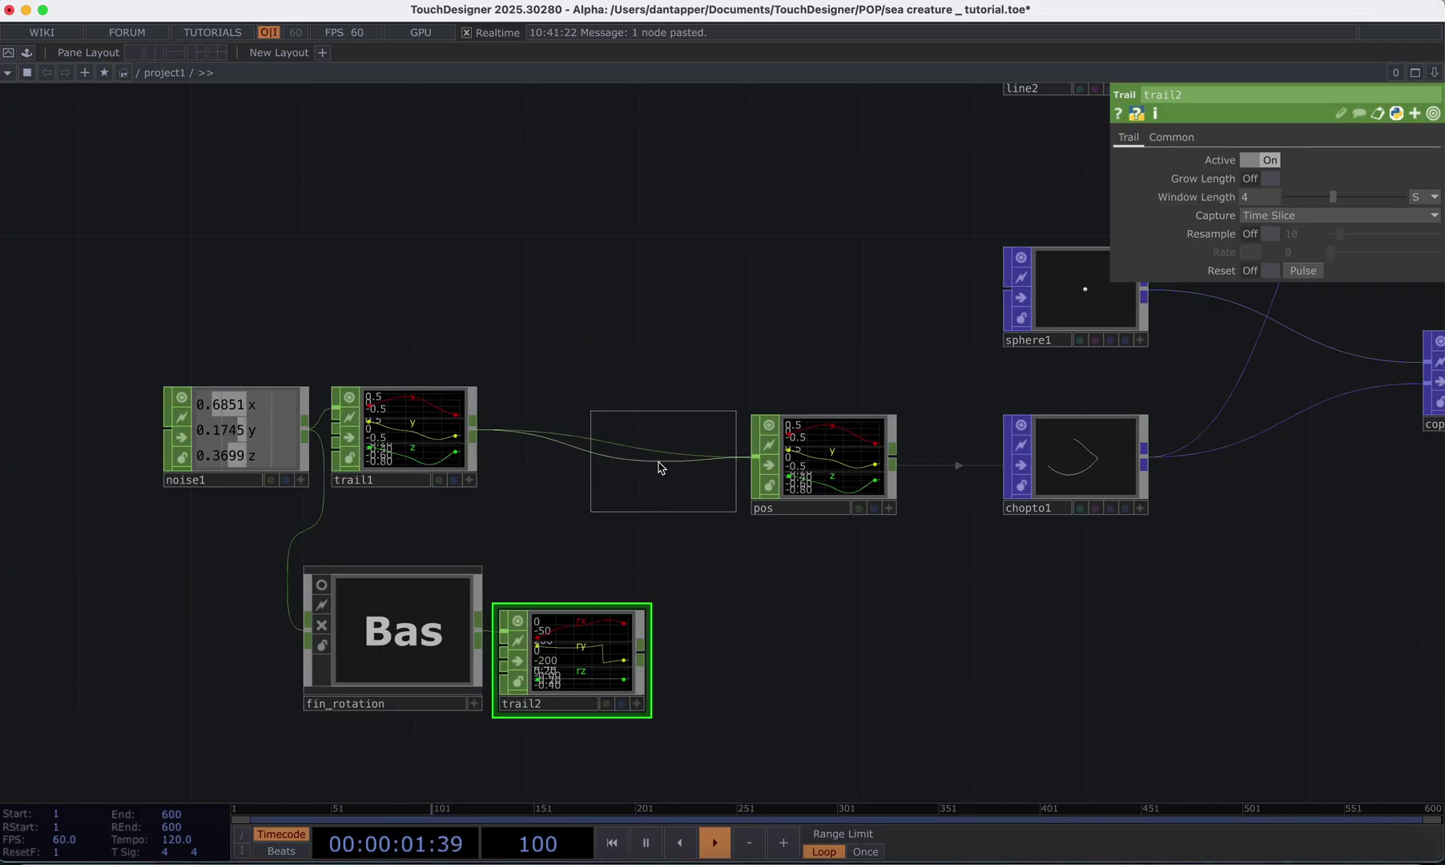
{"action": "left_click", "coordinate": [658, 471]}
{"action": "left_click", "coordinate": [558, 503]}
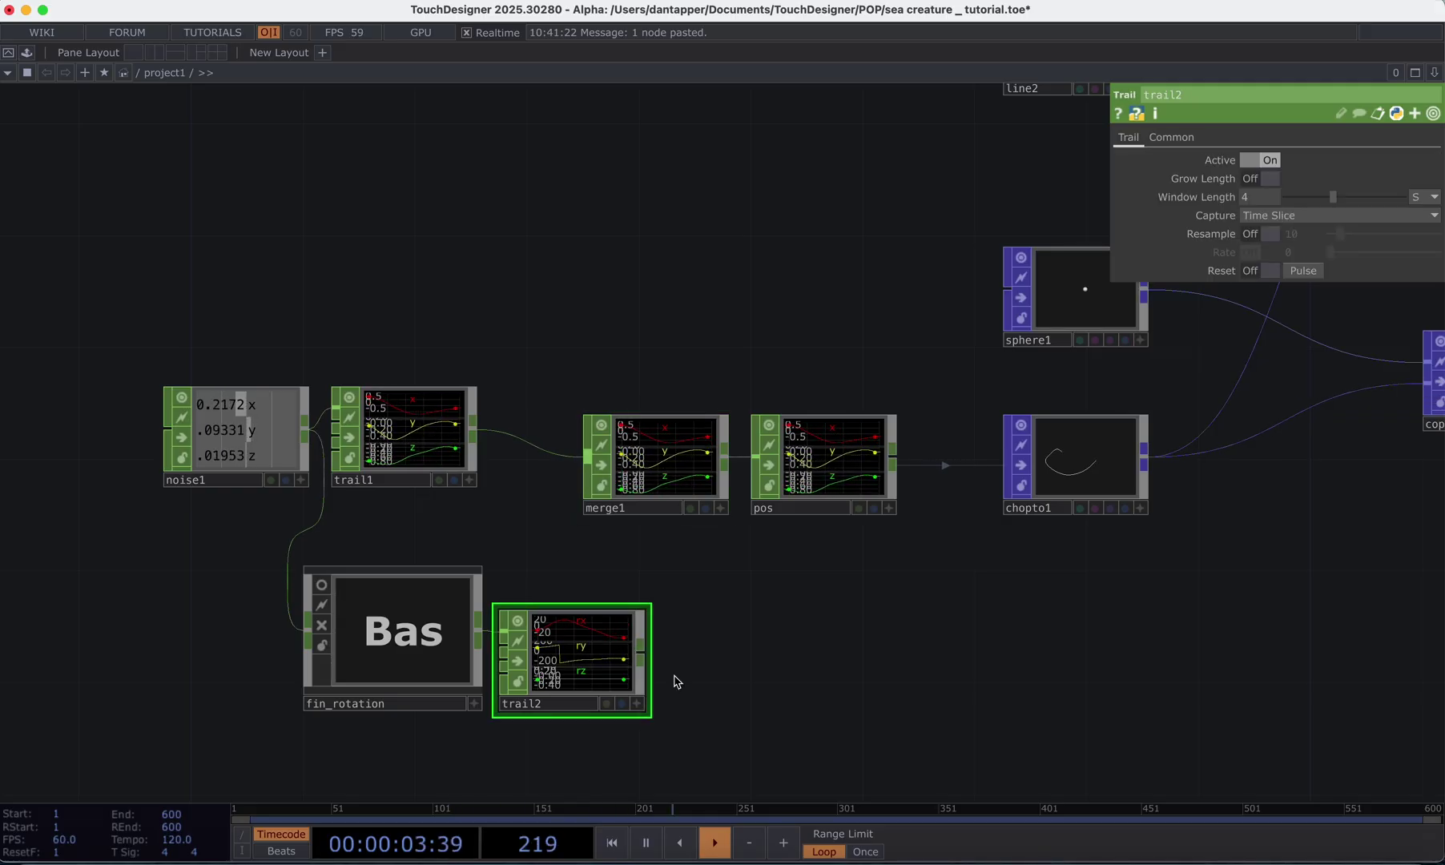
{"action": "left_click_drag", "start_coordinate": [640, 645], "coordinate": [606, 485]}
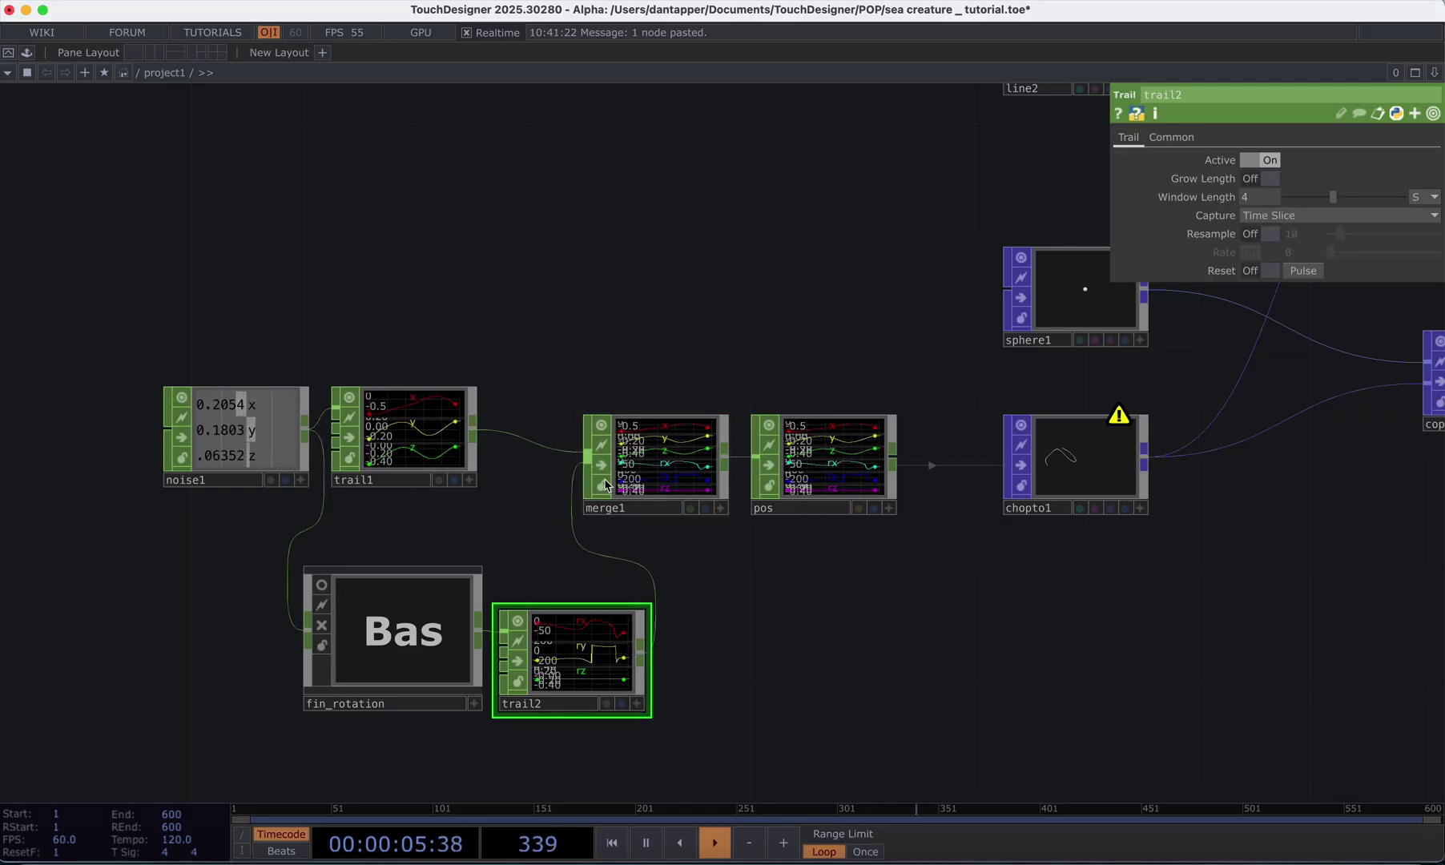
- Realign the position trail and the Noise CHOP with the merge row, and move the rotation trail slightly away from fin_rotation
{"action": "left_click_drag", "start_coordinate": [403, 408], "coordinate": [403, 436]}
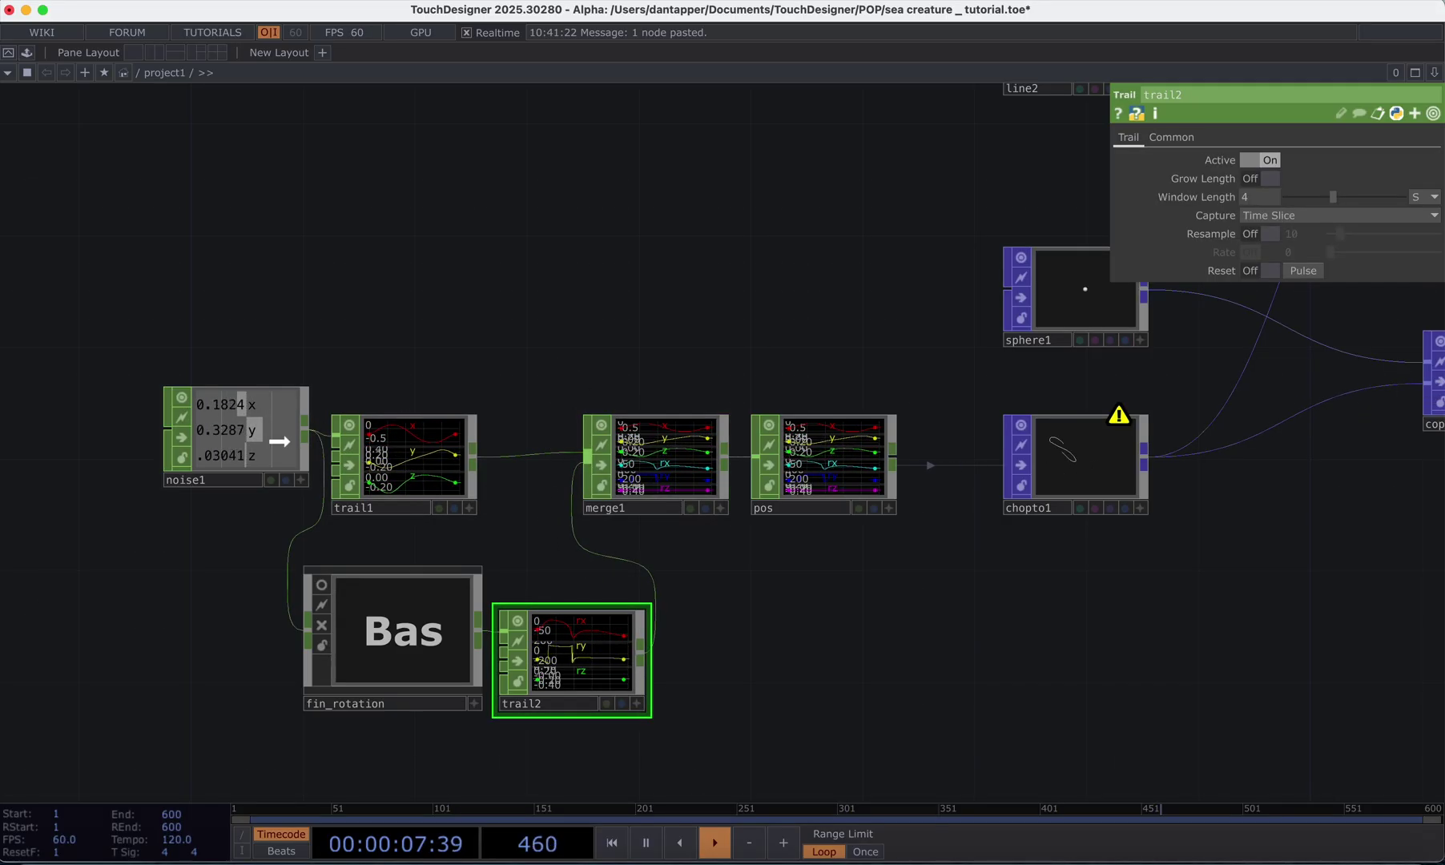
{"action": "left_click_drag", "start_coordinate": [277, 431], "coordinate": [277, 460]}
{"action": "left_click_drag", "start_coordinate": [567, 666], "coordinate": [594, 666]}
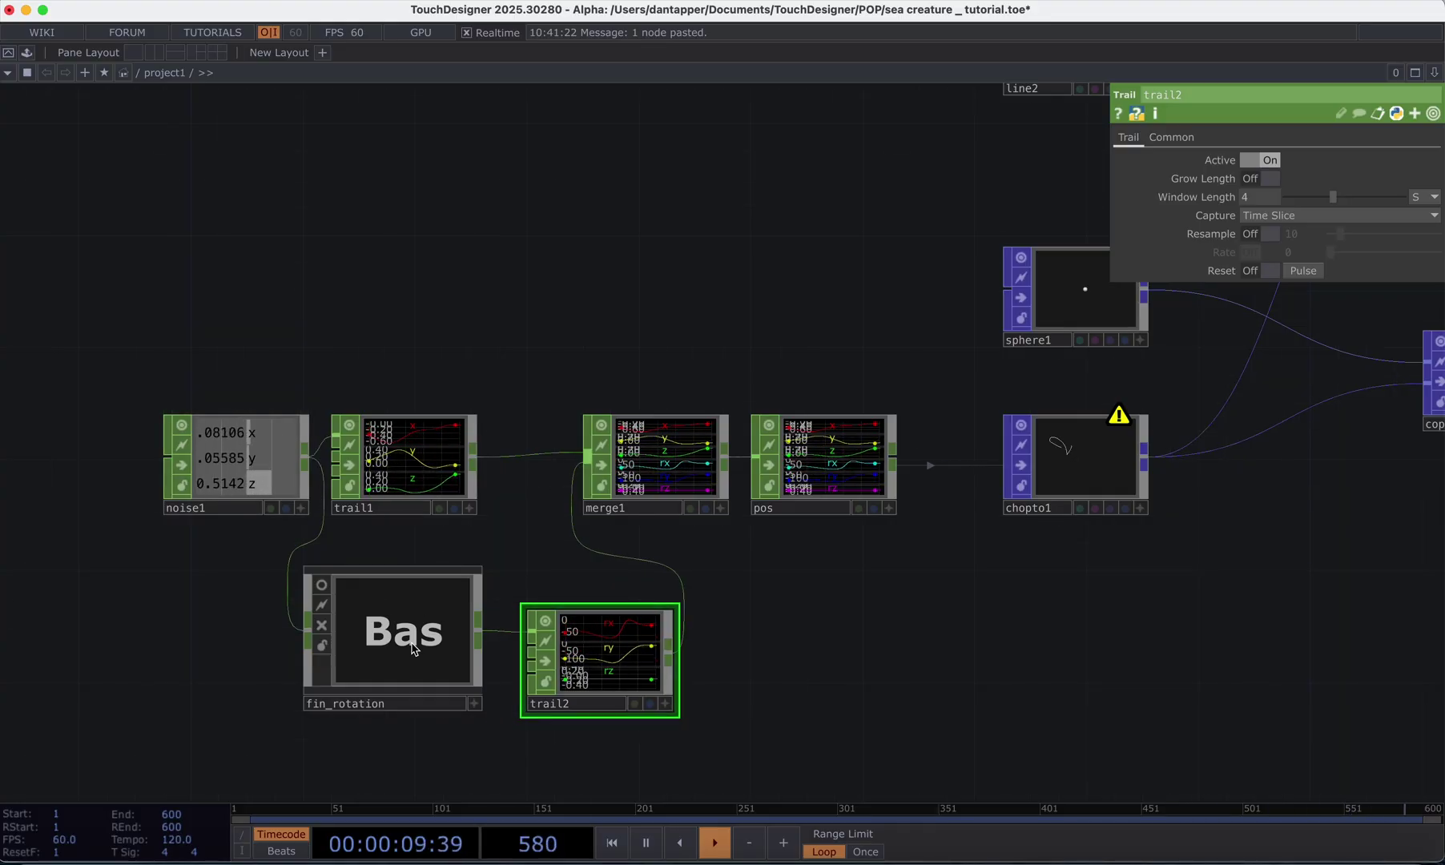
- Look inside the fin_rotation component and examine the script1_callbacks code that computes the rotation channels, then return to the project network
{"action": "double_click", "coordinate": [410, 644]}
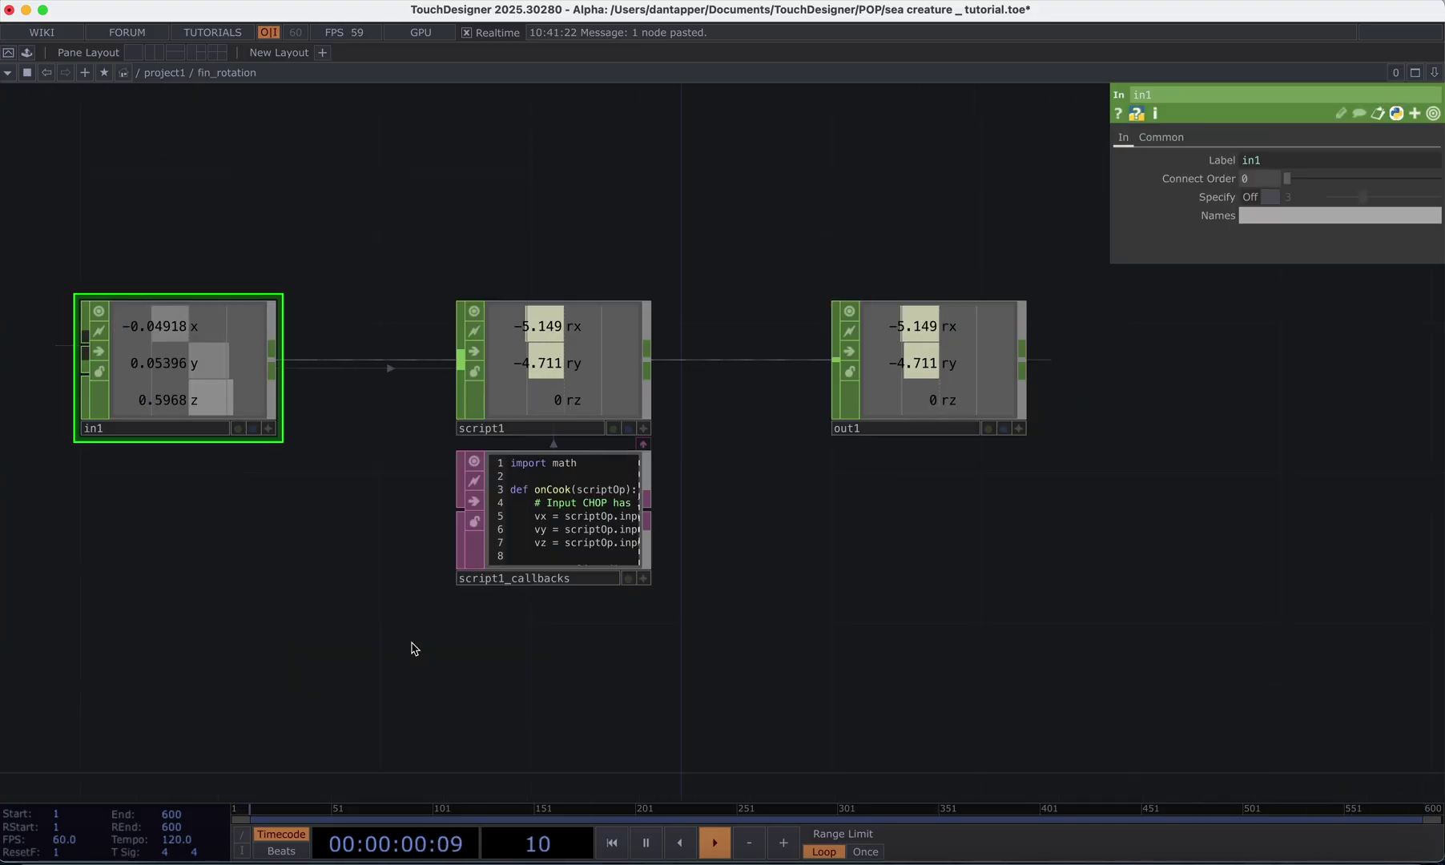
{"action": "right_click", "coordinate": [547, 520]}
{"action": "left_click", "coordinate": [626, 572]}
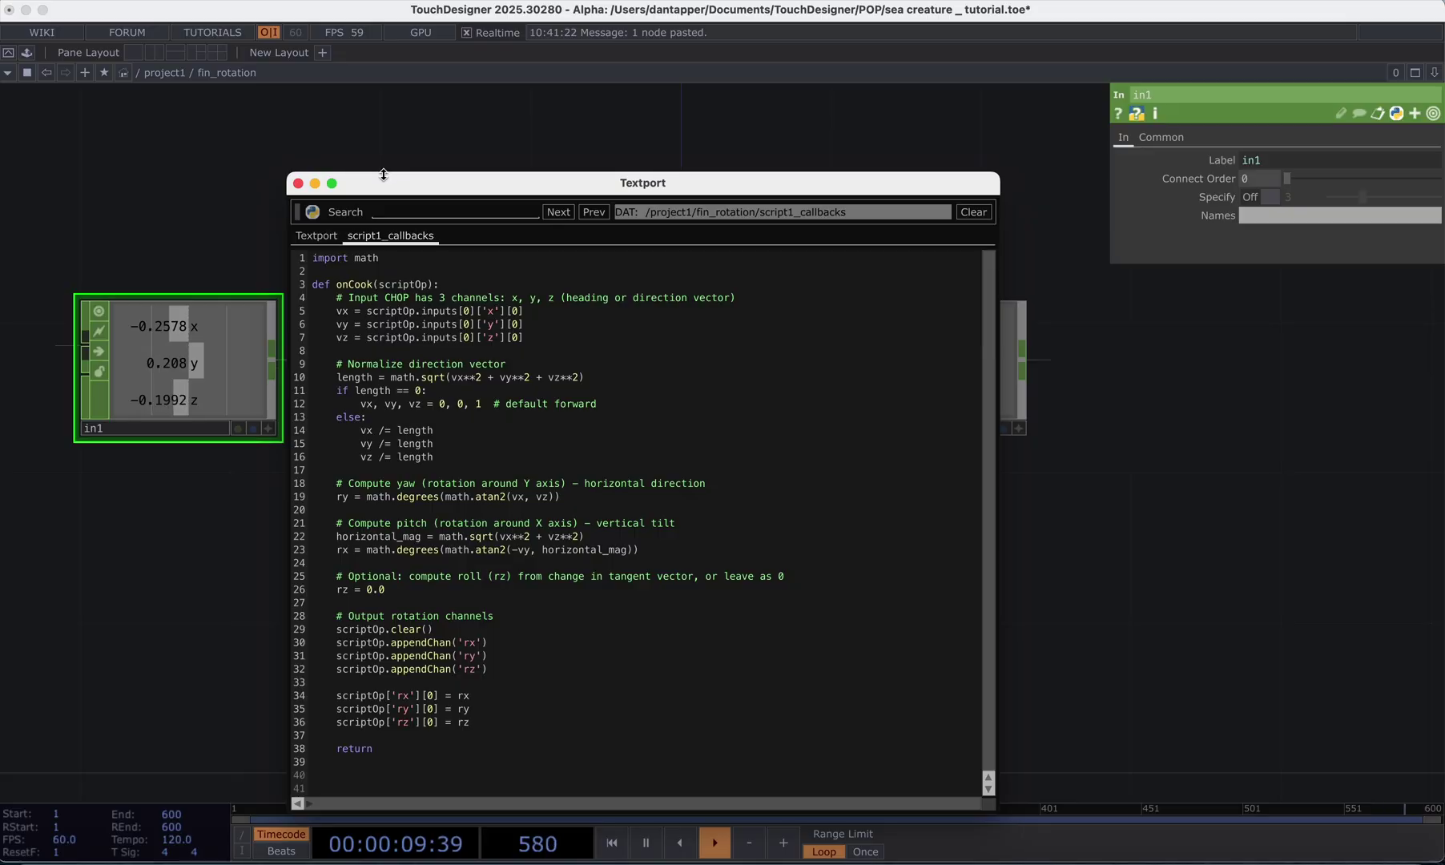
{"action": "left_click_drag", "start_coordinate": [383, 175], "coordinate": [759, 106]}
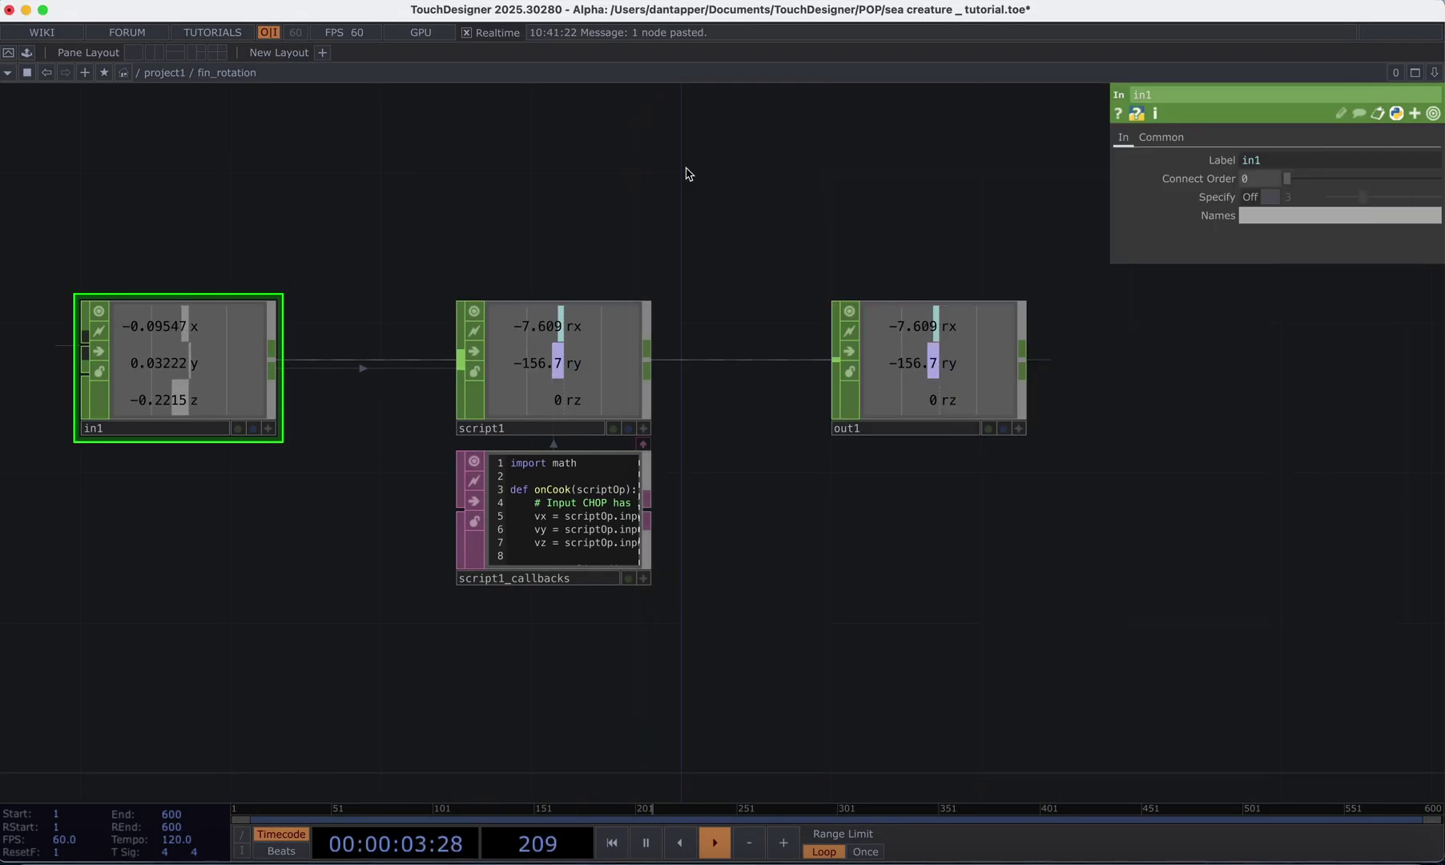
{"action": "scroll", "coordinate": [688, 164], "scroll_direction": "down", "scroll_amount": 5}
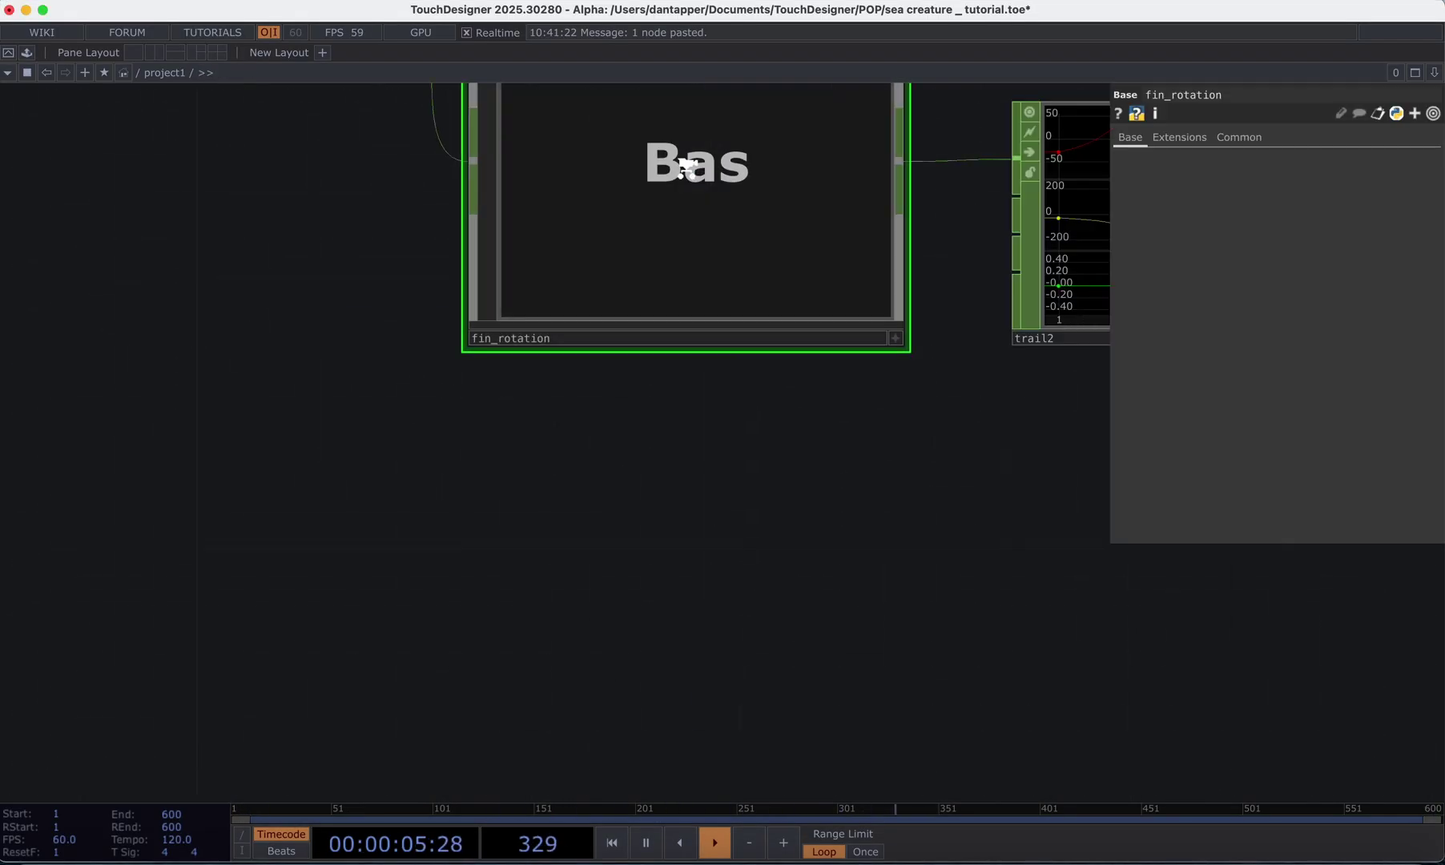
{"action": "scroll", "coordinate": [571, 606], "scroll_direction": "down", "scroll_amount": 8}
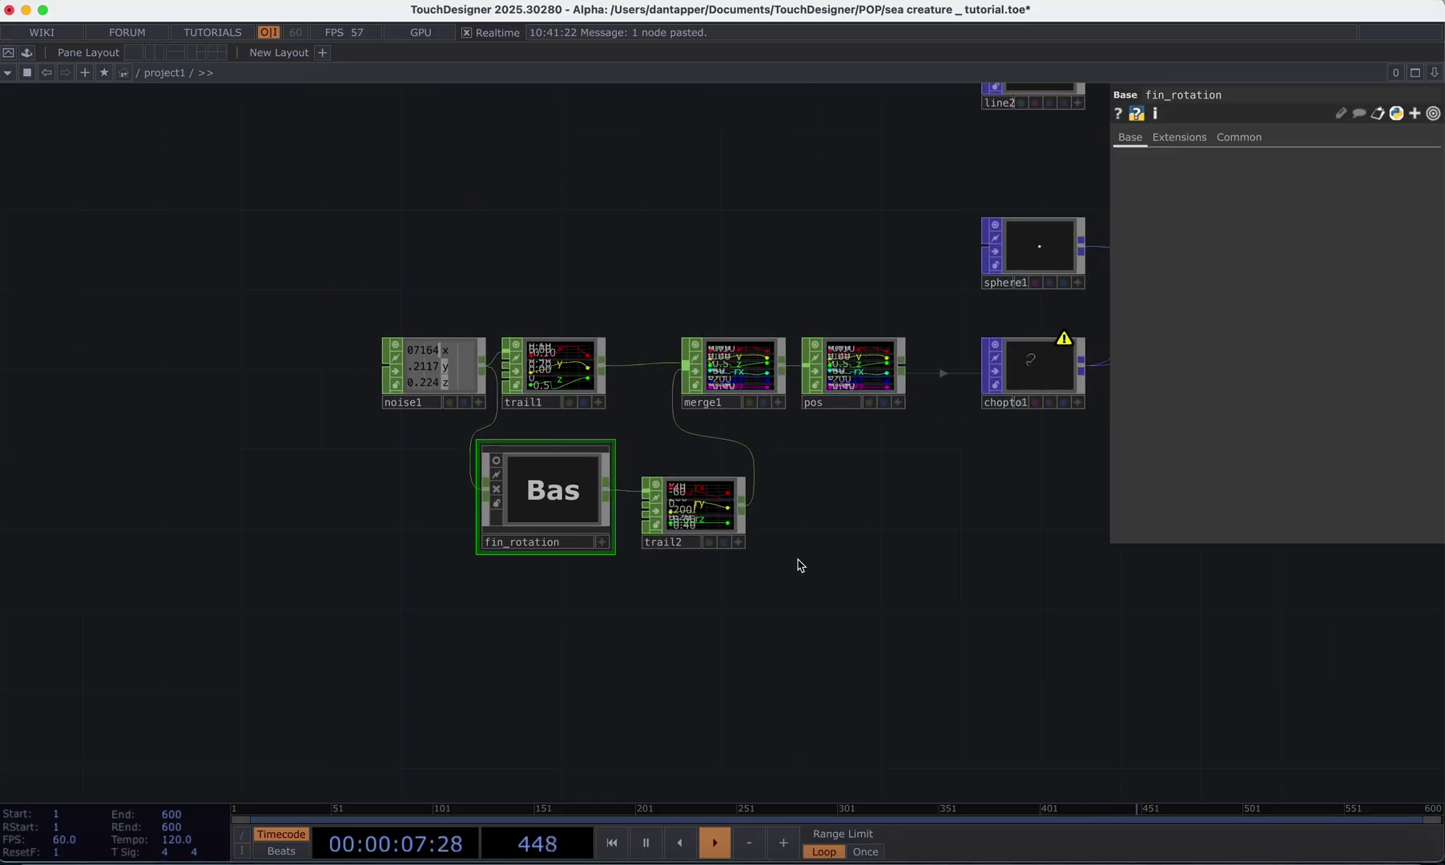
- Set the new attribute's channel scope on the chopto1 POP to rx ry rz
{"action": "scroll", "coordinate": [545, 368], "scroll_direction": "up", "scroll_amount": 6}
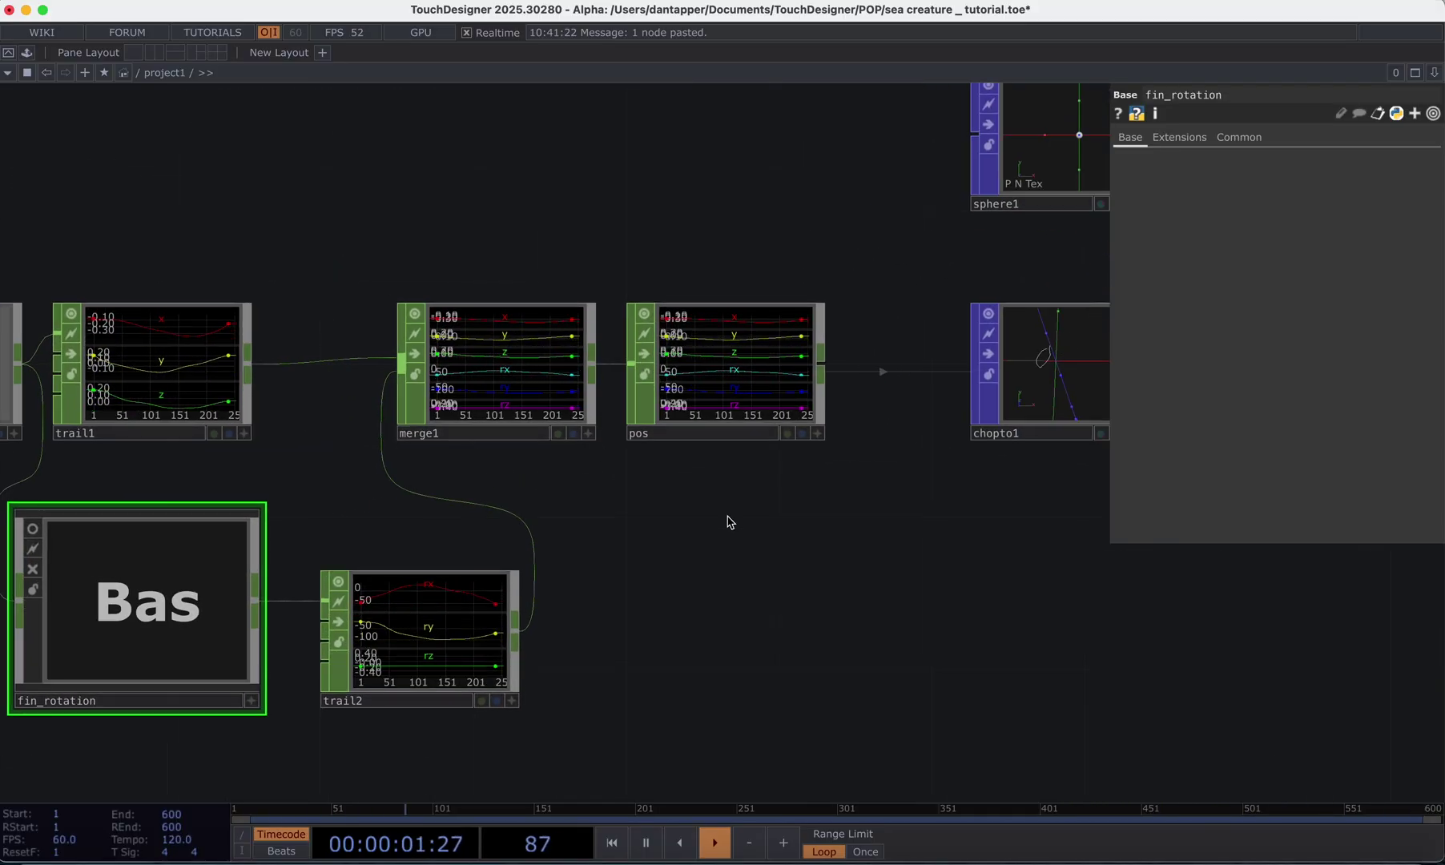
{"action": "left_click_drag", "start_coordinate": [726, 517], "coordinate": [342, 613]}
{"action": "scroll", "coordinate": [342, 613], "scroll_direction": "down", "scroll_amount": 6}
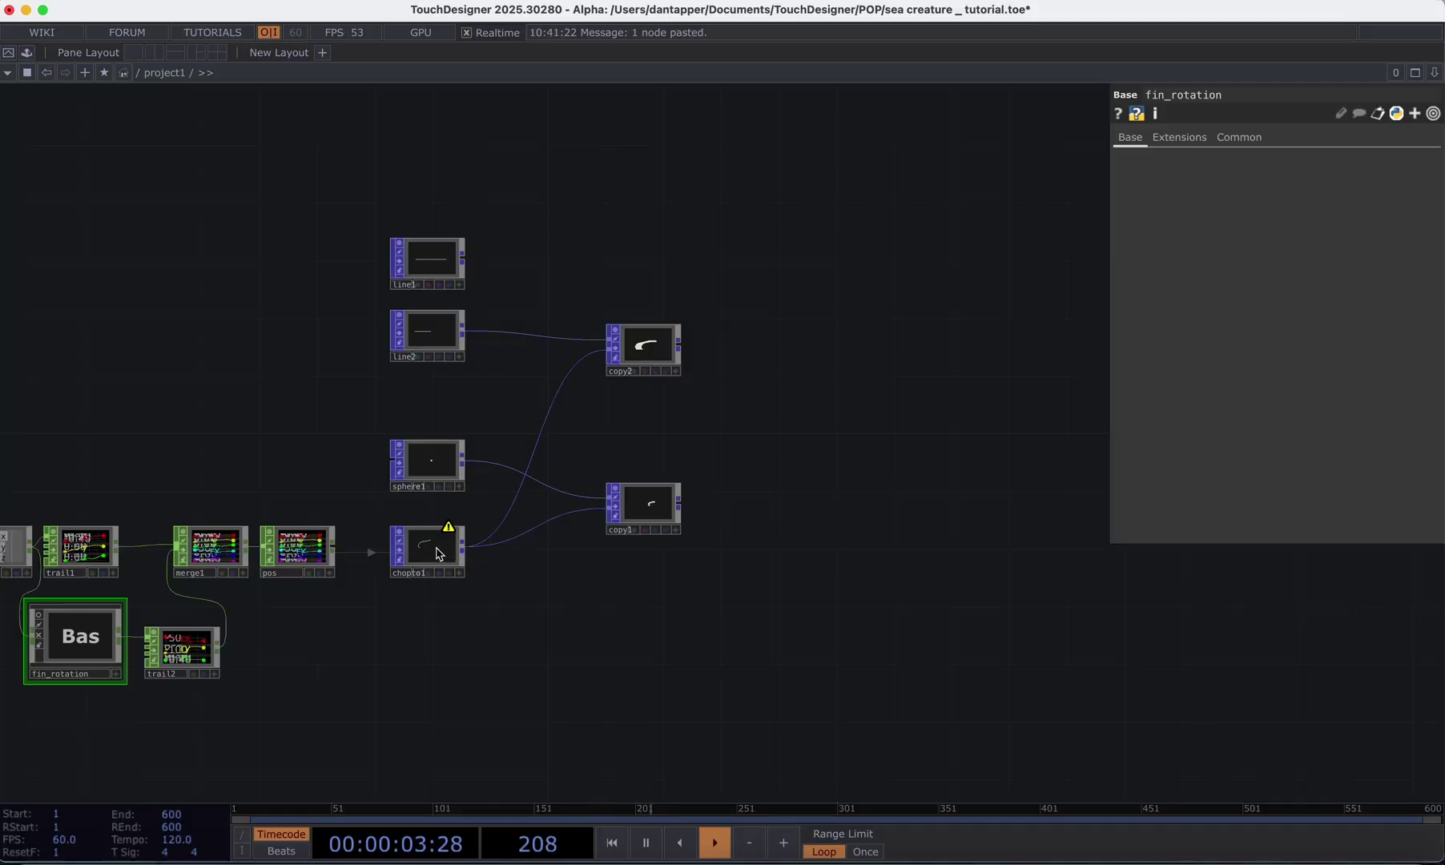
{"action": "left_click", "coordinate": [439, 553]}
{"action": "left_click", "coordinate": [1431, 346]}
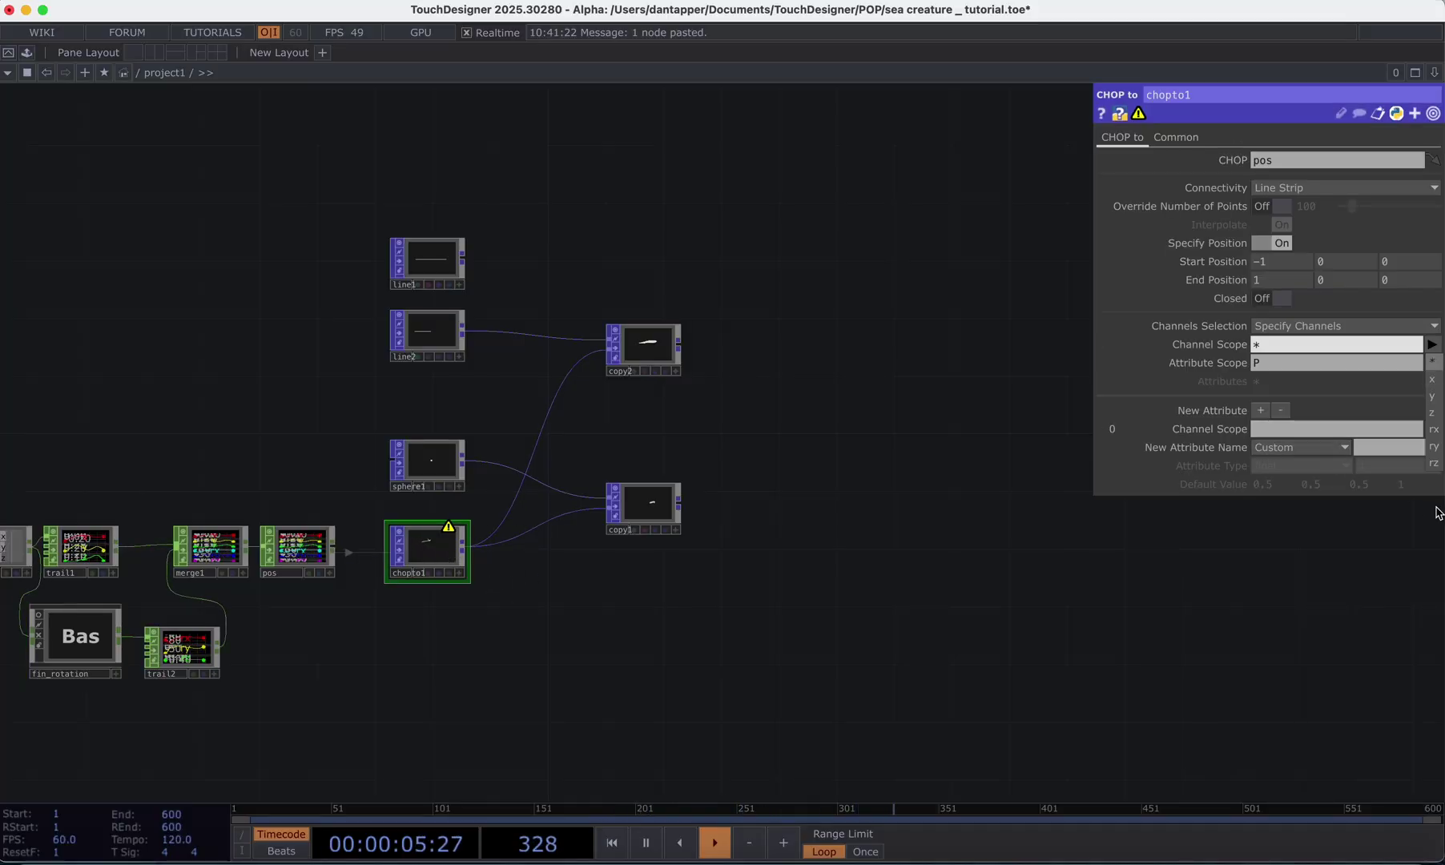
{"action": "left_click", "coordinate": [766, 469]}
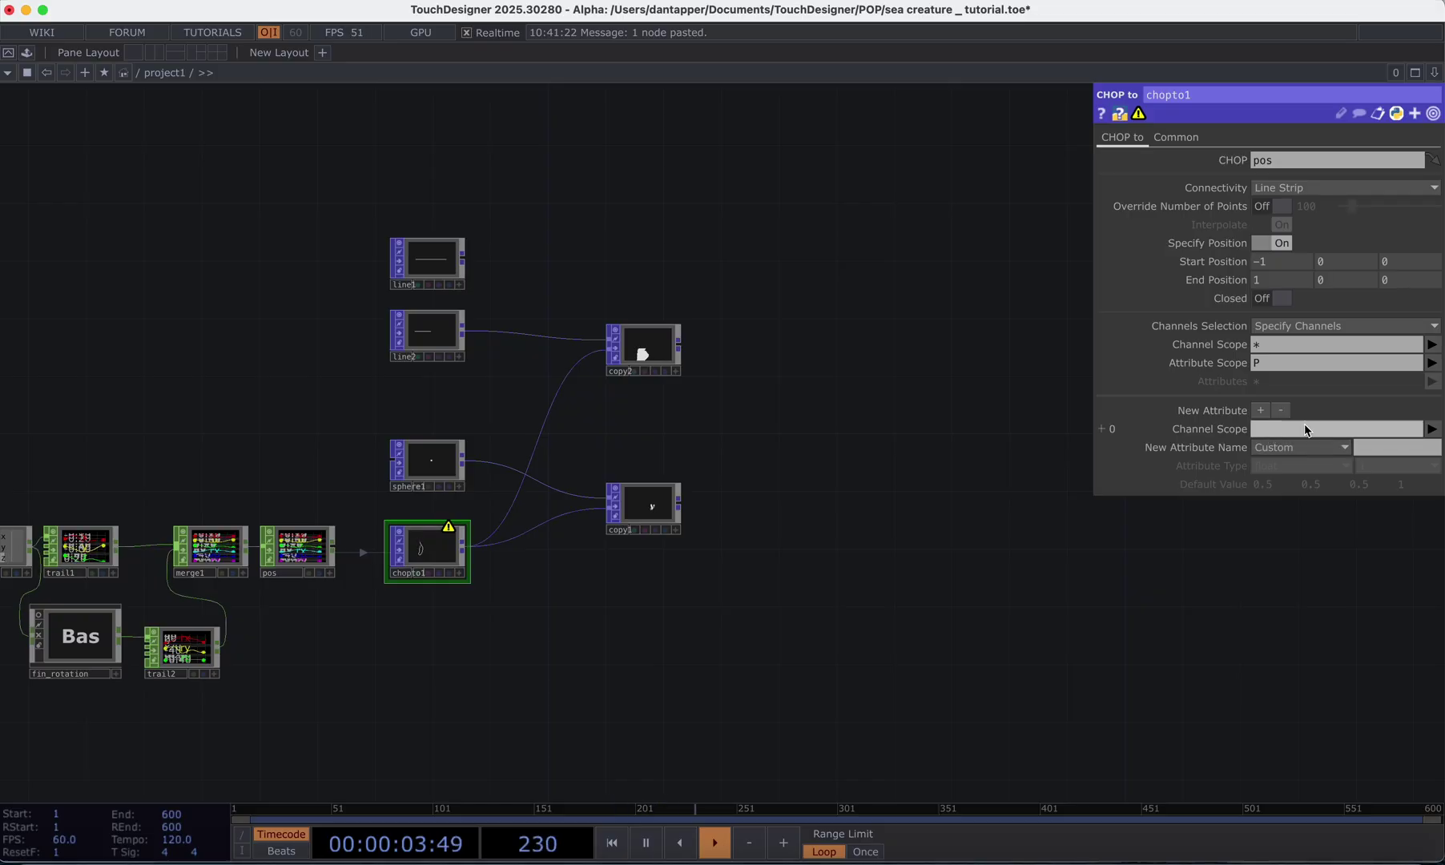
{"action": "left_click", "coordinate": [1431, 428]}
{"action": "left_click", "coordinate": [1433, 517]}
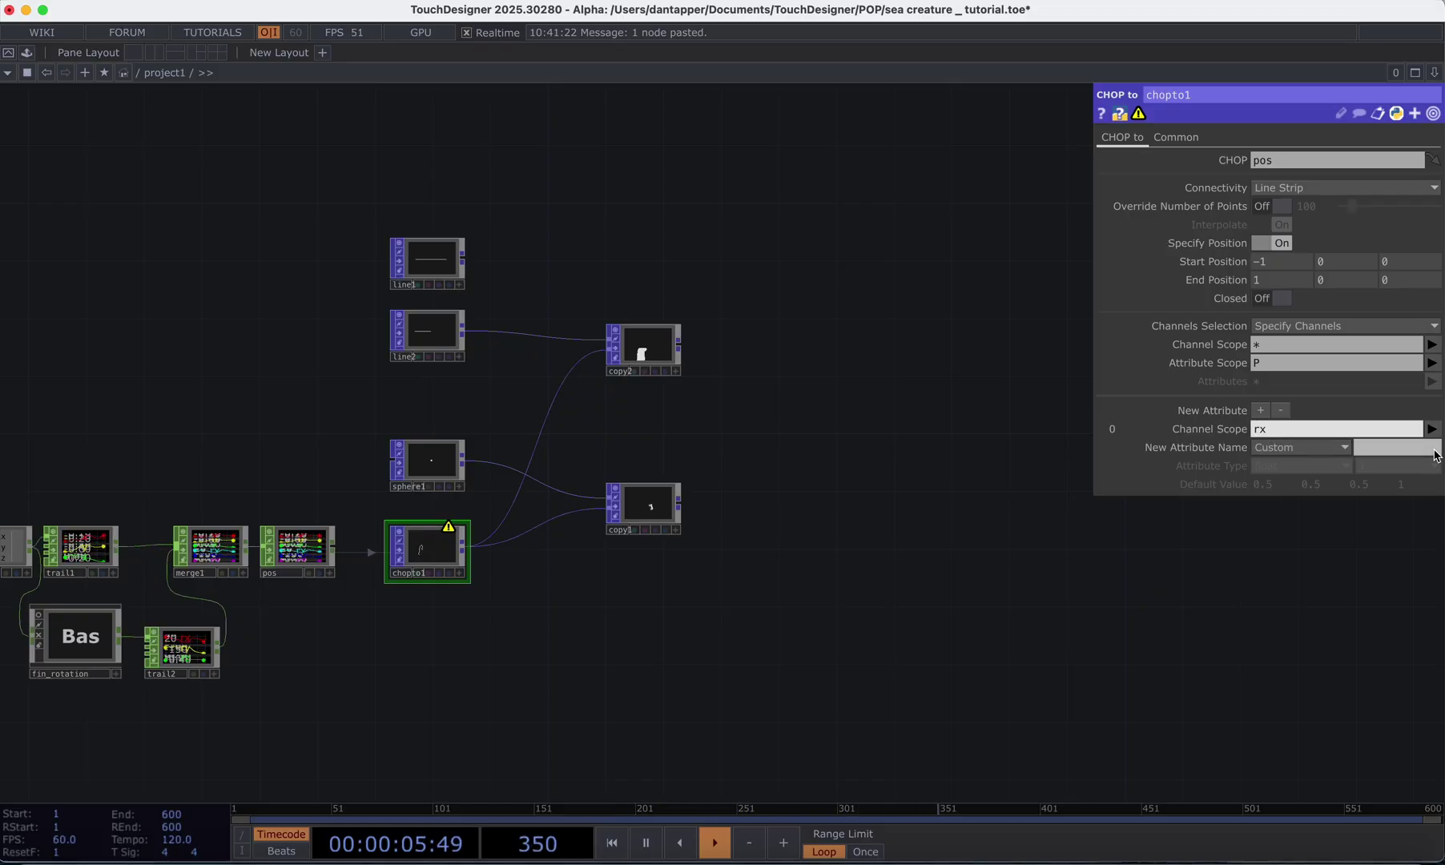
{"action": "left_click", "coordinate": [1433, 429]}
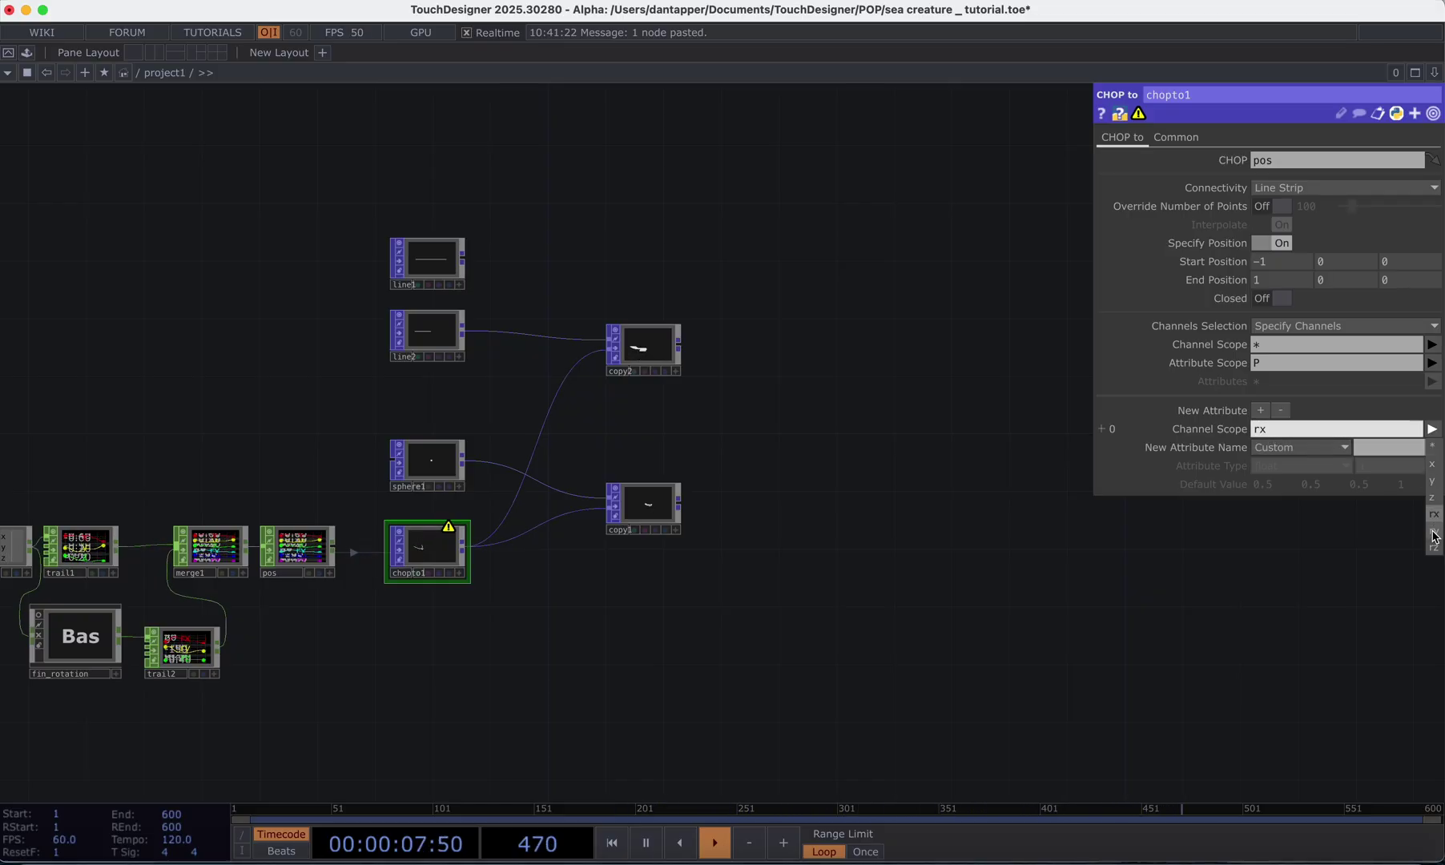
{"action": "left_click", "coordinate": [1434, 532]}
{"action": "left_click", "coordinate": [1433, 429]}
{"action": "left_click", "coordinate": [1434, 550]}
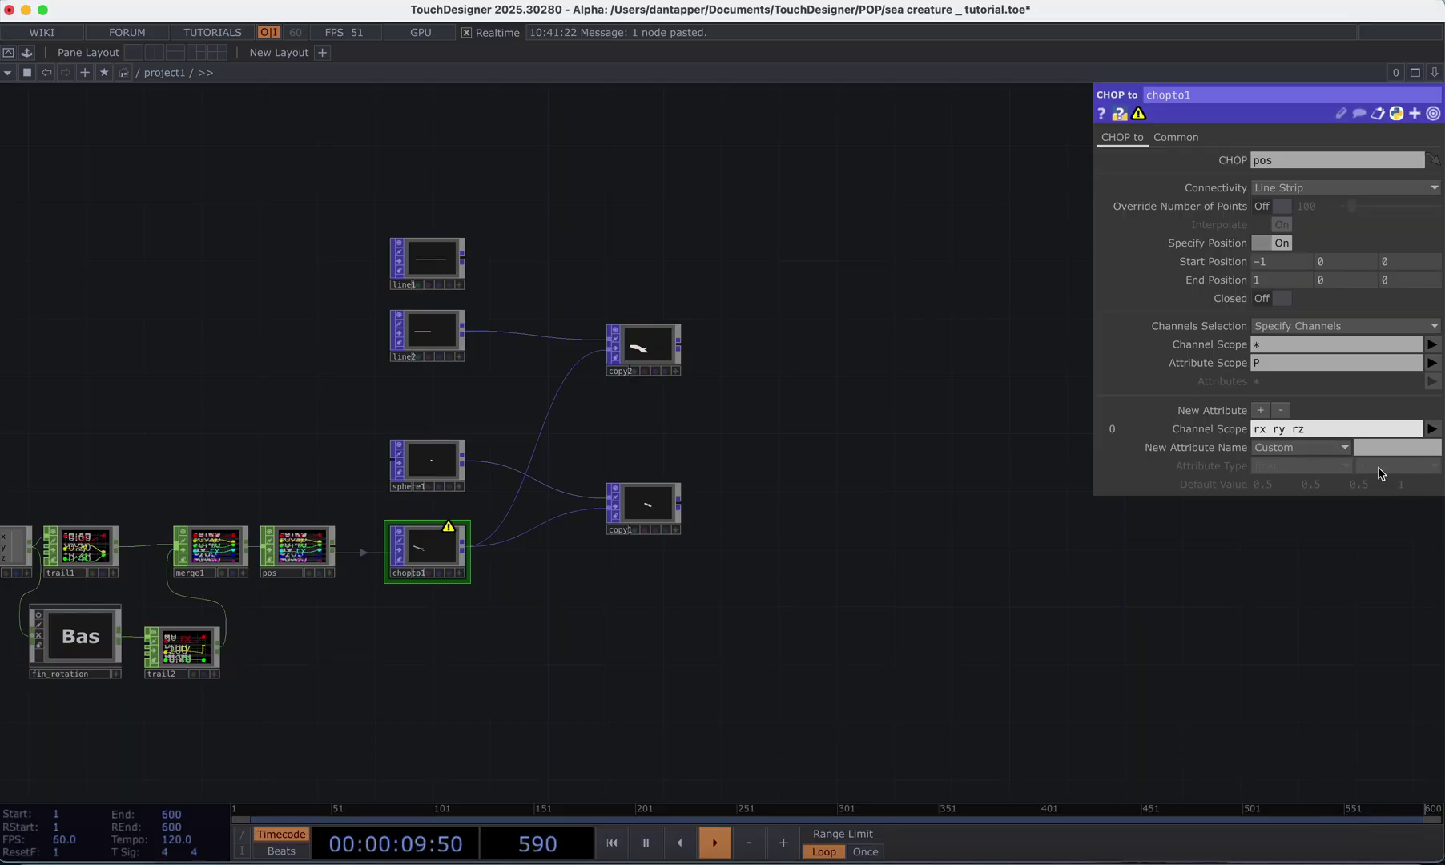
- Name the new custom attribute rot and make it a float with 3 components
{"action": "left_click", "coordinate": [1378, 448]}
{"action": "key", "text": "Return"}
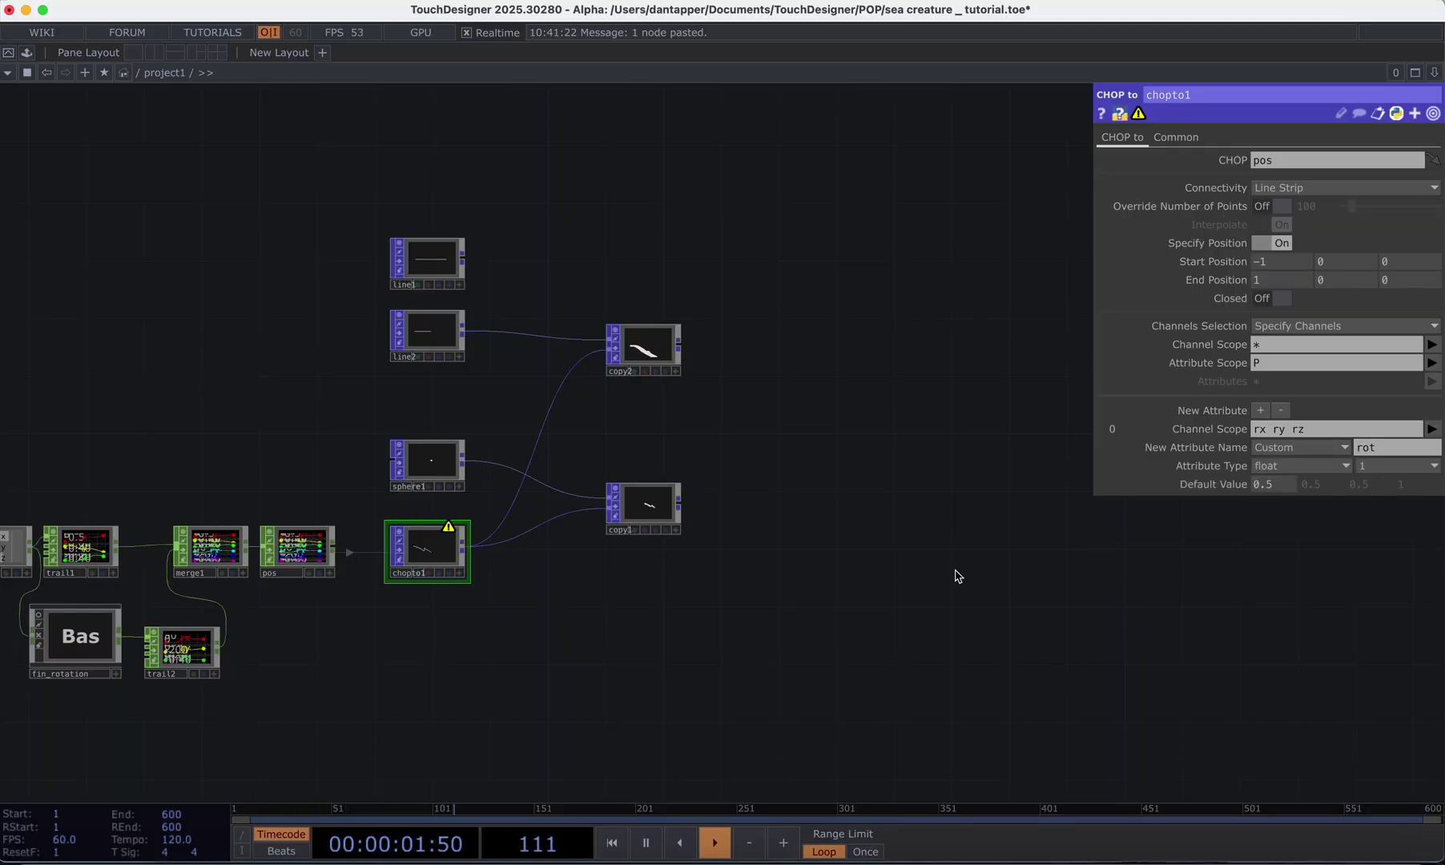
{"action": "left_click", "coordinate": [1395, 466]}
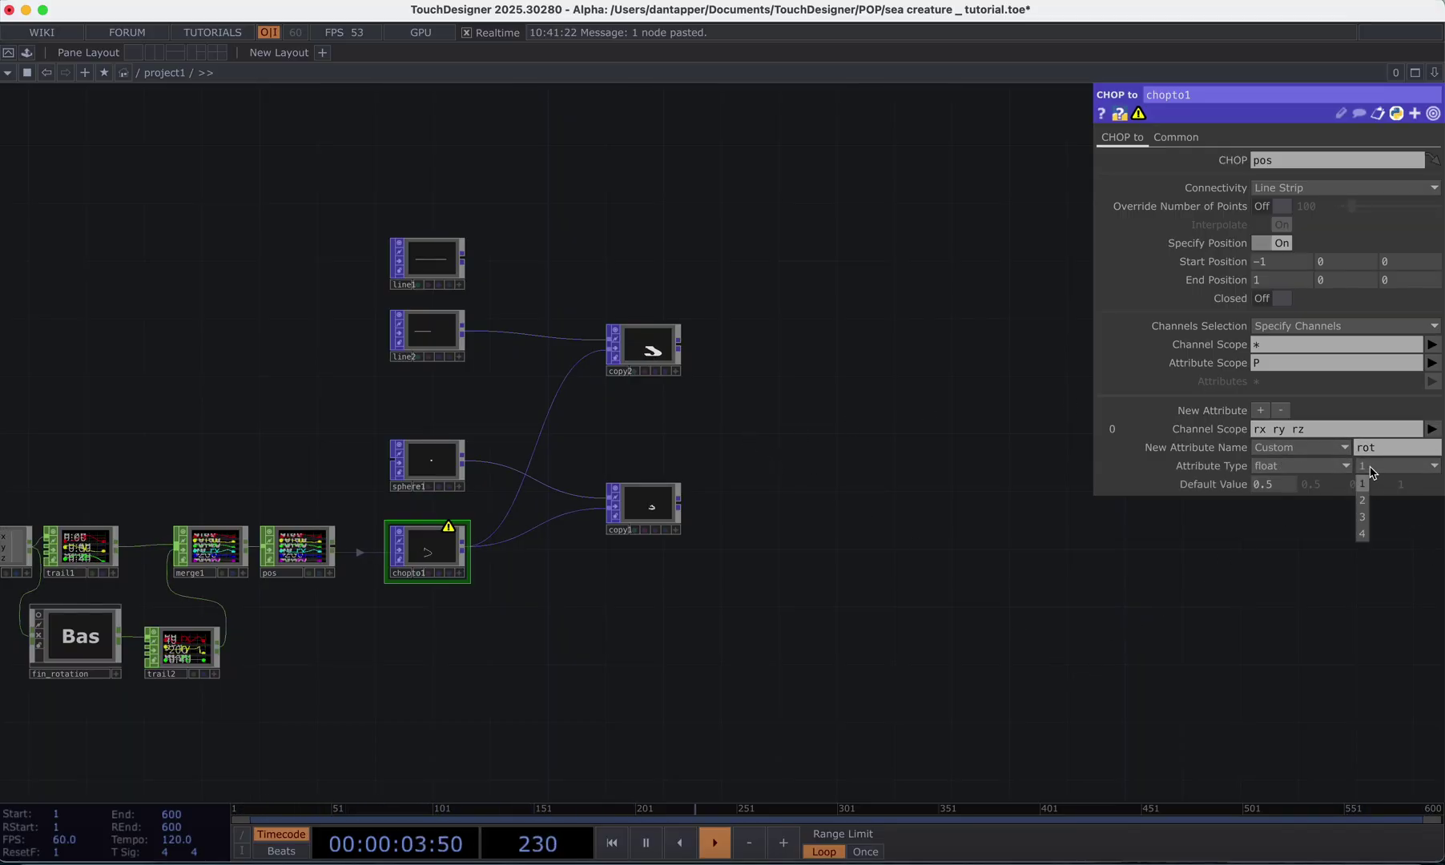
{"action": "left_click", "coordinate": [1366, 515]}
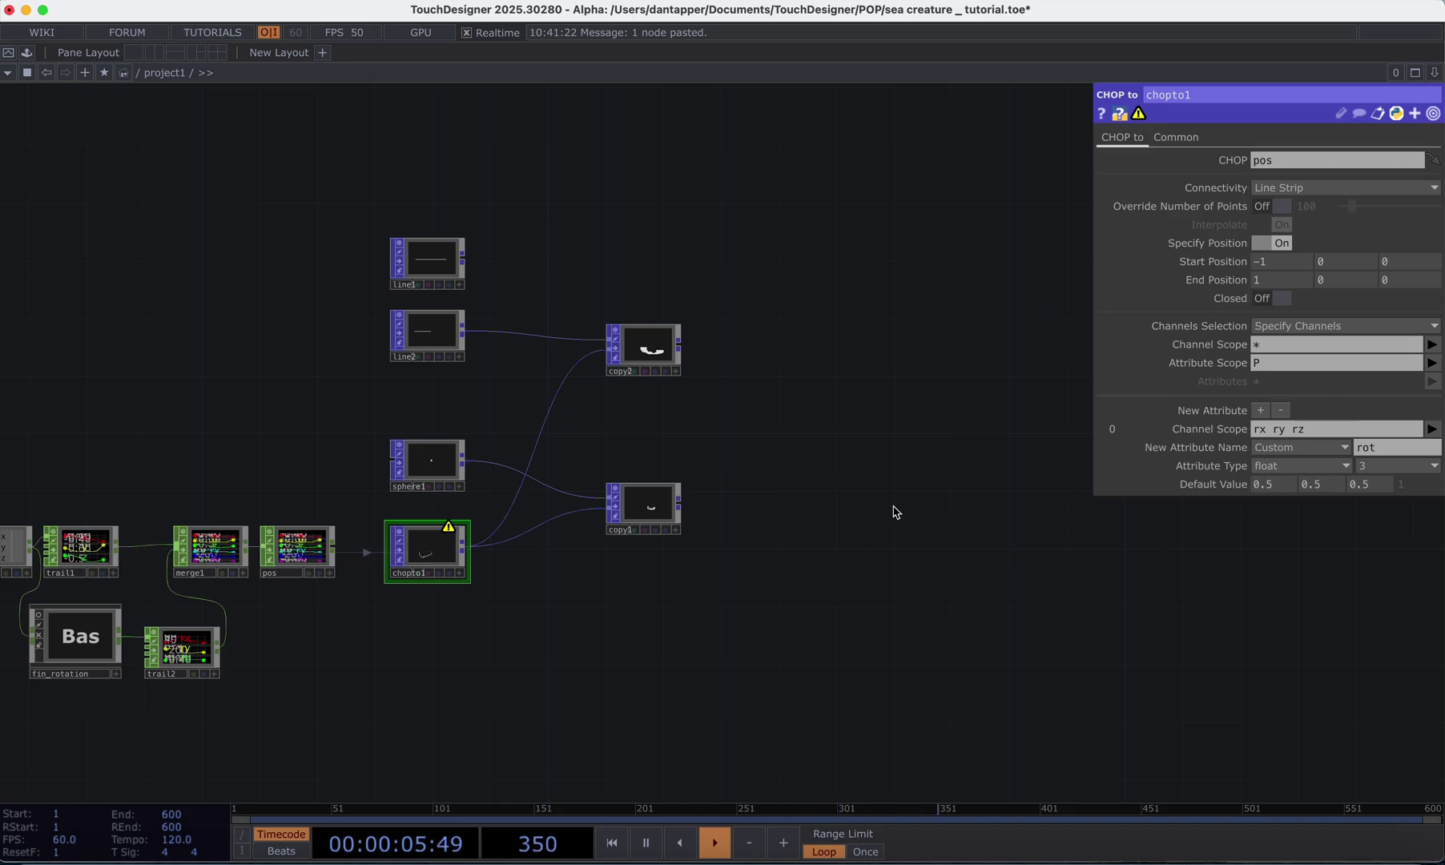
- Enable template rotation with the rot attribute on the copy2 POP and inspect the fin lines from another angle
{"action": "left_click", "coordinate": [646, 357]}
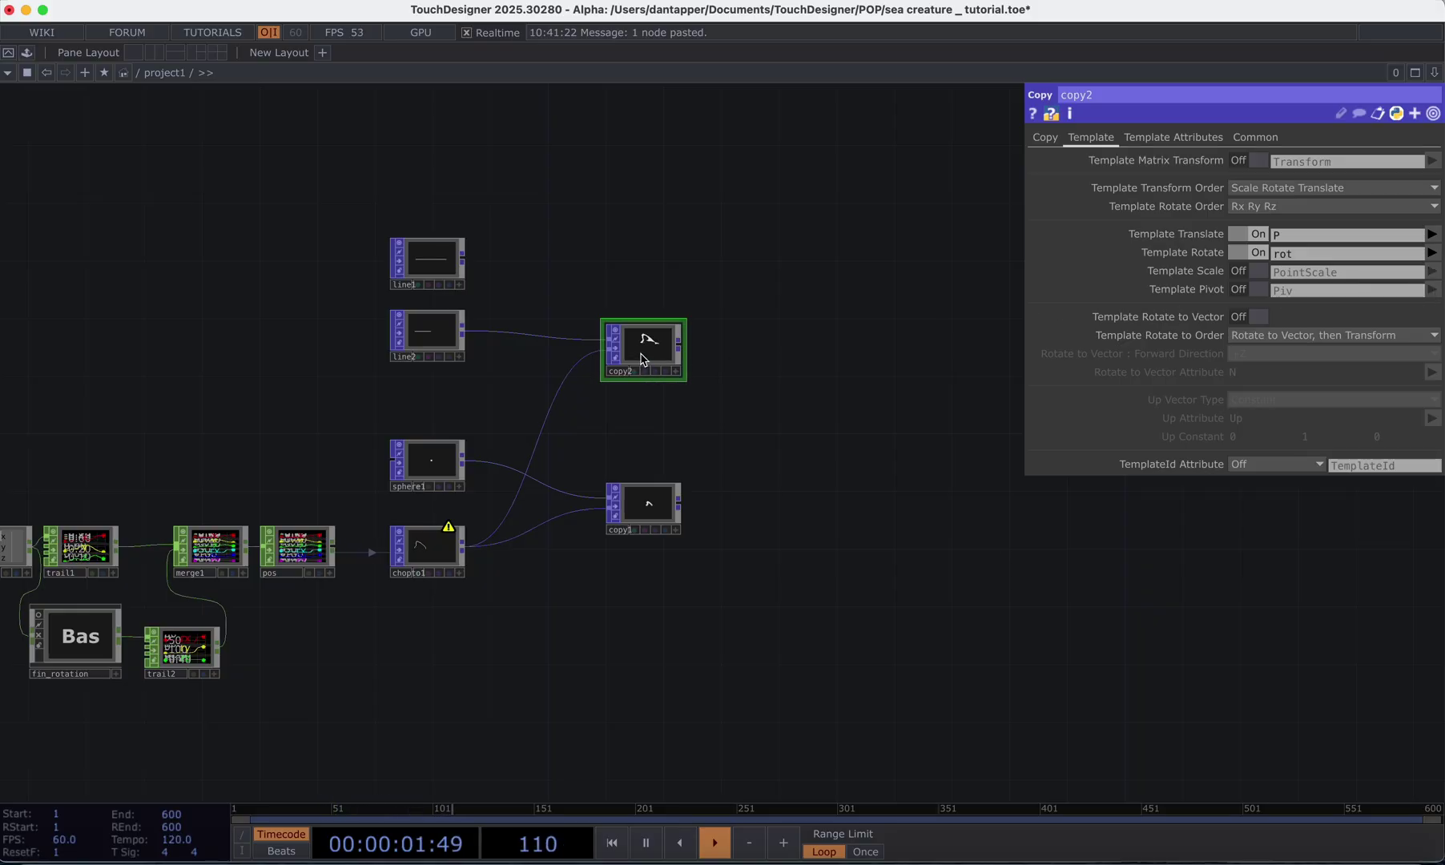
{"action": "scroll", "coordinate": [662, 354], "scroll_direction": "up", "scroll_amount": 10}
{"action": "scroll", "coordinate": [681, 226], "scroll_direction": "up", "scroll_amount": 4}
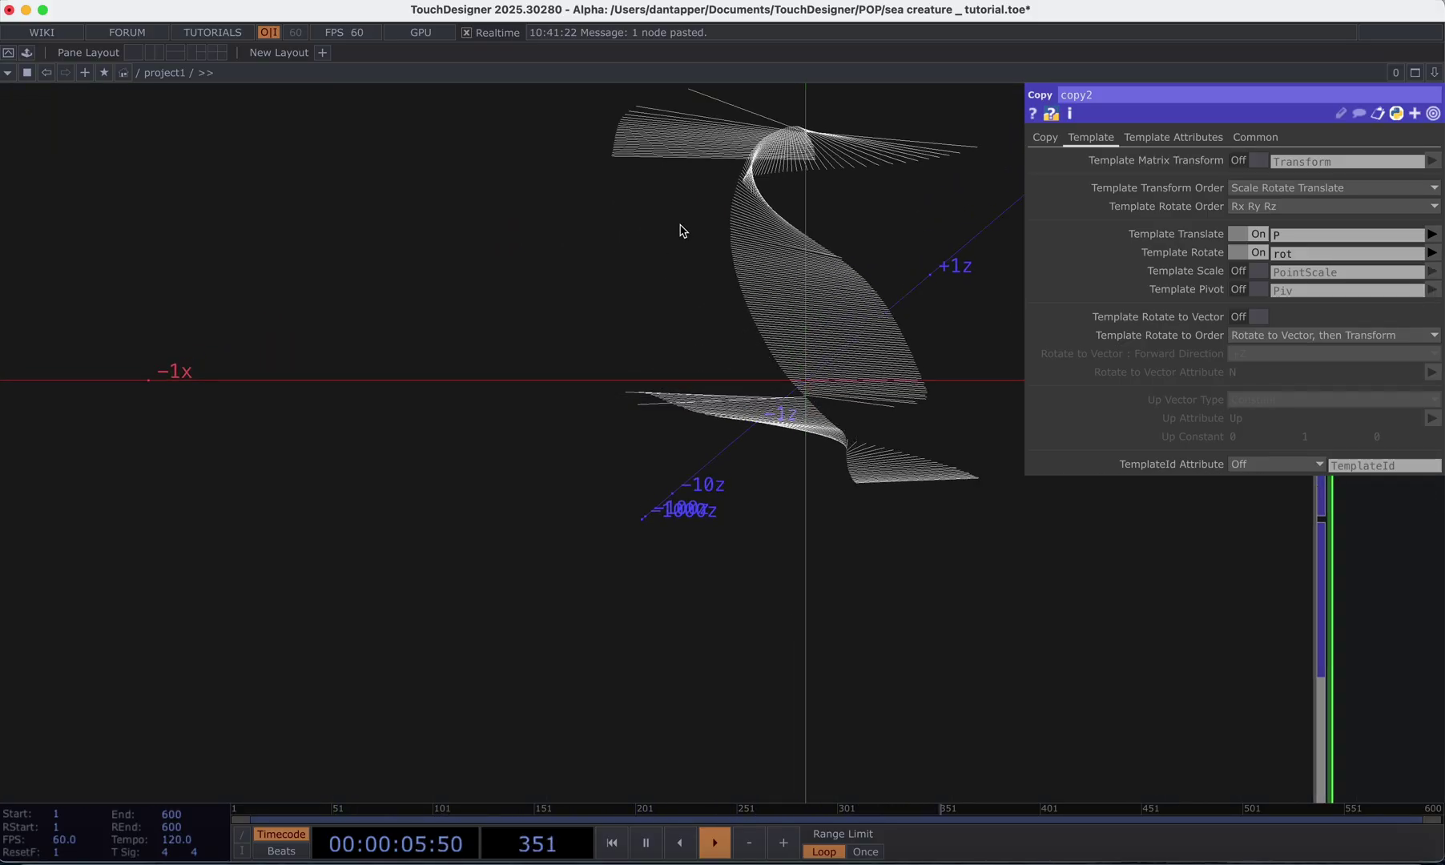
{"action": "scroll", "coordinate": [745, 377], "scroll_direction": "down", "scroll_amount": 5}
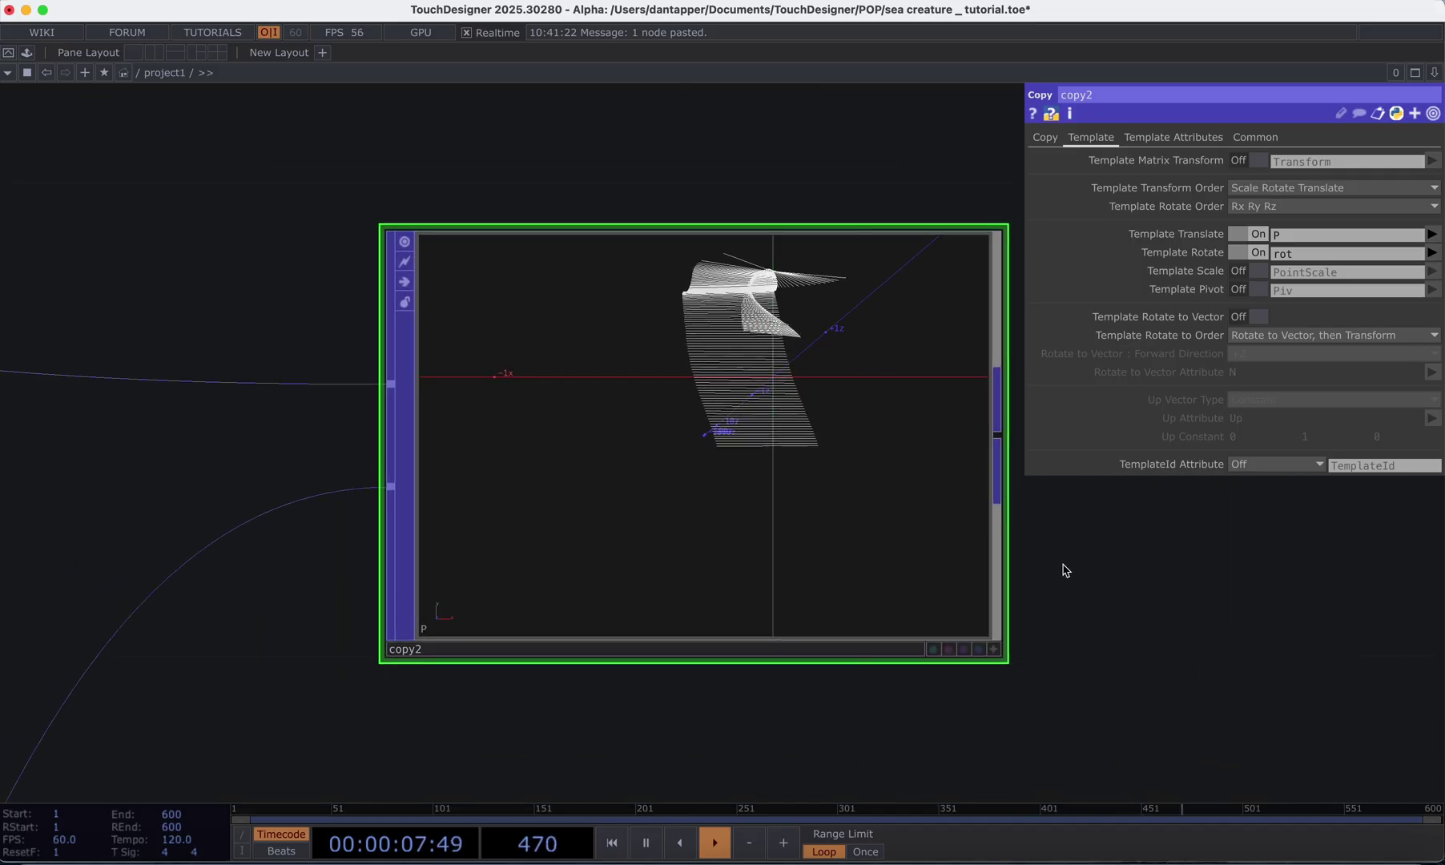
{"action": "mouse_move", "coordinate": [875, 525]}
{"action": "left_mouse_down"}
{"action": "mouse_move", "coordinate": [700, 511]}
{"action": "mouse_move", "coordinate": [916, 581]}
{"action": "mouse_move", "coordinate": [764, 542]}
{"action": "mouse_move", "coordinate": [864, 552]}
{"action": "left_mouse_up"}
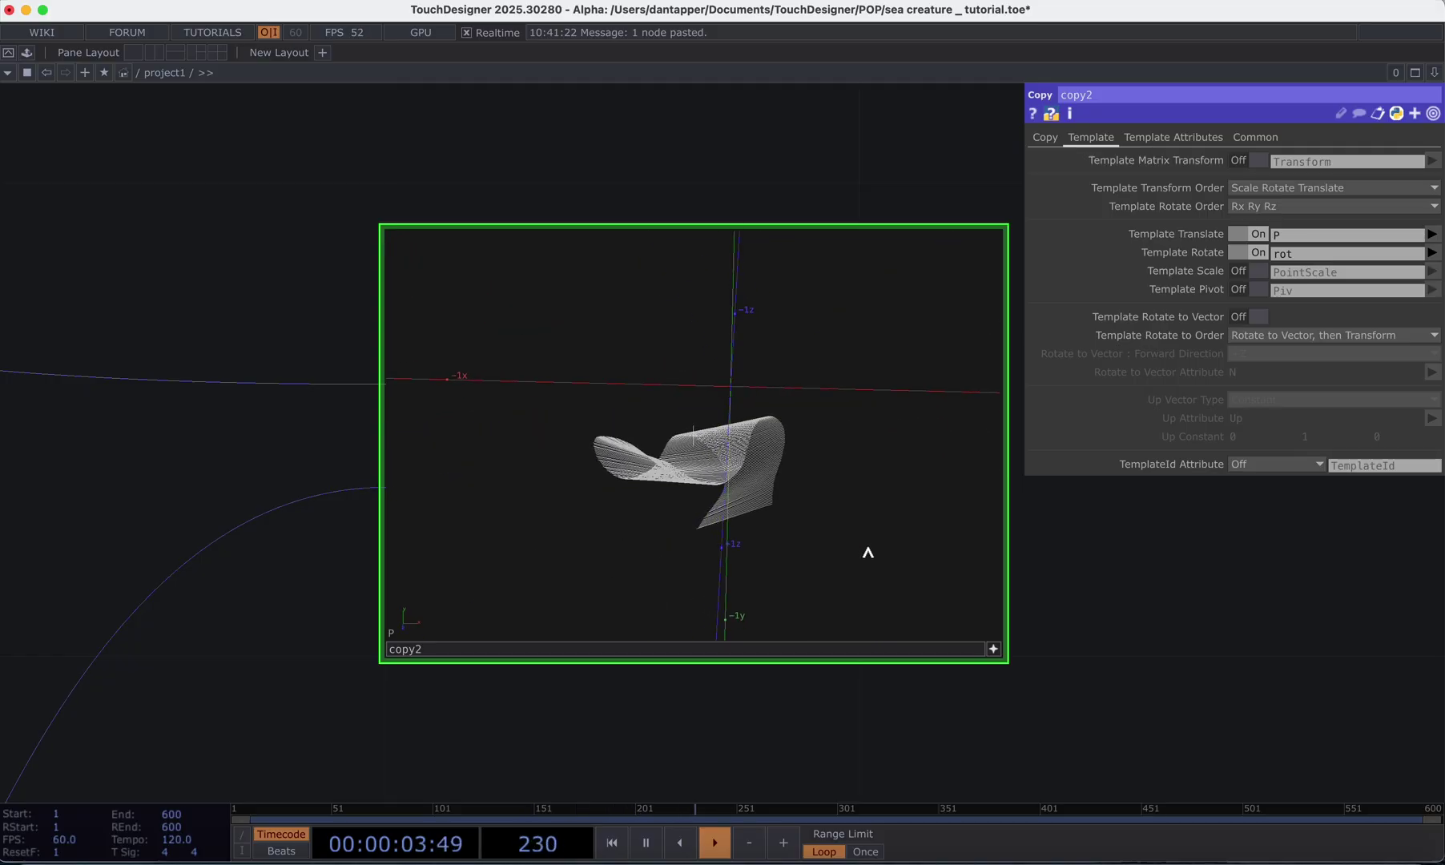
{"action": "left_click", "coordinate": [993, 655]}
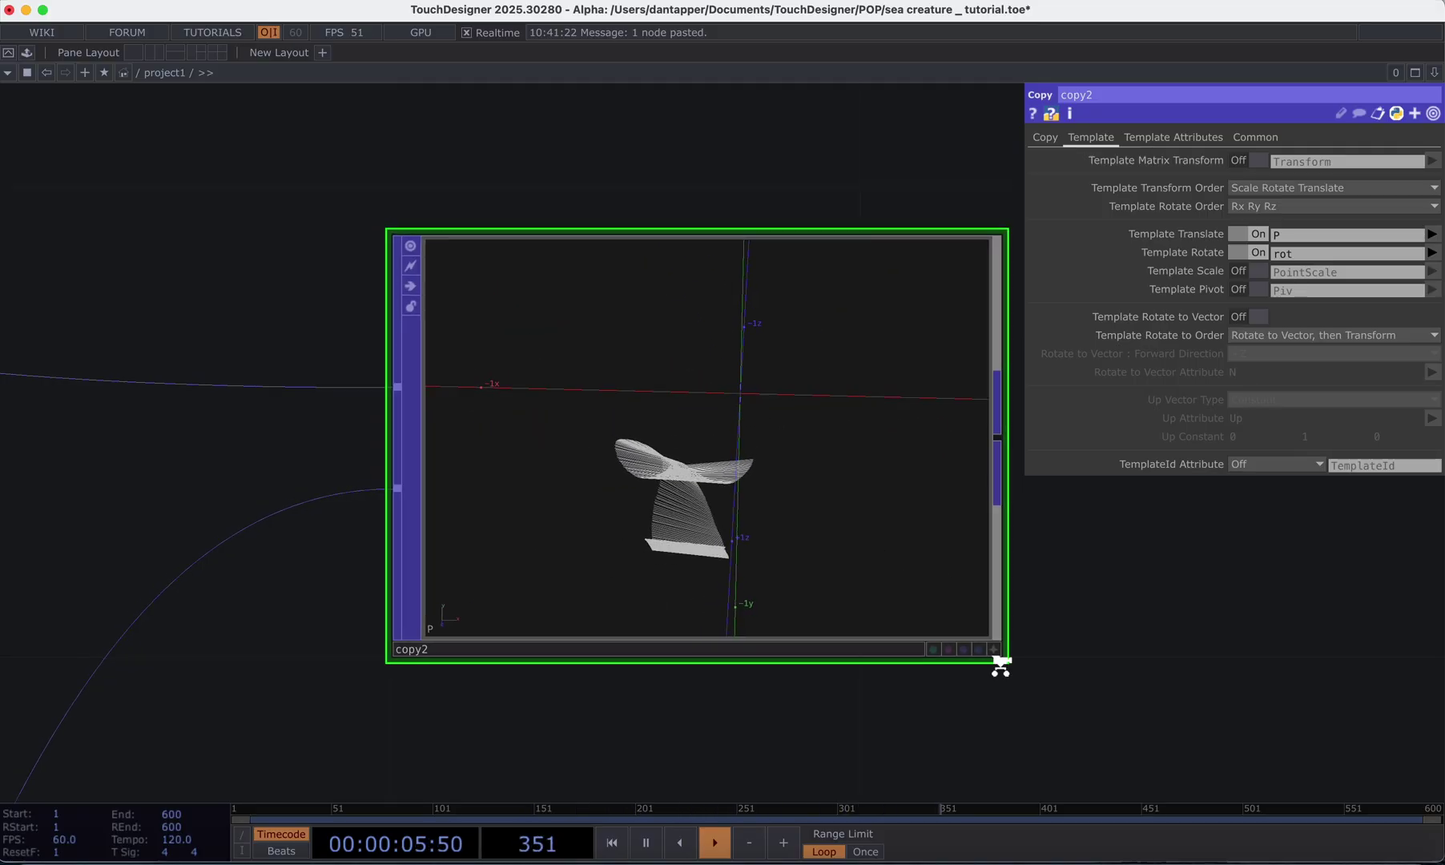
{"action": "scroll", "coordinate": [1002, 662], "scroll_direction": "down", "scroll_amount": 5}
{"action": "left_click_drag", "start_coordinate": [1075, 691], "coordinate": [966, 511]}
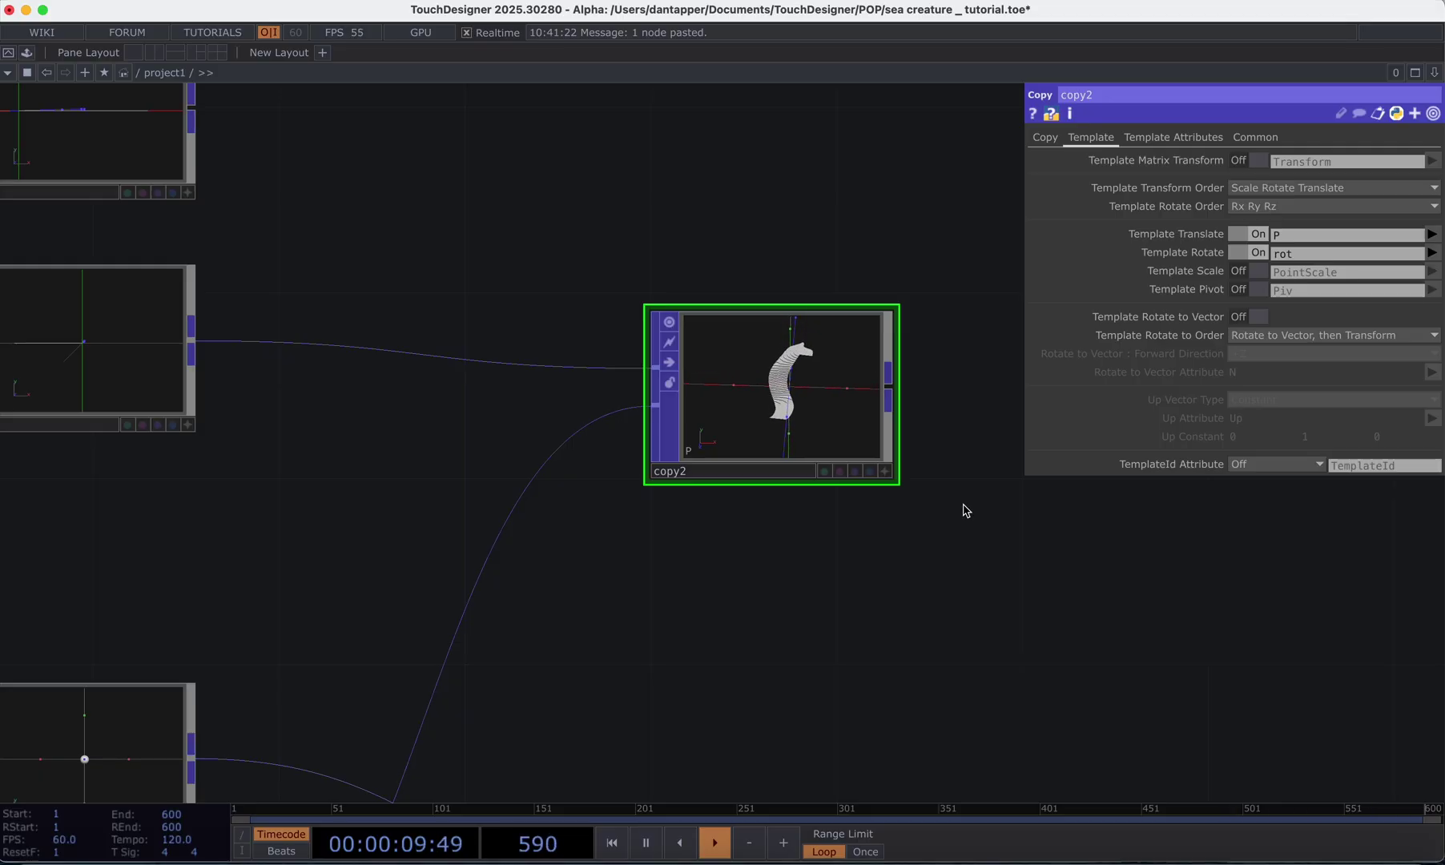
{"action": "left_click_drag", "start_coordinate": [858, 461], "coordinate": [822, 160]}
{"action": "scroll", "coordinate": [824, 298], "scroll_direction": "down", "scroll_amount": 5}
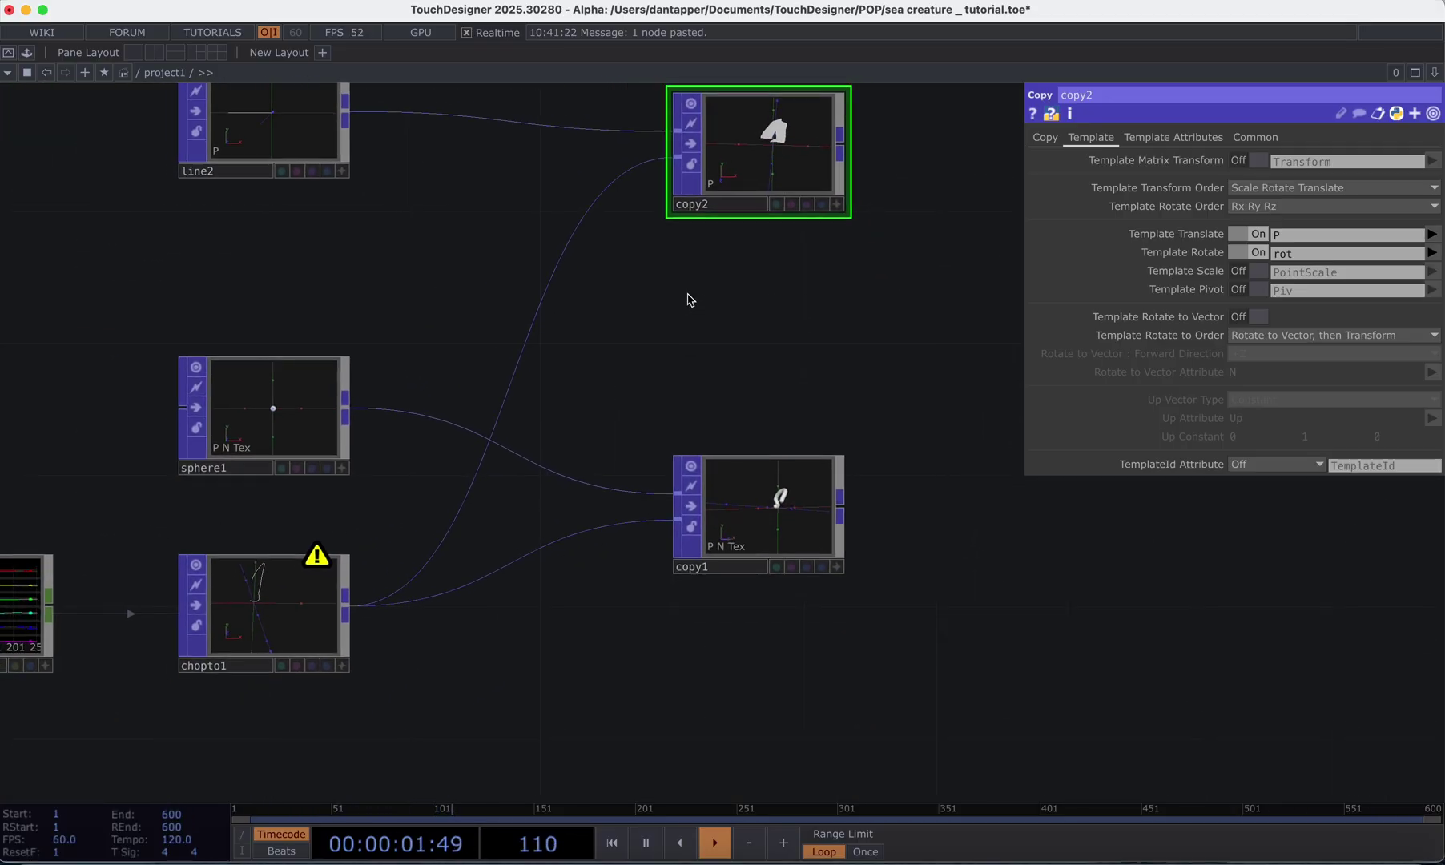
{"action": "right_click", "coordinate": [526, 336]}
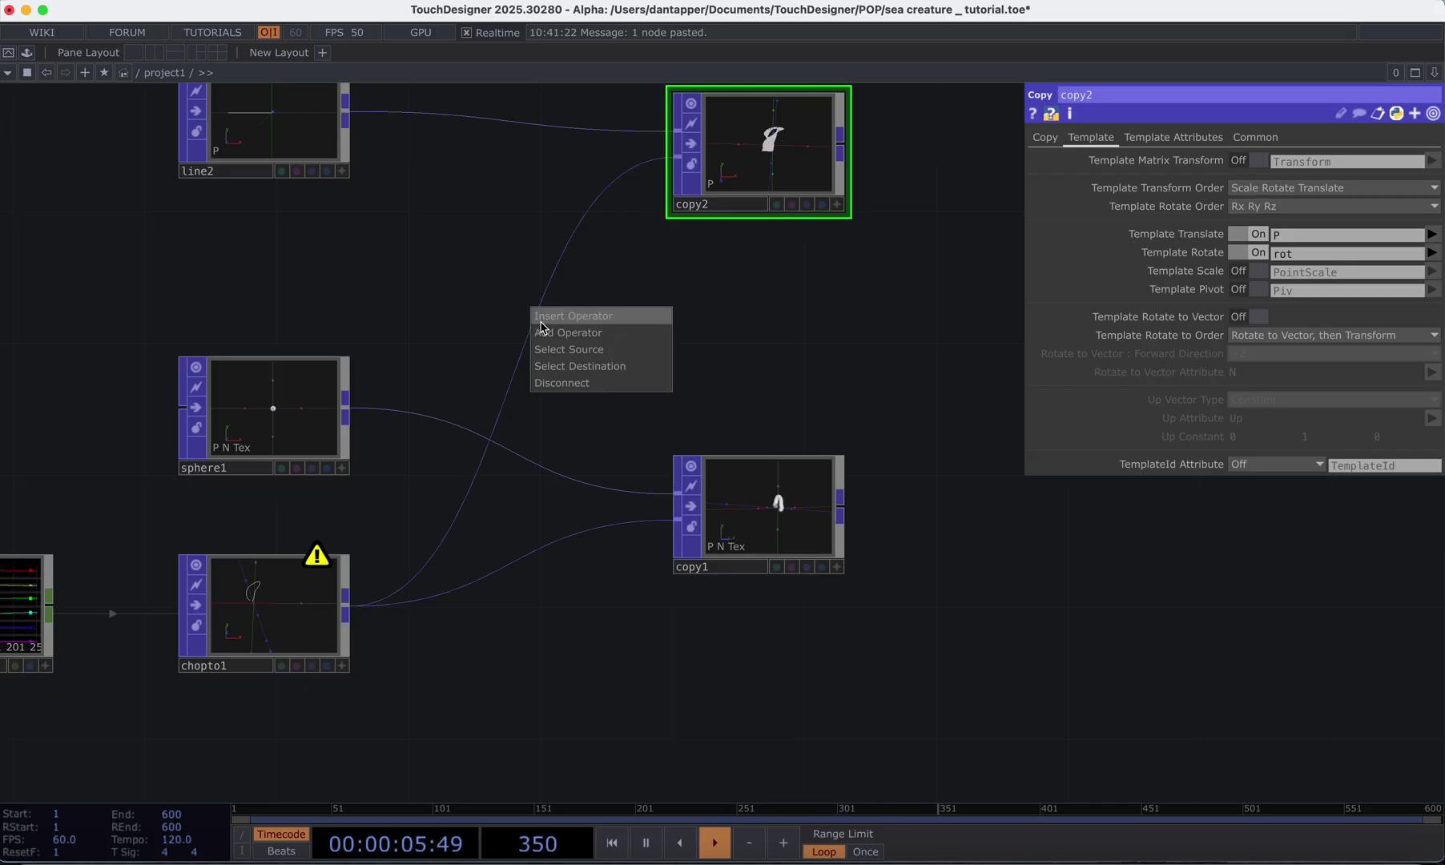
{"action": "left_click", "coordinate": [622, 271]}
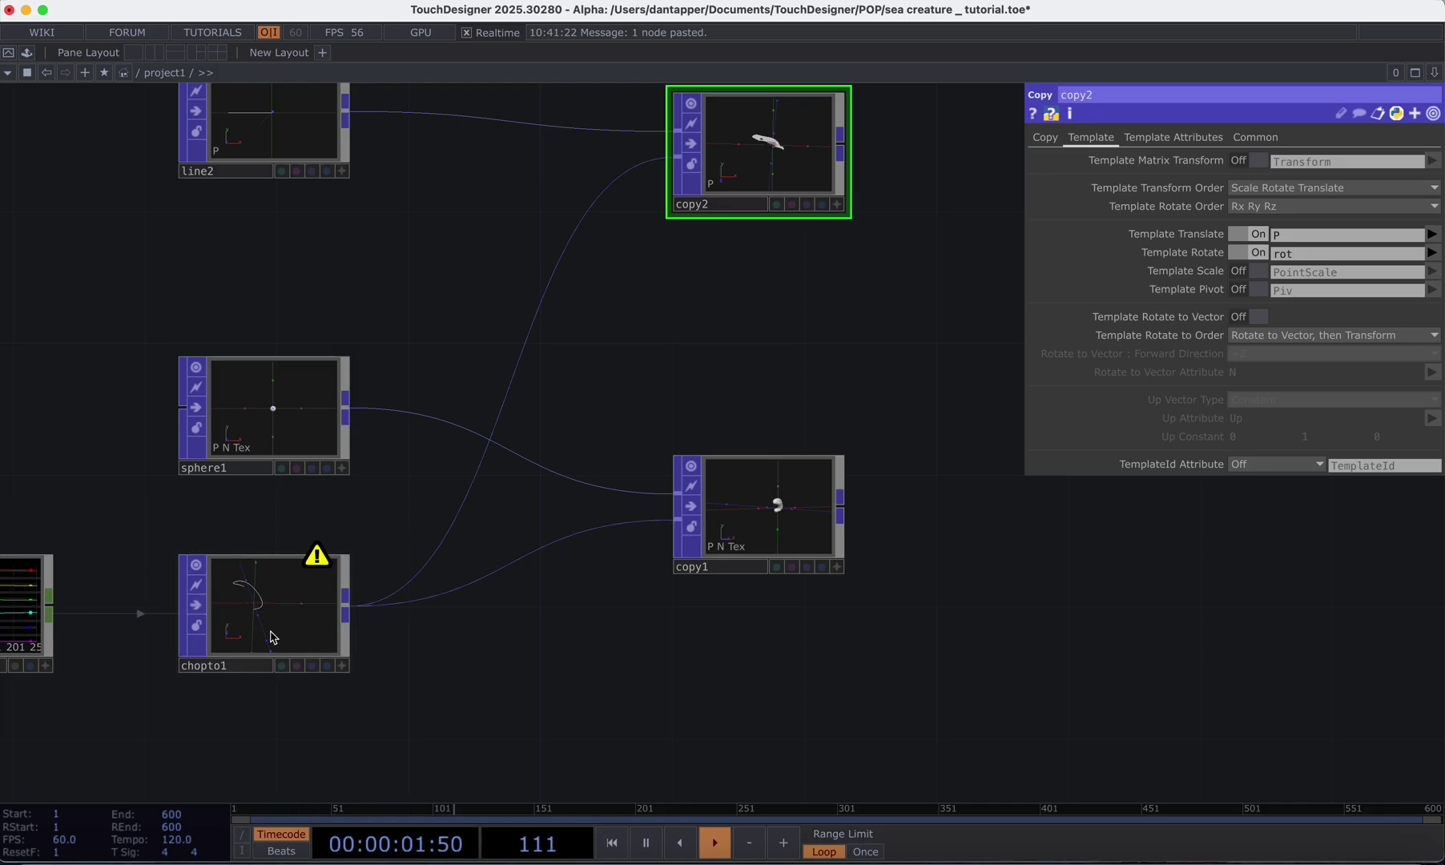
- Rename the chopto1 node to linepos
{"action": "left_click", "coordinate": [212, 667]}
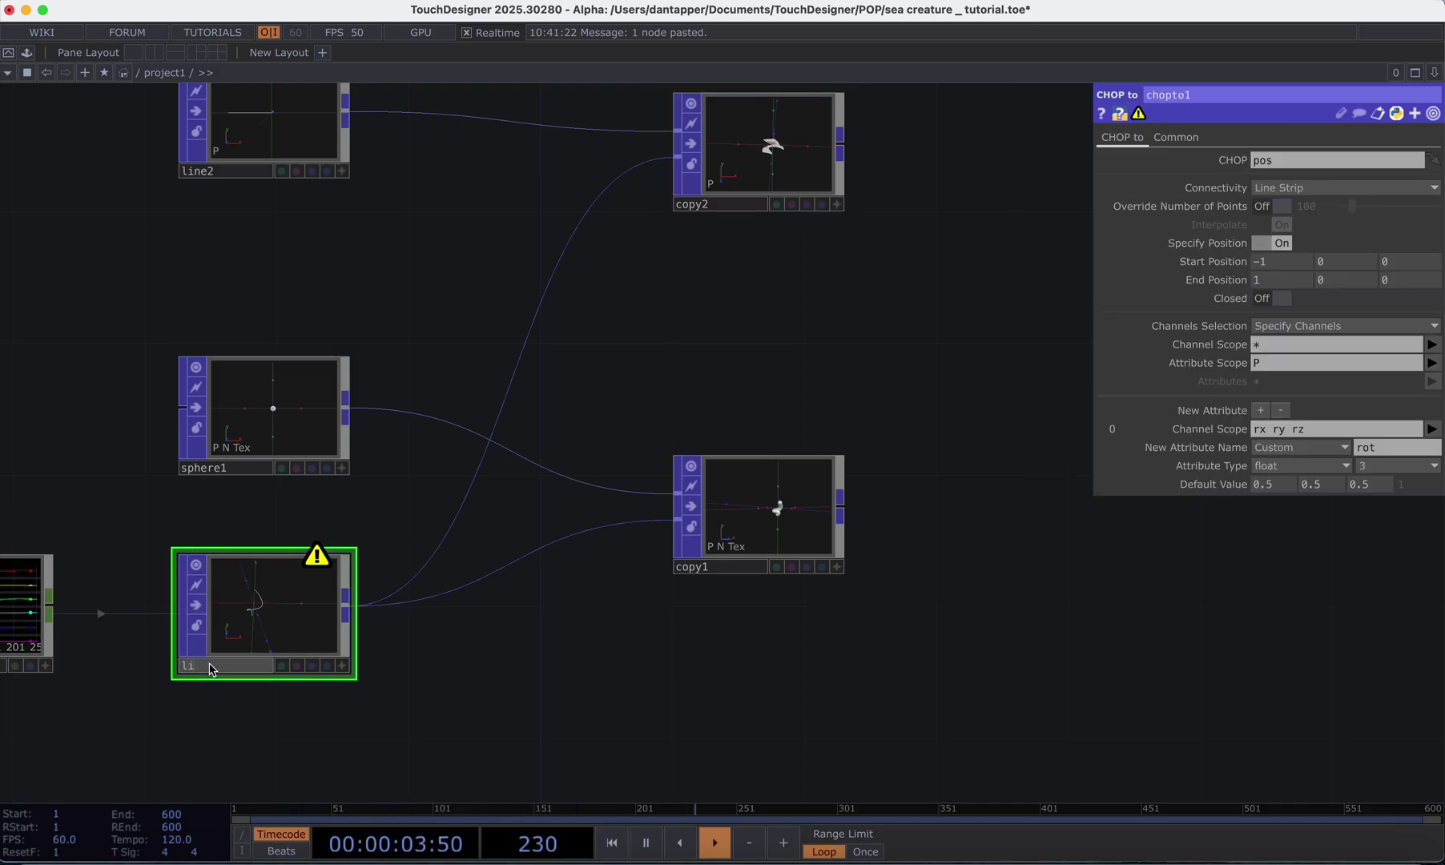
{"action": "type", "text": "linepos"}
{"action": "key", "text": "Return"}
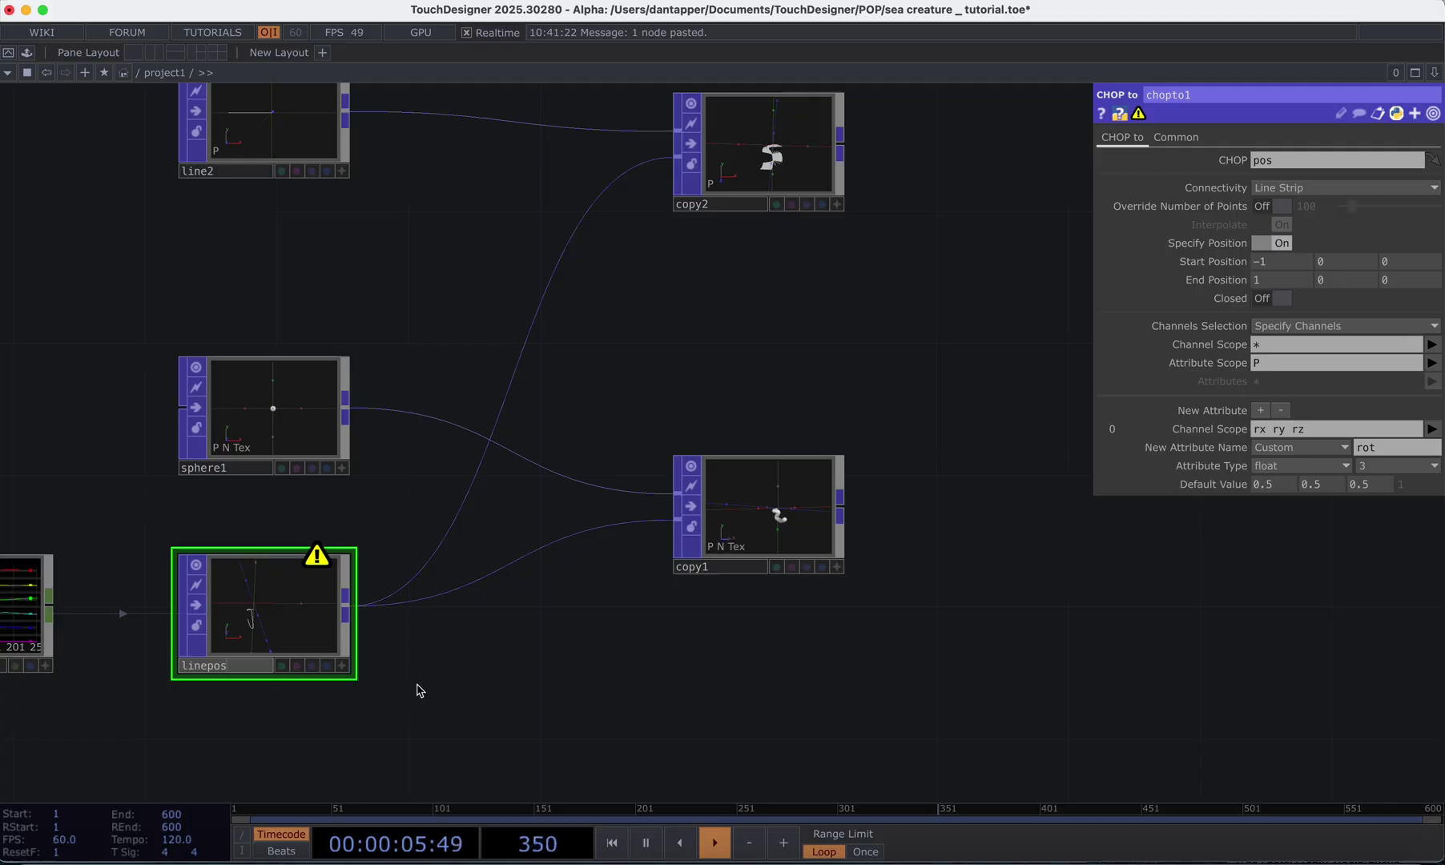
- Insert a Pattern POP on the connection from linepos to copy2 and place it between them
{"action": "right_click", "coordinate": [425, 570]}
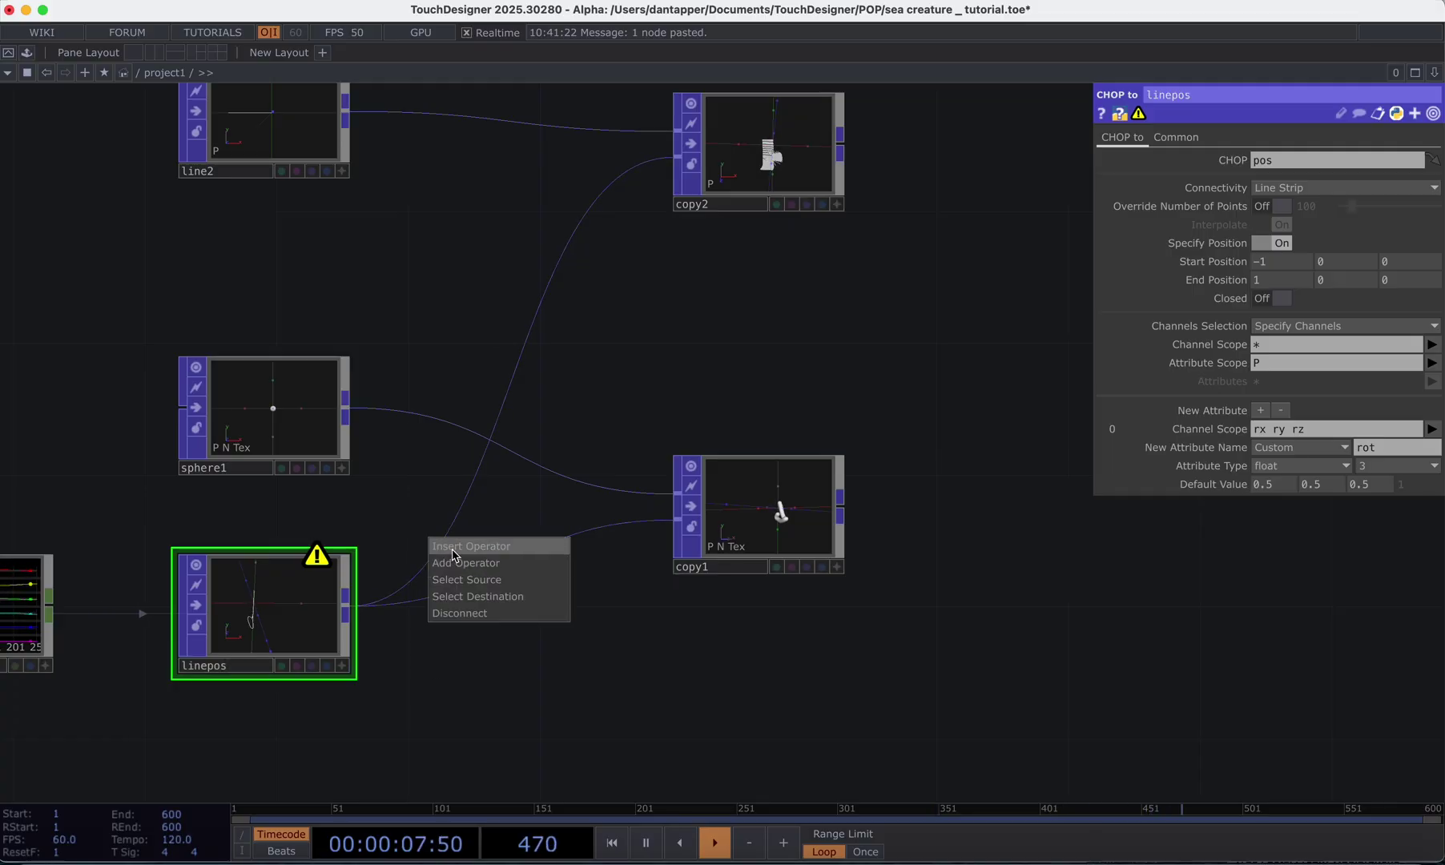
{"action": "left_click", "coordinate": [448, 552]}
{"action": "type", "text": "pa"}
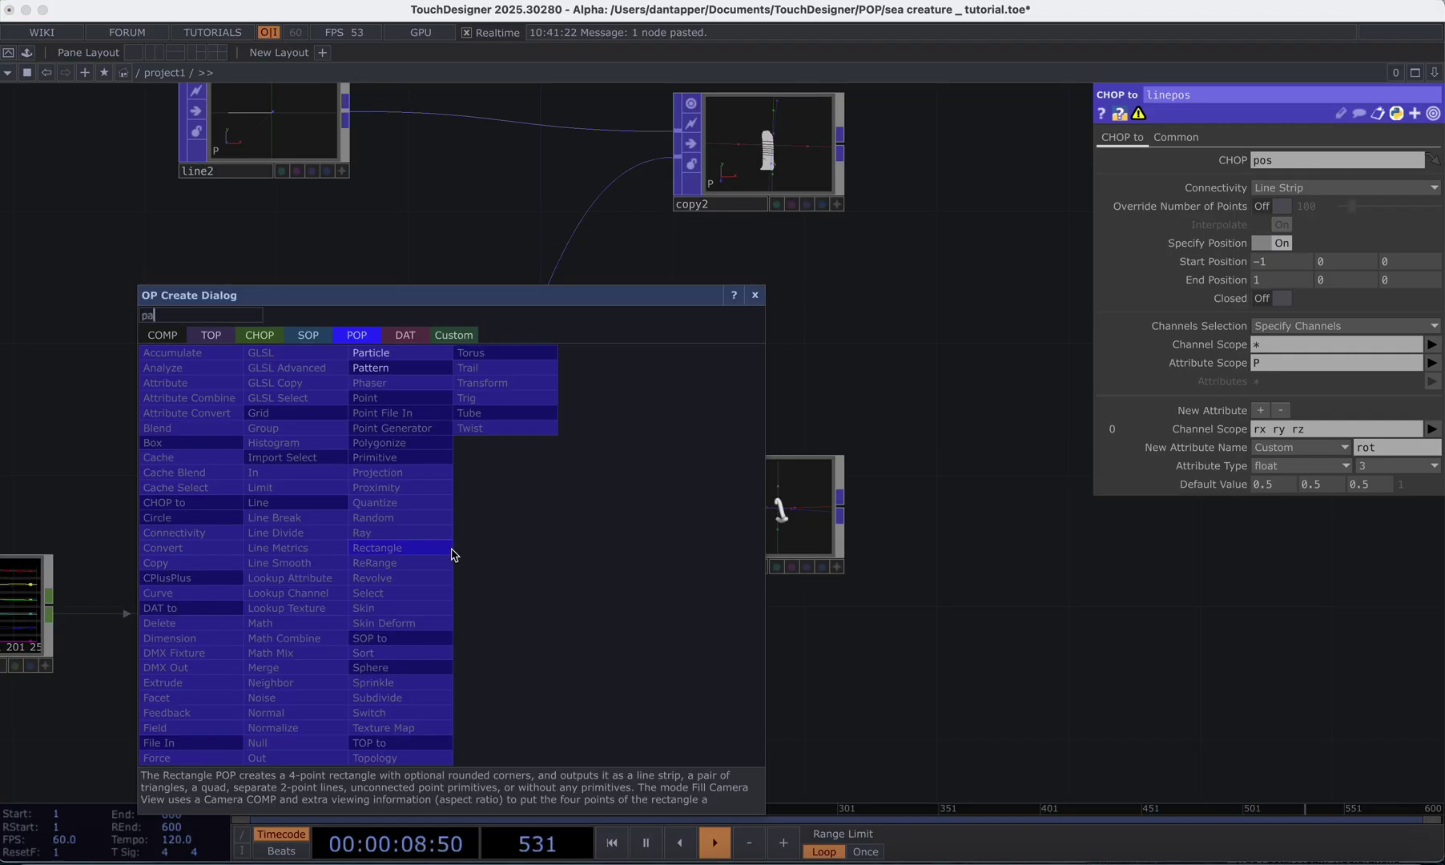
{"action": "left_click", "coordinate": [404, 368]}
{"action": "left_click", "coordinate": [562, 291]}
- Set the pattern1 POP's output attribute scope to rot and its combine operation to Add
{"action": "scroll", "coordinate": [705, 299], "scroll_direction": "up", "scroll_amount": 5}
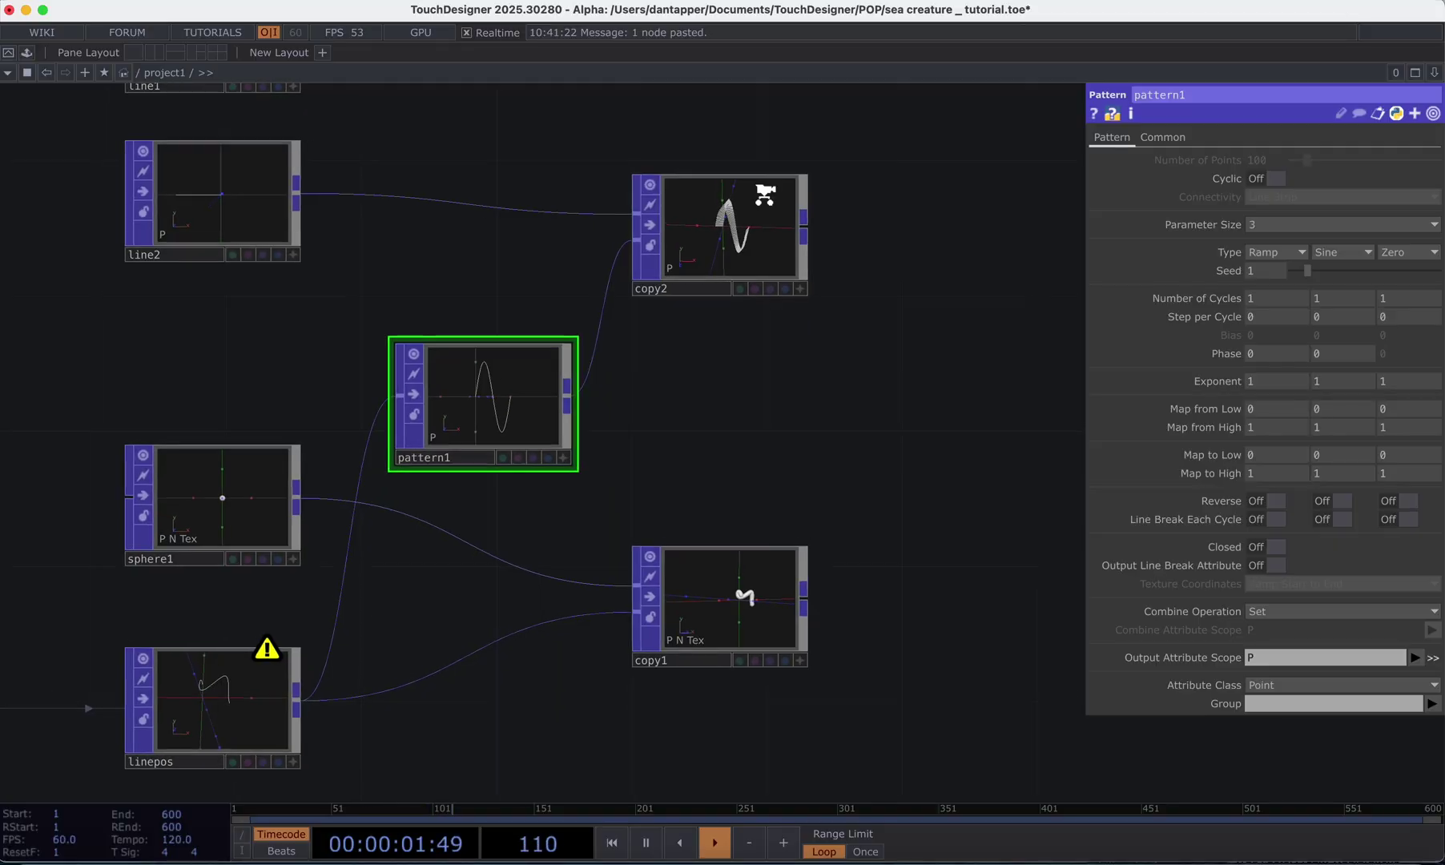
{"action": "scroll", "coordinate": [692, 242], "scroll_direction": "up", "scroll_amount": 4}
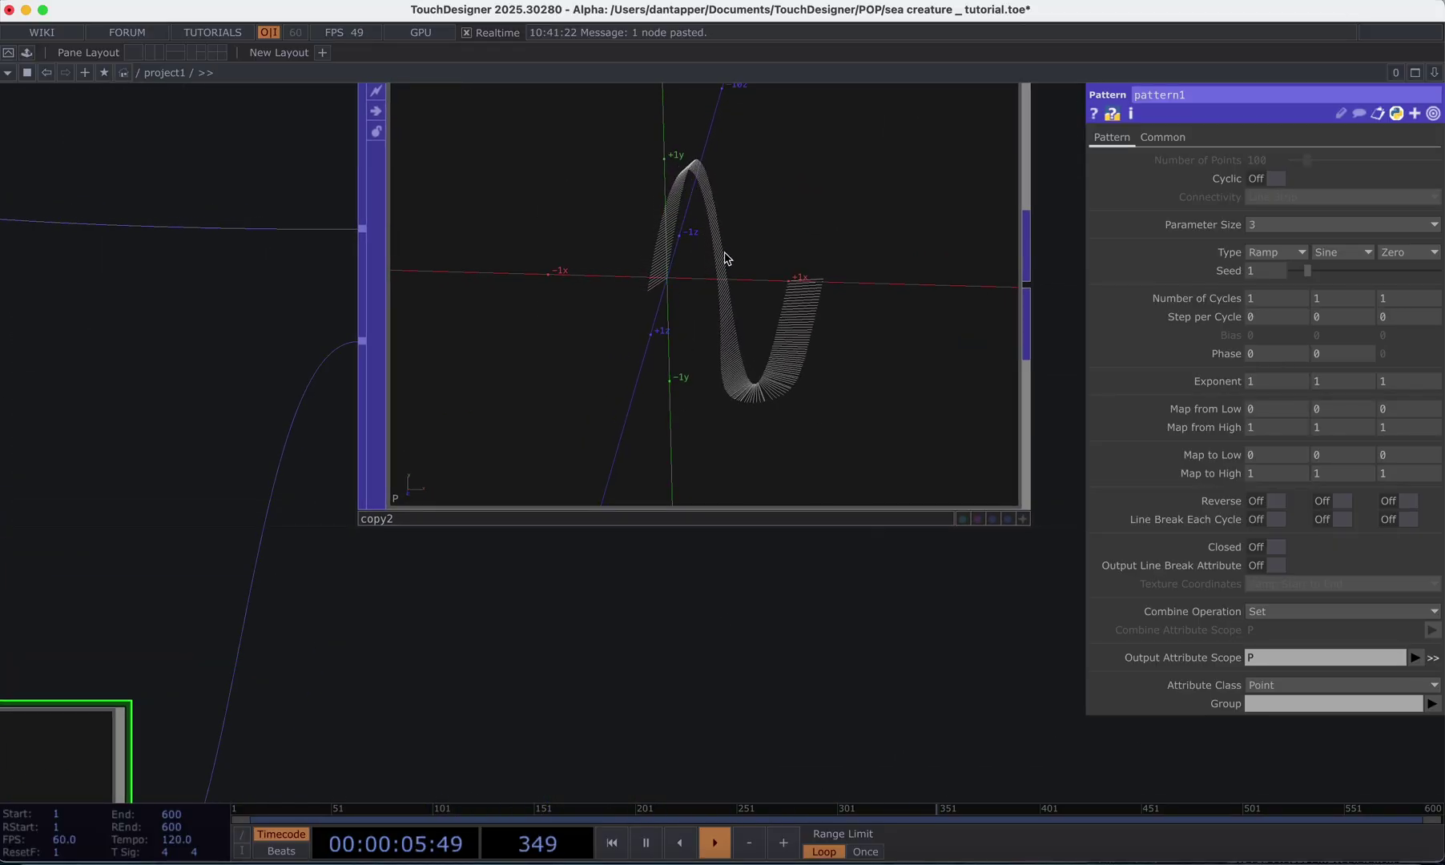
{"action": "scroll", "coordinate": [721, 524], "scroll_direction": "down", "scroll_amount": 5}
{"action": "scroll", "coordinate": [721, 524], "scroll_direction": "down", "scroll_amount": 5}
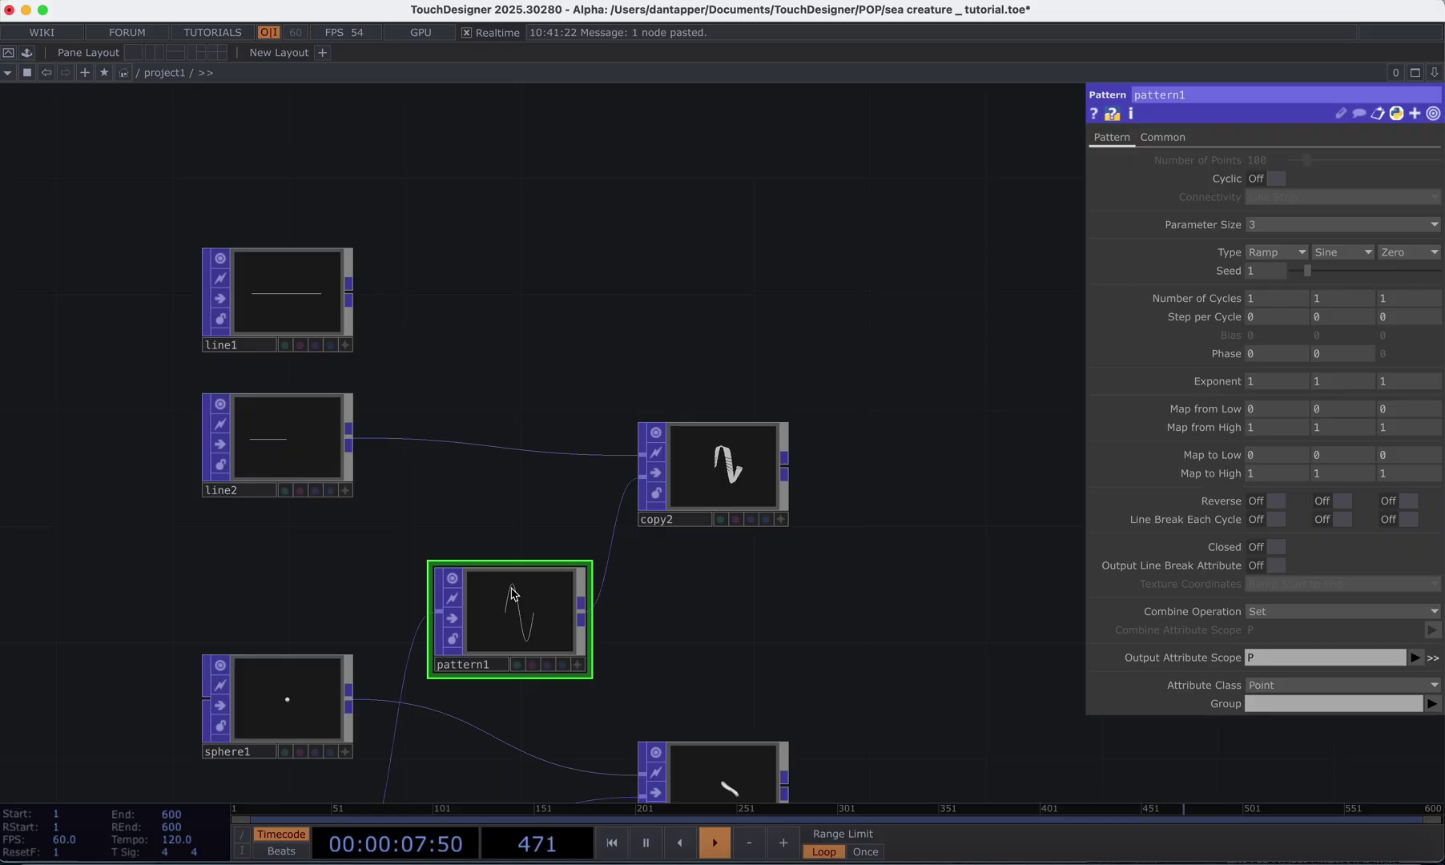
{"action": "scroll", "coordinate": [755, 447], "scroll_direction": "up", "scroll_amount": 4}
{"action": "scroll", "coordinate": [754, 447], "scroll_direction": "up", "scroll_amount": 4}
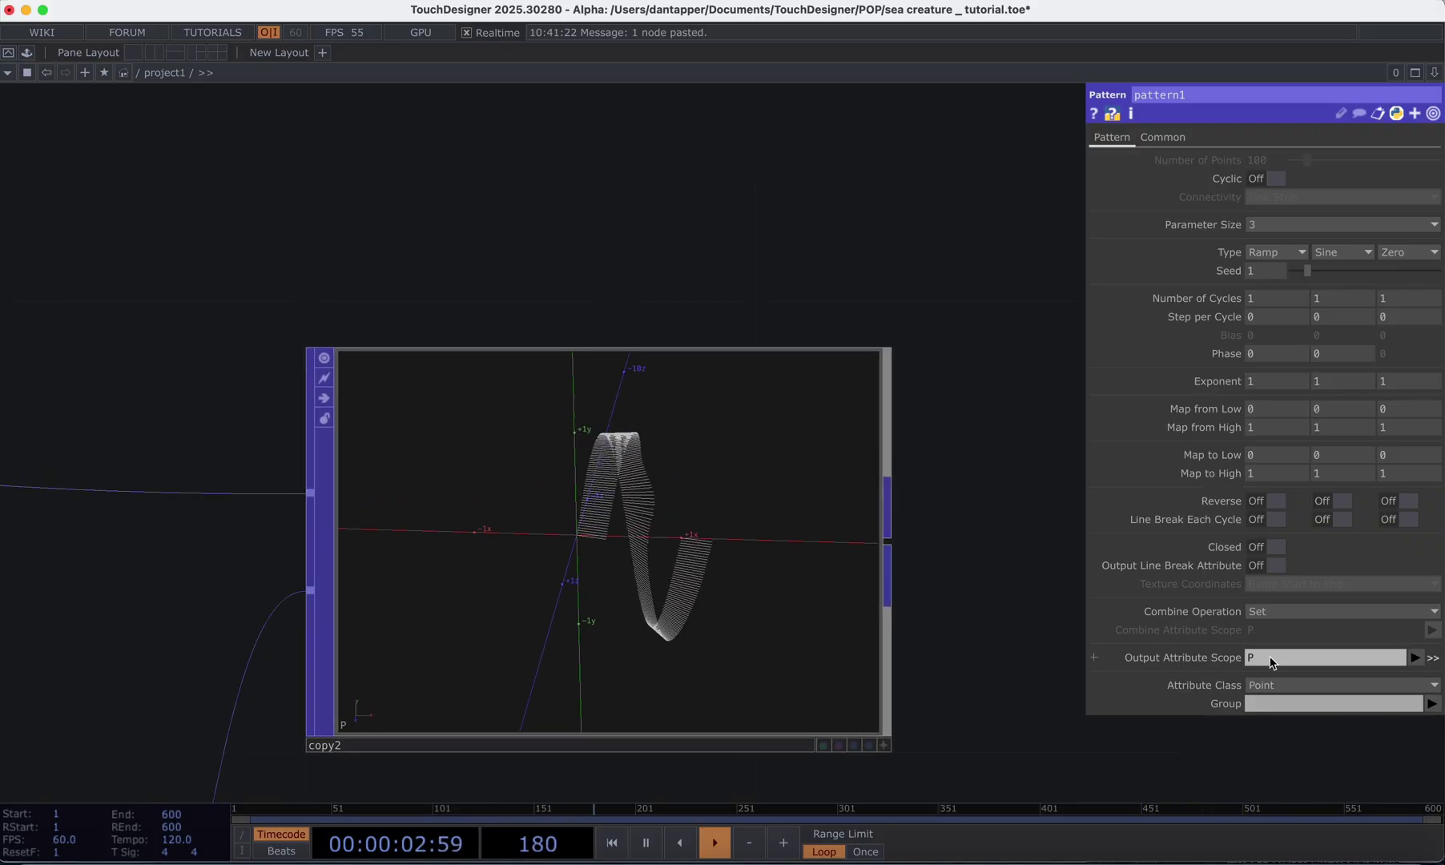
{"action": "left_click", "coordinate": [1415, 658]}
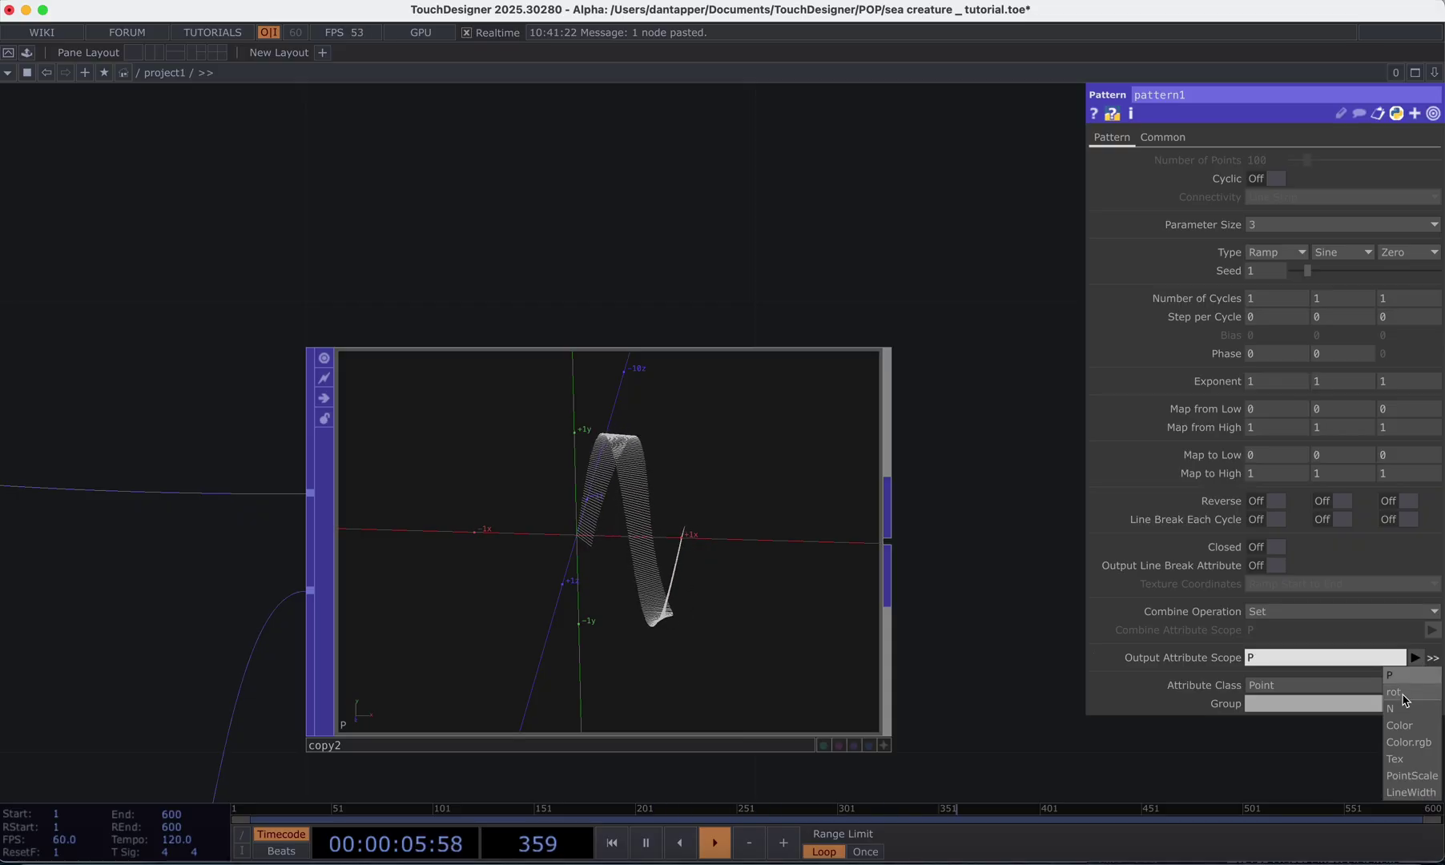
{"action": "left_click", "coordinate": [1396, 693]}
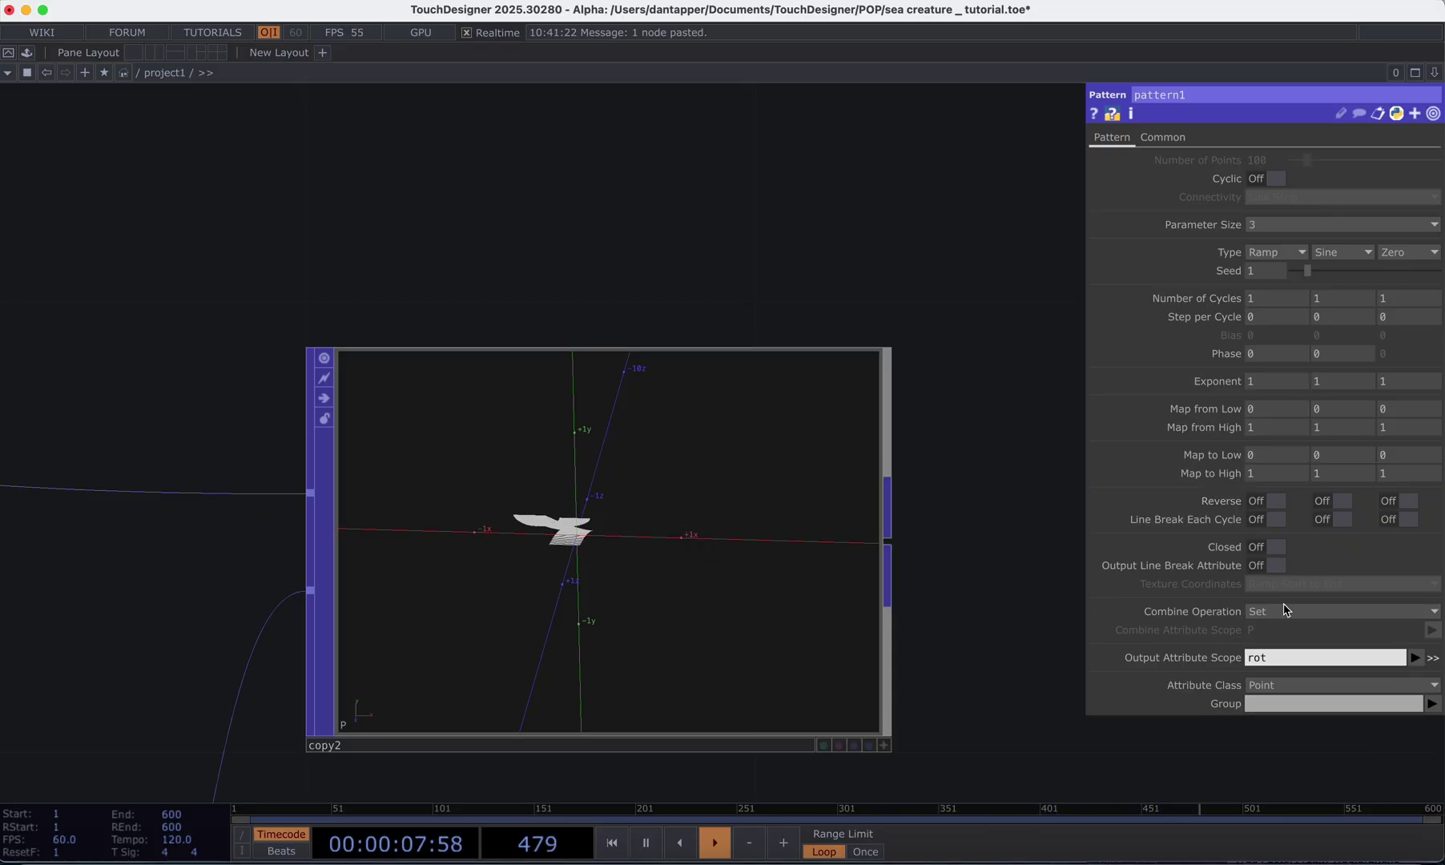
{"action": "left_click", "coordinate": [1303, 610]}
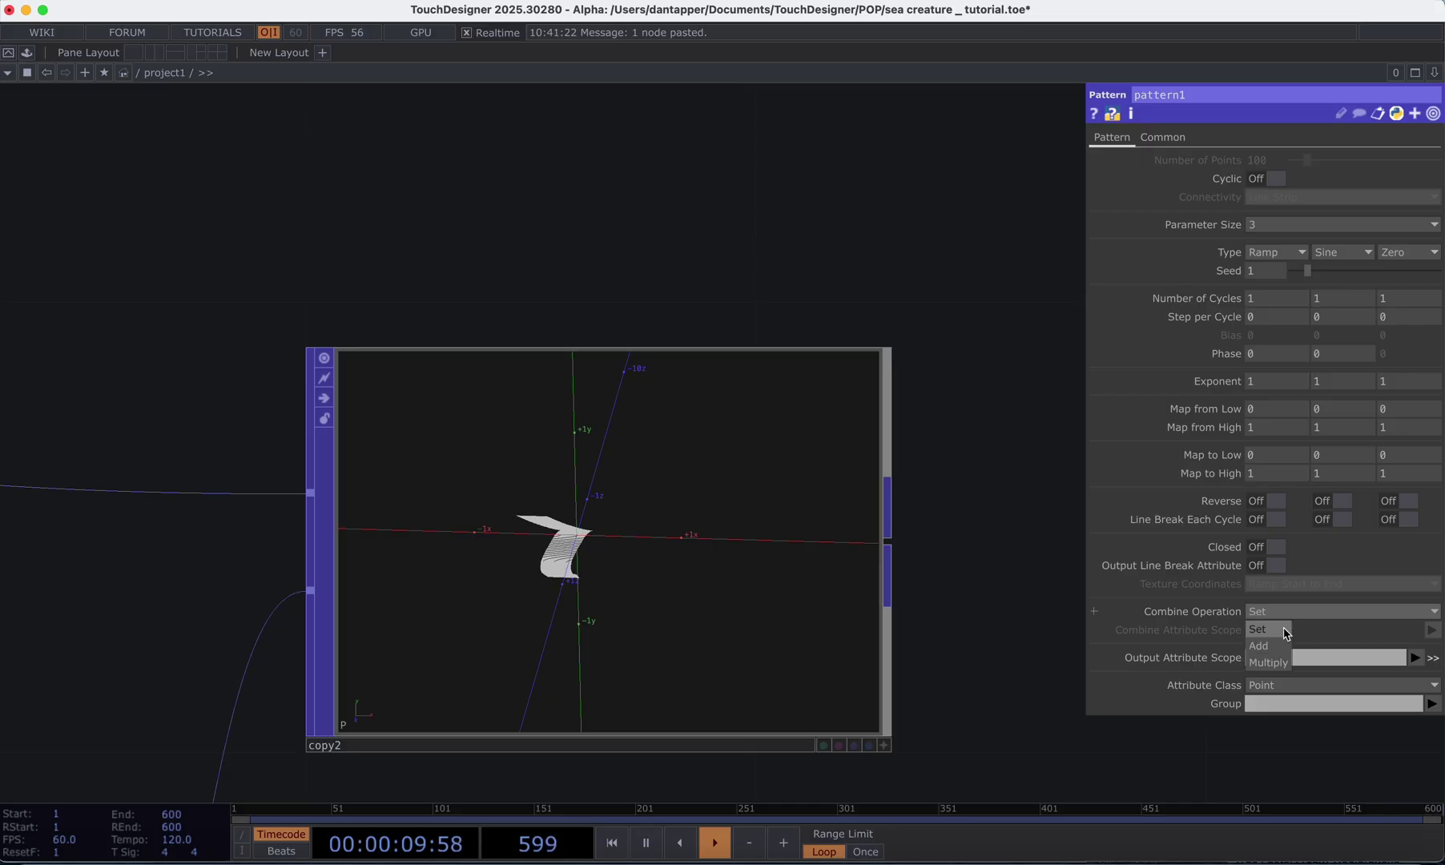
{"action": "left_click", "coordinate": [1268, 647]}
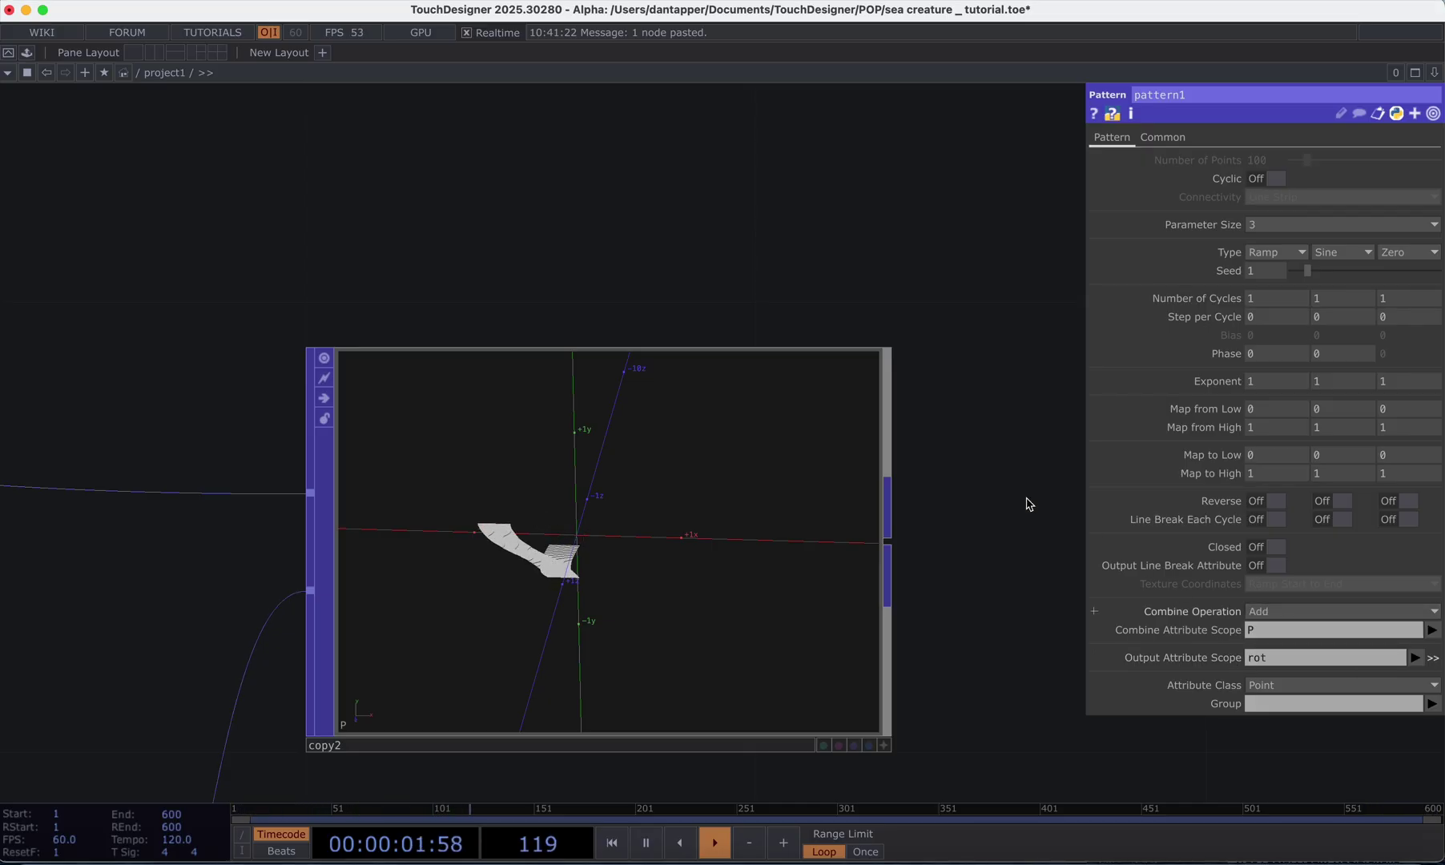
- Set the first two pattern types to Zero and the combine attribute scope to rot
{"action": "left_click", "coordinate": [1276, 251]}
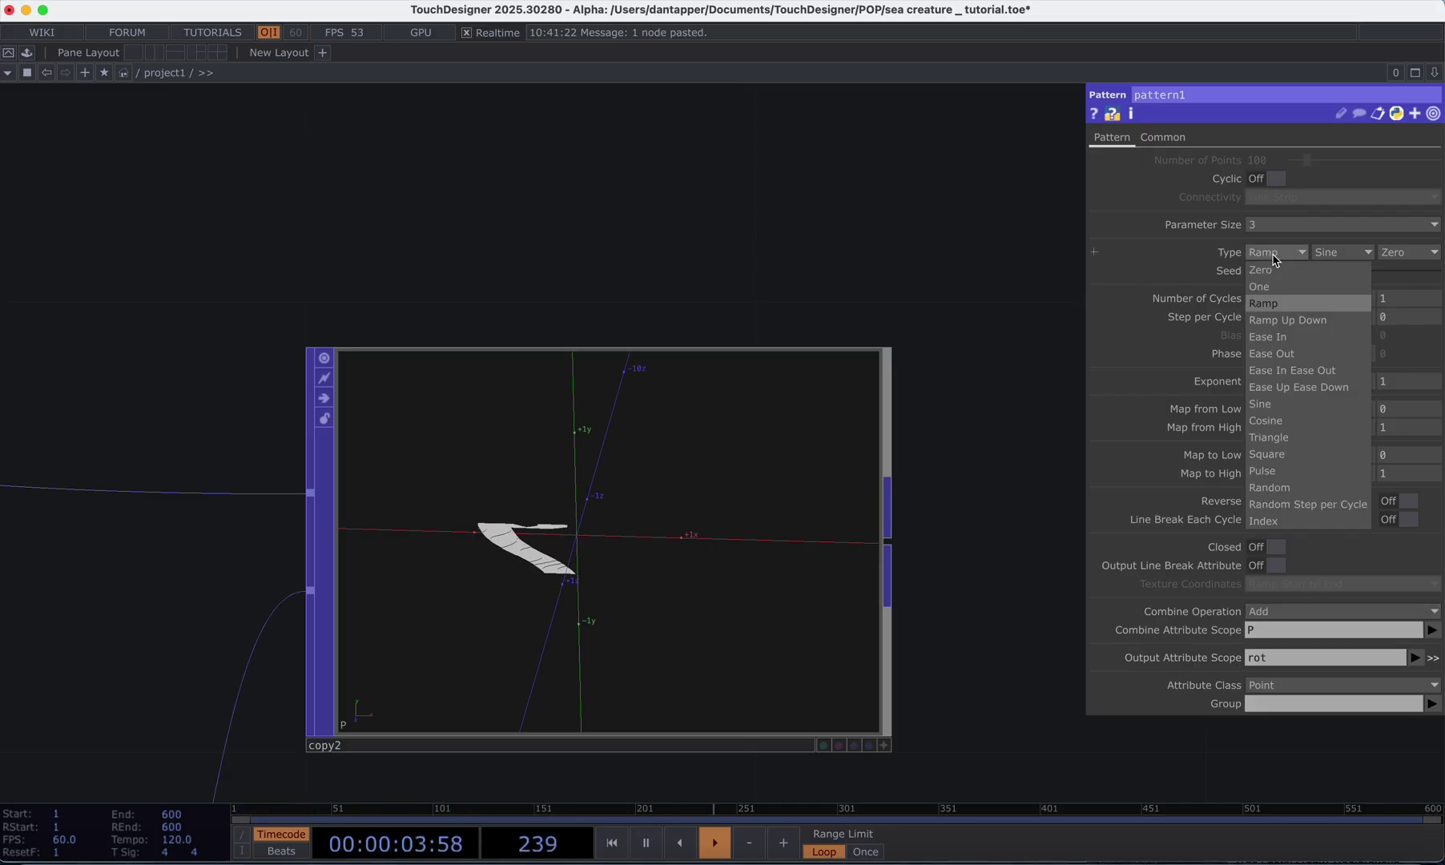
{"action": "left_click", "coordinate": [1265, 261]}
{"action": "left_click", "coordinate": [1318, 255]}
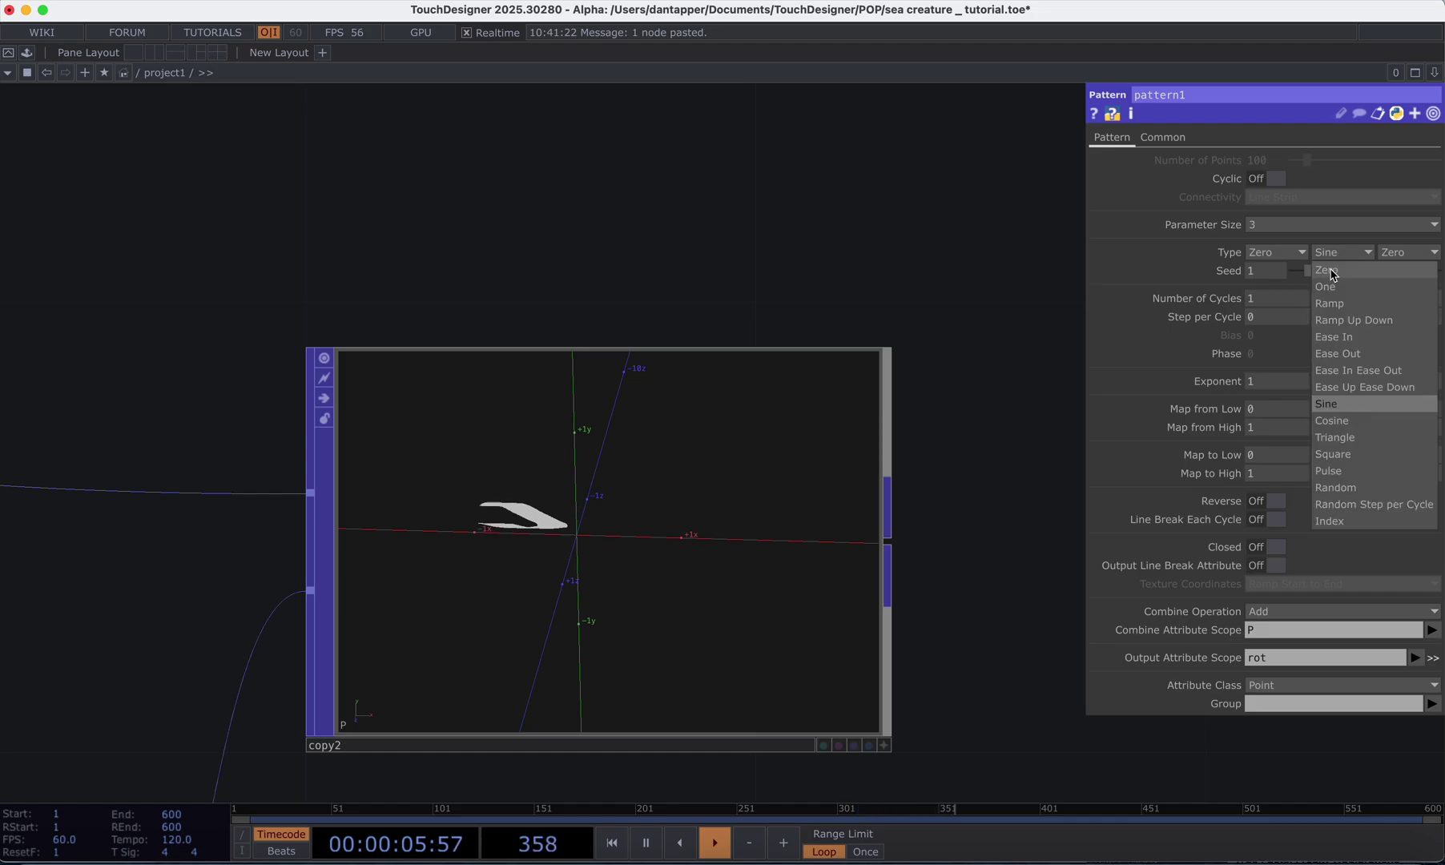
{"action": "left_click", "coordinate": [1321, 268]}
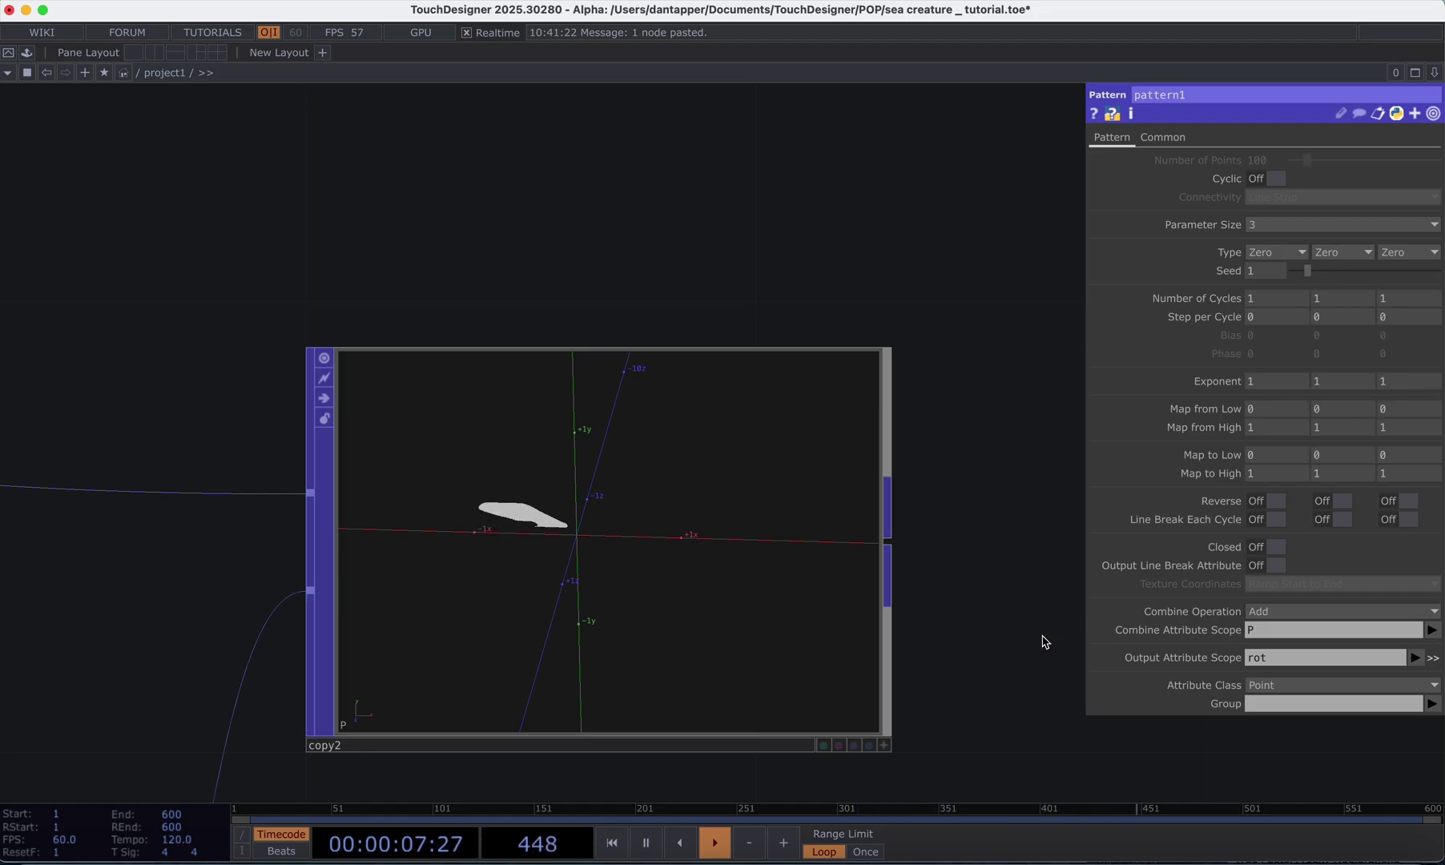
{"action": "left_click", "coordinate": [1433, 631]}
{"action": "left_click", "coordinate": [1425, 682]}
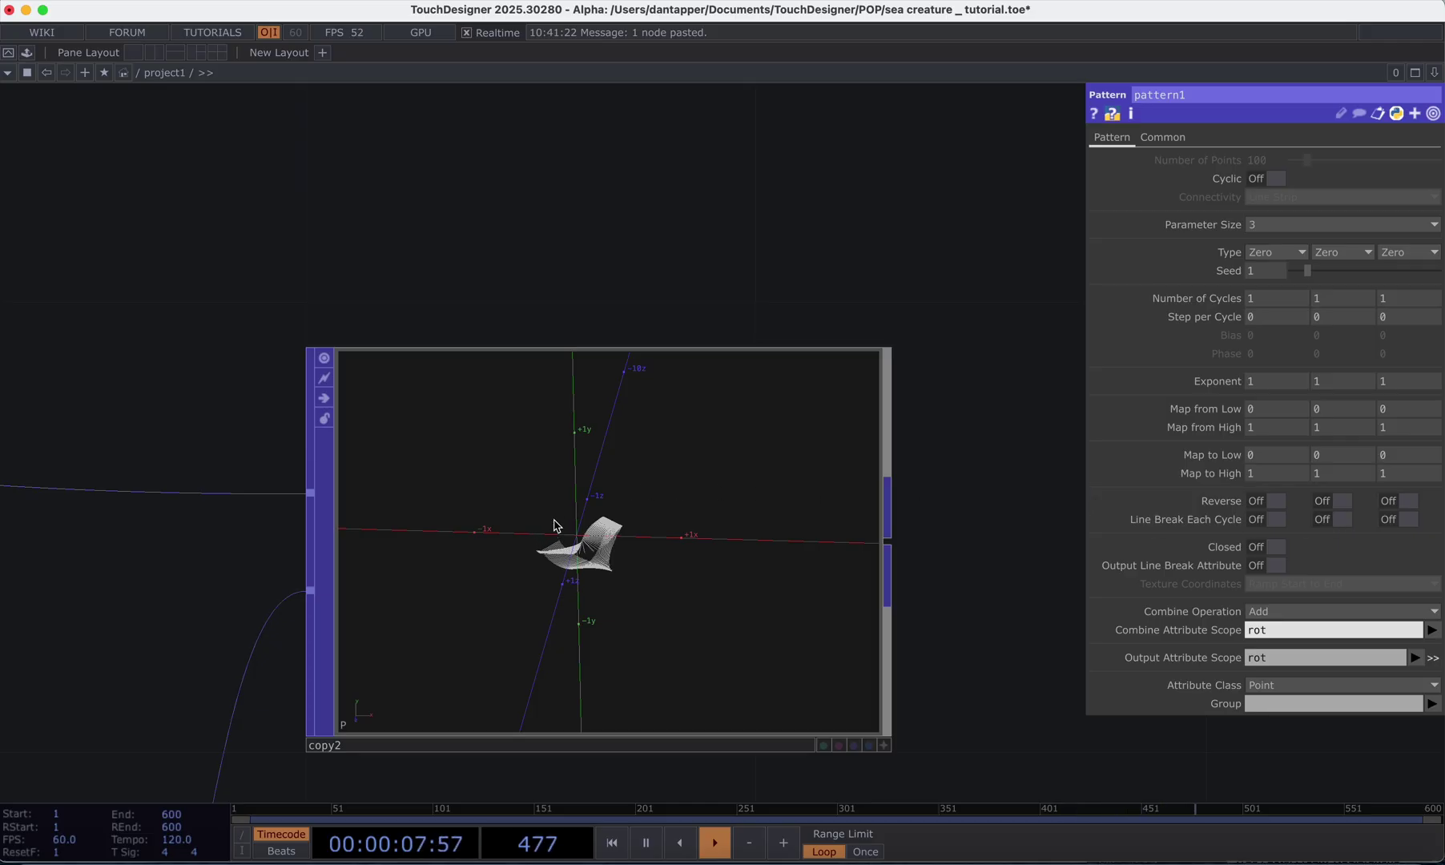
- Set the pattern type of all three components to Sine and the first component's Map to High to 10
{"action": "left_click", "coordinate": [1282, 253]}
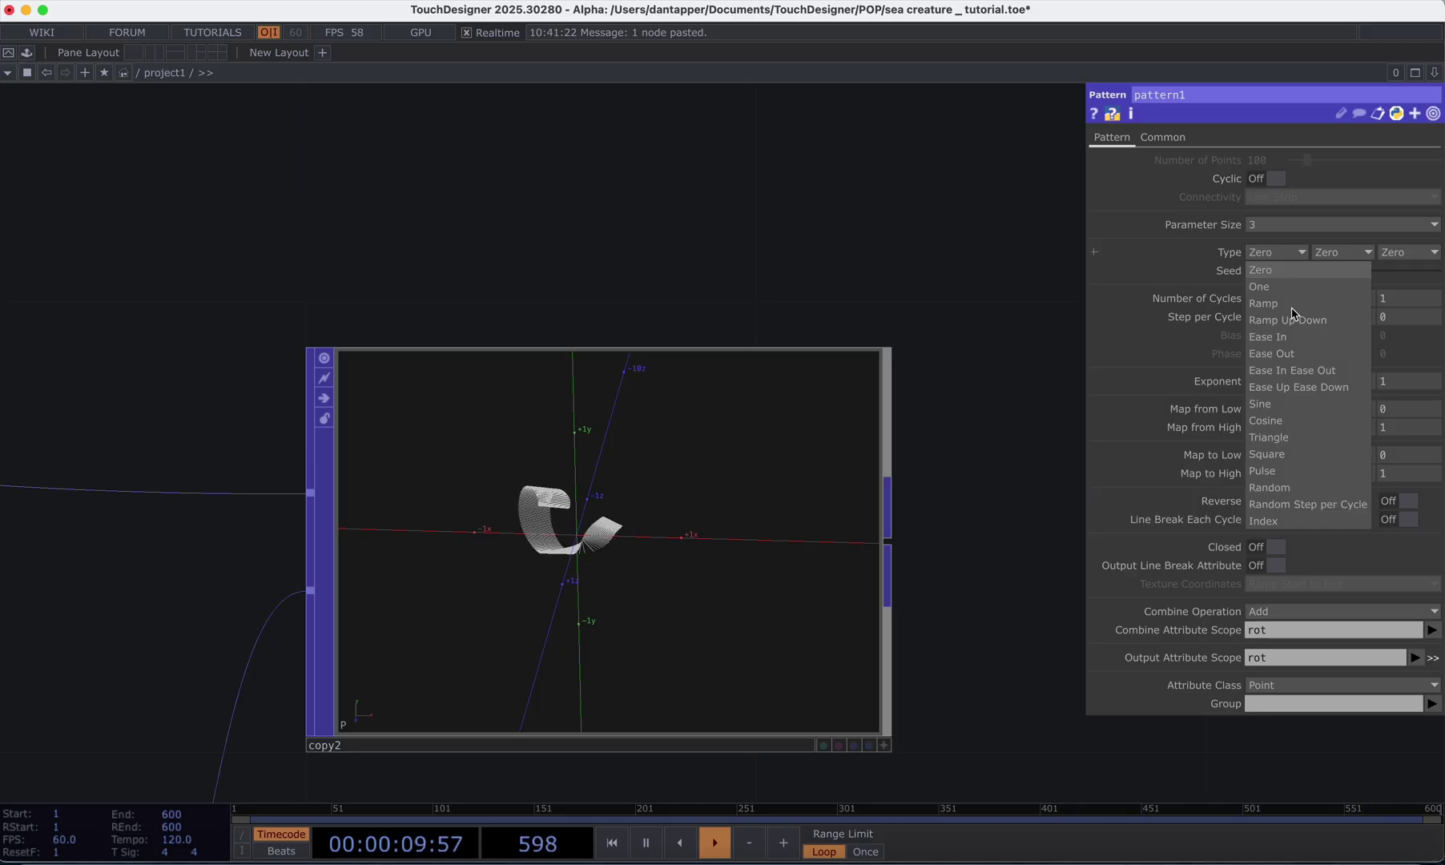
{"action": "left_click", "coordinate": [1264, 412]}
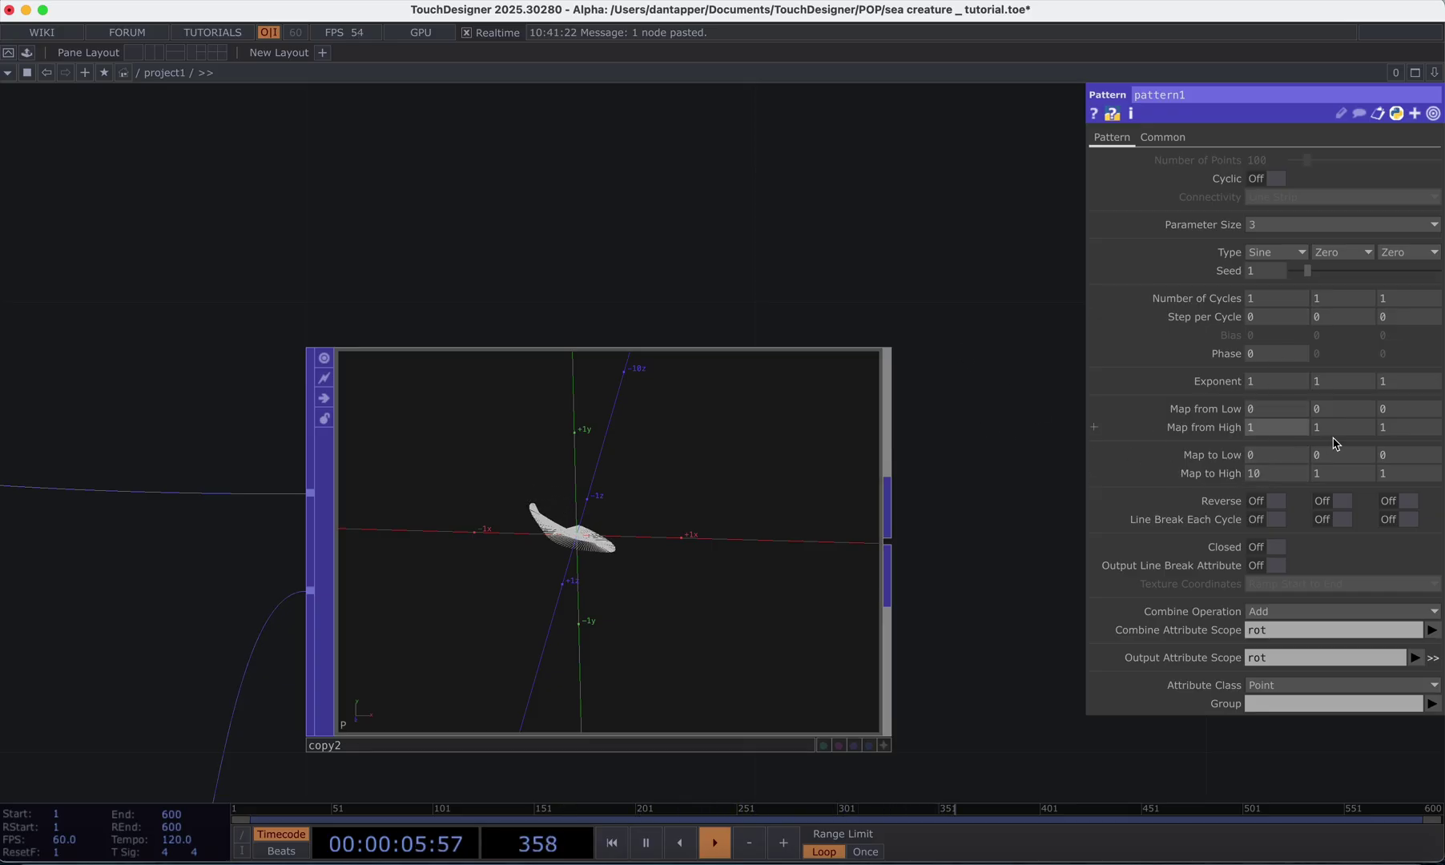
{"action": "left_click", "coordinate": [1339, 252]}
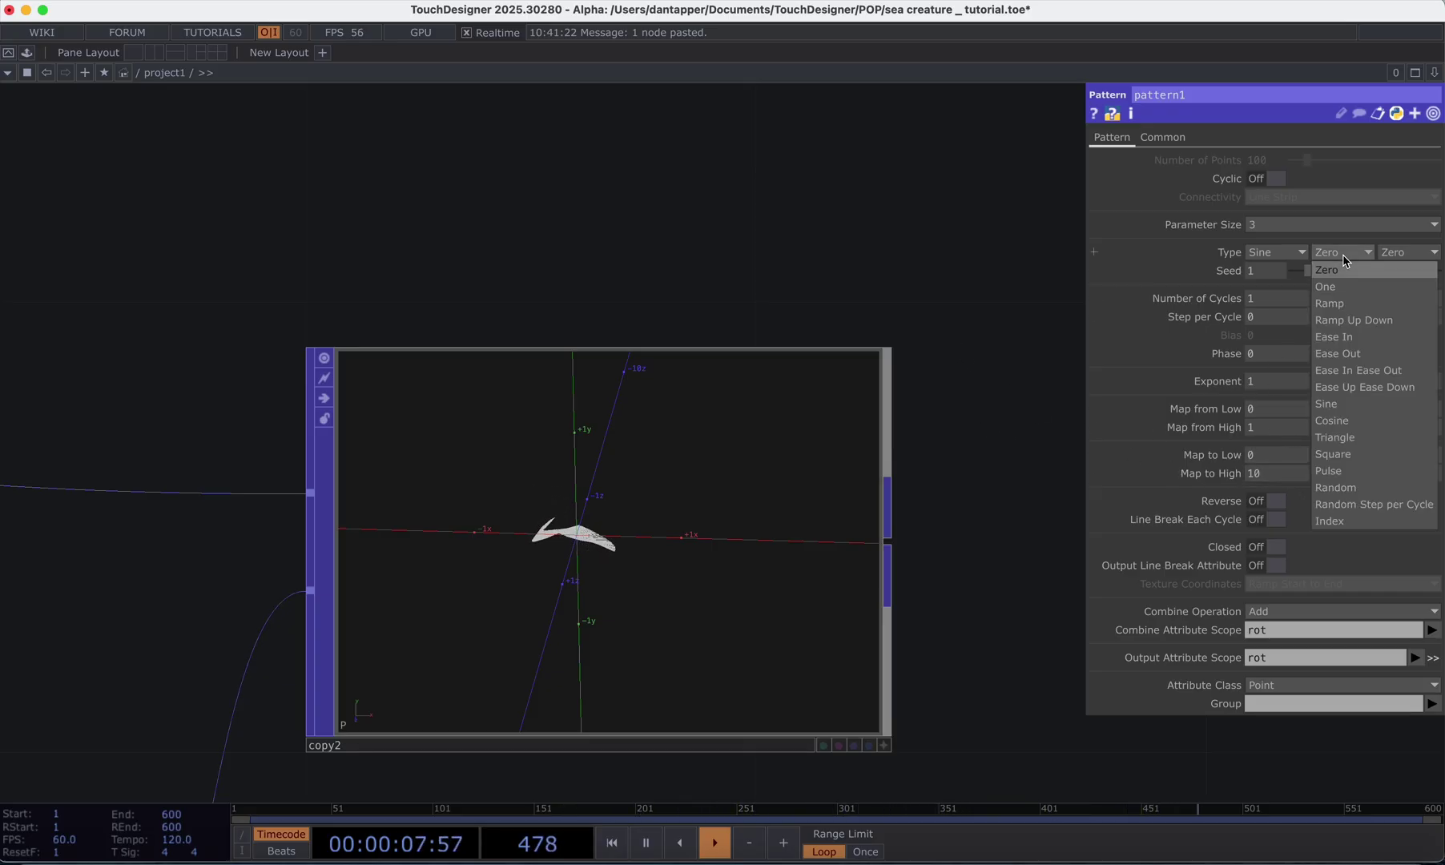
{"action": "left_click", "coordinate": [1342, 405]}
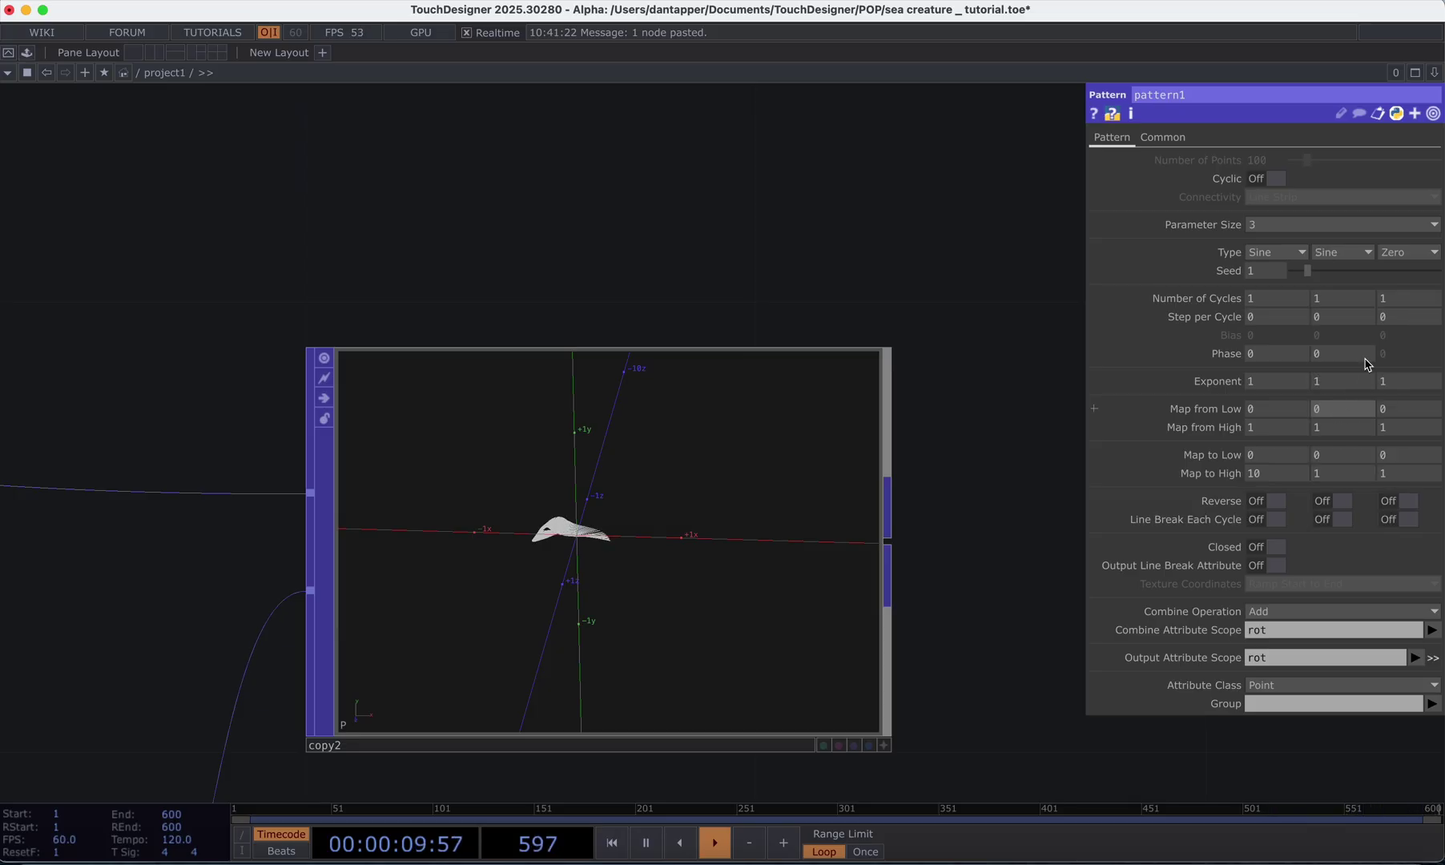
{"action": "left_click", "coordinate": [1403, 253]}
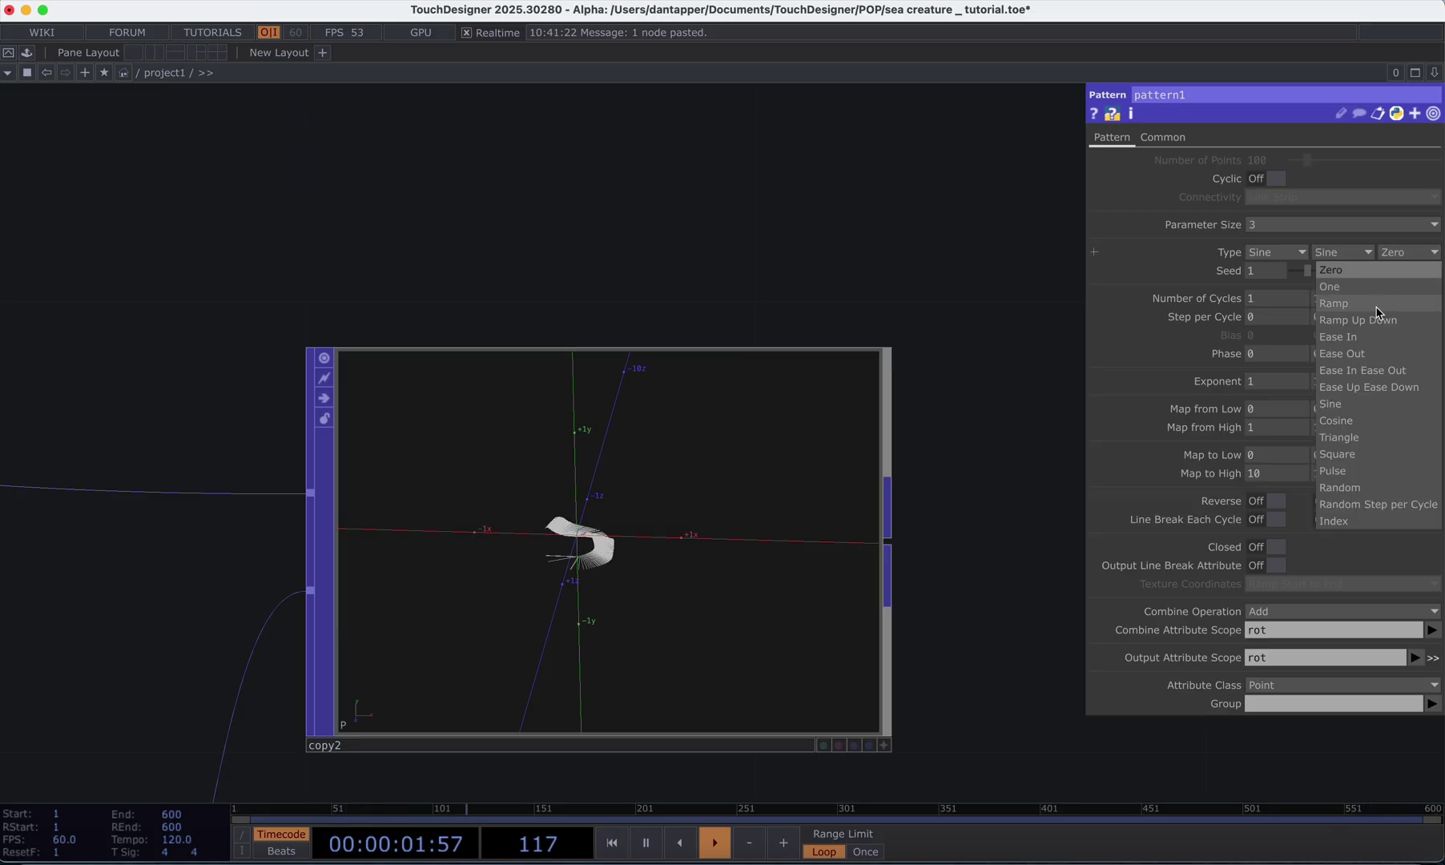
{"action": "left_click", "coordinate": [1332, 405]}
- Set Map to High to 100 for the second and third components of the pattern
{"action": "scroll", "coordinate": [639, 528], "scroll_direction": "up", "scroll_amount": 6}
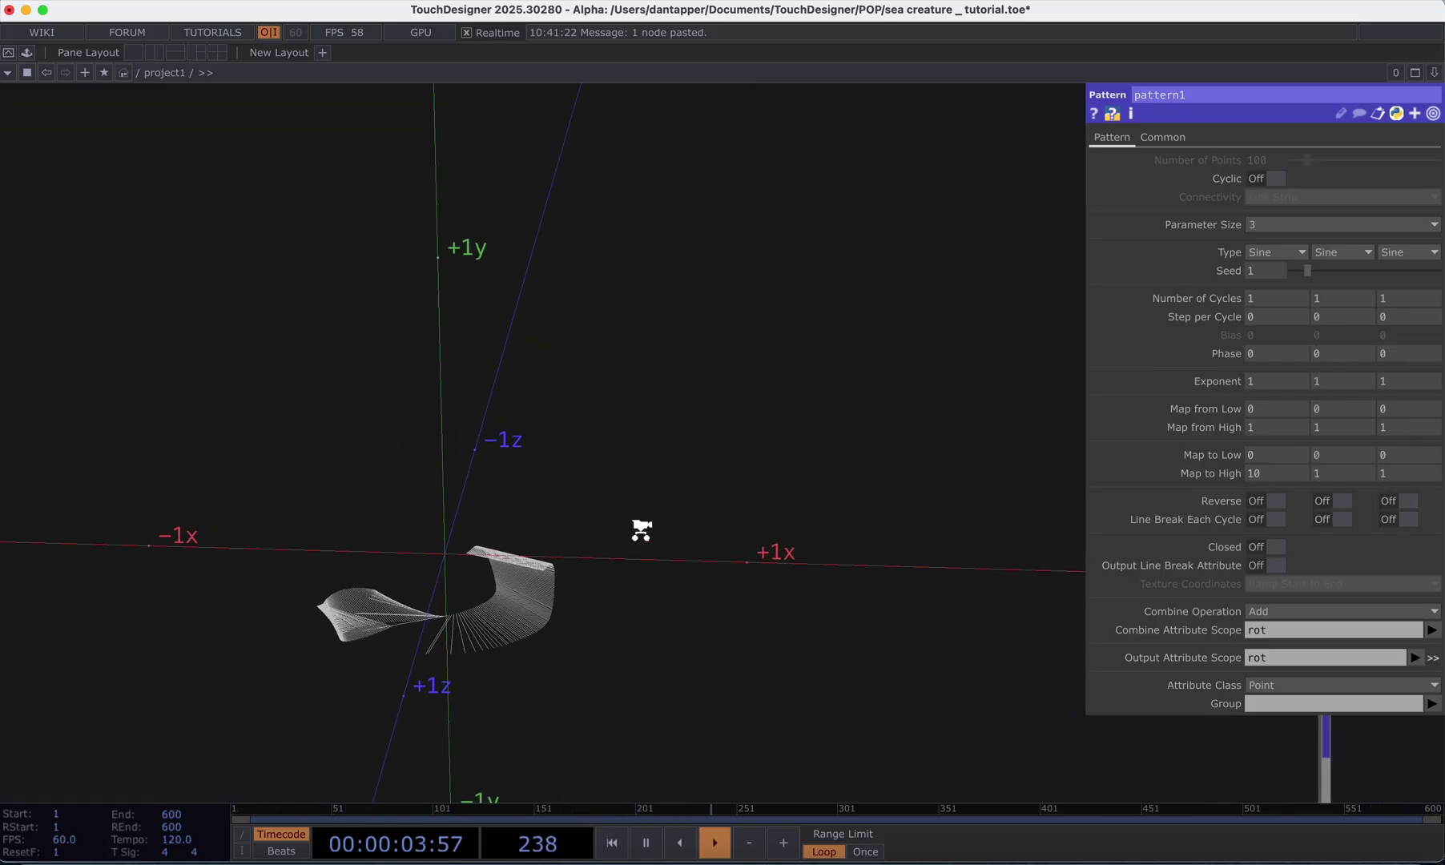
{"action": "scroll", "coordinate": [639, 527], "scroll_direction": "down", "scroll_amount": 3}
{"action": "left_click", "coordinate": [1328, 474]}
{"action": "type", "text": "100"}
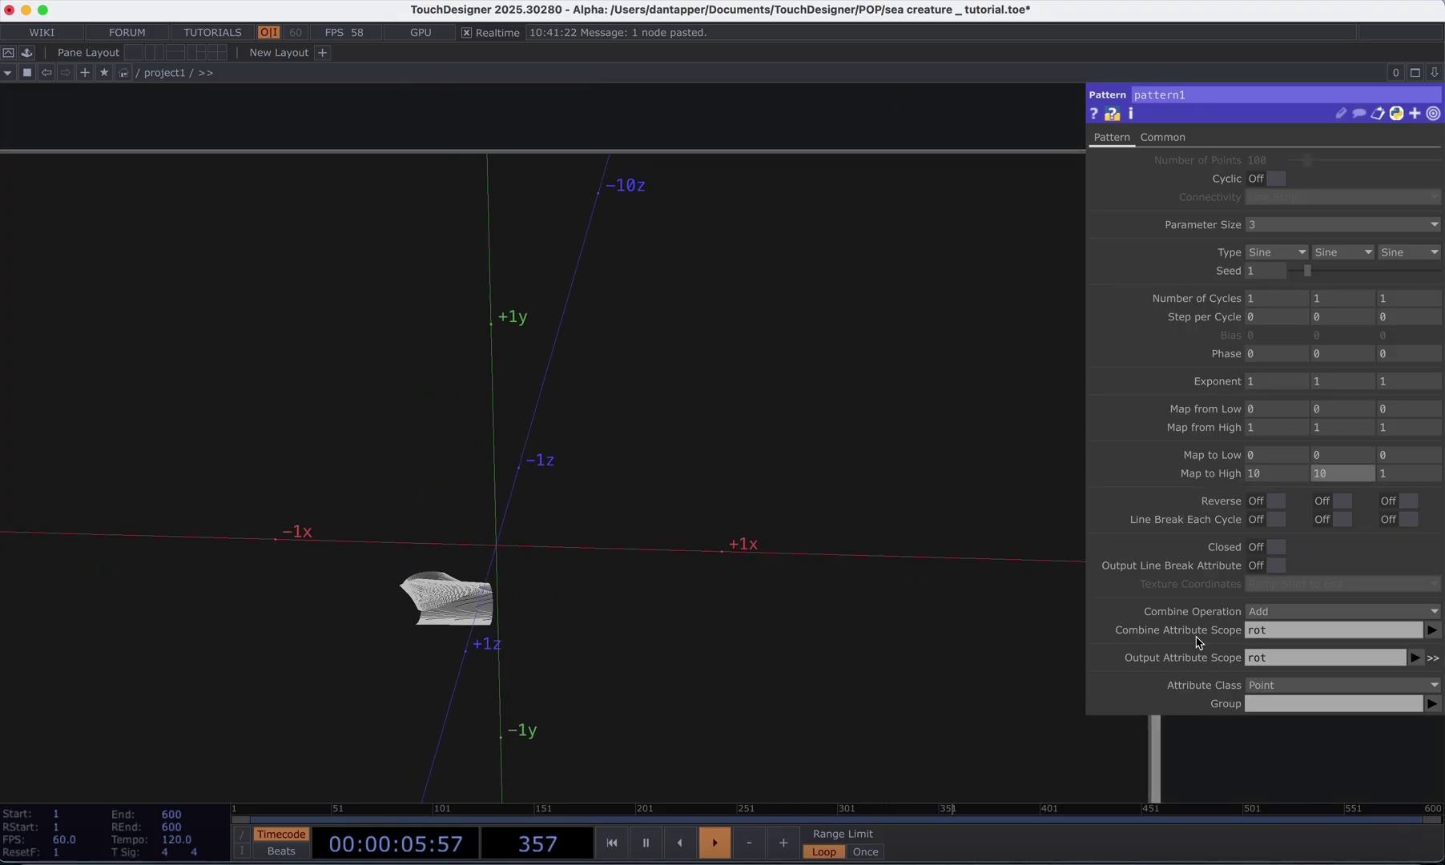
{"action": "key", "text": "Return"}
{"action": "left_click", "coordinate": [1403, 473]}
{"action": "type", "text": "100"}
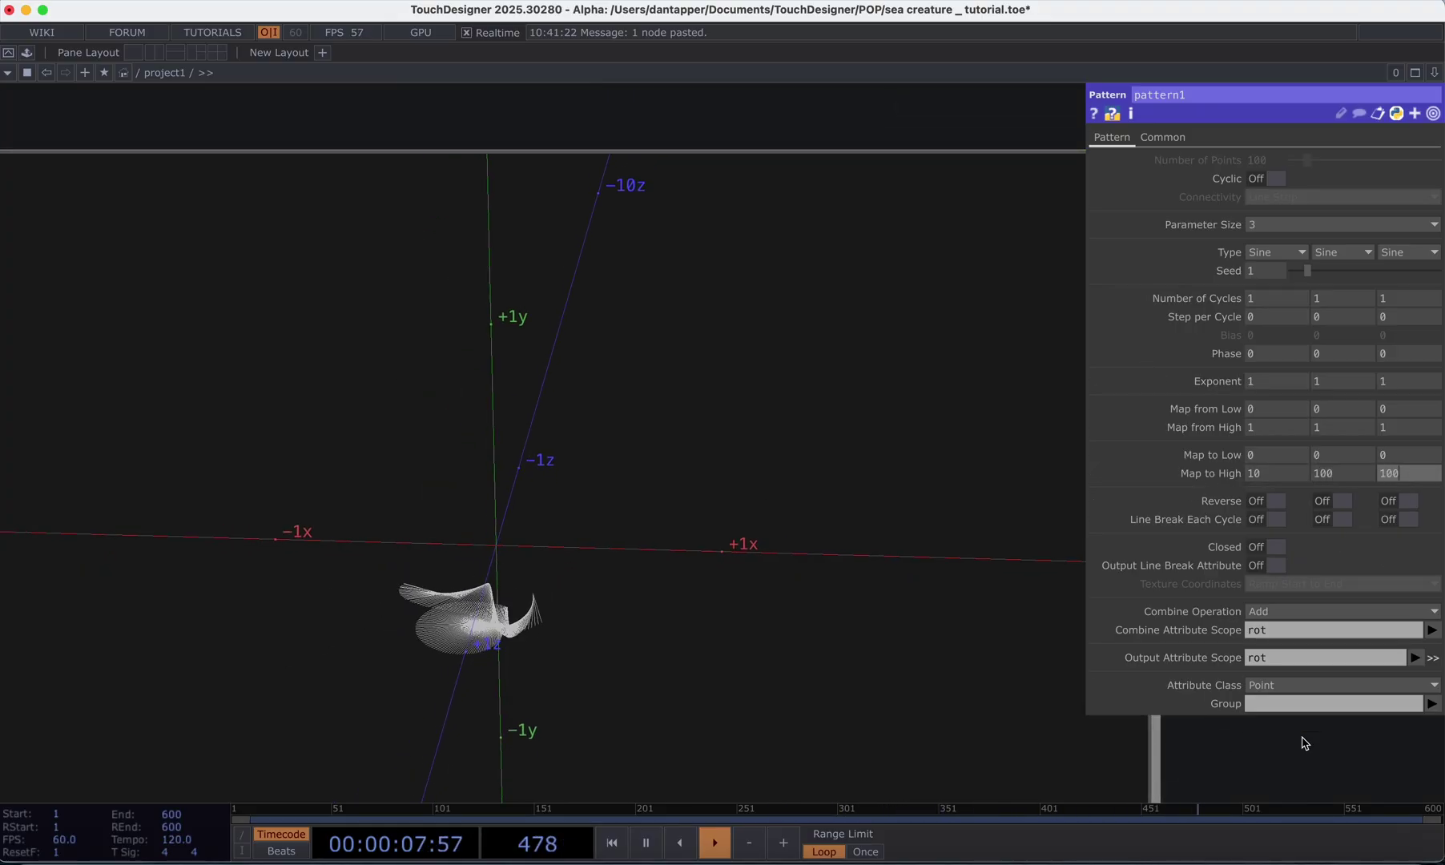
{"action": "key", "text": "Return"}
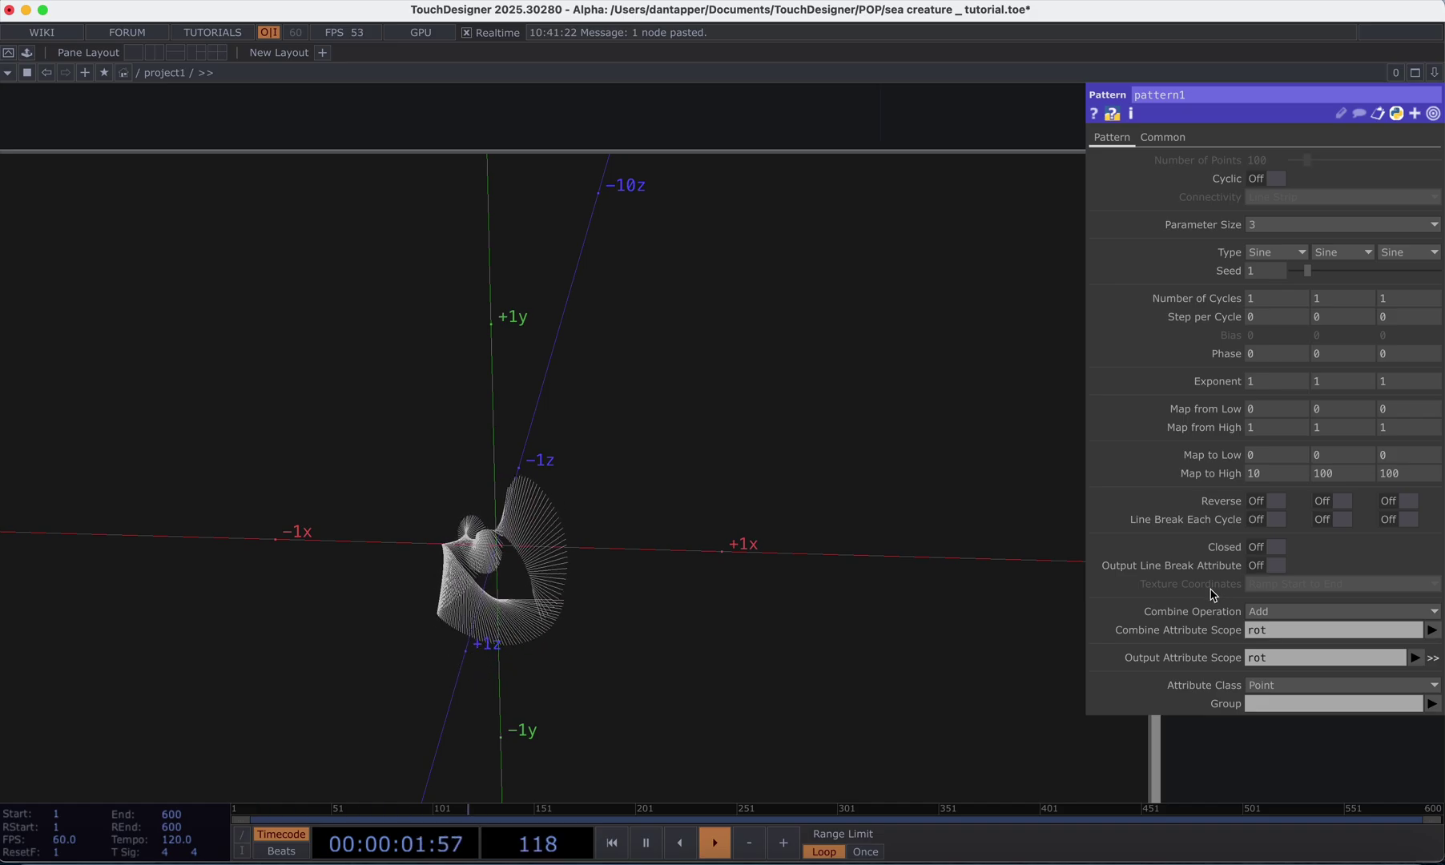
- Set Map to High to 0 for the first and second components, leaving only the third one active
{"action": "type", "text": "0"}
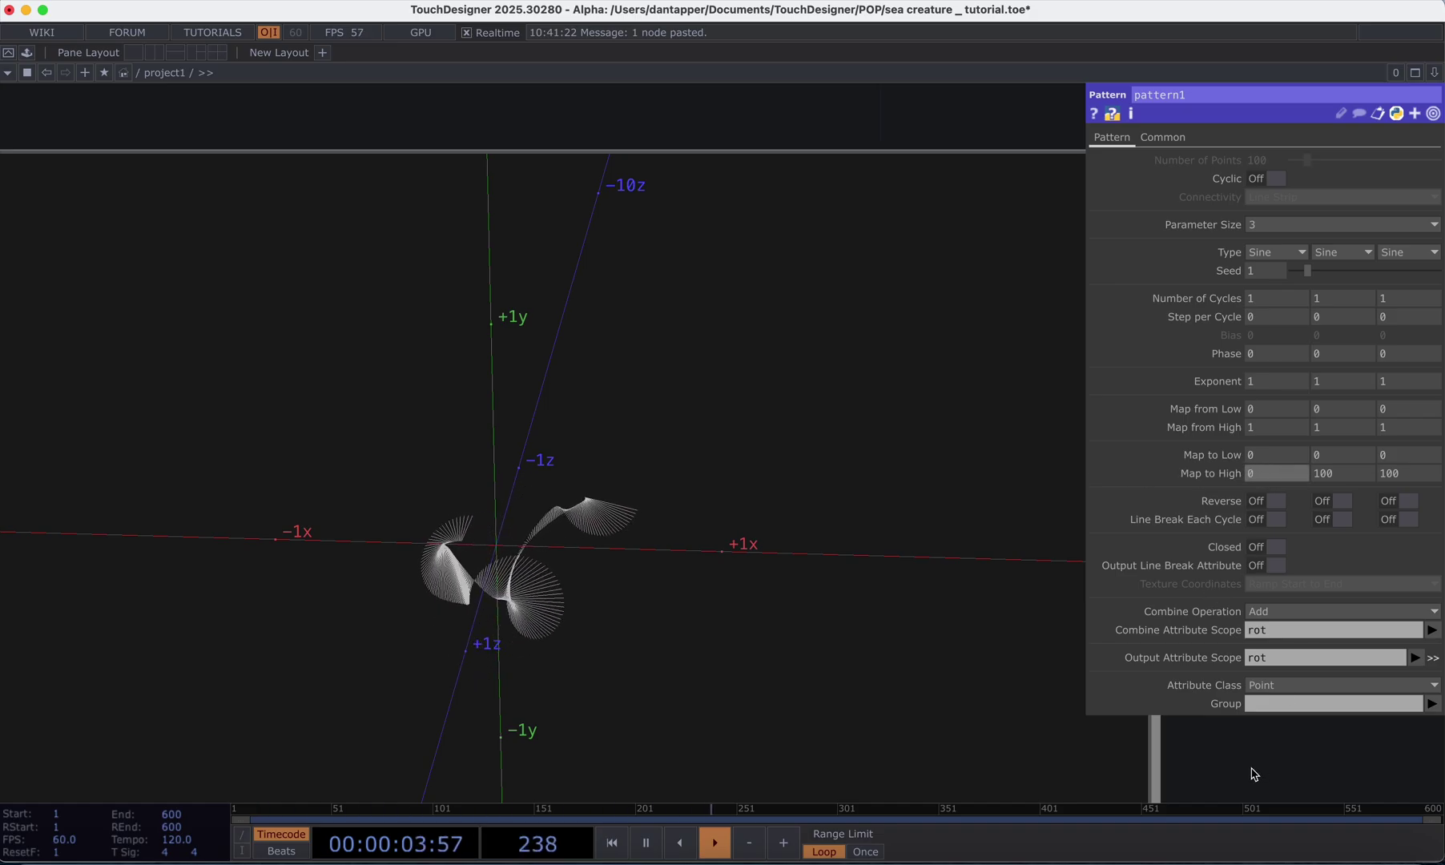
{"action": "left_click", "coordinate": [1251, 765]}
{"action": "left_click", "coordinate": [1338, 474]}
{"action": "type", "text": "0"}
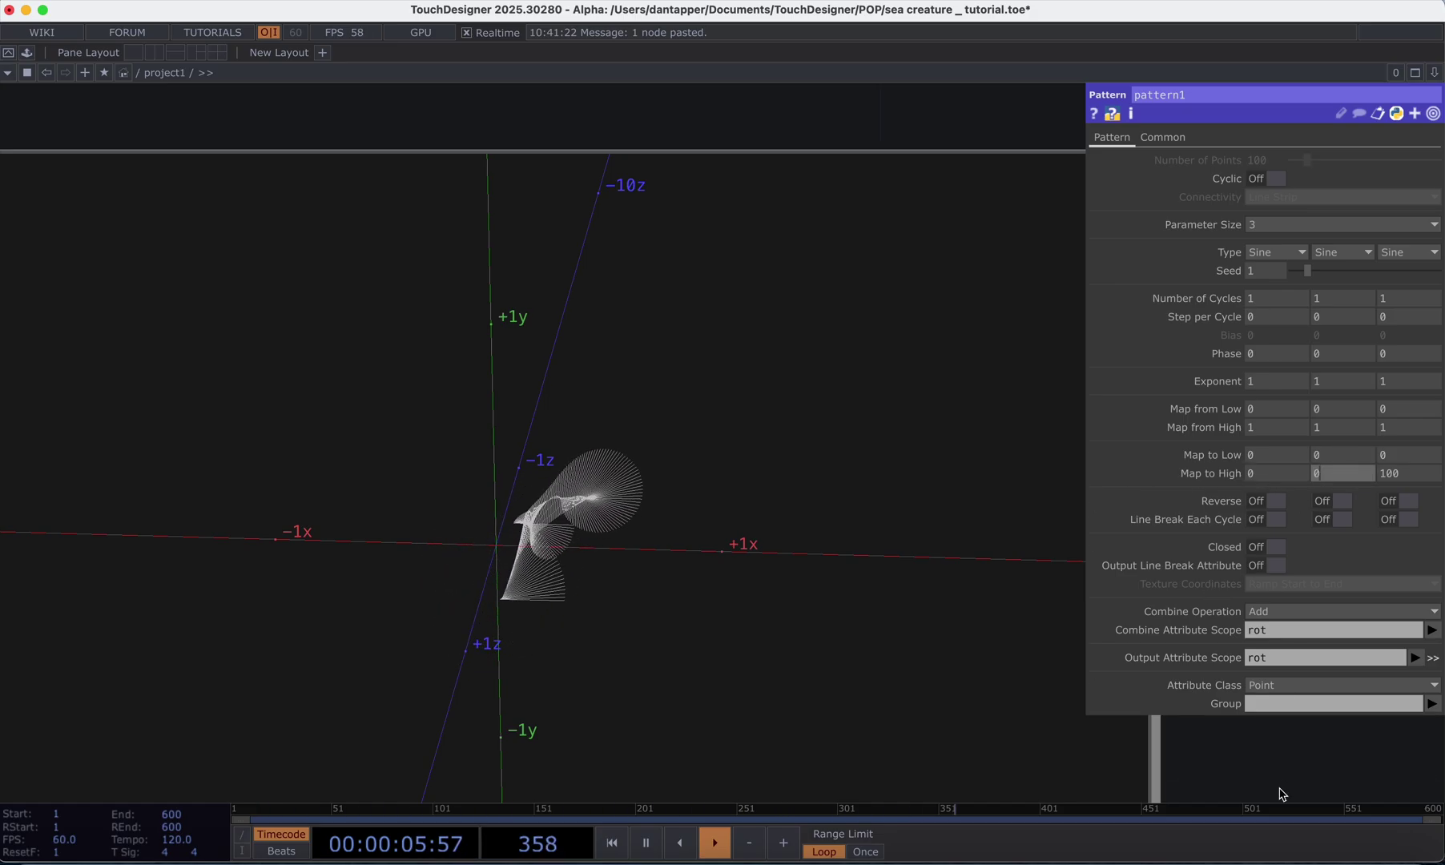
{"action": "left_click", "coordinate": [1280, 791]}
- Inspect the copy2 fins from another angle and set the third component's Number of Cycles to 3 on the pattern1 POP
{"action": "left_click_drag", "start_coordinate": [611, 568], "coordinate": [640, 490]}
{"action": "key", "text": "a"}
{"action": "left_click_drag", "start_coordinate": [598, 540], "coordinate": [872, 394]}
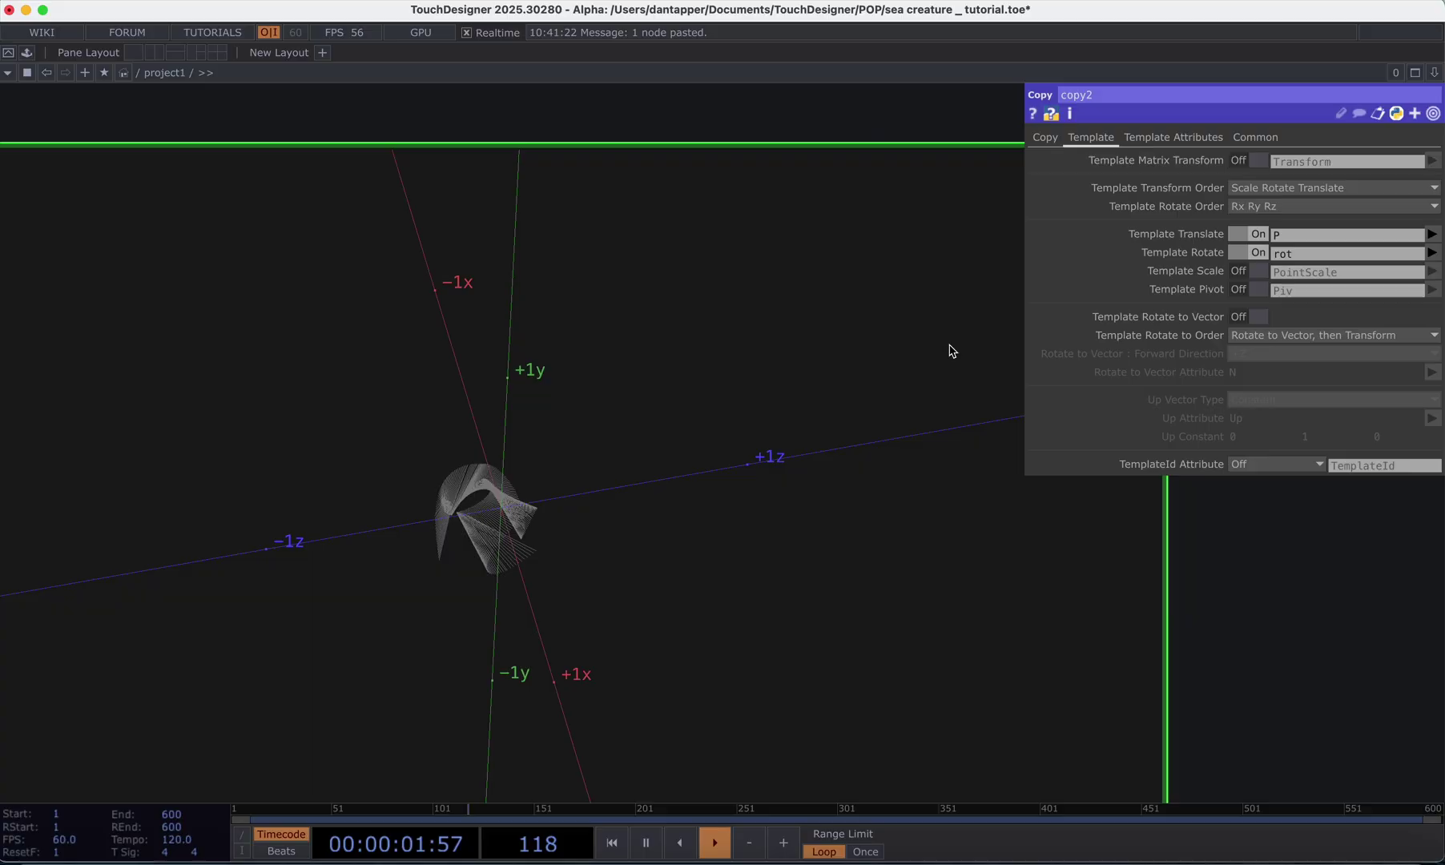
{"action": "scroll", "coordinate": [1178, 648], "scroll_direction": "down", "scroll_amount": 5}
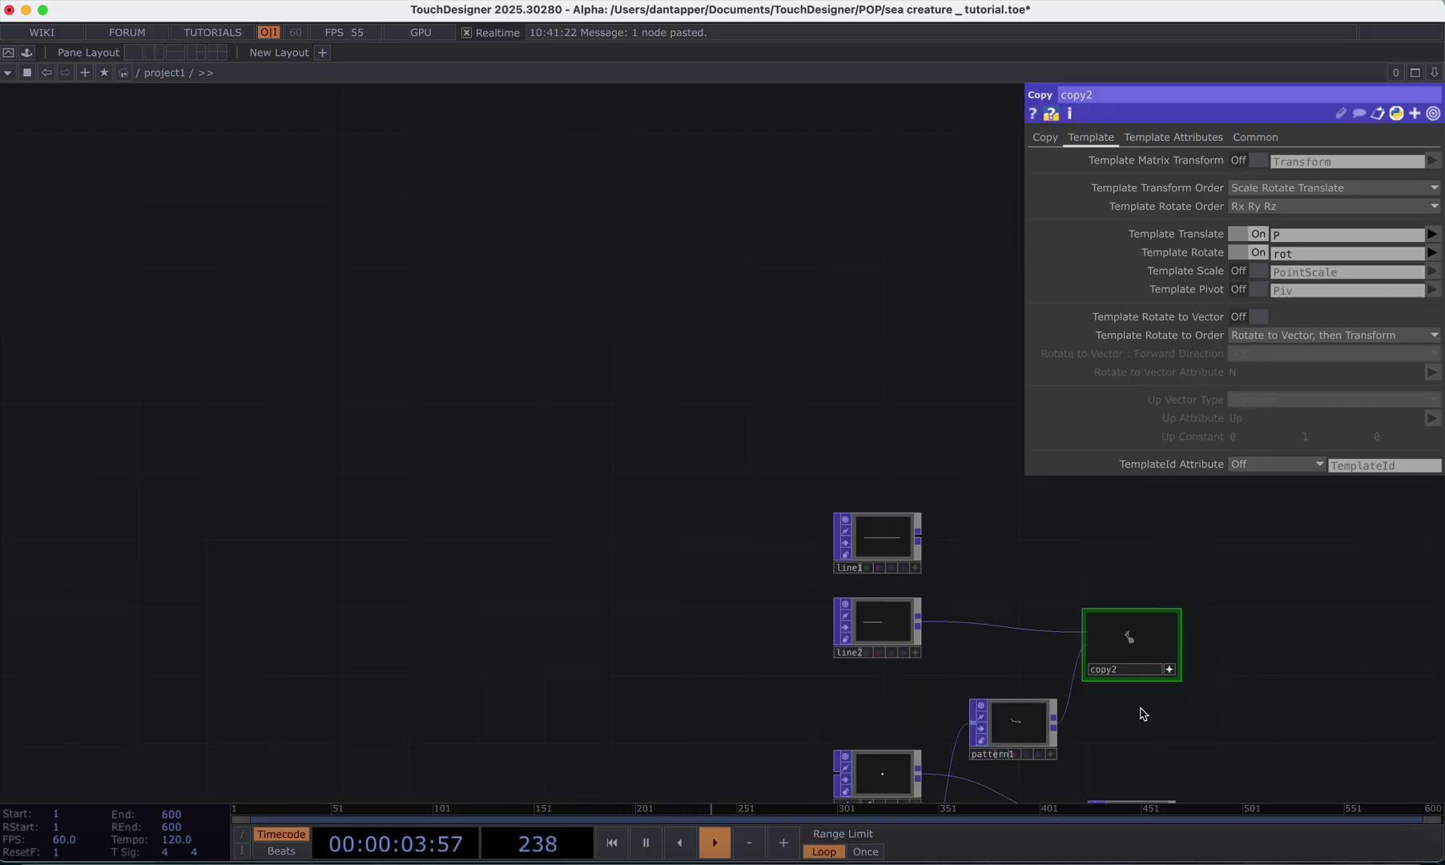
{"action": "left_click", "coordinate": [1010, 741]}
{"action": "left_click_drag", "start_coordinate": [1008, 518], "coordinate": [673, 400]}
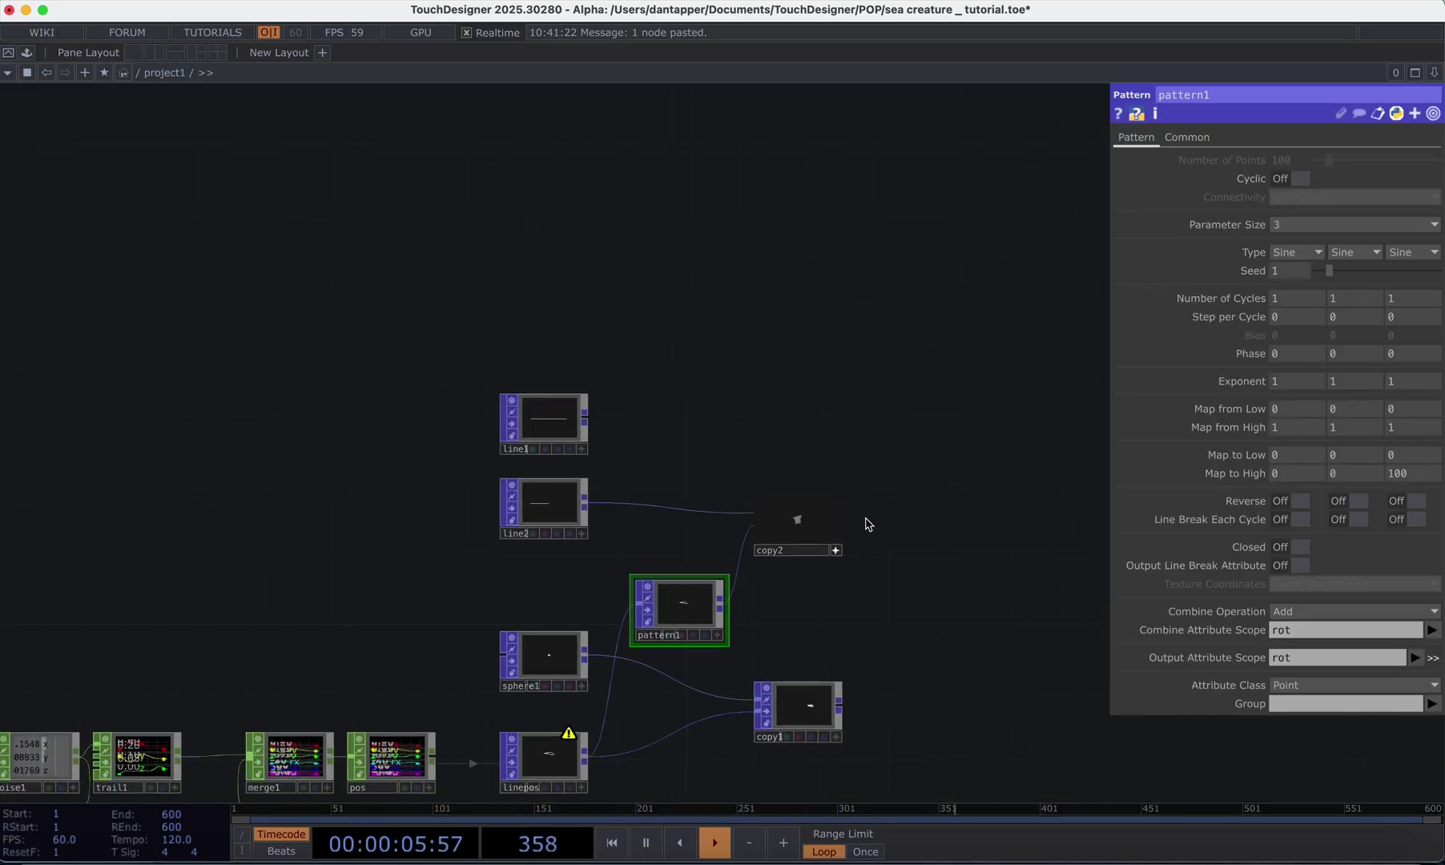
{"action": "scroll", "coordinate": [892, 575], "scroll_direction": "up", "scroll_amount": 5}
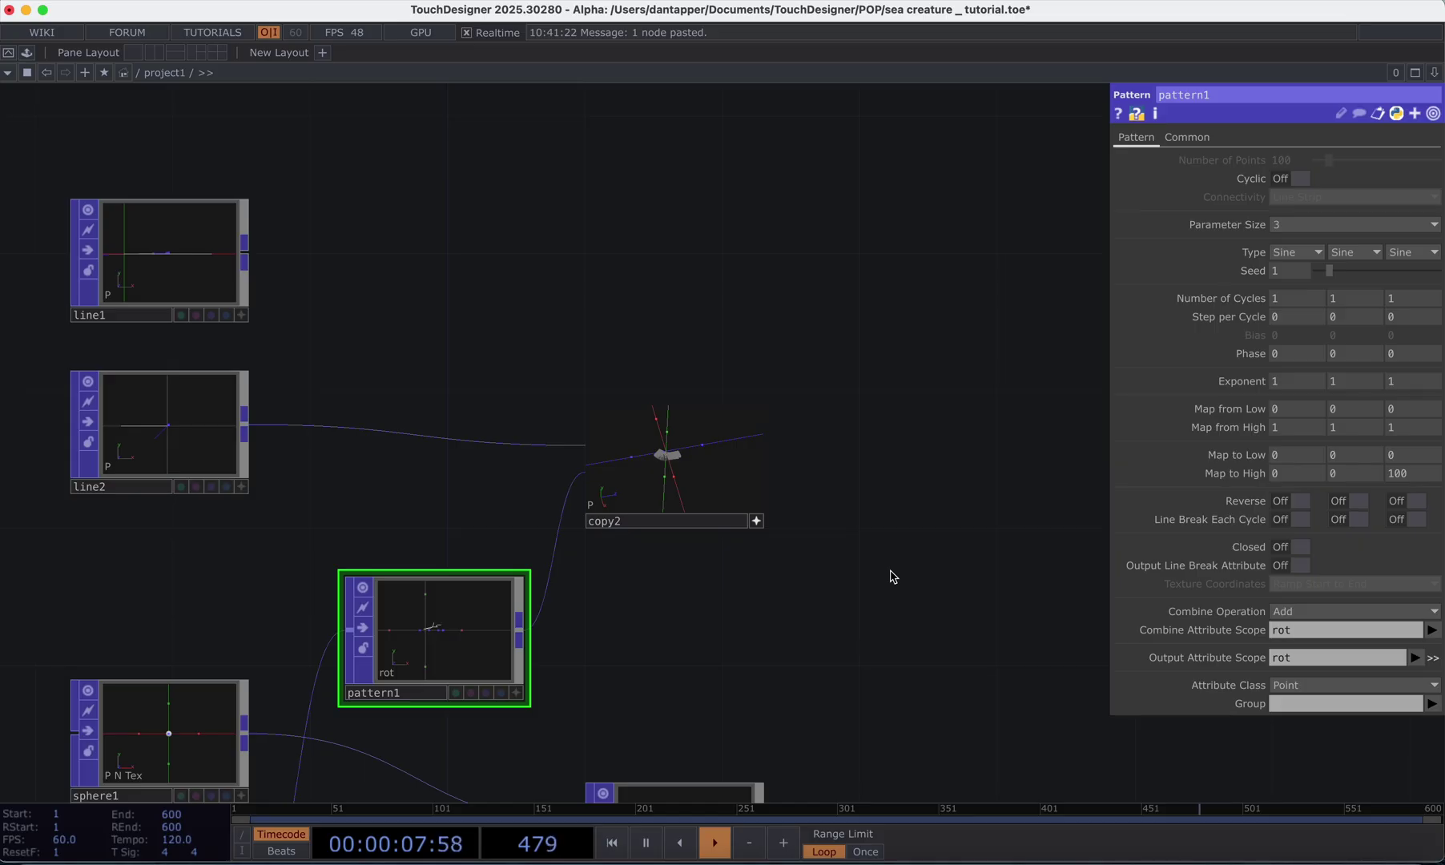
{"action": "scroll", "coordinate": [892, 576], "scroll_direction": "up", "scroll_amount": 3}
{"action": "scroll", "coordinate": [596, 582], "scroll_direction": "up", "scroll_amount": 2}
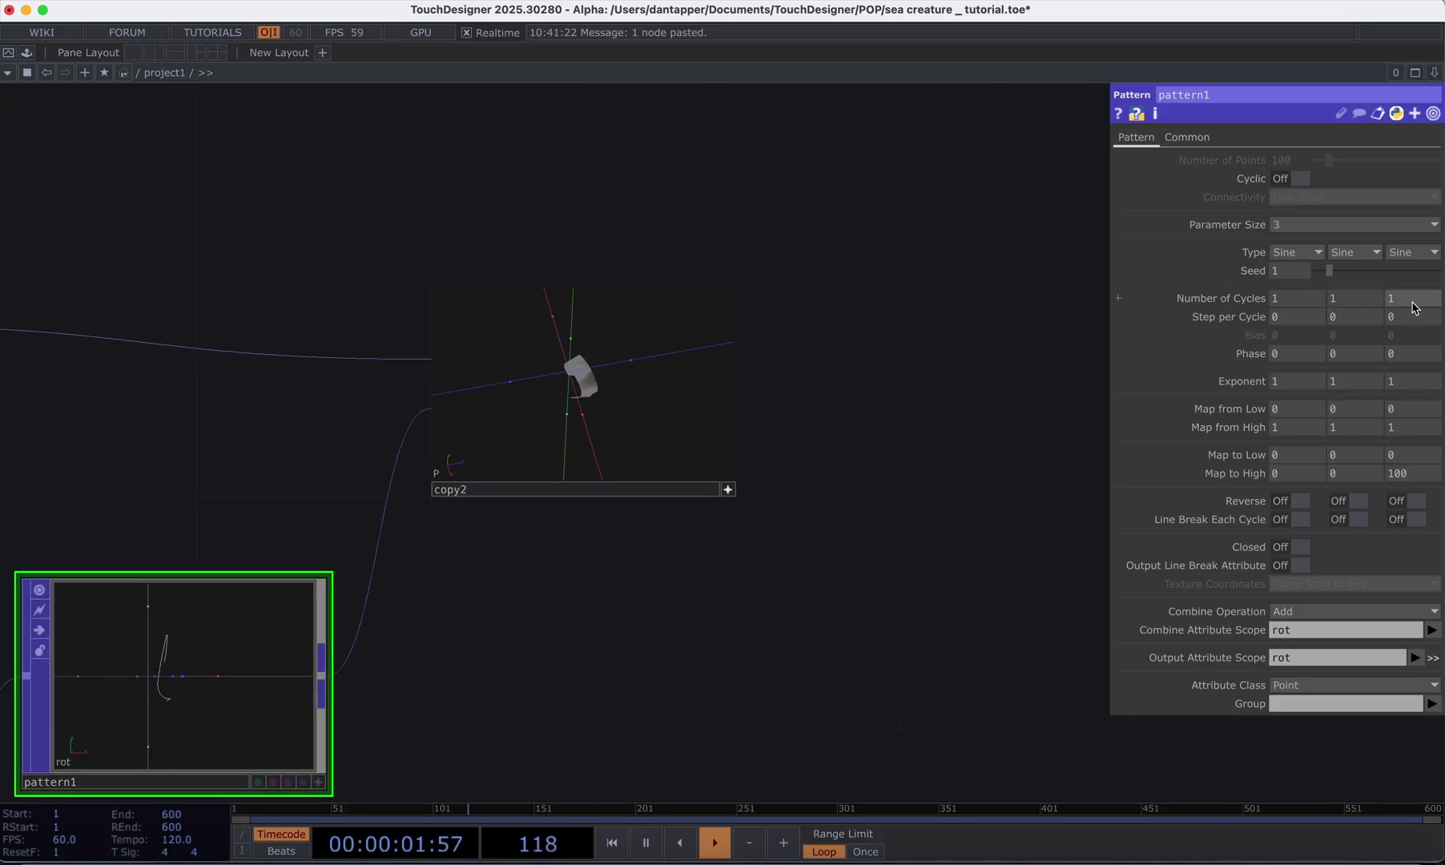
{"action": "key", "text": "BackSpace"}
{"action": "type", "text": "3"}
{"action": "key", "text": "Return"}
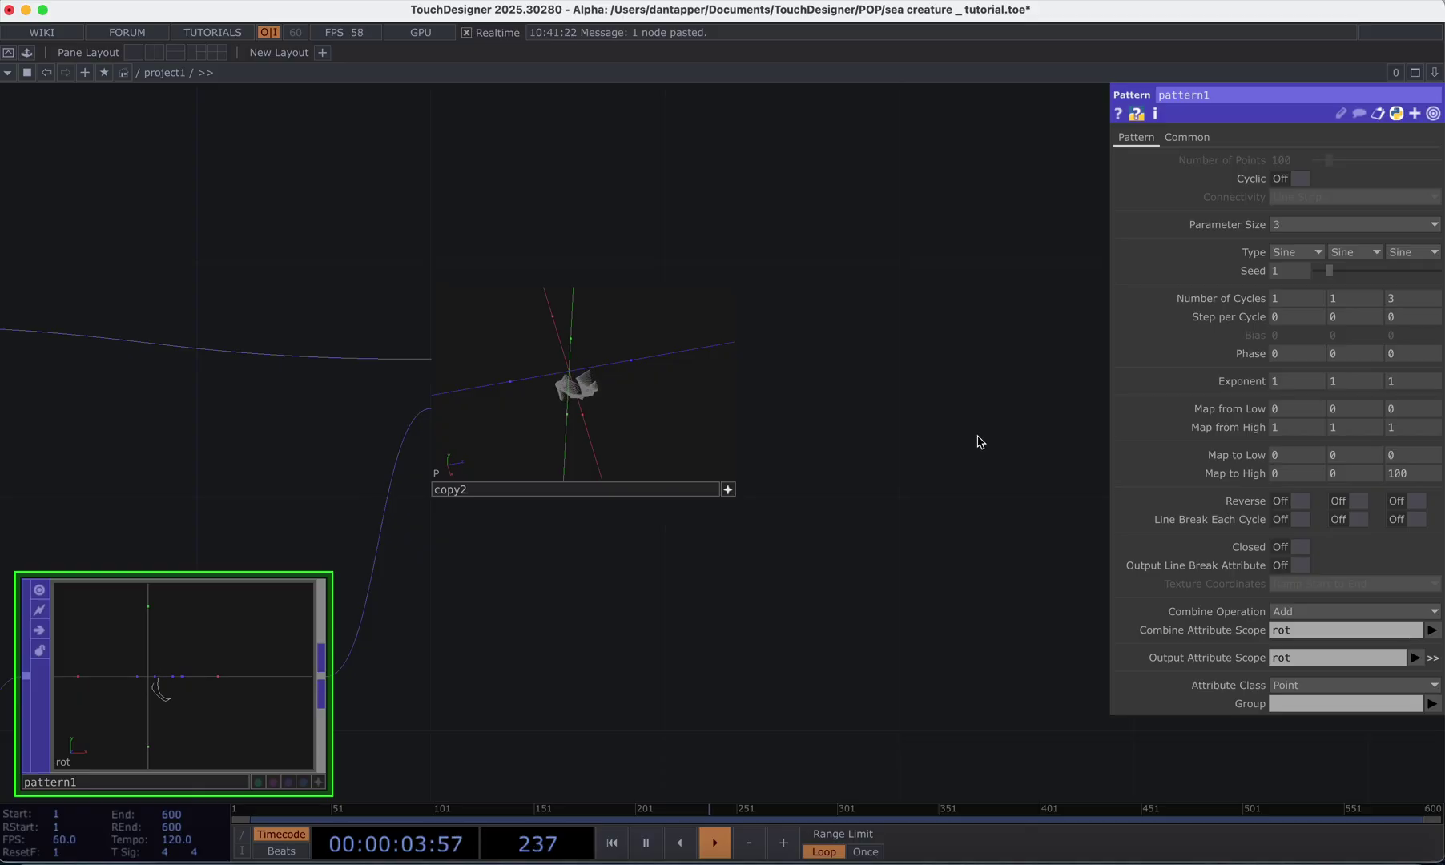
- Animate the third component's Phase with the expression absTime.seconds
{"action": "scroll", "coordinate": [814, 370], "scroll_direction": "up", "scroll_amount": 4}
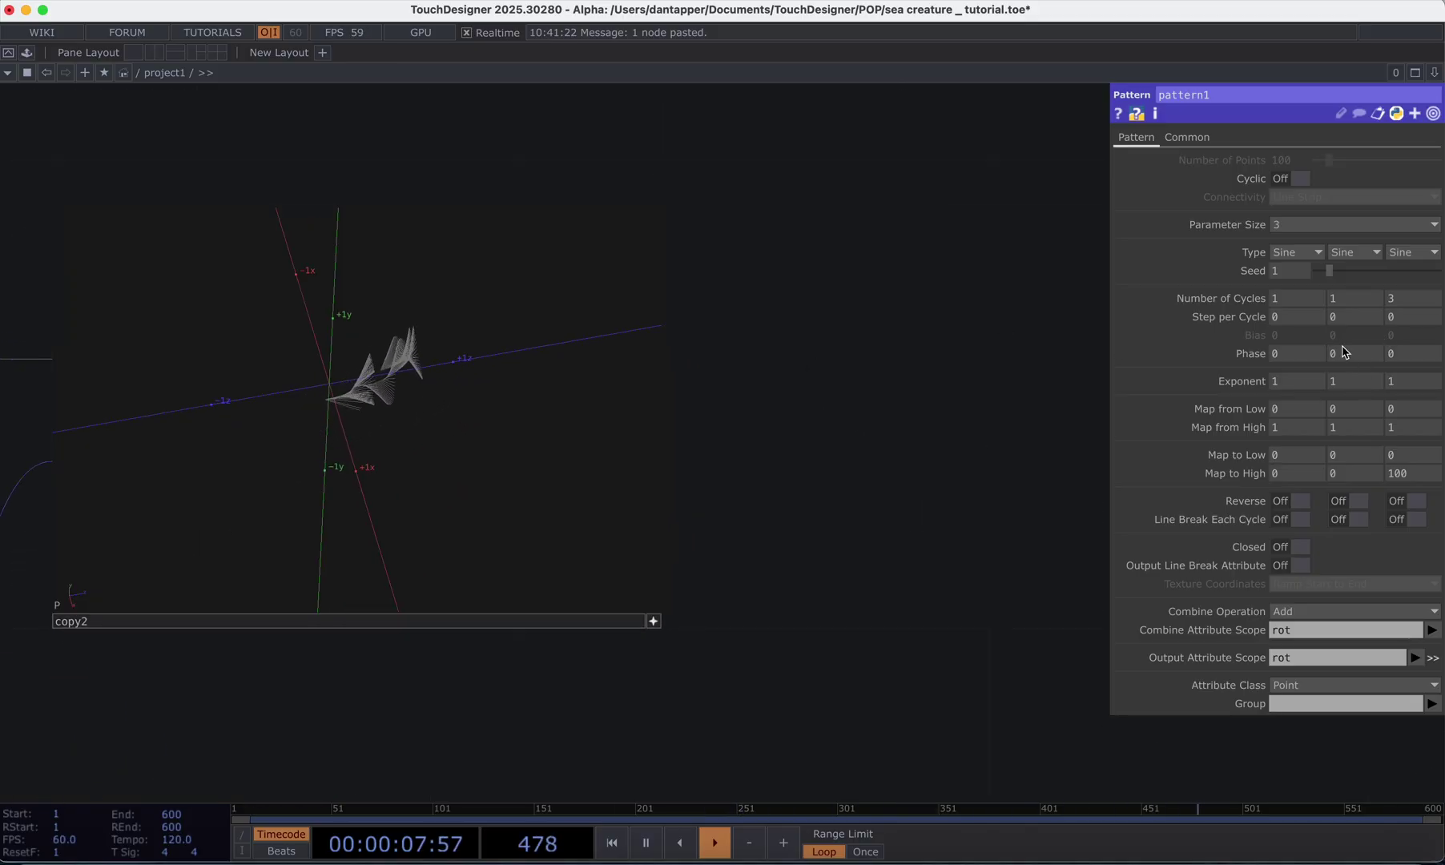
{"action": "left_click", "coordinate": [1393, 354]}
{"action": "type", "text": "abs"}
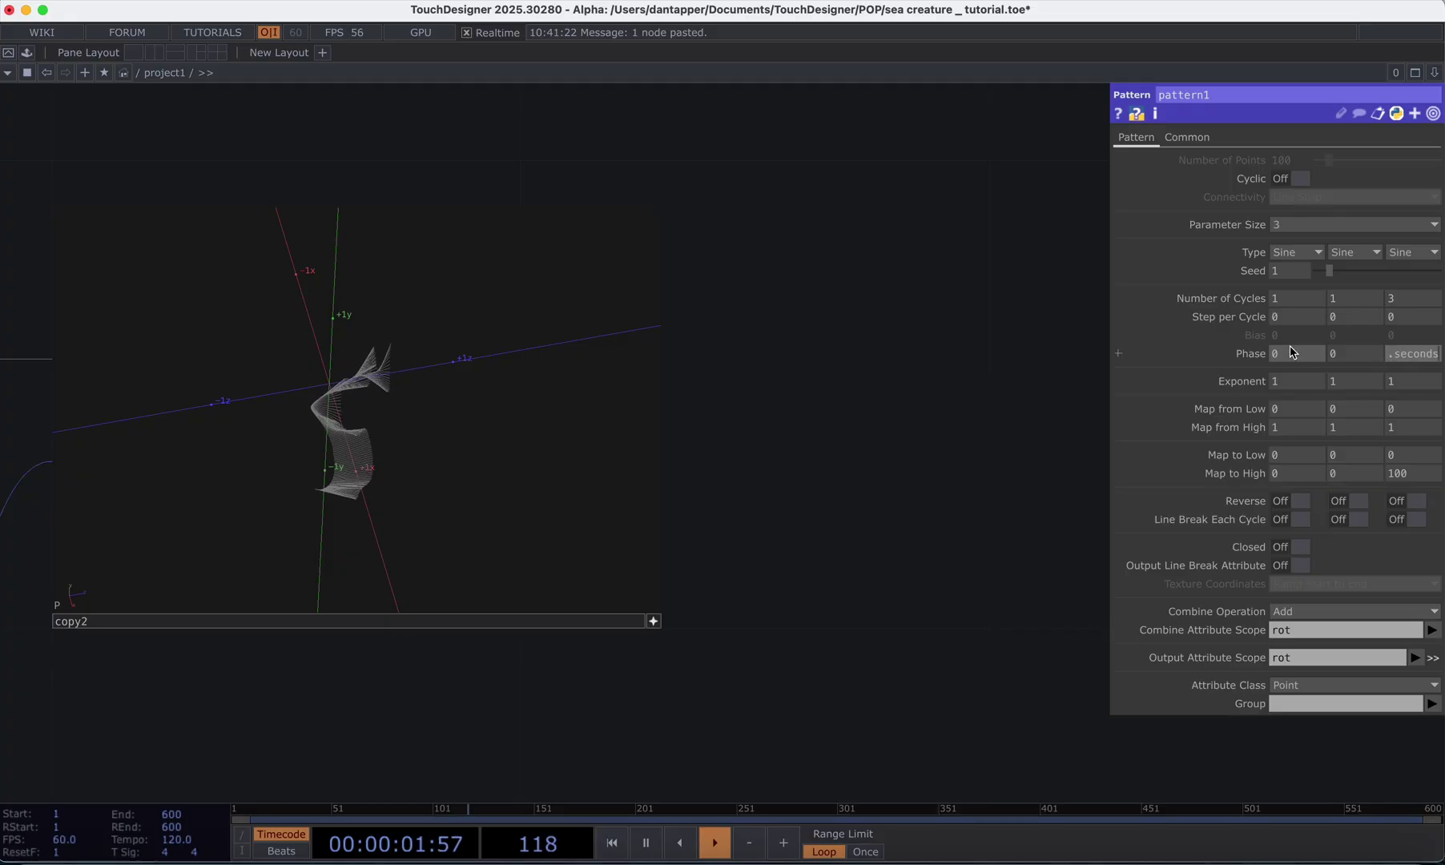
{"action": "key", "text": "Return"}
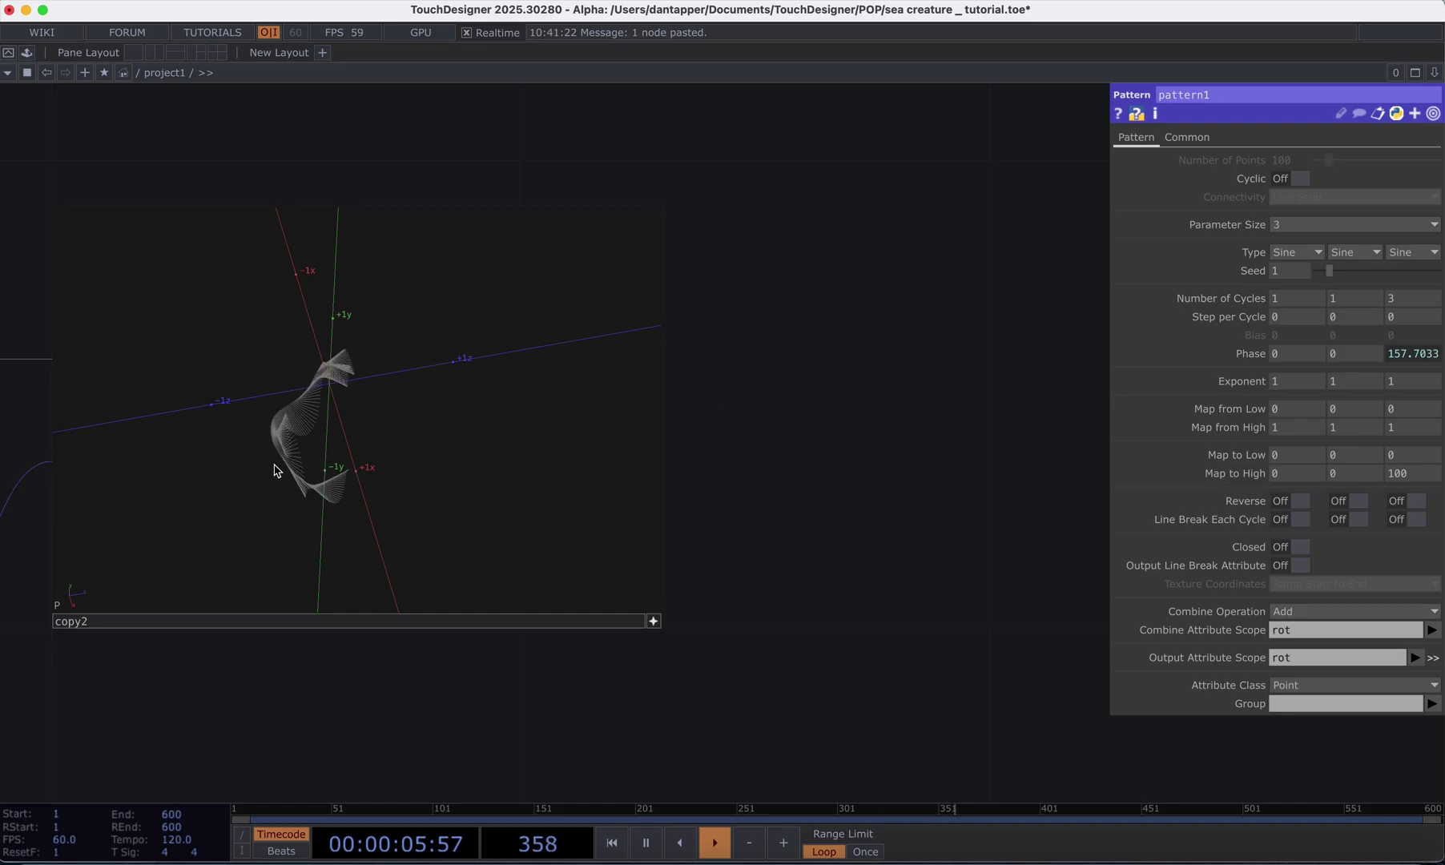
- Try Triangle and Square as the third component's pattern type to compare how the fin lines move
{"action": "left_click", "coordinate": [1423, 253]}
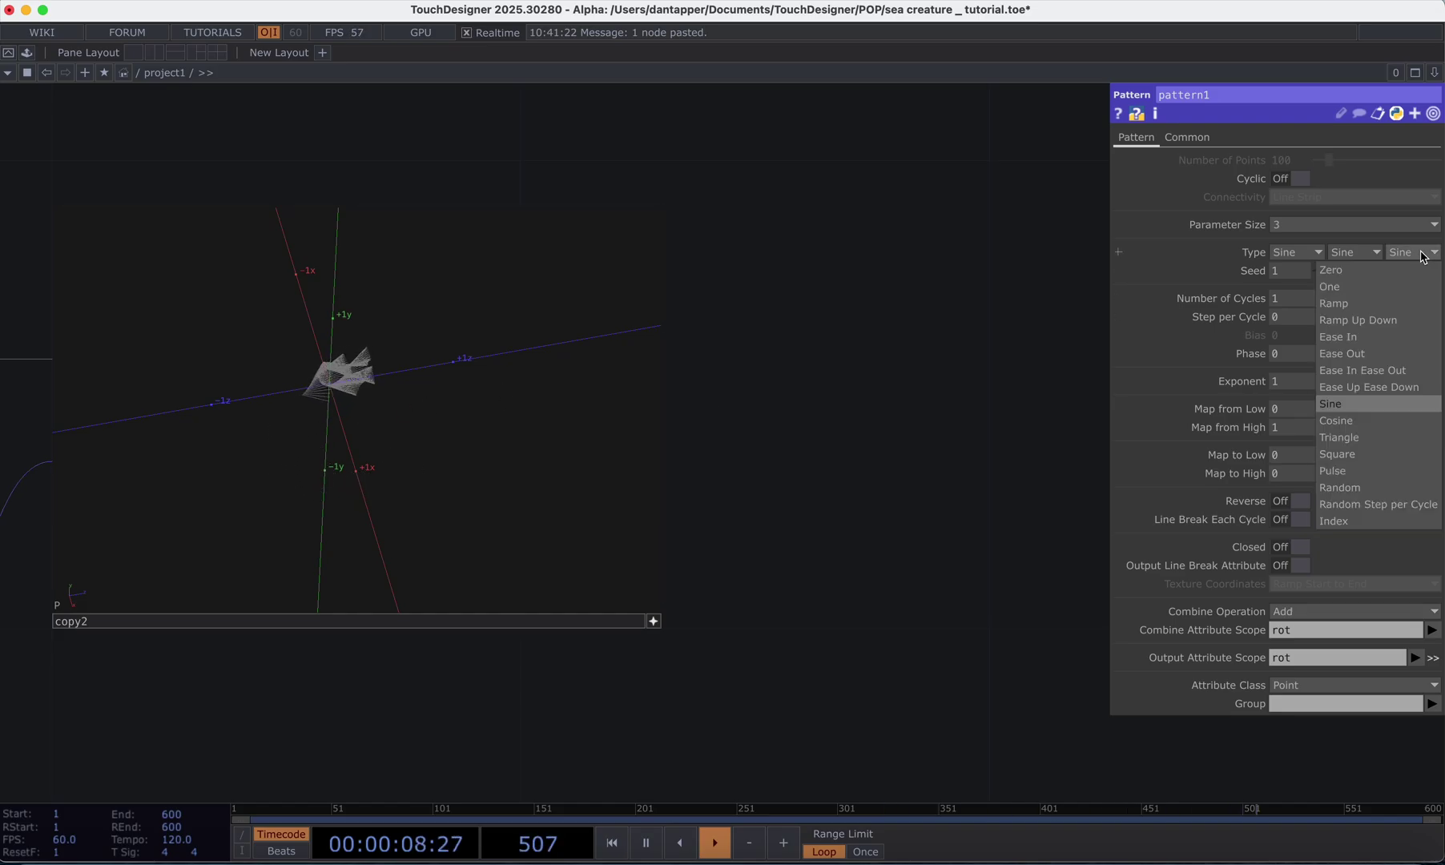
{"action": "left_click", "coordinate": [1353, 438]}
{"action": "left_click", "coordinate": [1404, 257]}
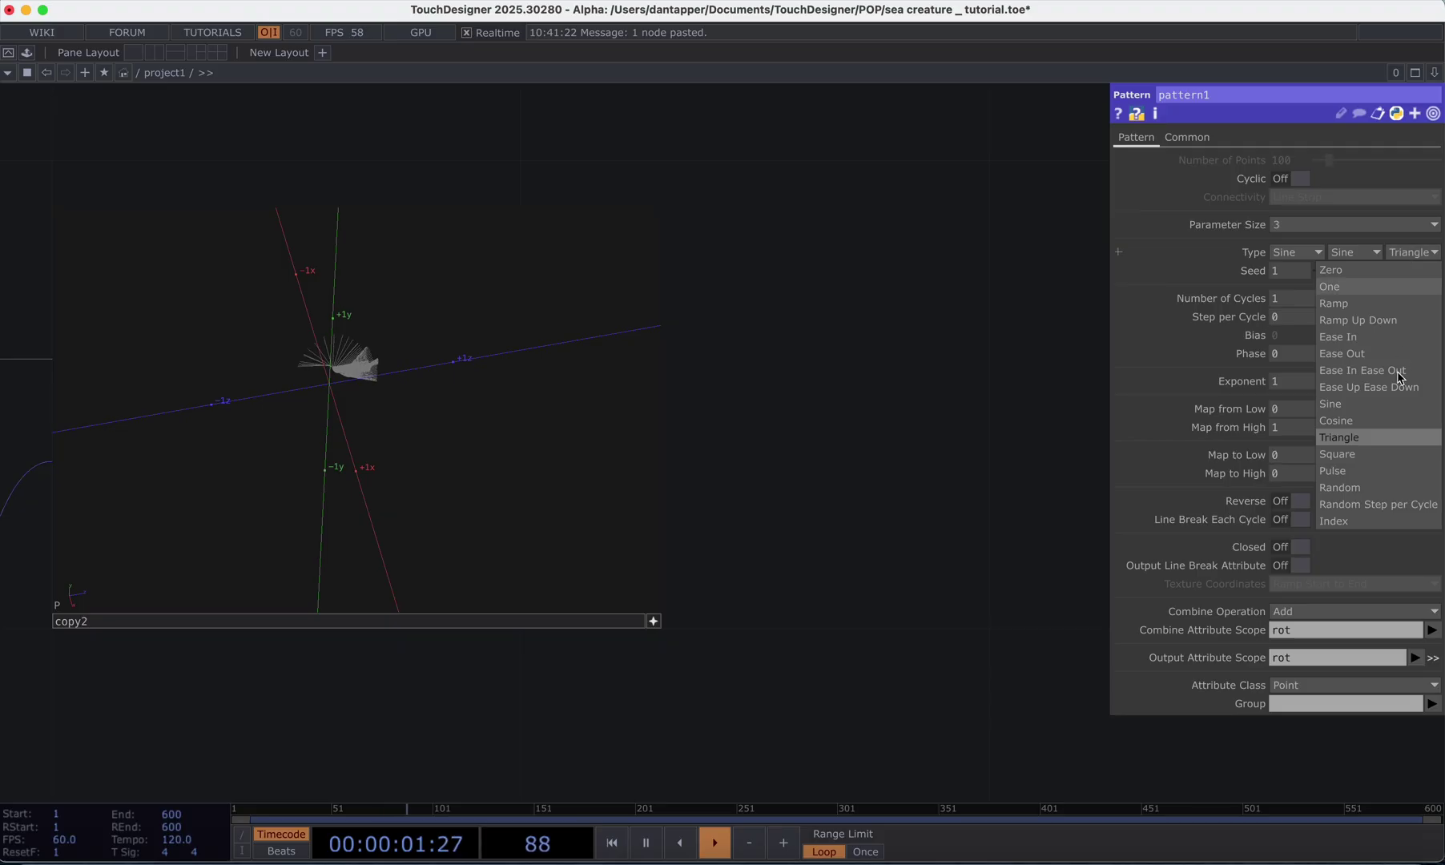
{"action": "left_click", "coordinate": [1353, 459]}
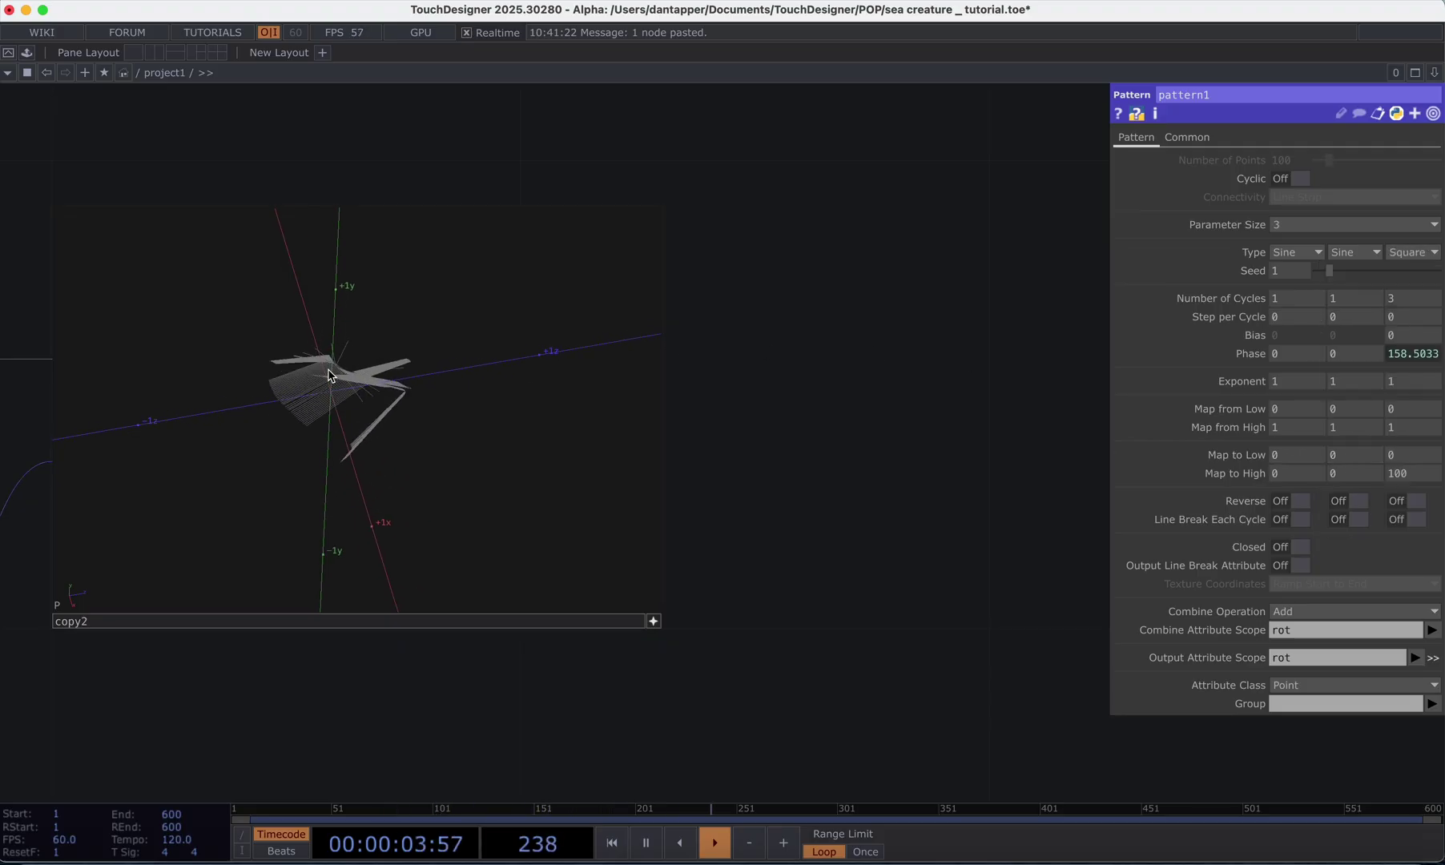
- Set pattern1's type to Sine for the third component and Cosine for the first, with a Map to High of 180 for the first
{"action": "mouse_move", "coordinate": [334, 377]}
{"action": "left_mouse_down"}
{"action": "mouse_move", "coordinate": [339, 407]}
{"action": "mouse_move", "coordinate": [347, 387]}
{"action": "left_mouse_up"}
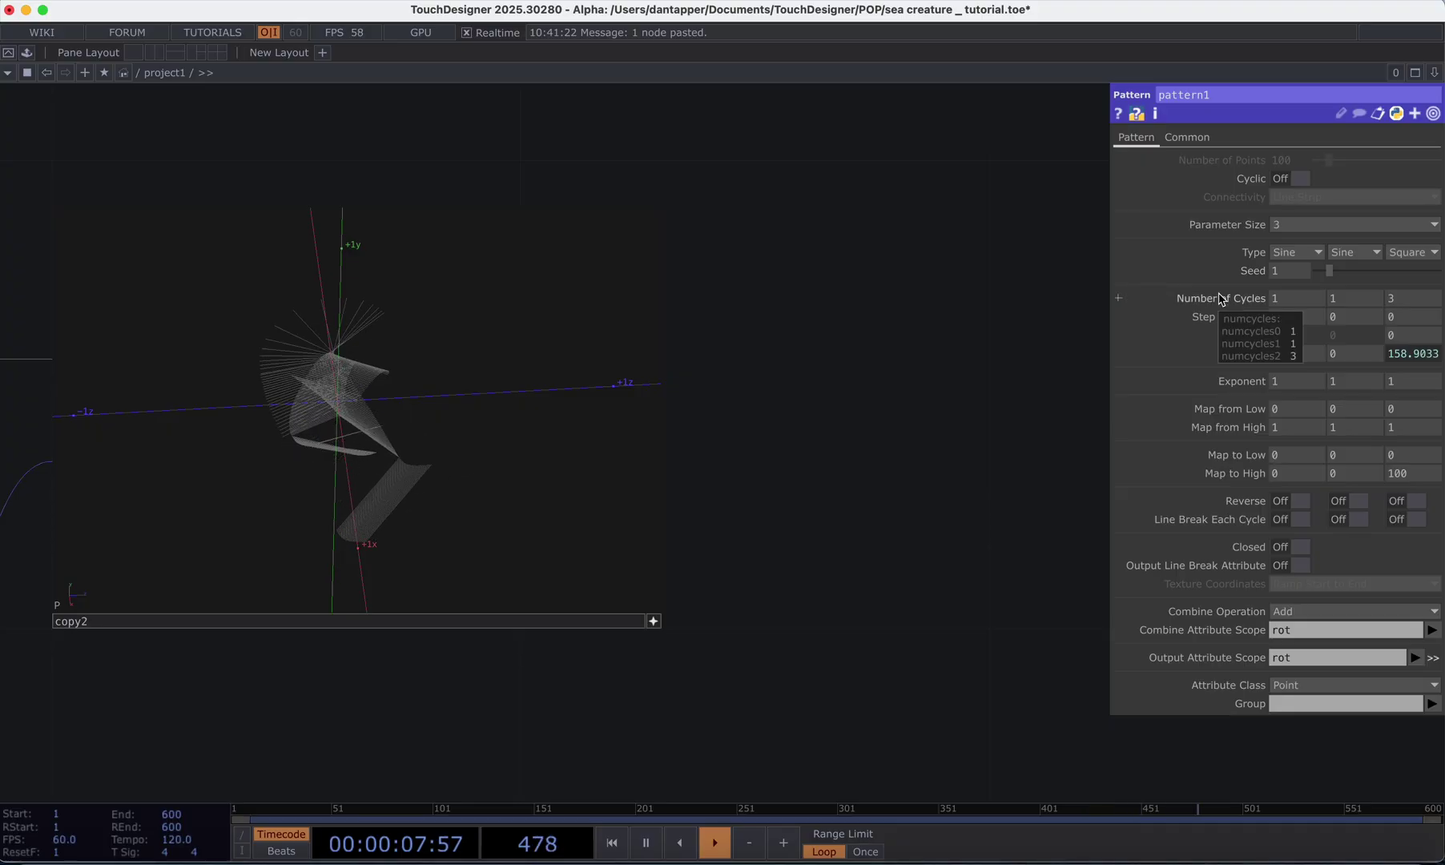
{"action": "left_click", "coordinate": [1414, 254]}
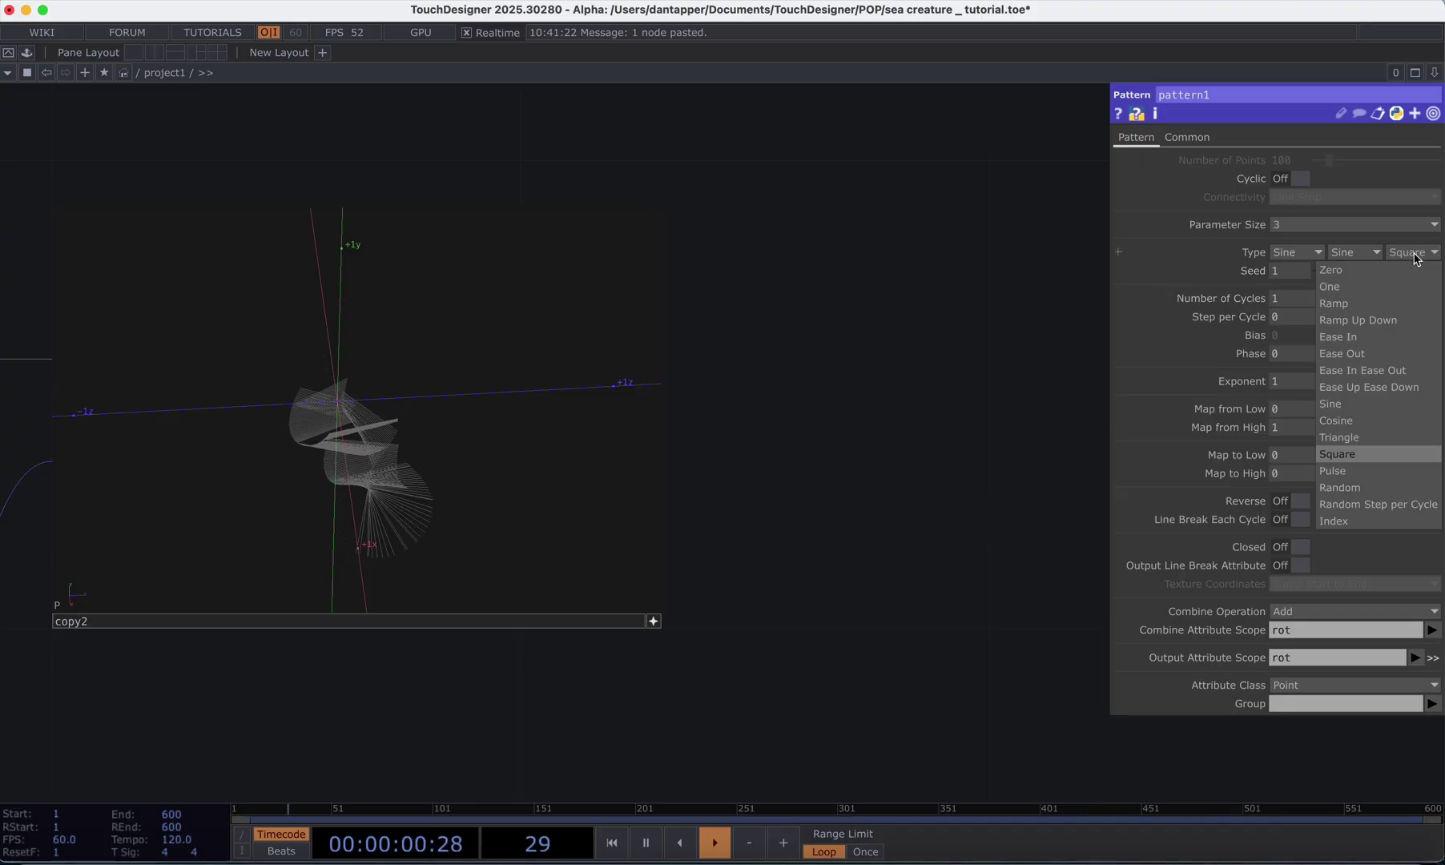
{"action": "left_click", "coordinate": [1338, 404]}
{"action": "left_click", "coordinate": [1295, 252]}
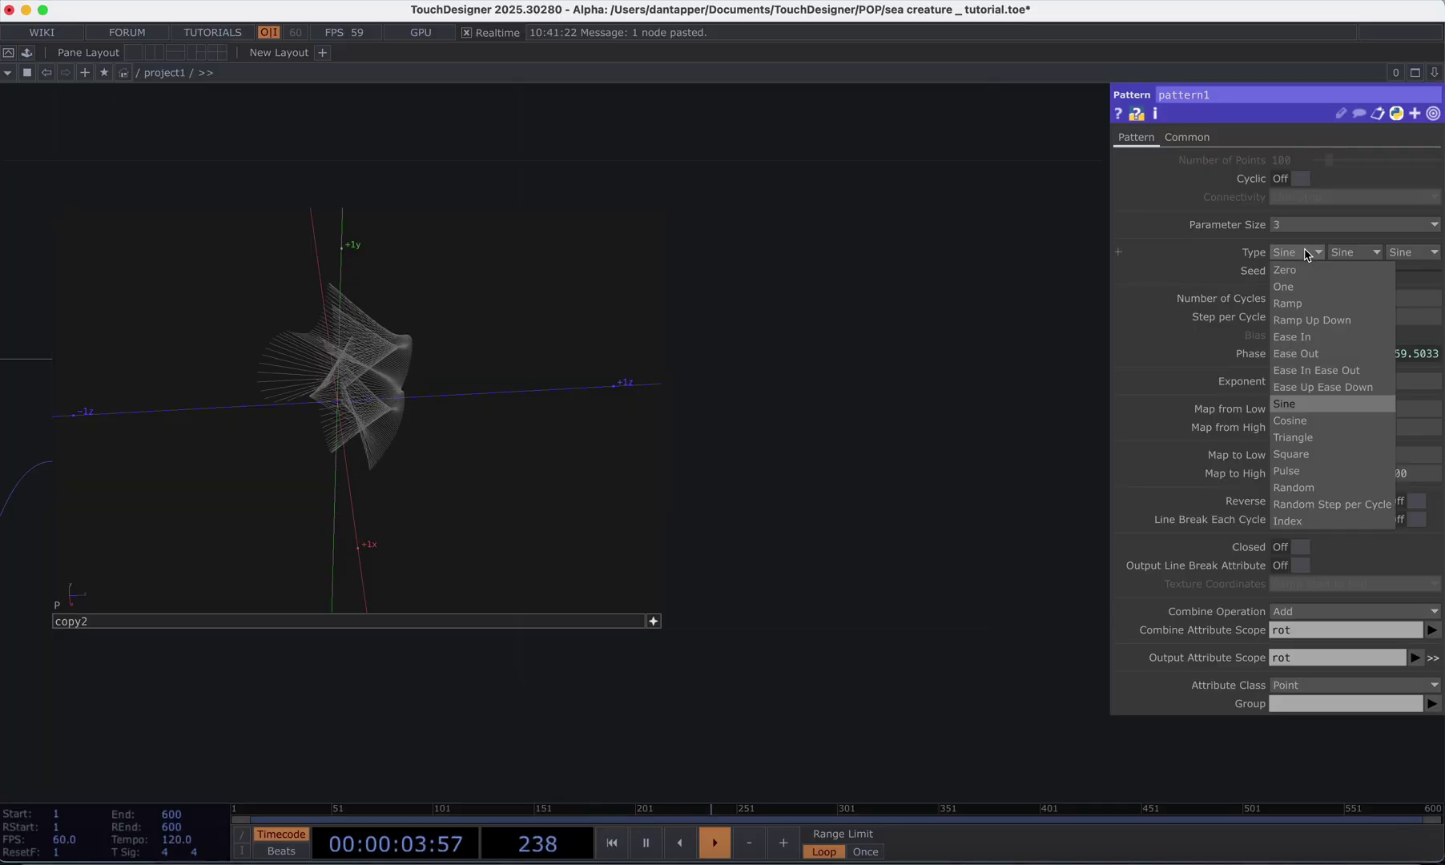
{"action": "left_click", "coordinate": [1300, 423]}
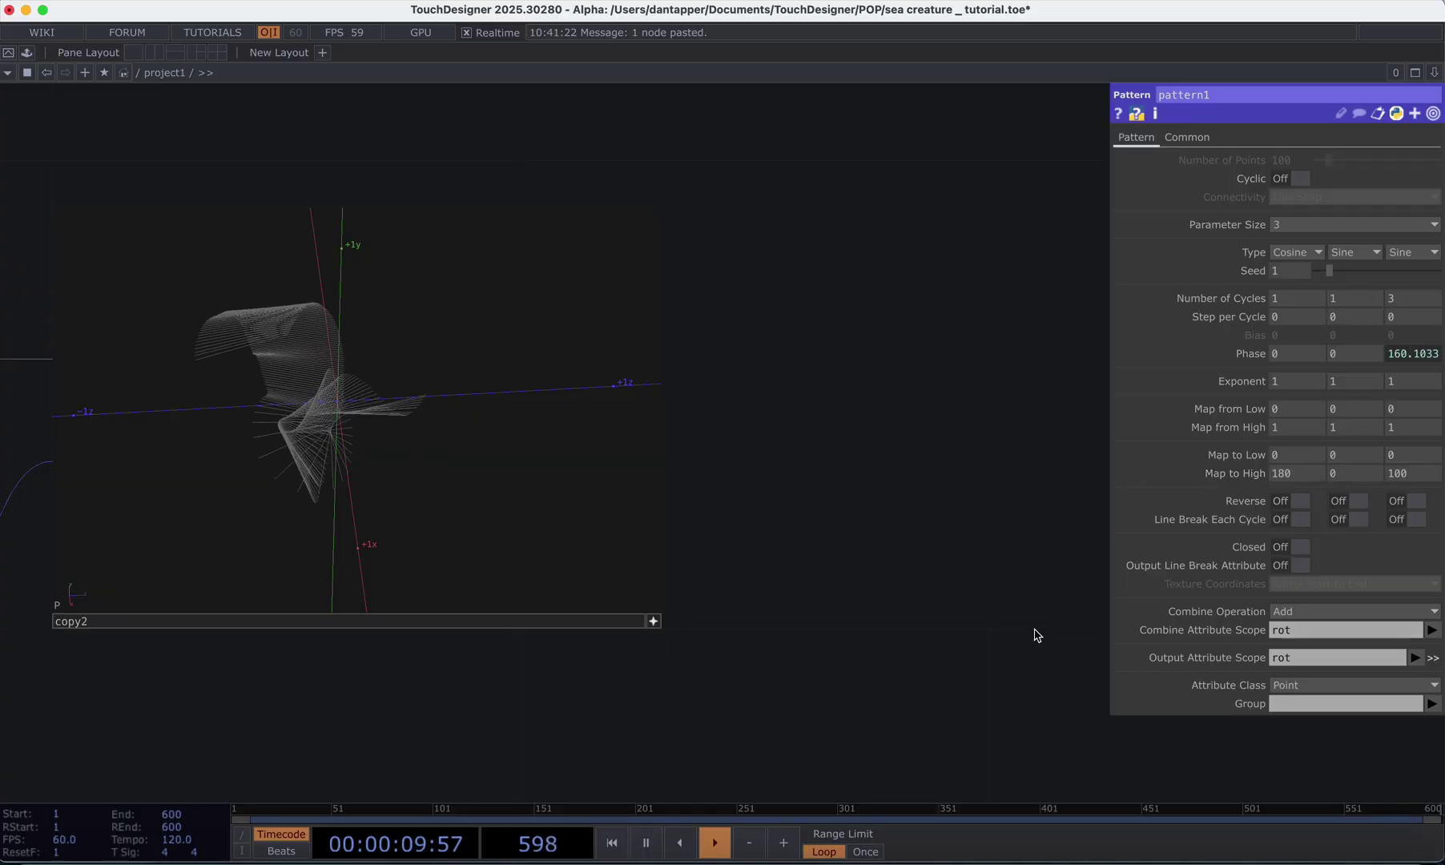
- Animate the first component's Phase on pattern1 with the expression absTime.seconds*0.02
{"action": "left_click", "coordinate": [1317, 353]}
{"action": "type", "text": "absTime."}
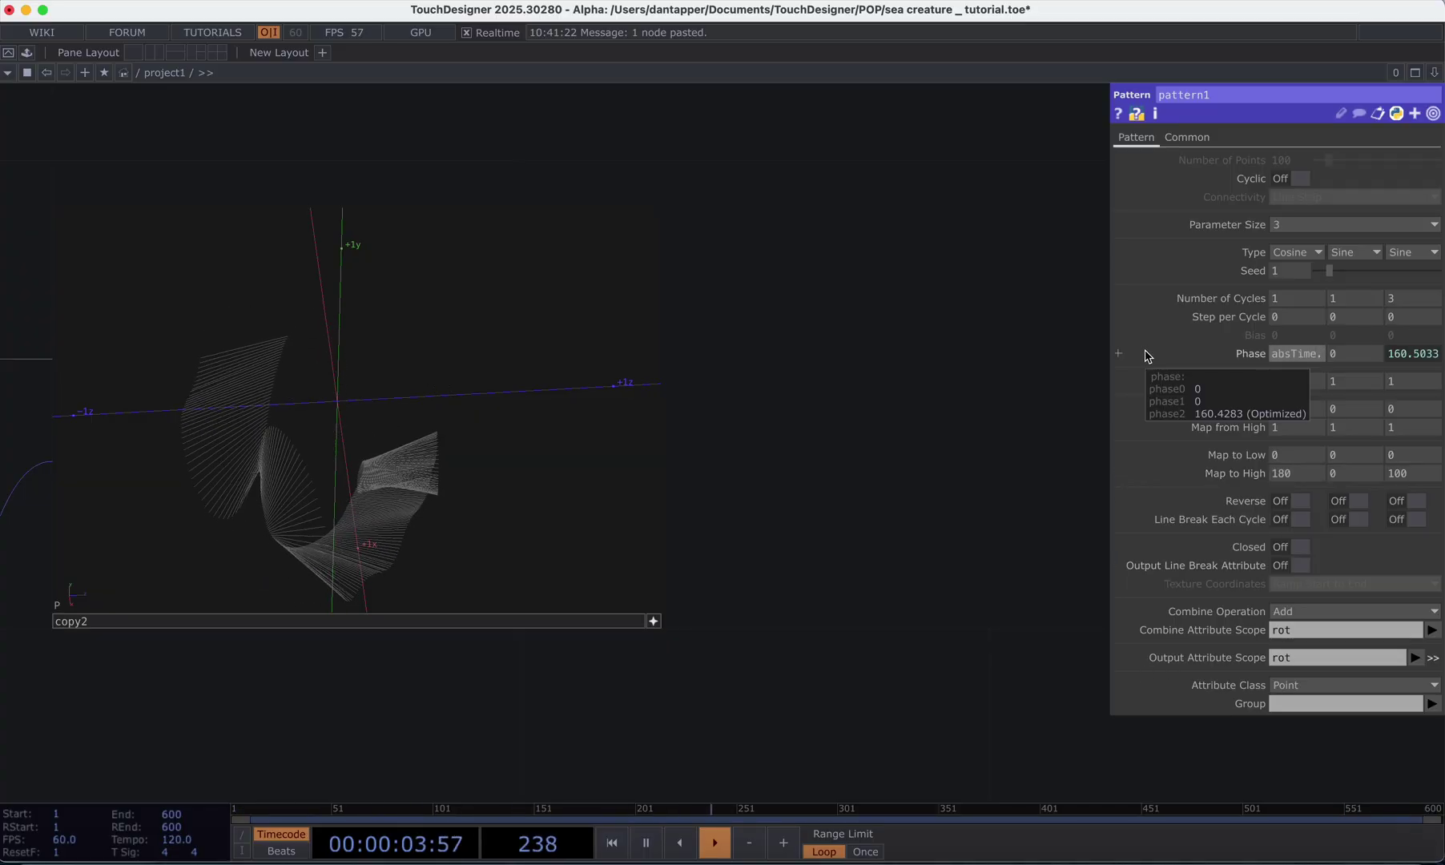
{"action": "type", "text": "seconds*0.02"}
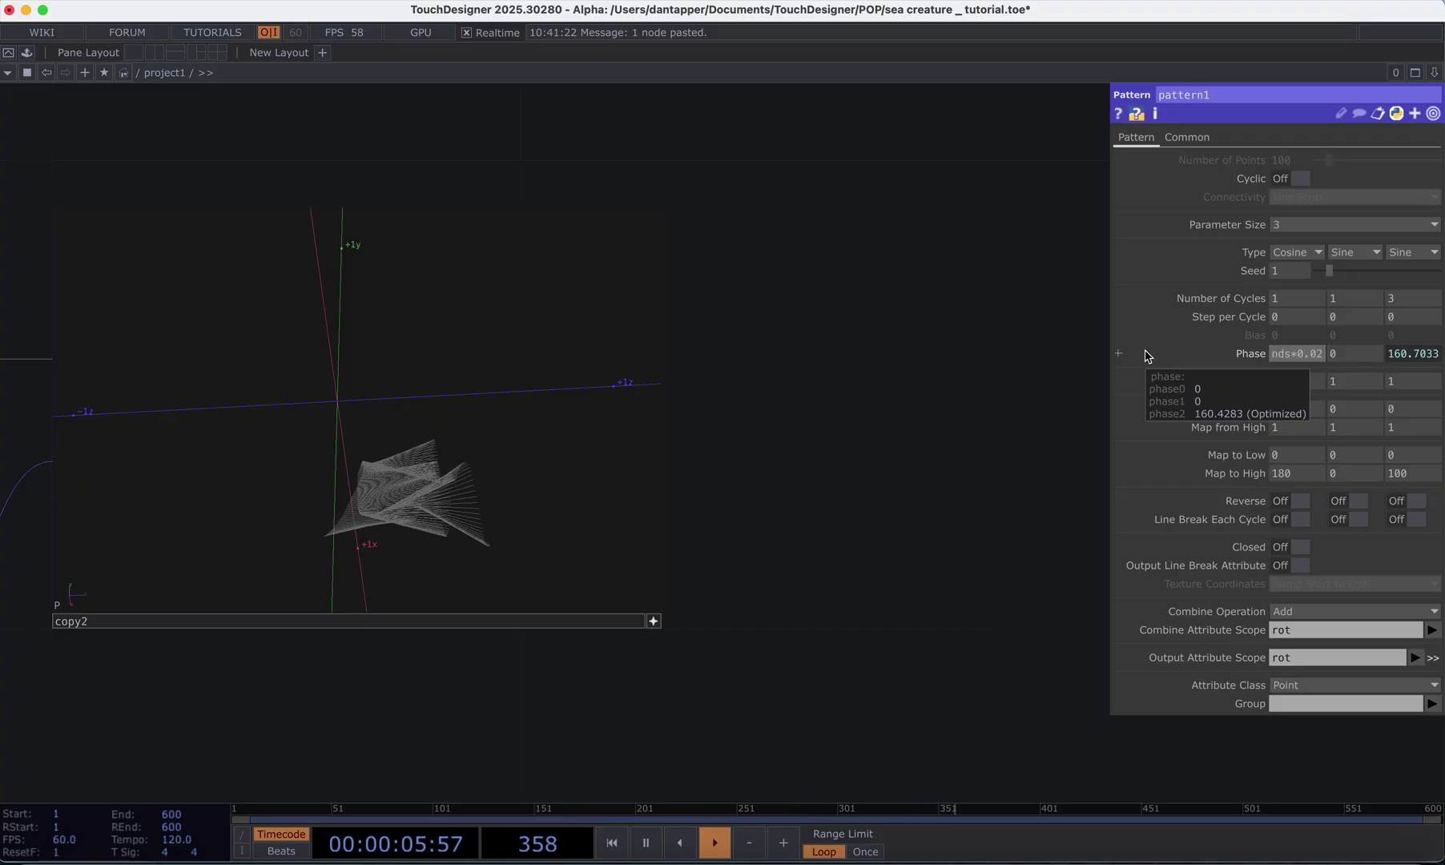
{"action": "key", "text": "Return"}
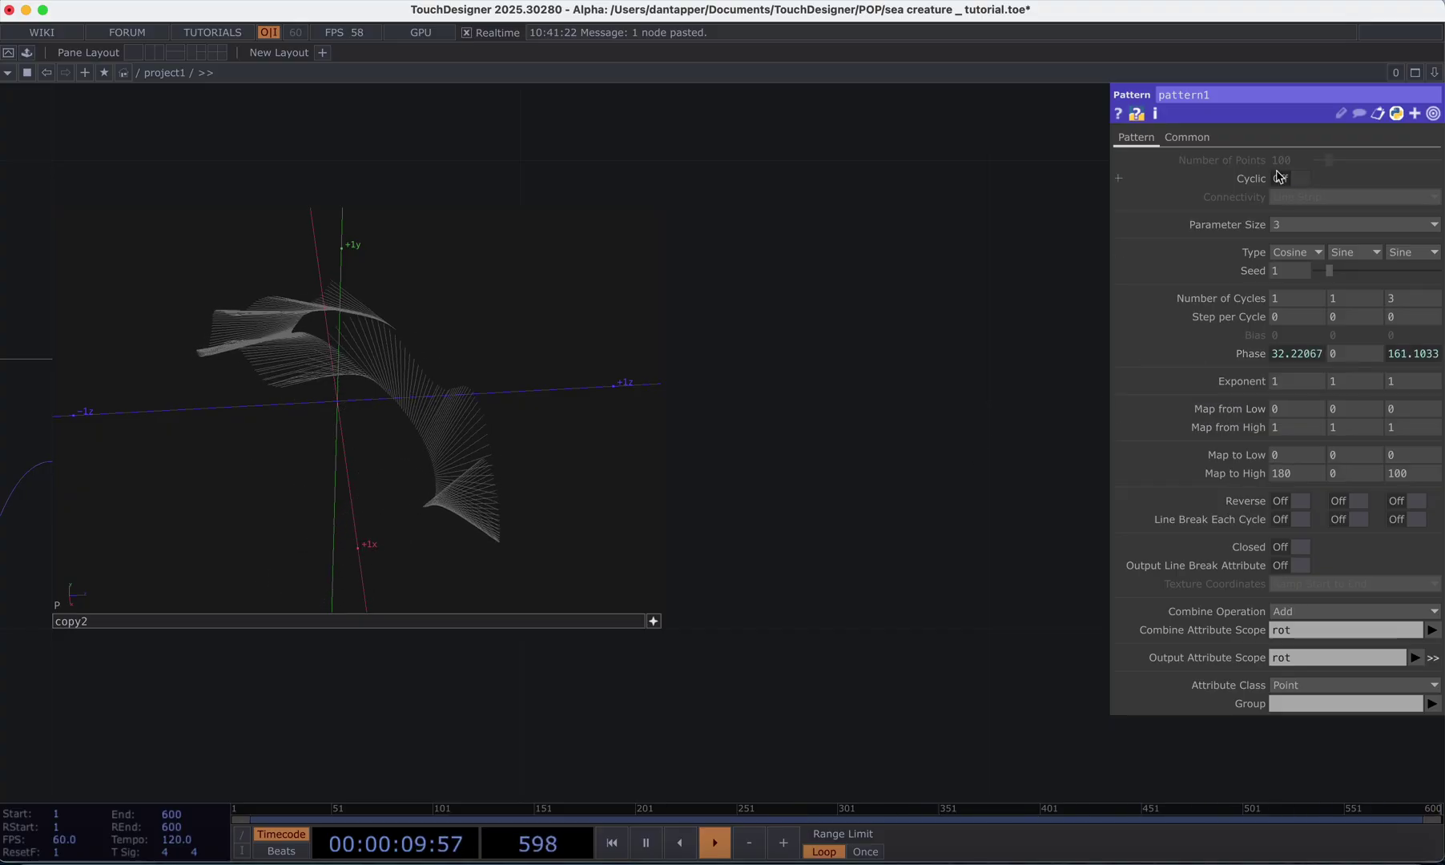
- Set the second component's type to Zero, and set Map to High to 90 for the first component and 50 for the third
{"action": "left_click", "coordinate": [1354, 252]}
{"action": "left_click", "coordinate": [1352, 271]}
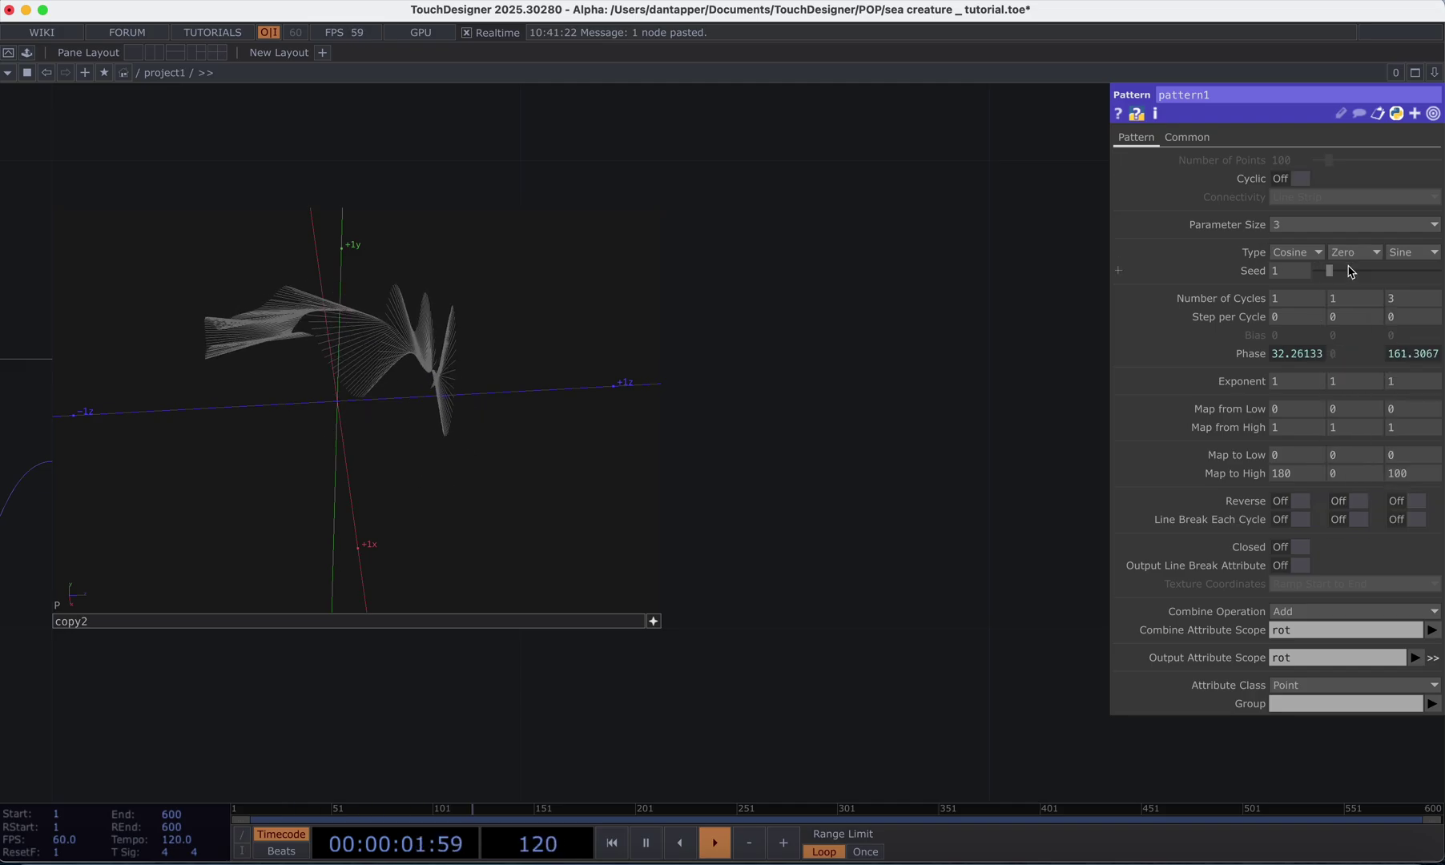
{"action": "left_click_drag", "start_coordinate": [492, 395], "coordinate": [292, 438]}
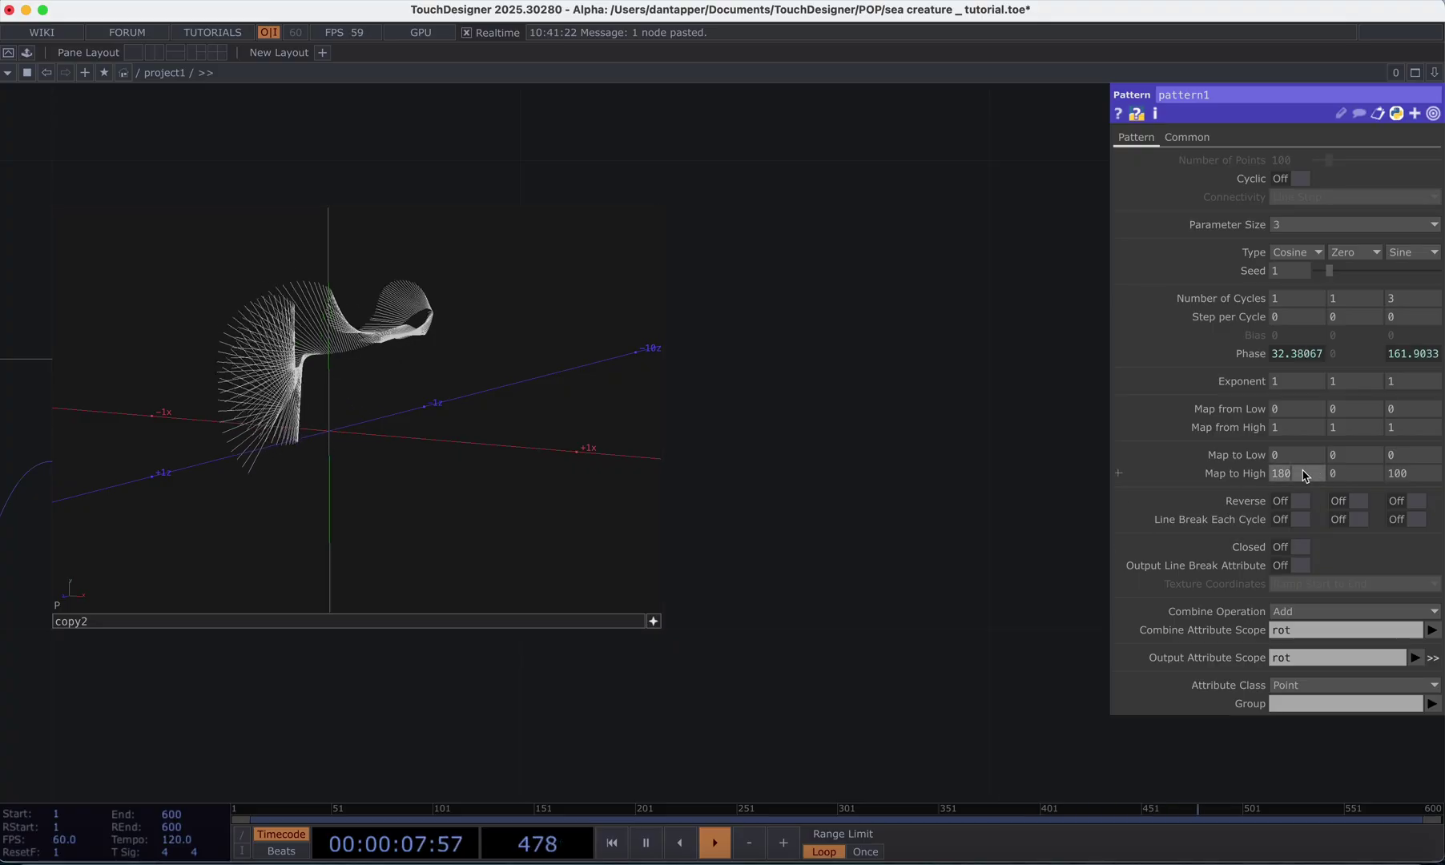
{"action": "type", "text": "90"}
{"action": "left_click", "coordinate": [1413, 481]}
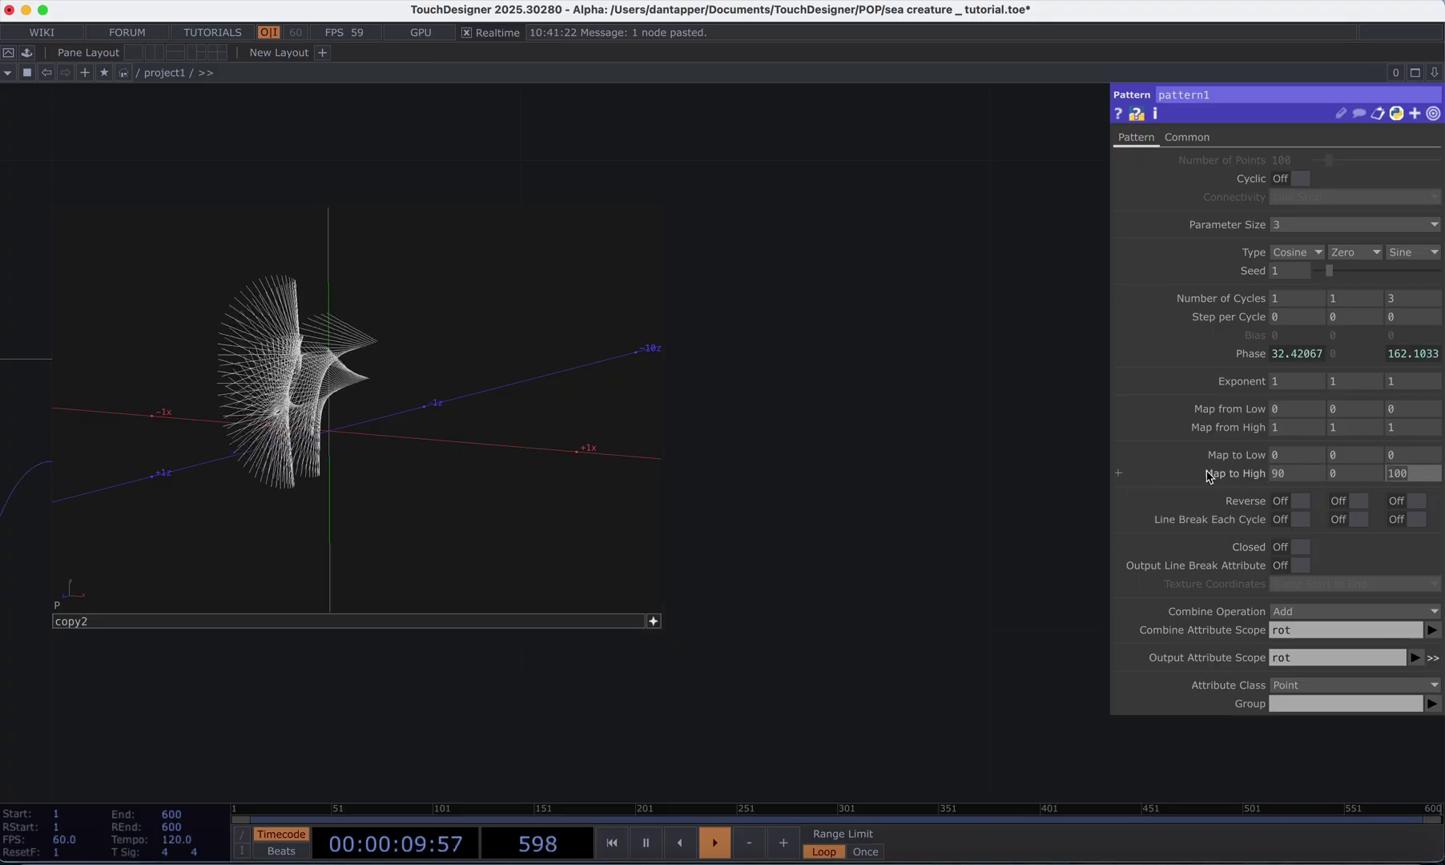
{"action": "type", "text": "50"}
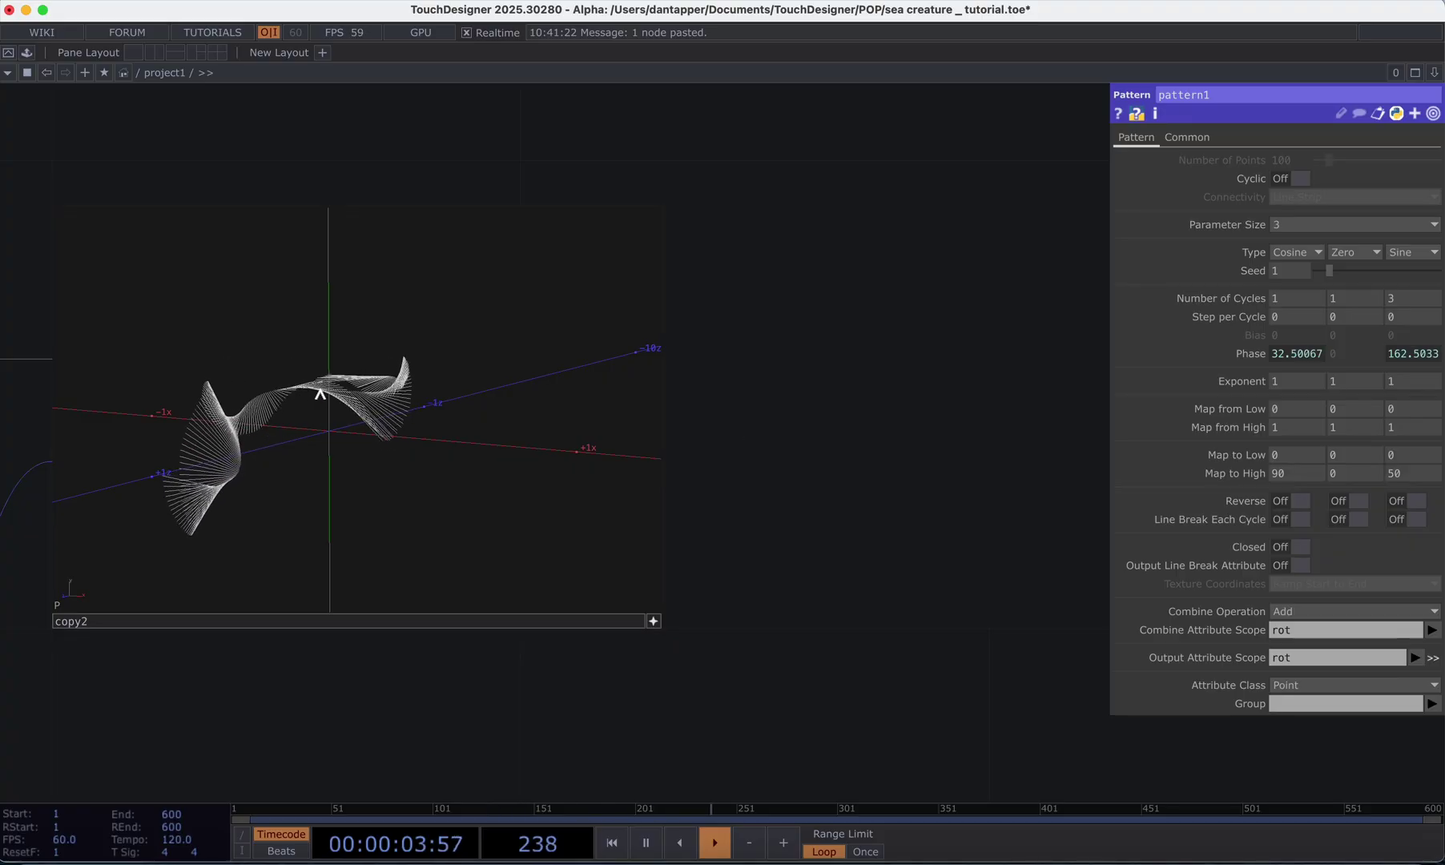
- Examine the animated fin lines of the copy2 POP up close and within the network
{"action": "scroll", "coordinate": [321, 393], "scroll_direction": "down", "scroll_amount": 2}
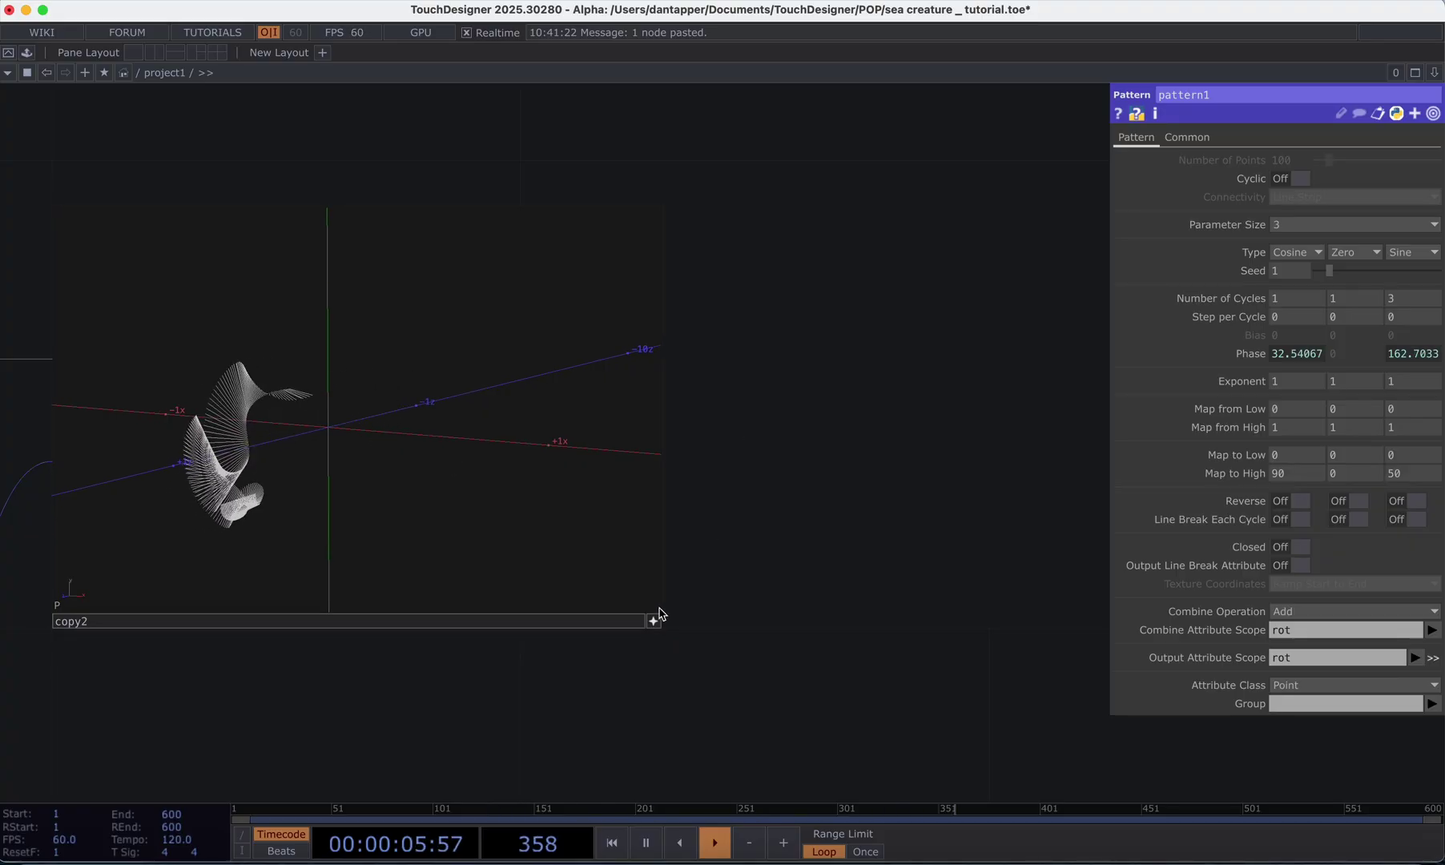
{"action": "scroll", "coordinate": [705, 537], "scroll_direction": "down", "scroll_amount": 5}
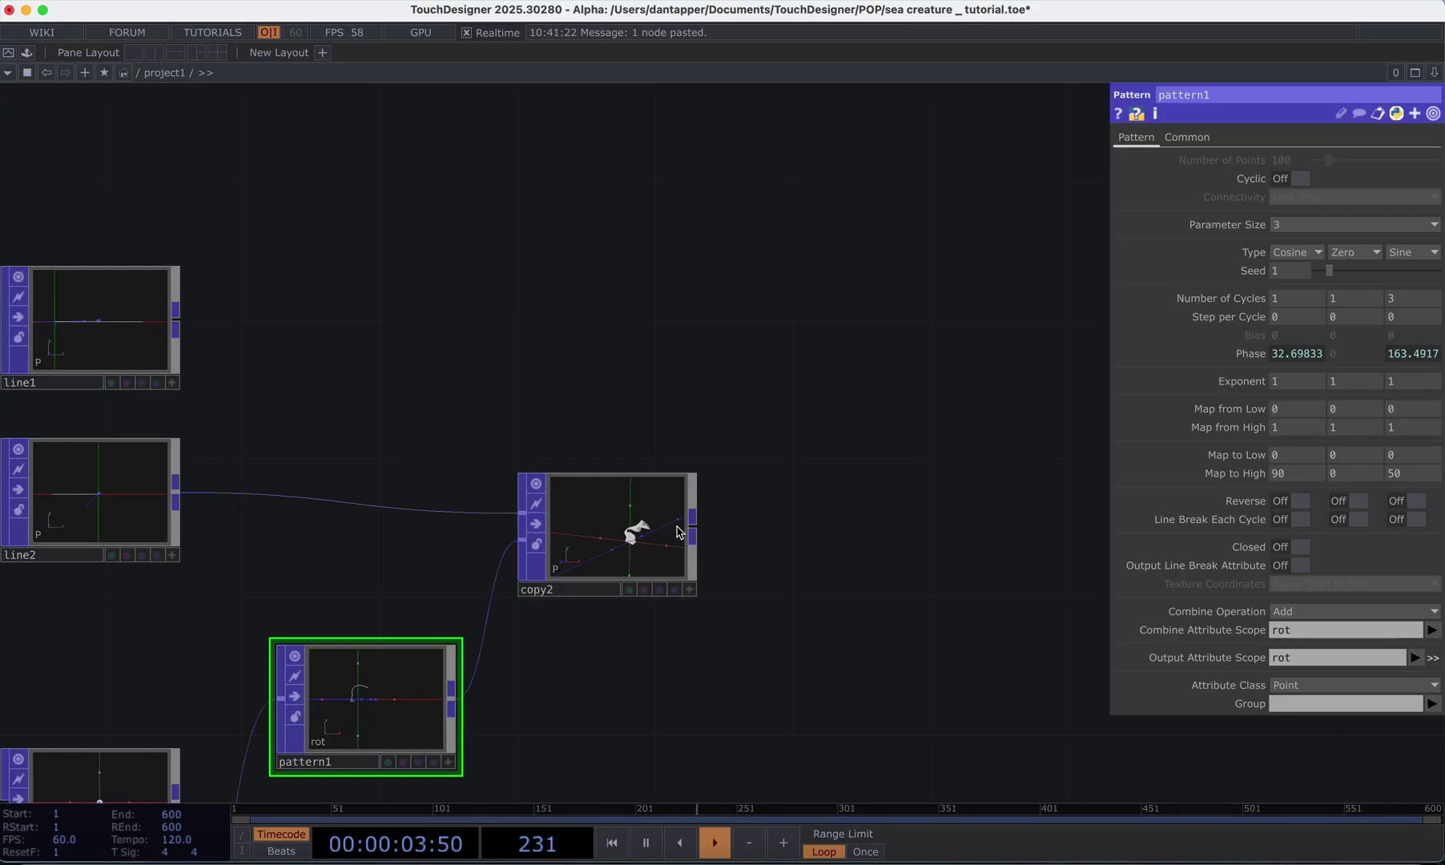
{"action": "scroll", "coordinate": [653, 538], "scroll_direction": "up", "scroll_amount": 6}
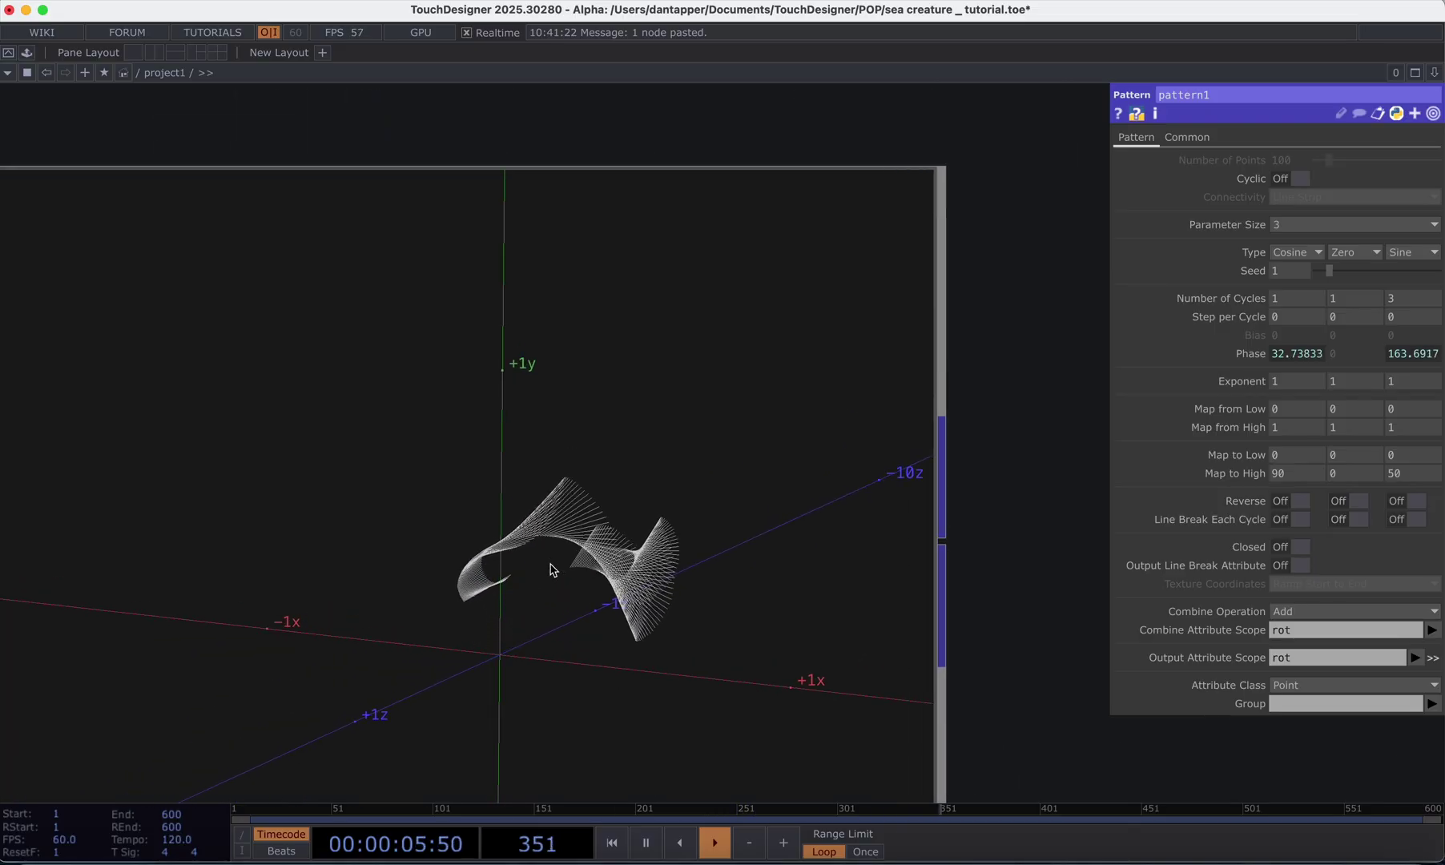
{"action": "scroll", "coordinate": [555, 568], "scroll_direction": "down", "scroll_amount": 3}
{"action": "left_click_drag", "start_coordinate": [929, 518], "coordinate": [919, 415]}
{"action": "scroll", "coordinate": [920, 415], "scroll_direction": "down", "scroll_amount": 2}
{"action": "scroll", "coordinate": [920, 415], "scroll_direction": "down", "scroll_amount": 3}
{"action": "left_click_drag", "start_coordinate": [633, 444], "coordinate": [634, 369]}
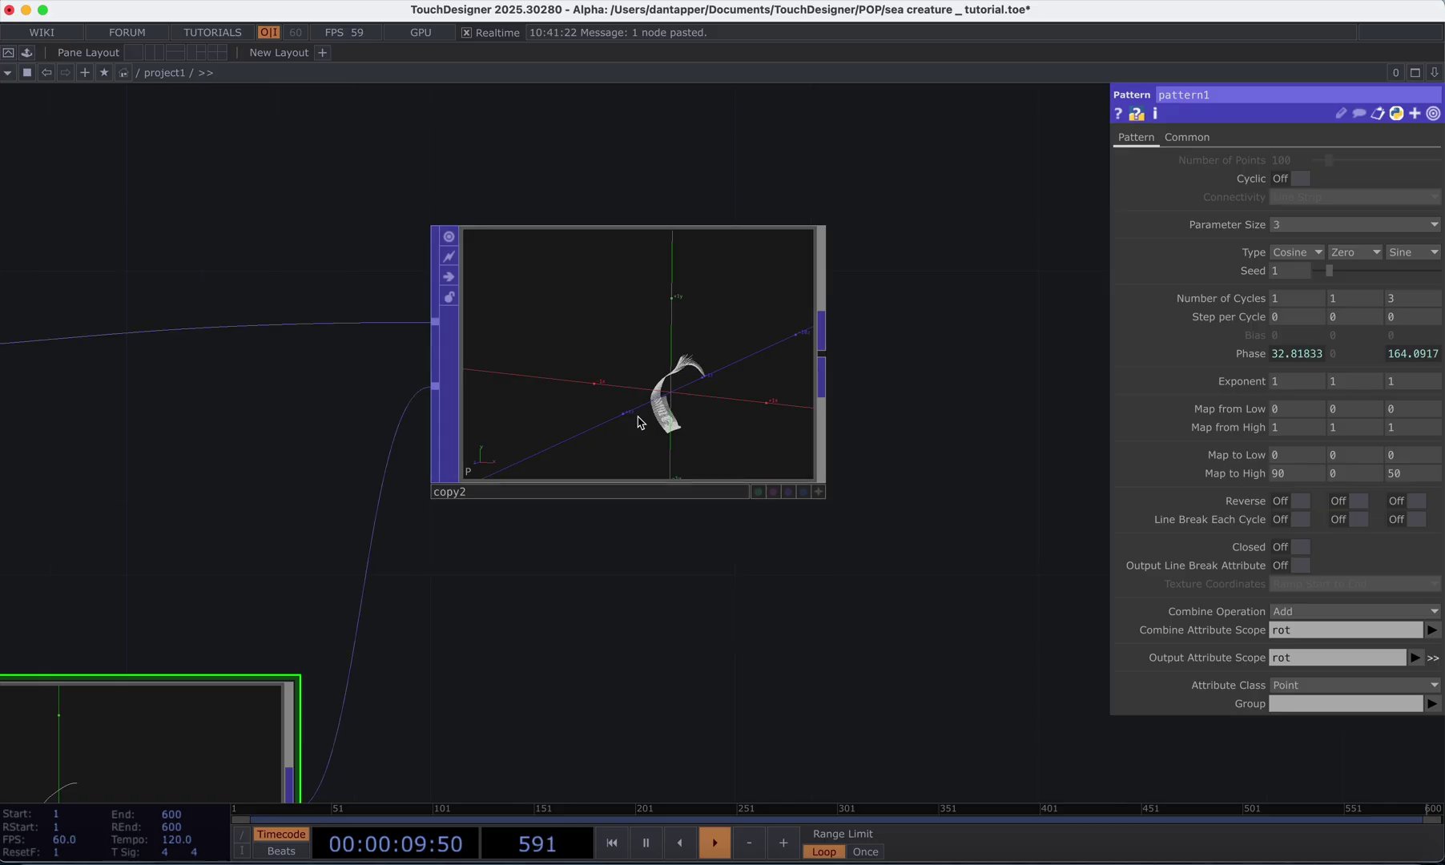
{"action": "scroll", "coordinate": [599, 632], "scroll_direction": "down", "scroll_amount": 3}
{"action": "scroll", "coordinate": [599, 633], "scroll_direction": "down", "scroll_amount": 4}
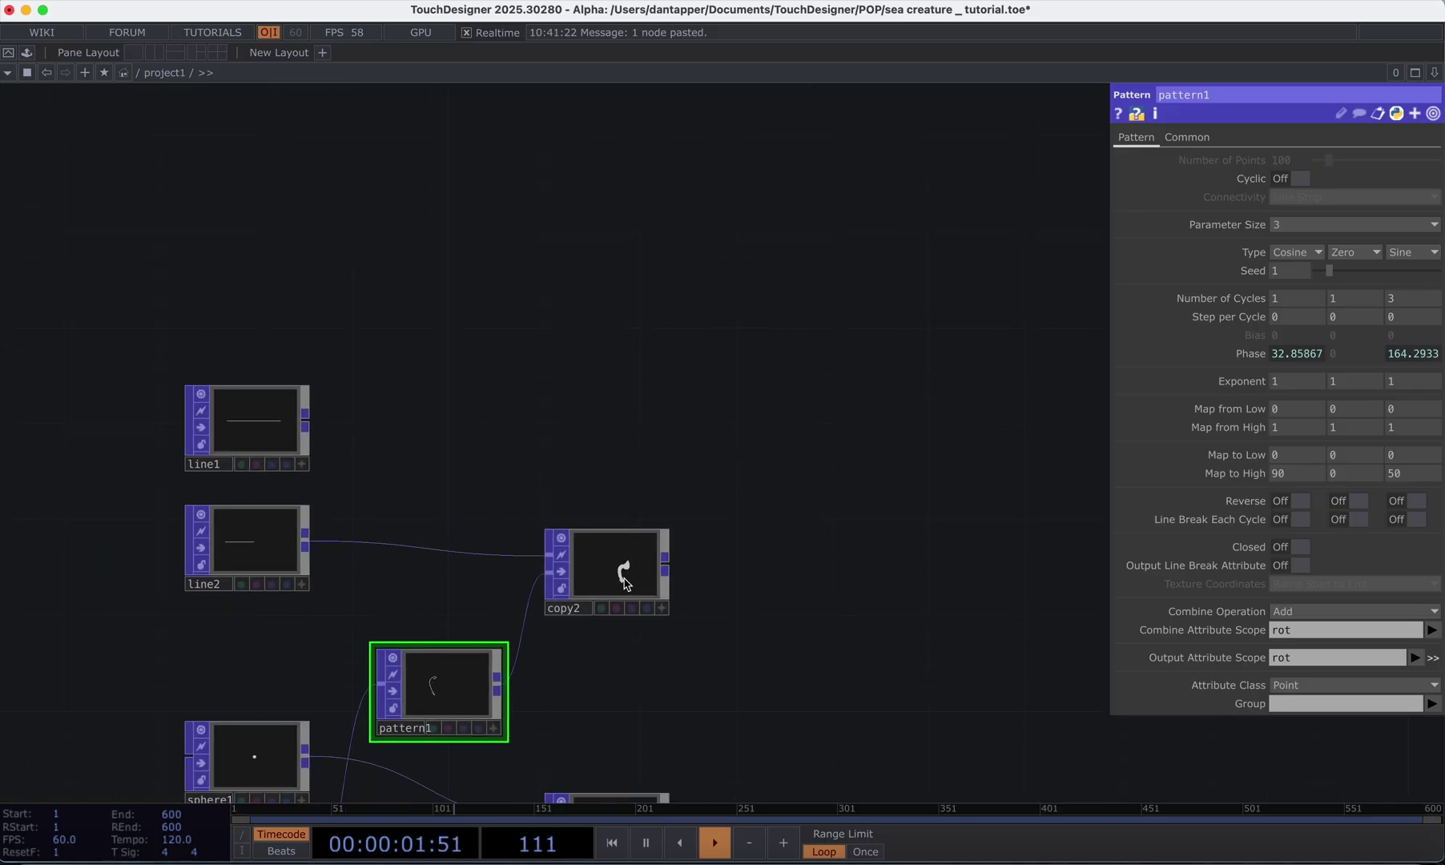
- Duplicate the copy2 POP beside line1, feeding it line1 as geometry and pattern1 as template
{"action": "left_click", "coordinate": [625, 582]}
{"action": "key", "text": "ctrl+c"}
{"action": "key", "text": "ctrl+v"}
{"action": "left_click_drag", "start_coordinate": [576, 690], "coordinate": [577, 426]}
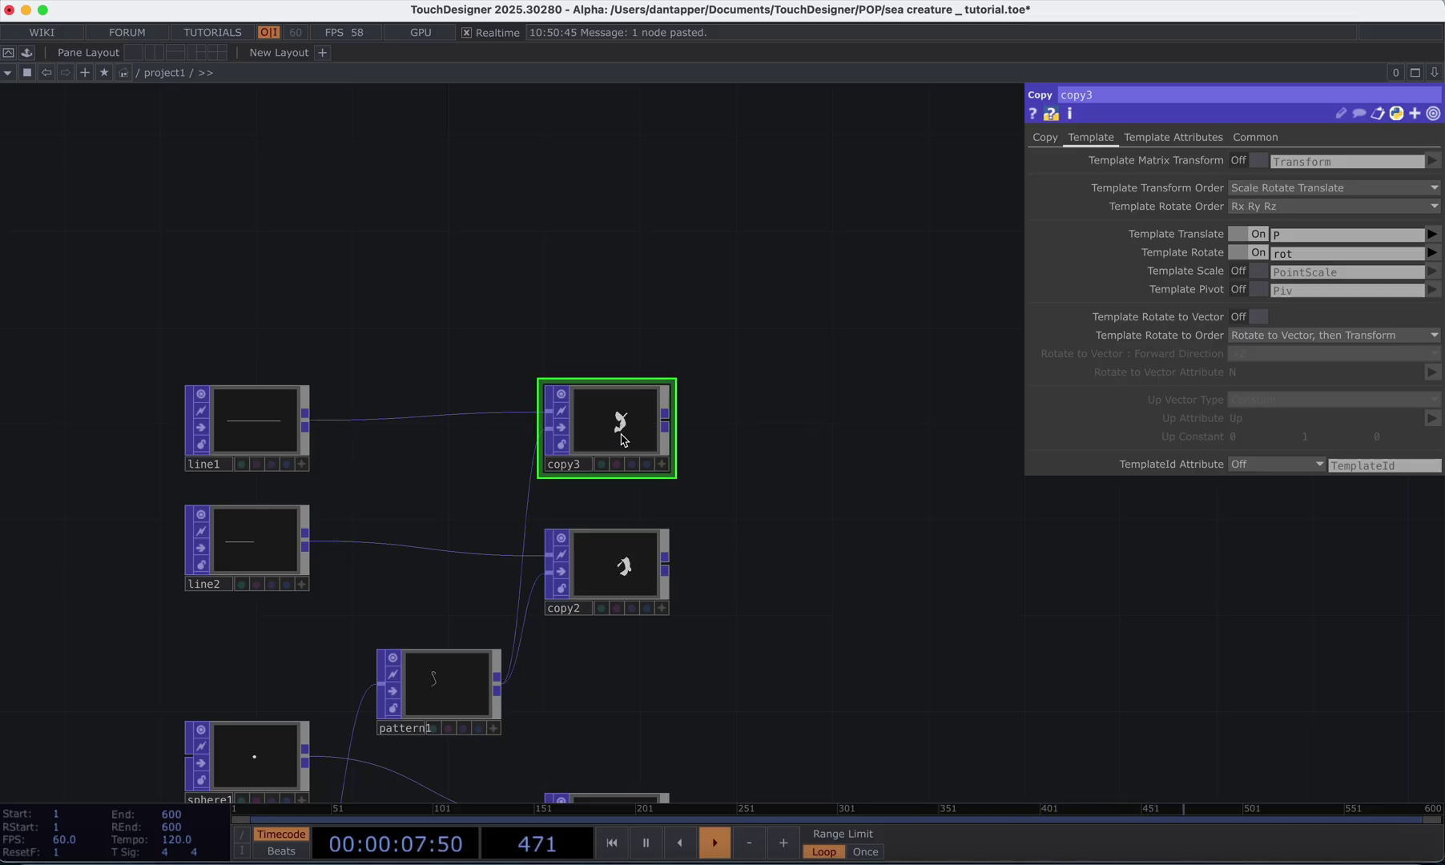
{"action": "scroll", "coordinate": [623, 432], "scroll_direction": "up", "scroll_amount": 5}
{"action": "scroll", "coordinate": [665, 503], "scroll_direction": "down", "scroll_amount": 5}
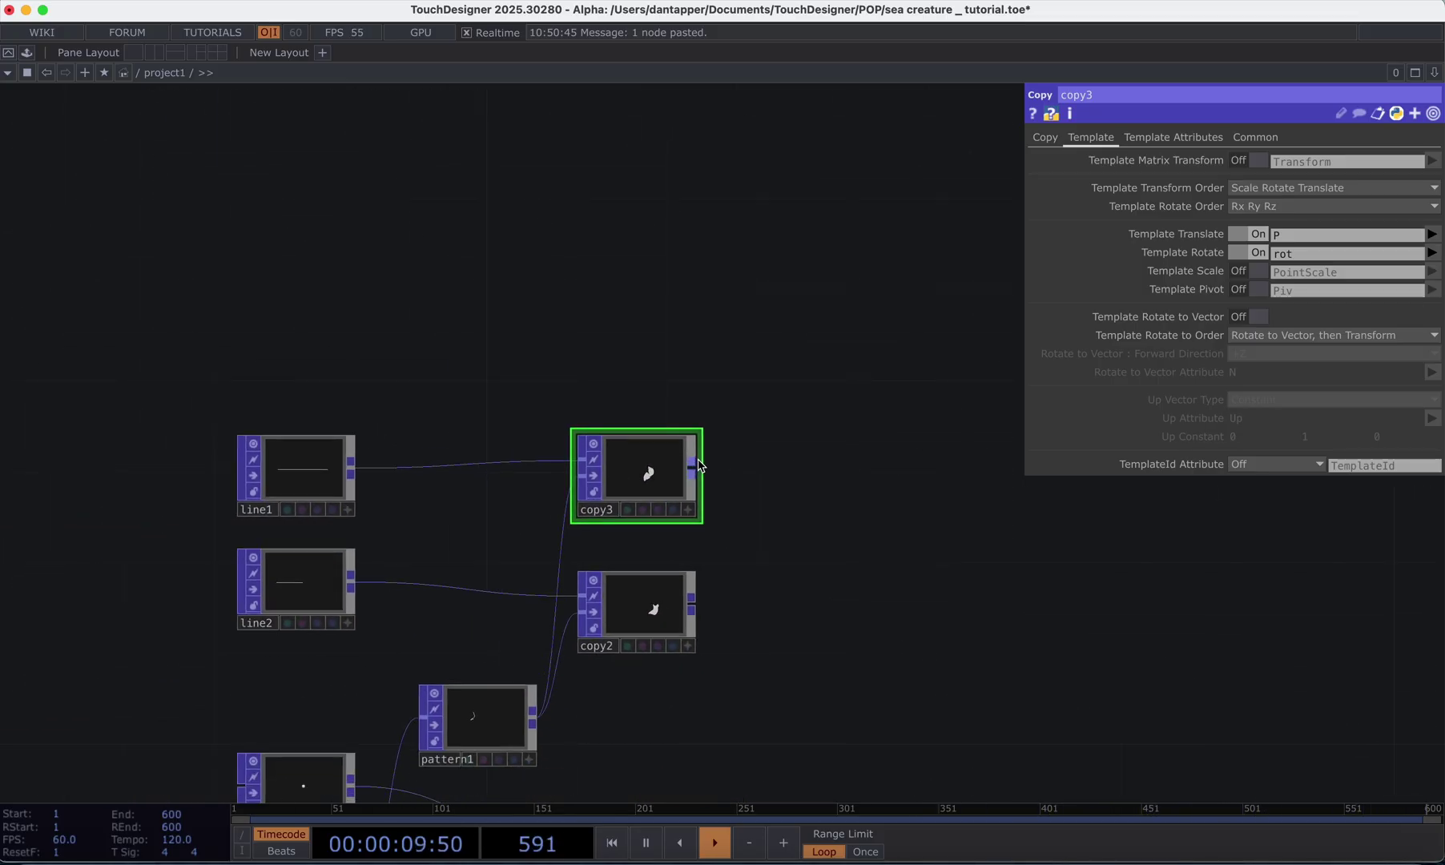
- Add a Merge POP after copy3 and connect copy2 as its second input
{"action": "left_click", "coordinate": [691, 468]}
{"action": "key", "text": "Tab"}
{"action": "type", "text": "mne"}
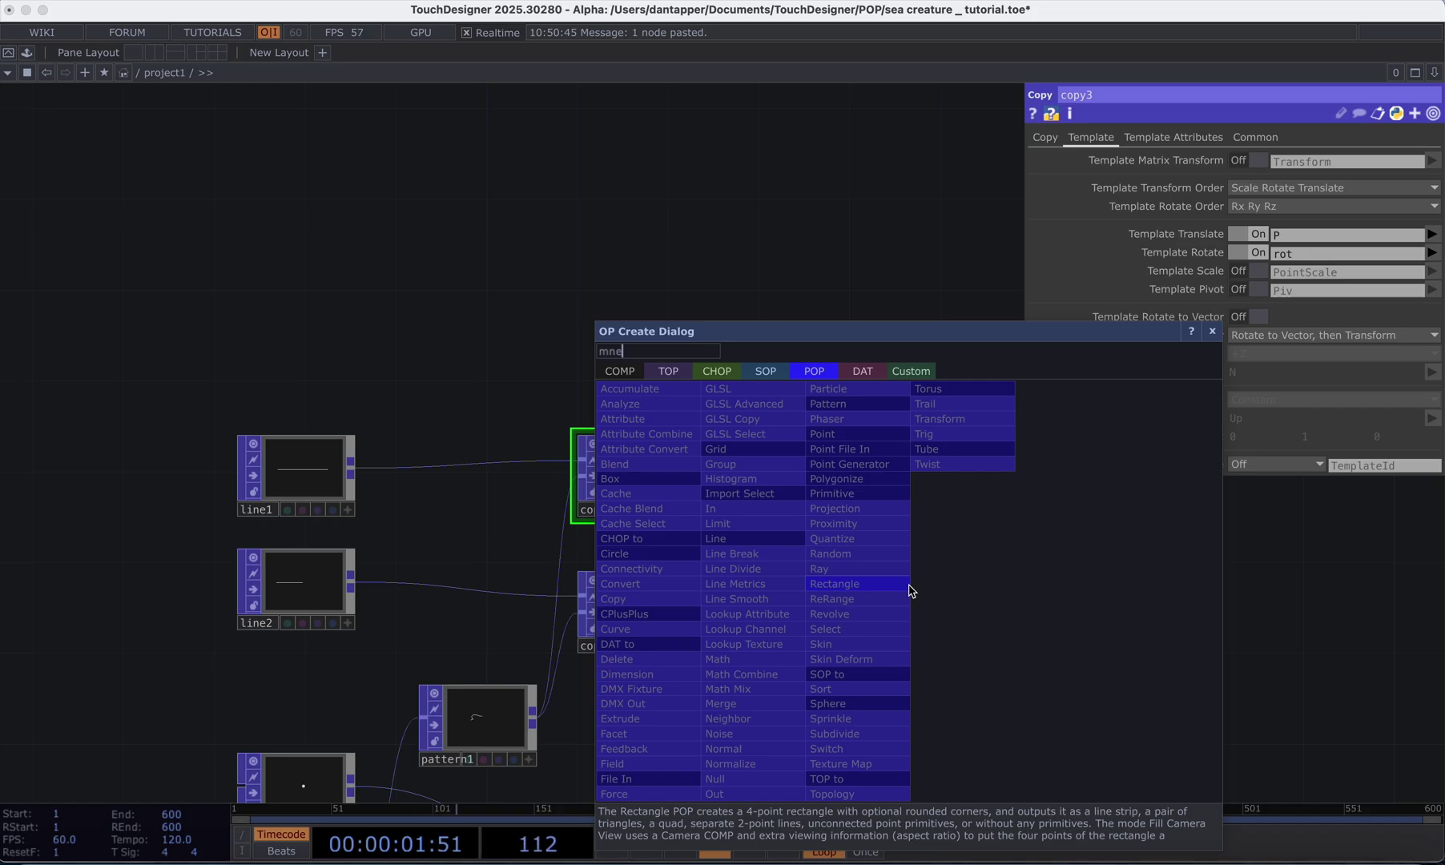
{"action": "key", "text": "BackSpace"}
{"action": "key", "text": "BackSpace"}
{"action": "type", "text": "e"}
{"action": "left_click", "coordinate": [725, 703]}
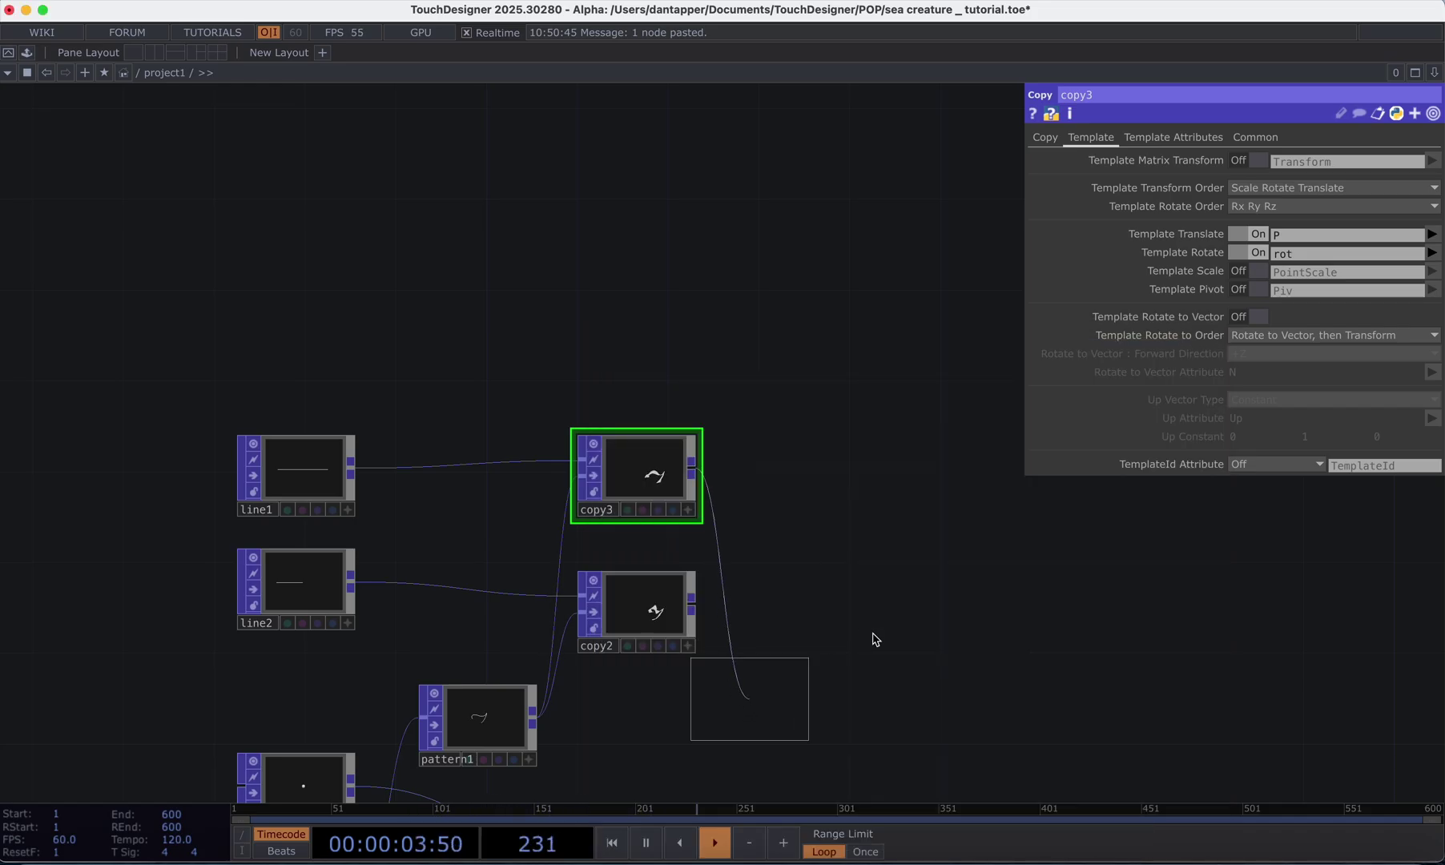
{"action": "left_click", "coordinate": [978, 566]}
{"action": "left_click", "coordinate": [691, 606]}
{"action": "left_click", "coordinate": [923, 558]}
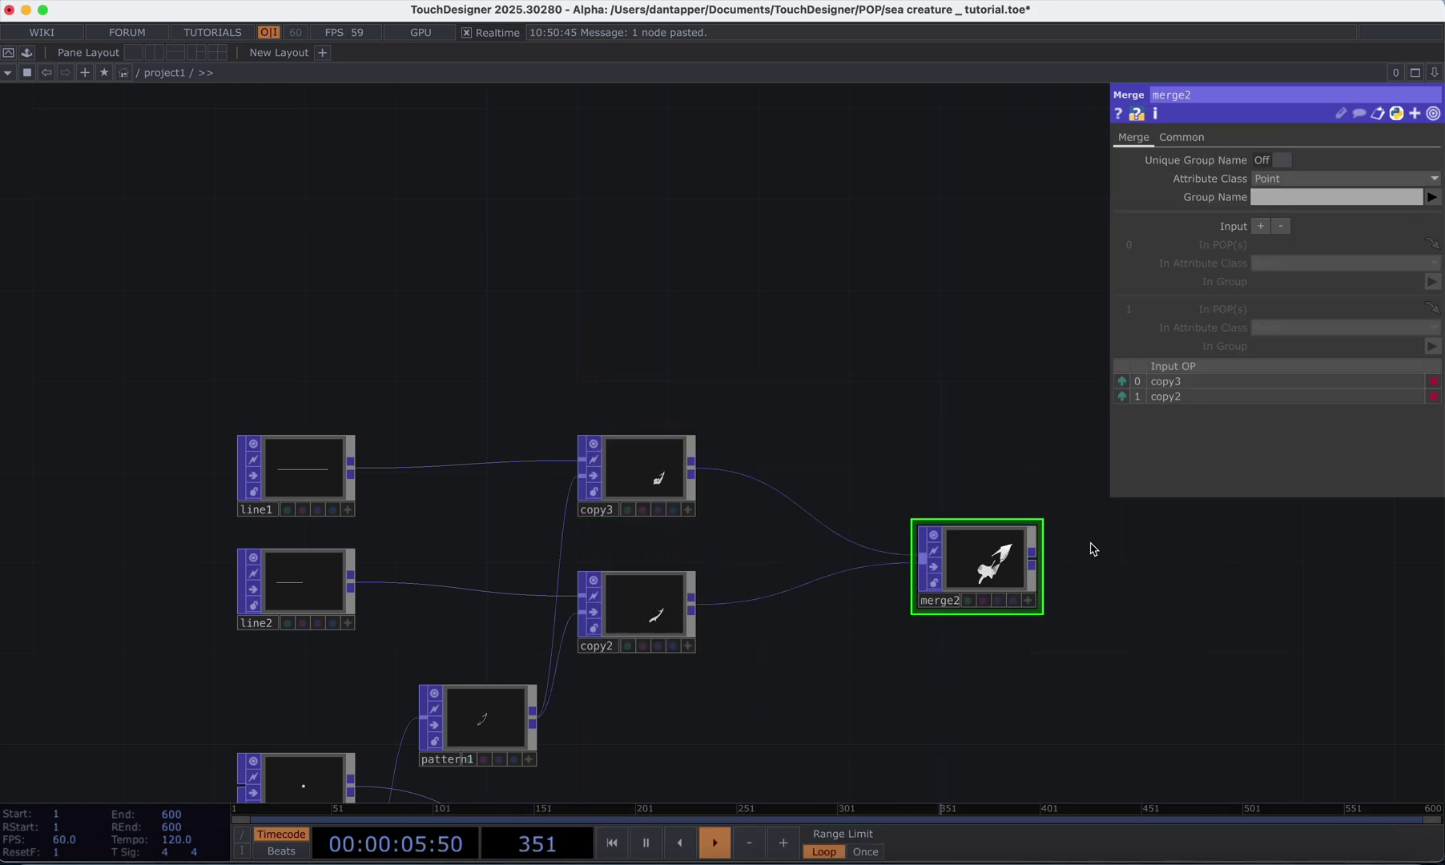
- Examine the combined fins in the merge2 viewer and check the copy3 POP's template settings
{"action": "scroll", "coordinate": [1090, 548], "scroll_direction": "right", "scroll_amount": 5}
{"action": "scroll", "coordinate": [847, 563], "scroll_direction": "up", "scroll_amount": 10}
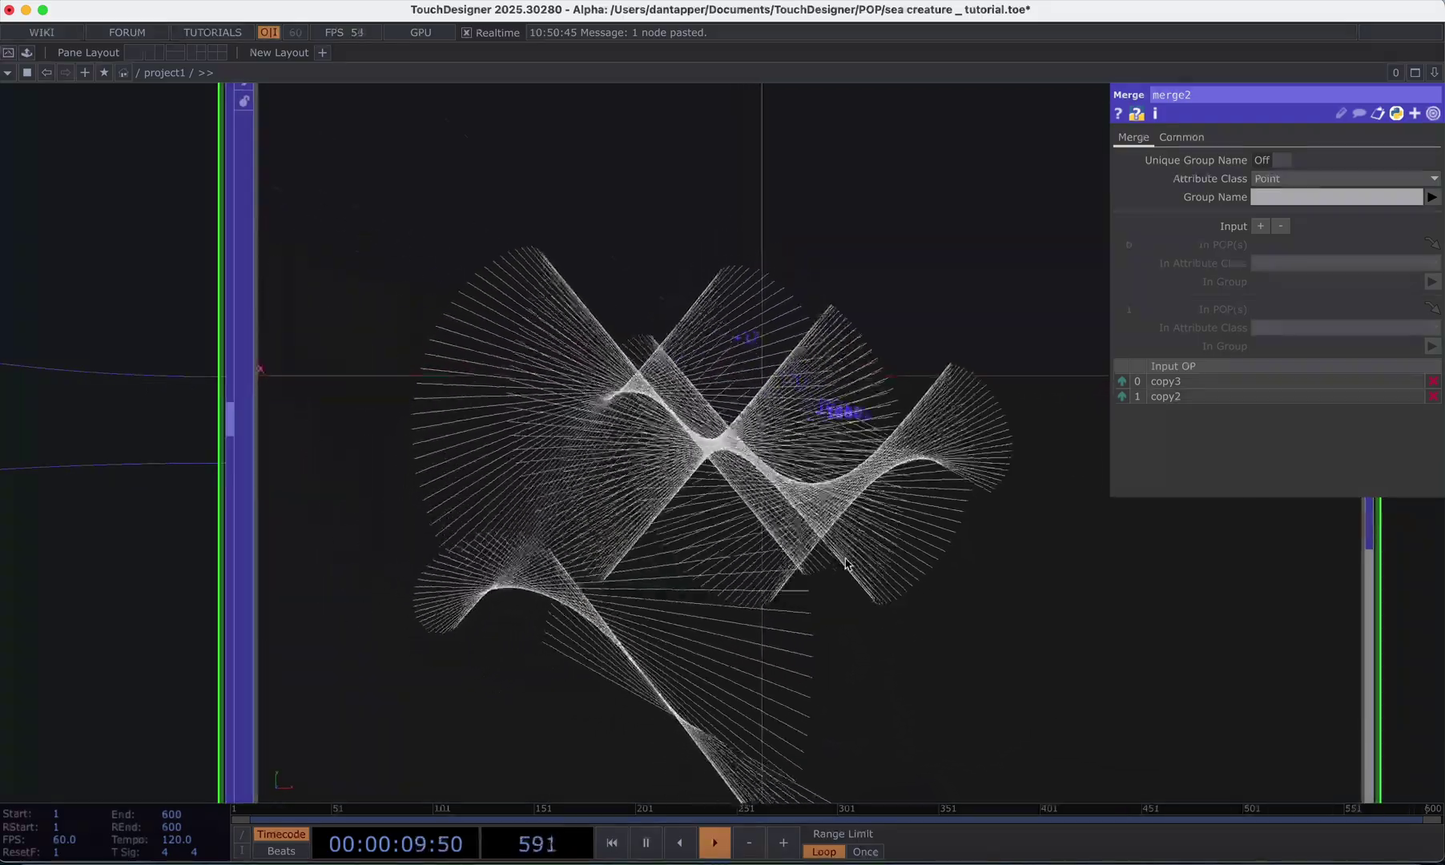
{"action": "scroll", "coordinate": [846, 563], "scroll_direction": "down", "scroll_amount": 10}
{"action": "scroll", "coordinate": [848, 559], "scroll_direction": "down", "scroll_amount": 5}
{"action": "scroll", "coordinate": [697, 516], "scroll_direction": "up", "scroll_amount": 6}
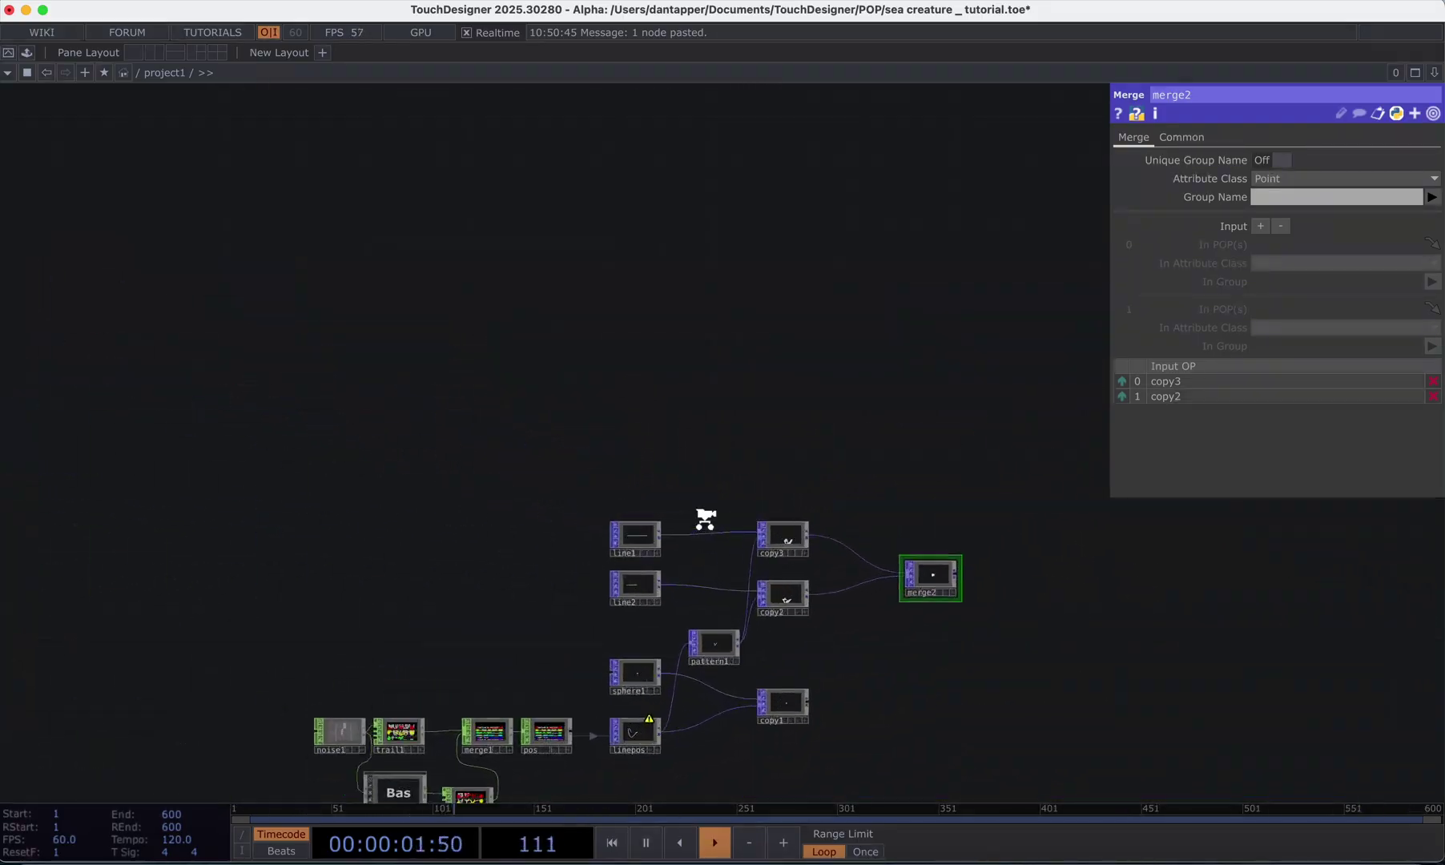
{"action": "scroll", "coordinate": [718, 449], "scroll_direction": "up", "scroll_amount": 4}
{"action": "left_click", "coordinate": [716, 445]}
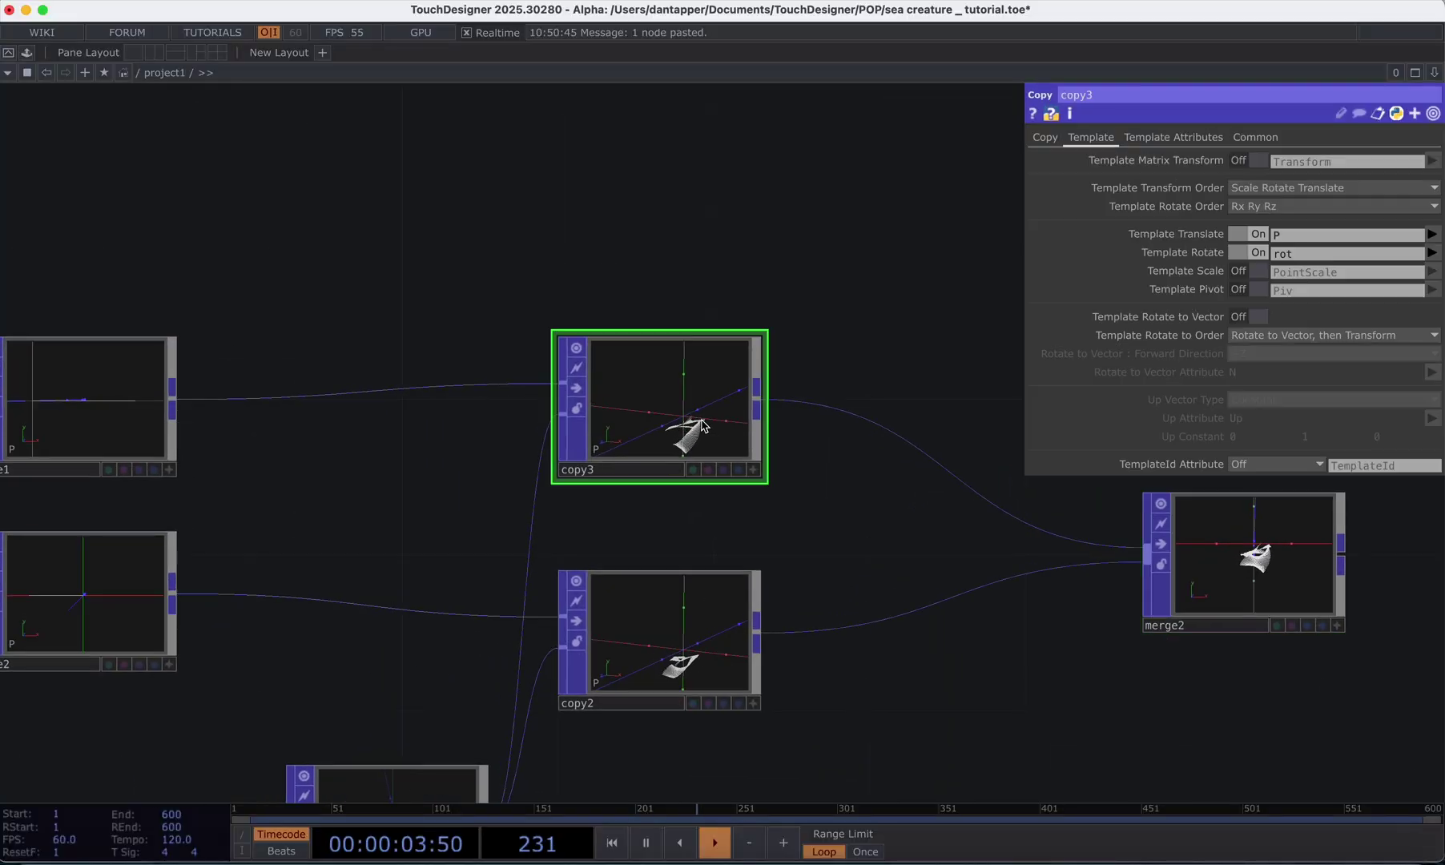
{"action": "scroll", "coordinate": [368, 323], "scroll_direction": "down", "scroll_amount": 5}
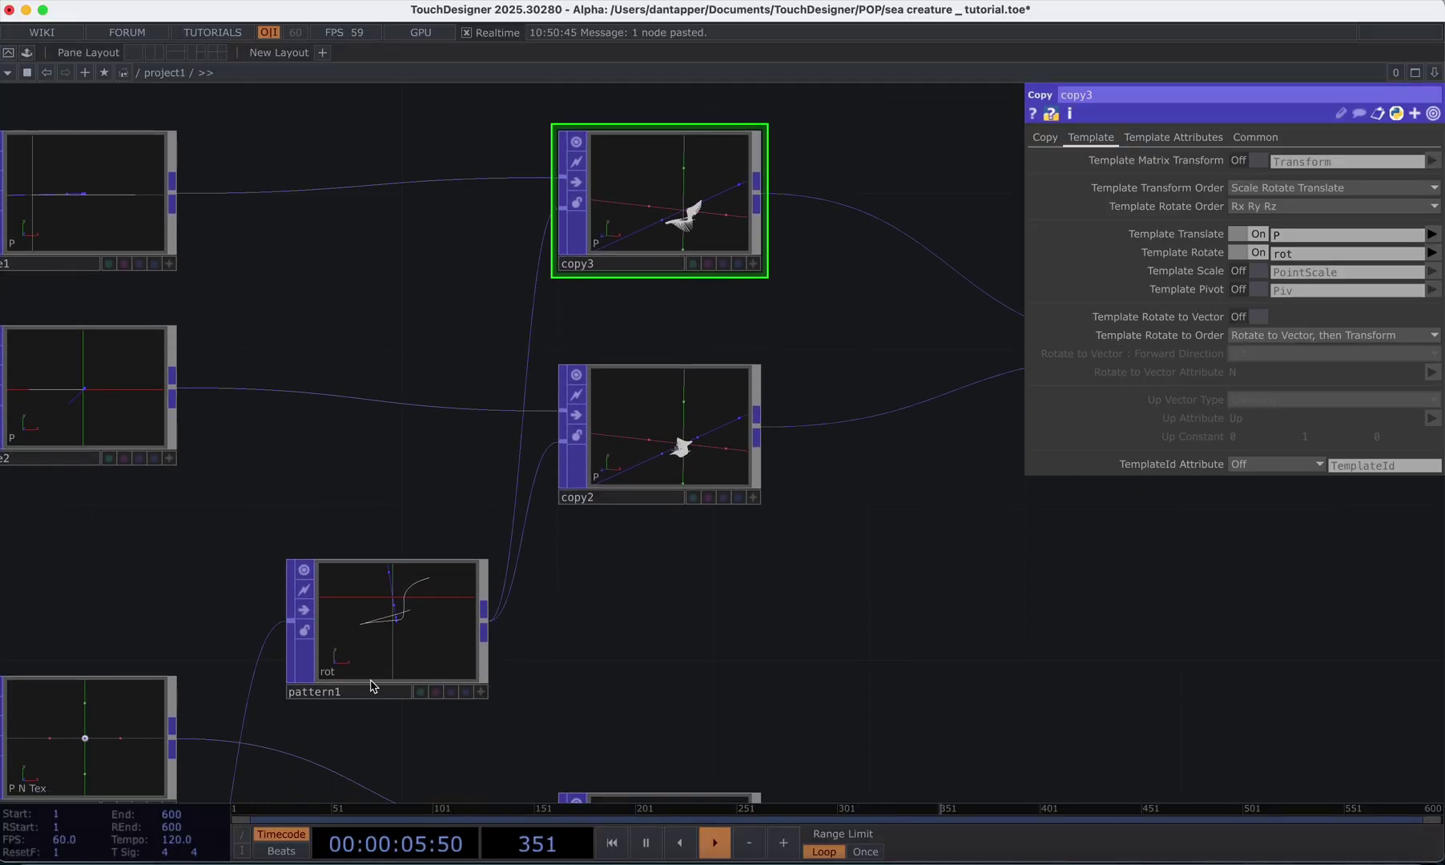
- Duplicate the pattern1 POP, place the duplicate above it and connect it to copy3's template input
{"action": "left_click", "coordinate": [372, 675]}
{"action": "key", "text": "ctrl+c"}
{"action": "key", "text": "ctrl+v"}
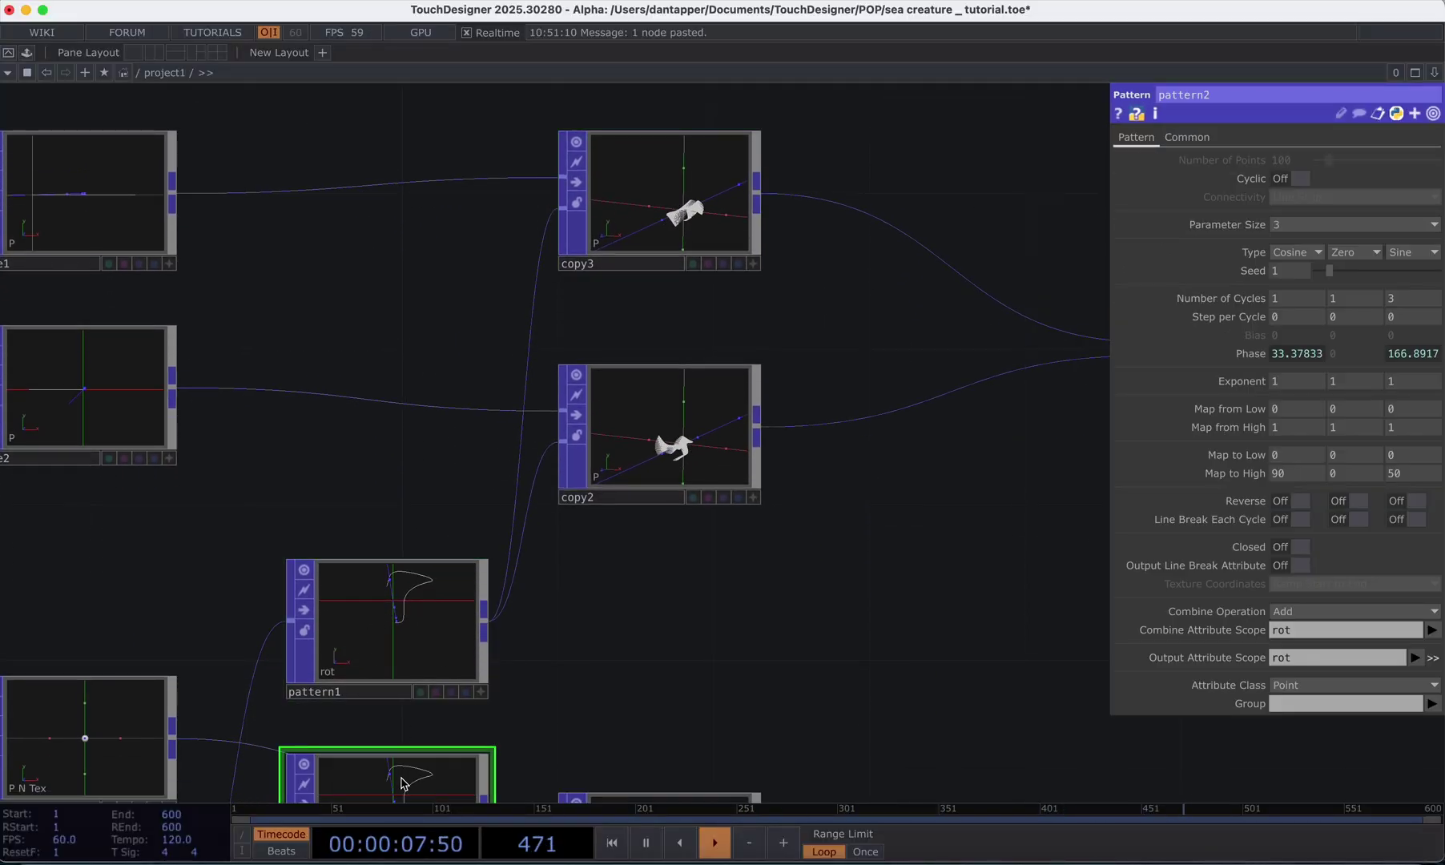
{"action": "left_click_drag", "start_coordinate": [402, 784], "coordinate": [385, 314]}
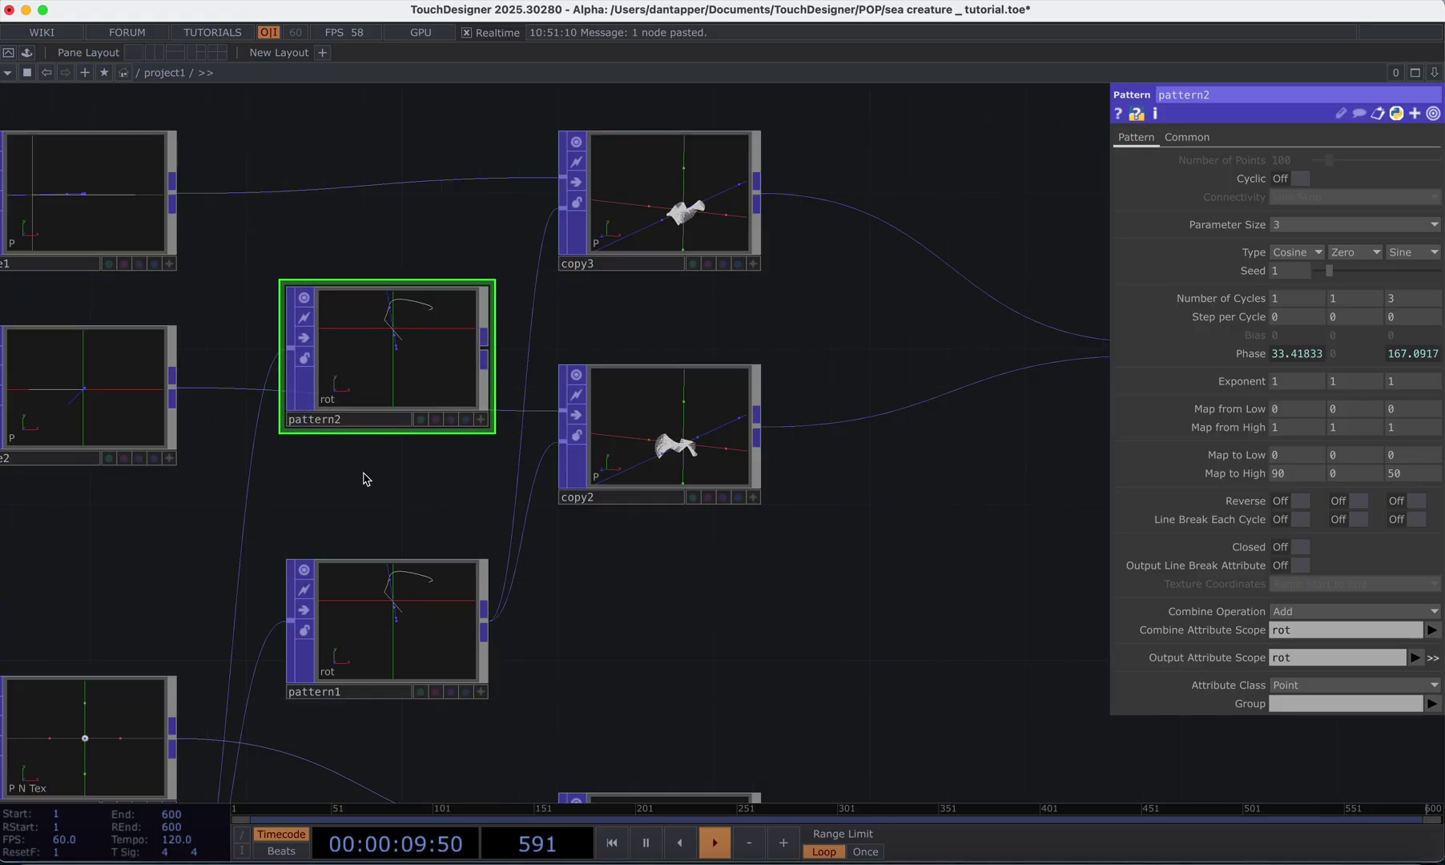
{"action": "left_click_drag", "start_coordinate": [489, 355], "coordinate": [530, 334]}
- Reverse pattern2's animation by setting the Phase expressions to -absTime.seconds*0.02 for the first component and -absTime.seconds*0.1 for the third
{"action": "left_click", "coordinate": [1287, 356]}
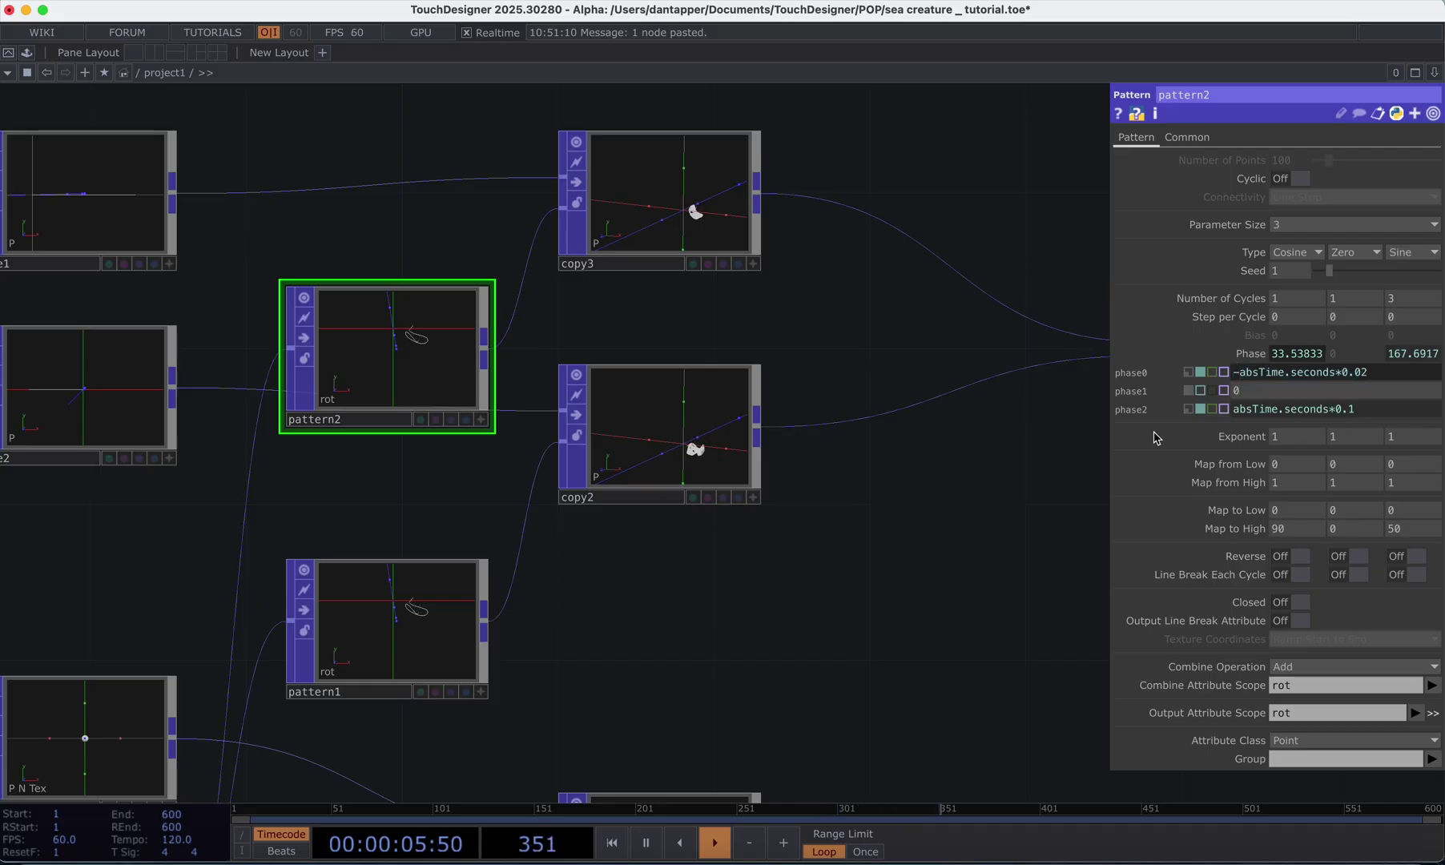
{"action": "left_click", "coordinate": [1397, 406]}
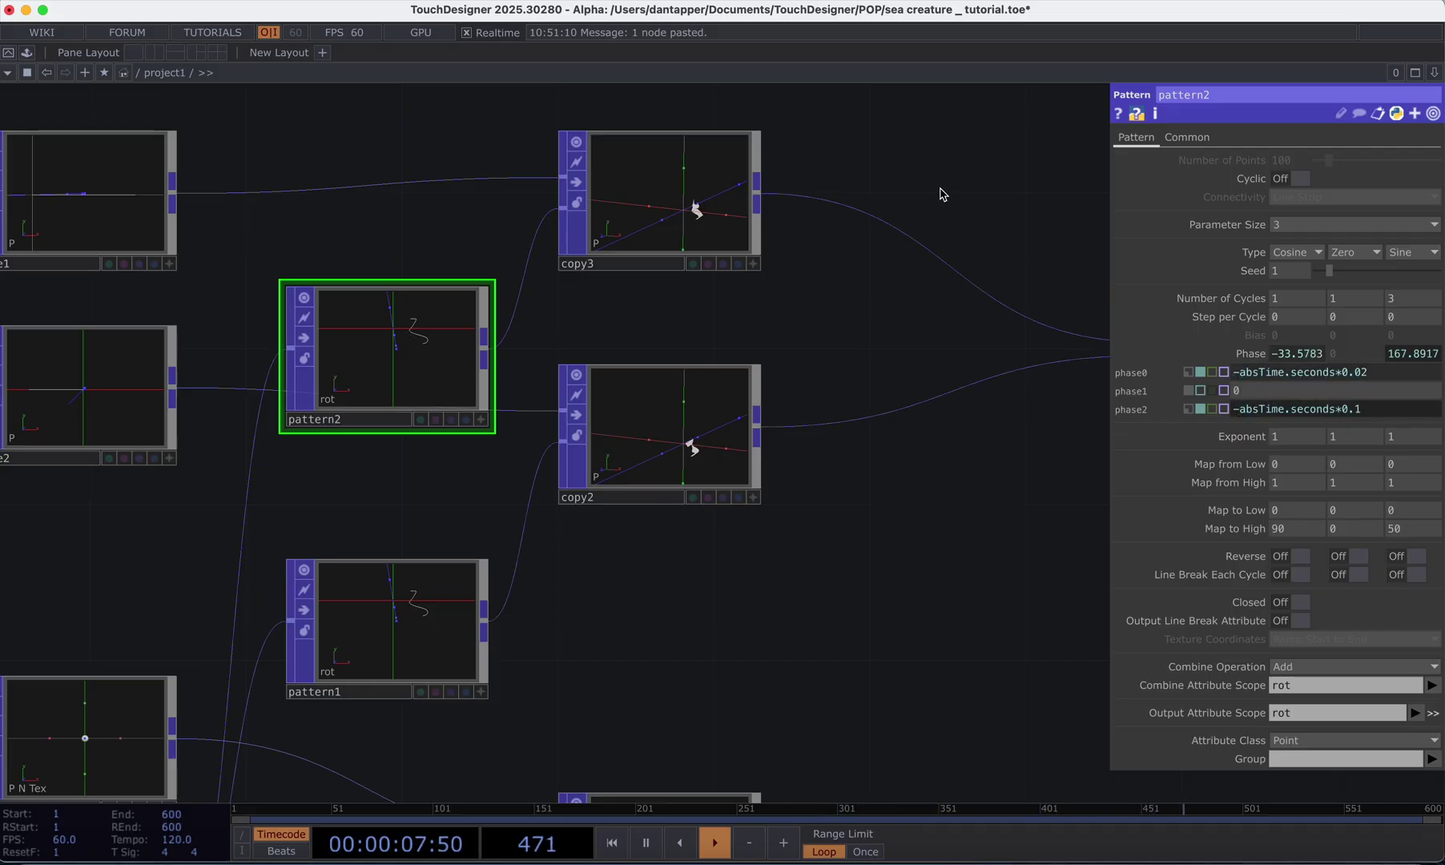
{"action": "key", "text": "Return"}
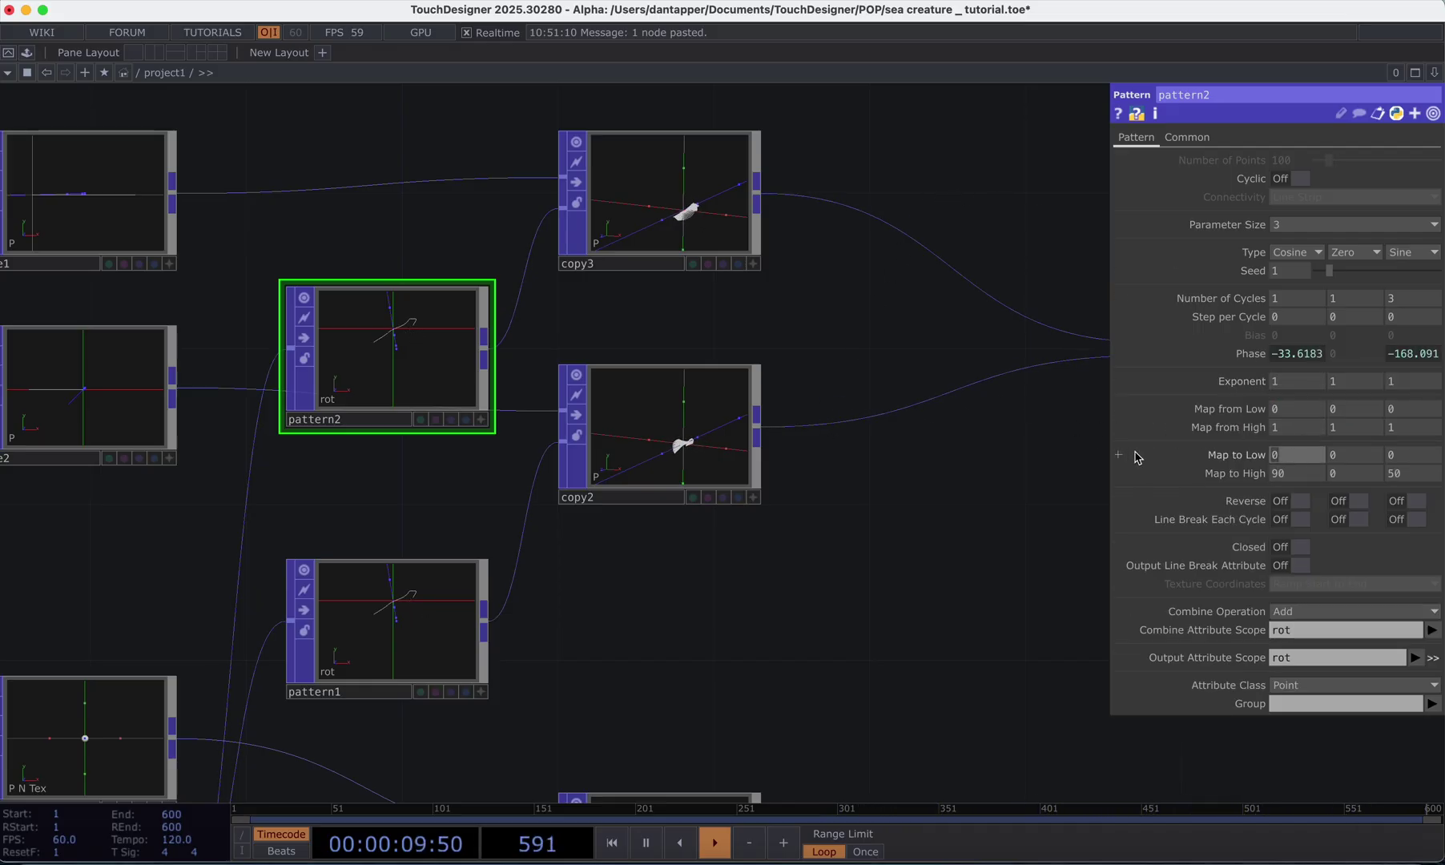
- Set pattern2's Map to High to 0 for the first and third components, with Map to Low at 90 and 50, and inspect merge2
{"action": "type", "text": "0"}
{"action": "left_click_drag", "start_coordinate": [1398, 460], "coordinate": [1216, 465]}
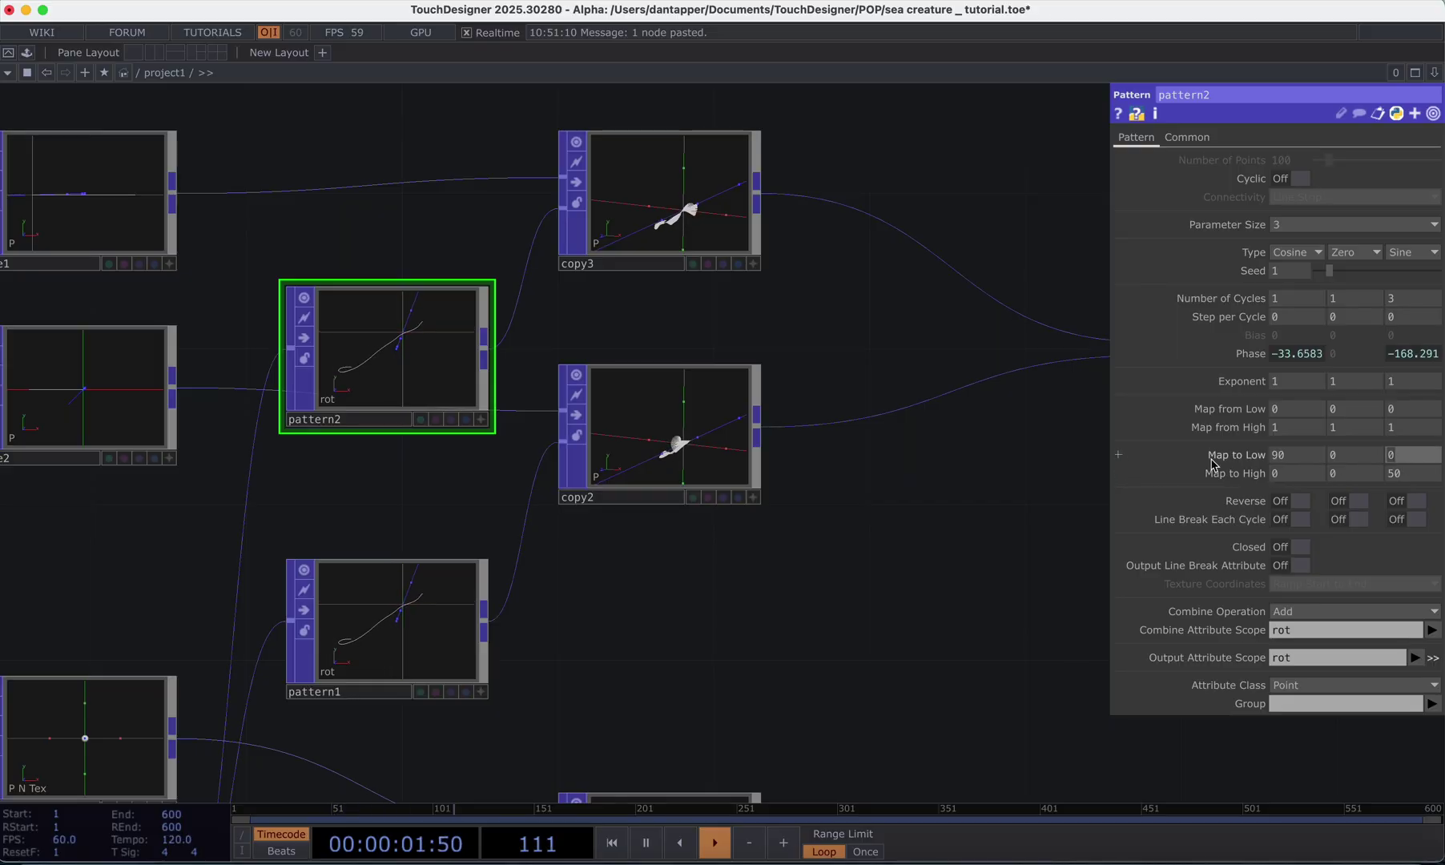
{"action": "type", "text": "5"}
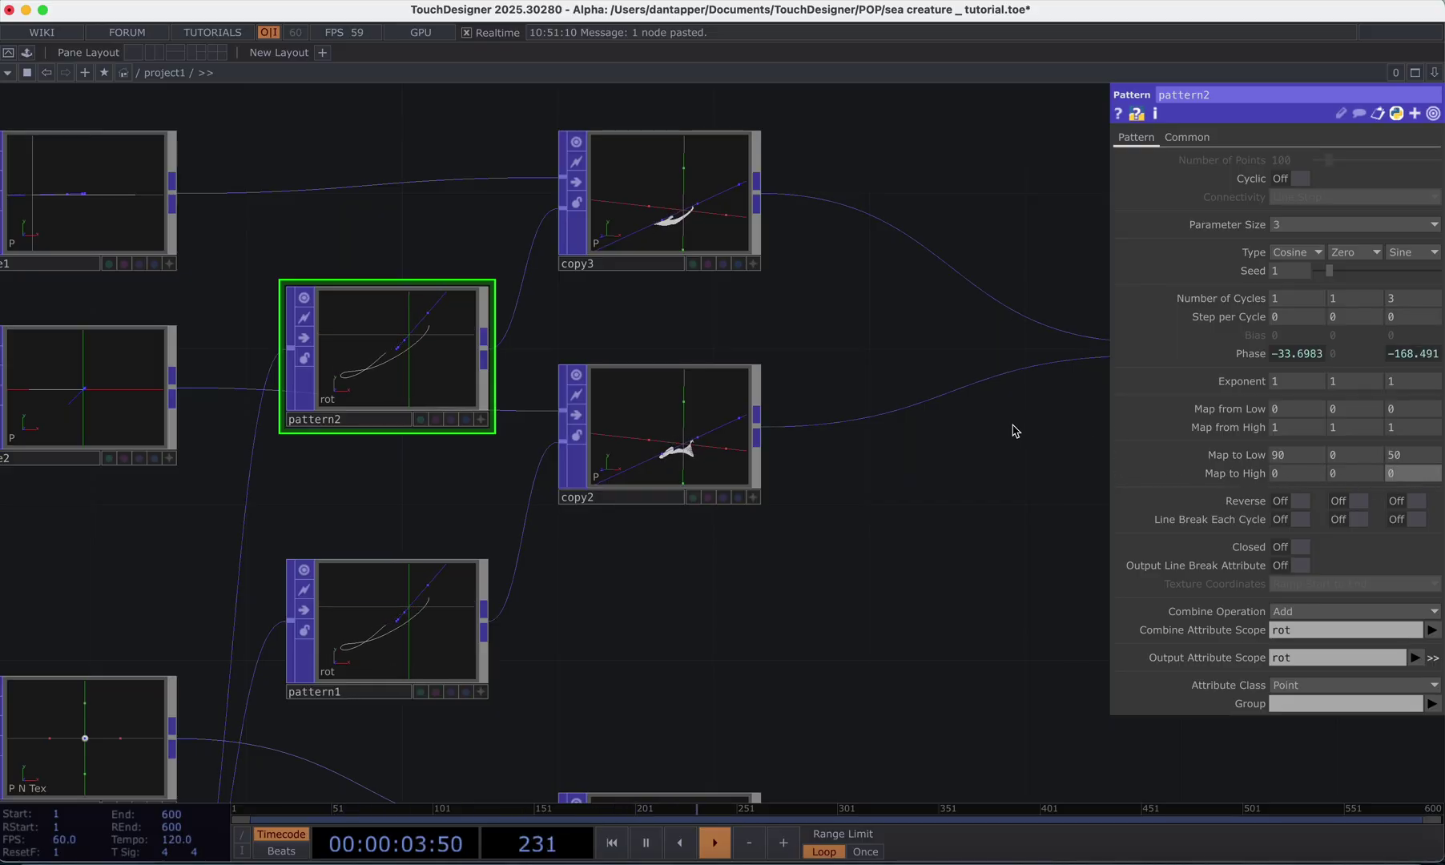
{"action": "left_click_drag", "start_coordinate": [871, 441], "coordinate": [110, 476]}
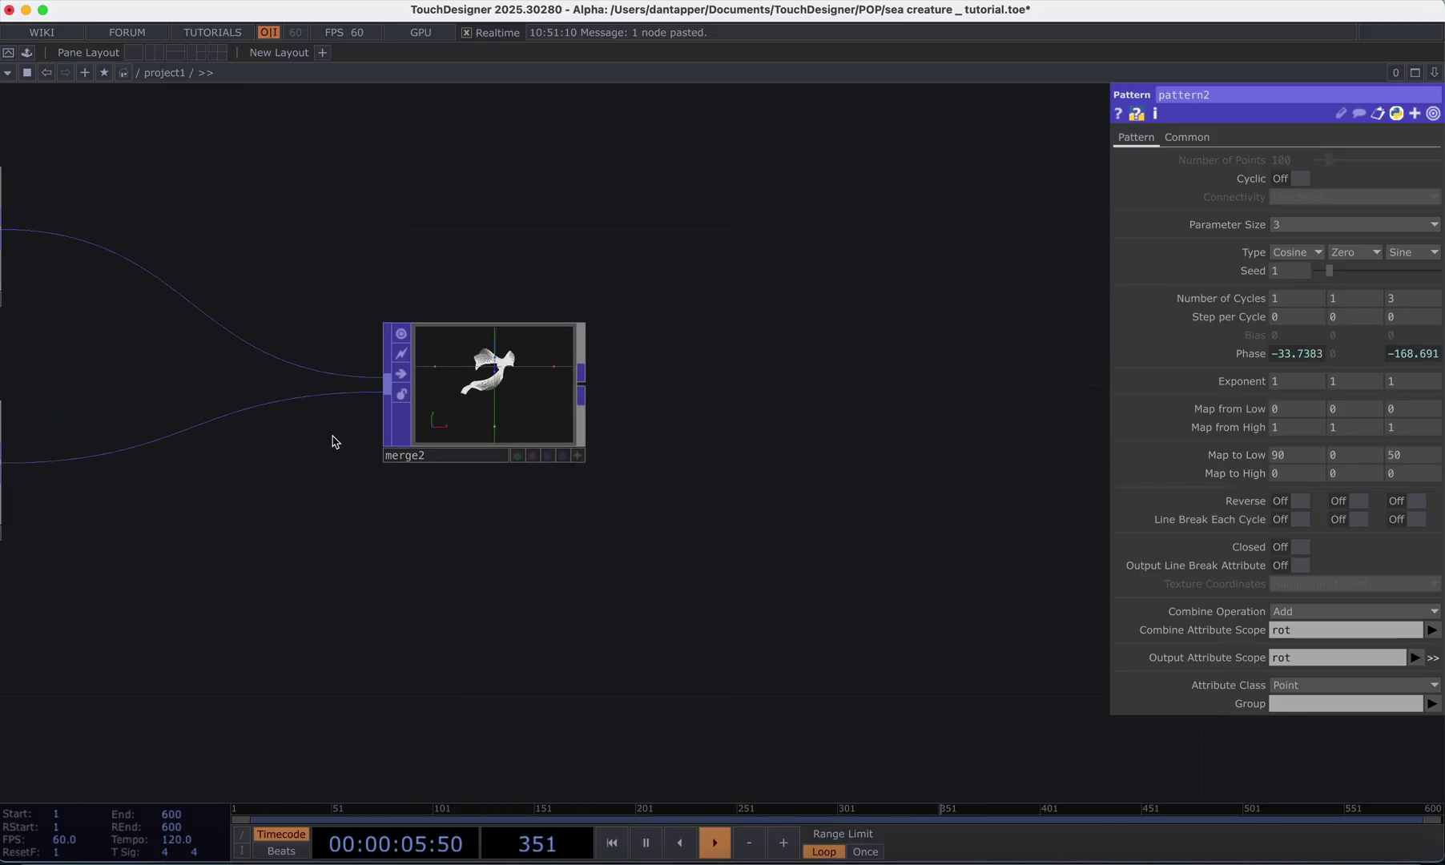
{"action": "scroll", "coordinate": [465, 401], "scroll_direction": "up", "scroll_amount": 6}
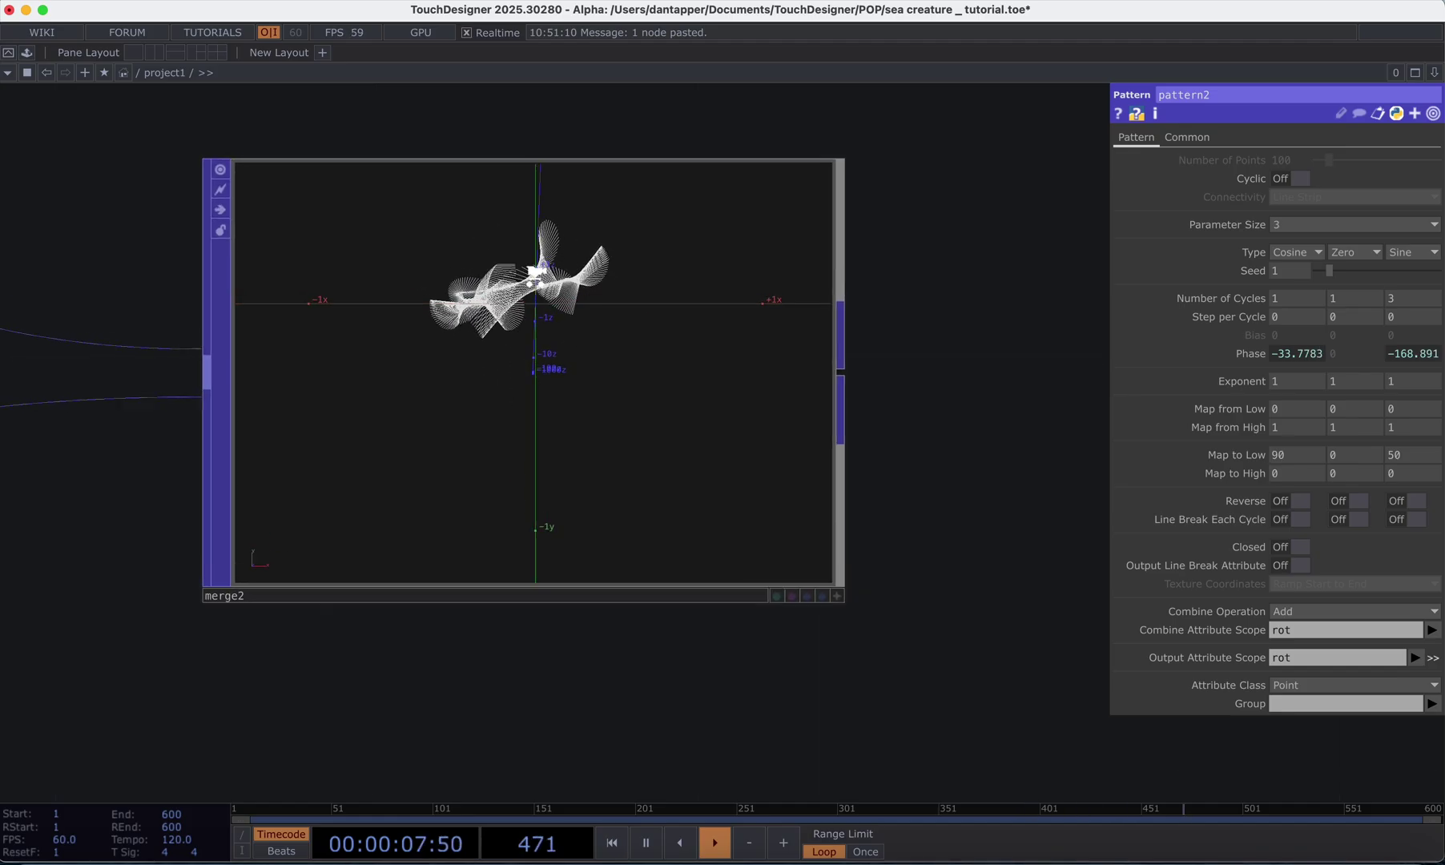
{"action": "scroll", "coordinate": [564, 284], "scroll_direction": "up", "scroll_amount": 5}
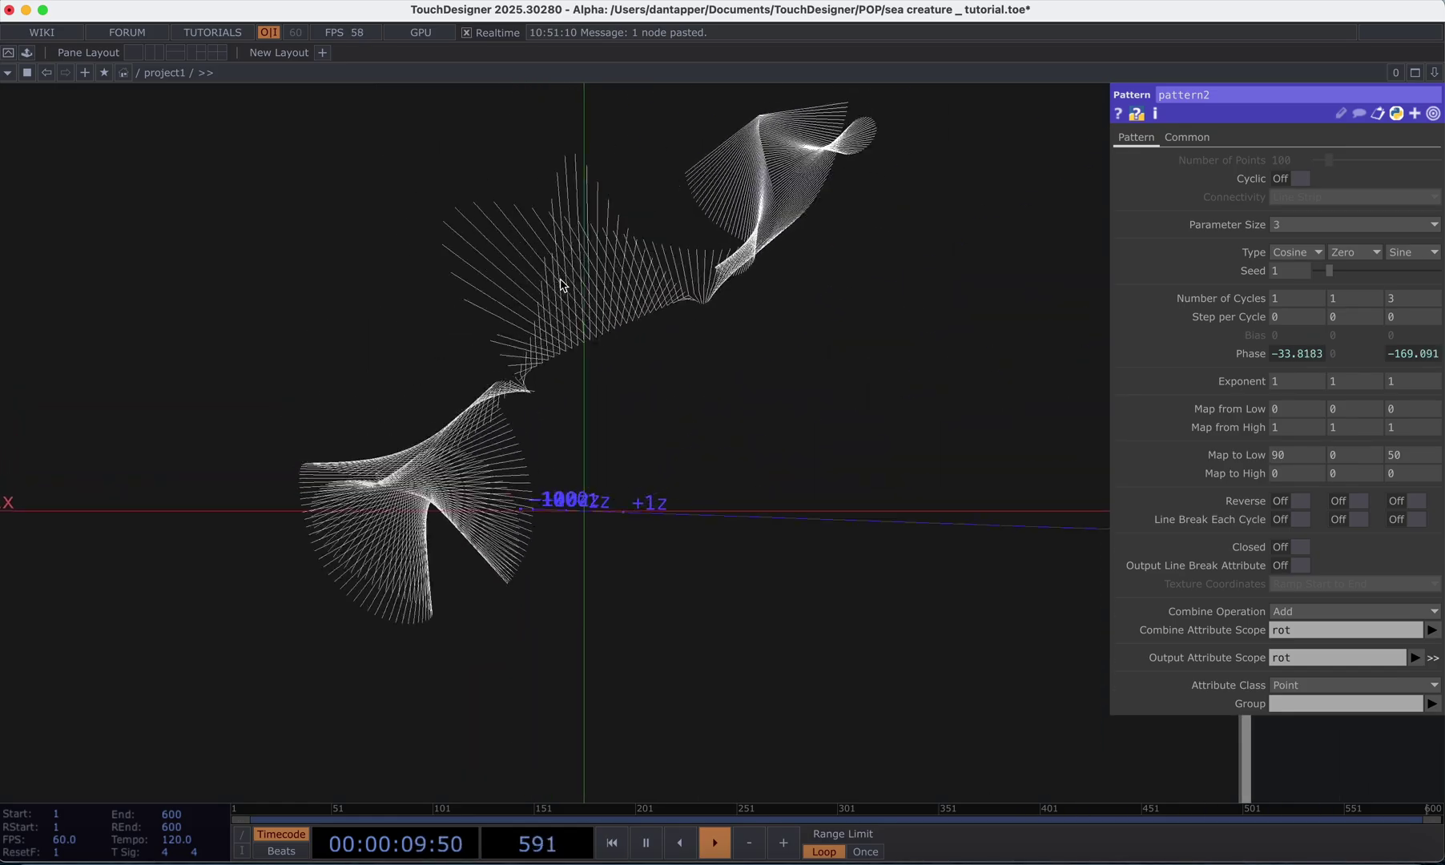
- Open the merge2 POP's output in a separate floating viewer window
{"action": "scroll", "coordinate": [561, 284], "scroll_direction": "down", "scroll_amount": 8}
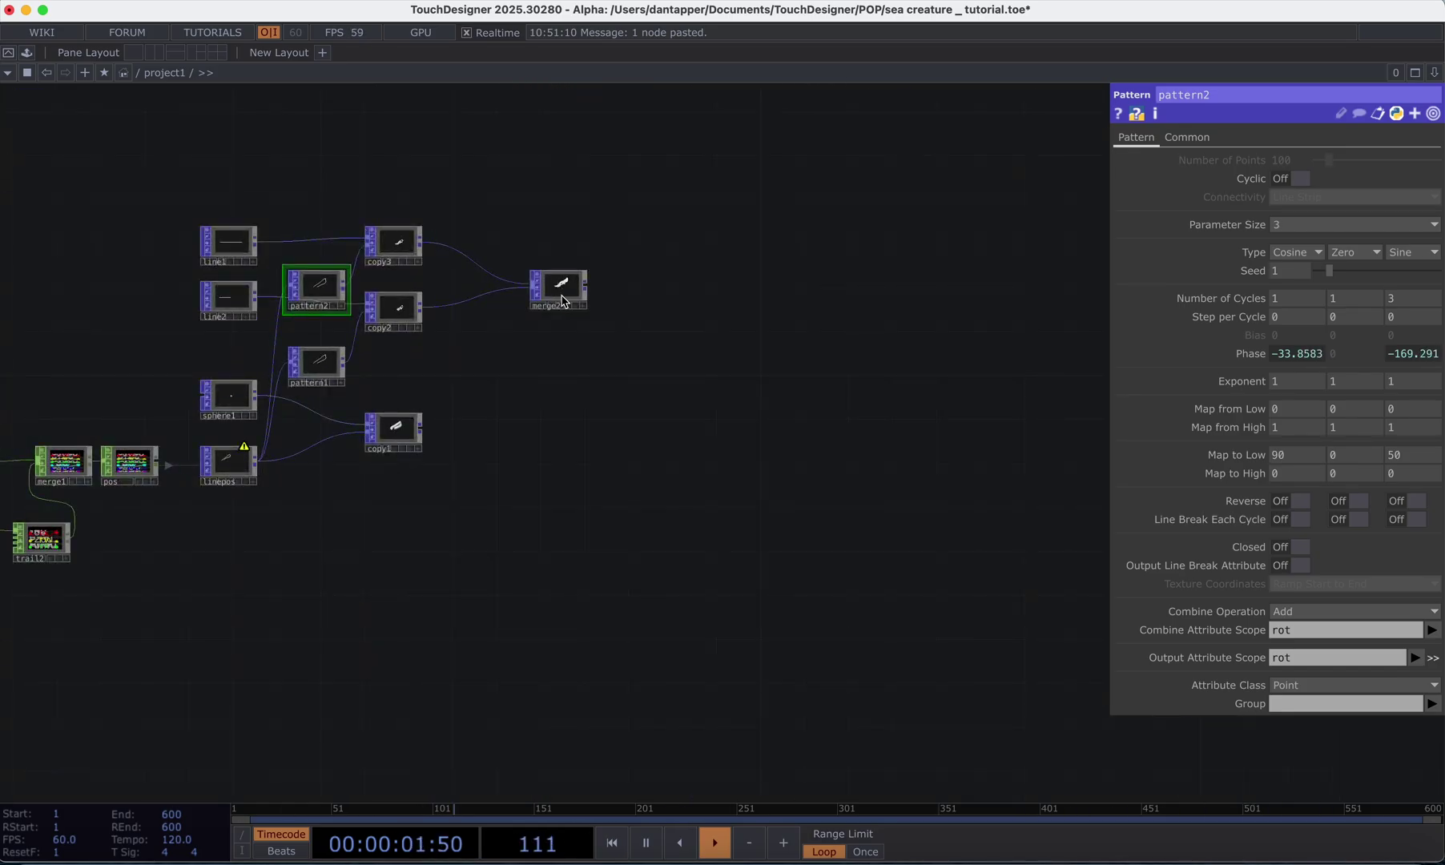
{"action": "scroll", "coordinate": [562, 290], "scroll_direction": "up", "scroll_amount": 6}
{"action": "left_click_drag", "start_coordinate": [269, 188], "coordinate": [845, 371]}
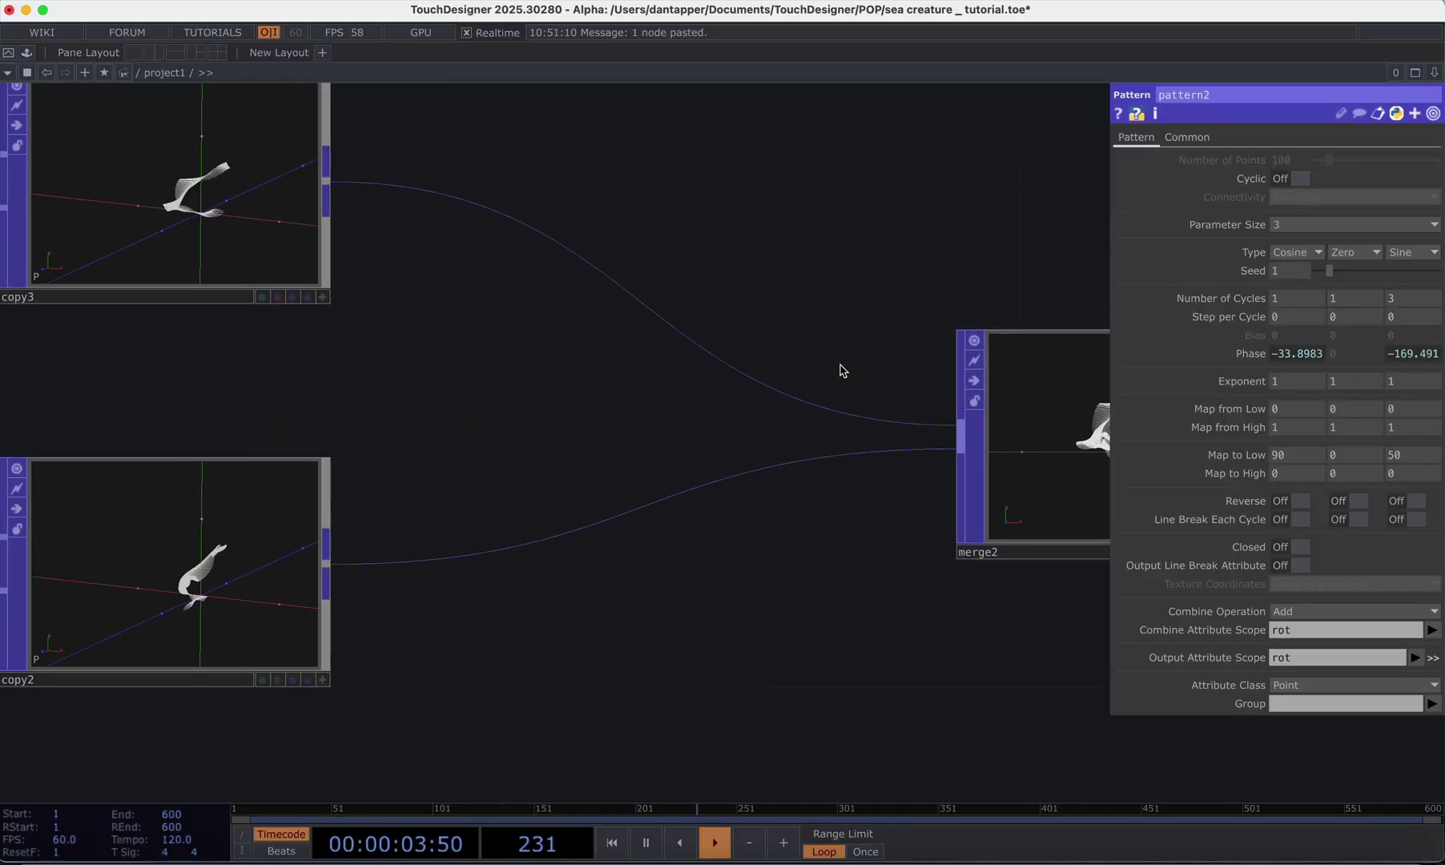
{"action": "right_click", "coordinate": [1033, 422]}
{"action": "left_click", "coordinate": [1055, 414]}
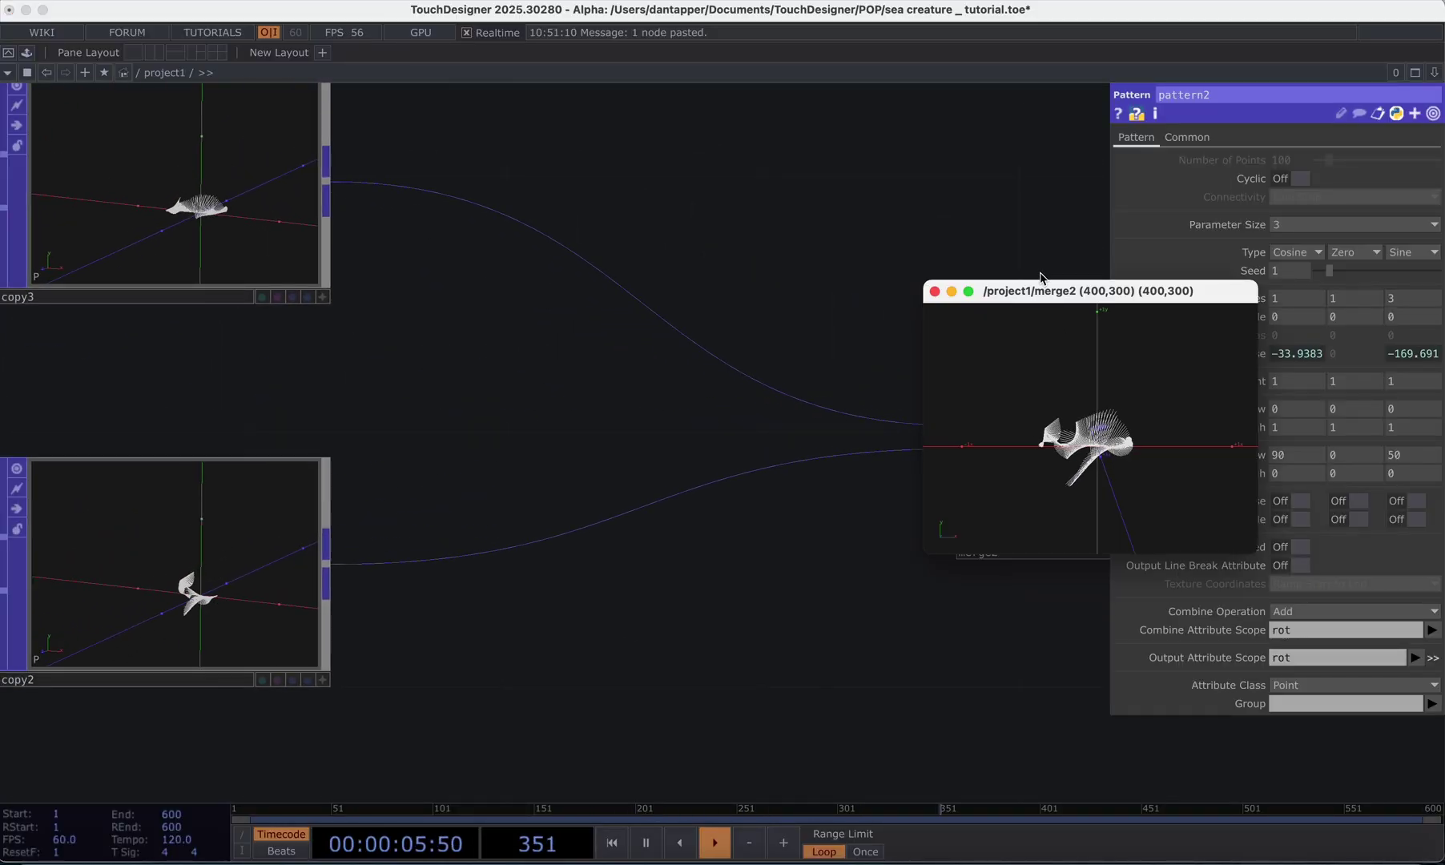
{"action": "scroll", "coordinate": [904, 510], "scroll_direction": "down", "scroll_amount": 5}
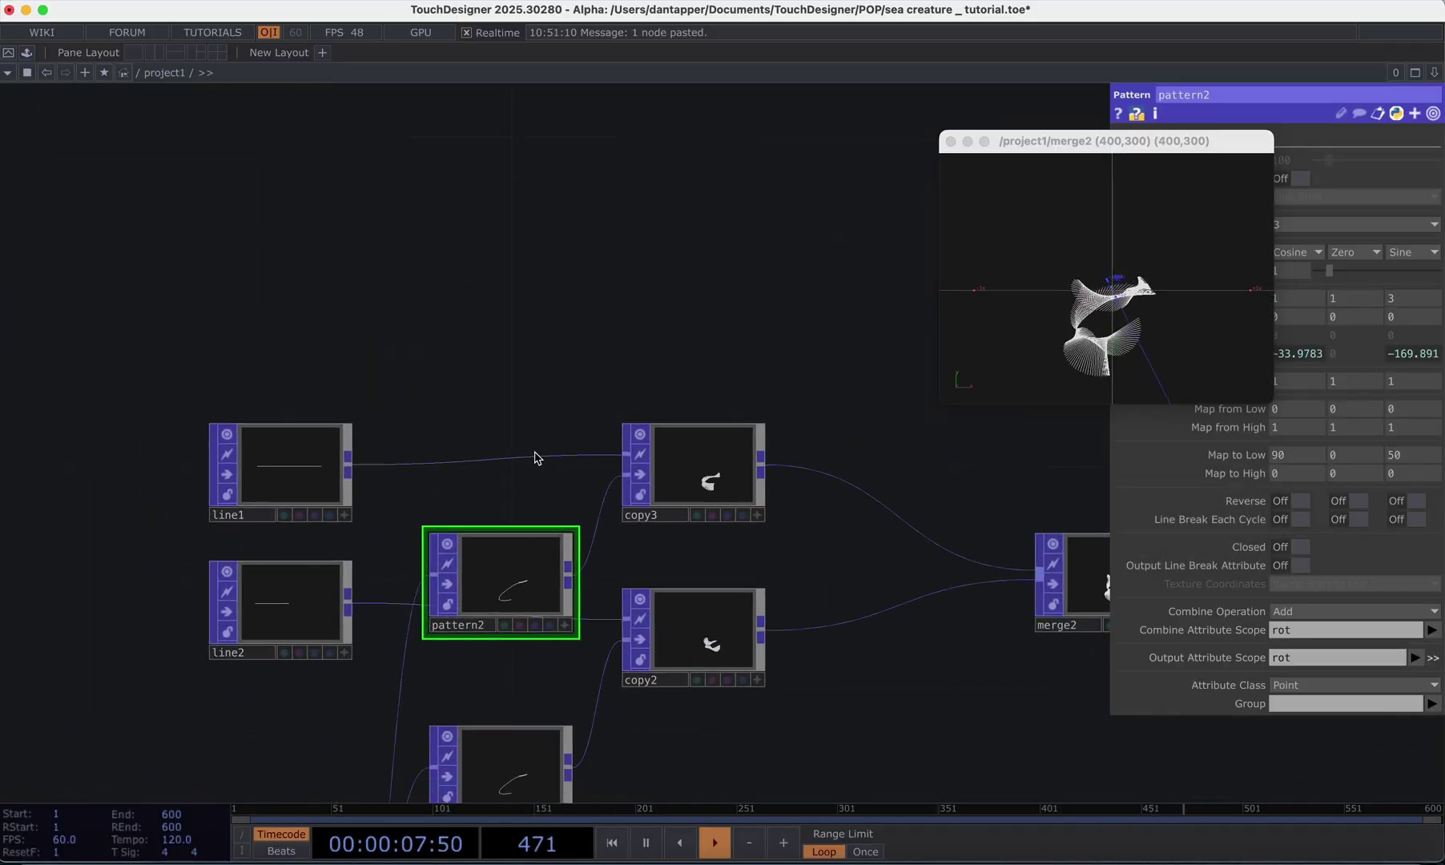
- Try offsetting the fin lines' start points to X 0.1 for line1 and X -0.1 for line2, and inspect merge2
{"action": "left_click", "coordinate": [361, 476]}
{"action": "left_click_drag", "start_coordinate": [1112, 144], "coordinate": [847, 140]}
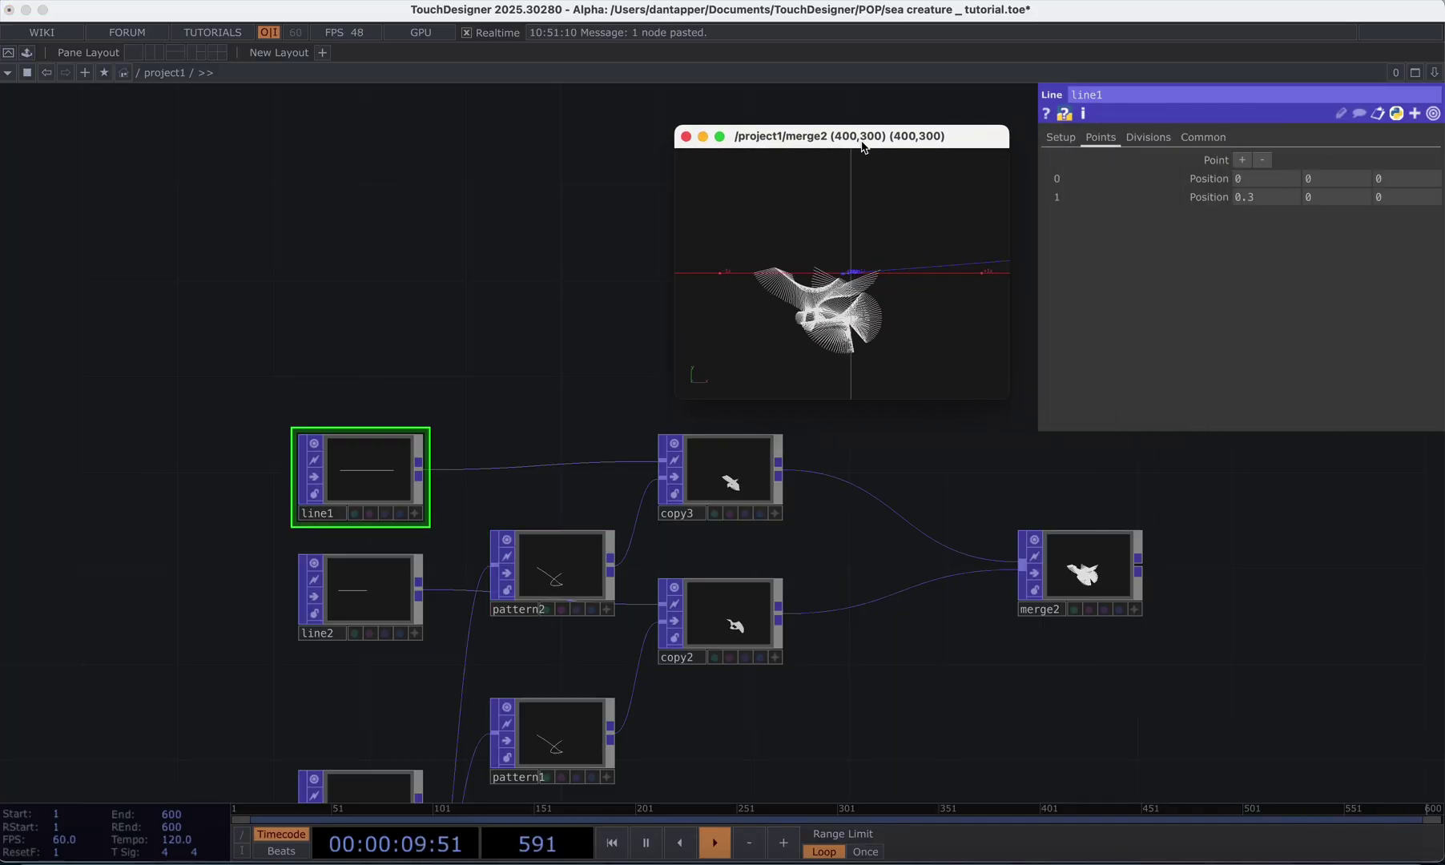
{"action": "type", "text": "0.1"}
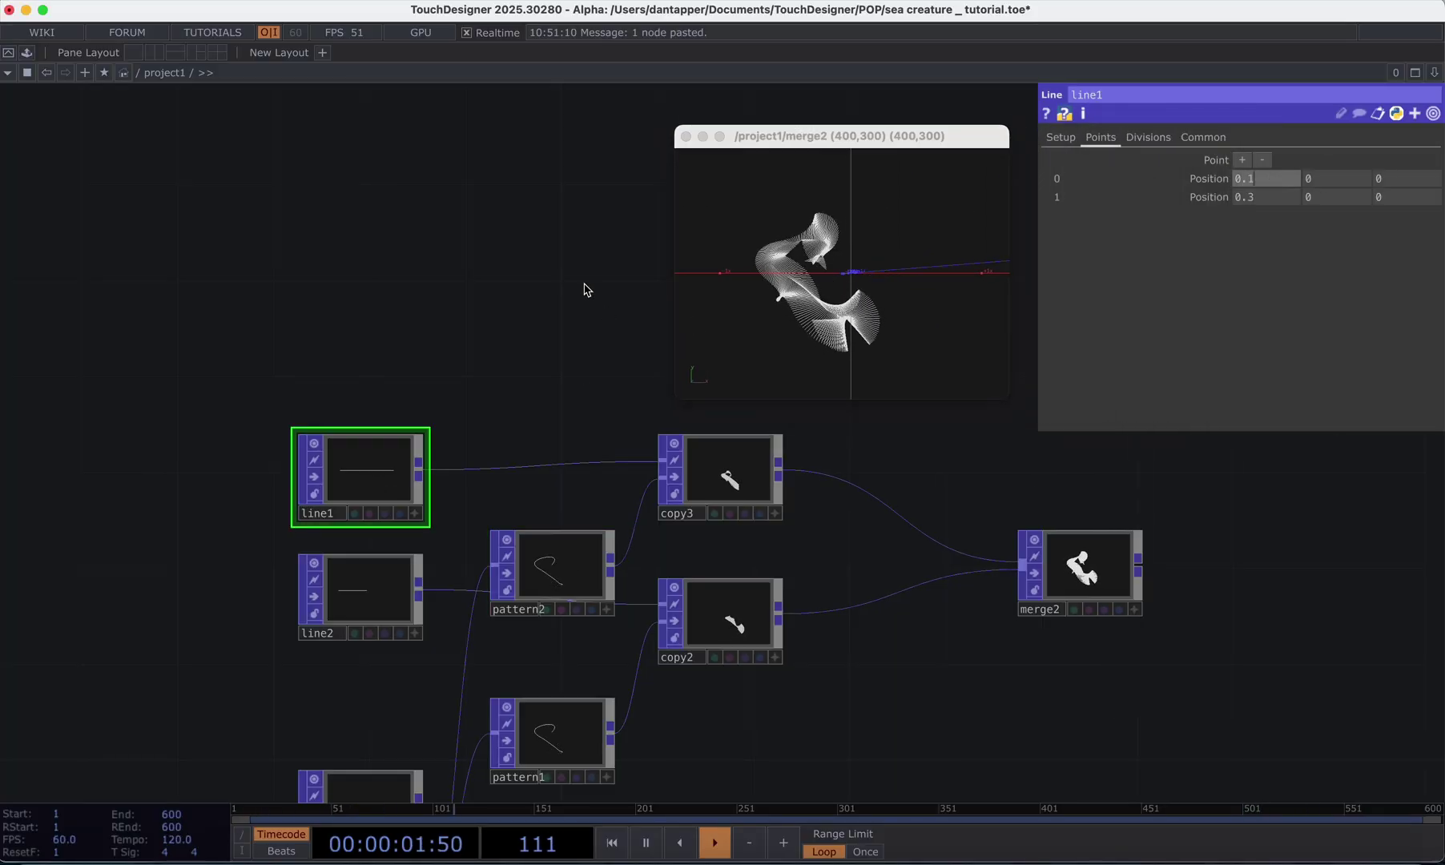
{"action": "left_click", "coordinate": [364, 599]}
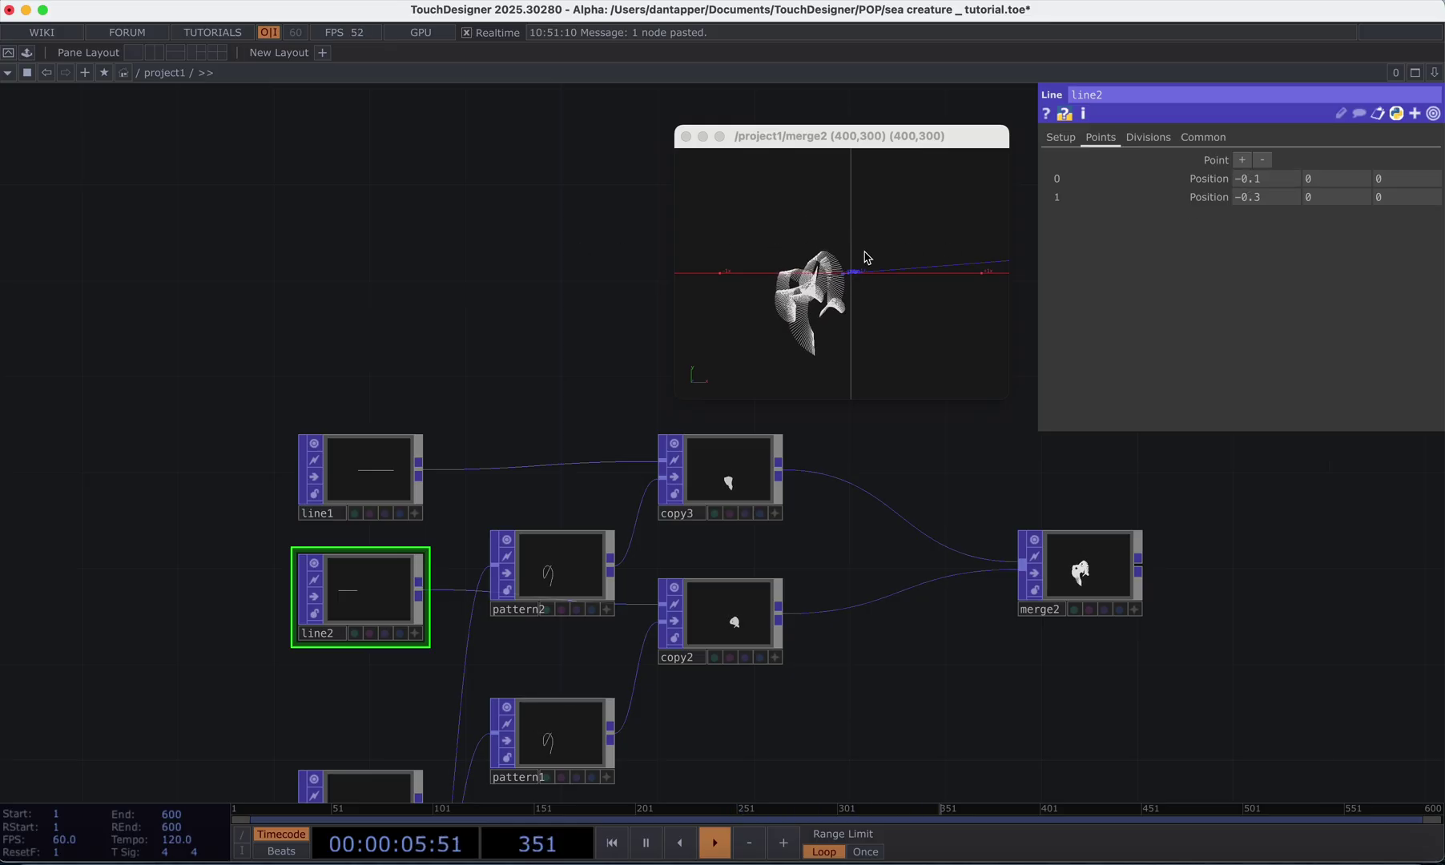
{"action": "left_click_drag", "start_coordinate": [812, 291], "coordinate": [839, 331]}
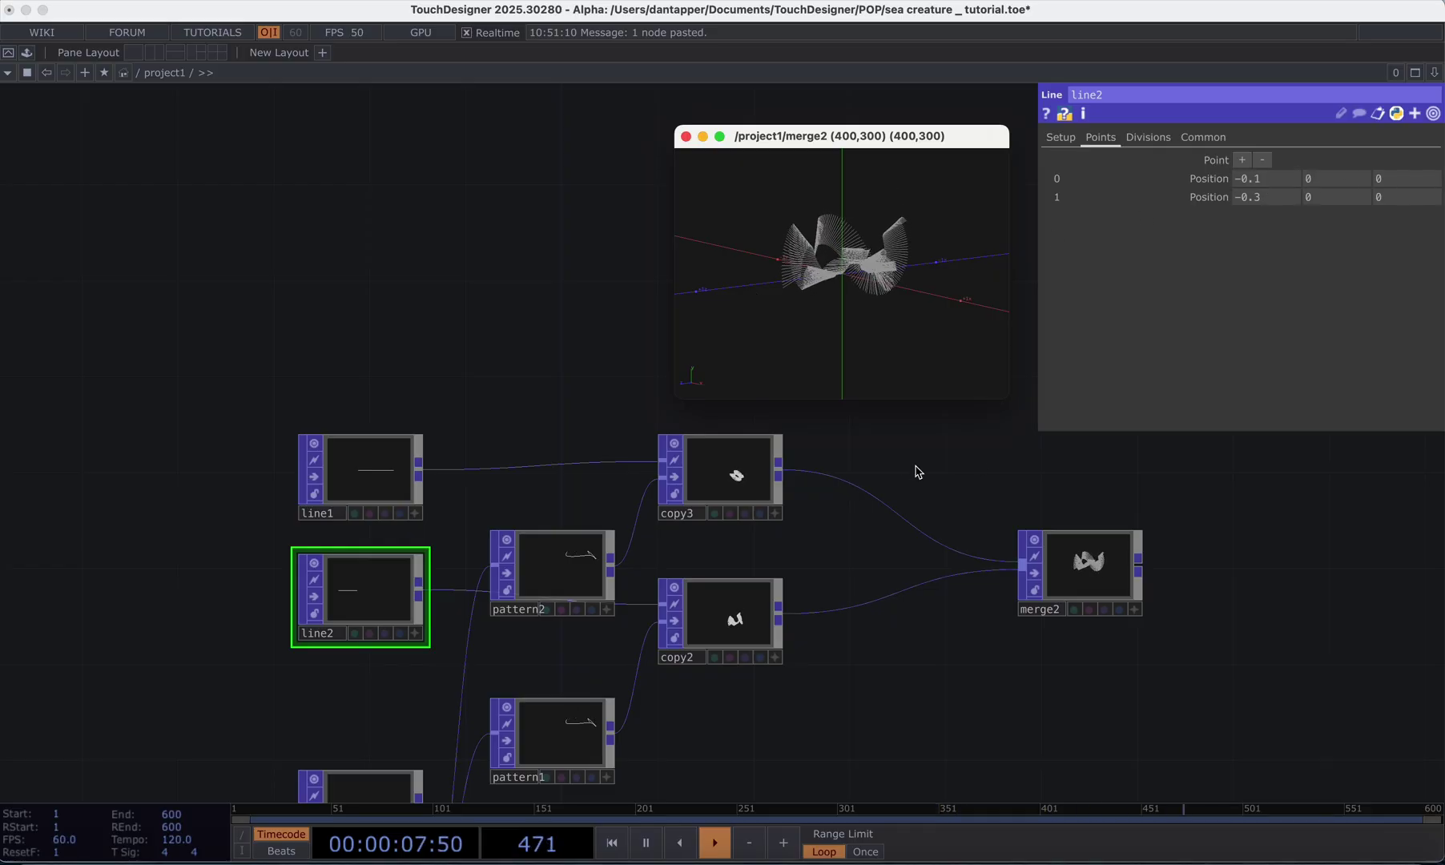
- Set the start X of both line1 and line2 to 0, and line2's end X to 0.3
{"action": "left_click", "coordinate": [1263, 183]}
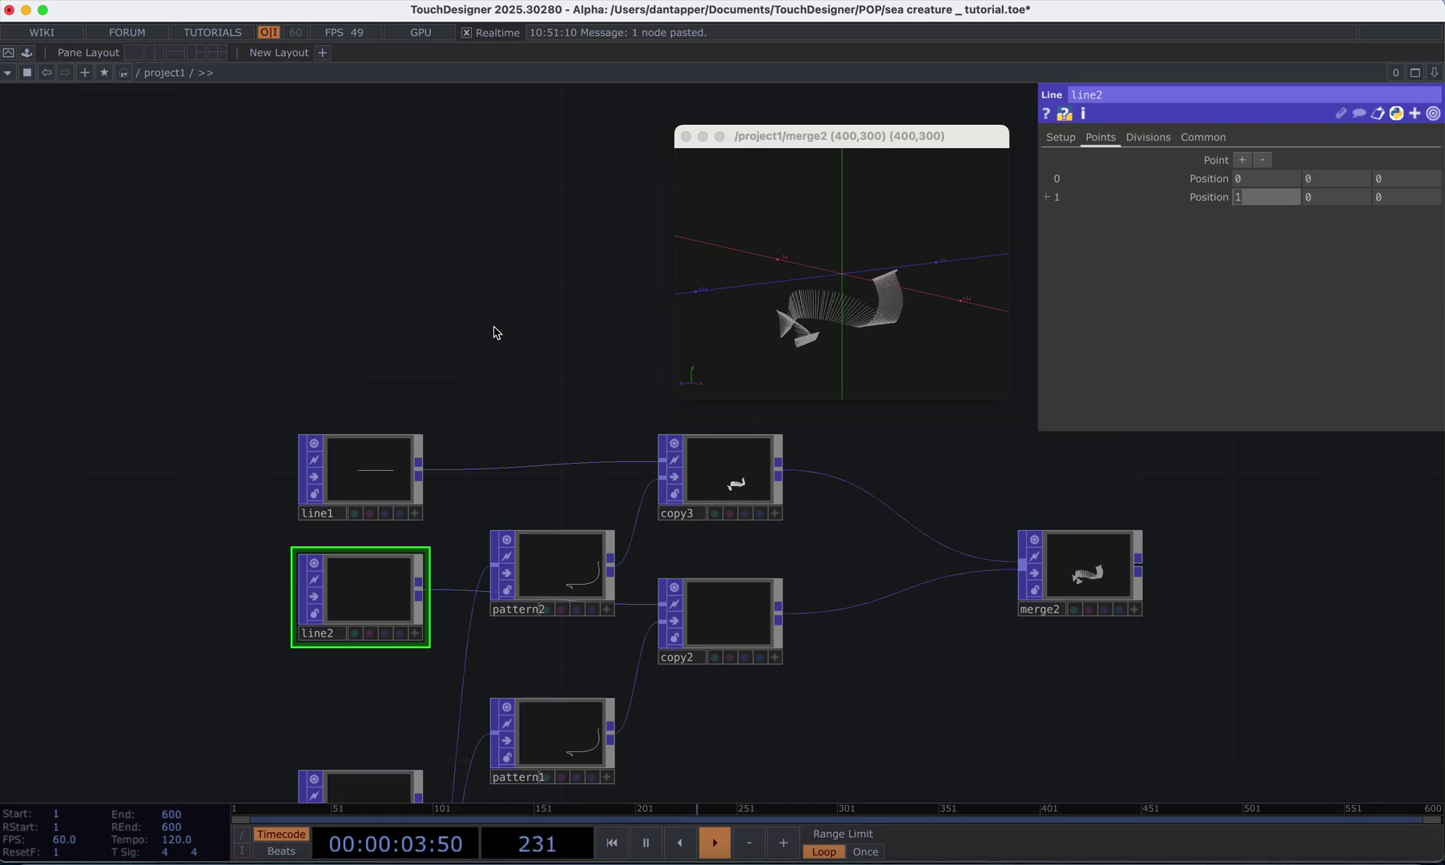
{"action": "left_click", "coordinate": [371, 481]}
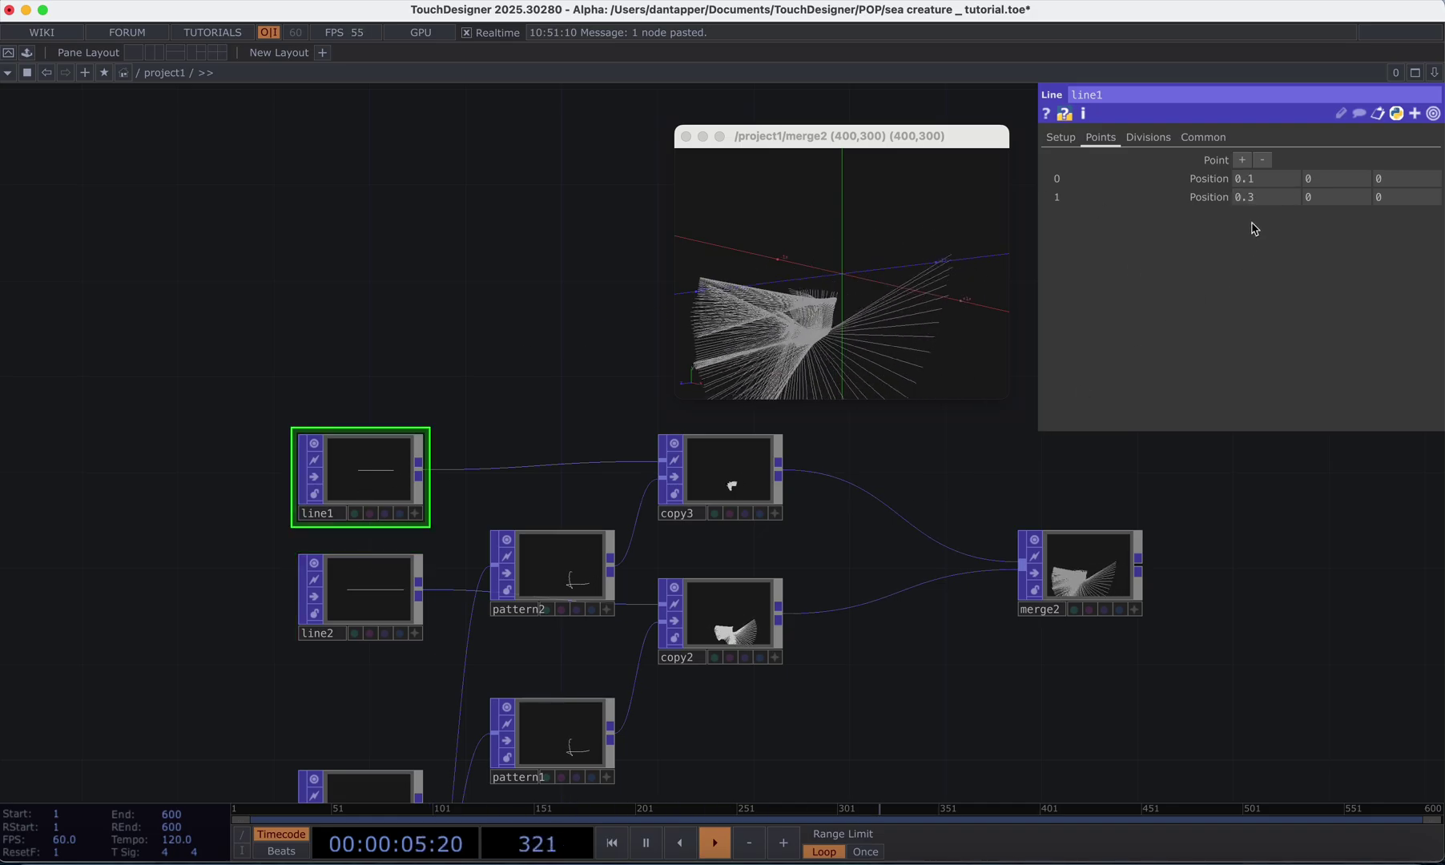
{"action": "left_click", "coordinate": [1268, 184]}
{"action": "type", "text": "0"}
{"action": "key", "text": "Return"}
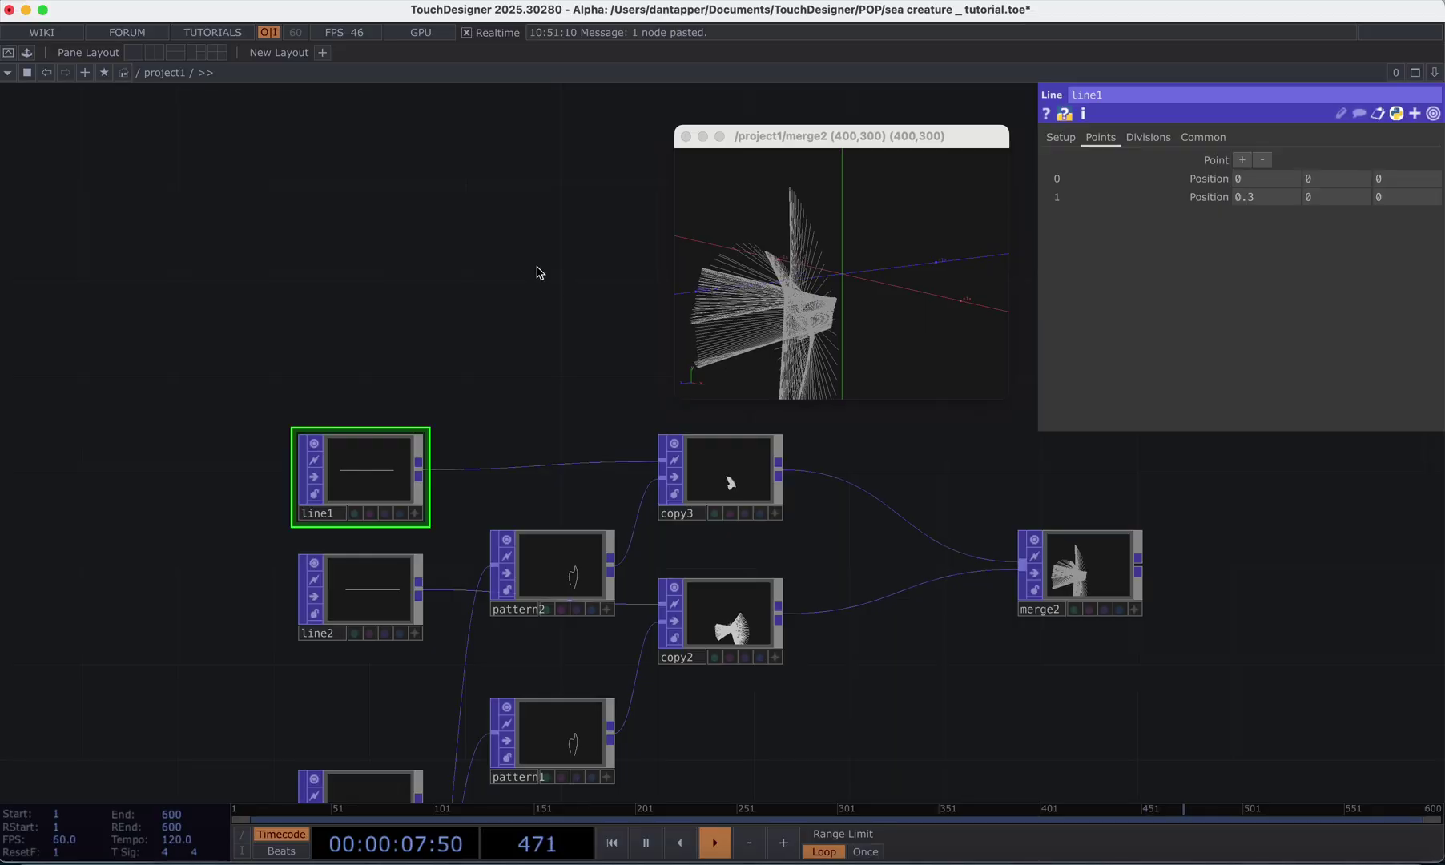
{"action": "left_click", "coordinate": [358, 596]}
{"action": "left_click", "coordinate": [1237, 200]}
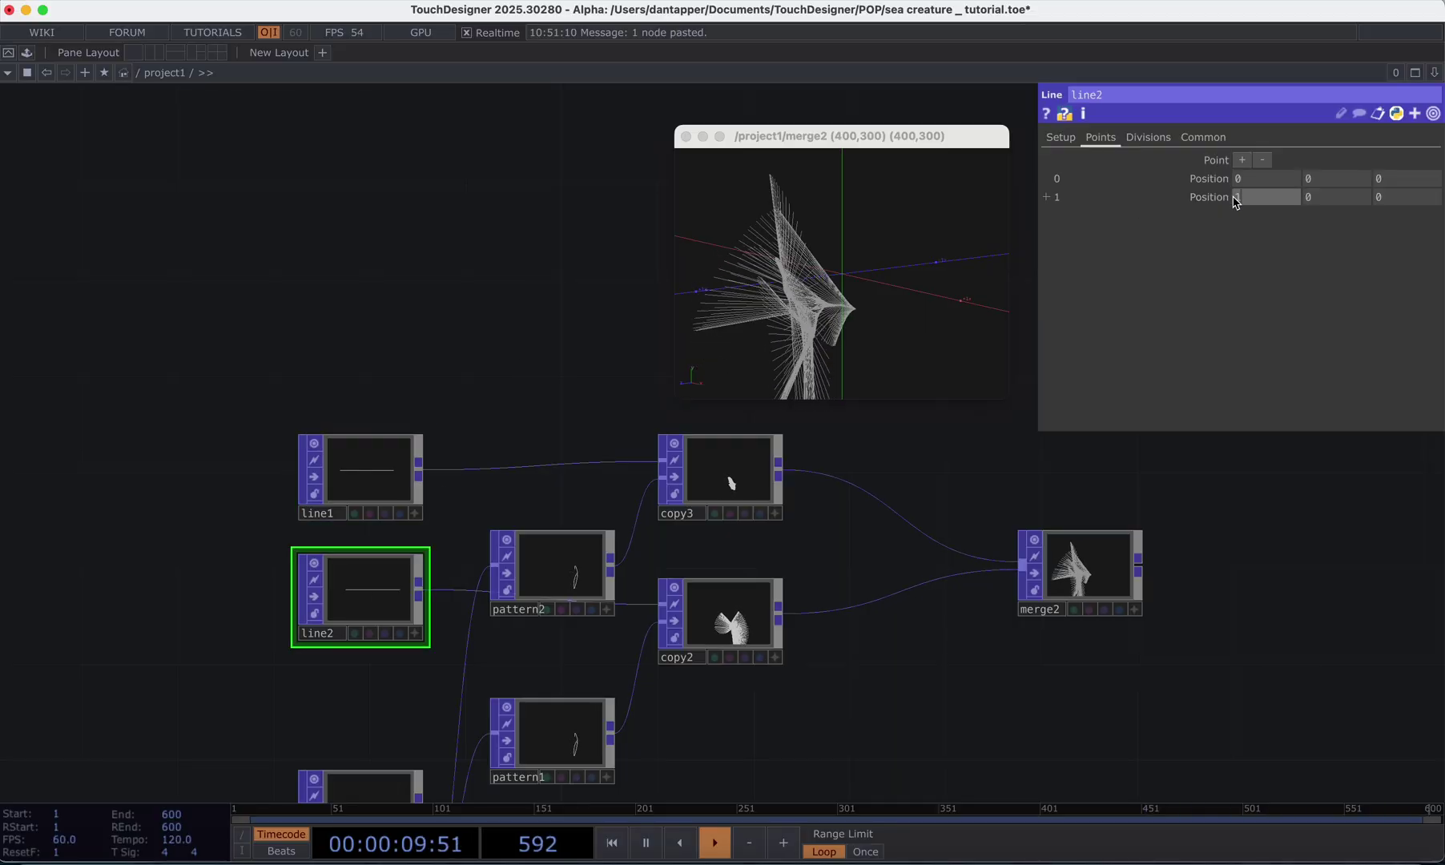
{"action": "type", "text": "0.3"}
{"action": "key", "text": "Return"}
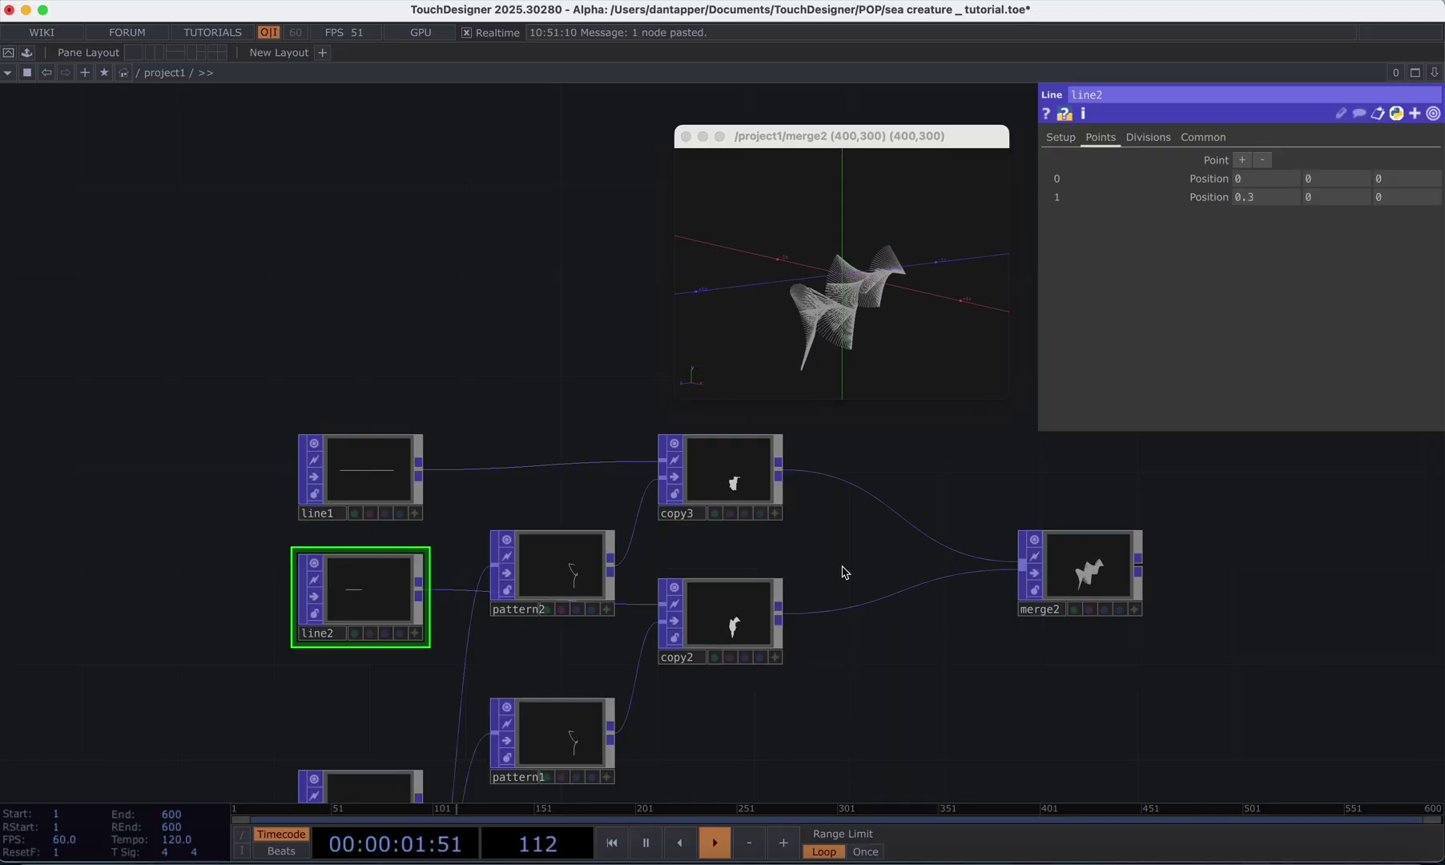
- Connect the copy1 body into merge2, then enlarge the floating viewer and inspect the combined creature
{"action": "scroll", "coordinate": [843, 569], "scroll_direction": "down", "scroll_amount": 3}
{"action": "scroll", "coordinate": [954, 626], "scroll_direction": "down", "scroll_amount": 2}
{"action": "left_click_drag", "start_coordinate": [905, 627], "coordinate": [559, 513]}
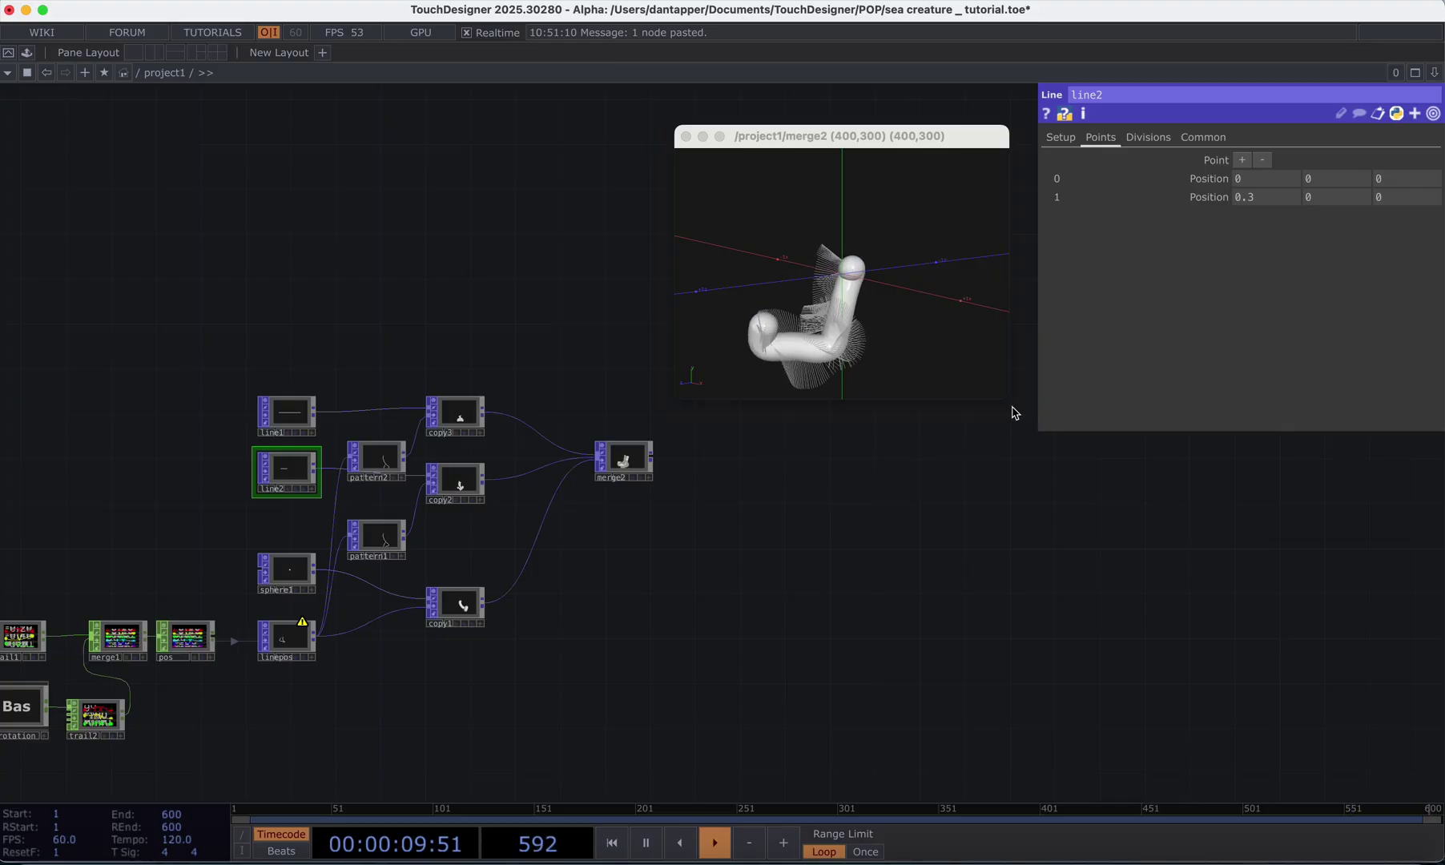
{"action": "left_click_drag", "start_coordinate": [1011, 405], "coordinate": [1208, 637]}
{"action": "left_click_drag", "start_coordinate": [1033, 542], "coordinate": [1009, 458]}
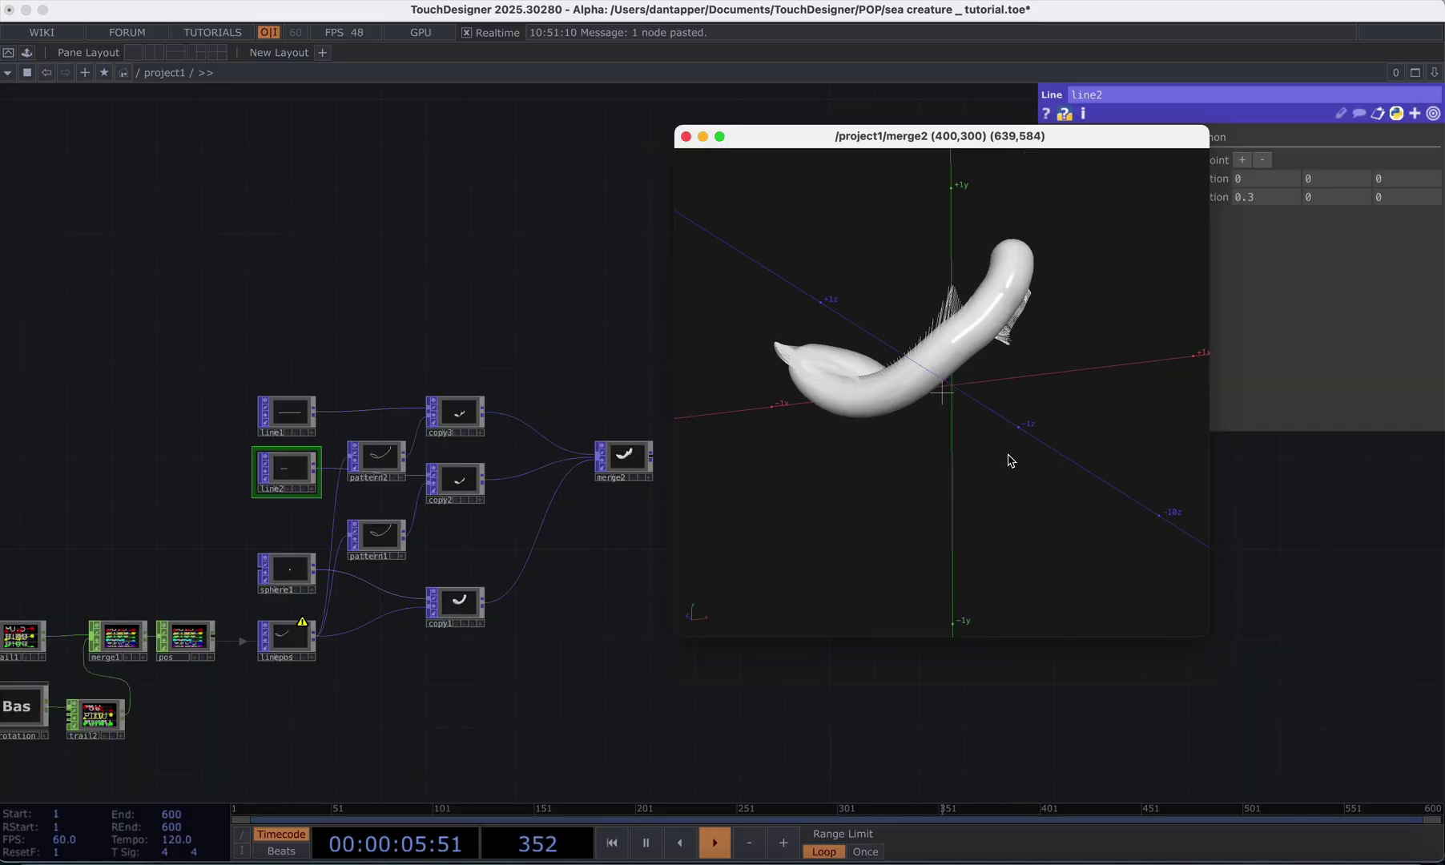
- Insert a Pattern POP between linepos and copy1, shifting copy1 over to make room
{"action": "left_click_drag", "start_coordinate": [487, 605], "coordinate": [458, 609]}
{"action": "right_click", "coordinate": [298, 637]}
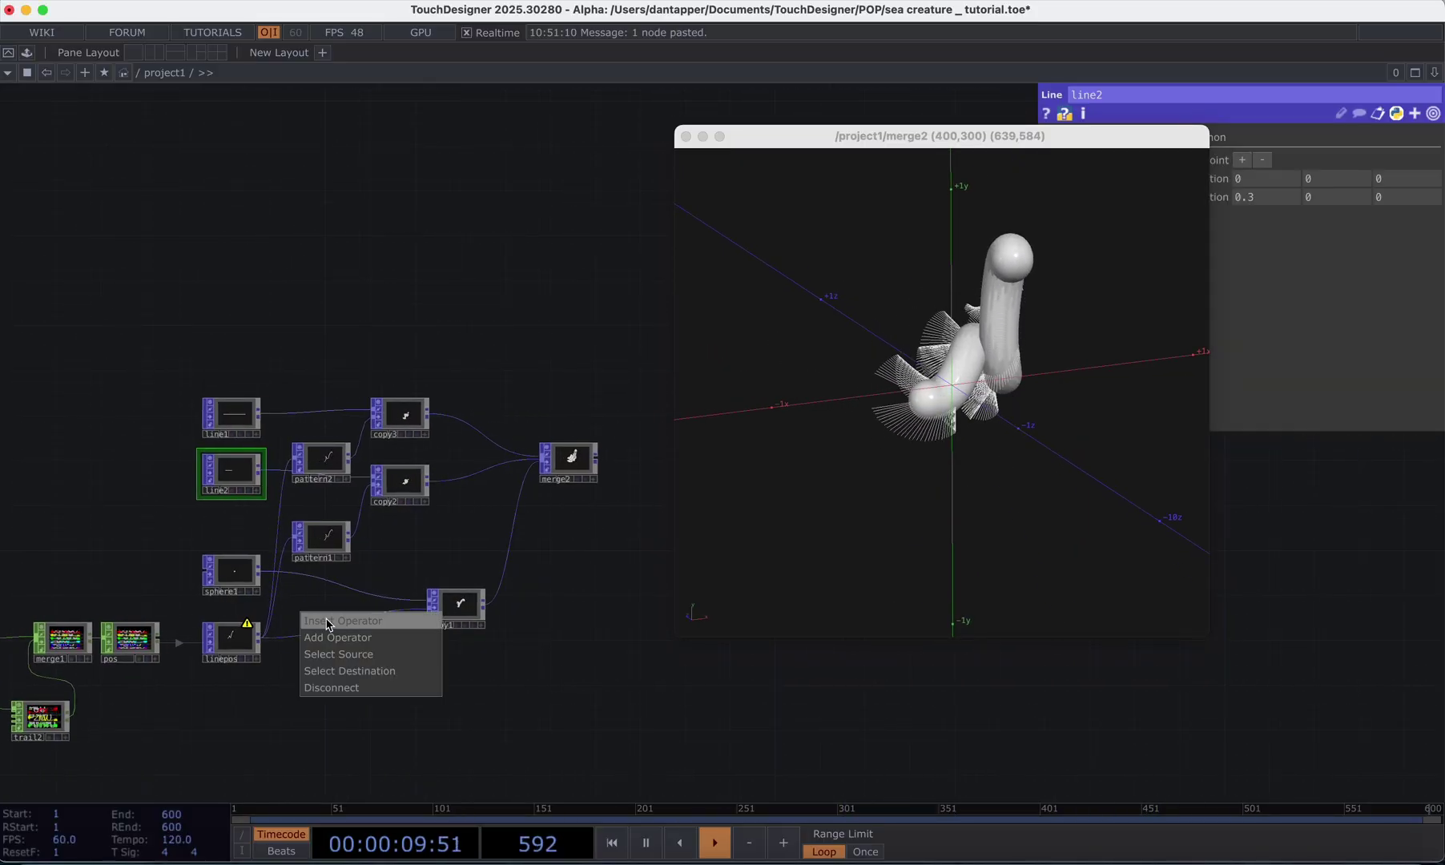
{"action": "left_click", "coordinate": [325, 620]}
{"action": "type", "text": "pa"}
{"action": "left_click", "coordinate": [257, 415]}
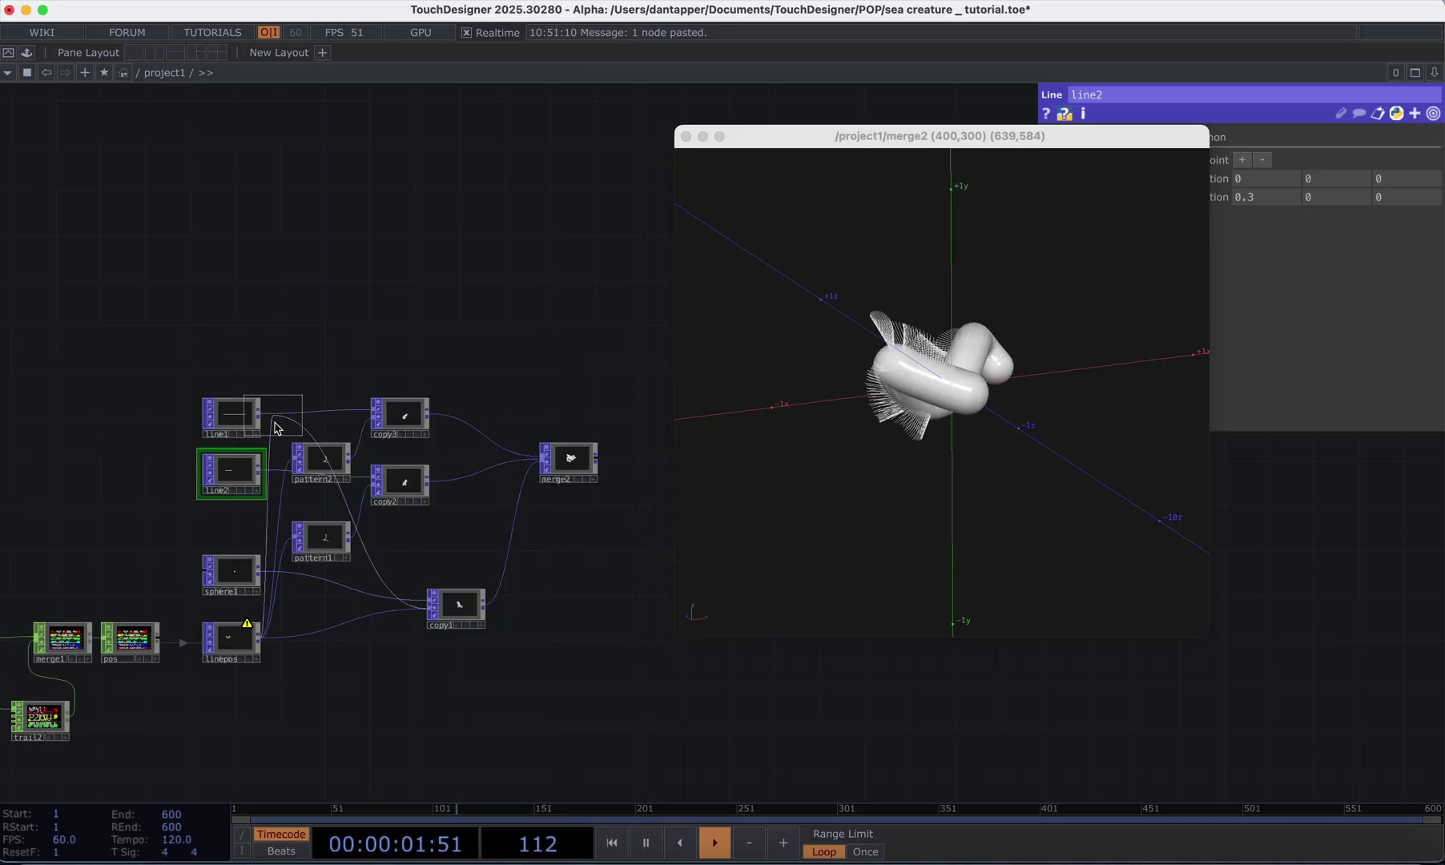
{"action": "left_click", "coordinate": [325, 651]}
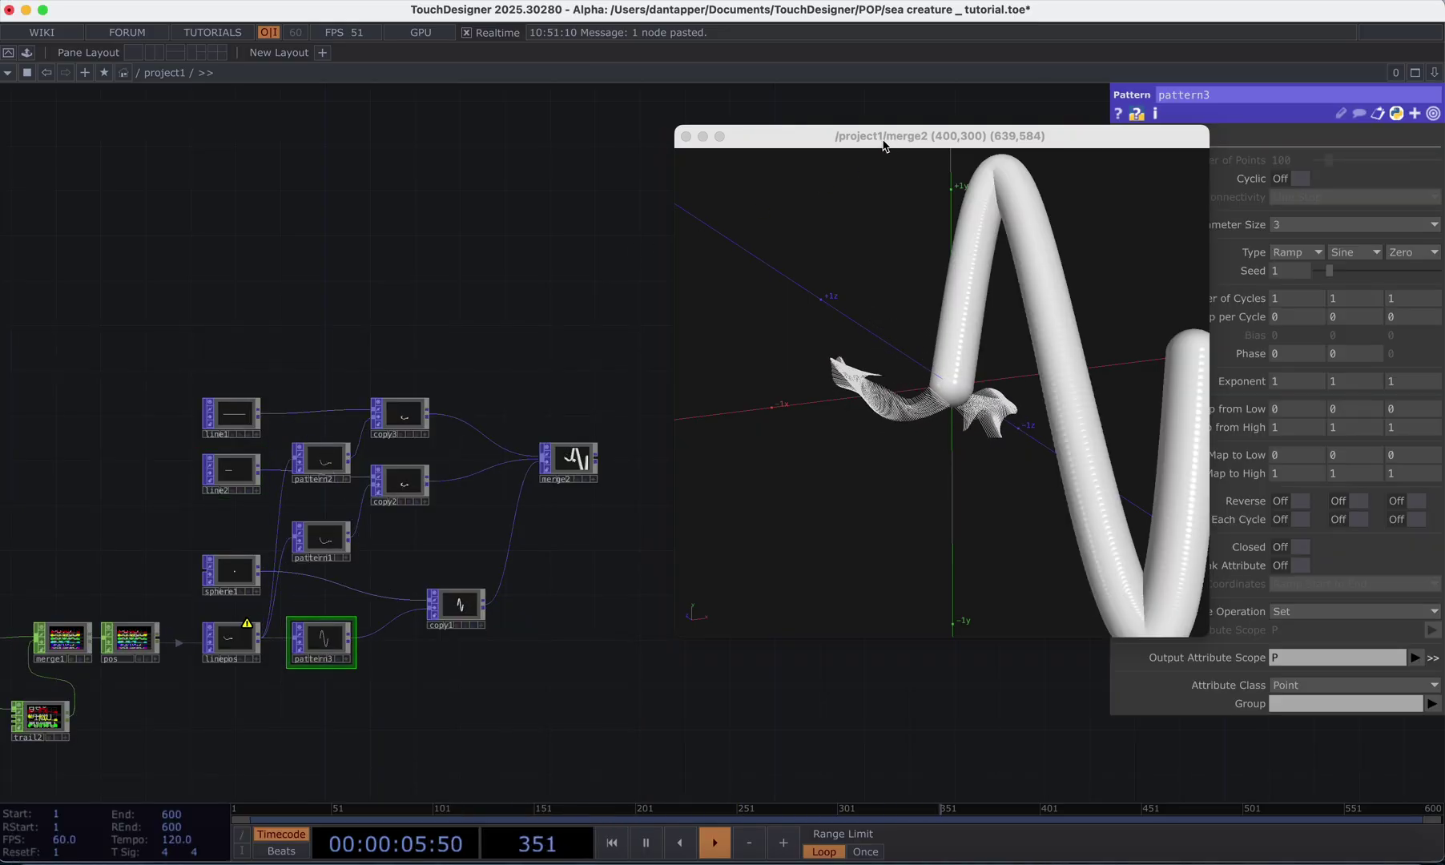
- Set pattern3's Output Attribute Scope to a custom attribute named size, keeping Combine Operation at Set
{"action": "left_click_drag", "start_coordinate": [884, 141], "coordinate": [594, 104]}
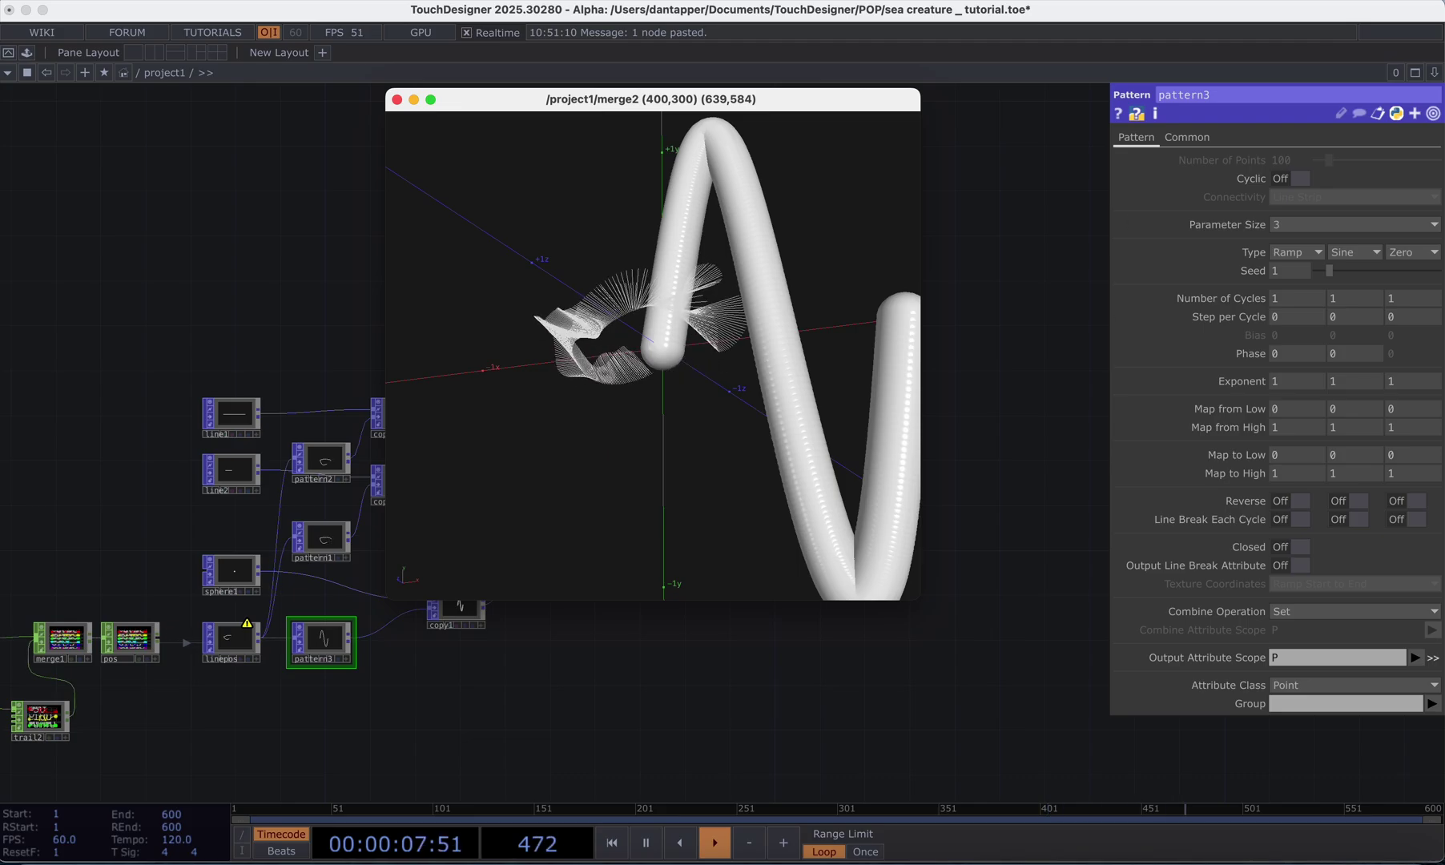
{"action": "left_click", "coordinate": [1433, 658]}
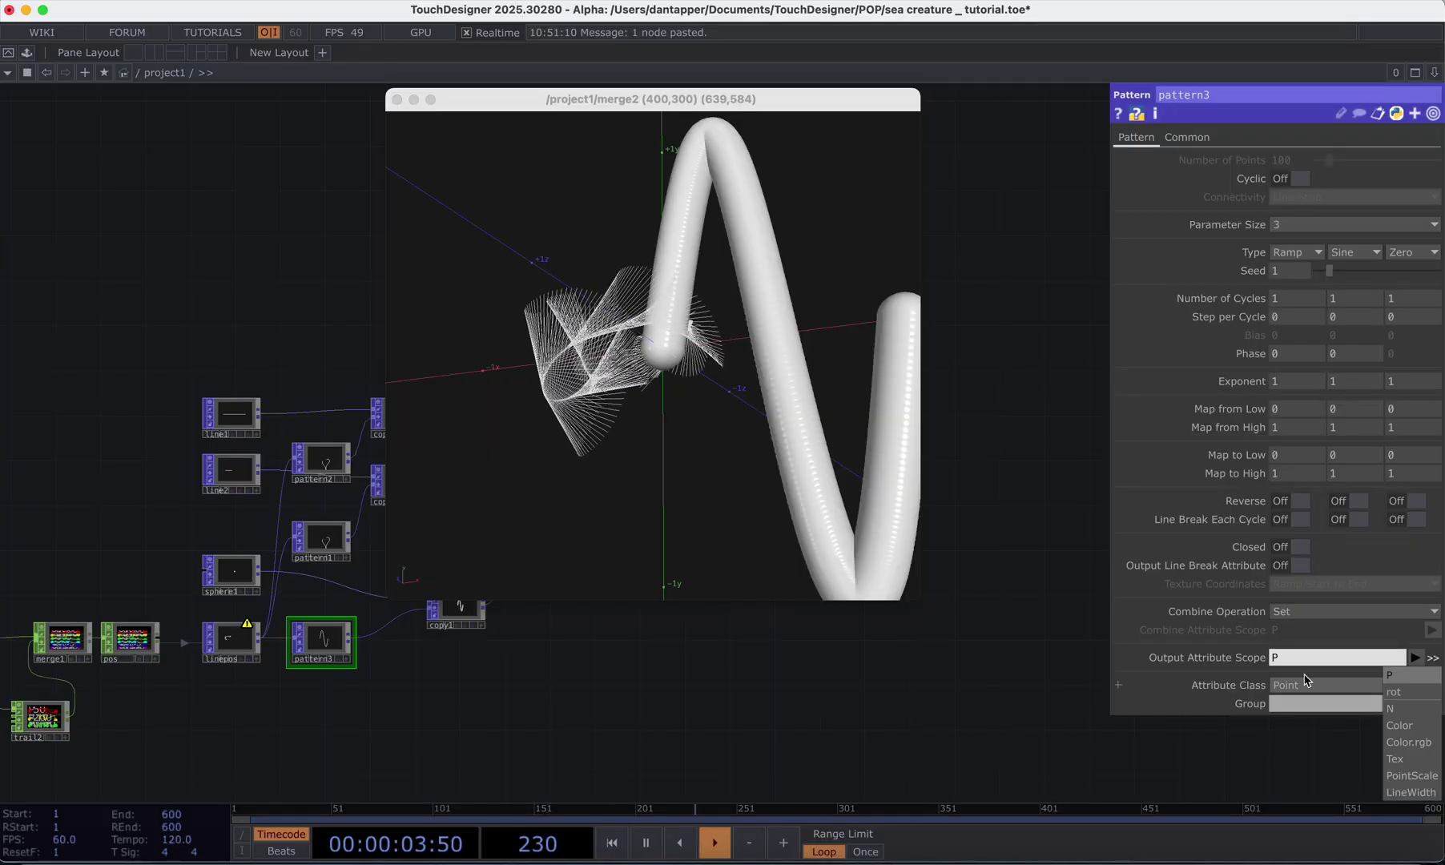
{"action": "left_click", "coordinate": [1284, 616]}
{"action": "left_click", "coordinate": [1287, 615]}
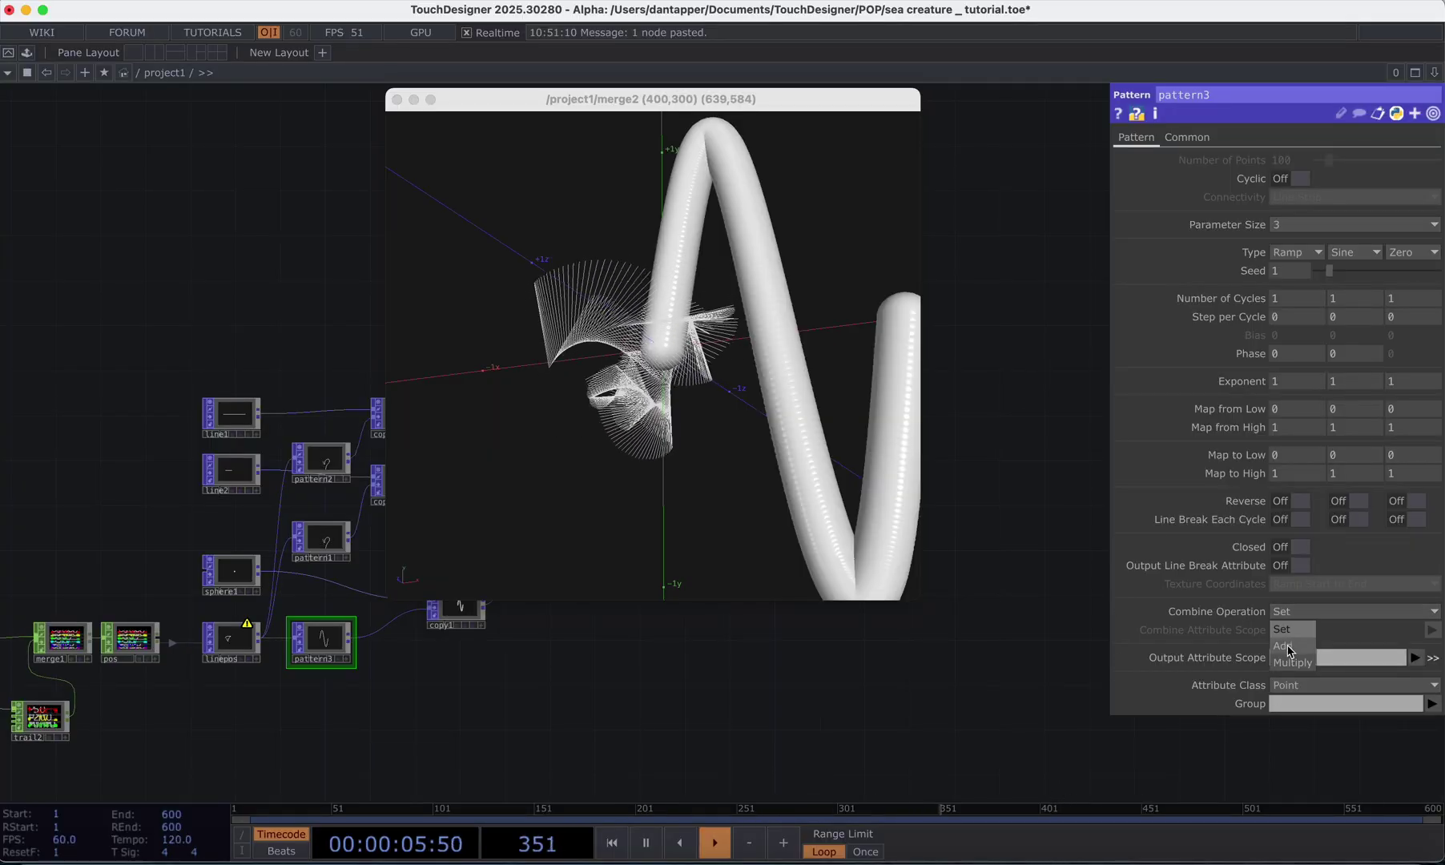
{"action": "left_click", "coordinate": [1287, 630]}
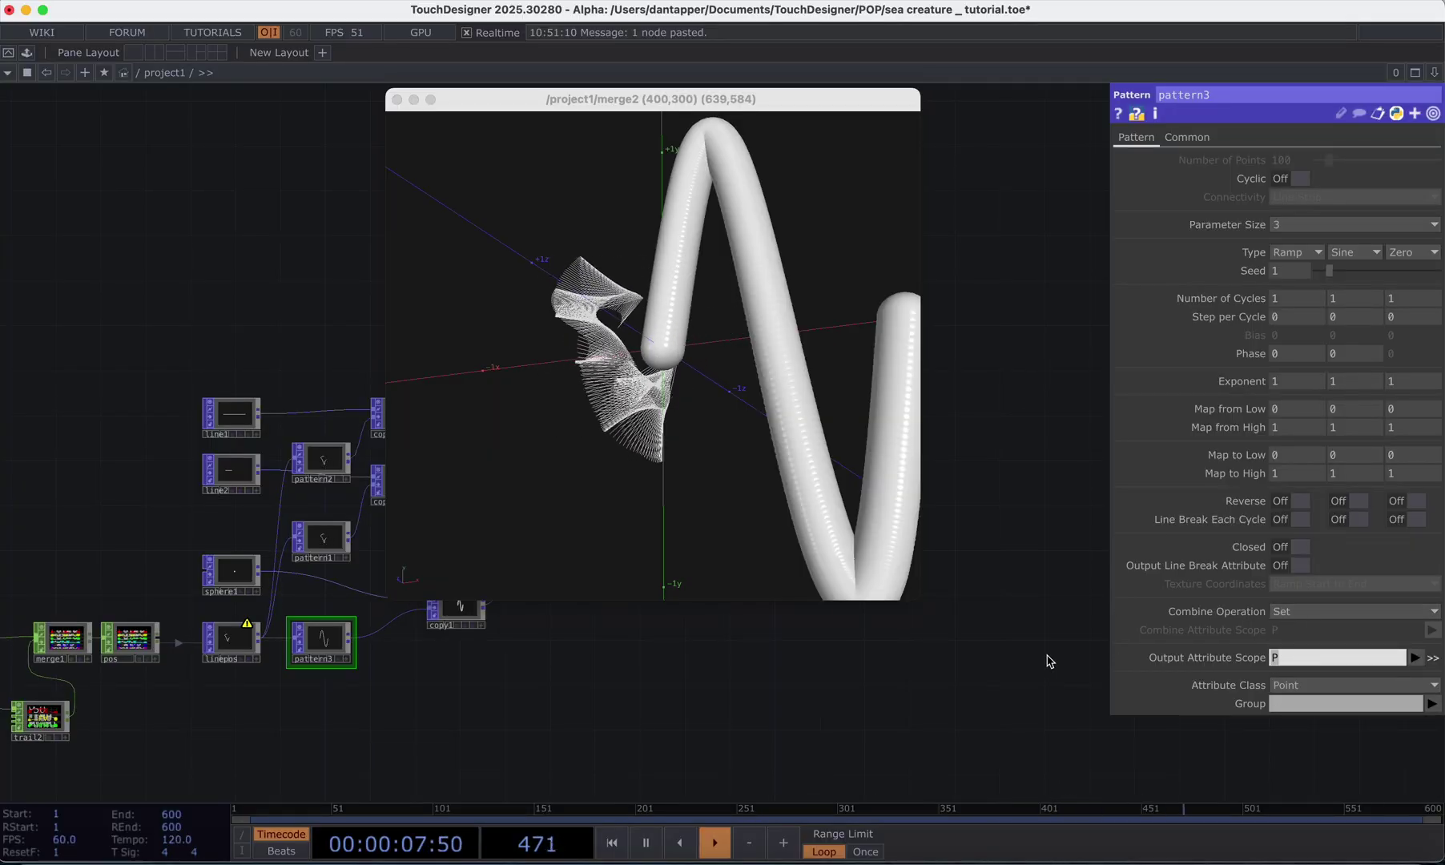
{"action": "key", "text": "Return"}
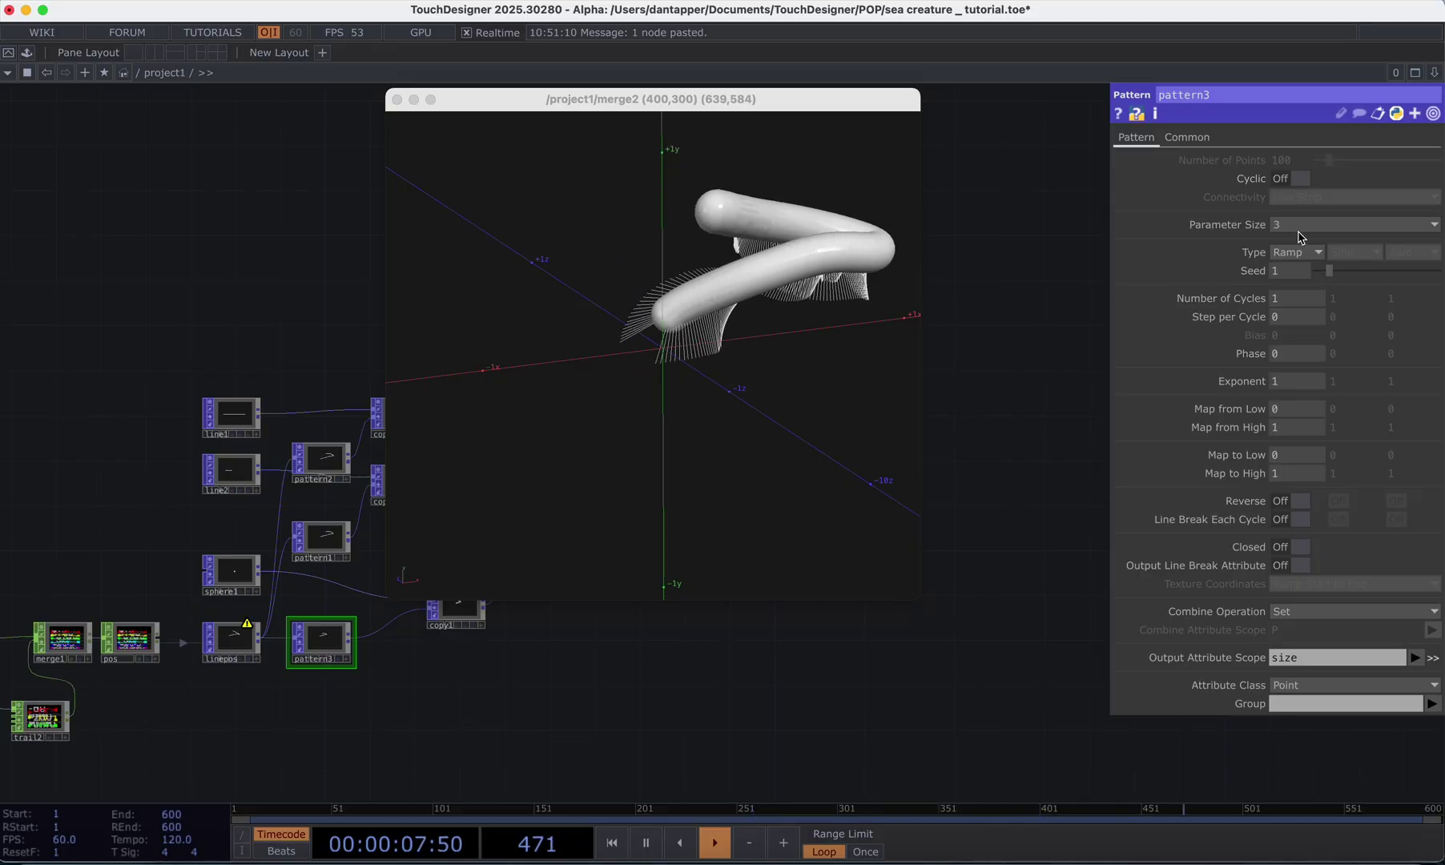
- Enable Template Scale on copy1 using the size attribute, and inspect the tapered body from several angles
{"action": "scroll", "coordinate": [407, 699], "scroll_direction": "right", "scroll_amount": 5}
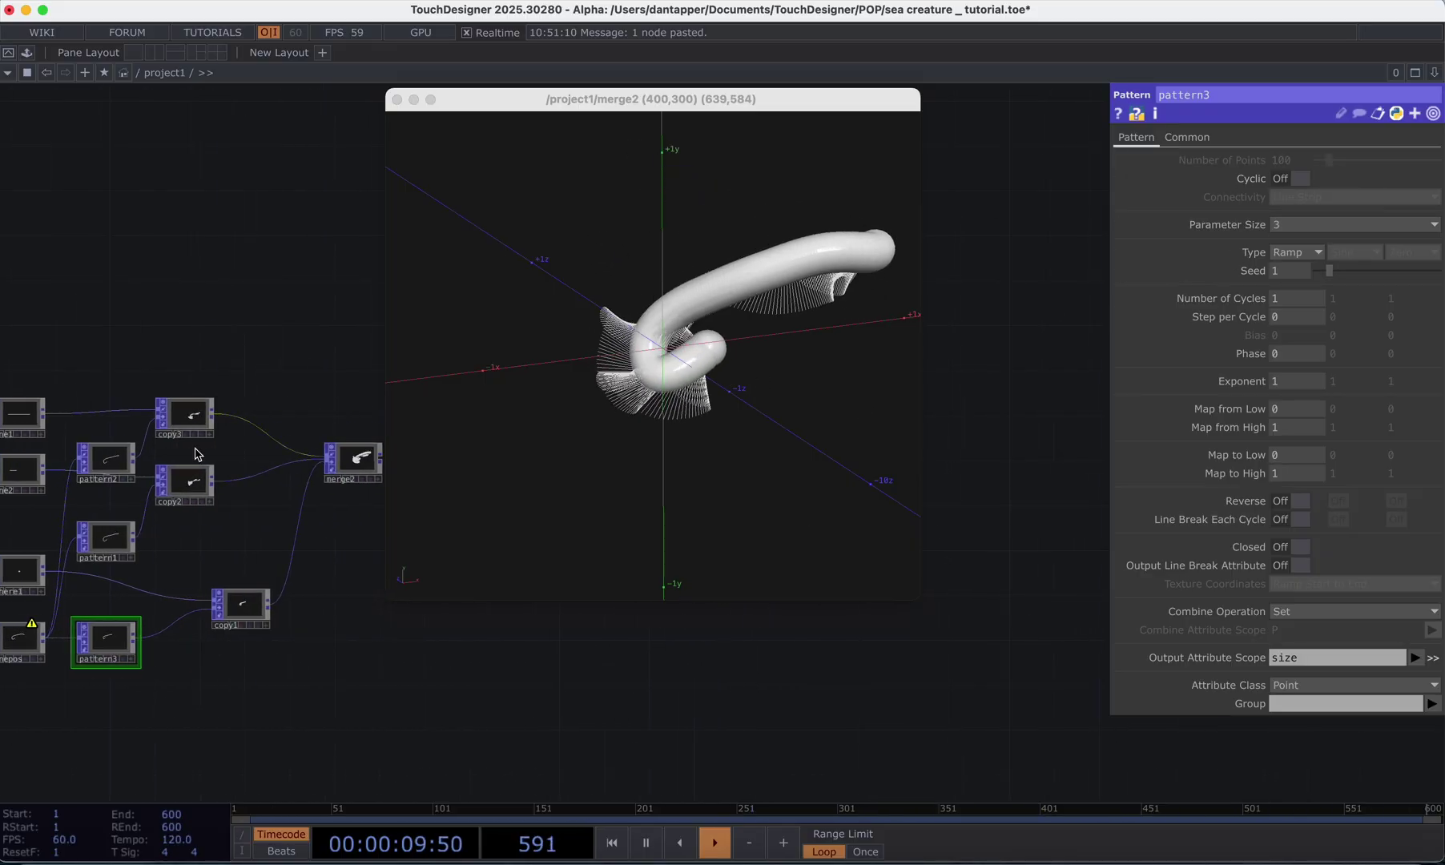
{"action": "left_click", "coordinate": [238, 611]}
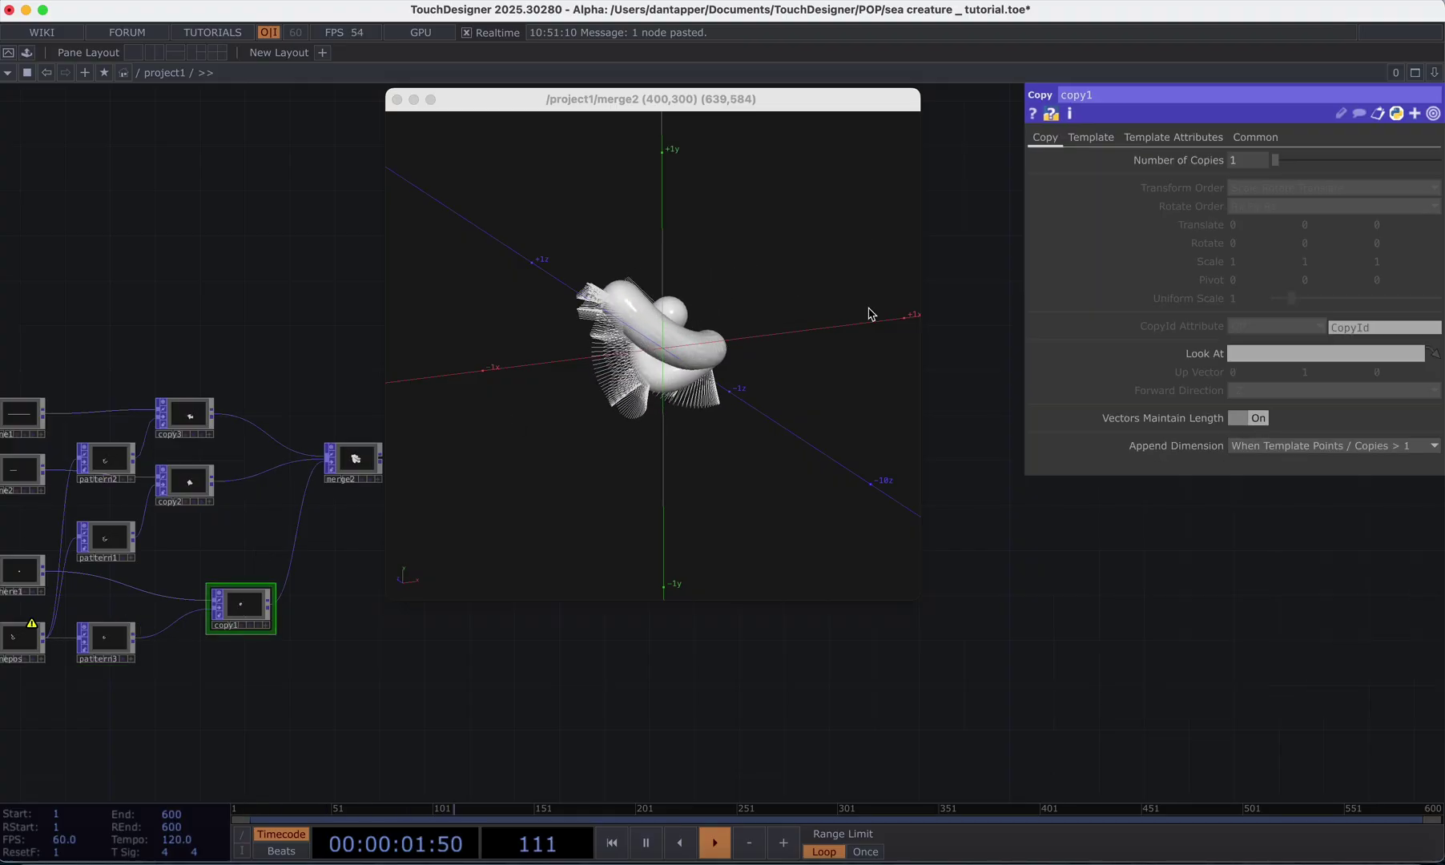
{"action": "left_click", "coordinate": [1091, 139]}
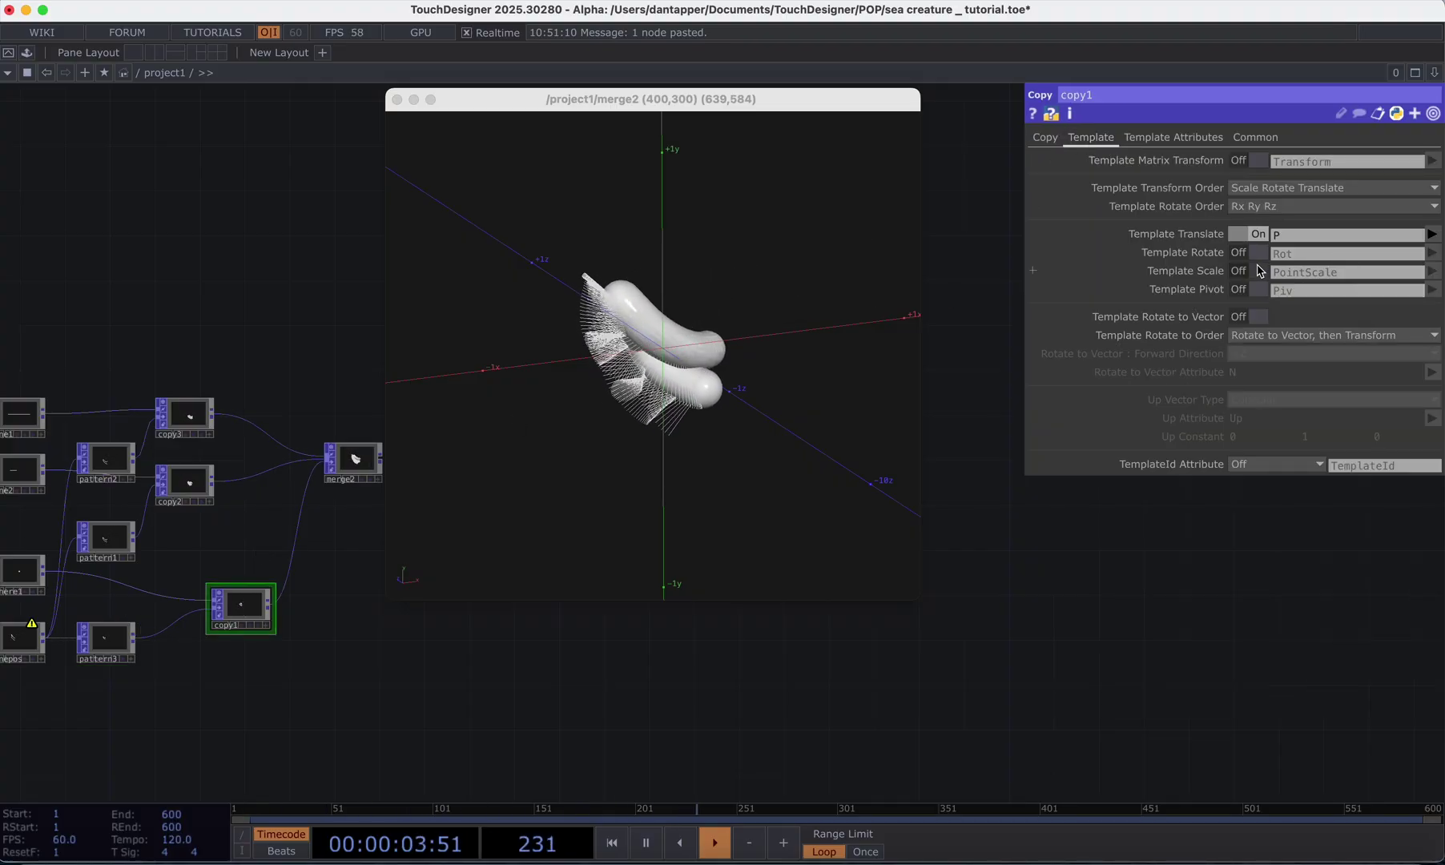
{"action": "left_click", "coordinate": [1263, 272]}
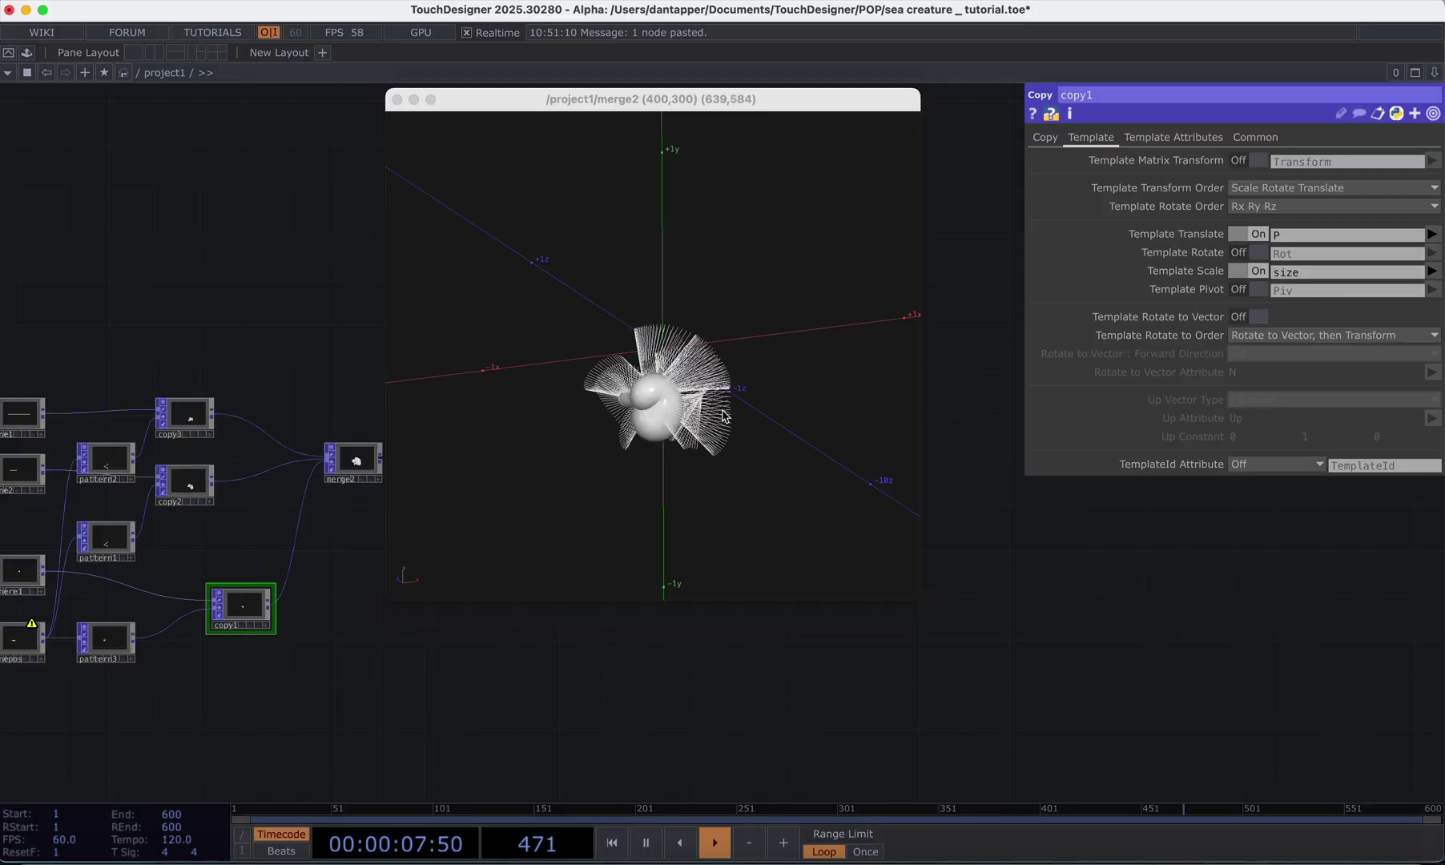
{"action": "left_click_drag", "start_coordinate": [723, 416], "coordinate": [686, 331]}
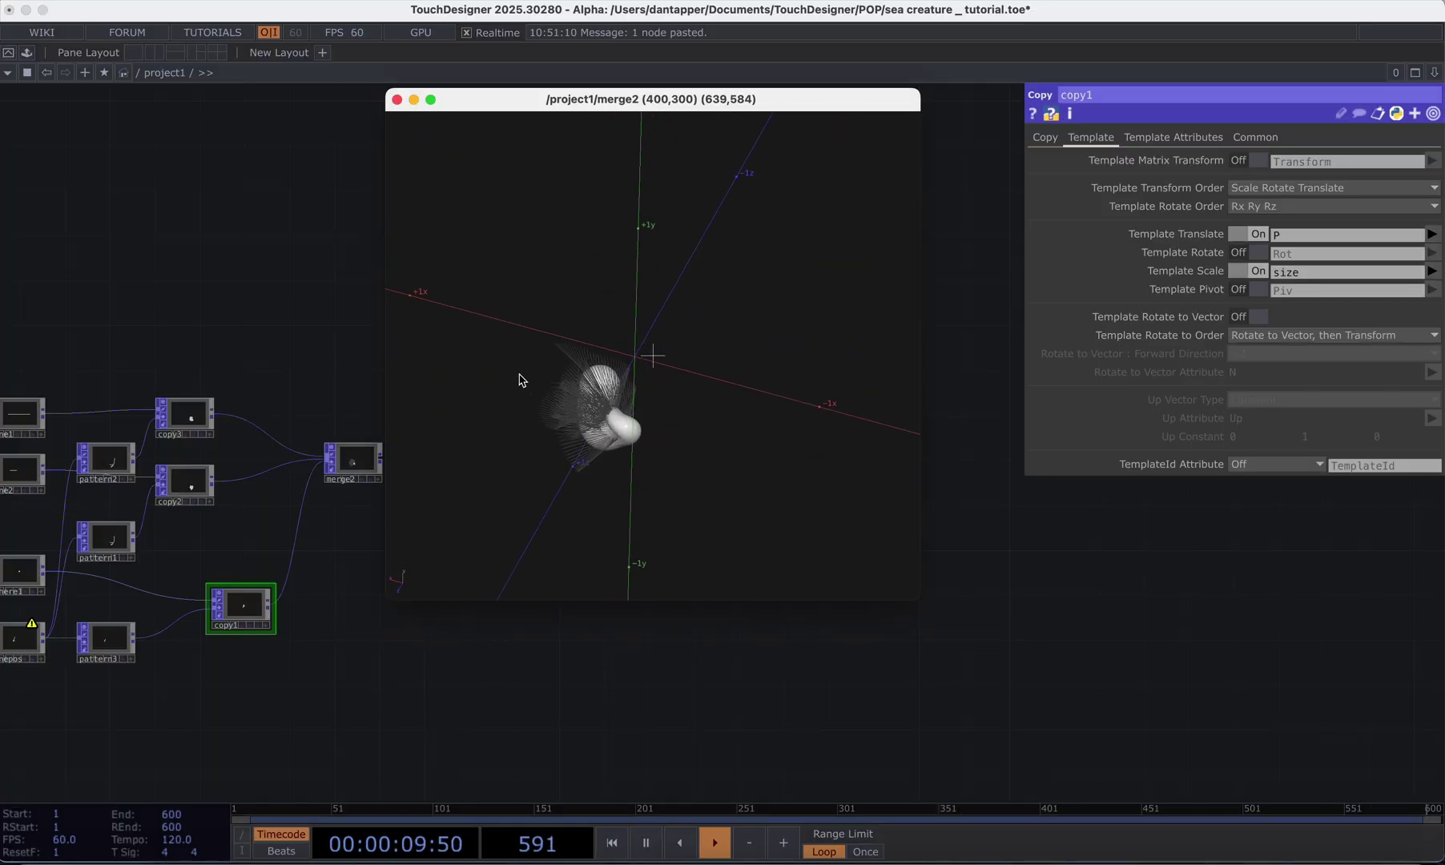
{"action": "left_click_drag", "start_coordinate": [565, 412], "coordinate": [691, 478]}
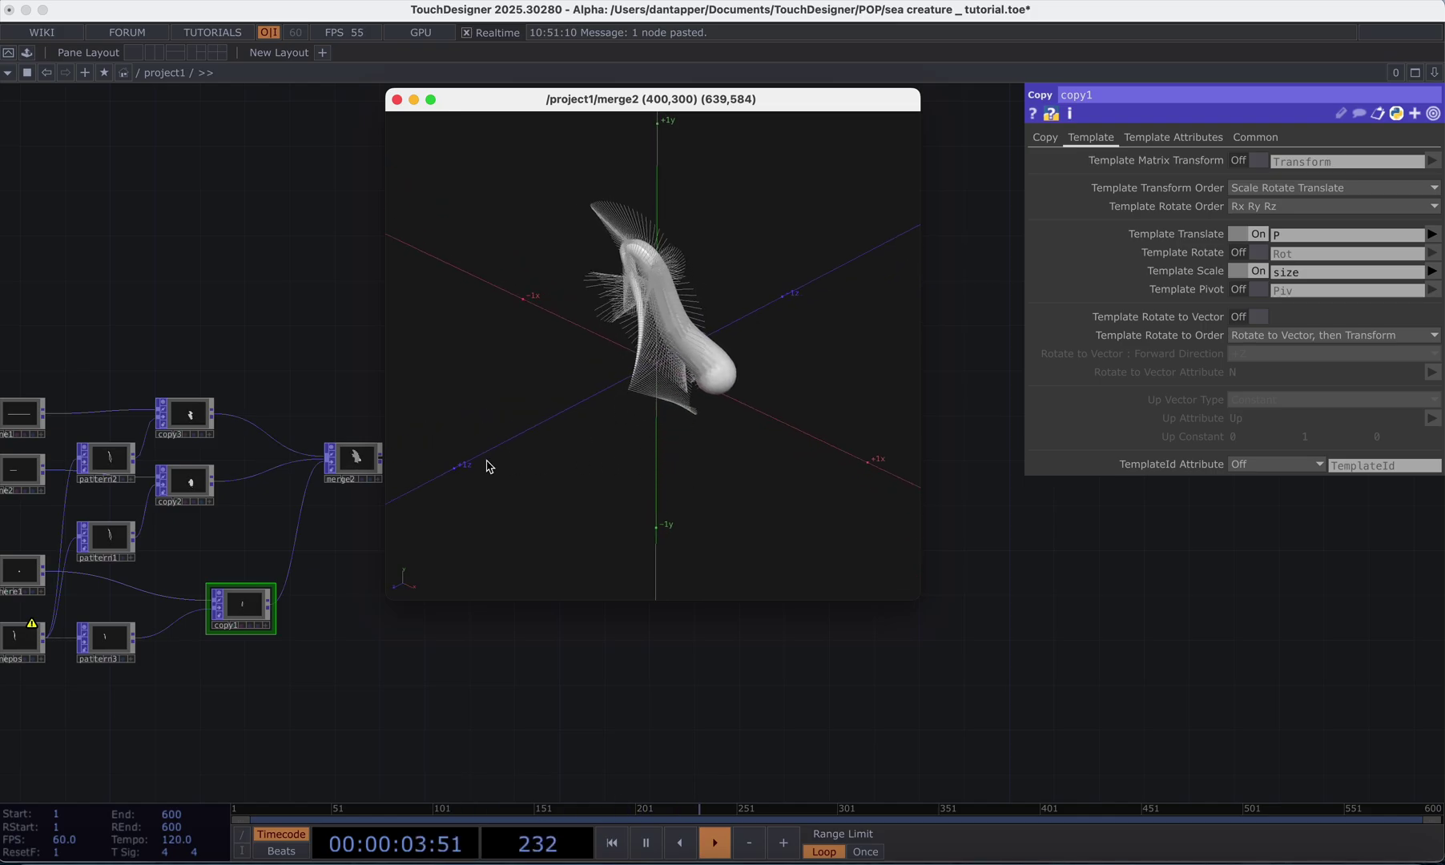
- Set pattern3's Type to Ease In and animate its first Phase value with absTime.seconds*0.1
{"action": "left_click", "coordinate": [118, 647]}
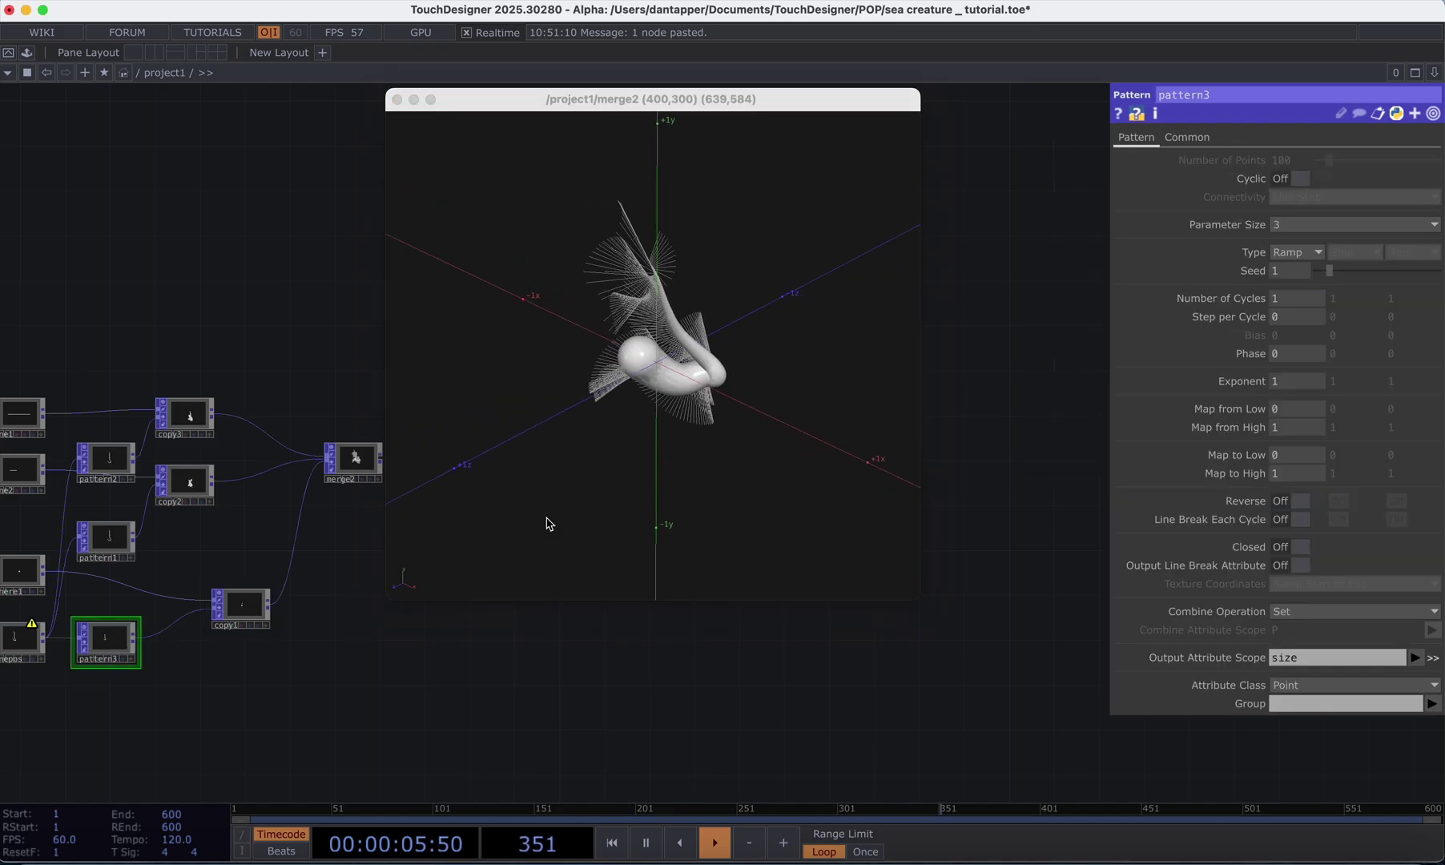
{"action": "left_click", "coordinate": [1296, 253]}
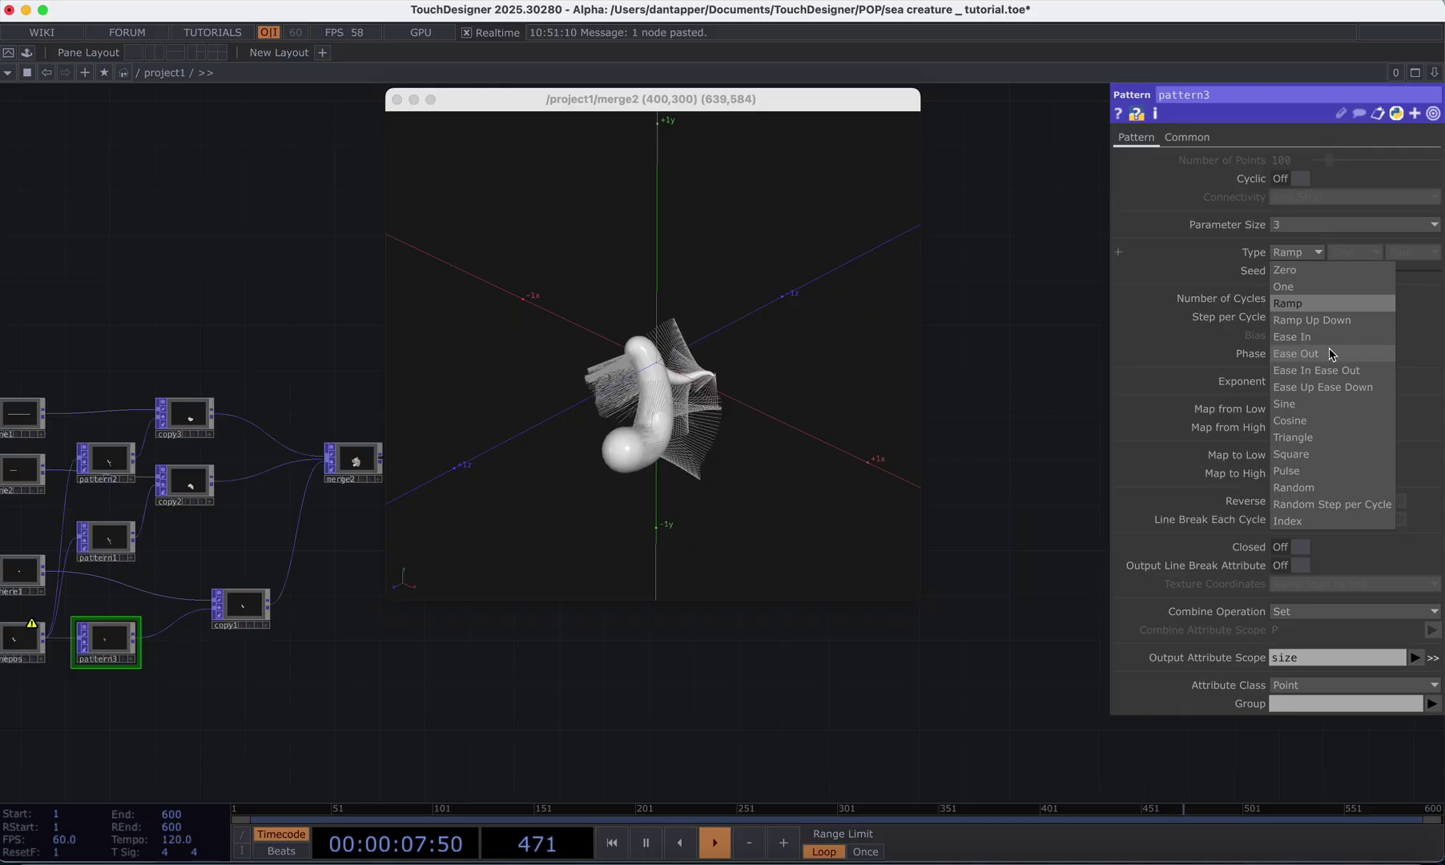
{"action": "left_click", "coordinate": [1322, 371]}
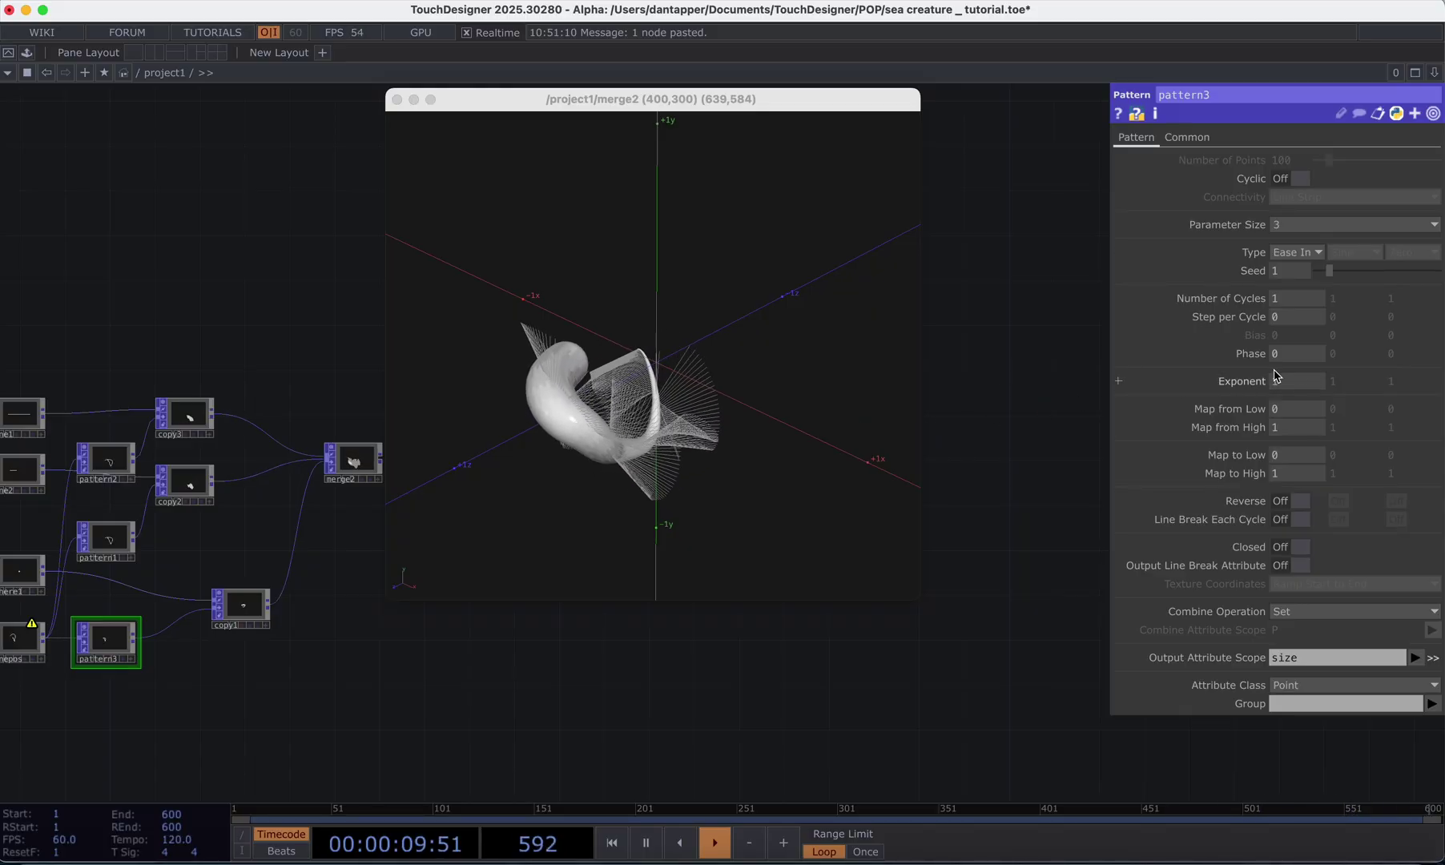
{"action": "left_click", "coordinate": [1294, 254]}
{"action": "left_click", "coordinate": [1293, 345]}
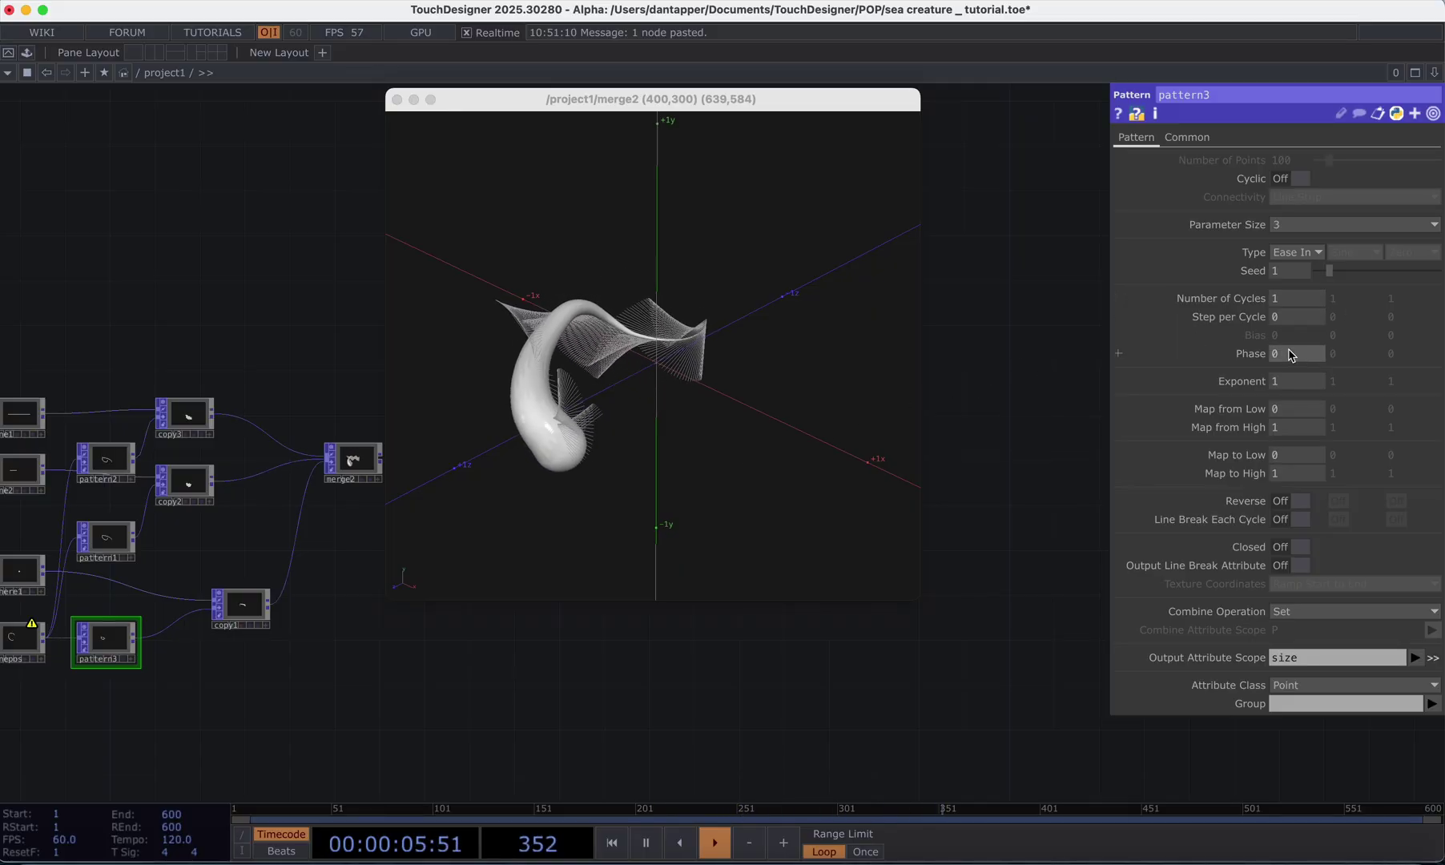
{"action": "type", "text": "absTime.seco"}
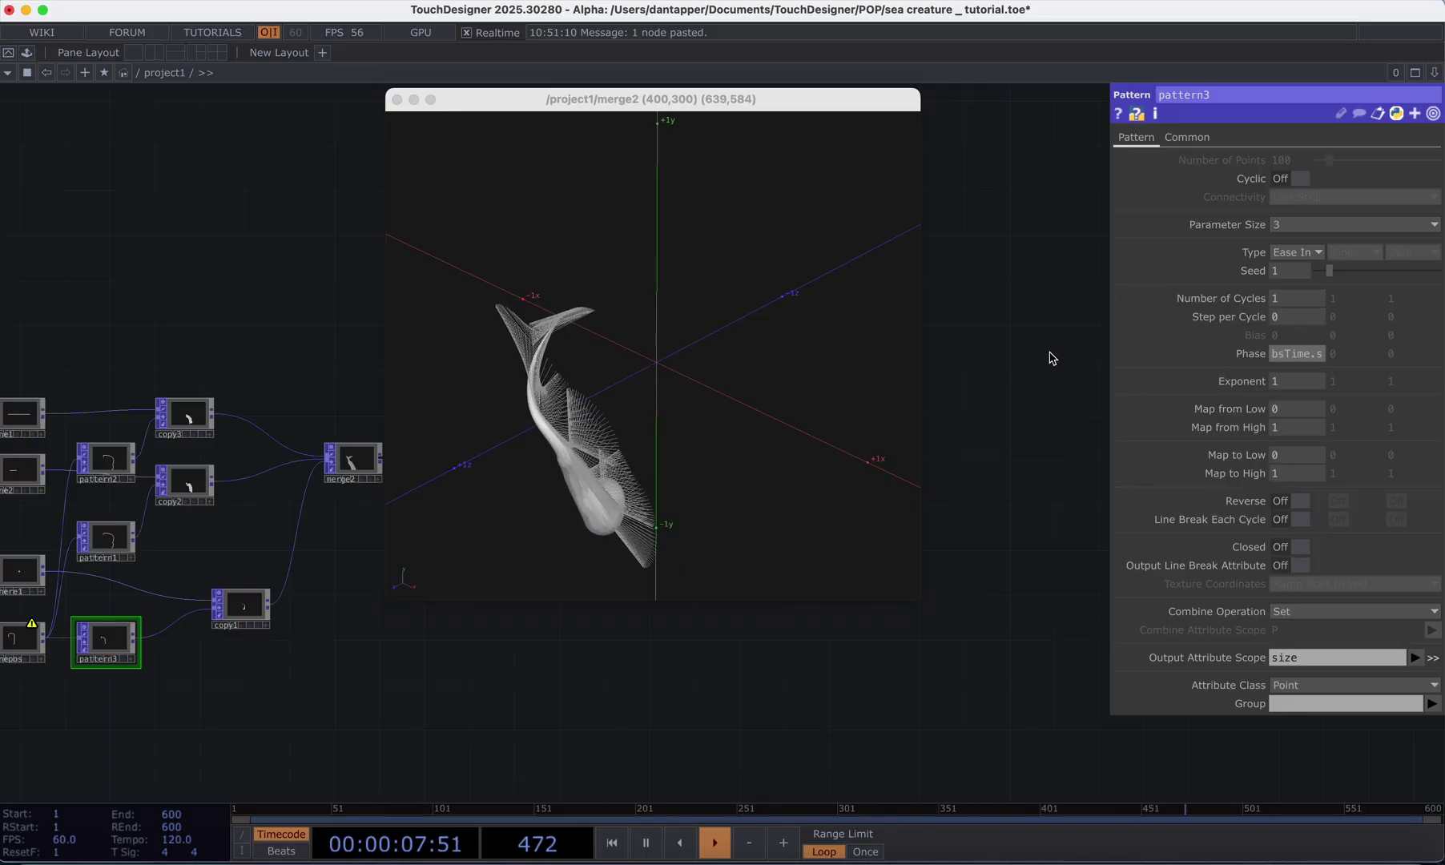
{"action": "type", "text": "nds*0.1"}
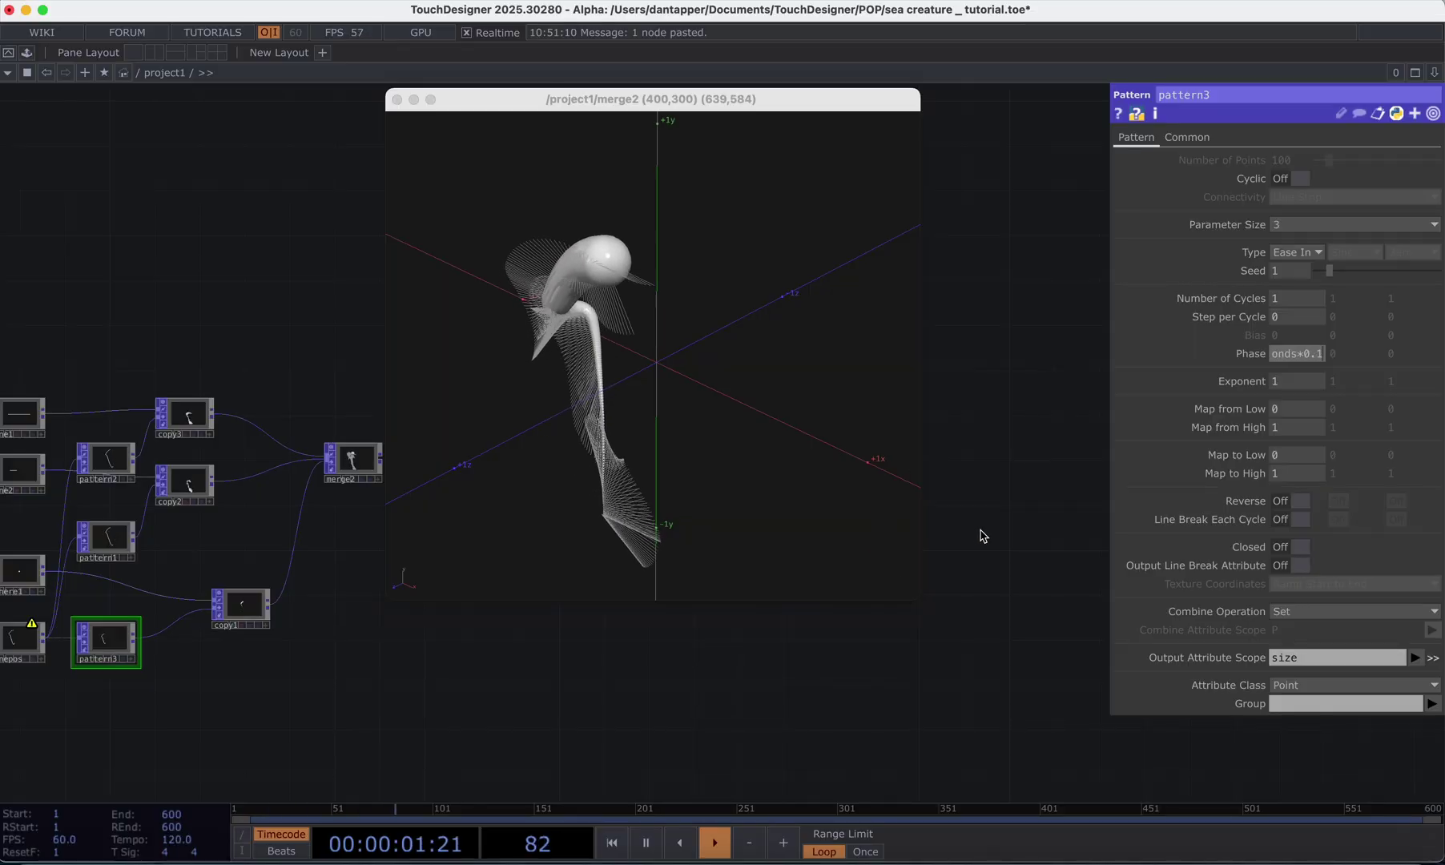
{"action": "key", "text": "Return"}
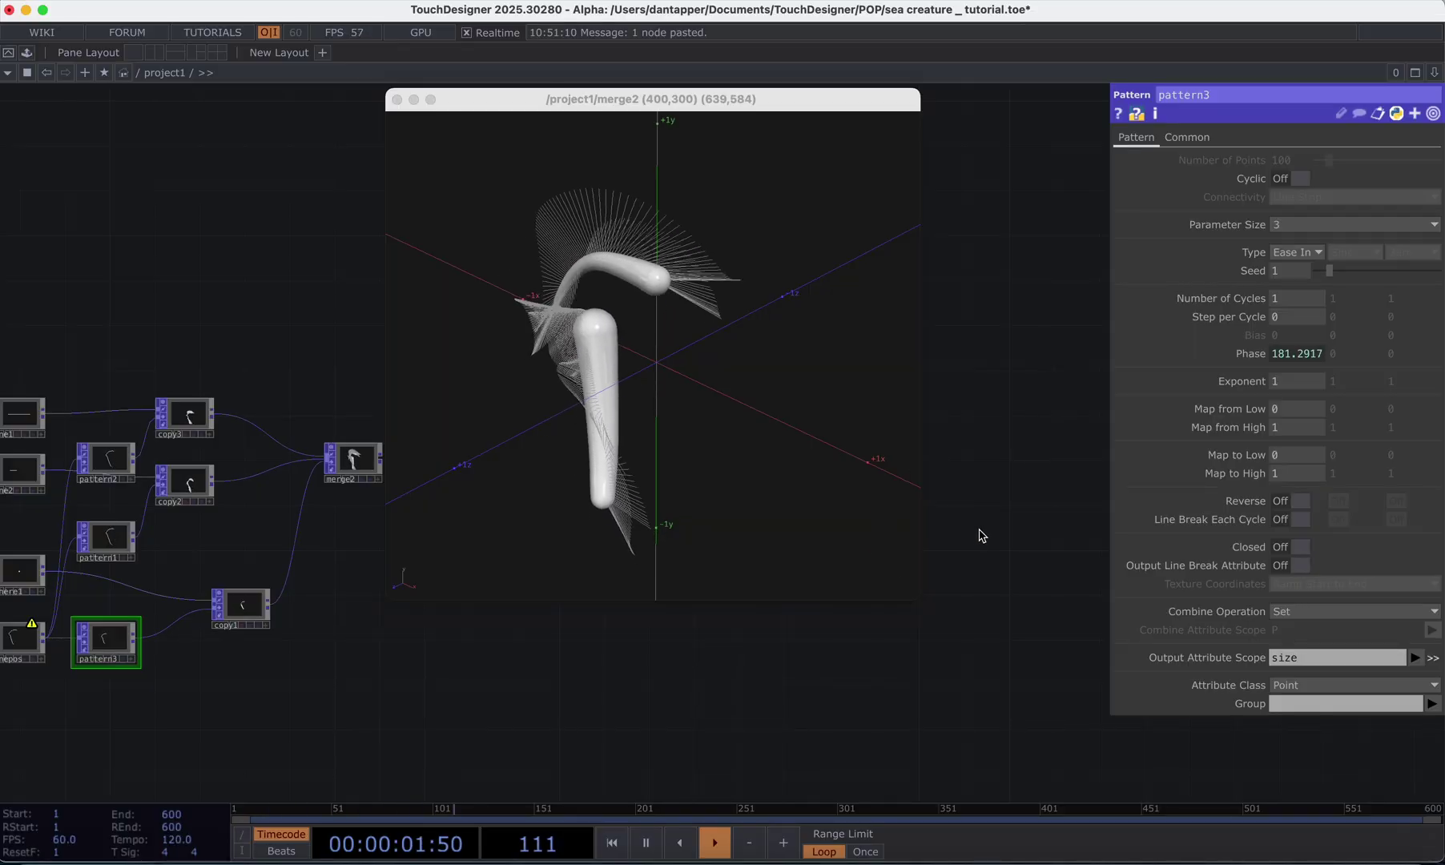
- Change pattern3's Type to Ease Up Ease Down and inspect the pulsing body from another angle
{"action": "left_click", "coordinate": [1310, 253]}
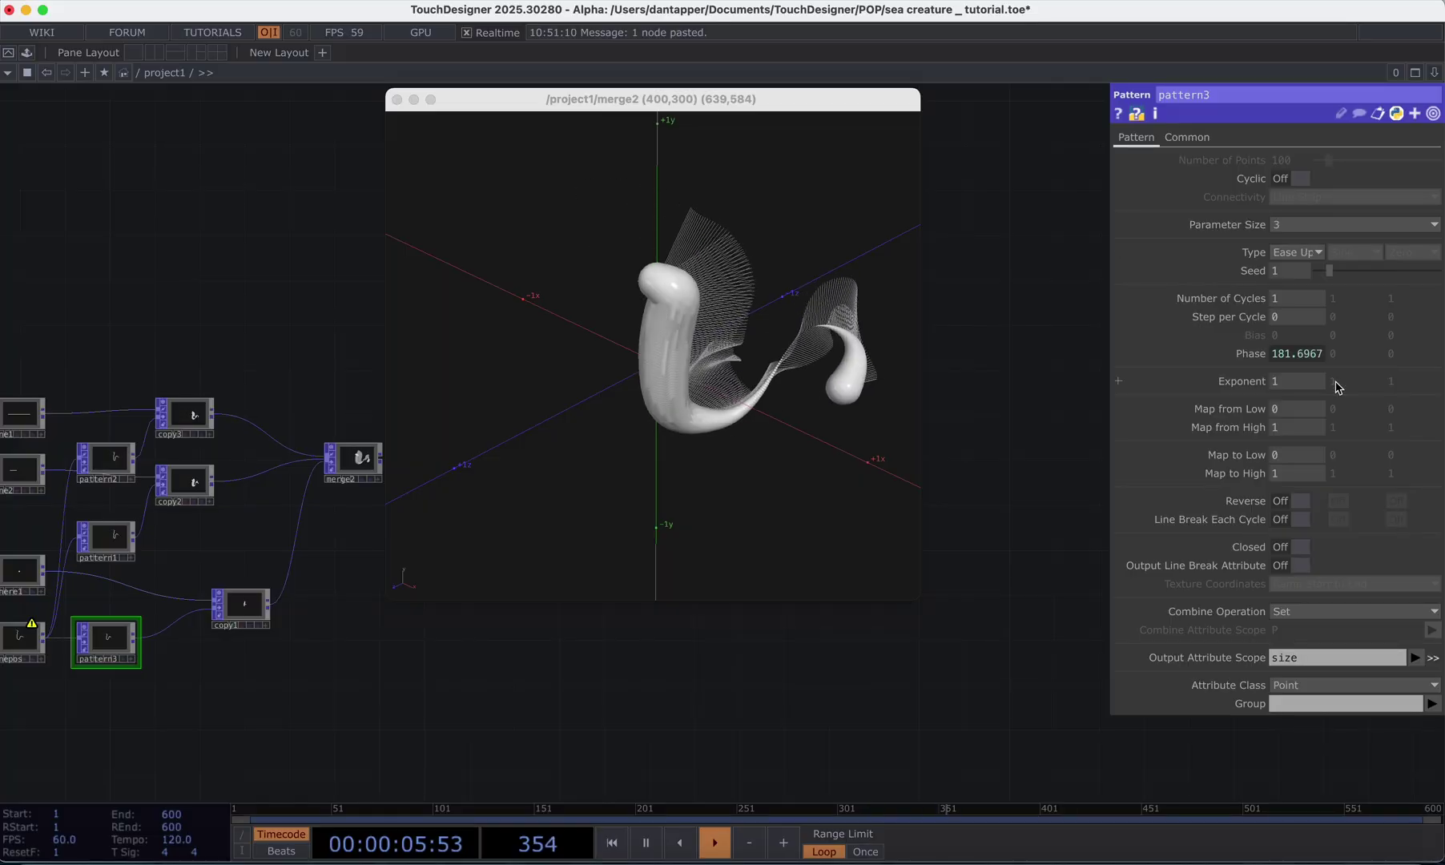
{"action": "left_click", "coordinate": [1334, 387]}
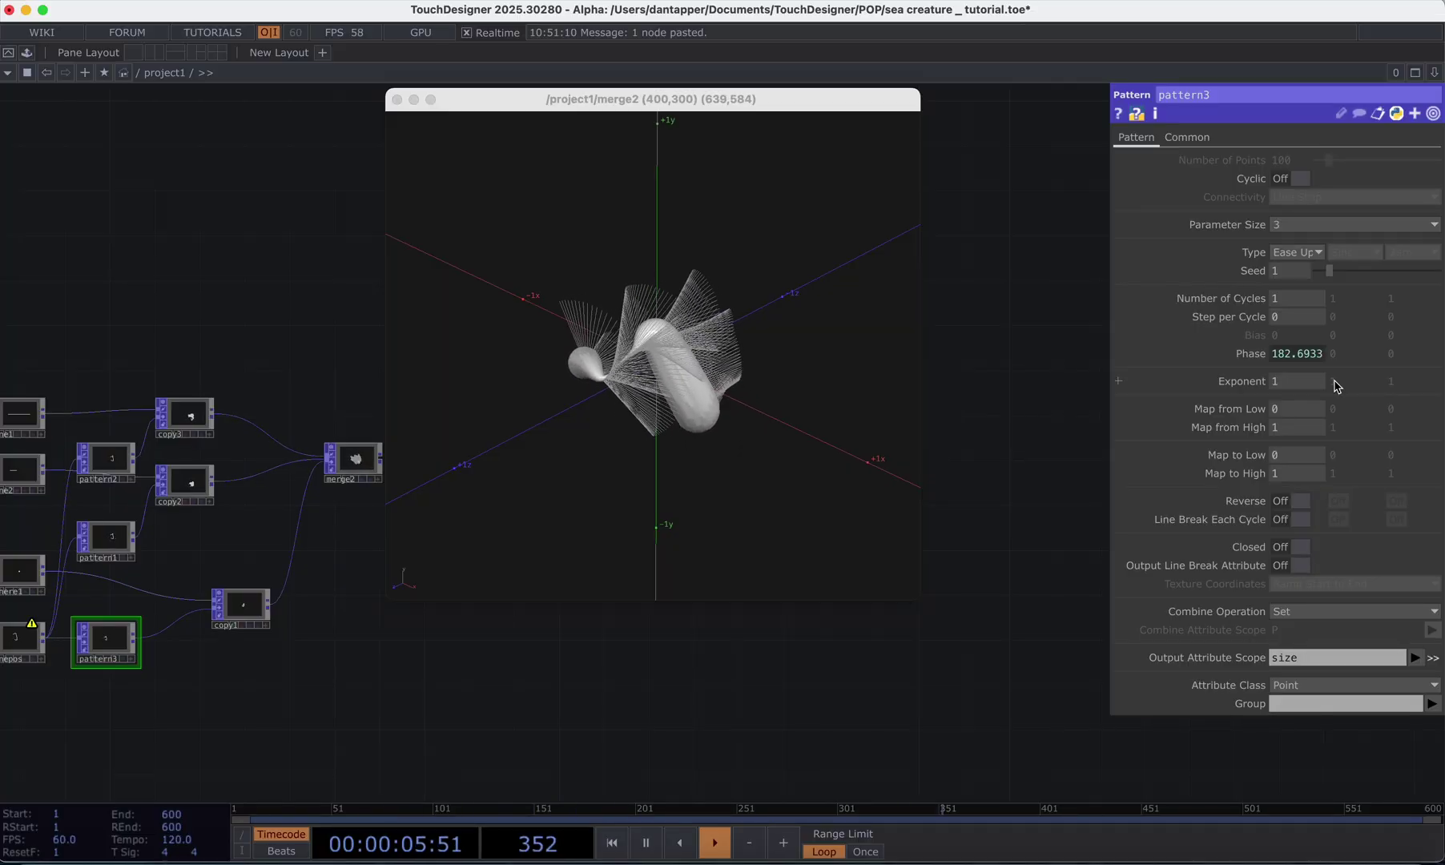
{"action": "left_click", "coordinate": [671, 369]}
{"action": "left_click_drag", "start_coordinate": [671, 369], "coordinate": [729, 442]}
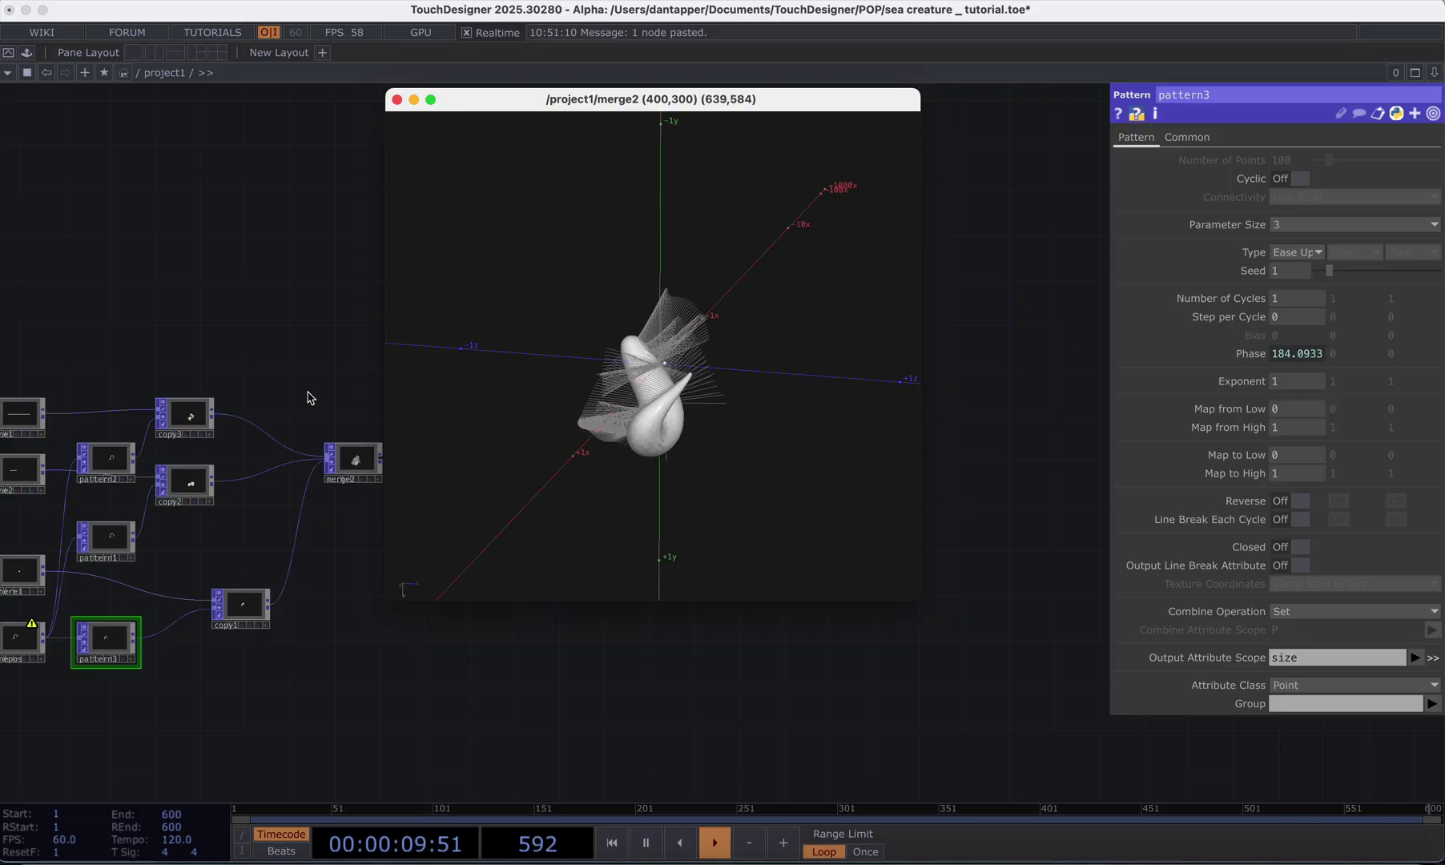
- Close the enlarged merge2 viewer, reopen it at its default size, and place it clear of the node network
{"action": "left_click_drag", "start_coordinate": [236, 352], "coordinate": [198, 320]}
{"action": "left_click_drag", "start_coordinate": [485, 113], "coordinate": [632, 113]}
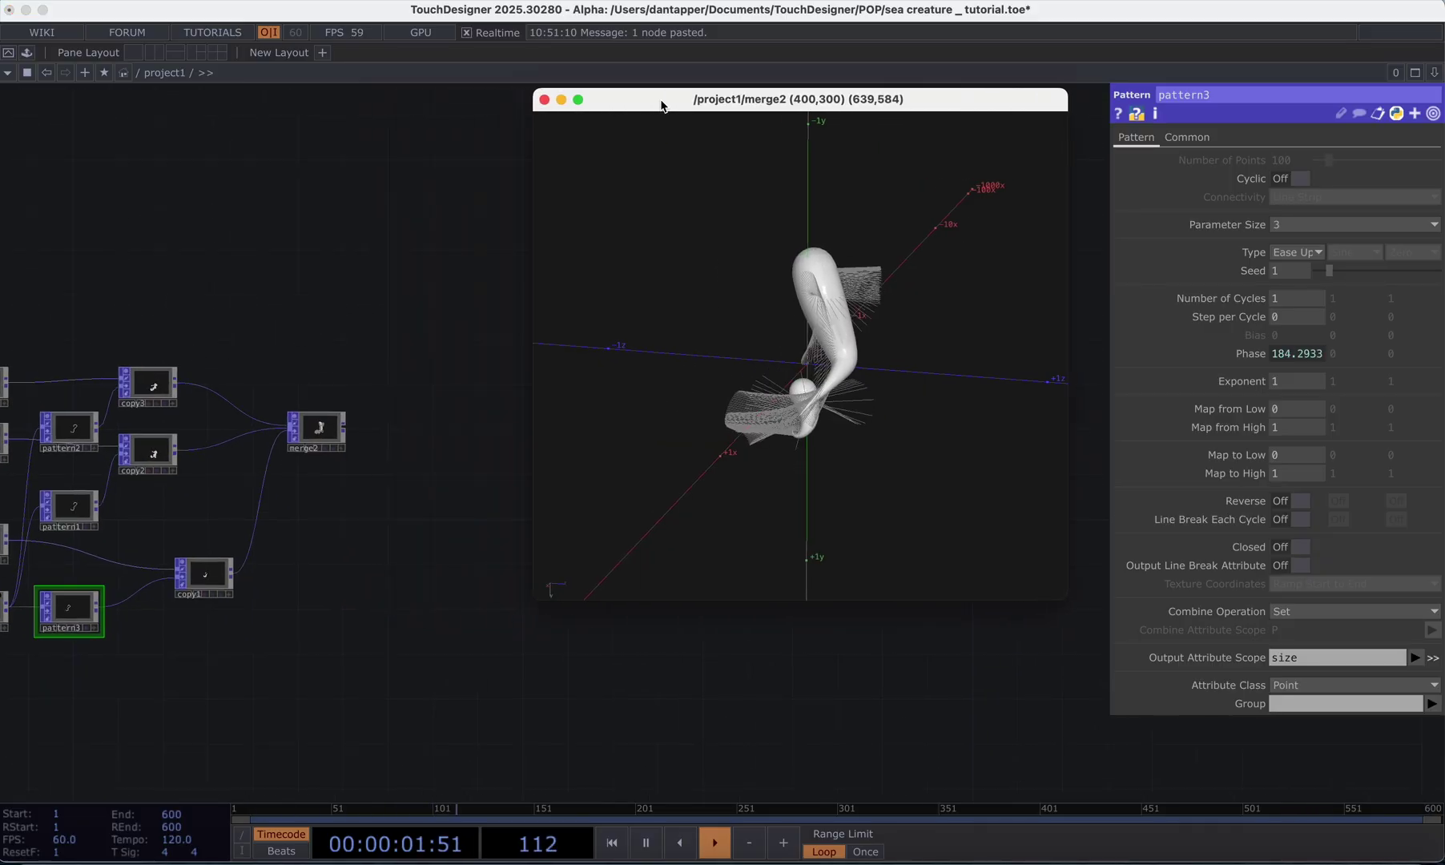
{"action": "left_click", "coordinate": [549, 100]}
{"action": "scroll", "coordinate": [655, 131], "scroll_direction": "left", "scroll_amount": 2}
{"action": "scroll", "coordinate": [654, 131], "scroll_direction": "left", "scroll_amount": 2}
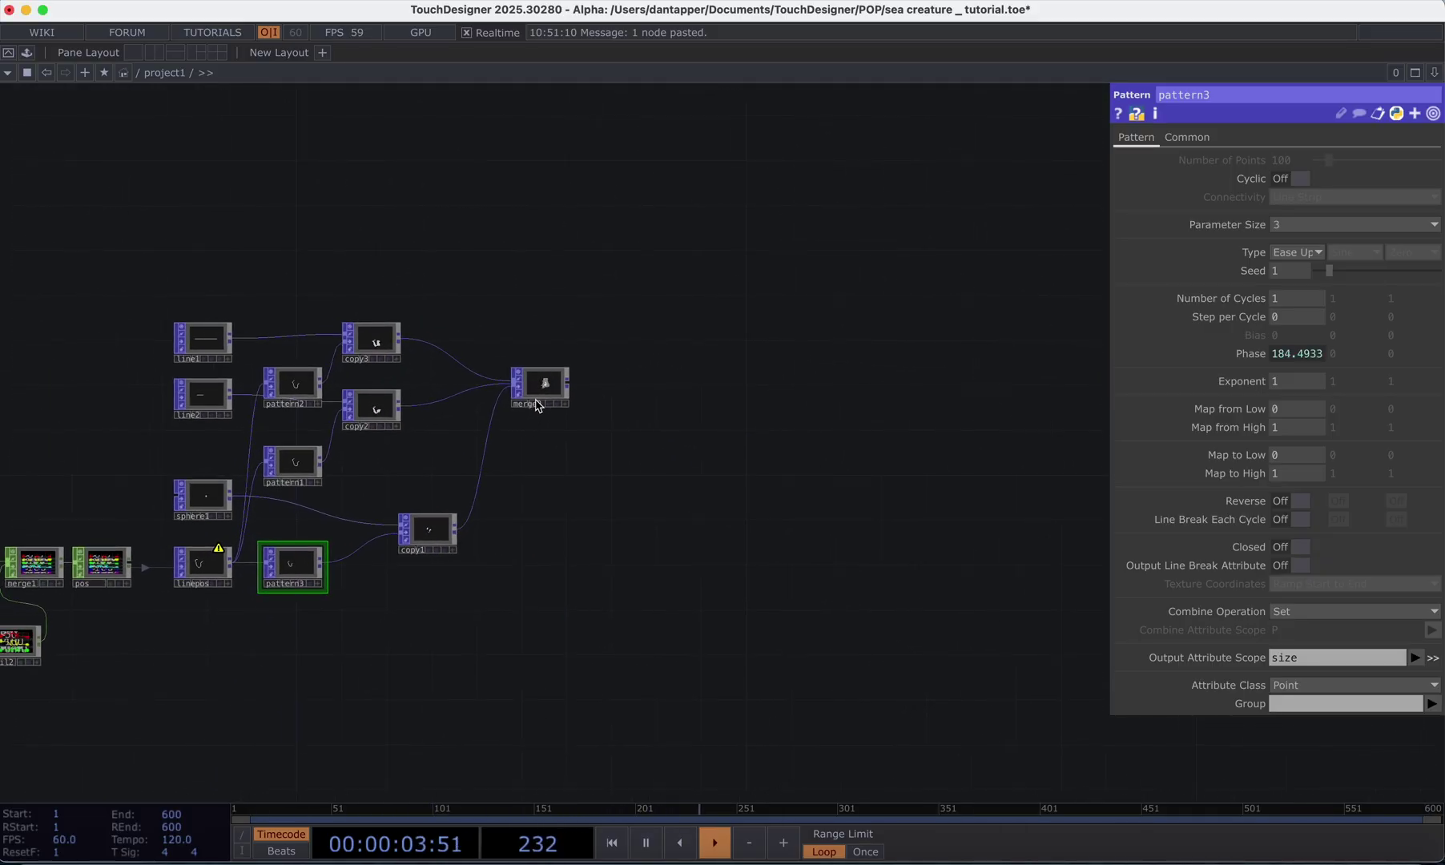
{"action": "right_click", "coordinate": [549, 395]}
{"action": "left_click", "coordinate": [576, 379]}
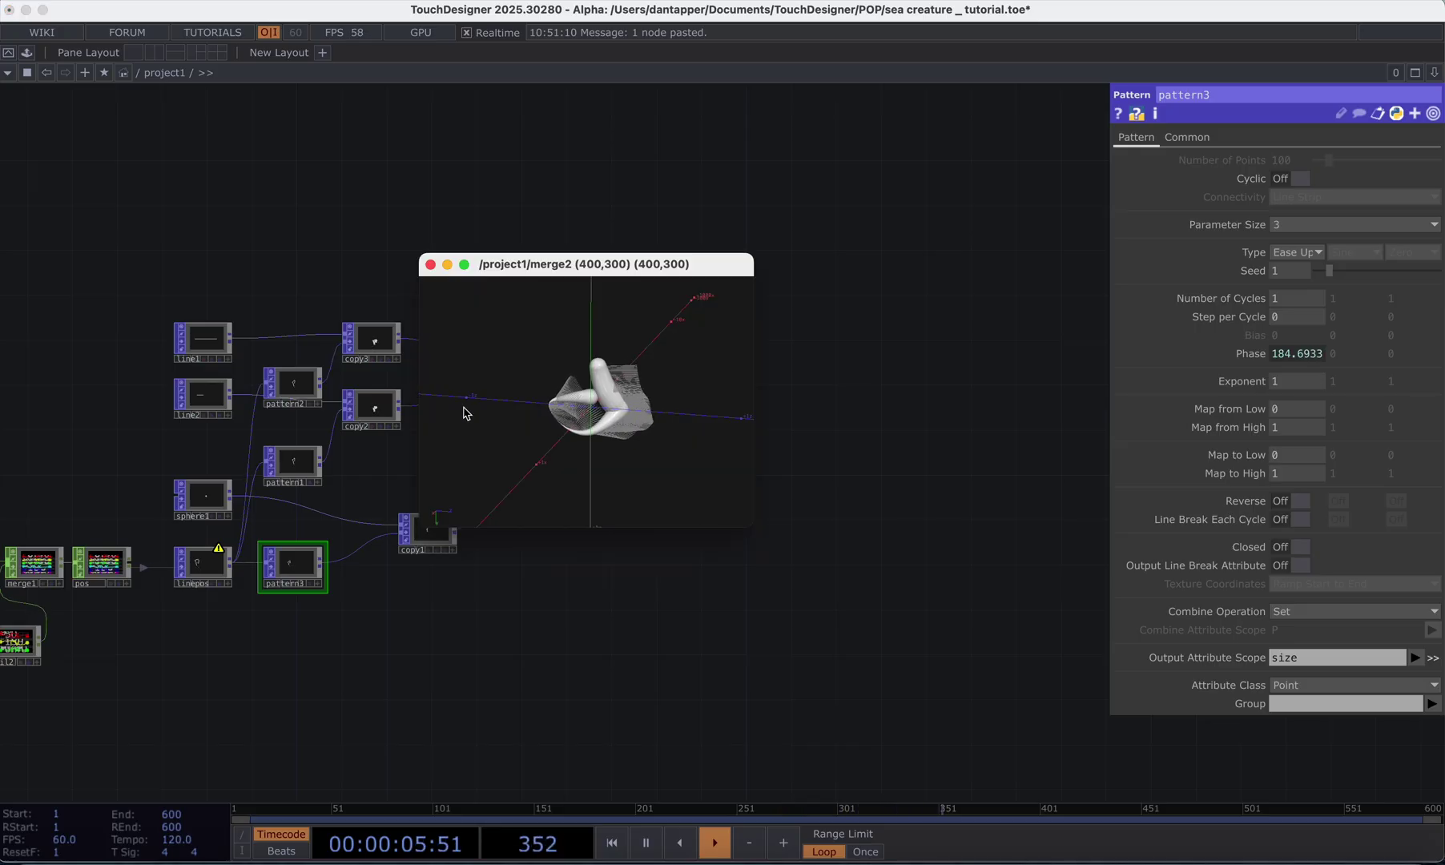
{"action": "left_click_drag", "start_coordinate": [530, 261], "coordinate": [791, 244]}
- Enable Template Scale on copy2, try rot as its attribute, and undo that attribute choice
{"action": "left_click", "coordinate": [376, 408]}
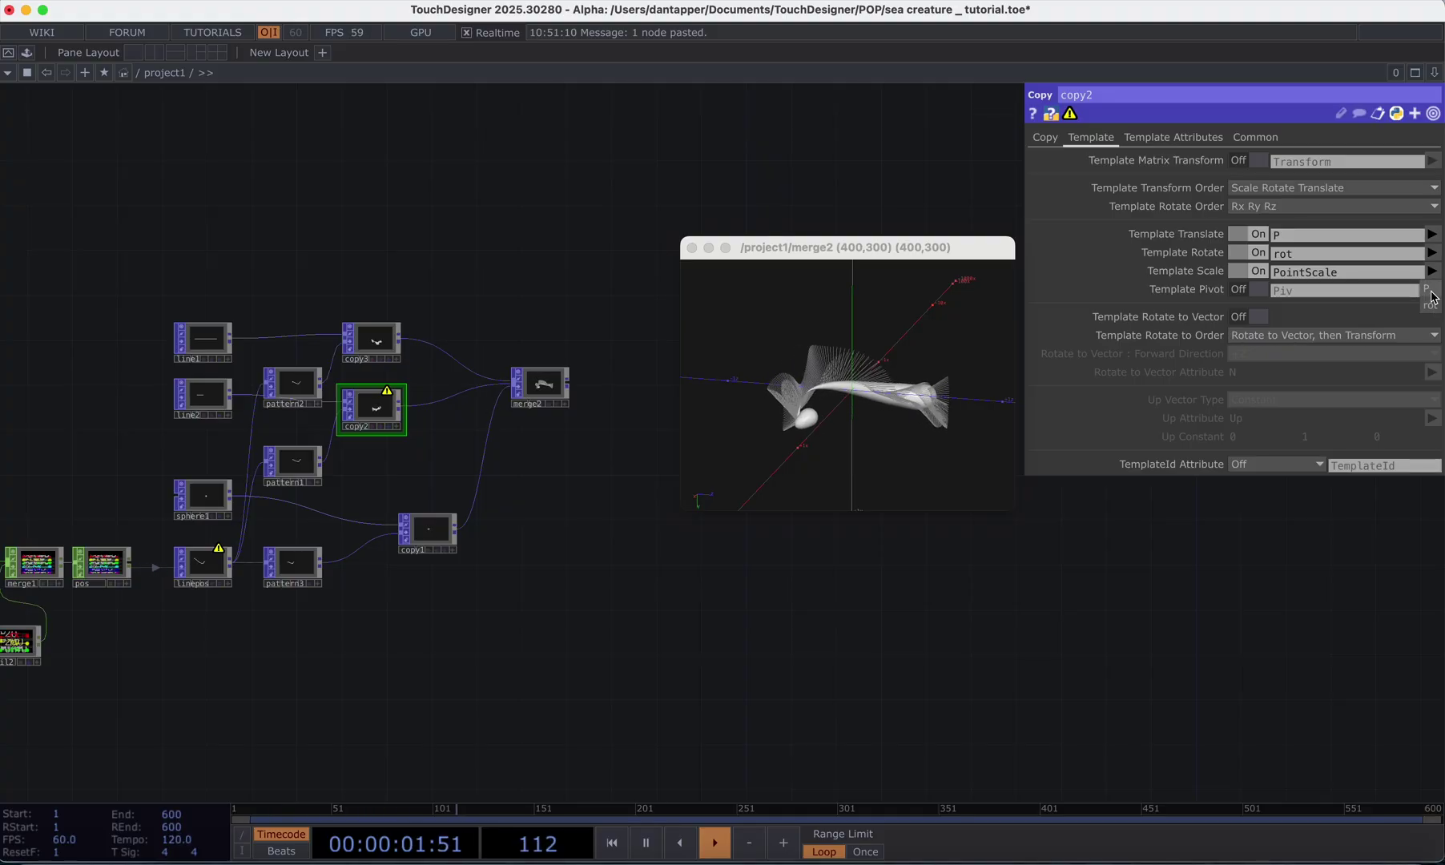
{"action": "left_click", "coordinate": [1432, 307]}
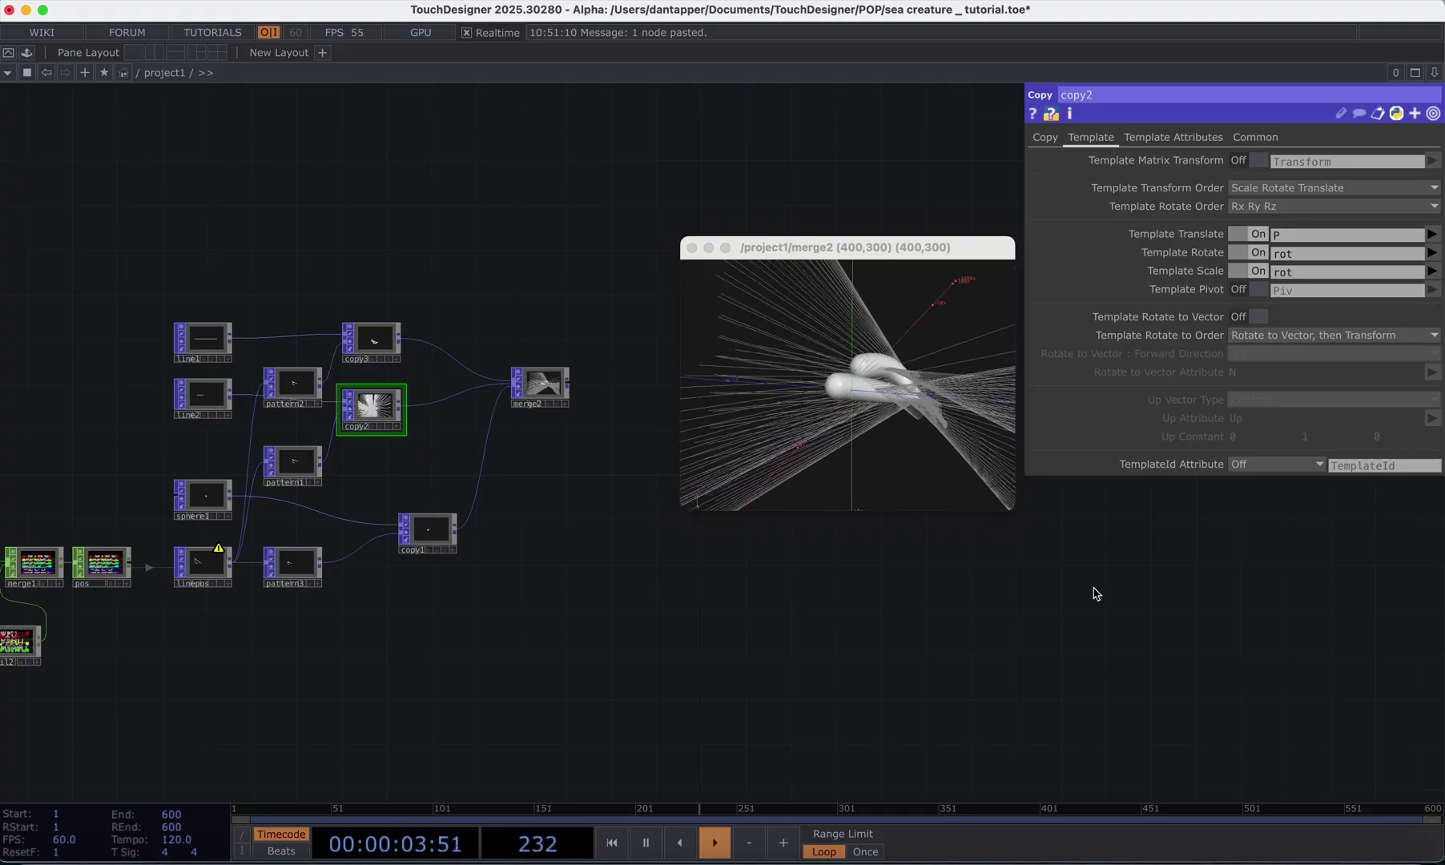
{"action": "key", "text": "super+z"}
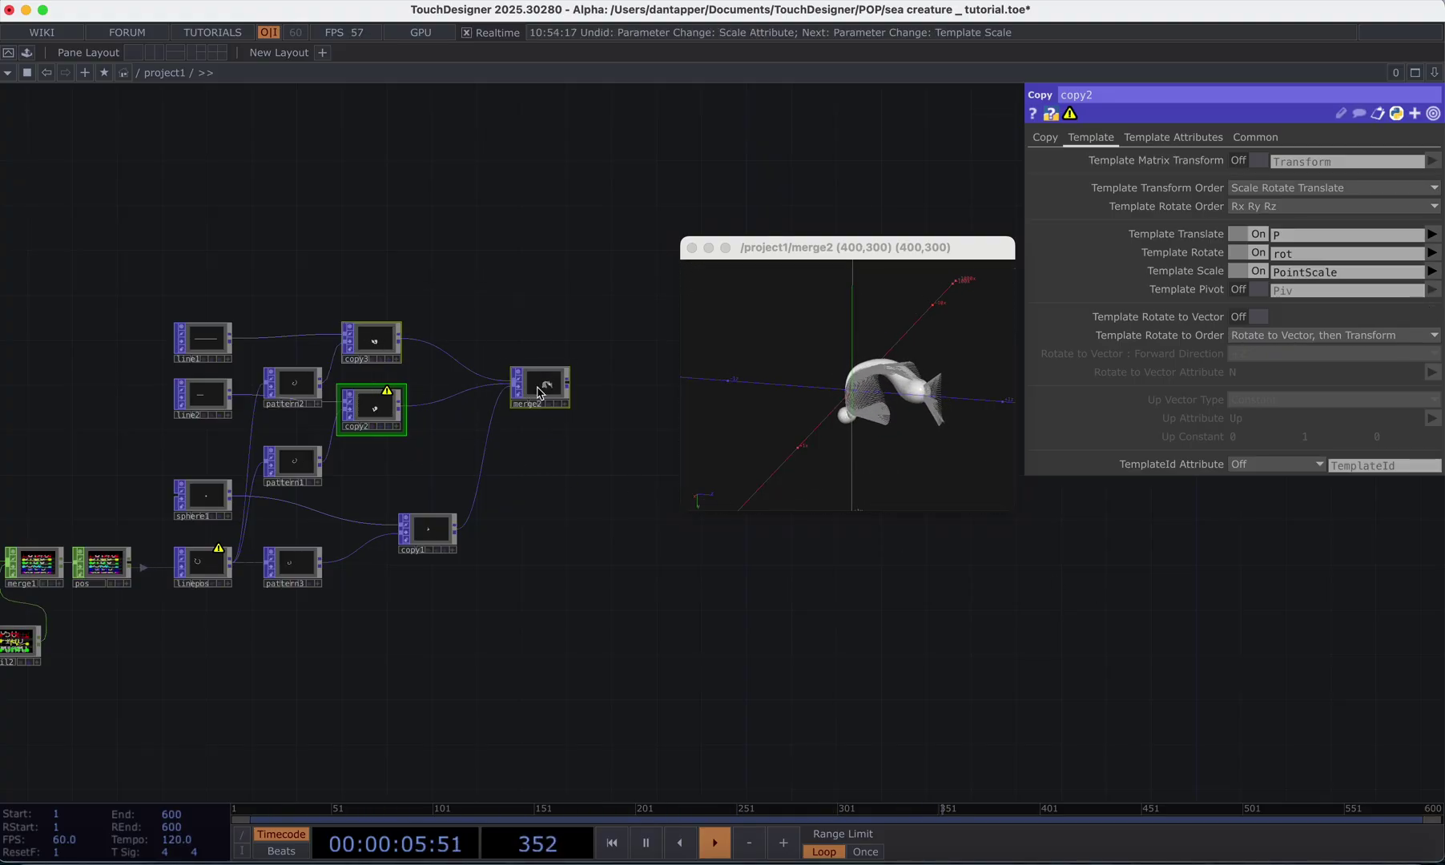
- Shift copy2, copy3 and merge2 over to make room, and insert a Pattern POP between pattern1 and copy2
{"action": "left_click_drag", "start_coordinate": [538, 392], "coordinate": [696, 391]}
{"action": "left_click", "coordinate": [296, 468]}
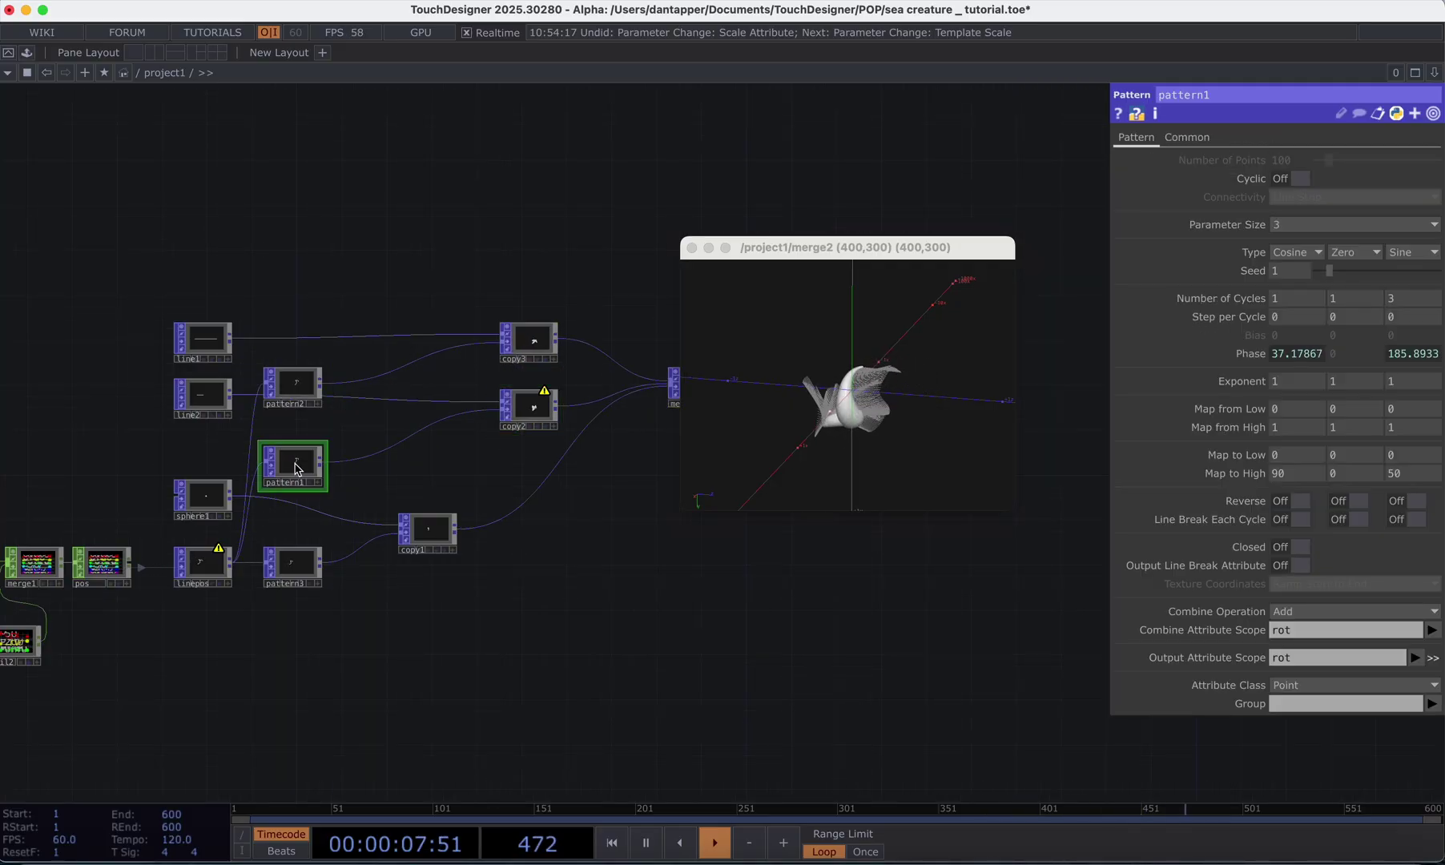
{"action": "right_click", "coordinate": [364, 461]}
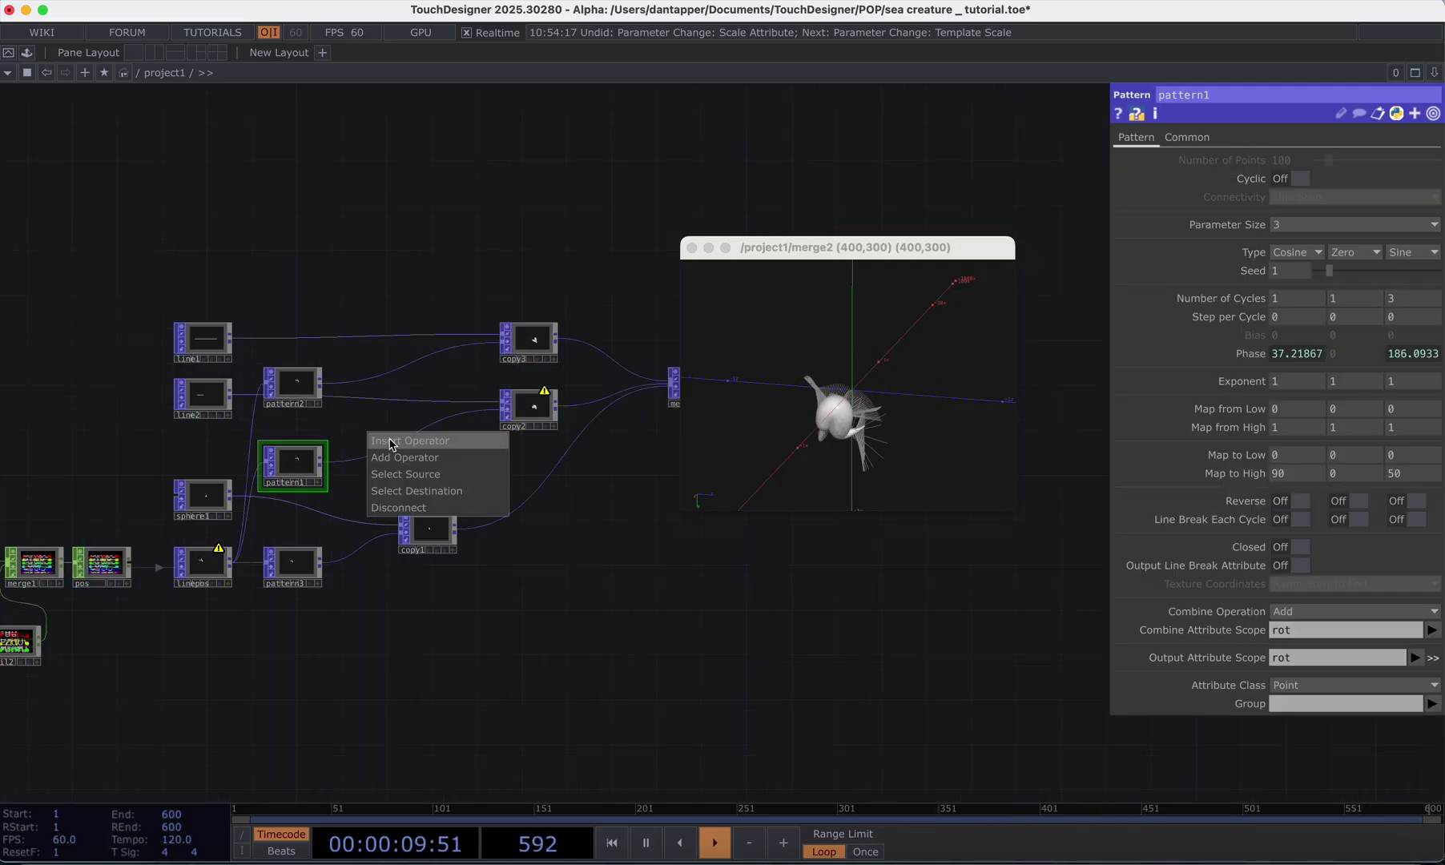
{"action": "left_click", "coordinate": [391, 439]}
{"action": "type", "text": "pa"}
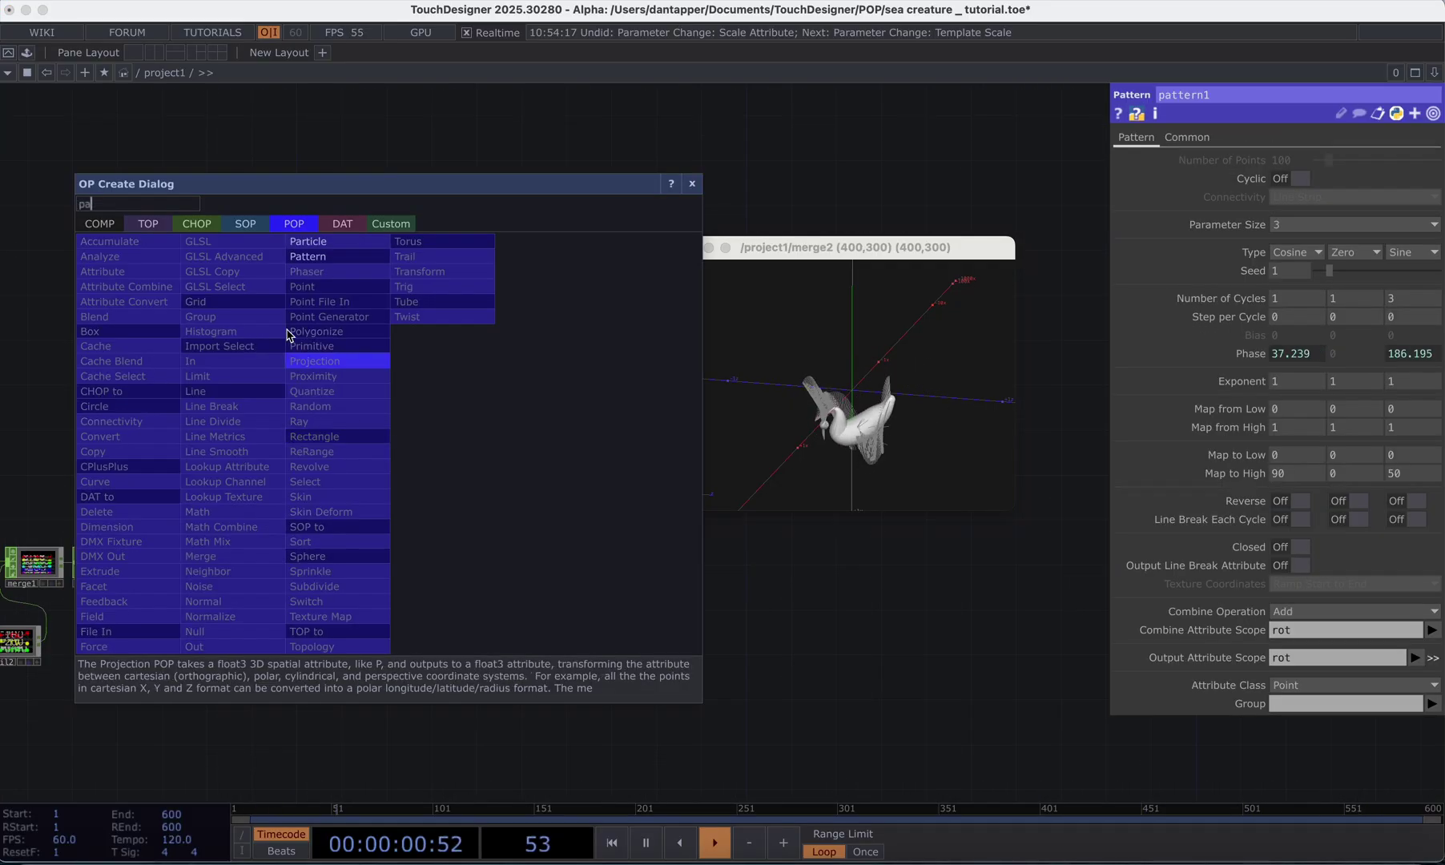
{"action": "left_click", "coordinate": [321, 256]}
{"action": "left_click", "coordinate": [383, 471]}
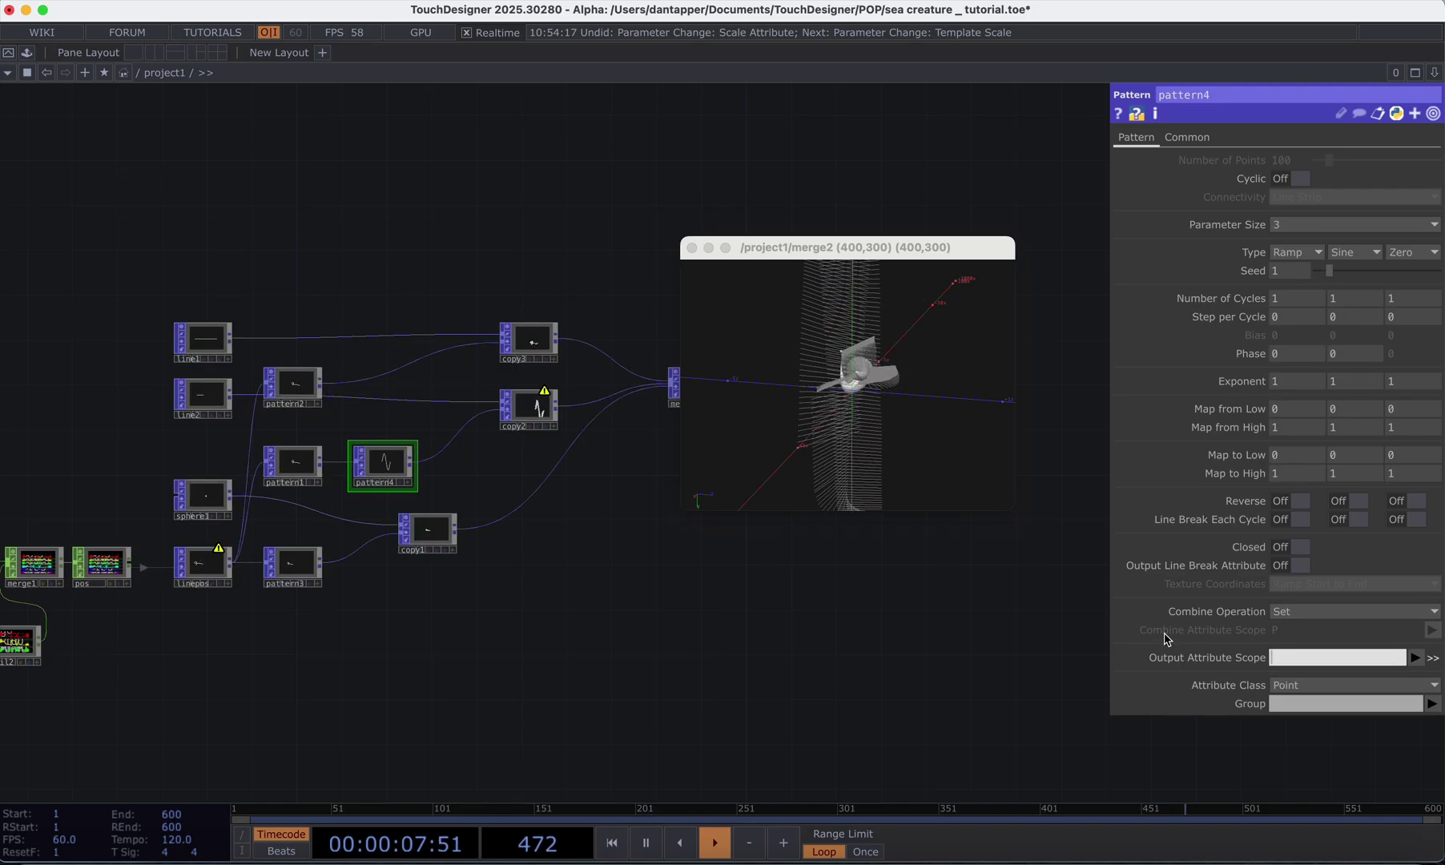
- Set pattern4's Output Attribute Scope to size and its Type to Sine
{"action": "key", "text": "Return"}
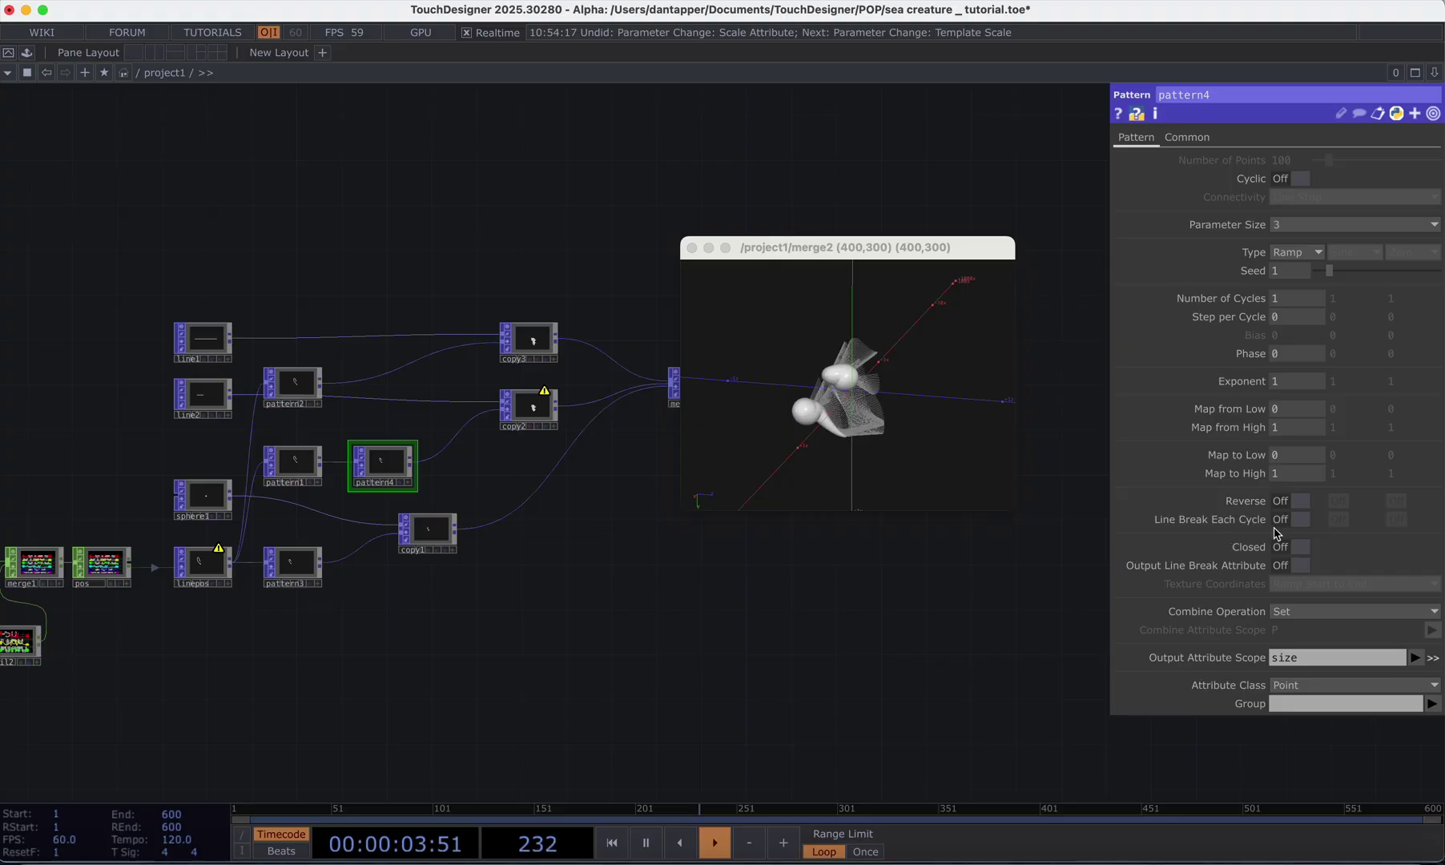
{"action": "left_click_drag", "start_coordinate": [903, 431], "coordinate": [830, 413]}
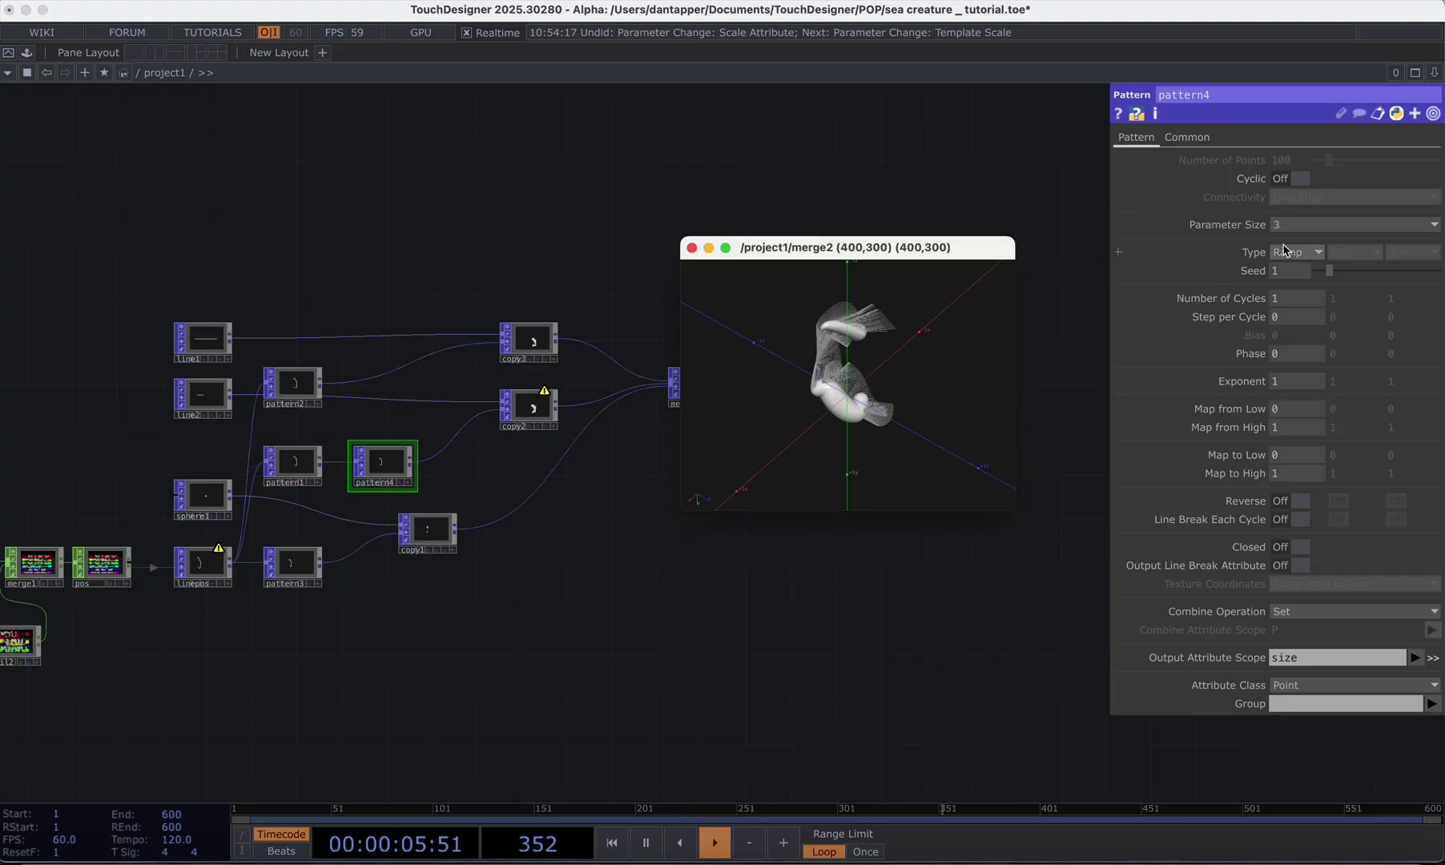
{"action": "left_click", "coordinate": [1314, 262]}
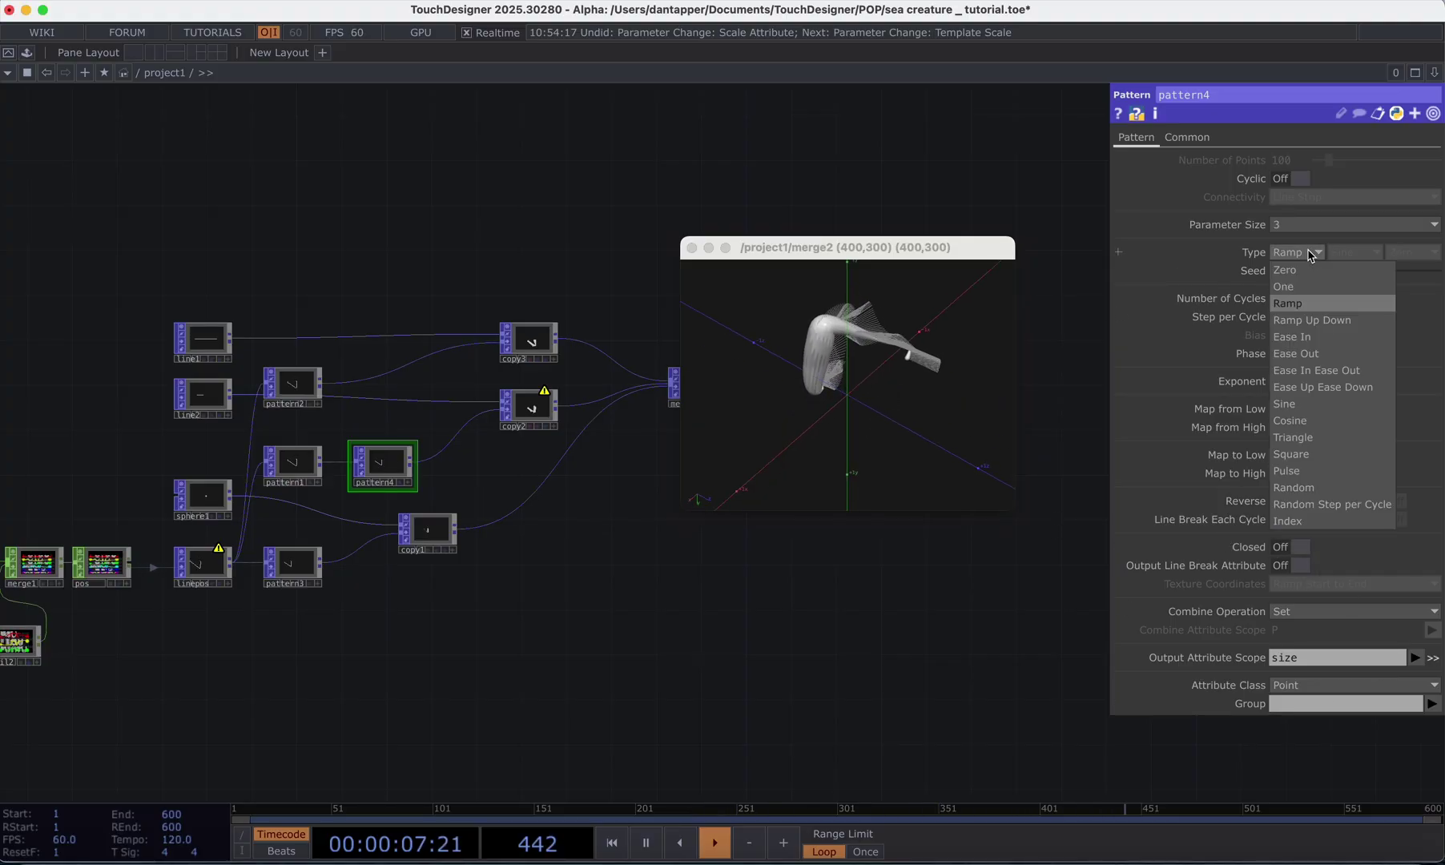
{"action": "left_click", "coordinate": [1308, 407]}
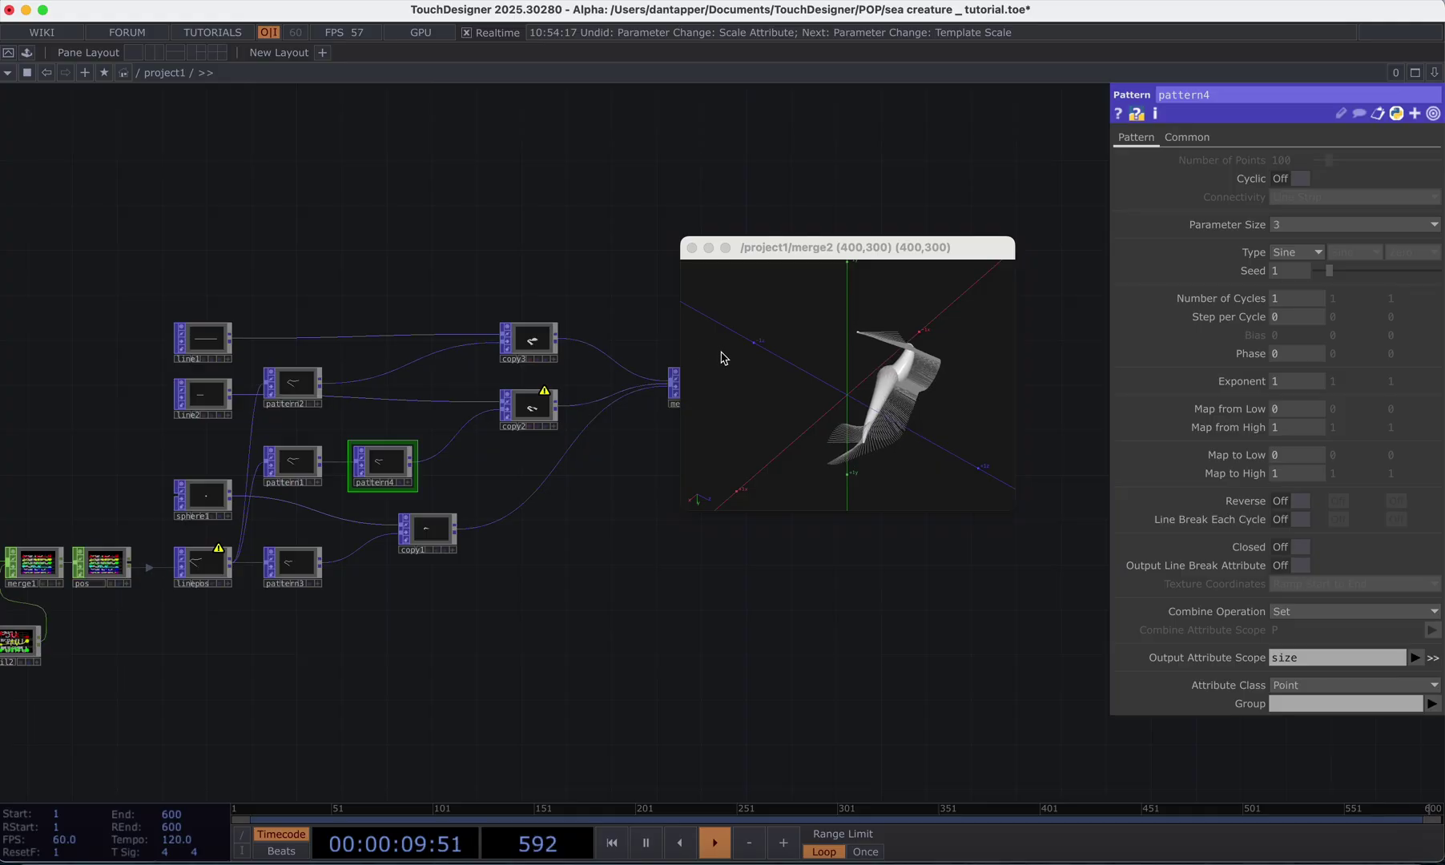
- Set copy2's Template Scale attribute to size and inspect the scaled fin up close in the merge2 viewer
{"action": "left_click_drag", "start_coordinate": [581, 289], "coordinate": [506, 288]}
{"action": "left_click", "coordinate": [475, 400]}
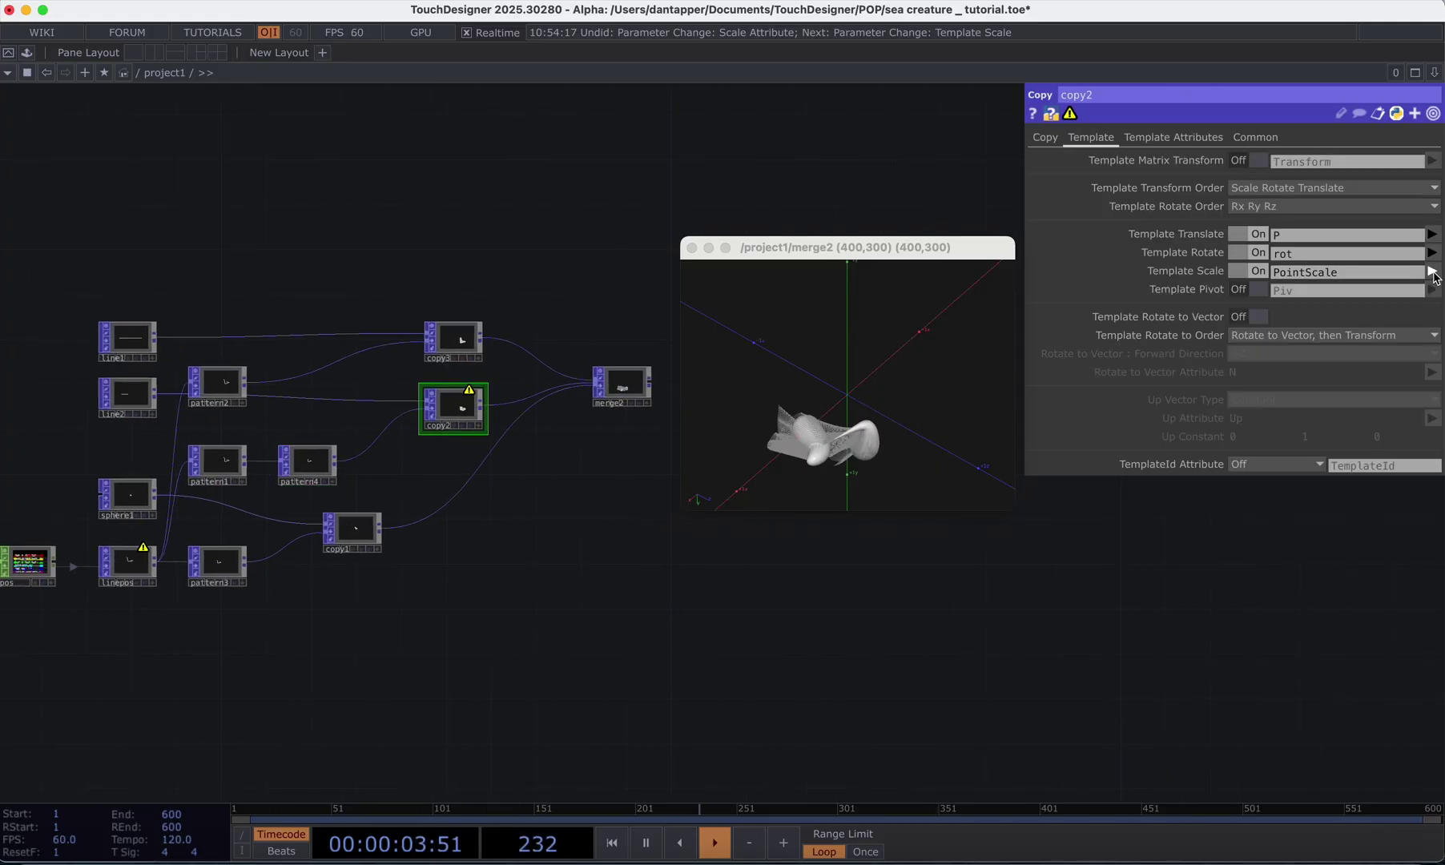
{"action": "left_click_drag", "start_coordinate": [852, 251], "coordinate": [800, 217]}
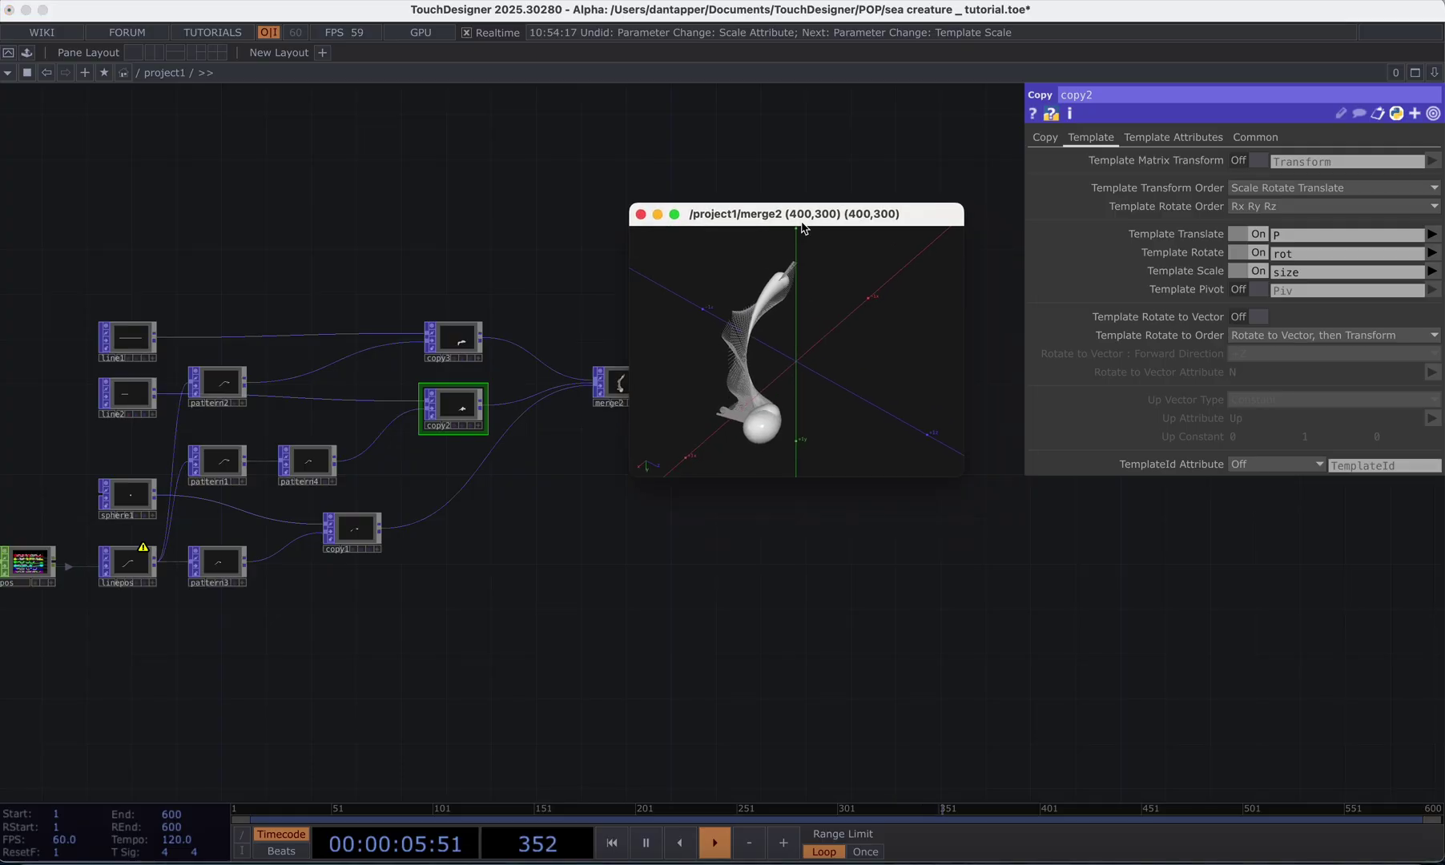
{"action": "scroll", "coordinate": [759, 338], "scroll_direction": "up", "scroll_amount": 5}
{"action": "left_click_drag", "start_coordinate": [759, 338], "coordinate": [781, 312]}
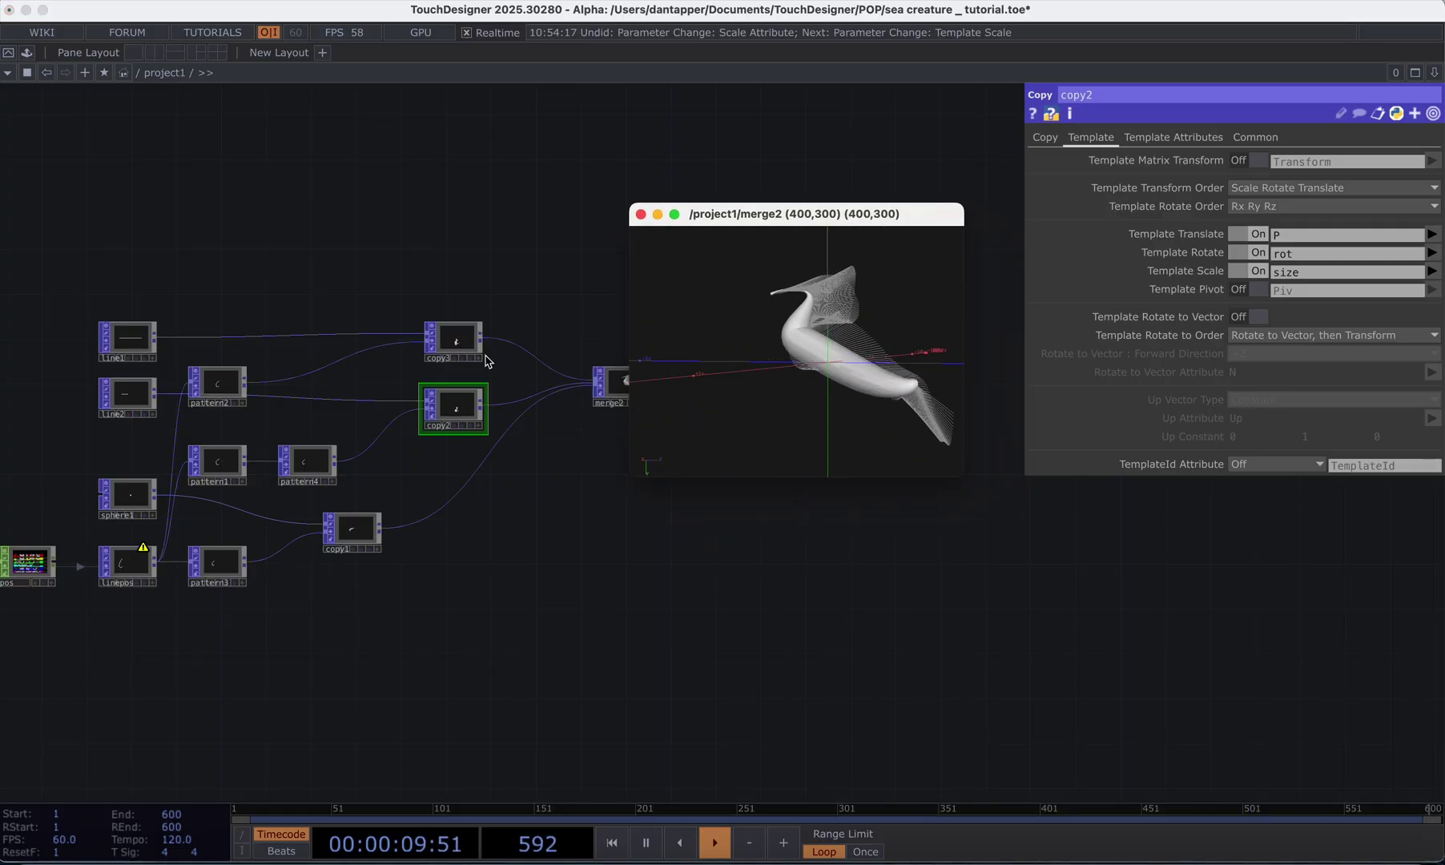
- Undo a trial connection from pattern4 to copy3, and insert a new Pattern POP between pattern2 and copy3
{"action": "left_click", "coordinate": [344, 454]}
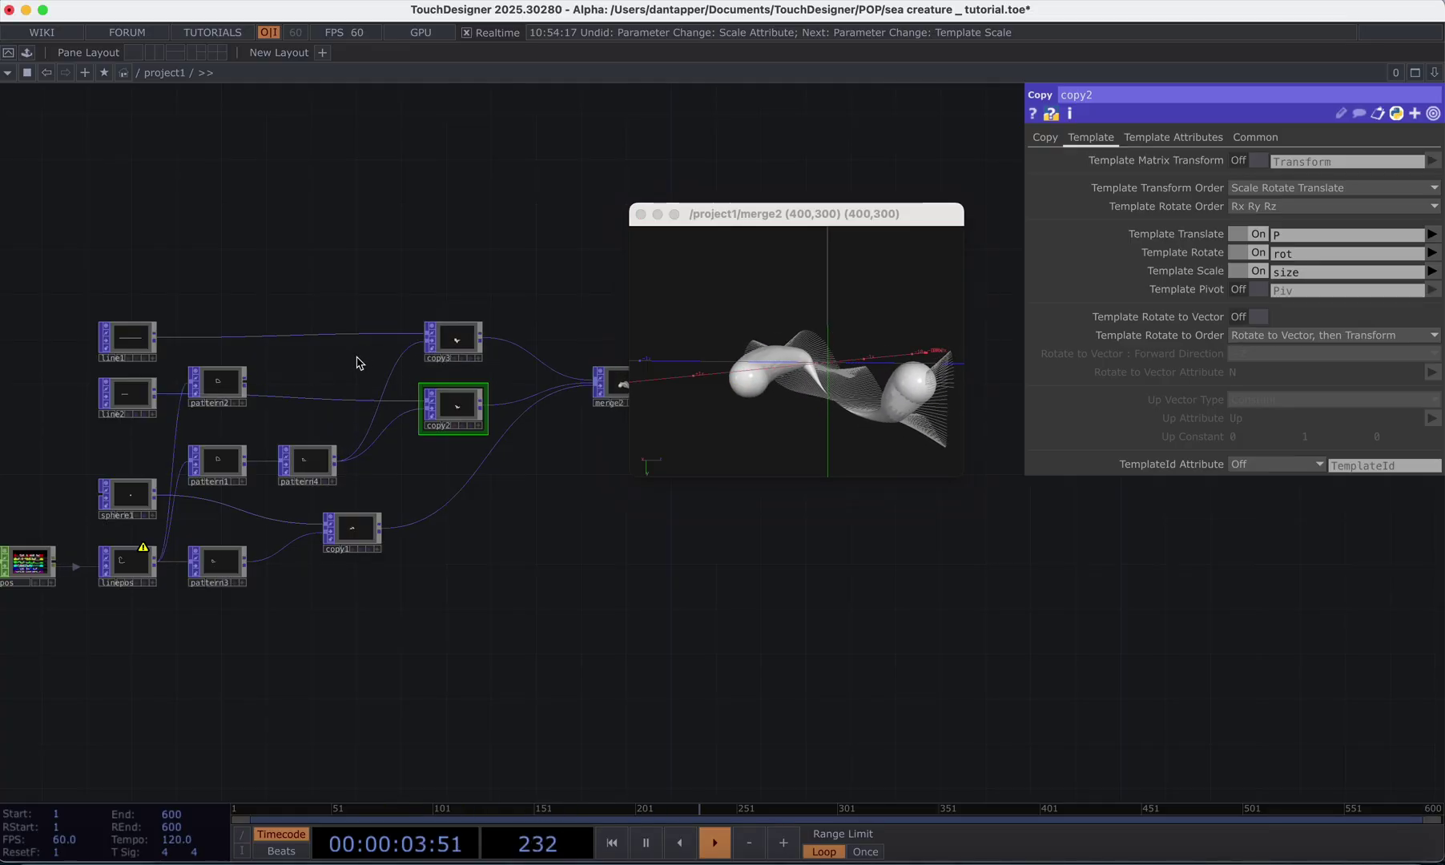
{"action": "key", "text": "super+z"}
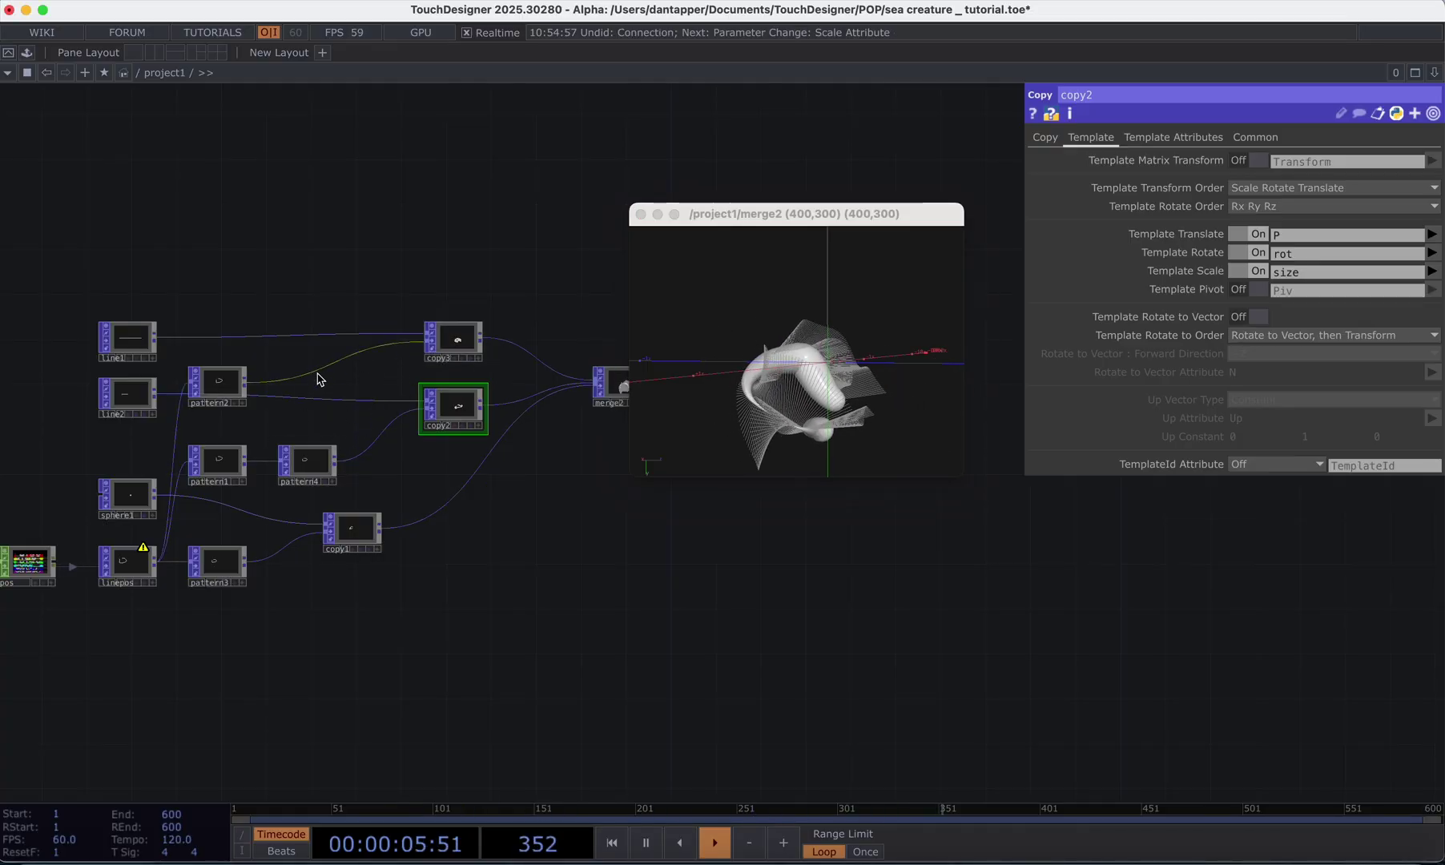
{"action": "right_click", "coordinate": [316, 371]}
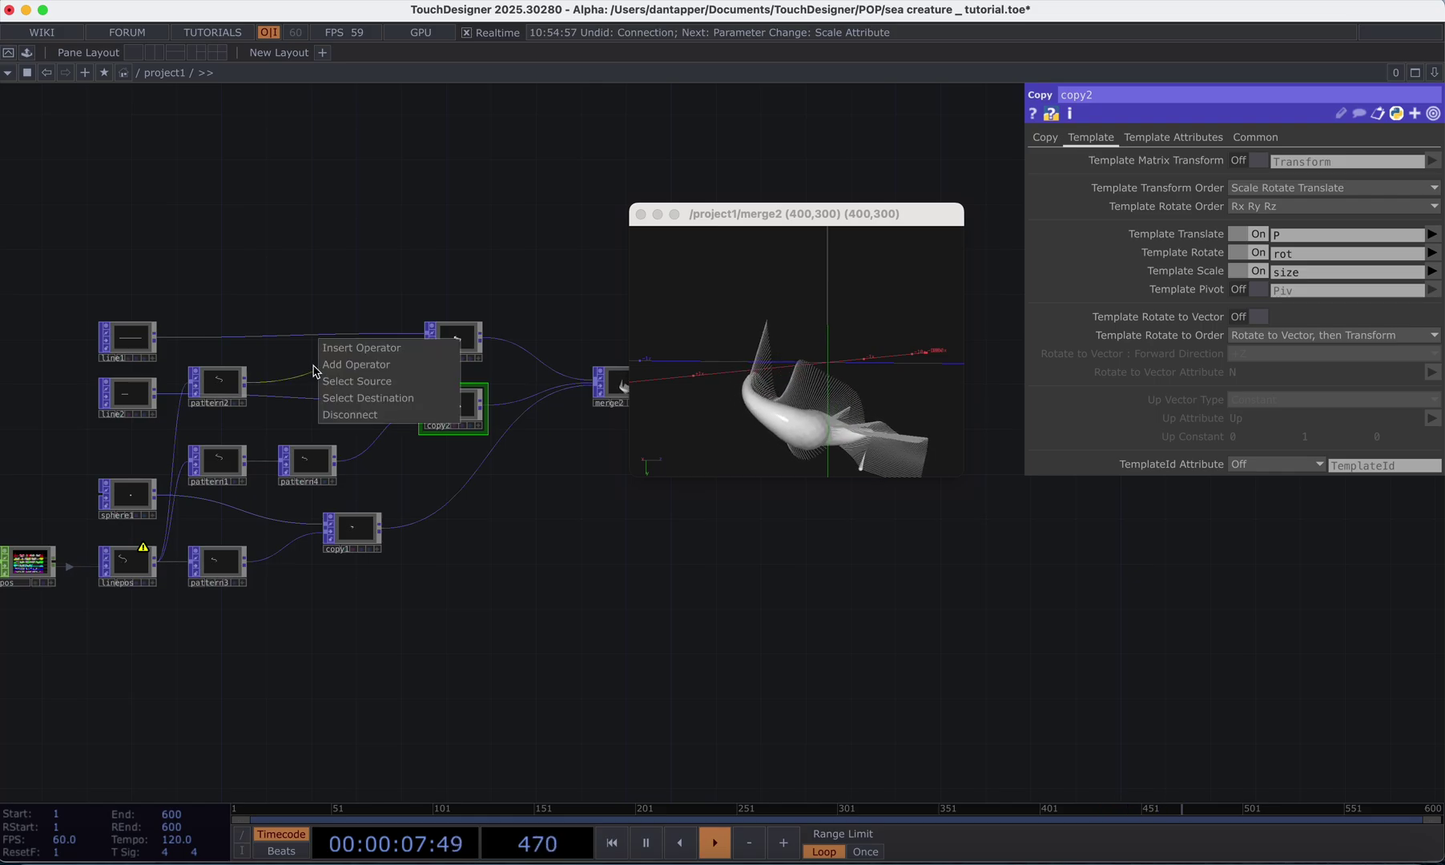
{"action": "left_click", "coordinate": [335, 349]}
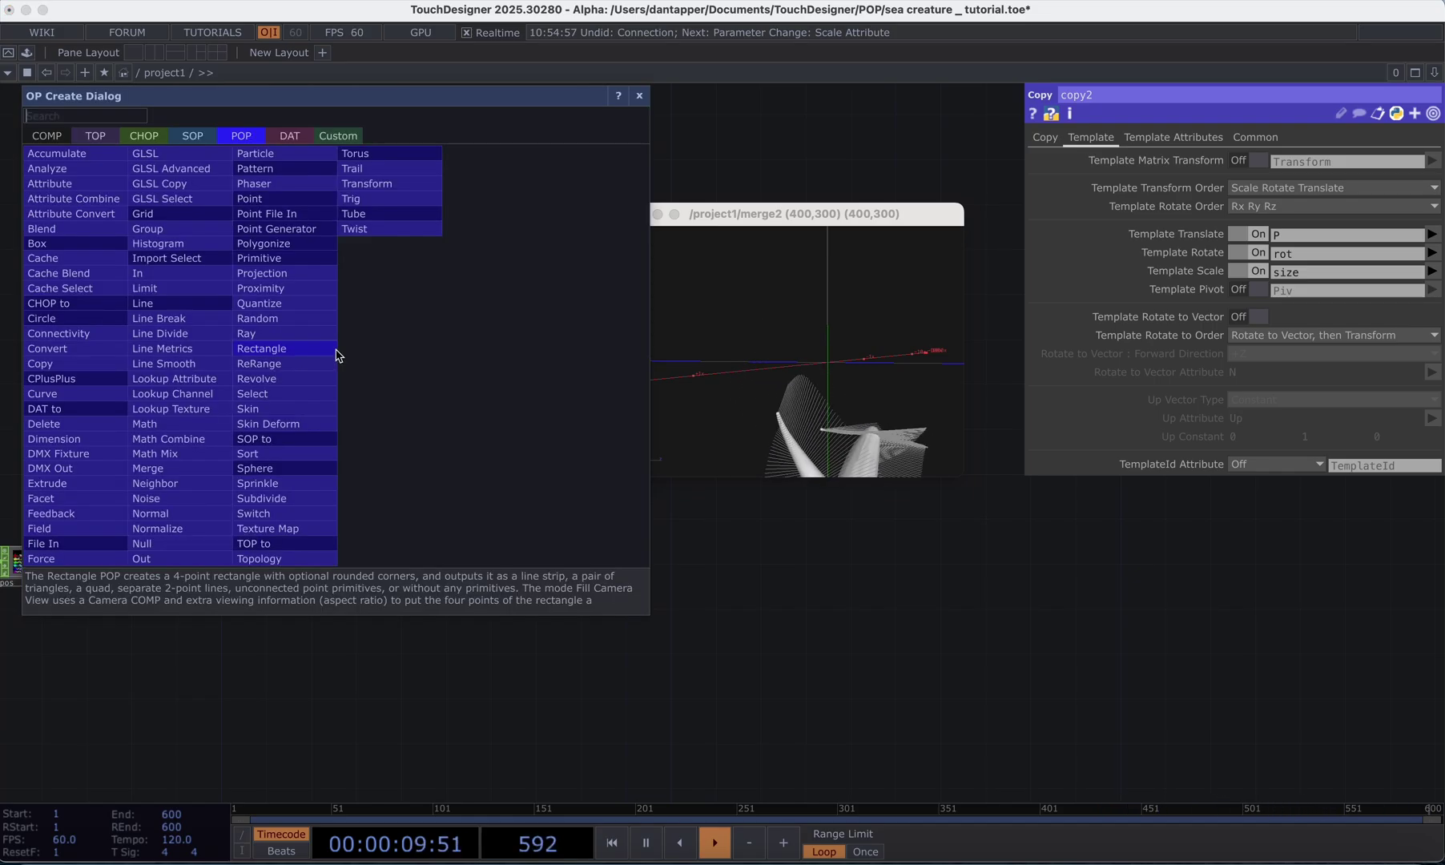
{"action": "left_click", "coordinate": [254, 168]}
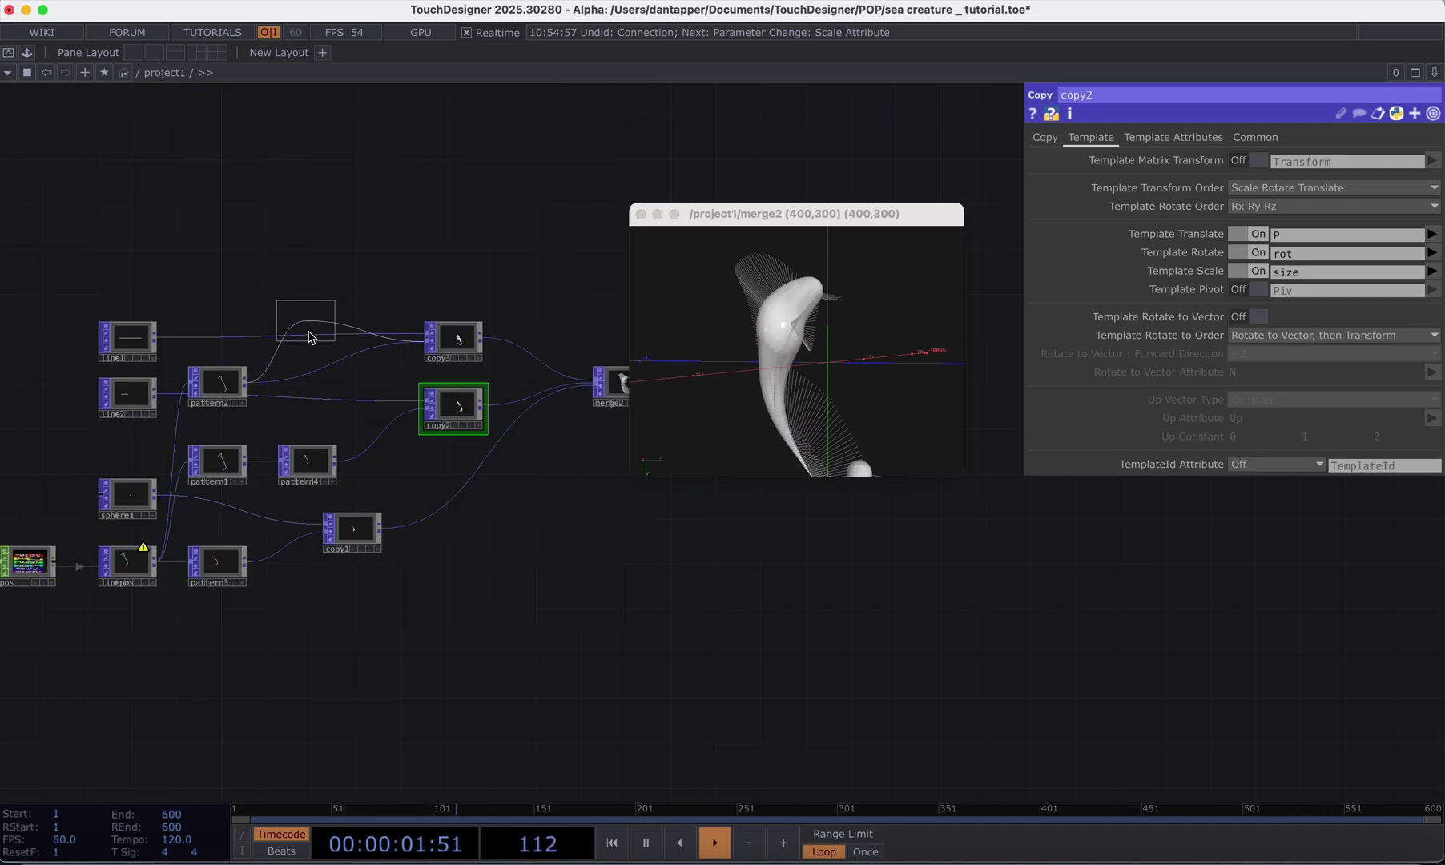
{"action": "left_click", "coordinate": [310, 340]}
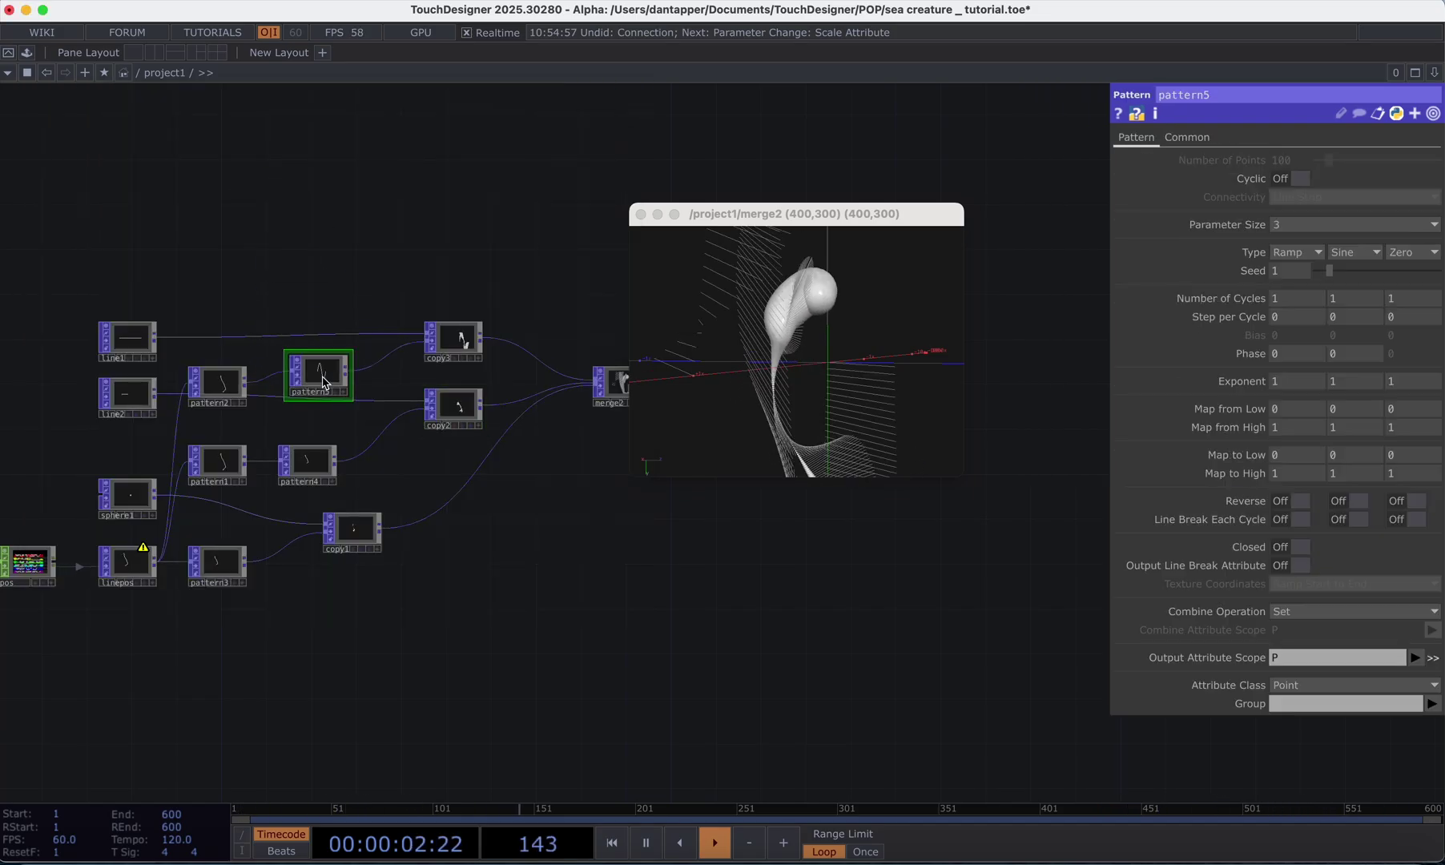
- Set pattern5's Output Attribute Scope to the custom attribute size
{"action": "left_click", "coordinate": [1332, 663]}
{"action": "type", "text": "size"}
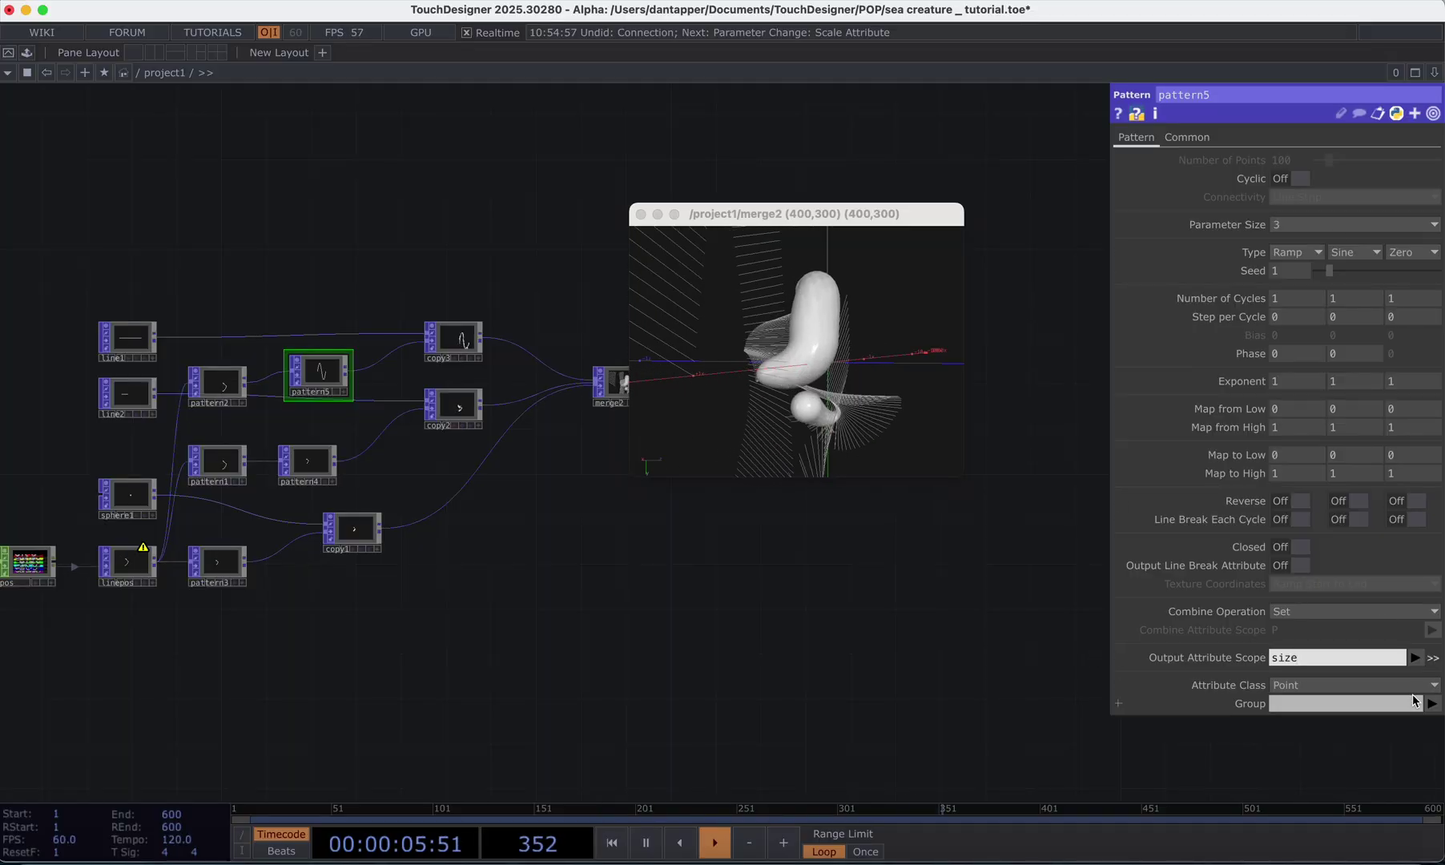
{"action": "left_click", "coordinate": [993, 647]}
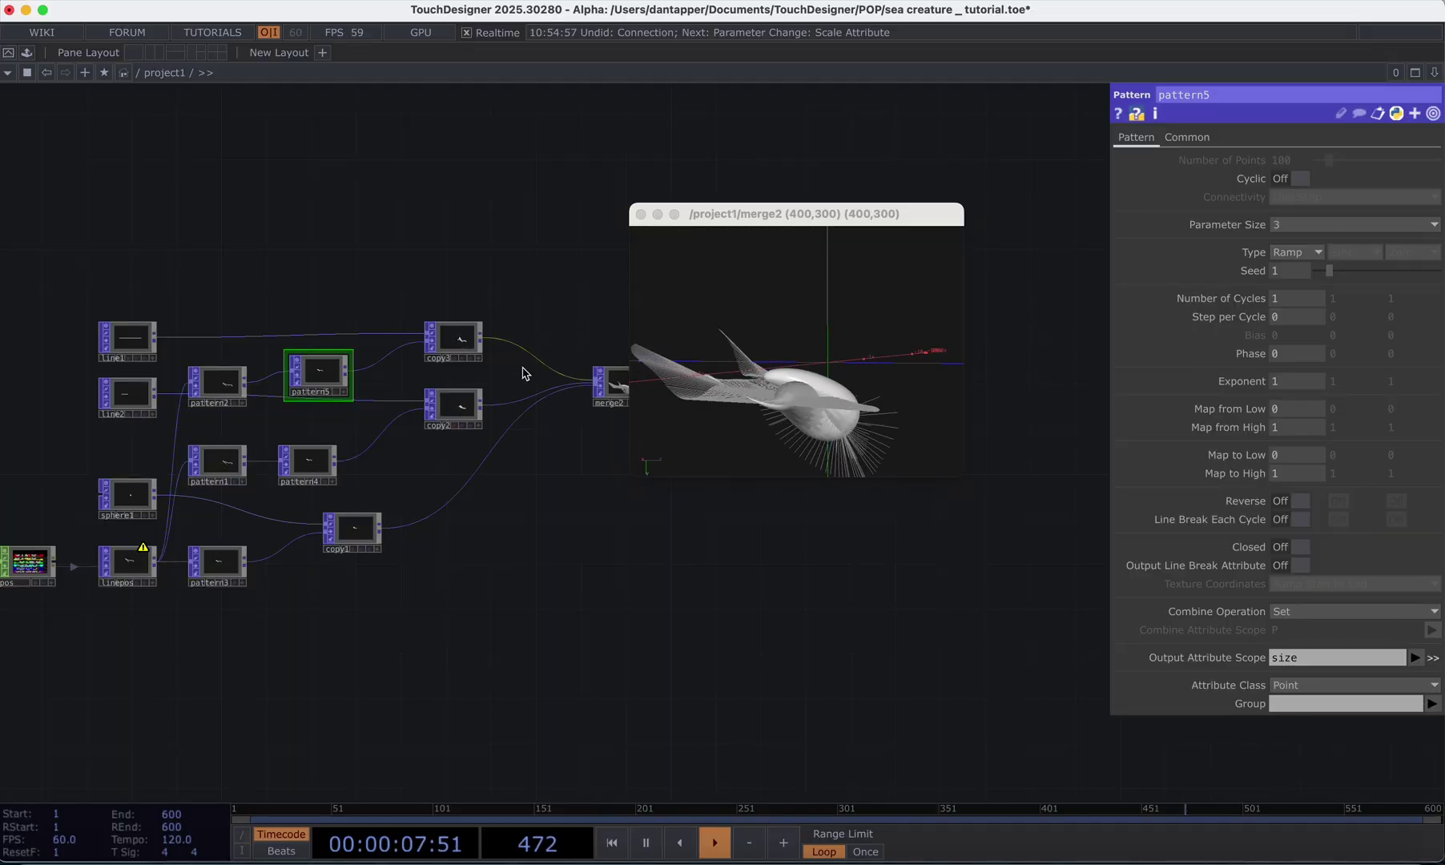
- Enable Template Scale on copy3 and set its attribute to size
{"action": "left_click", "coordinate": [460, 338]}
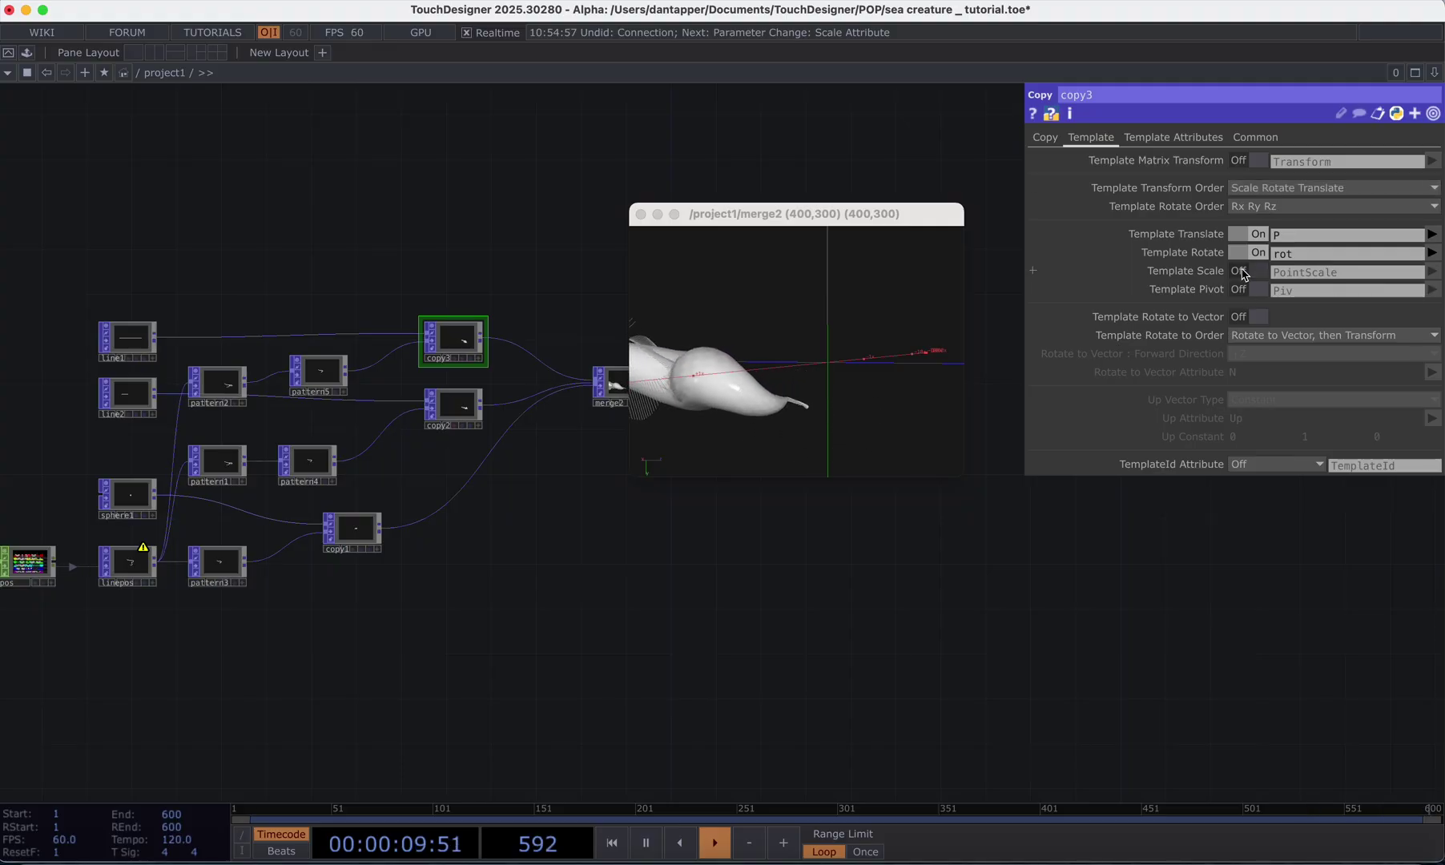
{"action": "left_click", "coordinate": [1242, 272]}
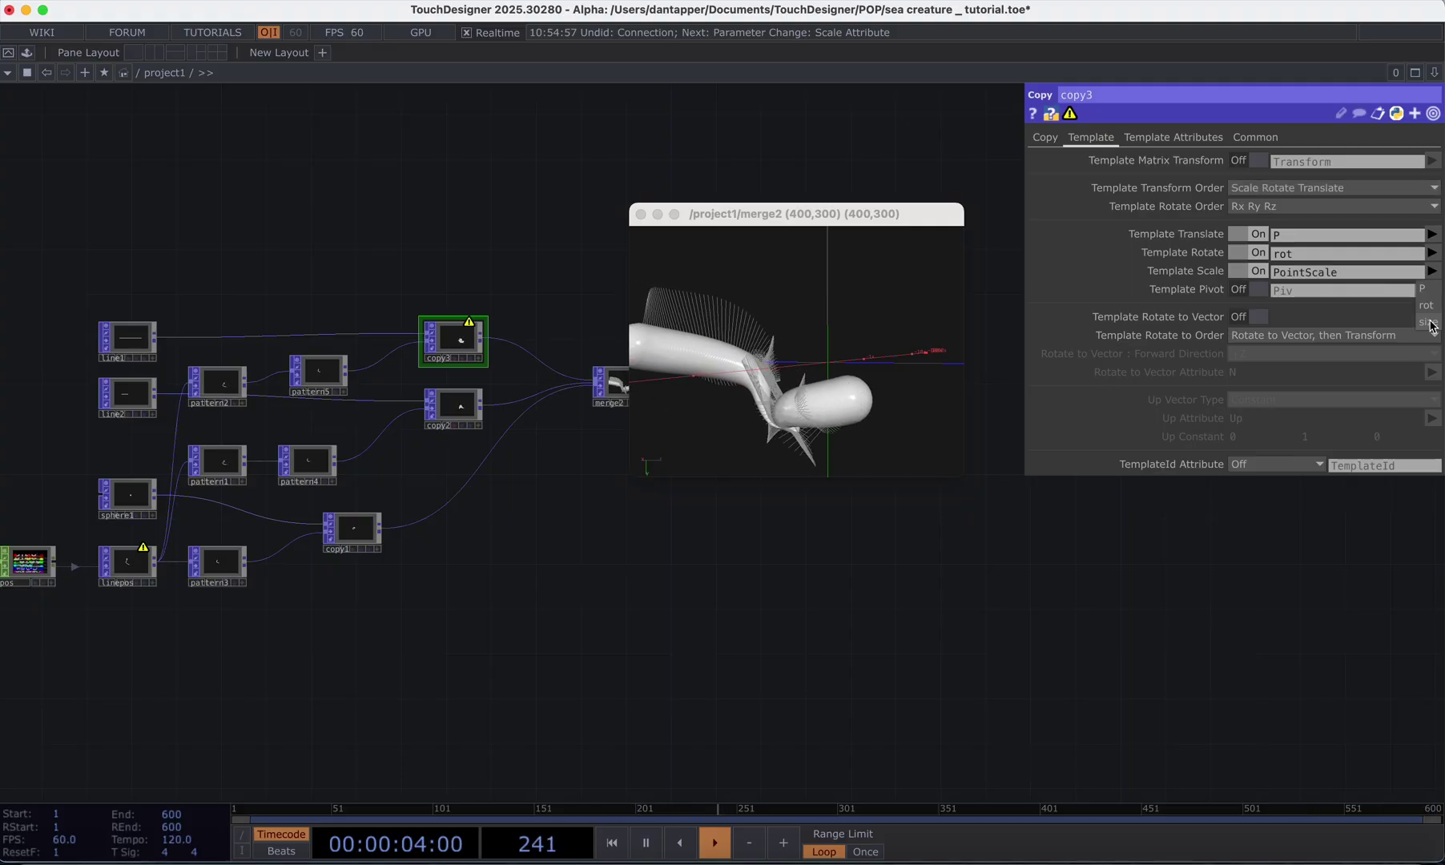
{"action": "left_click", "coordinate": [1433, 271]}
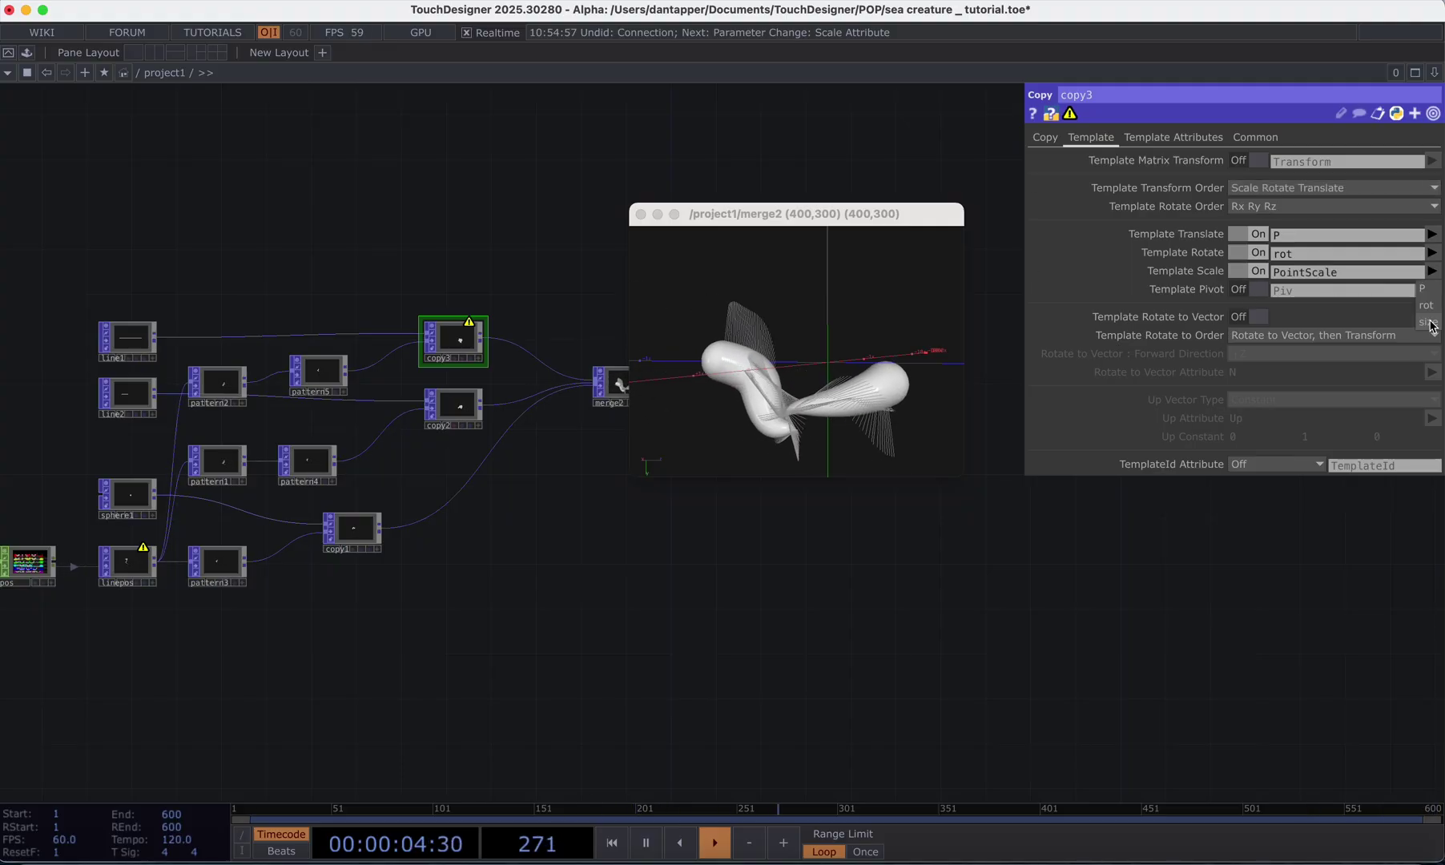
{"action": "left_click", "coordinate": [1431, 322]}
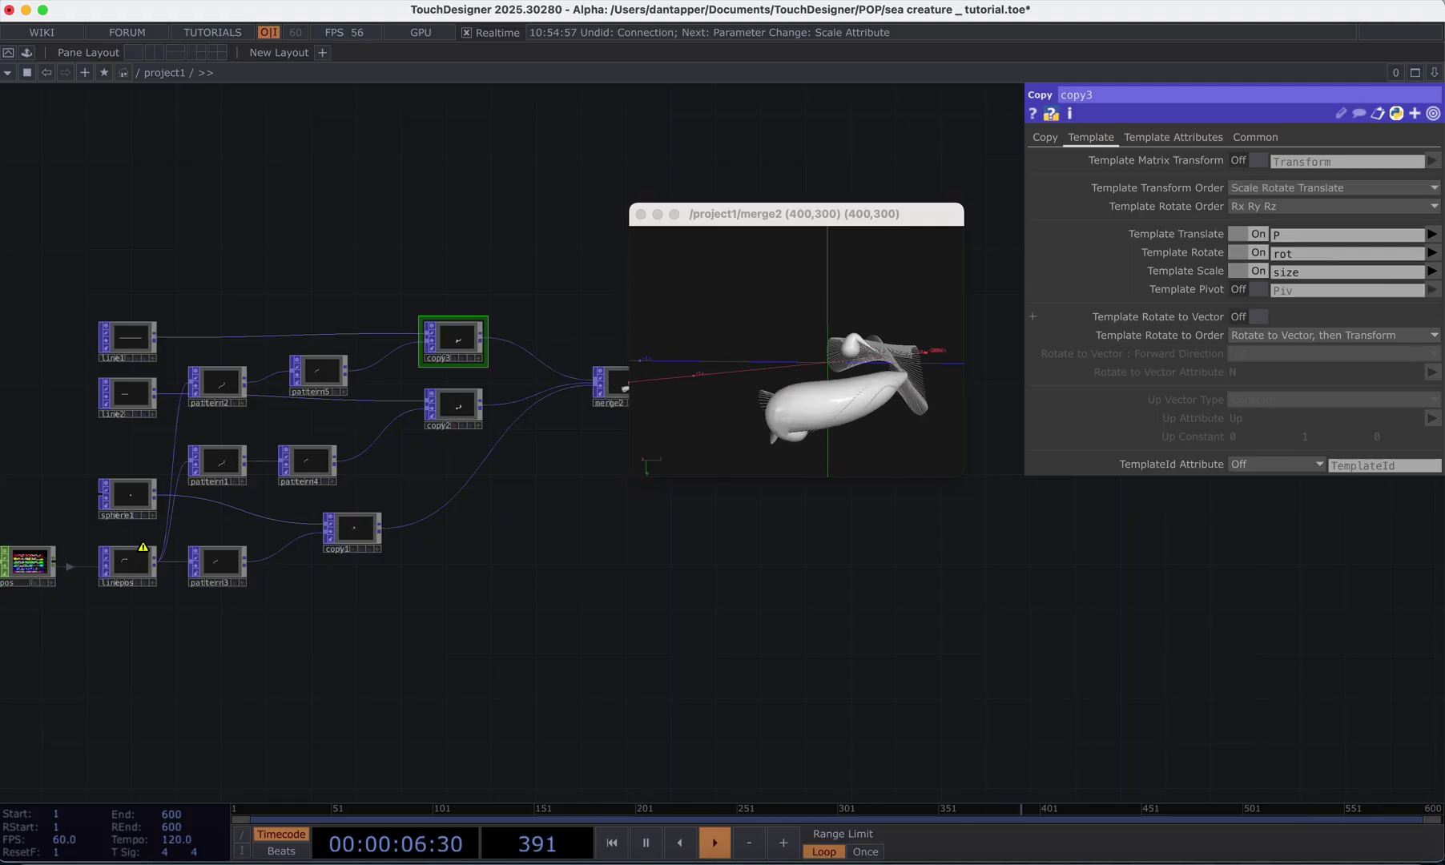
- Set pattern5's Type to Sine and check the fin from another angle in the merge2 viewer
{"action": "left_click", "coordinate": [321, 371]}
{"action": "left_click", "coordinate": [1296, 252]}
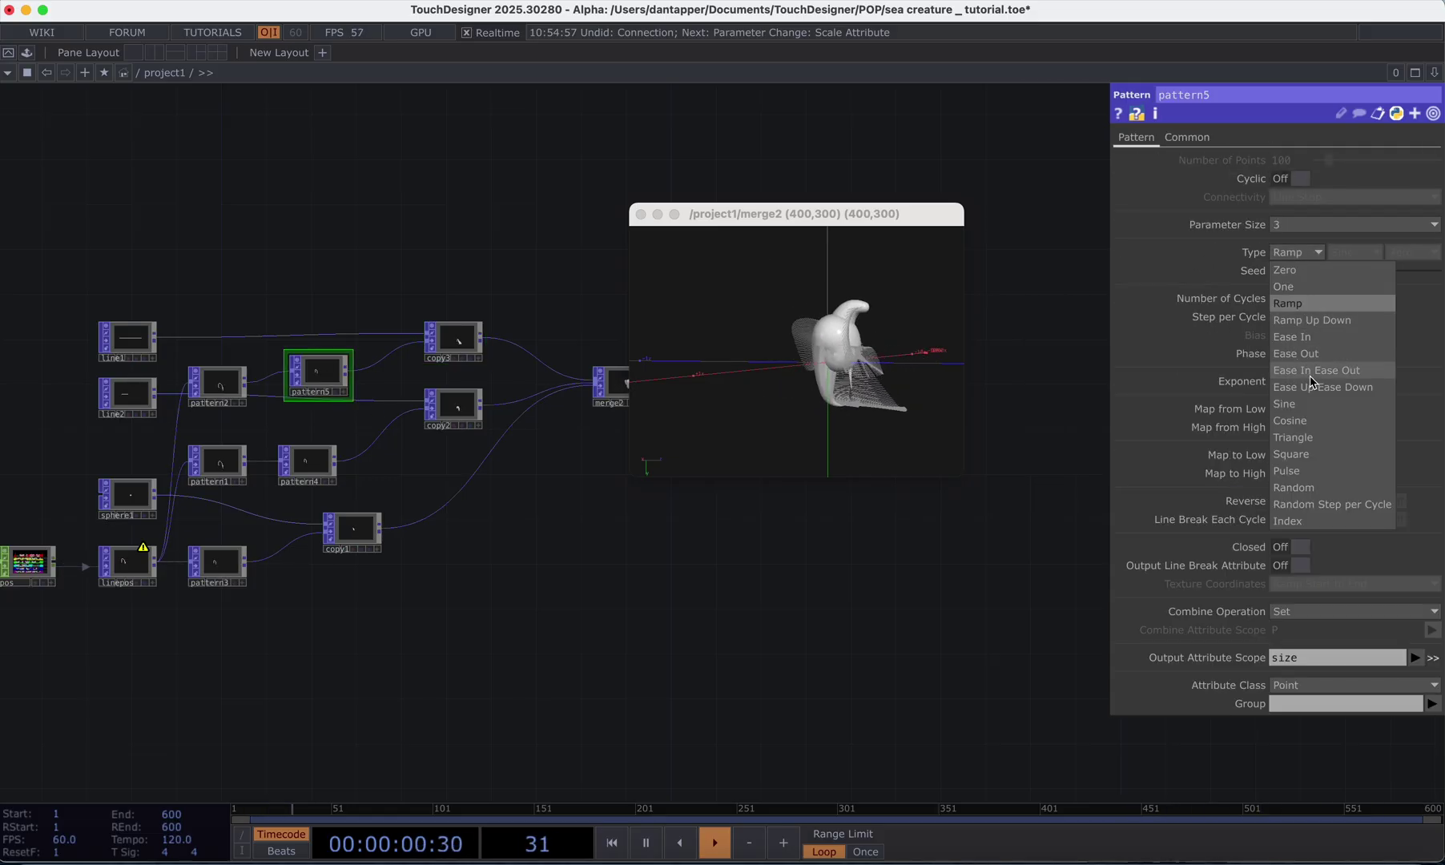
{"action": "left_click", "coordinate": [1299, 408]}
{"action": "left_click_drag", "start_coordinate": [929, 377], "coordinate": [892, 343]}
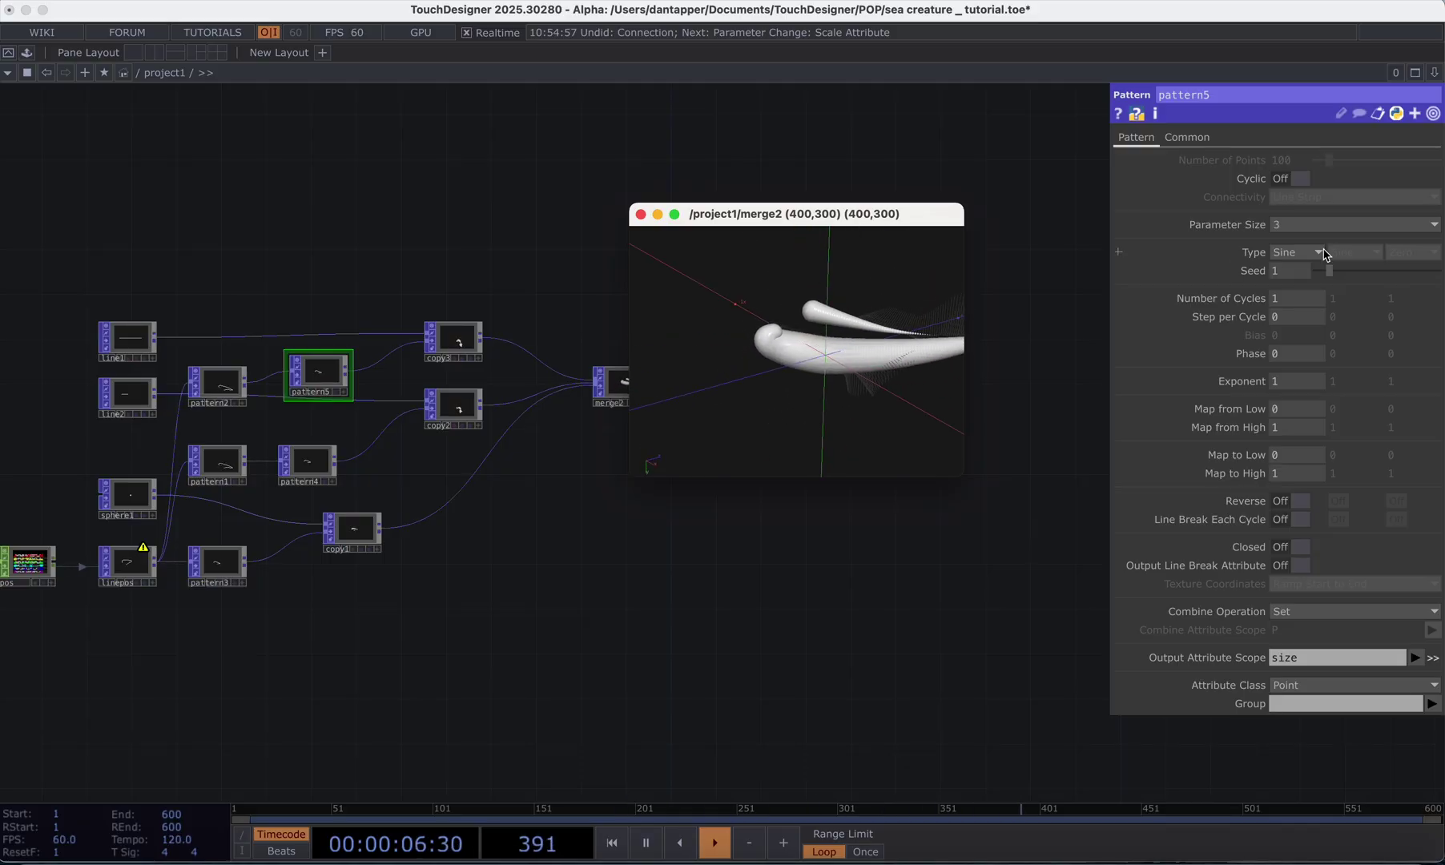
- Try a Number of Cycles of 5 in pattern5, check the fin, and restore the value to 1
{"action": "left_click", "coordinate": [1296, 298]}
{"action": "type", "text": "5"}
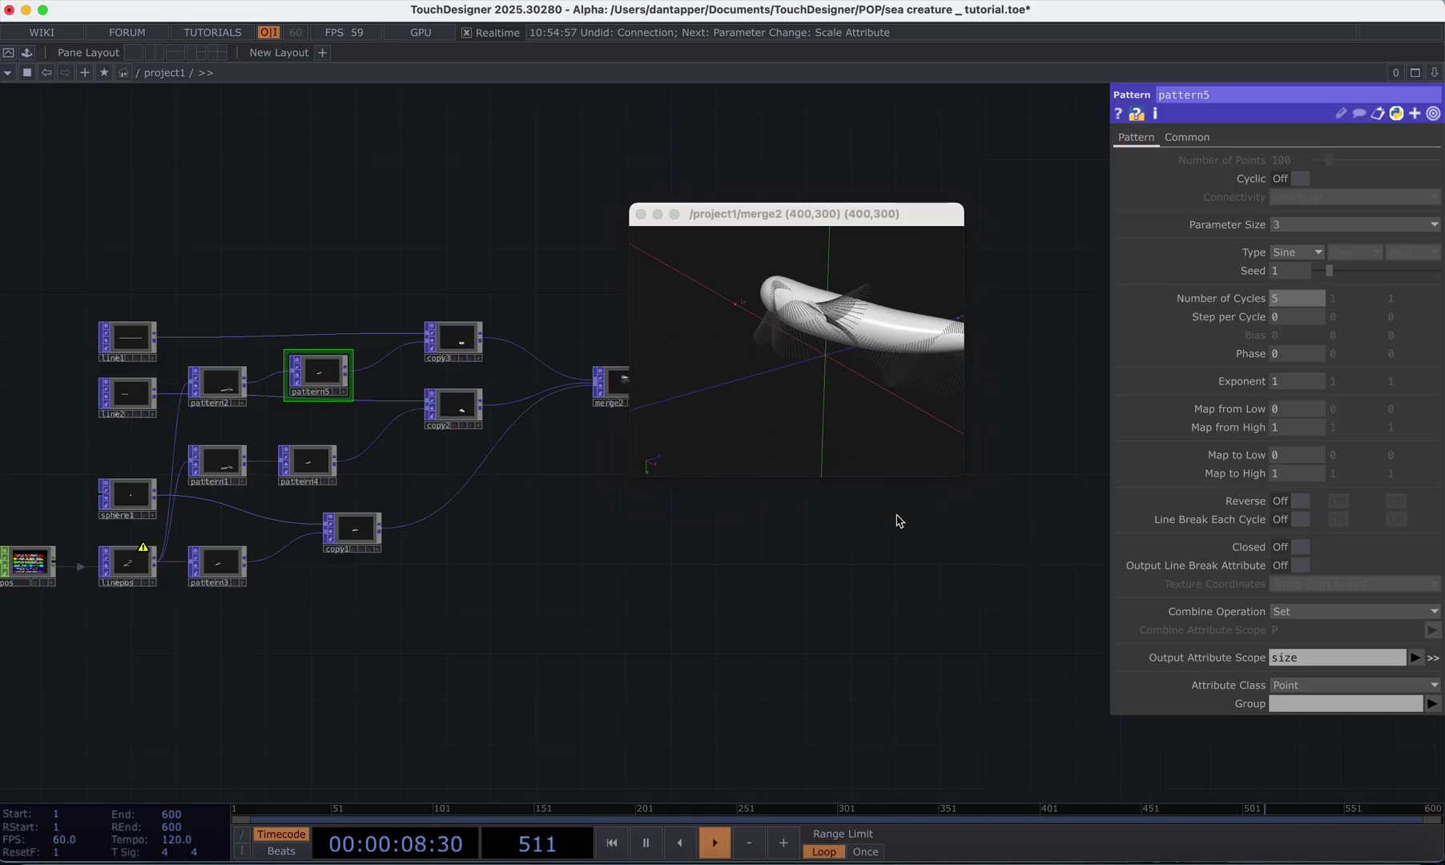
{"action": "key", "text": "Return"}
{"action": "left_click_drag", "start_coordinate": [873, 322], "coordinate": [847, 343]}
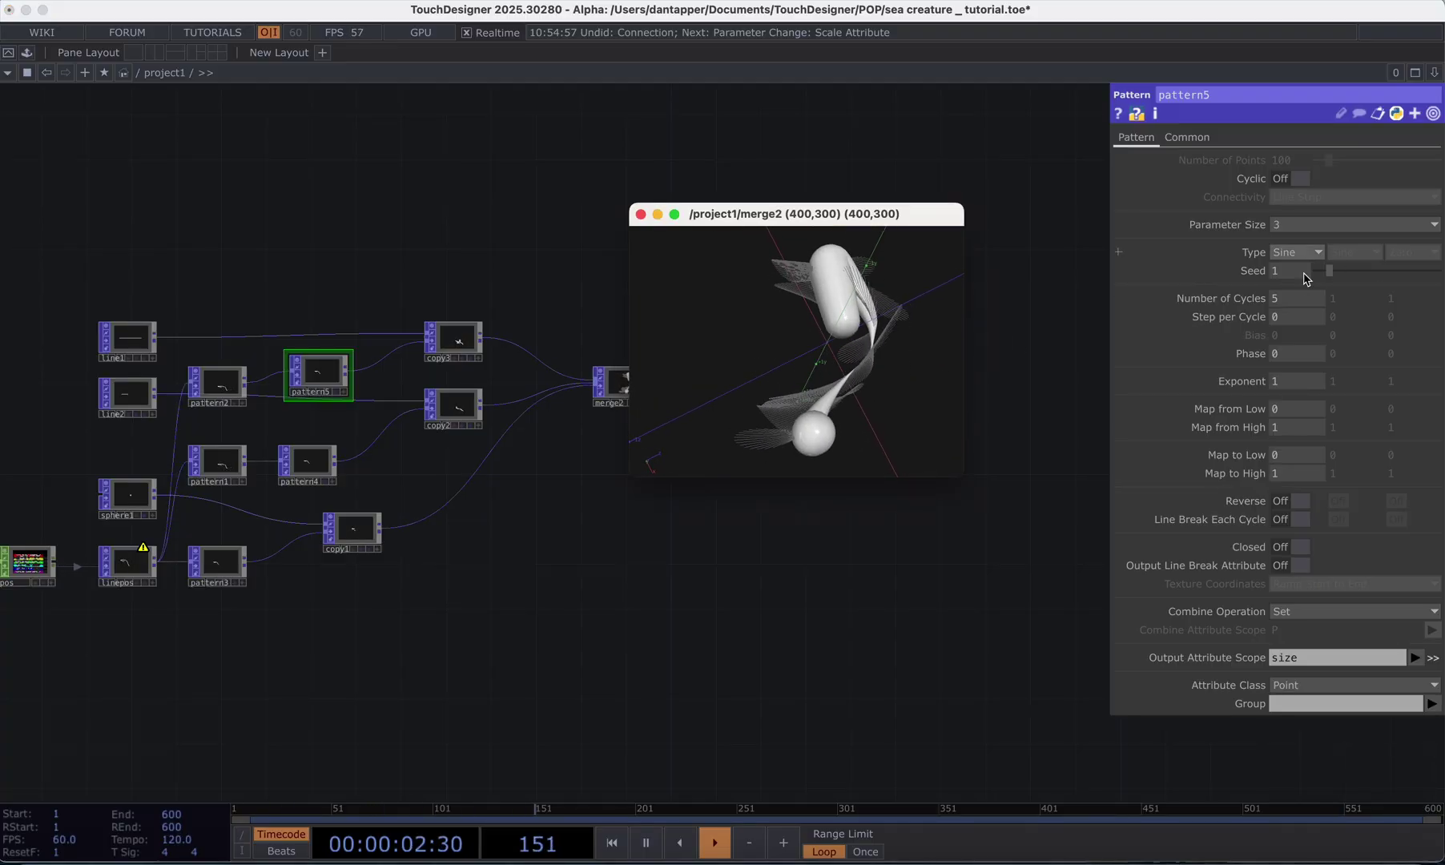
{"action": "left_click_drag", "start_coordinate": [1293, 300], "coordinate": [1176, 305]}
{"action": "type", "text": "1"}
{"action": "key", "text": "Return"}
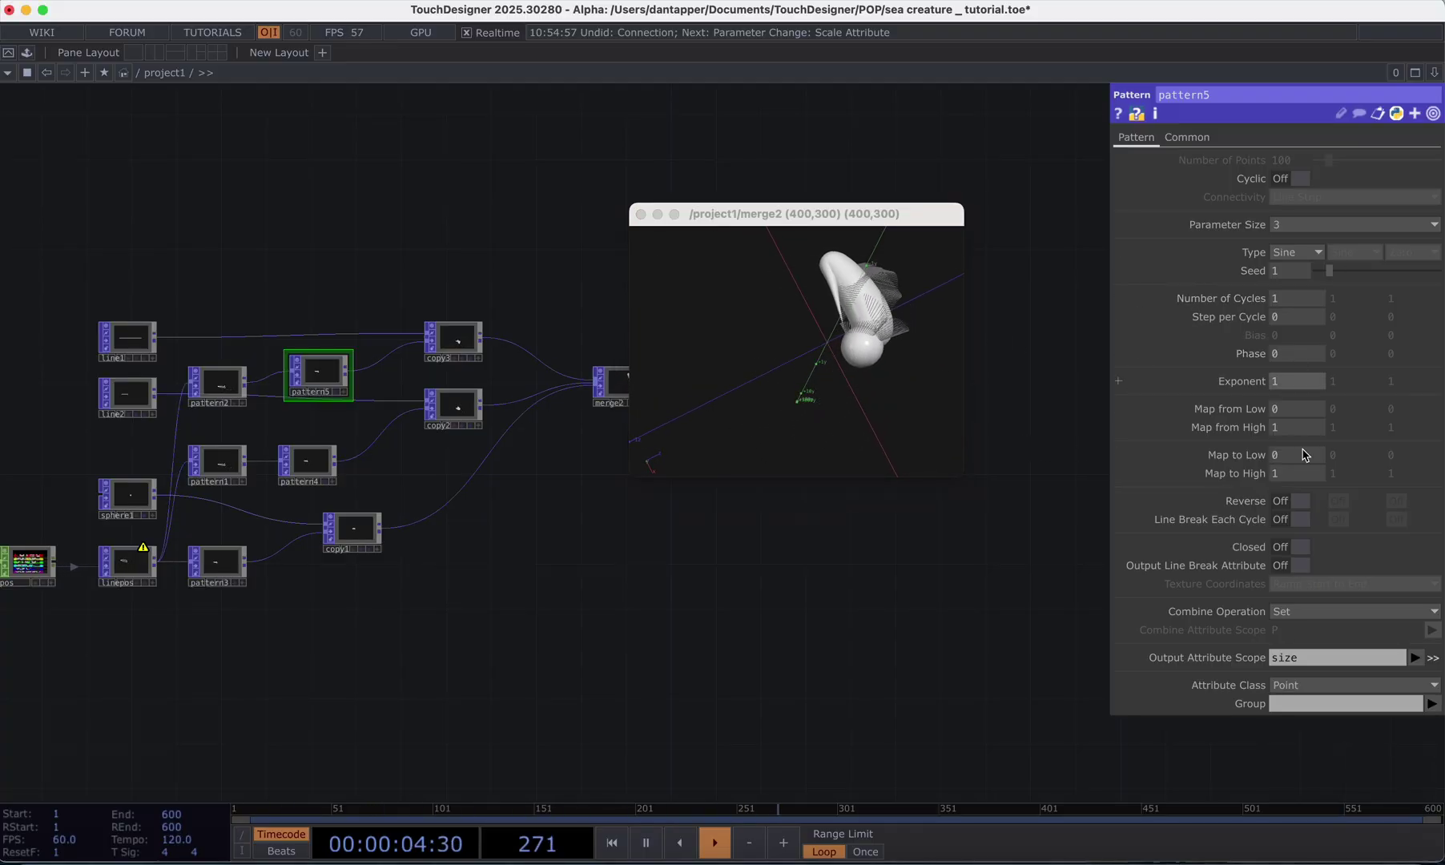
- Set the Phase of pattern5 and pattern4 to absTime.seconds*0.05, and inspect the animated fins in the maximized merge2 viewer
{"action": "left_click_drag", "start_coordinate": [1296, 355], "coordinate": [1126, 358]}
{"action": "type", "text": "abs"}
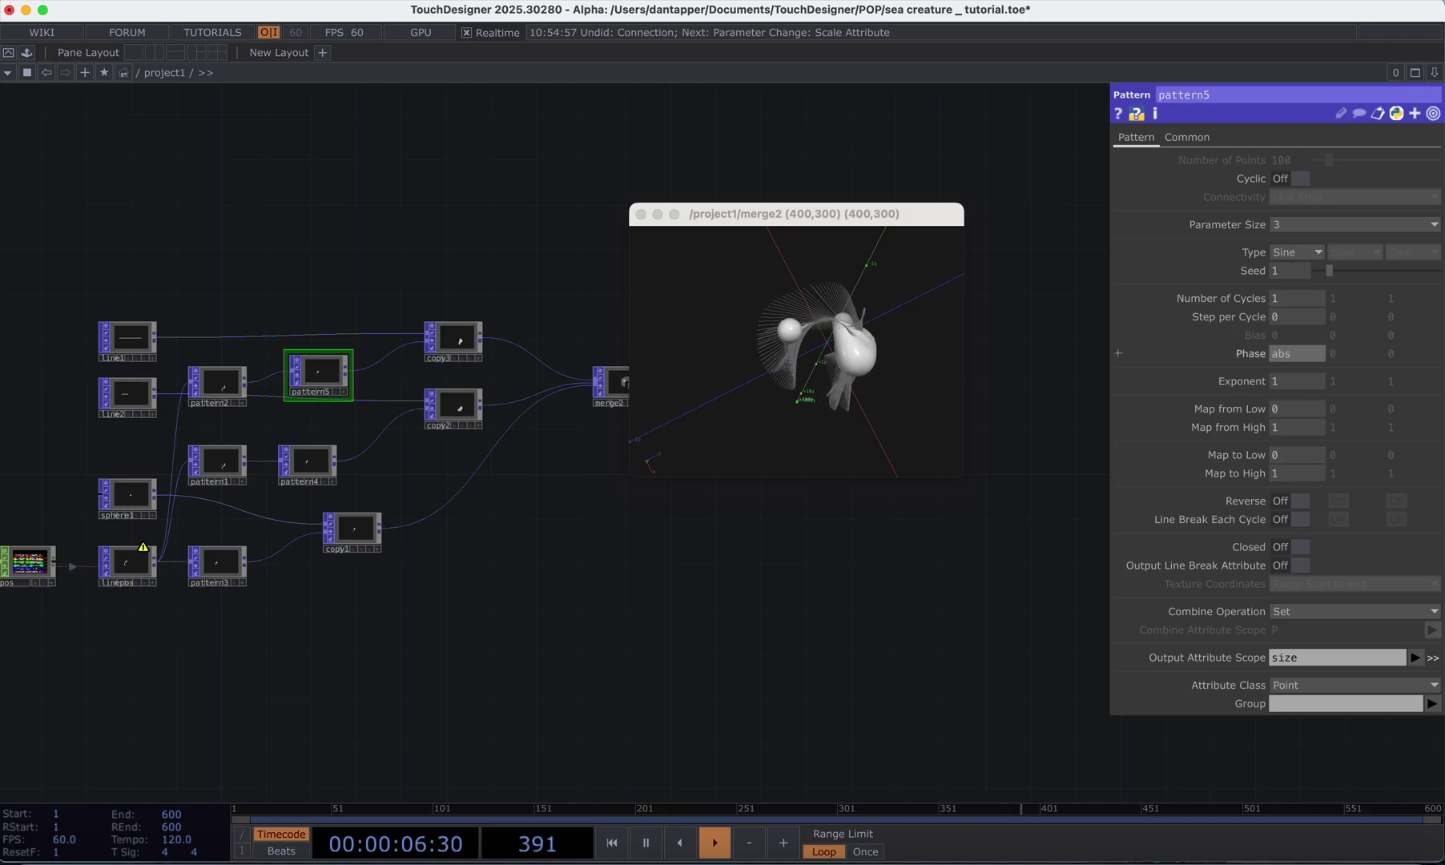
{"action": "type", "text": "Time.seconds+0"}
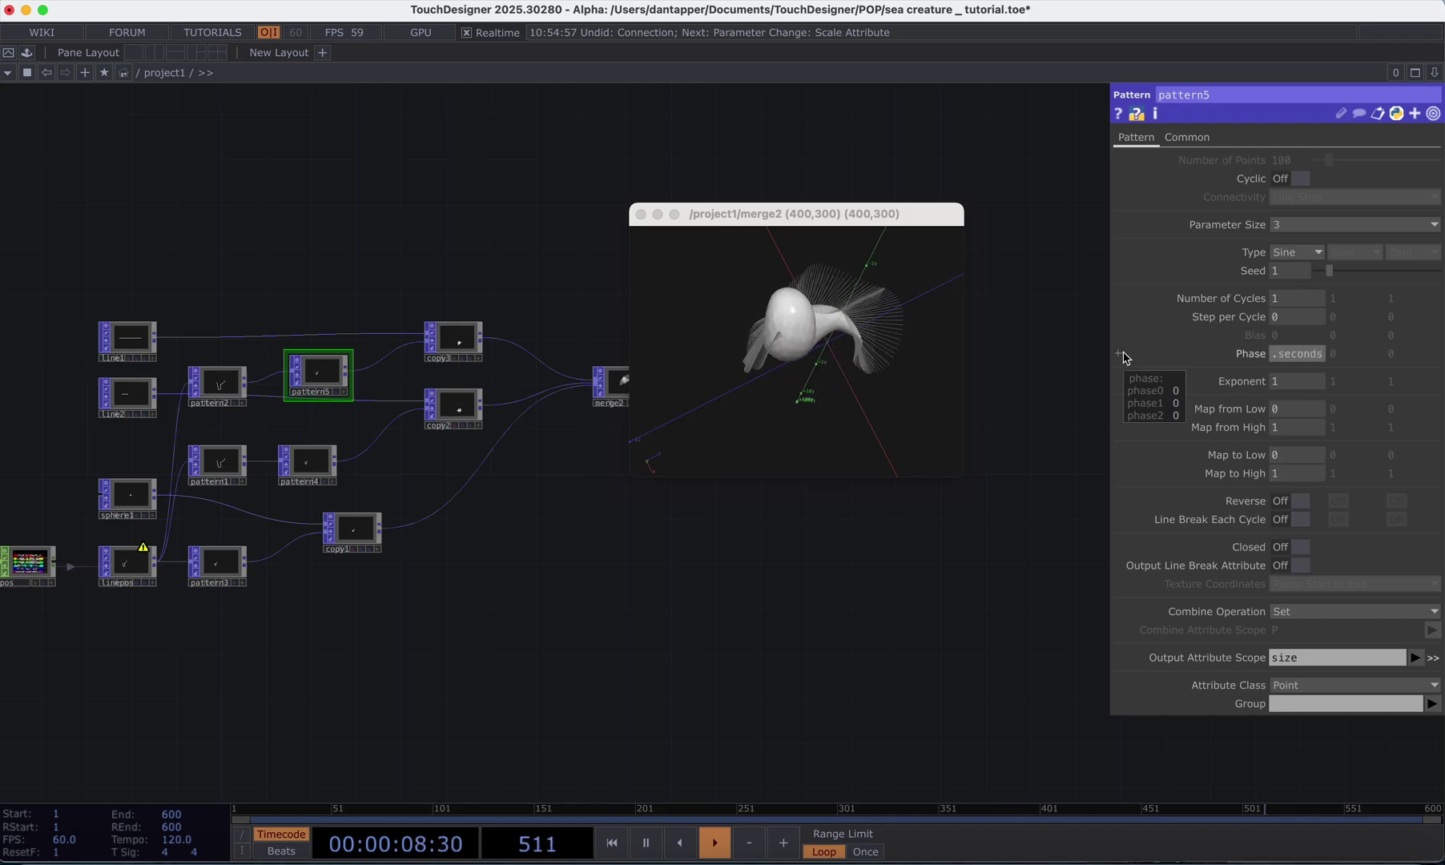
{"action": "type", "text": ".05"}
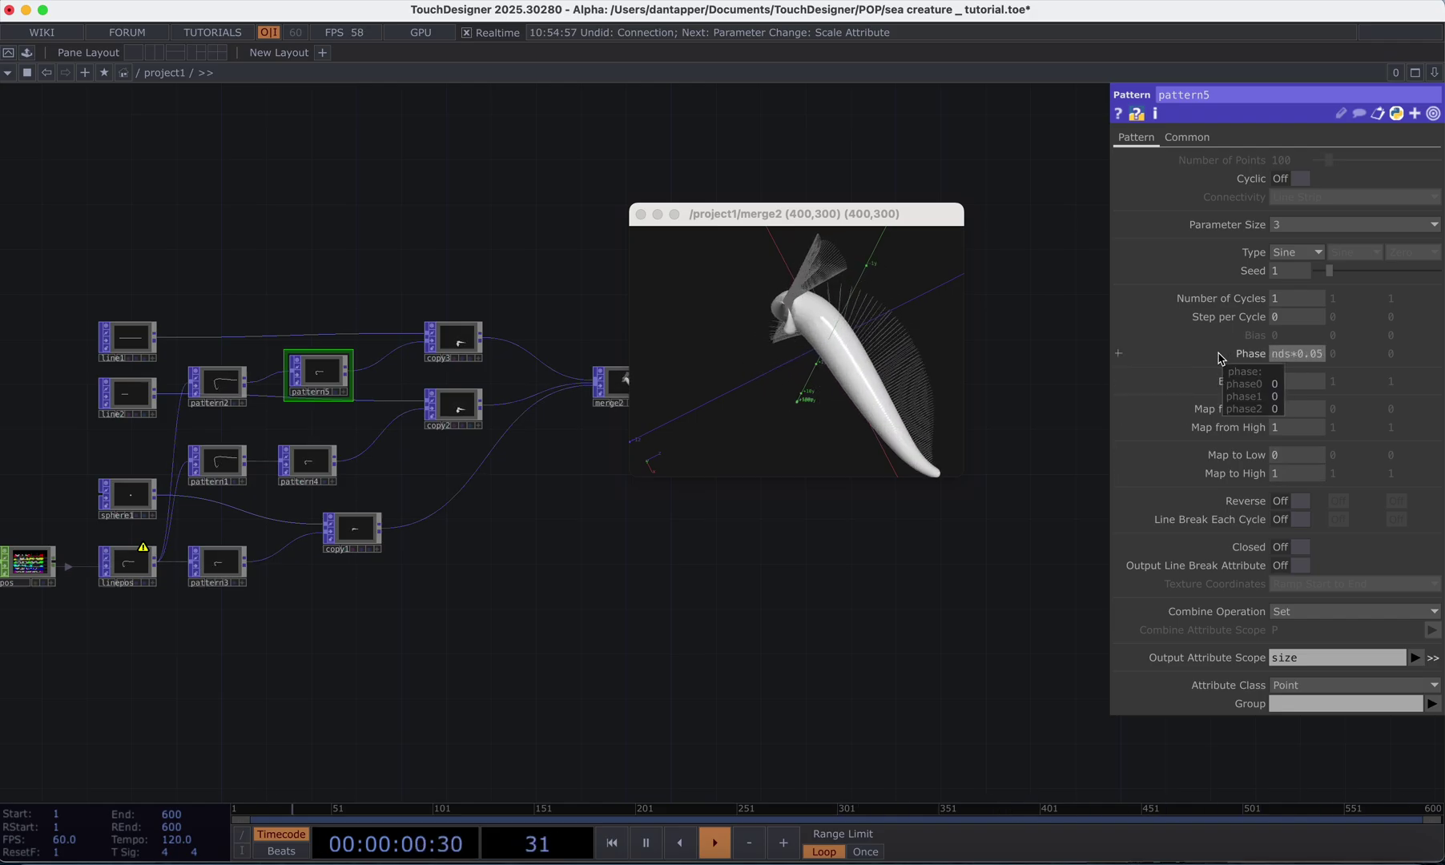
{"action": "key", "text": "Return"}
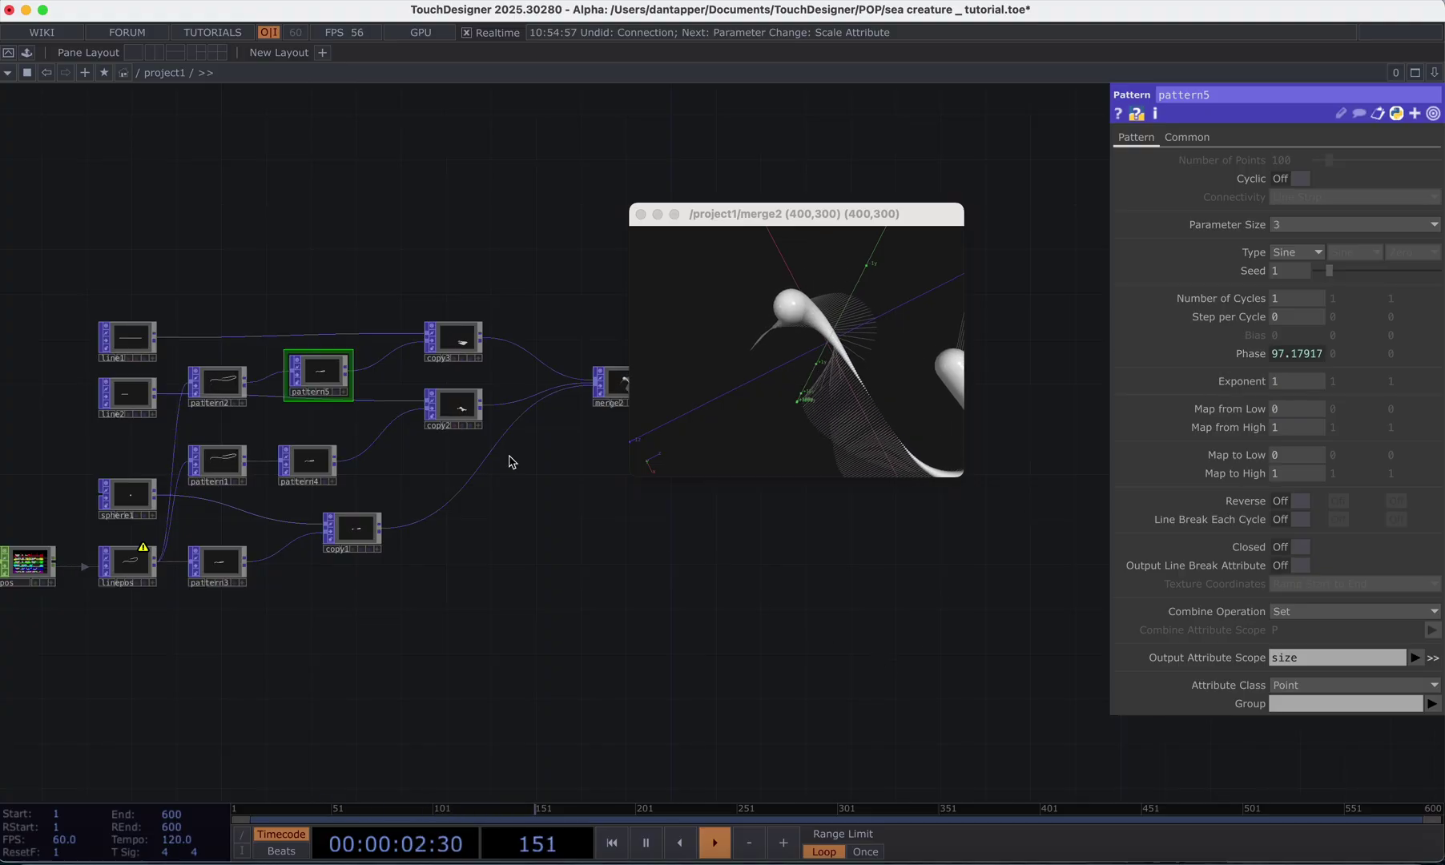
{"action": "left_click", "coordinate": [316, 464]}
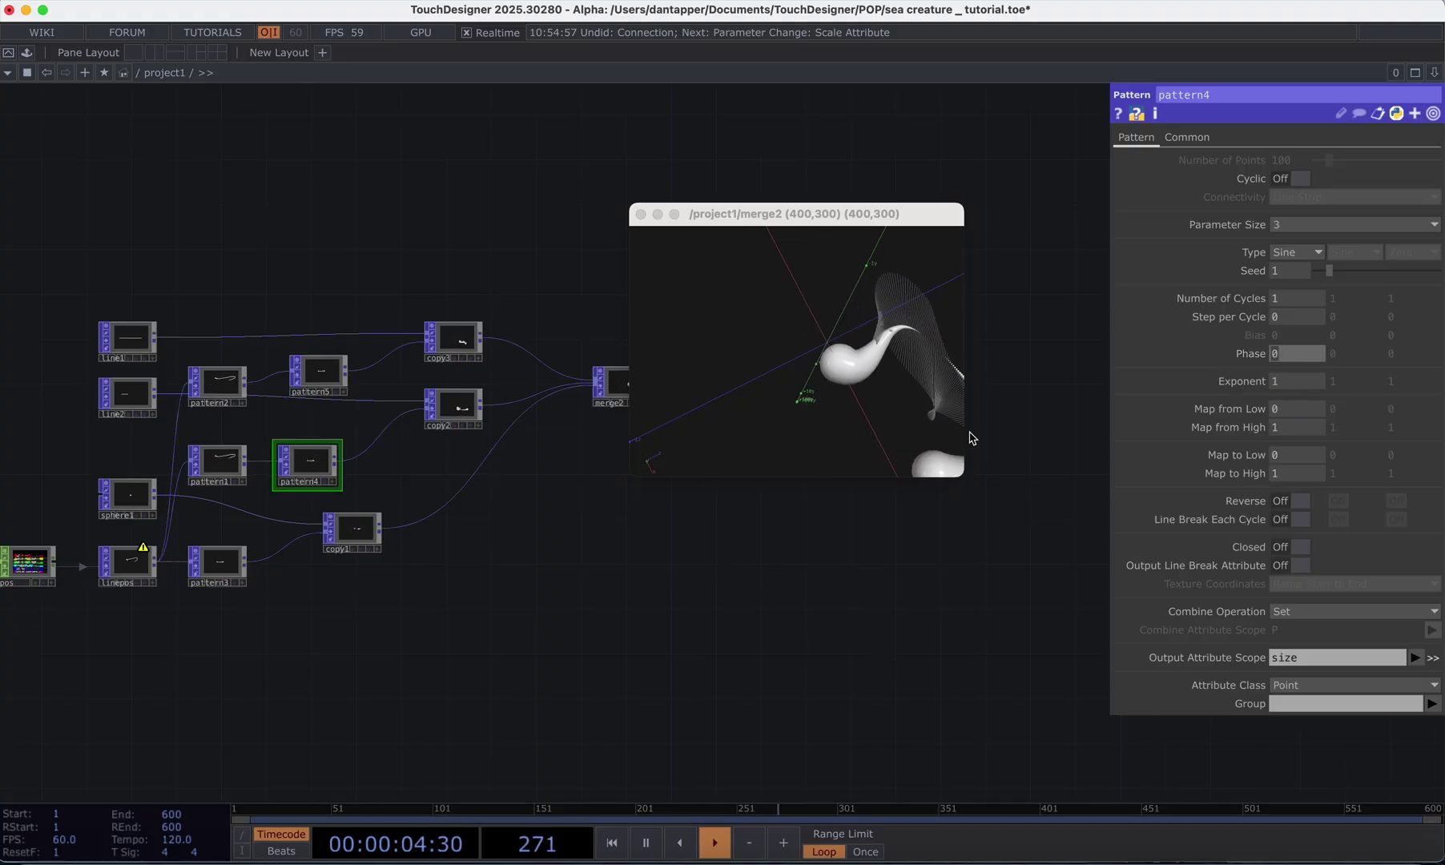
{"action": "double_click", "coordinate": [841, 216]}
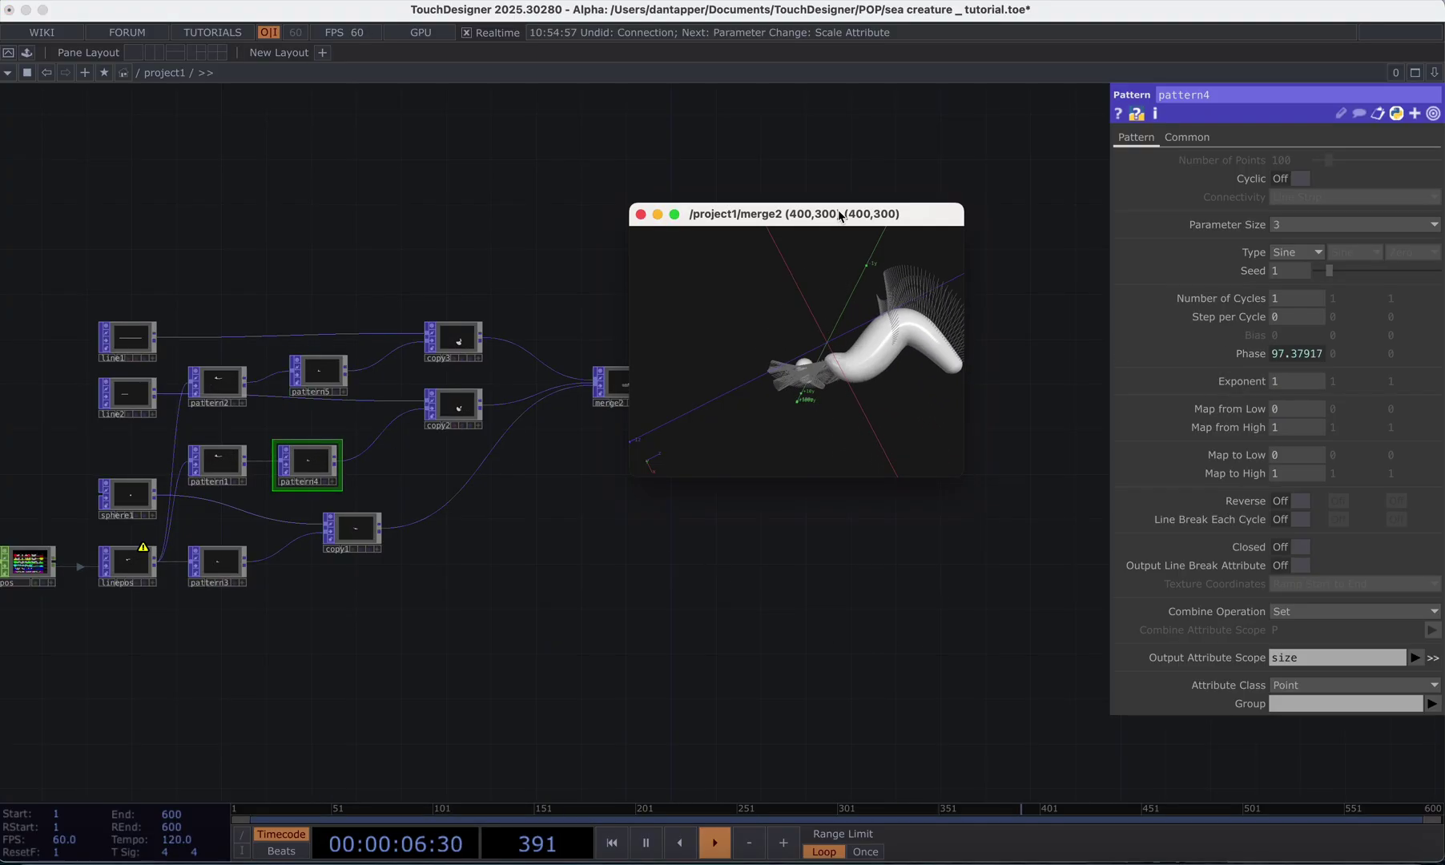
{"action": "left_click_drag", "start_coordinate": [871, 307], "coordinate": [777, 390]}
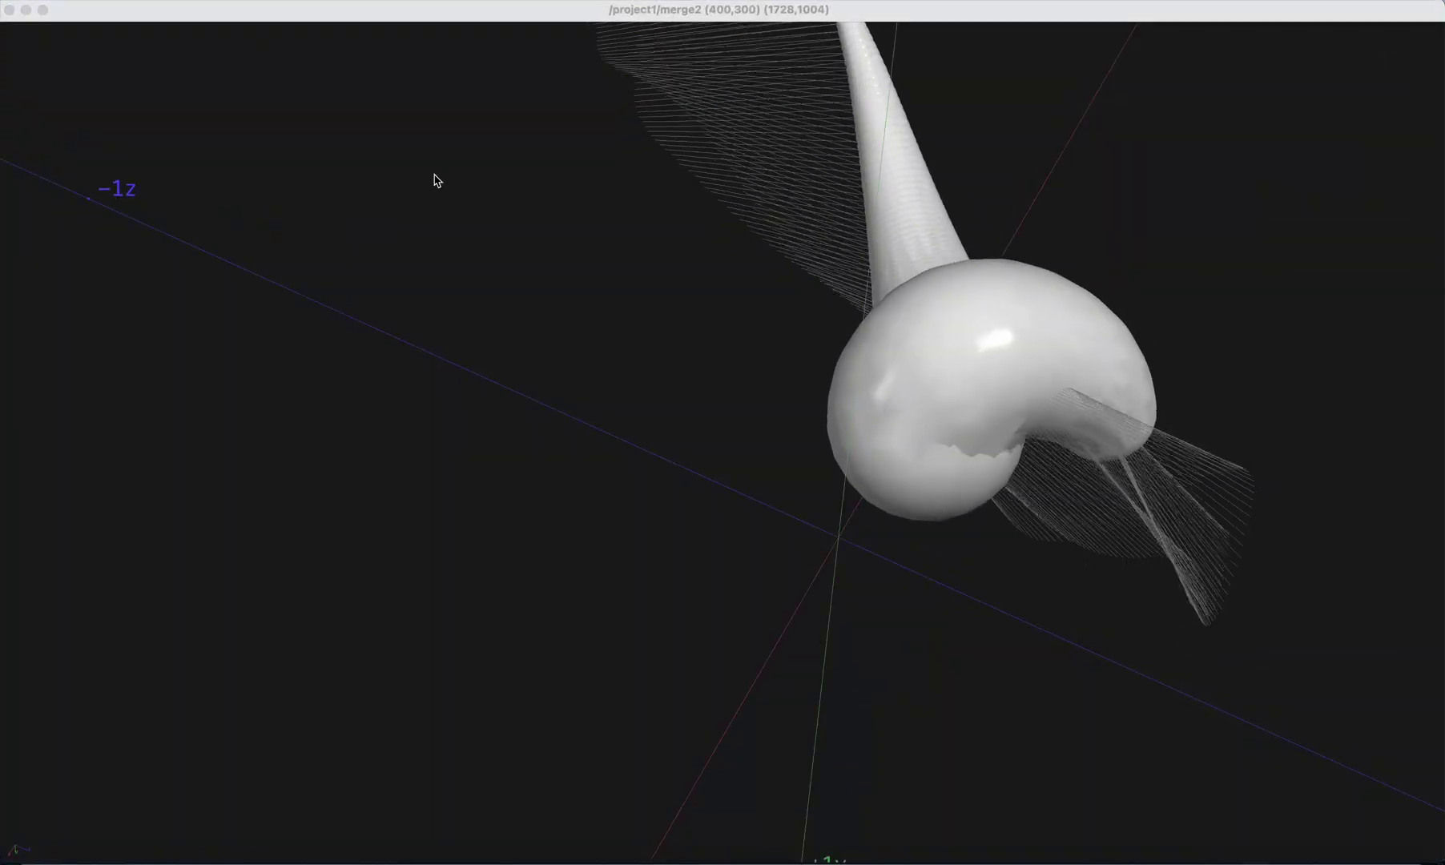
{"action": "double_click", "coordinate": [94, 12]}
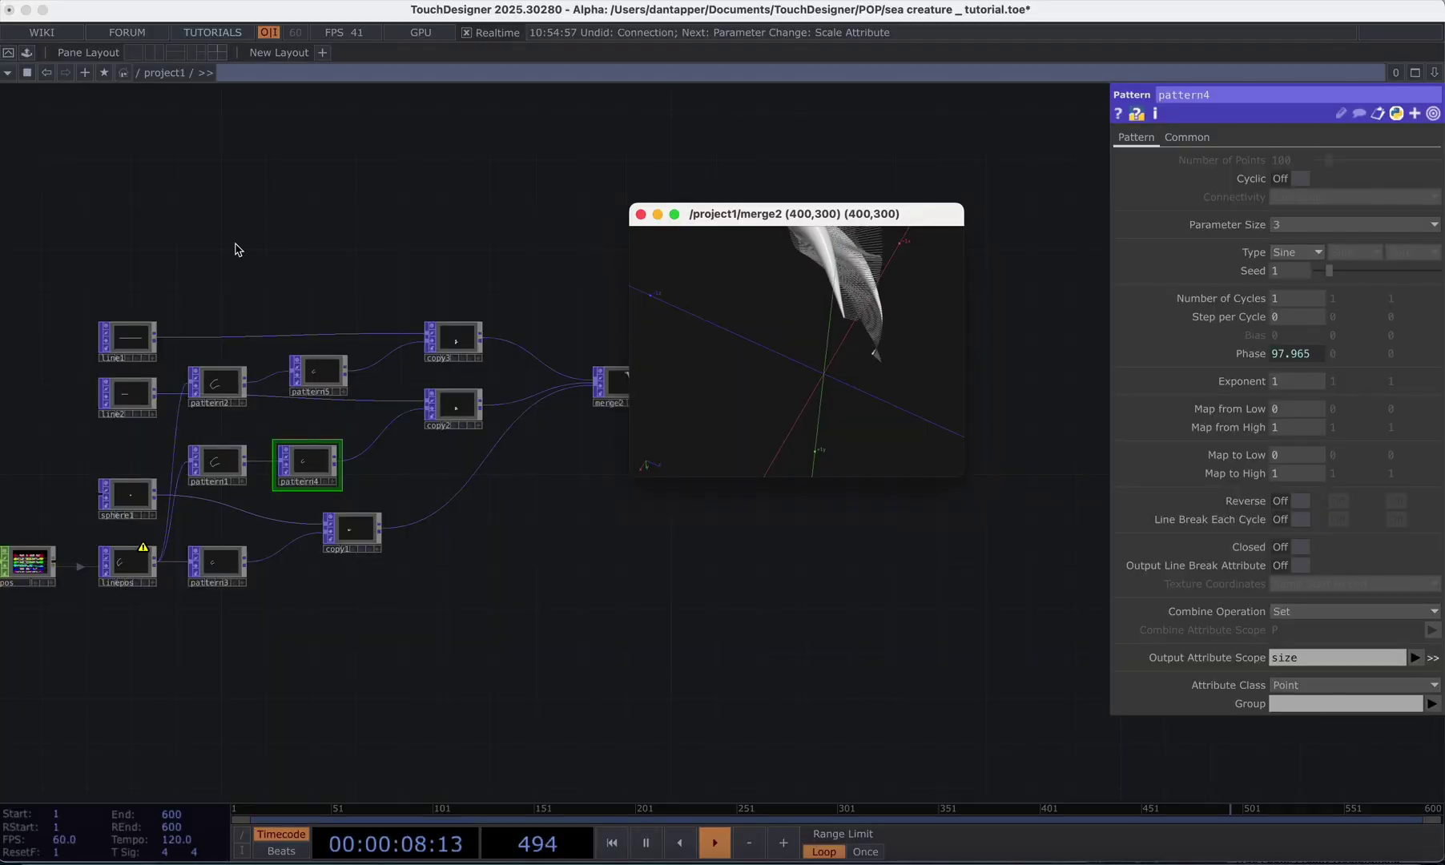
- Set Map to Low to 0.3 and Map to High to 0.6 in pattern5 and pattern4, and check the fins in the merge2 viewer
{"action": "left_click_drag", "start_coordinate": [325, 285], "coordinate": [156, 286]}
{"action": "left_click", "coordinate": [152, 370]}
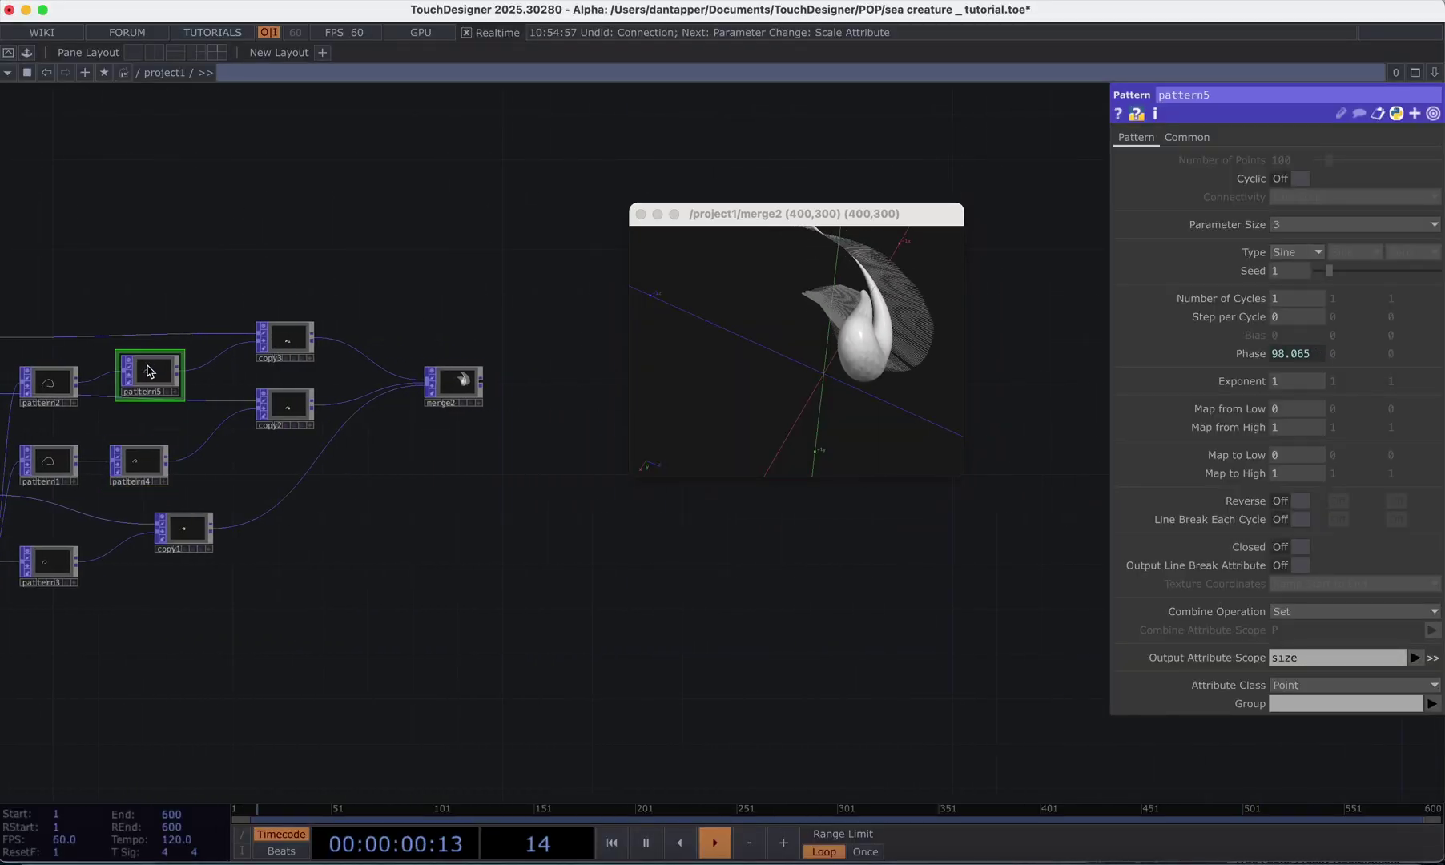
{"action": "left_click", "coordinate": [285, 338]}
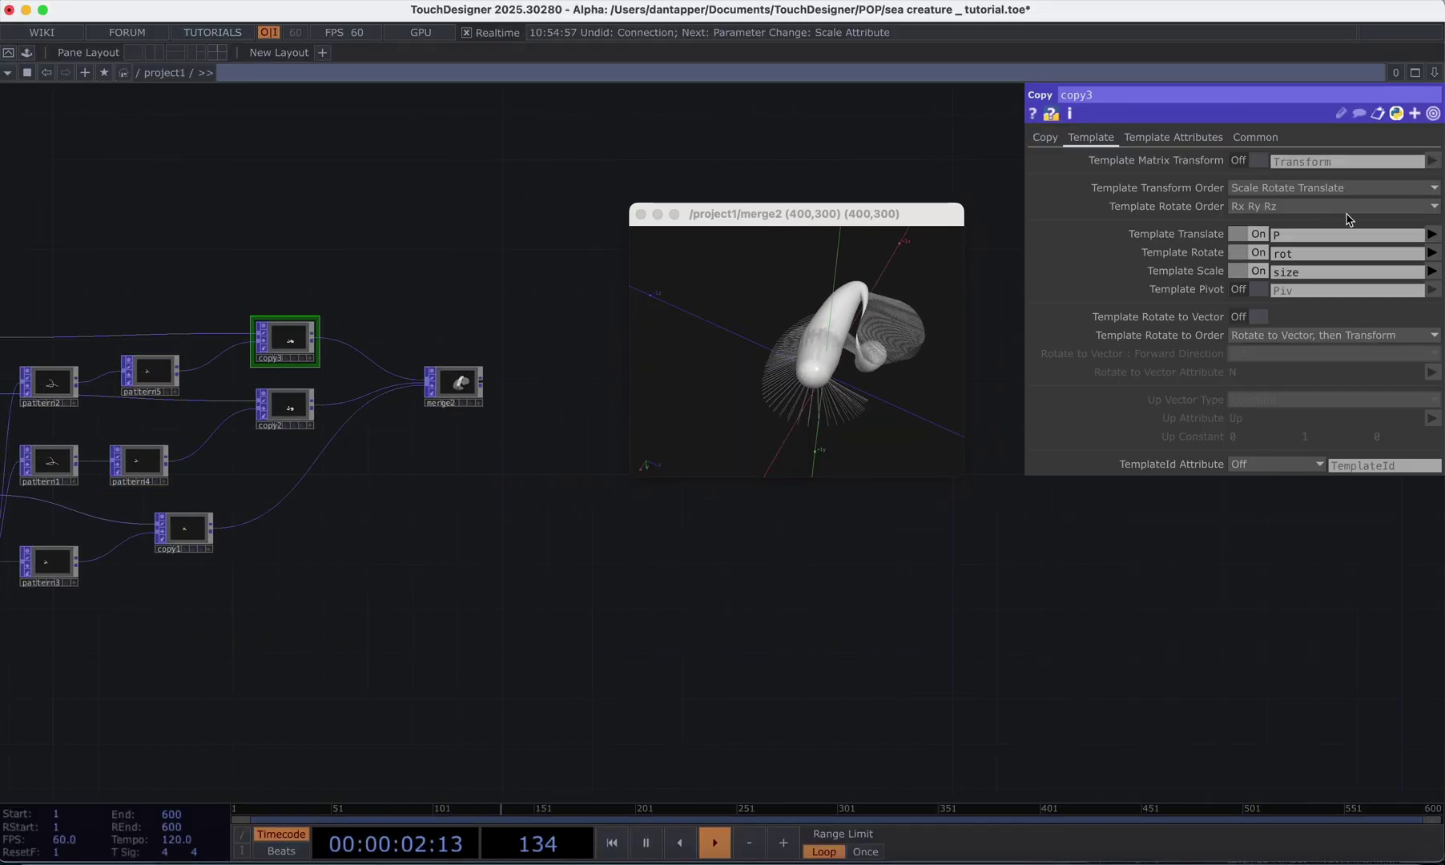
{"action": "left_click", "coordinate": [148, 372]}
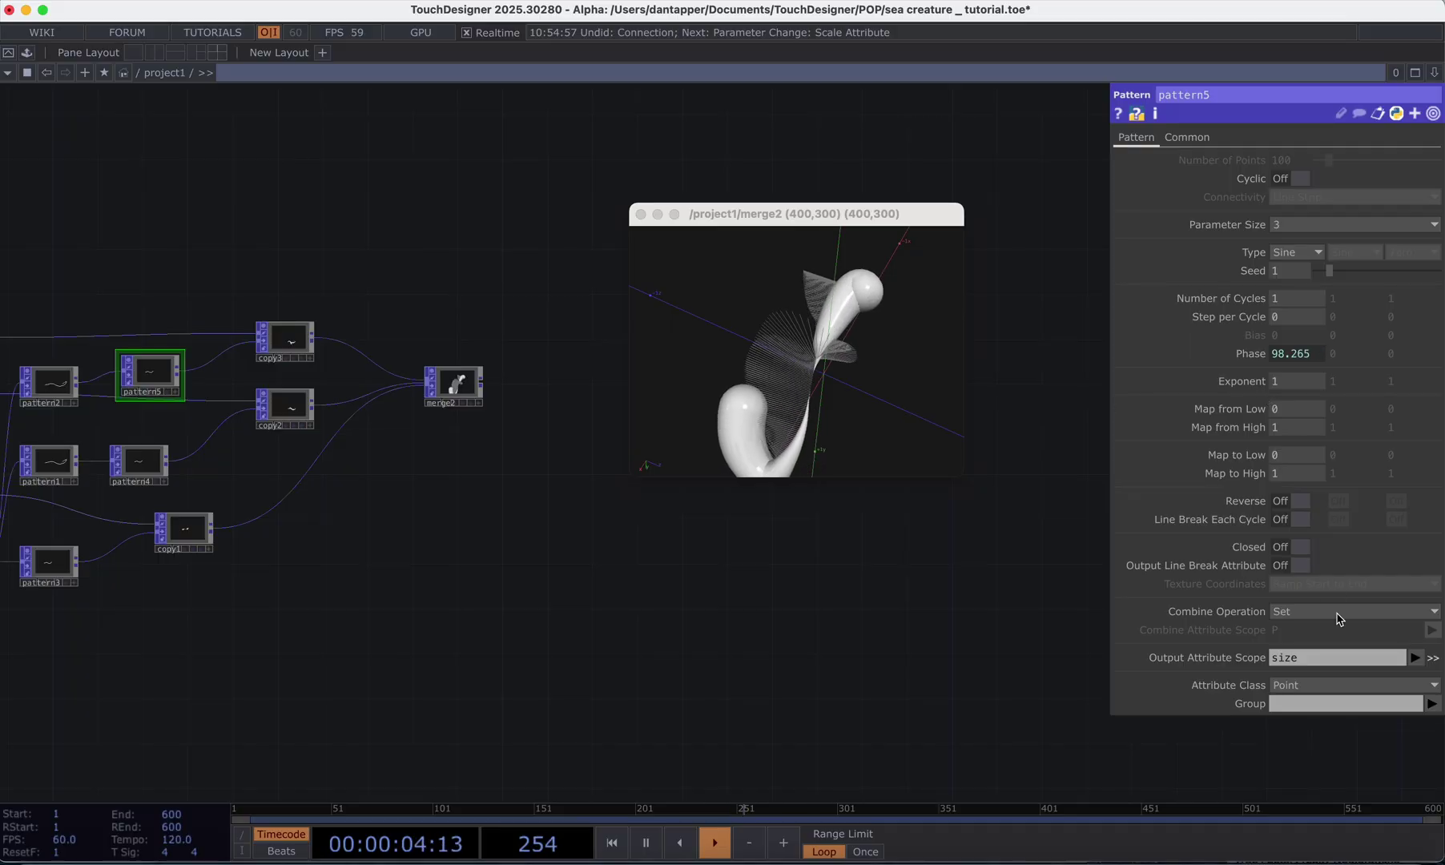
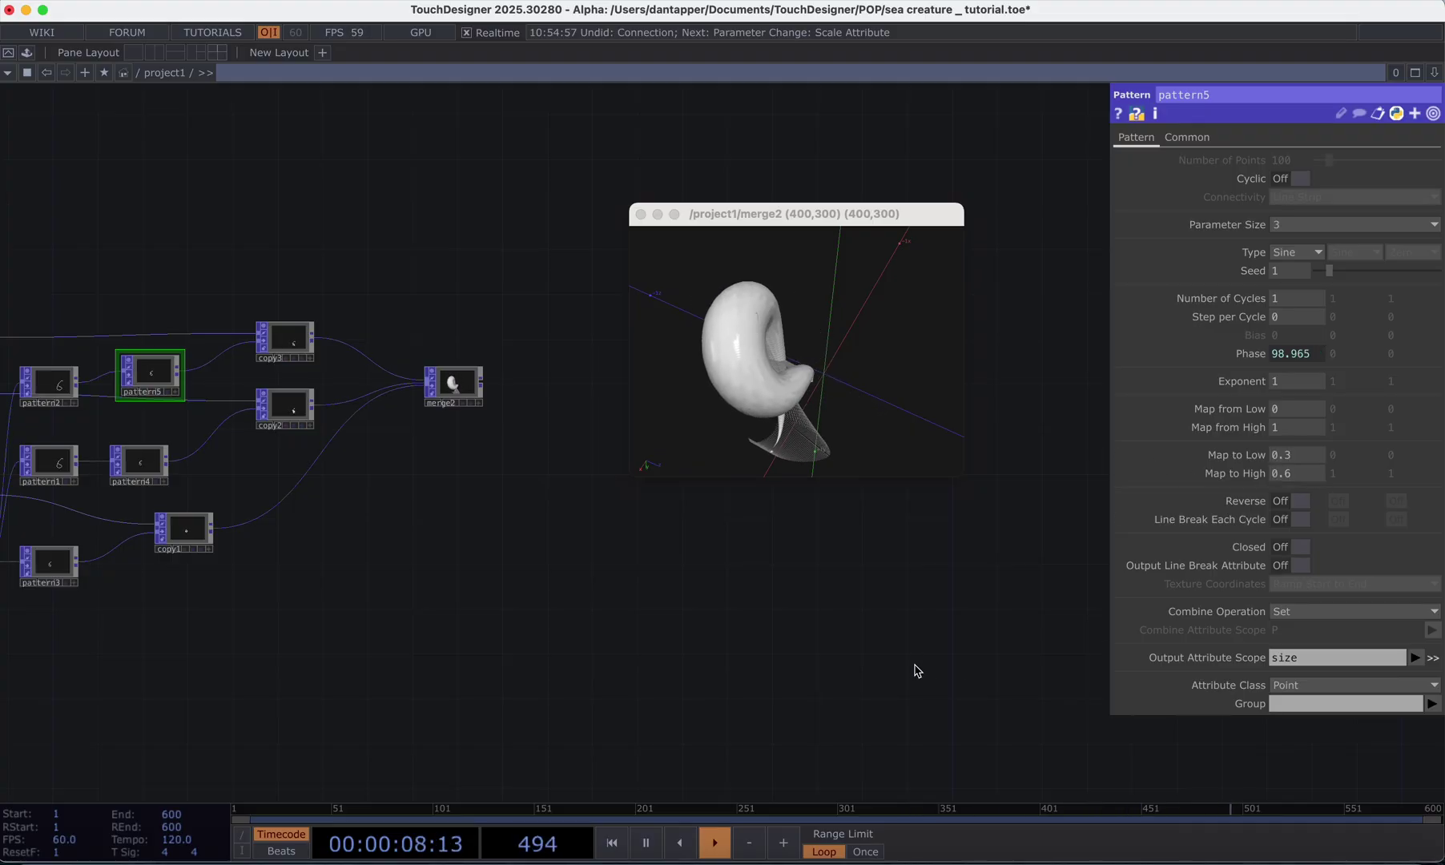
{"action": "left_click", "coordinate": [139, 467]}
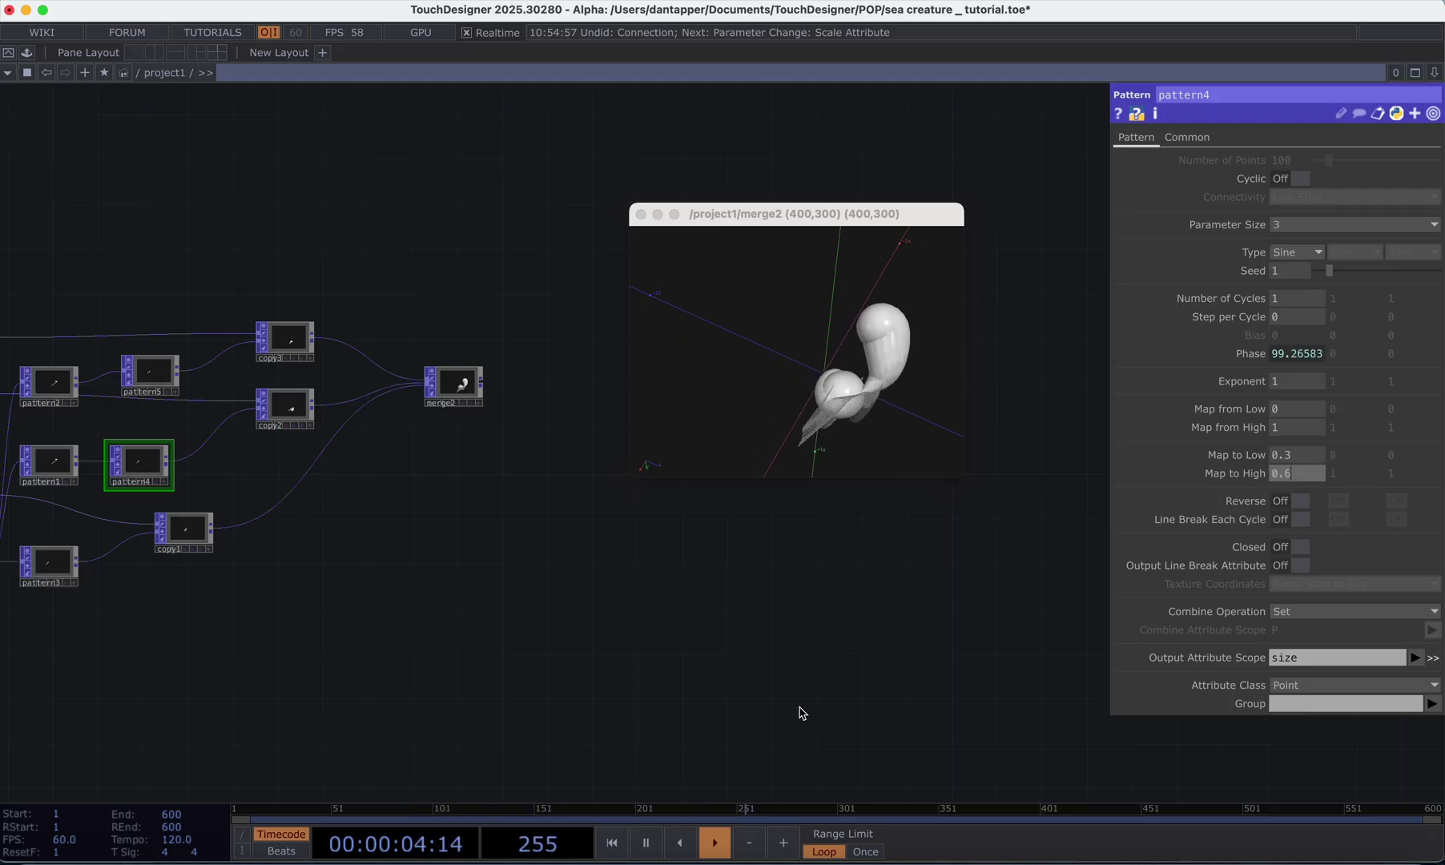
{"action": "left_click_drag", "start_coordinate": [856, 372], "coordinate": [714, 330]}
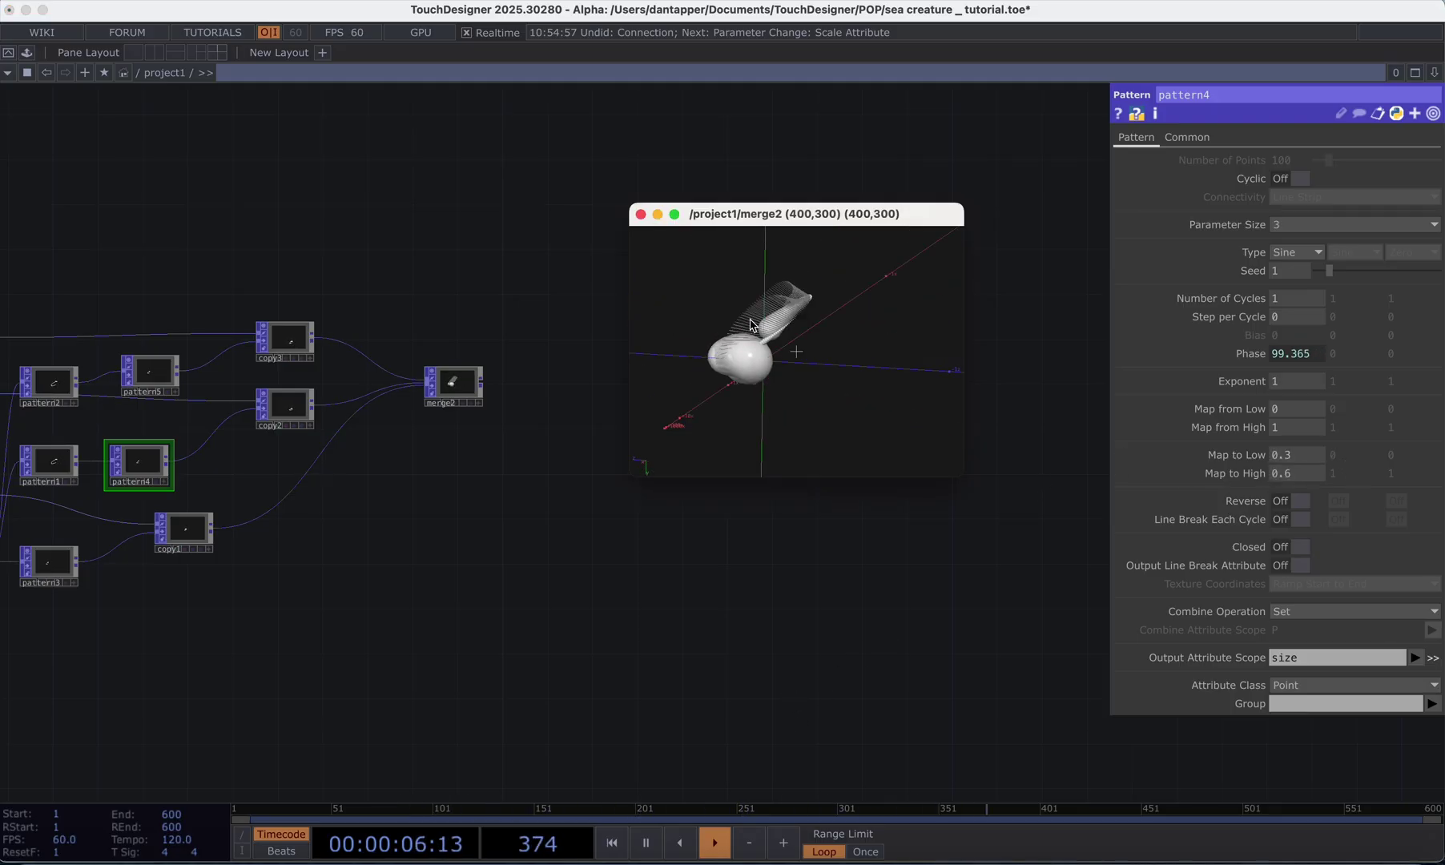
{"action": "left_click_drag", "start_coordinate": [783, 214], "coordinate": [764, 172]}
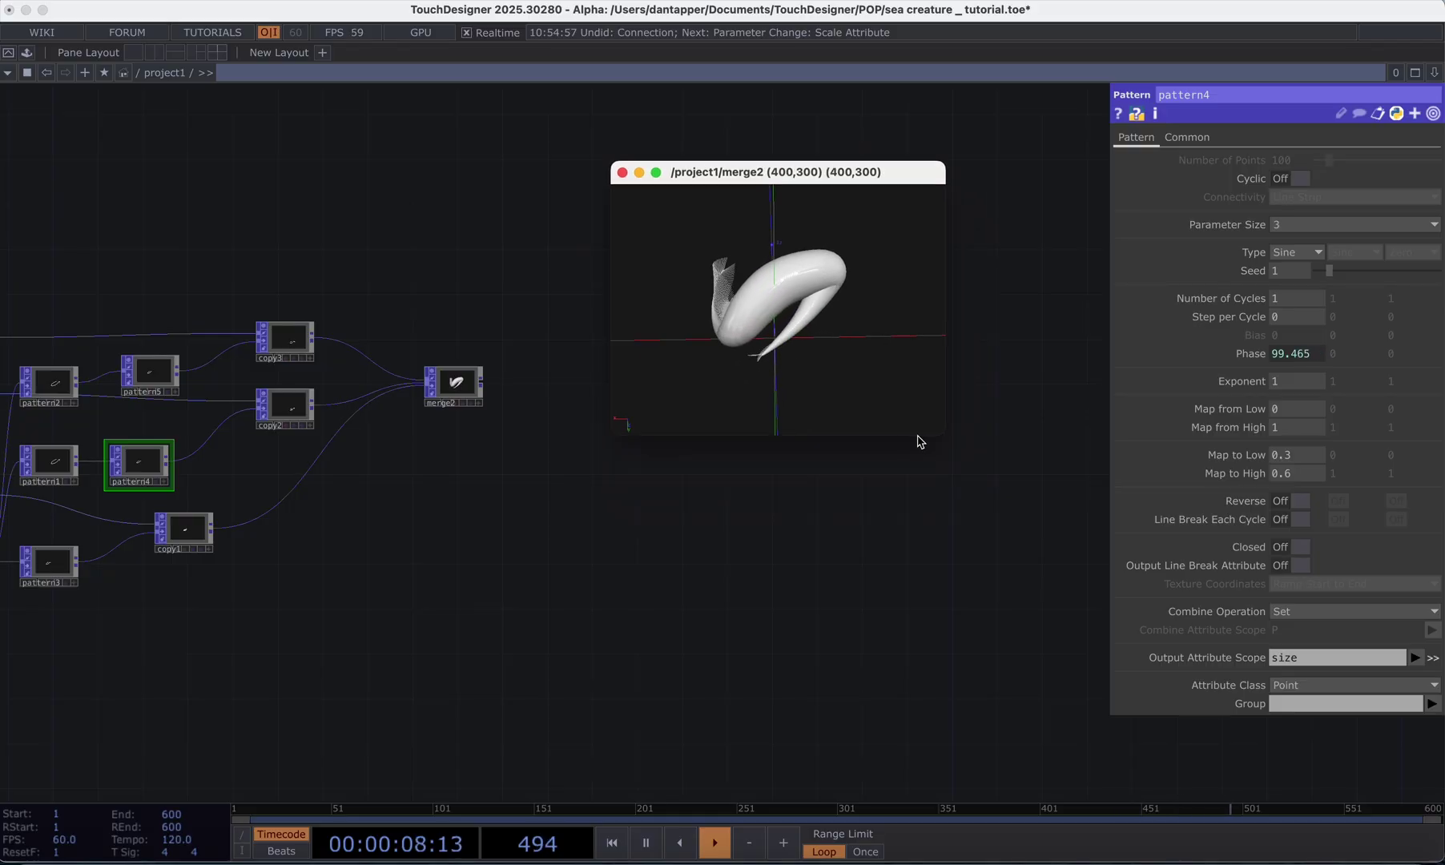
- Try a Uniform Scale of 0.075 on sphere1, settle on 0.05, then inspect the body in the maximized merge2 viewer and close it
{"action": "left_click_drag", "start_coordinate": [415, 592], "coordinate": [526, 581]}
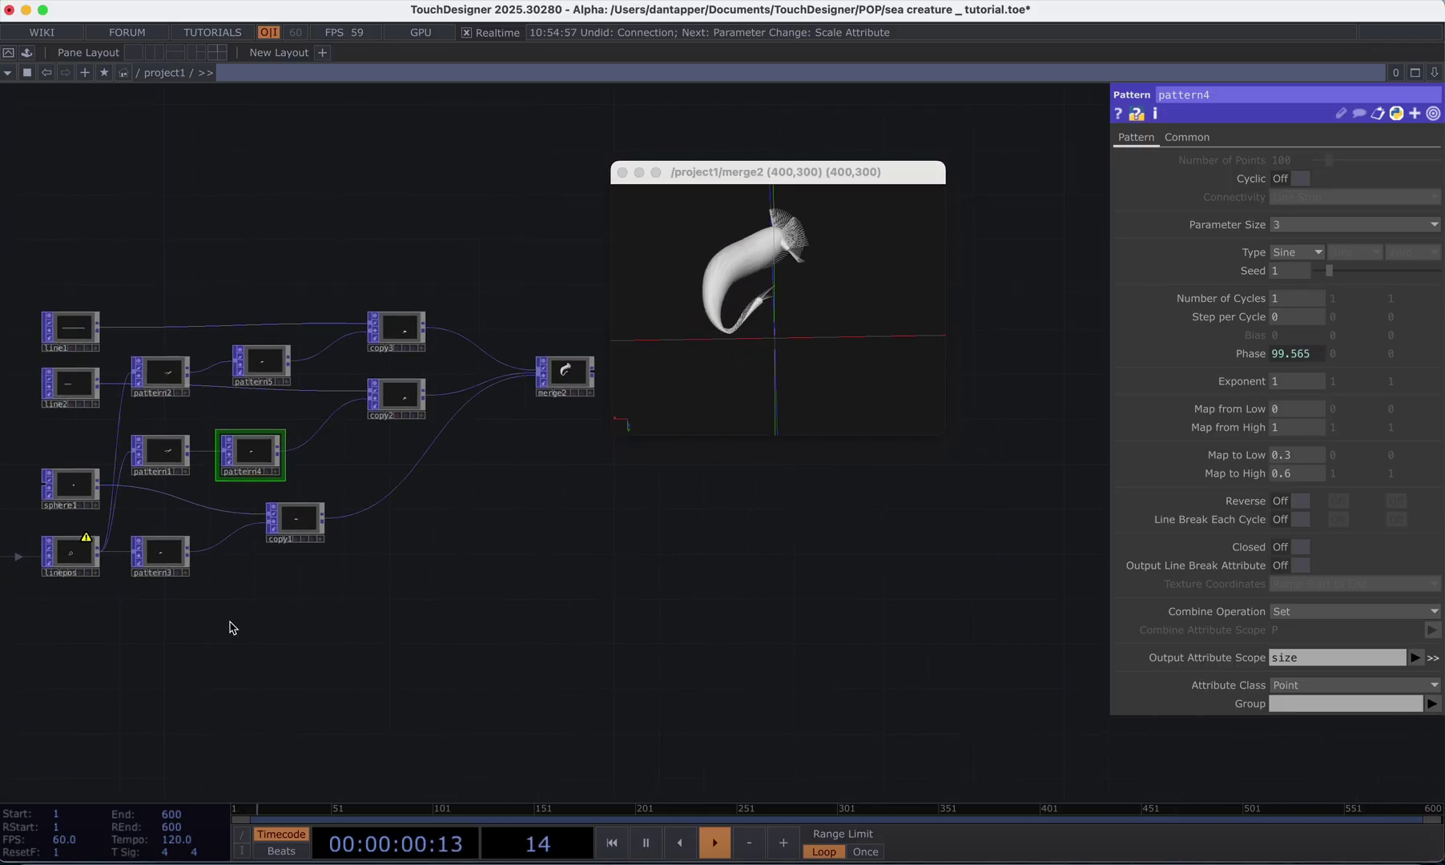
{"action": "left_click_drag", "start_coordinate": [230, 623], "coordinate": [642, 576]}
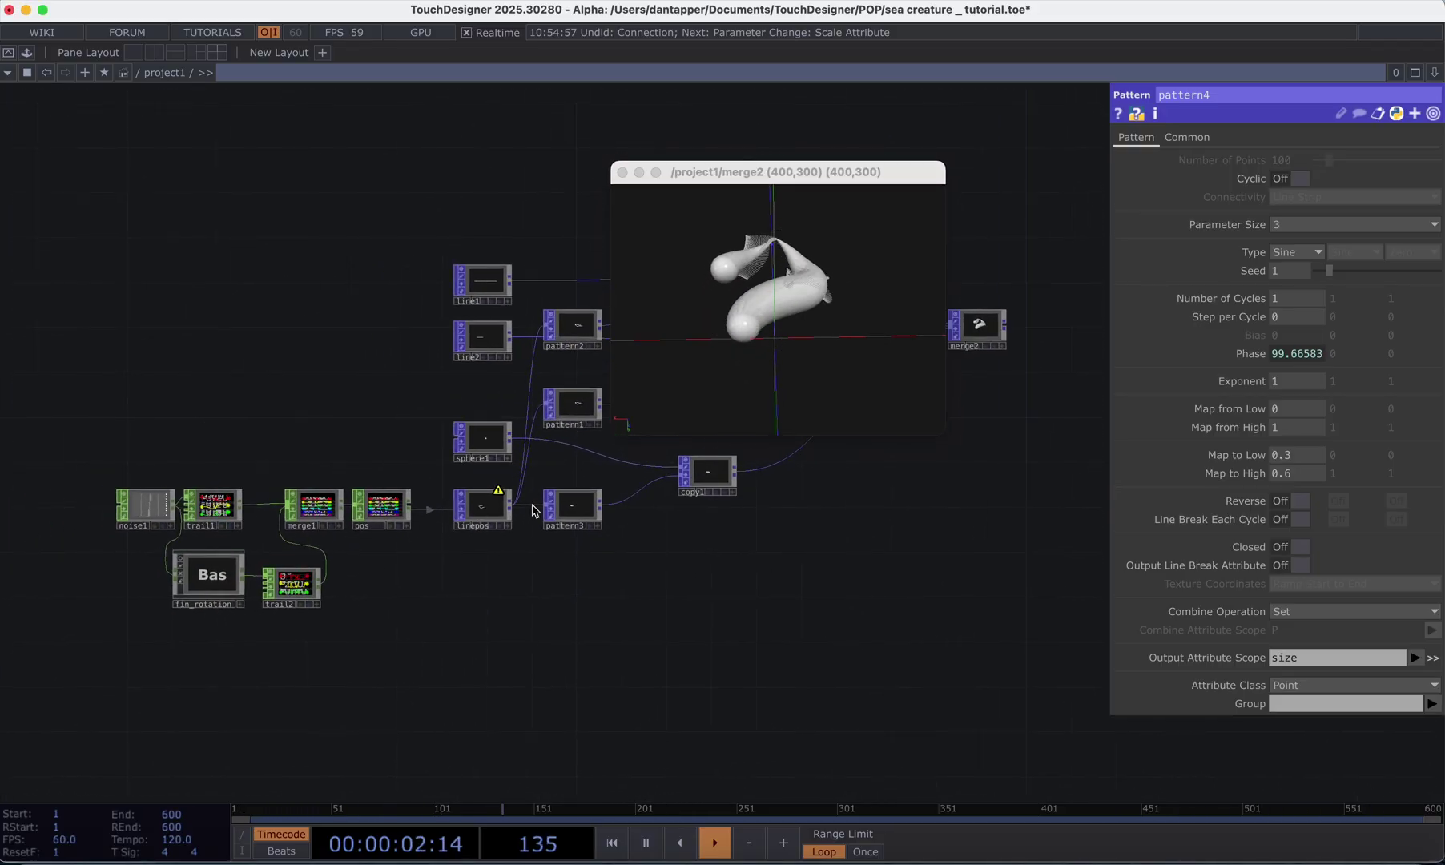
{"action": "left_click", "coordinate": [501, 455]}
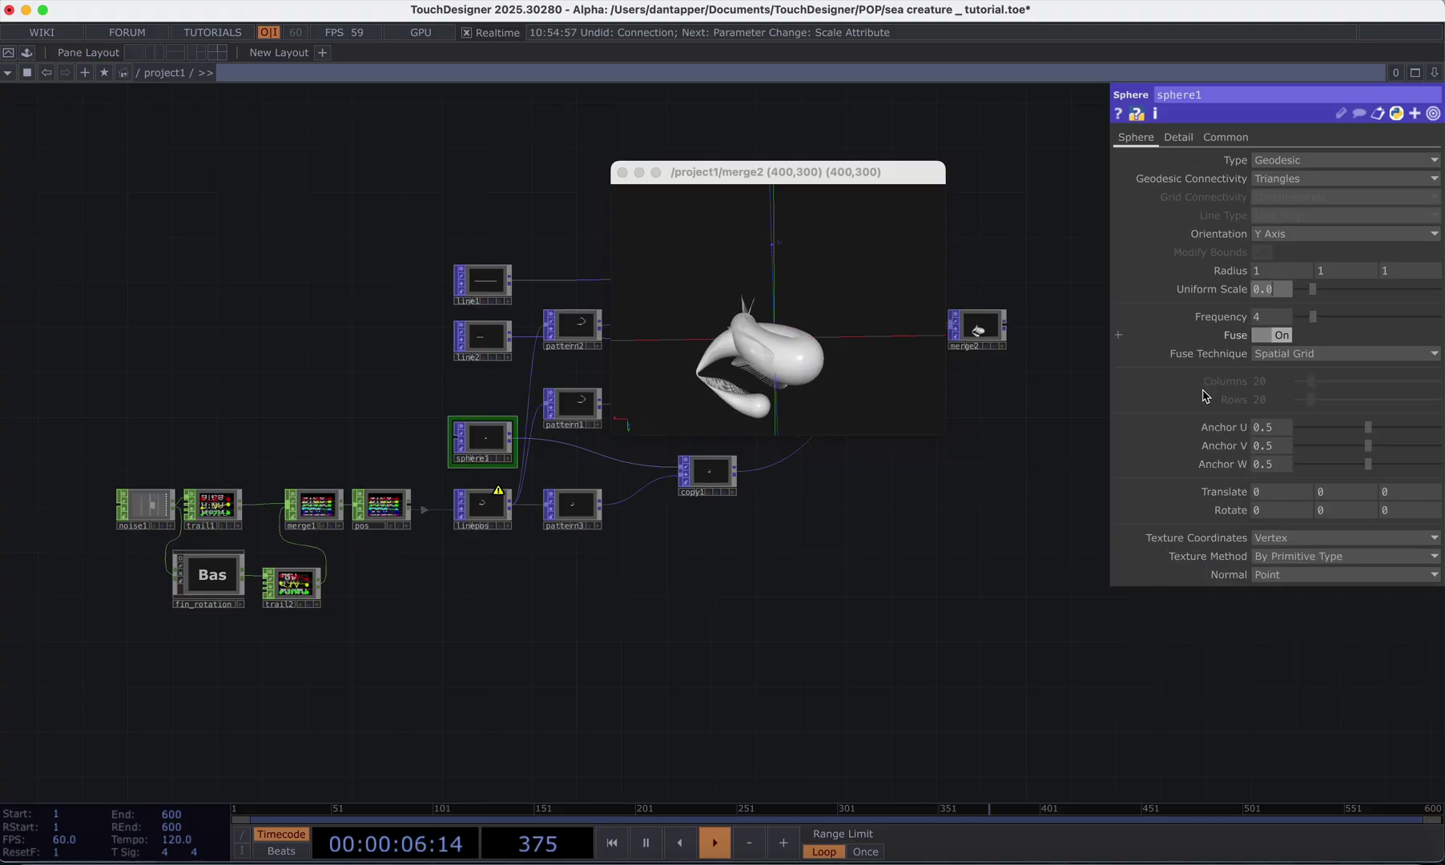
{"action": "type", "text": "0.075"}
{"action": "key", "text": "Return"}
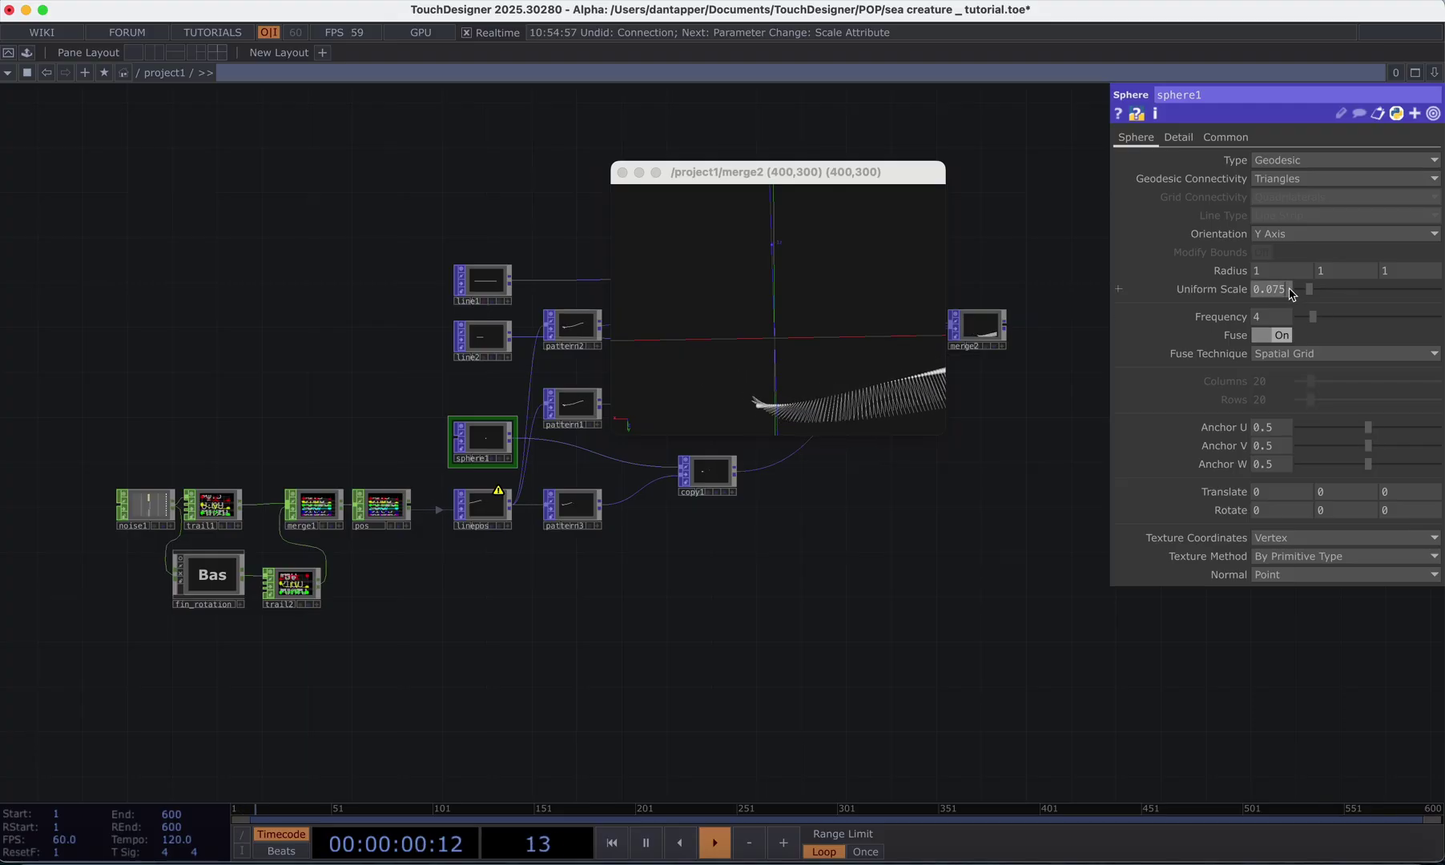
{"action": "double_click", "coordinate": [883, 177]}
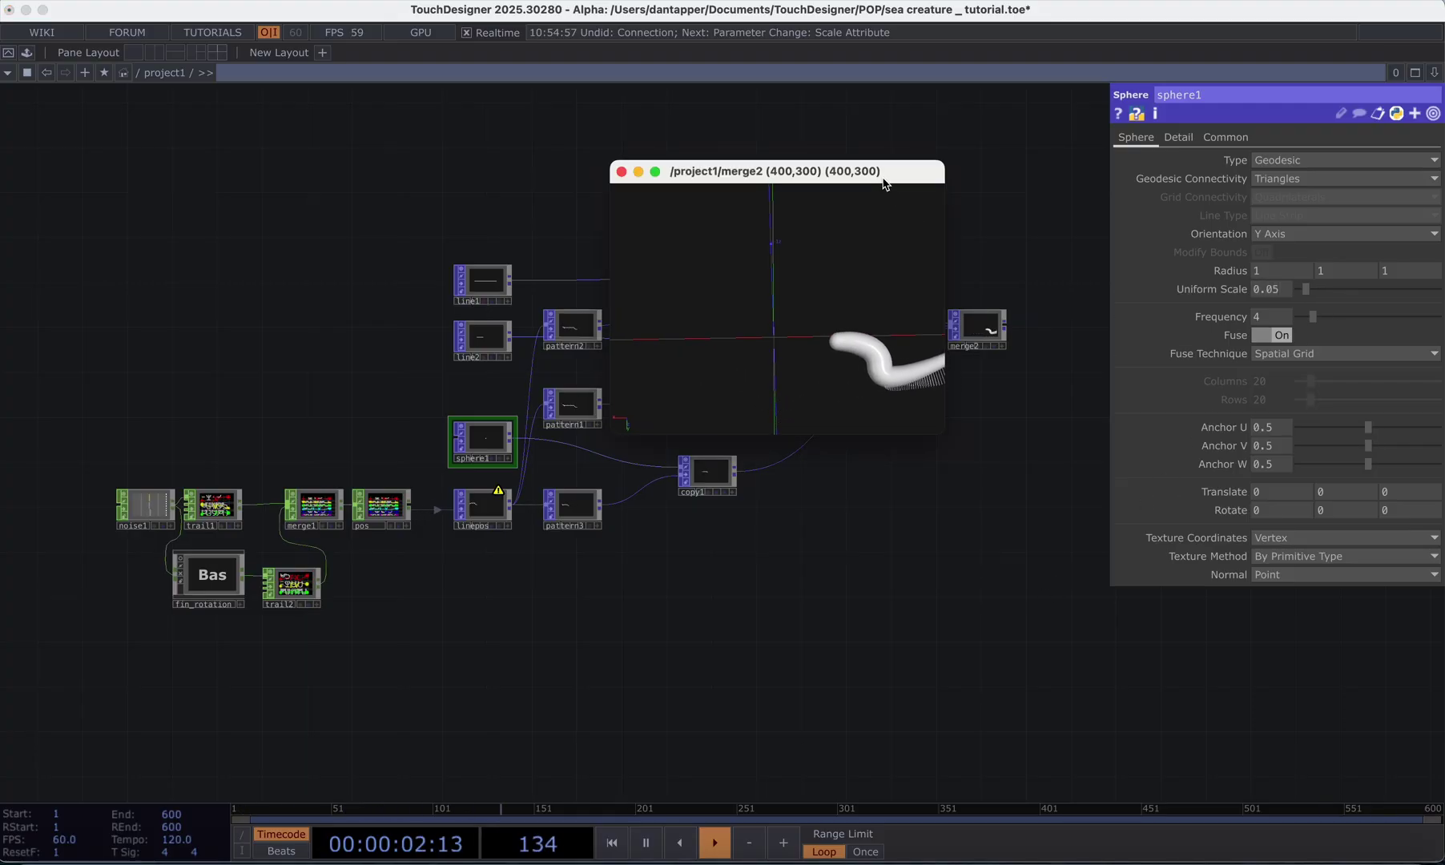
{"action": "left_click_drag", "start_coordinate": [1051, 550], "coordinate": [702, 567]}
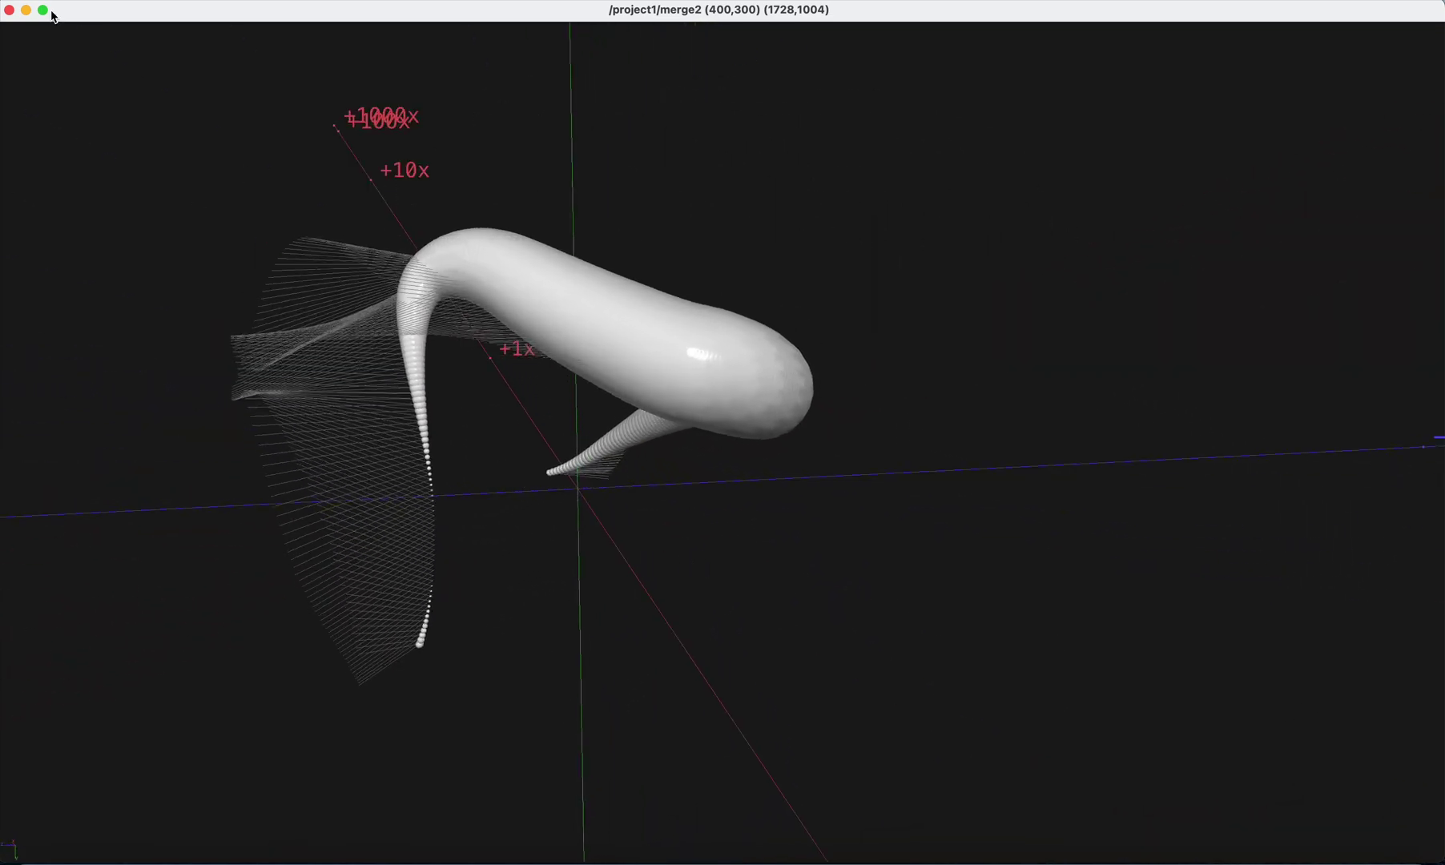
{"action": "left_click", "coordinate": [10, 10]}
- Insert a Pattern POP on the connection between pattern5 and copy3
{"action": "scroll", "coordinate": [527, 407], "scroll_direction": "down", "scroll_amount": 5}
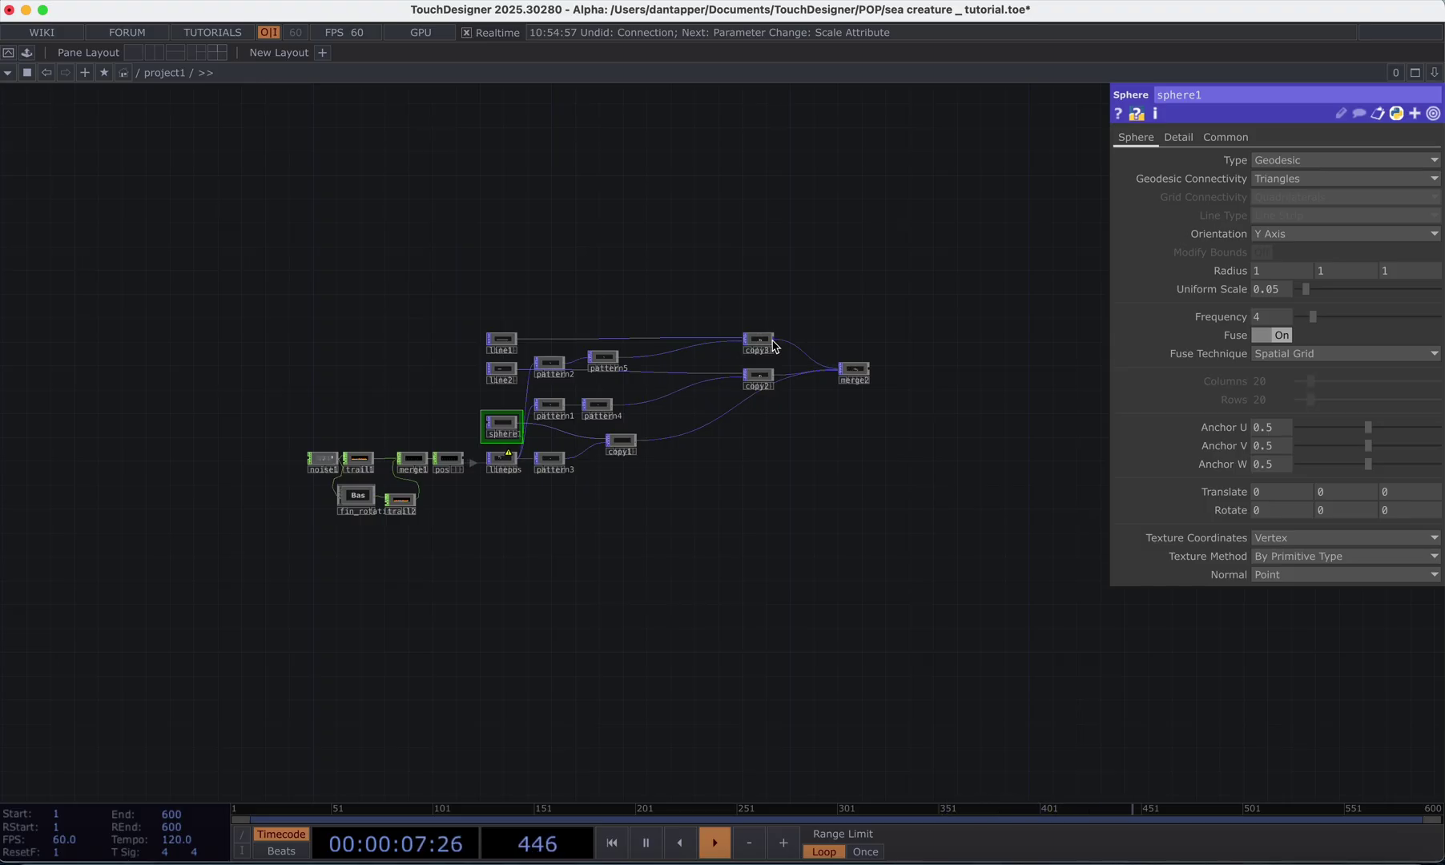
{"action": "scroll", "coordinate": [816, 393], "scroll_direction": "up", "scroll_amount": 10}
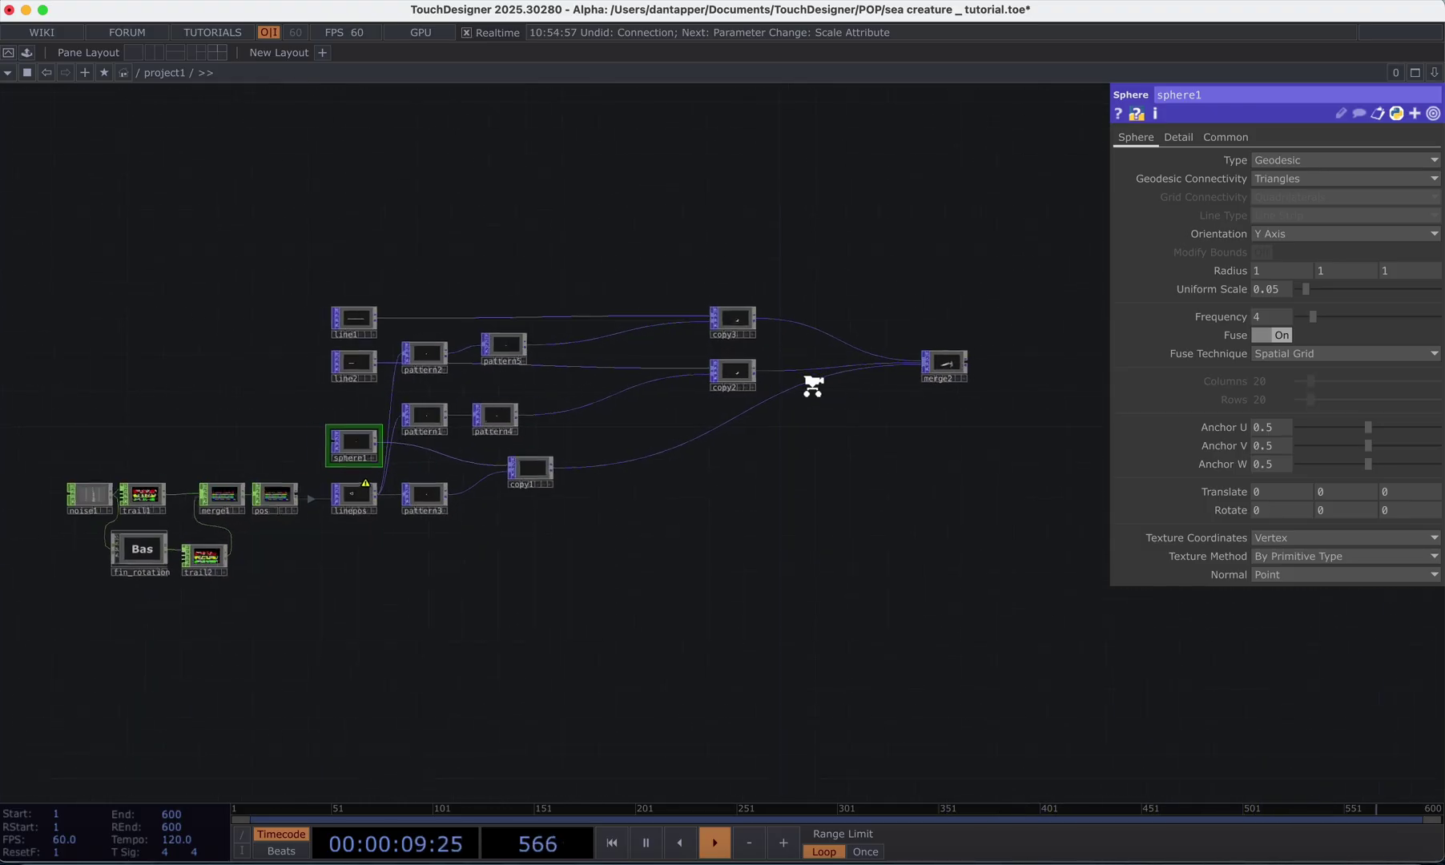
{"action": "scroll", "coordinate": [813, 296], "scroll_direction": "up", "scroll_amount": 4}
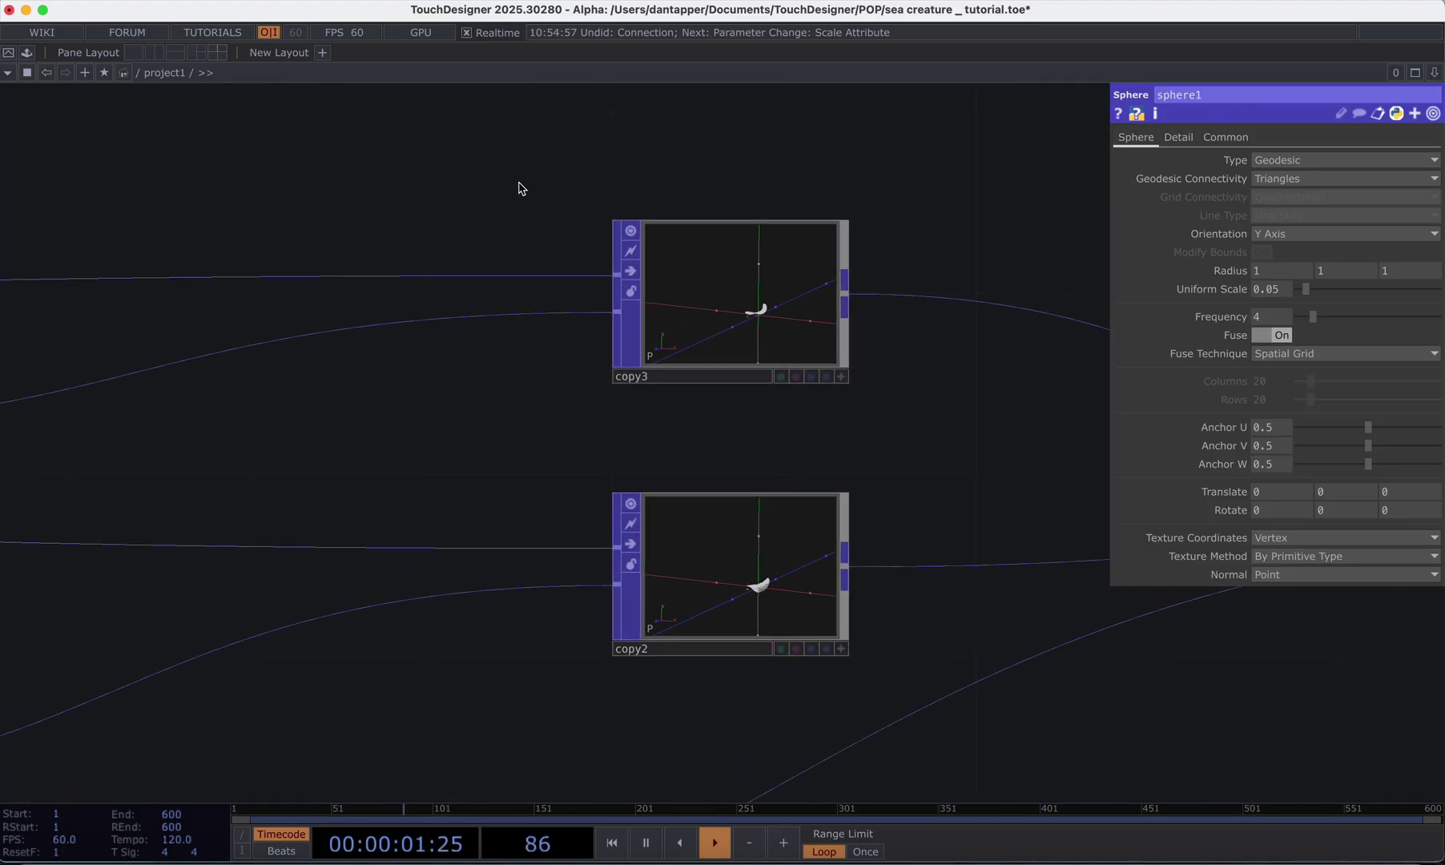
{"action": "scroll", "coordinate": [697, 372], "scroll_direction": "down", "scroll_amount": 8}
{"action": "scroll", "coordinate": [637, 399], "scroll_direction": "up", "scroll_amount": 2}
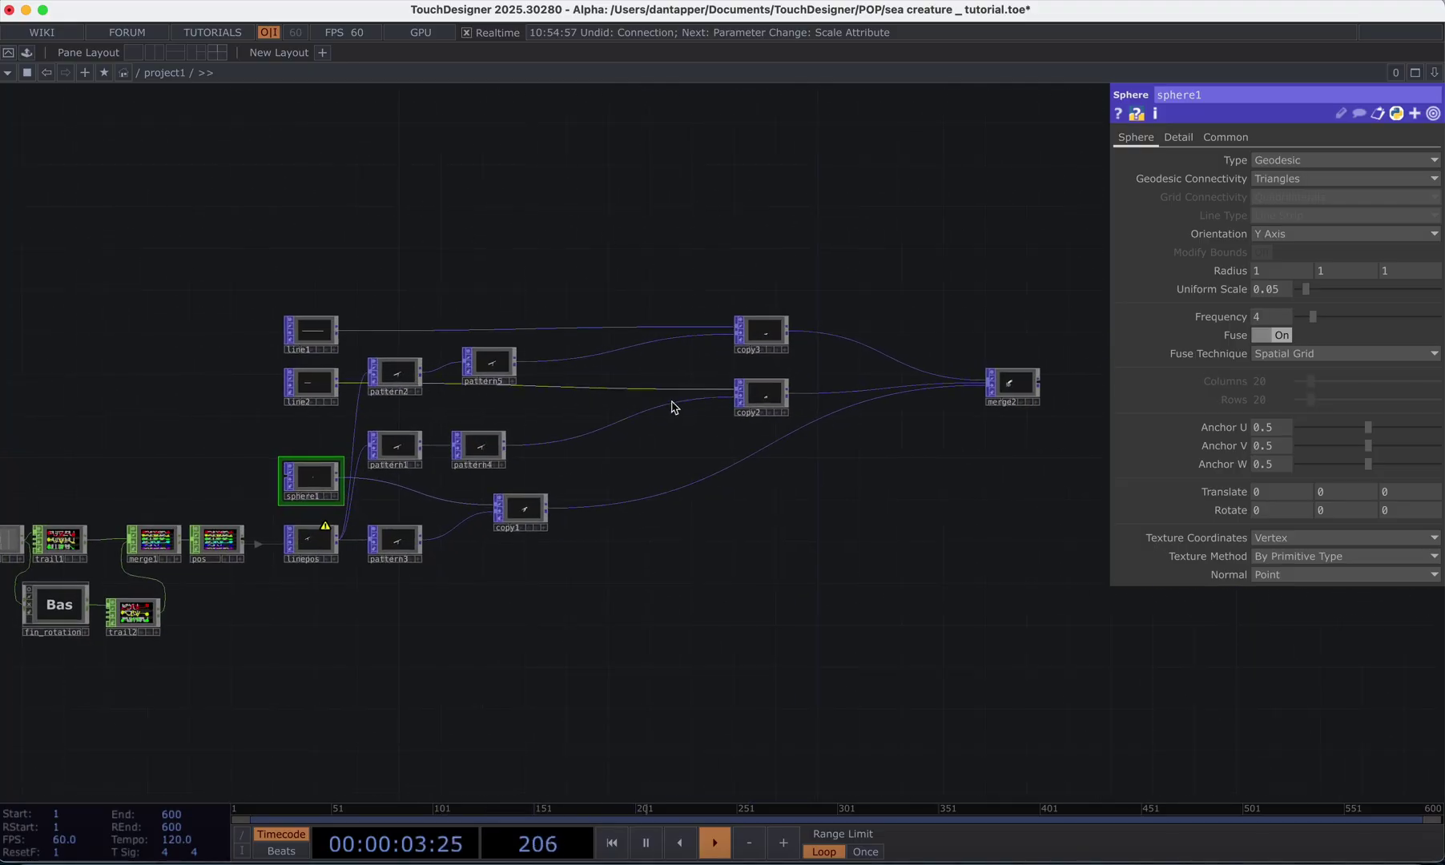
{"action": "right_click", "coordinate": [594, 361]}
{"action": "left_click", "coordinate": [609, 335]}
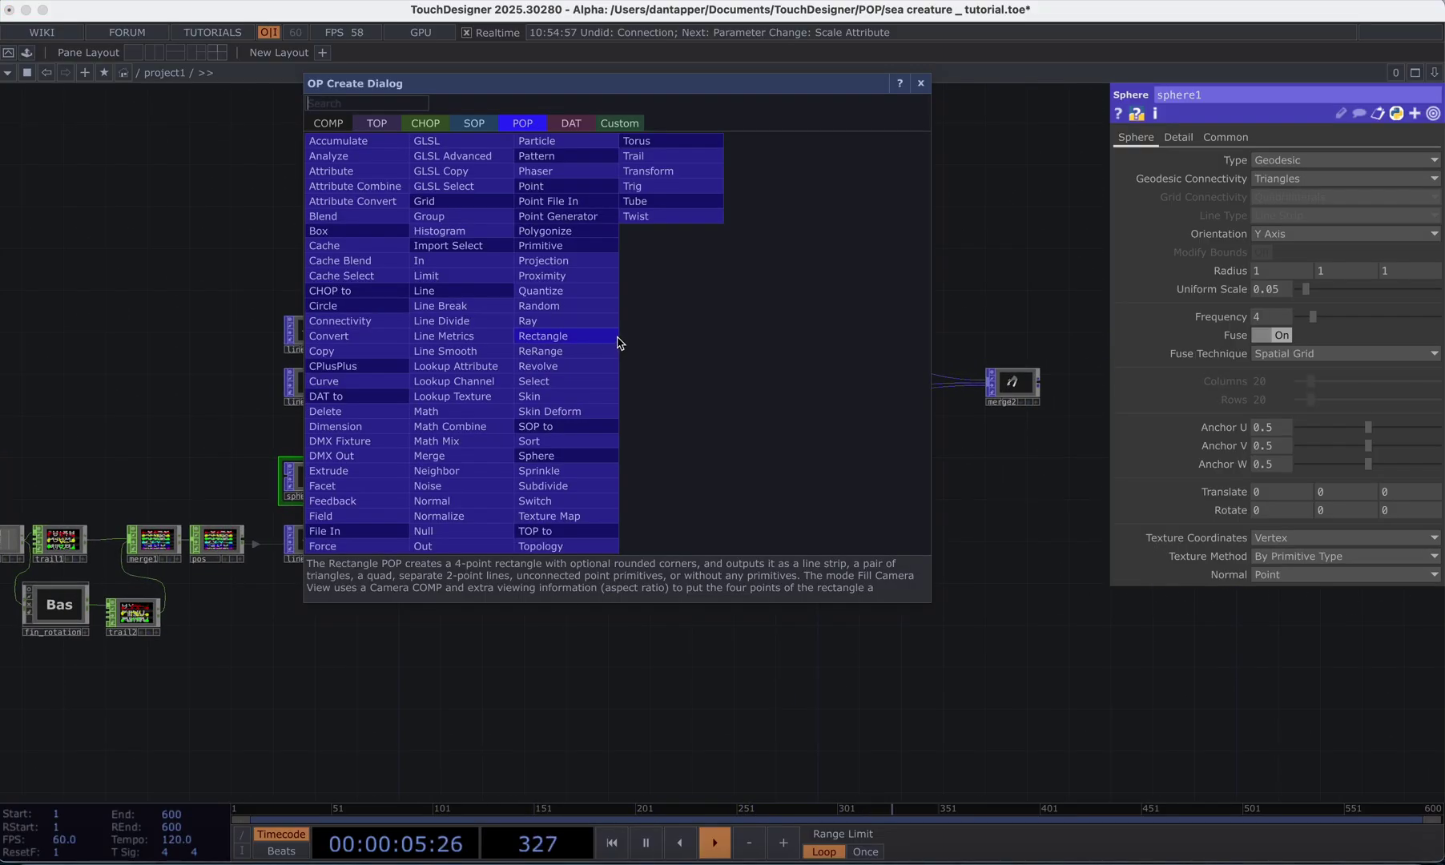
{"action": "type", "text": "pa"}
{"action": "left_click", "coordinate": [543, 156]}
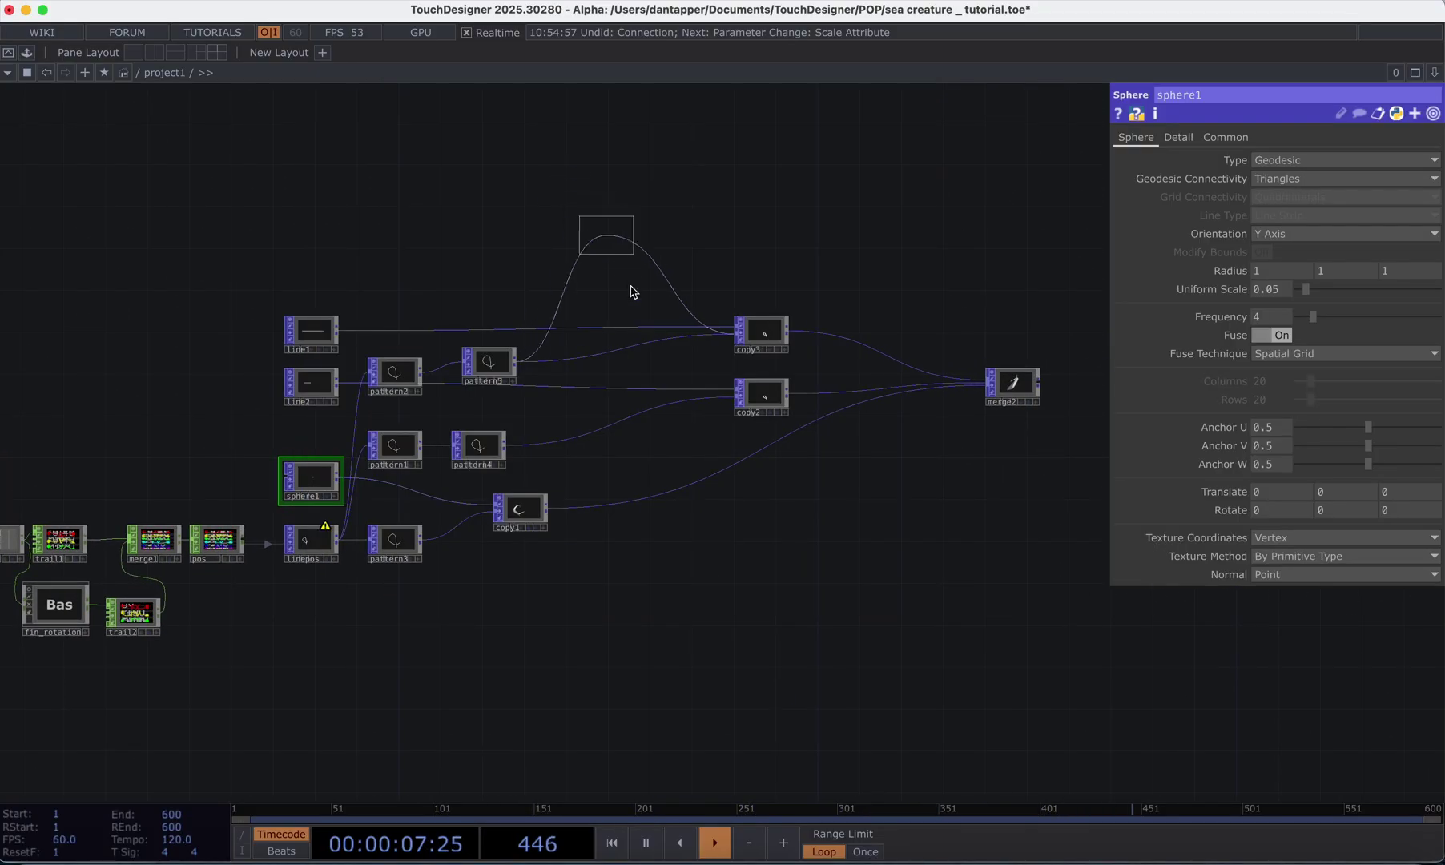
{"action": "left_click", "coordinate": [624, 365]}
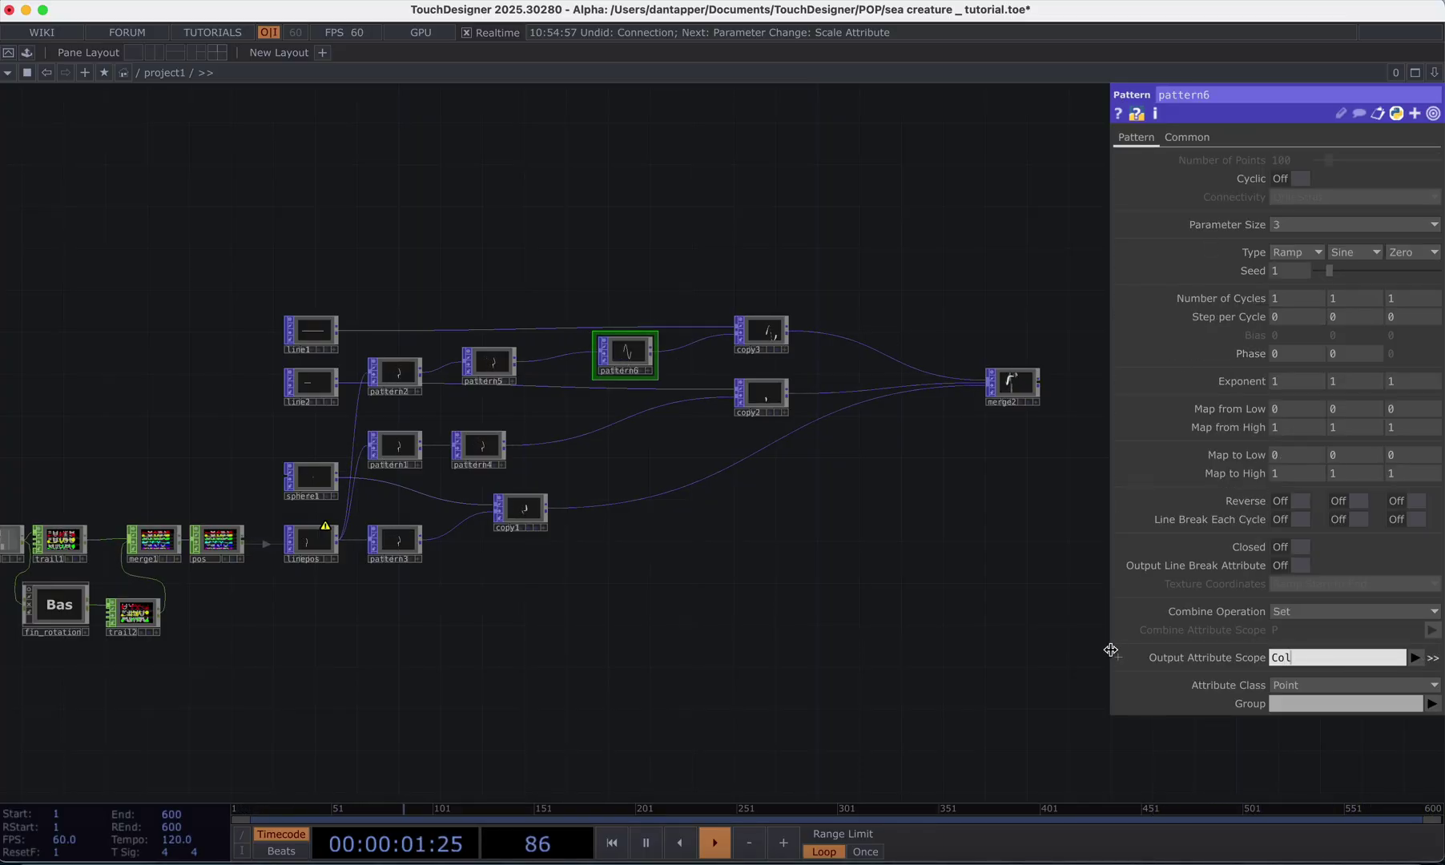
- Set the new pattern's Output Attribute Scope to Color and its Parameter Size to 4
{"action": "key", "text": "Return"}
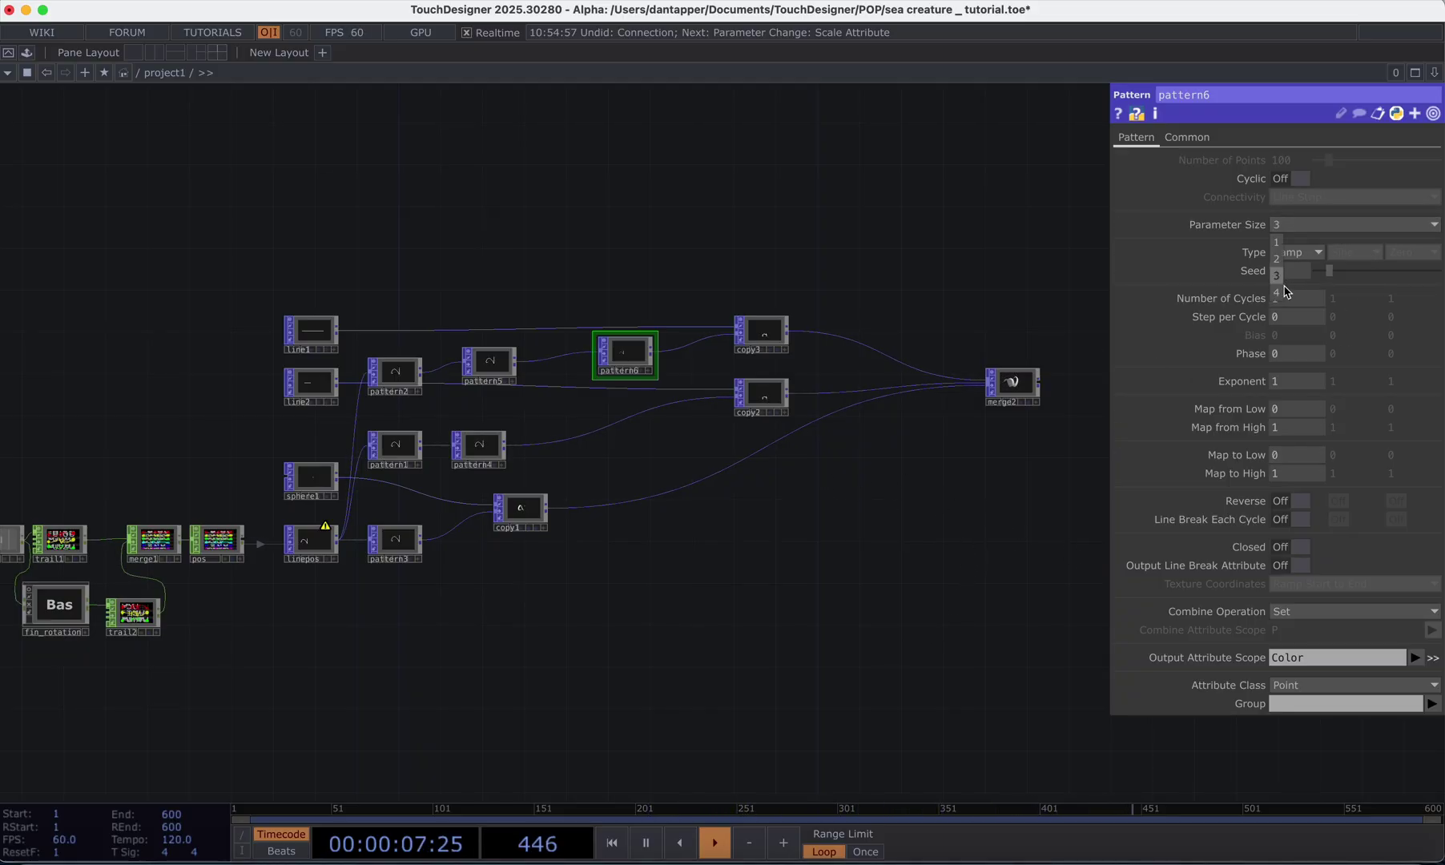
{"action": "left_click", "coordinate": [1281, 292]}
{"action": "left_click_drag", "start_coordinate": [730, 235], "coordinate": [628, 233]}
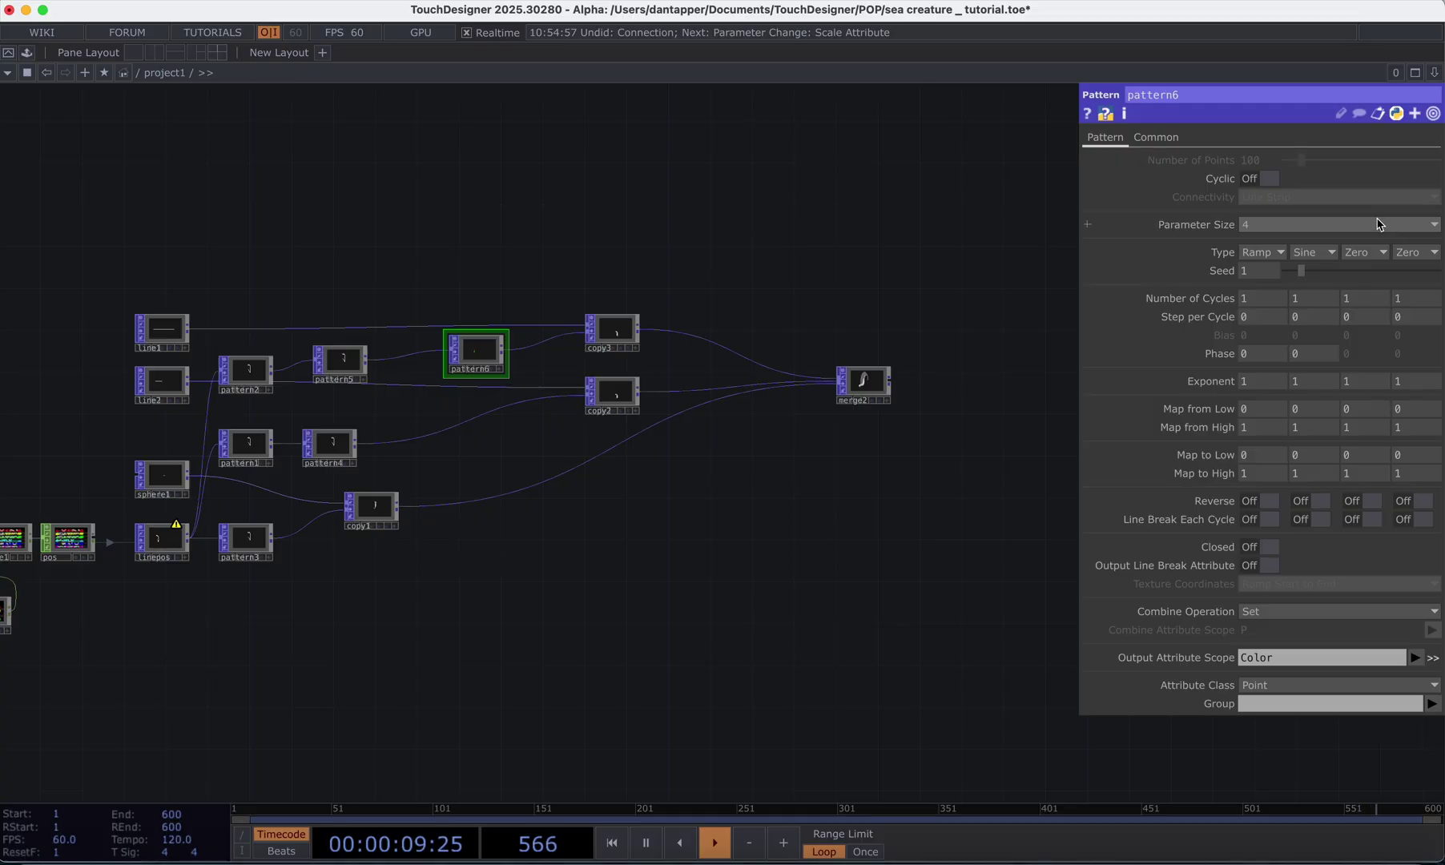
- Enable Use Template Point Attribs on copy3, choose Color as the copied attribute name, and check the fin's colouring
{"action": "scroll", "coordinate": [632, 310], "scroll_direction": "up", "scroll_amount": 3}
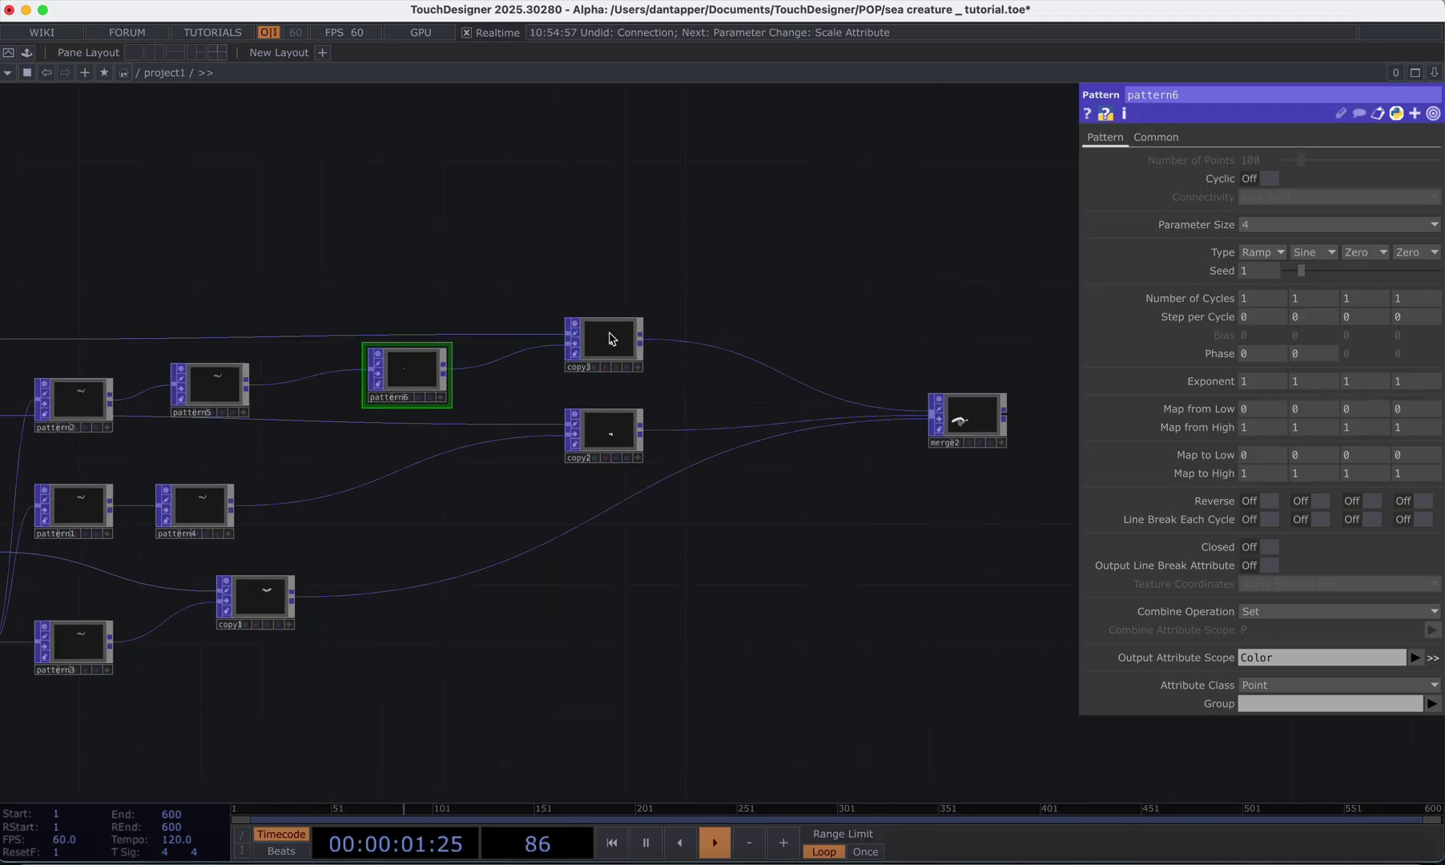
{"action": "left_click", "coordinate": [597, 343]}
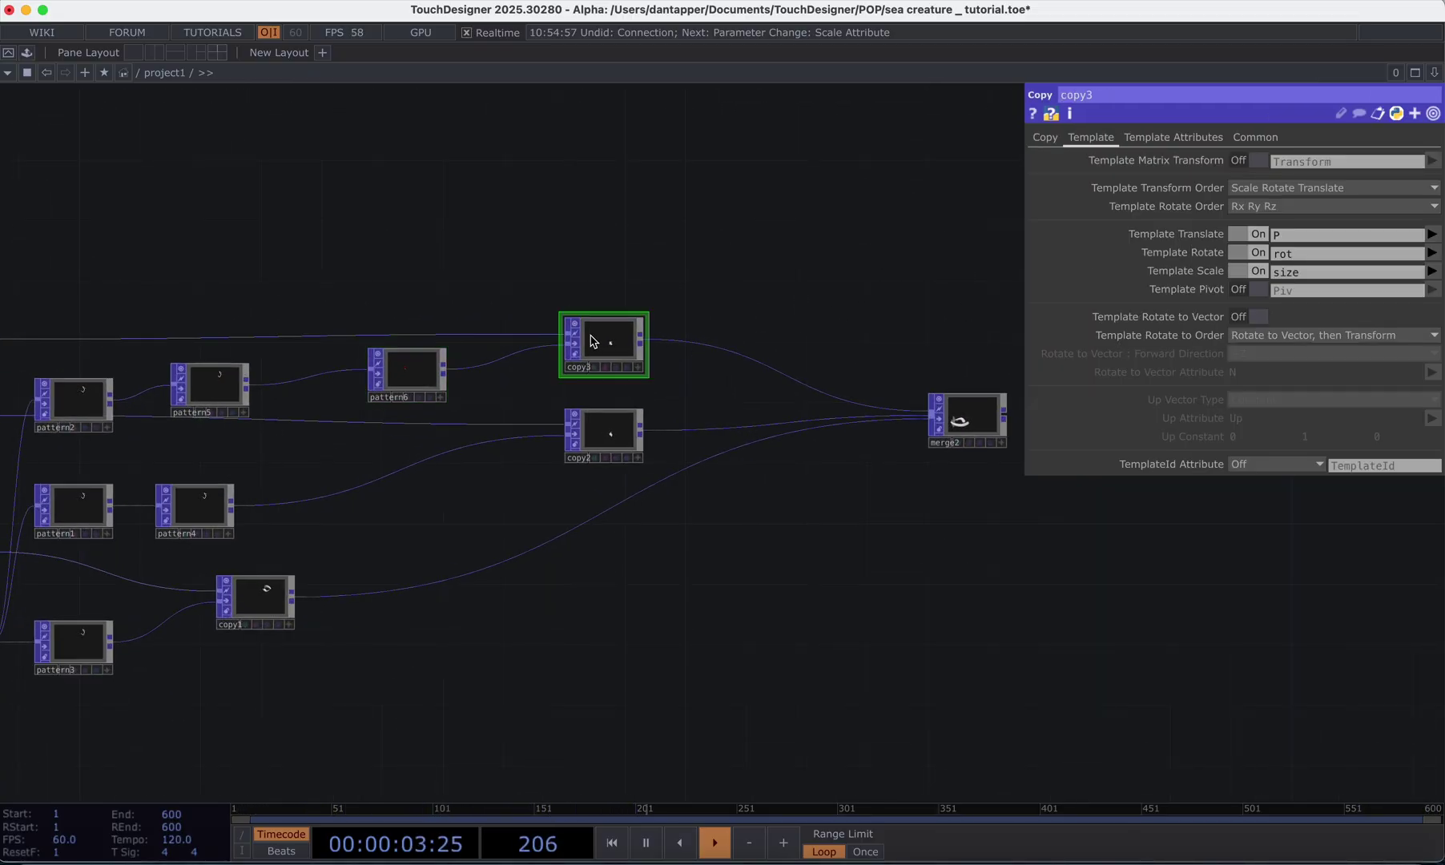
{"action": "key", "text": "p"}
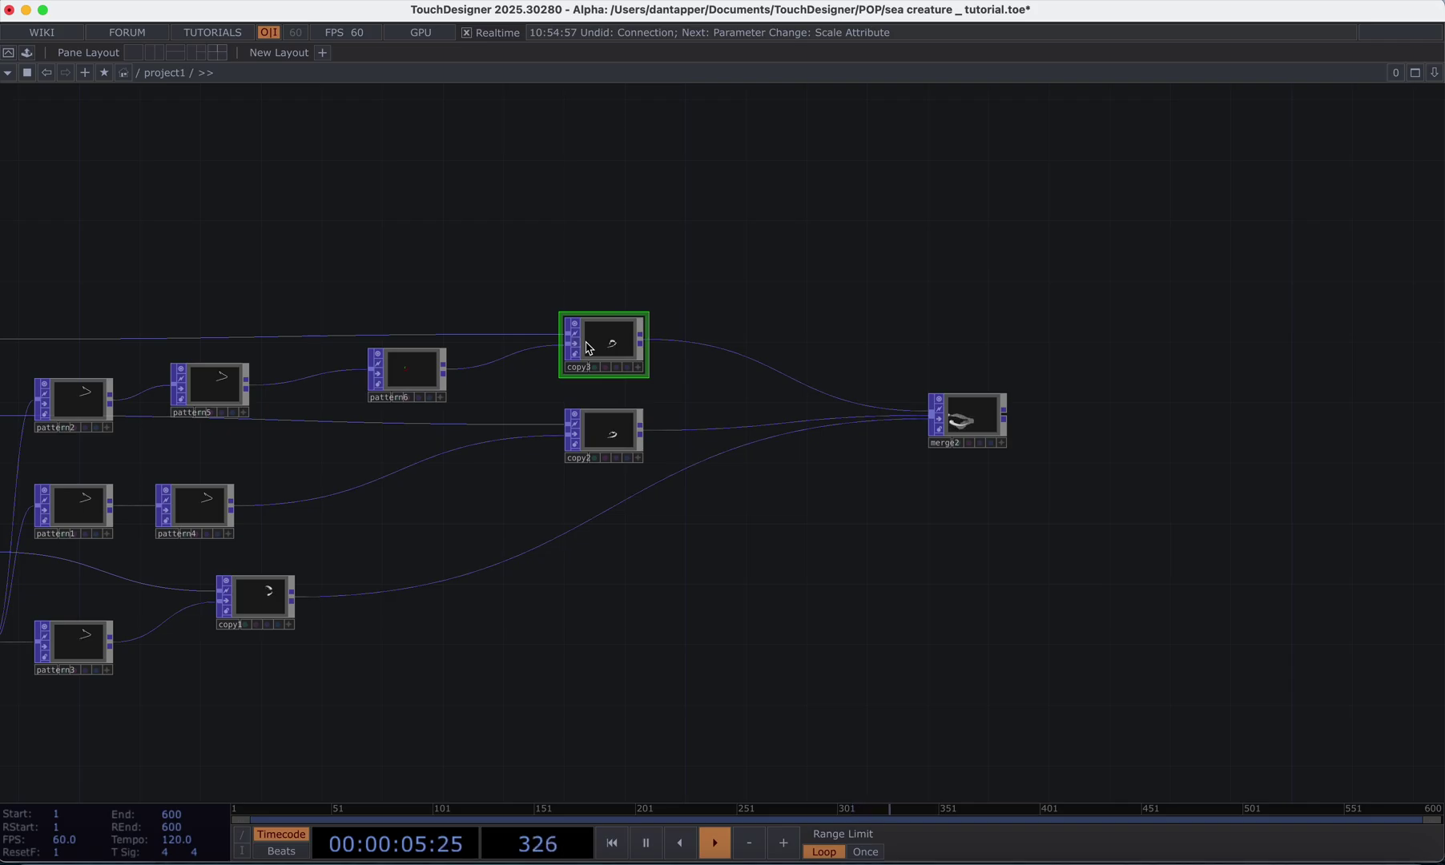
{"action": "key", "text": "p"}
{"action": "scroll", "coordinate": [598, 343], "scroll_direction": "up", "scroll_amount": 5}
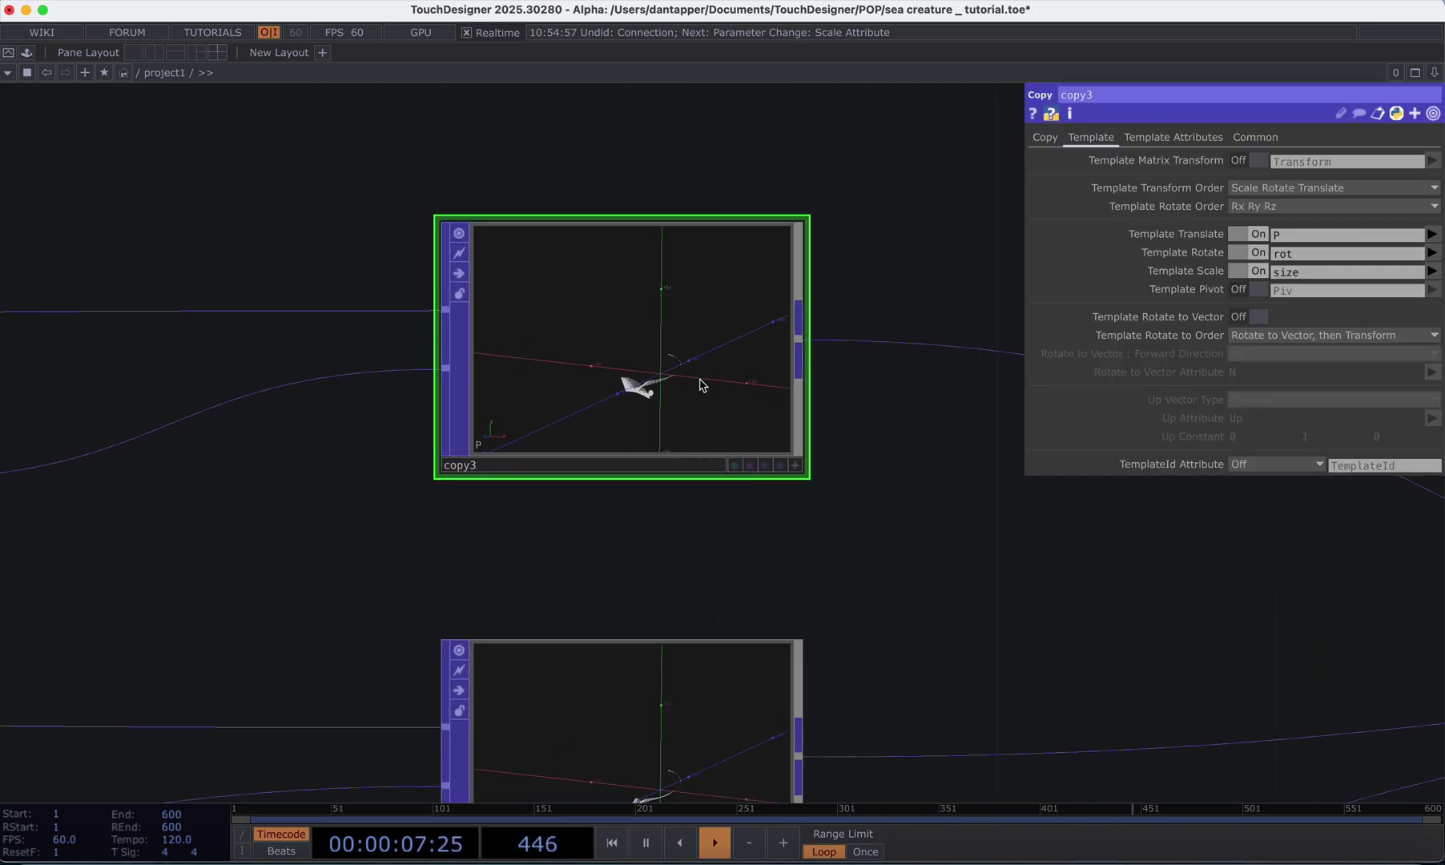
{"action": "left_click", "coordinate": [1164, 139]}
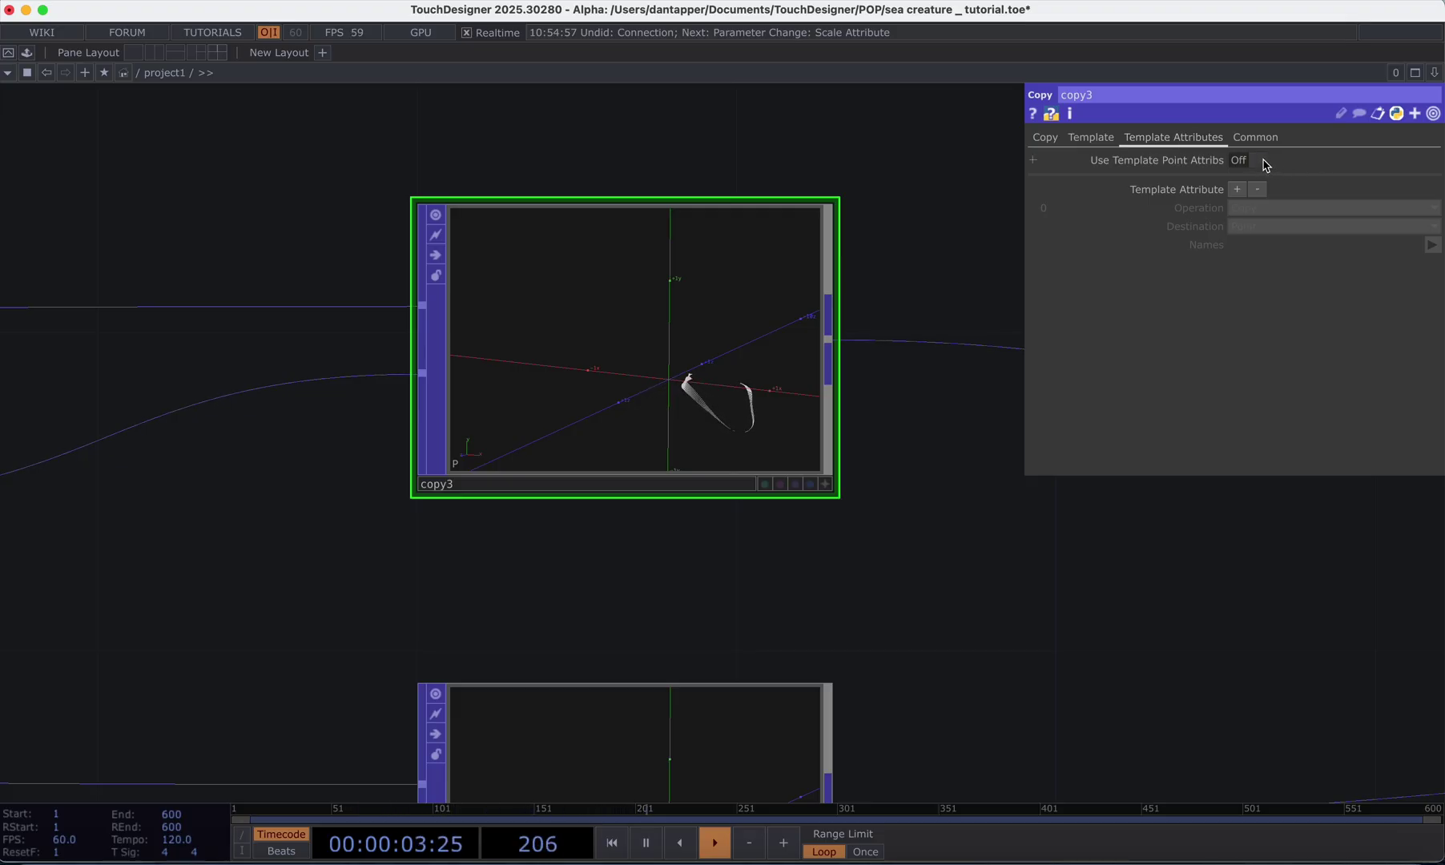
{"action": "left_click", "coordinate": [1260, 161]}
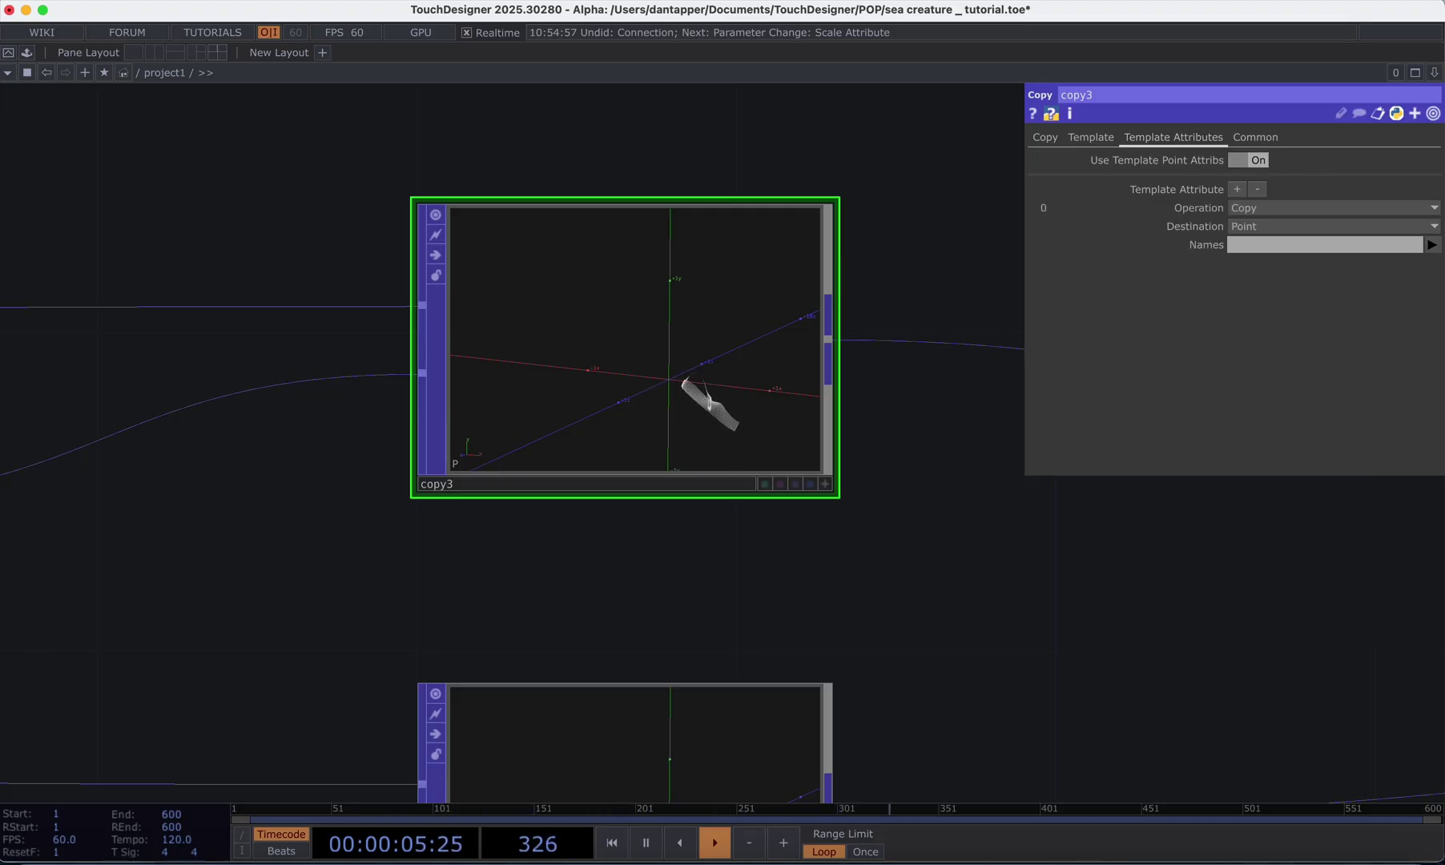
{"action": "left_click", "coordinate": [1431, 245]}
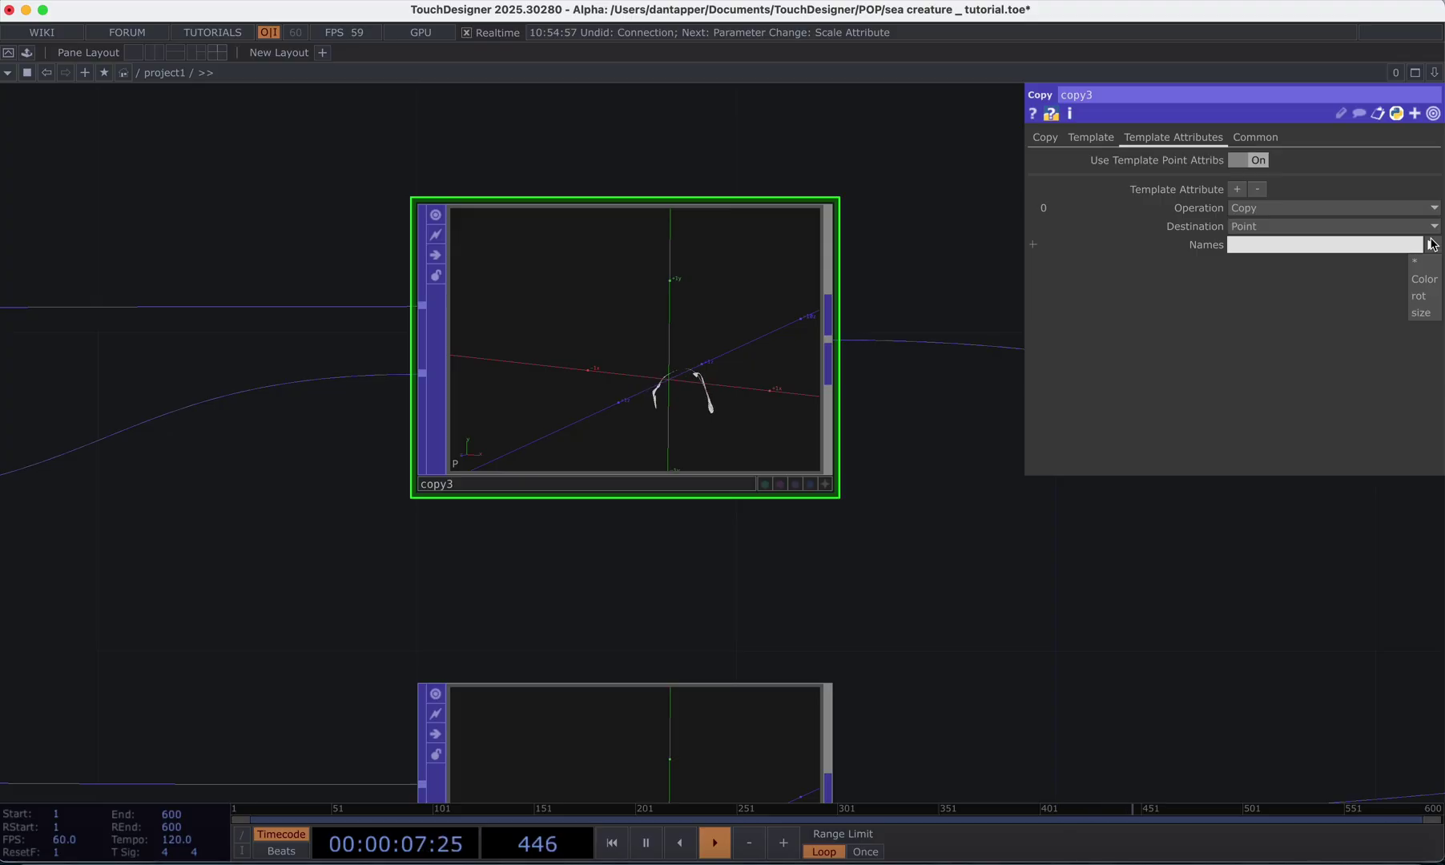
{"action": "left_click", "coordinate": [1426, 279]}
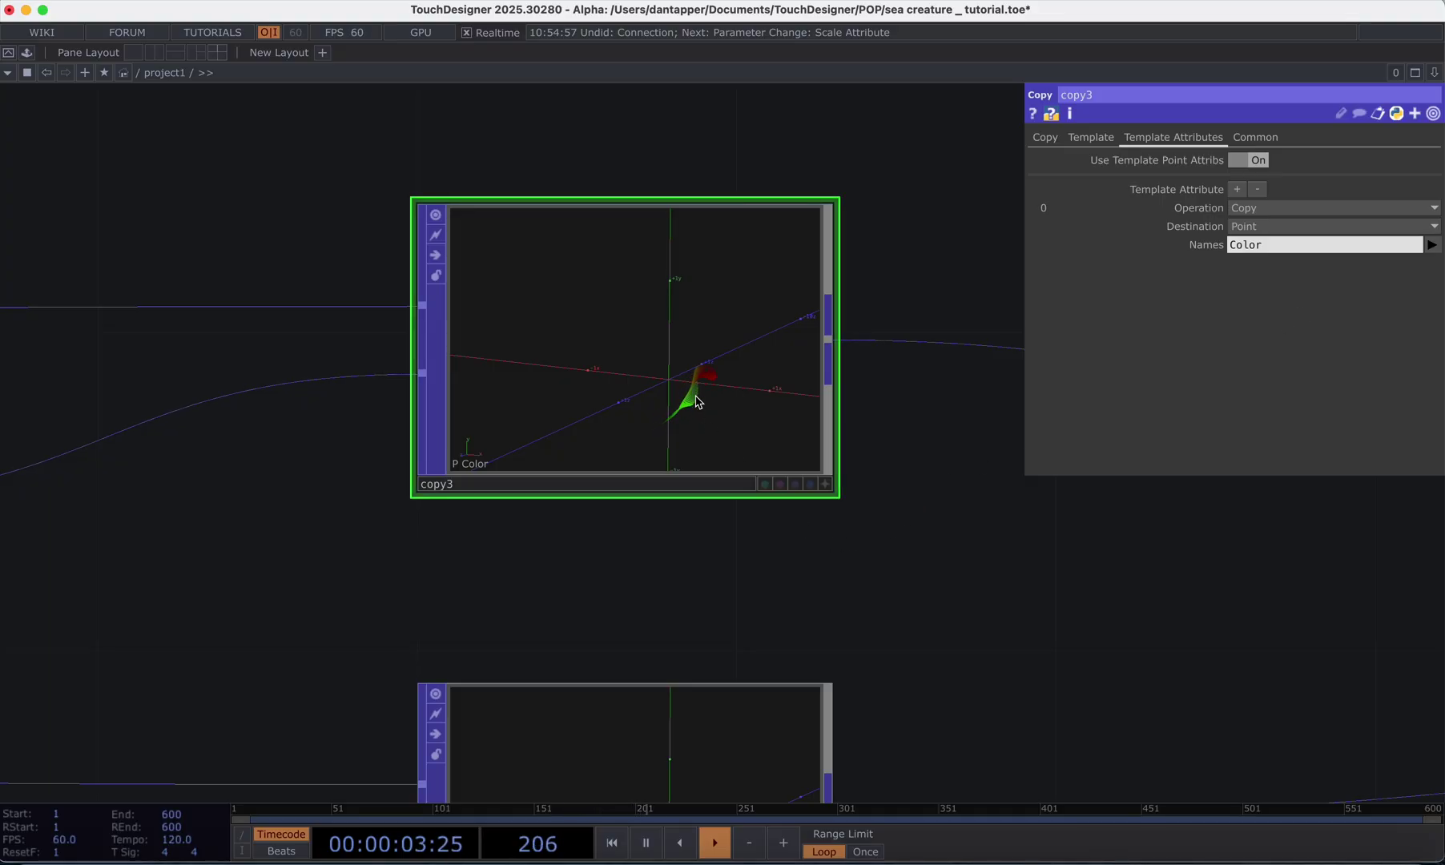
{"action": "scroll", "coordinate": [695, 395], "scroll_direction": "up", "scroll_amount": 5}
{"action": "scroll", "coordinate": [695, 395], "scroll_direction": "down", "scroll_amount": 6}
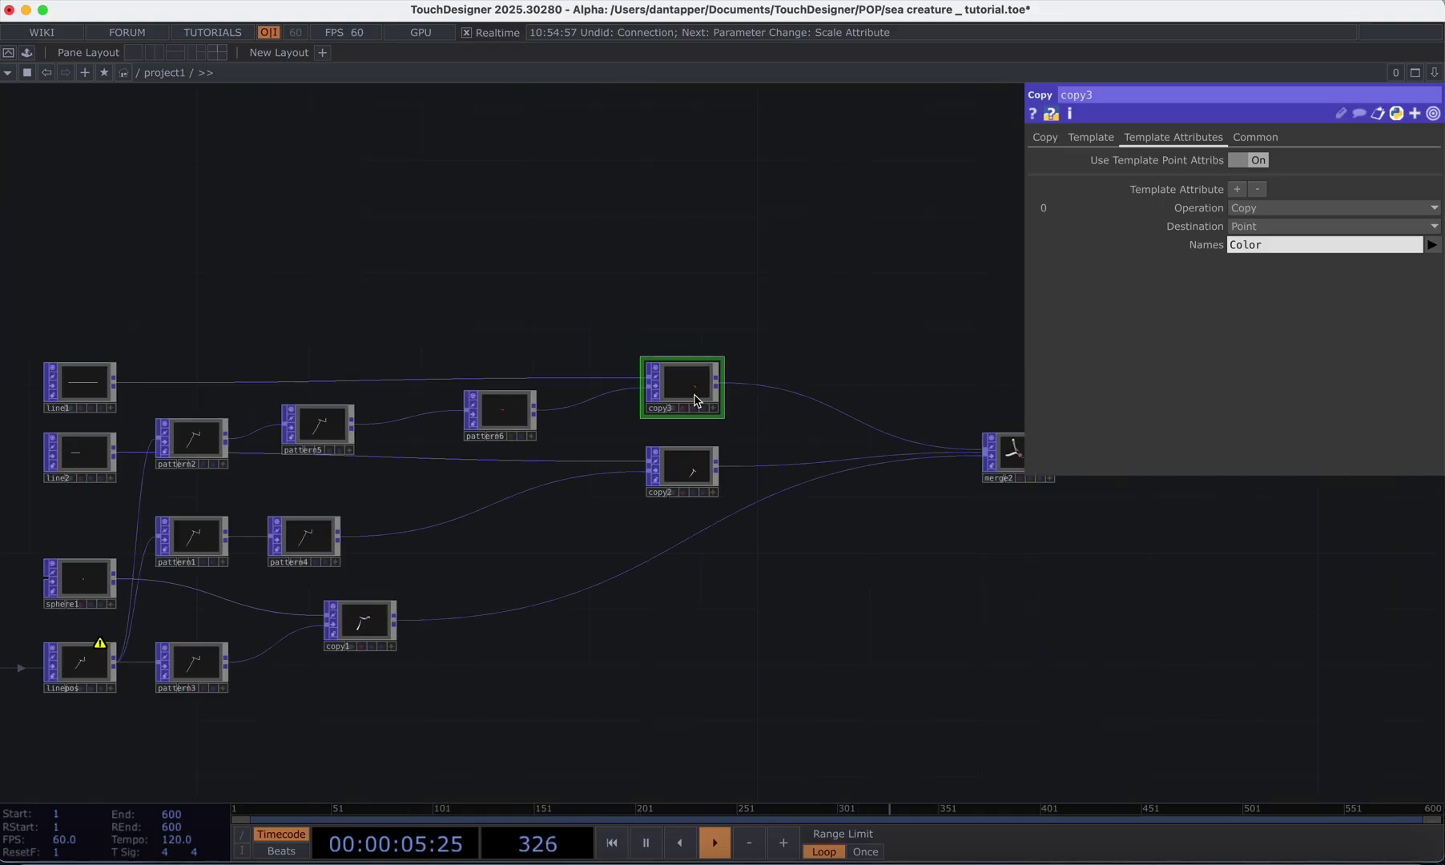
- Try Col as pattern6's Output Attribute Scope, add Col to copy3's template attribute names, and check the fin
{"action": "scroll", "coordinate": [691, 395], "scroll_direction": "up", "scroll_amount": 2}
{"action": "left_click", "coordinate": [314, 430]}
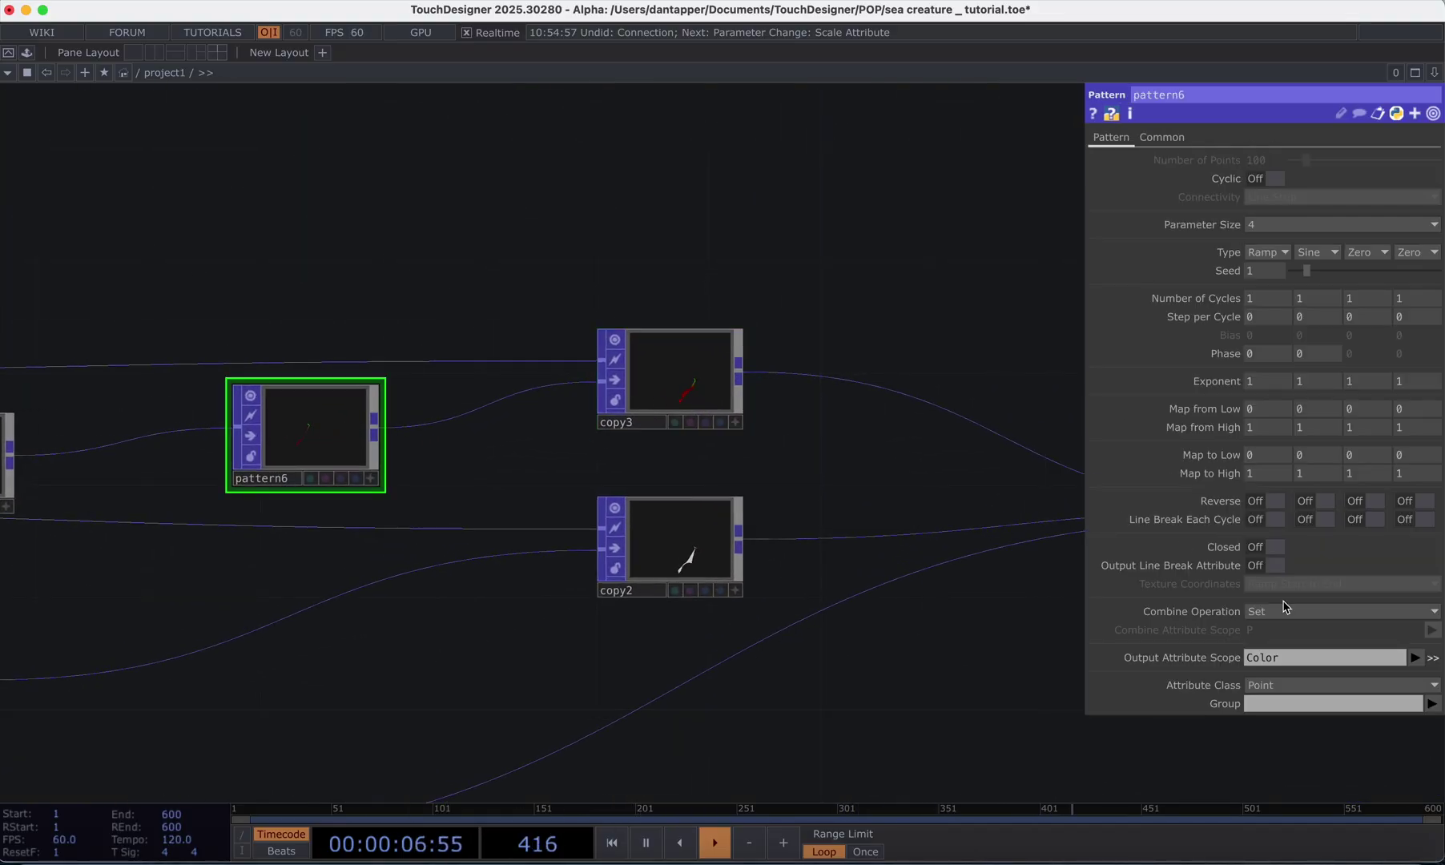
{"action": "left_click", "coordinate": [1293, 662]}
{"action": "key", "text": "Return"}
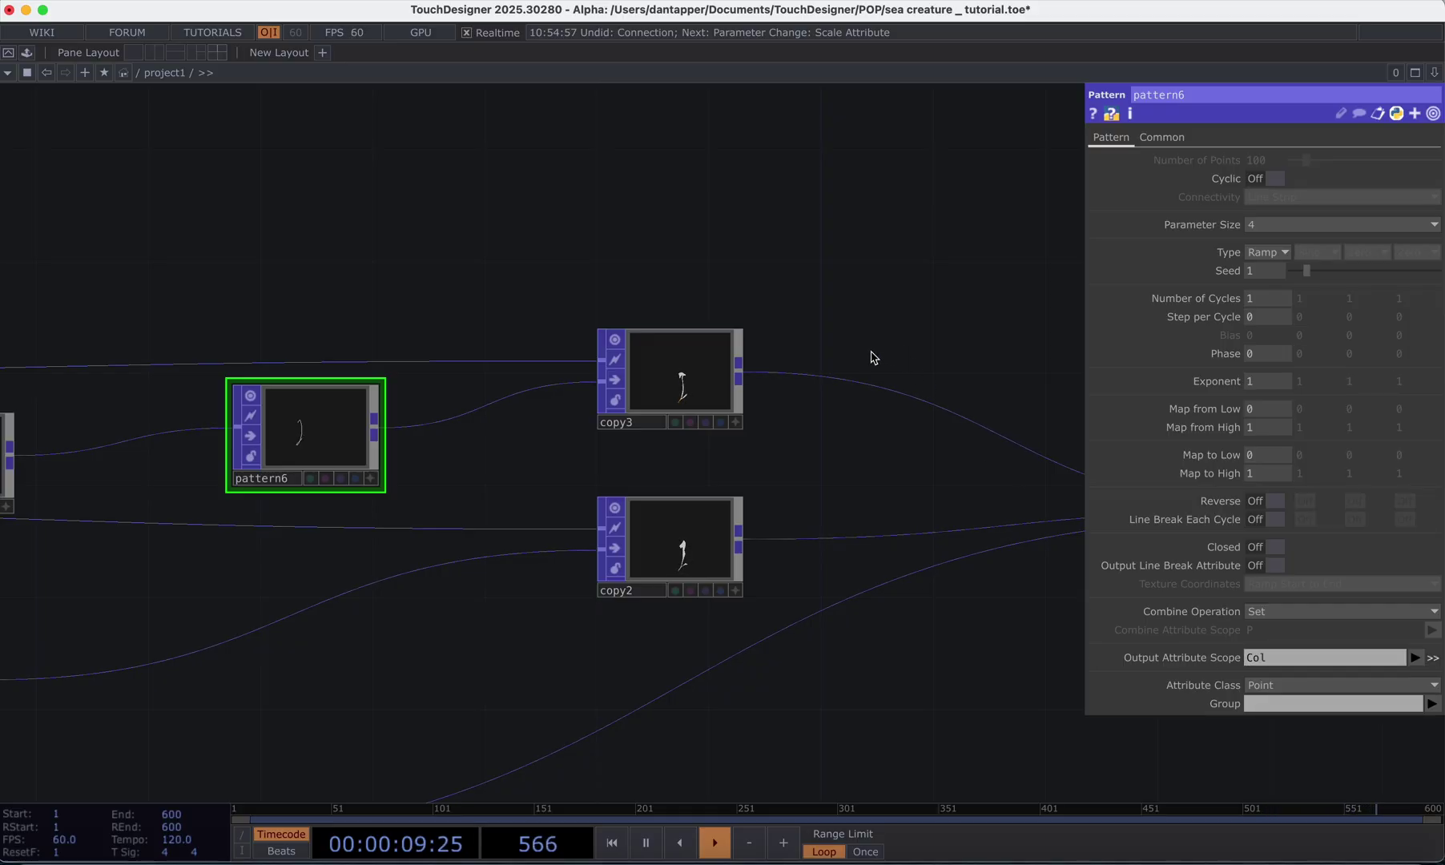
{"action": "left_click", "coordinate": [694, 385]}
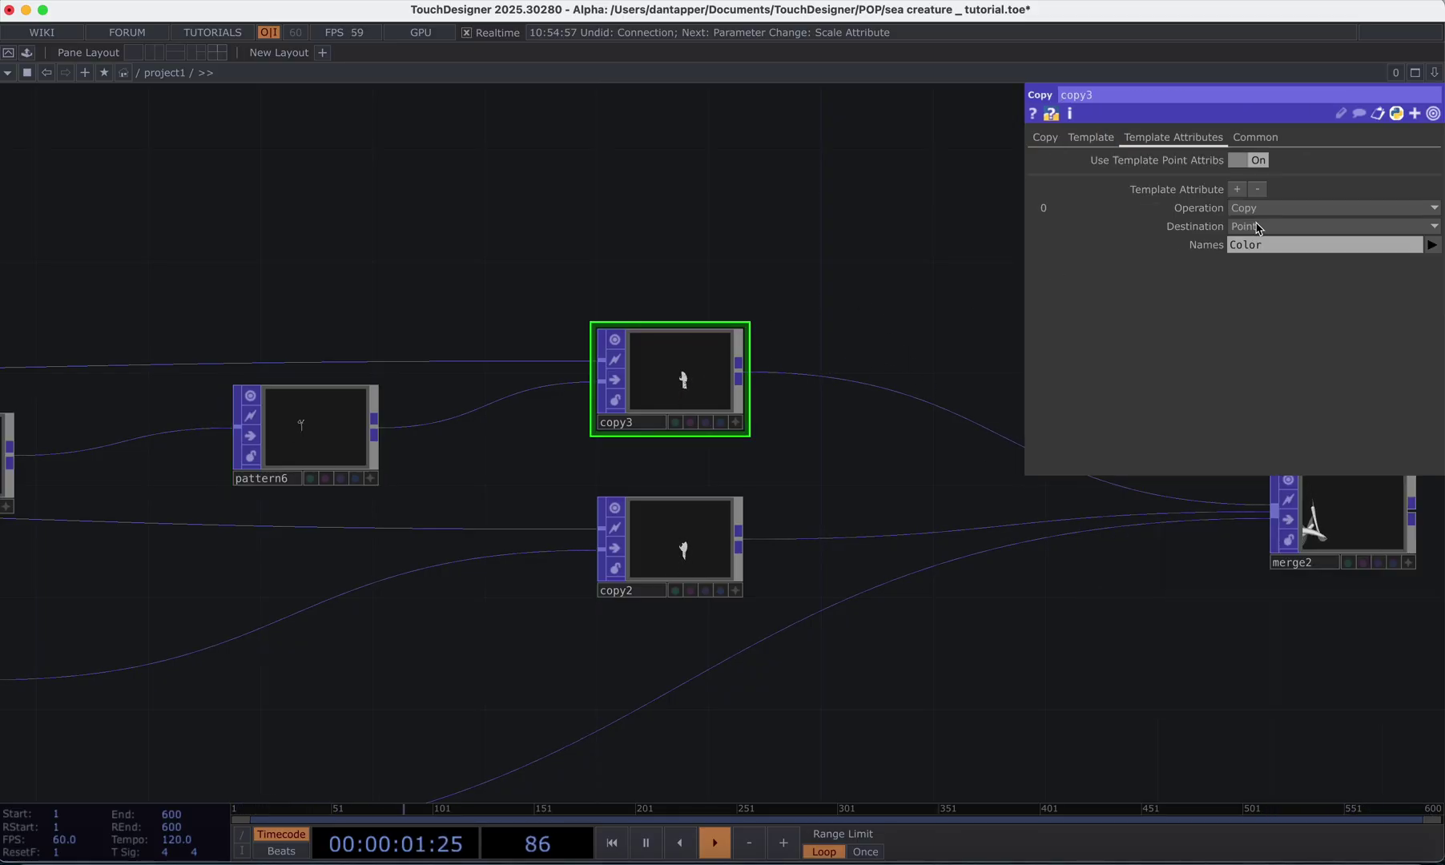
{"action": "left_click", "coordinate": [1431, 244]}
{"action": "left_click", "coordinate": [1427, 280]}
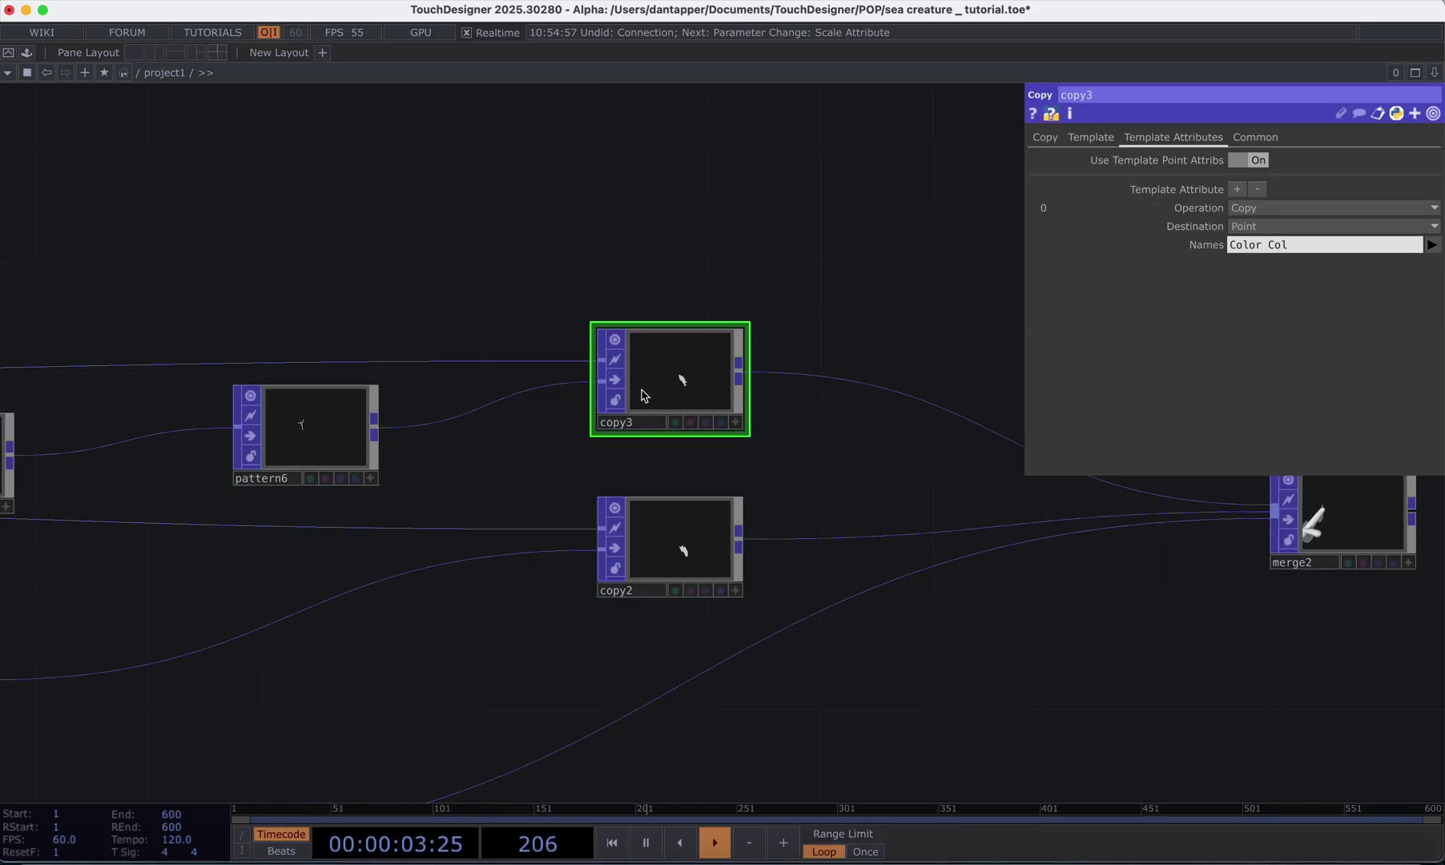
{"action": "scroll", "coordinate": [679, 386], "scroll_direction": "up", "scroll_amount": 10}
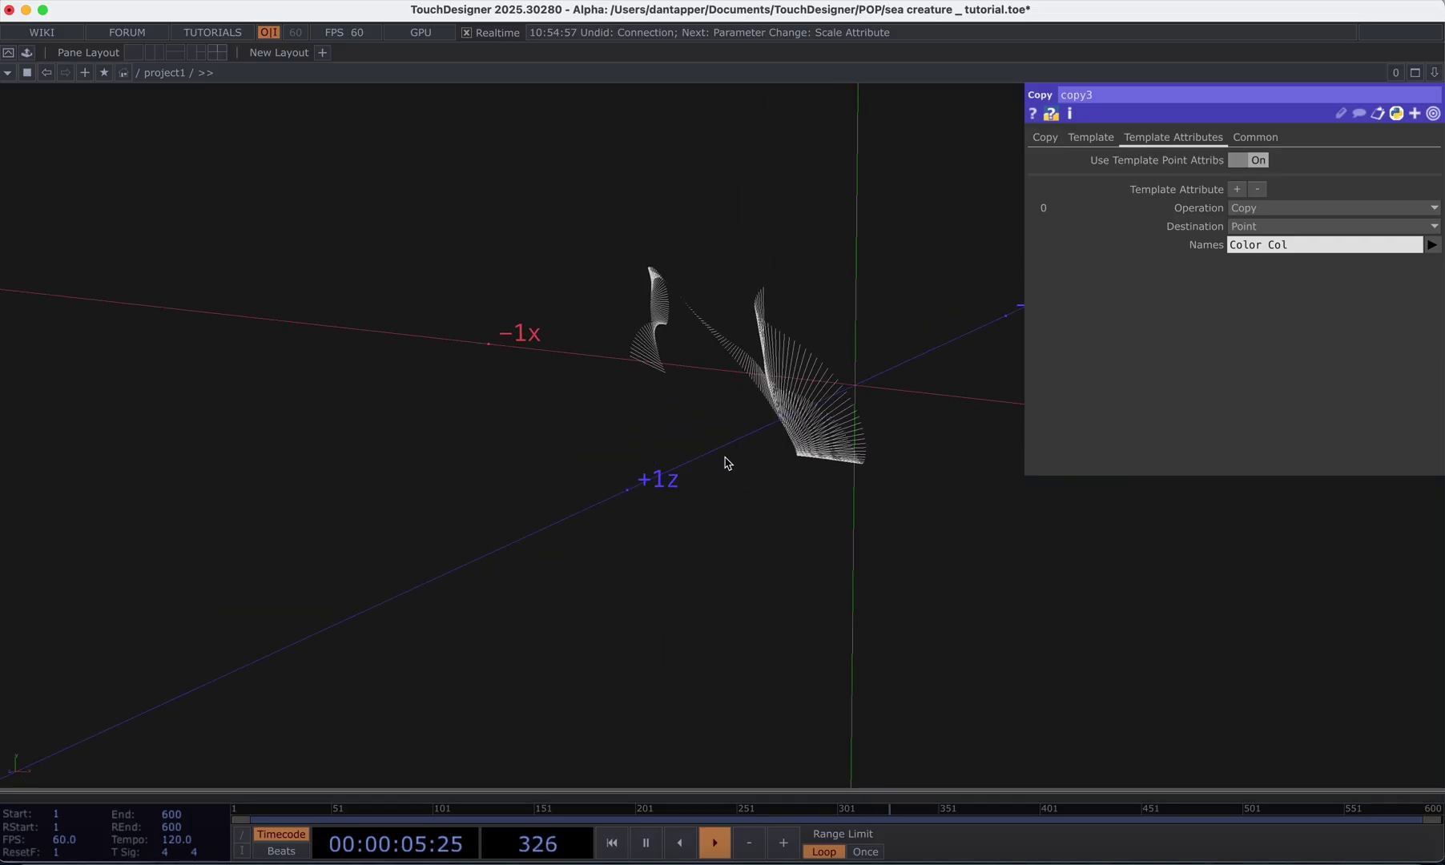
{"action": "scroll", "coordinate": [726, 458], "scroll_direction": "down", "scroll_amount": 8}
{"action": "scroll", "coordinate": [675, 378], "scroll_direction": "down", "scroll_amount": 6}
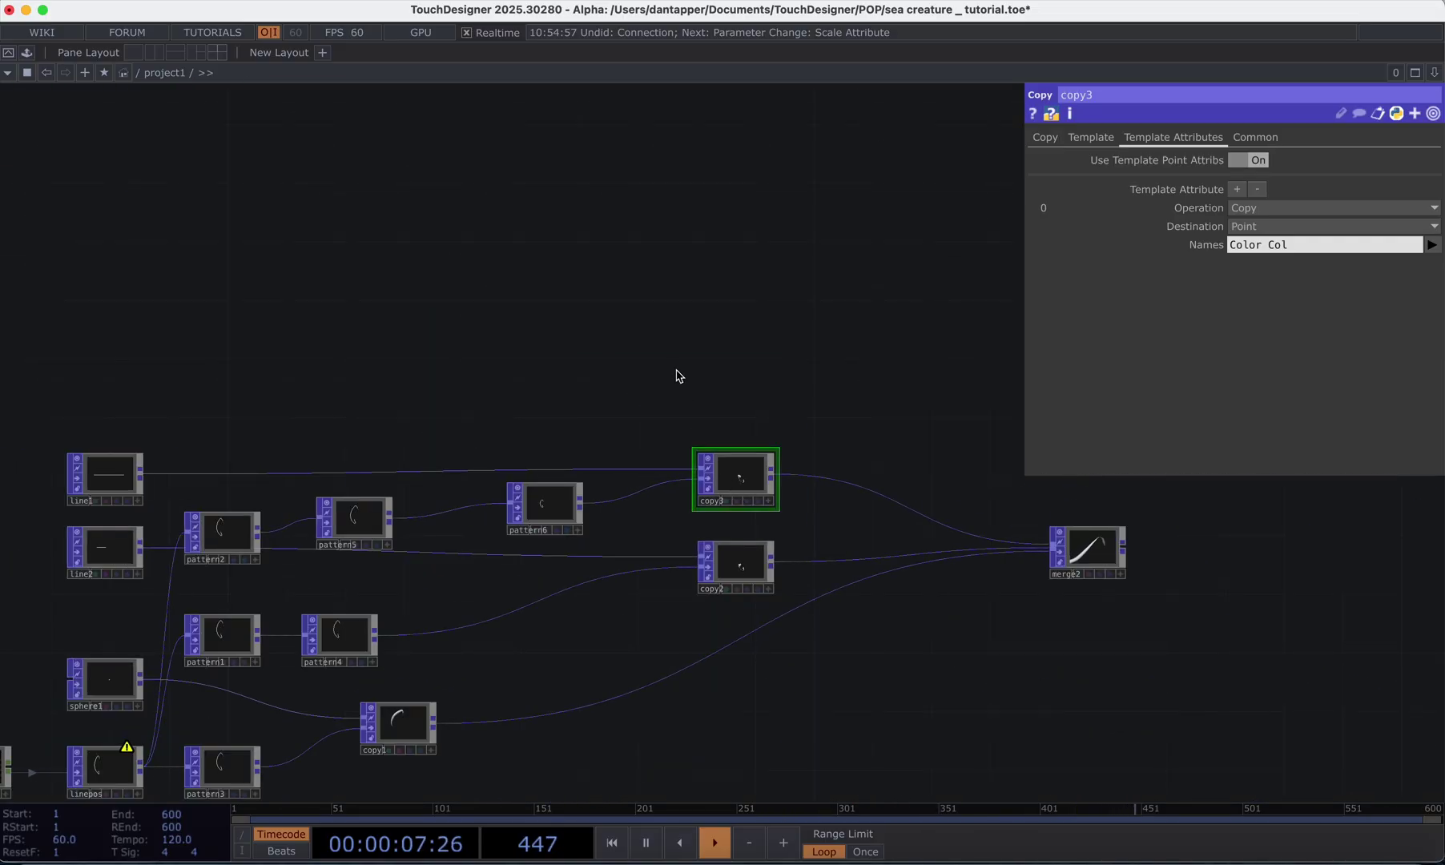
- Undo the Col attribute name changes and inspect the fin in copy3's viewer
{"action": "key", "text": "super+z"}
{"action": "scroll", "coordinate": [744, 476], "scroll_direction": "up", "scroll_amount": 10}
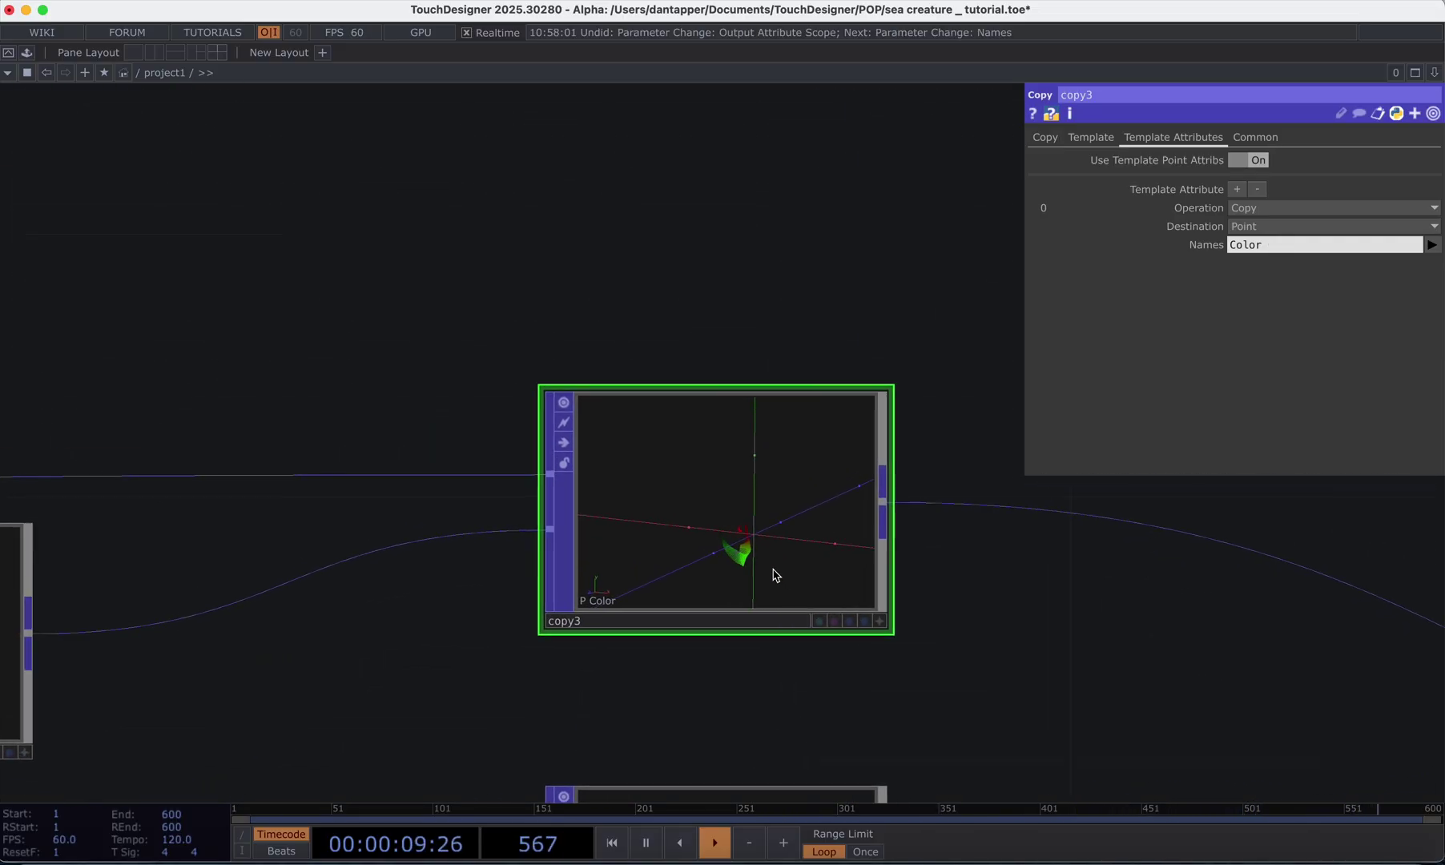
{"action": "scroll", "coordinate": [751, 565], "scroll_direction": "down", "scroll_amount": 6}
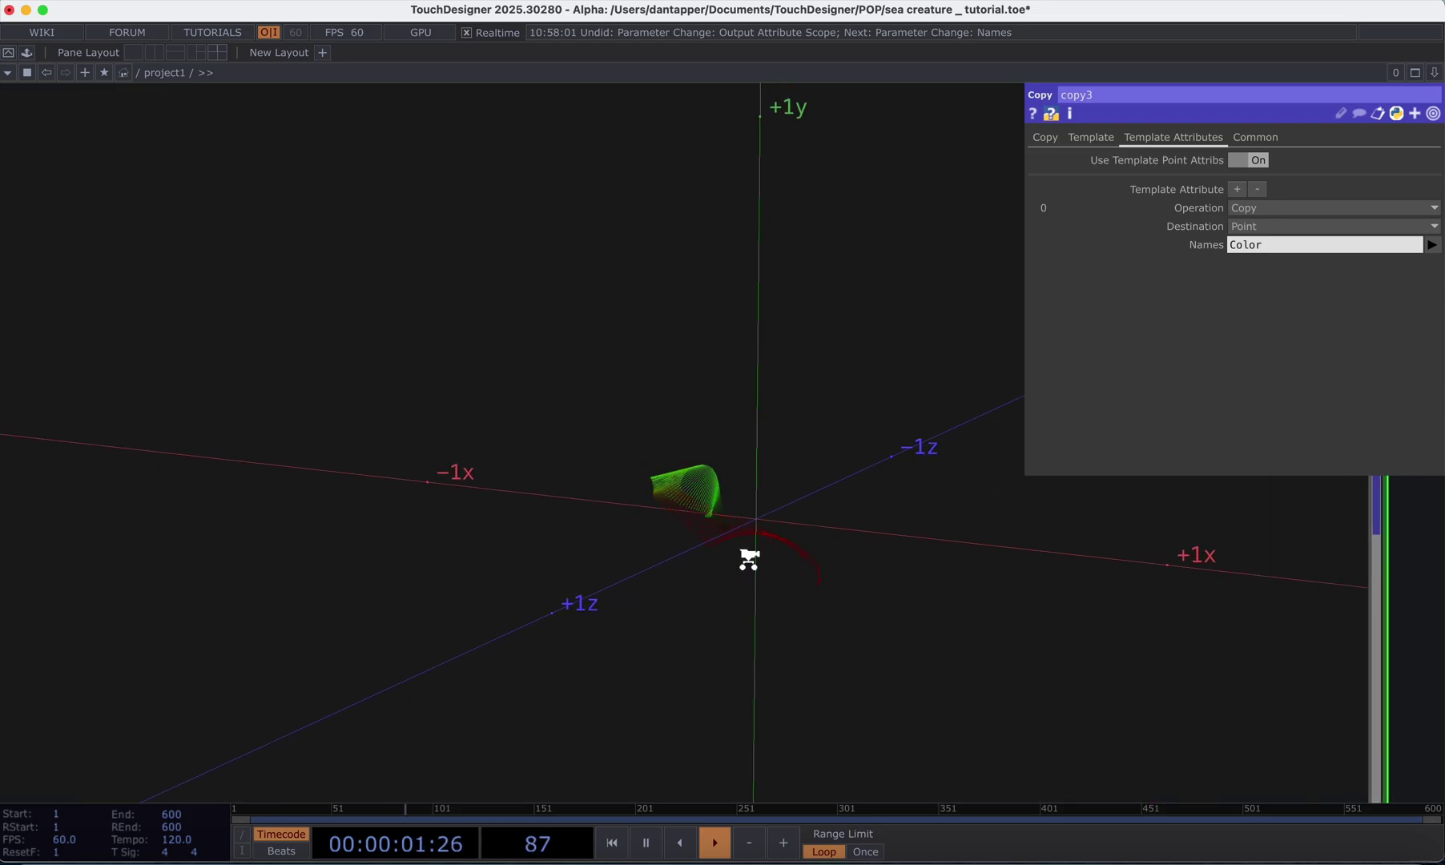
{"action": "scroll", "coordinate": [751, 565], "scroll_direction": "down", "scroll_amount": 5}
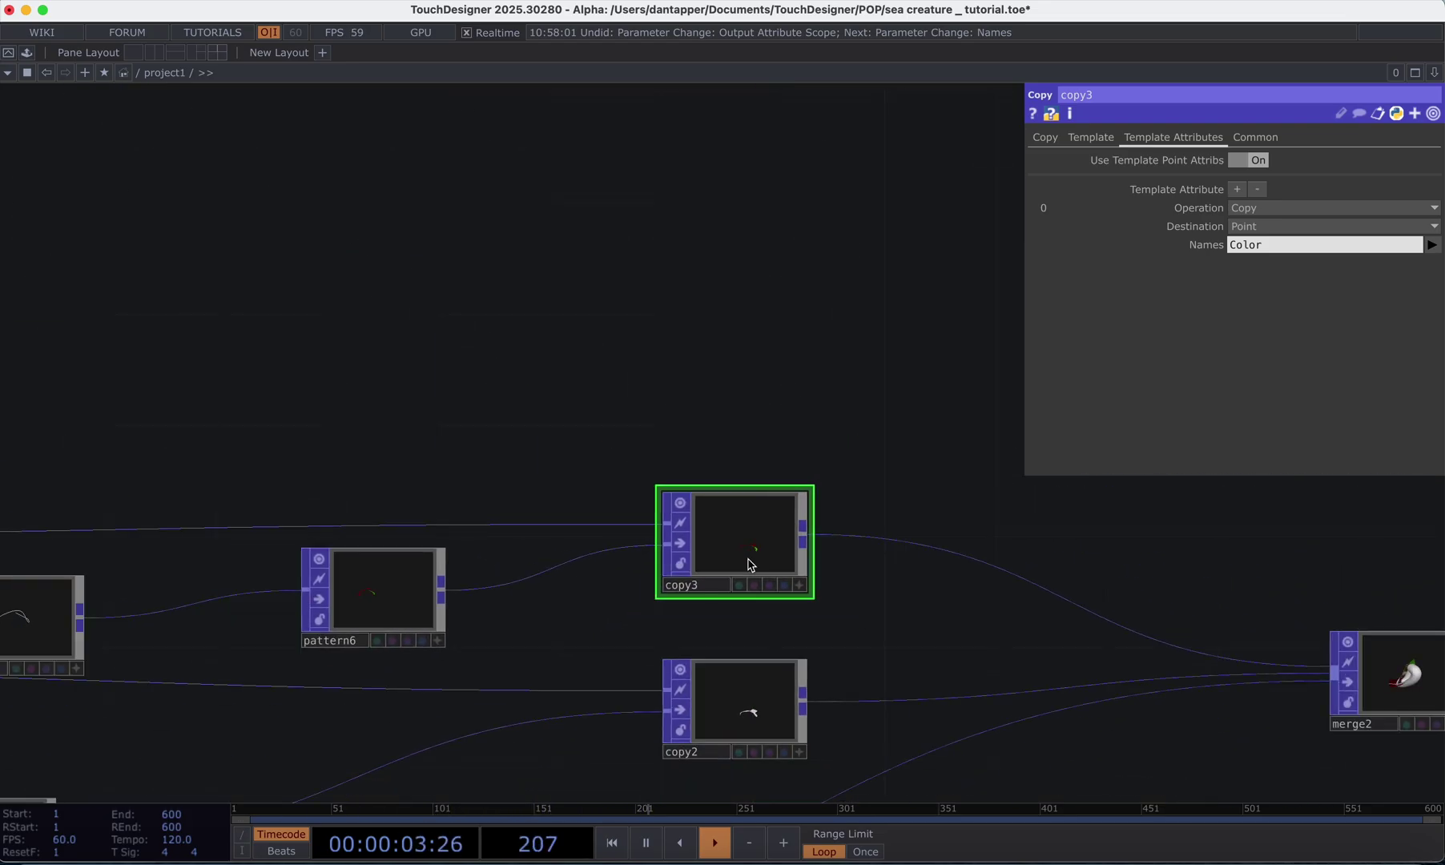
- Open copy3's viewer in a floating window and place it above the copy3 node
{"action": "right_click", "coordinate": [746, 548]}
{"action": "left_click", "coordinate": [784, 544]}
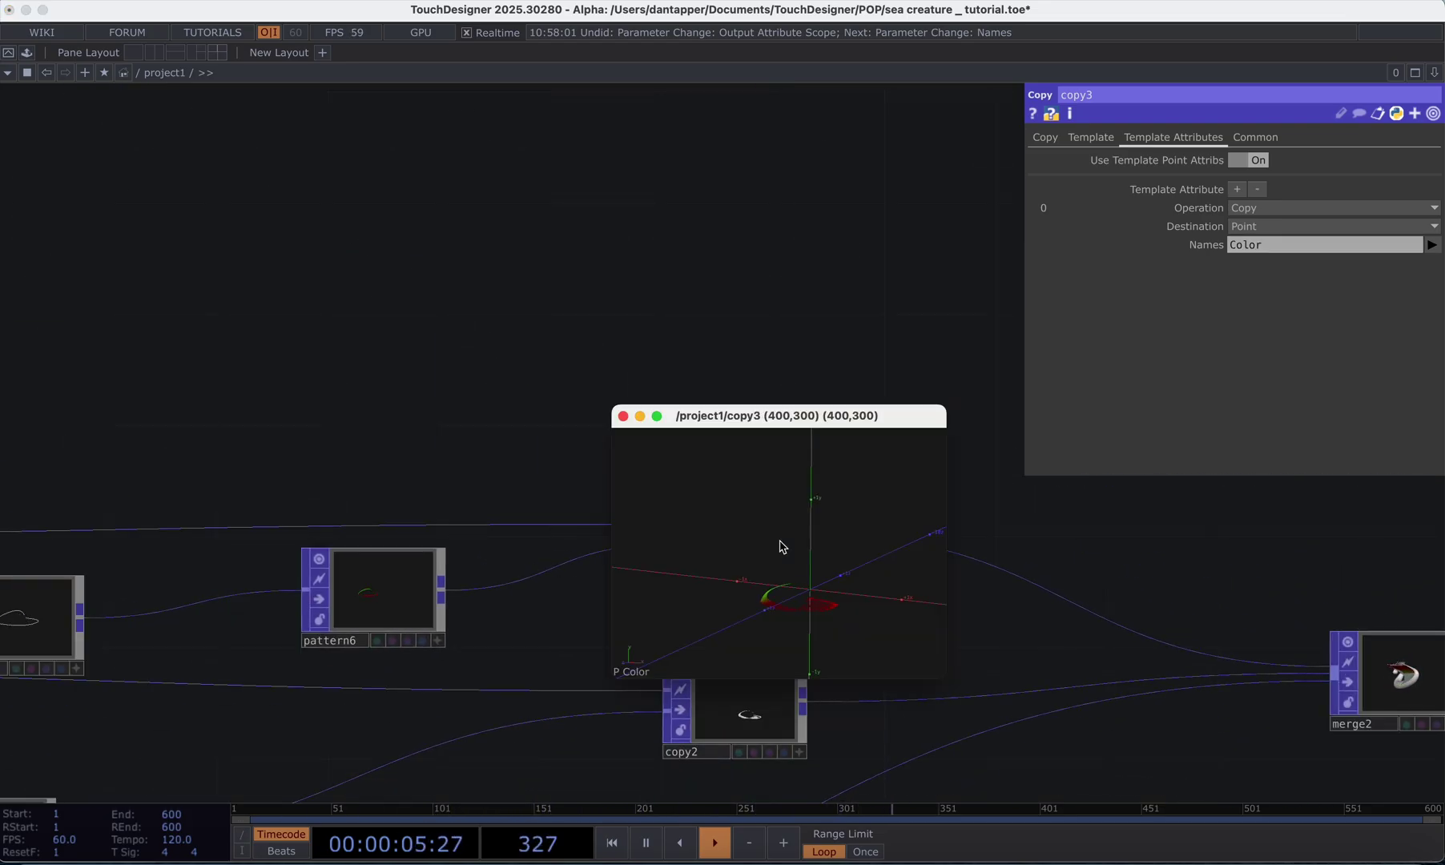
{"action": "left_click_drag", "start_coordinate": [799, 414], "coordinate": [807, 131]}
- Set the first three Type components of pattern6 to Sine, Cosine and Triangle, and check the colours in the copy3 viewer
{"action": "left_click", "coordinate": [404, 637]}
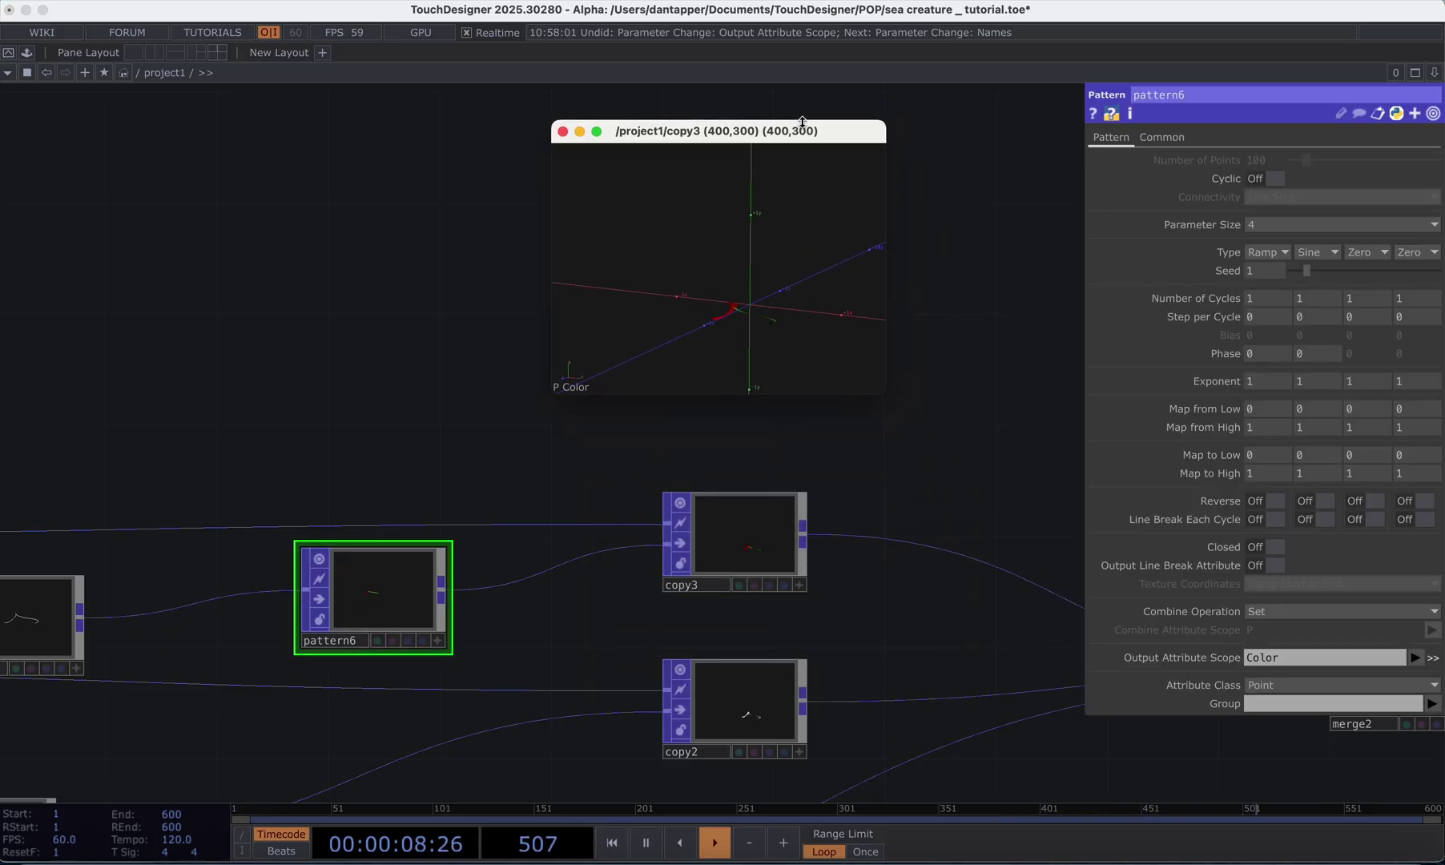
{"action": "left_click", "coordinate": [1268, 252]}
{"action": "left_click", "coordinate": [1286, 413]}
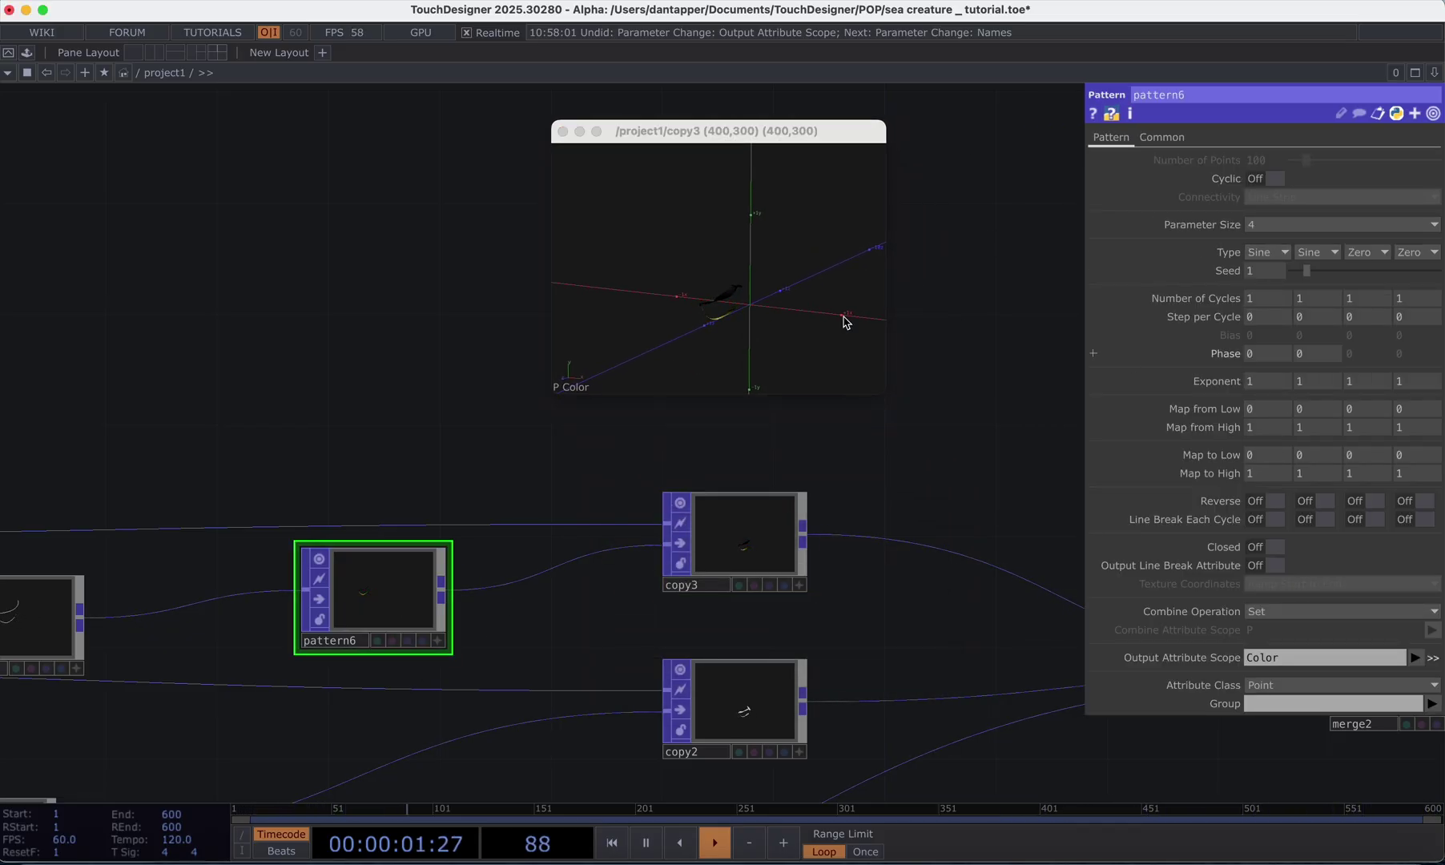
{"action": "left_click_drag", "start_coordinate": [763, 313], "coordinate": [822, 290]}
{"action": "left_click", "coordinate": [1320, 253]}
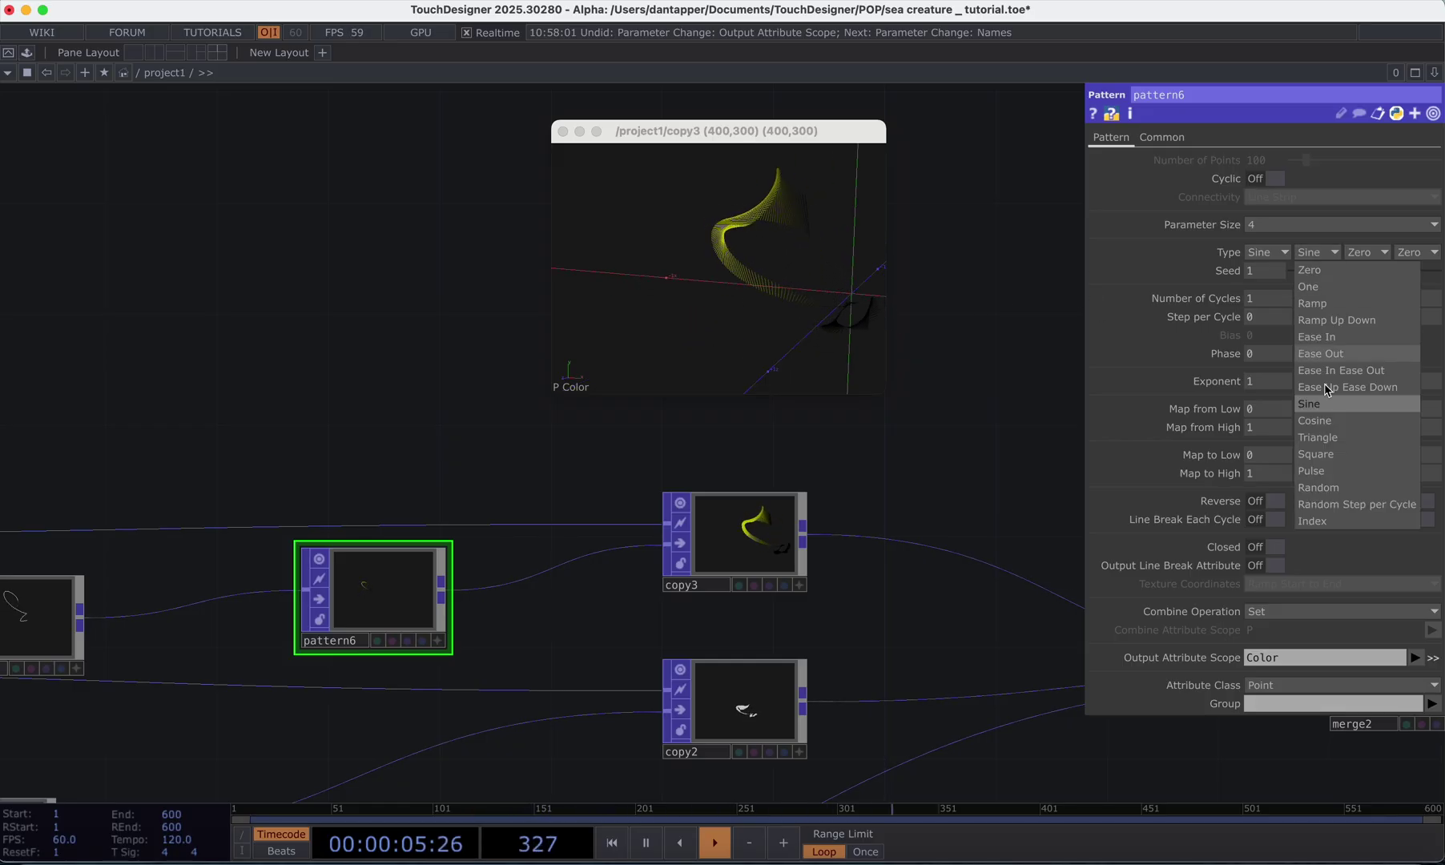
{"action": "left_click", "coordinate": [1318, 420]}
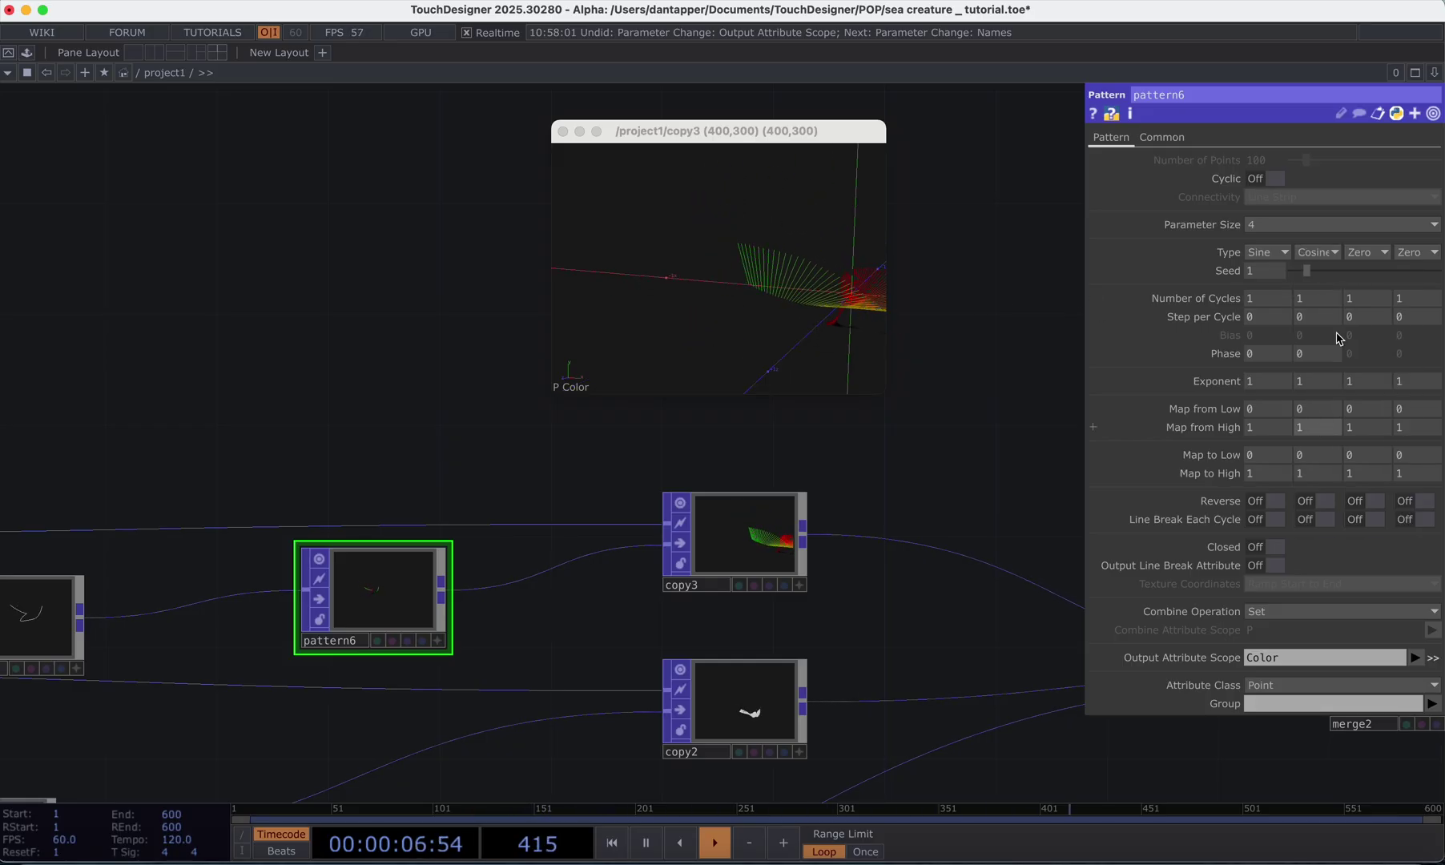
{"action": "left_click", "coordinate": [1366, 253]}
{"action": "left_click", "coordinate": [1361, 437]}
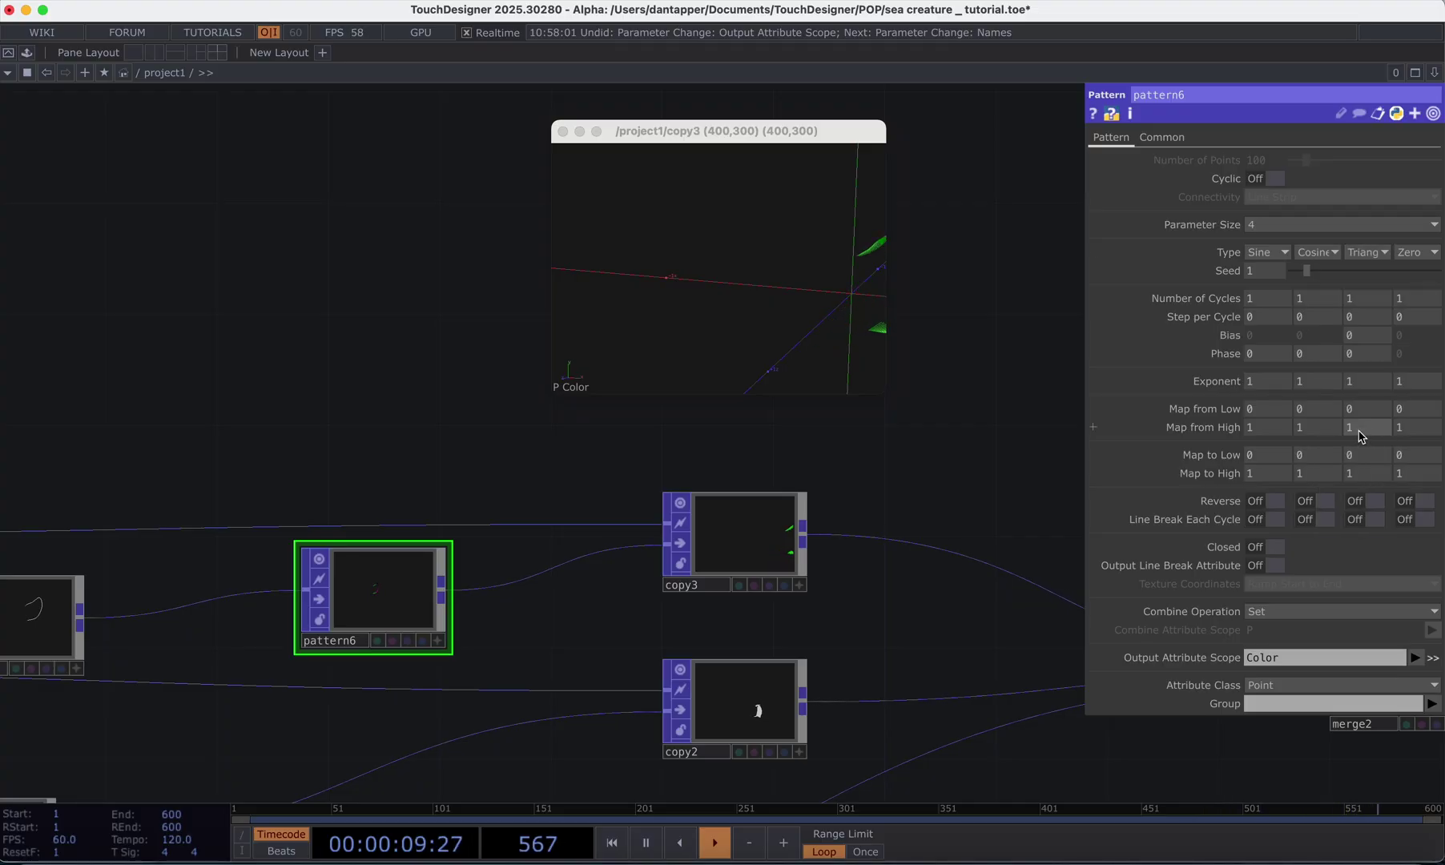
{"action": "left_click_drag", "start_coordinate": [881, 284], "coordinate": [759, 287]}
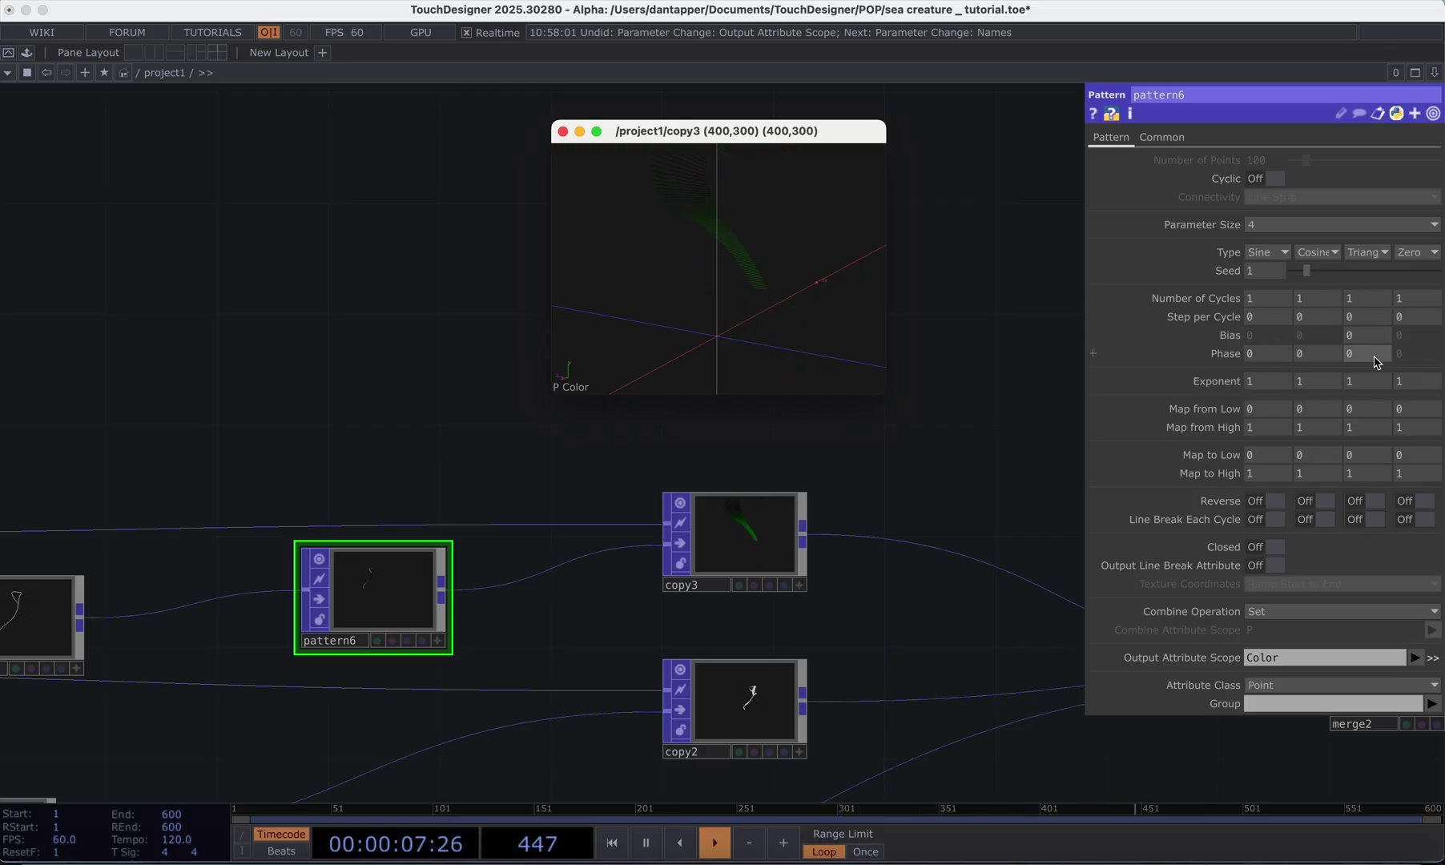
- Enter absTime.seconds as the third Phase component of pattern6
{"action": "left_click_drag", "start_coordinate": [1364, 354], "coordinate": [1264, 357]}
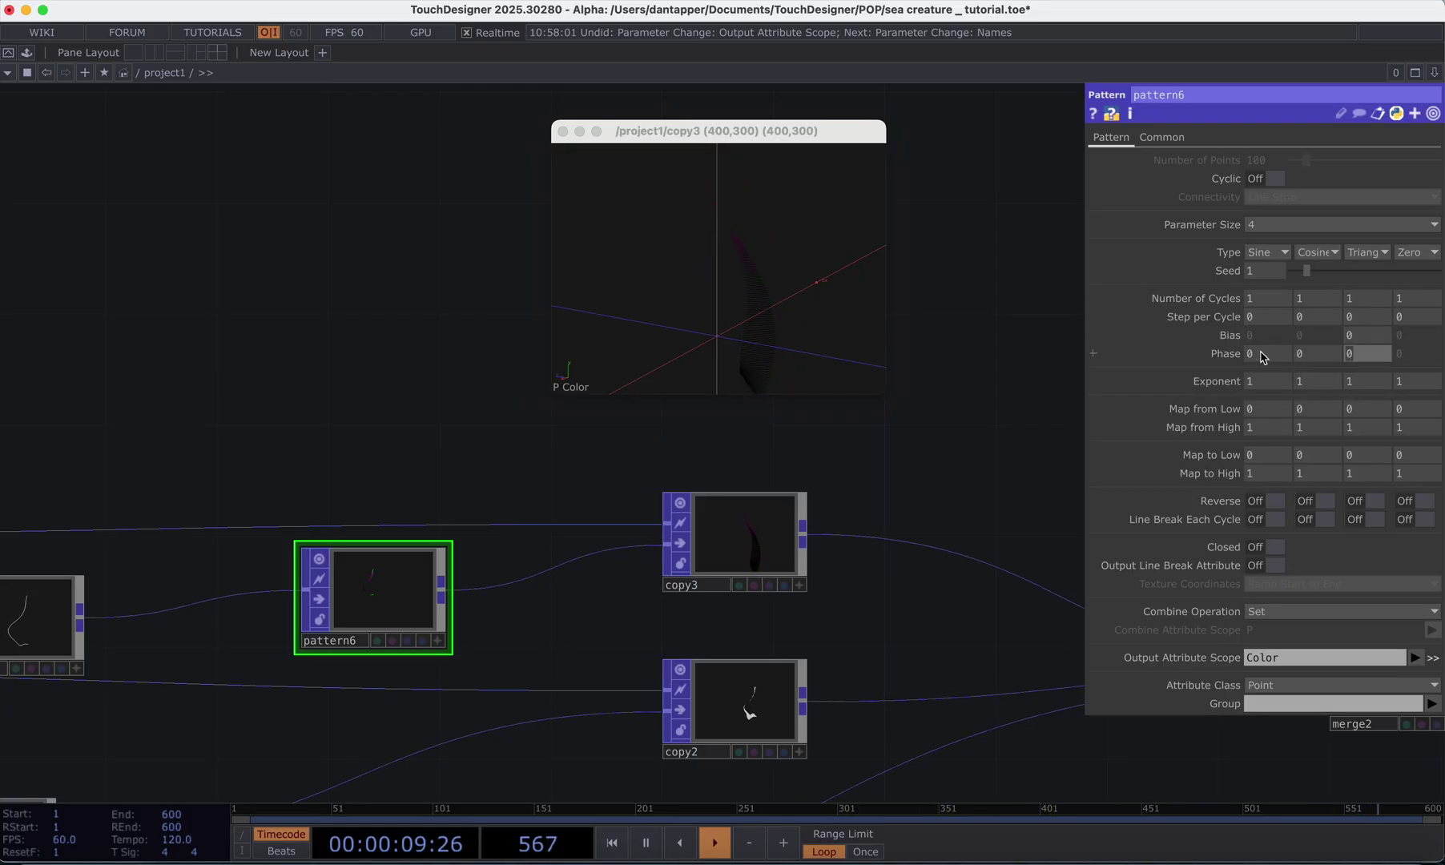
{"action": "type", "text": "absTime.seconds"}
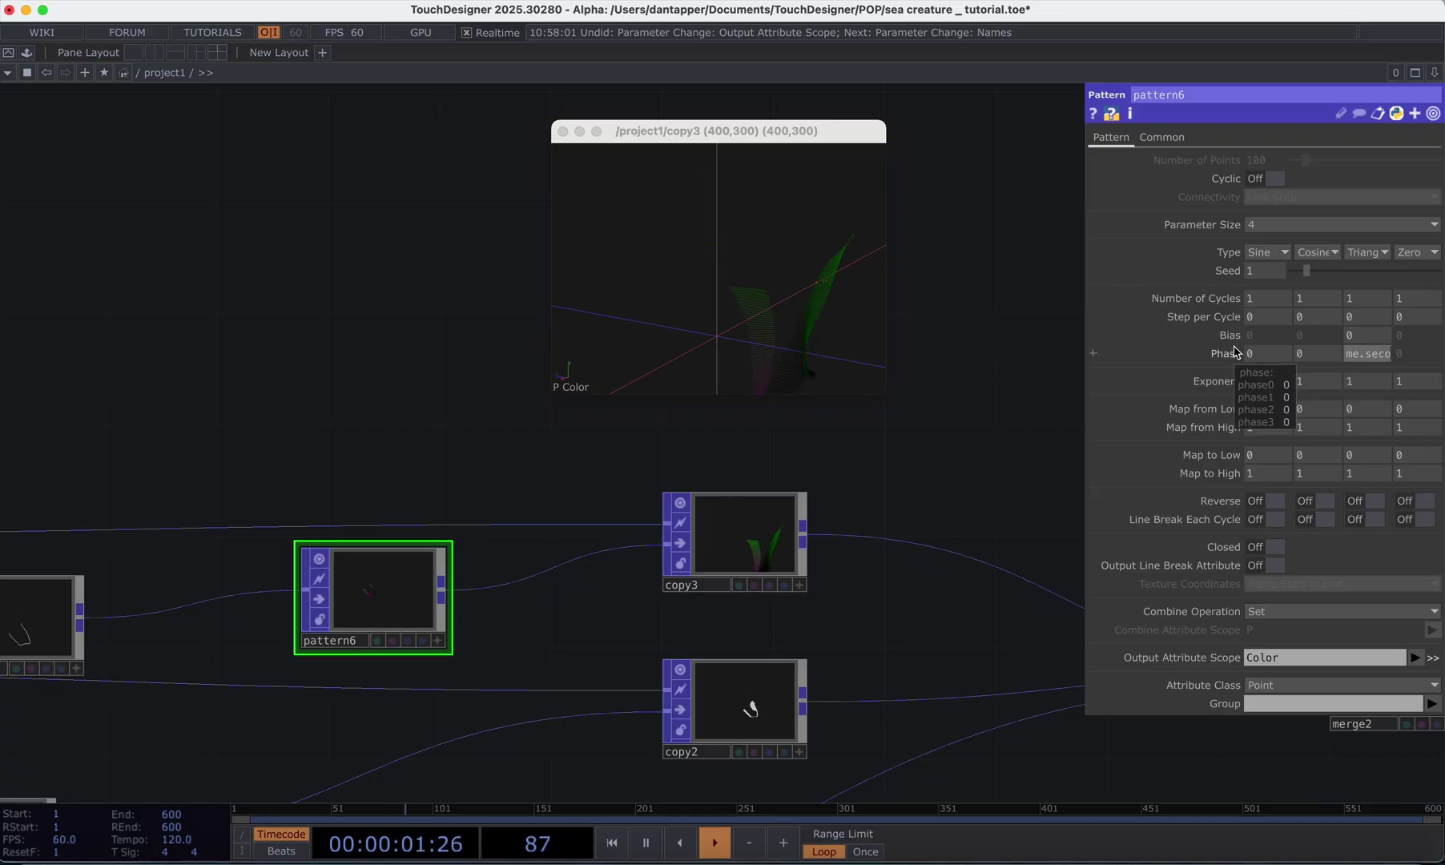
- Animate the third phase component of pattern6 with the expression absTime.seconds*0.2
{"action": "key", "text": "Return"}
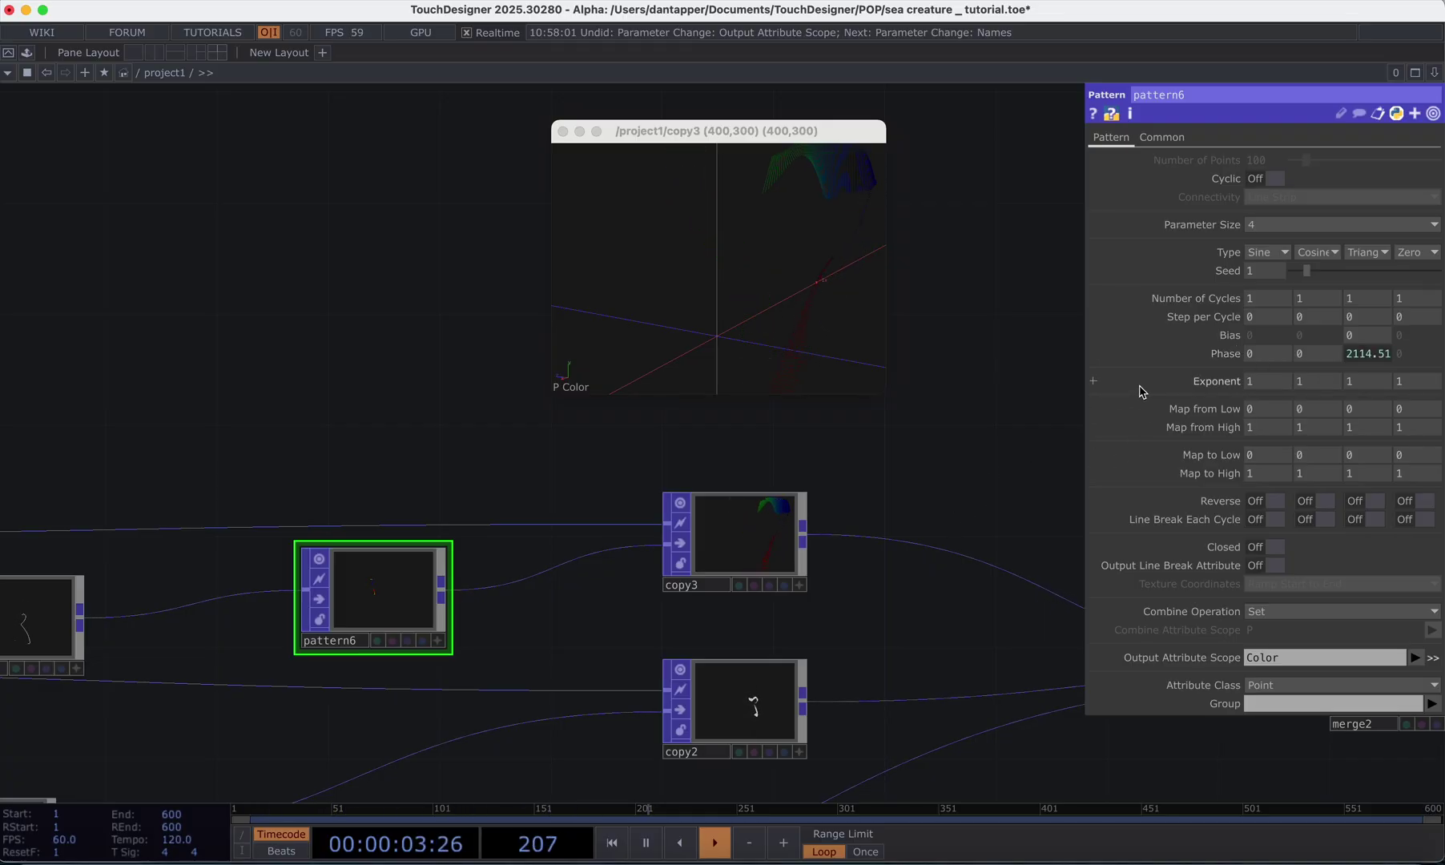
{"action": "left_click", "coordinate": [1369, 353]}
{"action": "type", "text": "*0.2"}
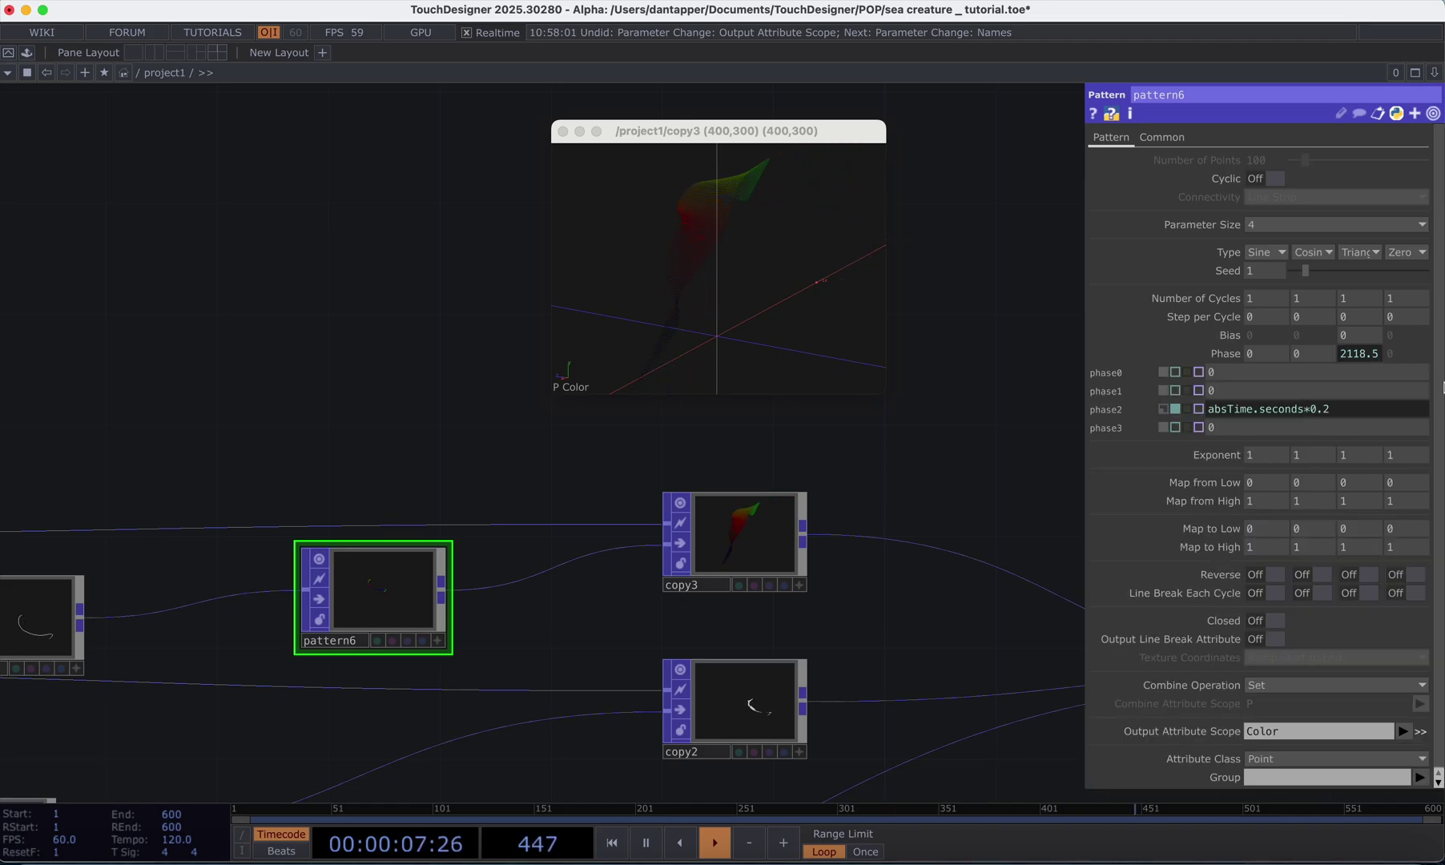
{"action": "key", "text": "Return"}
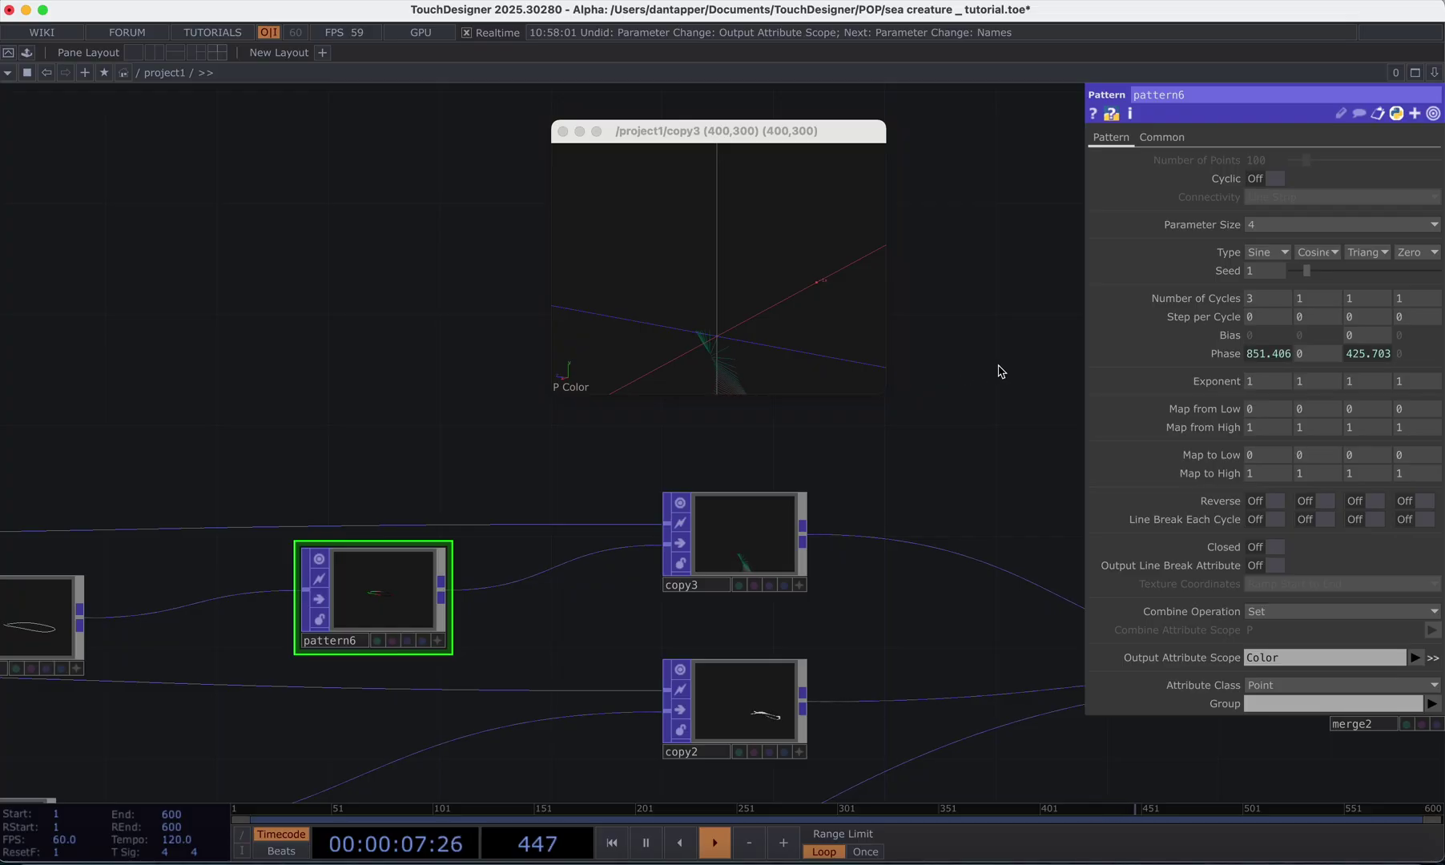
- Set the second component's pattern type of pattern6 to Ramp
{"action": "left_click_drag", "start_coordinate": [764, 326], "coordinate": [645, 304]}
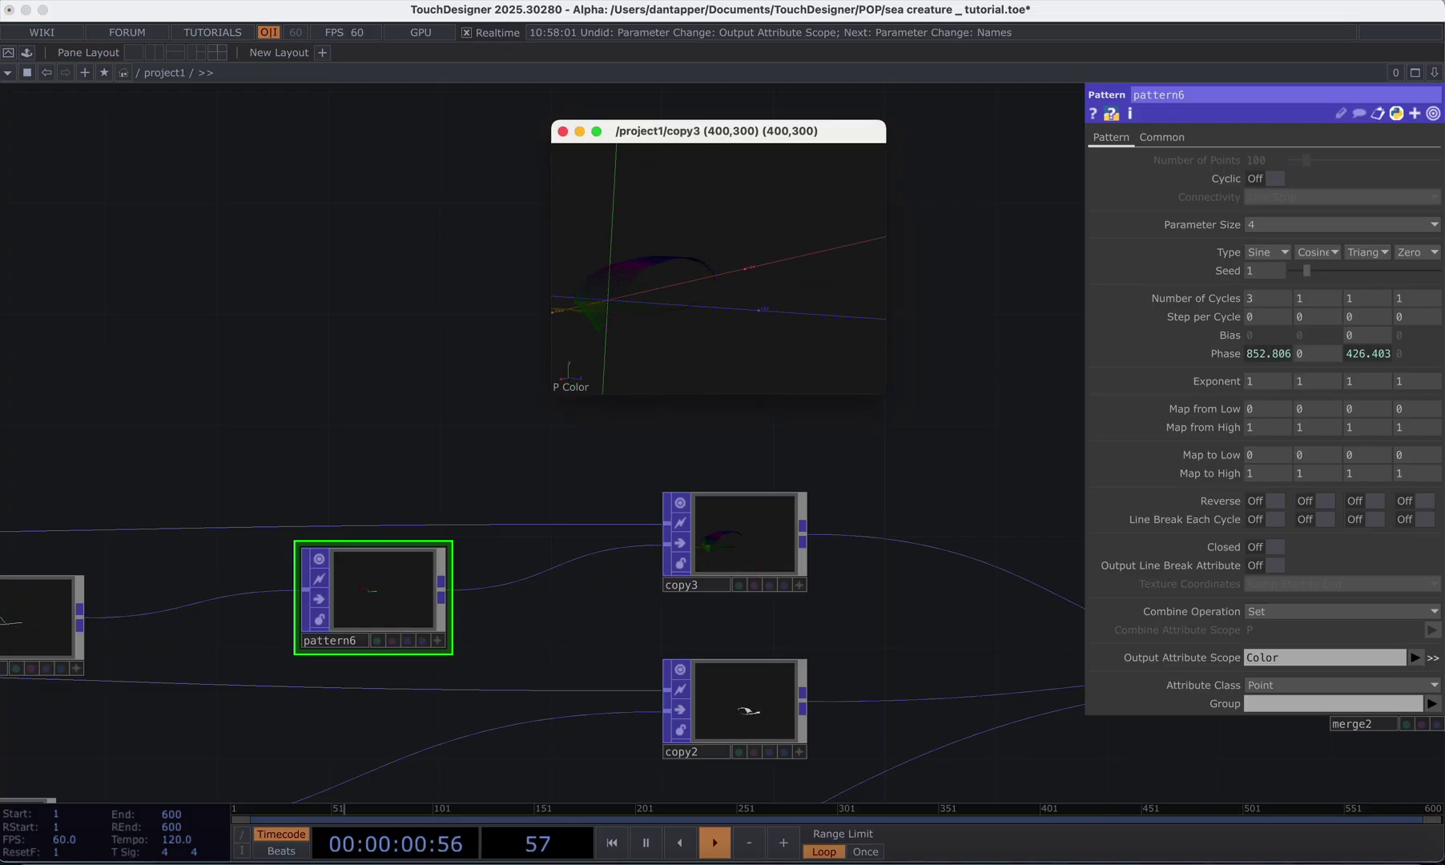
{"action": "left_click", "coordinate": [1373, 356]}
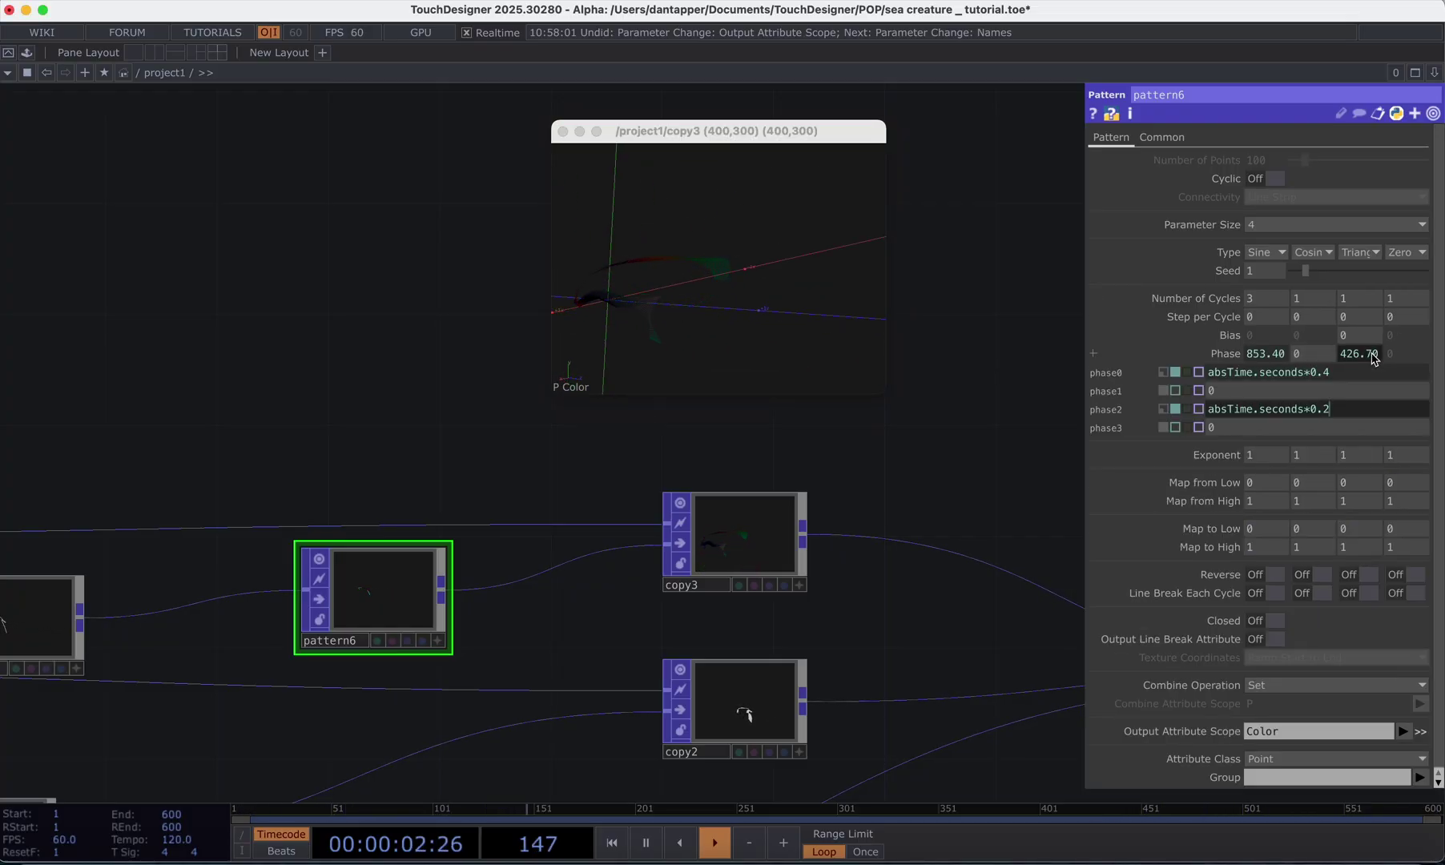
{"action": "left_click", "coordinate": [1314, 253]}
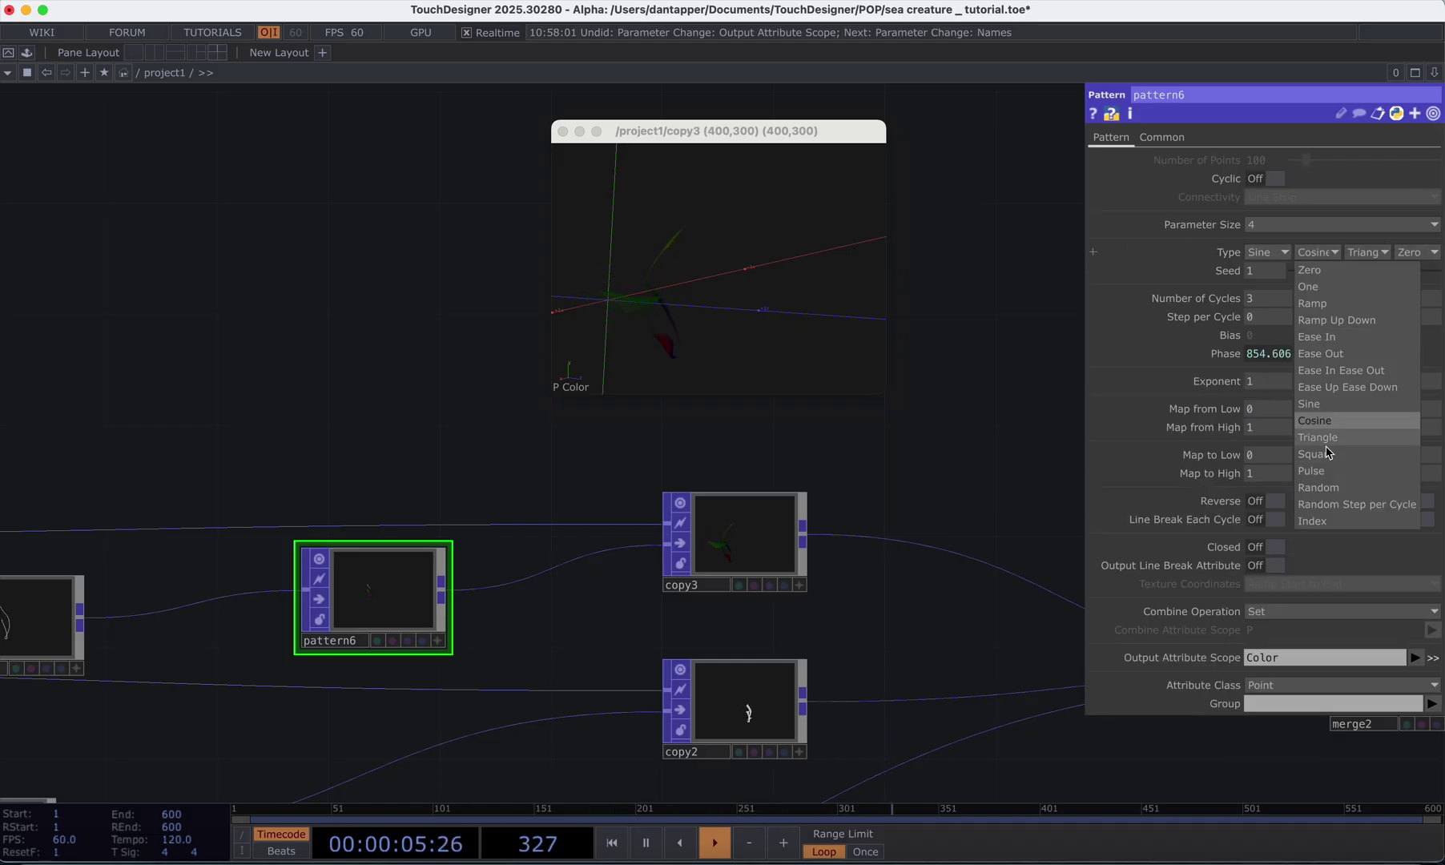
{"action": "left_click", "coordinate": [1313, 304]}
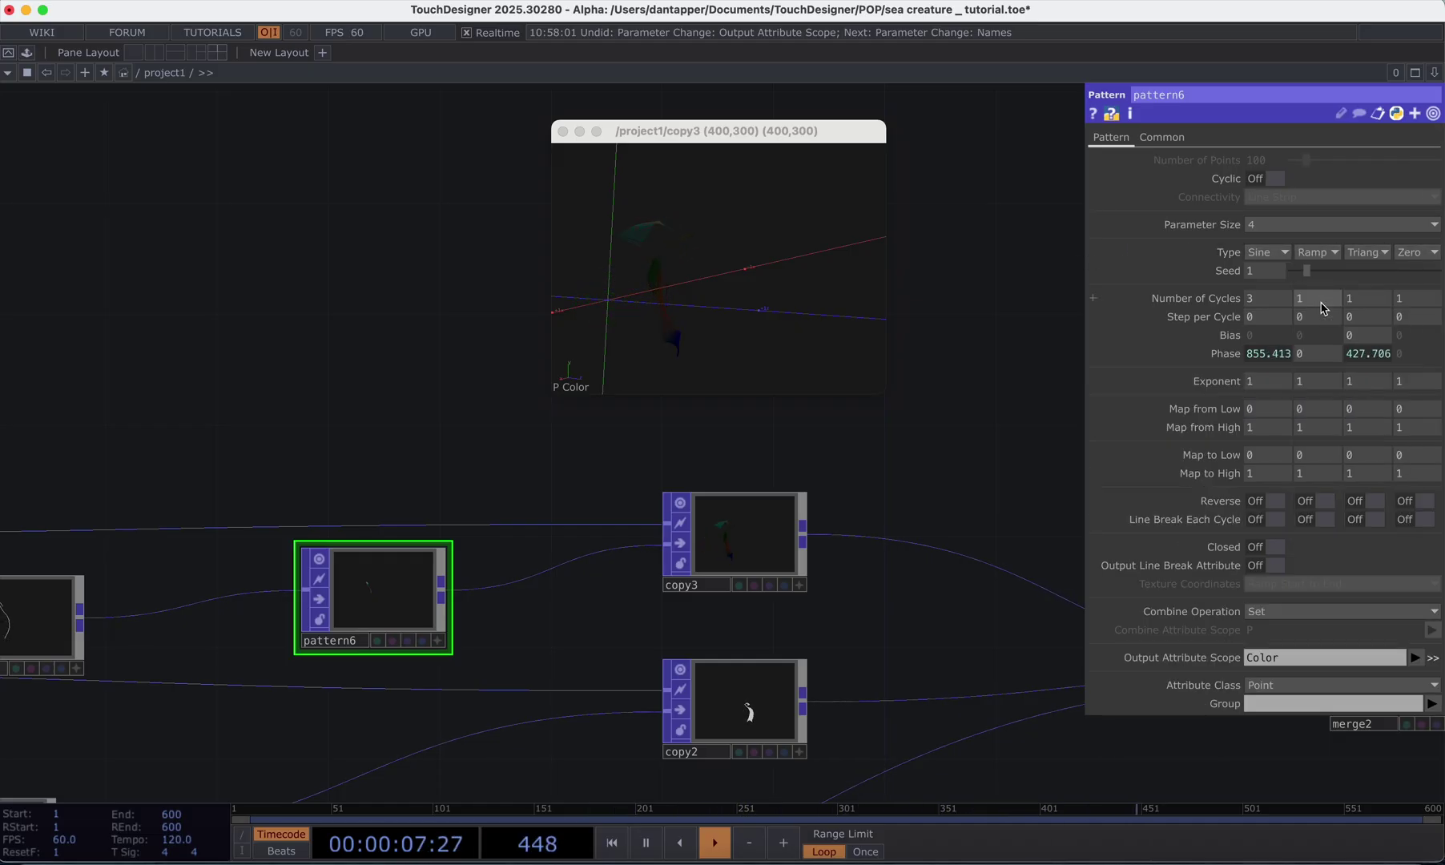
- Examine the coloured copy3 geometry from several angles in its enlarged floating viewer and close the viewer
{"action": "mouse_move", "coordinate": [741, 267]}
{"action": "left_mouse_down"}
{"action": "mouse_move", "coordinate": [653, 320]}
{"action": "mouse_move", "coordinate": [720, 273]}
{"action": "left_mouse_up"}
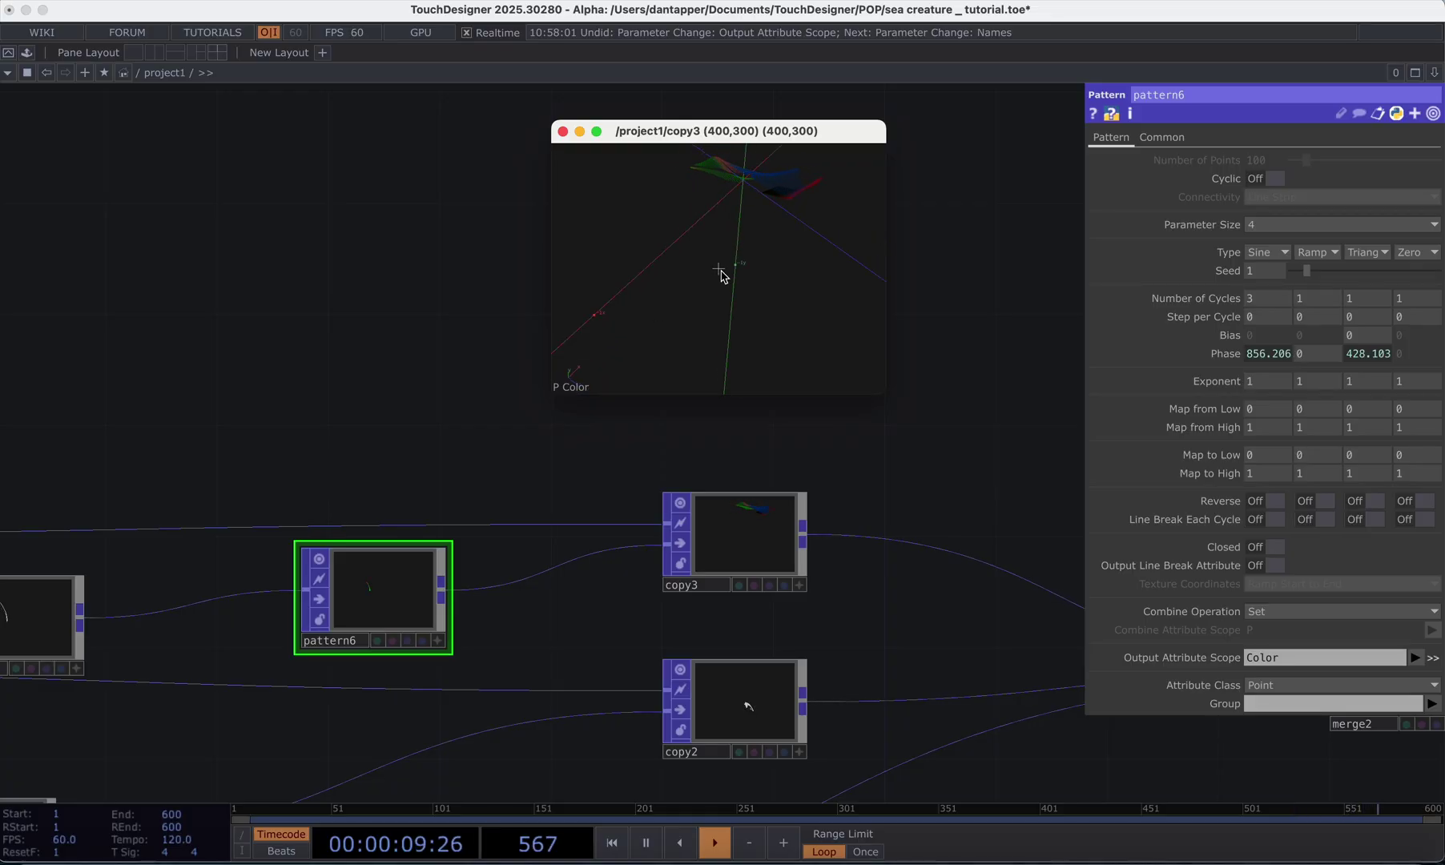
{"action": "left_click_drag", "start_coordinate": [728, 133], "coordinate": [727, 131]}
{"action": "double_click", "coordinate": [728, 132]}
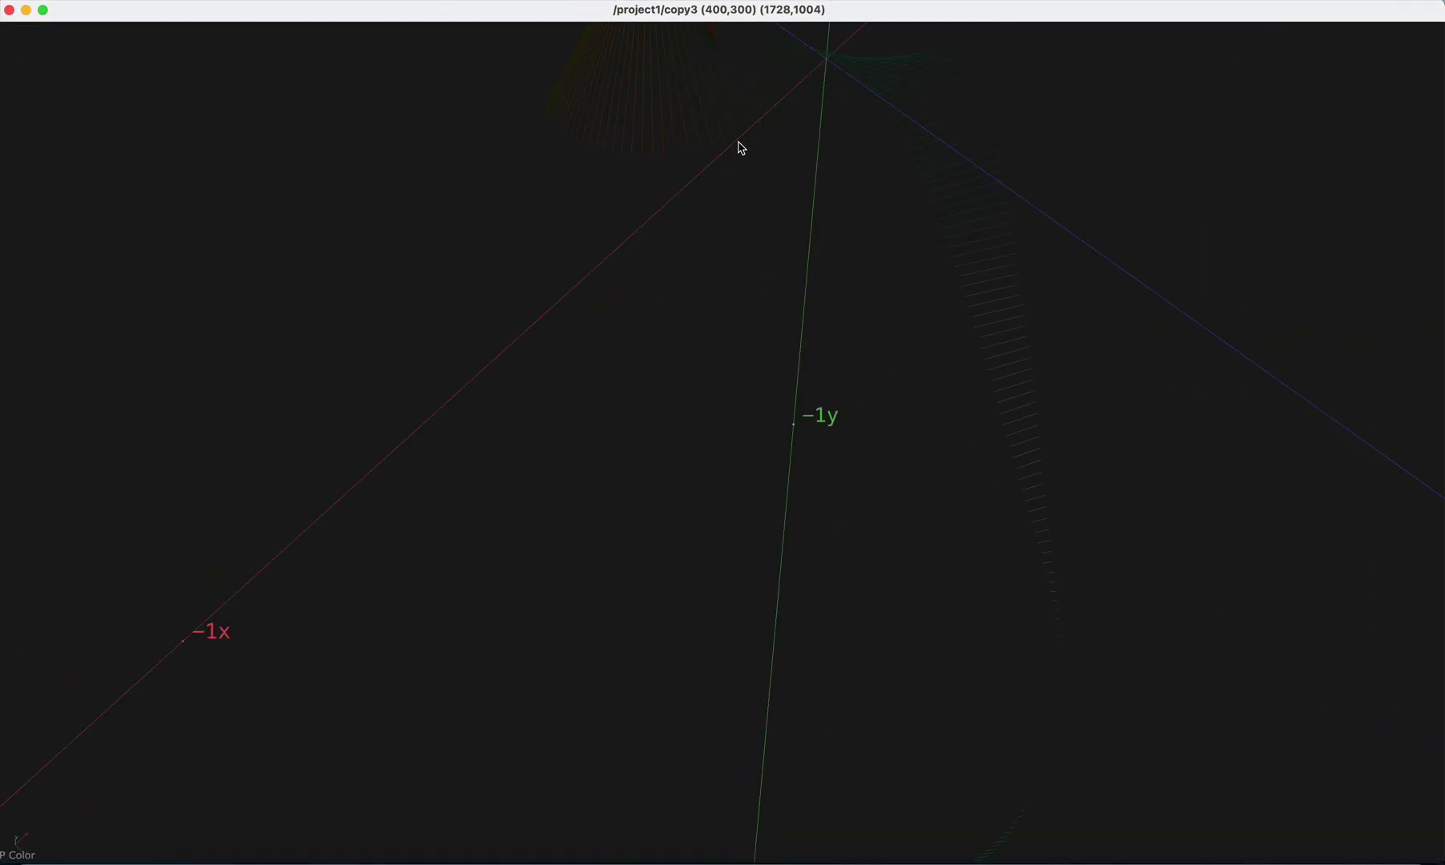
{"action": "left_click_drag", "start_coordinate": [968, 238], "coordinate": [951, 121]}
{"action": "left_click_drag", "start_coordinate": [950, 259], "coordinate": [665, 138]}
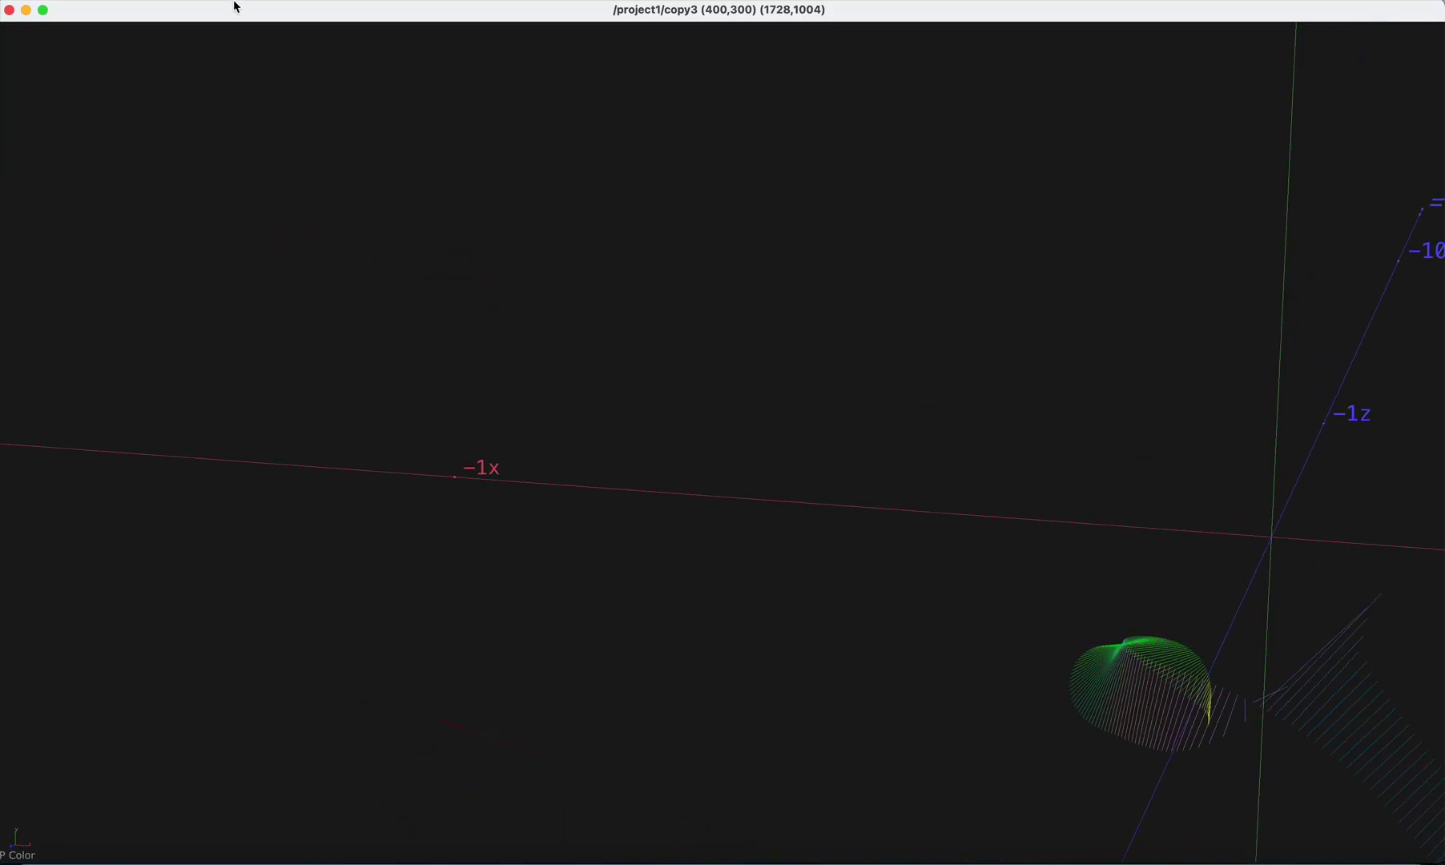
{"action": "left_click", "coordinate": [9, 10]}
- Duplicate pattern6, insert the duplicate between pattern4 and copy2, and line up pattern6 with its row of nodes
{"action": "scroll", "coordinate": [468, 343], "scroll_direction": "down", "scroll_amount": 5}
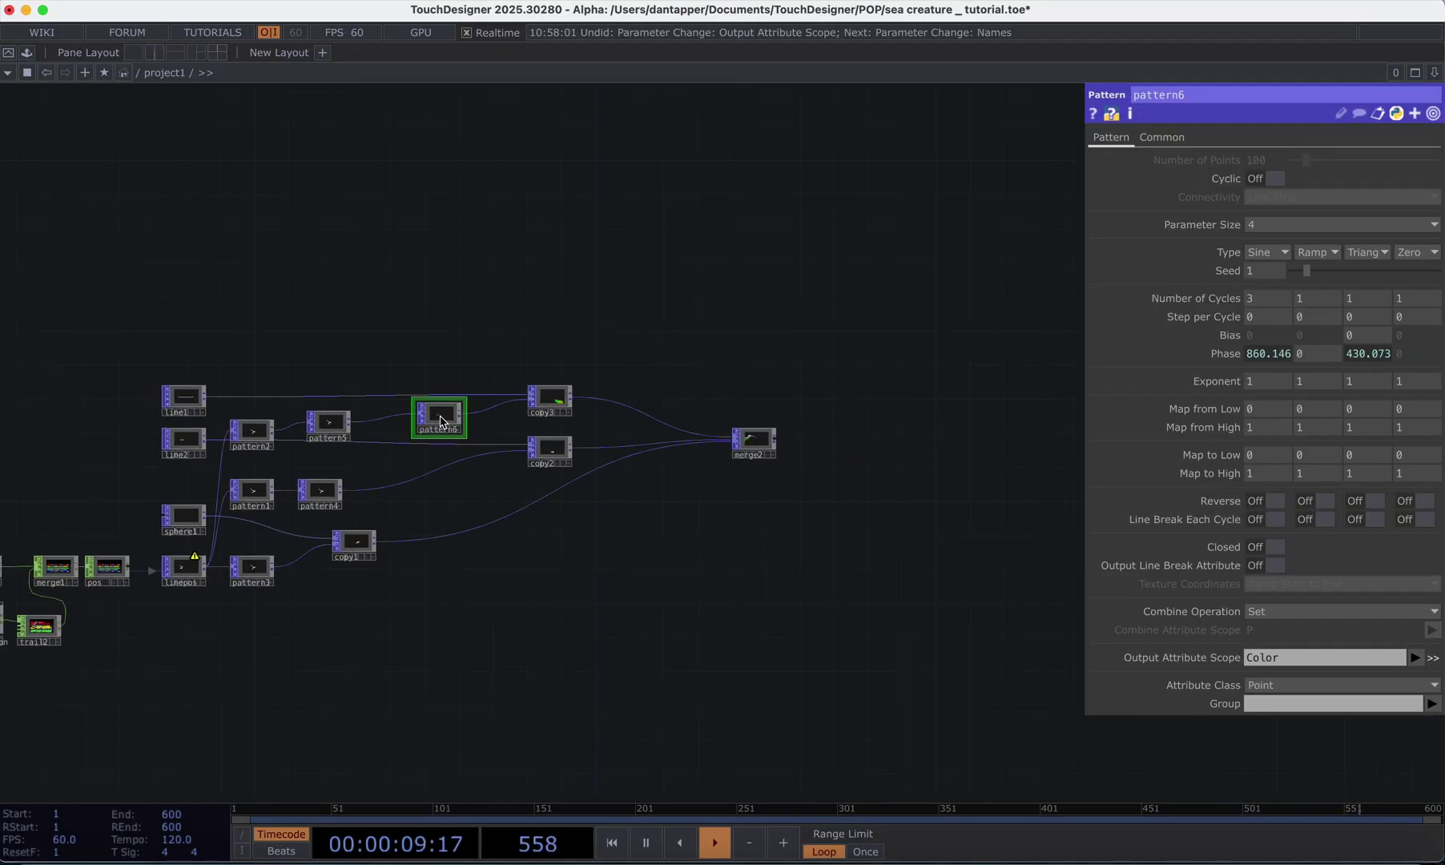
{"action": "key", "text": "ctrl+c"}
{"action": "key", "text": "ctrl+v"}
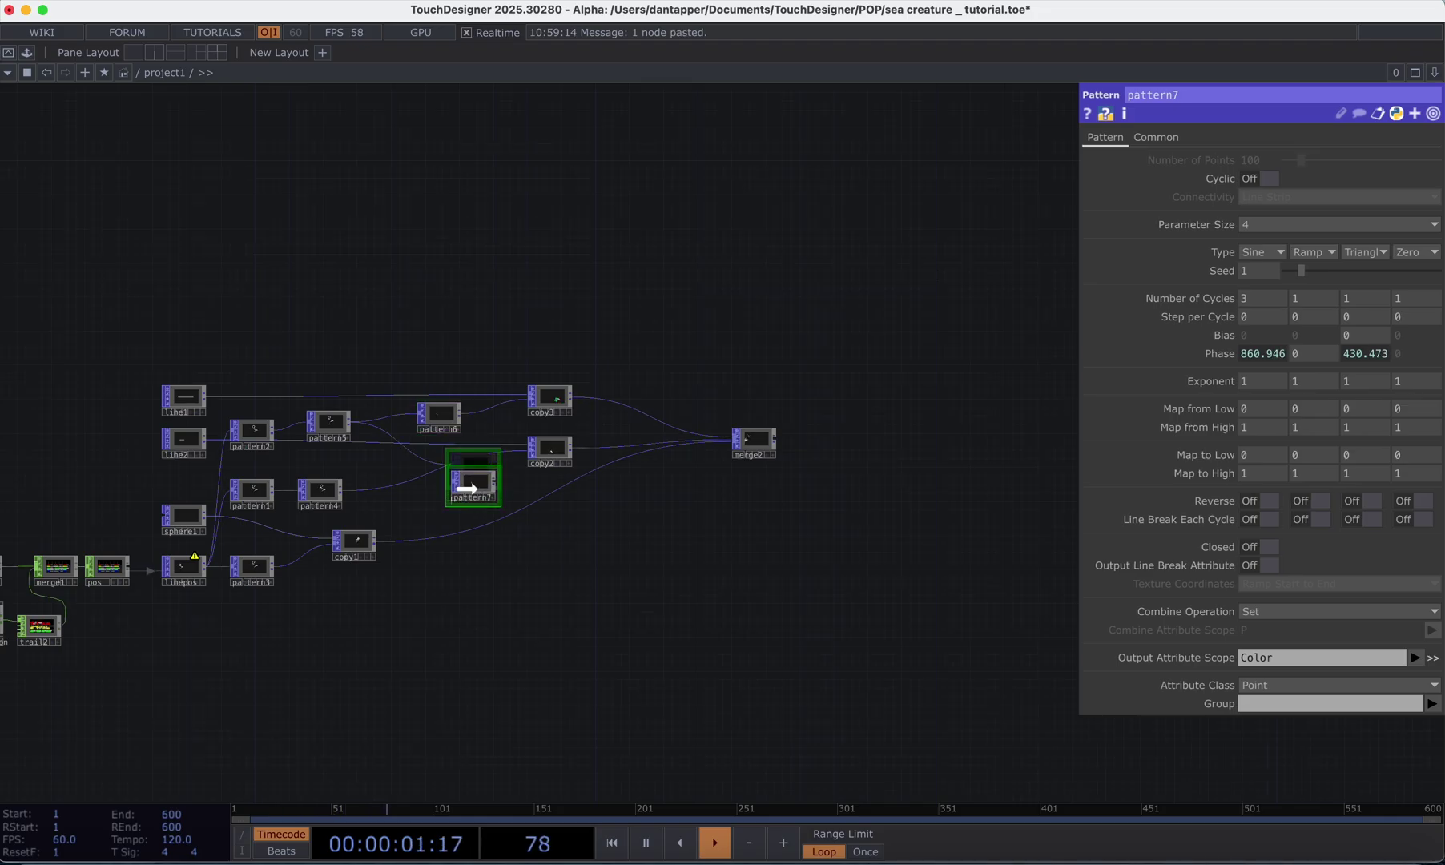
{"action": "left_click", "coordinate": [473, 490]}
{"action": "left_click_drag", "start_coordinate": [343, 490], "coordinate": [445, 497]}
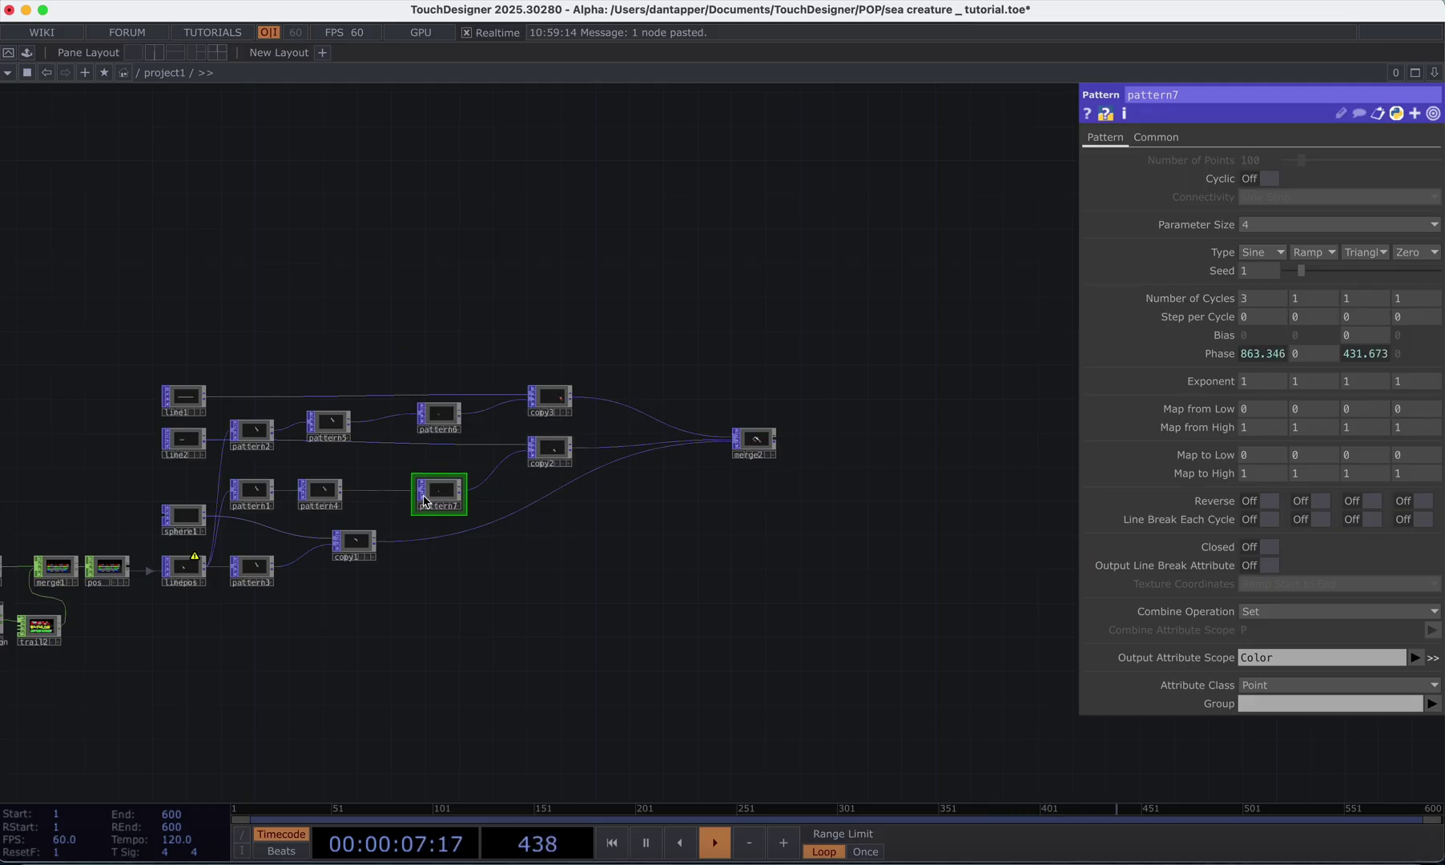
{"action": "key", "text": "p"}
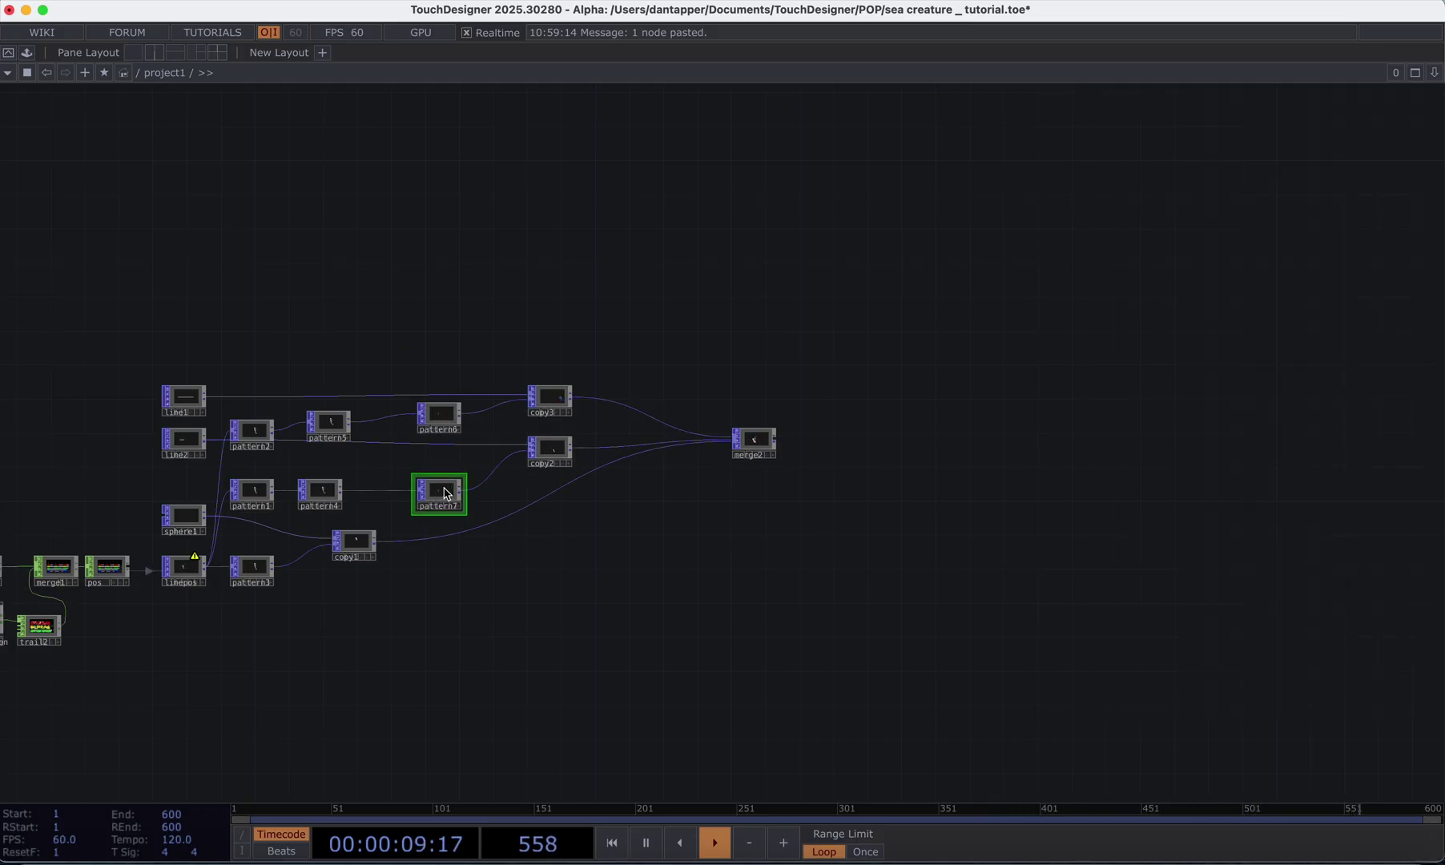
{"action": "key", "text": "p"}
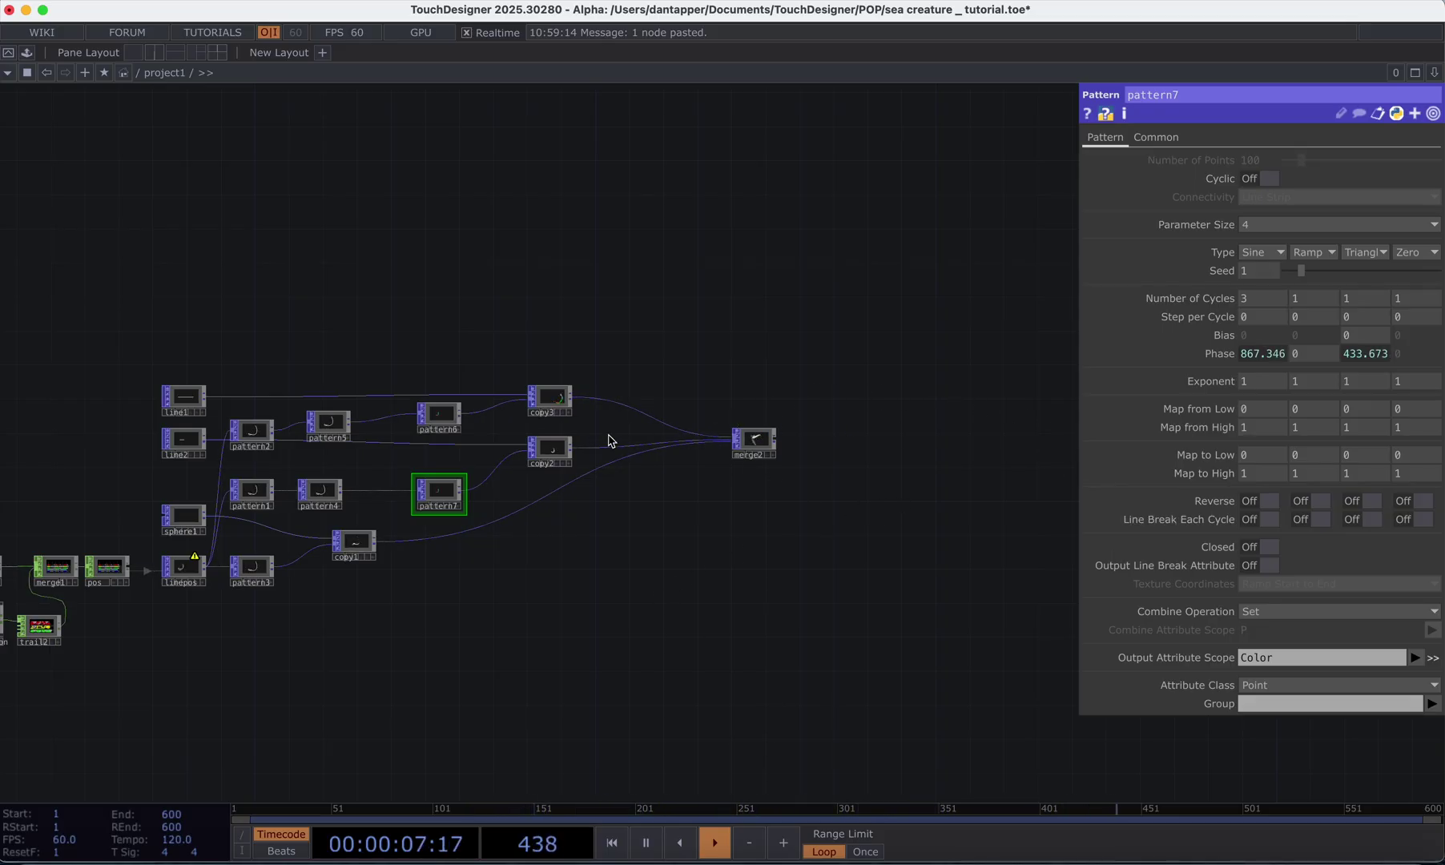
{"action": "left_click_drag", "start_coordinate": [449, 421], "coordinate": [448, 431]}
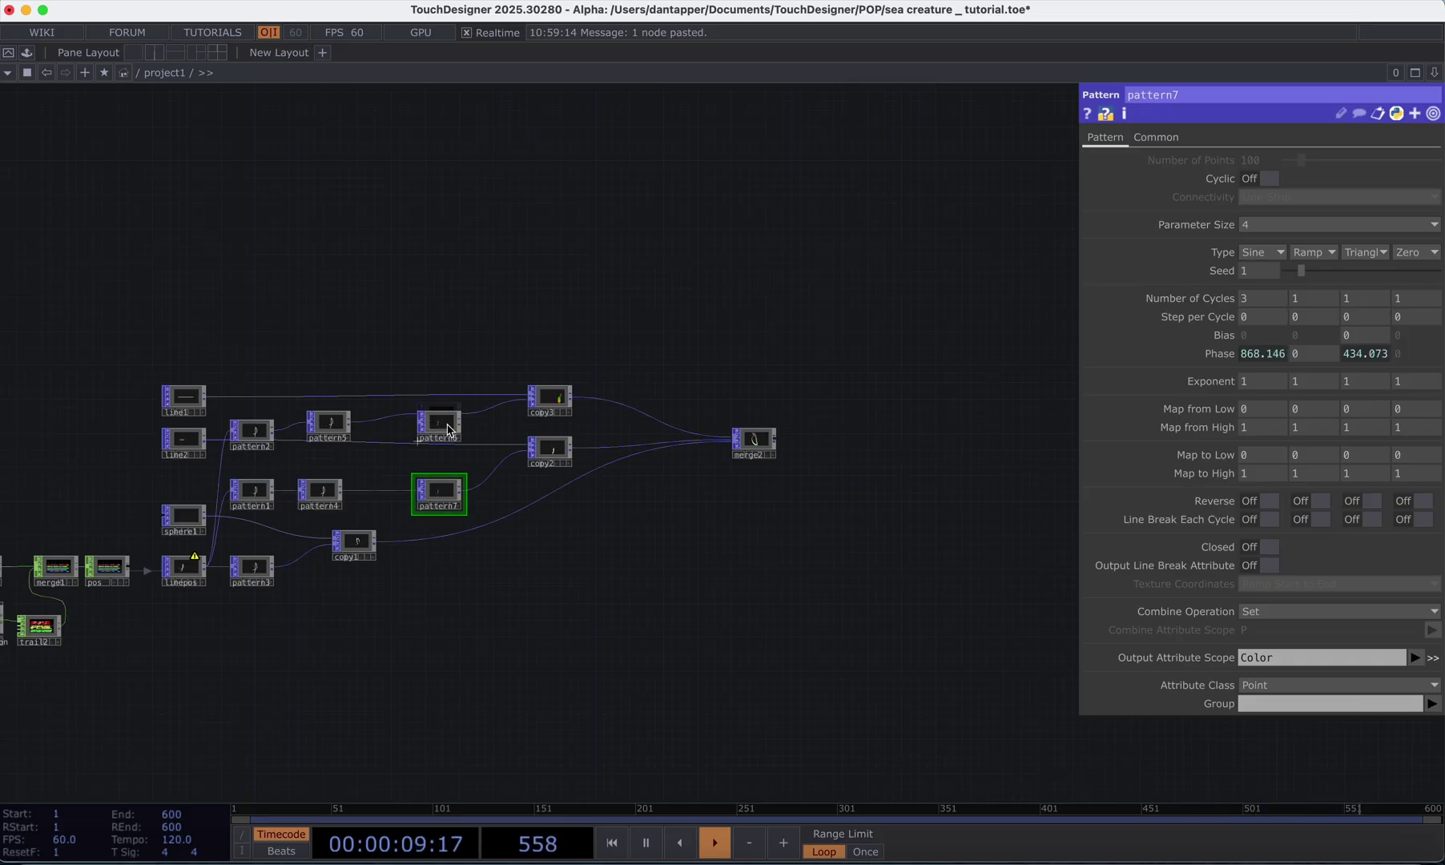
- Enable template point attributes on copy2 and choose Color as the attribute to copy to its points
{"action": "left_click", "coordinate": [552, 453]}
{"action": "key", "text": "p"}
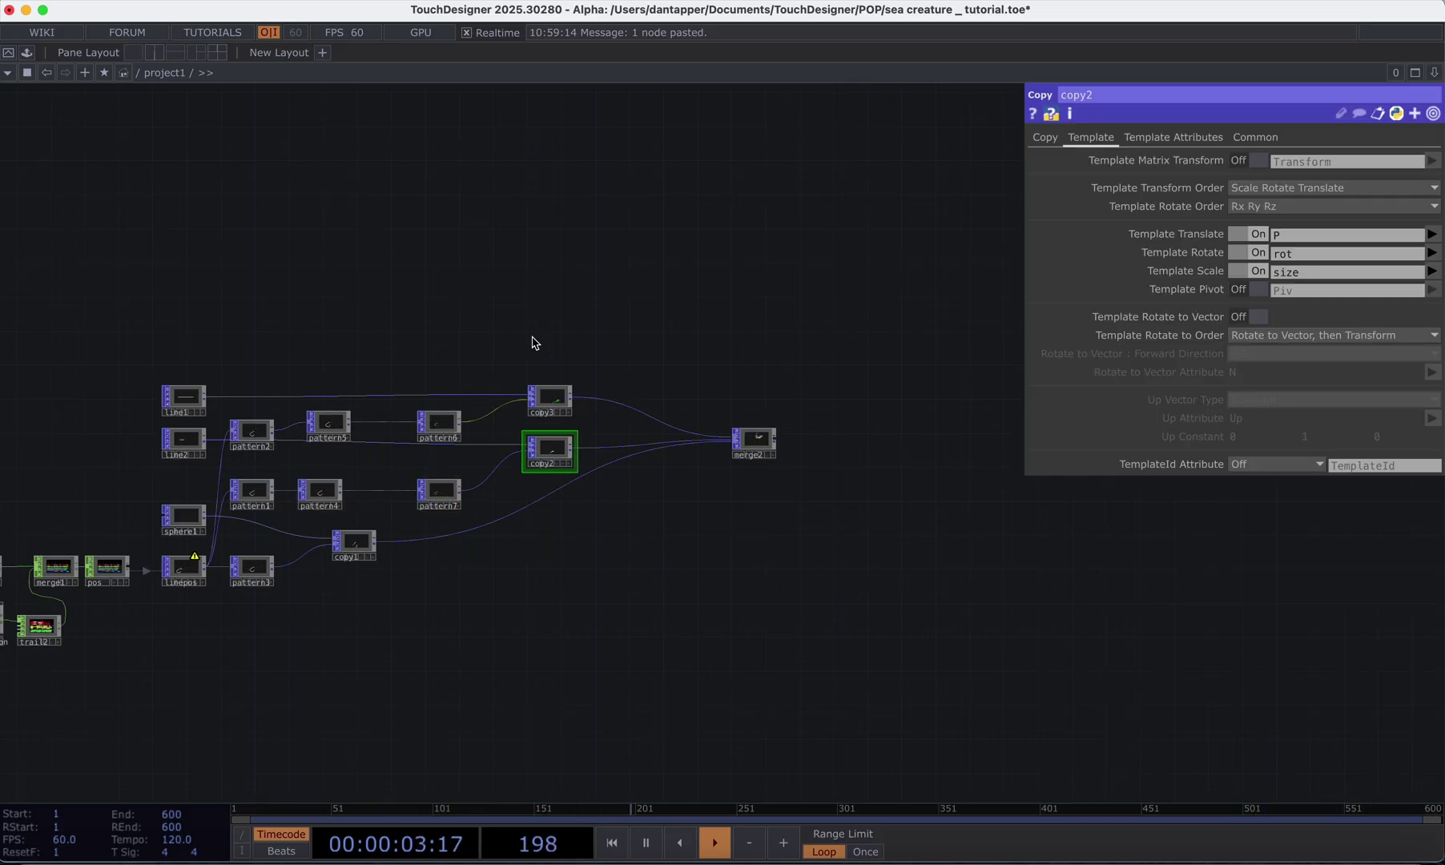
{"action": "scroll", "coordinate": [555, 458], "scroll_direction": "up", "scroll_amount": 5}
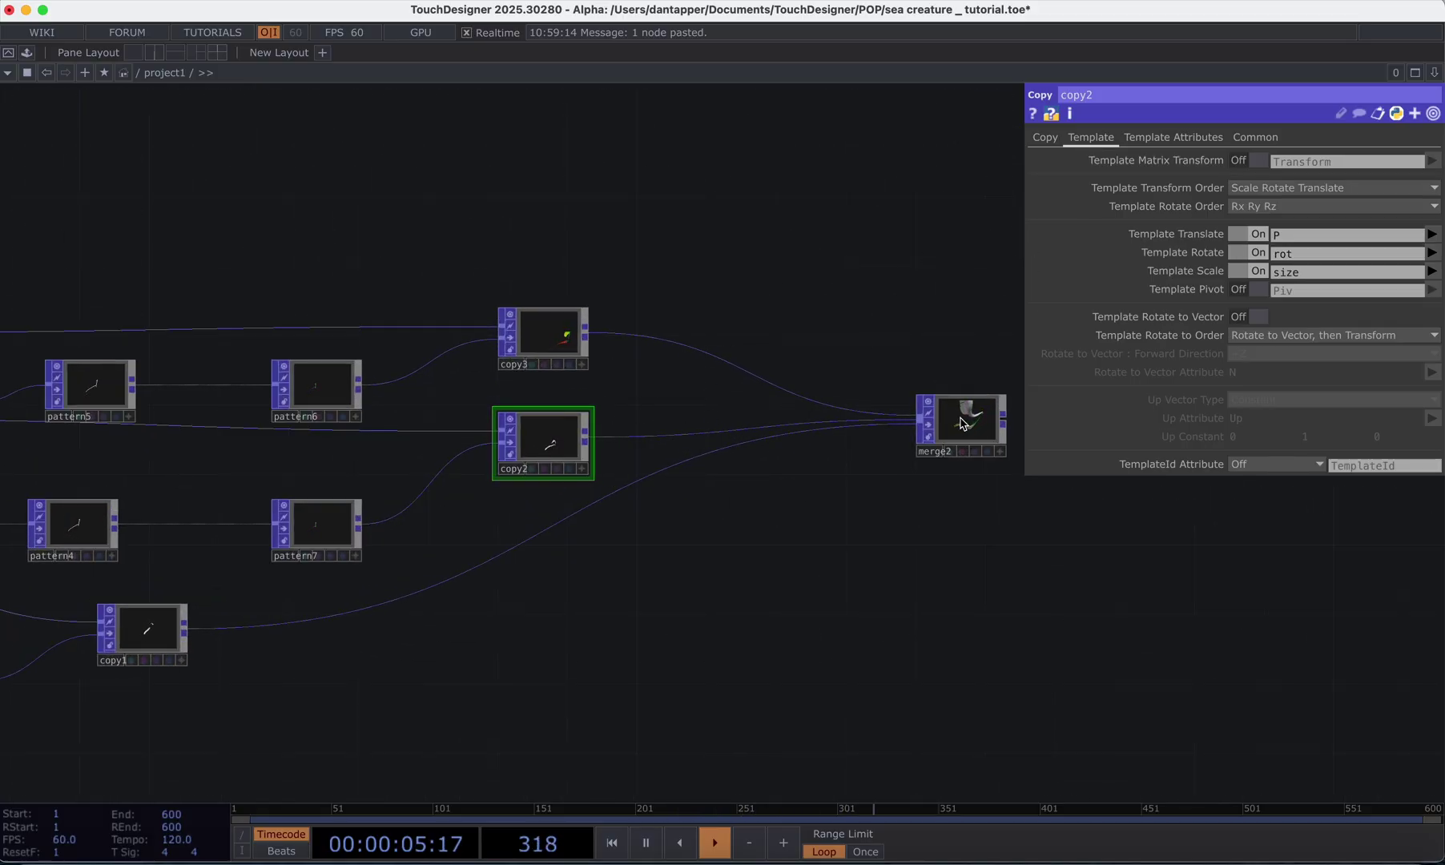
{"action": "scroll", "coordinate": [963, 425], "scroll_direction": "up", "scroll_amount": 6}
{"action": "left_click", "coordinate": [1157, 137]}
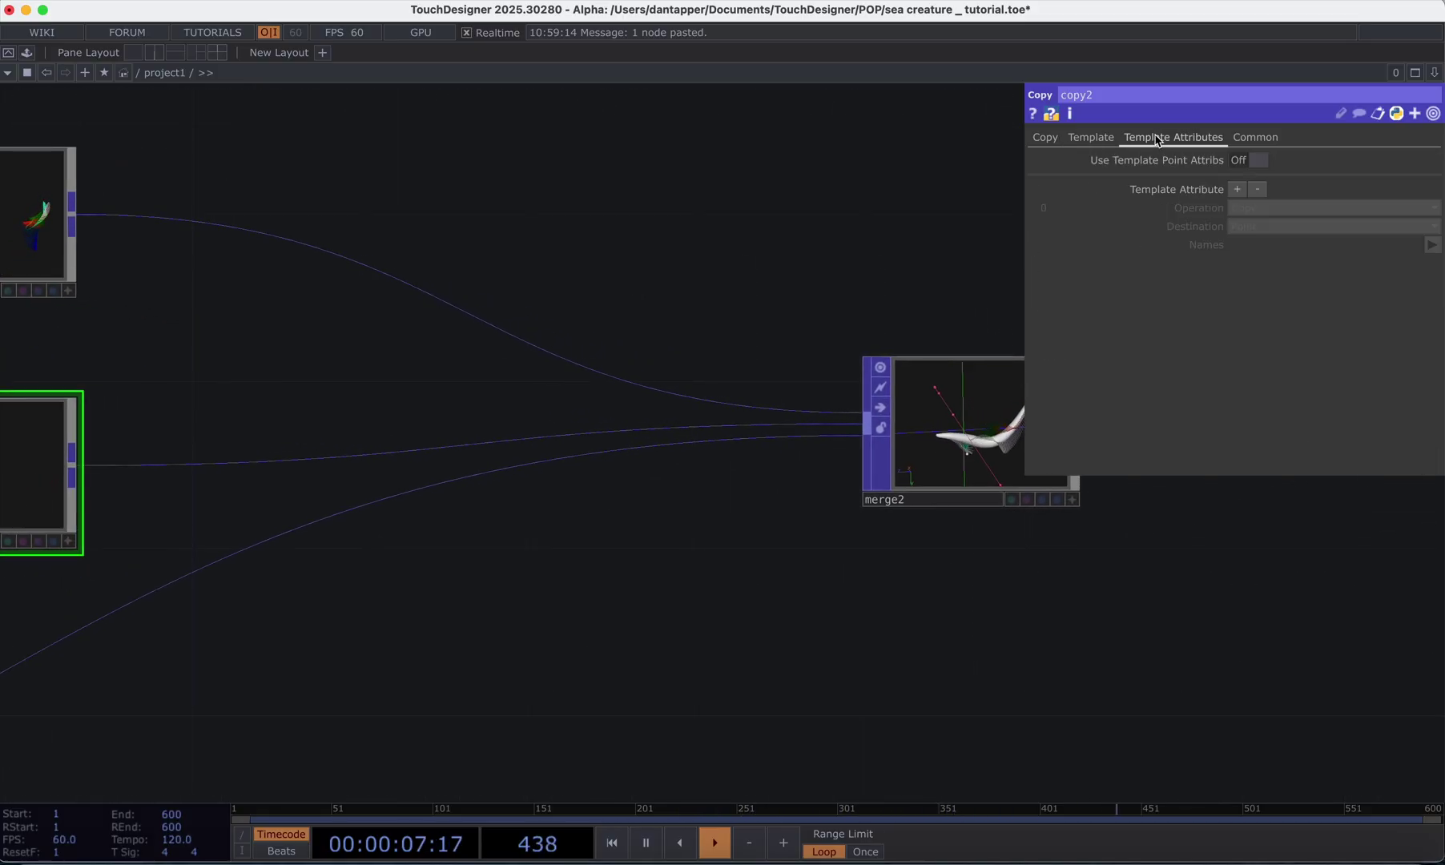
{"action": "left_click", "coordinate": [1258, 159]}
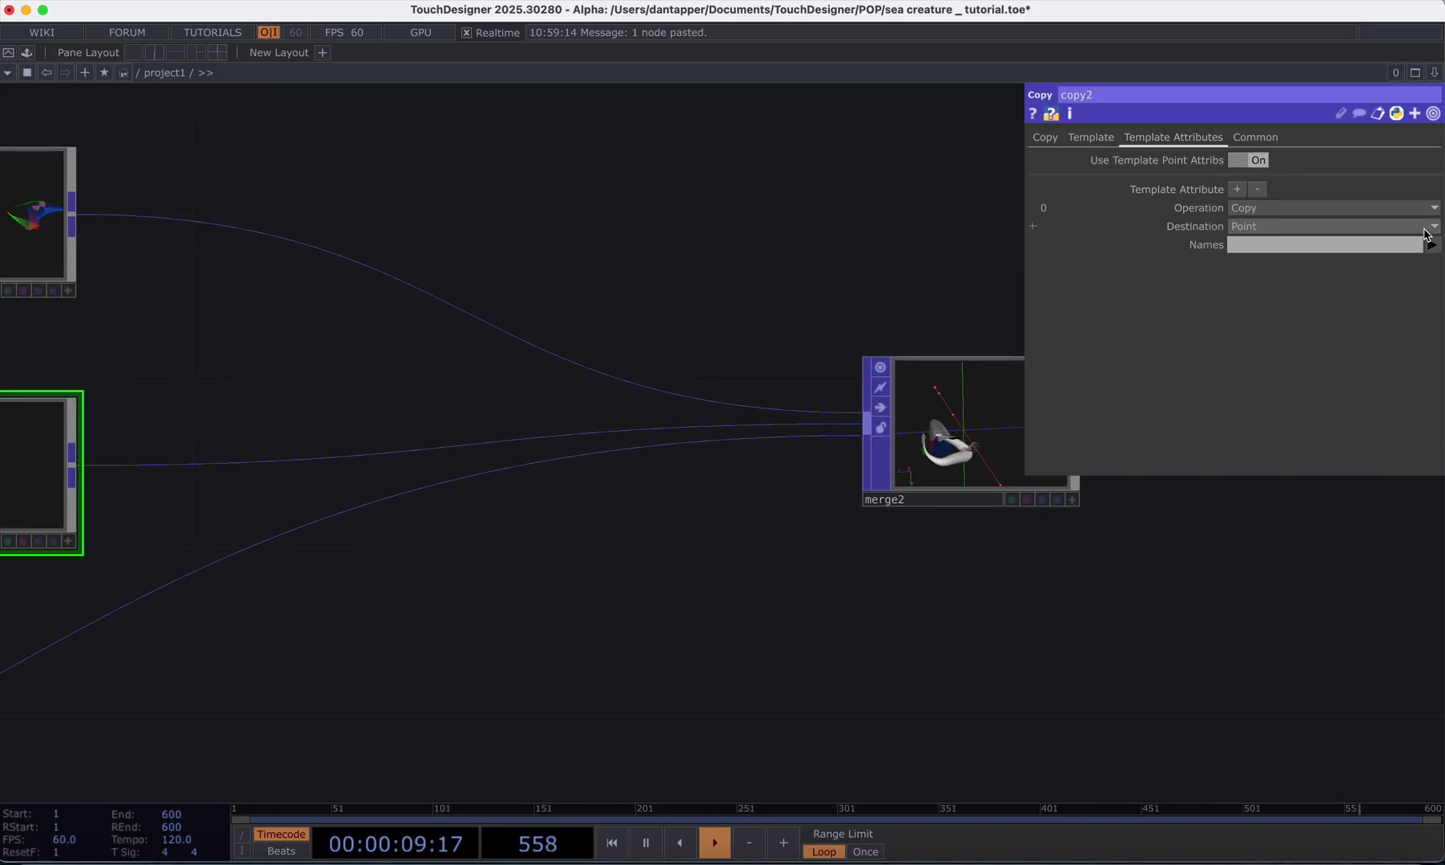
{"action": "left_click", "coordinate": [1431, 245]}
{"action": "left_click", "coordinate": [1426, 284]}
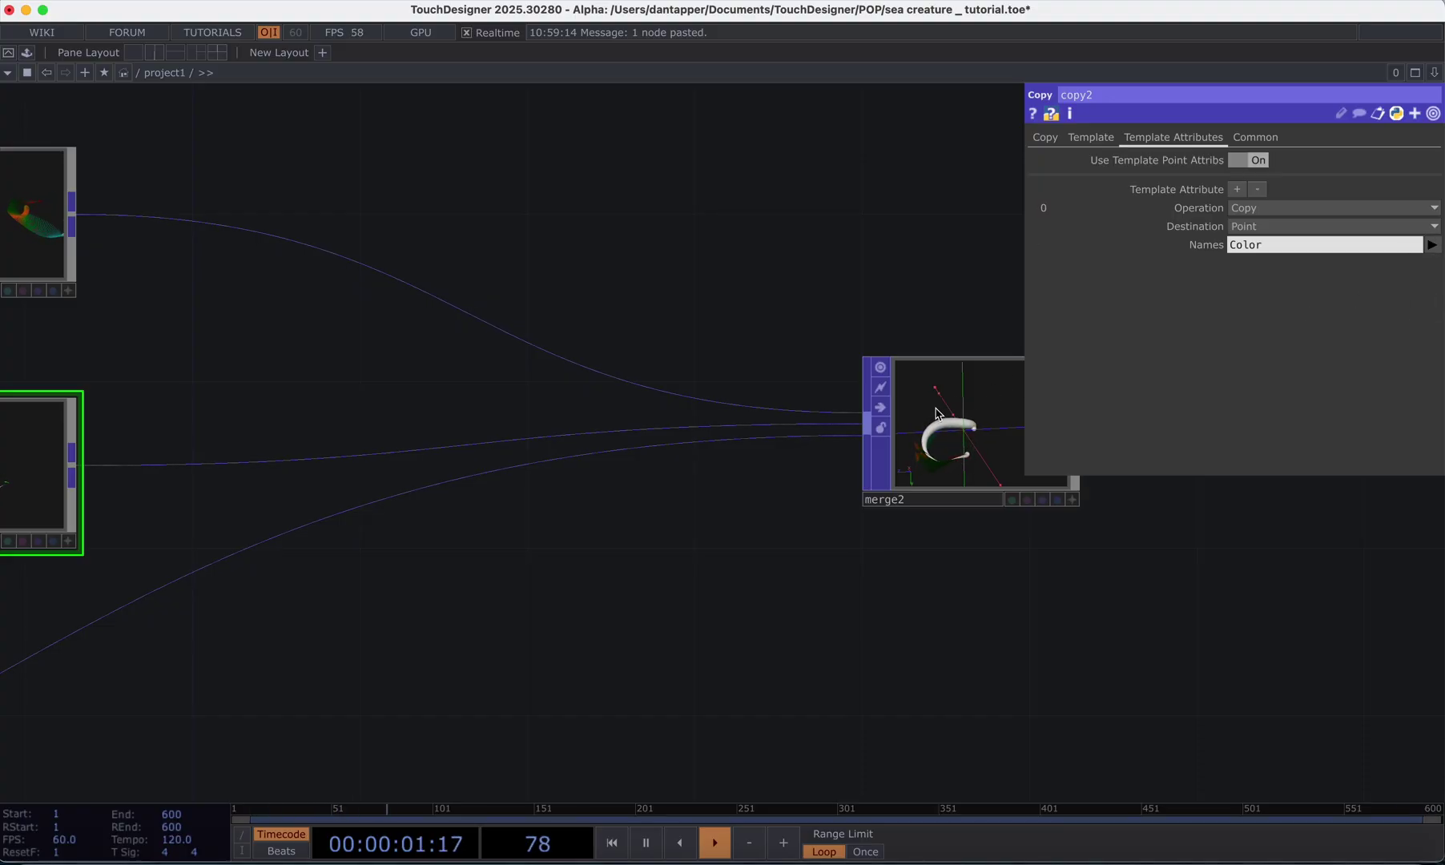
- Move the copy1 node beneath copy2 to make room after pattern3
{"action": "scroll", "coordinate": [936, 416], "scroll_direction": "up", "scroll_amount": 5}
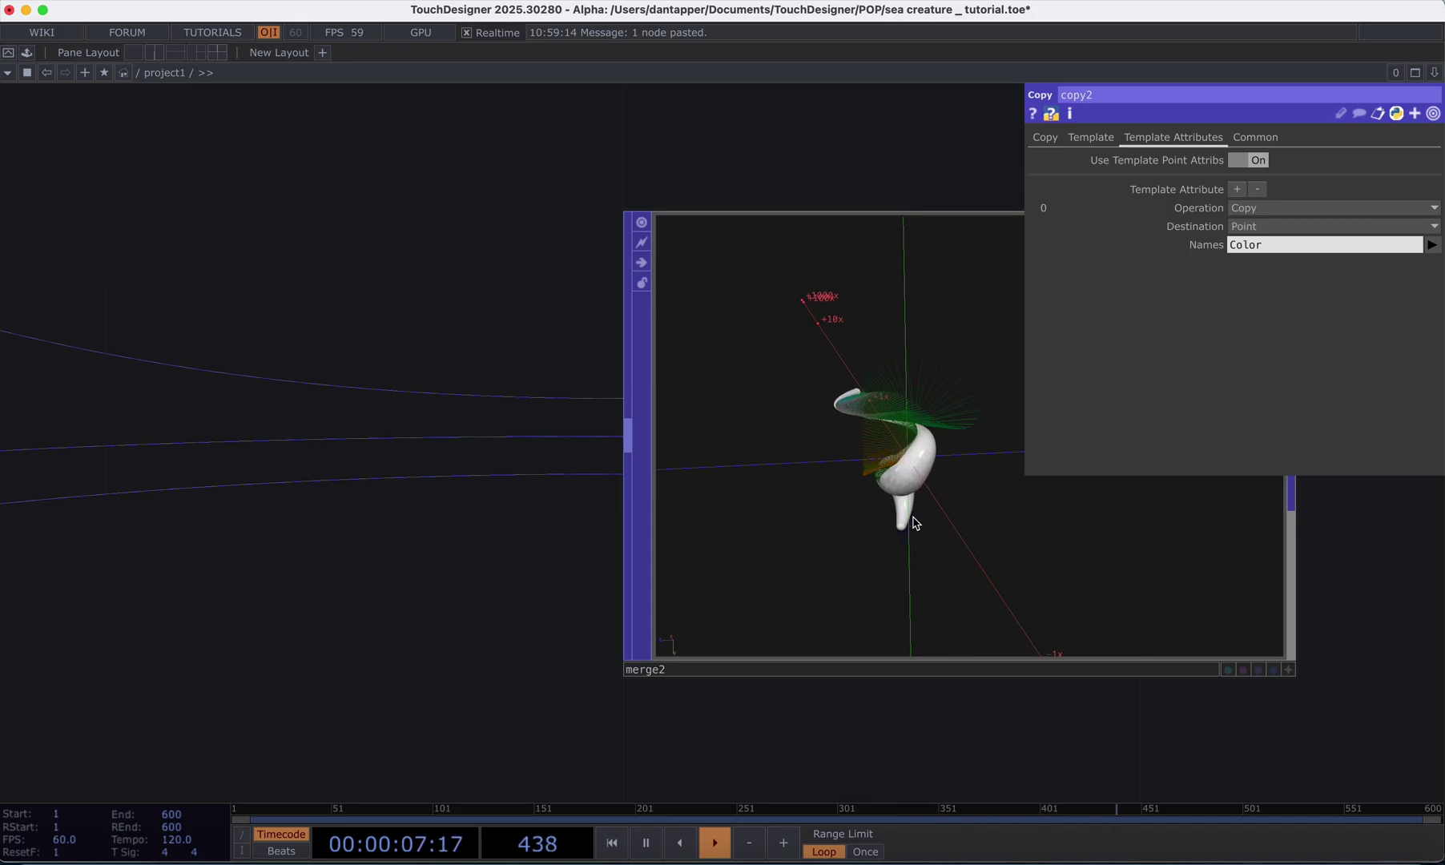
{"action": "scroll", "coordinate": [916, 523], "scroll_direction": "down", "scroll_amount": 5}
{"action": "scroll", "coordinate": [964, 509], "scroll_direction": "down", "scroll_amount": 10}
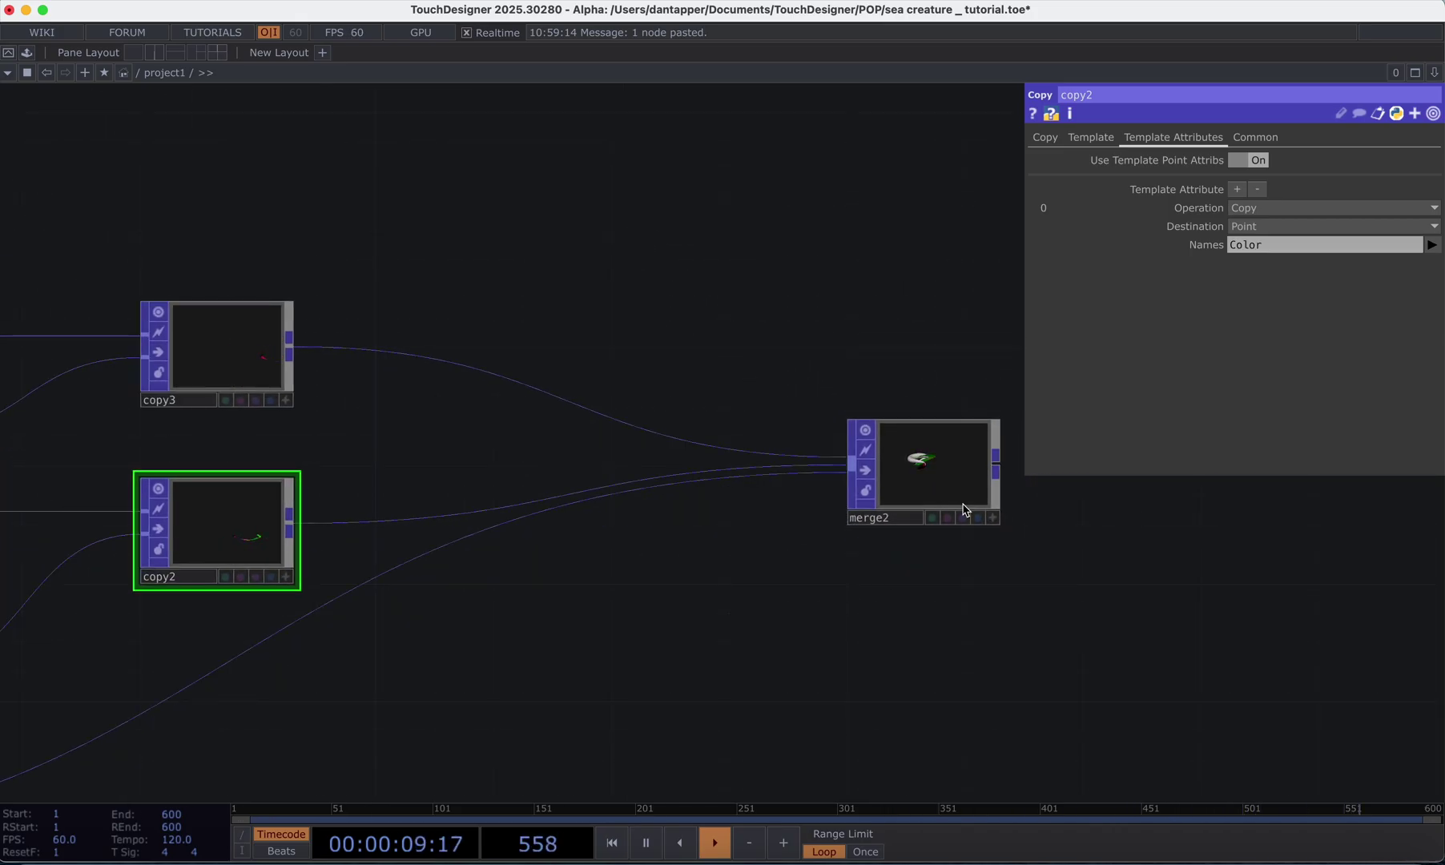
{"action": "scroll", "coordinate": [579, 599], "scroll_direction": "up", "scroll_amount": 3}
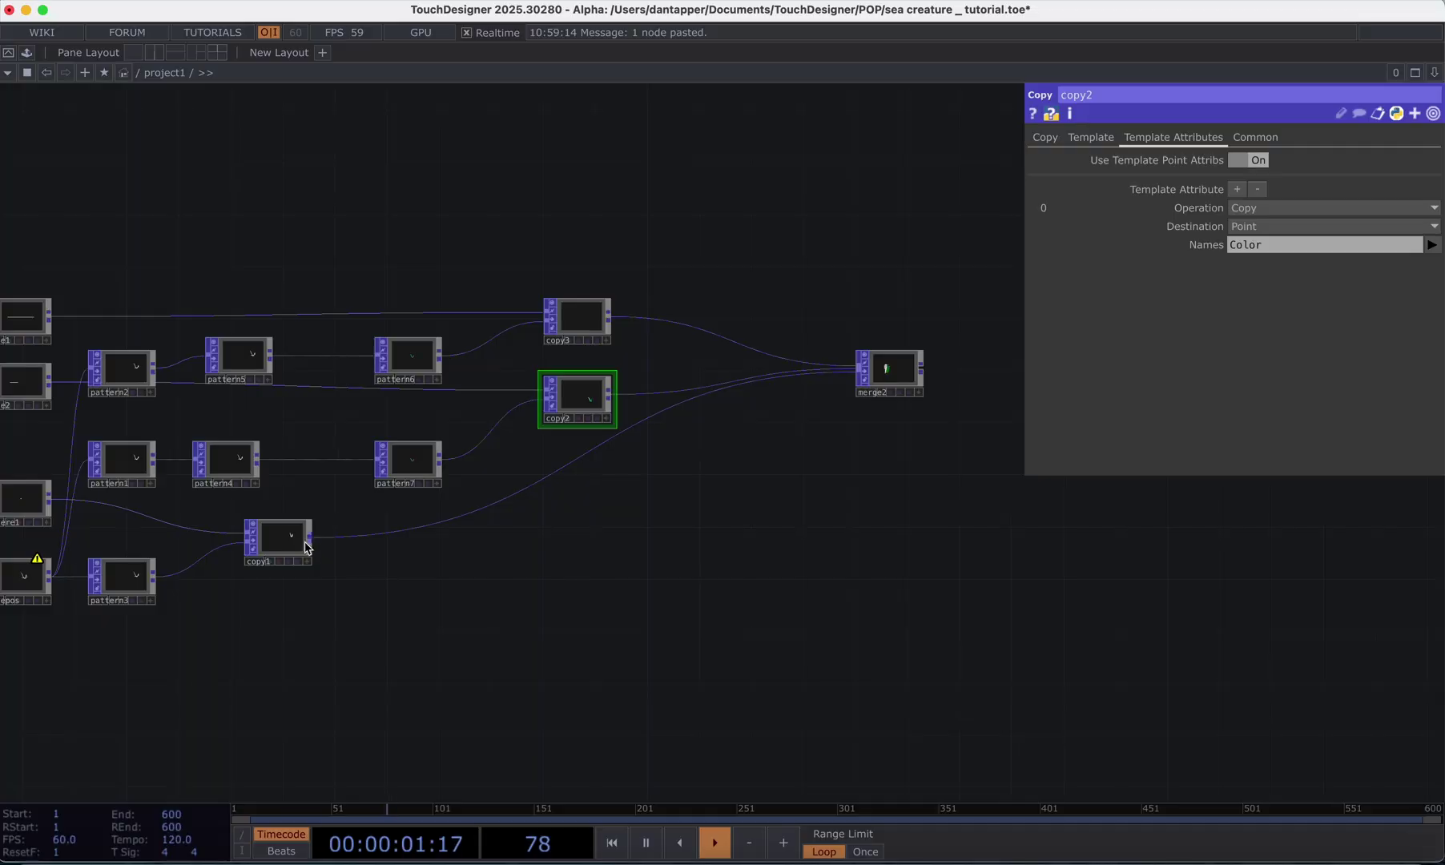
{"action": "left_click_drag", "start_coordinate": [287, 552], "coordinate": [589, 550]}
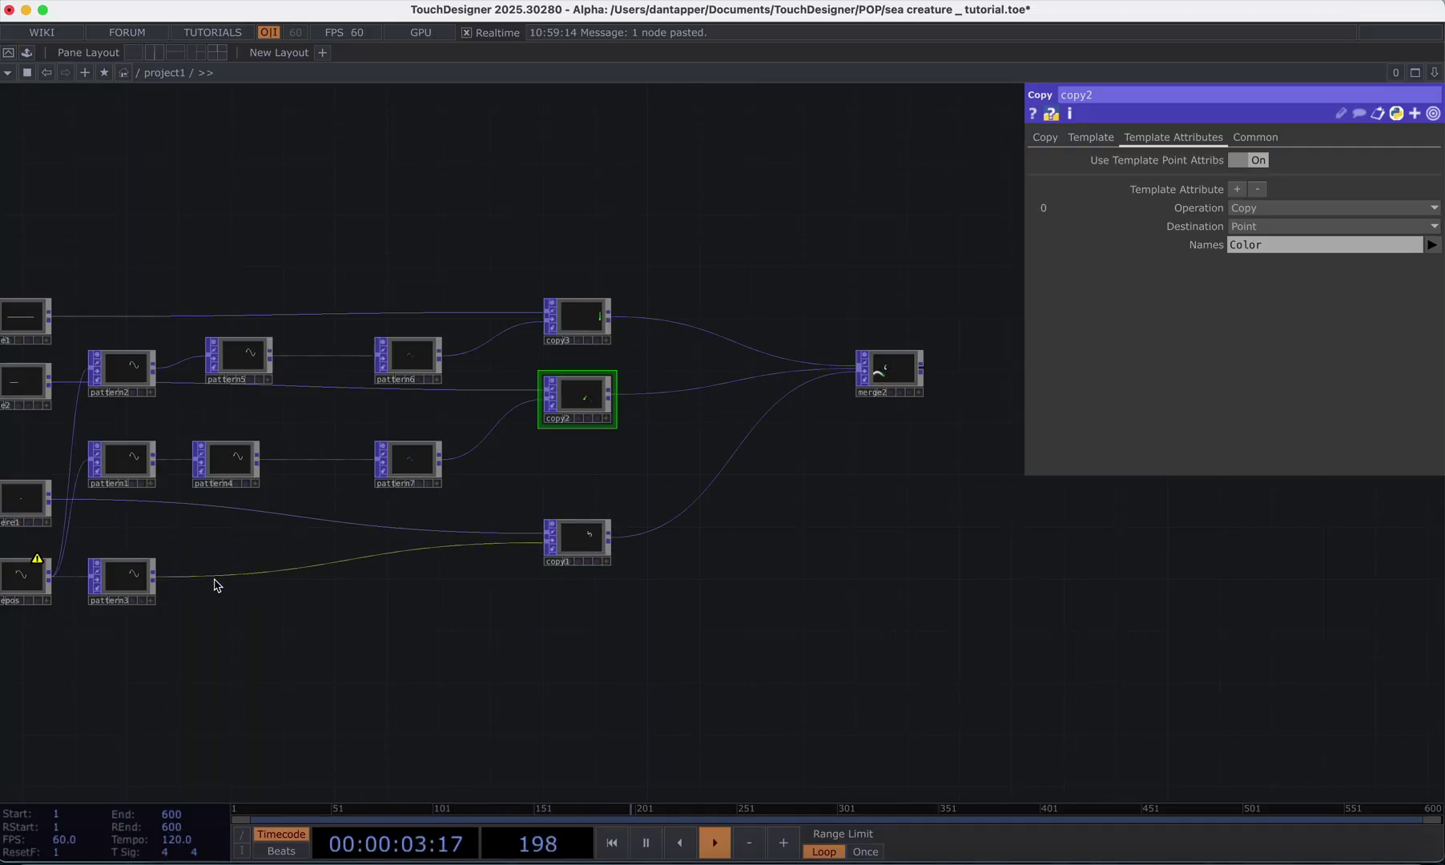
- Insert a new Pattern POP on the connection between pattern3 and copy1
{"action": "scroll", "coordinate": [187, 565], "scroll_direction": "up", "scroll_amount": 5}
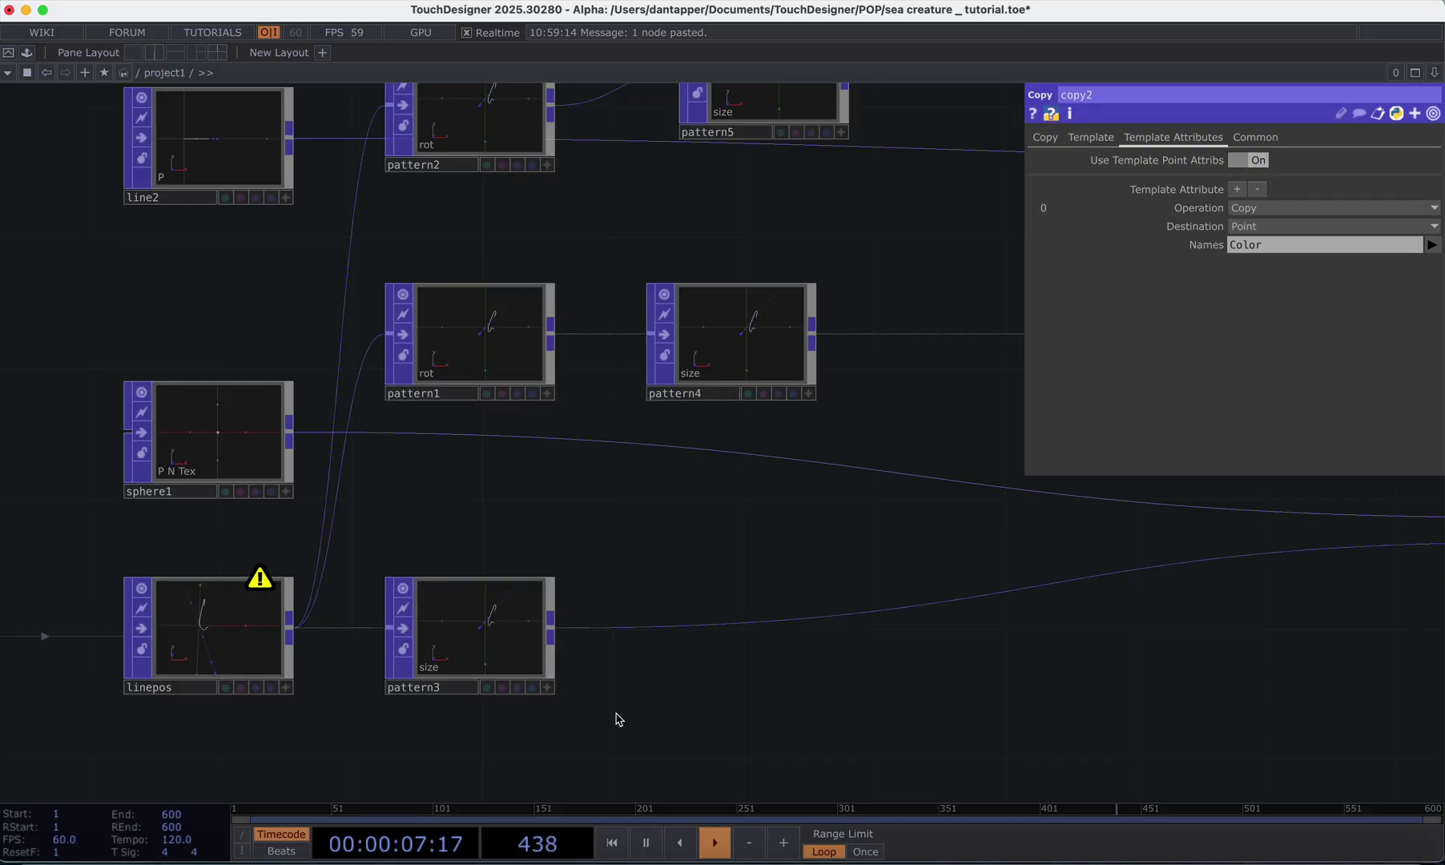
{"action": "right_click", "coordinate": [813, 621]}
{"action": "left_click", "coordinate": [847, 603]}
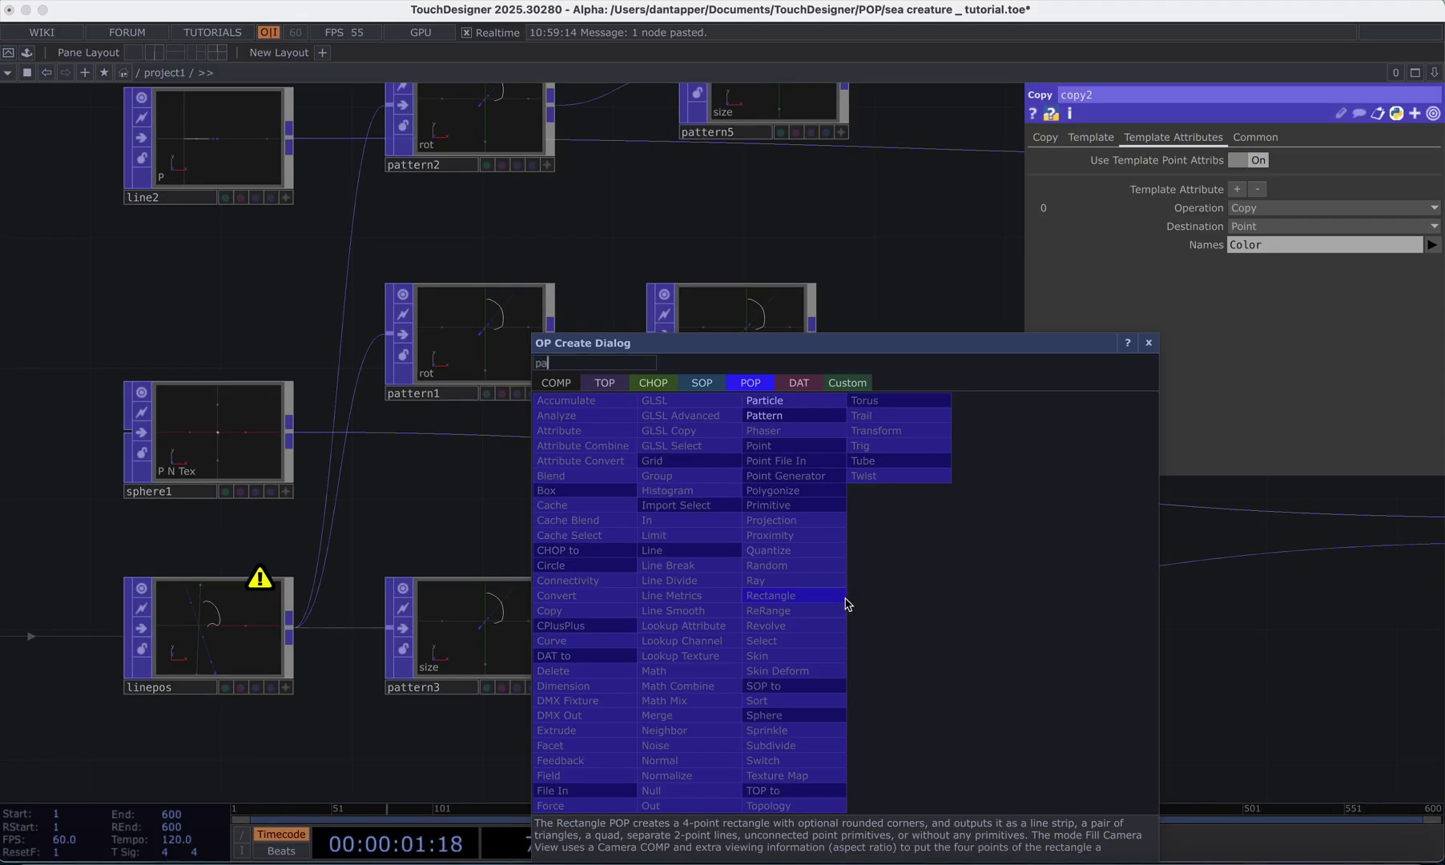
{"action": "left_click", "coordinate": [765, 415]}
{"action": "left_click", "coordinate": [847, 638]}
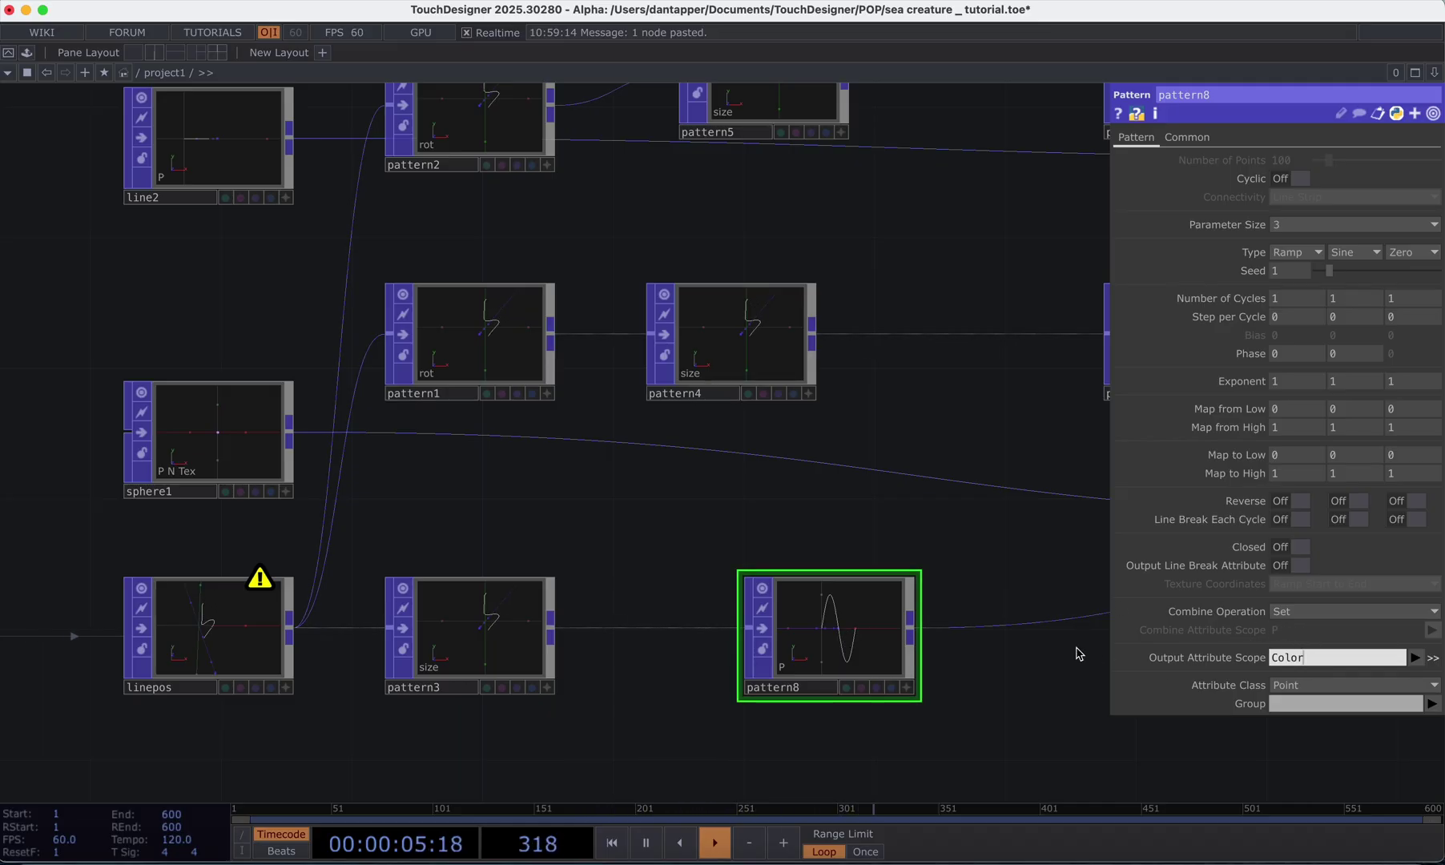
- Set the new Pattern POP's output attribute scope to Color and its parameter size to 4
{"action": "key", "text": "Return"}
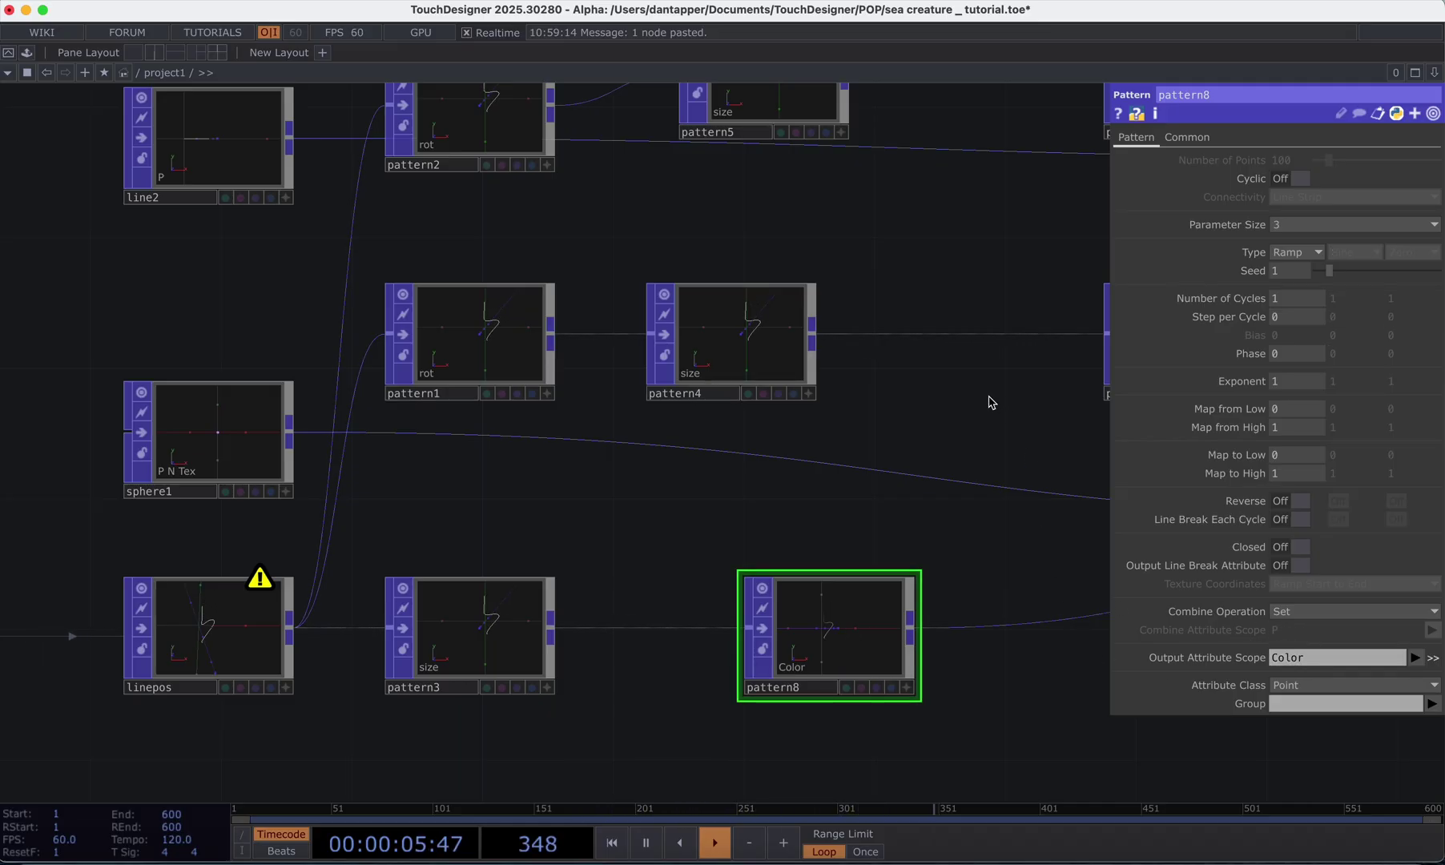
{"action": "left_click", "coordinate": [1284, 227]}
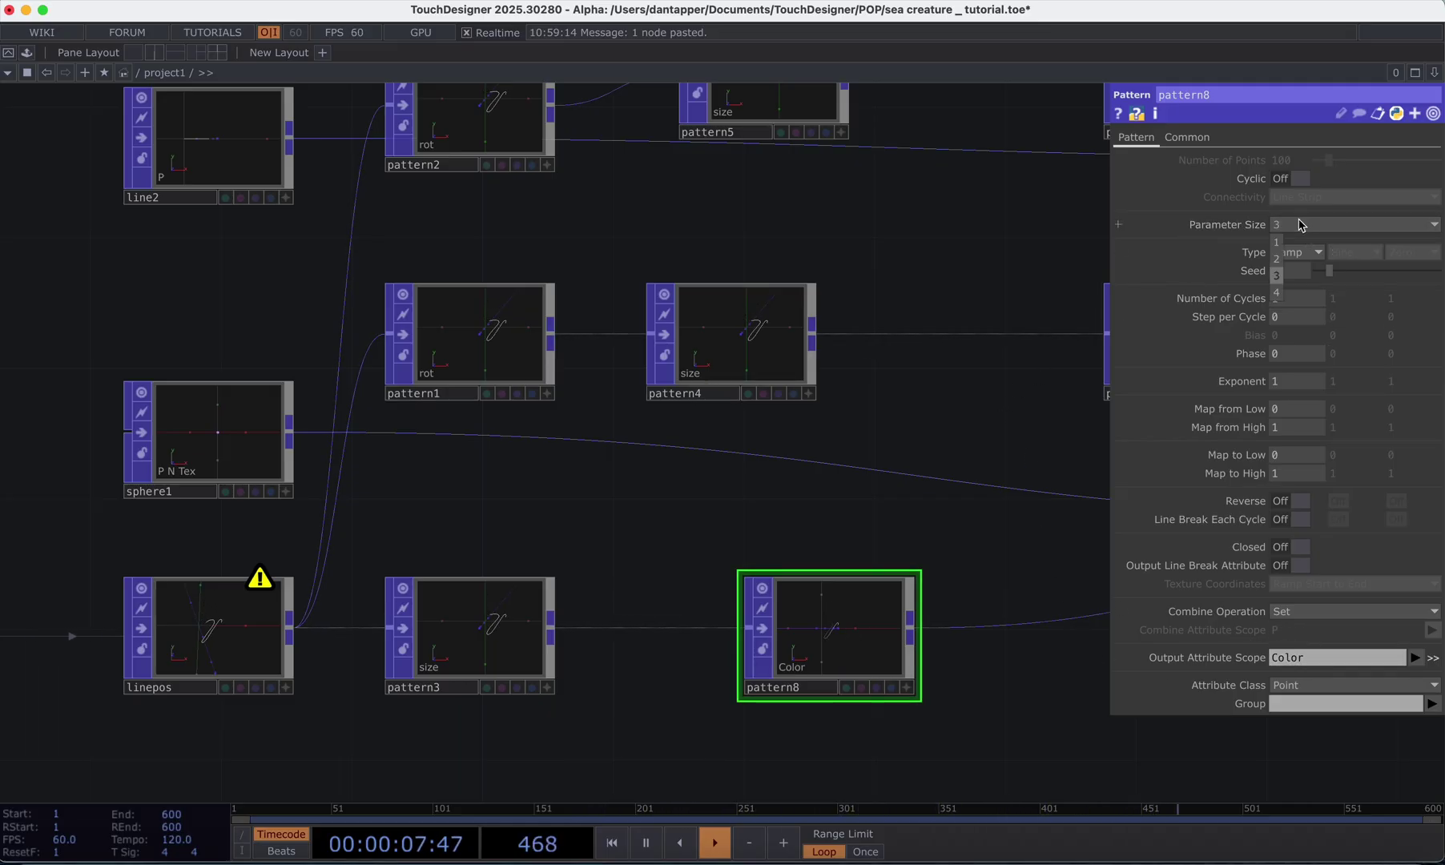
{"action": "left_click", "coordinate": [1281, 295]}
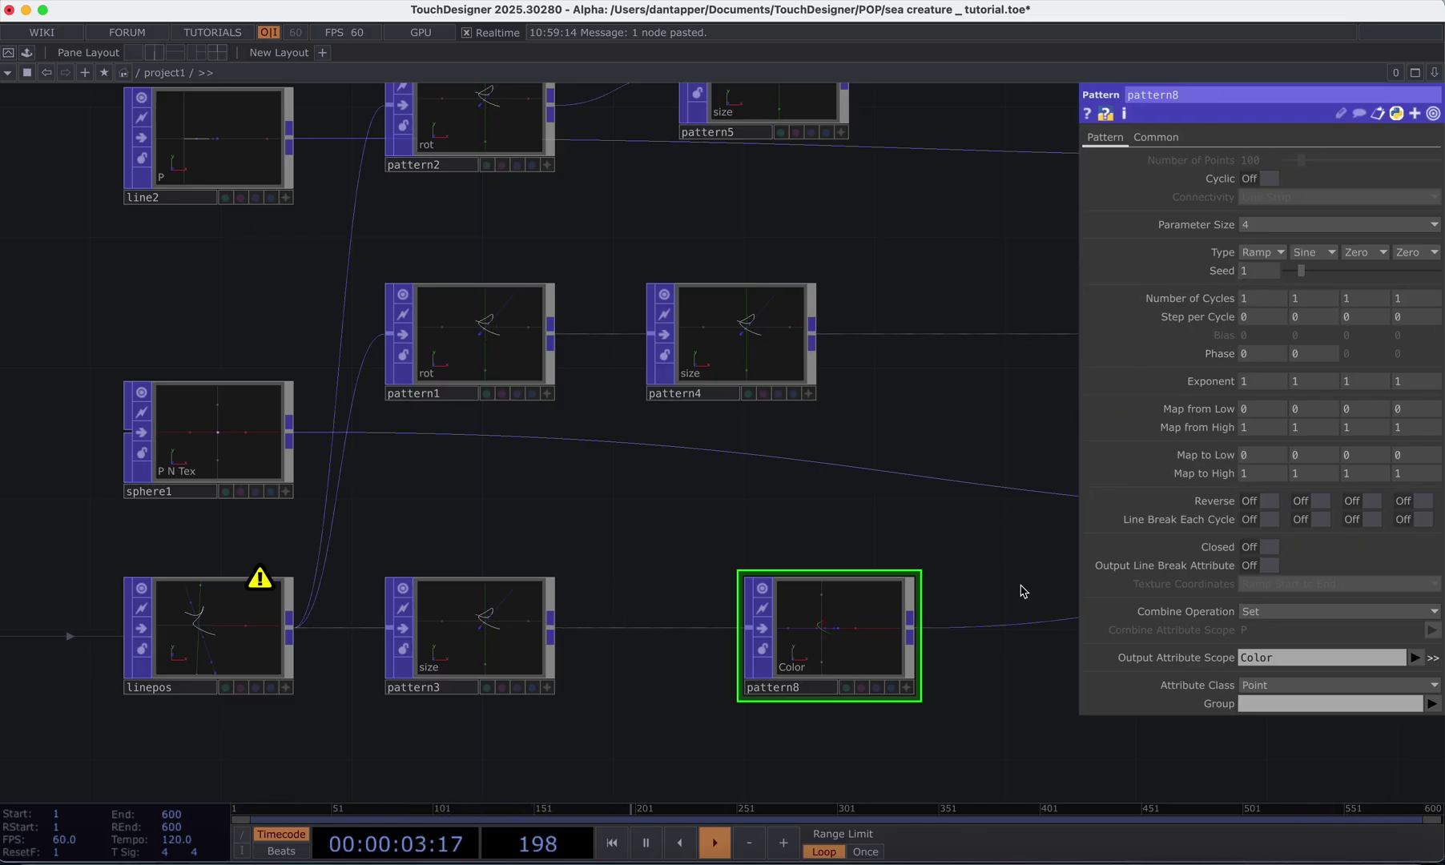
- Set the first component's pattern type of pattern8 to Ease Up Ease Down
{"action": "scroll", "coordinate": [881, 577], "scroll_direction": "up", "scroll_amount": 8}
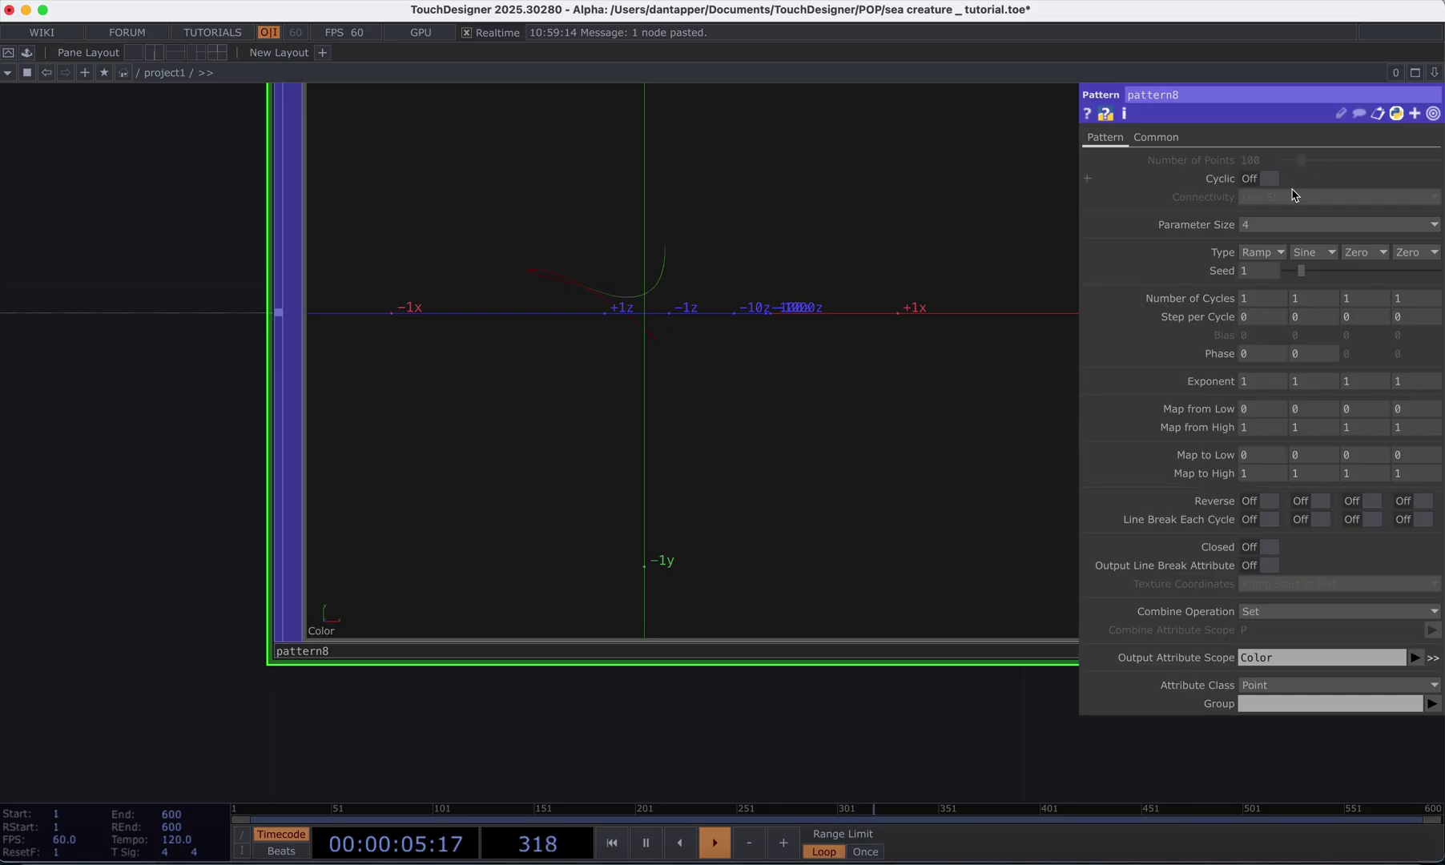
{"action": "left_click", "coordinate": [1235, 253]}
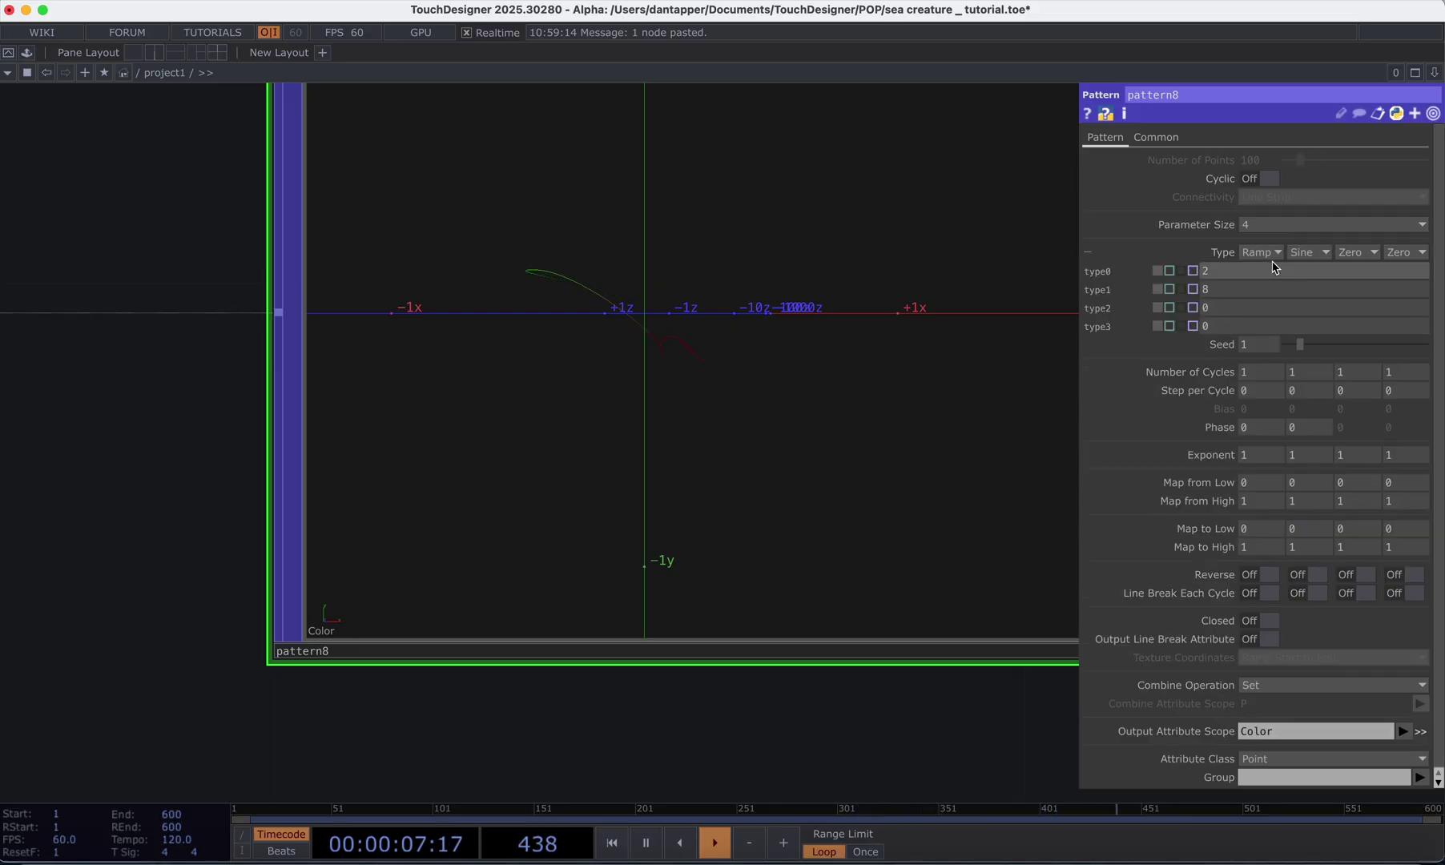
{"action": "left_click", "coordinate": [1268, 252]}
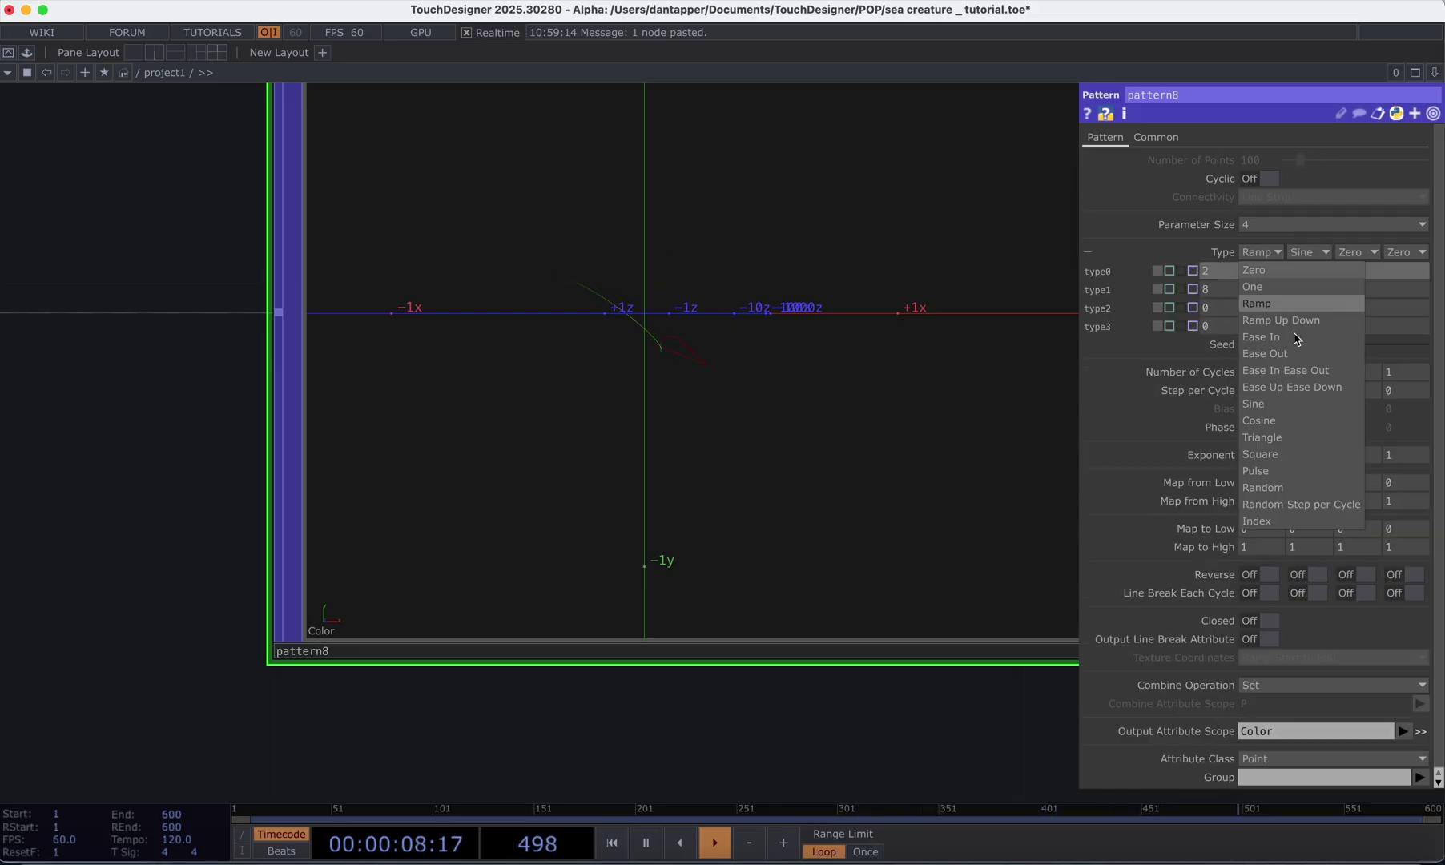
{"action": "left_click", "coordinate": [1280, 389]}
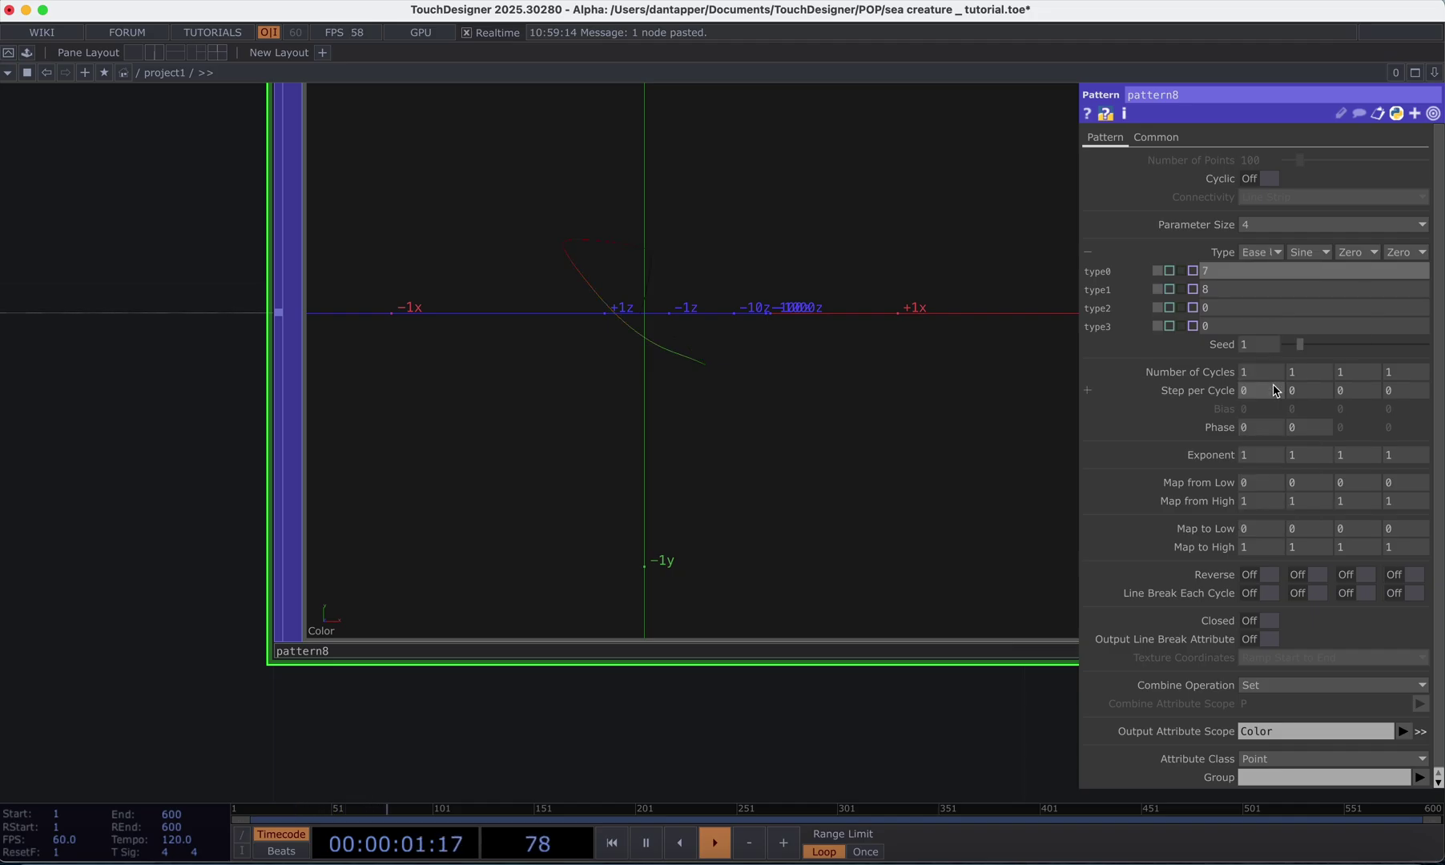
- Set pattern8's second component type to Ramp and its third component type to Sine
{"action": "left_click", "coordinate": [1312, 253]}
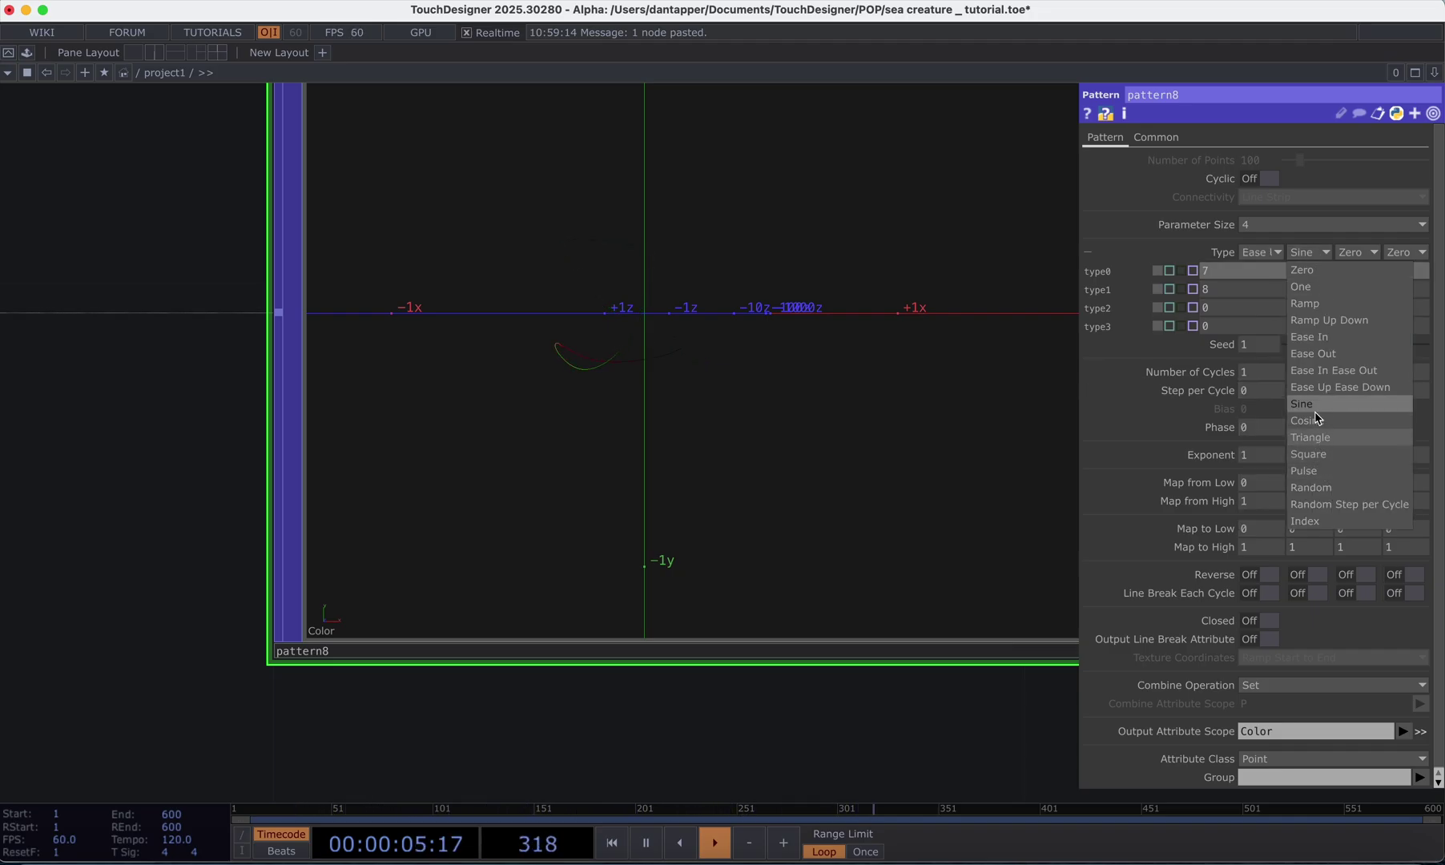
{"action": "left_click", "coordinate": [1306, 304]}
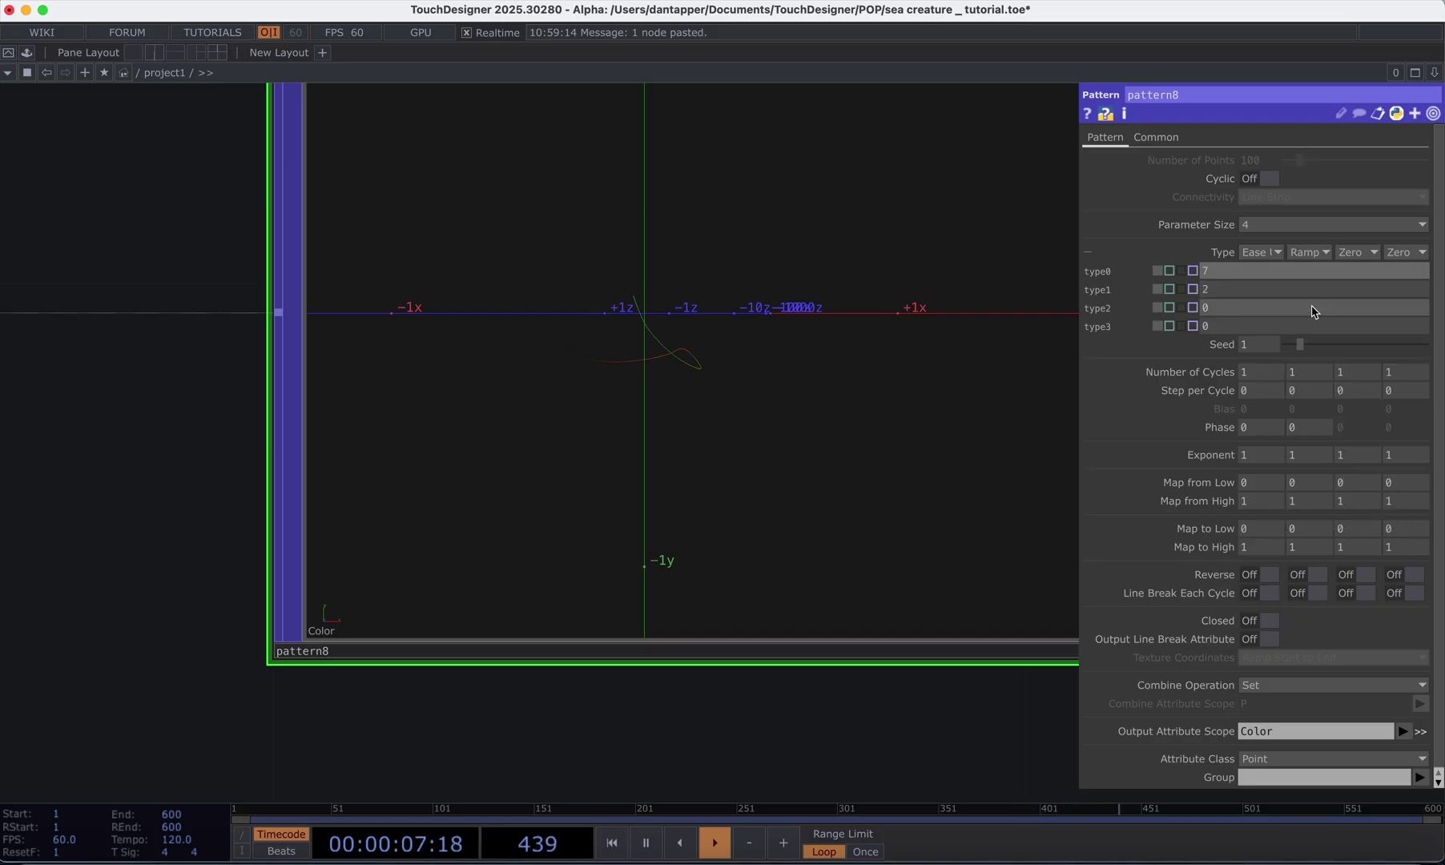
{"action": "left_click", "coordinate": [1355, 252]}
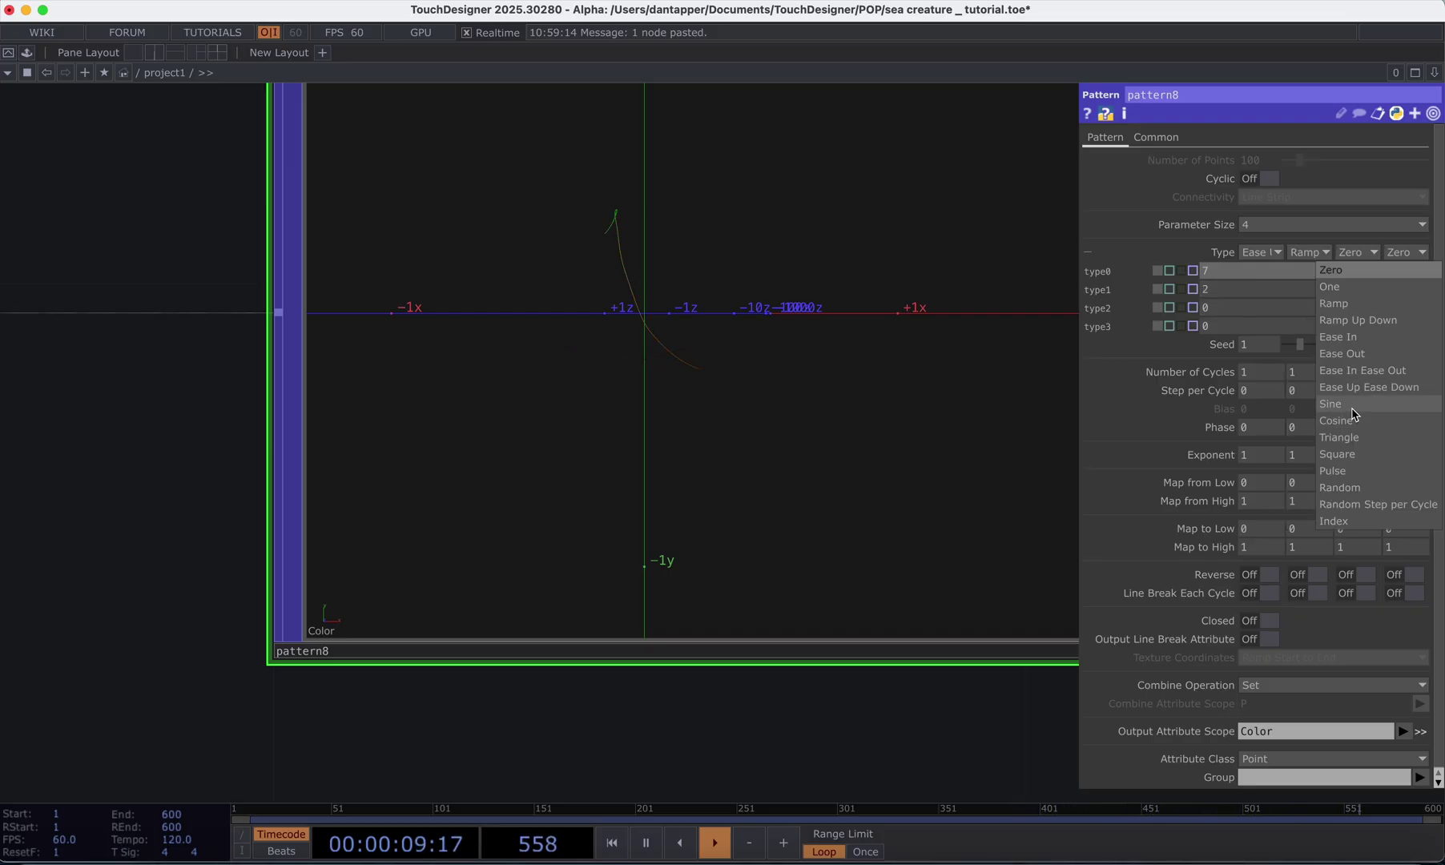
{"action": "left_click", "coordinate": [1353, 406]}
- Animate pattern8's first phase with absTime.seconds*0.1 and its second phase with absTime.seconds*0.2
{"action": "left_click", "coordinate": [1262, 428]}
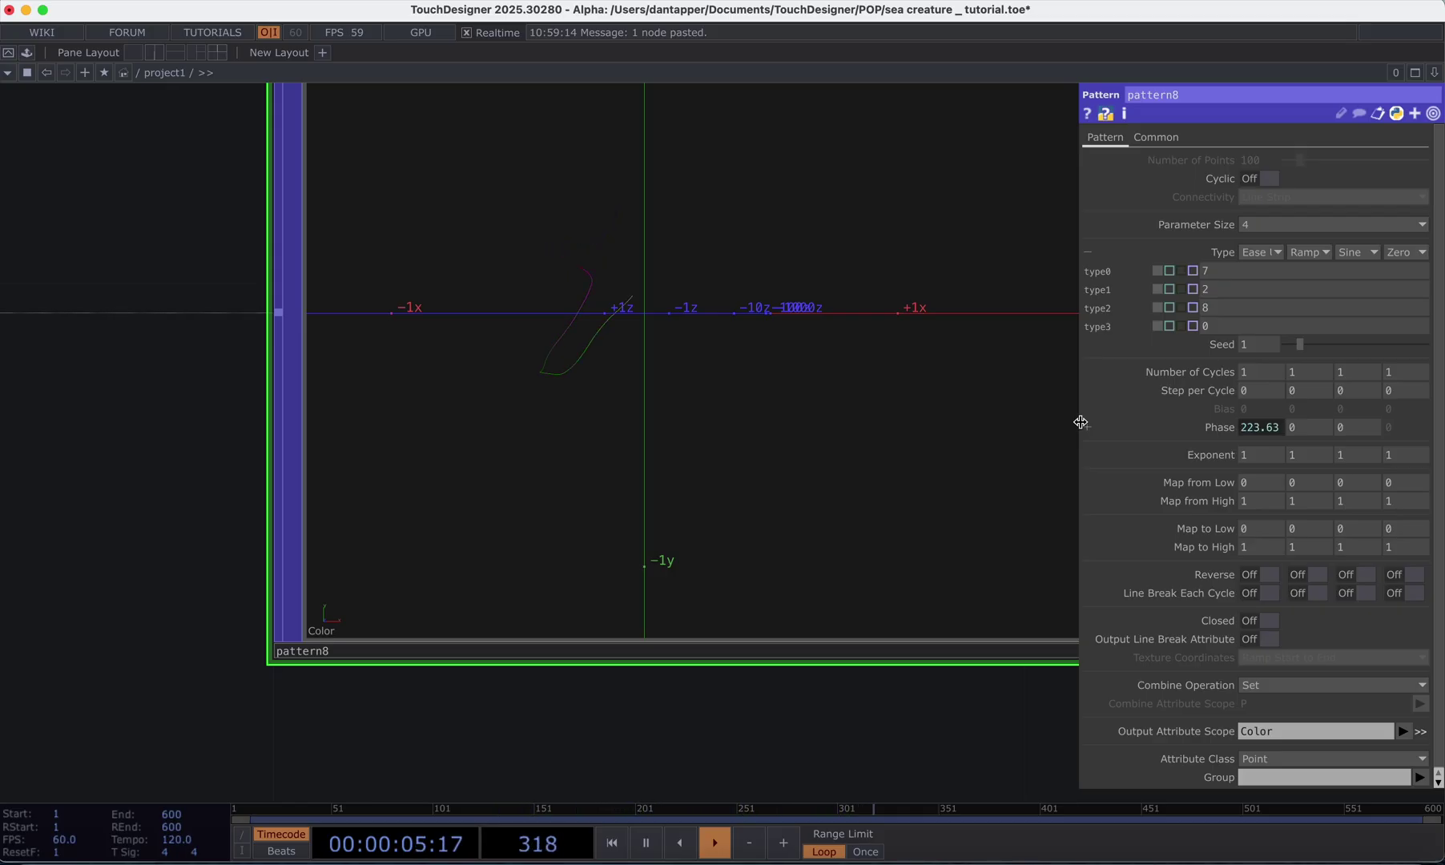
{"action": "left_click", "coordinate": [1320, 430]}
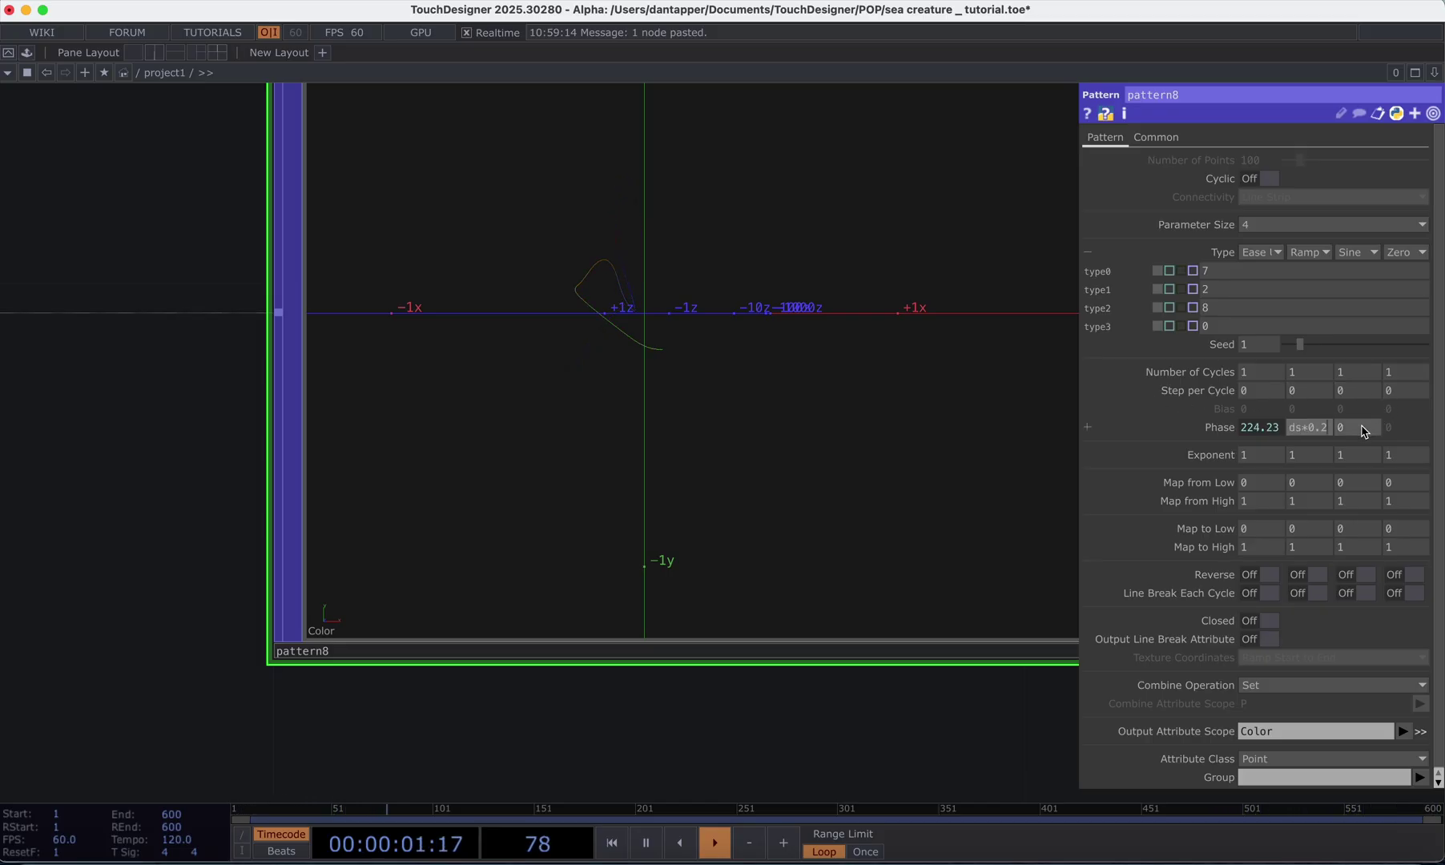
{"action": "left_click", "coordinate": [1313, 433]}
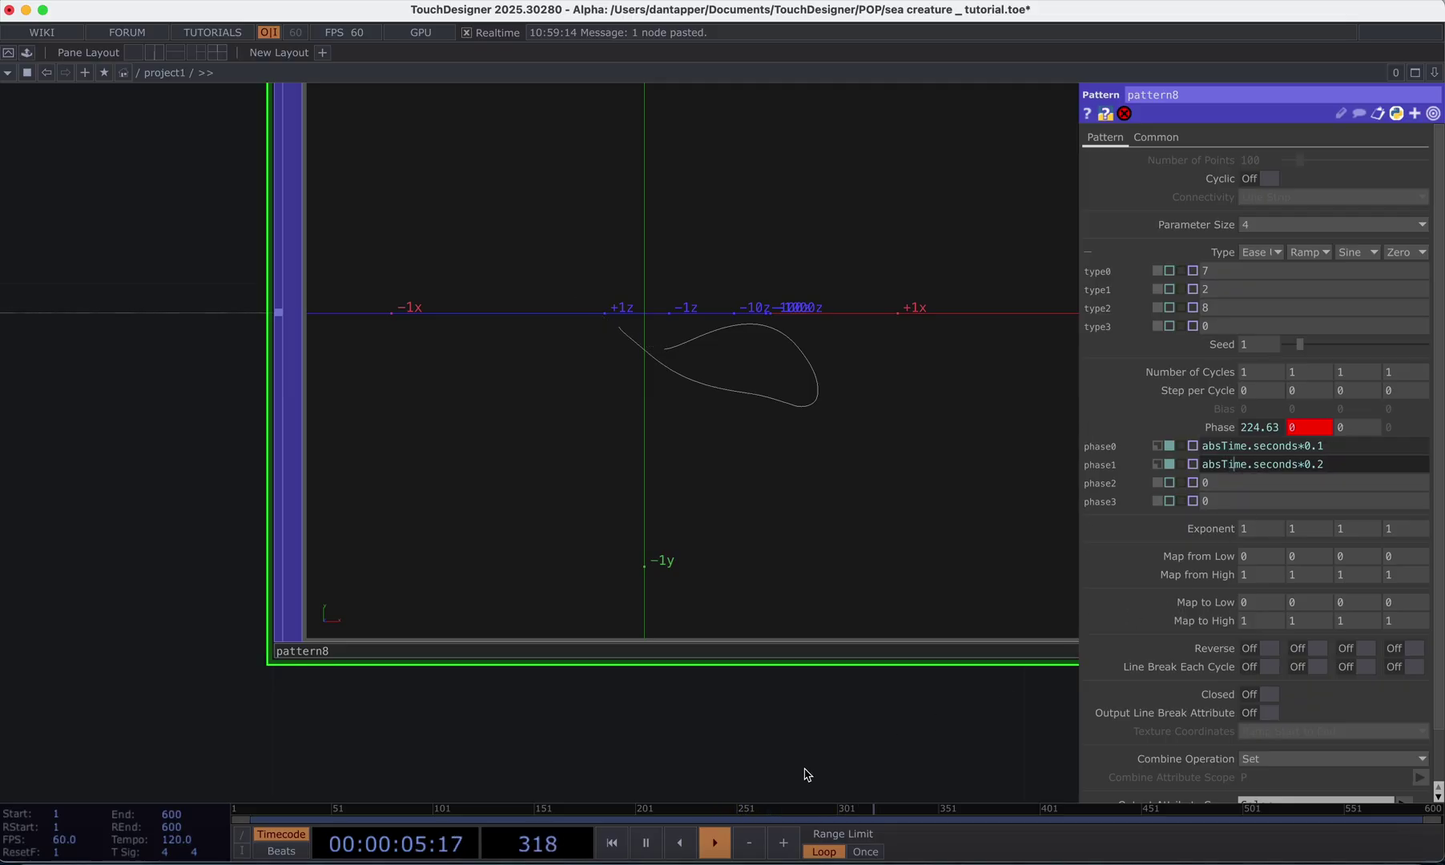
{"action": "left_click", "coordinate": [817, 740]}
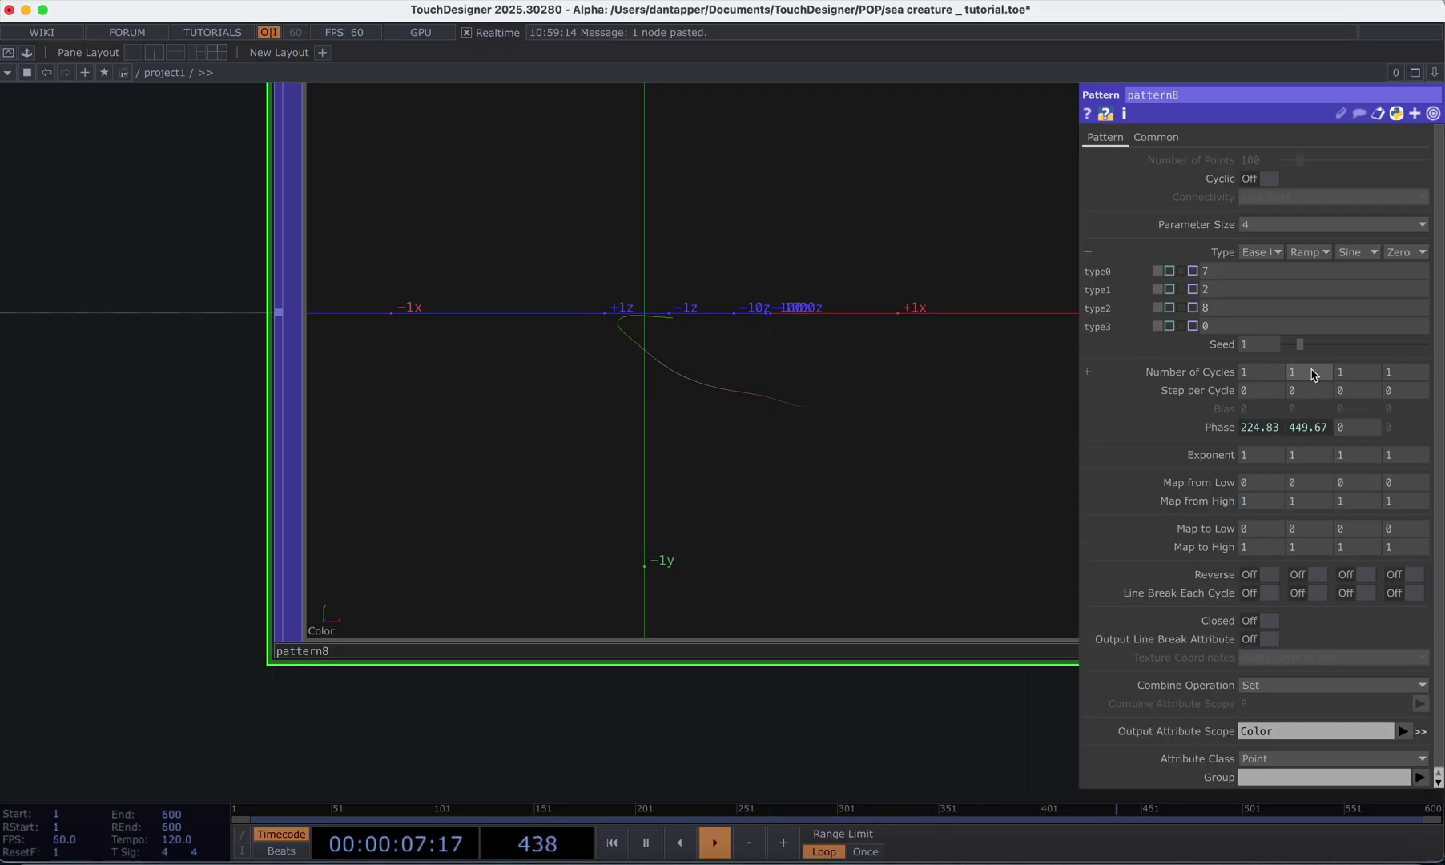
- Set pattern8's second component type to Sine and its second phase expression to absTime.seconds*0.05
{"action": "left_click", "coordinate": [1308, 252]}
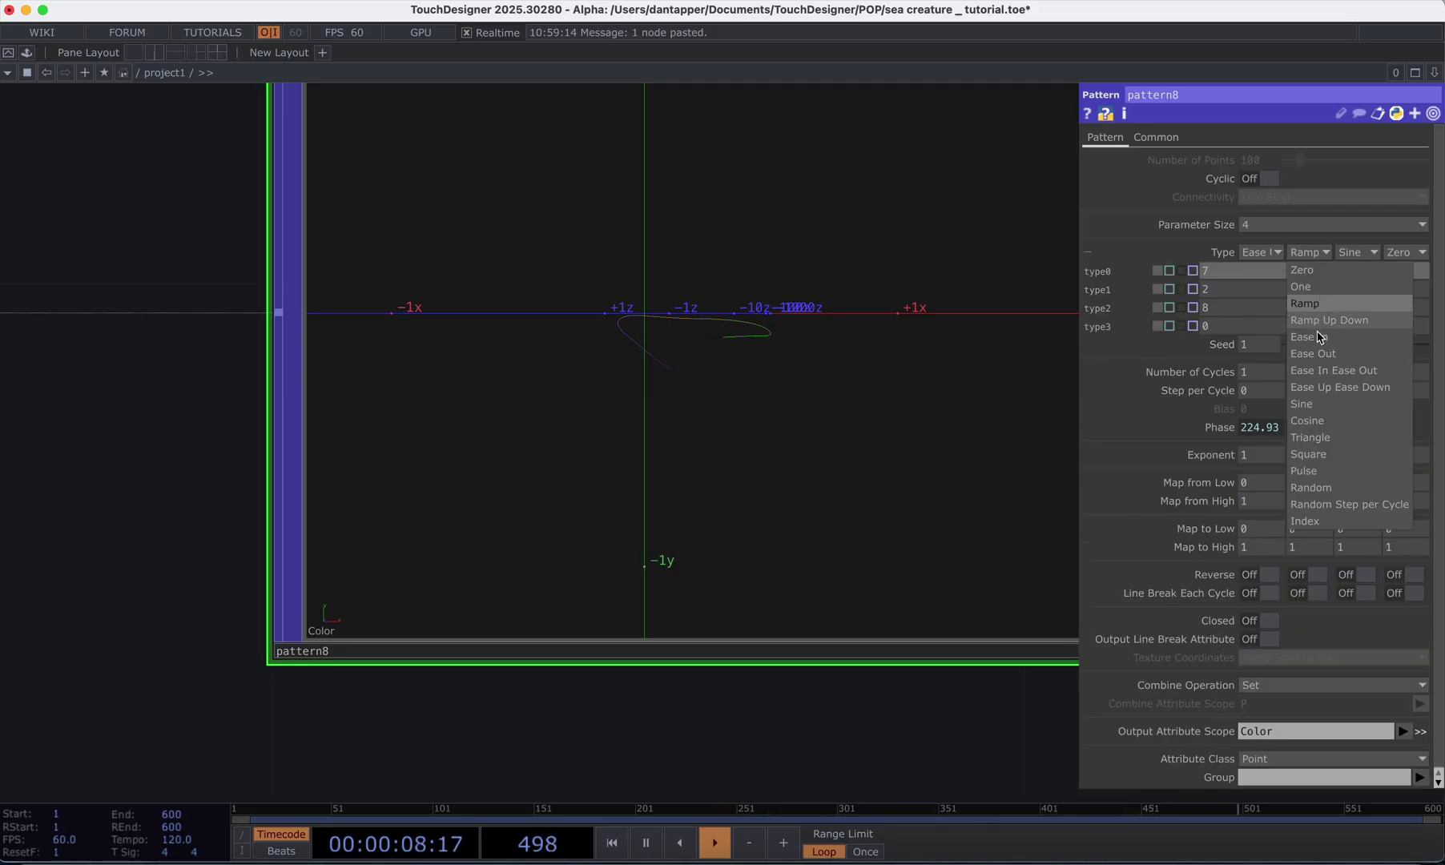
{"action": "left_click", "coordinate": [1312, 405]}
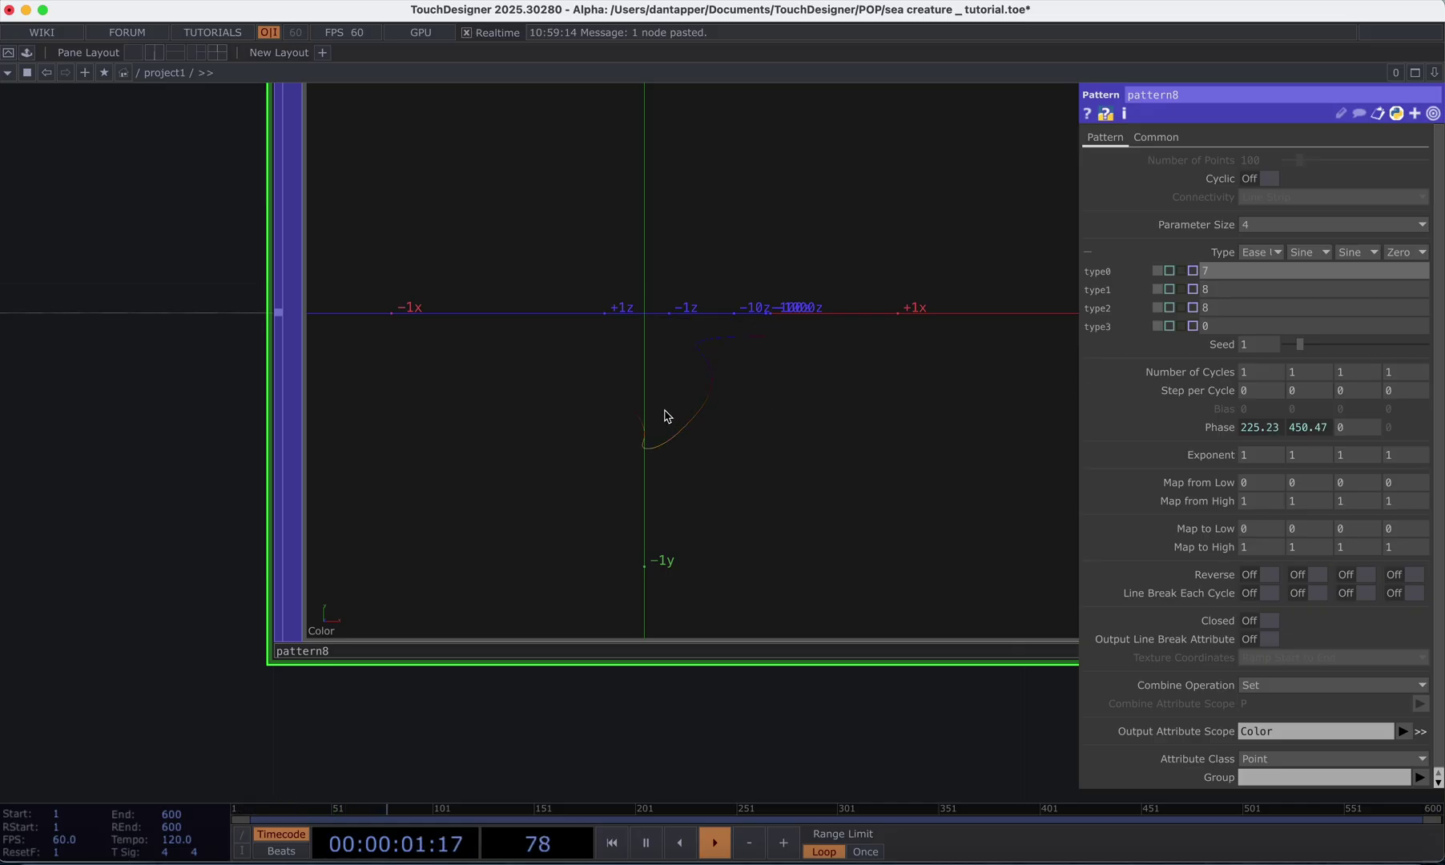
{"action": "left_click", "coordinate": [1311, 427]}
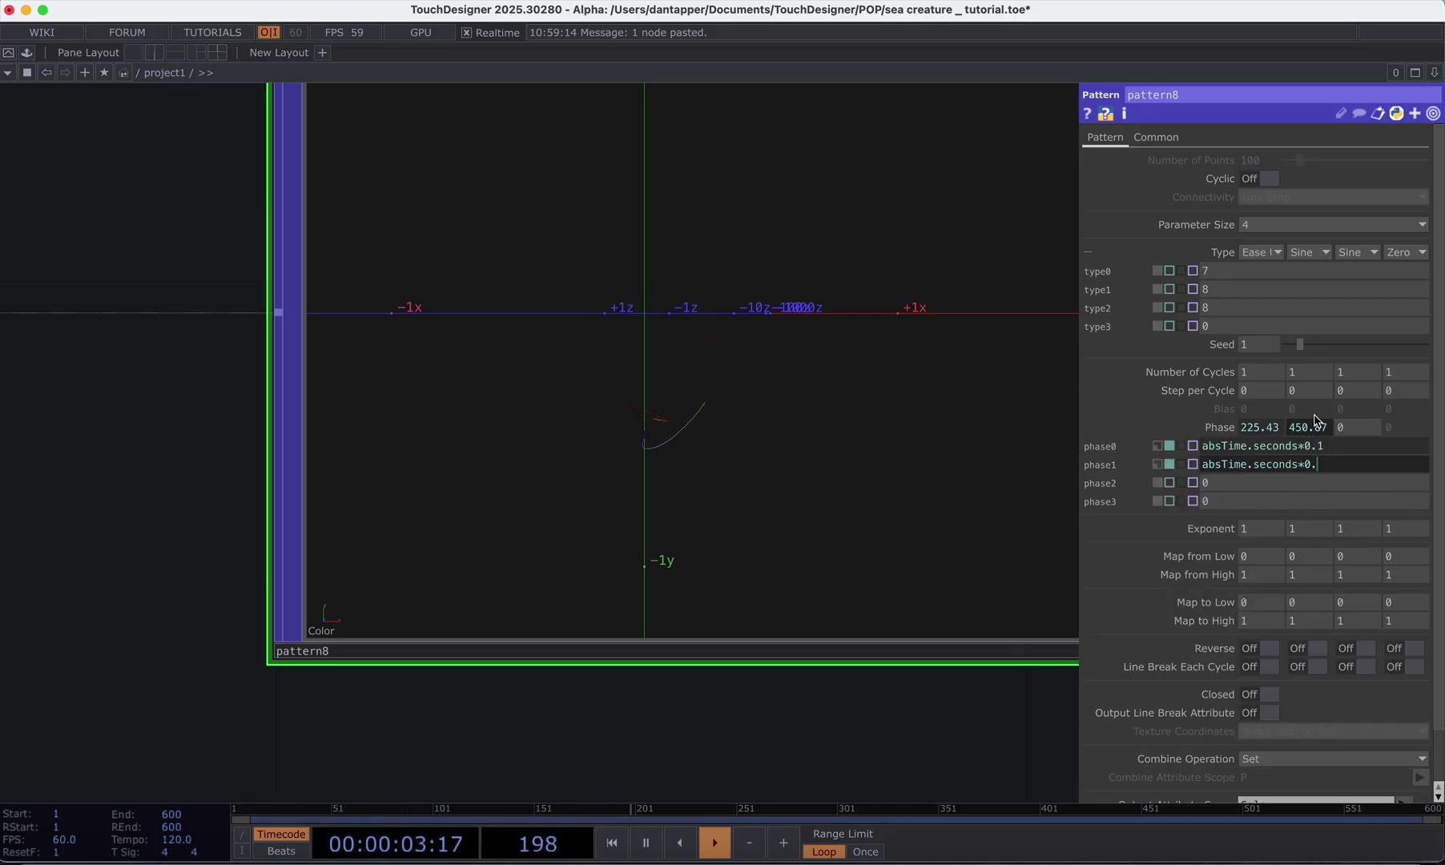
{"action": "type", "text": "05"}
{"action": "left_click", "coordinate": [981, 725]}
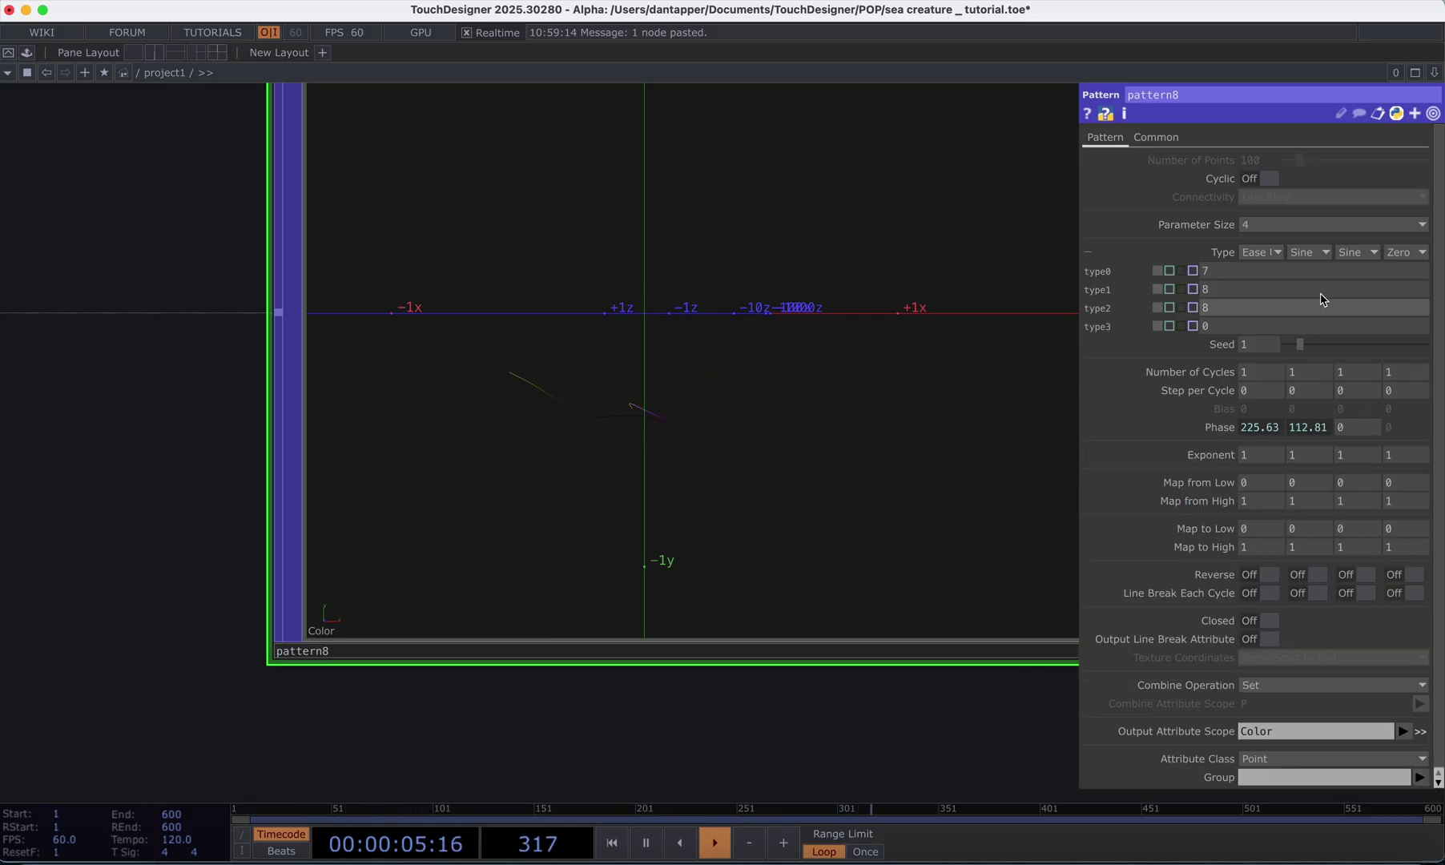
- Switch pattern8's second component type back to Ramp and check the coloured line
{"action": "left_click", "coordinate": [1314, 257]}
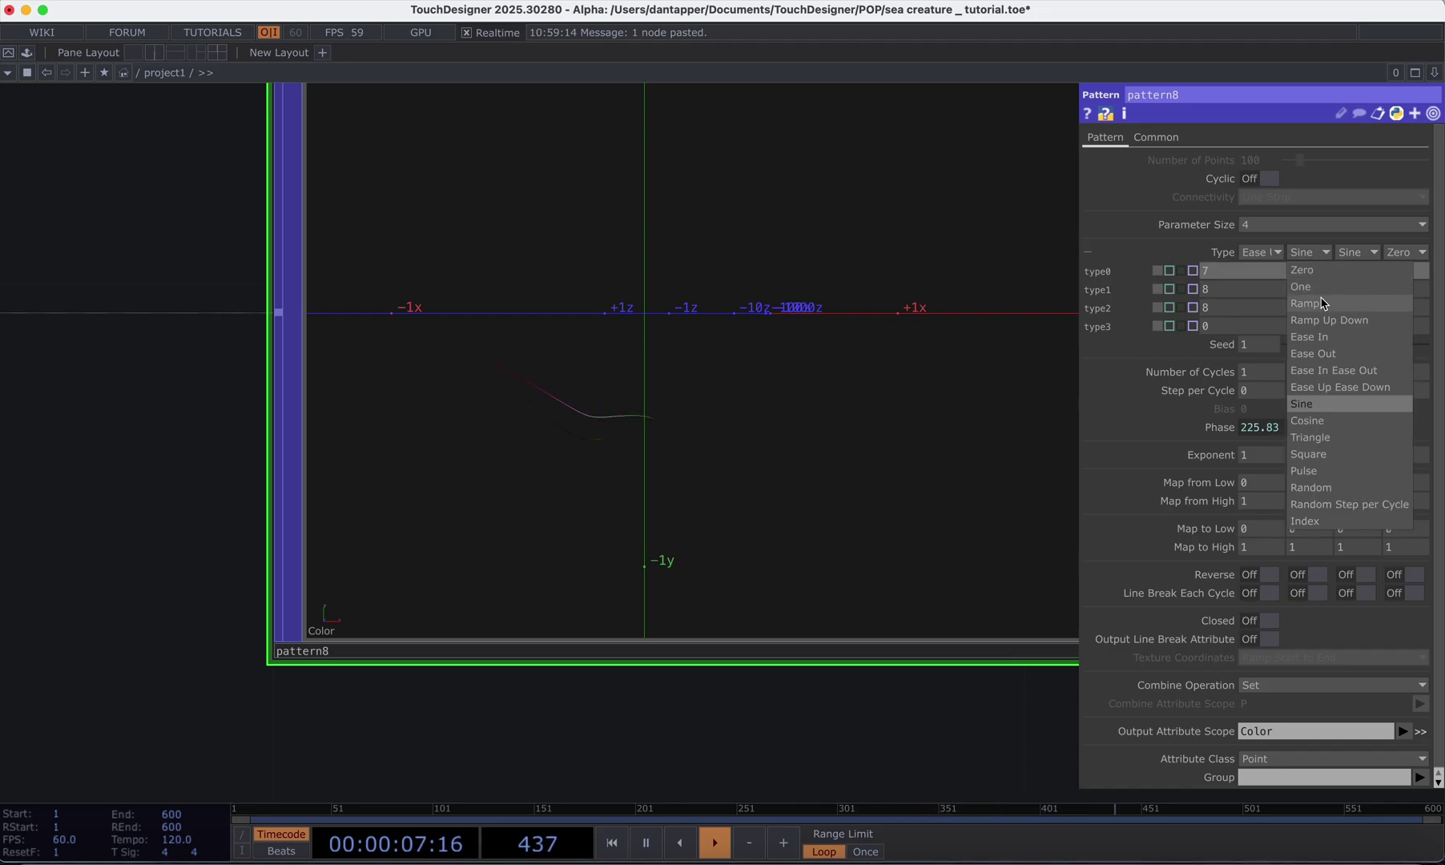
{"action": "left_click", "coordinate": [1323, 303]}
{"action": "scroll", "coordinate": [543, 408], "scroll_direction": "up", "scroll_amount": 5}
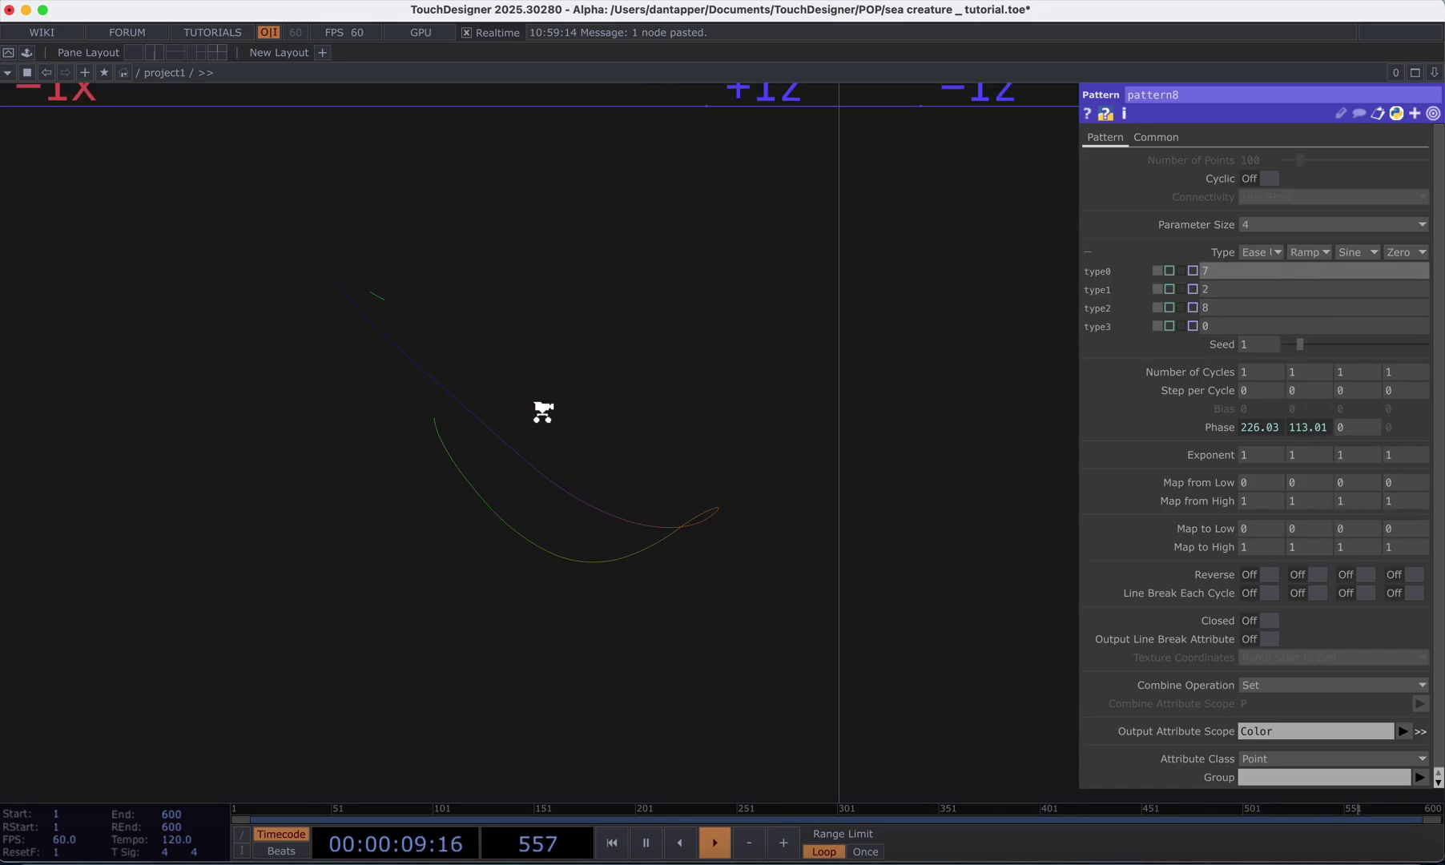
{"action": "scroll", "coordinate": [543, 413], "scroll_direction": "up", "scroll_amount": 2}
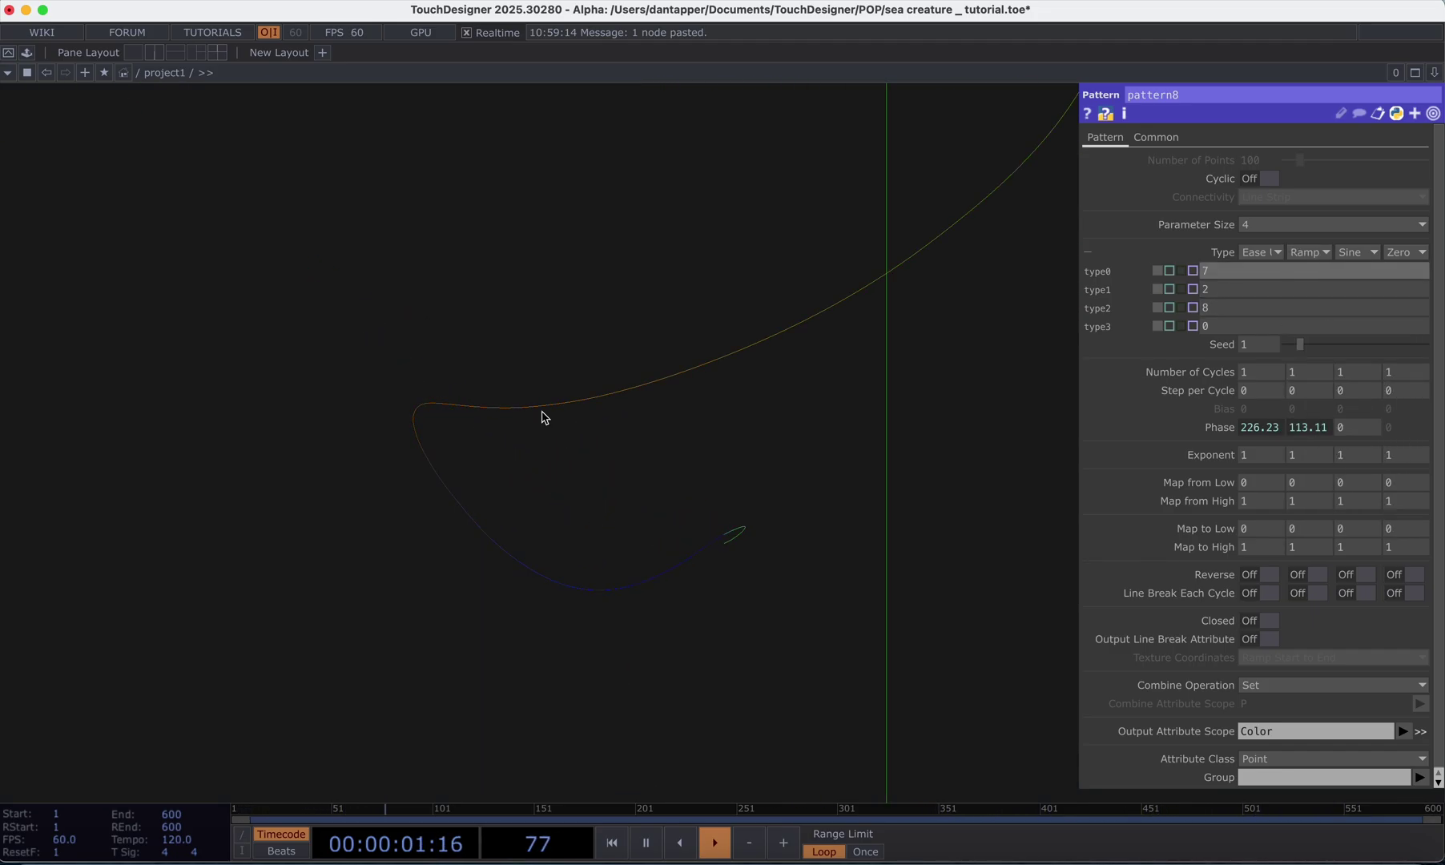
{"action": "key", "text": "h"}
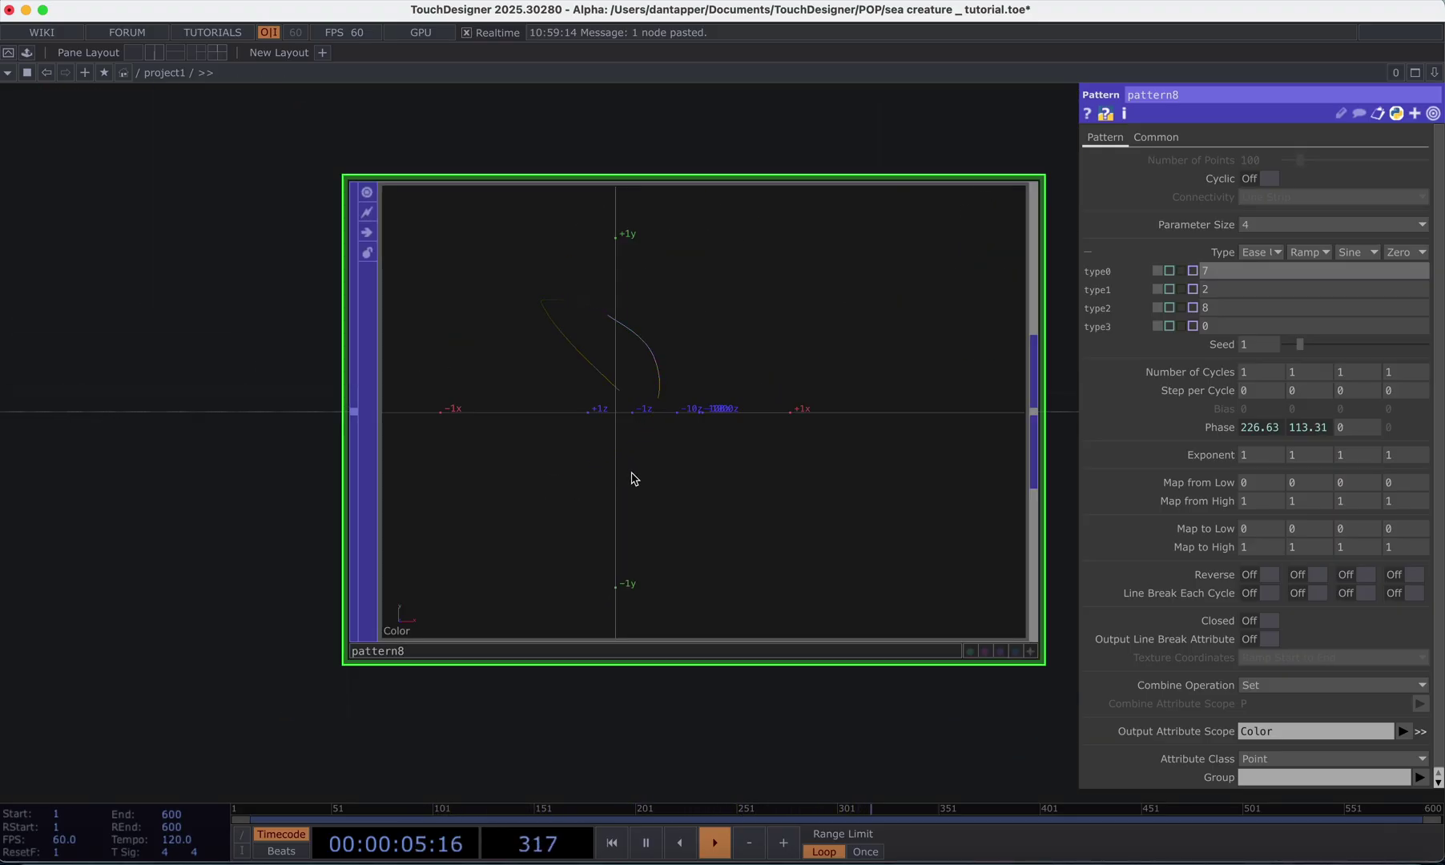
- Enable template point attributes on copy1 and copy the Color attribute onto its points
{"action": "scroll", "coordinate": [633, 453], "scroll_direction": "down", "scroll_amount": 10}
{"action": "left_click_drag", "start_coordinate": [784, 532], "coordinate": [593, 530]}
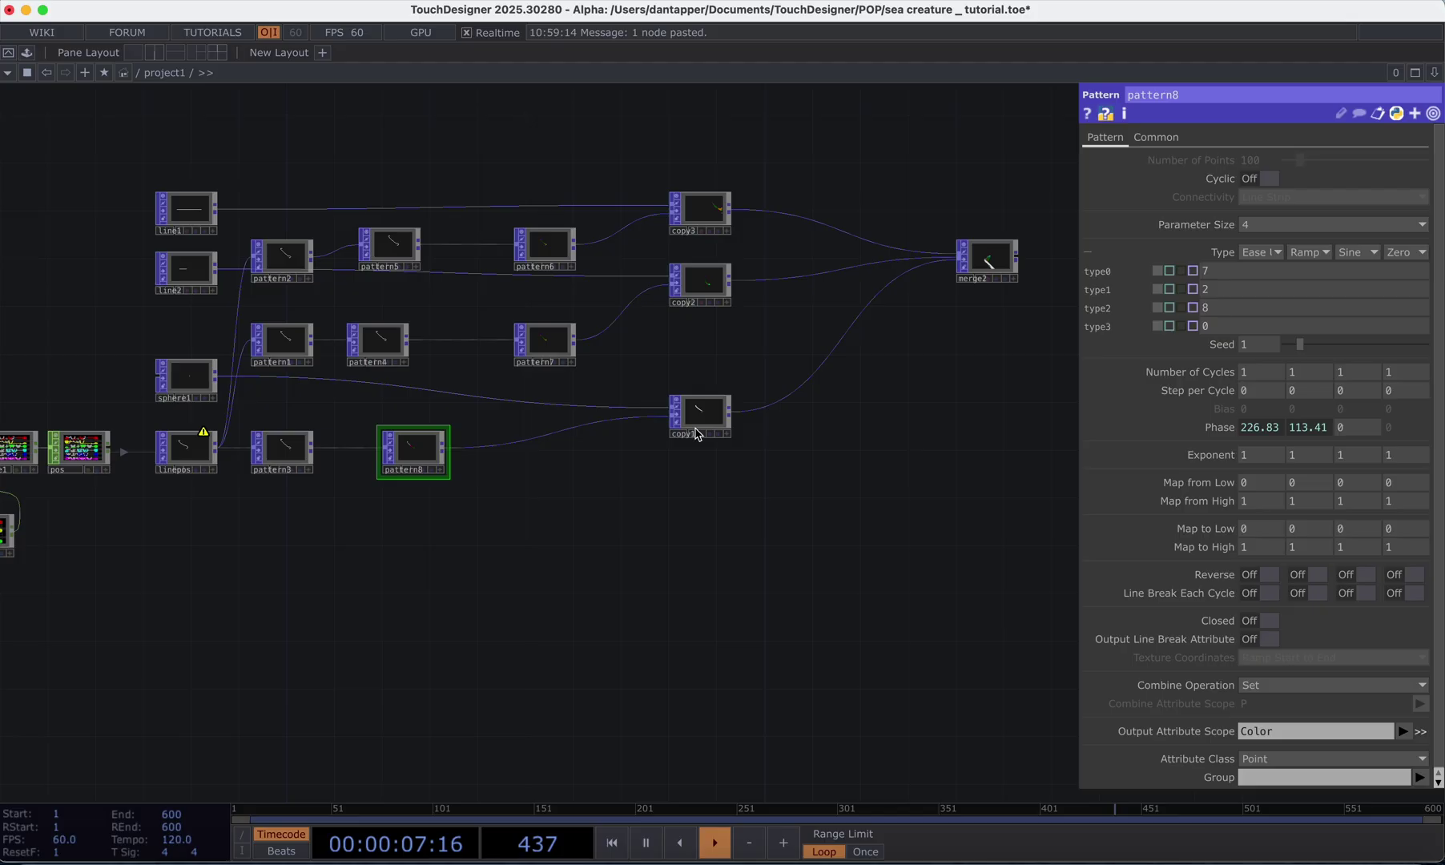
{"action": "scroll", "coordinate": [681, 414], "scroll_direction": "up", "scroll_amount": 7}
{"action": "scroll", "coordinate": [681, 413], "scroll_direction": "up", "scroll_amount": 3}
{"action": "left_click", "coordinate": [681, 417]}
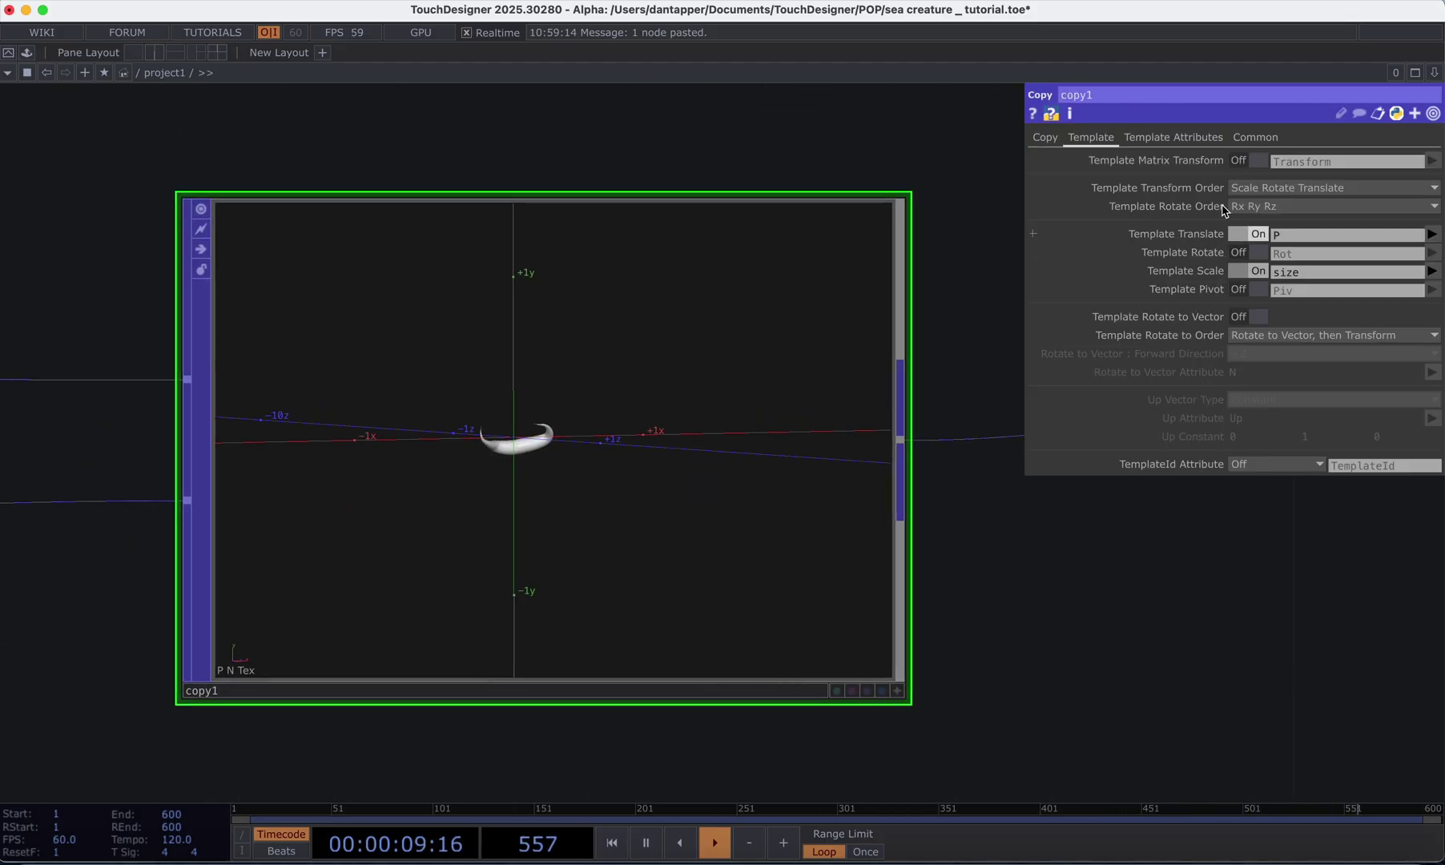
{"action": "left_click", "coordinate": [1150, 141]}
{"action": "left_click", "coordinate": [1262, 162]}
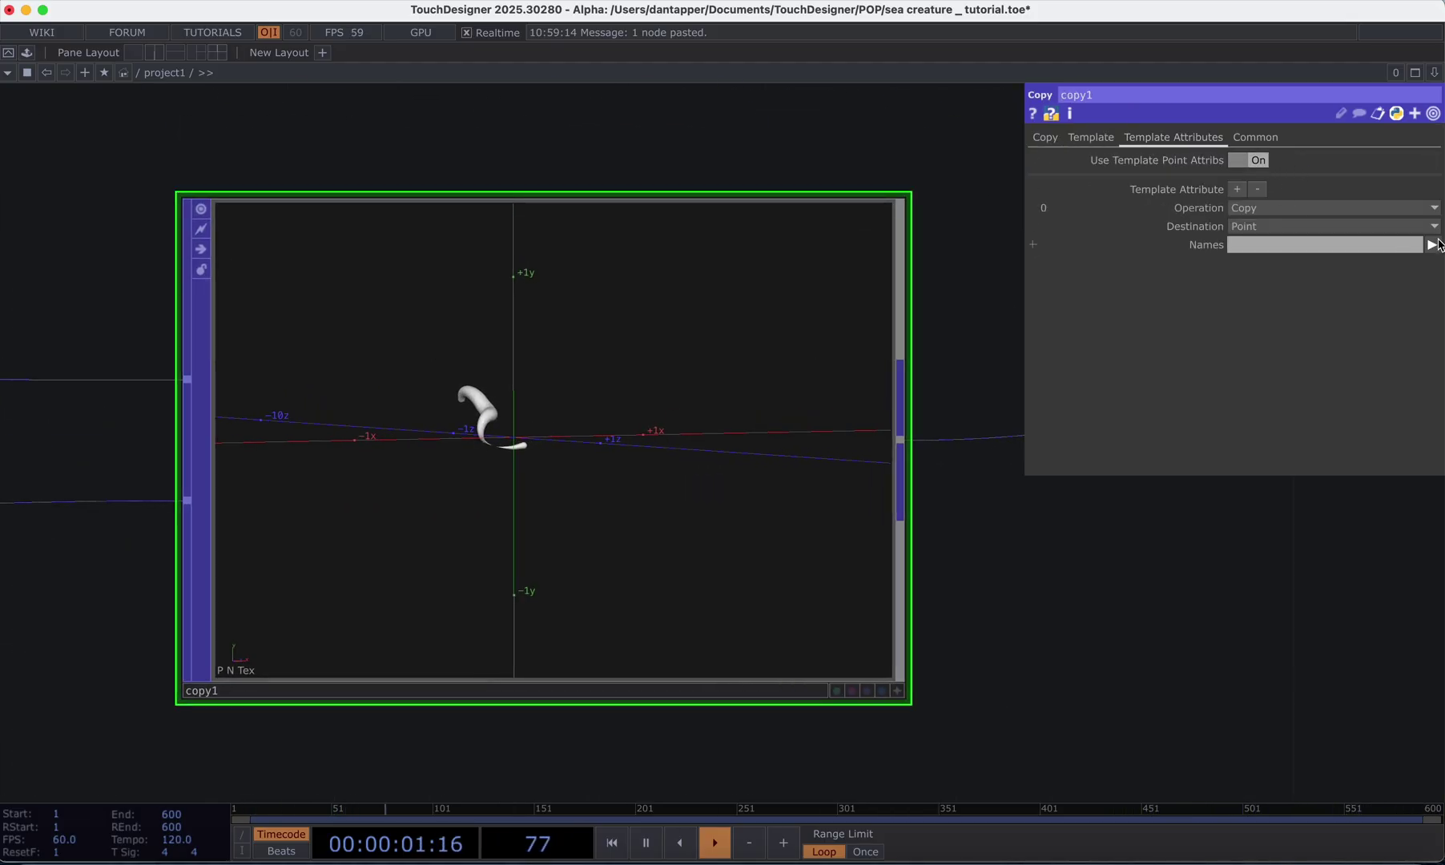
{"action": "left_click", "coordinate": [1433, 245]}
{"action": "left_click", "coordinate": [1426, 280]}
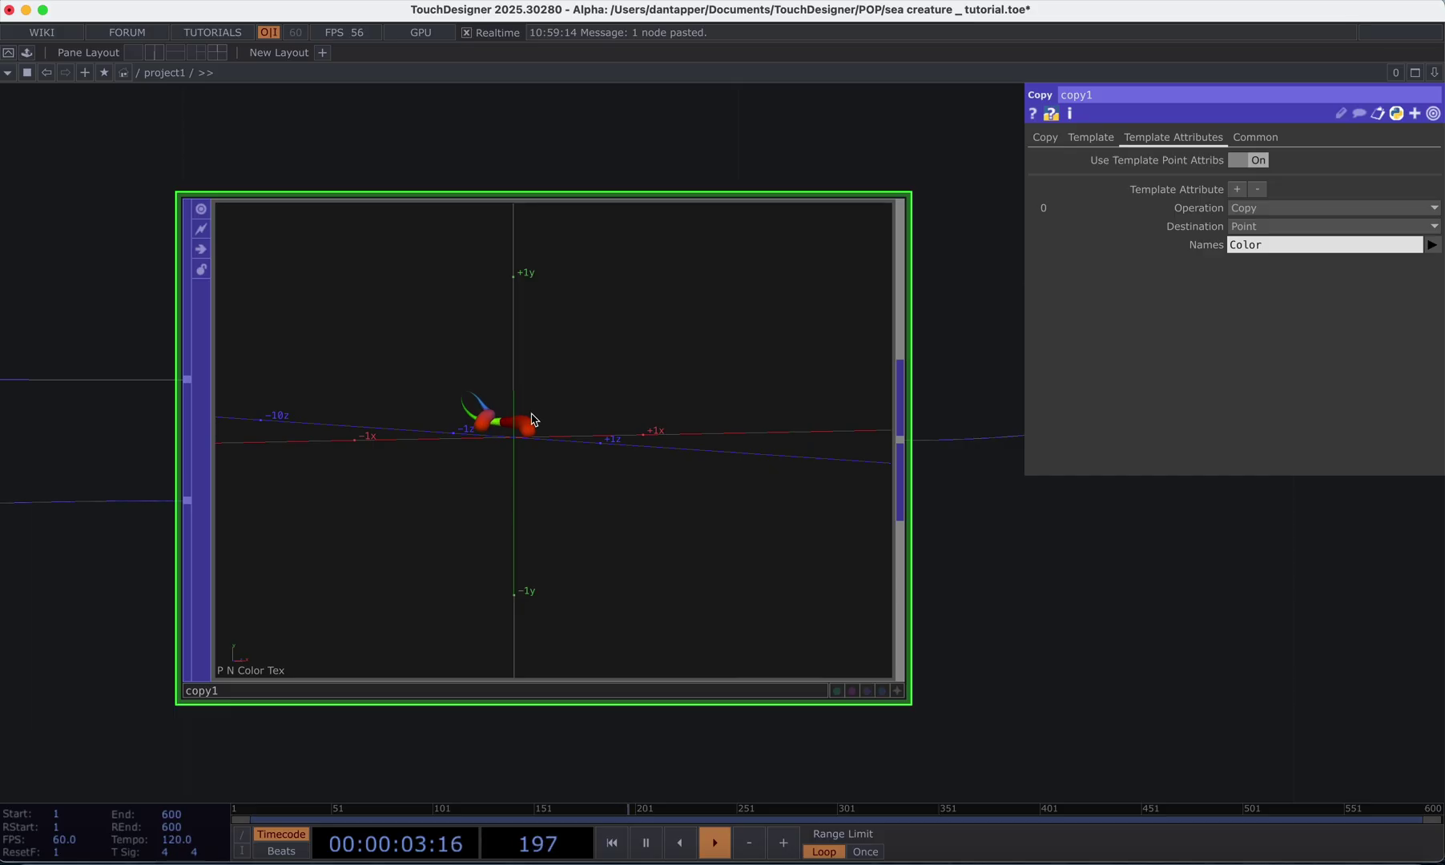
- View copy1's coloured geometry in a separate floating window
{"action": "scroll", "coordinate": [526, 413], "scroll_direction": "up", "scroll_amount": 5}
{"action": "scroll", "coordinate": [517, 528], "scroll_direction": "down", "scroll_amount": 3}
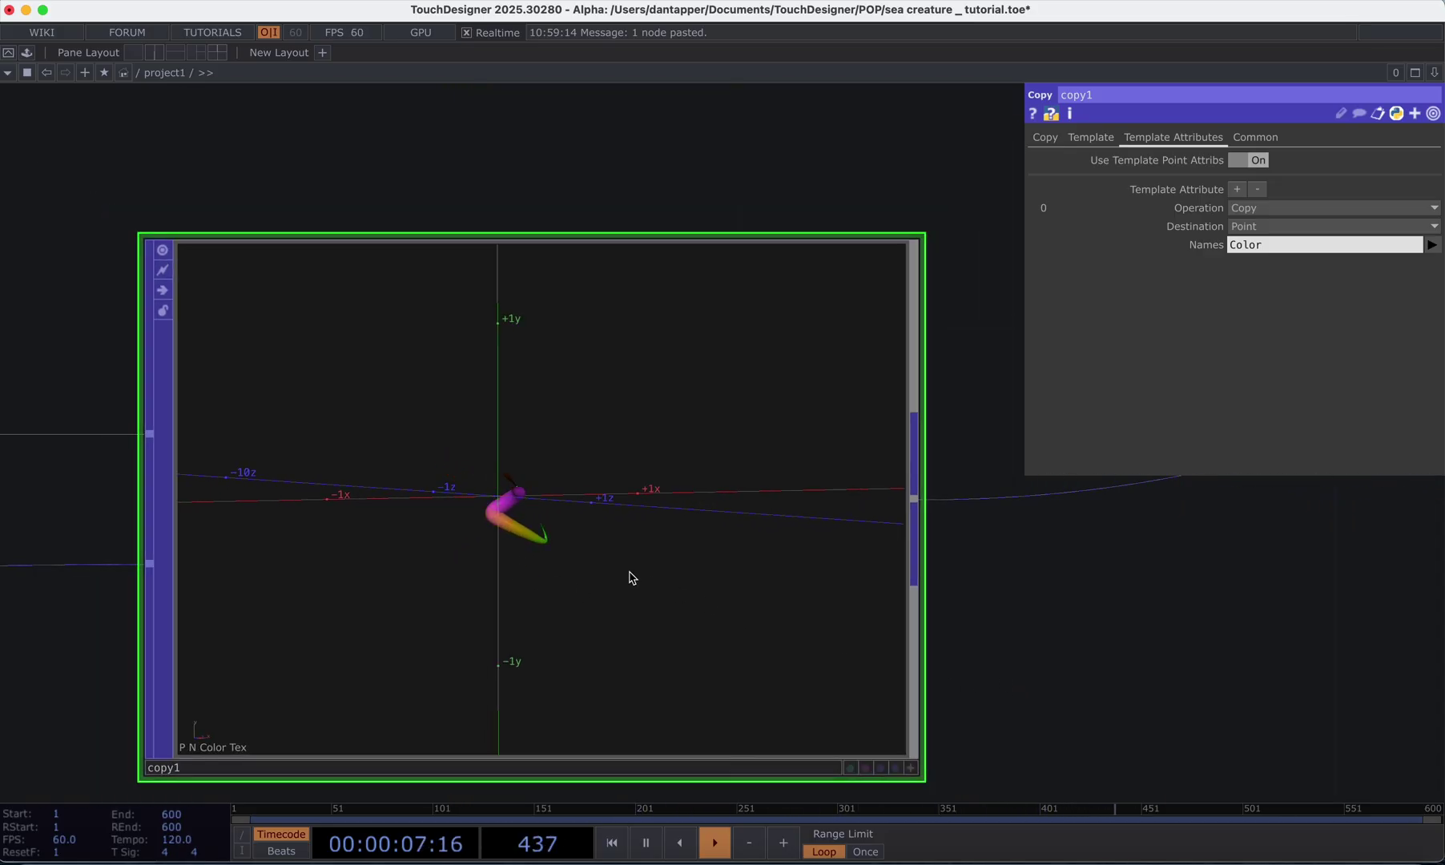
{"action": "right_click", "coordinate": [733, 517]}
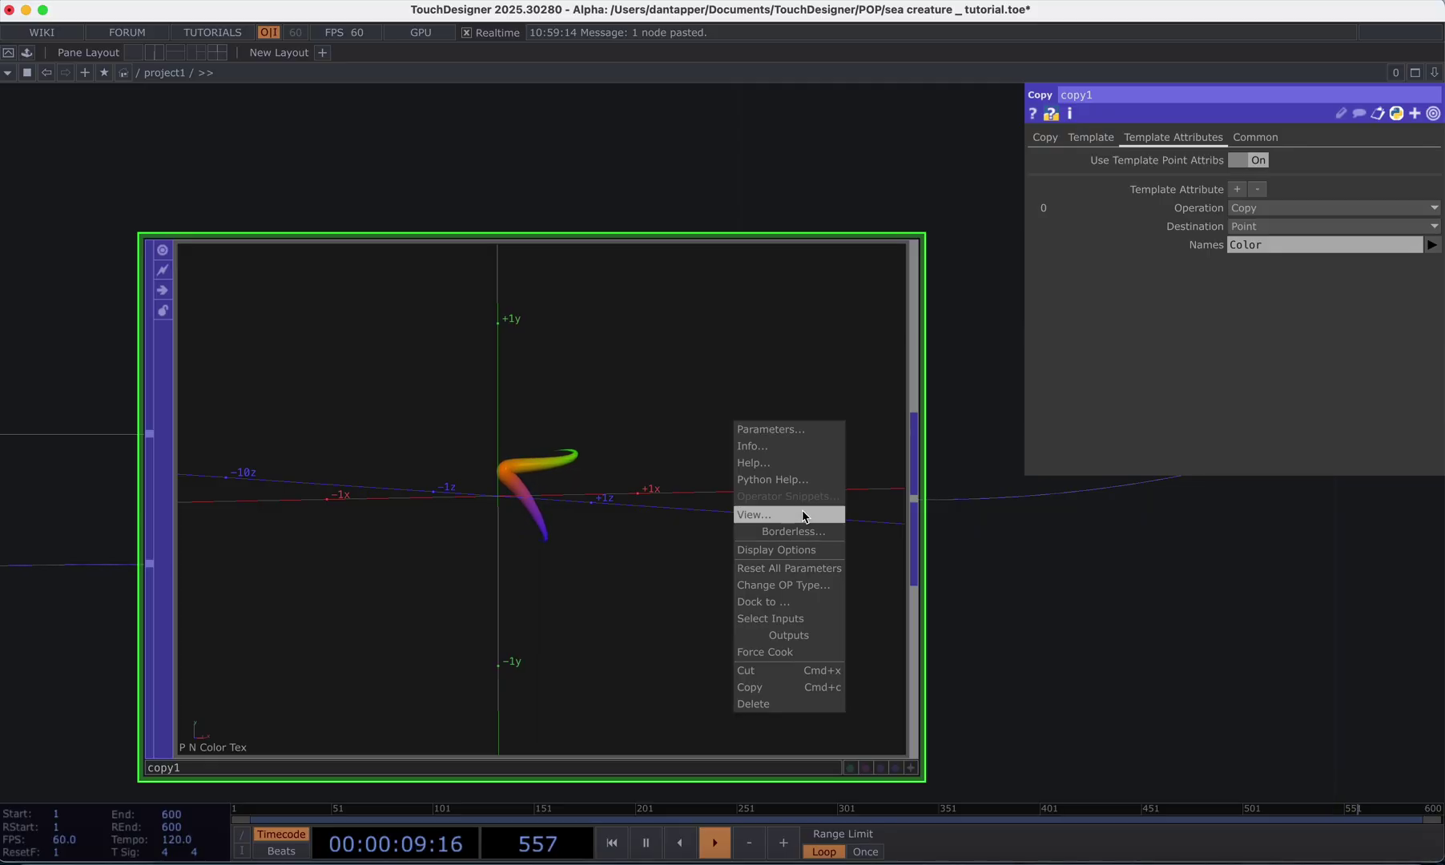
{"action": "left_click", "coordinate": [805, 513]}
{"action": "left_click_drag", "start_coordinate": [807, 383], "coordinate": [855, 238]}
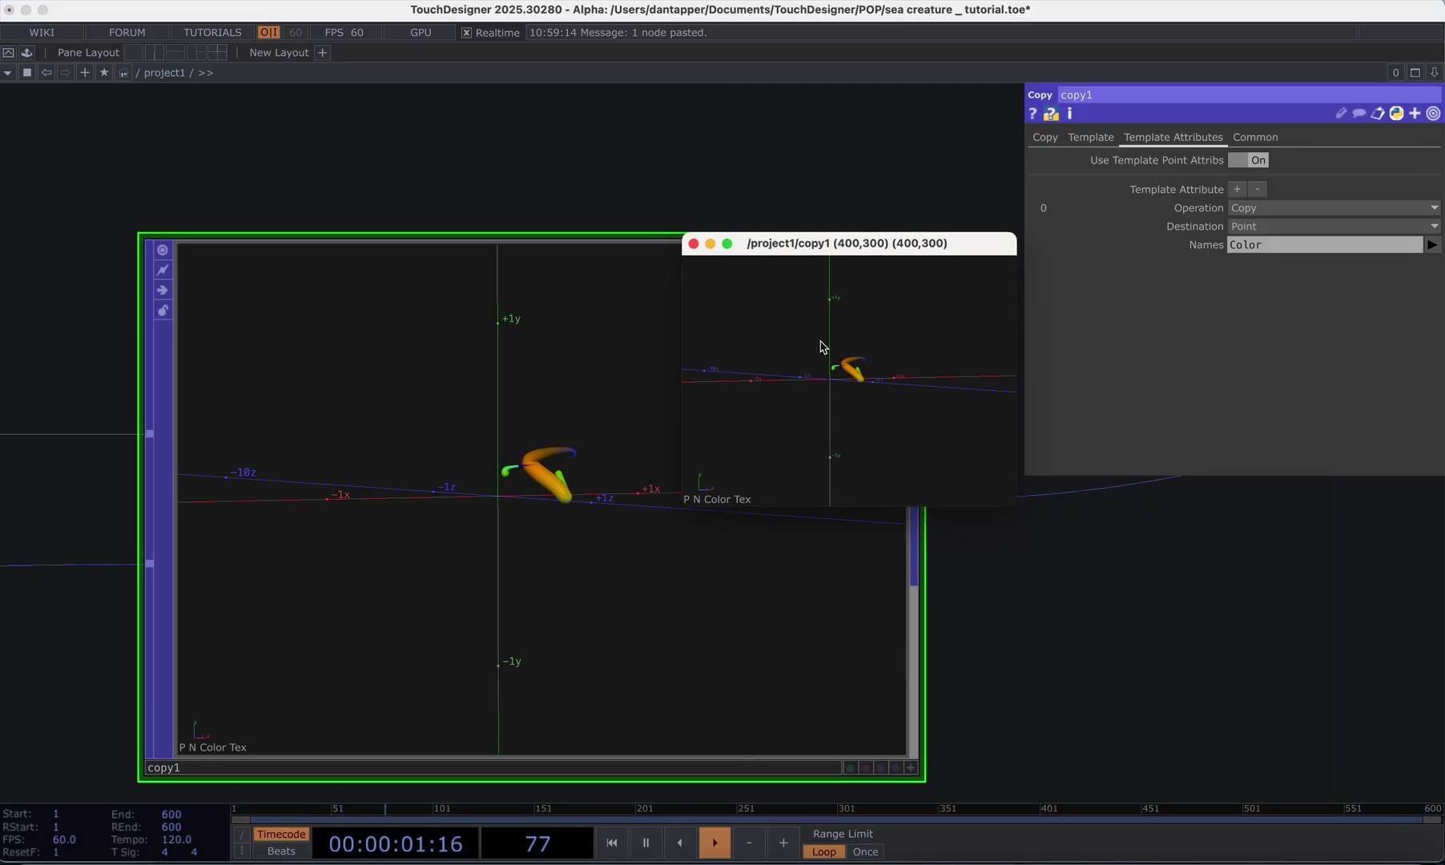
- Set pattern8's second component type to Cosine
{"action": "left_click_drag", "start_coordinate": [722, 197], "coordinate": [1430, 178]}
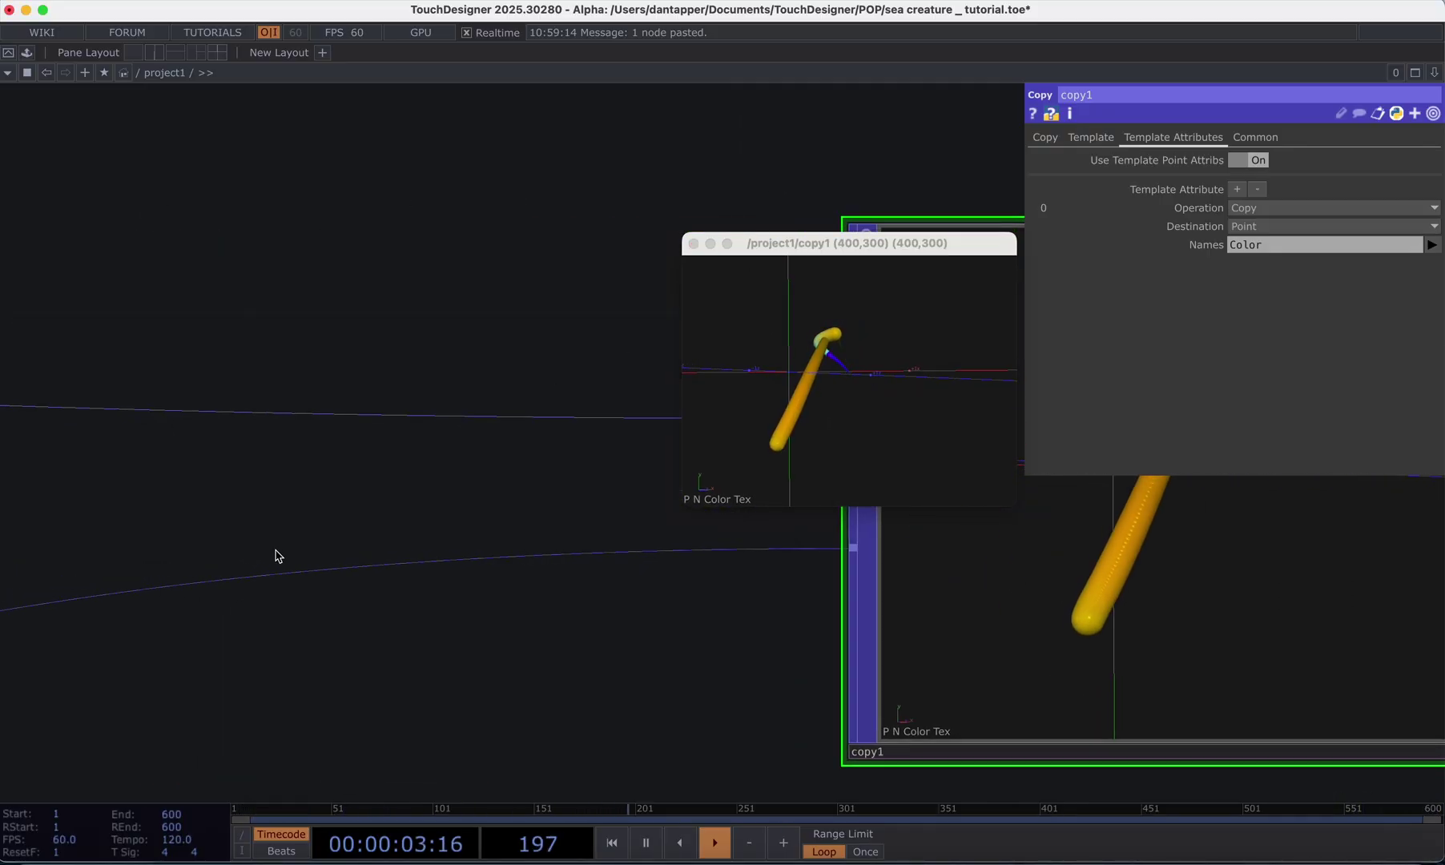
{"action": "left_click_drag", "start_coordinate": [380, 583], "coordinate": [620, 547]}
{"action": "scroll", "coordinate": [544, 585], "scroll_direction": "down", "scroll_amount": 5}
{"action": "scroll", "coordinate": [671, 632], "scroll_direction": "up", "scroll_amount": 3}
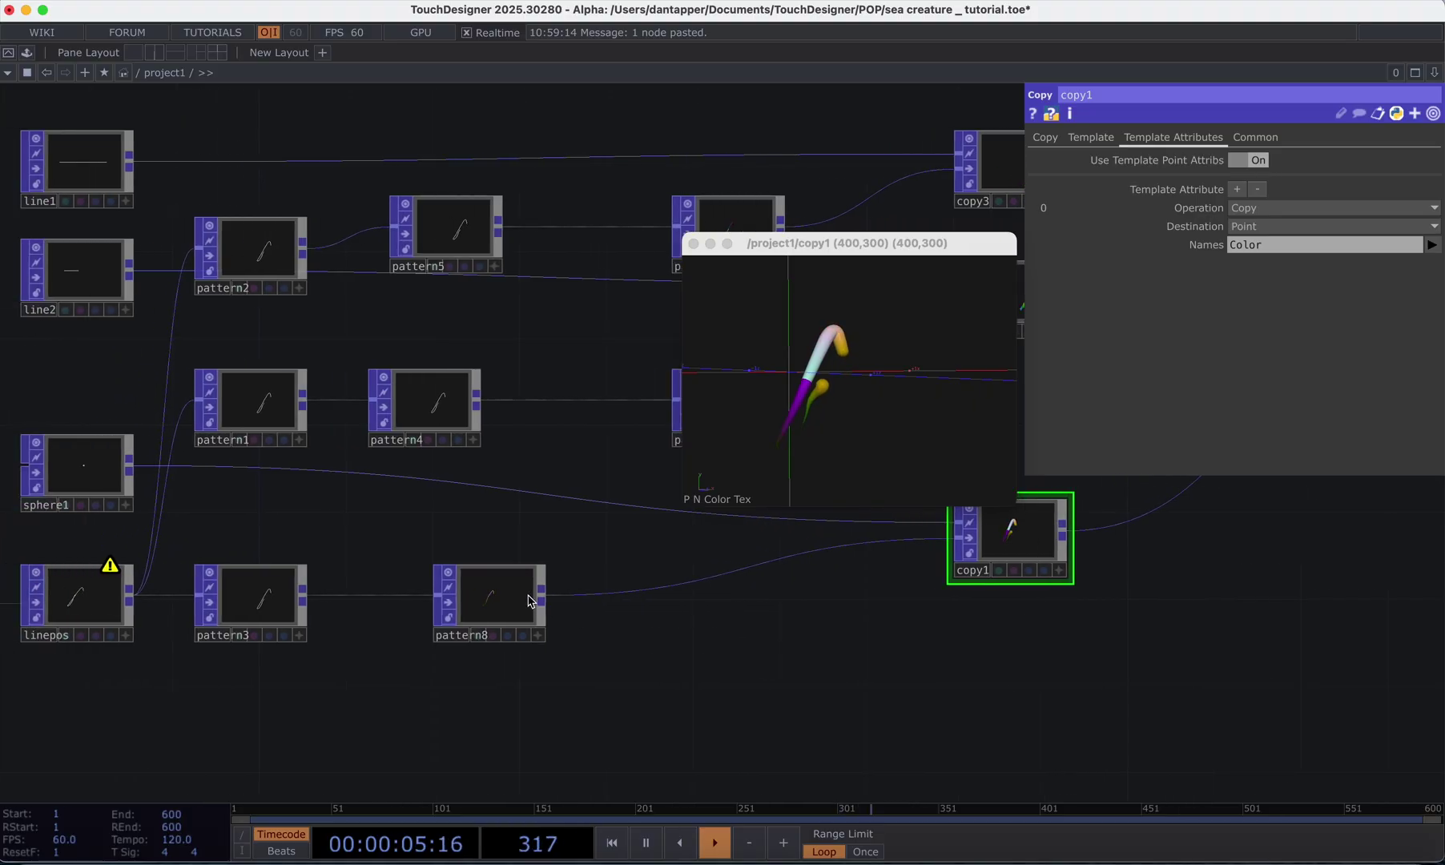
{"action": "left_click", "coordinate": [529, 601]}
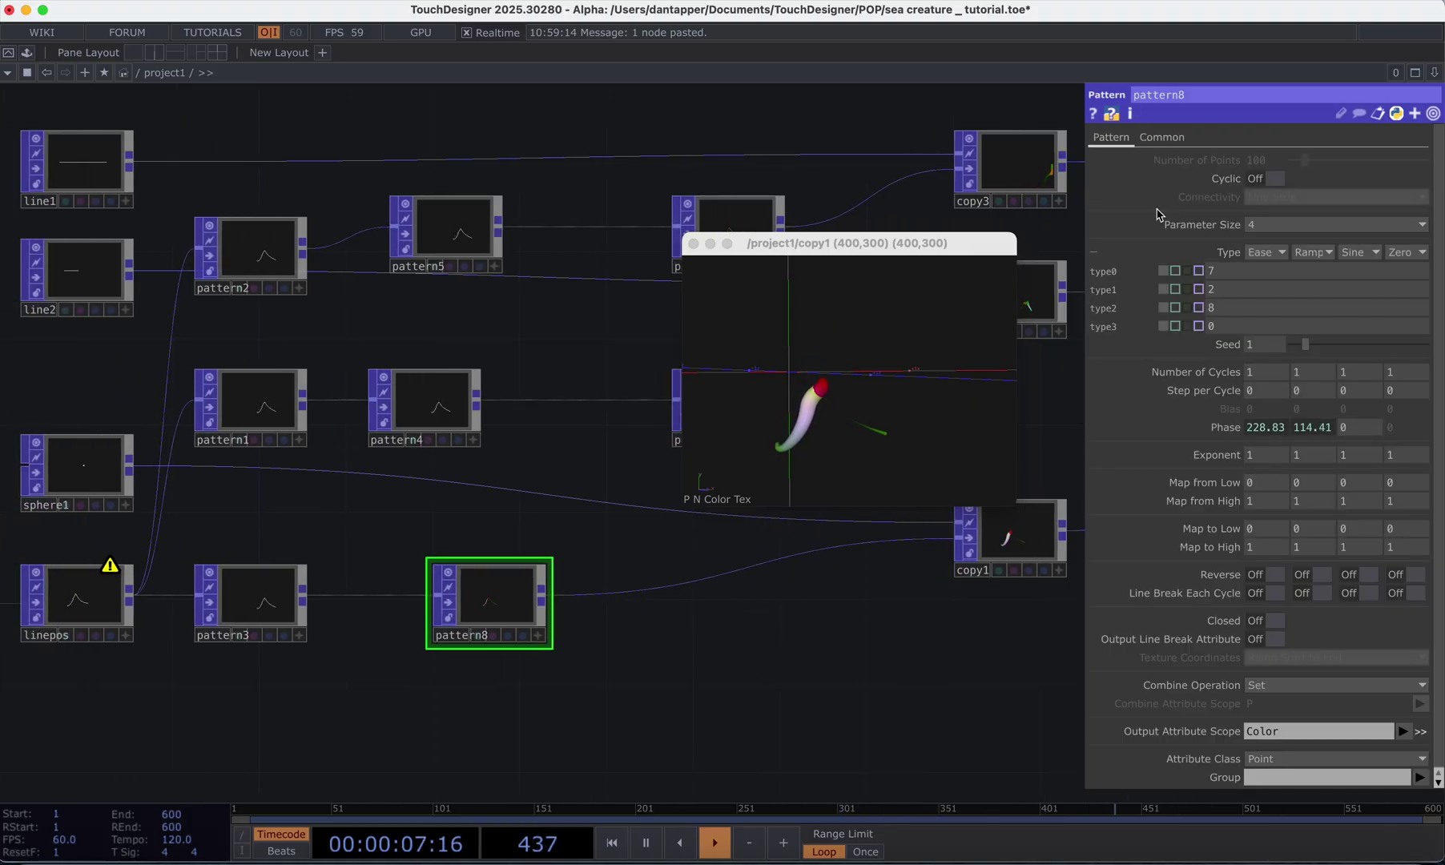
{"action": "left_click", "coordinate": [1333, 253]}
{"action": "left_click", "coordinate": [1320, 422]}
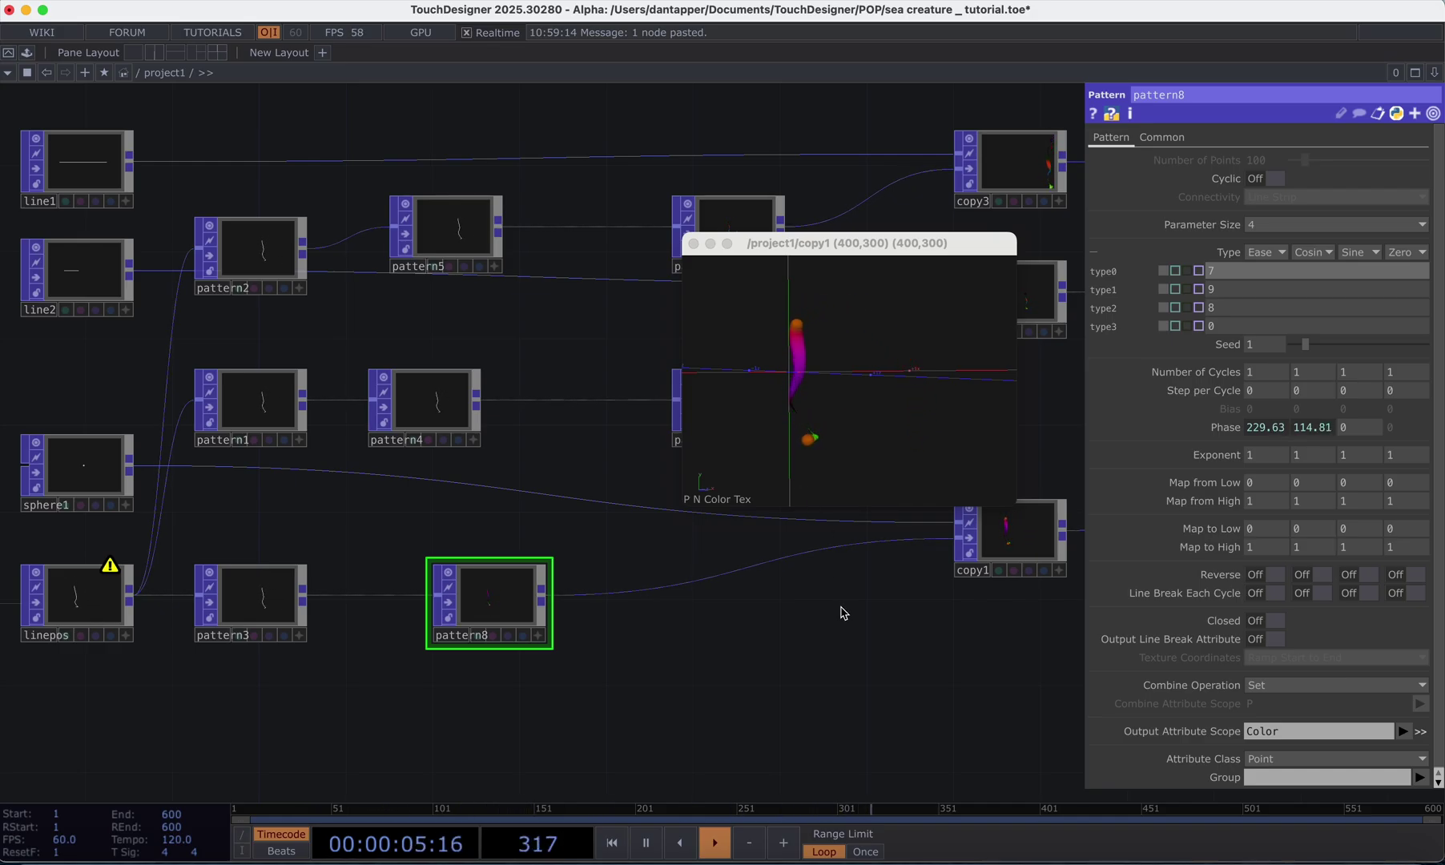
- Close the floating copy1 viewer and move the pattern8 node closer to copy1, beneath pattern7
{"action": "scroll", "coordinate": [841, 613], "scroll_direction": "right", "scroll_amount": 5}
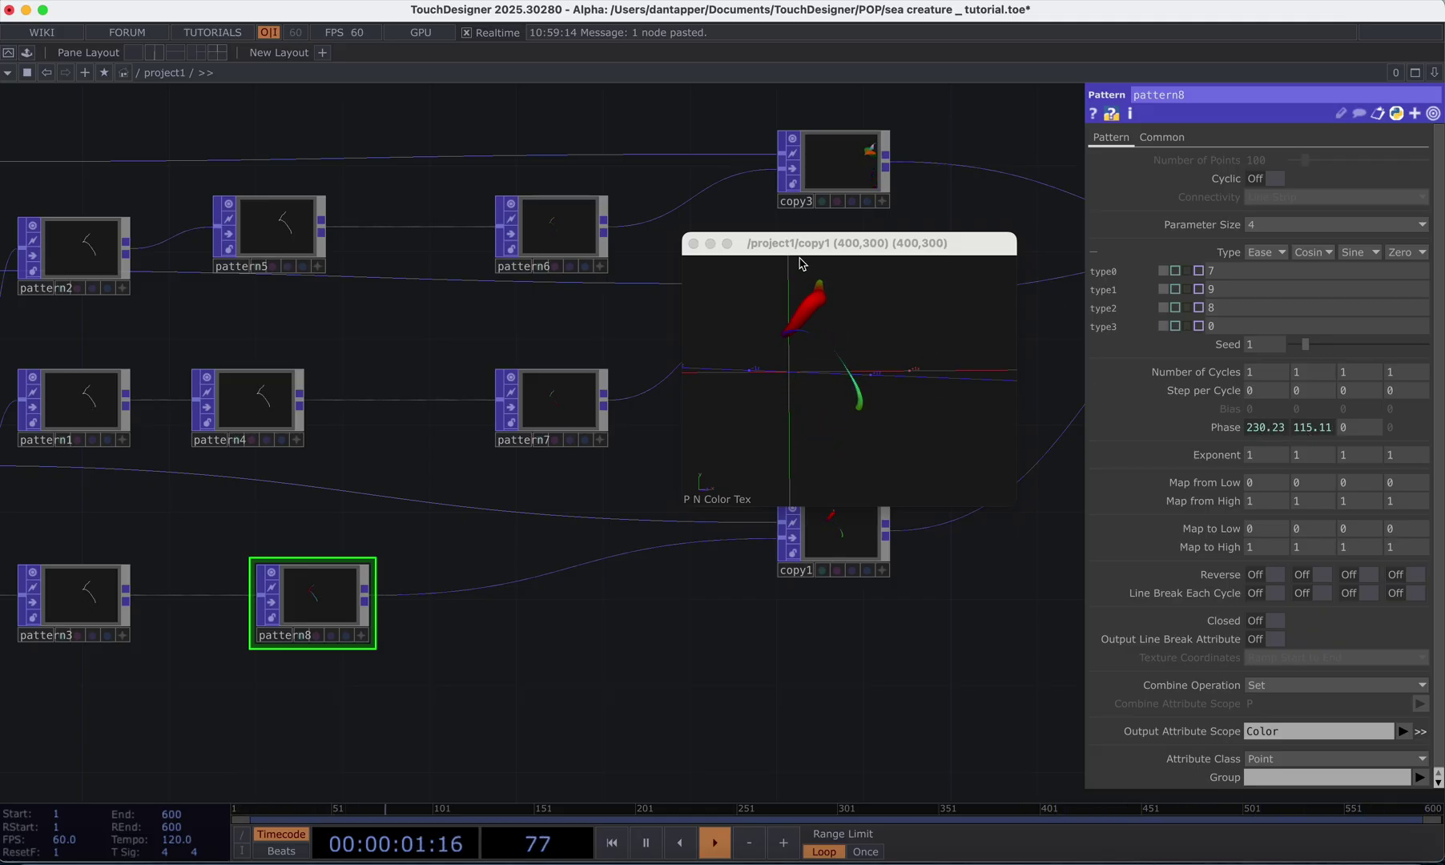
{"action": "left_click_drag", "start_coordinate": [787, 253], "coordinate": [761, 297]}
{"action": "left_click", "coordinate": [669, 226]}
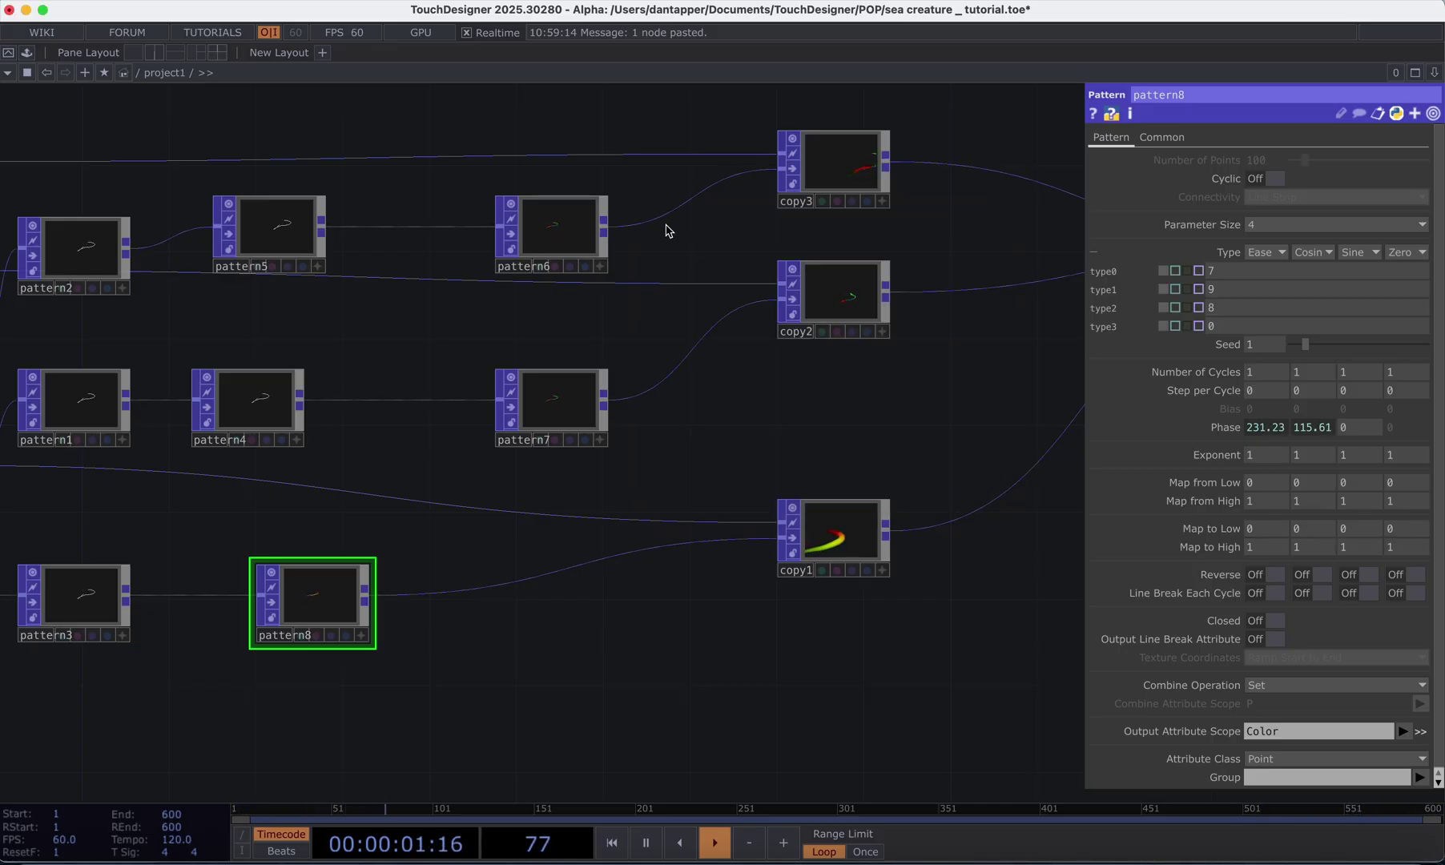
{"action": "left_click_drag", "start_coordinate": [353, 596], "coordinate": [549, 590]}
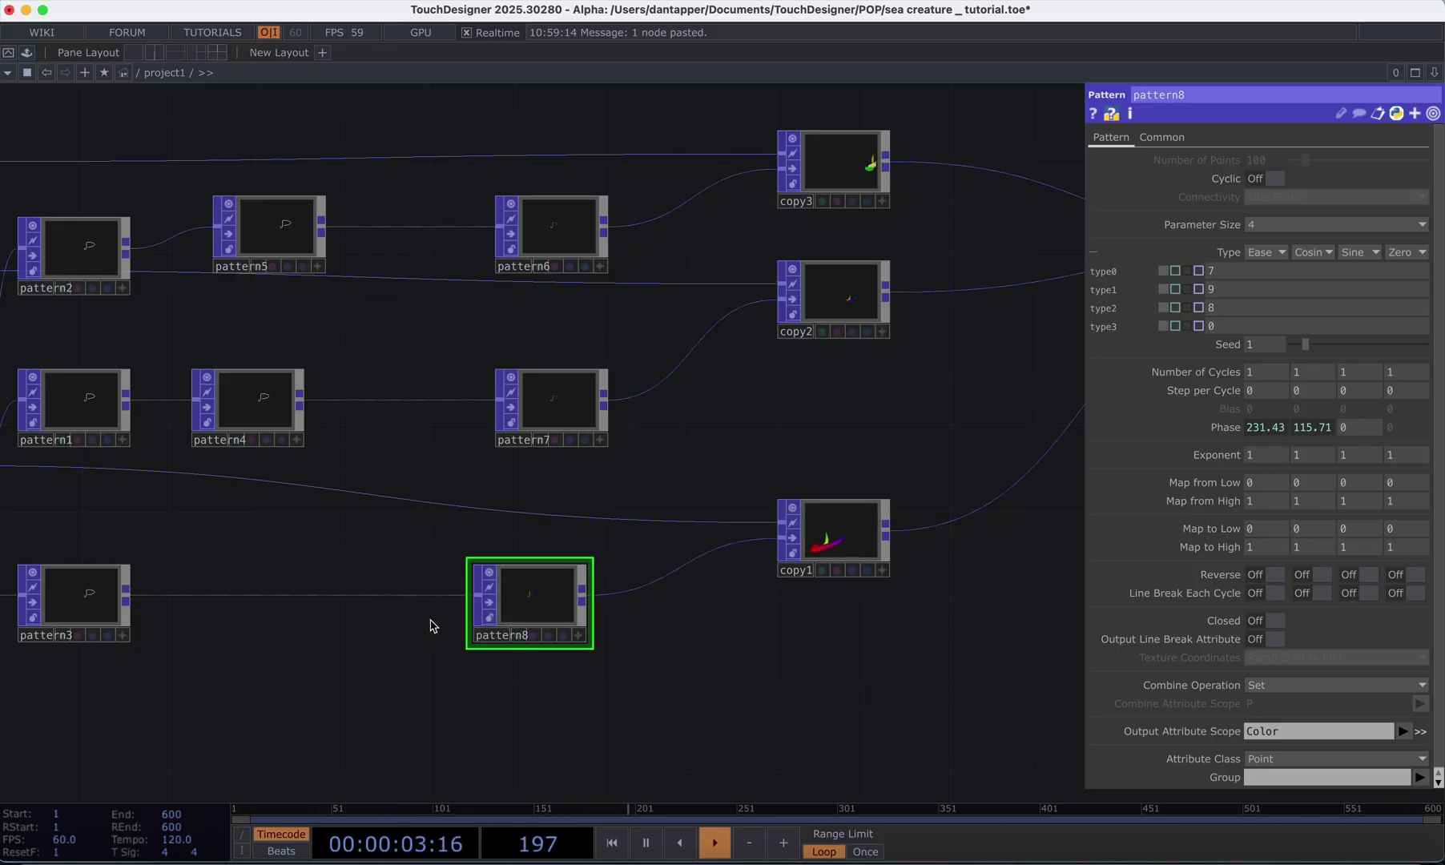
- View merge2 in a separate maximised window and examine the coloured creature from several angles
{"action": "scroll", "coordinate": [429, 622], "scroll_direction": "down", "scroll_amount": 8}
{"action": "scroll", "coordinate": [420, 623], "scroll_direction": "down", "scroll_amount": 2}
{"action": "scroll", "coordinate": [349, 619], "scroll_direction": "up", "scroll_amount": 10}
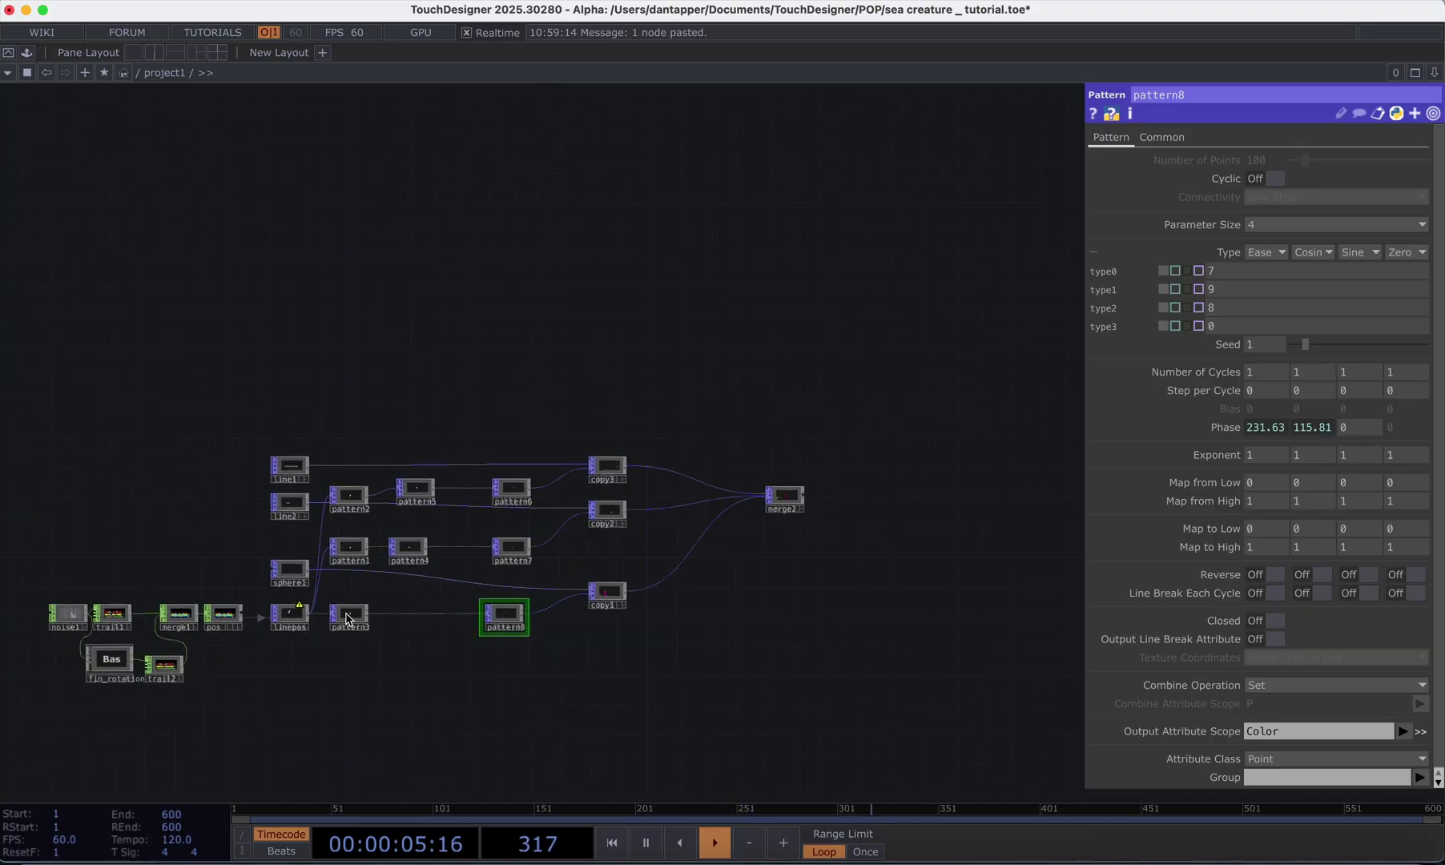
{"action": "left_click_drag", "start_coordinate": [1000, 497], "coordinate": [611, 478]}
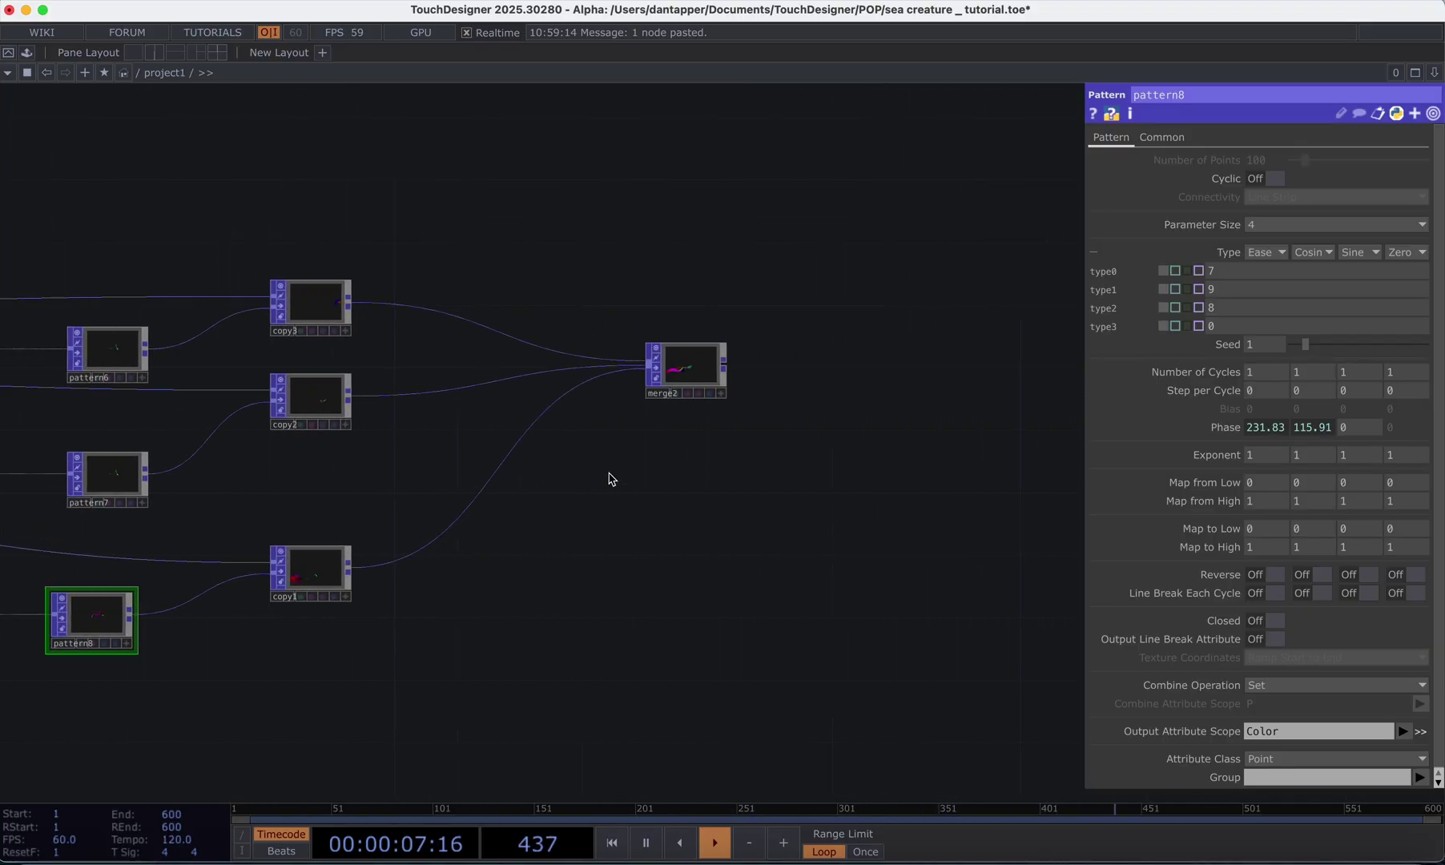
{"action": "scroll", "coordinate": [707, 406], "scroll_direction": "up", "scroll_amount": 3}
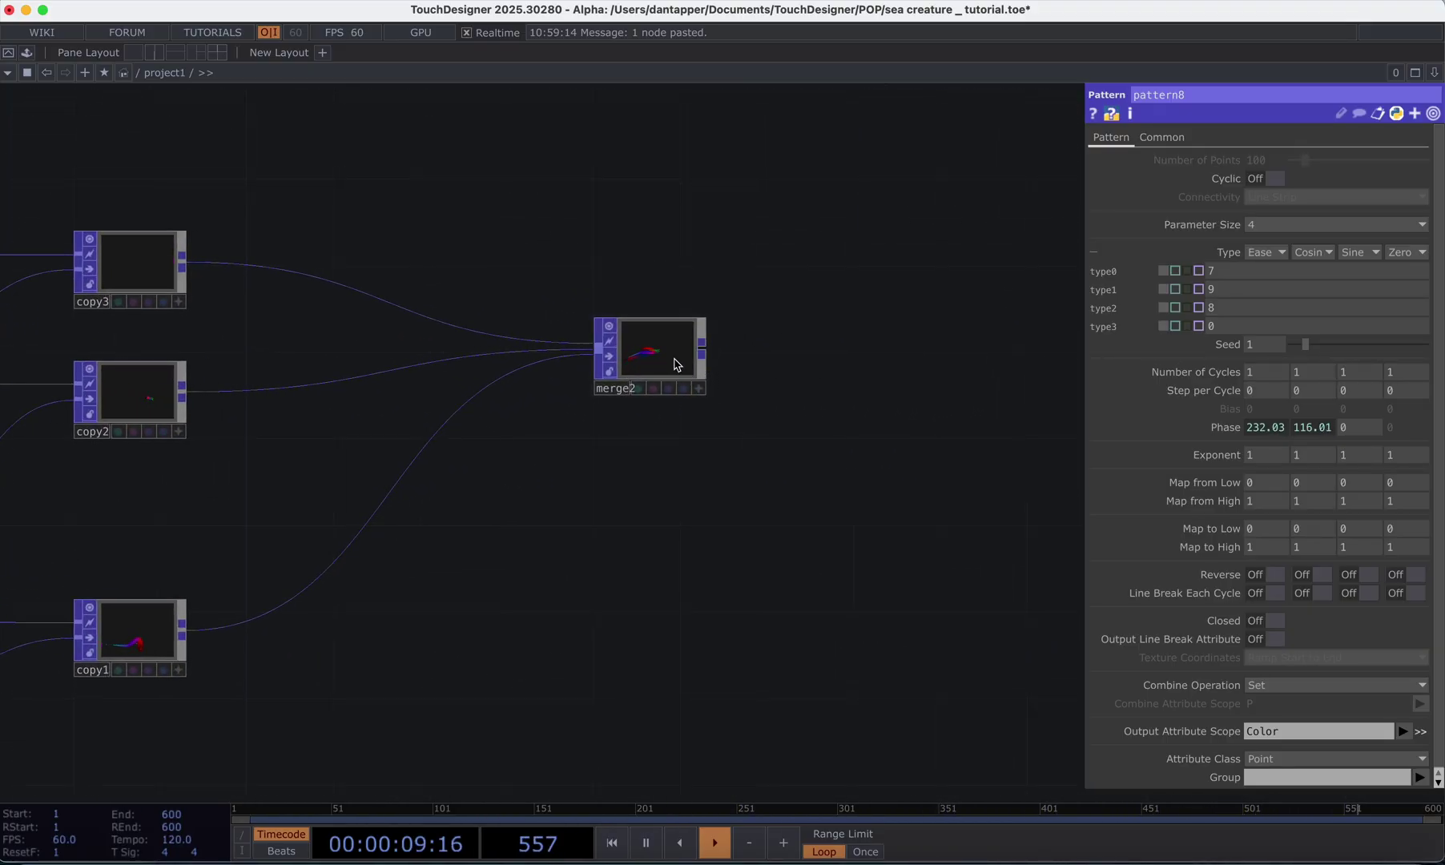
{"action": "right_click", "coordinate": [677, 364]}
{"action": "left_click", "coordinate": [718, 353]}
{"action": "double_click", "coordinate": [755, 239]}
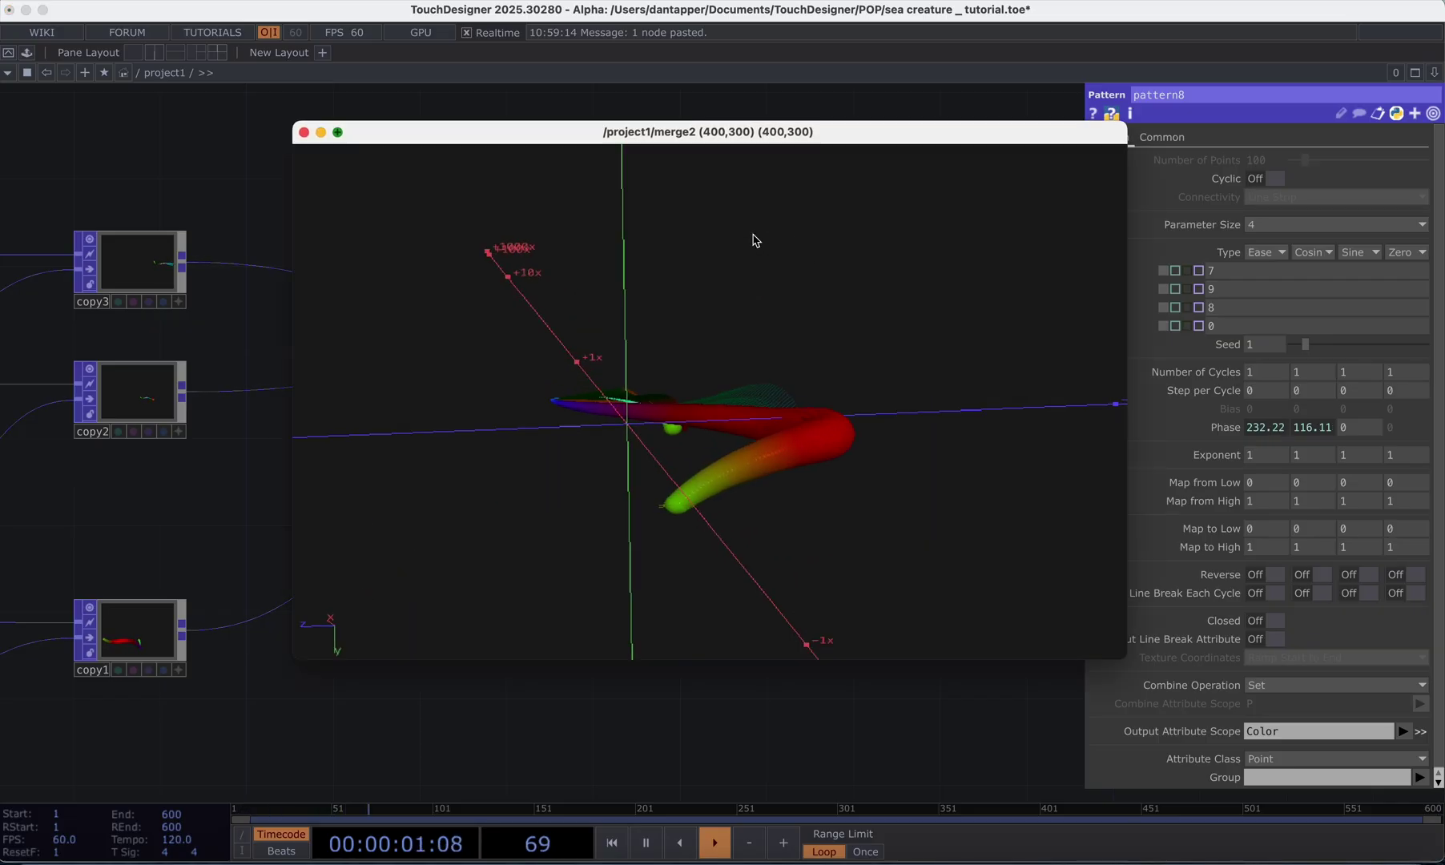
{"action": "left_click_drag", "start_coordinate": [768, 555], "coordinate": [914, 419]}
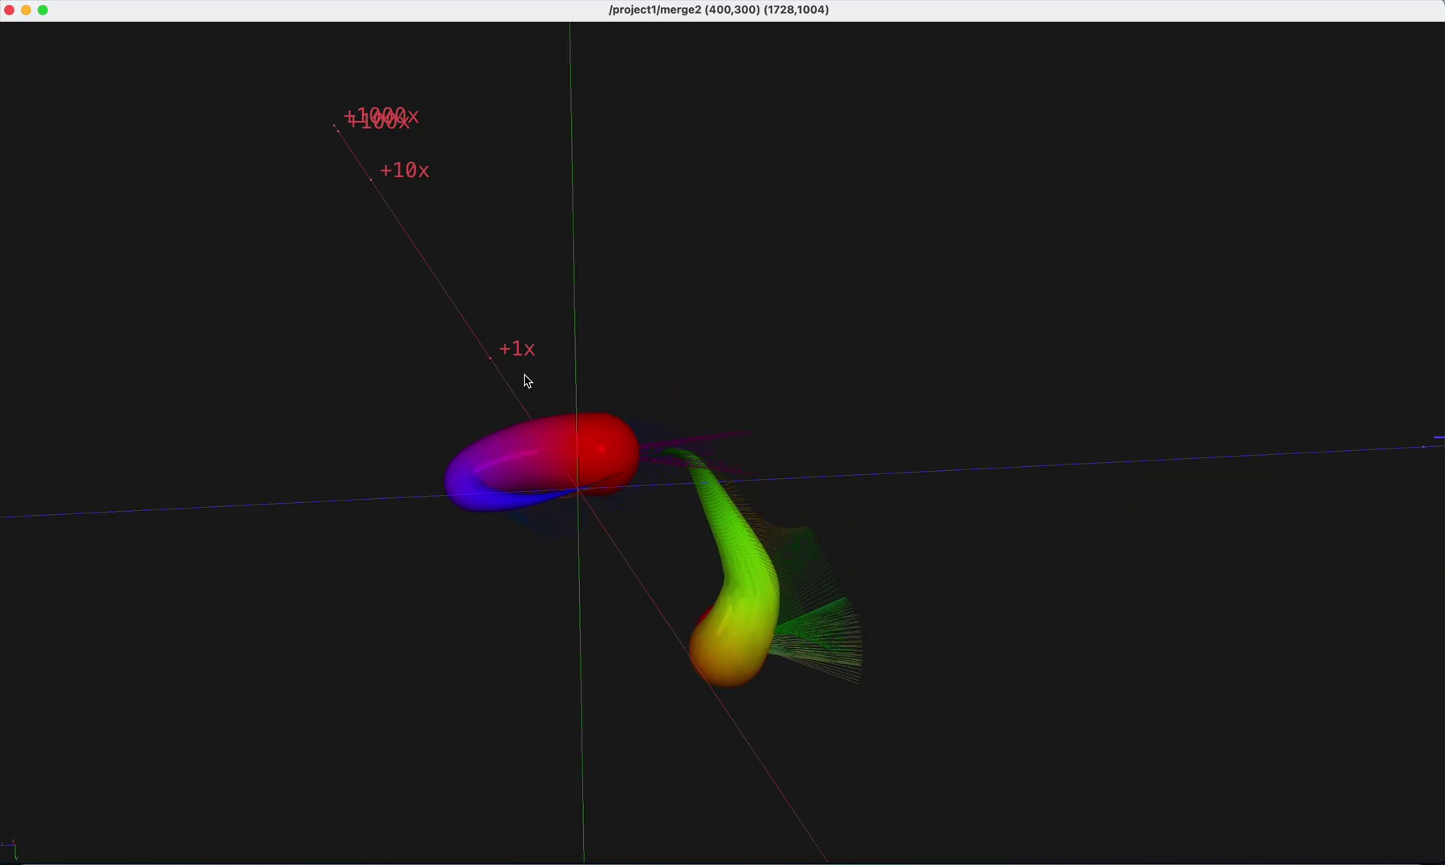
{"action": "left_click_drag", "start_coordinate": [890, 506], "coordinate": [317, 442]}
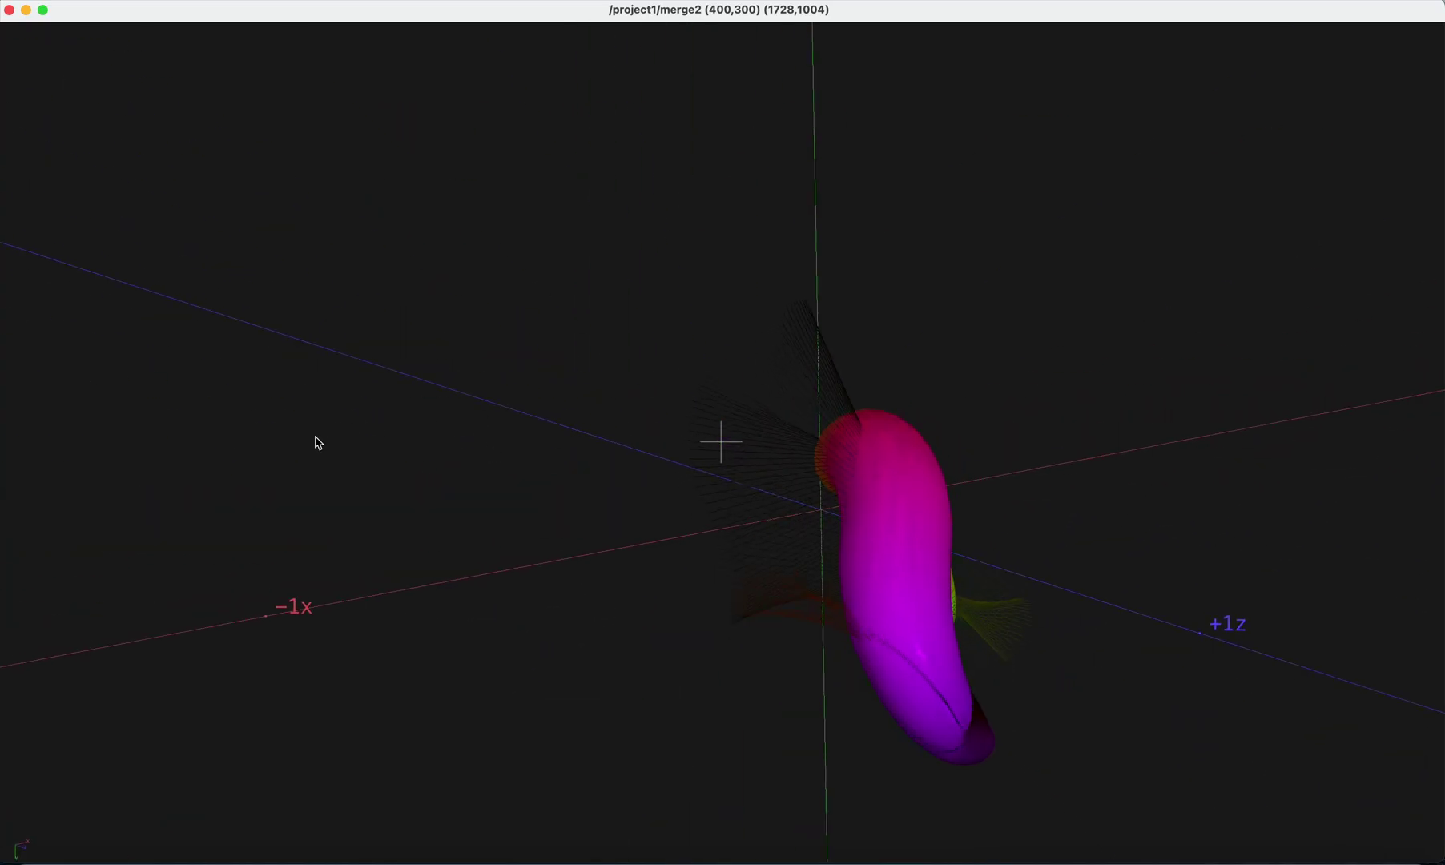
- Disconnect copy1 from merge2 and move merge2 closer to copy3 and copy2
{"action": "key", "text": "Escape"}
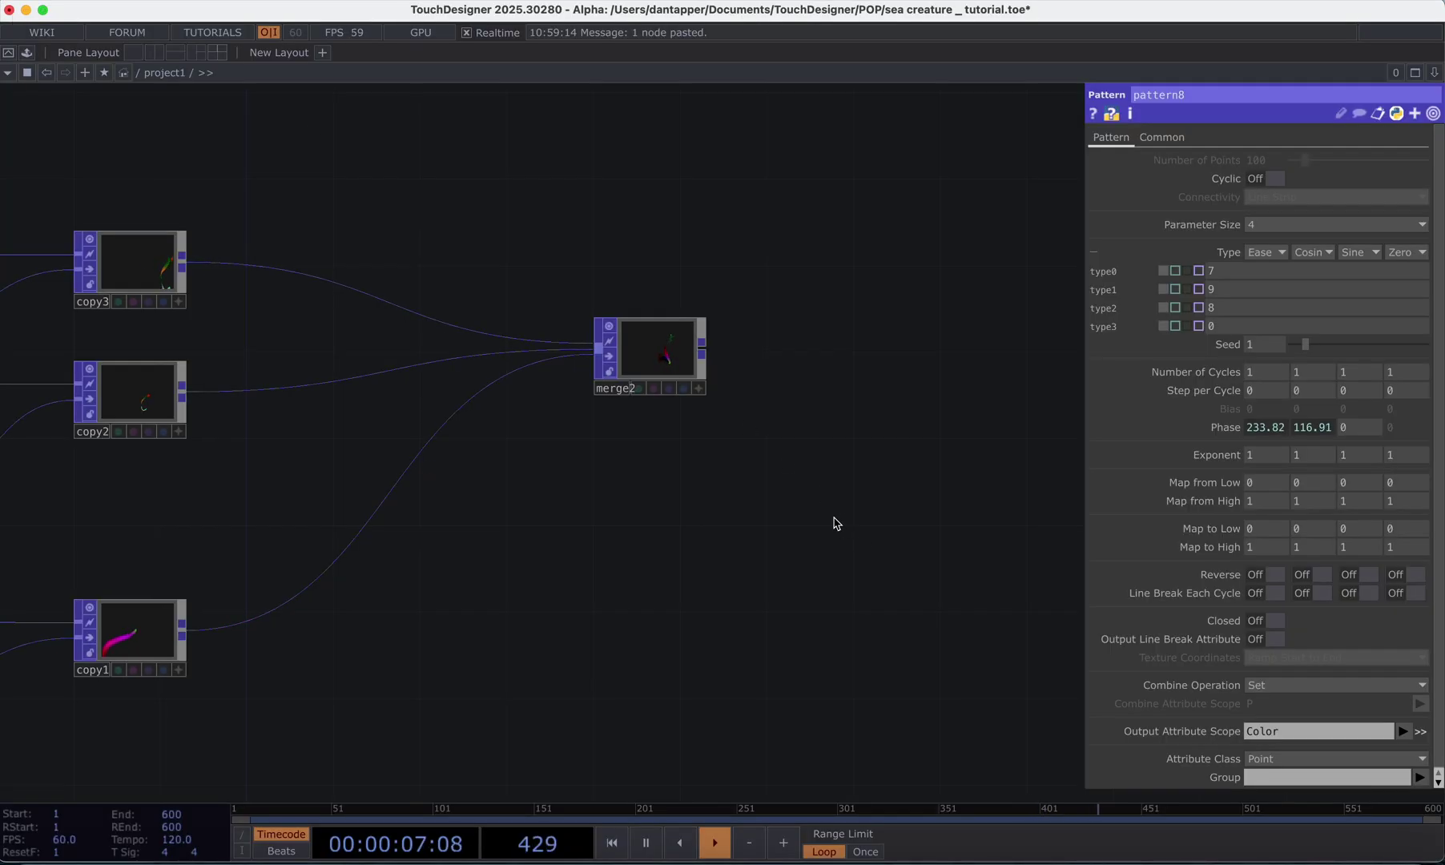
{"action": "left_click_drag", "start_coordinate": [665, 335], "coordinate": [558, 310]}
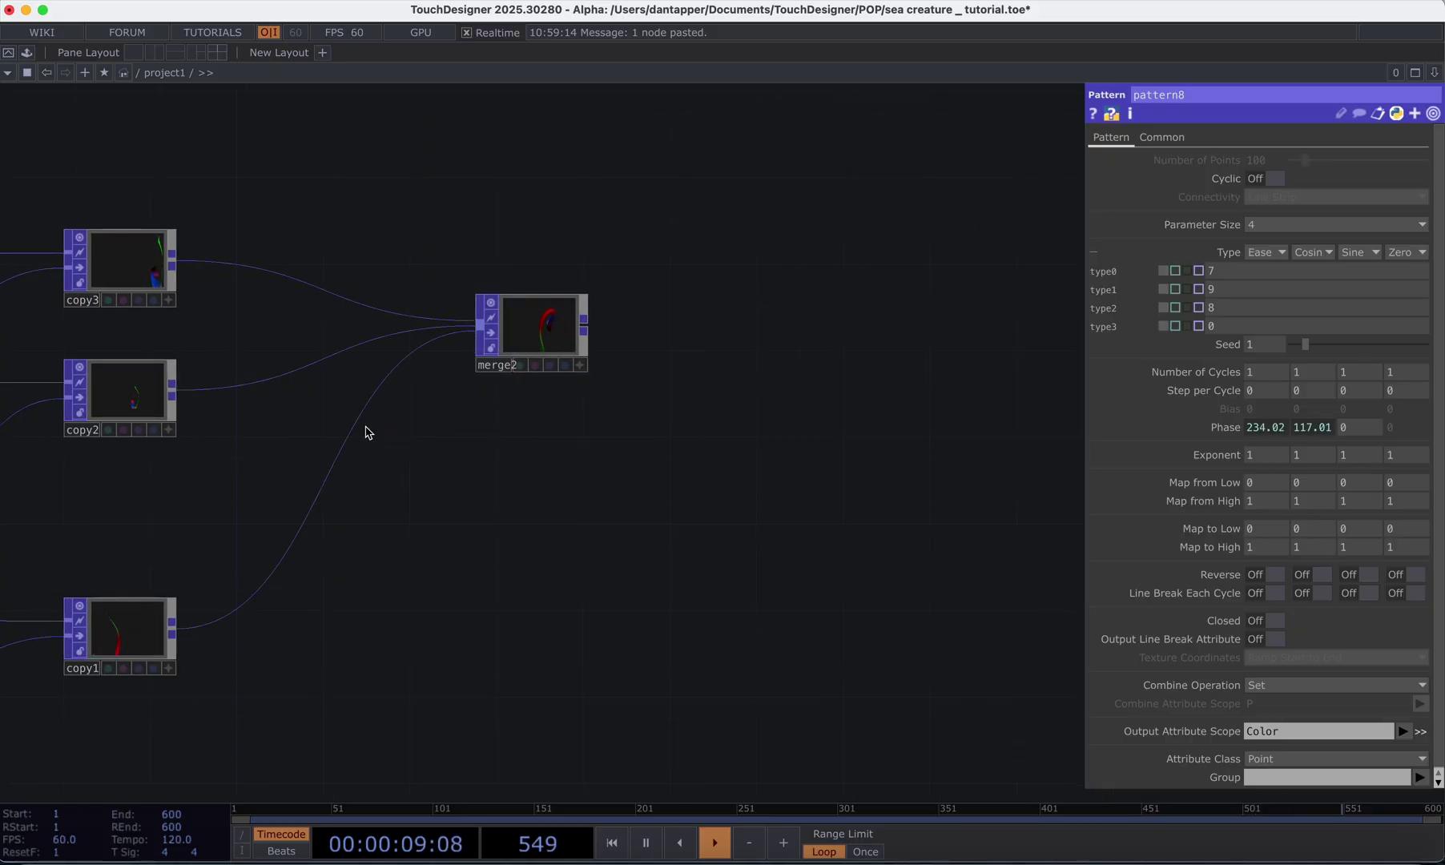
{"action": "right_click", "coordinate": [356, 434]}
{"action": "left_click", "coordinate": [378, 479]}
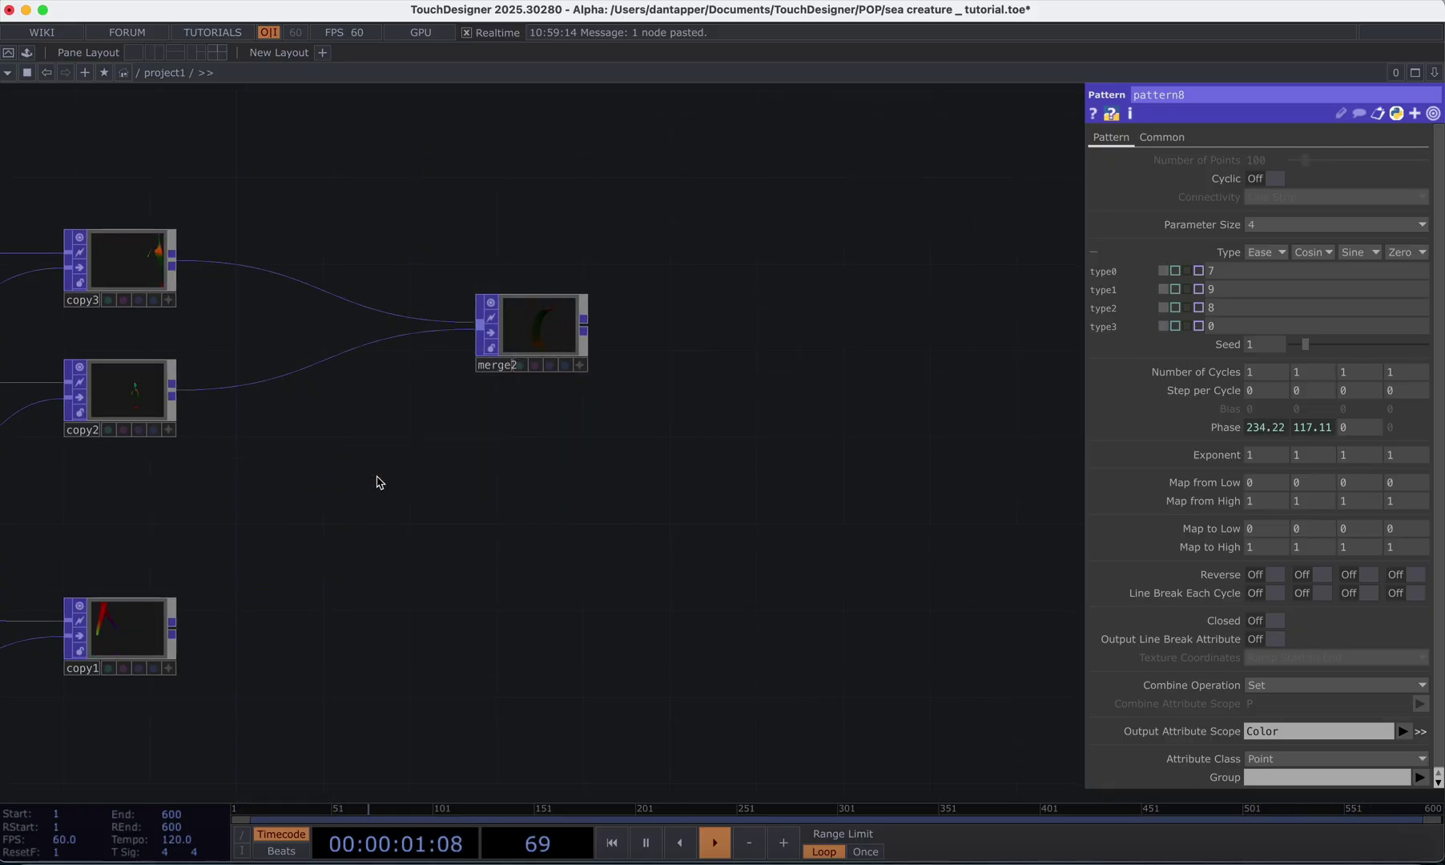
{"action": "left_click_drag", "start_coordinate": [531, 353], "coordinate": [333, 304]}
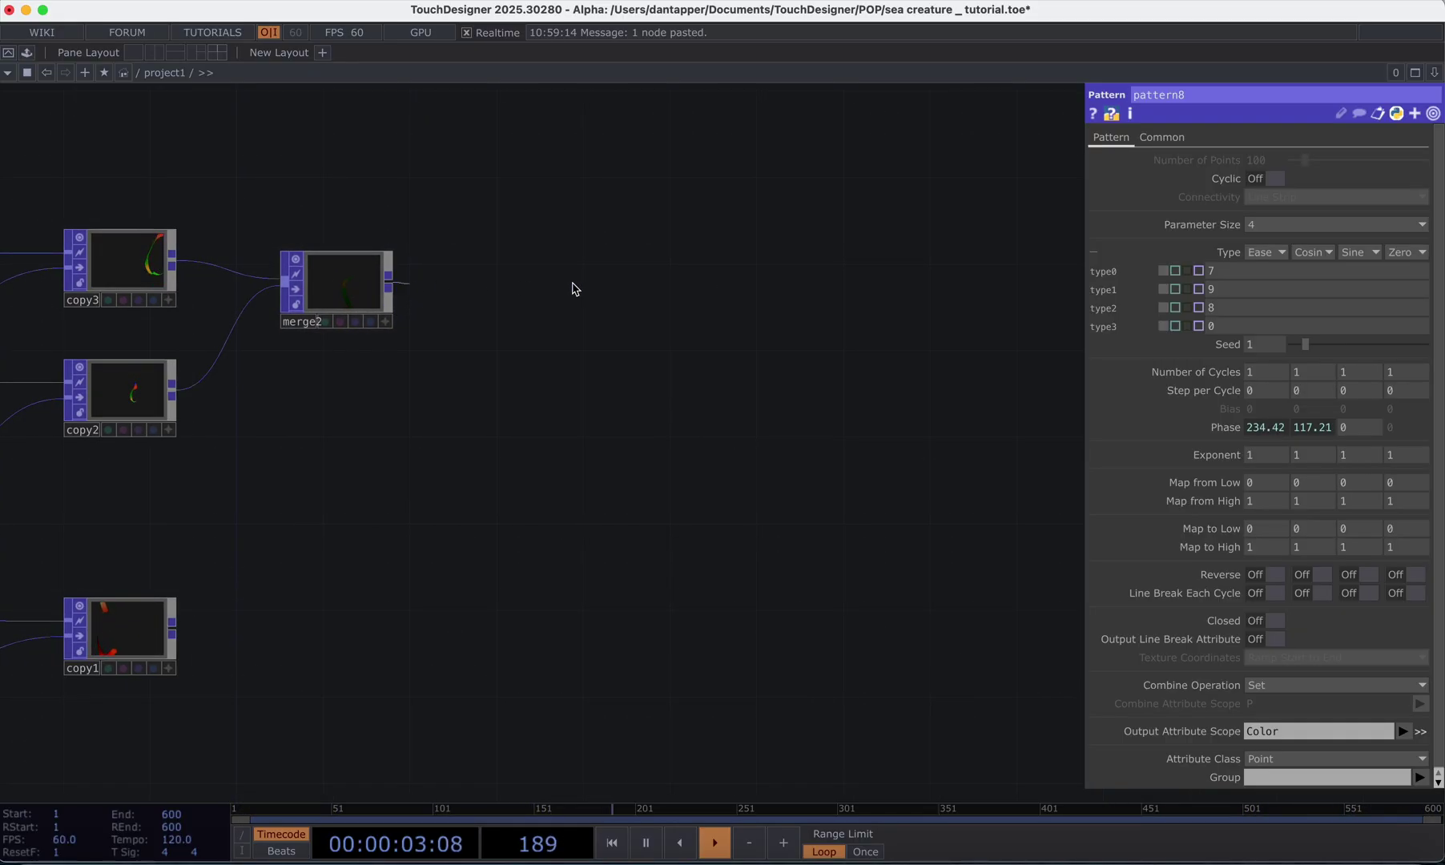
- Add a Geometry COMP fed by merge2's output and rename it fins
{"action": "left_click", "coordinate": [693, 290]}
{"action": "type", "text": "ge"}
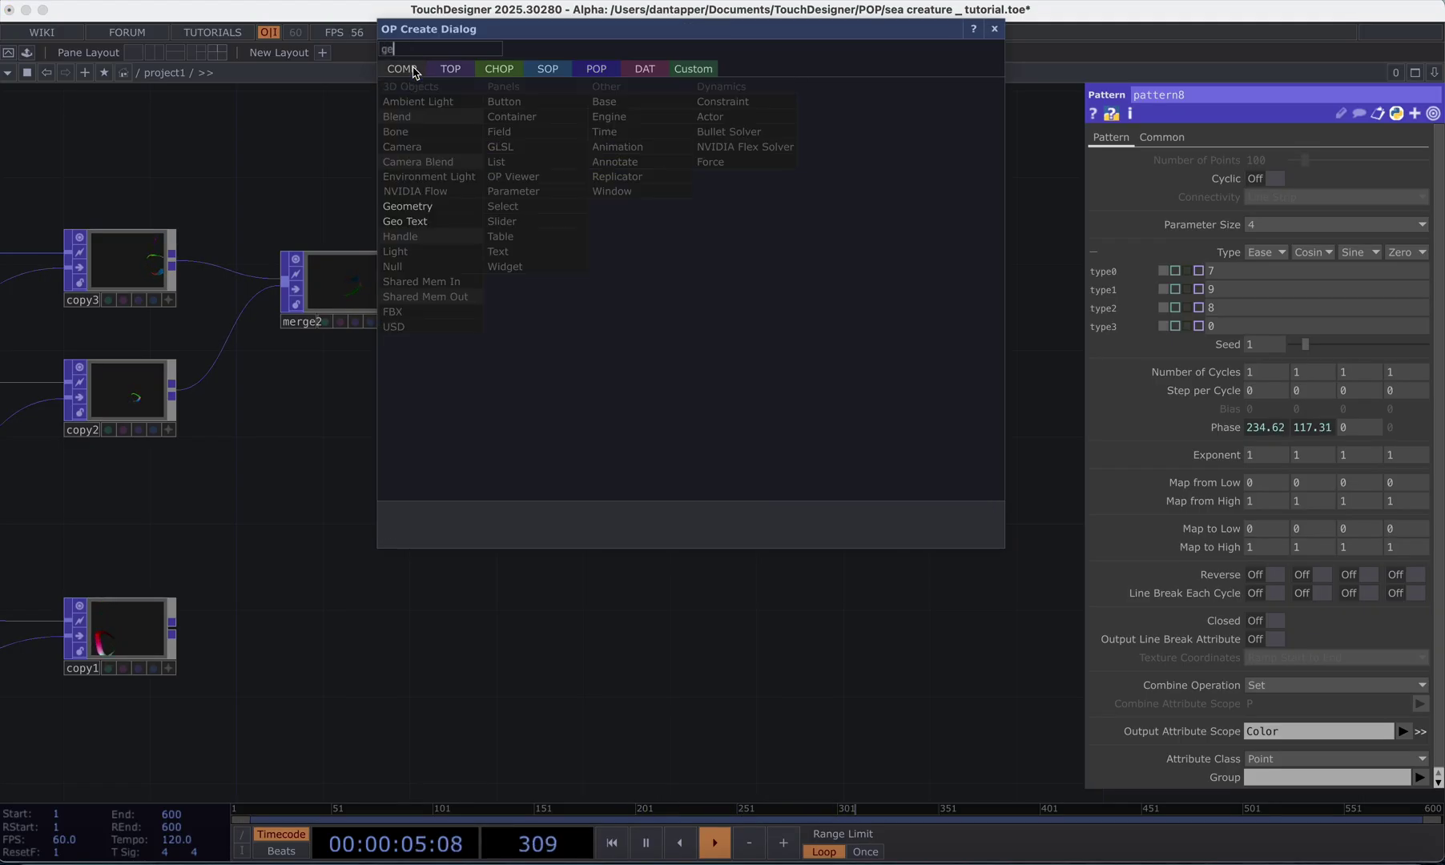
{"action": "left_click", "coordinate": [407, 206]}
{"action": "left_click", "coordinate": [633, 295]}
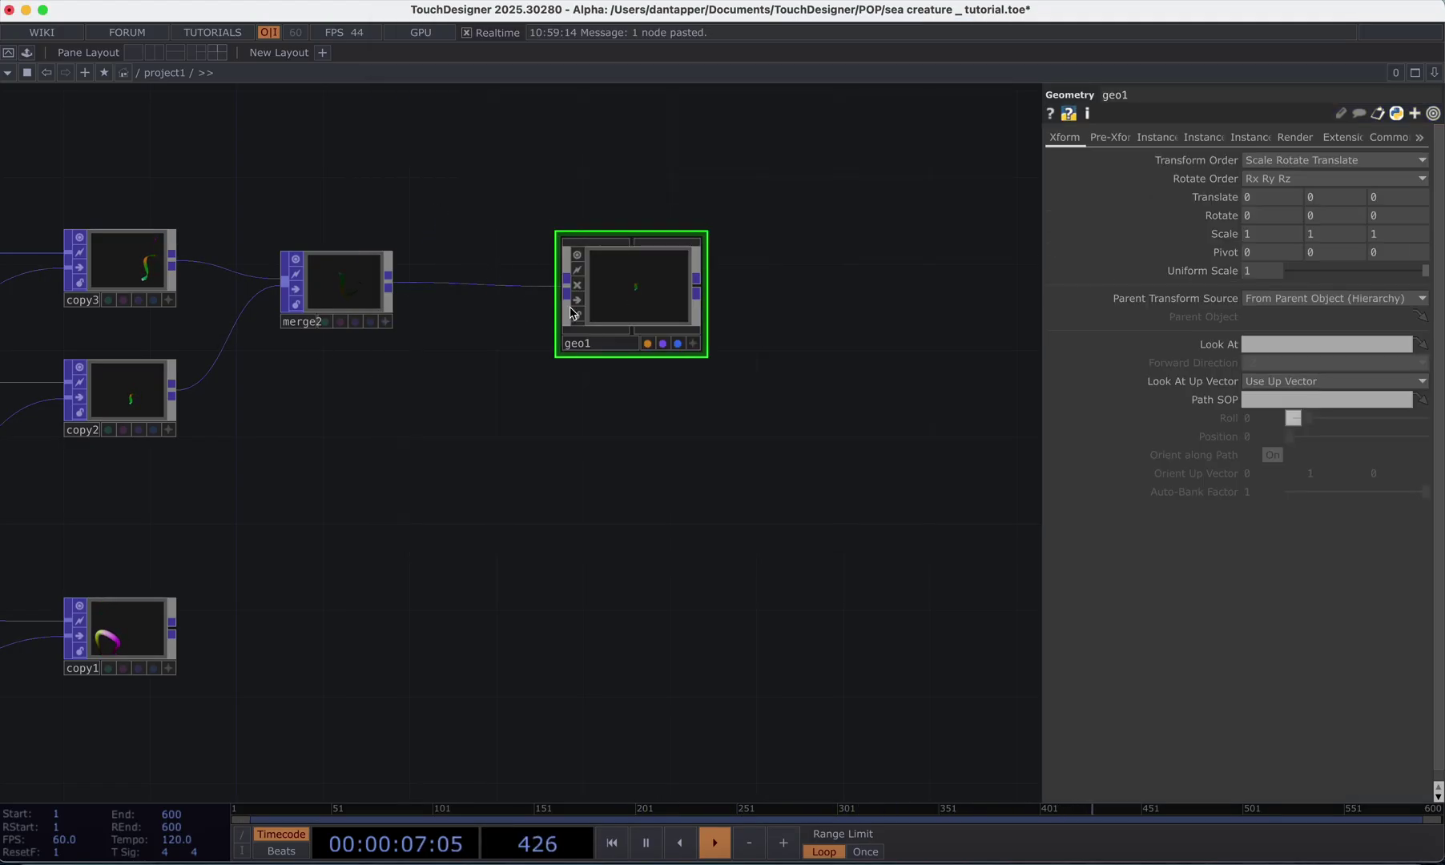
{"action": "left_click", "coordinate": [596, 347]}
{"action": "type", "text": "f"}
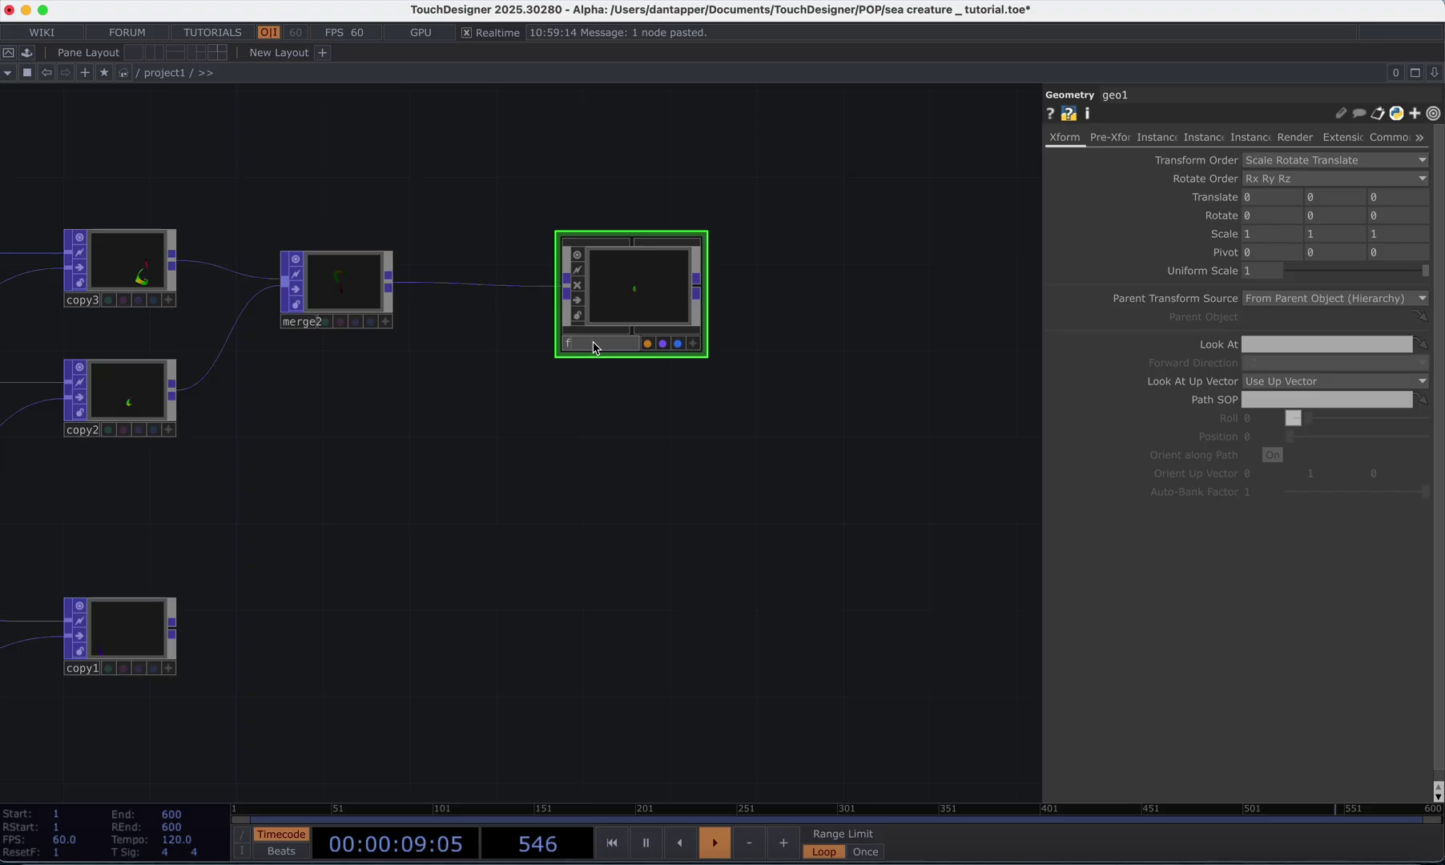
{"action": "type", "text": "ins"}
{"action": "key", "text": "Return"}
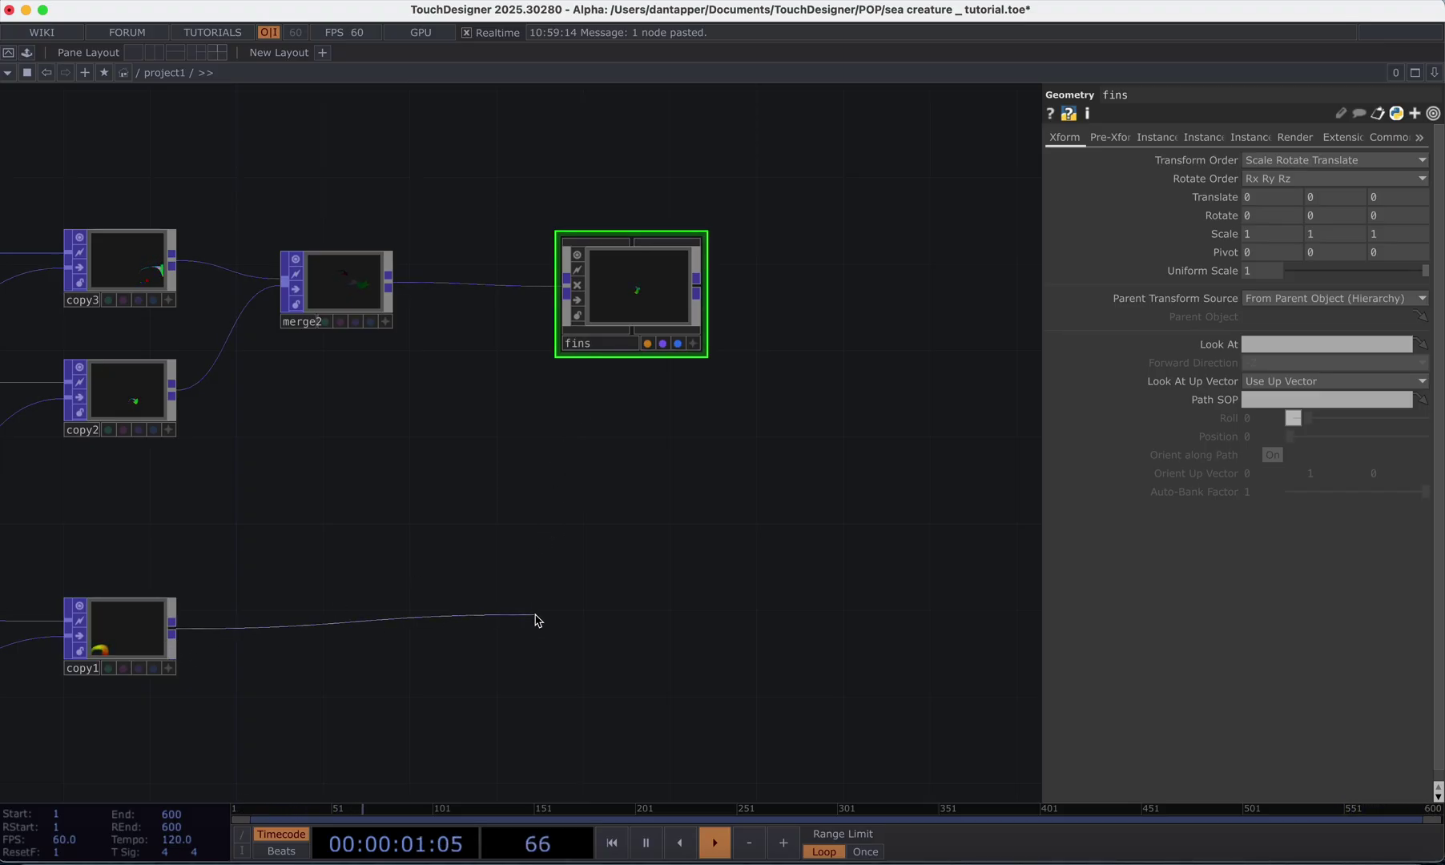
- Add a Geometry COMP fed by copy1's output, rename it body and position it below fins
{"action": "left_click", "coordinate": [536, 621]}
{"action": "type", "text": "ge"}
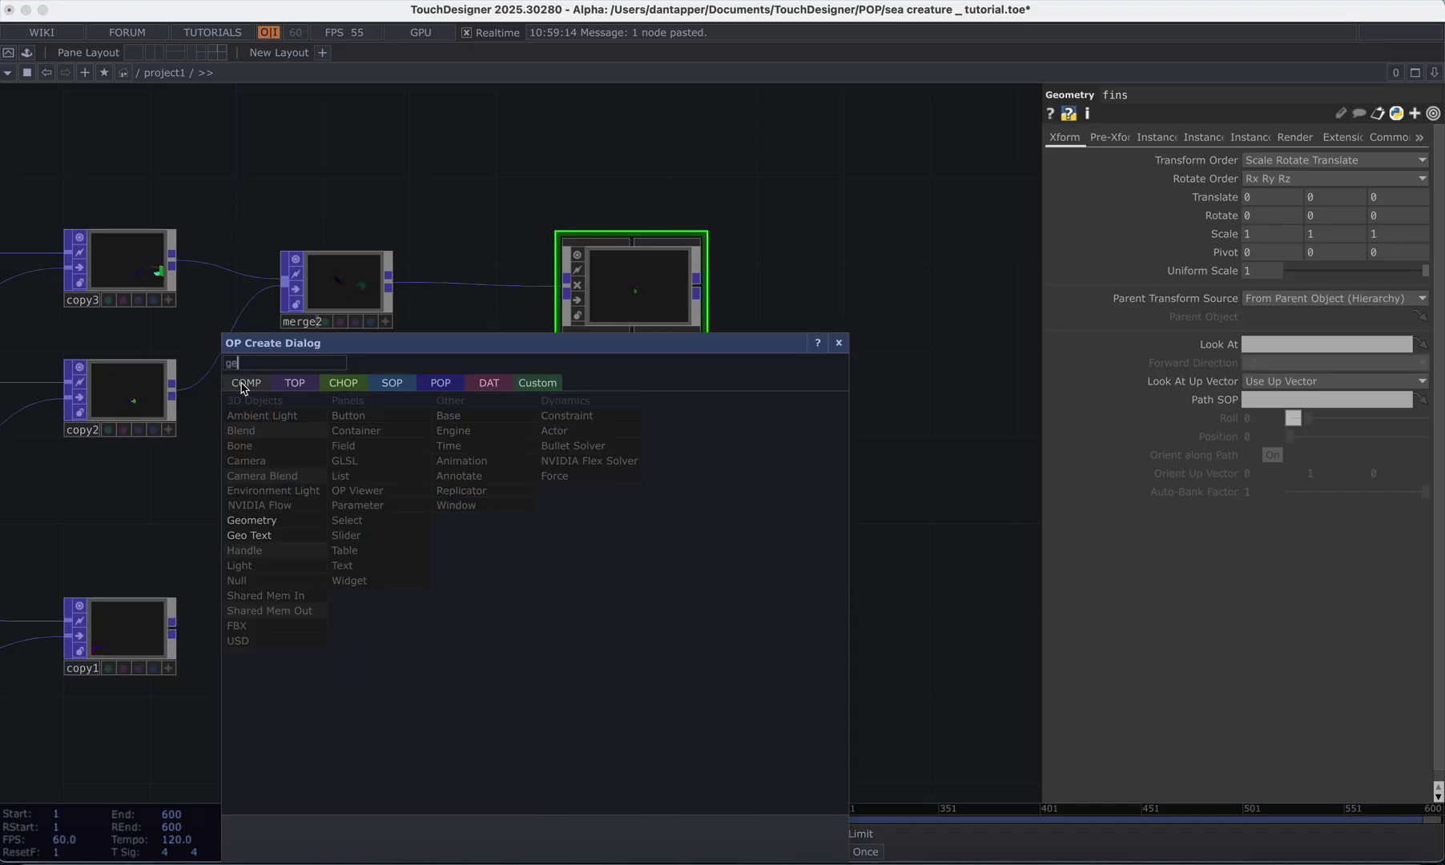
{"action": "left_click", "coordinate": [269, 523]}
{"action": "left_click", "coordinate": [566, 605]}
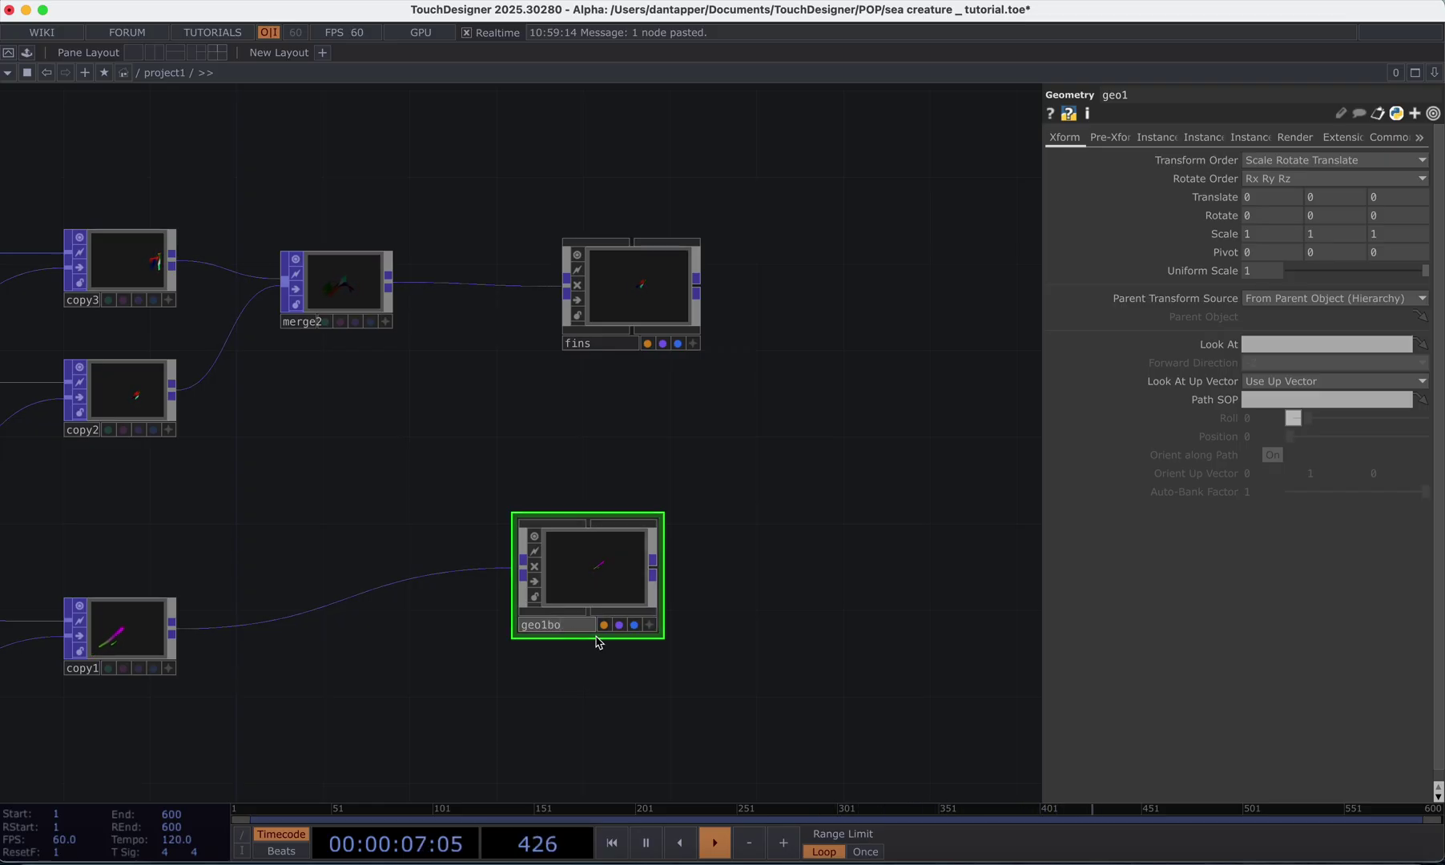
{"action": "type", "text": "body"}
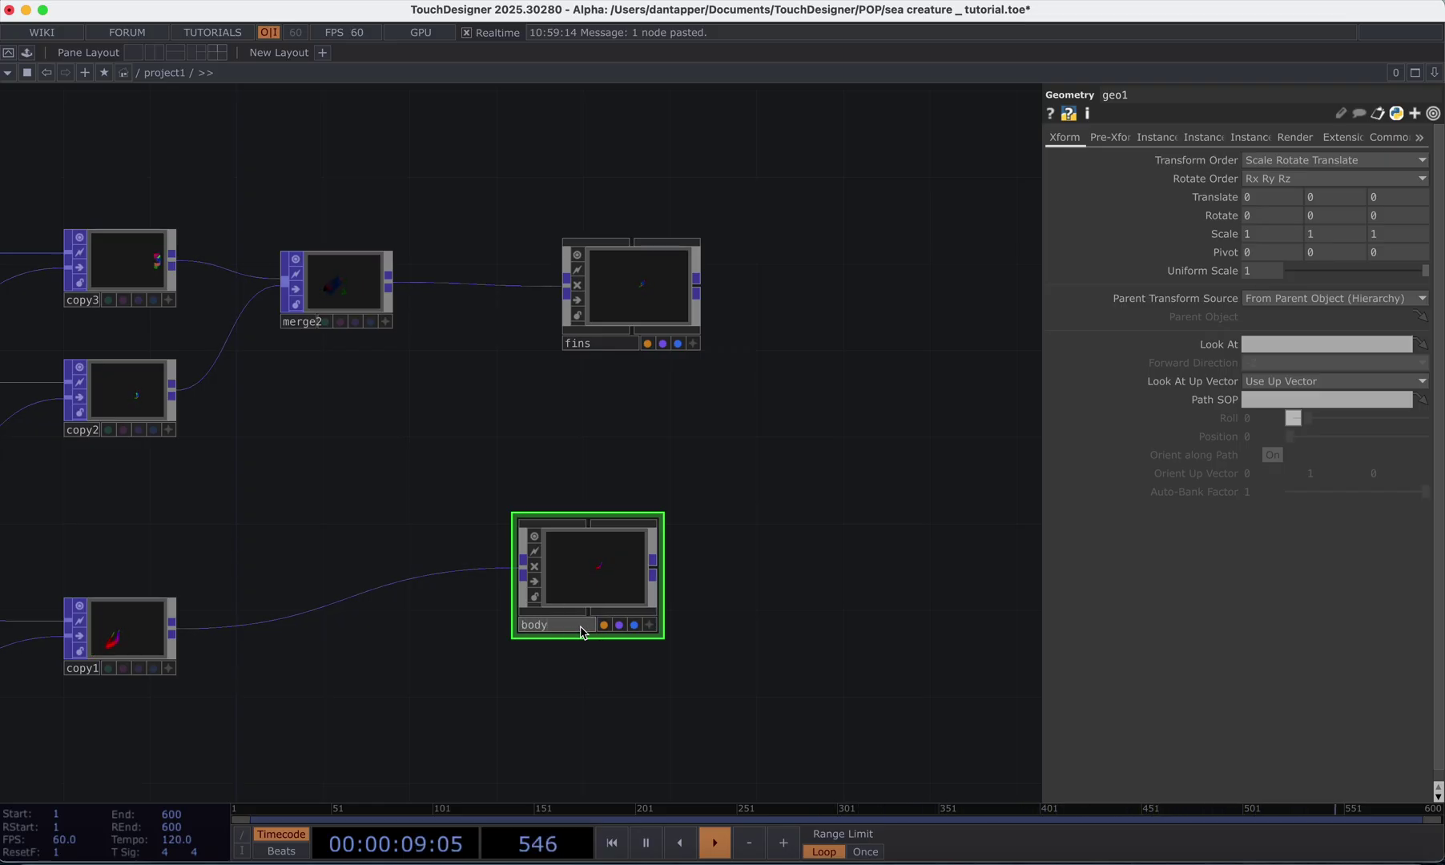
{"action": "left_click", "coordinate": [875, 623]}
{"action": "left_click_drag", "start_coordinate": [581, 555], "coordinate": [668, 576]}
- Add a Camera COMP and place it just above the fins node
{"action": "left_click_drag", "start_coordinate": [800, 461], "coordinate": [485, 459]}
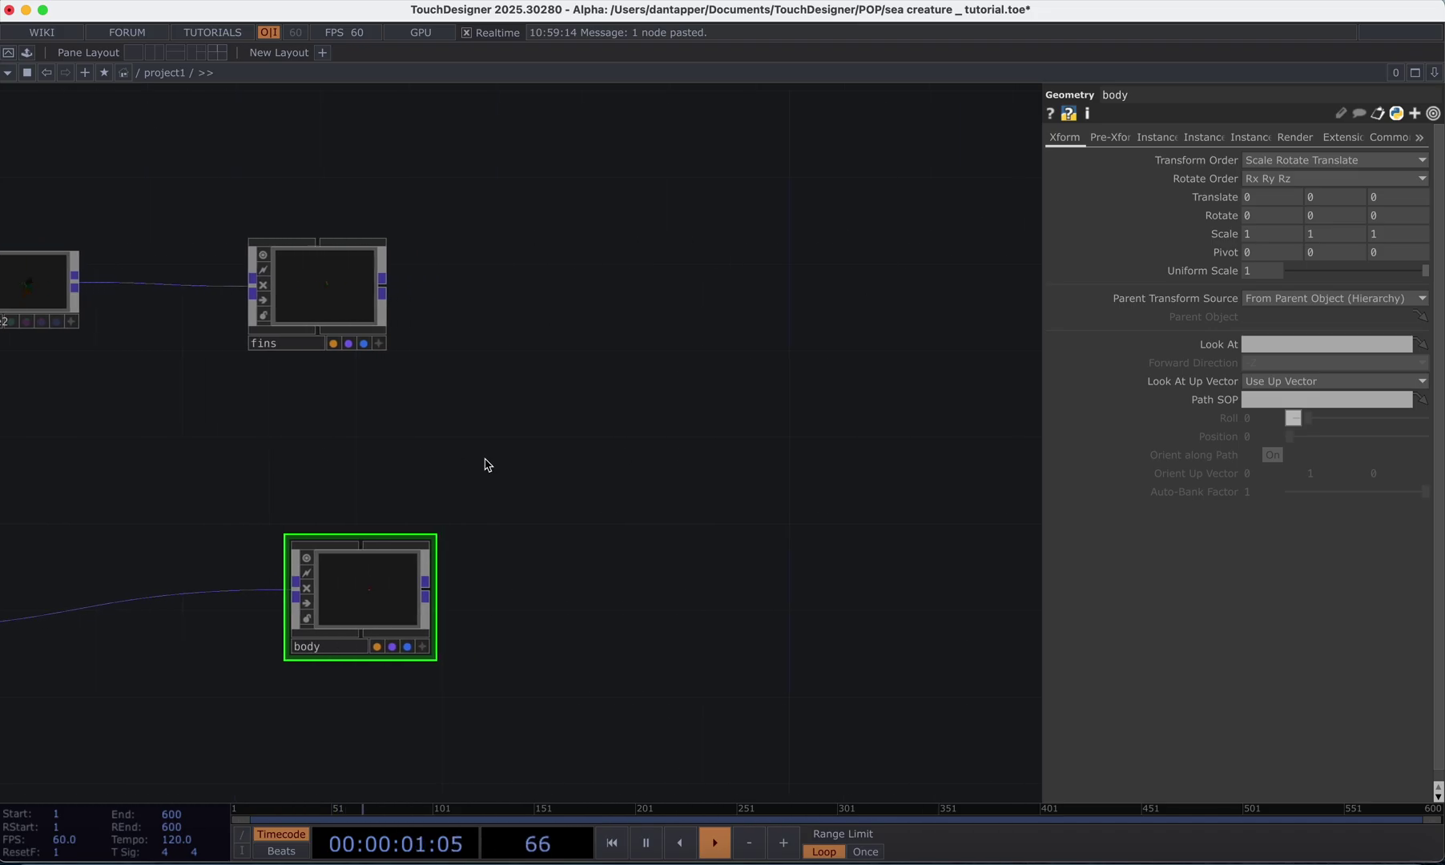
{"action": "scroll", "coordinate": [486, 465], "scroll_direction": "down", "scroll_amount": 4}
{"action": "key", "text": "Tab"}
{"action": "type", "text": "ca"}
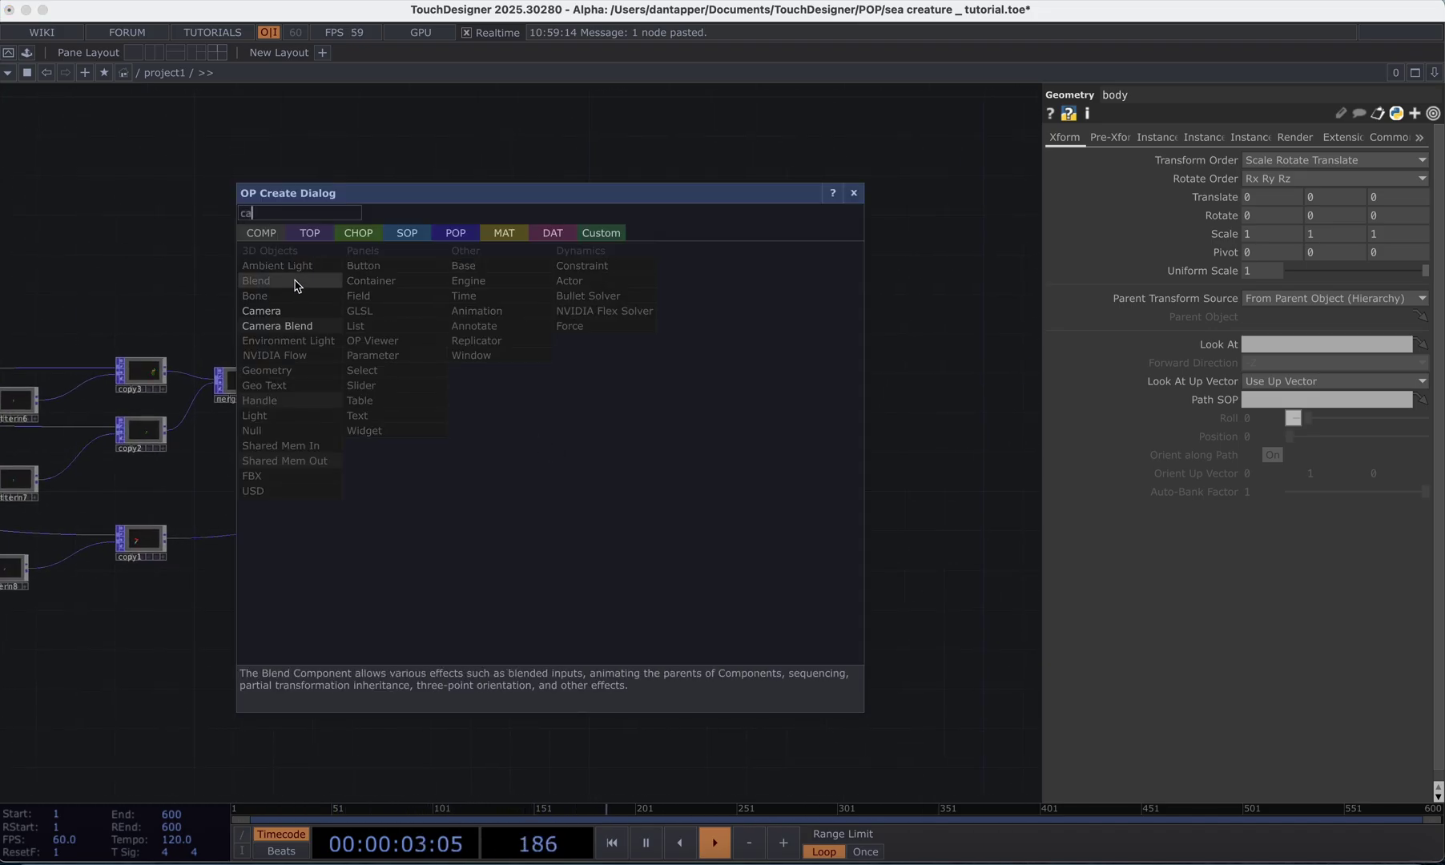
{"action": "left_click", "coordinate": [264, 311]}
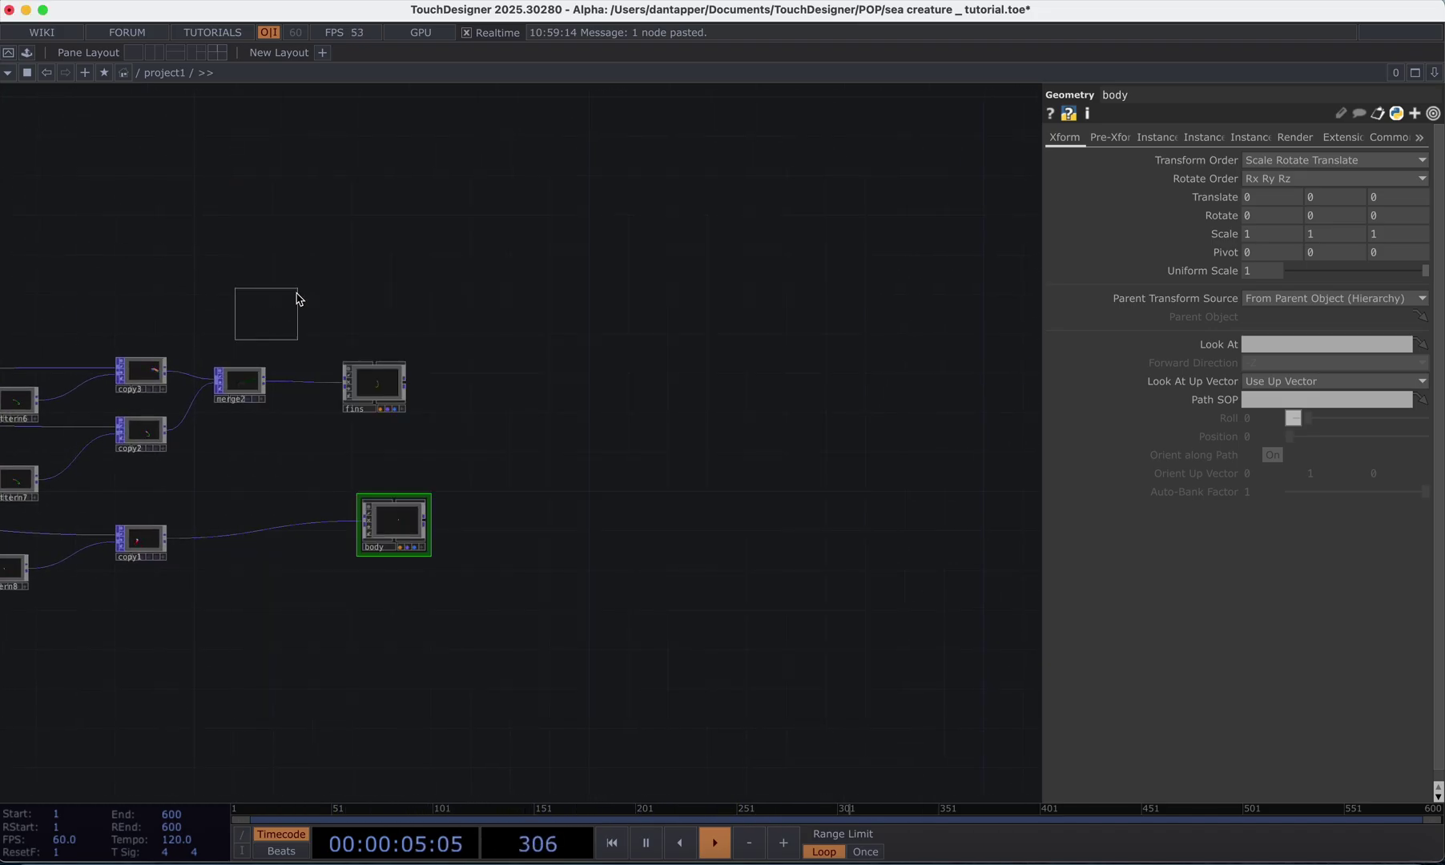
{"action": "left_click", "coordinate": [370, 236]}
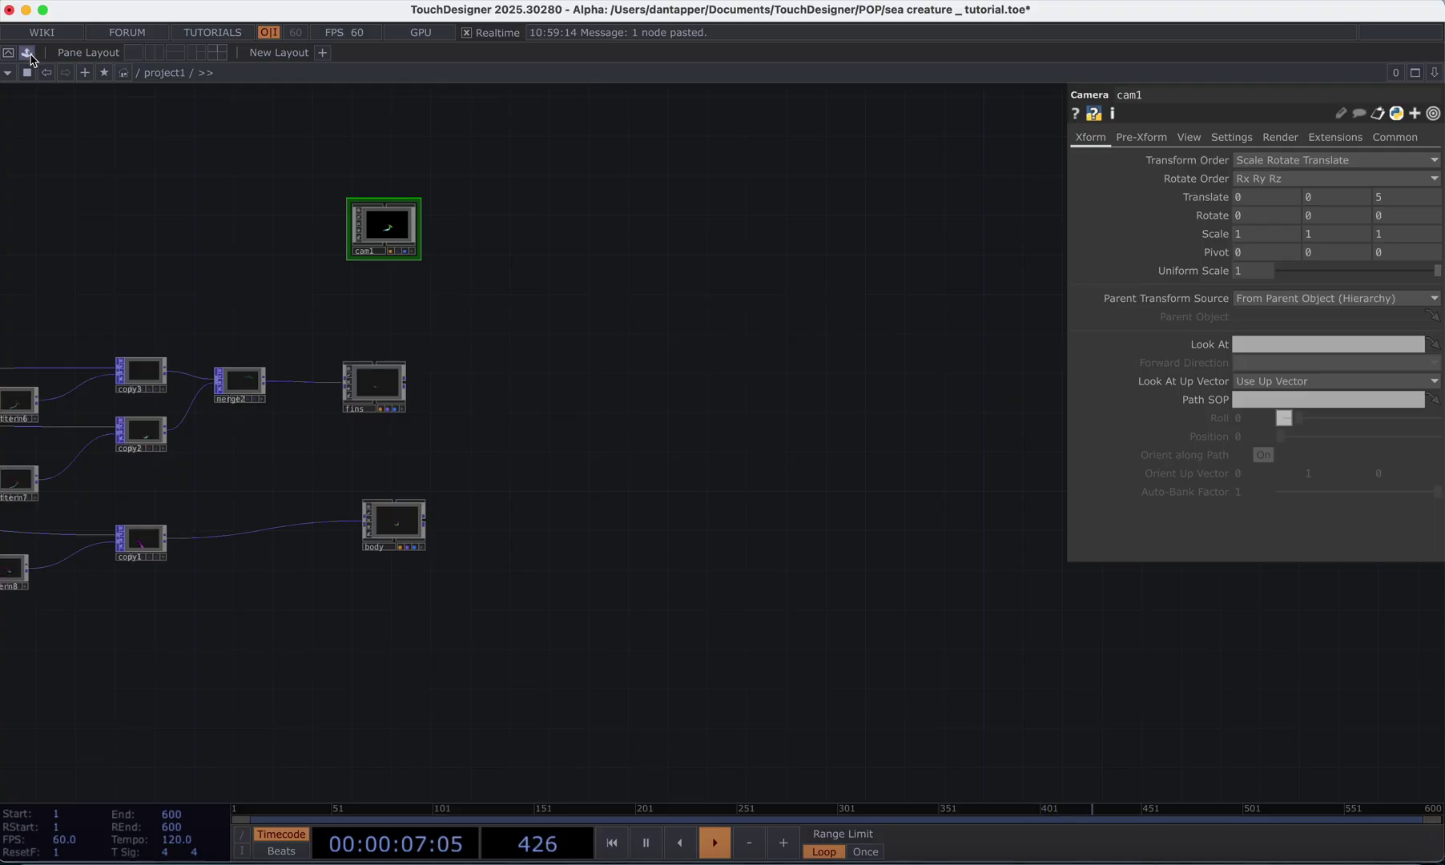
{"action": "left_click_drag", "start_coordinate": [419, 256], "coordinate": [418, 295]}
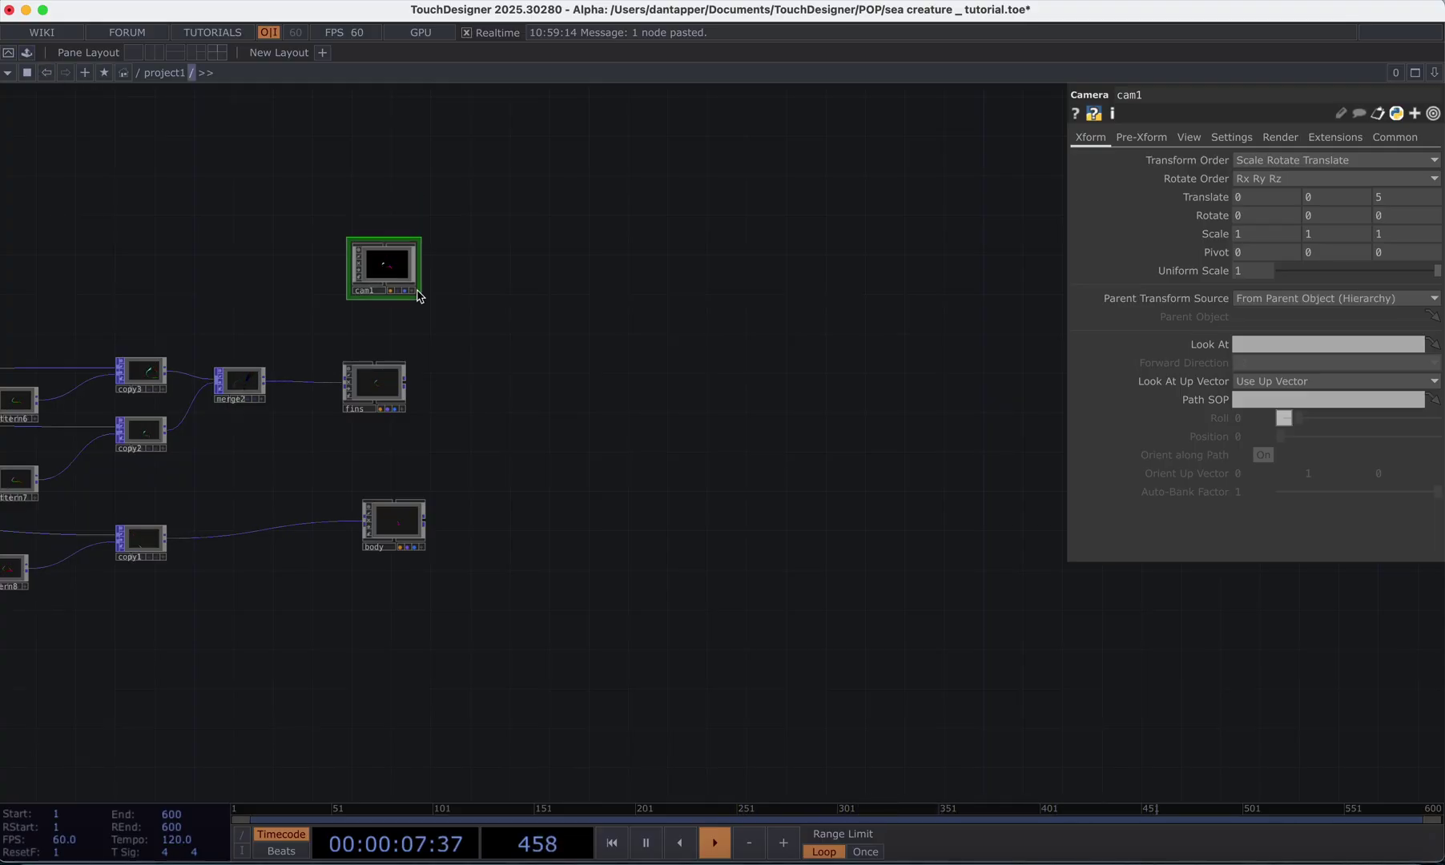
{"action": "left_click_drag", "start_coordinate": [395, 276], "coordinate": [395, 296]}
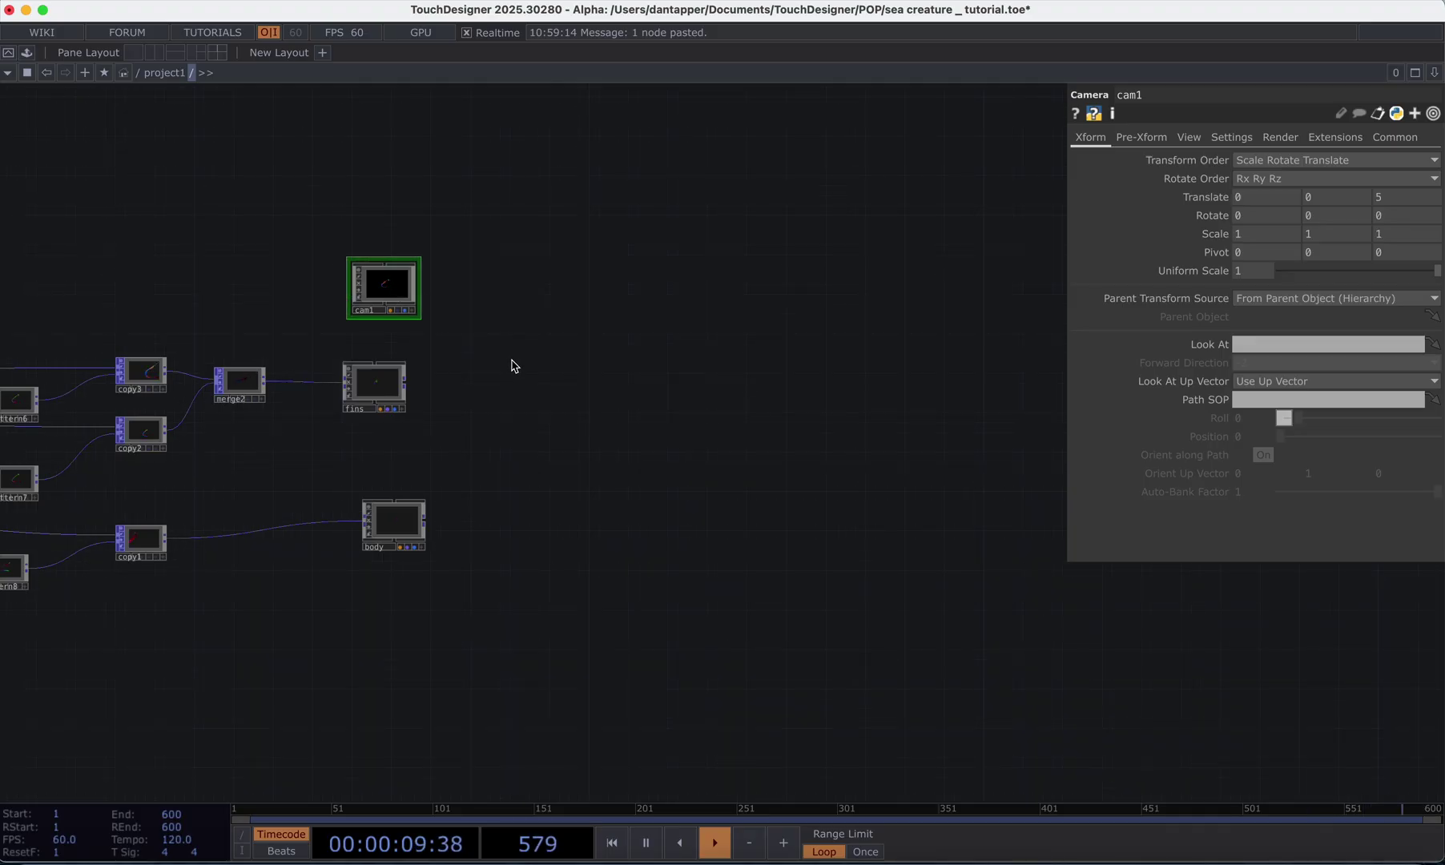
{"action": "key", "text": "Tab"}
{"action": "type", "text": "re"}
{"action": "left_click", "coordinate": [276, 152]}
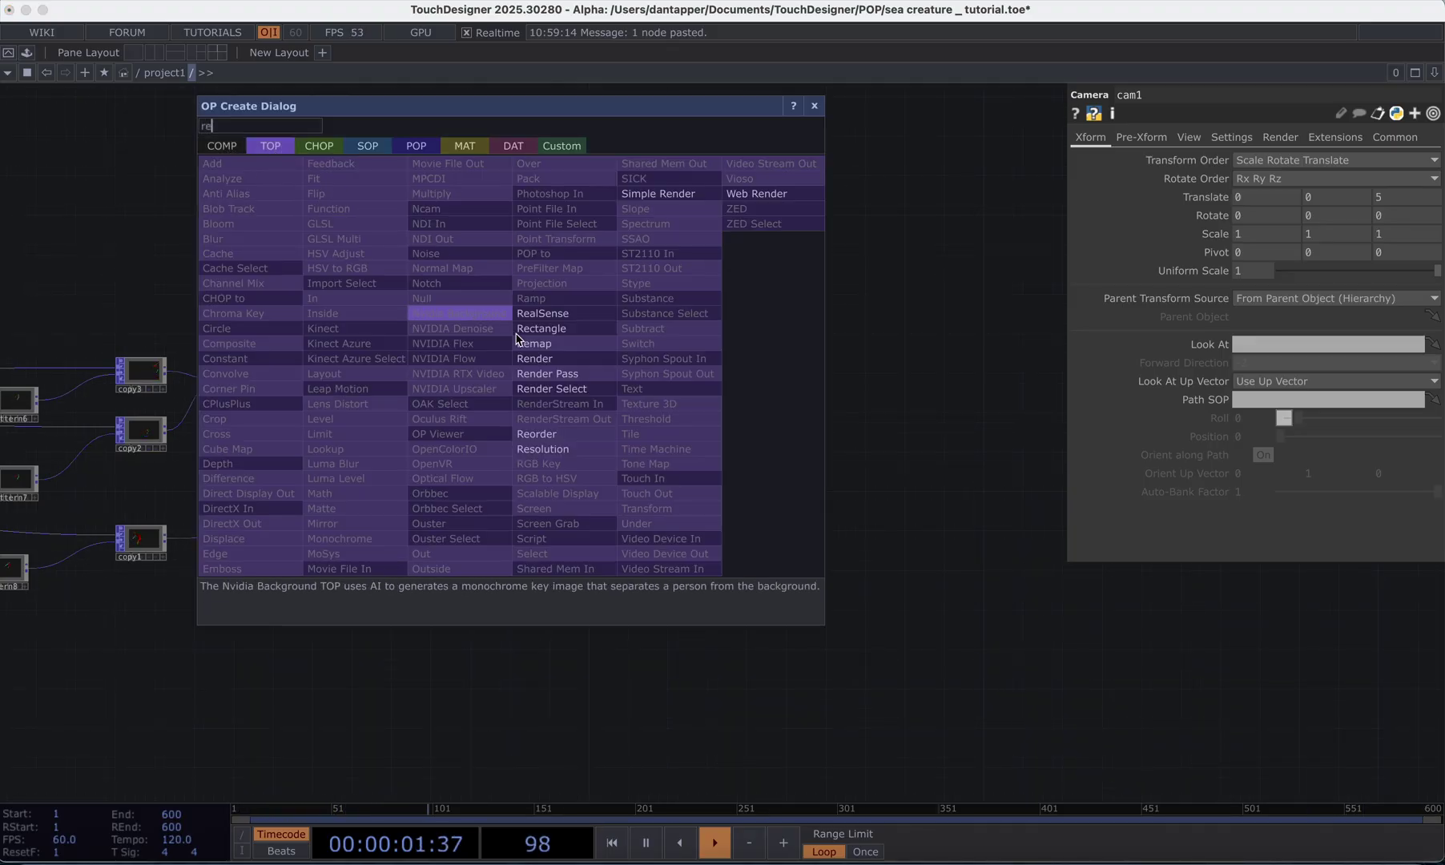
{"action": "left_click", "coordinate": [527, 344]}
{"action": "key", "text": "Escape"}
- Add a Render TOP and place it well to the right of the fins node
{"action": "key", "text": "Tab"}
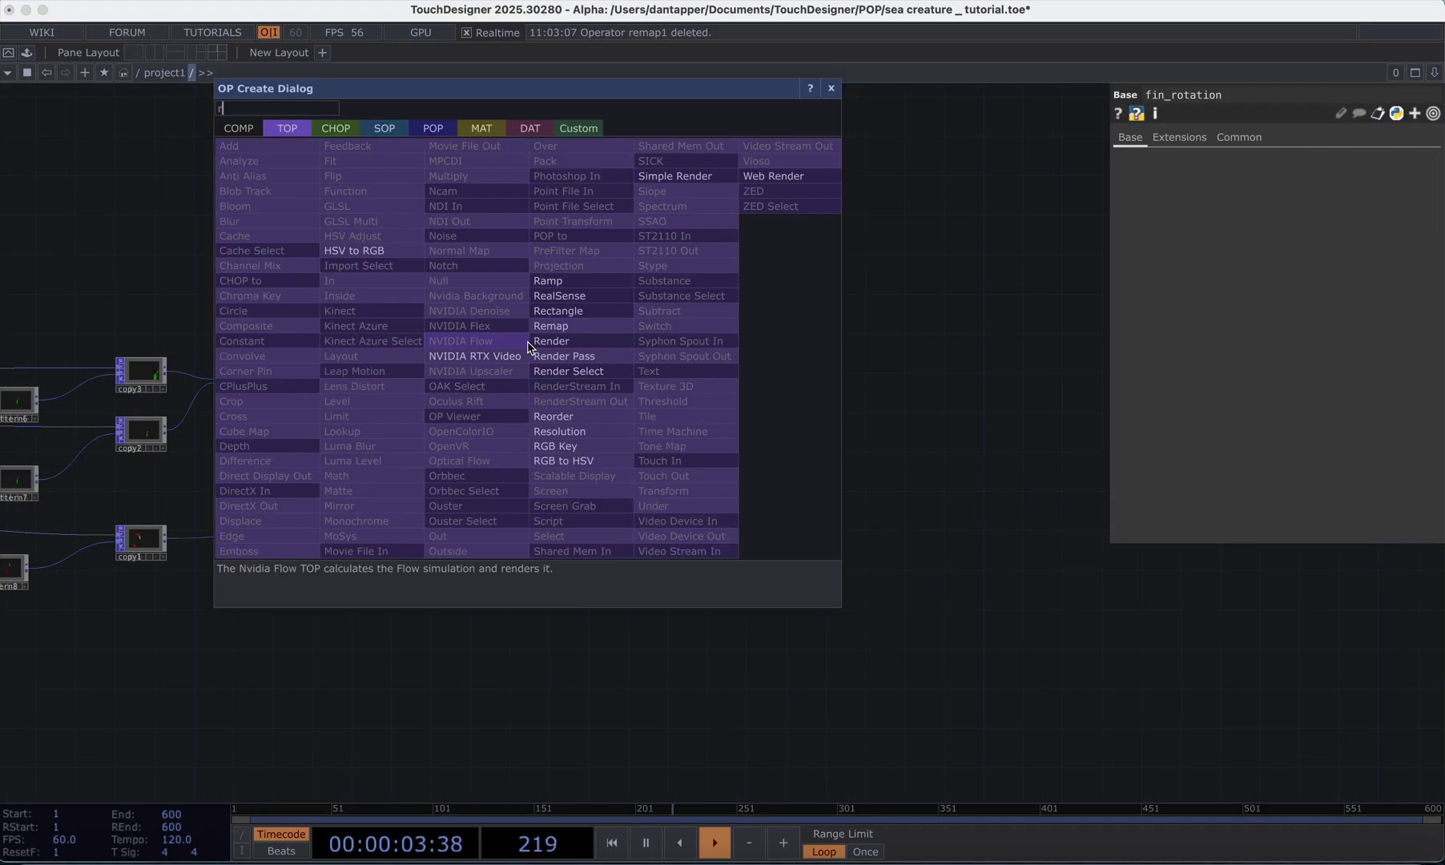
{"action": "left_click", "coordinate": [582, 326]}
{"action": "left_click", "coordinate": [542, 405]}
{"action": "left_click_drag", "start_coordinate": [543, 407], "coordinate": [652, 407]}
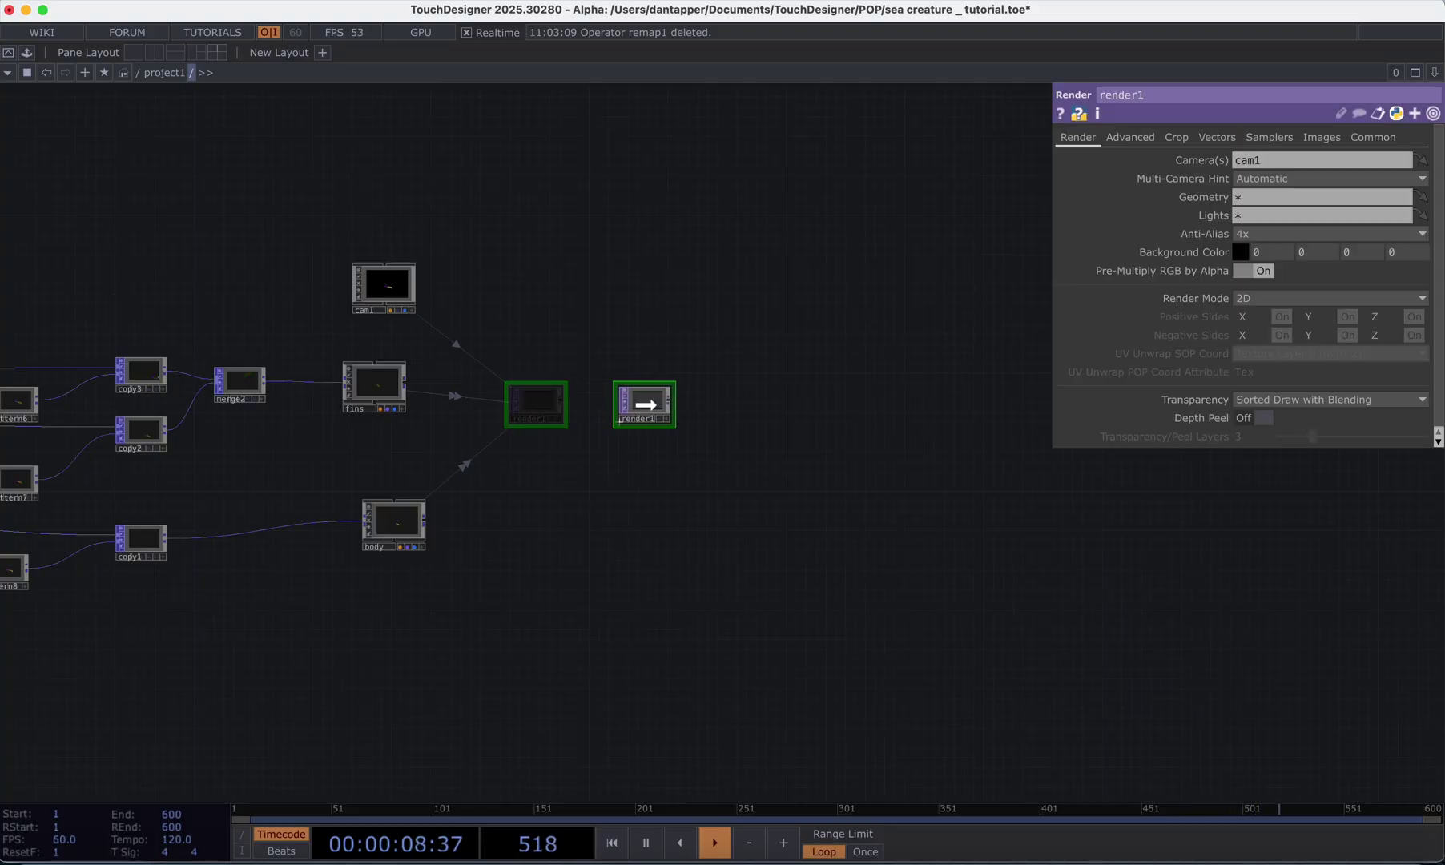
{"action": "scroll", "coordinate": [665, 405], "scroll_direction": "up", "scroll_amount": 5}
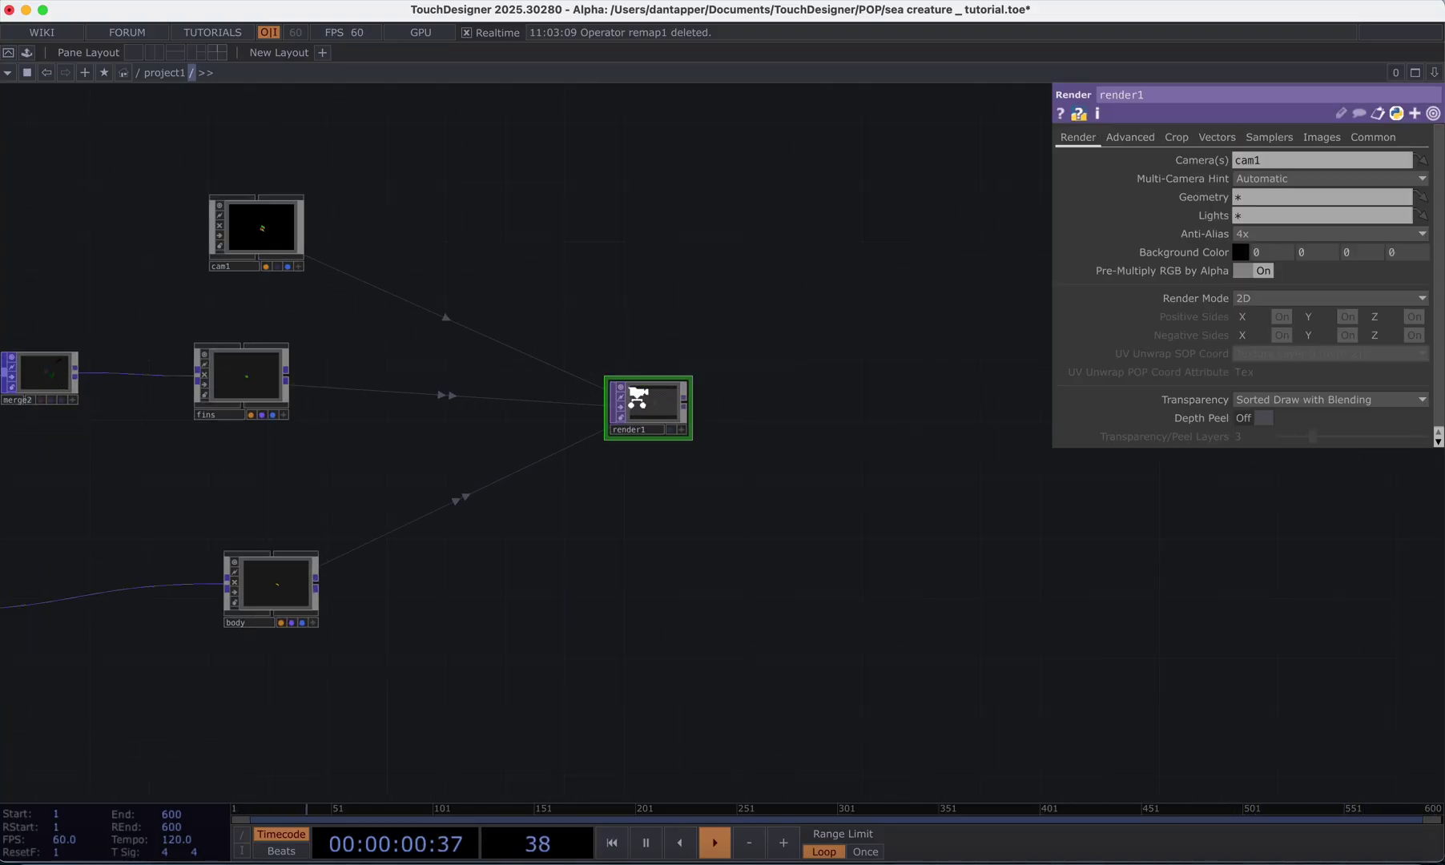
- Add a Phong MAT beneath the body node and assign it as the body's material
{"action": "scroll", "coordinate": [687, 275], "scroll_direction": "down", "scroll_amount": 6}
{"action": "key", "text": "Tab"}
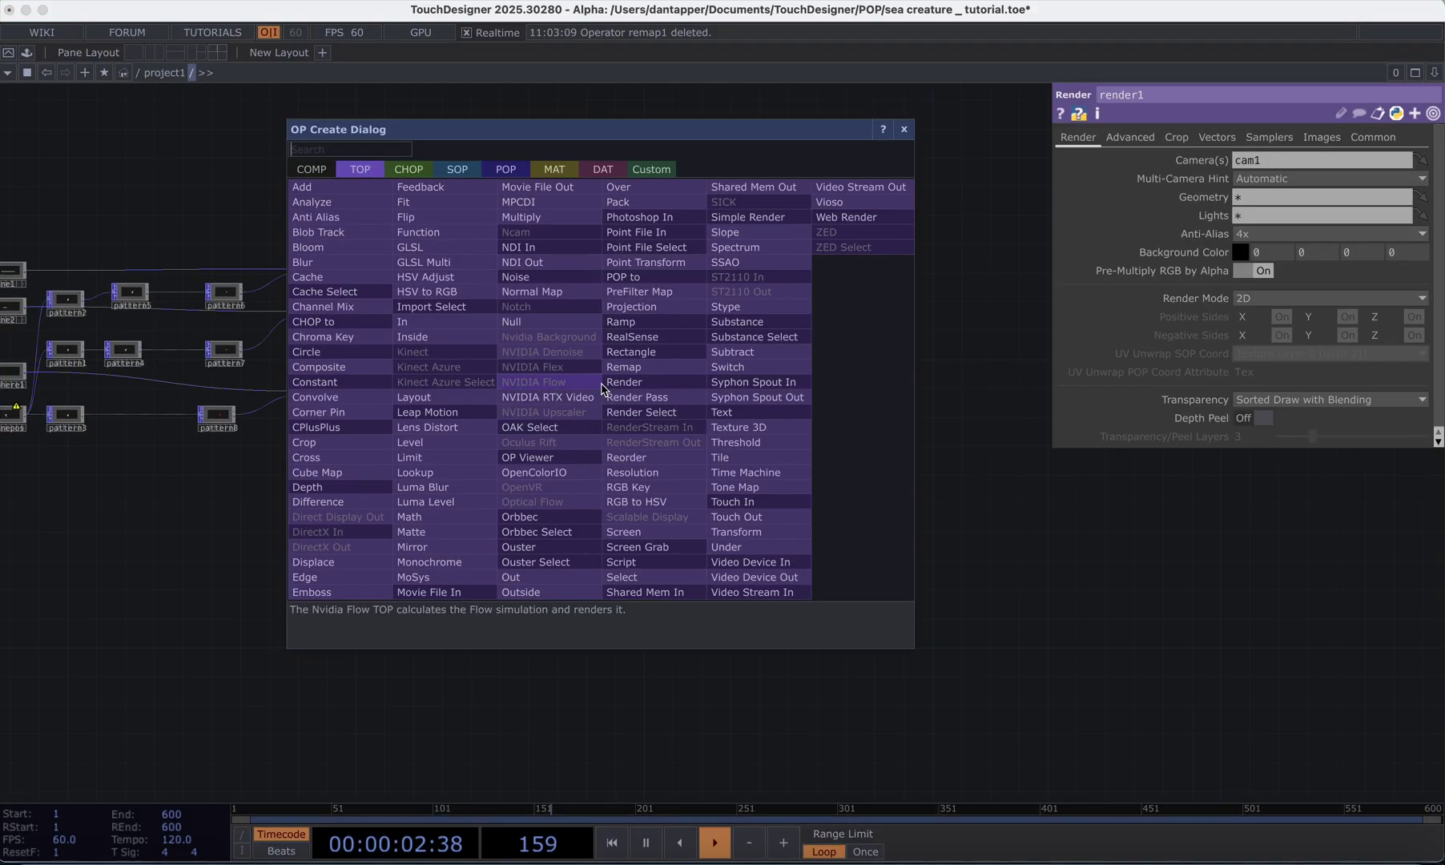
{"action": "left_click", "coordinate": [532, 171]}
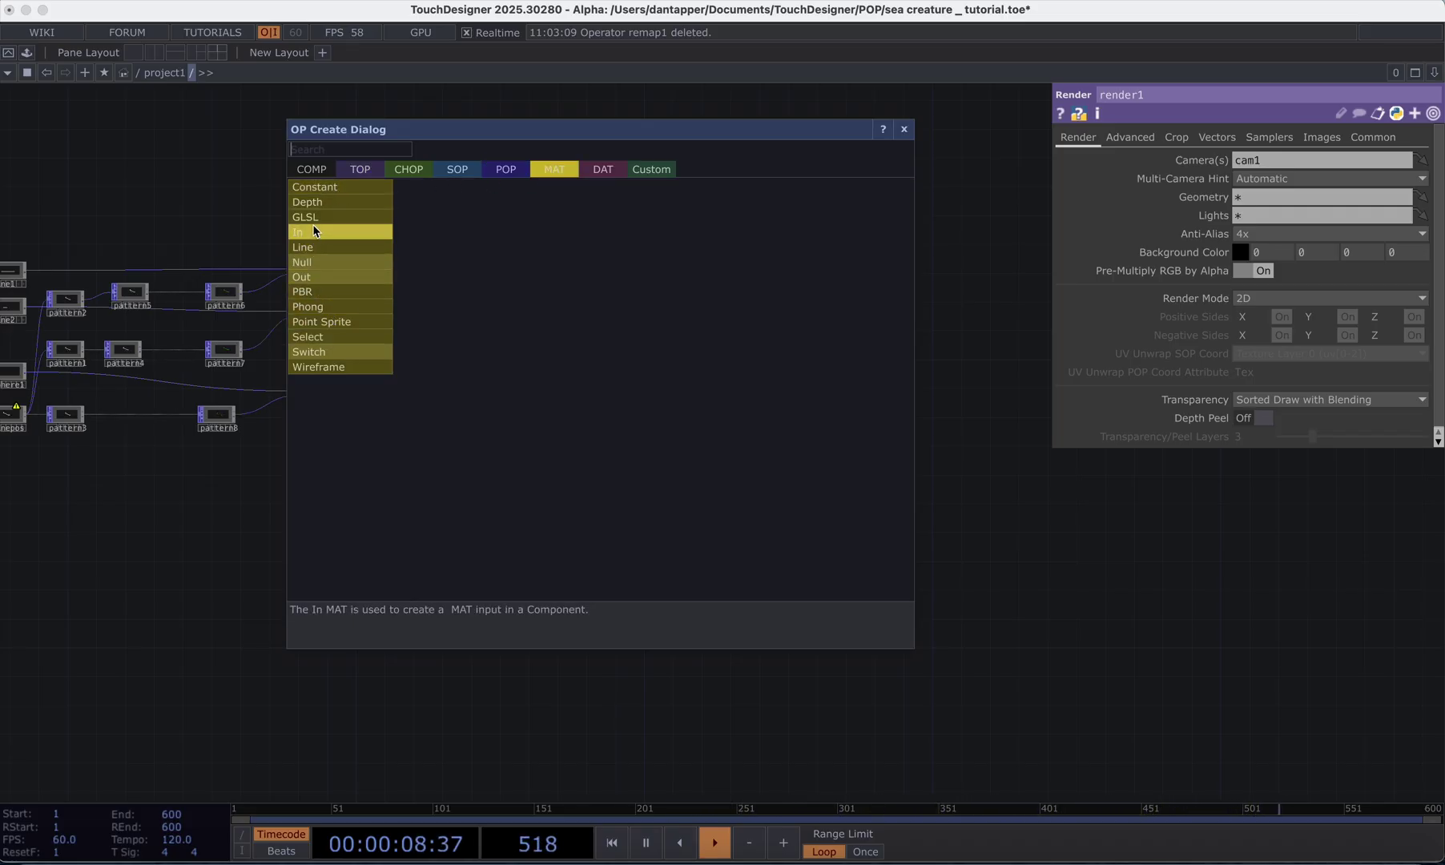
{"action": "left_click", "coordinate": [313, 311]}
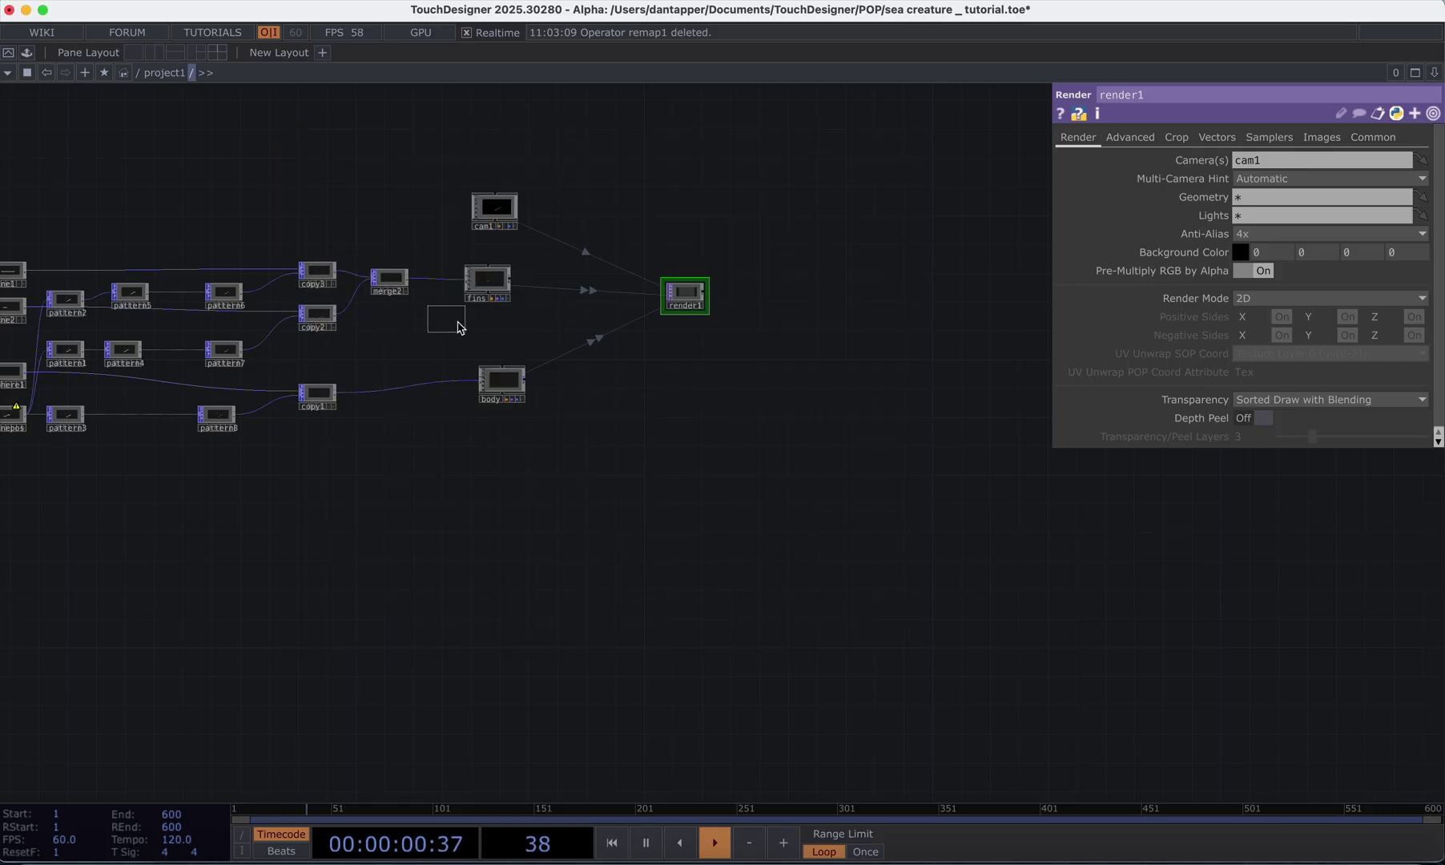
{"action": "left_click", "coordinate": [486, 337]}
{"action": "left_click_drag", "start_coordinate": [485, 331], "coordinate": [500, 436]}
{"action": "left_click", "coordinate": [499, 359]}
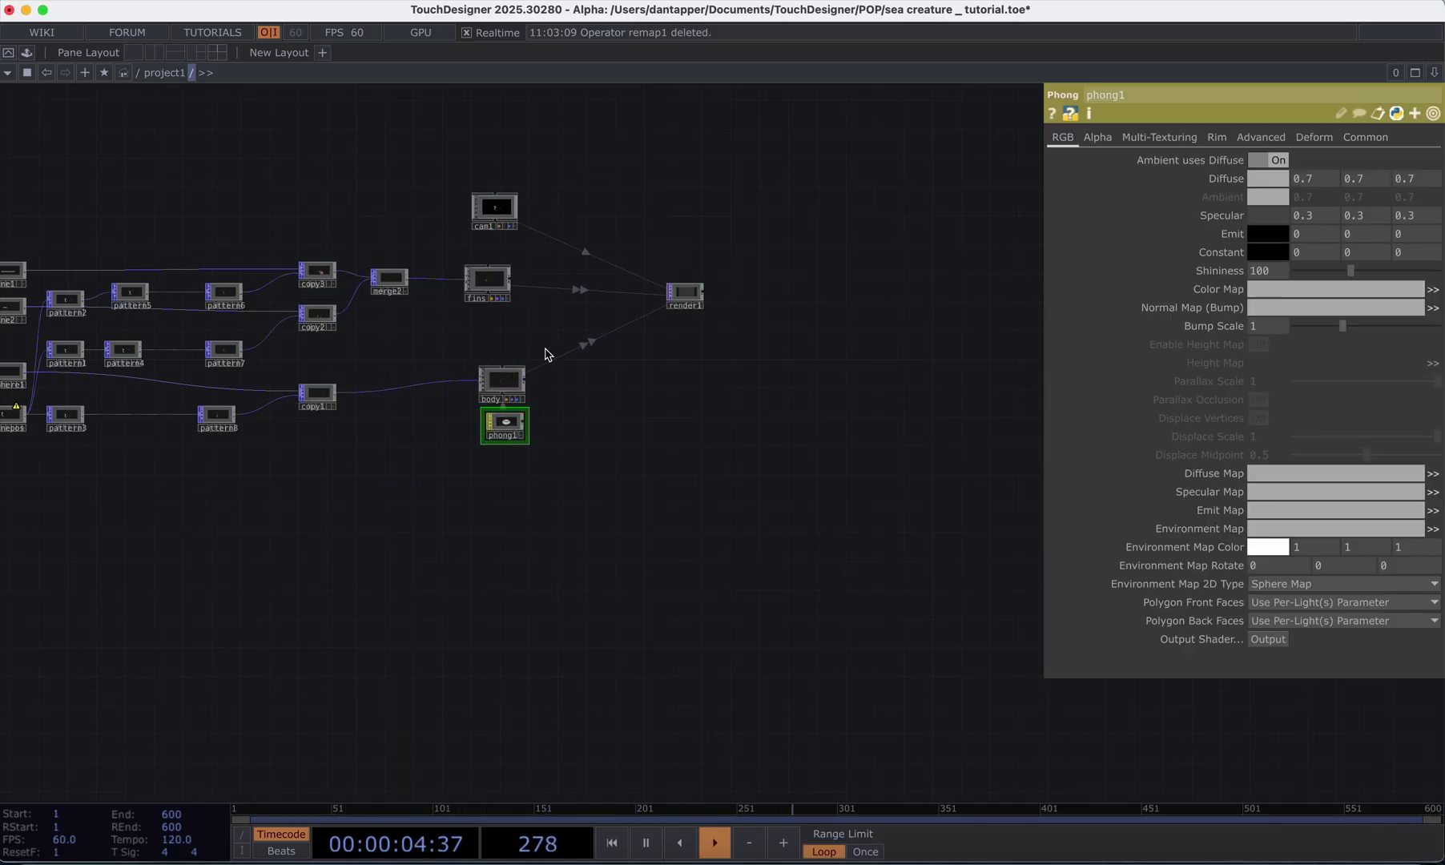
- Add a Constant MAT beneath the fins node and assign it as the fins' material
{"action": "key", "text": "Tab"}
{"action": "left_click", "coordinate": [277, 150]}
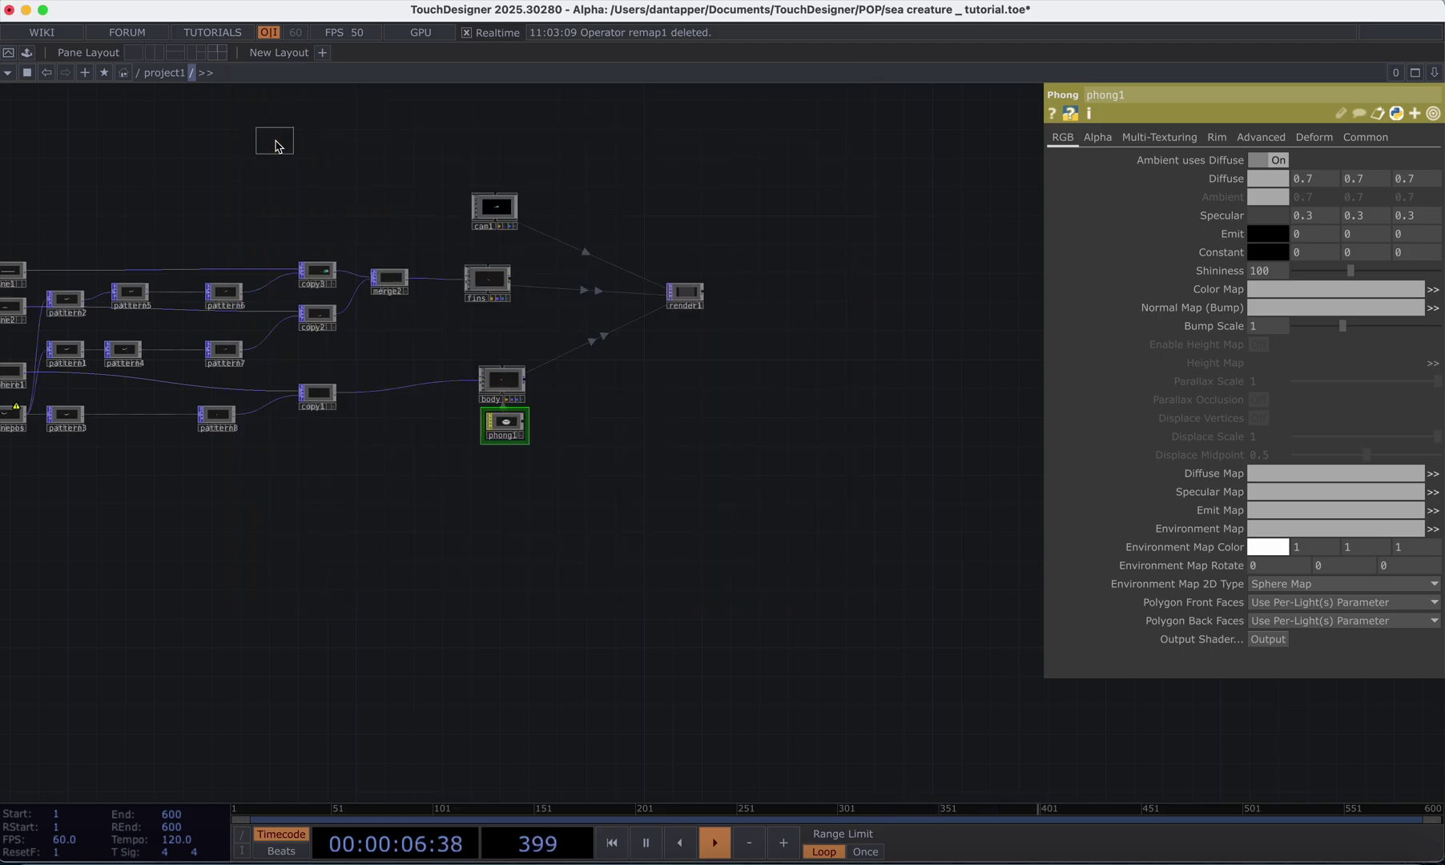
{"action": "left_click", "coordinate": [487, 323]}
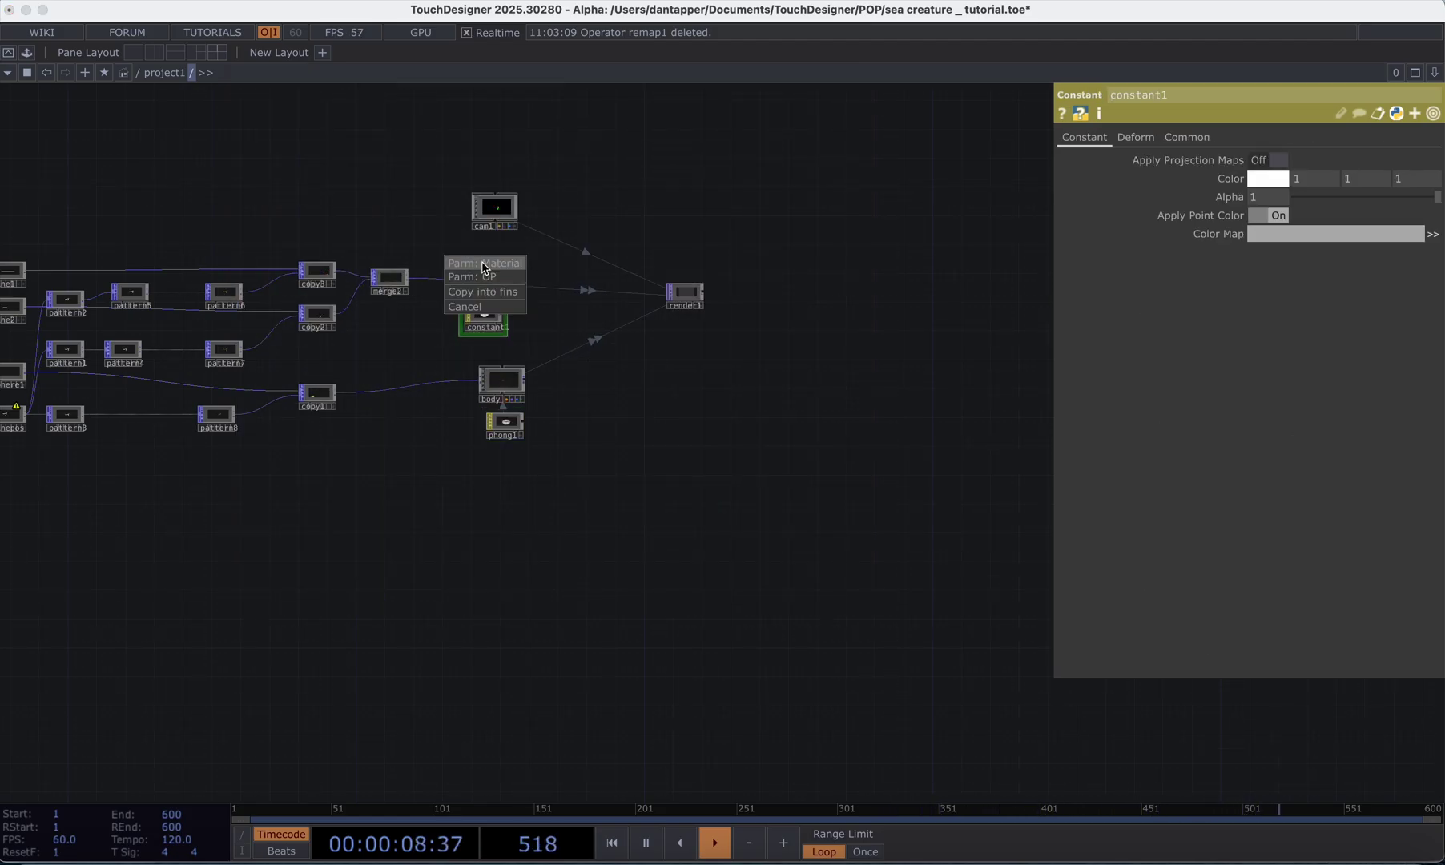
- Check render1's image and add a Light COMP beside cam1
{"action": "left_click", "coordinate": [686, 300]}
{"action": "scroll", "coordinate": [686, 299], "scroll_direction": "up", "scroll_amount": 10}
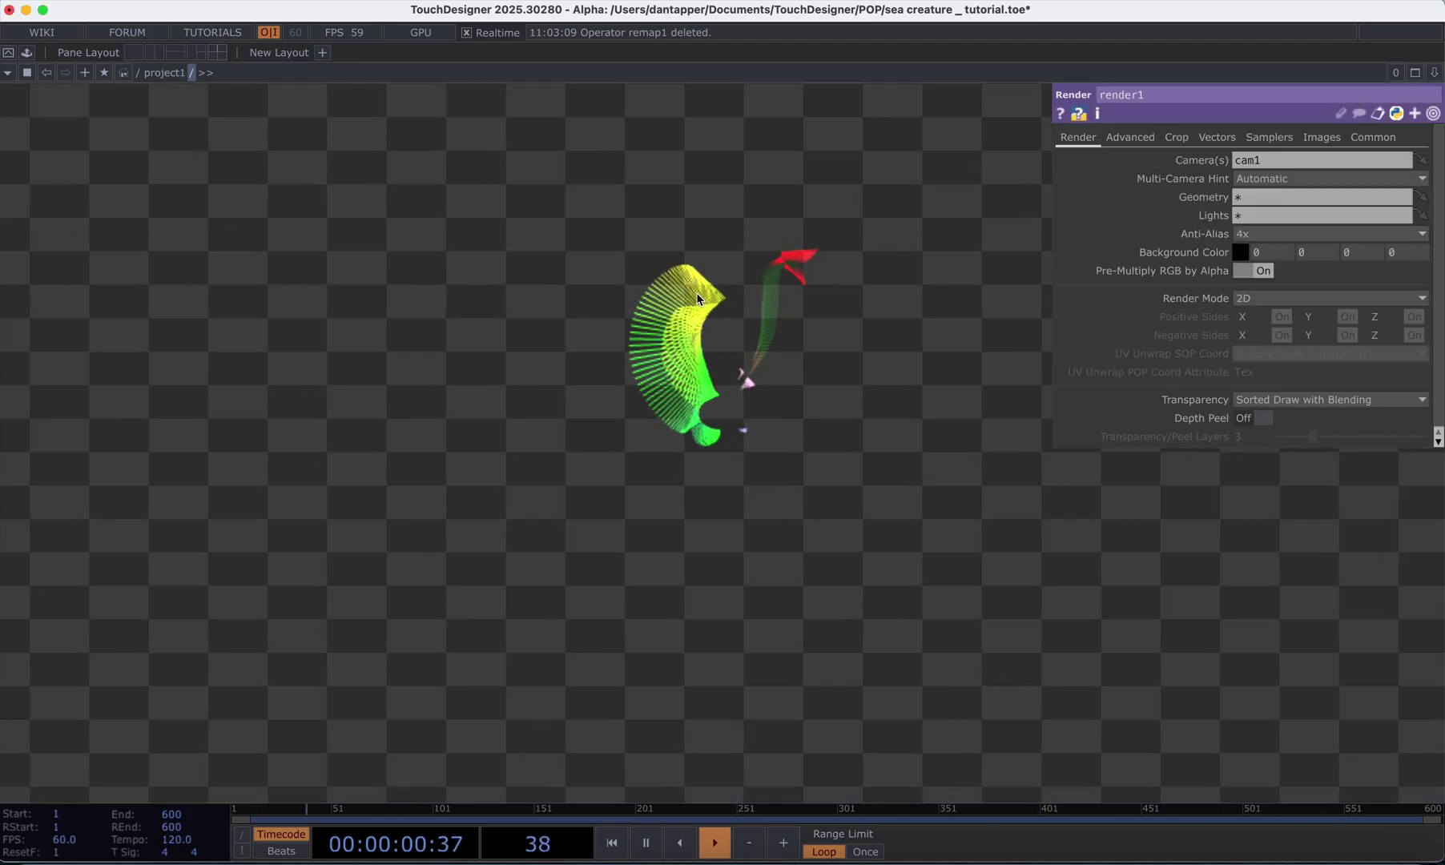
{"action": "scroll", "coordinate": [689, 324], "scroll_direction": "down", "scroll_amount": 10}
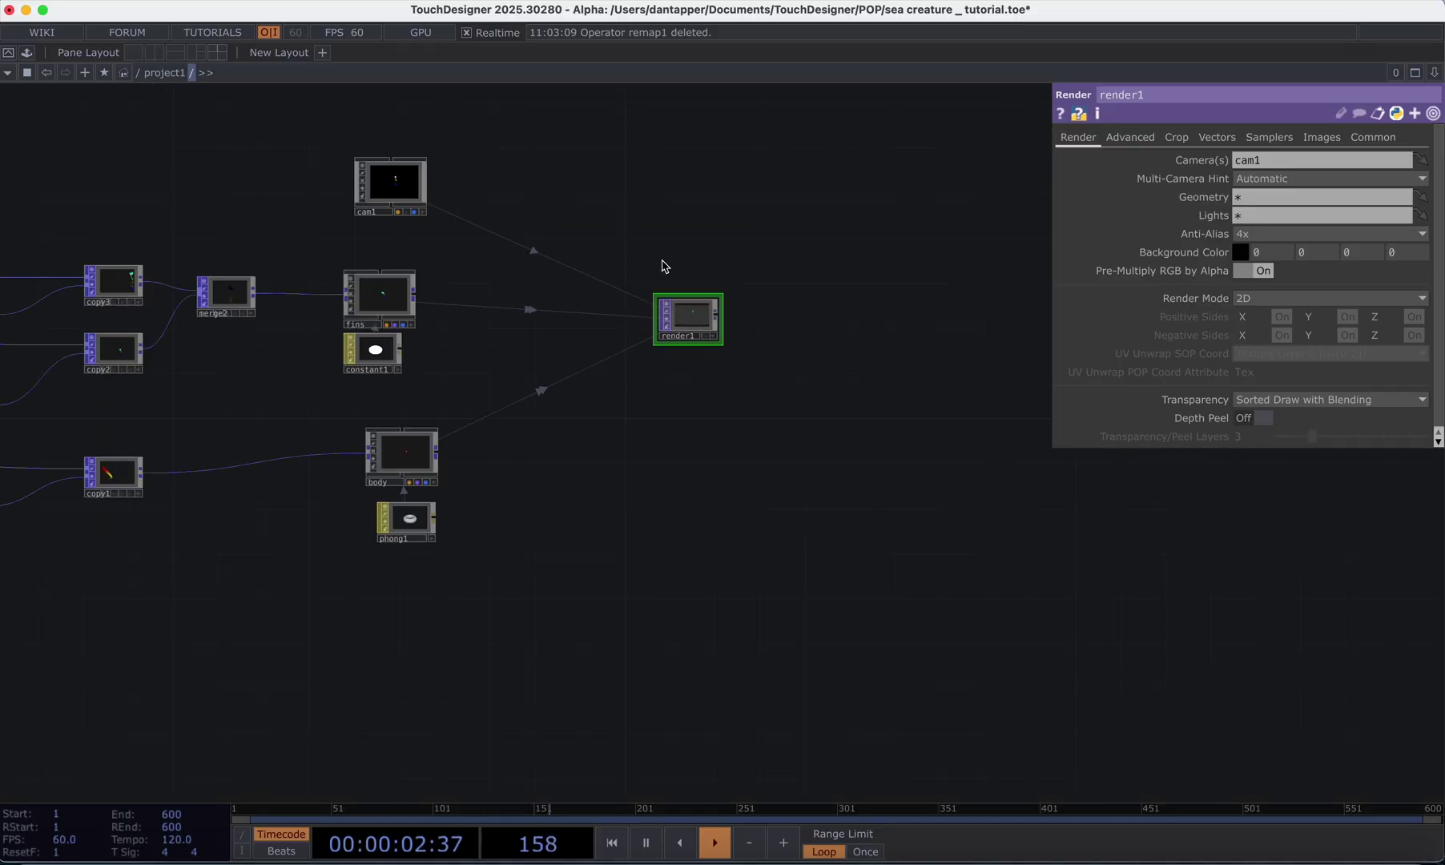
{"action": "key", "text": "Tab"}
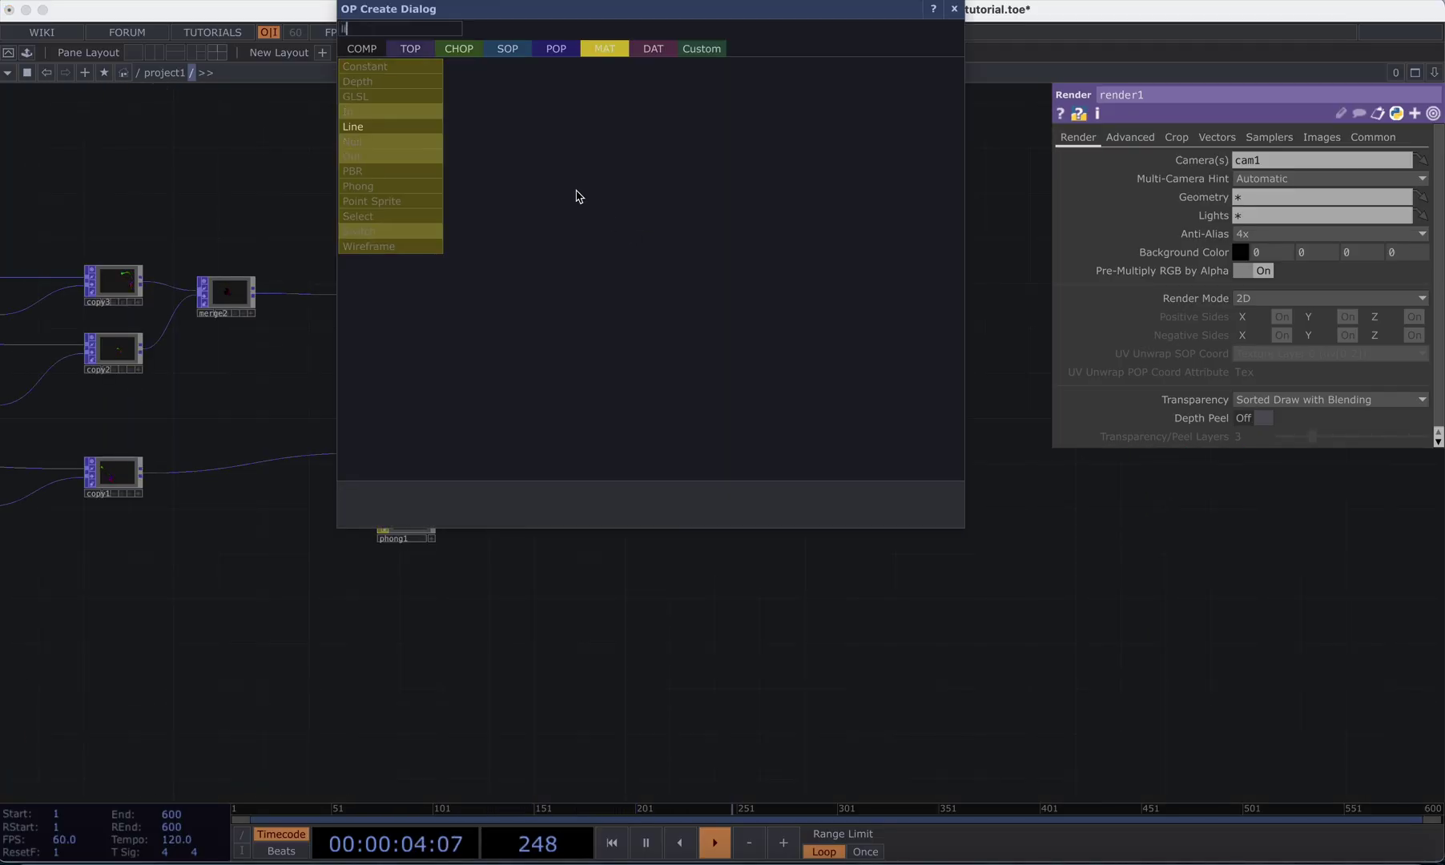
{"action": "left_click", "coordinate": [361, 48]}
{"action": "left_click", "coordinate": [377, 232]}
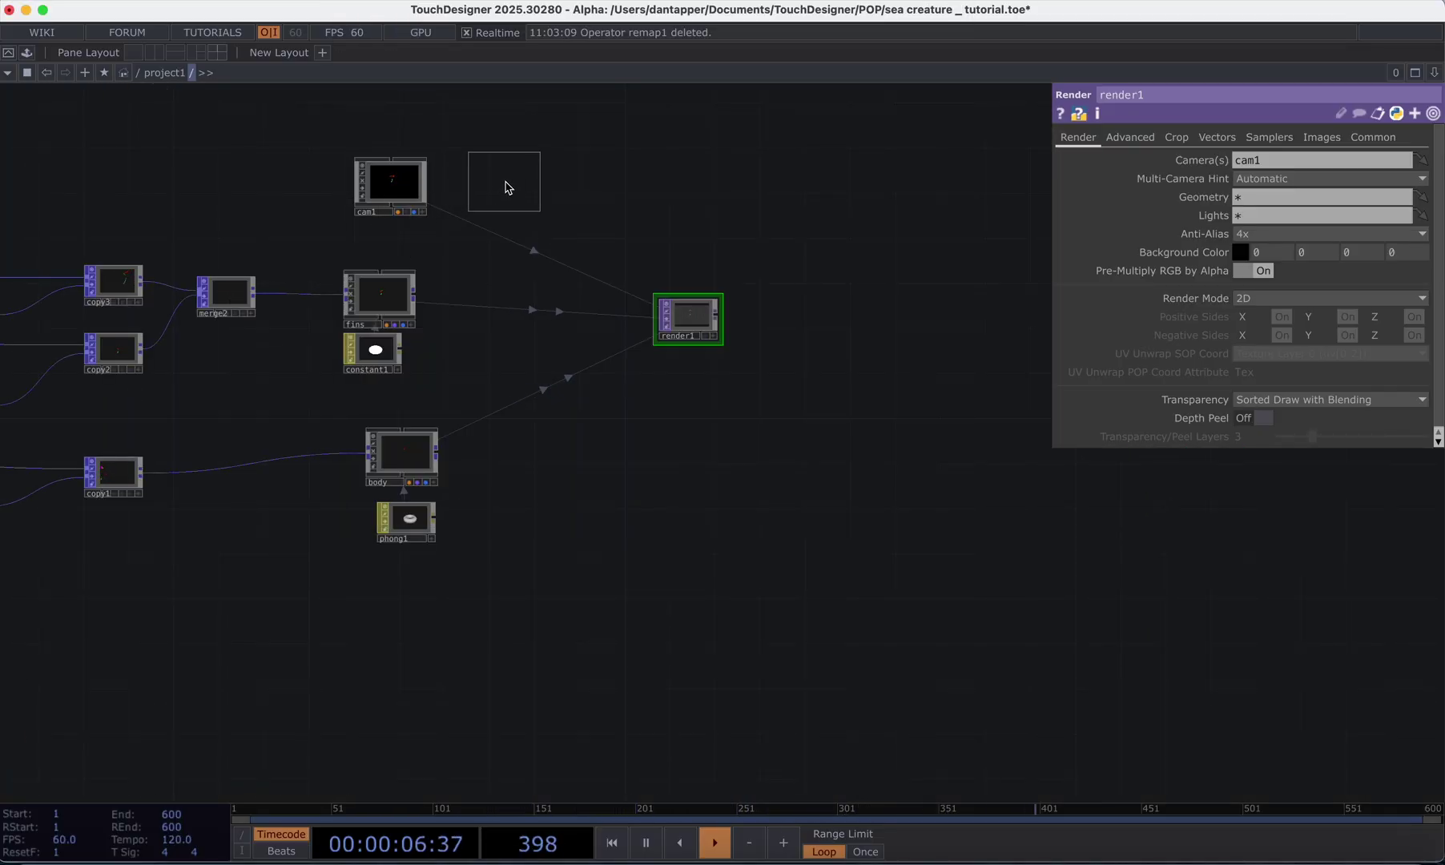
{"action": "left_click", "coordinate": [507, 188]}
- Check the creature in render1 and add an RGB Key TOP connected to render1's output
{"action": "scroll", "coordinate": [703, 317], "scroll_direction": "up", "scroll_amount": 5}
{"action": "scroll", "coordinate": [503, 307], "scroll_direction": "up", "scroll_amount": 3}
{"action": "scroll", "coordinate": [505, 307], "scroll_direction": "down", "scroll_amount": 2}
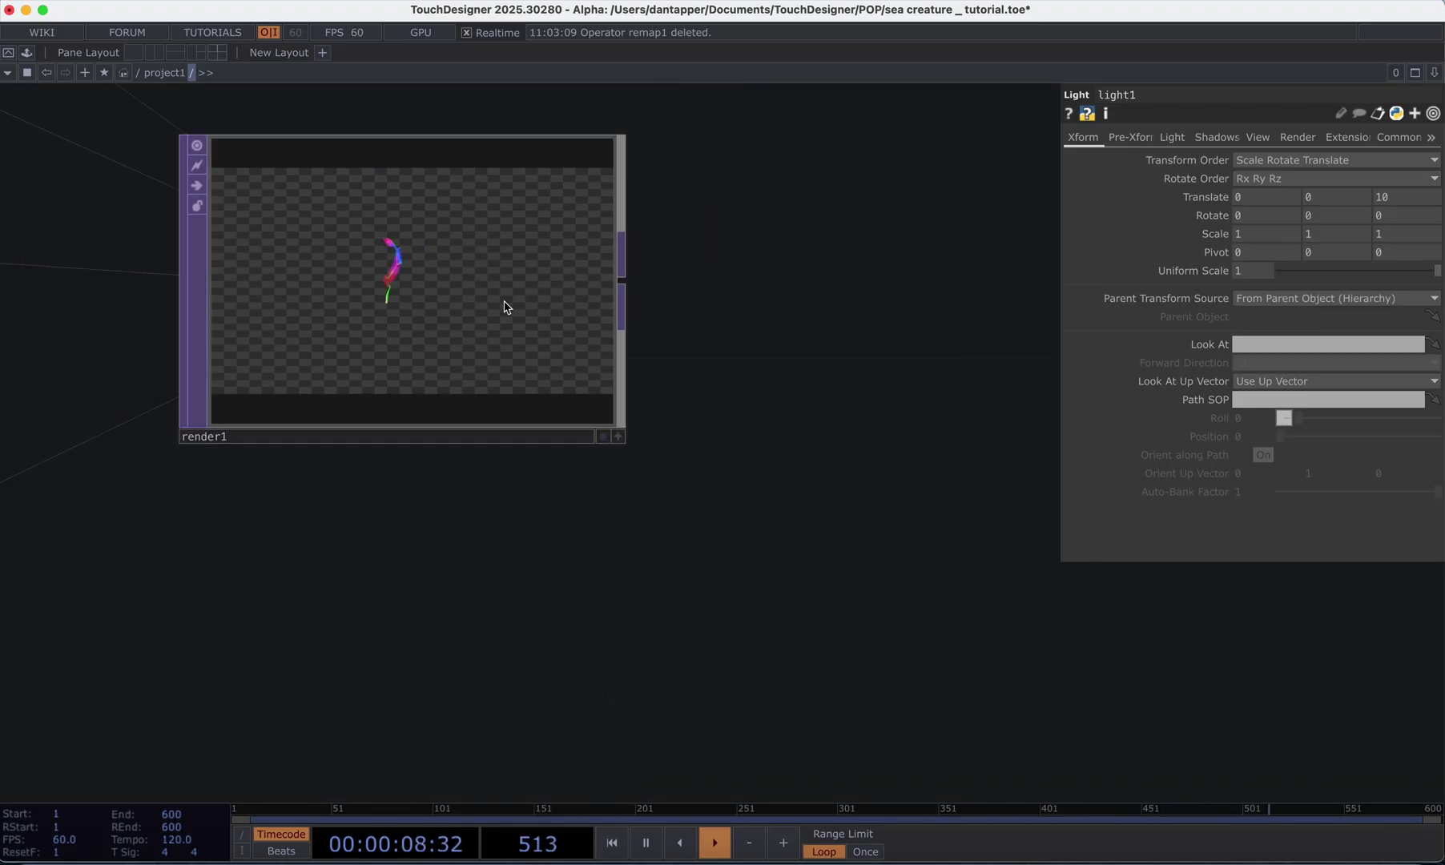
{"action": "scroll", "coordinate": [374, 257], "scroll_direction": "up", "scroll_amount": 5}
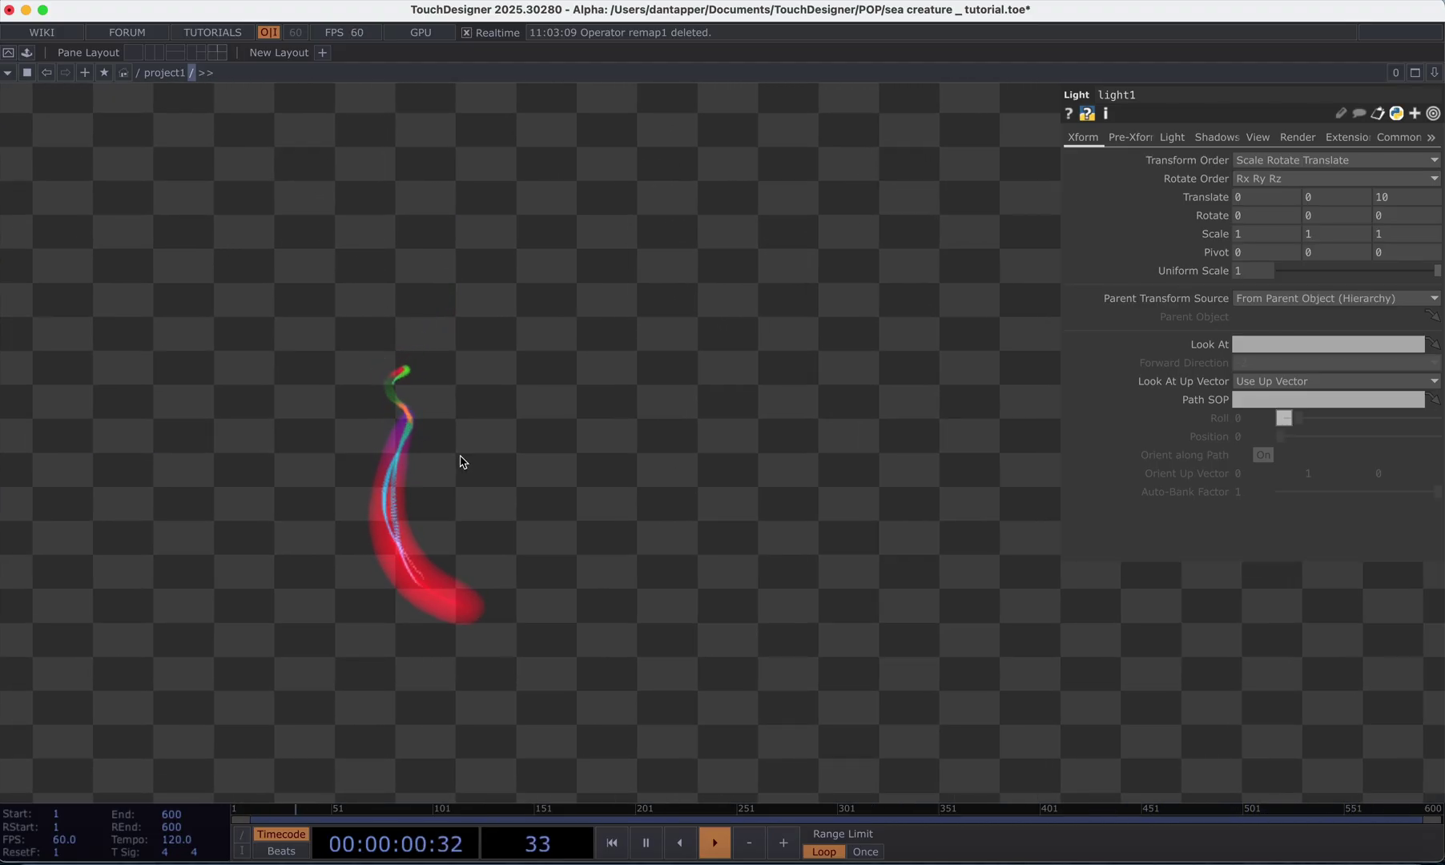
{"action": "scroll", "coordinate": [462, 463], "scroll_direction": "down", "scroll_amount": 5}
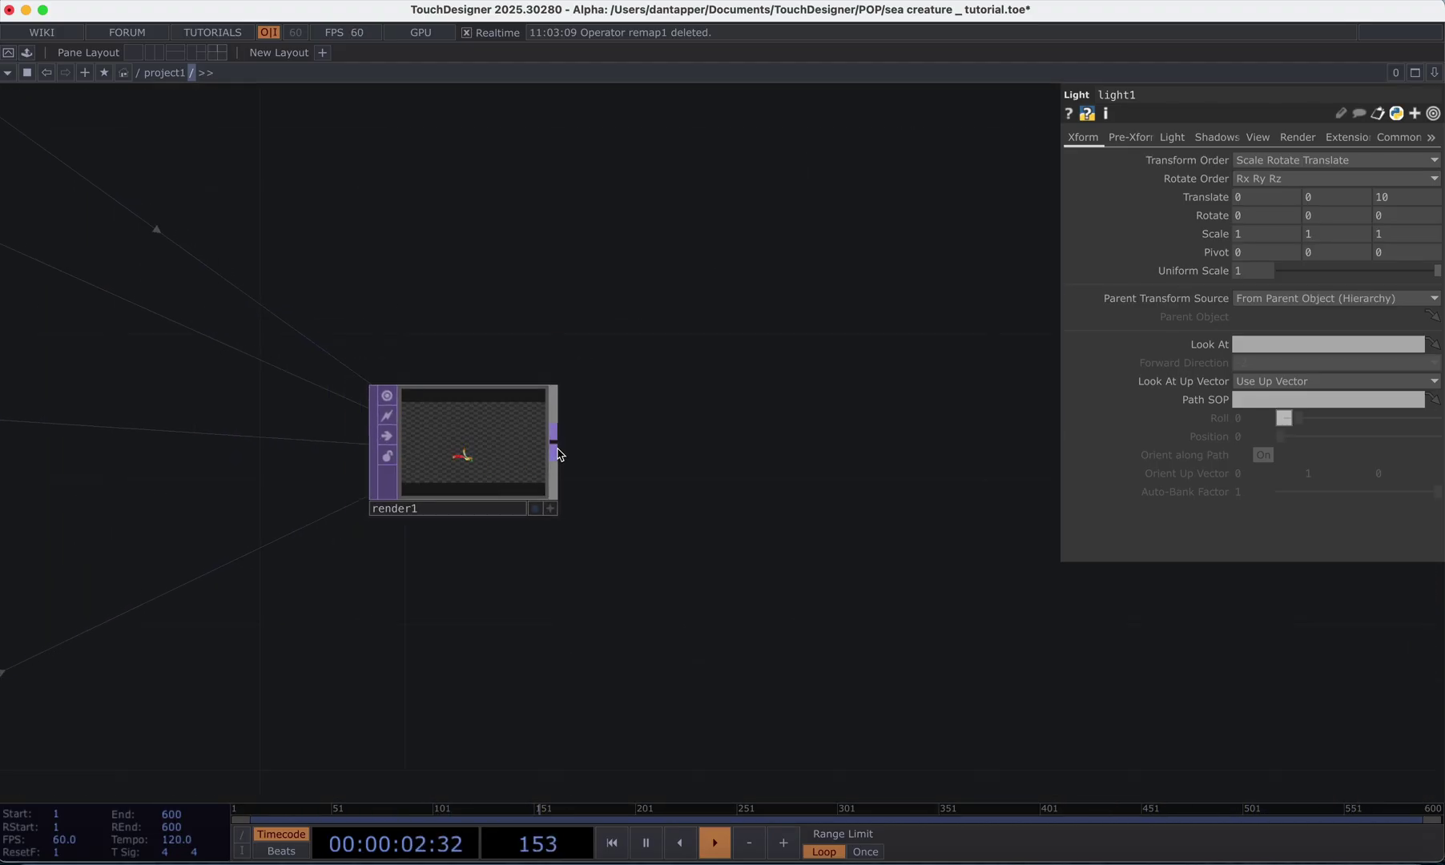
{"action": "left_click", "coordinate": [806, 439]}
{"action": "type", "text": "null"}
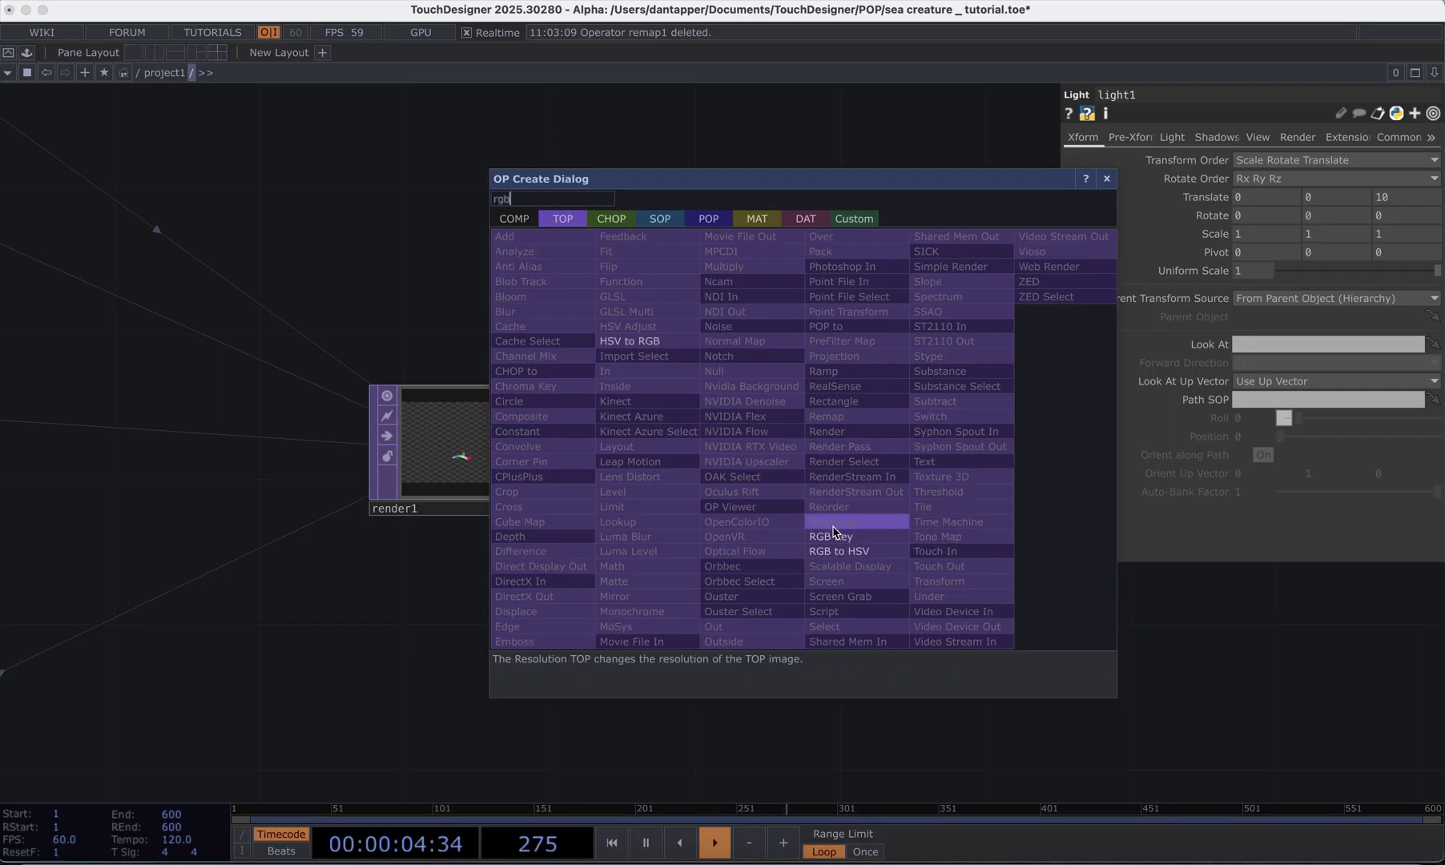
{"action": "left_click", "coordinate": [829, 525]}
{"action": "left_click", "coordinate": [753, 456]}
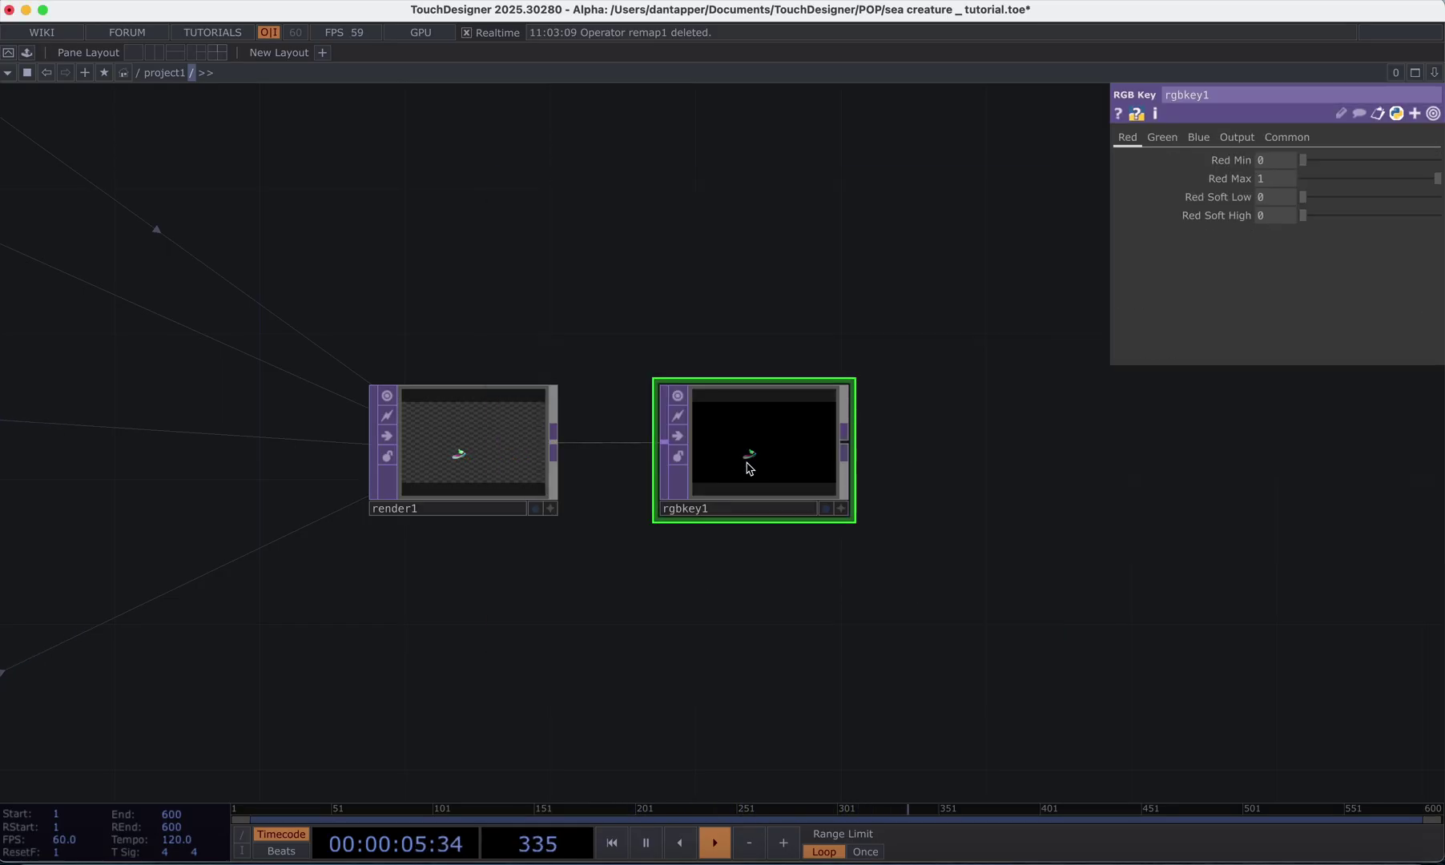
- Connect an Out TOP to the output of rgbkey1 and place it directly beside that node
{"action": "left_click", "coordinate": [860, 451]}
{"action": "left_click", "coordinate": [1011, 445]}
{"action": "type", "text": "ou"}
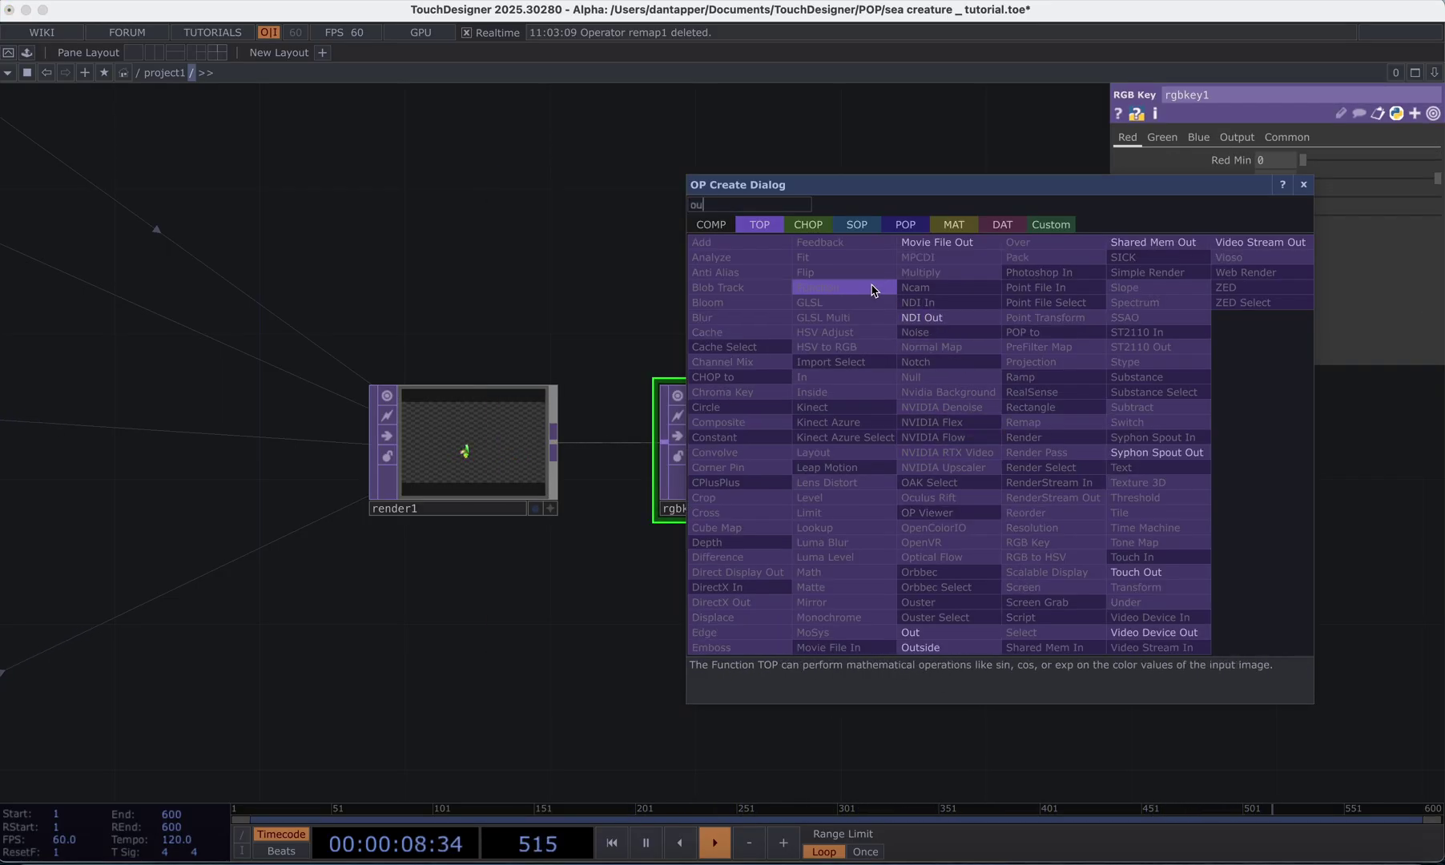
{"action": "left_click", "coordinate": [921, 632]}
{"action": "left_click", "coordinate": [966, 451]}
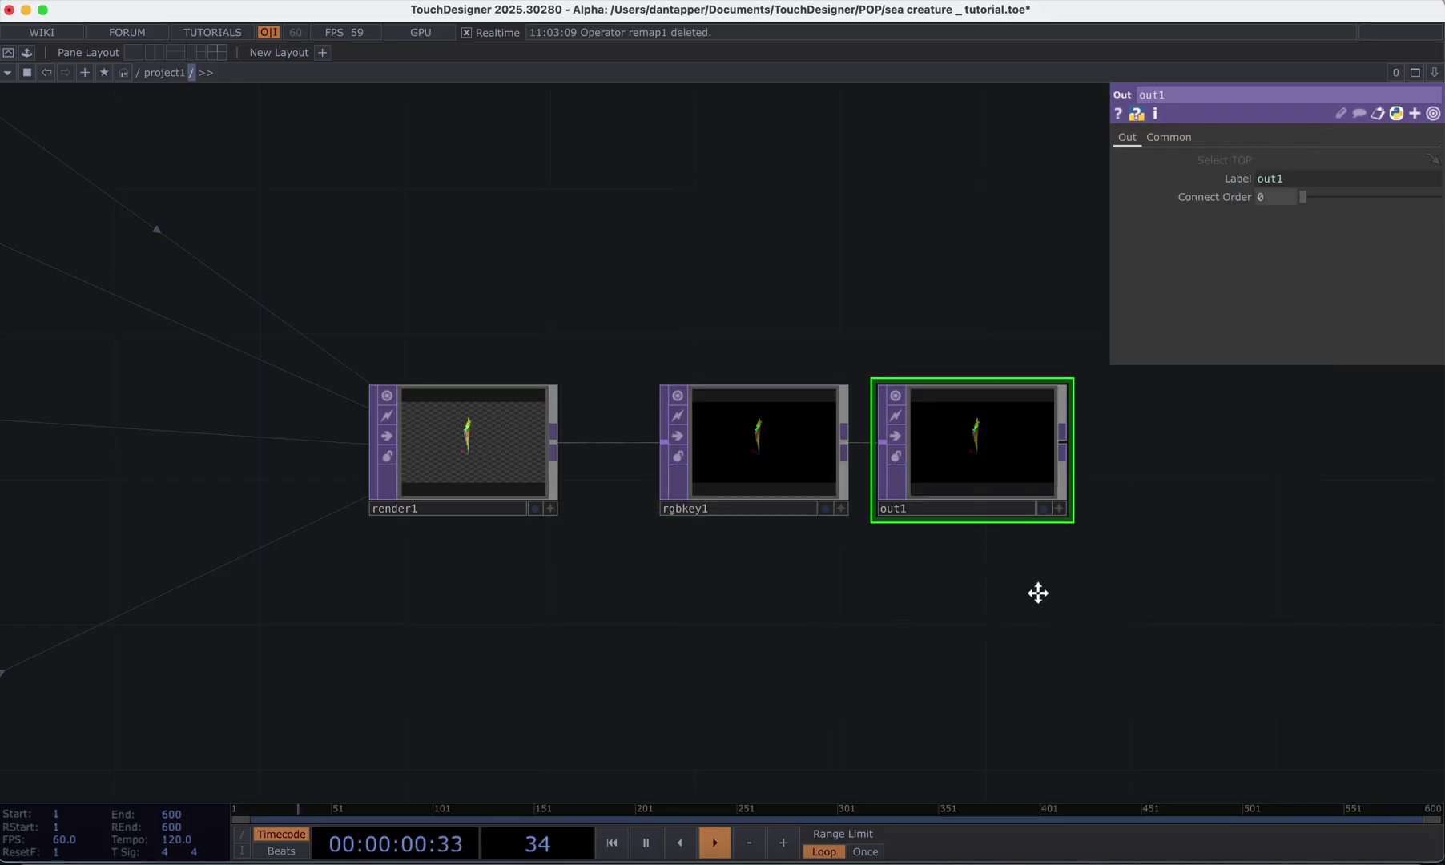
- Split the workspace into two side-by-side panes and show project1's panel output in the second one
{"action": "left_click_drag", "start_coordinate": [1038, 592], "coordinate": [786, 594]}
{"action": "scroll", "coordinate": [786, 595], "scroll_direction": "down", "scroll_amount": 10}
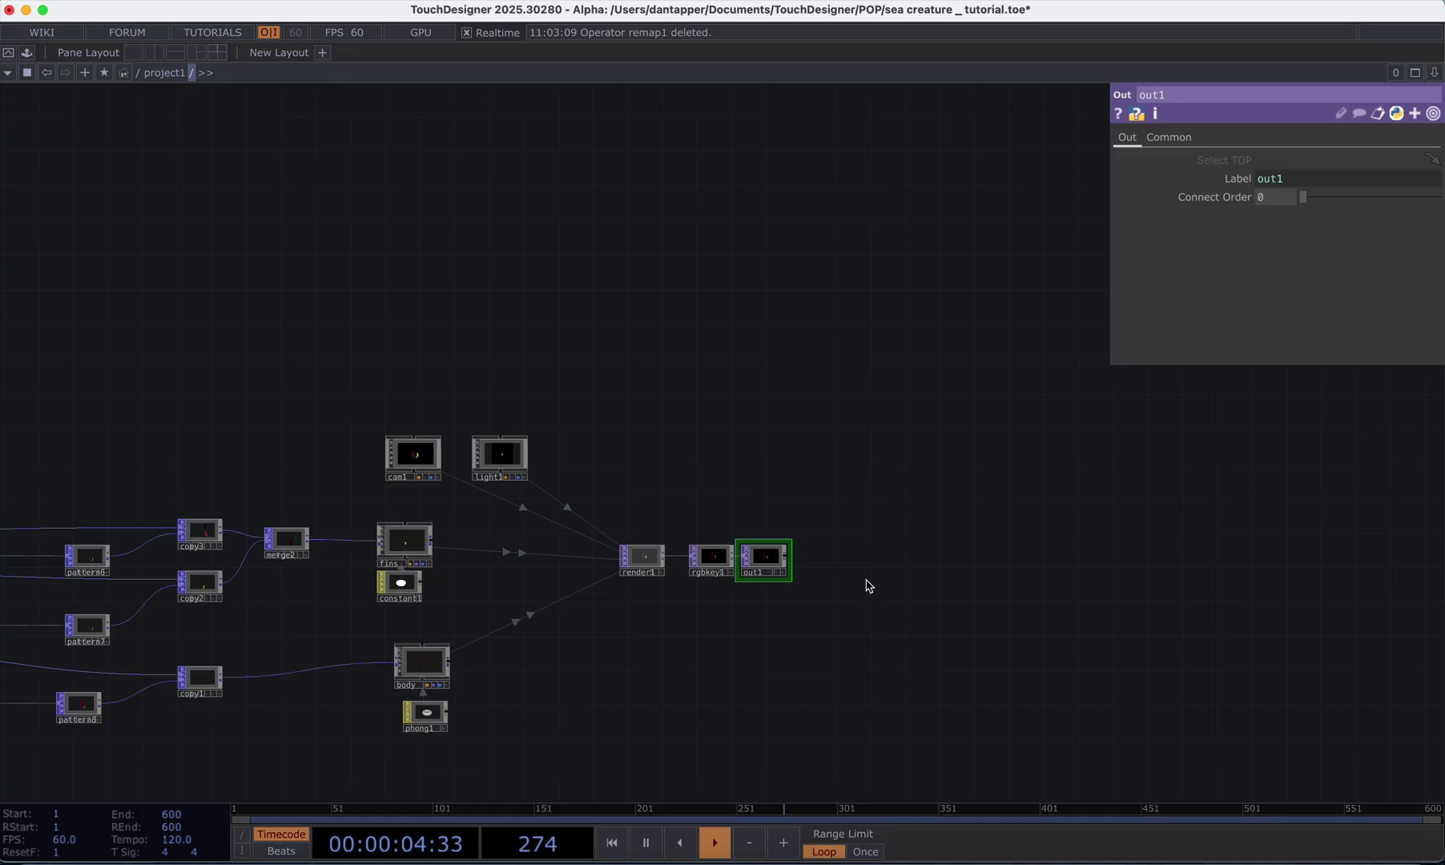
{"action": "key", "text": "alt+bracketright"}
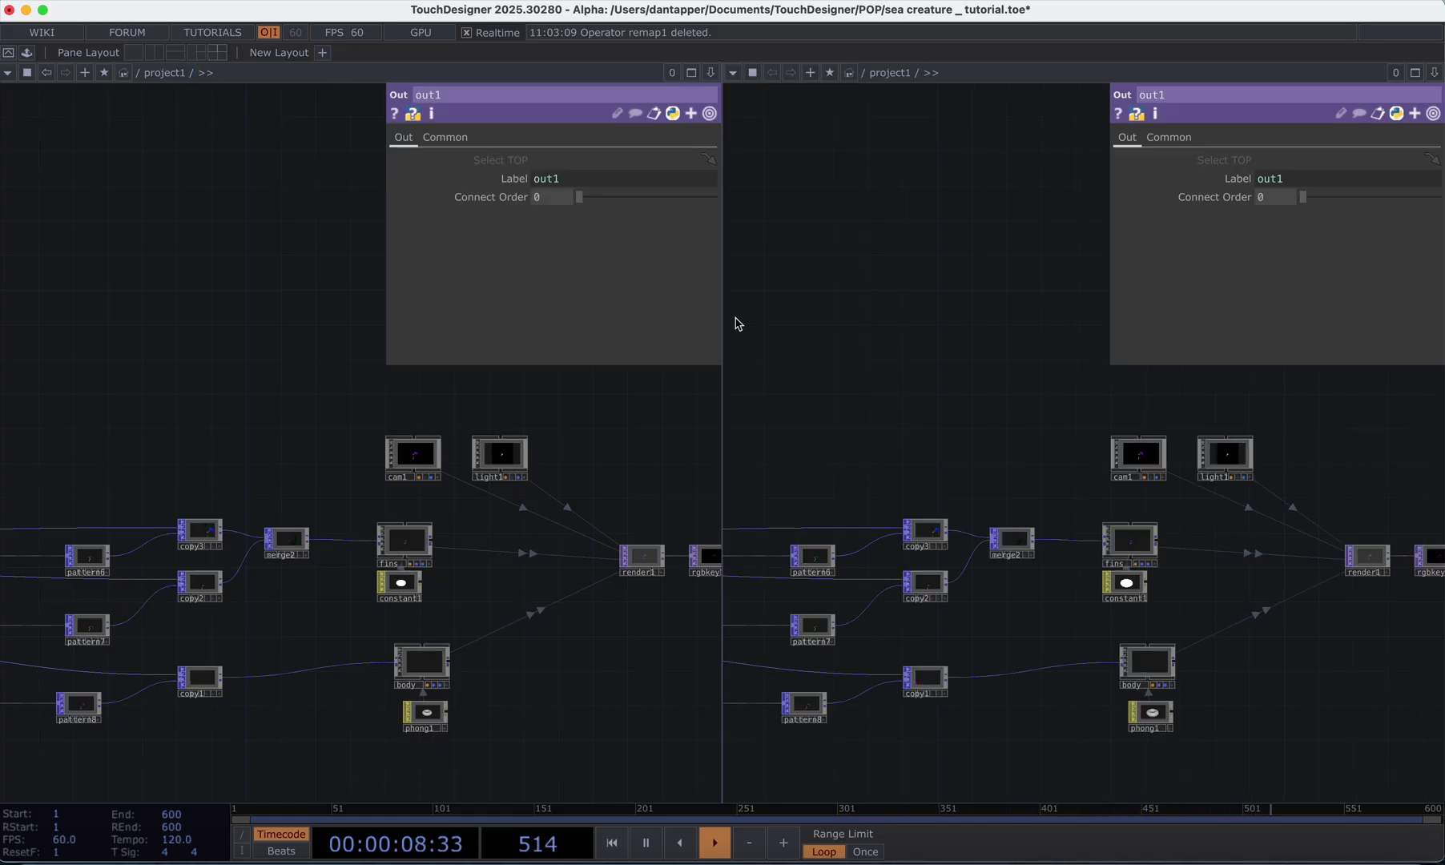
{"action": "key", "text": "alt+v"}
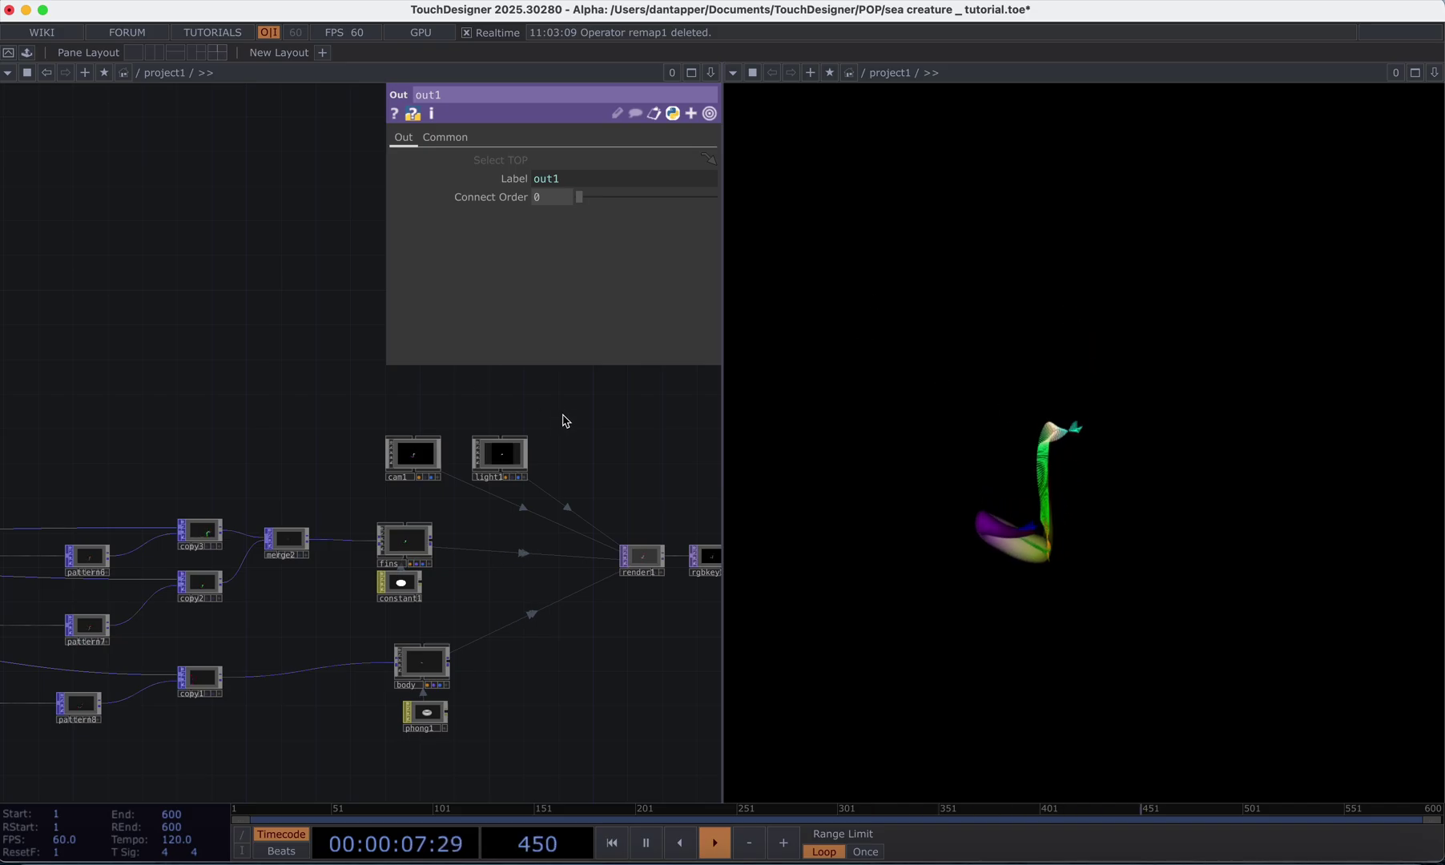
- Add the cameraViewport component from the Derivative Tools palette and place it above cam1
{"action": "left_click_drag", "start_coordinate": [435, 411], "coordinate": [197, 371]}
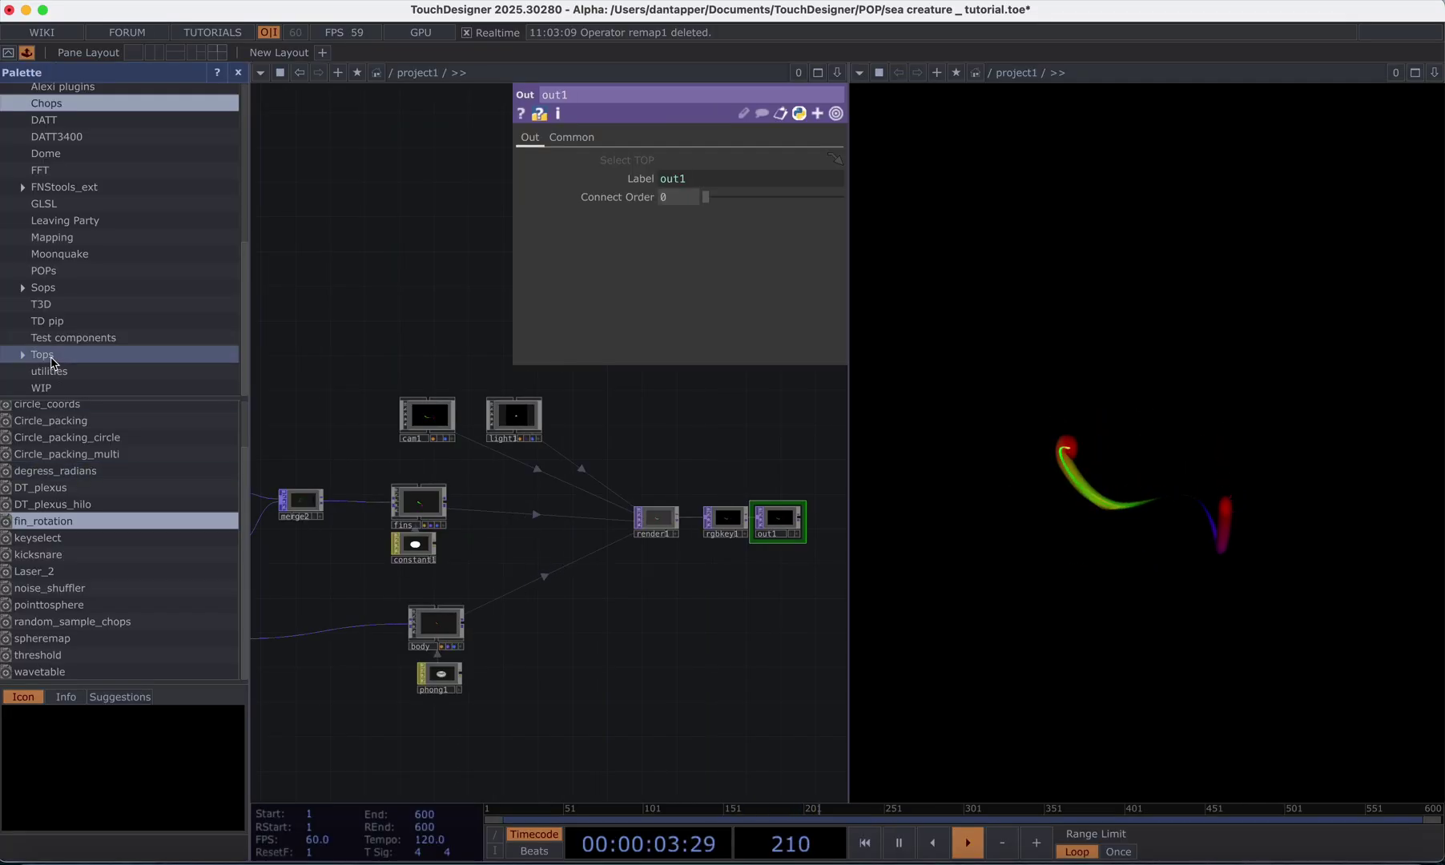
{"action": "scroll", "coordinate": [32, 356], "scroll_direction": "up", "scroll_amount": 6}
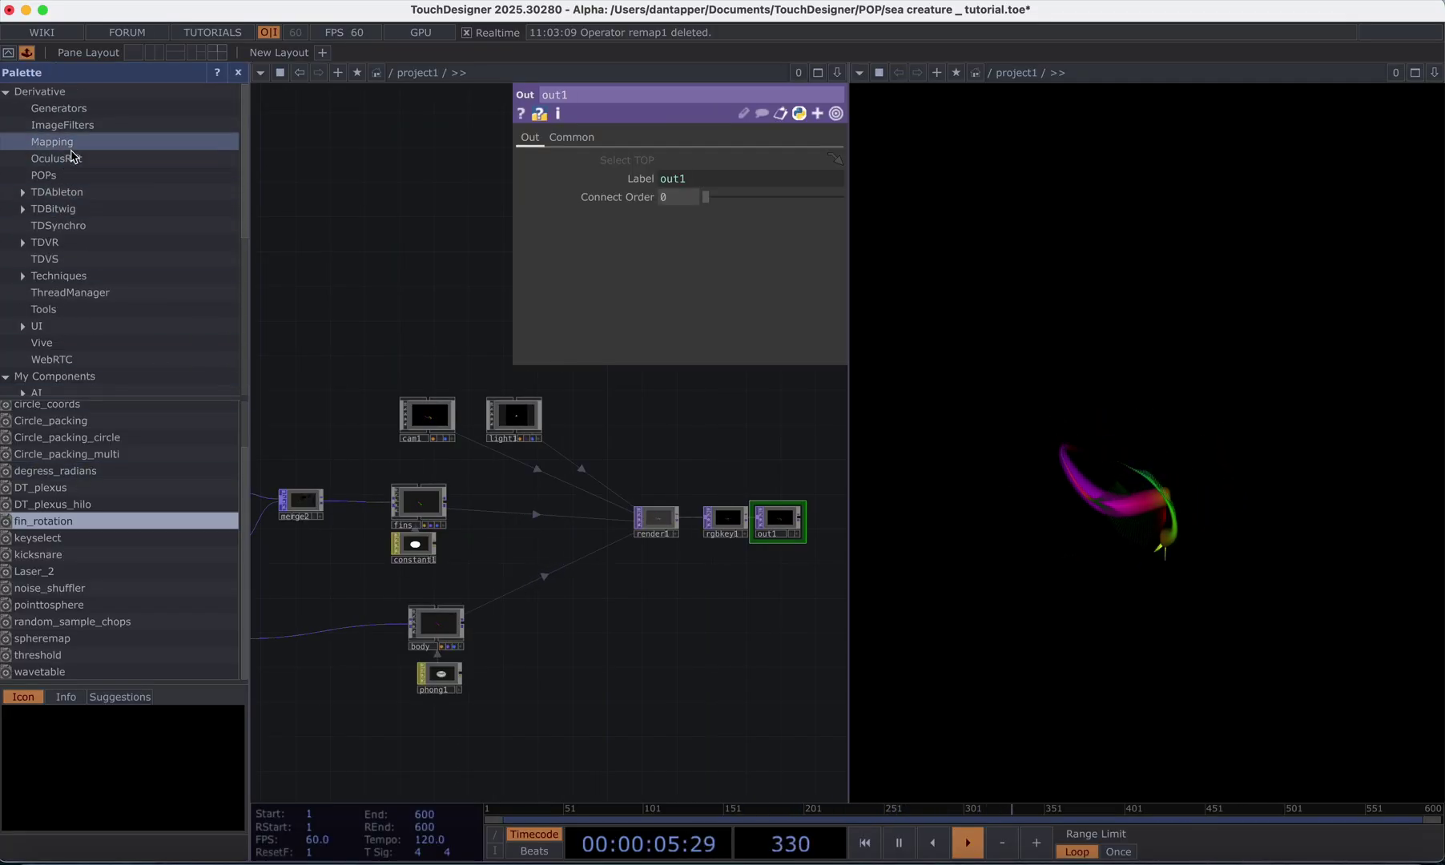
{"action": "left_click", "coordinate": [64, 309]}
{"action": "scroll", "coordinate": [64, 512], "scroll_direction": "up", "scroll_amount": 15}
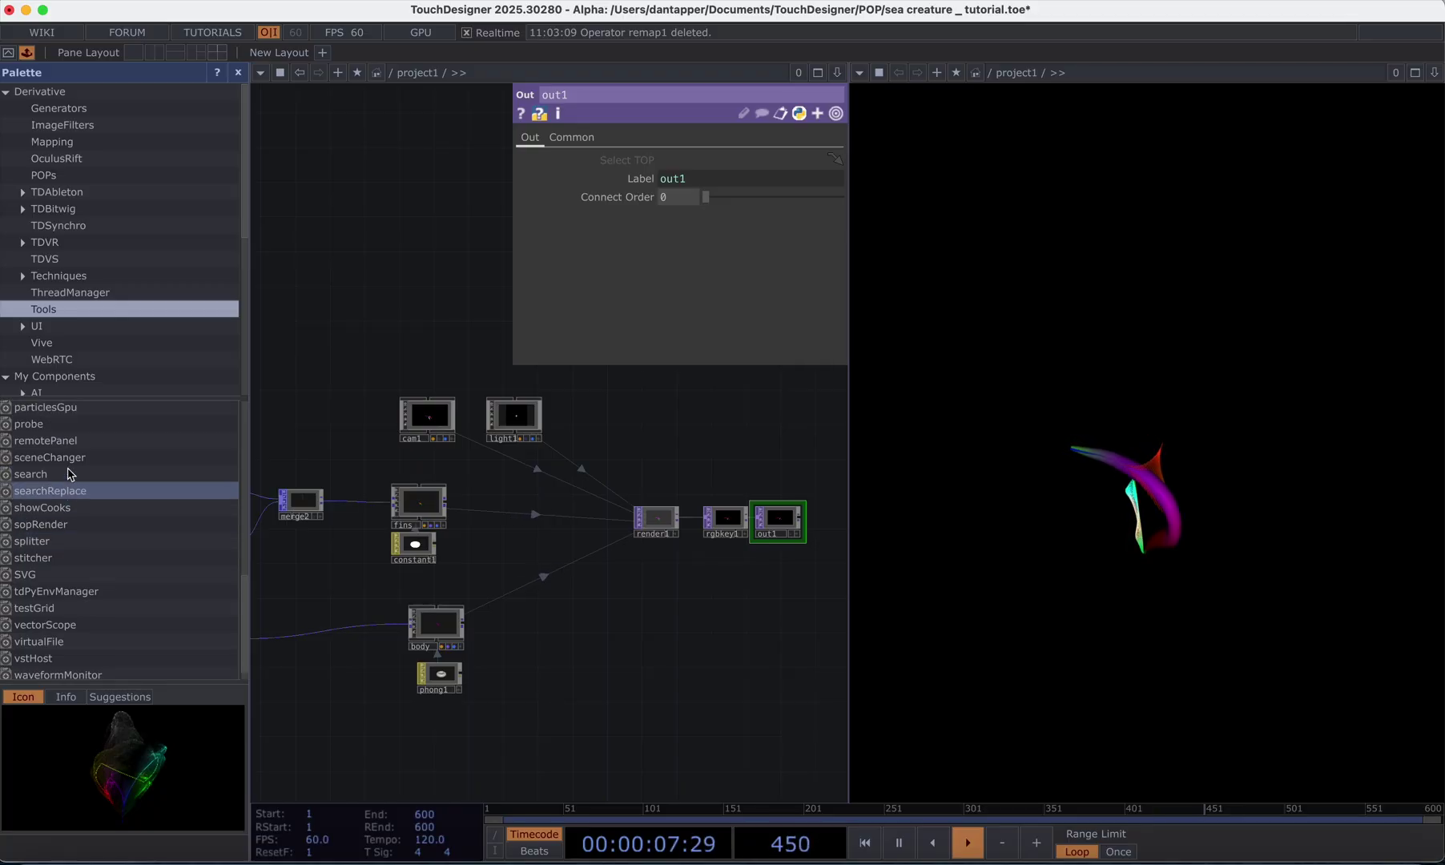
{"action": "left_click_drag", "start_coordinate": [48, 527], "coordinate": [320, 433]}
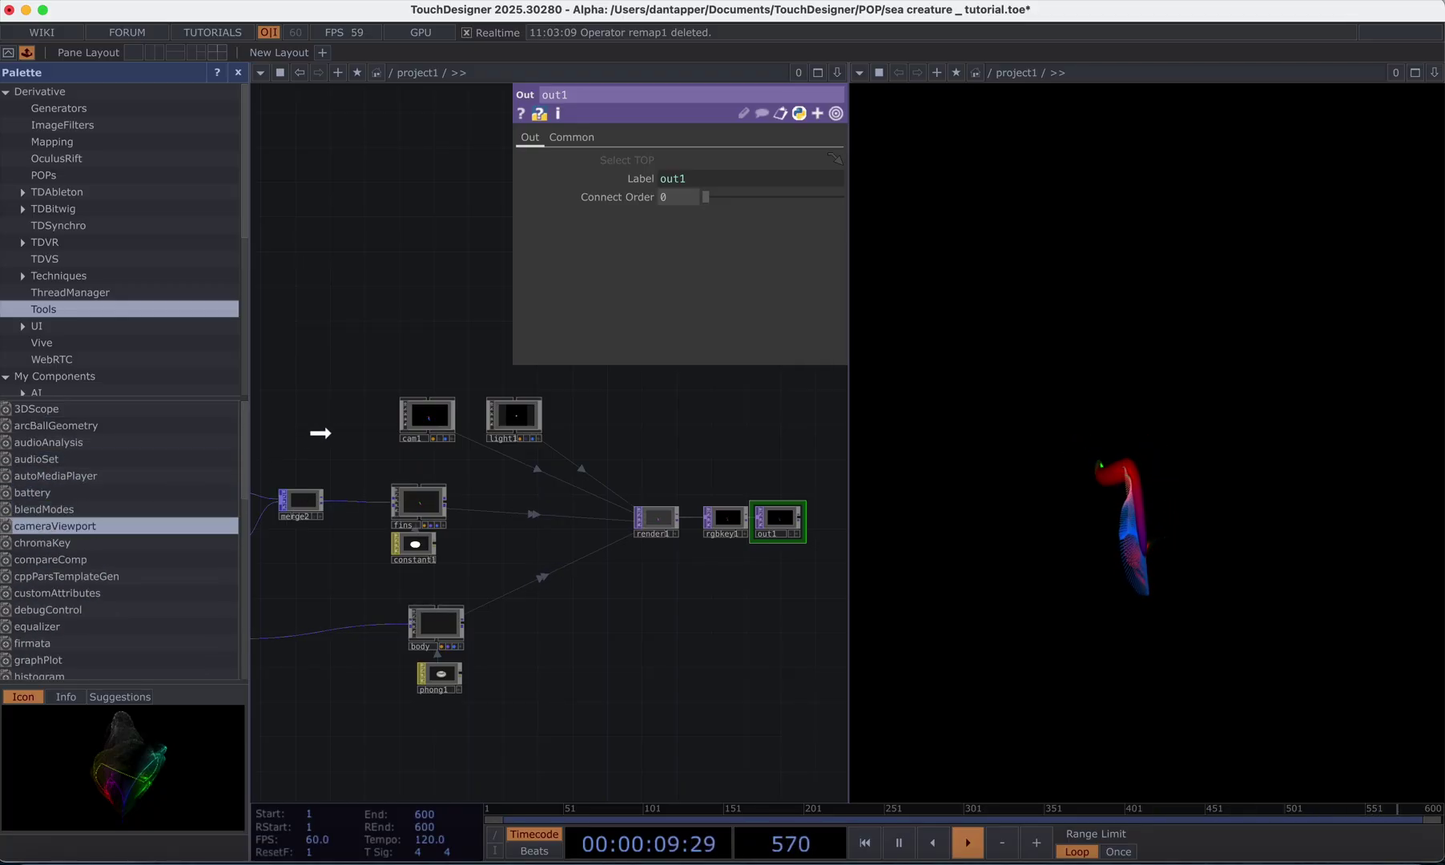
{"action": "left_click_drag", "start_coordinate": [429, 374], "coordinate": [436, 377]}
- Delete the original cam1 camera from the network
{"action": "left_click", "coordinate": [424, 438]}
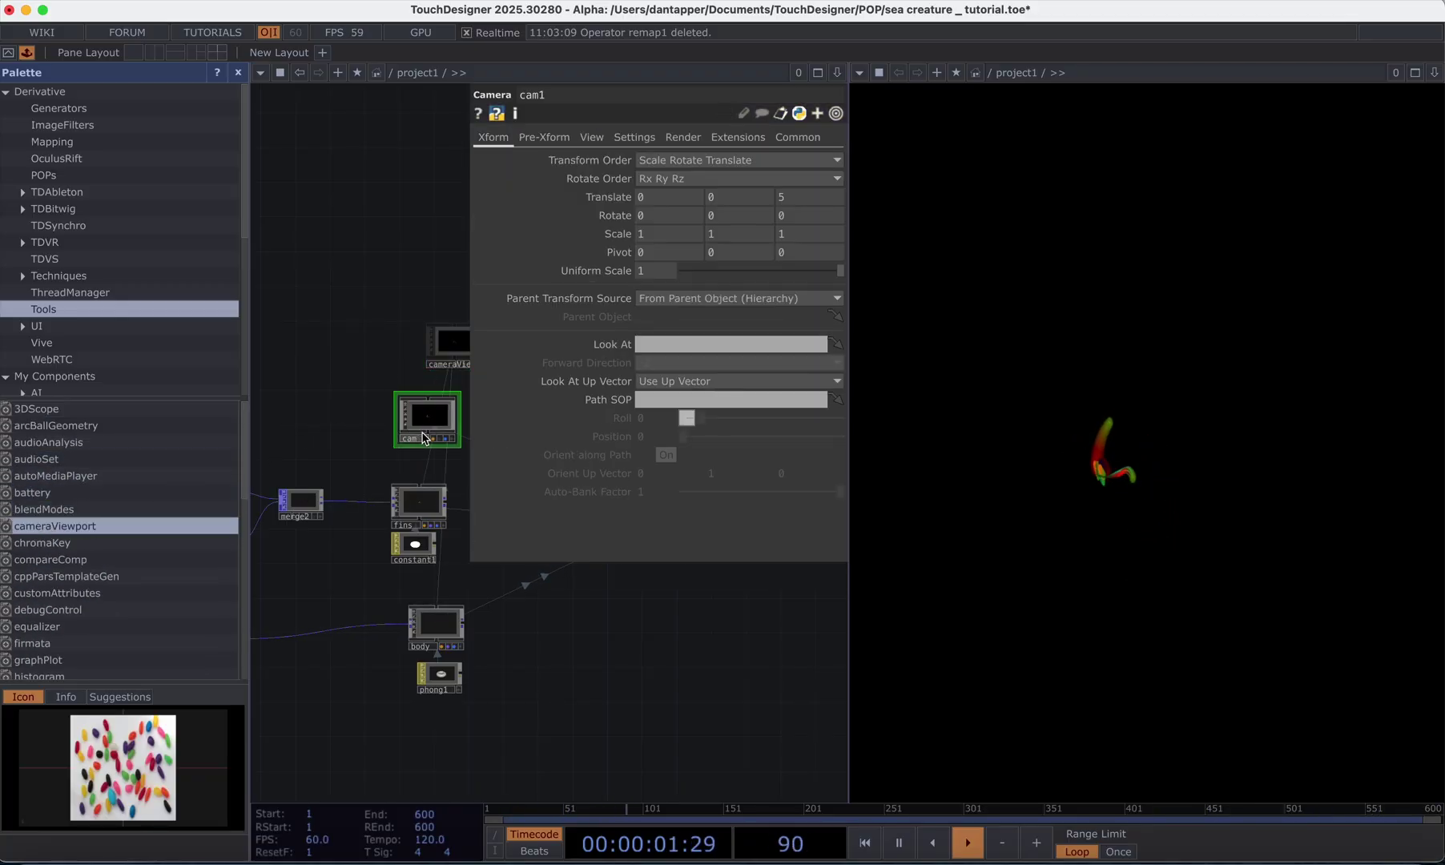
{"action": "key", "text": "Return"}
{"action": "left_click", "coordinate": [414, 414]}
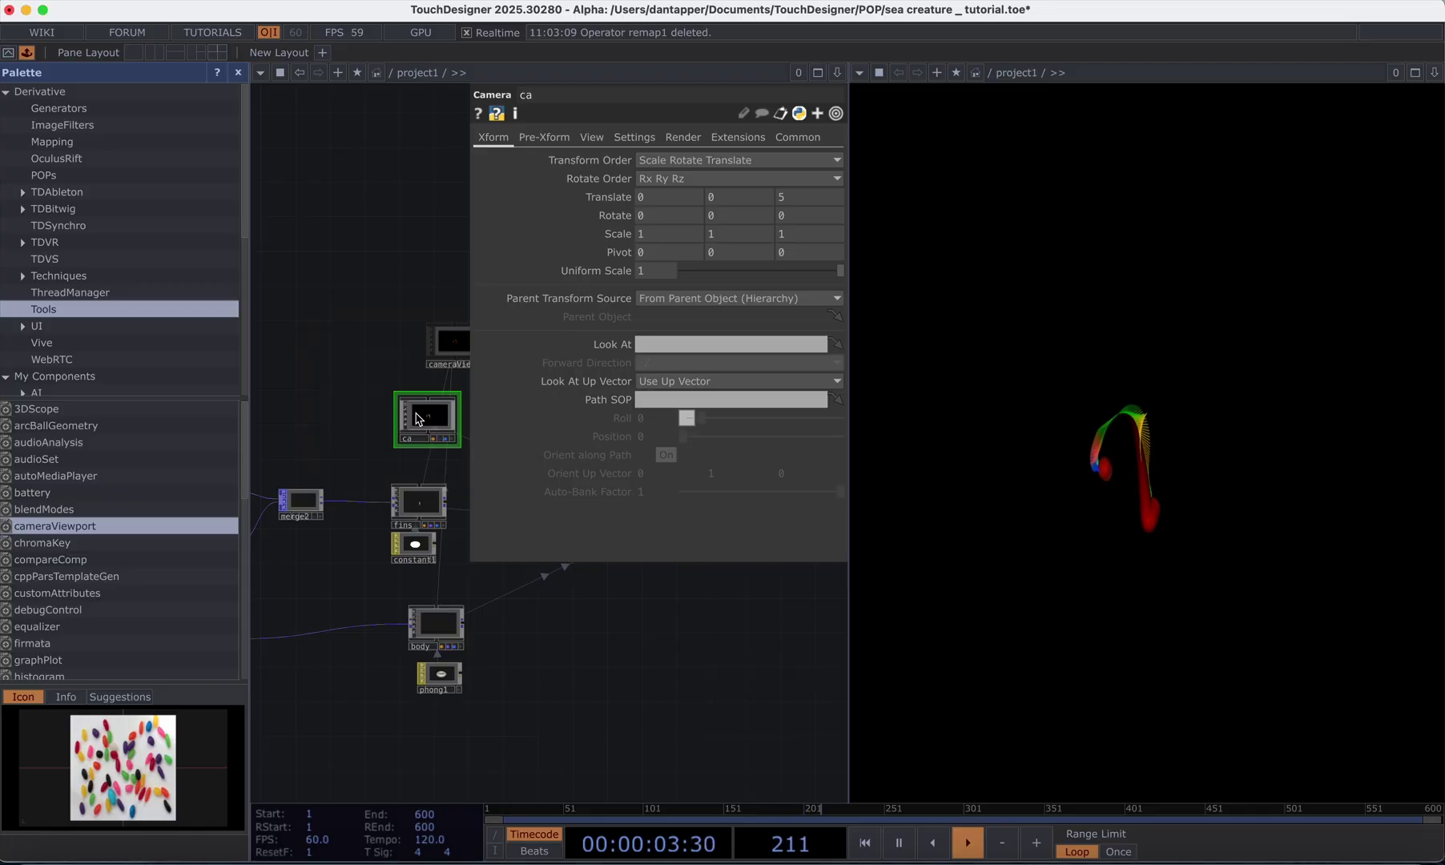
{"action": "key", "text": "Delete"}
{"action": "left_click_drag", "start_coordinate": [430, 423], "coordinate": [336, 405]}
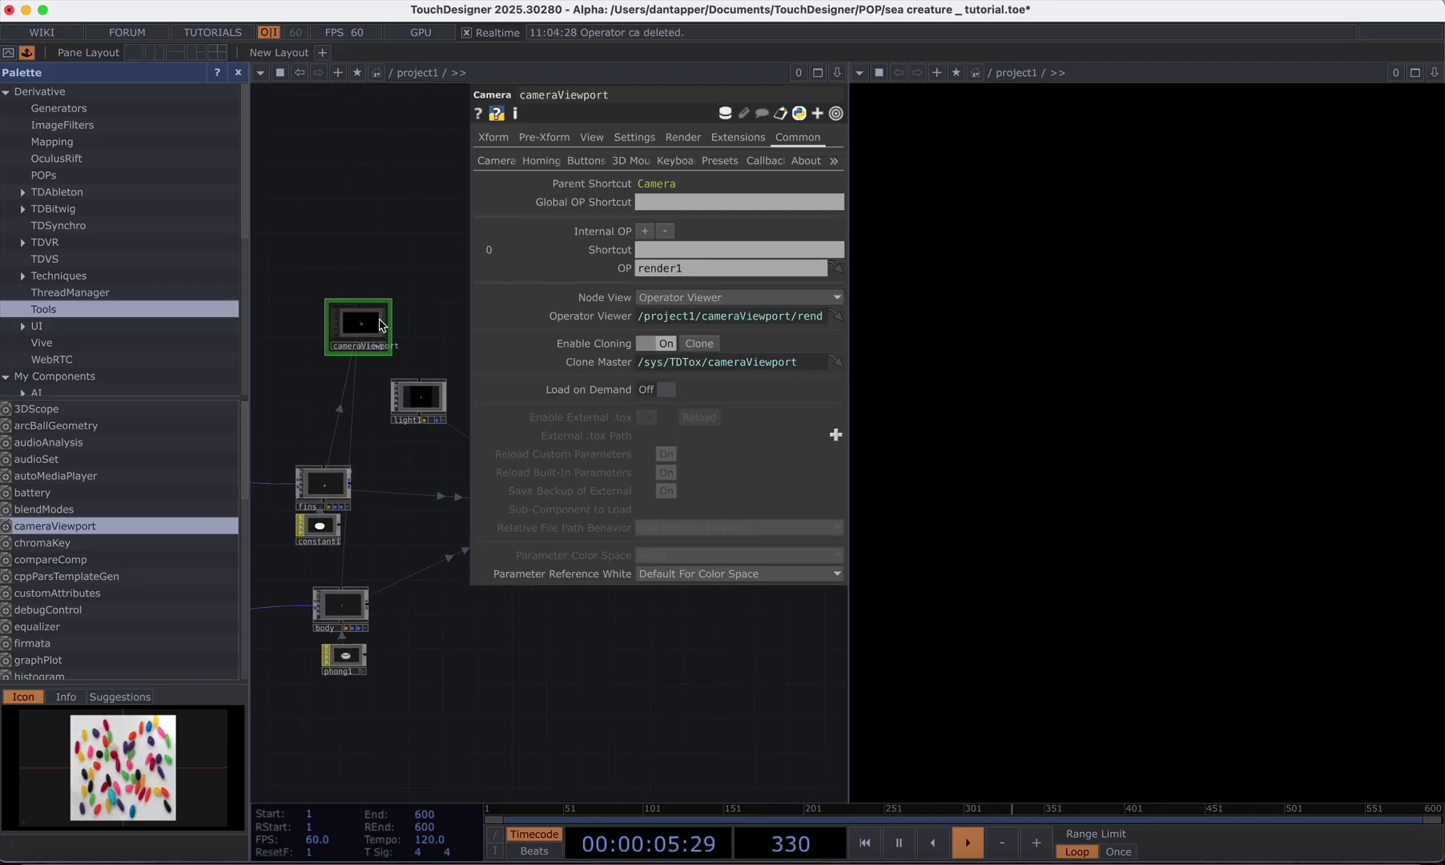
- Close the palette and assign cameraViewport as render1's camera
{"action": "left_click", "coordinate": [239, 73]}
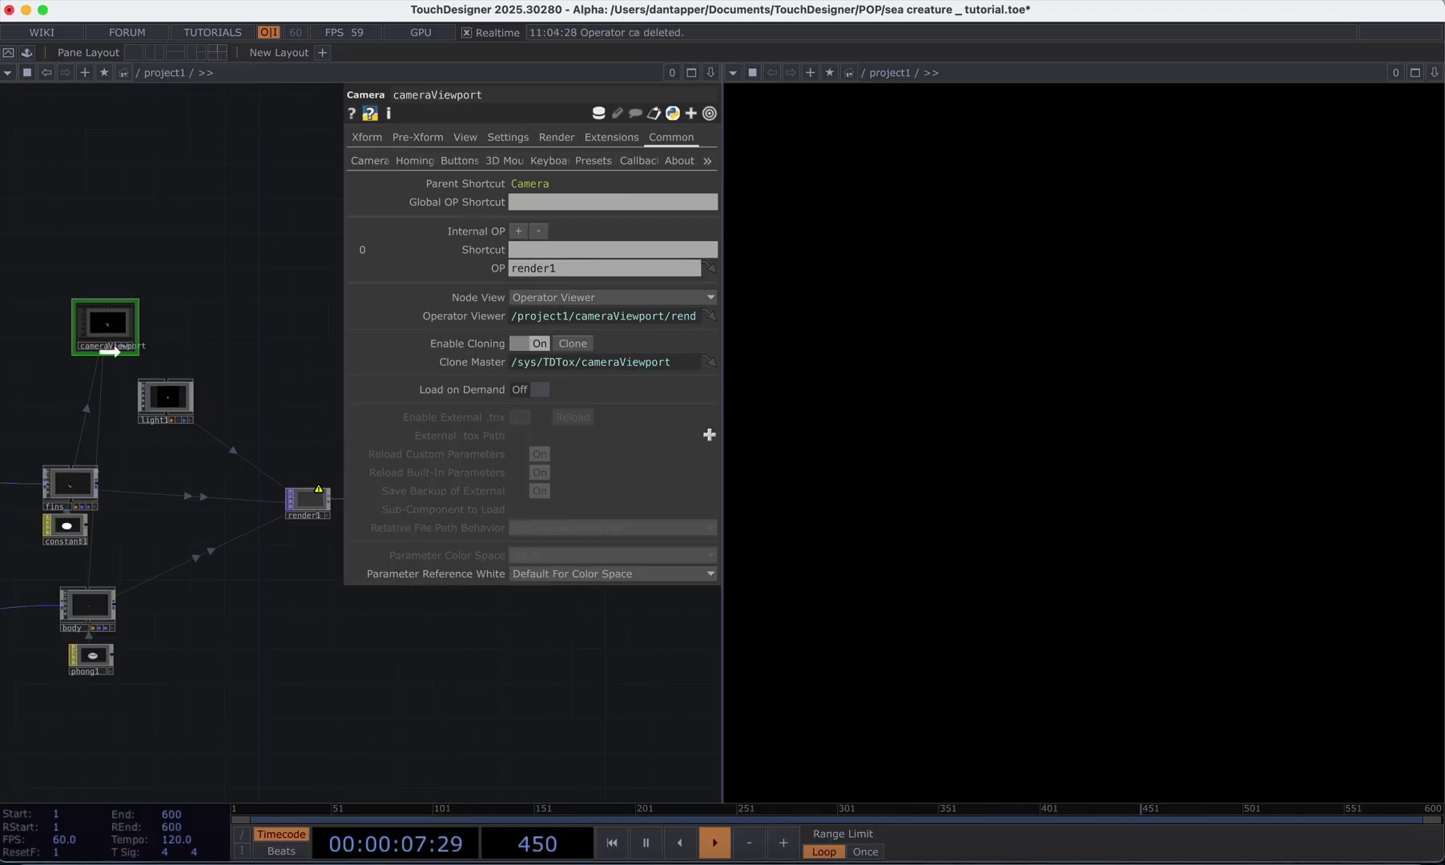
{"action": "left_click", "coordinate": [301, 503]}
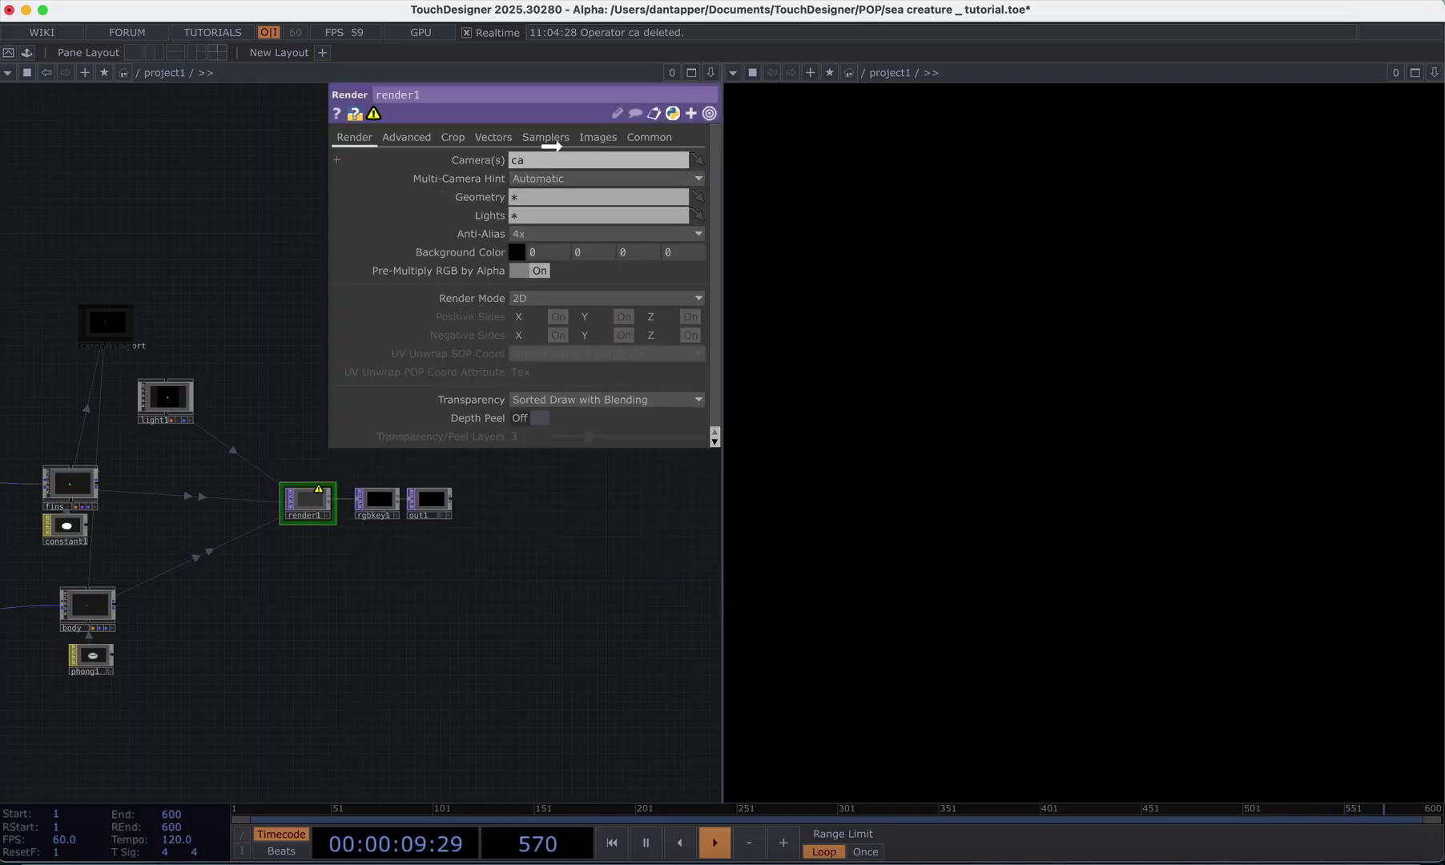
{"action": "left_click", "coordinate": [110, 323]}
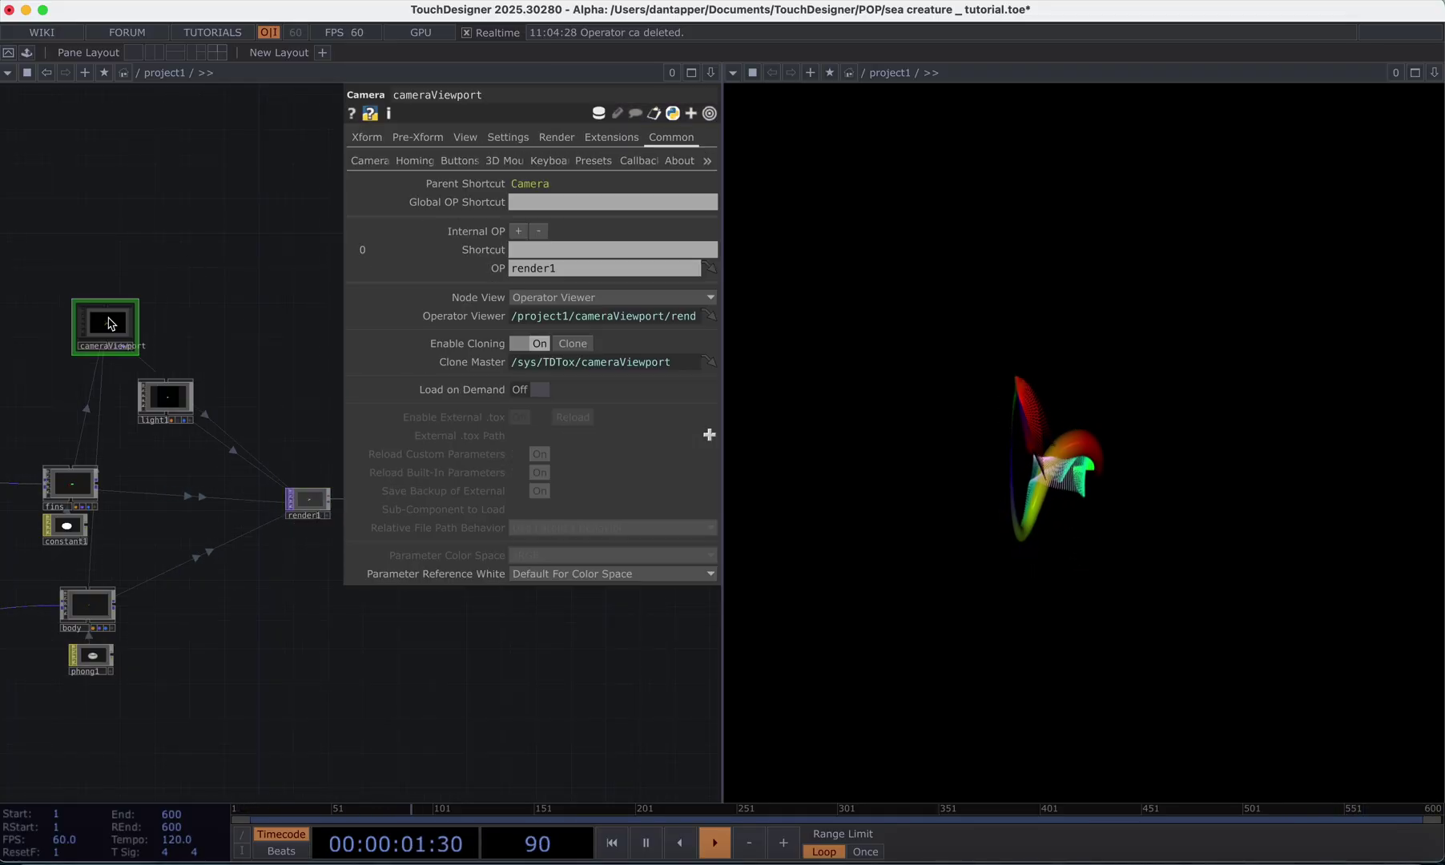
- Open cameraViewport's camera navigation settings and test orbiting around the creature in the output pane
{"action": "left_click", "coordinate": [379, 139]}
{"action": "left_click", "coordinate": [382, 162]}
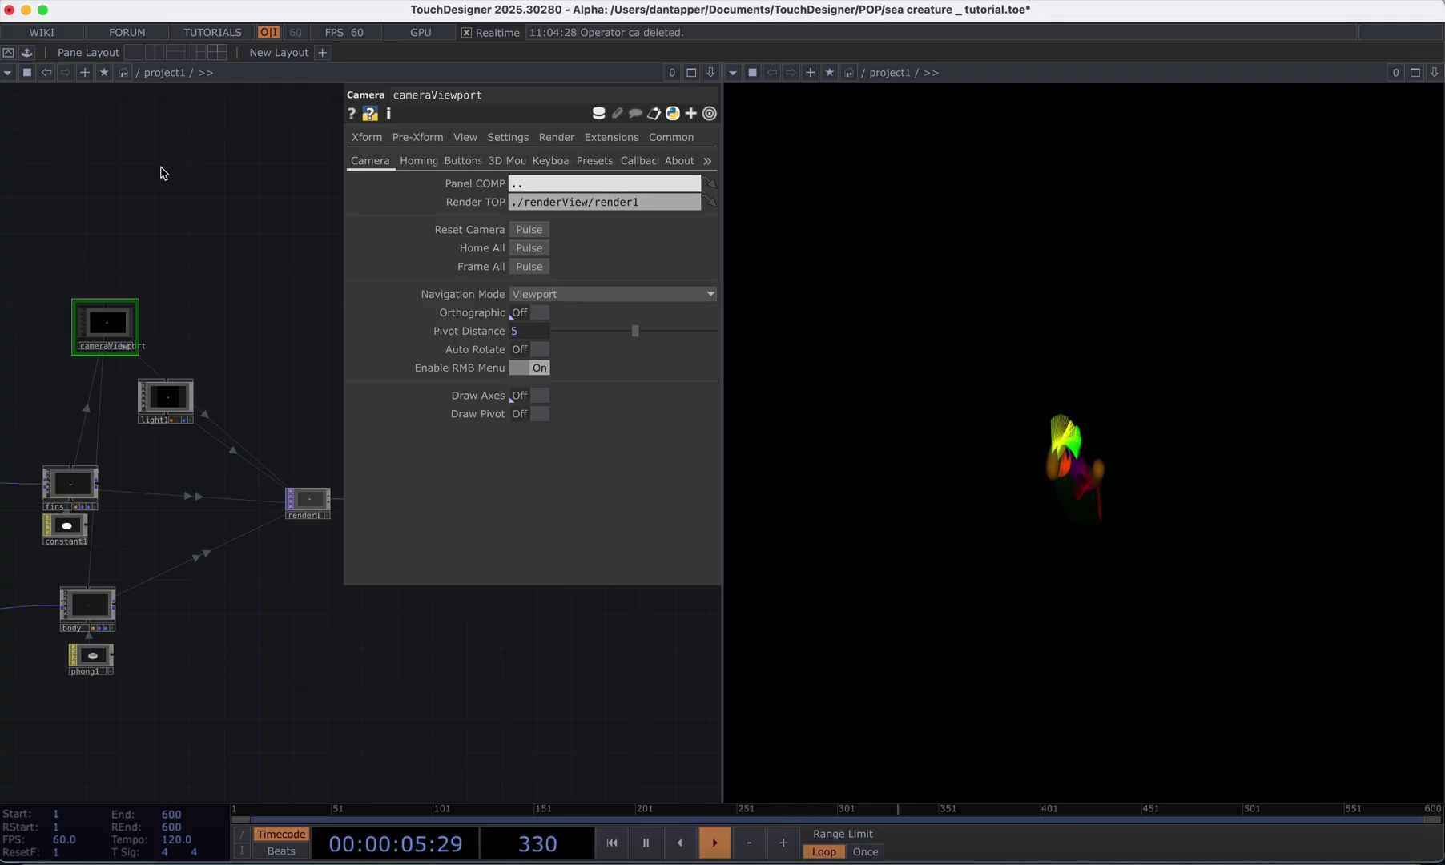
{"action": "left_click_drag", "start_coordinate": [1211, 487], "coordinate": [955, 456]}
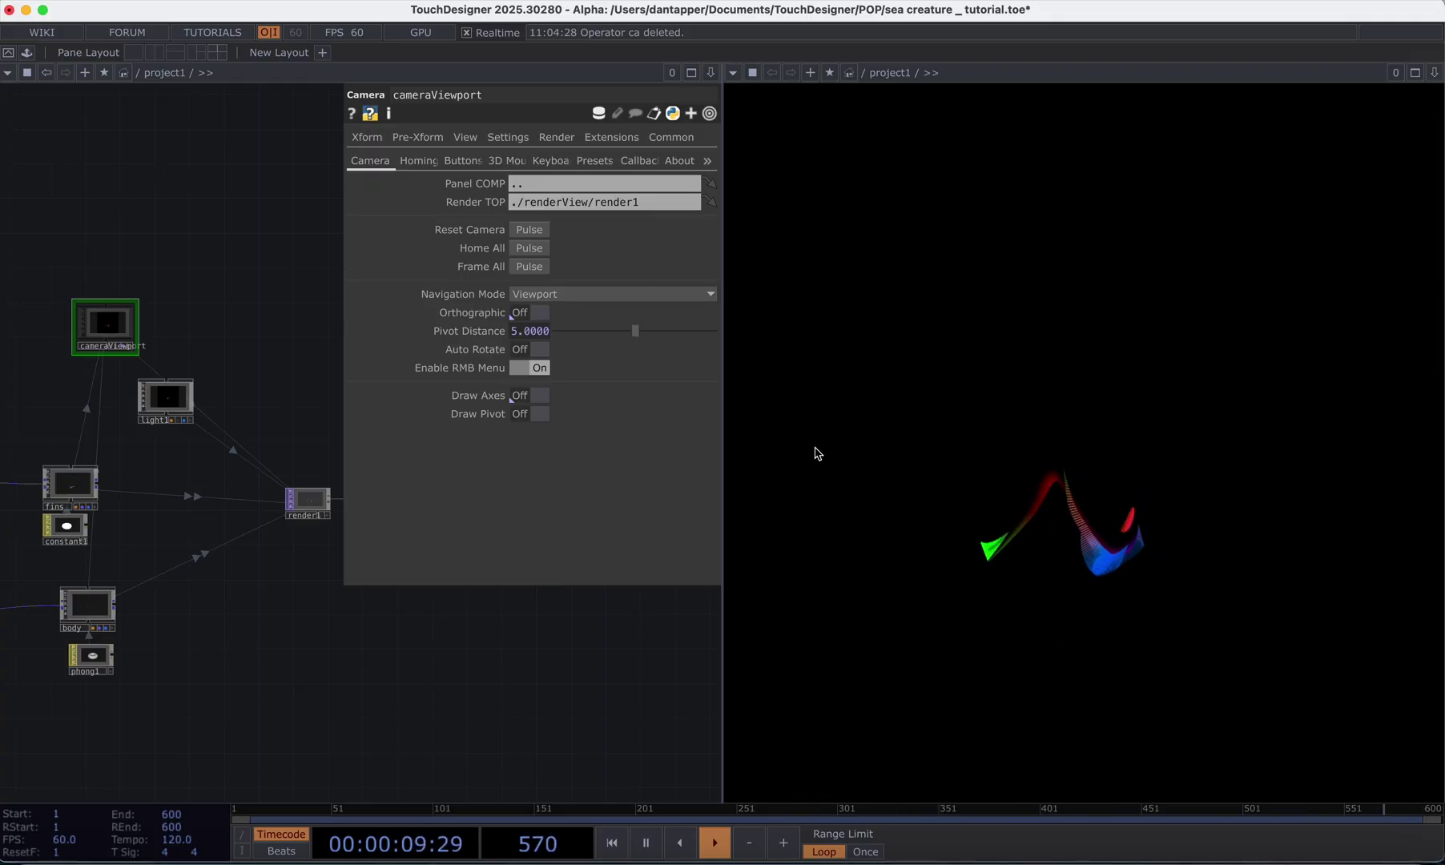
- Set the project1 container's height to 720 and check that its left, middle and right Mouse UV Buttons are on
{"action": "left_click_drag", "start_coordinate": [278, 565], "coordinate": [258, 627]}
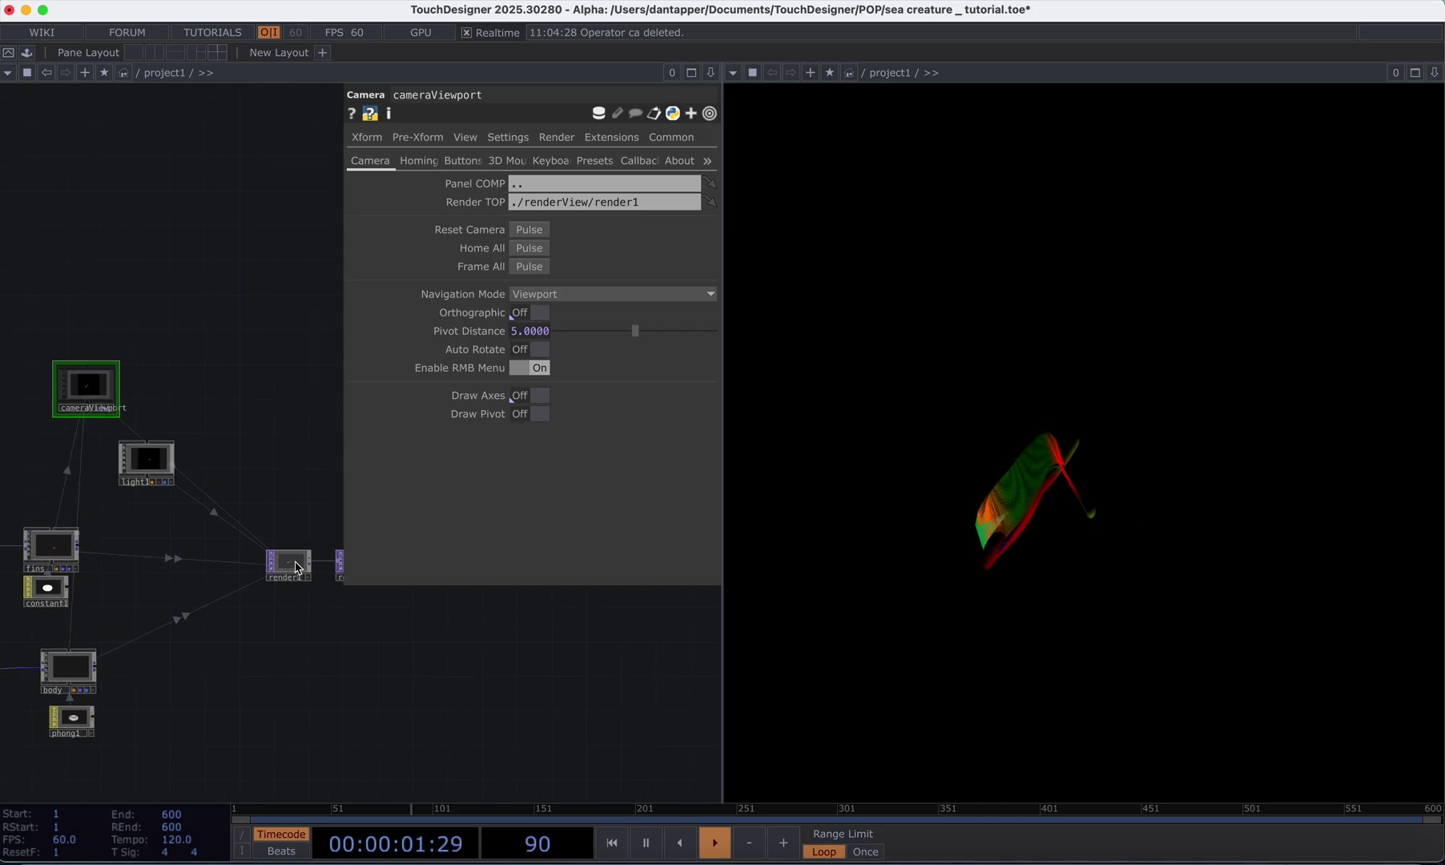
{"action": "left_click", "coordinate": [288, 563]}
{"action": "left_click", "coordinate": [649, 138]}
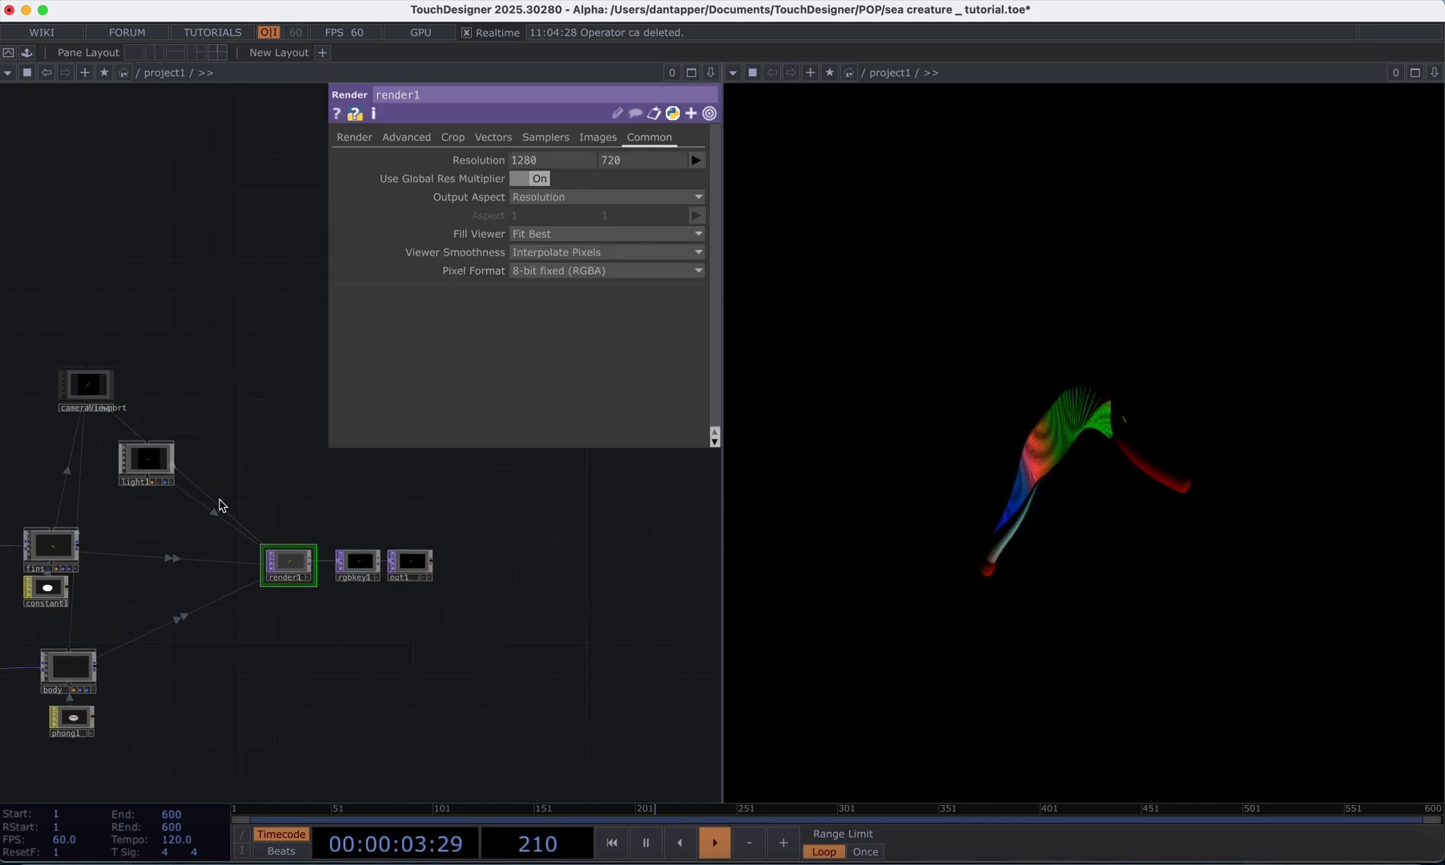
{"action": "scroll", "coordinate": [224, 502], "scroll_direction": "down", "scroll_amount": 10}
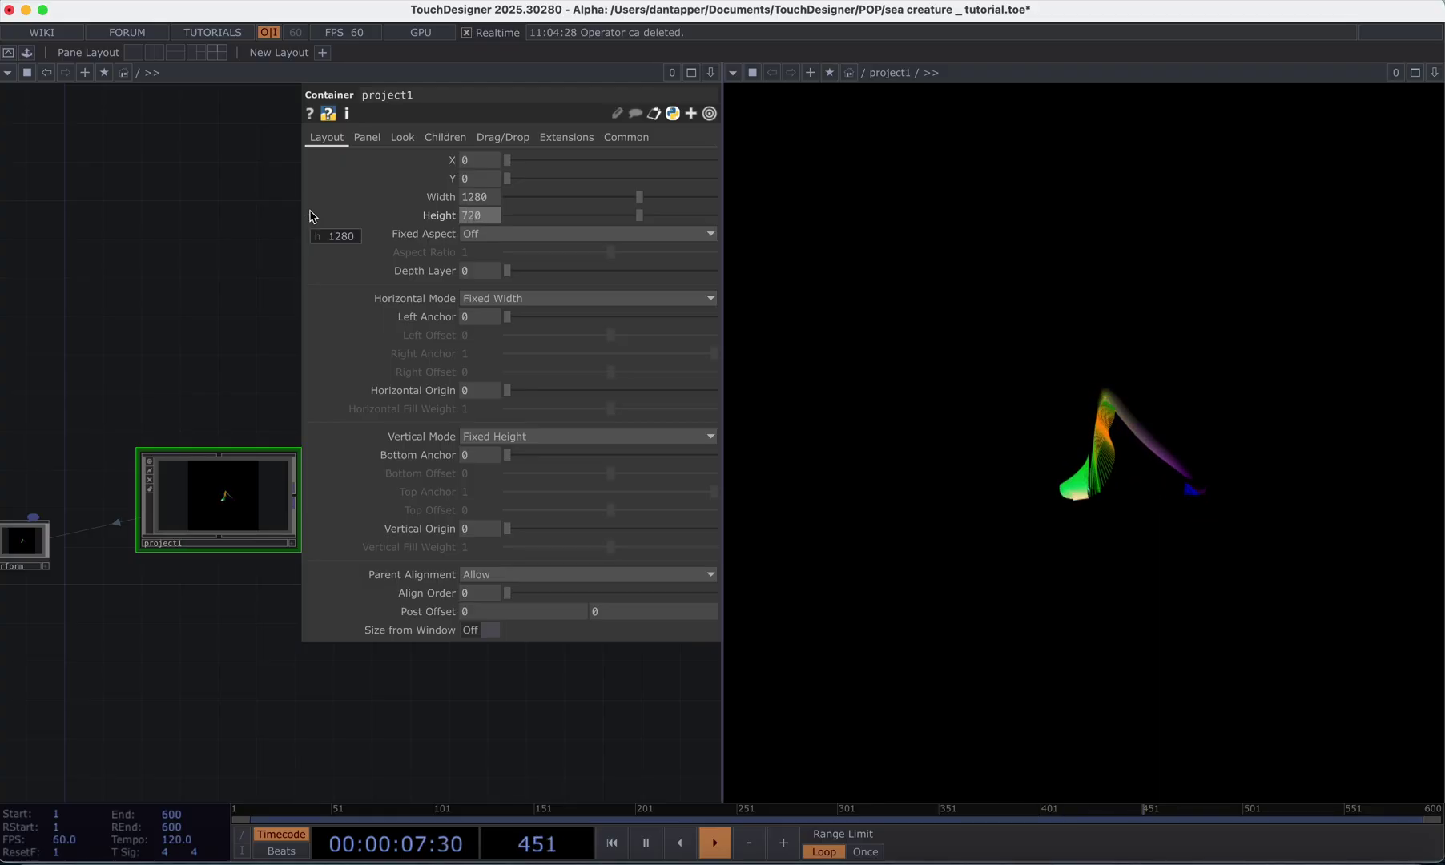
{"action": "key", "text": "Return"}
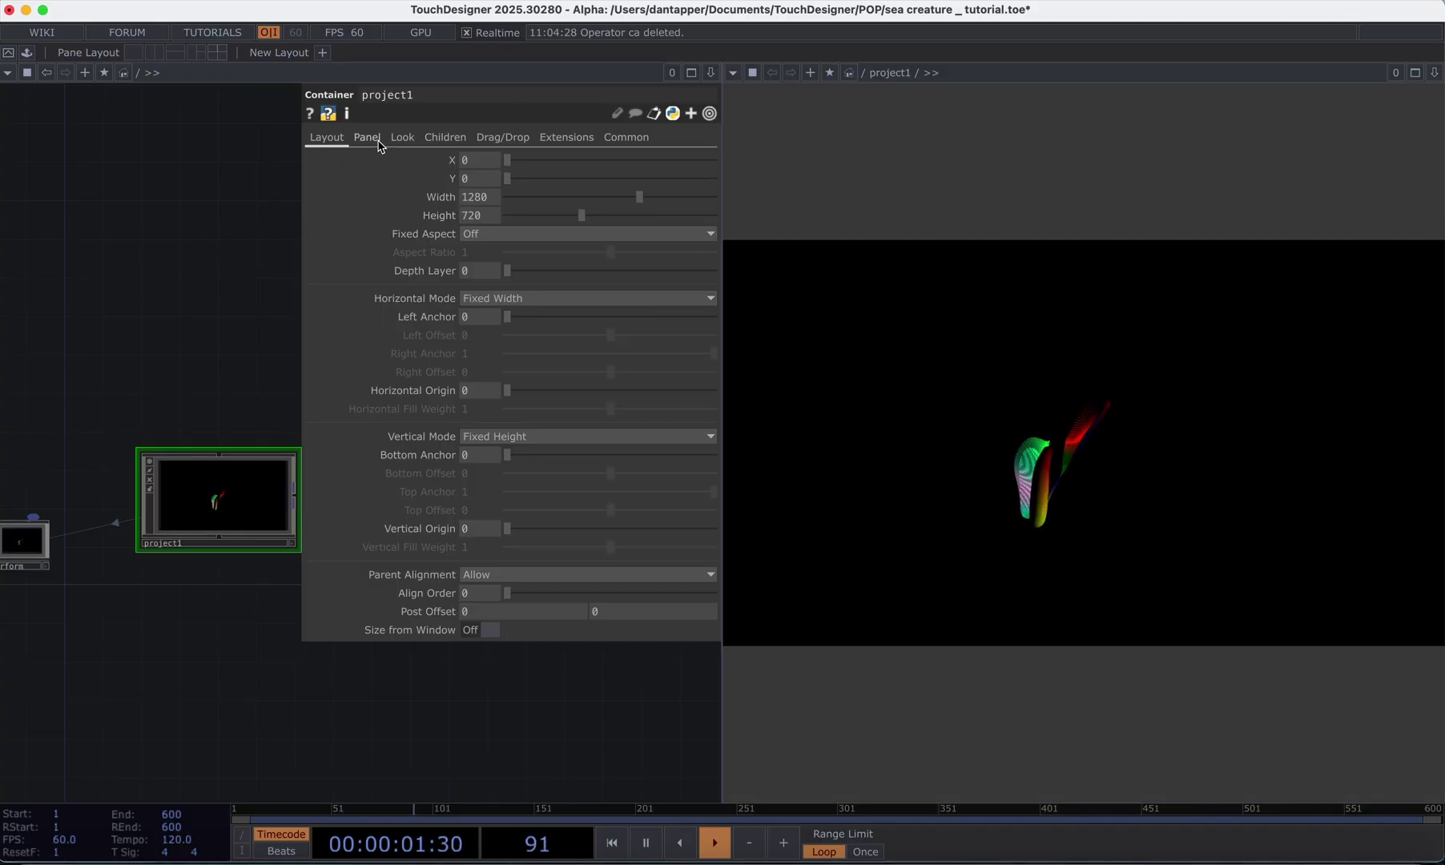
{"action": "left_click", "coordinate": [410, 141]}
{"action": "left_click", "coordinate": [365, 138]}
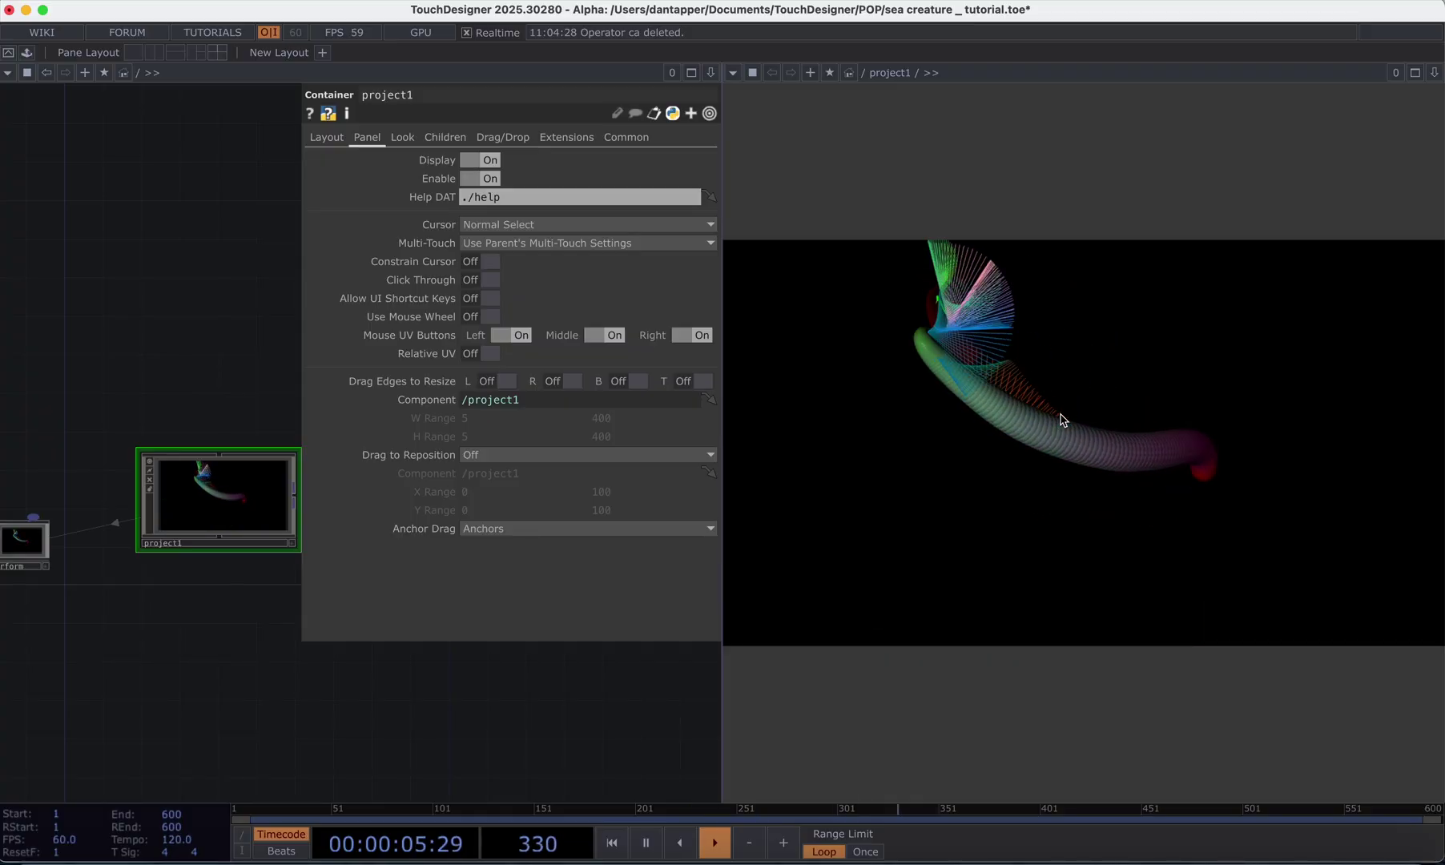
- Return inside project1 and open light1's light colour, dimmer and type settings
{"action": "scroll", "coordinate": [209, 494], "scroll_direction": "up", "scroll_amount": 3}
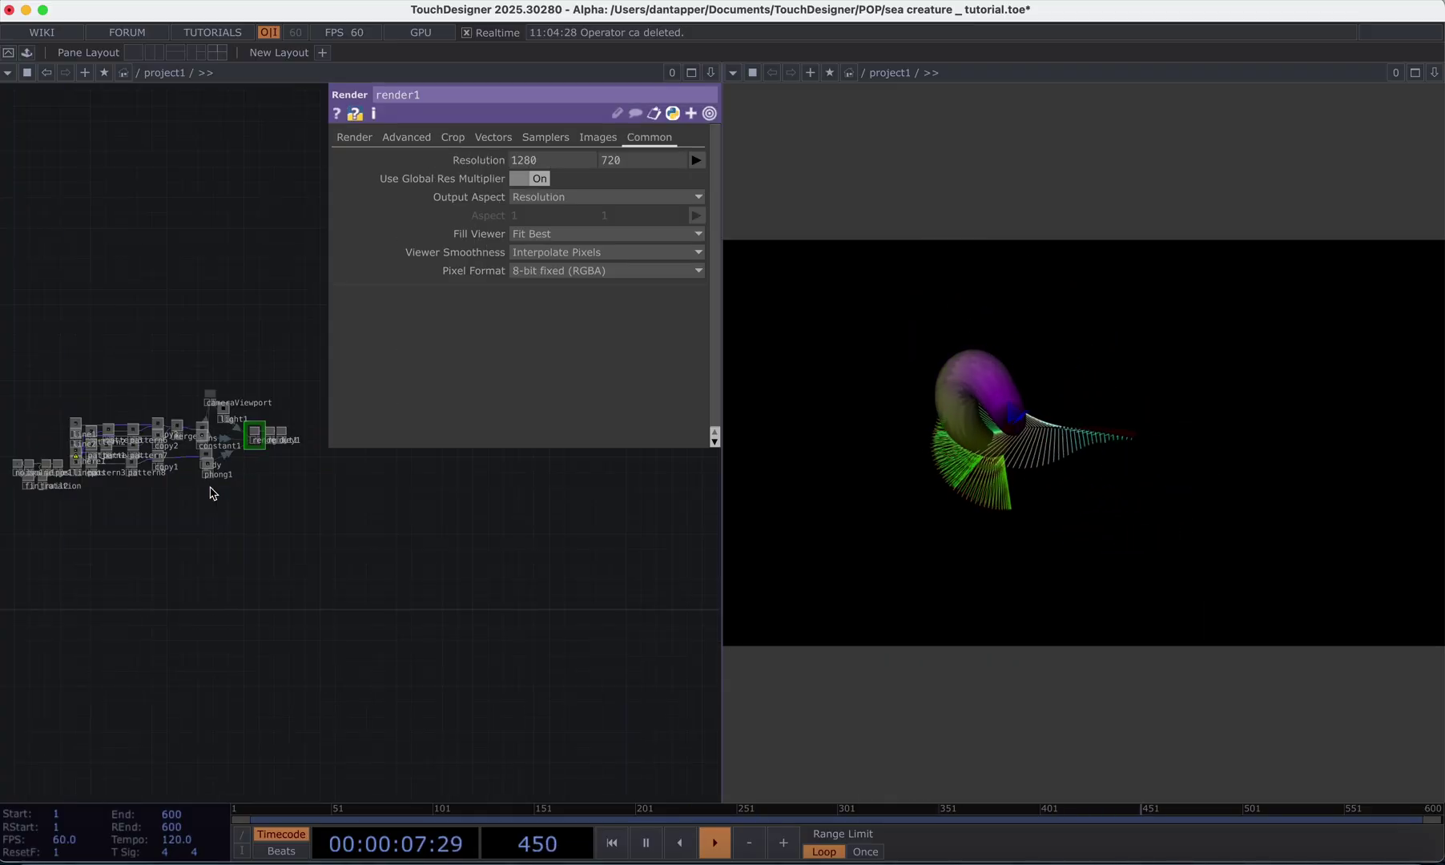
{"action": "scroll", "coordinate": [246, 566], "scroll_direction": "up", "scroll_amount": 5}
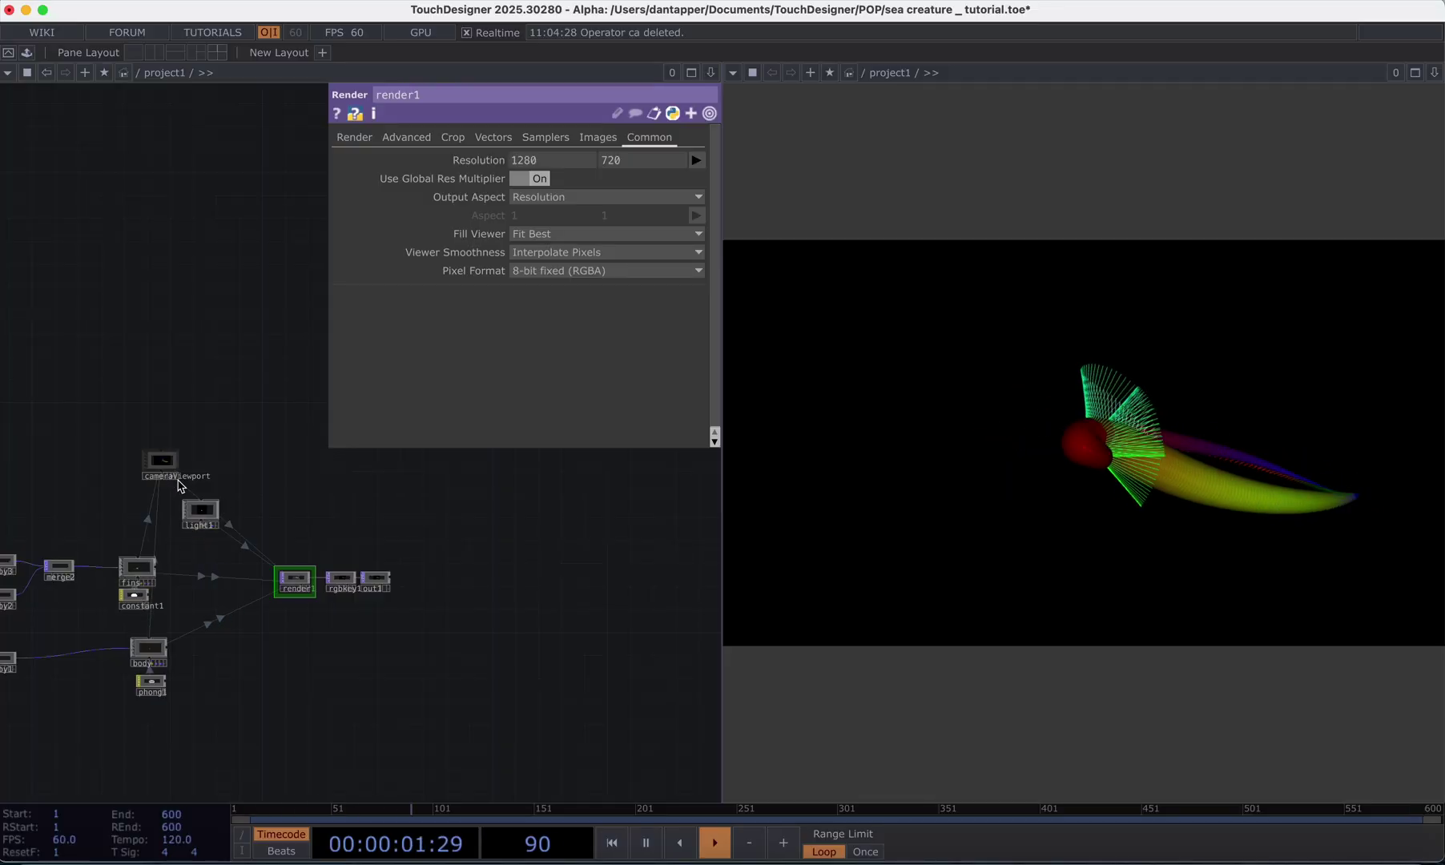
{"action": "left_click", "coordinate": [200, 517]}
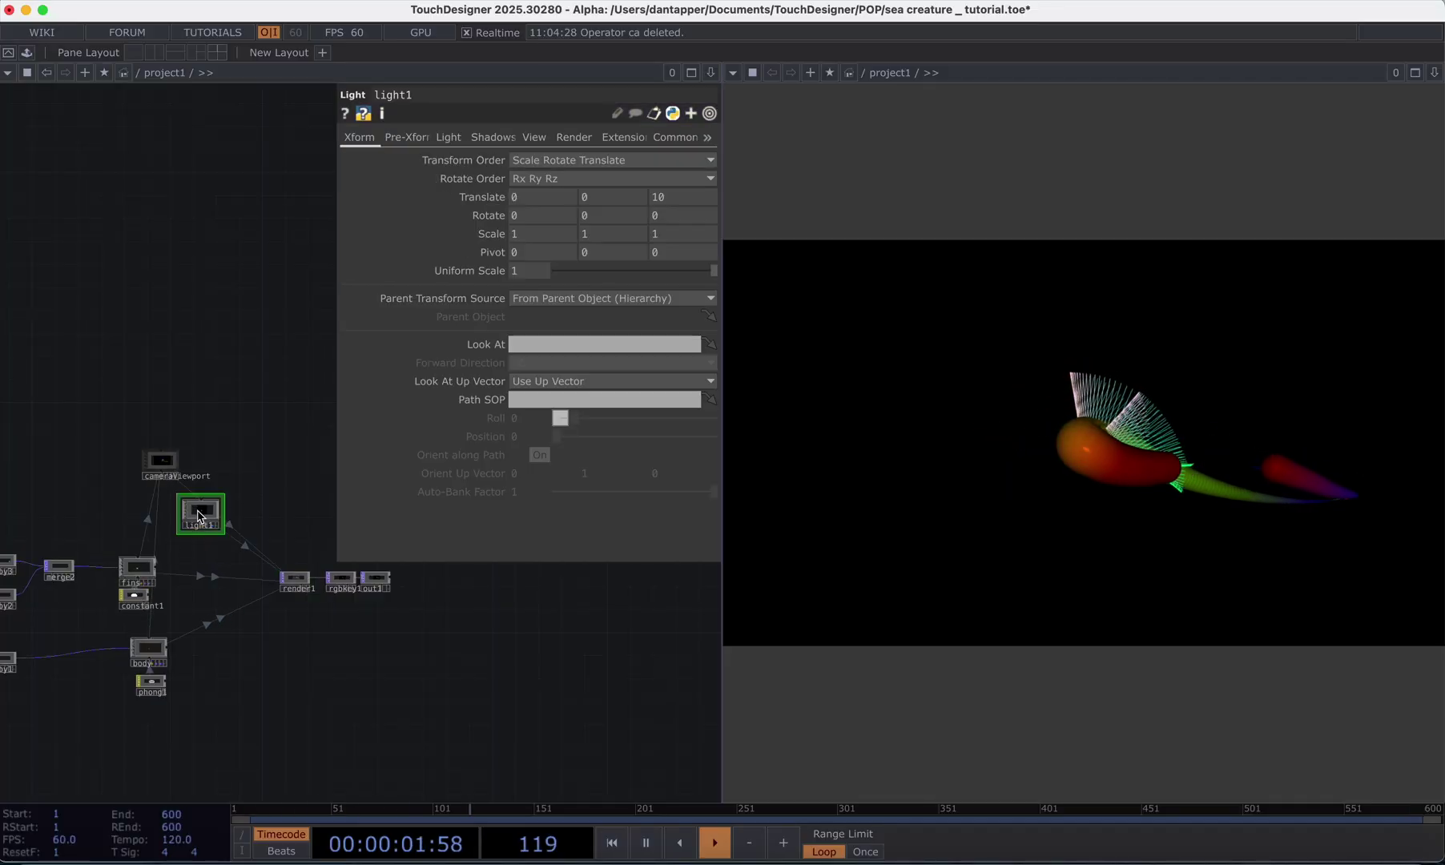
{"action": "left_click", "coordinate": [447, 139]}
{"action": "right_click", "coordinate": [200, 512]}
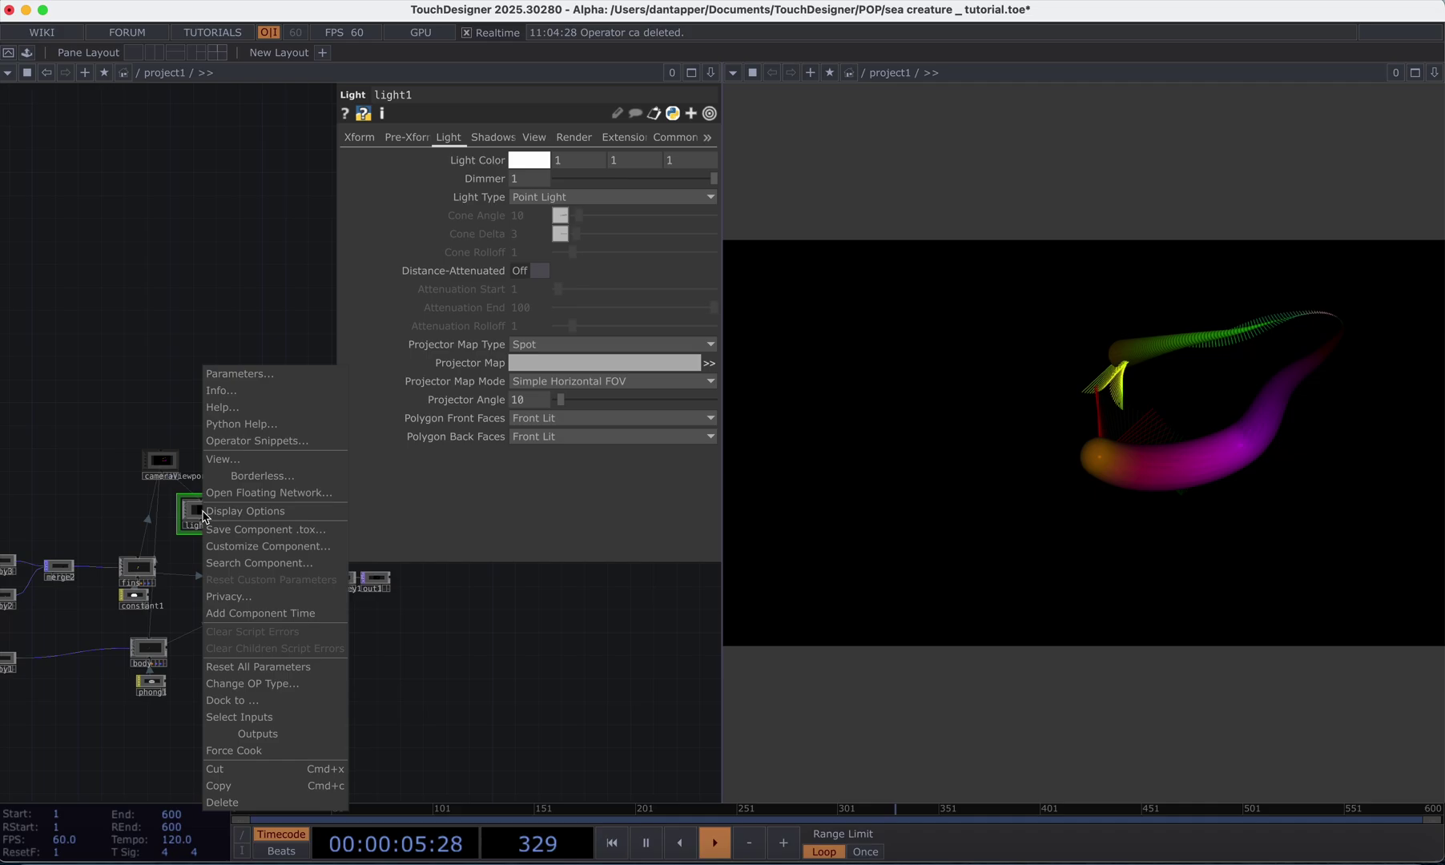
{"action": "left_click", "coordinate": [294, 473]}
{"action": "mouse_move", "coordinate": [293, 475]}
{"action": "left_mouse_down"}
{"action": "mouse_move", "coordinate": [242, 472]}
{"action": "mouse_move", "coordinate": [274, 474]}
{"action": "left_mouse_up"}
{"action": "left_click", "coordinate": [72, 333]}
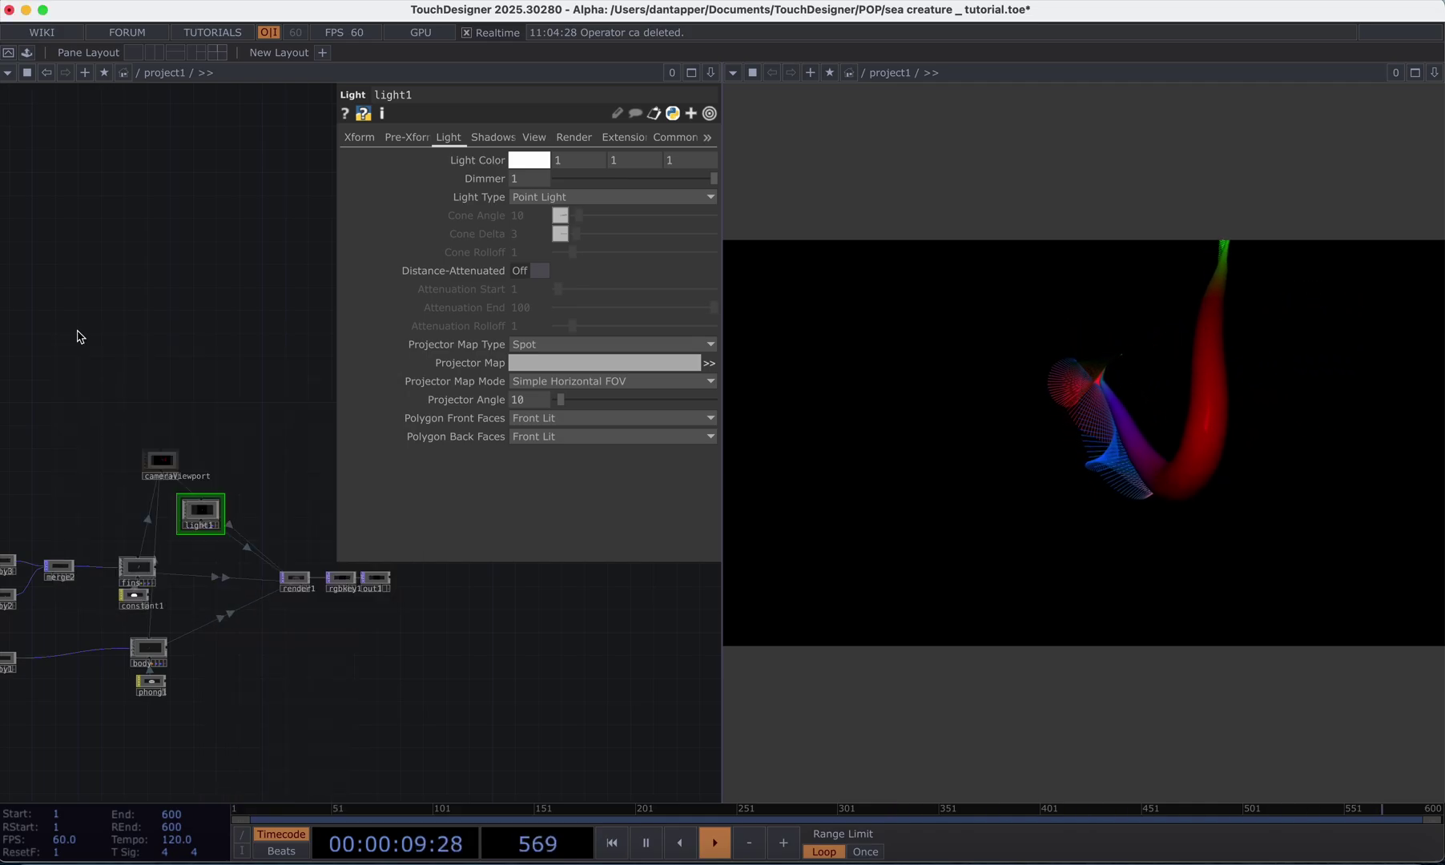
- Add an Ambient Light COMP and place it beside light1
{"action": "key", "text": "Tab"}
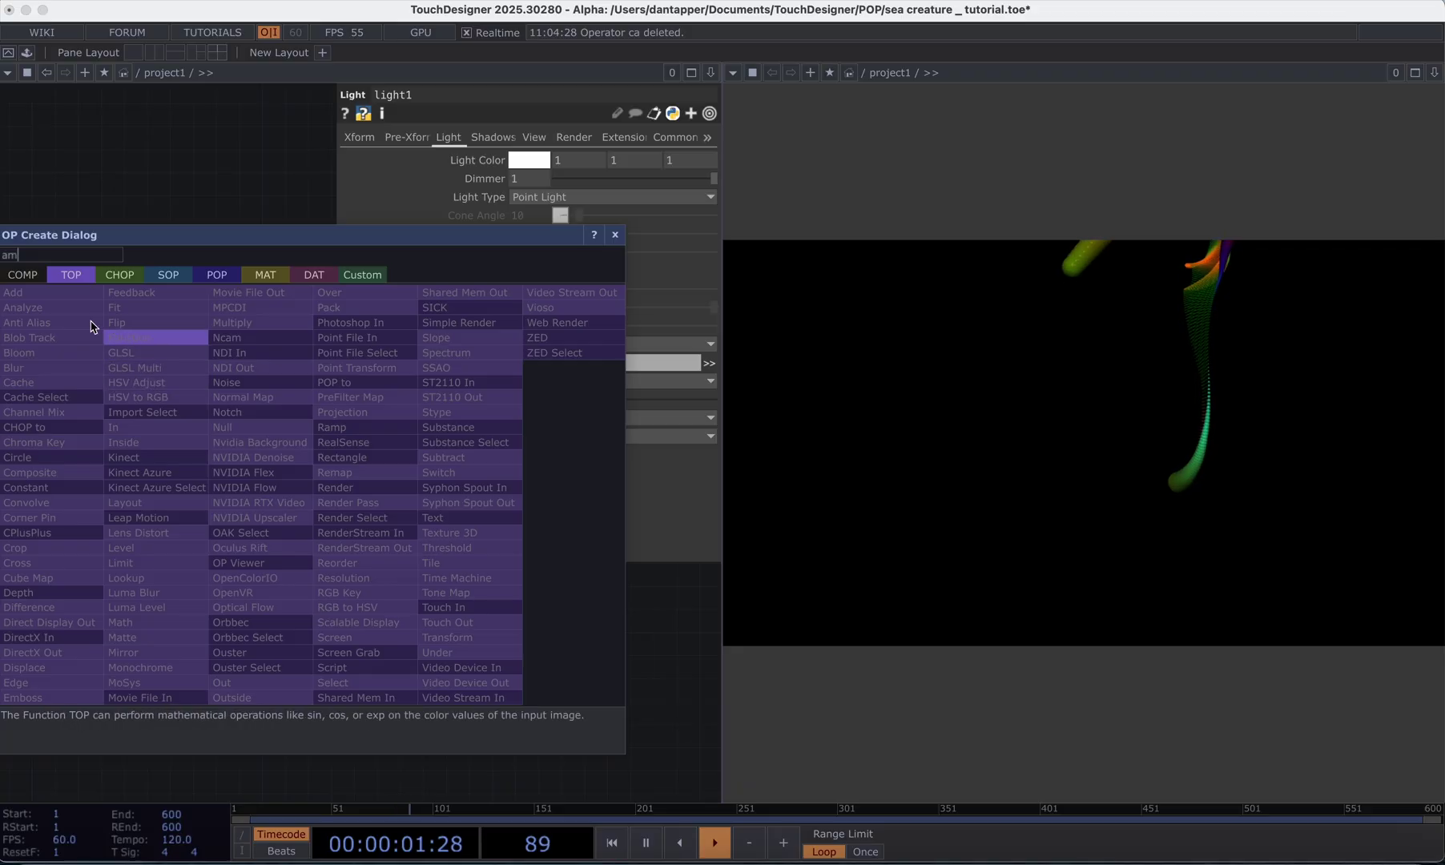
{"action": "type", "text": "am"}
{"action": "left_click", "coordinate": [38, 308]}
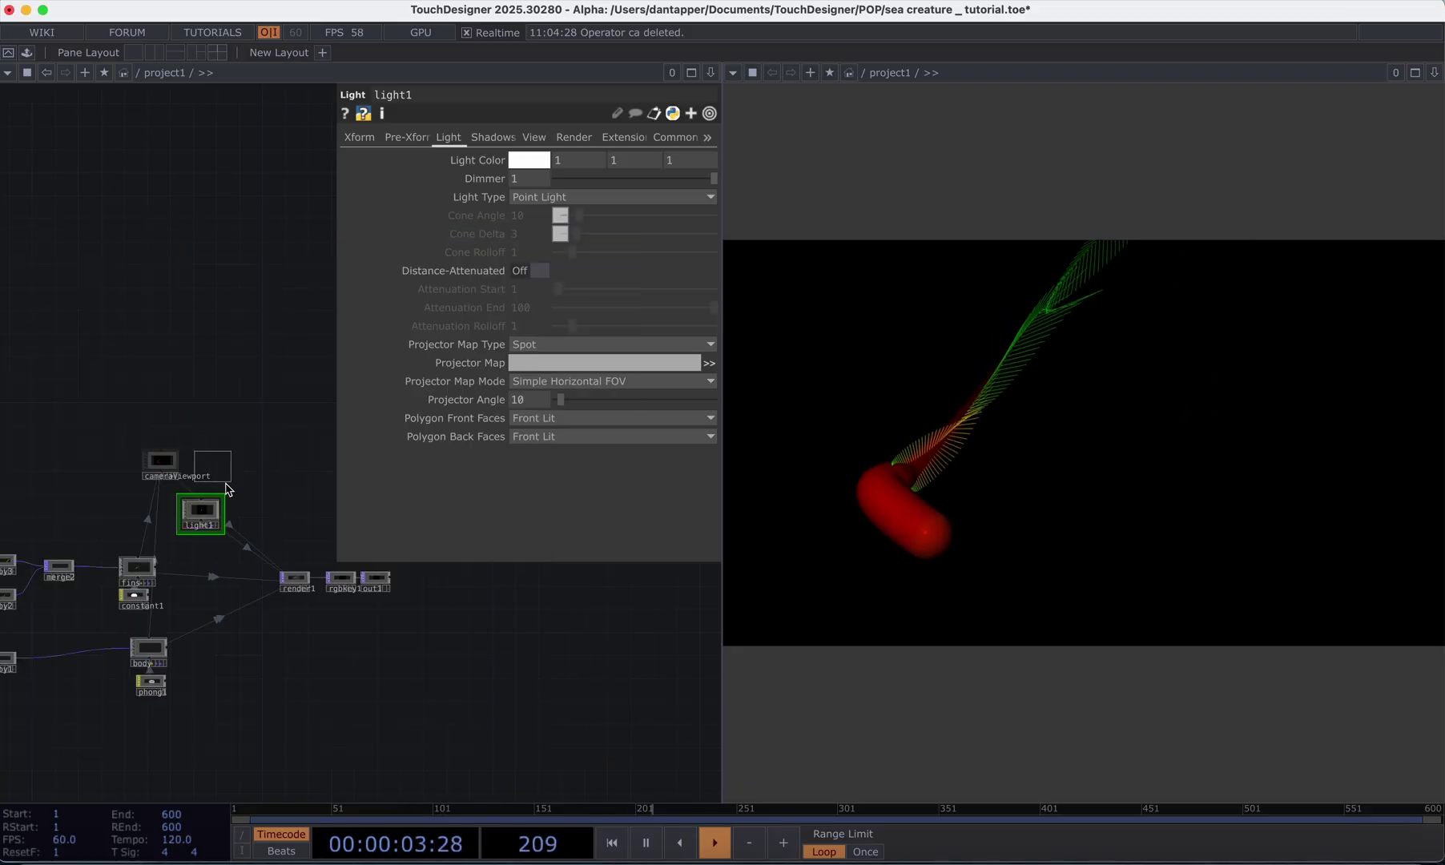
{"action": "left_click", "coordinate": [252, 519]}
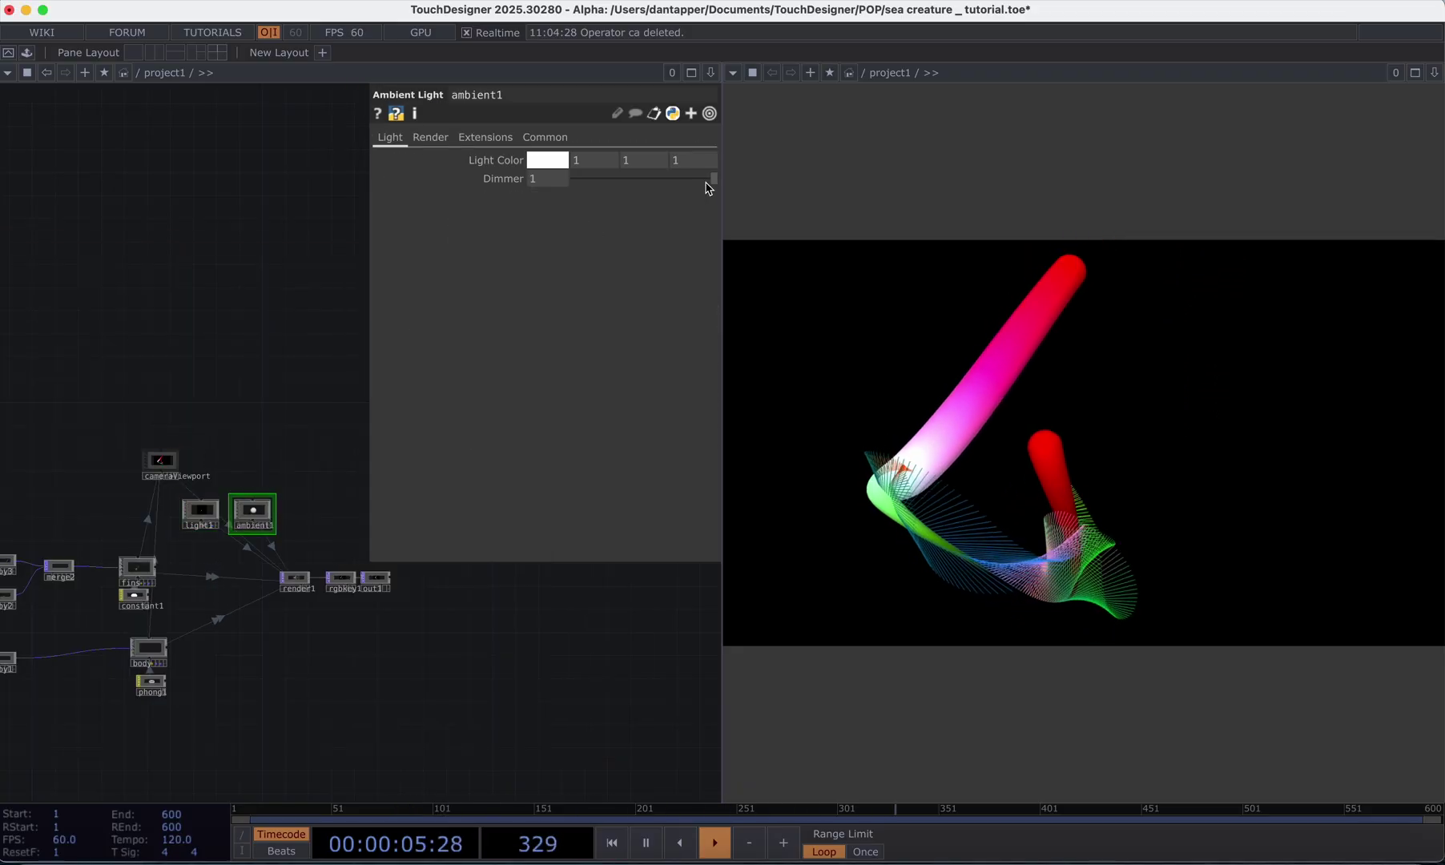
- Set ambient1's dimmer to 0.62
{"action": "left_click_drag", "start_coordinate": [713, 178], "coordinate": [661, 178]}
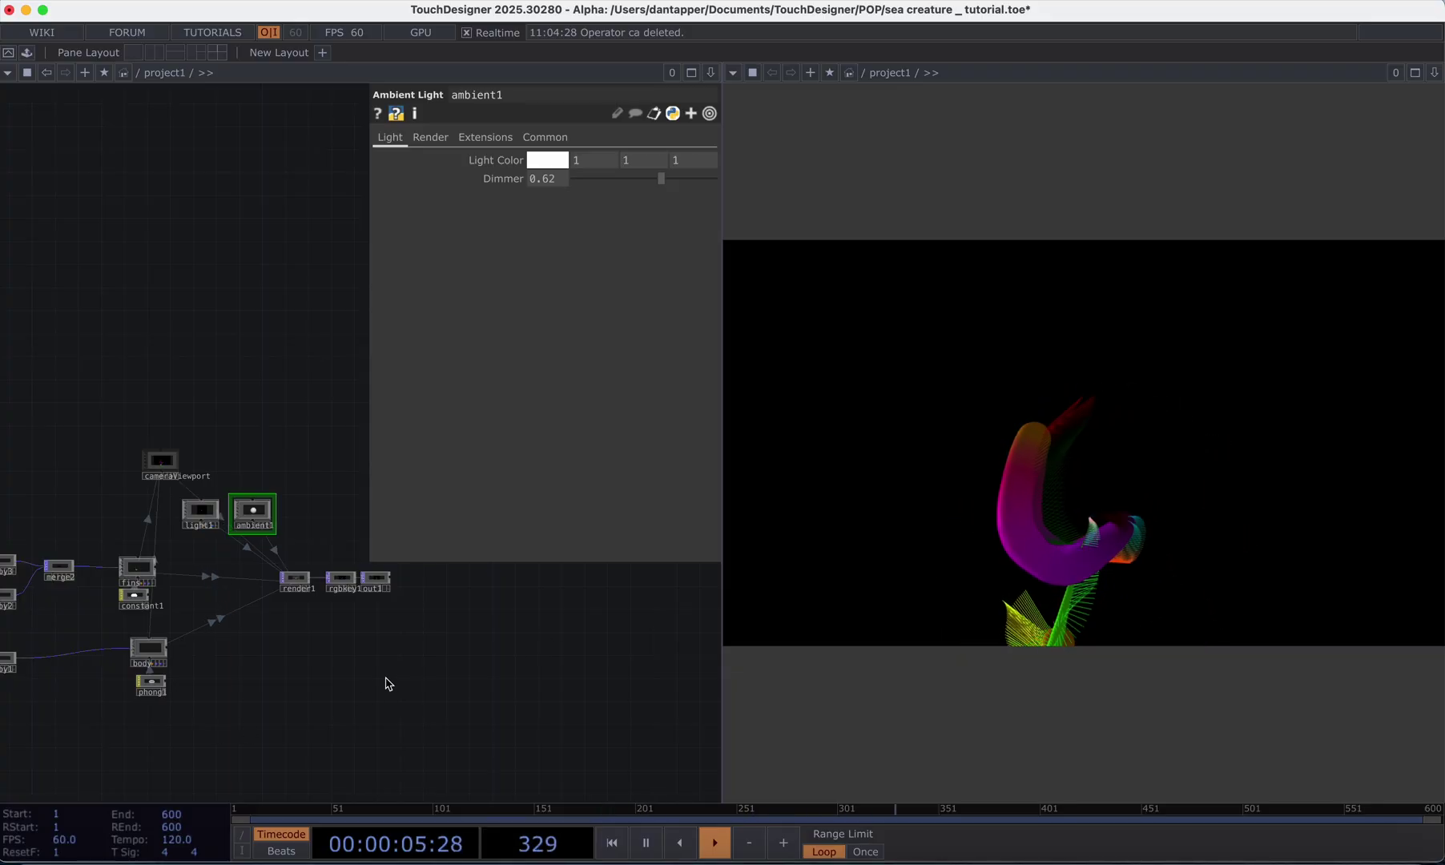
{"action": "key", "text": "p"}
- Duplicate render1, rename the two Render TOPs fins1 and body1 with references updated, and make room between them and before rgbkey1
{"action": "scroll", "coordinate": [323, 622], "scroll_direction": "up", "scroll_amount": 5}
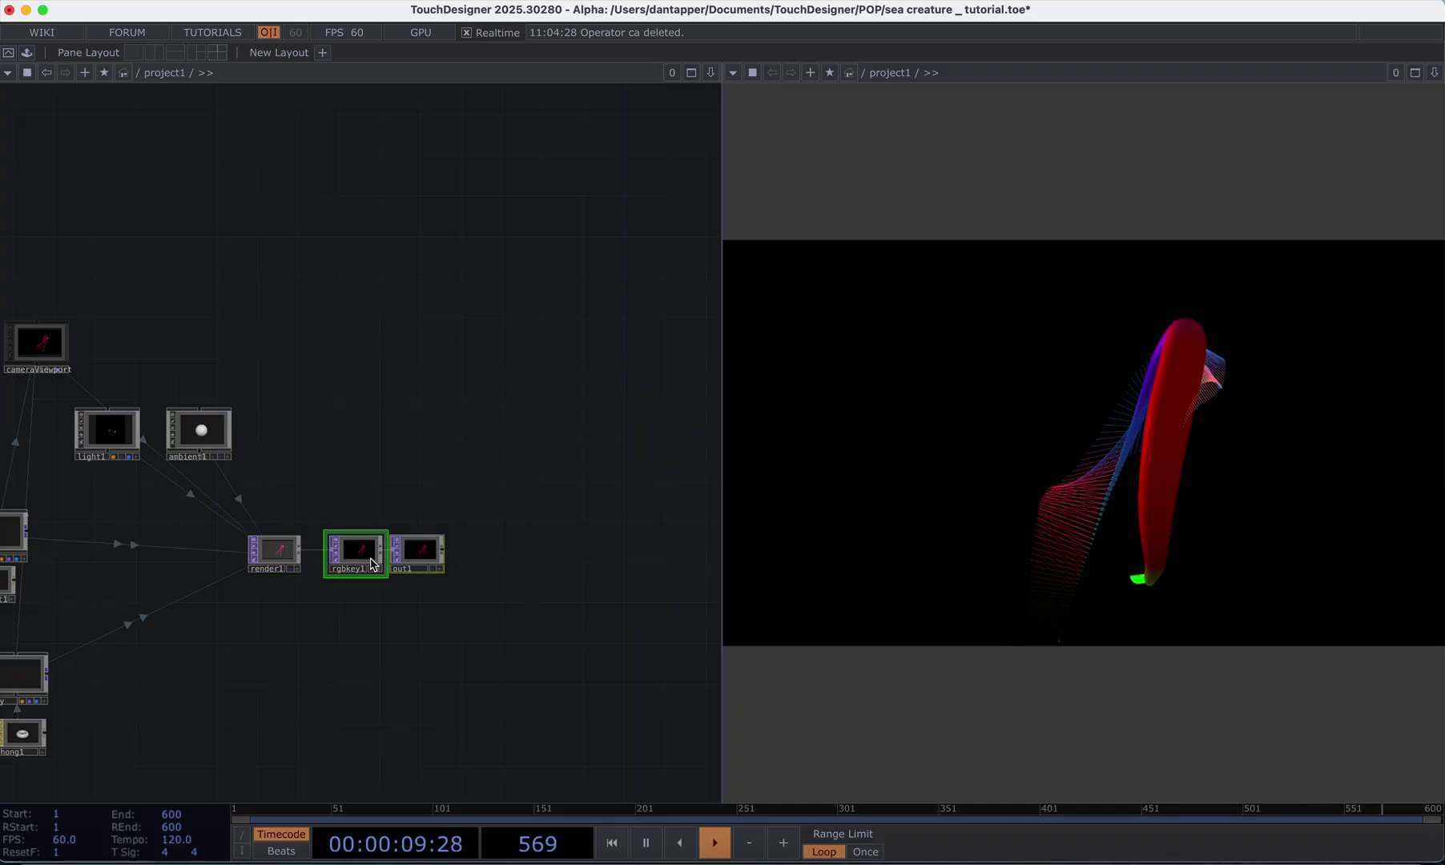
{"action": "left_click_drag", "start_coordinate": [371, 563], "coordinate": [560, 561]}
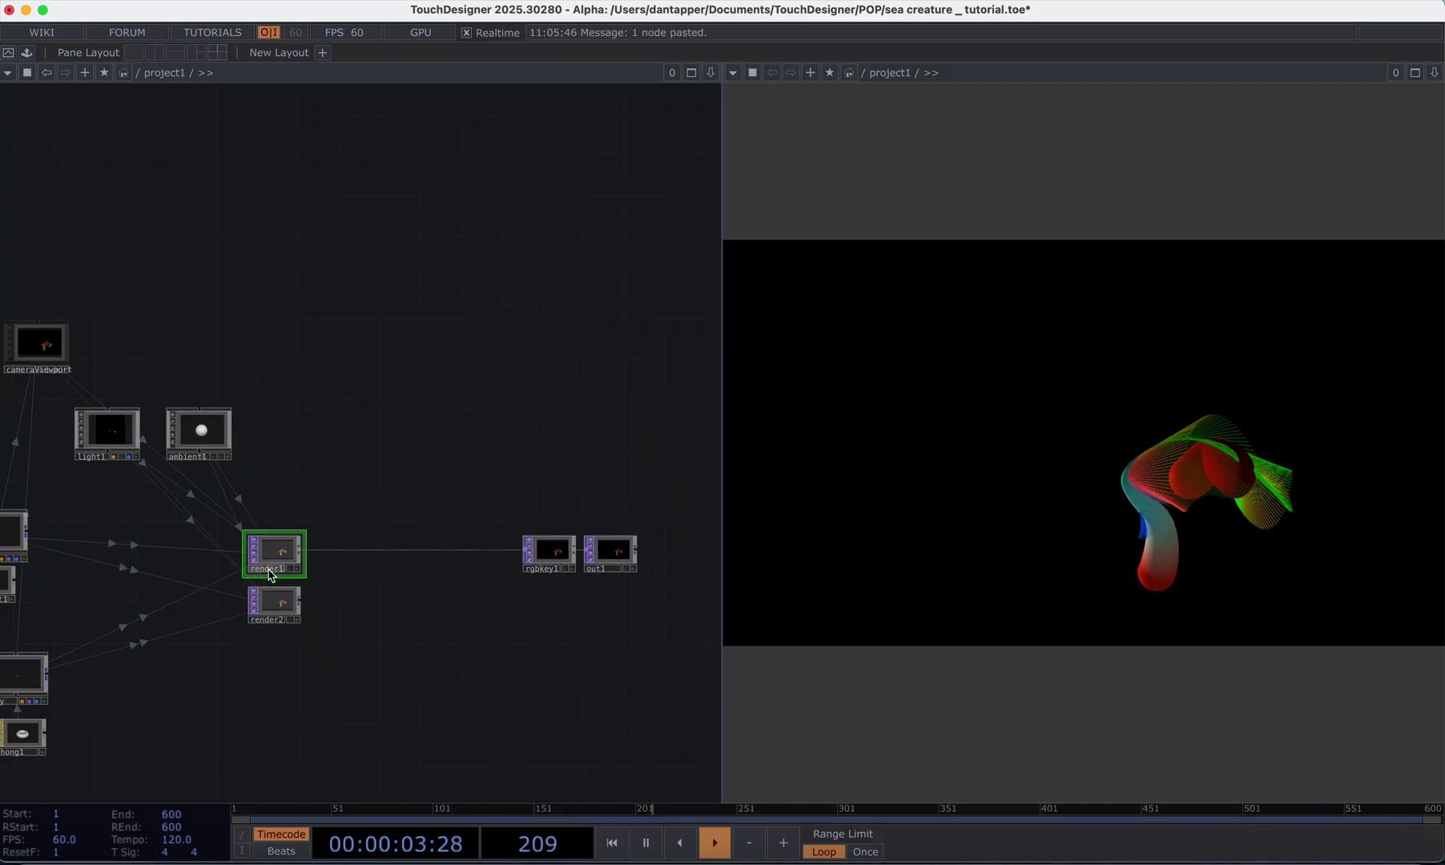
{"action": "type", "text": "s1"}
{"action": "key", "text": "Return"}
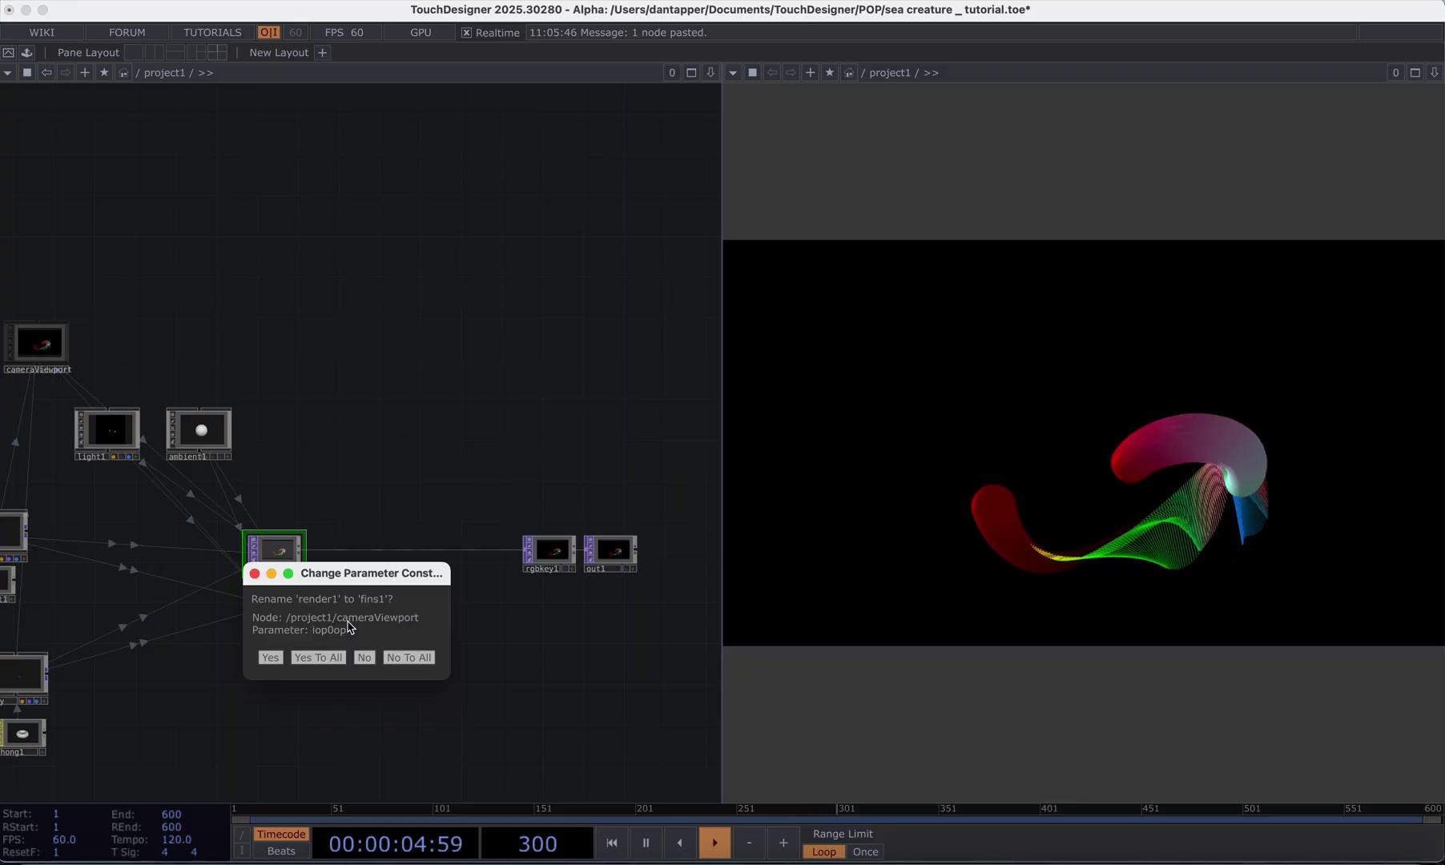
{"action": "left_click", "coordinate": [319, 657]}
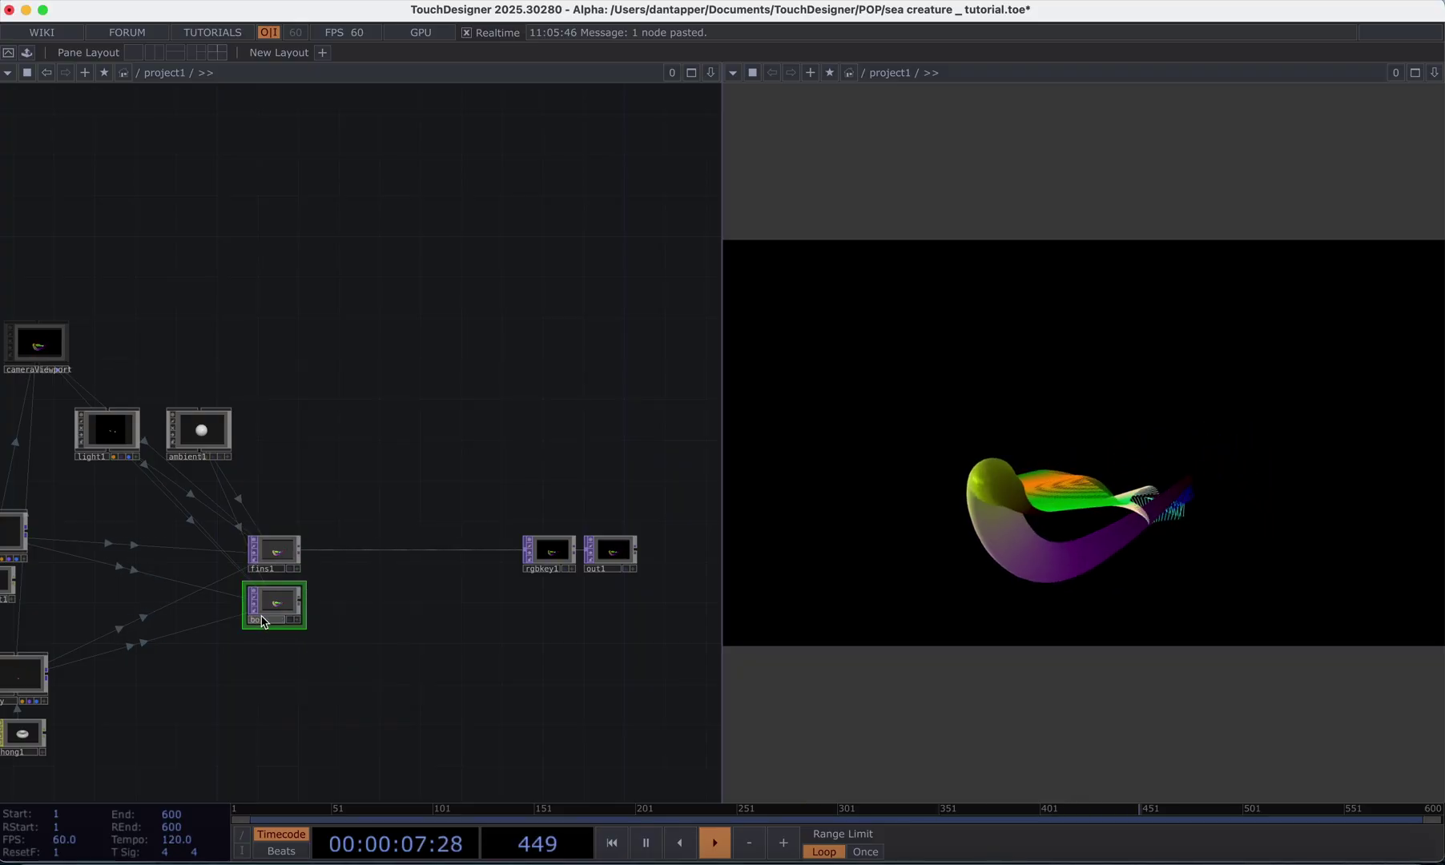
{"action": "left_click_drag", "start_coordinate": [282, 615], "coordinate": [280, 636]}
{"action": "left_click_drag", "start_coordinate": [283, 556], "coordinate": [282, 545]}
- Restrict the geometry rendered by the fins1 Render TOP to the fins COMP
{"action": "left_click", "coordinate": [282, 541]}
{"action": "key", "text": "p"}
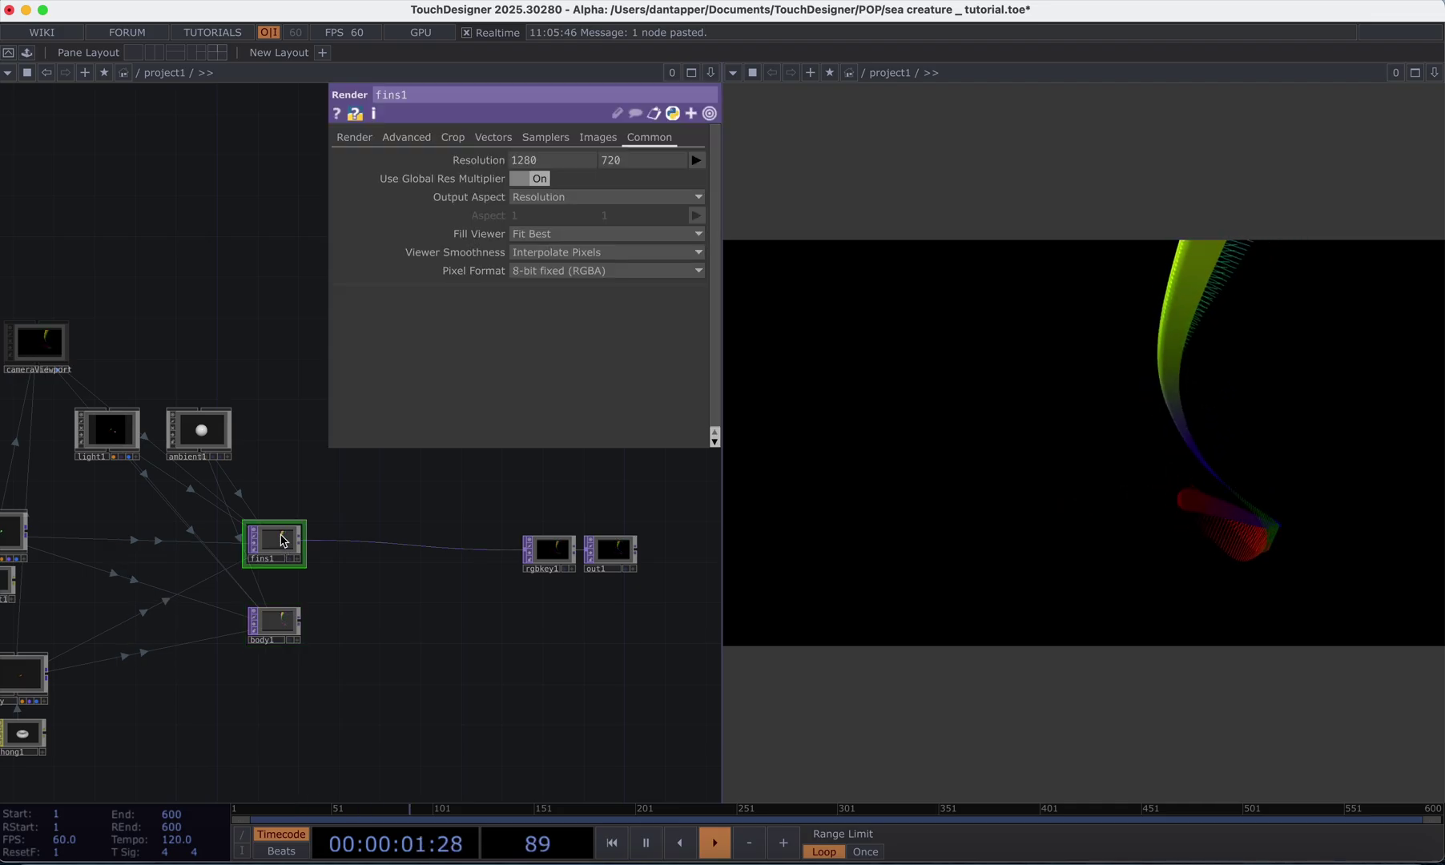
{"action": "left_click", "coordinate": [364, 141]}
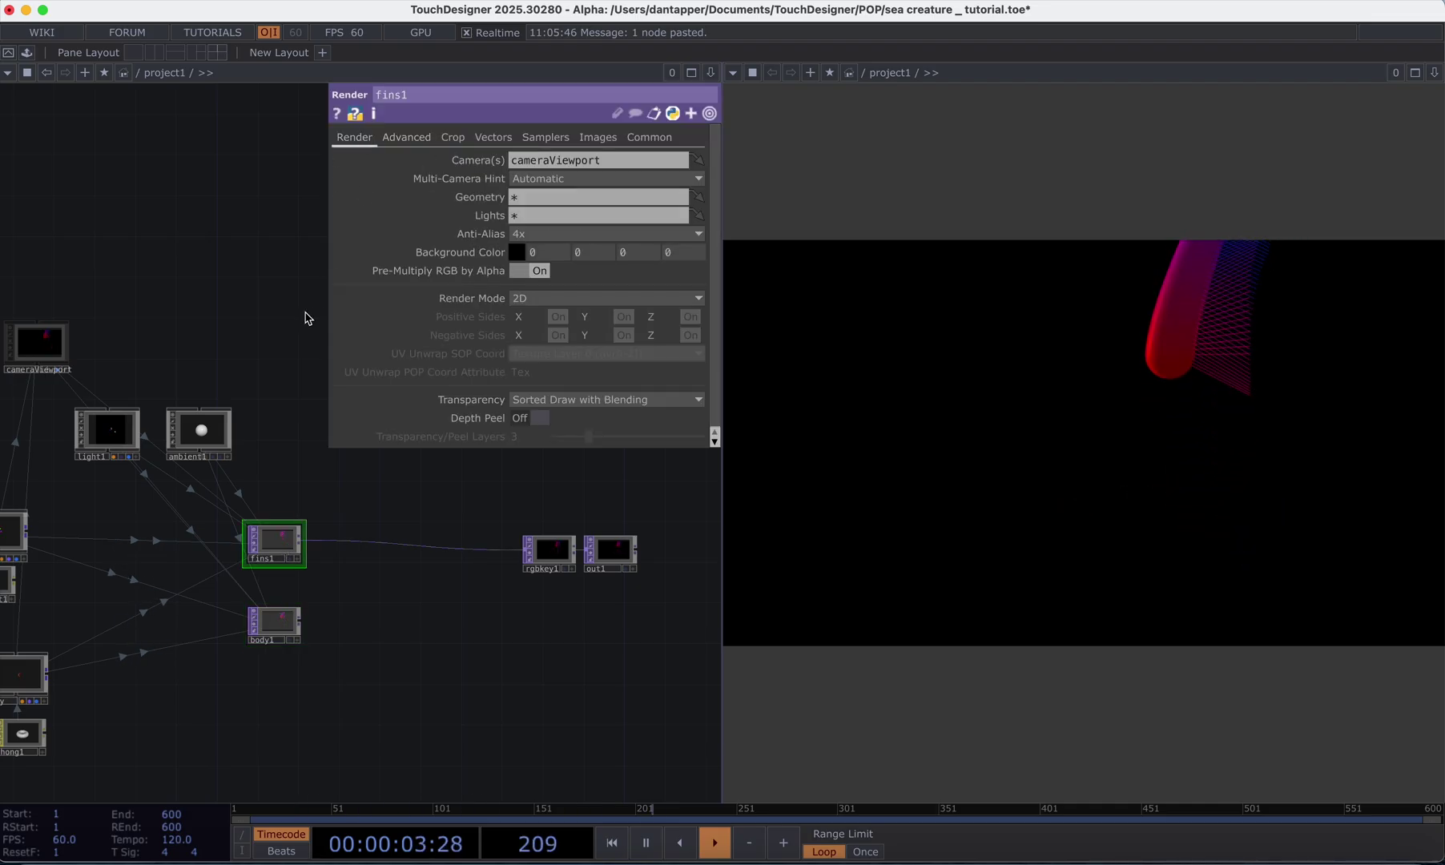
{"action": "left_click_drag", "start_coordinate": [307, 330], "coordinate": [597, 197]}
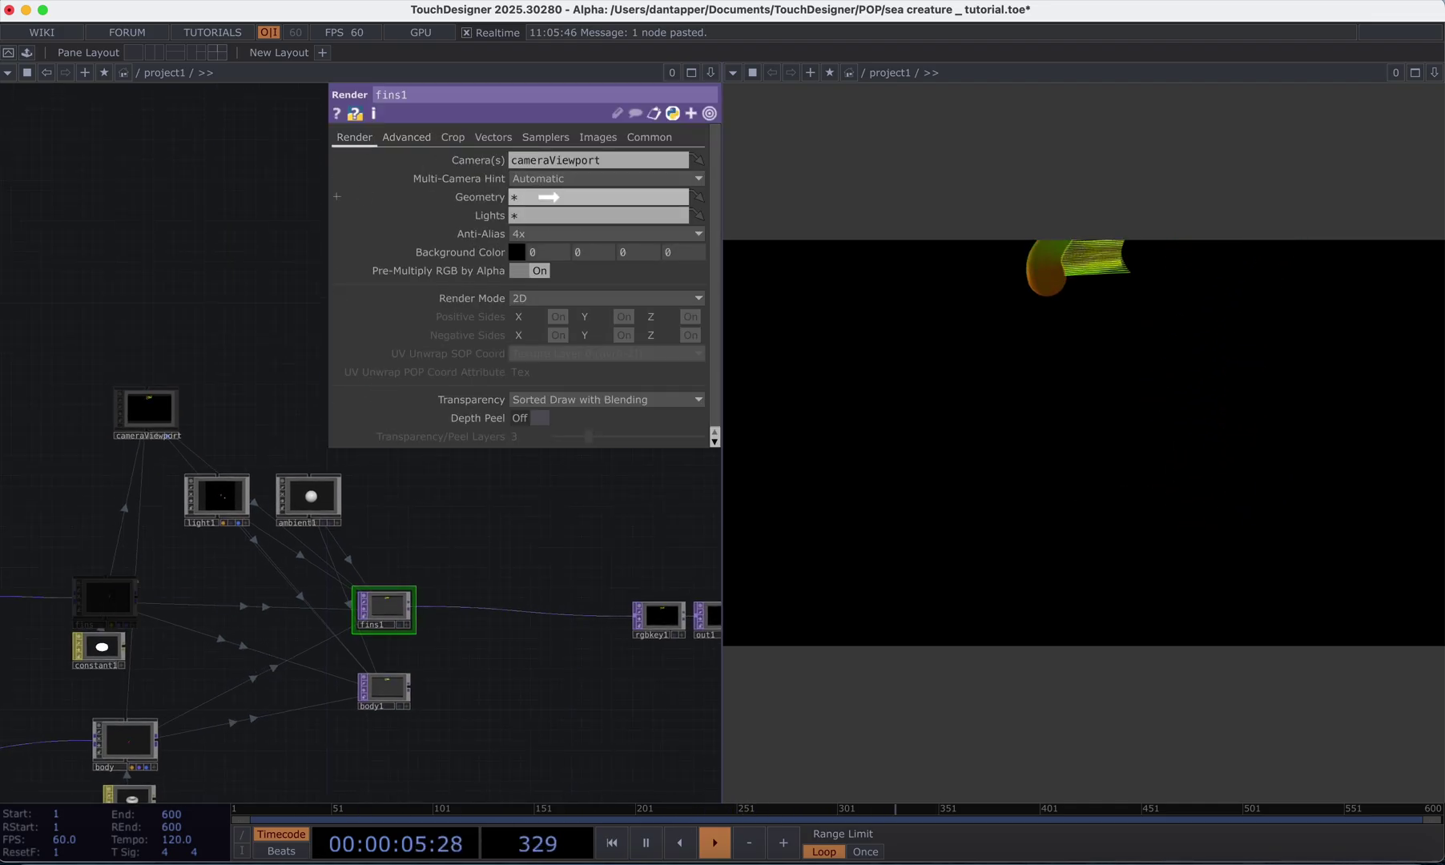
{"action": "left_click_drag", "start_coordinate": [520, 689], "coordinate": [506, 631]}
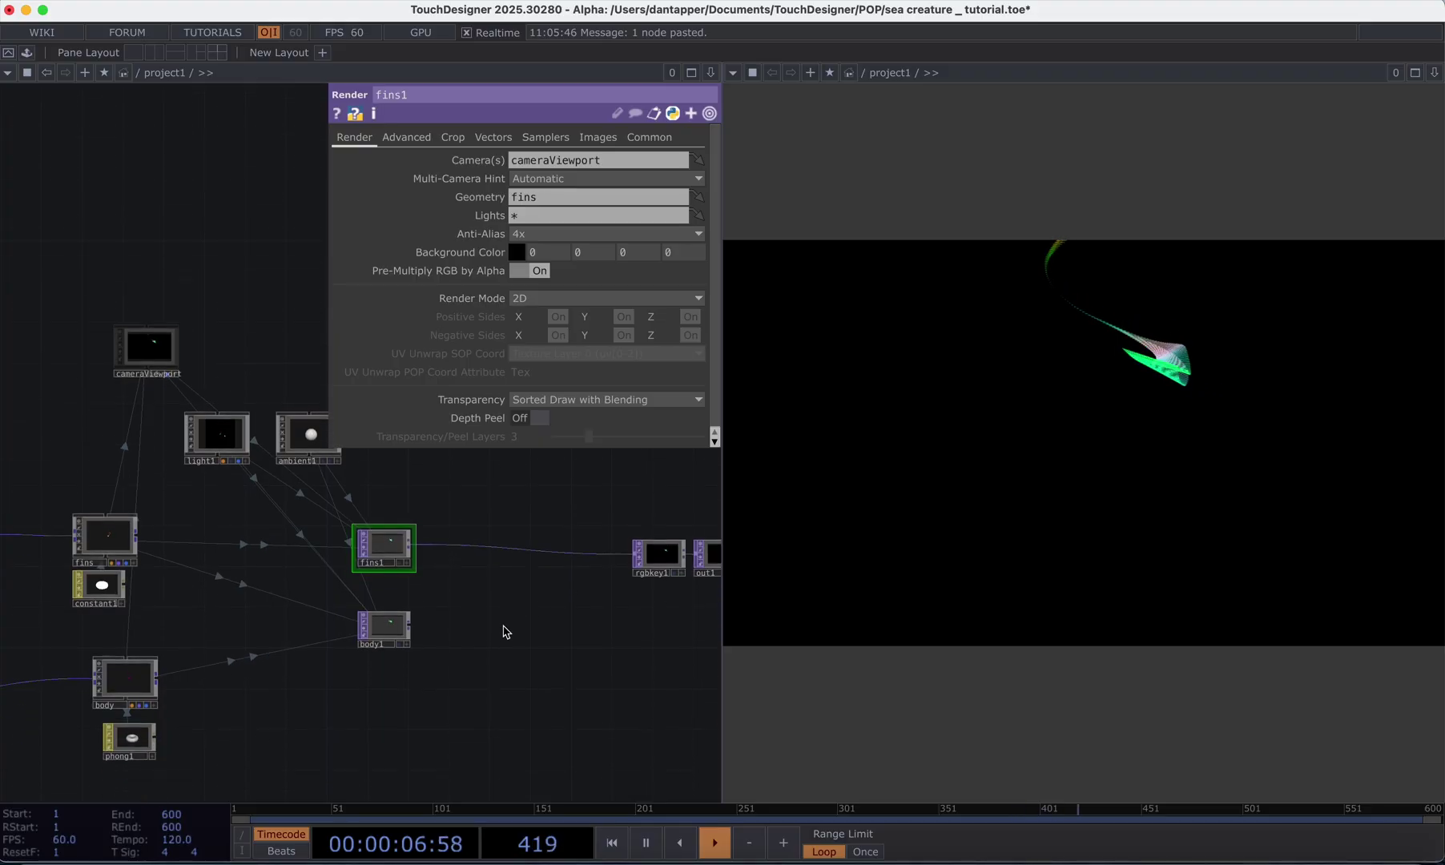
- Restrict the geometry rendered by the body1 Render TOP to the body COMP and inspect its image up close
{"action": "left_click", "coordinate": [398, 630]}
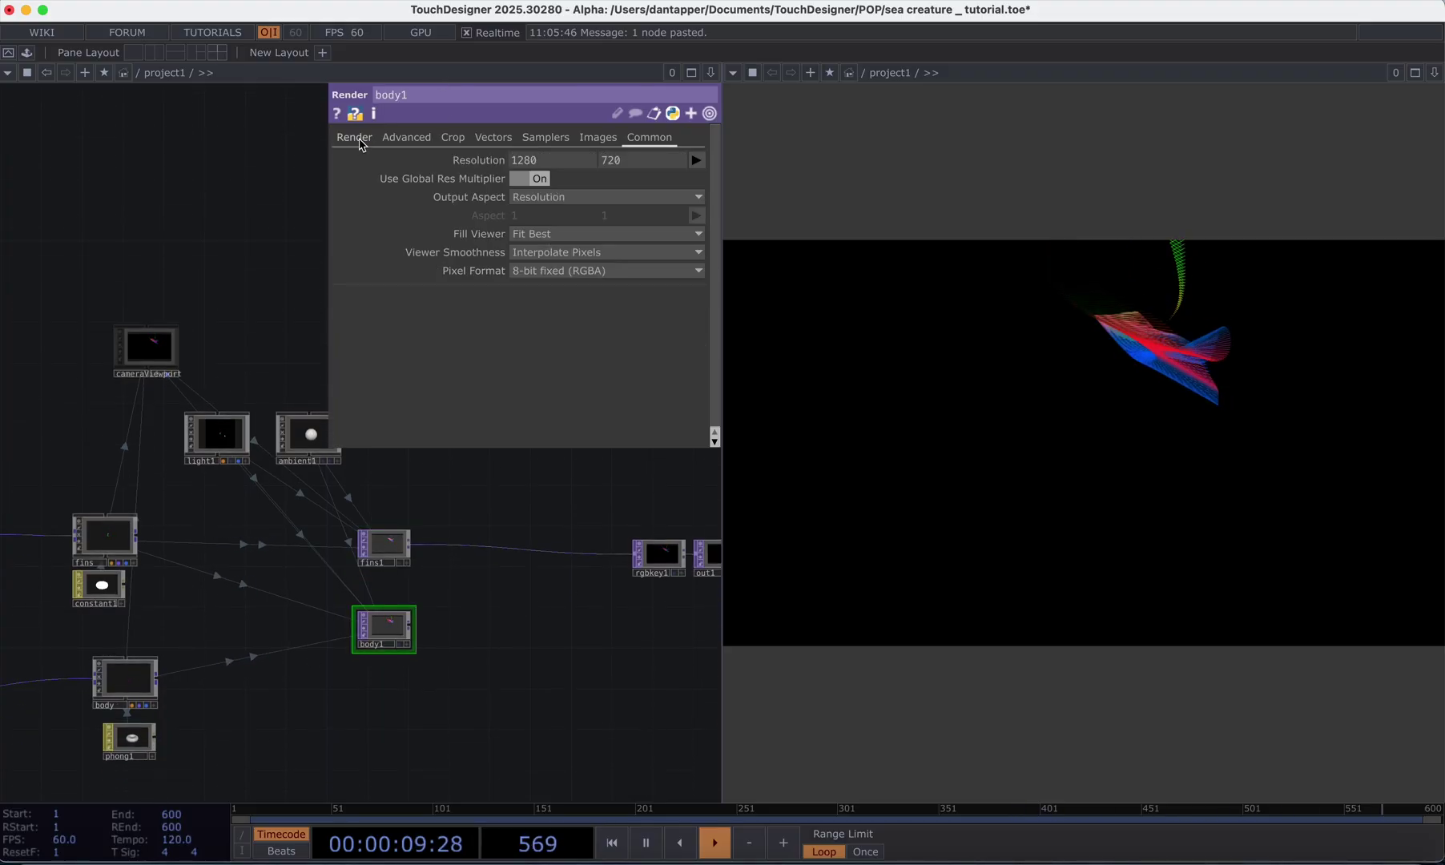
{"action": "left_click", "coordinate": [354, 137]}
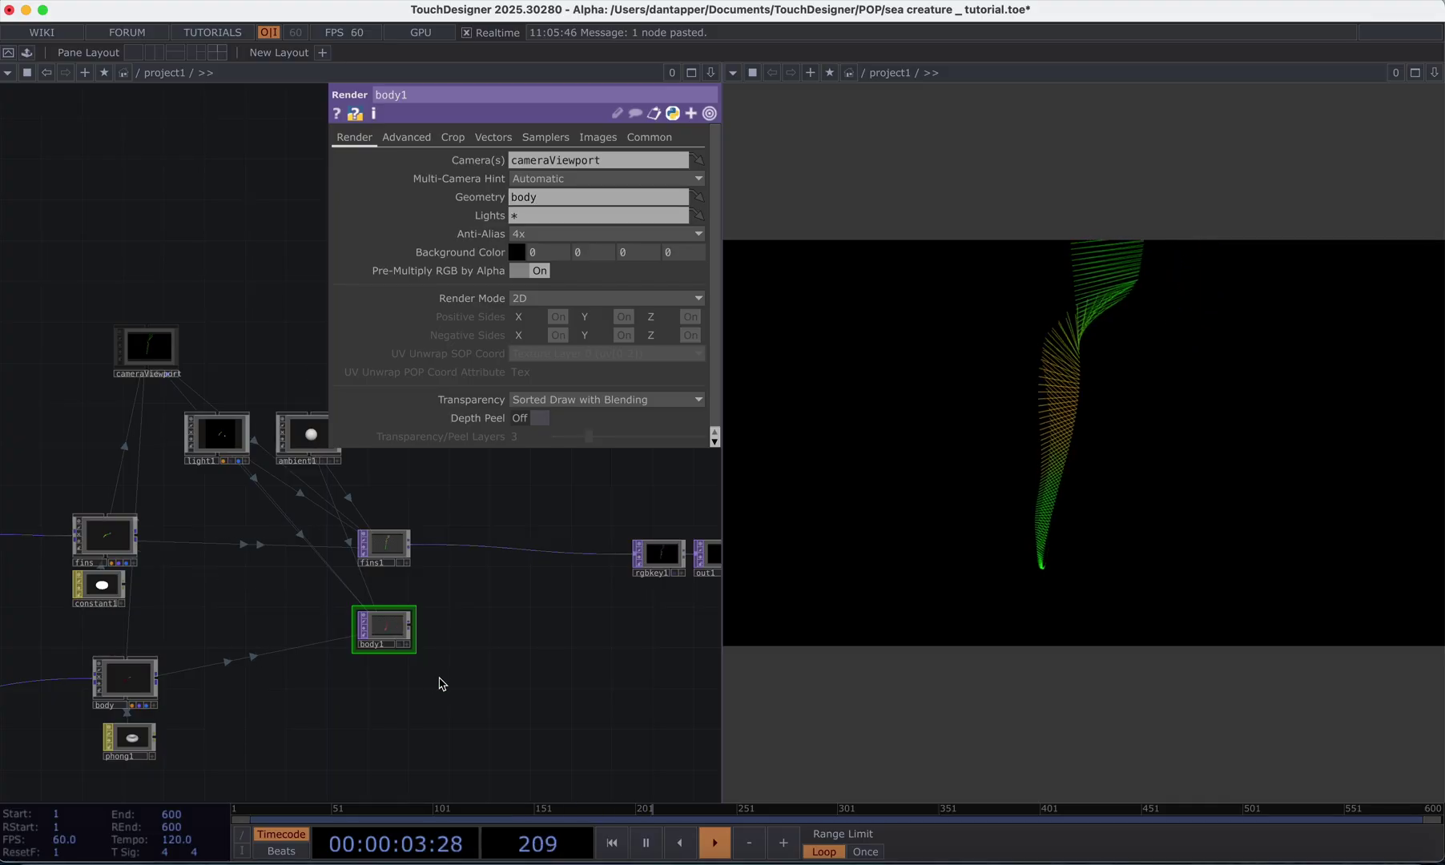
{"action": "scroll", "coordinate": [393, 629], "scroll_direction": "up", "scroll_amount": 5}
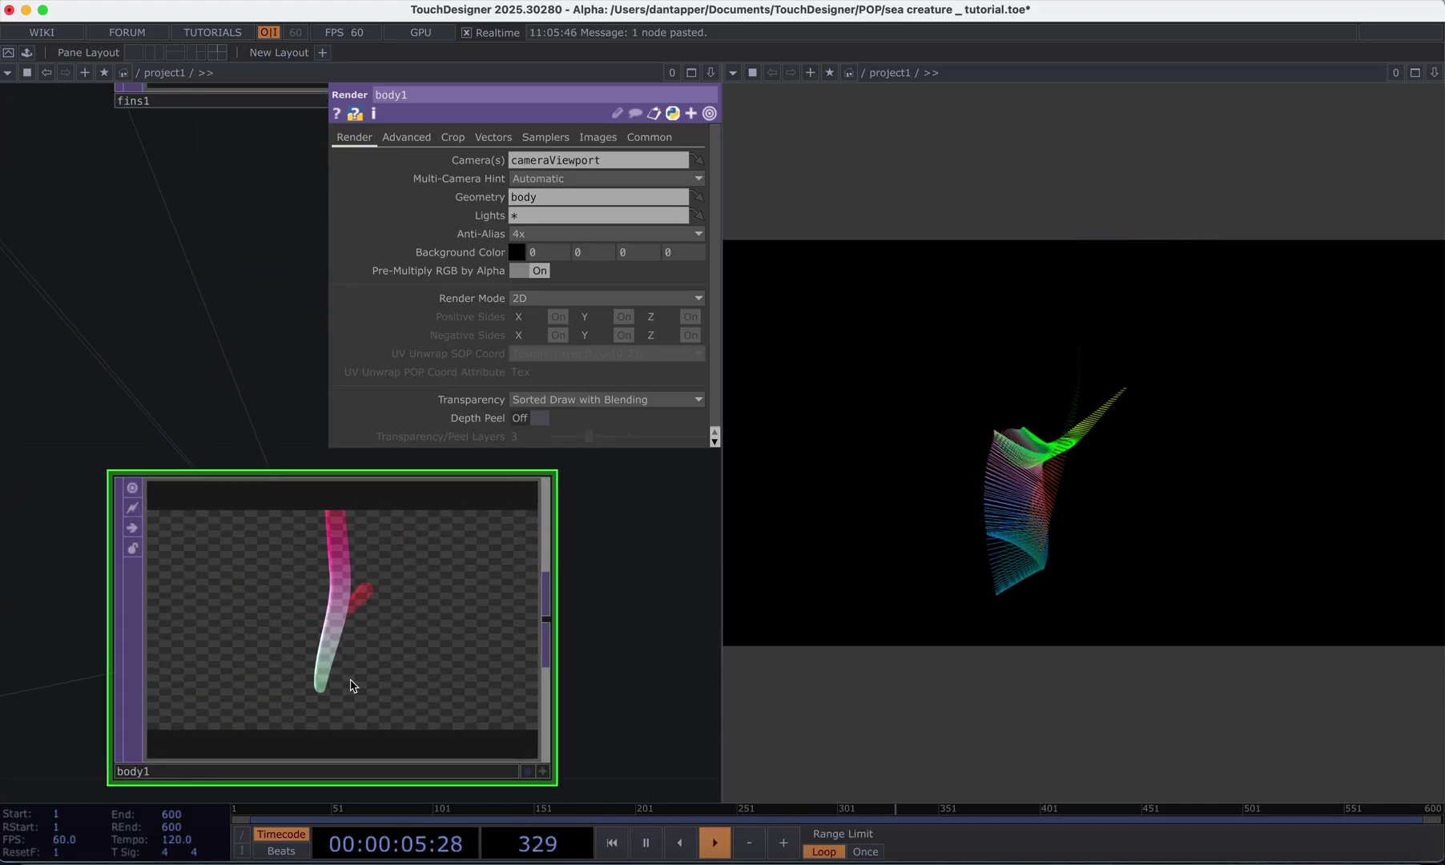
{"action": "scroll", "coordinate": [353, 681], "scroll_direction": "down", "scroll_amount": 5}
- Add a Bloom TOP after body1 and wire its output into rgbkey1
{"action": "scroll", "coordinate": [431, 665], "scroll_direction": "up", "scroll_amount": 3}
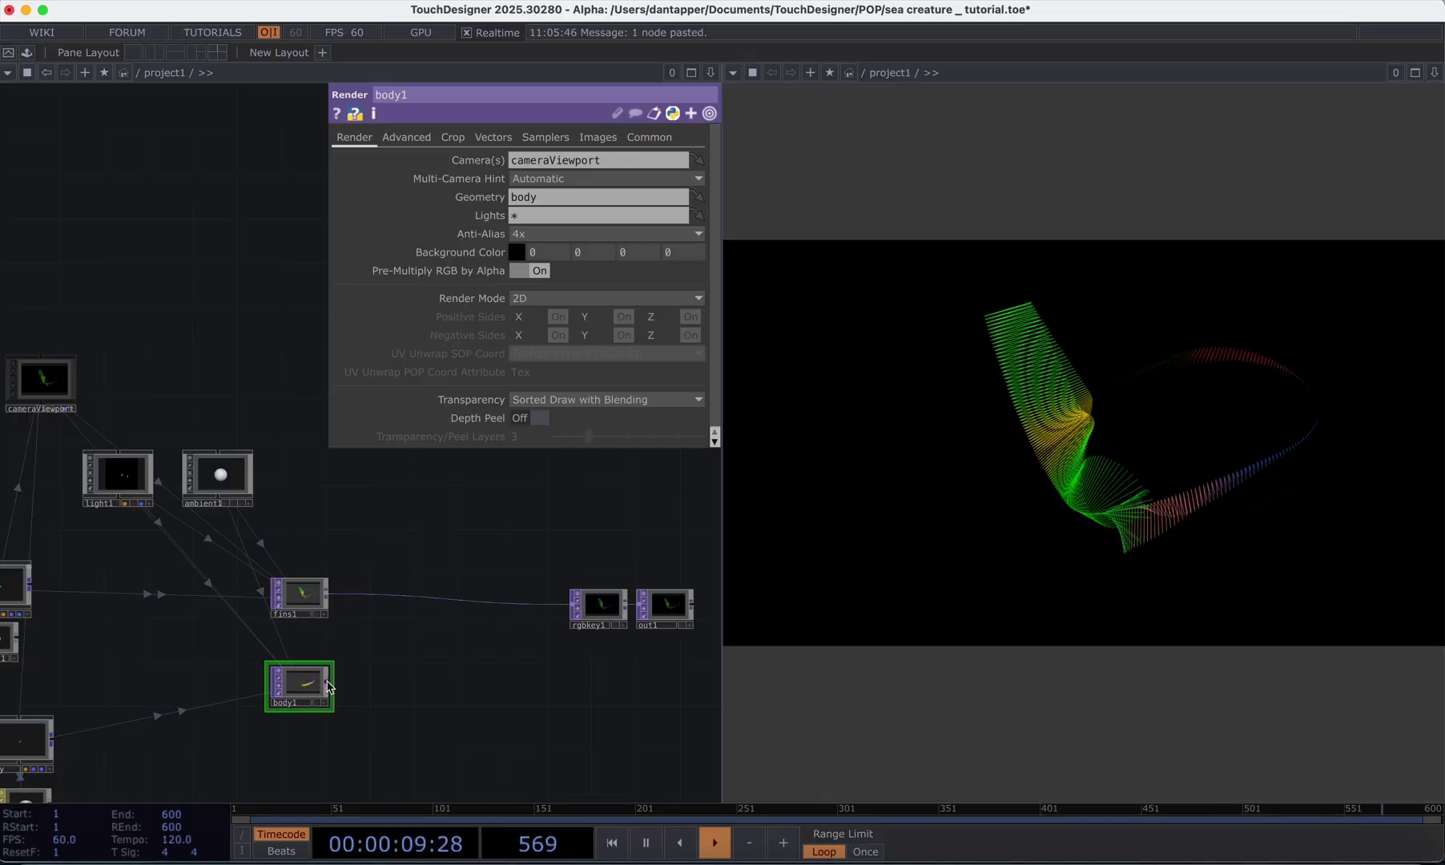
{"action": "key", "text": "Tab"}
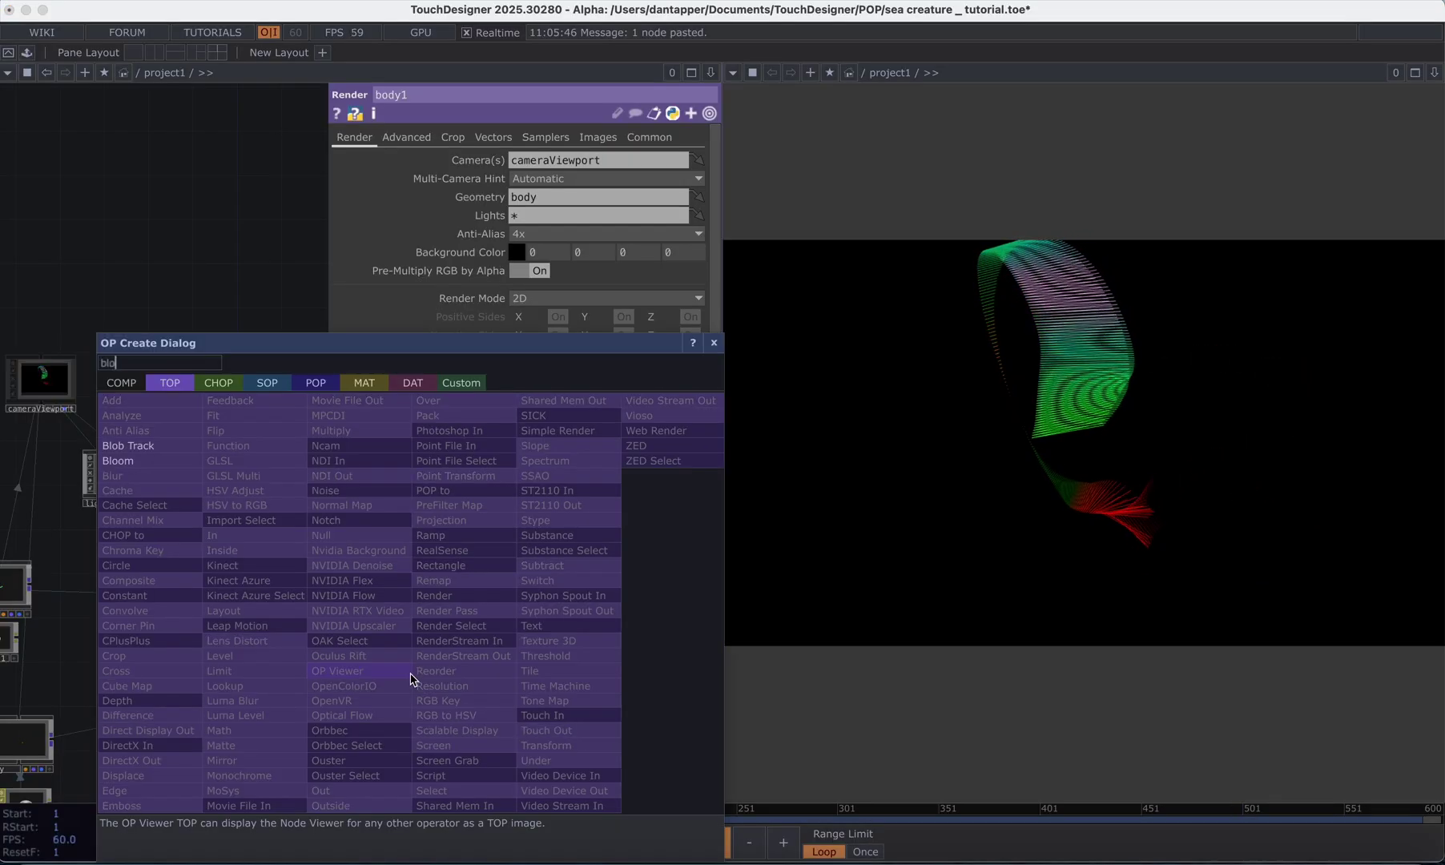
{"action": "left_click", "coordinate": [161, 462]}
{"action": "left_click", "coordinate": [425, 695]}
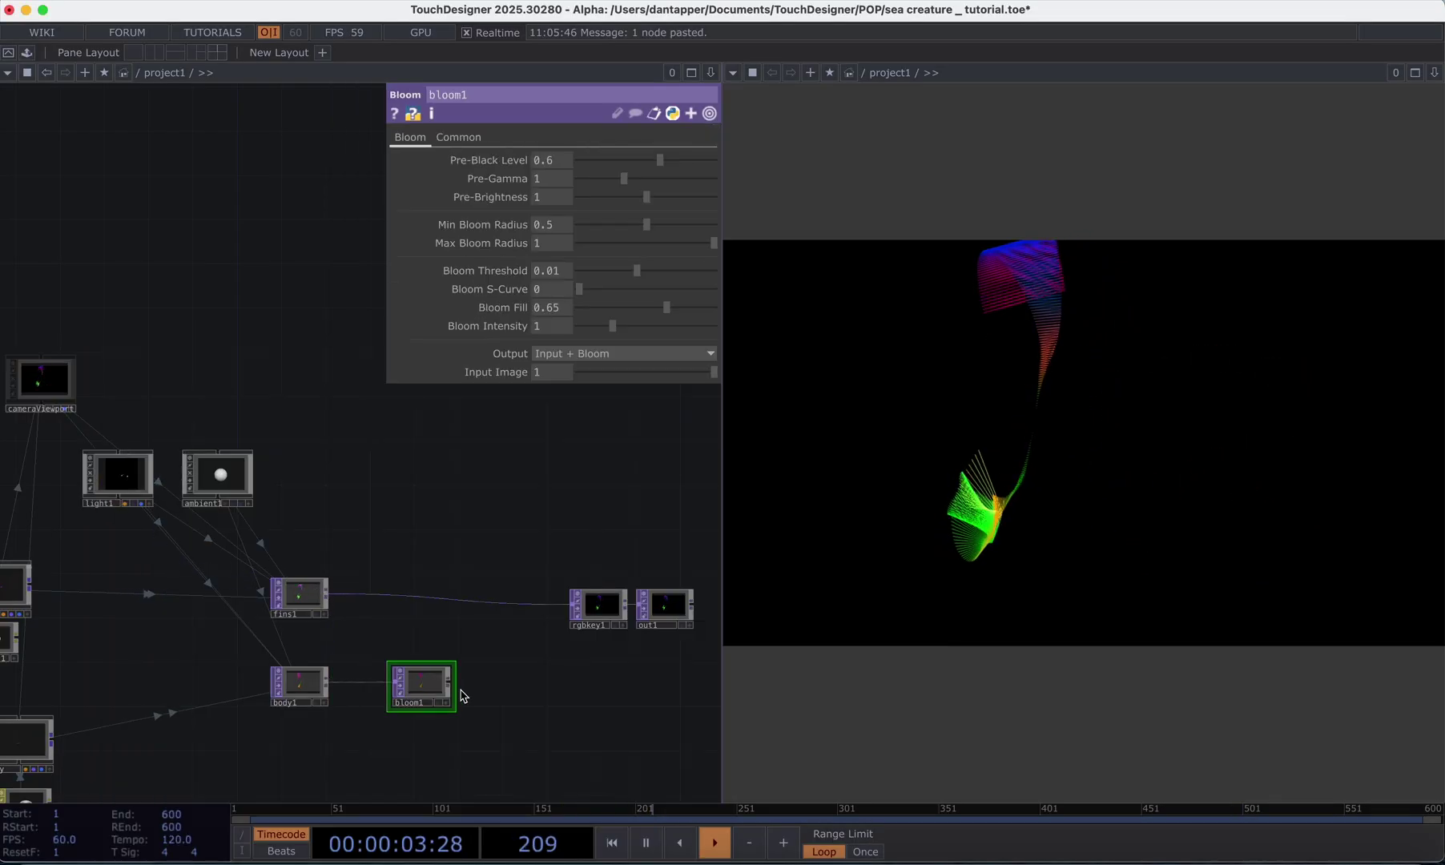
{"action": "left_click", "coordinate": [449, 682]}
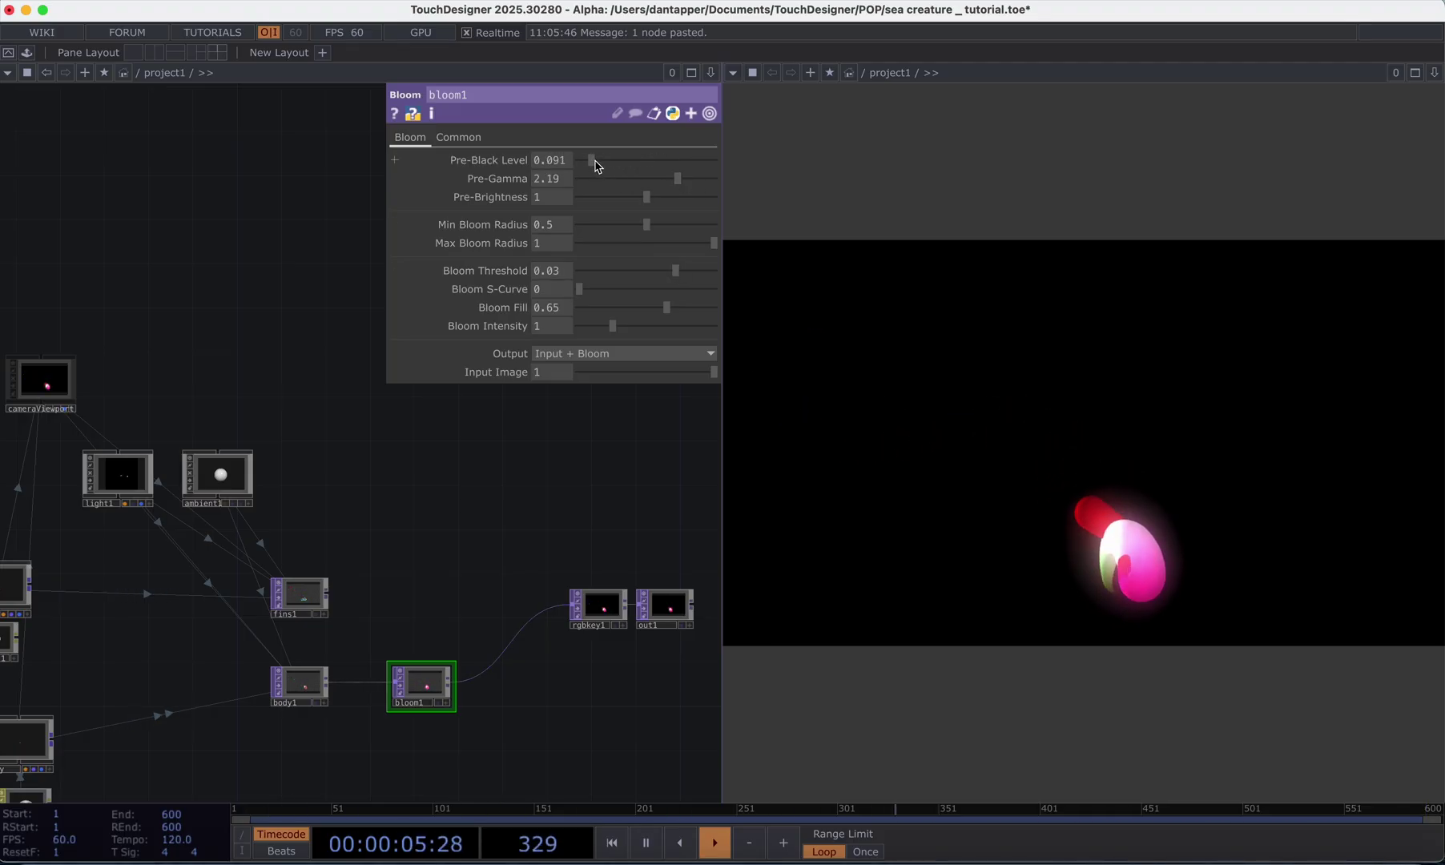
- Tune bloom1 to Pre-Black Level 0.122, Pre-Gamma 0.97, Pre-Brightness 1.3, Min Bloom Radius 0.174, Bloom Threshold 0.0483 and Bloom Intensity 1.84
{"action": "left_click_drag", "start_coordinate": [596, 159], "coordinate": [591, 157]}
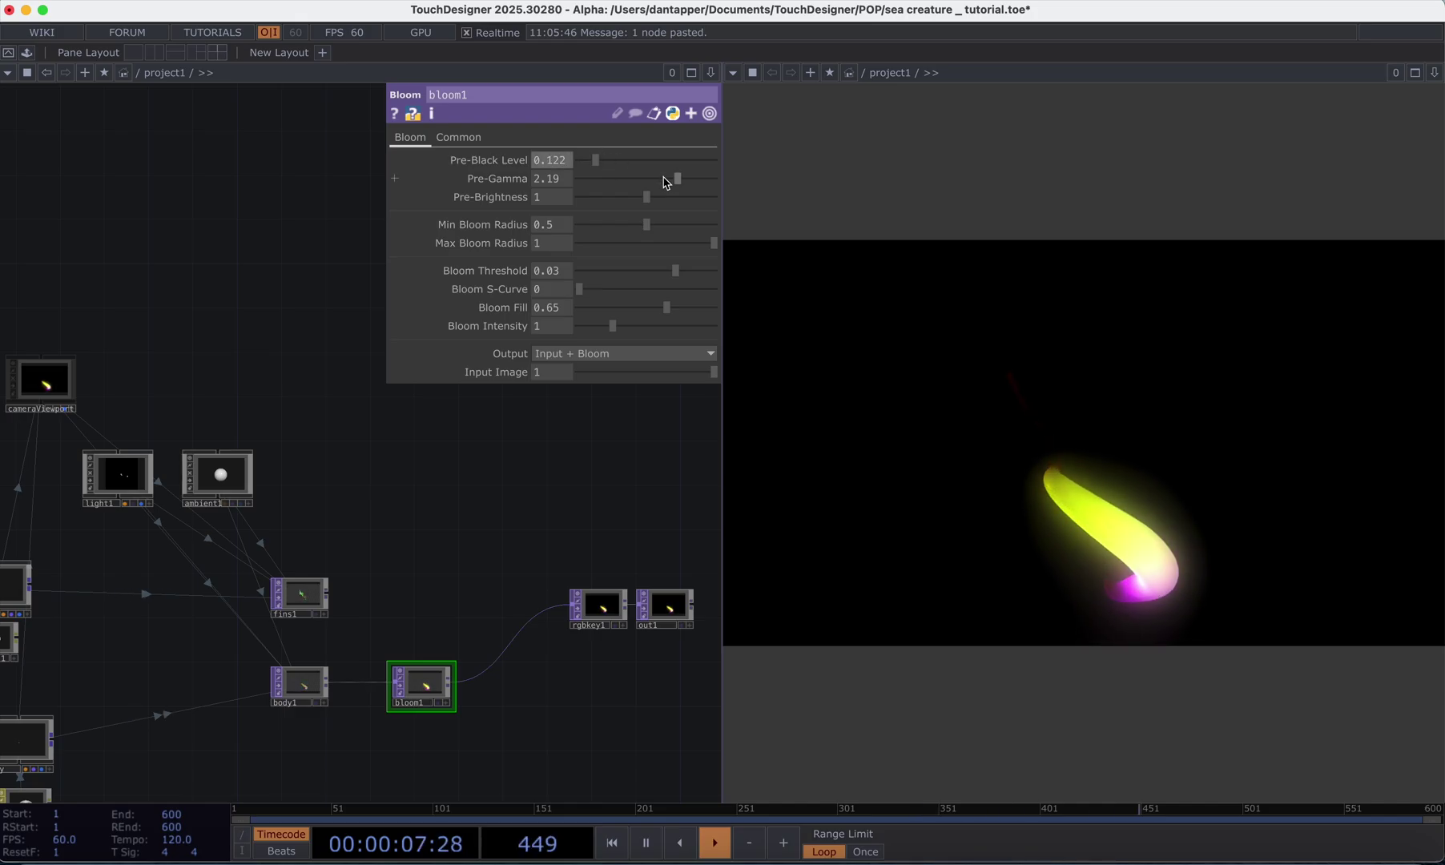
{"action": "mouse_move", "coordinate": [675, 178]}
{"action": "left_mouse_down"}
{"action": "mouse_move", "coordinate": [602, 183]}
{"action": "mouse_move", "coordinate": [716, 197]}
{"action": "mouse_move", "coordinate": [662, 199]}
{"action": "mouse_move", "coordinate": [673, 203]}
{"action": "left_mouse_up"}
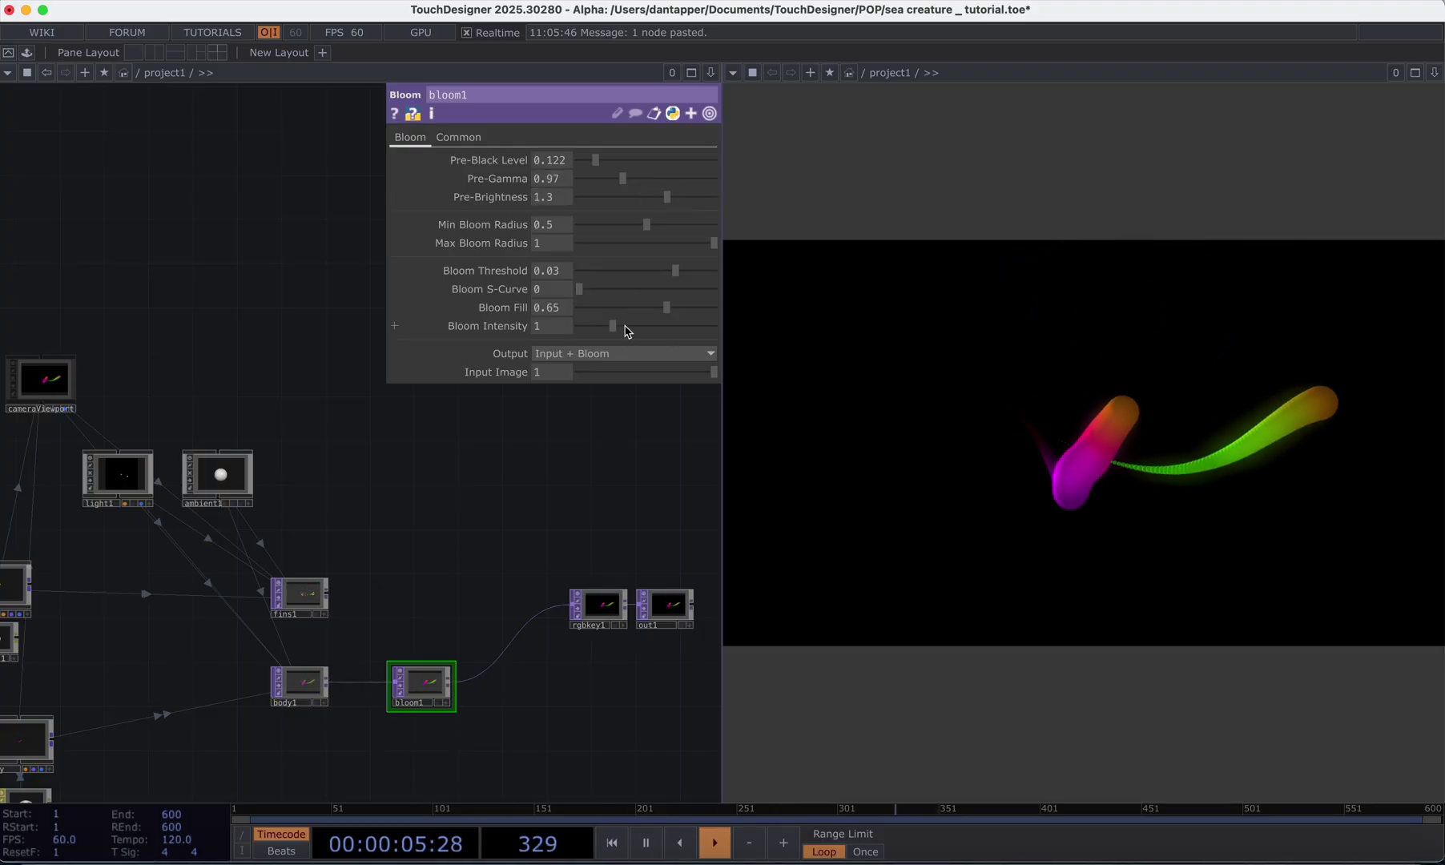
{"action": "mouse_move", "coordinate": [617, 326]}
{"action": "left_mouse_down"}
{"action": "mouse_move", "coordinate": [585, 335]}
{"action": "mouse_move", "coordinate": [641, 328]}
{"action": "left_mouse_up"}
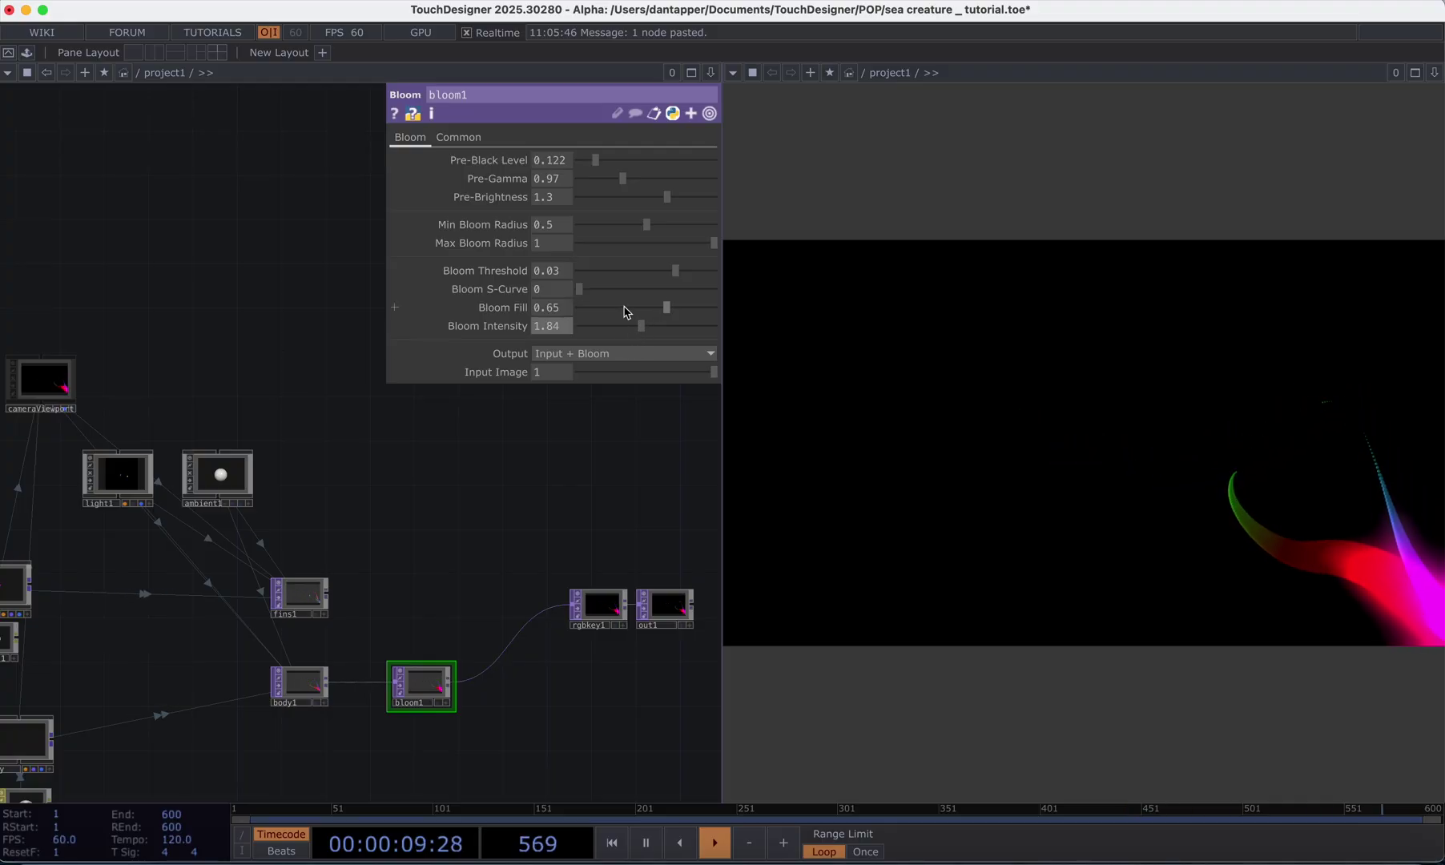
{"action": "mouse_move", "coordinate": [714, 226]}
{"action": "left_mouse_down"}
{"action": "mouse_move", "coordinate": [584, 230]}
{"action": "mouse_move", "coordinate": [685, 246]}
{"action": "mouse_move", "coordinate": [735, 238]}
{"action": "left_mouse_up"}
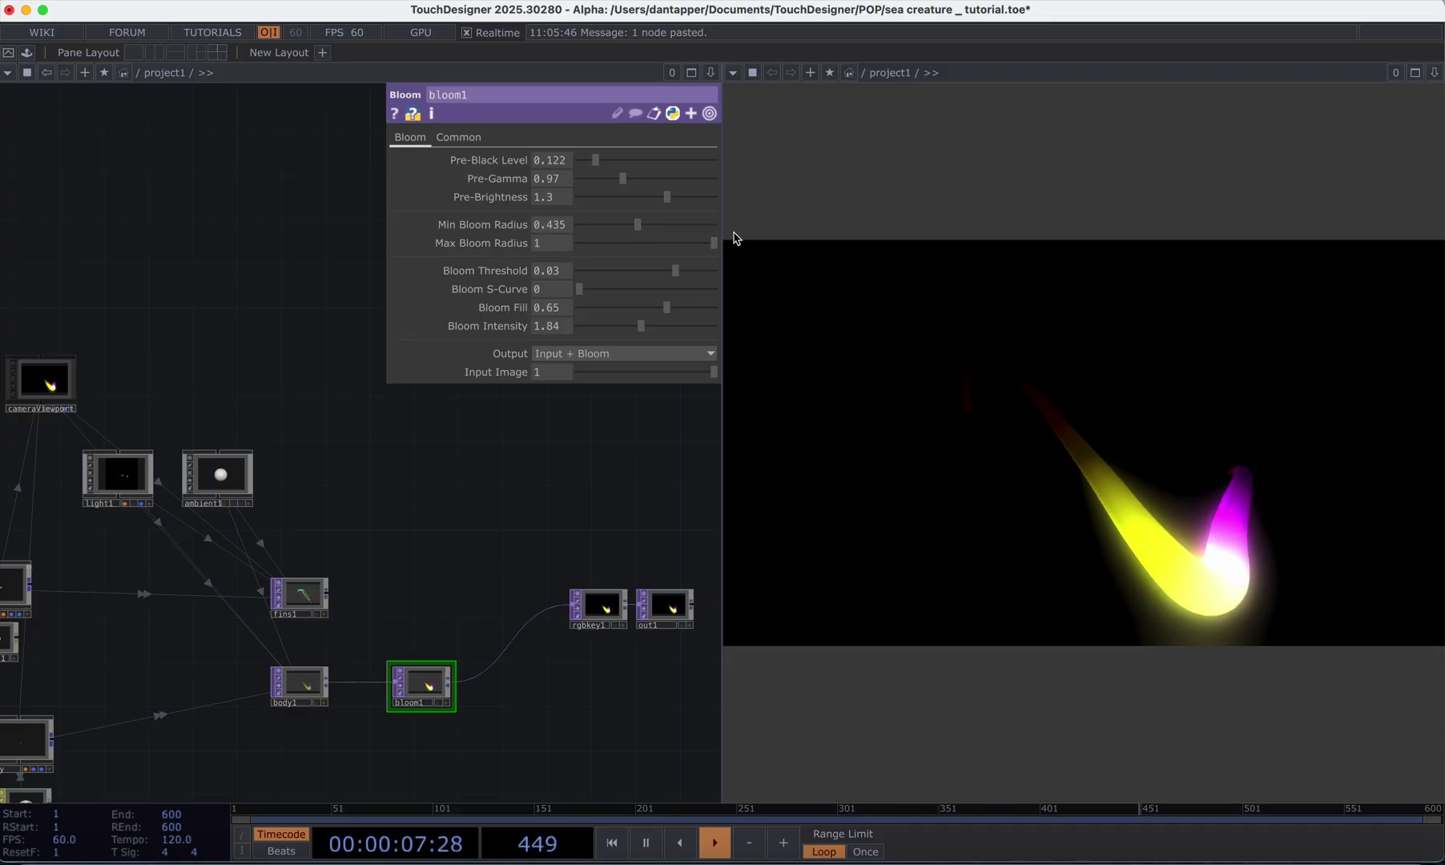
{"action": "left_click_drag", "start_coordinate": [638, 226], "coordinate": [605, 224]}
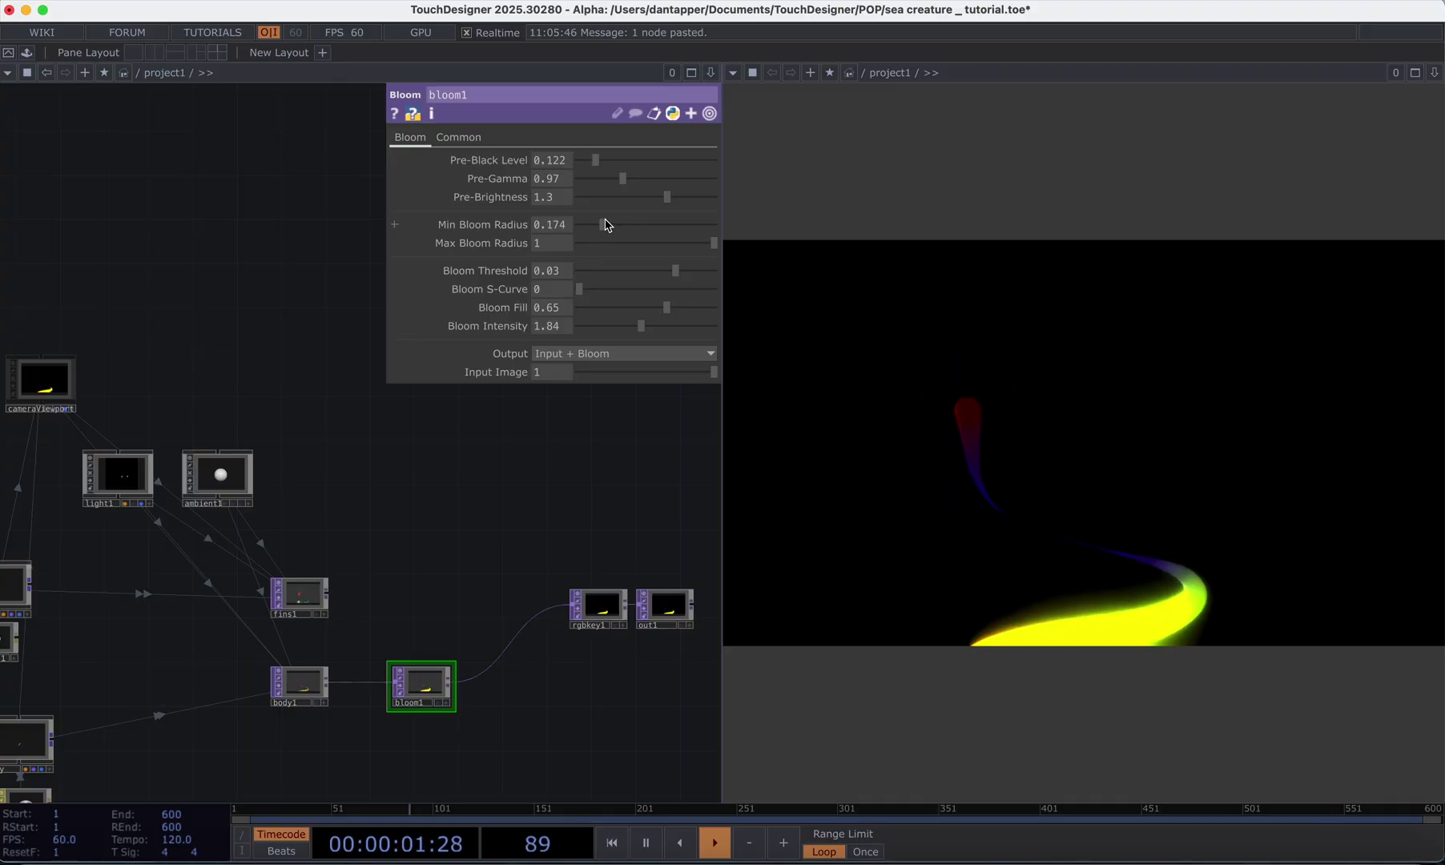
{"action": "left_click_drag", "start_coordinate": [675, 271], "coordinate": [710, 271]}
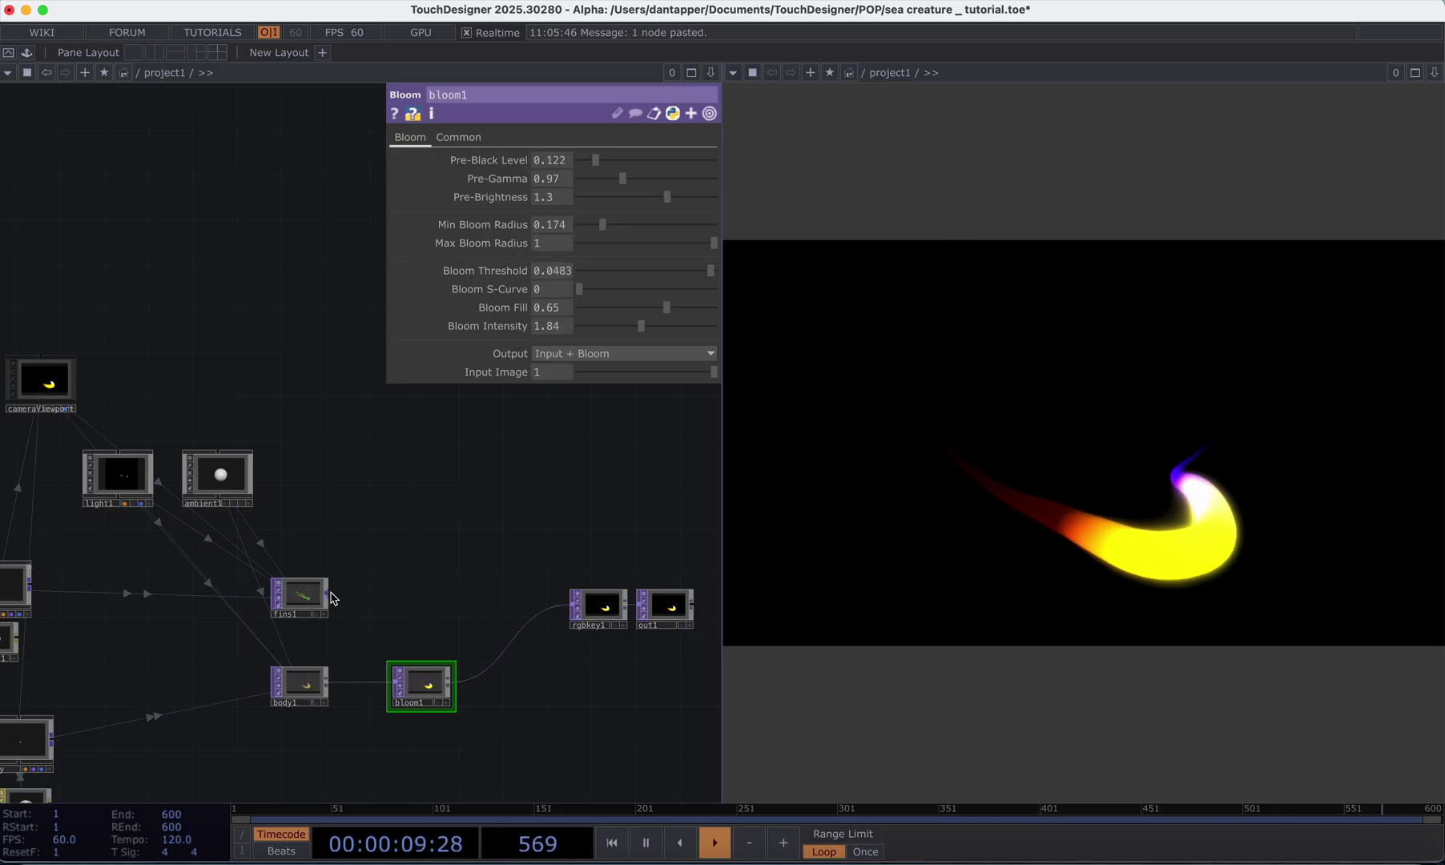
- Combine fins1 and bloom1 in a Composite TOP feeding rgbkey1, with its operation set to Over
{"action": "left_click_drag", "start_coordinate": [329, 594], "coordinate": [428, 598]}
{"action": "key", "text": "Tab"}
{"action": "type", "text": "co"}
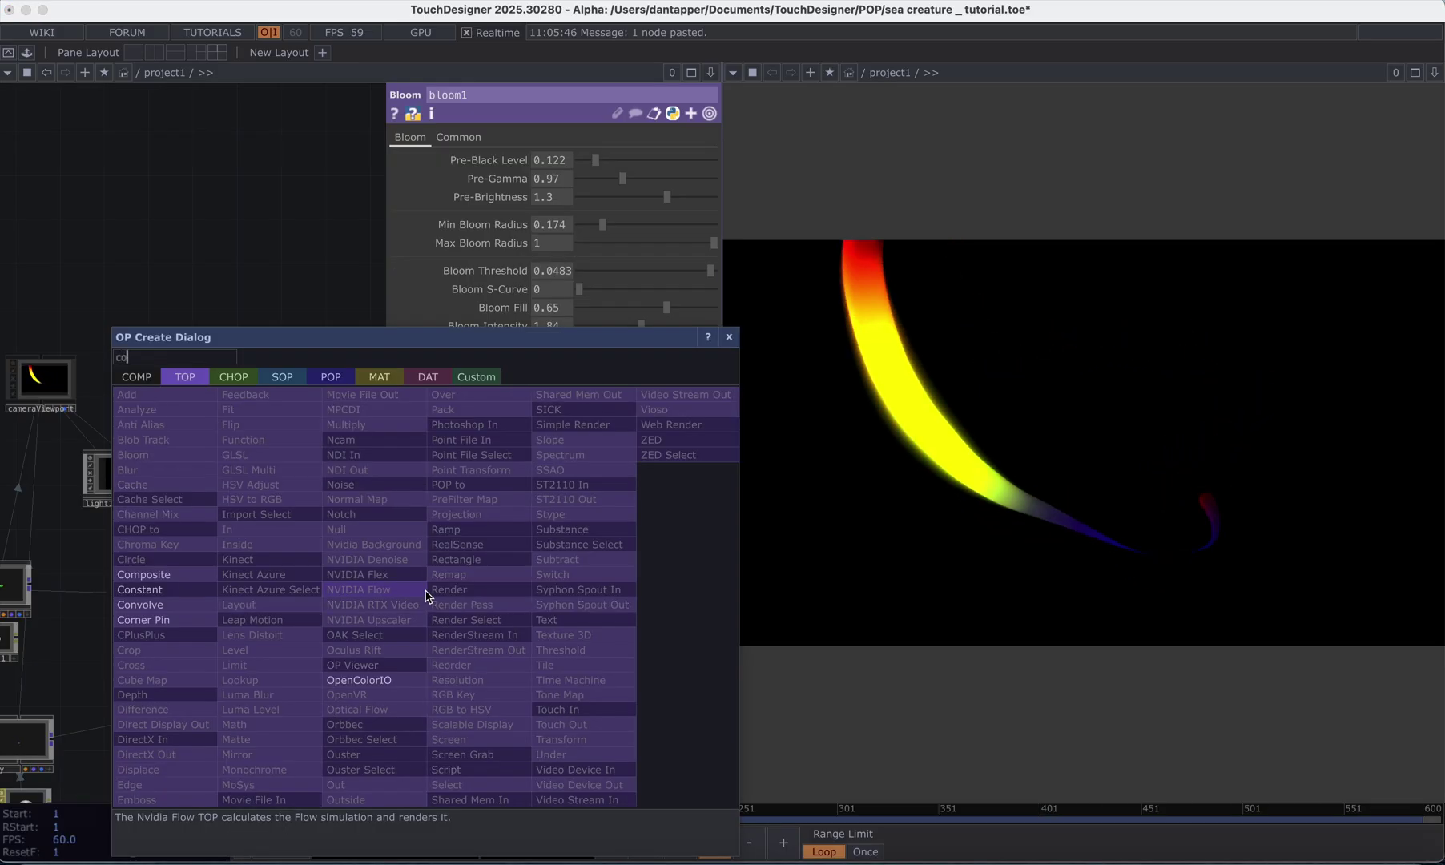
{"action": "left_click", "coordinate": [199, 576]}
{"action": "left_click", "coordinate": [507, 603]}
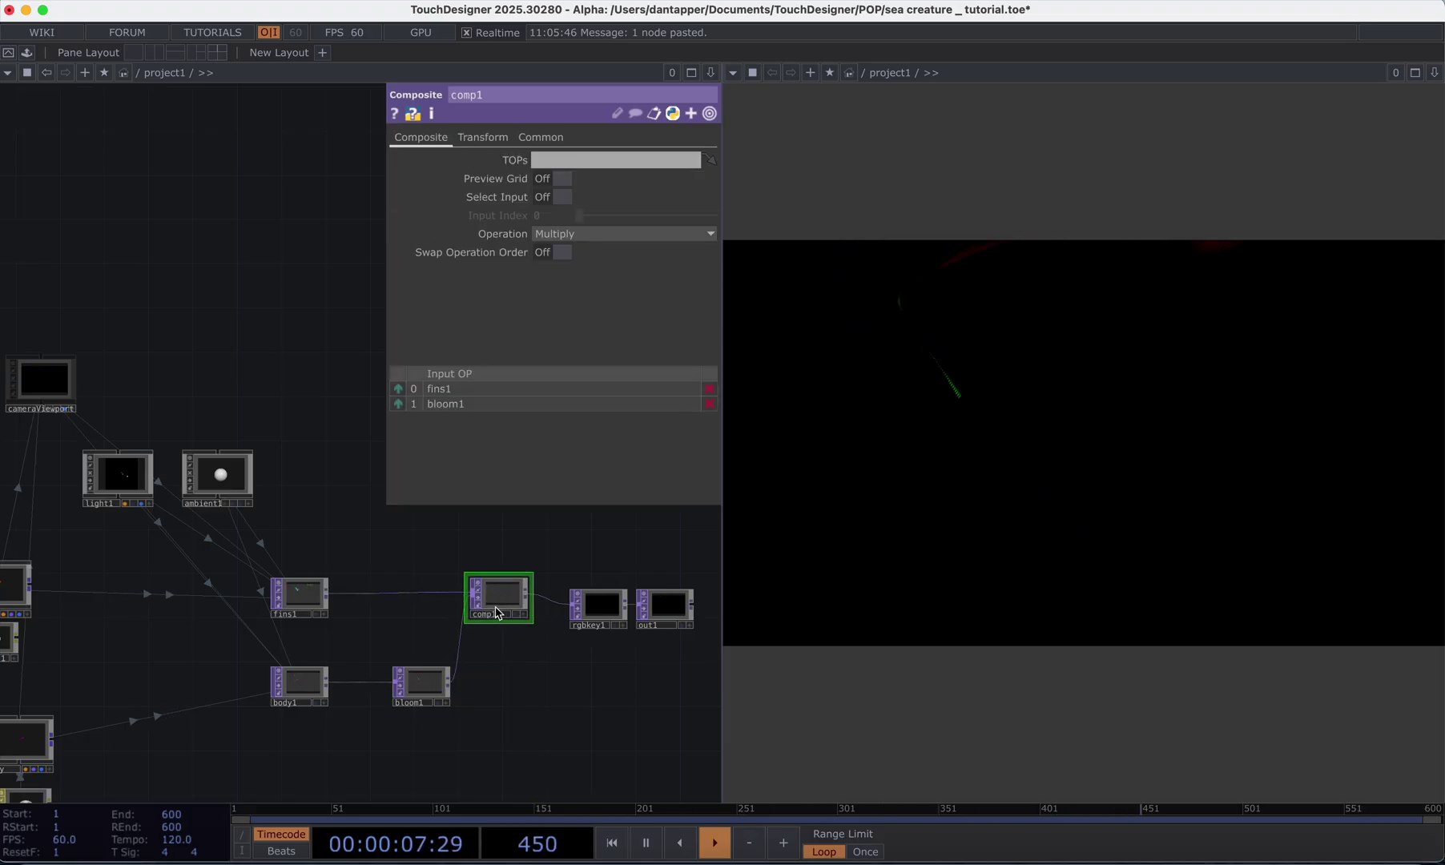
{"action": "left_click", "coordinate": [581, 234]}
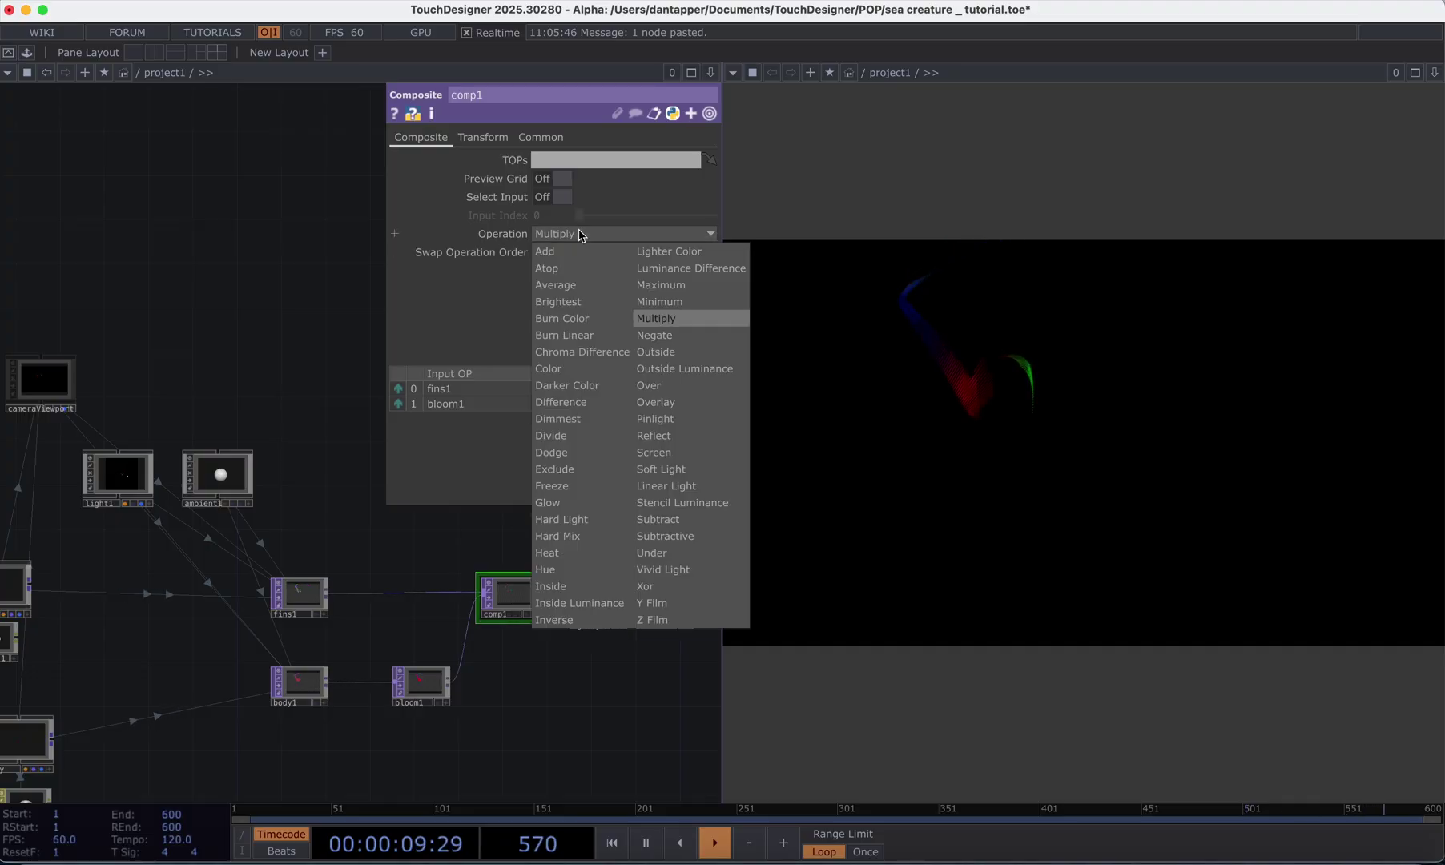
{"action": "left_click", "coordinate": [673, 393]}
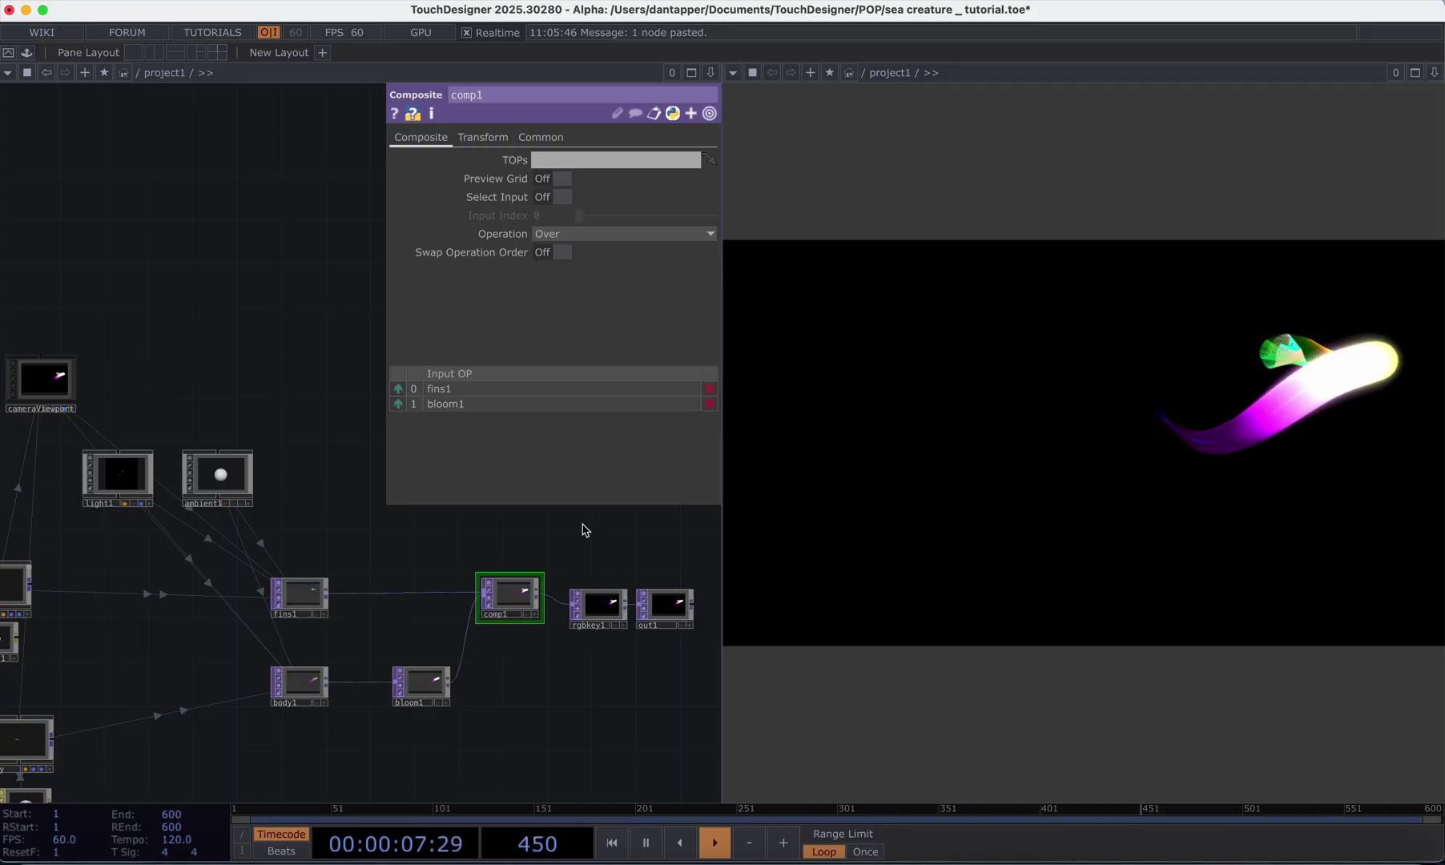
- Insert a Bloom TOP between fins1 and comp1
{"action": "right_click", "coordinate": [372, 599]}
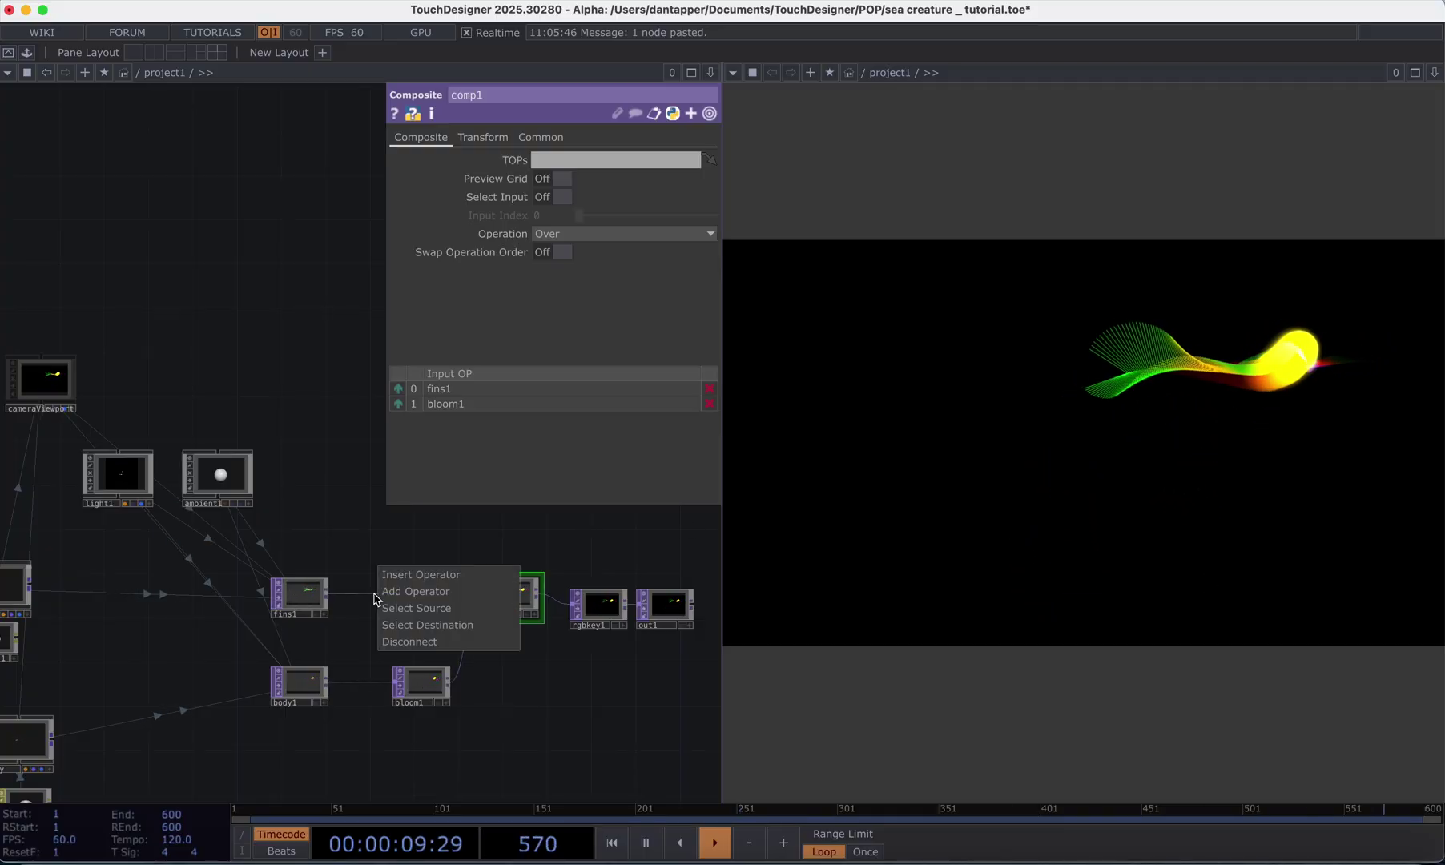
{"action": "left_click", "coordinate": [401, 574]}
{"action": "type", "text": "bl"}
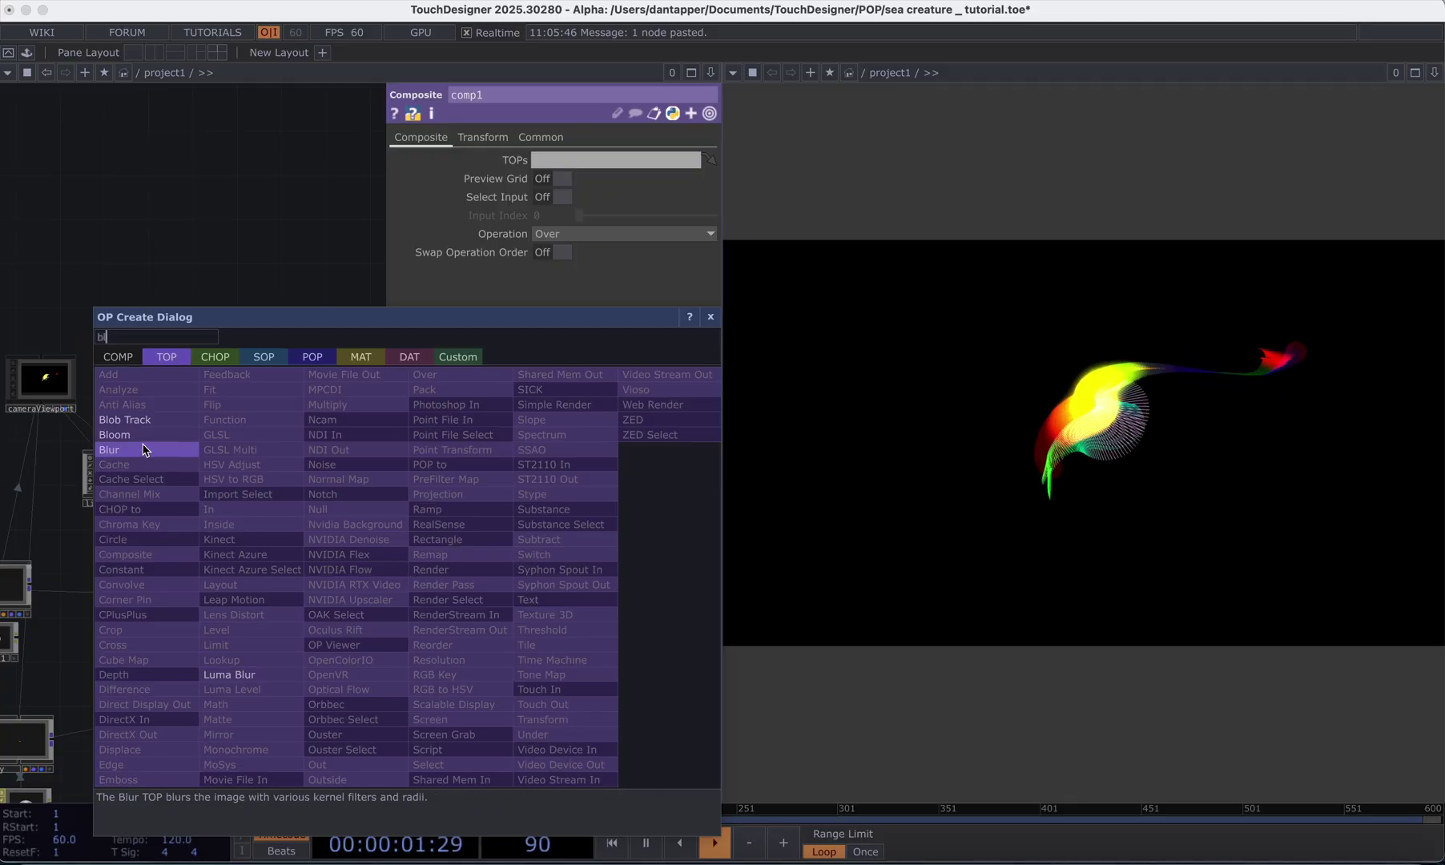
{"action": "left_click", "coordinate": [110, 449]}
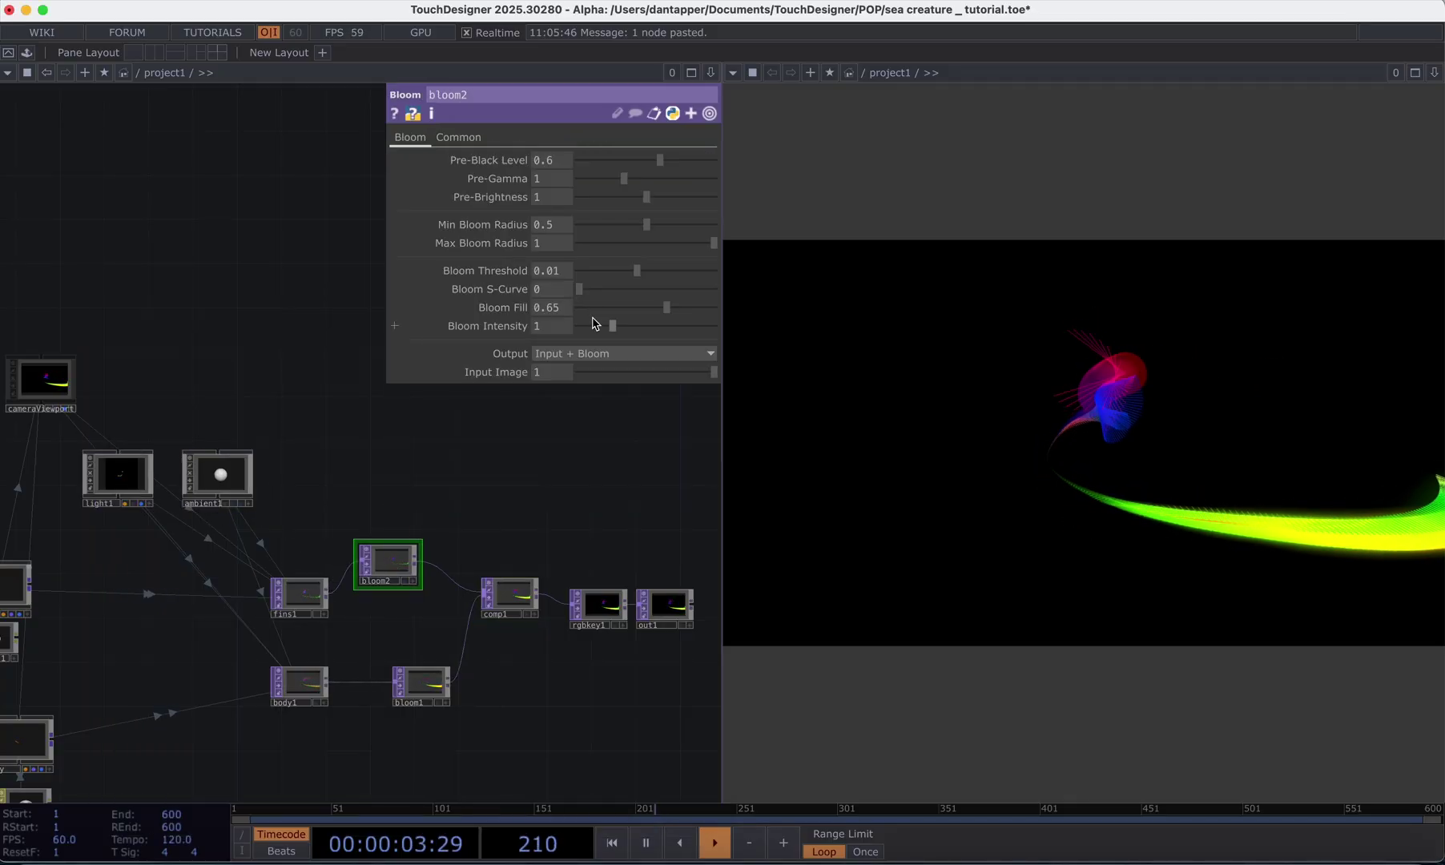
- Tune bloom2 to Pre-Black Level 0.432, Pre-Gamma 1.75, Bloom Threshold 0.007, S-Curve 0.068, Bloom output and Min Bloom Radius 0.09
{"action": "left_click_drag", "start_coordinate": [660, 160], "coordinate": [640, 162]}
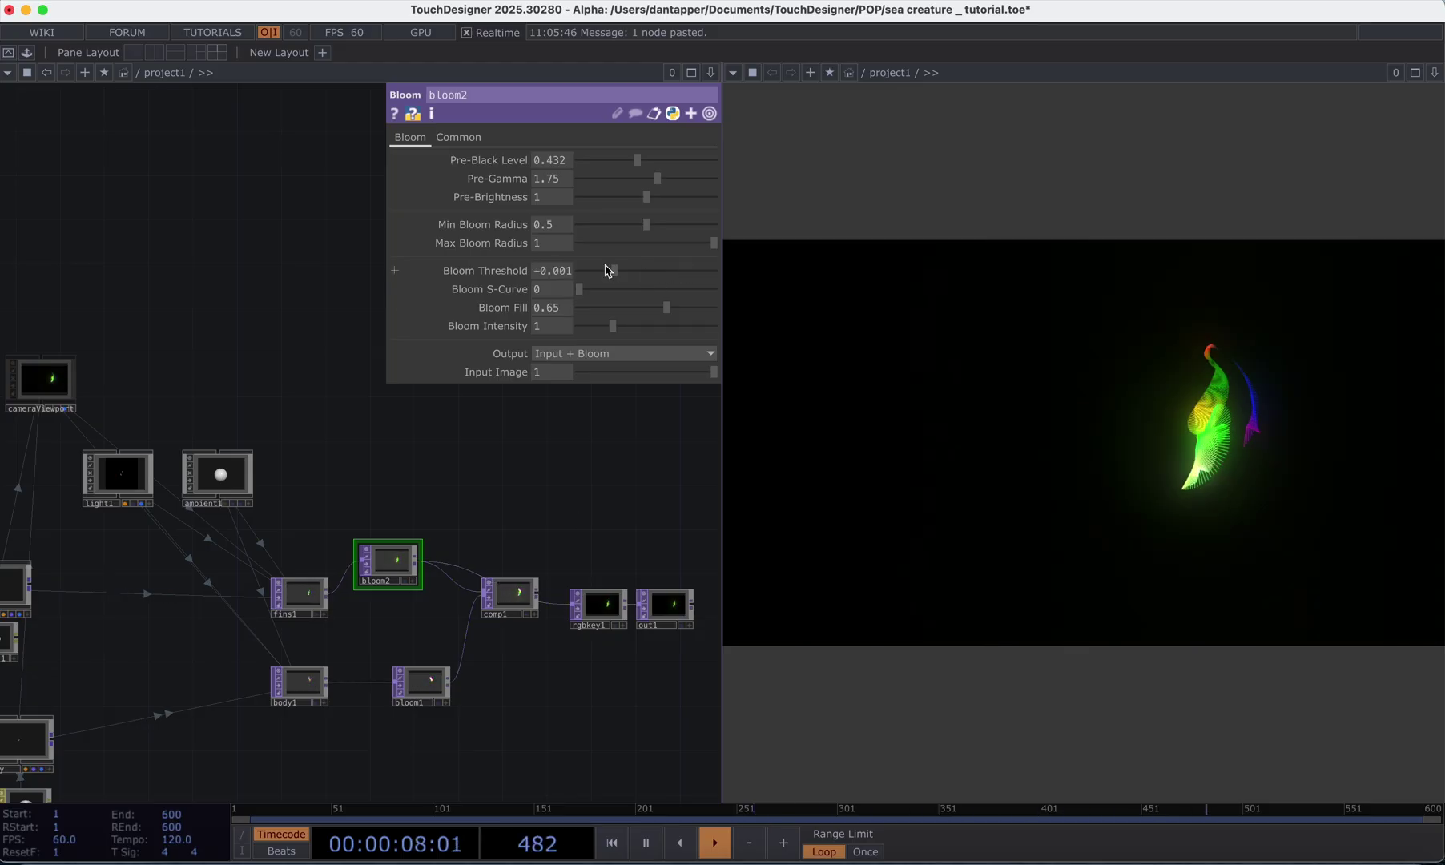
{"action": "left_click_drag", "start_coordinate": [617, 269], "coordinate": [589, 291]}
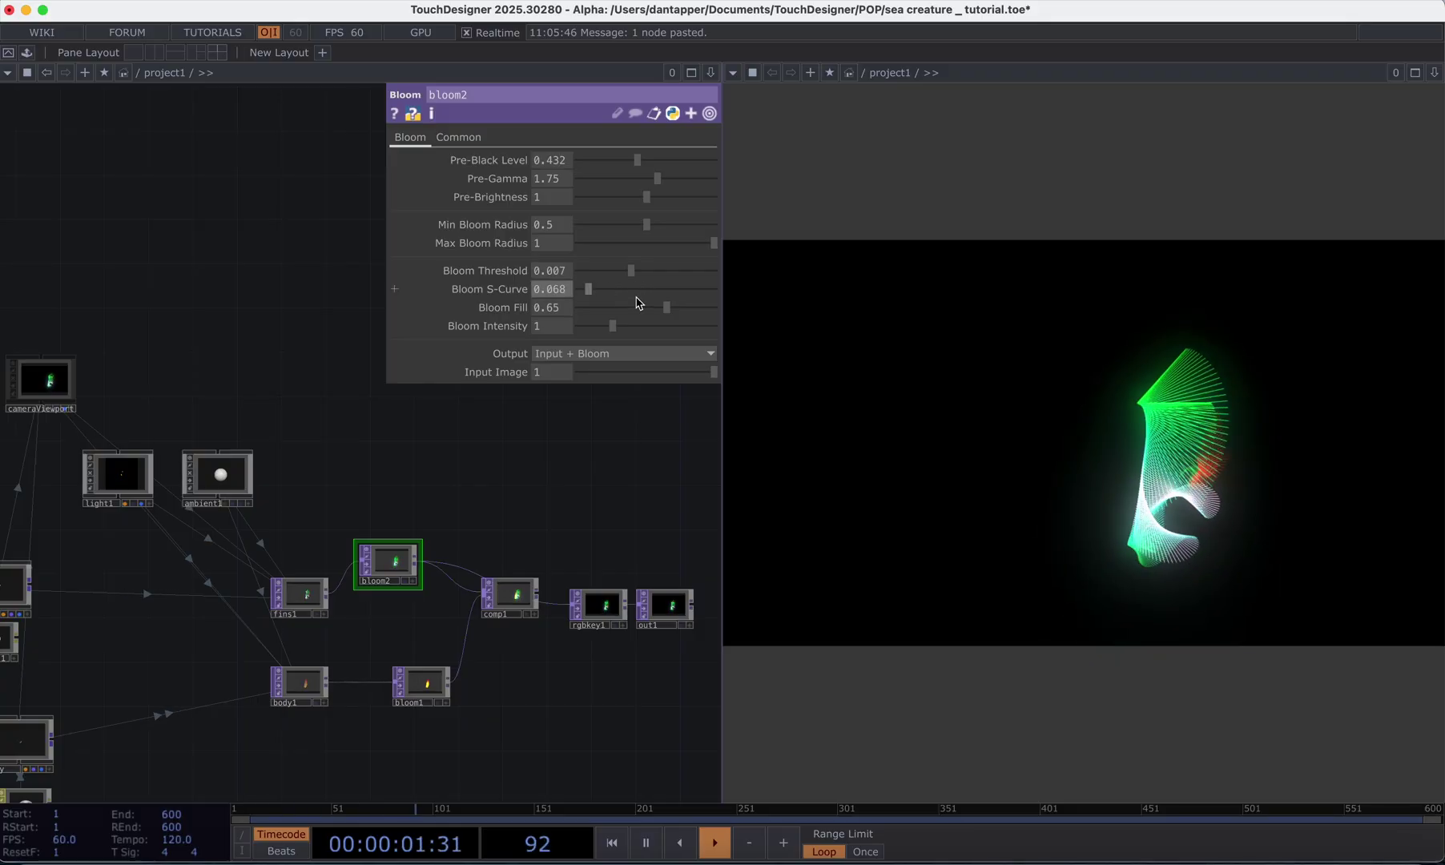
{"action": "left_click", "coordinate": [579, 361]}
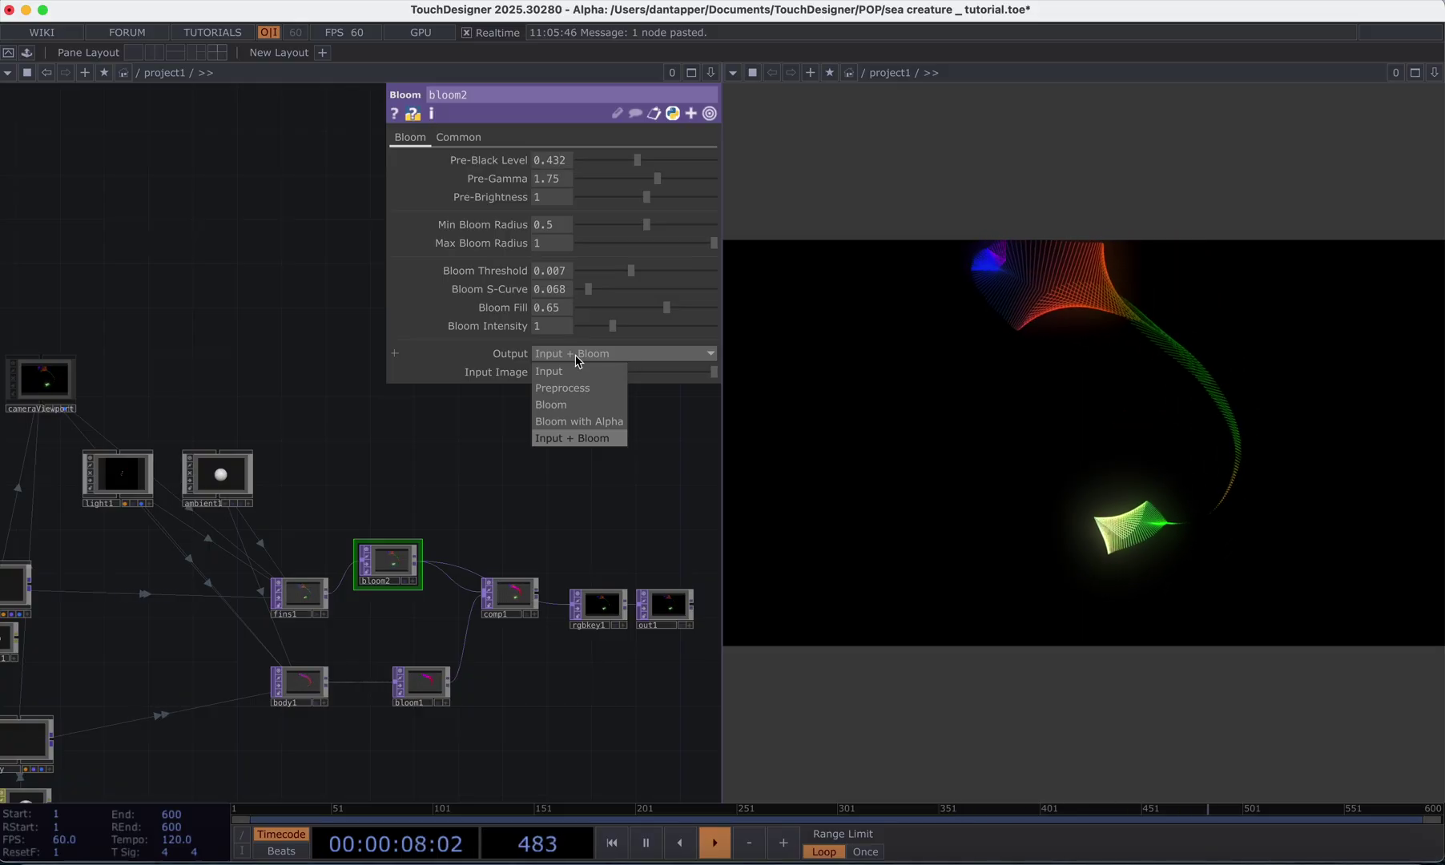
{"action": "left_click", "coordinate": [553, 406]}
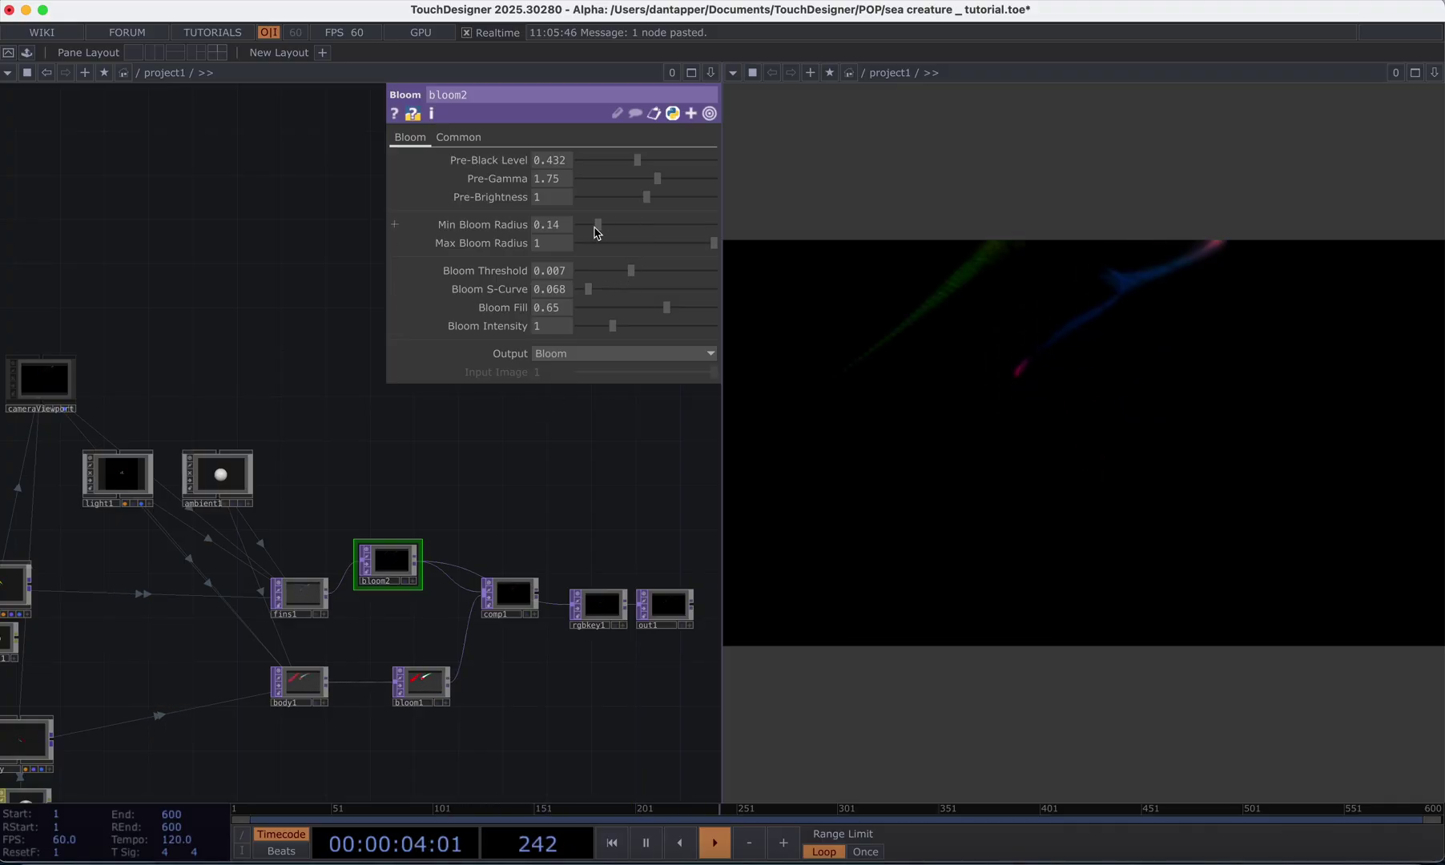
{"action": "mouse_move", "coordinate": [604, 230]}
{"action": "left_mouse_down"}
{"action": "mouse_move", "coordinate": [632, 226]}
{"action": "mouse_move", "coordinate": [605, 224]}
{"action": "left_mouse_up"}
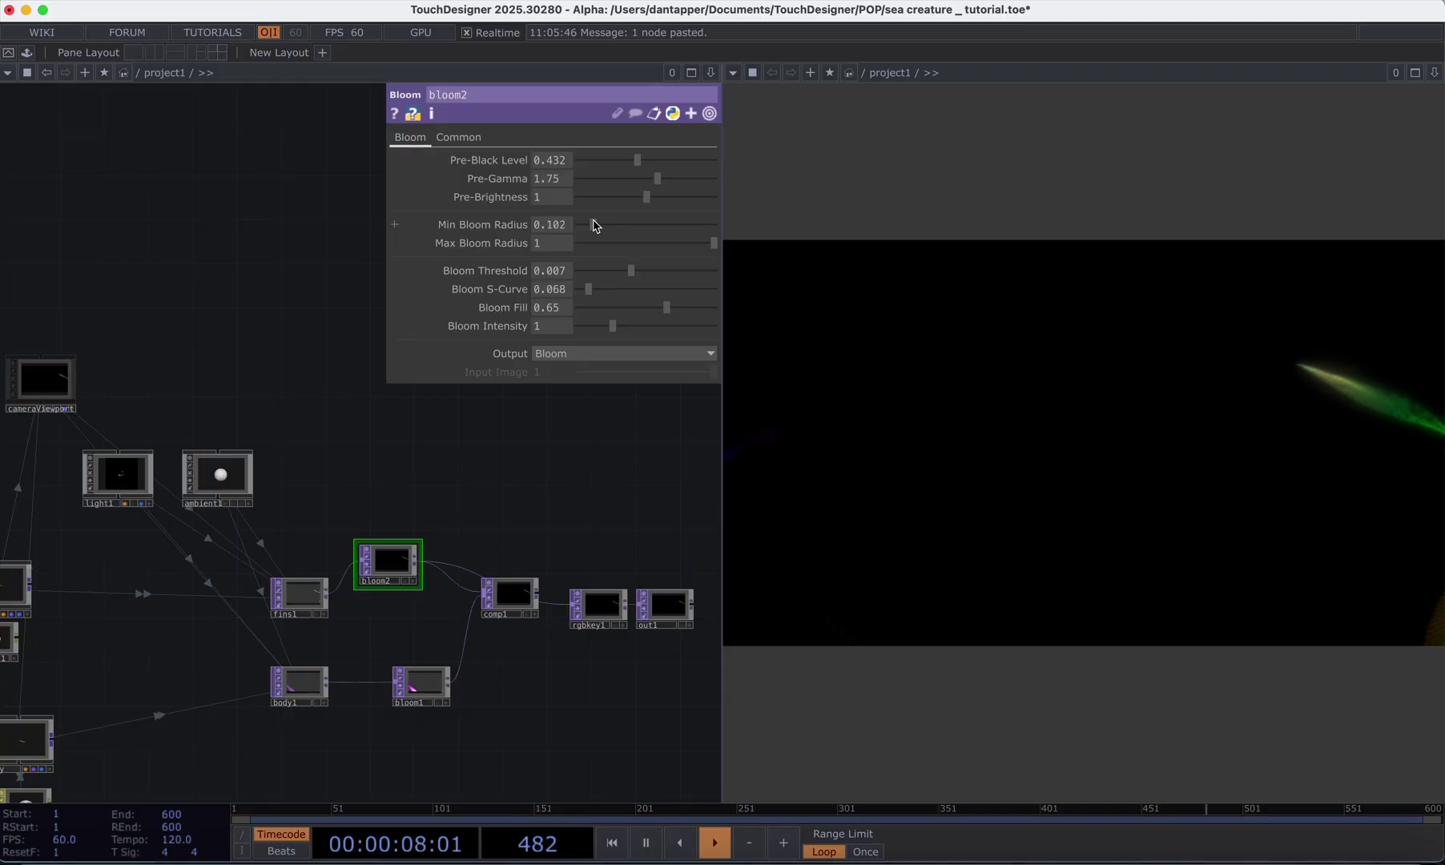
{"action": "left_click_drag", "start_coordinate": [588, 226], "coordinate": [592, 225]}
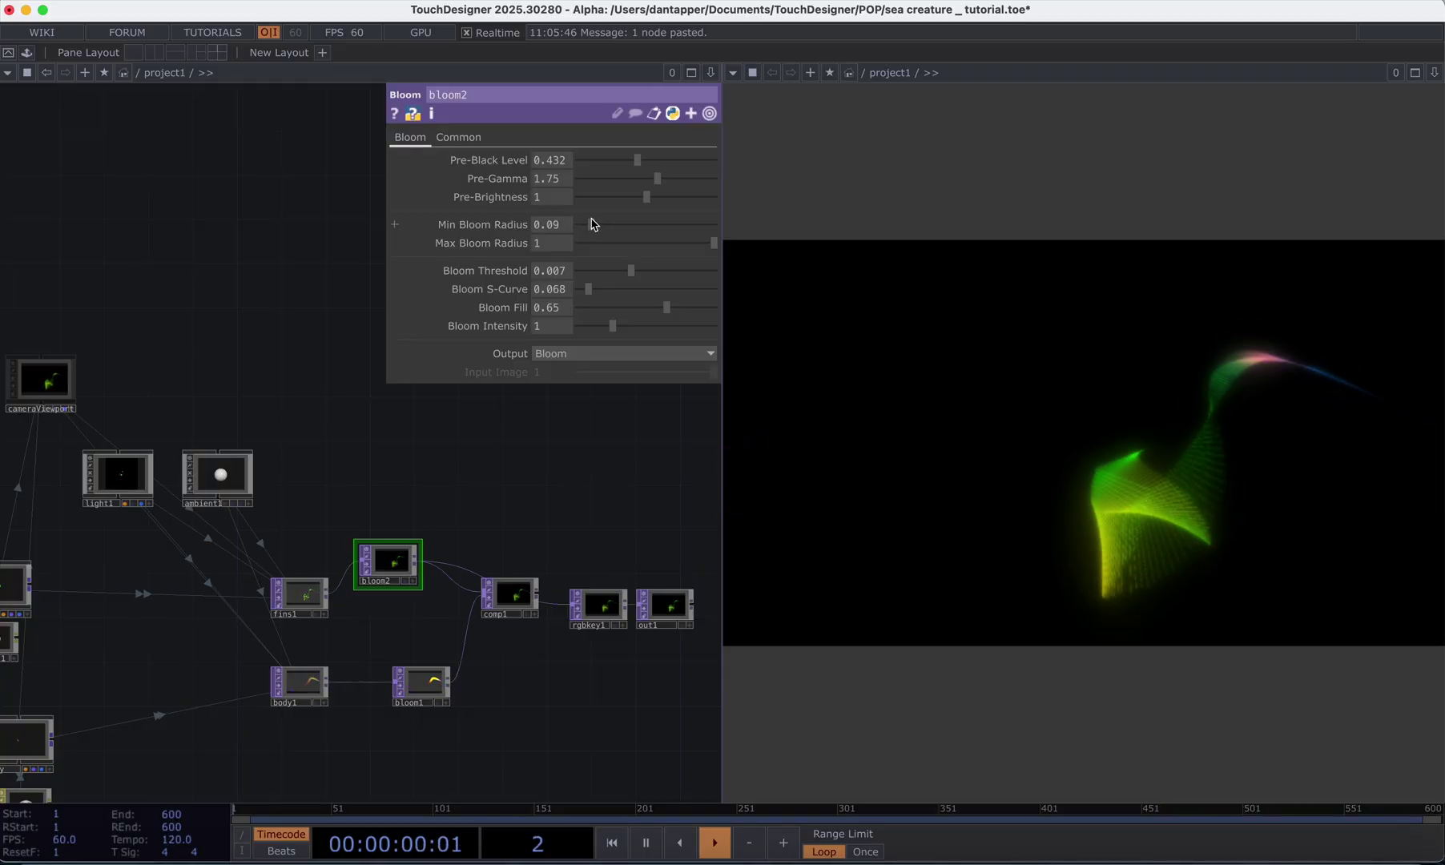
- Refine bloom2 with Min Bloom Radius 0.096, Bloom Threshold -0.007, Bloom Intensity 1.02 and output Input + Bloom
{"action": "left_click_drag", "start_coordinate": [713, 243], "coordinate": [629, 250]}
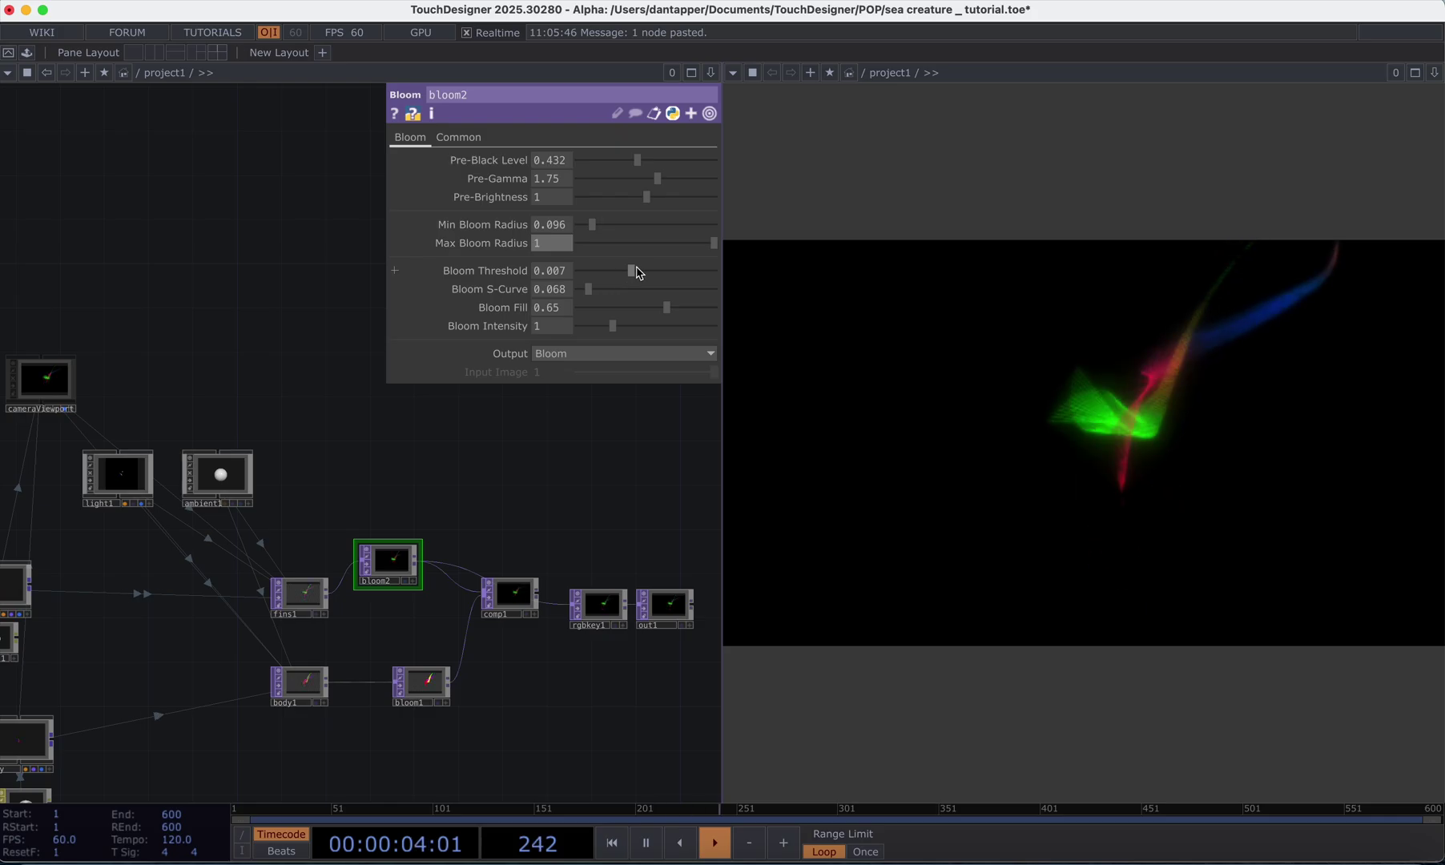
{"action": "left_click_drag", "start_coordinate": [696, 273], "coordinate": [670, 275]}
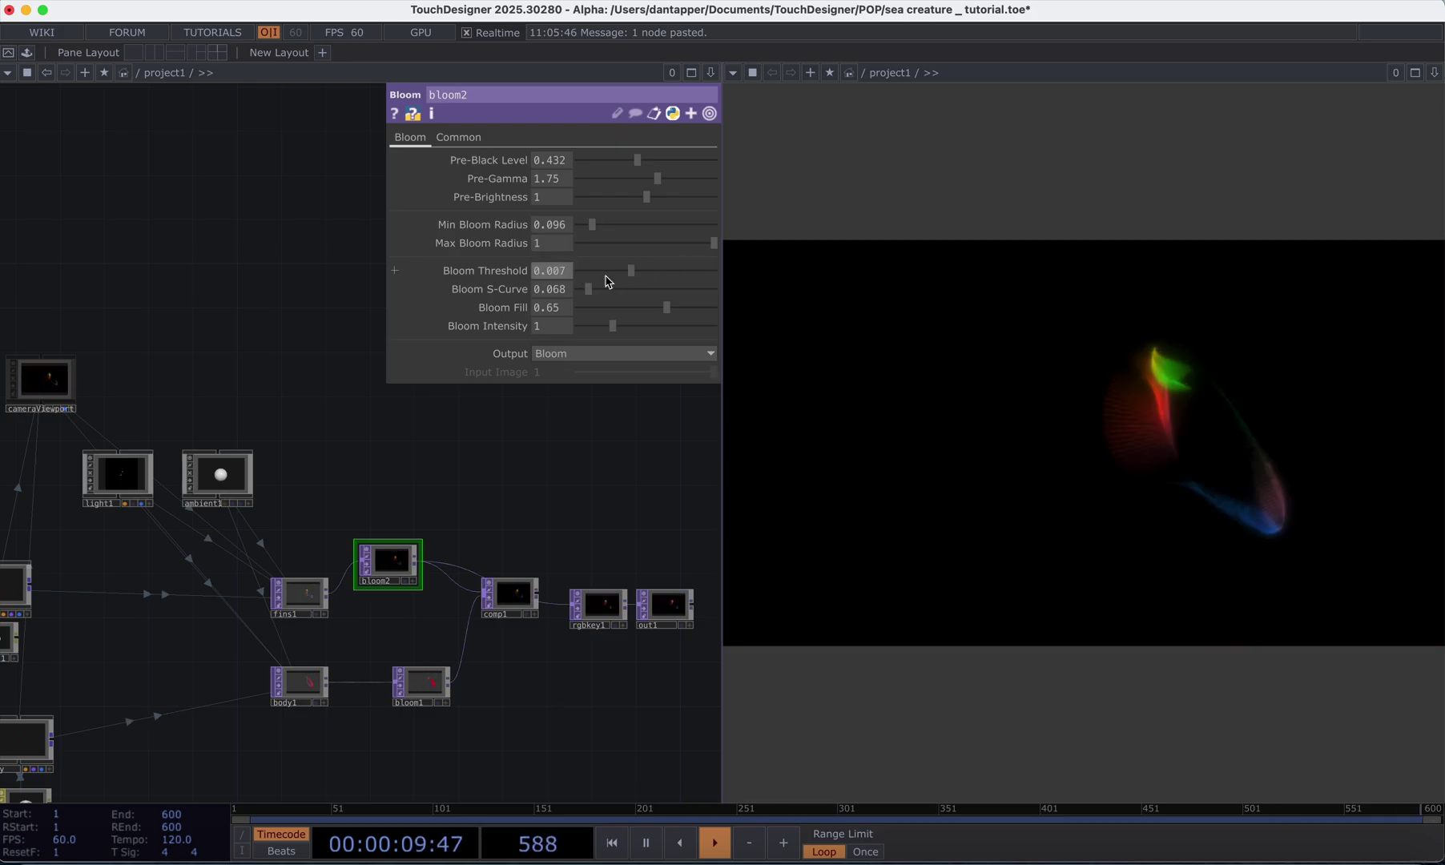
{"action": "left_click_drag", "start_coordinate": [604, 280], "coordinate": [608, 281]}
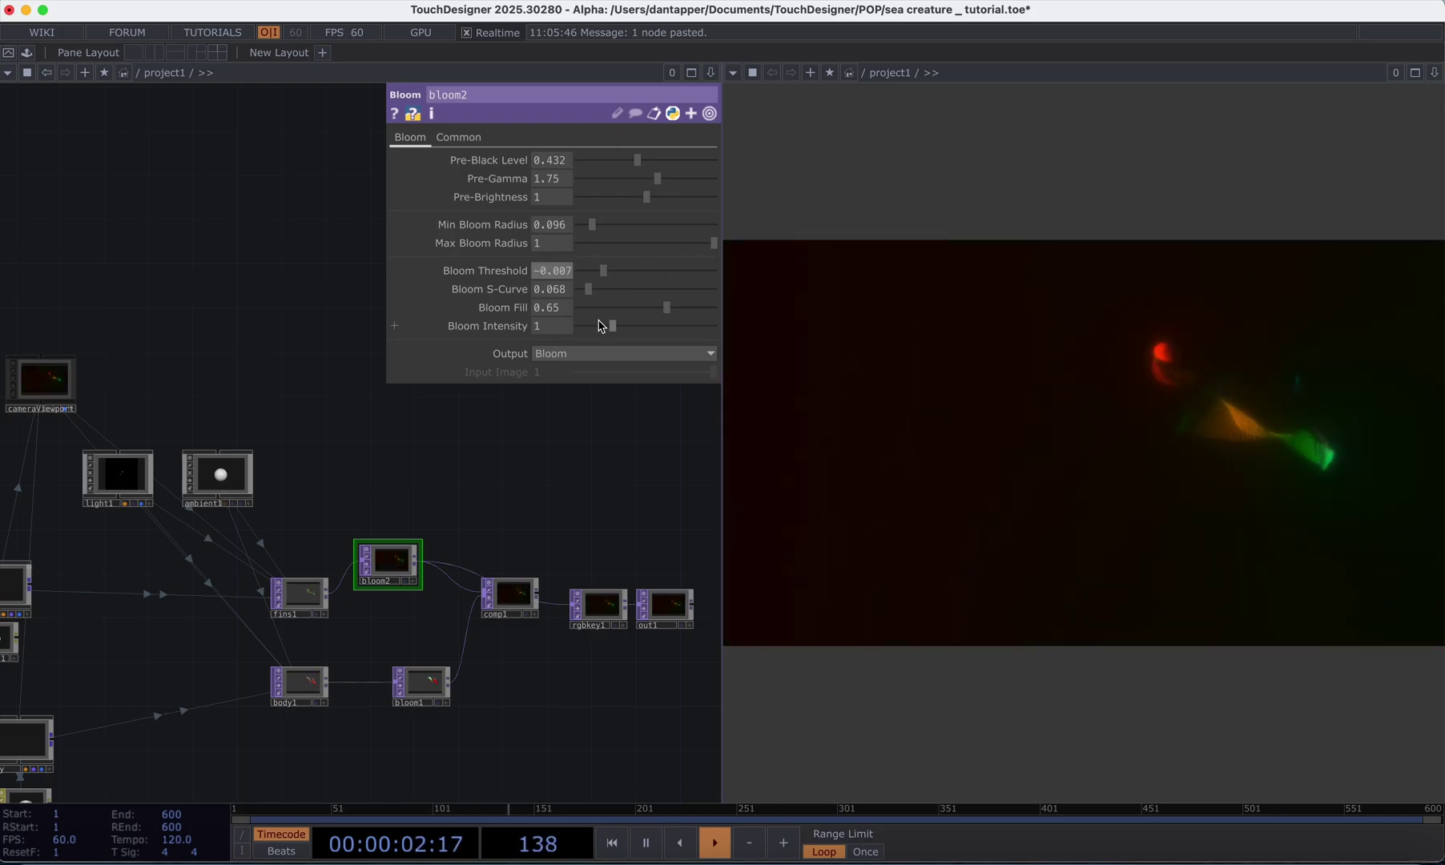
{"action": "left_click_drag", "start_coordinate": [617, 328], "coordinate": [683, 321]}
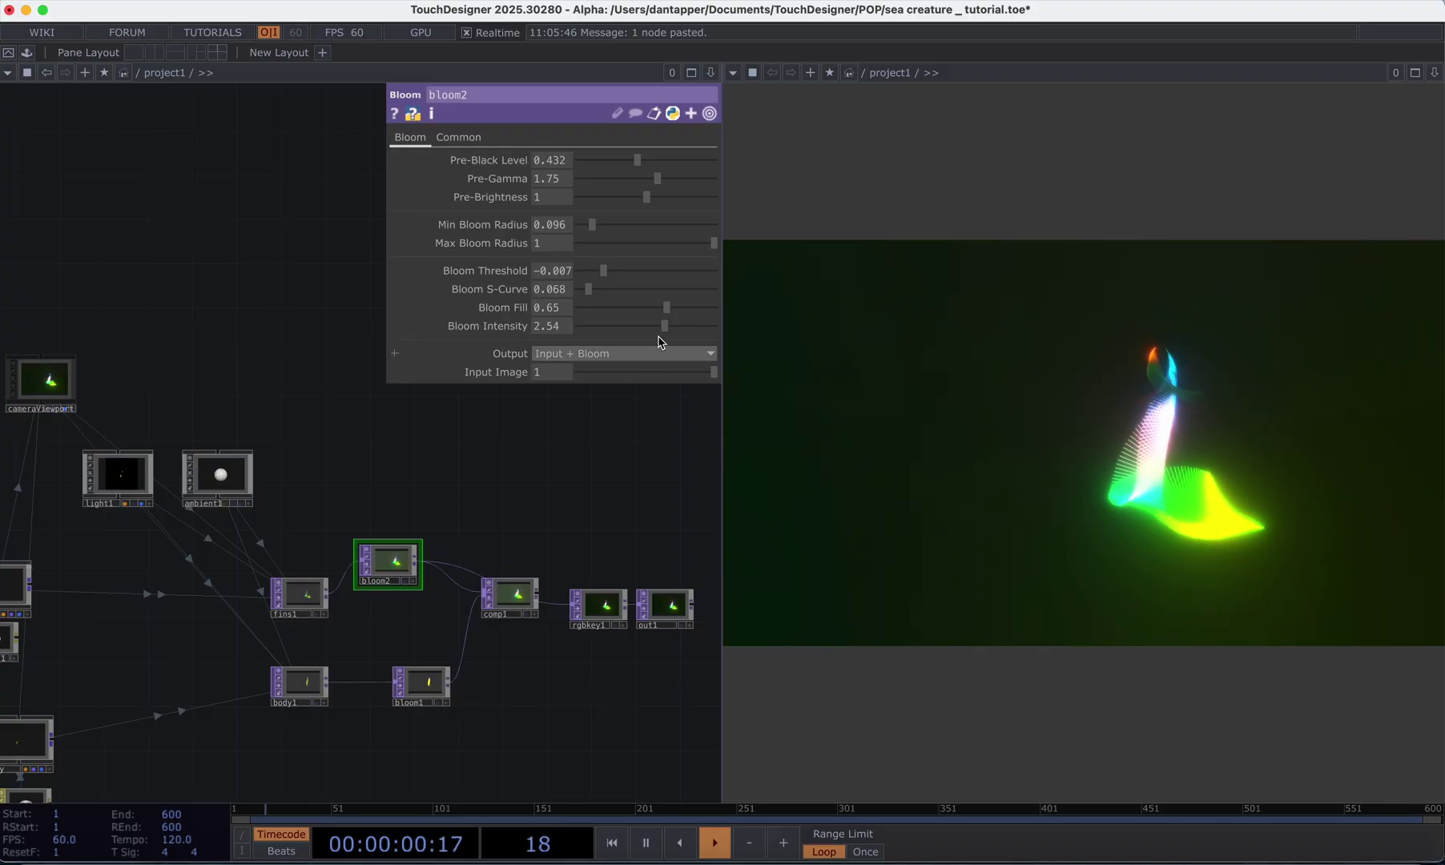
{"action": "left_click_drag", "start_coordinate": [664, 337], "coordinate": [618, 327]}
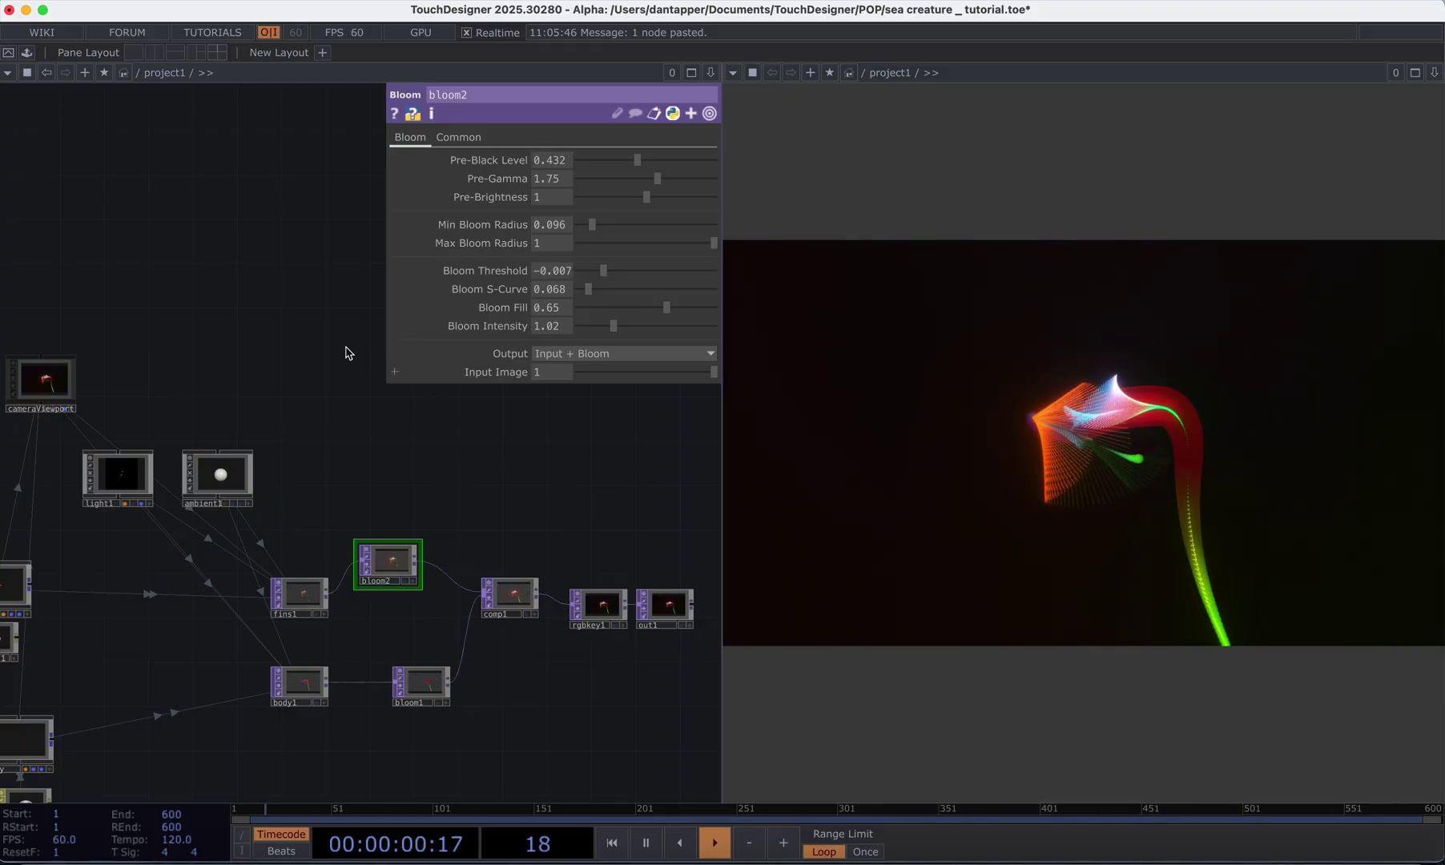
- Shorten line1 by setting the X position of its point 1 to 0.4
{"action": "left_click_drag", "start_coordinate": [349, 353], "coordinate": [628, 388]}
{"action": "left_click_drag", "start_coordinate": [238, 489], "coordinate": [397, 450]}
{"action": "left_click_drag", "start_coordinate": [138, 520], "coordinate": [429, 499]}
{"action": "left_click_drag", "start_coordinate": [195, 483], "coordinate": [342, 510]}
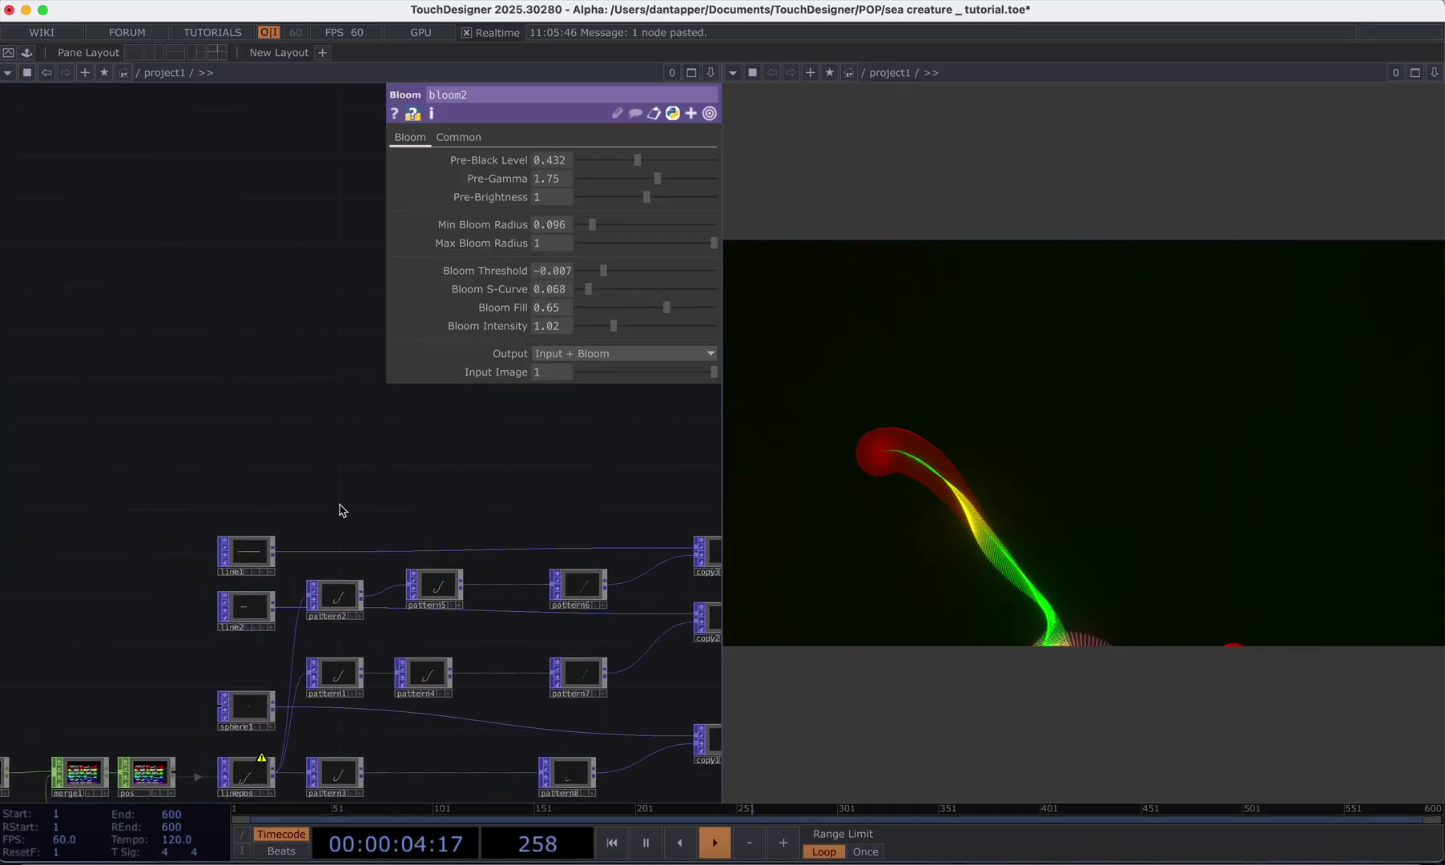
{"action": "left_click", "coordinate": [245, 633]}
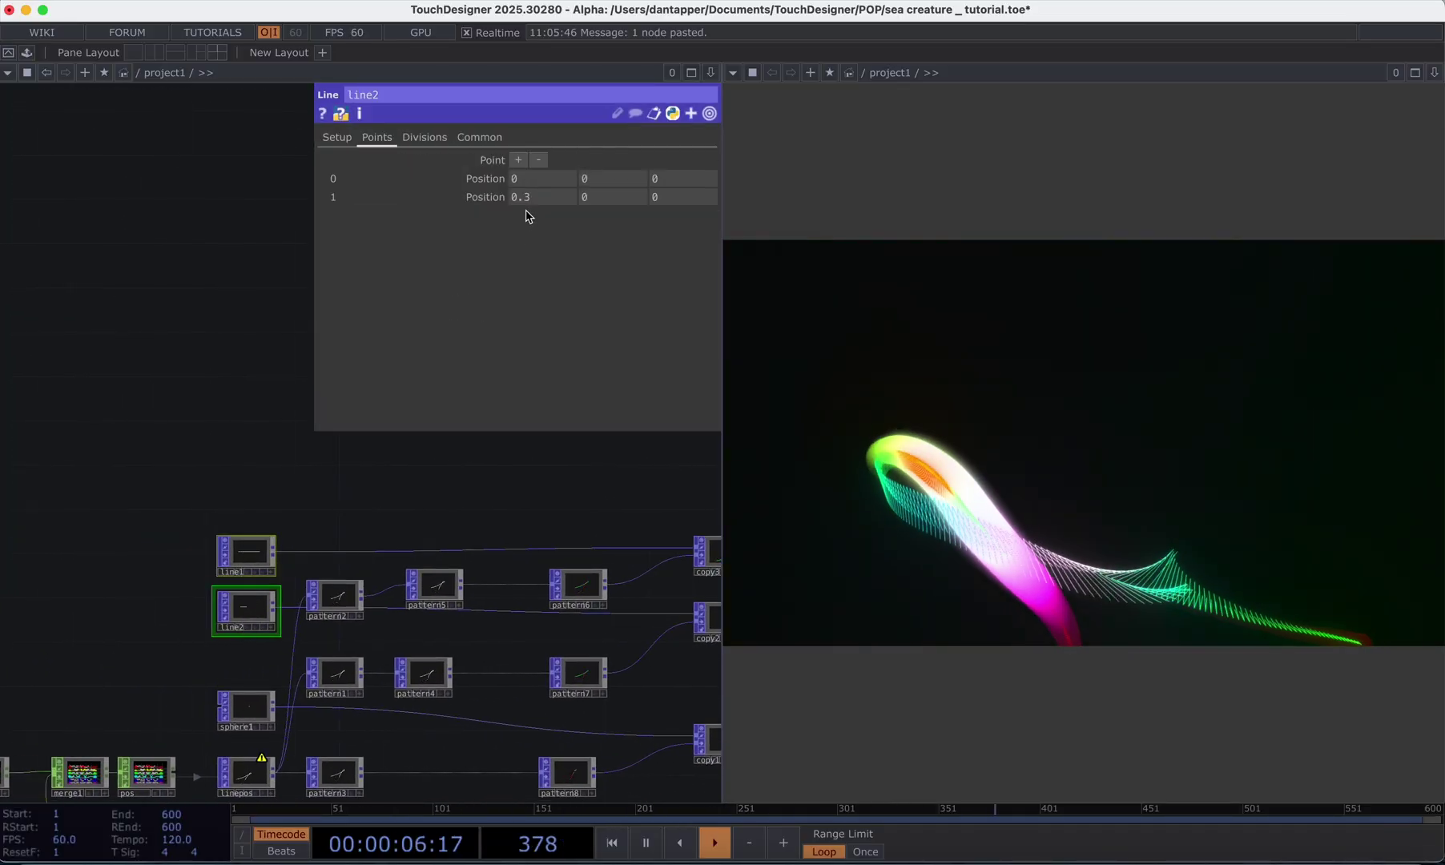
{"action": "left_click", "coordinate": [248, 551]}
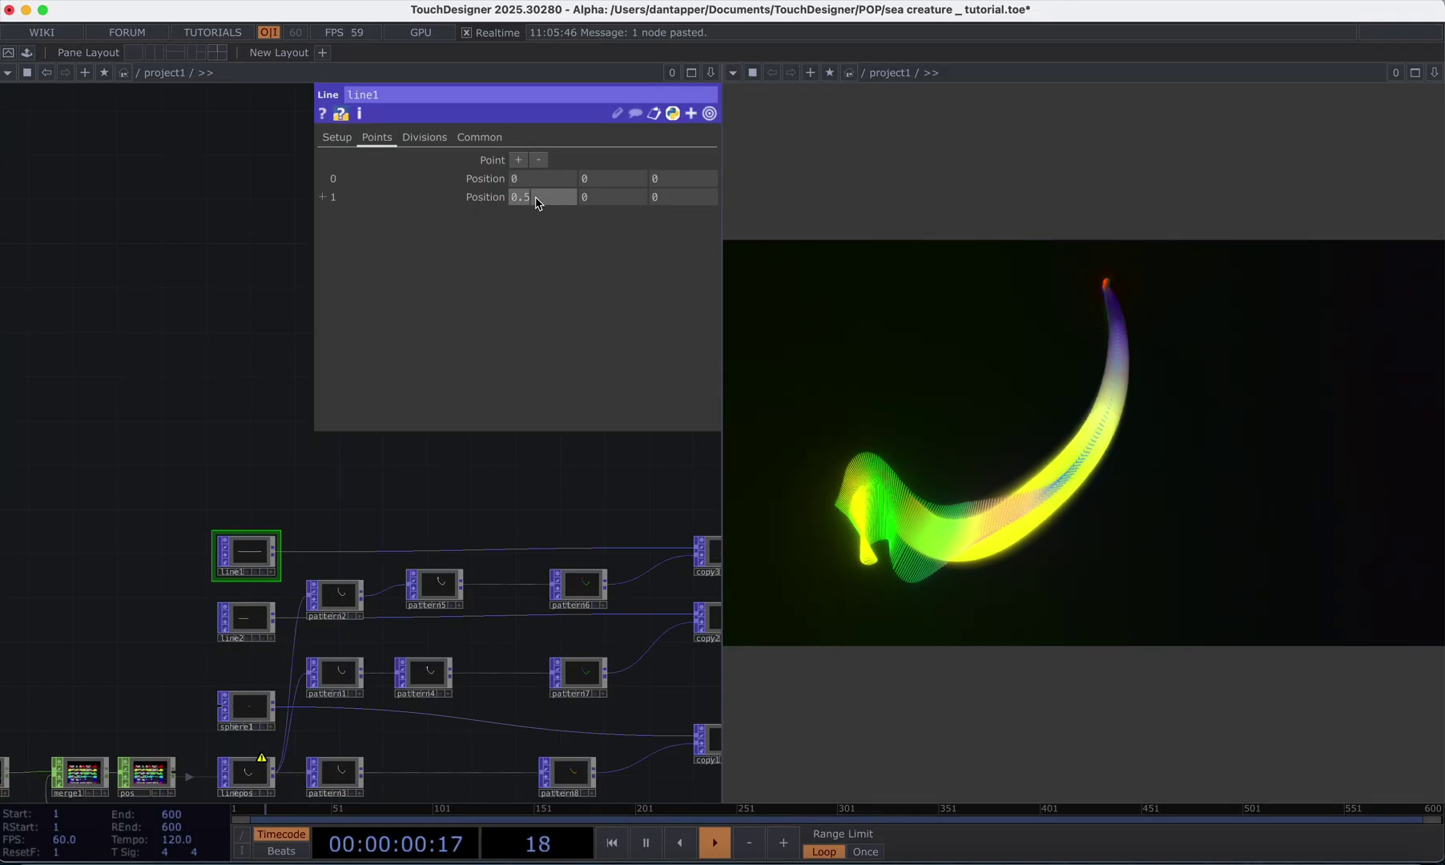
{"action": "type", "text": "0.4"}
{"action": "key", "text": "Return"}
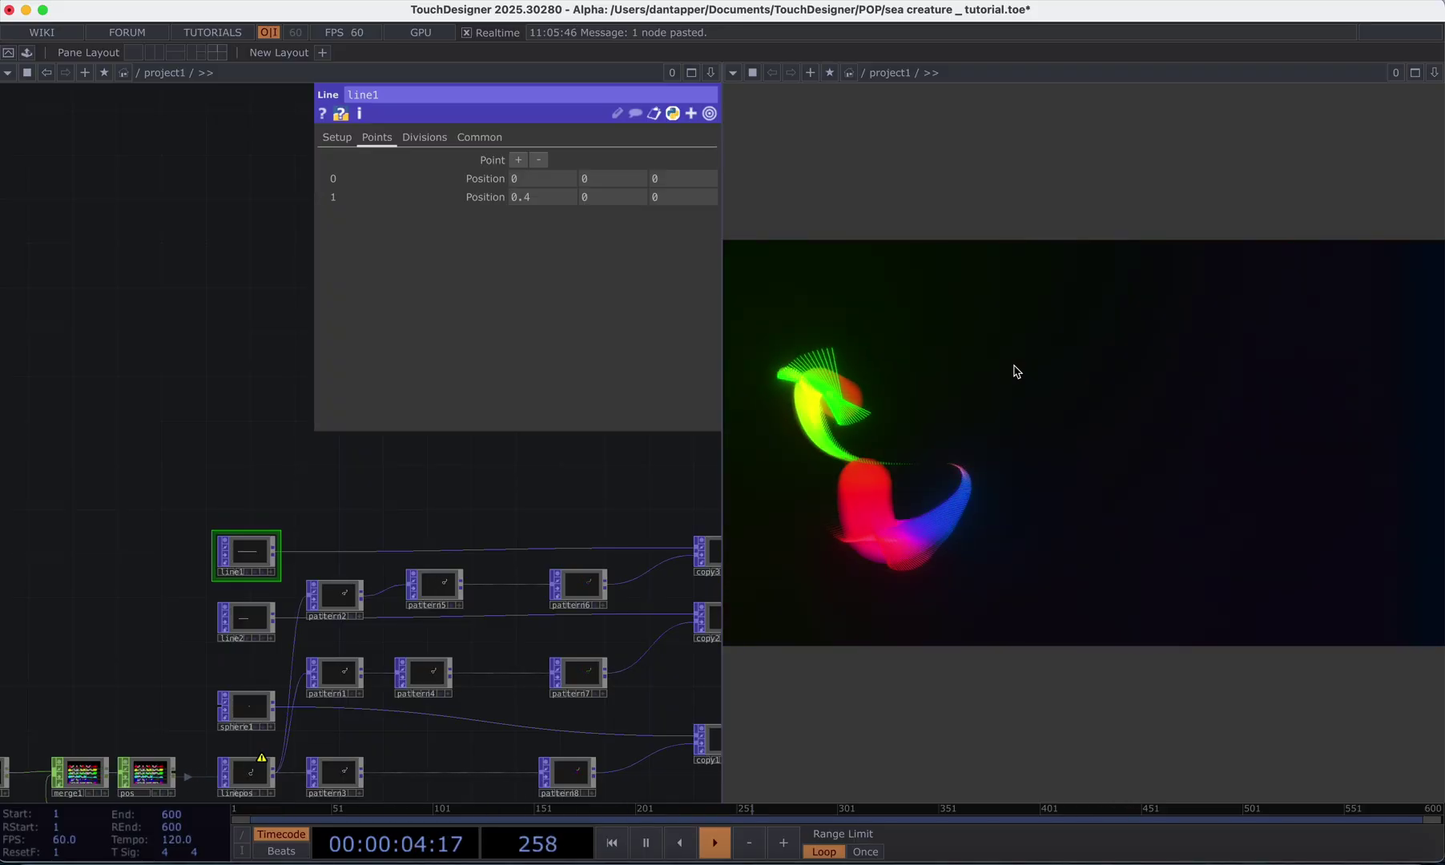
- Try the Under operation on comp1, restore Over, and turn on Swap Operation Order
{"action": "left_click_drag", "start_coordinate": [416, 508], "coordinate": [85, 506]}
{"action": "left_click_drag", "start_coordinate": [515, 632], "coordinate": [349, 559]}
{"action": "left_click_drag", "start_coordinate": [498, 569], "coordinate": [173, 572]}
{"action": "left_click_drag", "start_coordinate": [544, 560], "coordinate": [404, 566]}
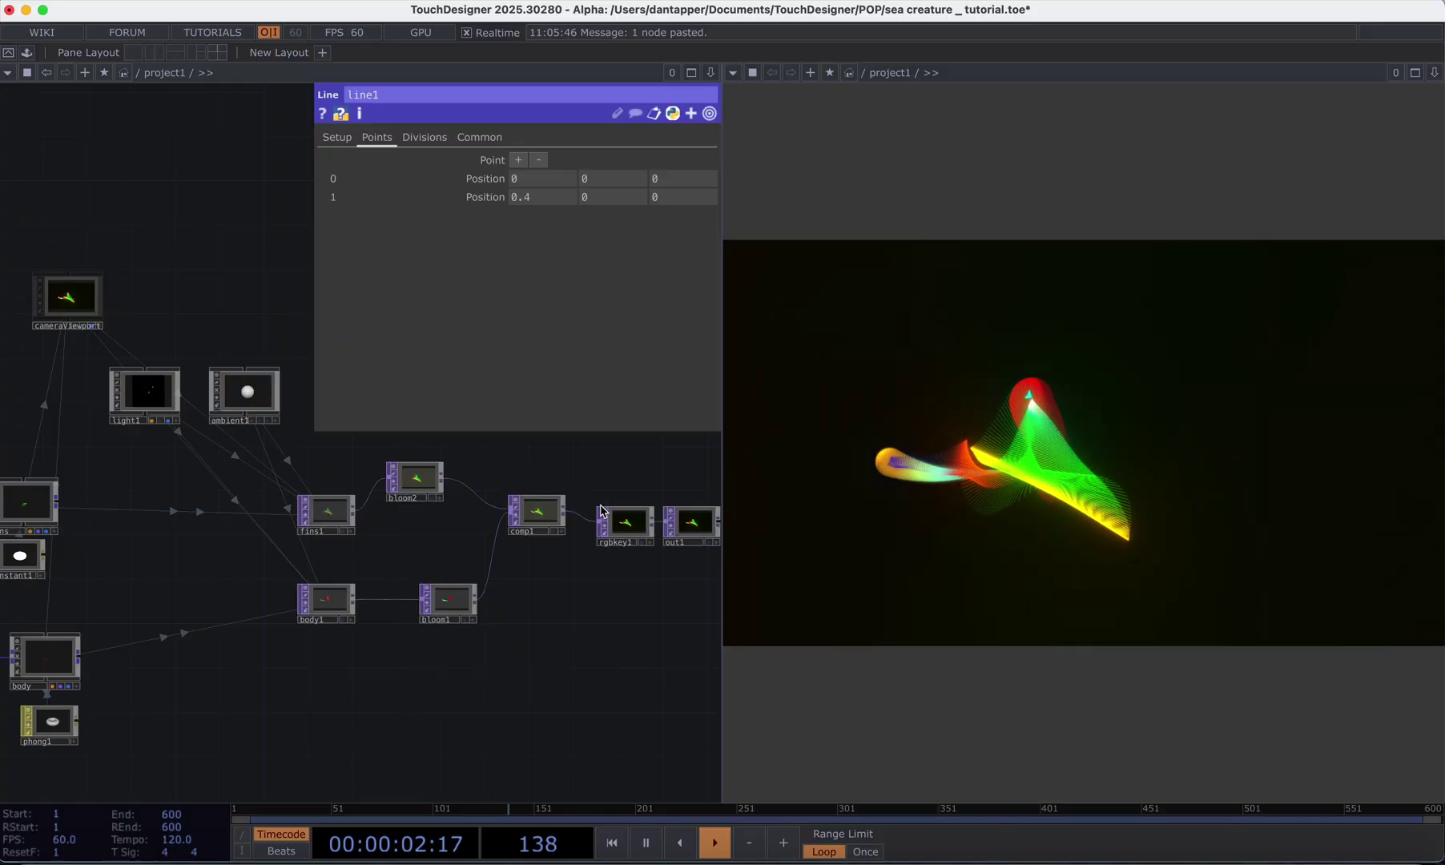
{"action": "left_click", "coordinate": [535, 514]}
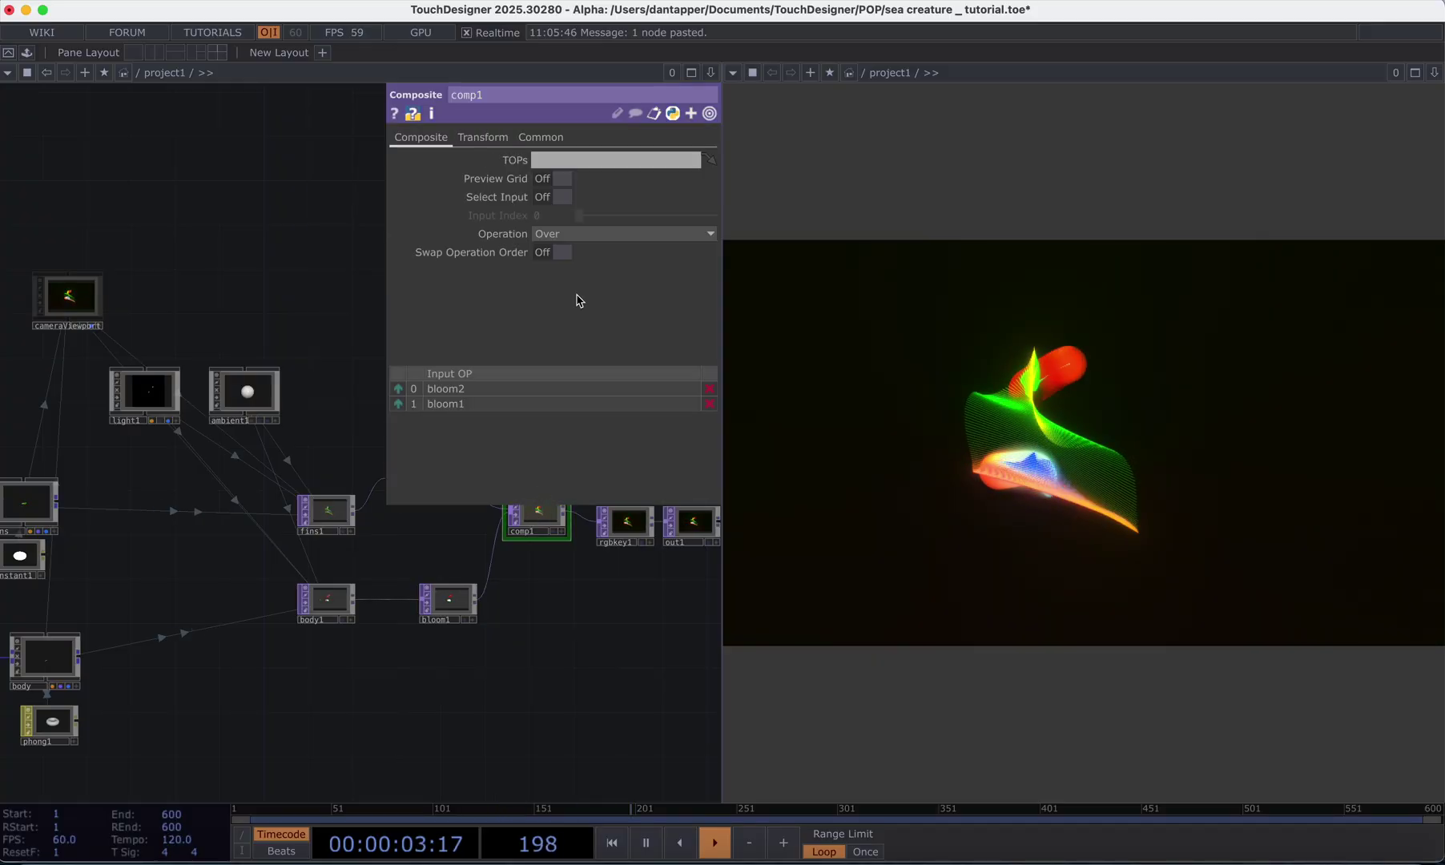
{"action": "left_click", "coordinate": [578, 232]}
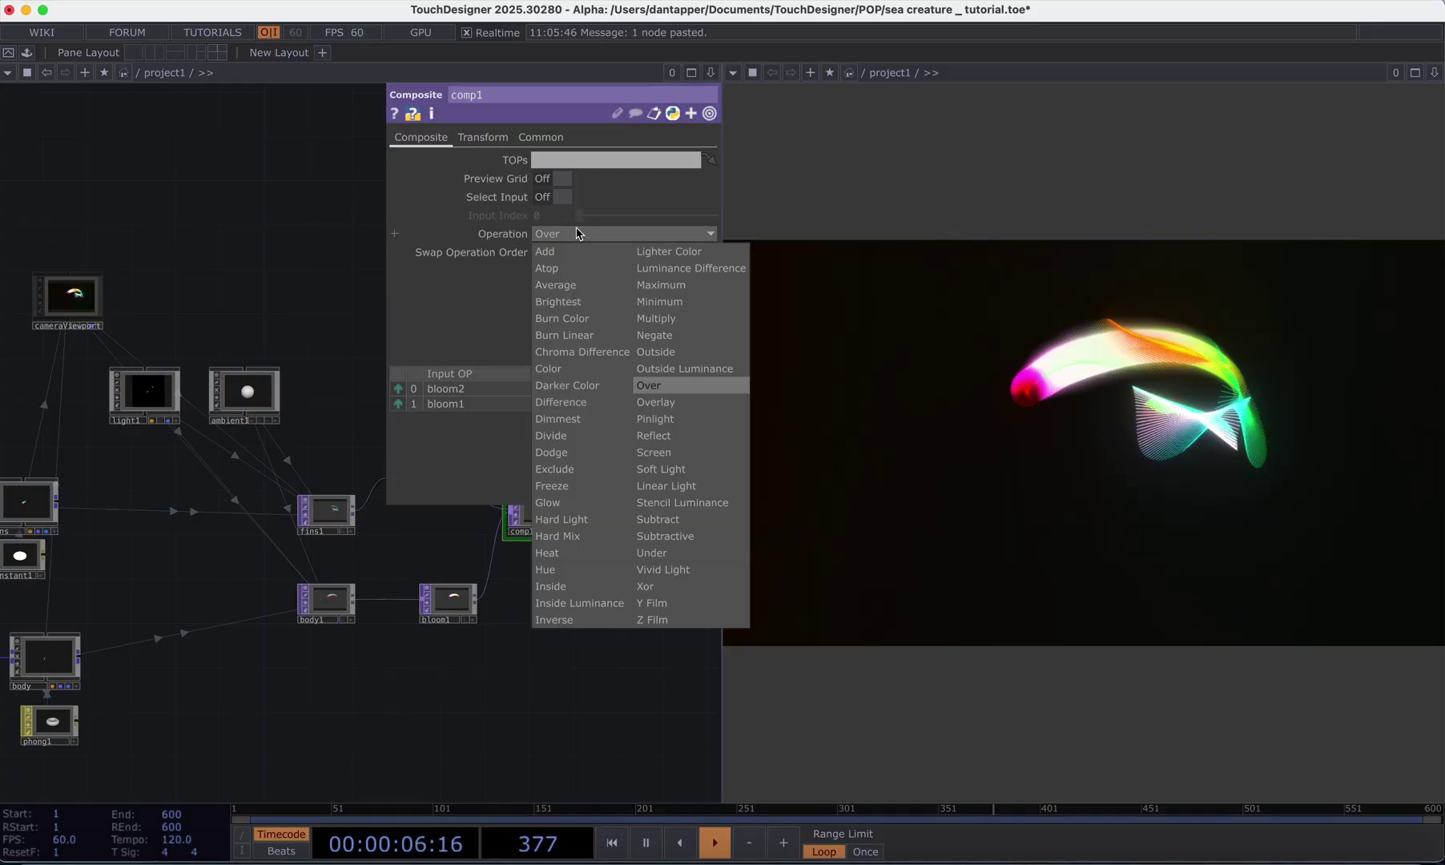
{"action": "left_click", "coordinate": [639, 553]}
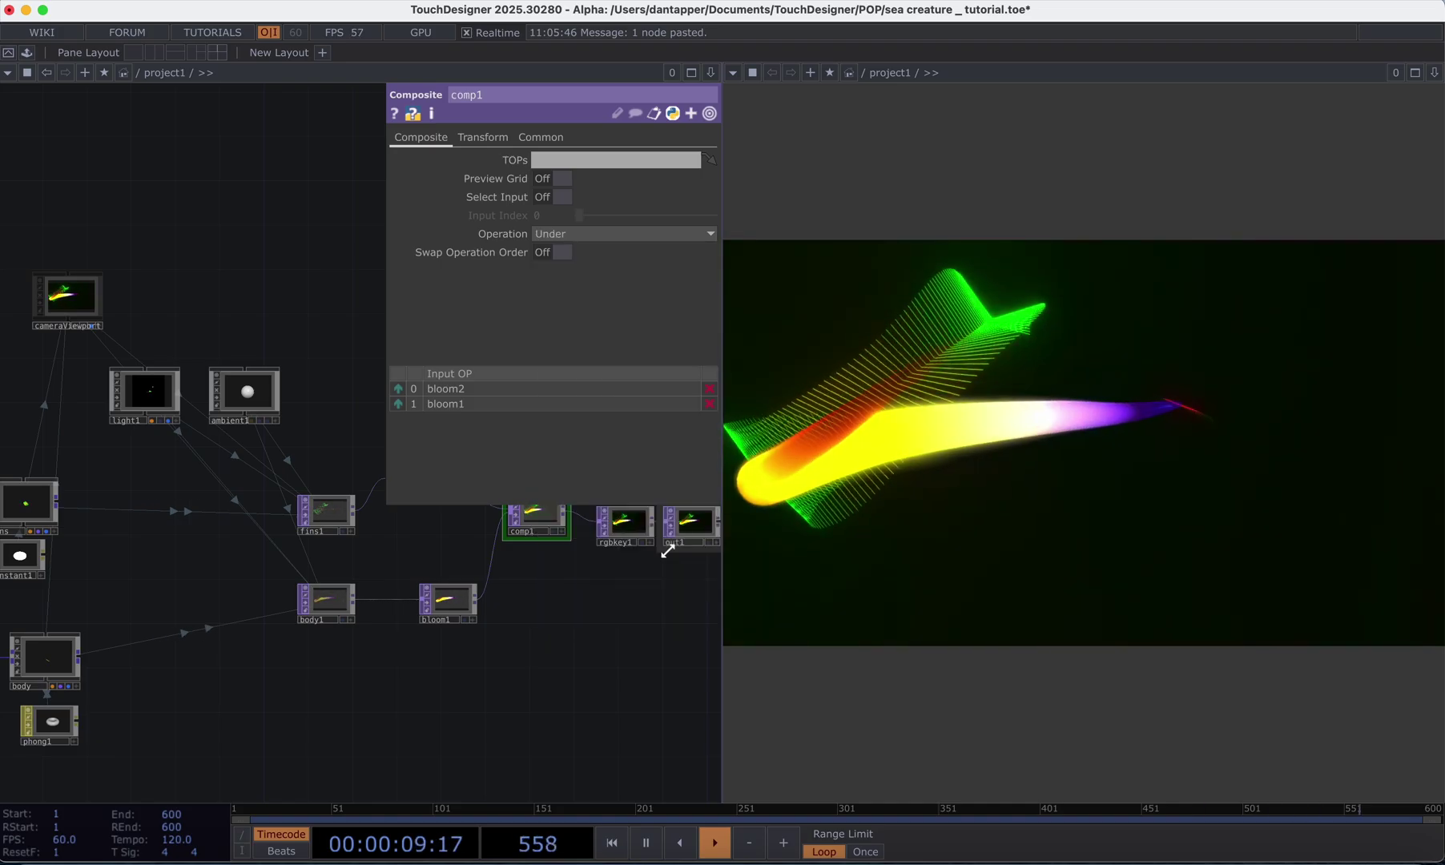
{"action": "left_click", "coordinate": [591, 233]}
{"action": "left_click", "coordinate": [685, 403]}
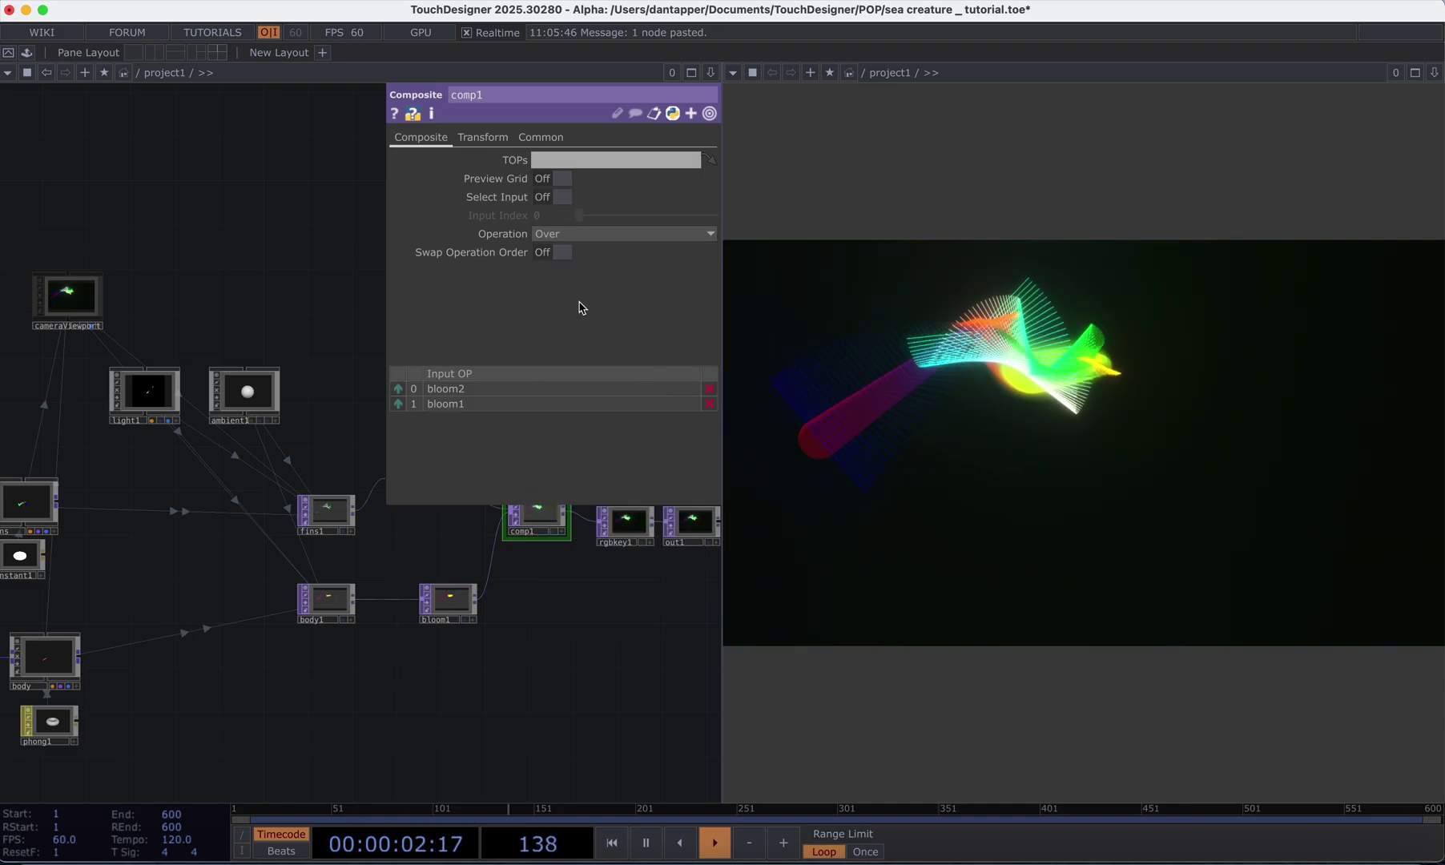
{"action": "left_click", "coordinate": [554, 253]}
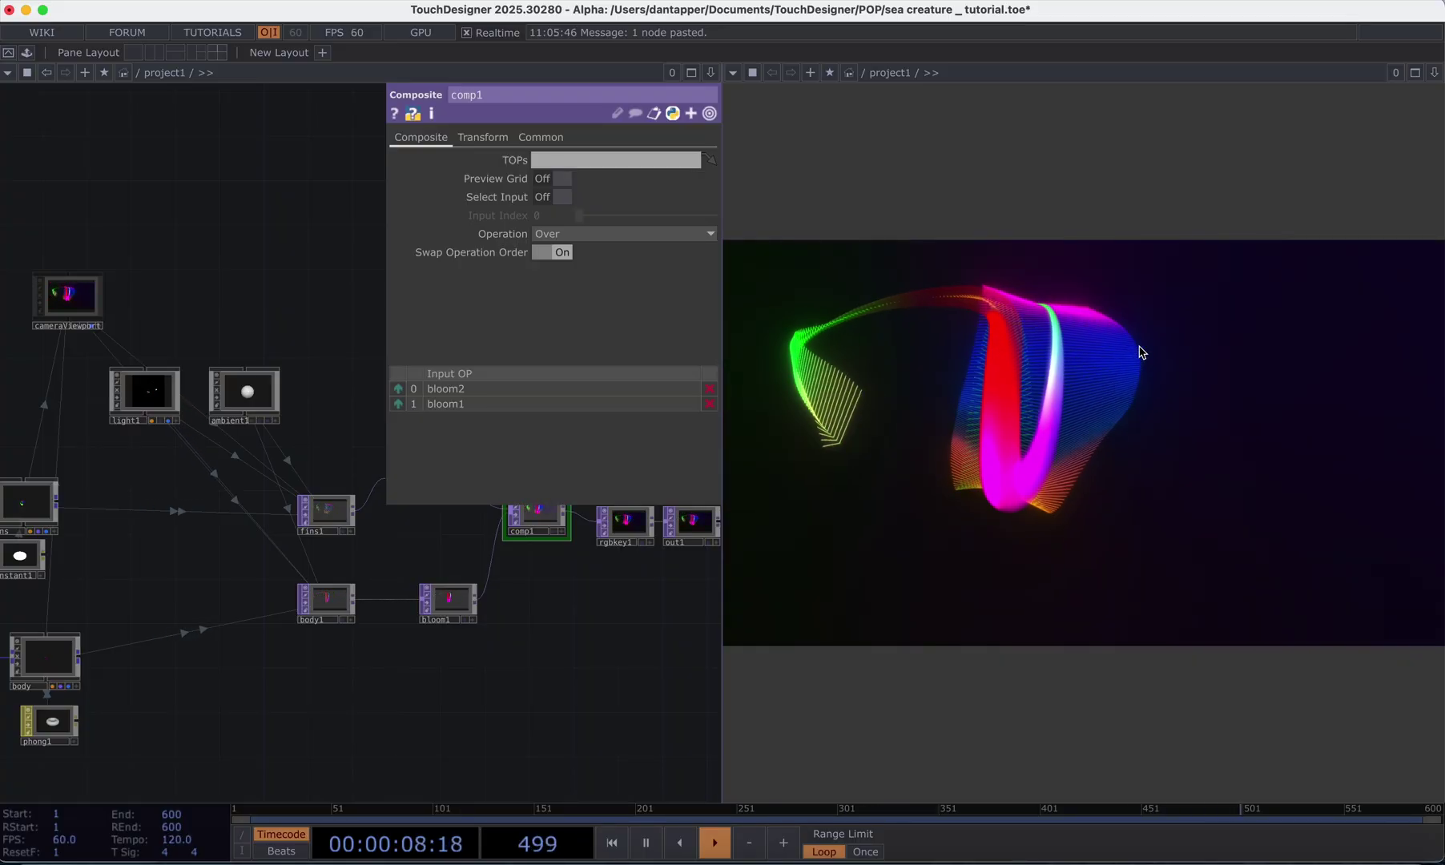
{"action": "key", "text": "p"}
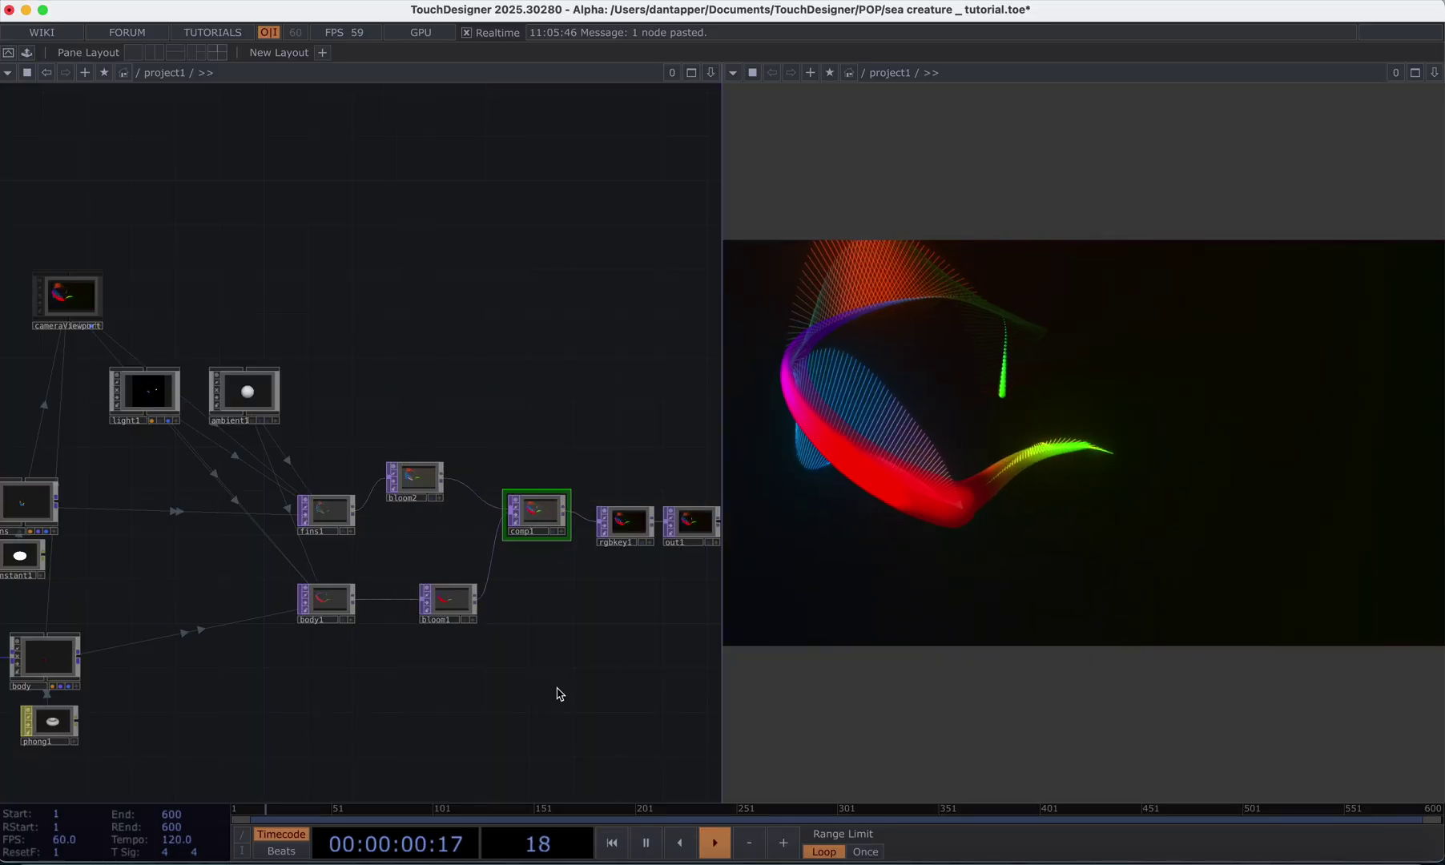
{"action": "scroll", "coordinate": [559, 693], "scroll_direction": "down", "scroll_amount": 5}
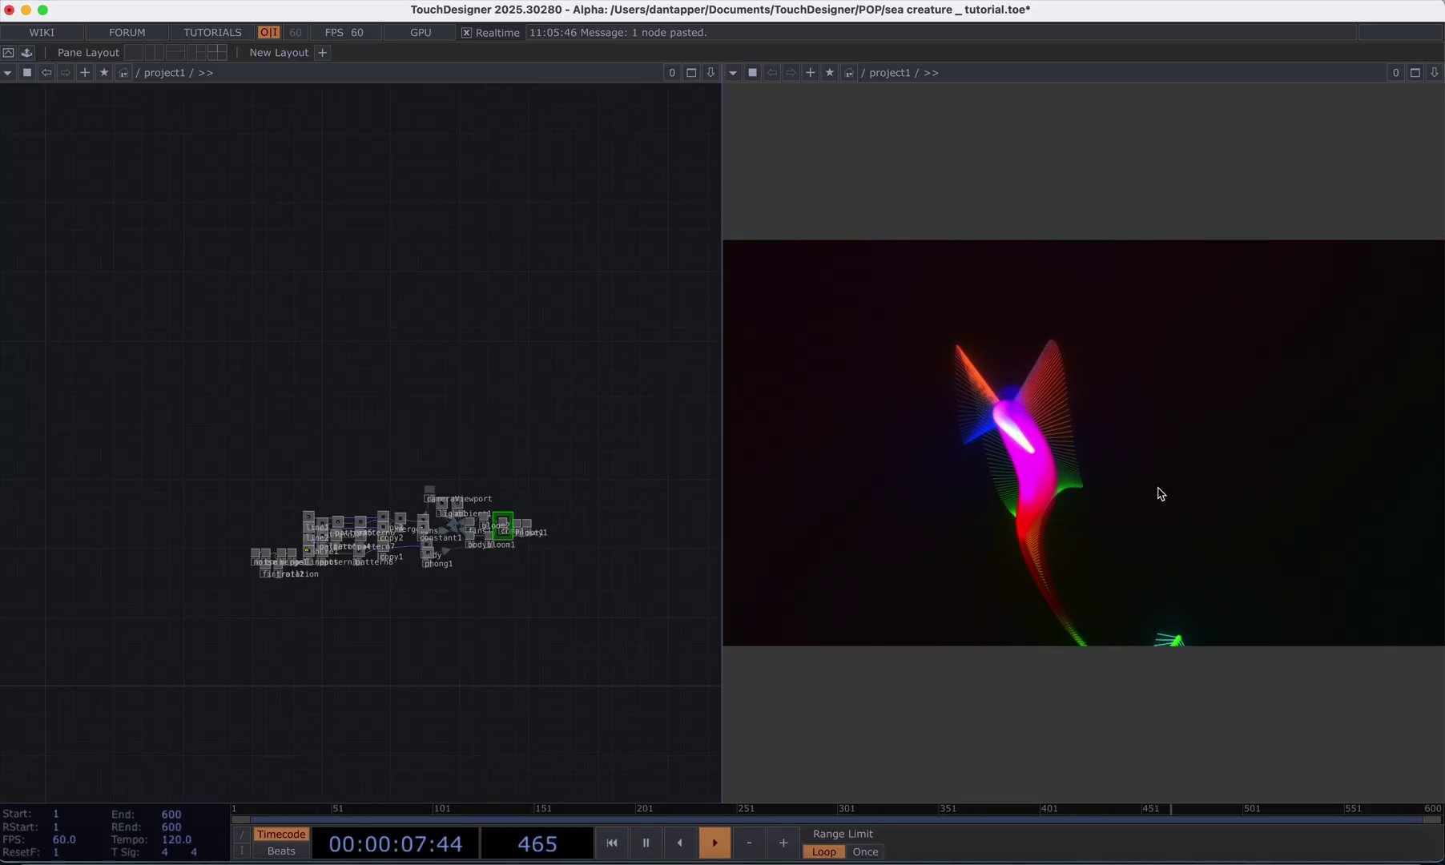
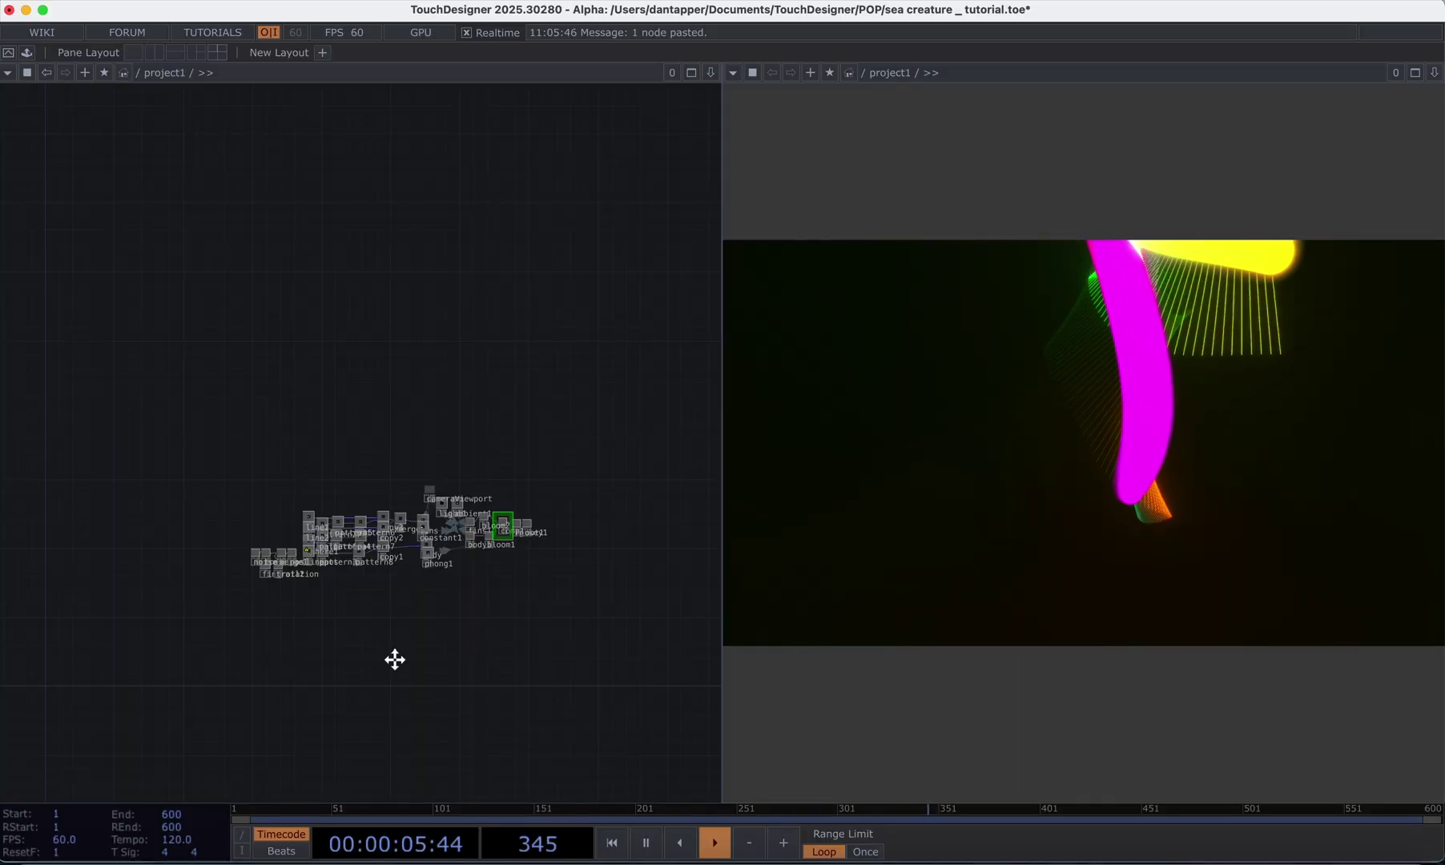
- Switch to the POP attractor tutorial on YouTube in the browser and skip ahead to about 27:35
{"action": "scroll", "coordinate": [254, 529], "scroll_direction": "up", "scroll_amount": 5}
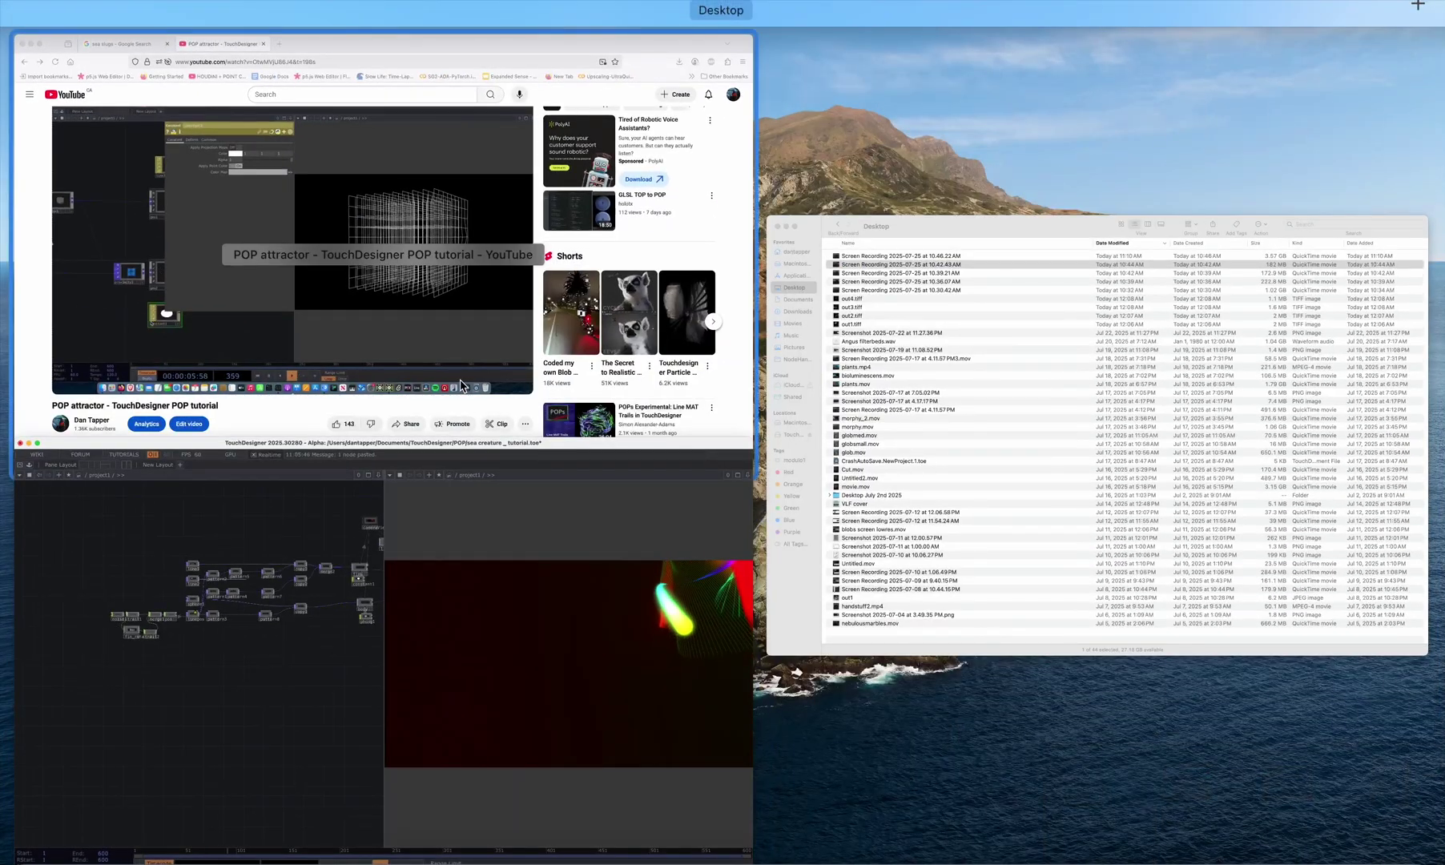
{"action": "left_click", "coordinate": [462, 386]}
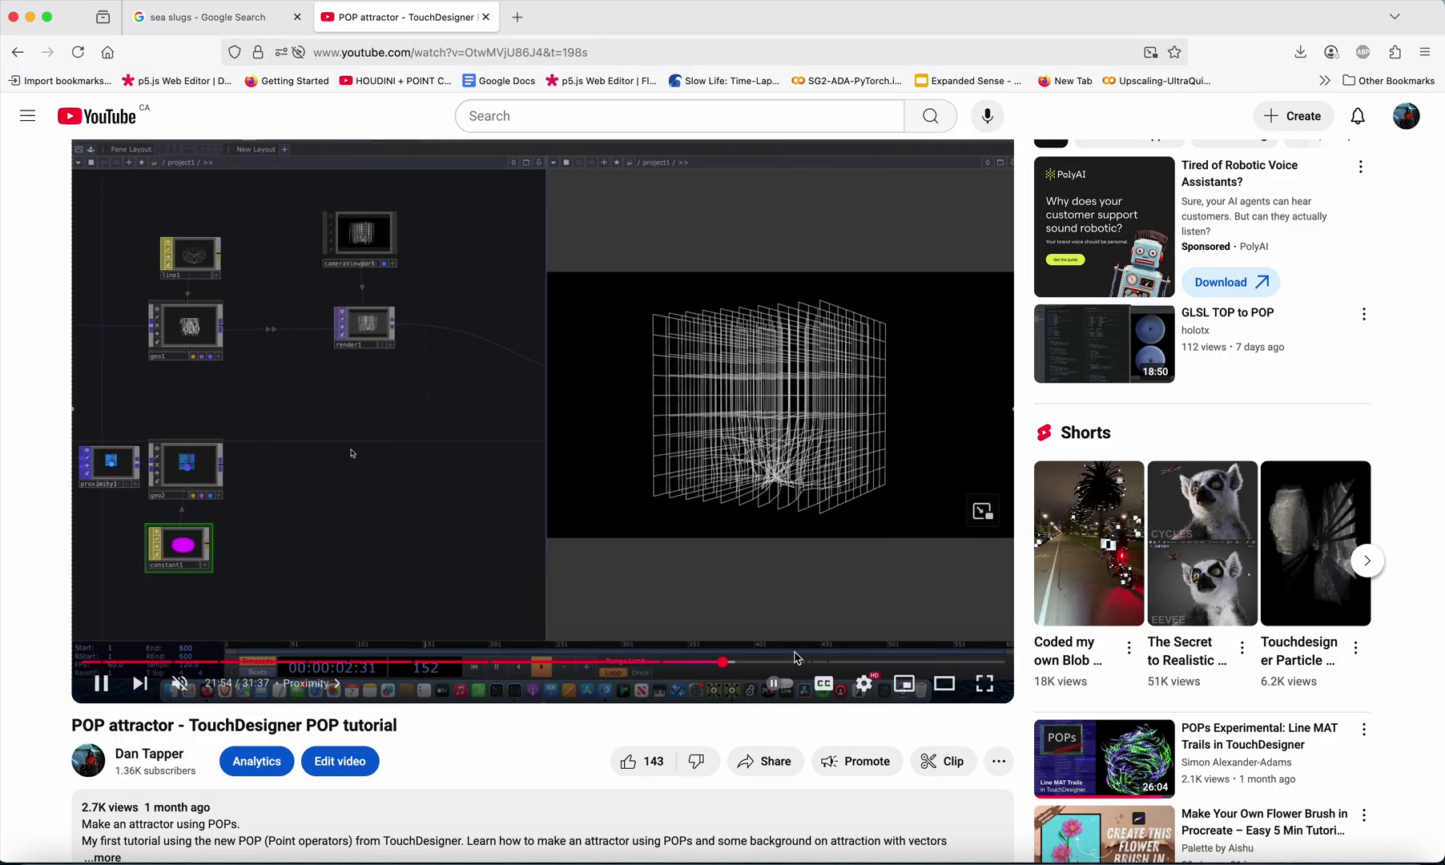
{"action": "left_click", "coordinate": [783, 662]}
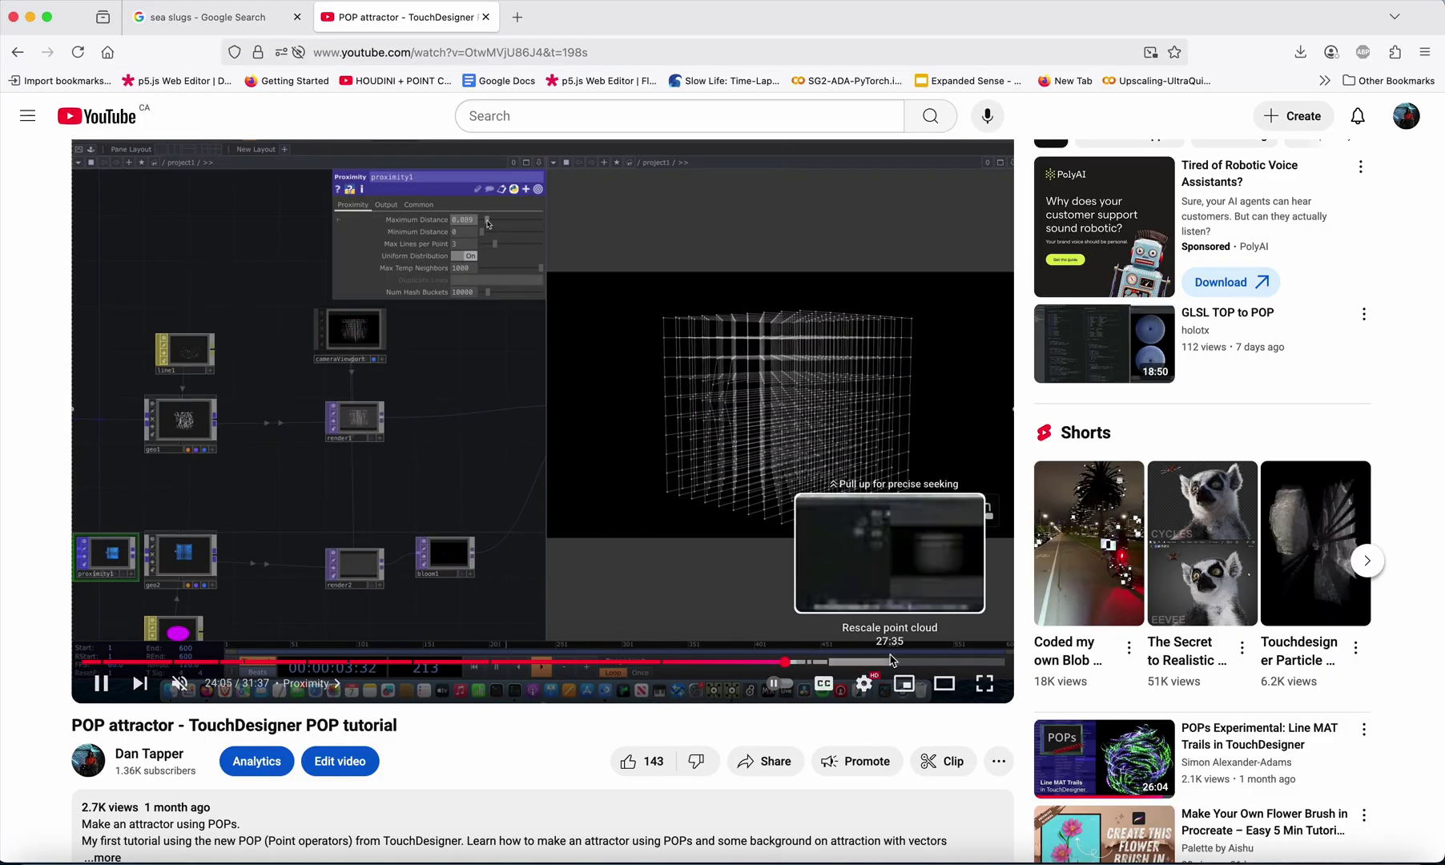
{"action": "left_click", "coordinate": [890, 664]}
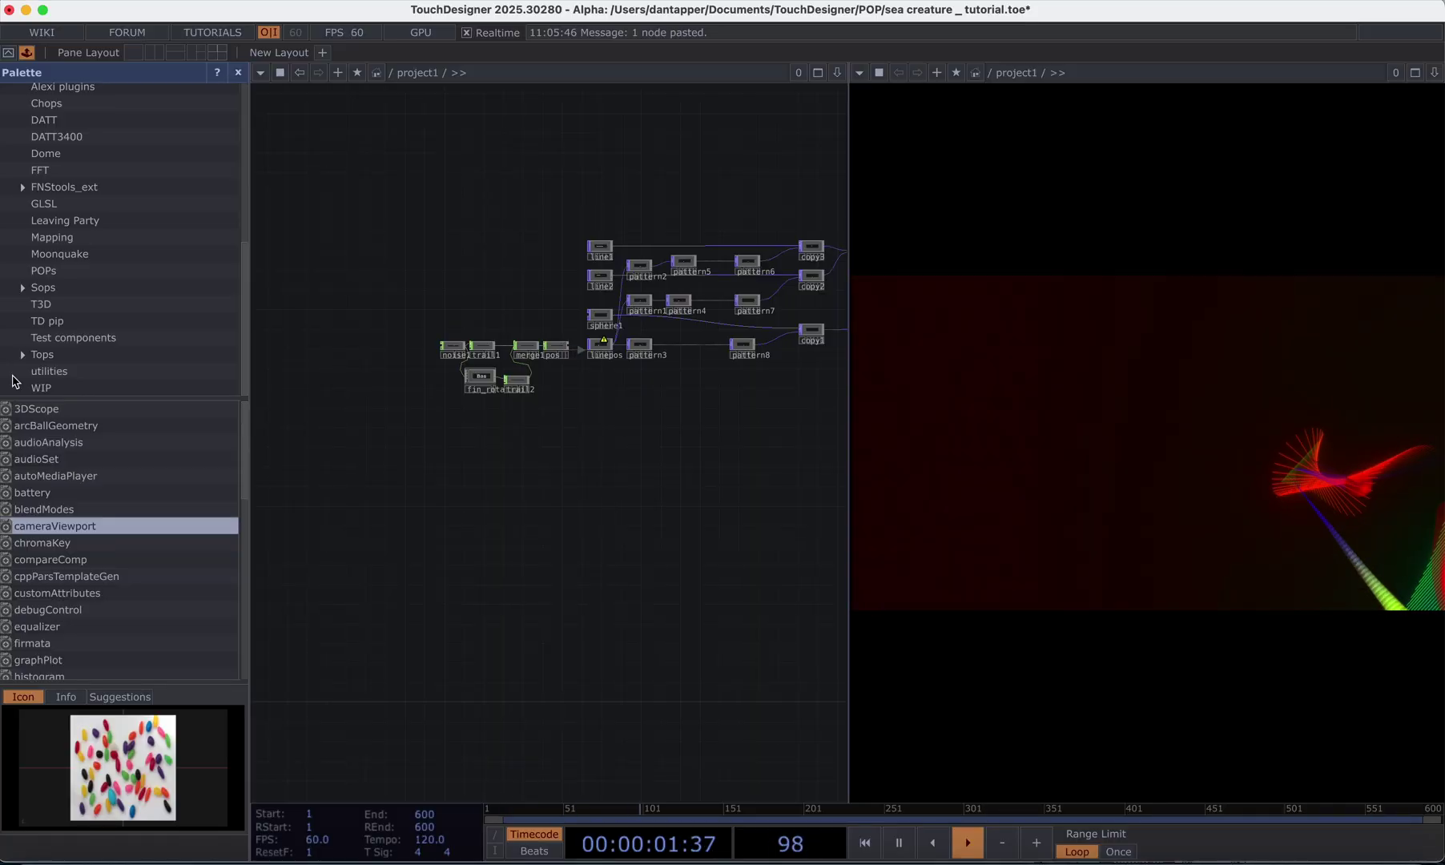
- Add the attractor component from the Palette's POPs folder to the TouchDesigner network below the pattern nodes and close the Palette
{"action": "left_click", "coordinate": [61, 271]}
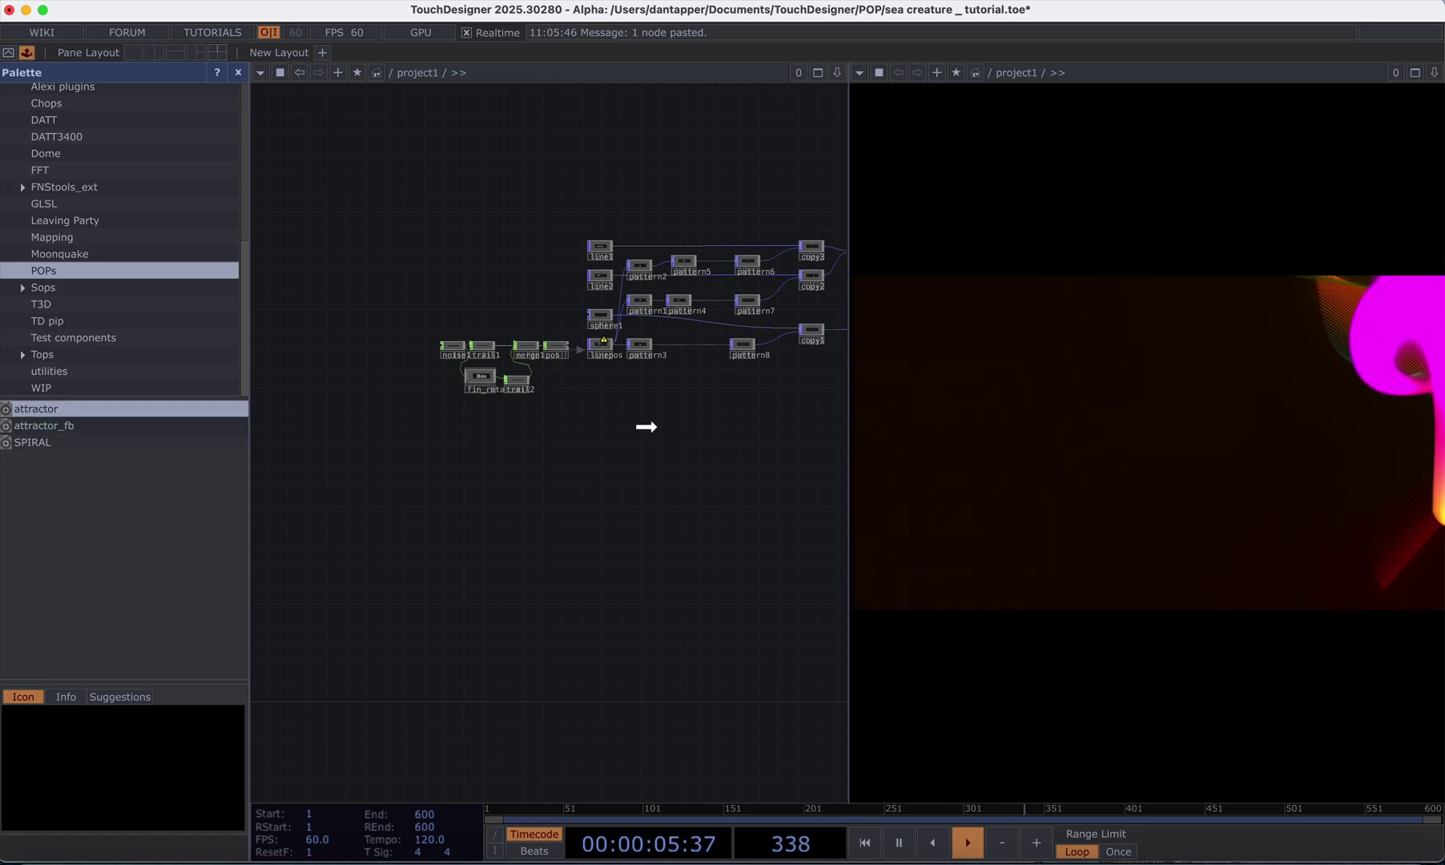
{"action": "left_click", "coordinate": [259, 75]}
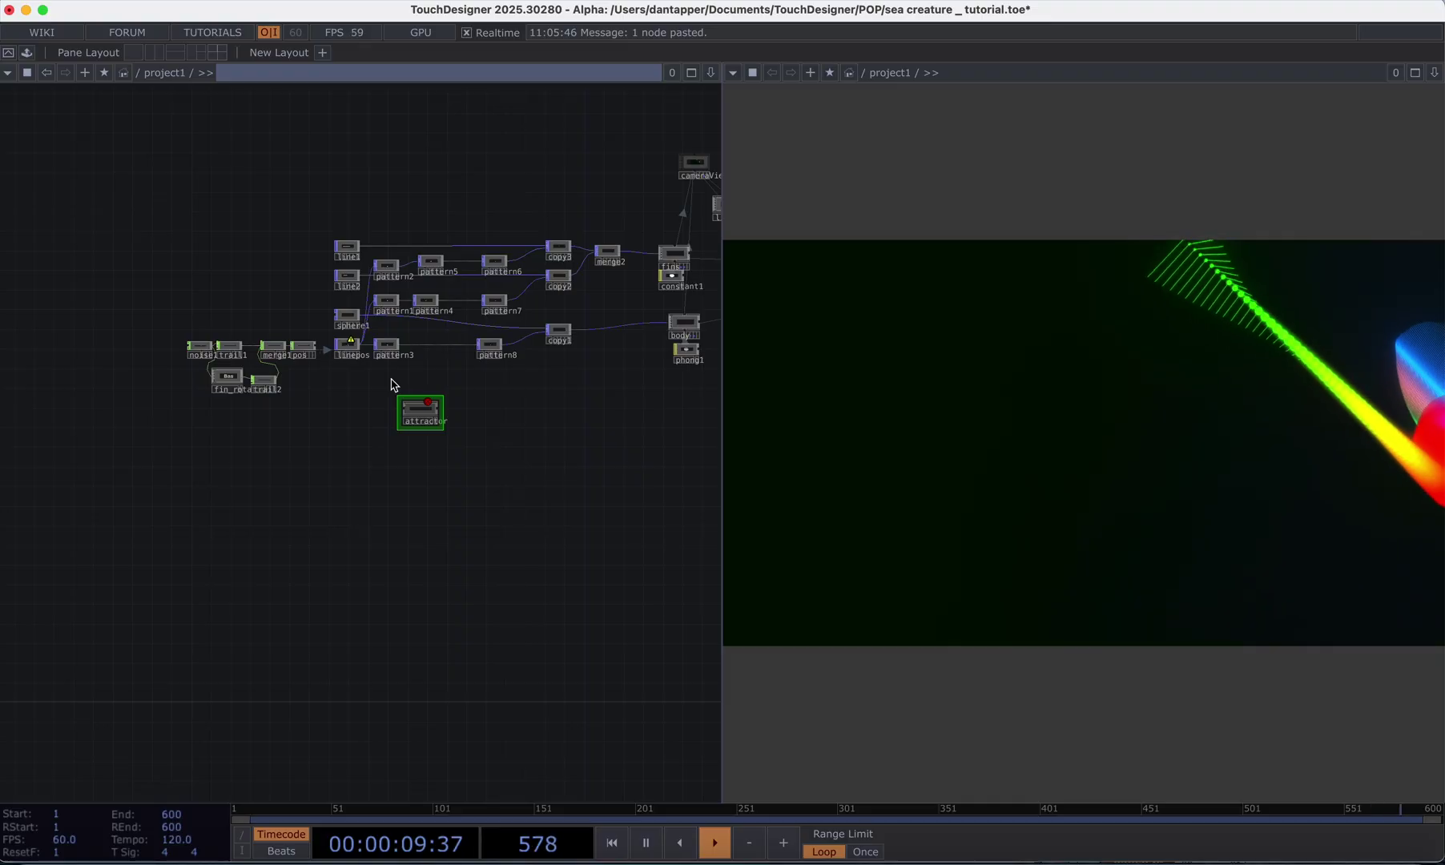
{"action": "scroll", "coordinate": [394, 383], "scroll_direction": "up", "scroll_amount": 4}
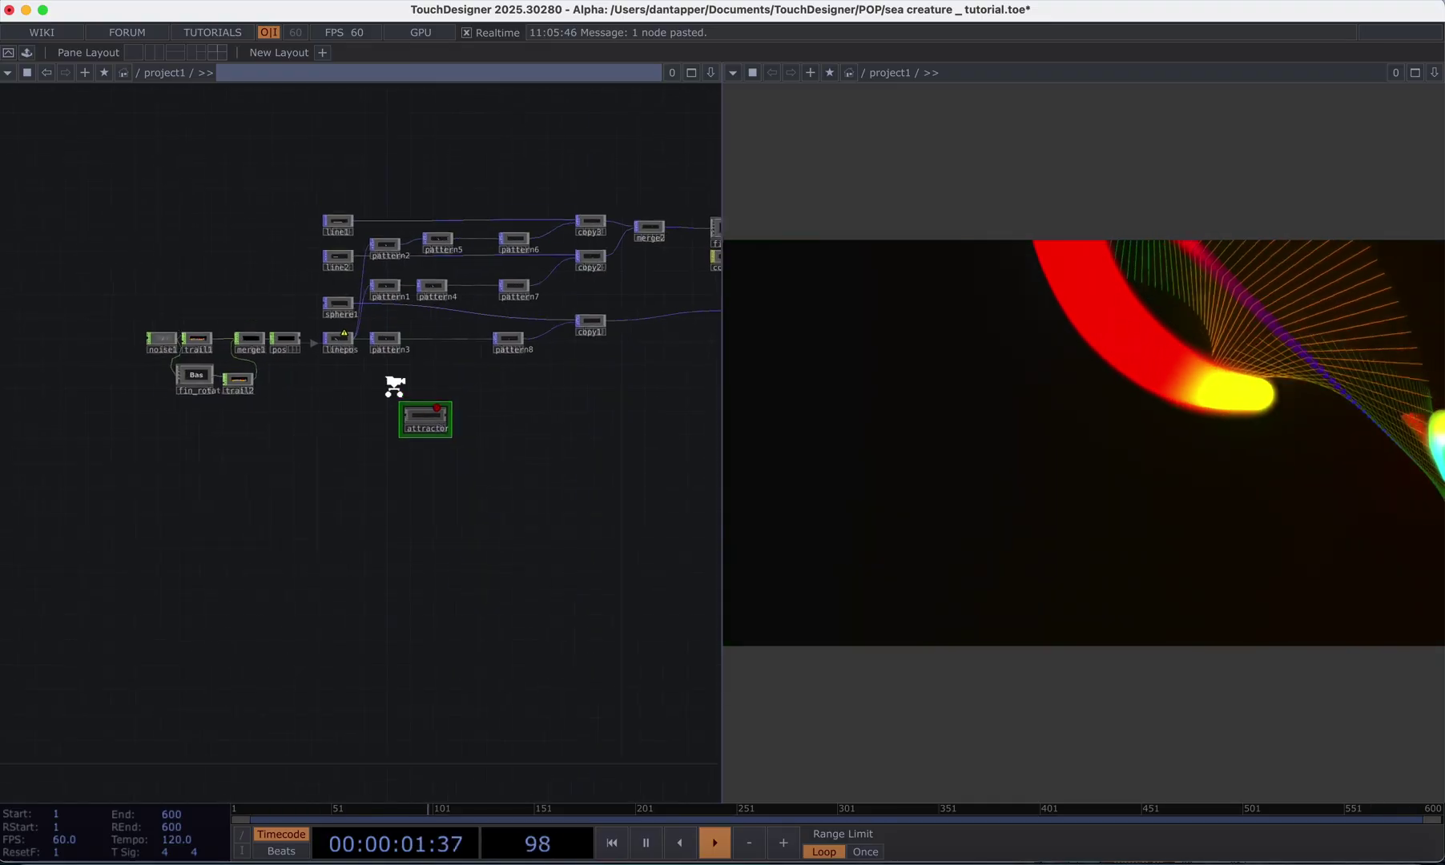
{"action": "scroll", "coordinate": [240, 293], "scroll_direction": "left", "scroll_amount": 2}
- Shift the noise, trail and merge CHOP chain and linepos away from the pattern nodes to free space in the network
{"action": "left_click_drag", "start_coordinate": [135, 180], "coordinate": [211, 350]}
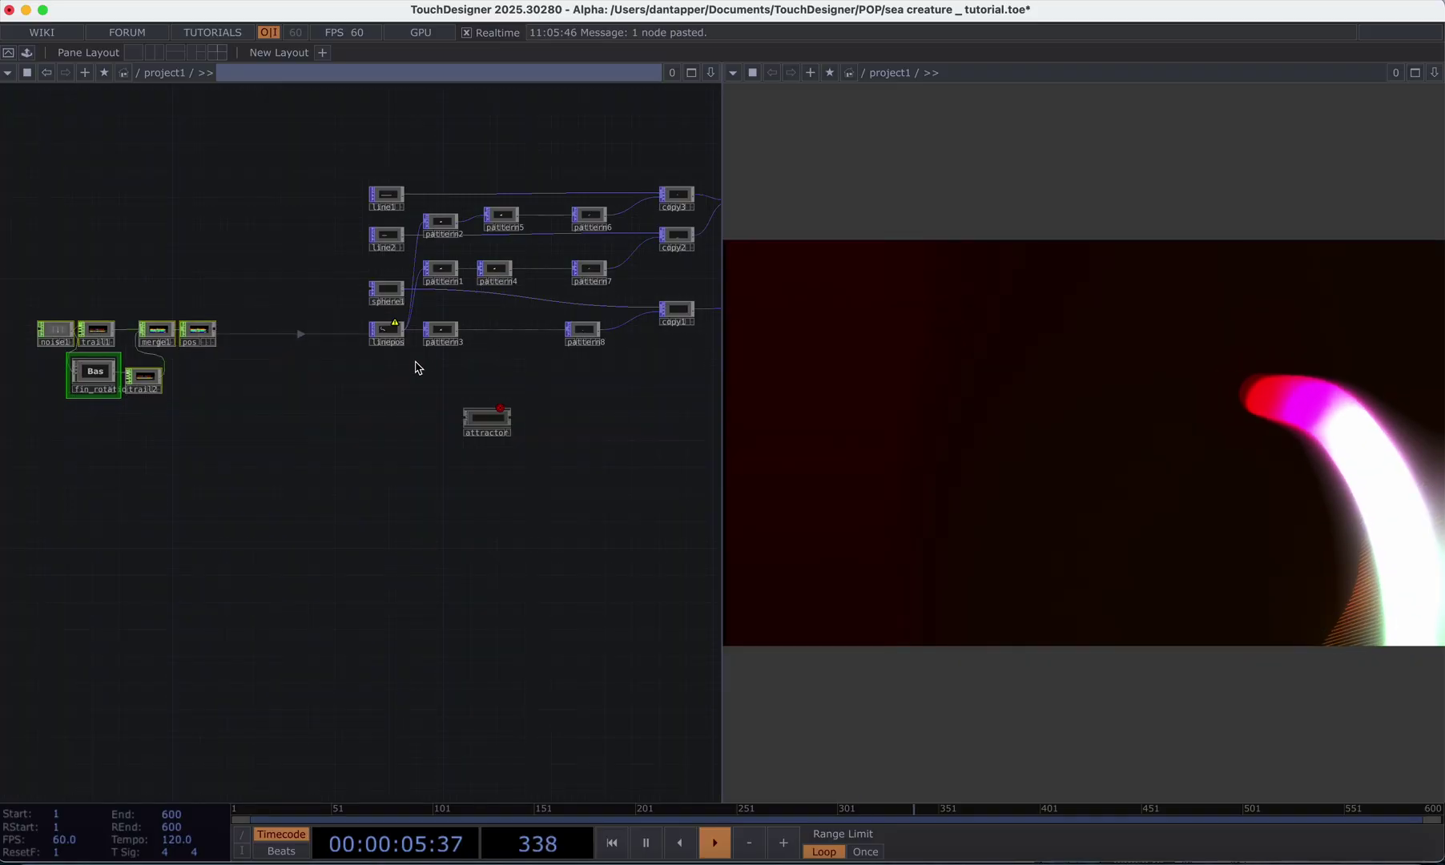
{"action": "left_click_drag", "start_coordinate": [394, 345], "coordinate": [271, 336]}
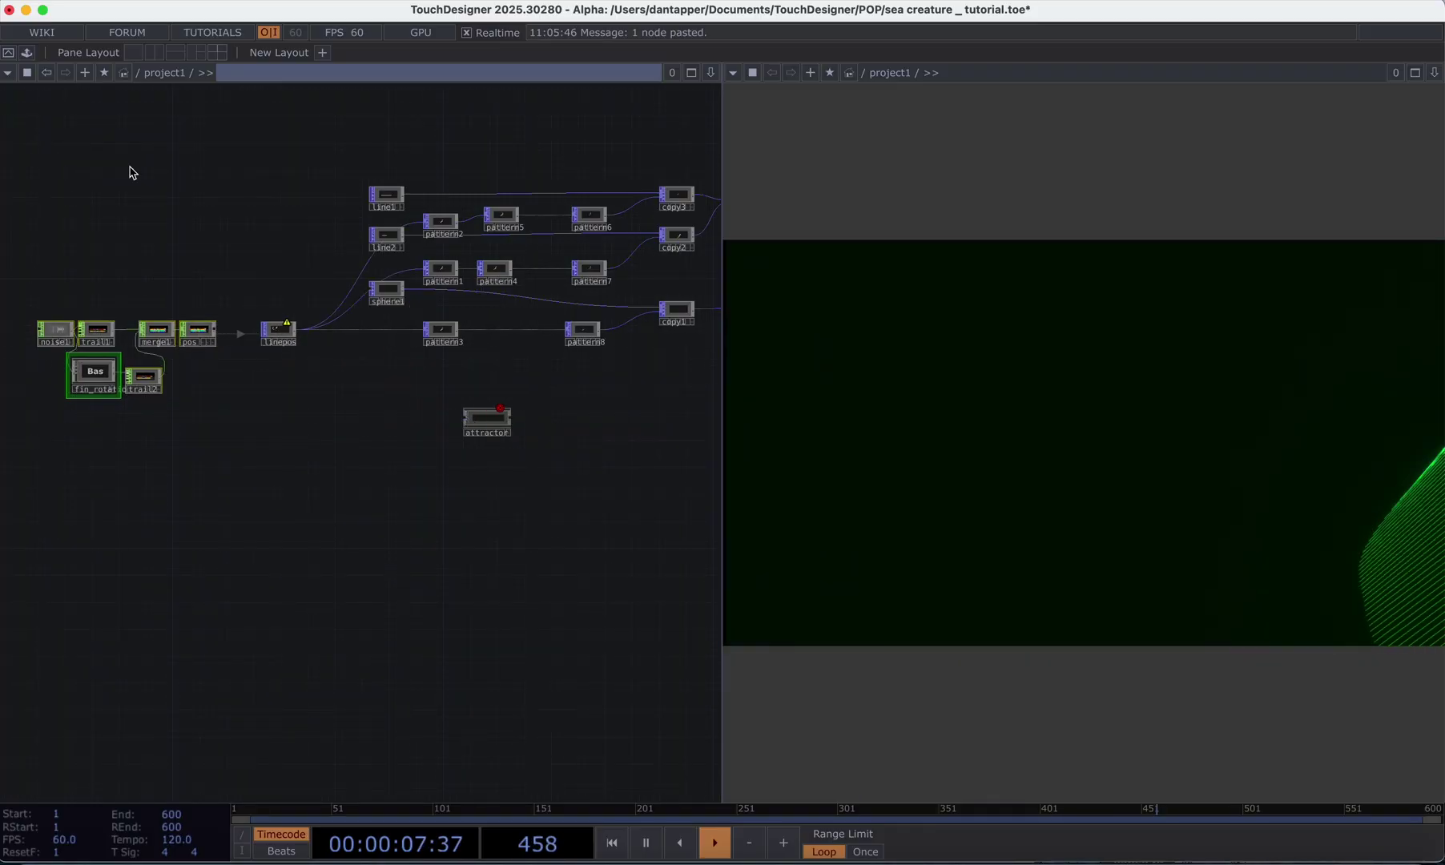
{"action": "left_click_drag", "start_coordinate": [341, 380], "coordinate": [345, 380]}
- Add a Point Generator POP below linepos, beside the attractor component
{"action": "scroll", "coordinate": [345, 381], "scroll_direction": "up", "scroll_amount": 5}
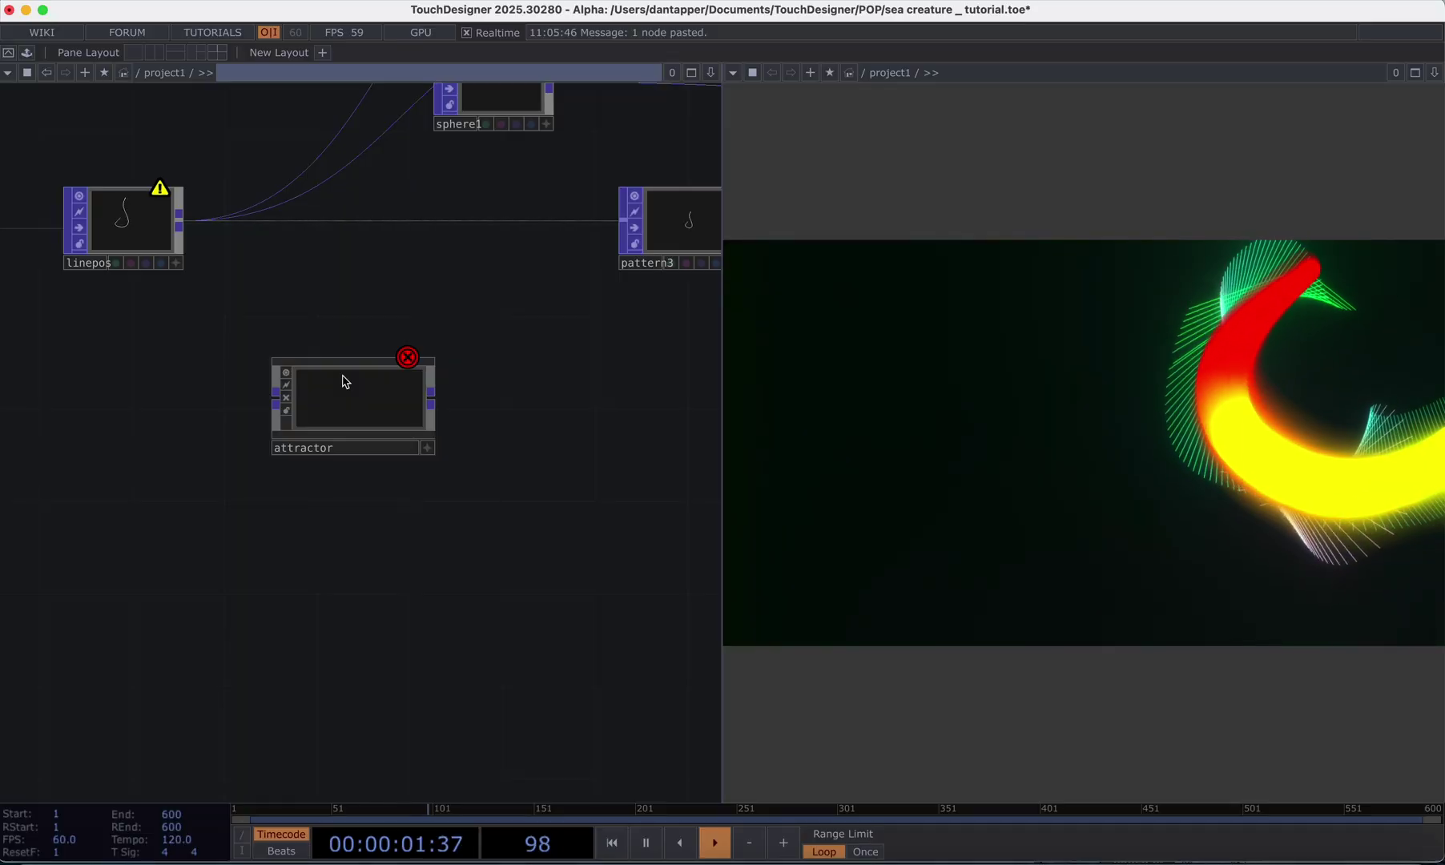
{"action": "scroll", "coordinate": [343, 381], "scroll_direction": "down", "scroll_amount": 5}
{"action": "key", "text": "Tab"}
{"action": "type", "text": "p"}
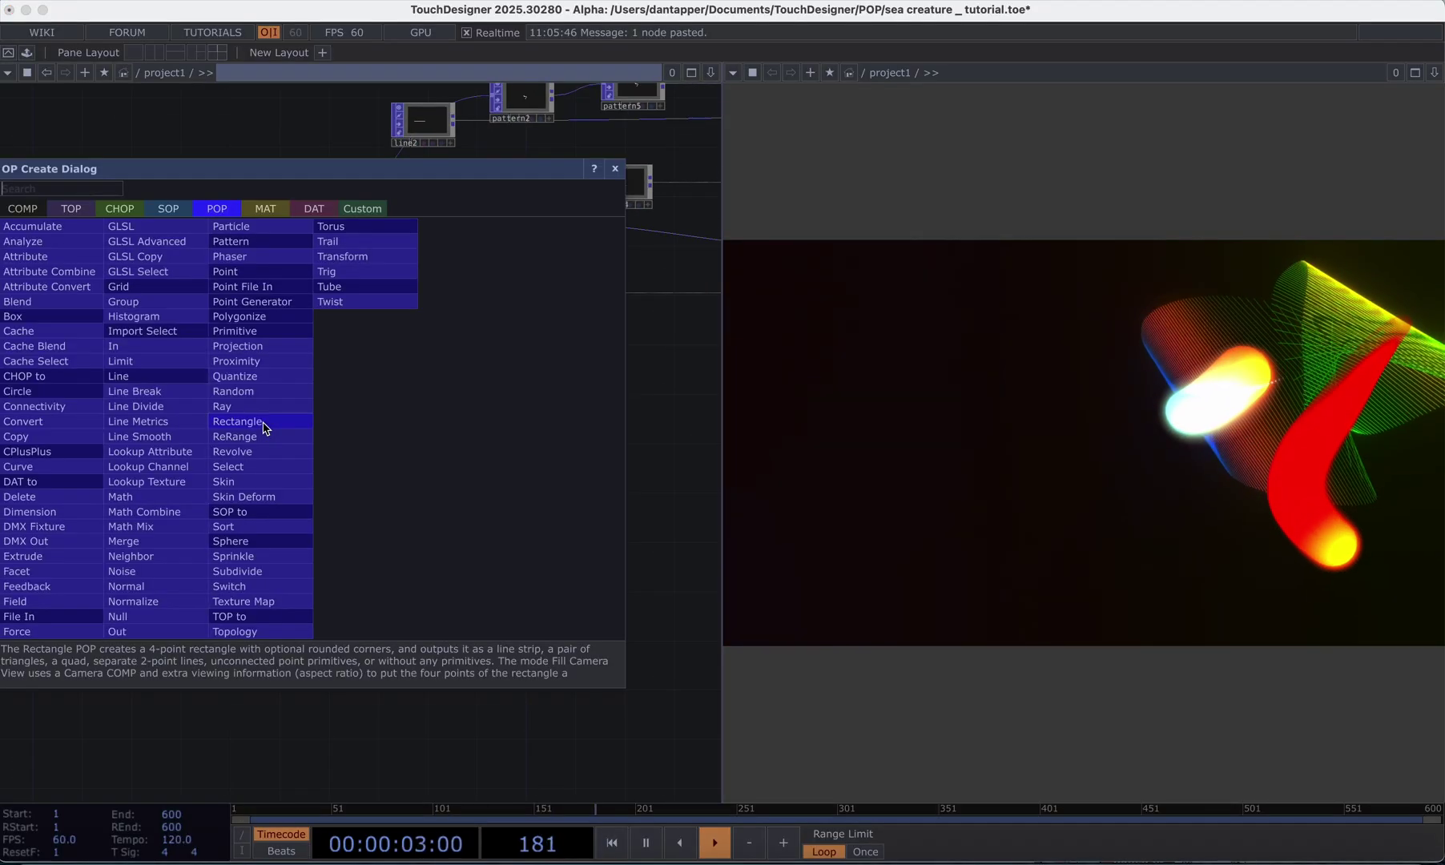
{"action": "left_click", "coordinate": [254, 308]}
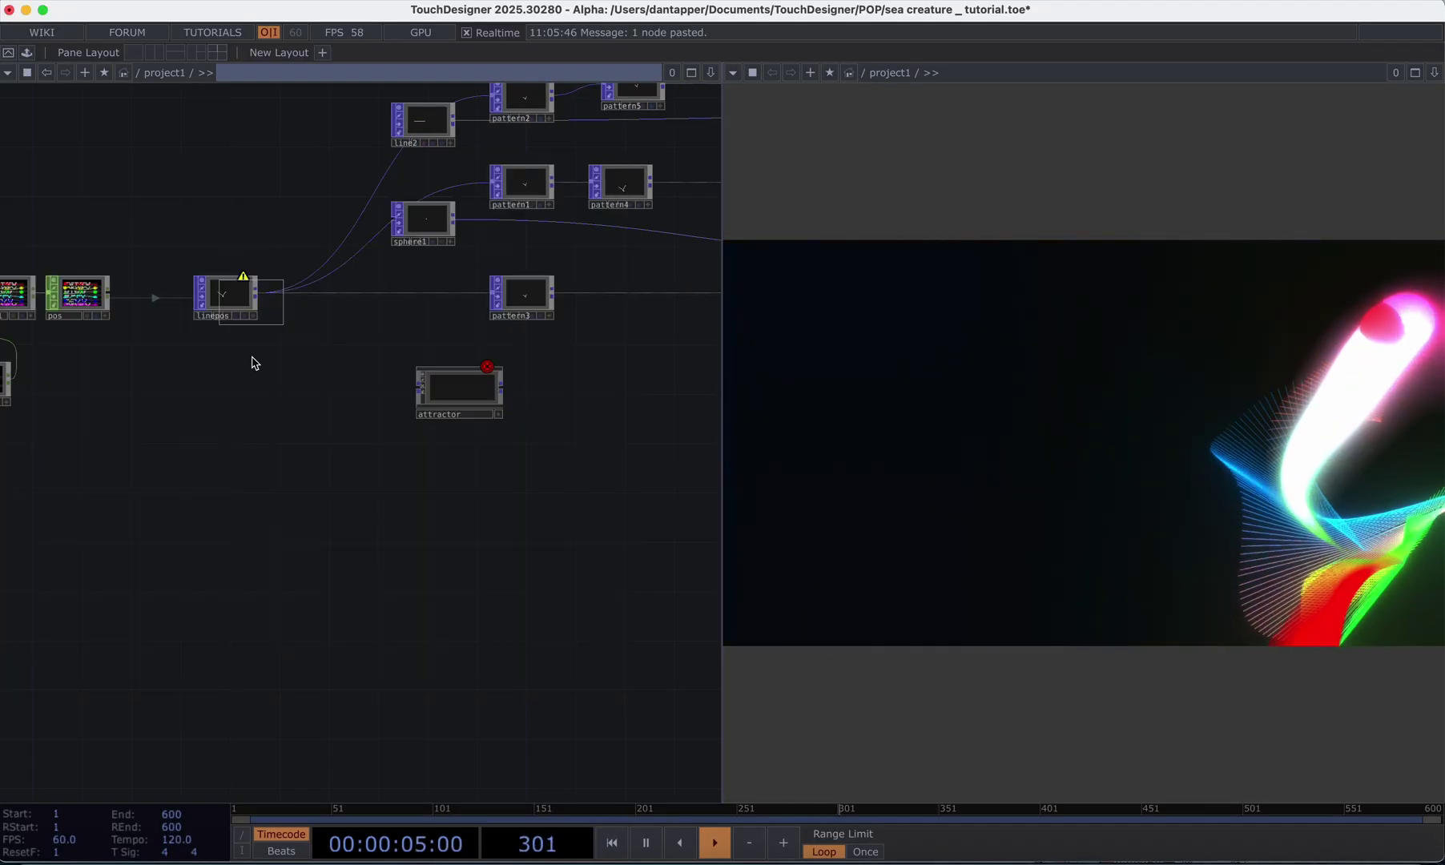
{"action": "left_click", "coordinate": [253, 410]}
{"action": "scroll", "coordinate": [298, 431], "scroll_direction": "up", "scroll_amount": 2}
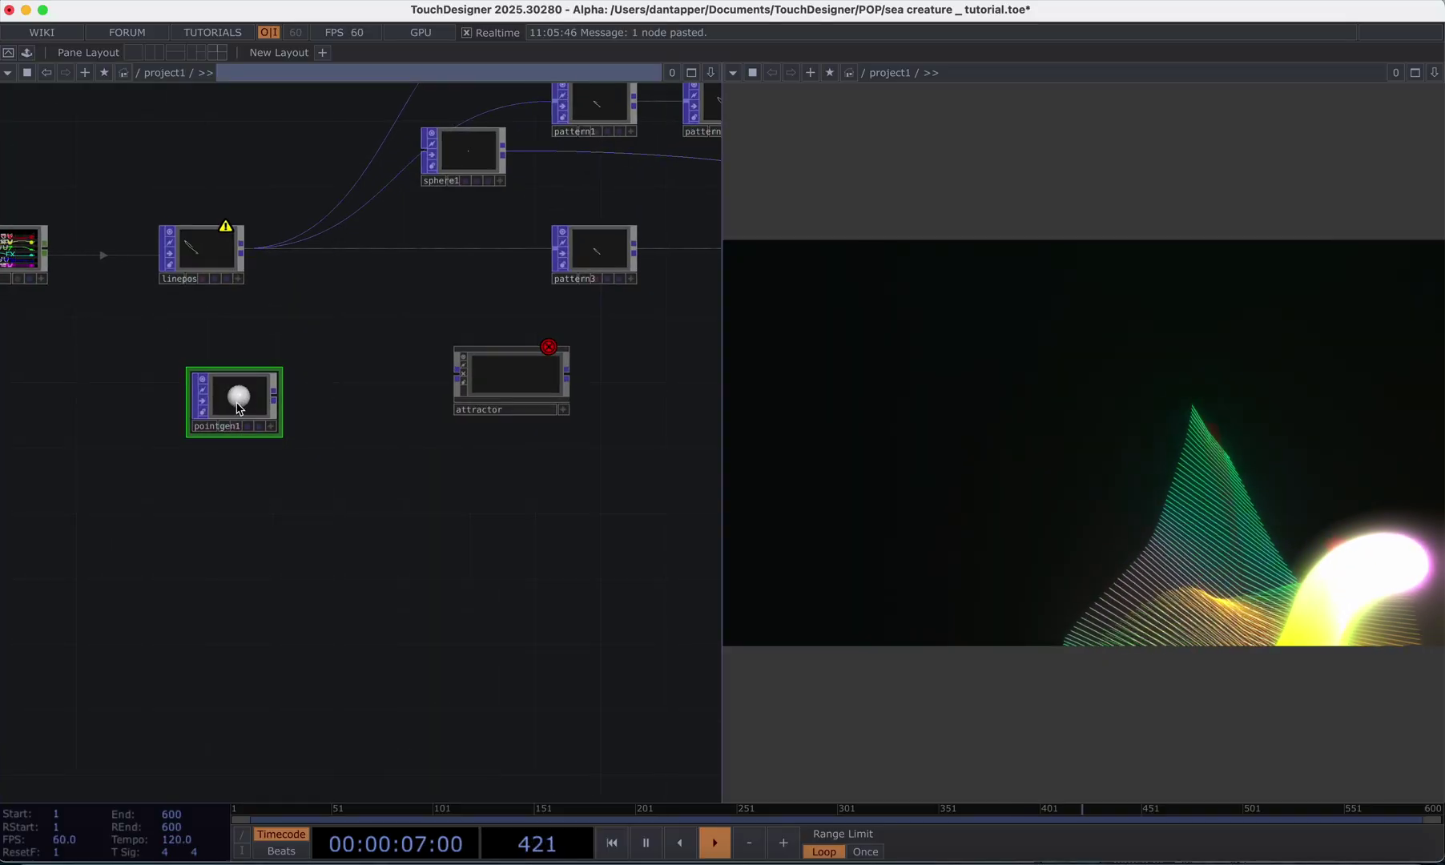
- Set the Point Generator's shape to Box and inspect the resulting point cloud in its viewer
{"action": "key", "text": "p"}
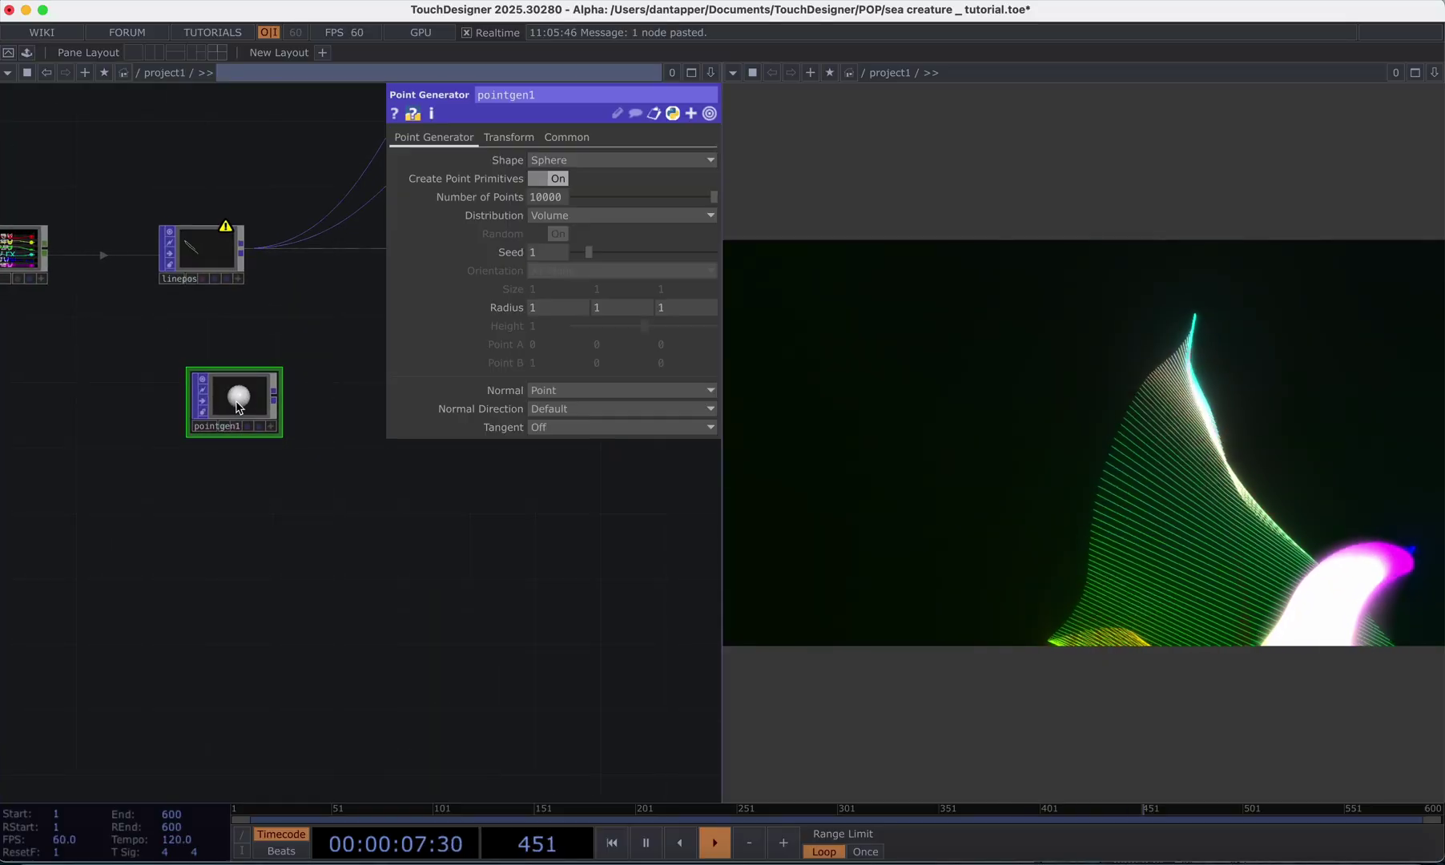
{"action": "left_click", "coordinate": [558, 160]}
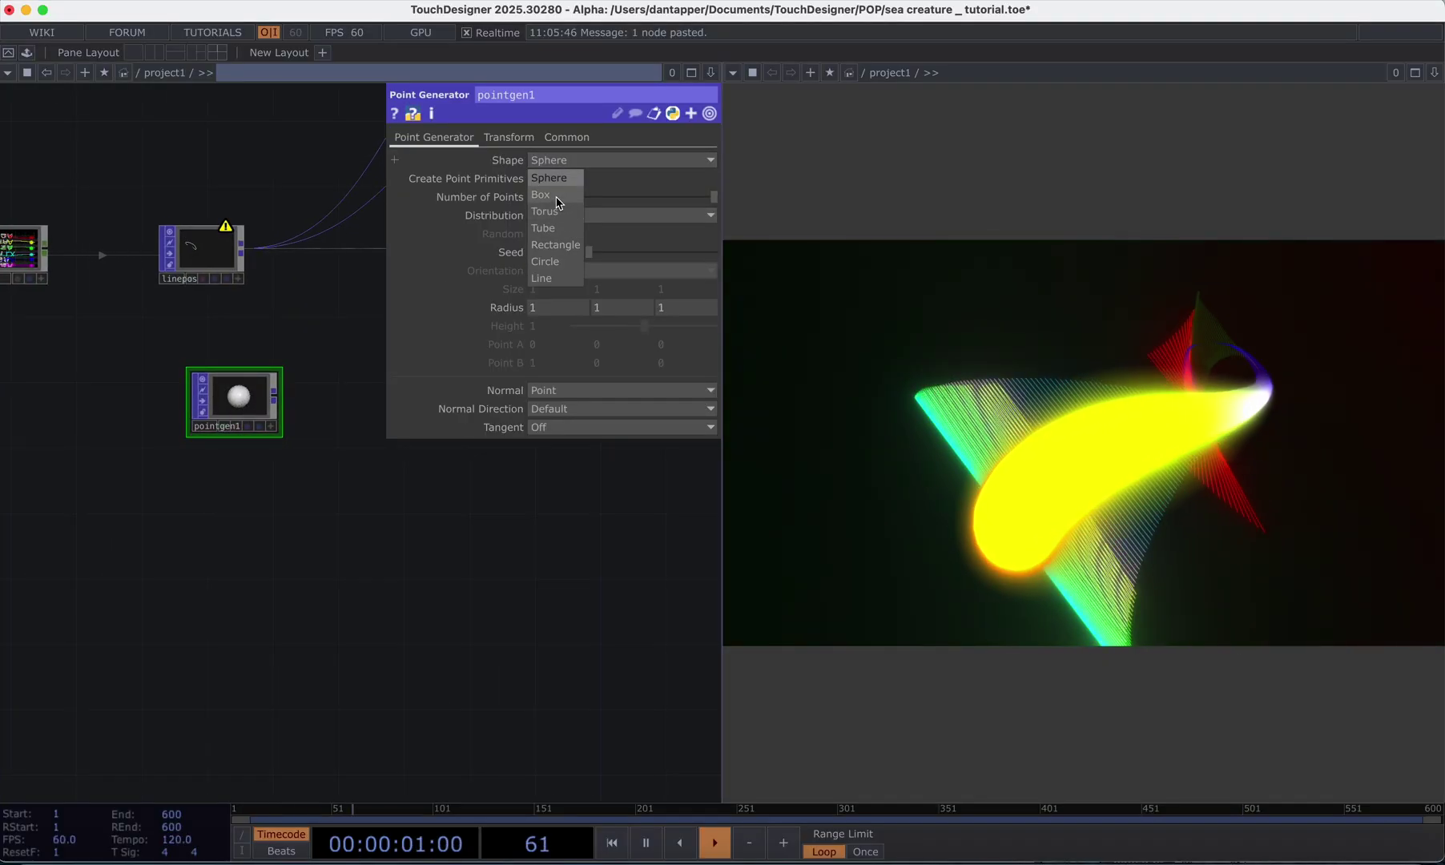
{"action": "left_click", "coordinate": [540, 195]}
{"action": "scroll", "coordinate": [239, 407], "scroll_direction": "up", "scroll_amount": 5}
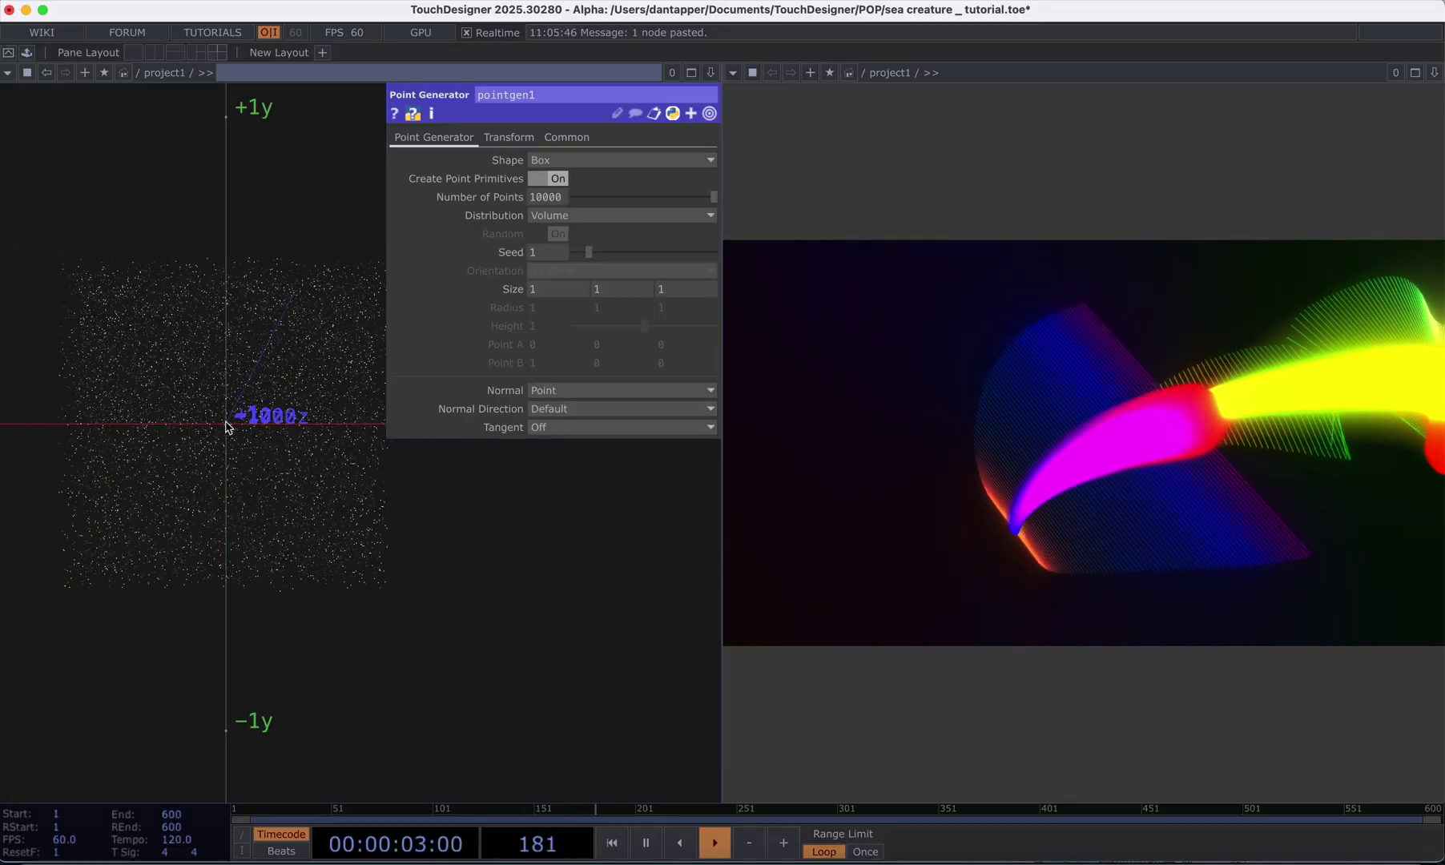
{"action": "scroll", "coordinate": [352, 471], "scroll_direction": "down", "scroll_amount": 3}
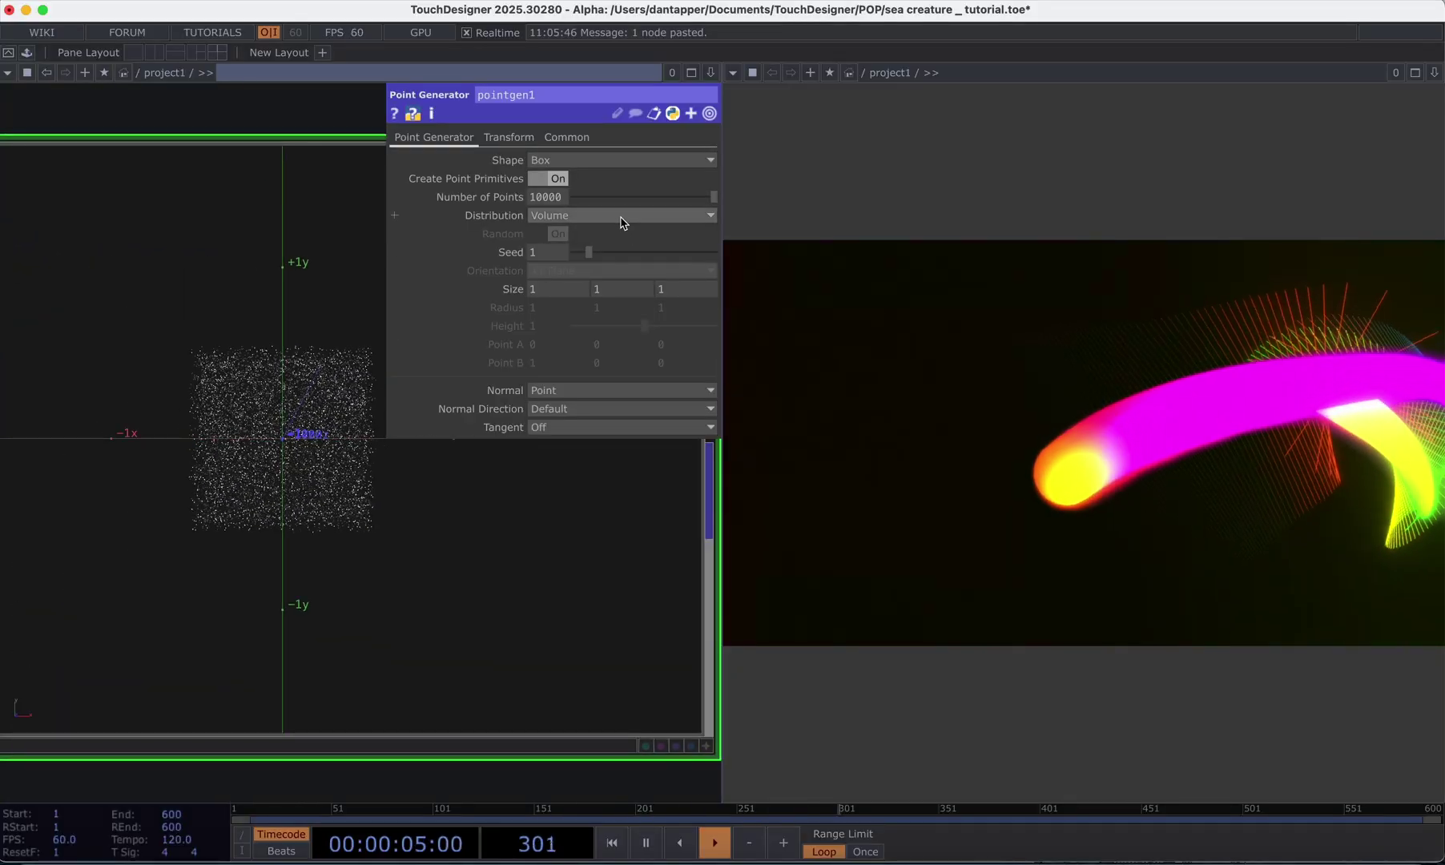
- Set the Point Generator's number of points to 2000
{"action": "scroll", "coordinate": [410, 474], "scroll_direction": "down", "scroll_amount": 4}
{"action": "left_click_drag", "start_coordinate": [473, 606], "coordinate": [363, 644]}
{"action": "scroll", "coordinate": [363, 644], "scroll_direction": "down", "scroll_amount": 2}
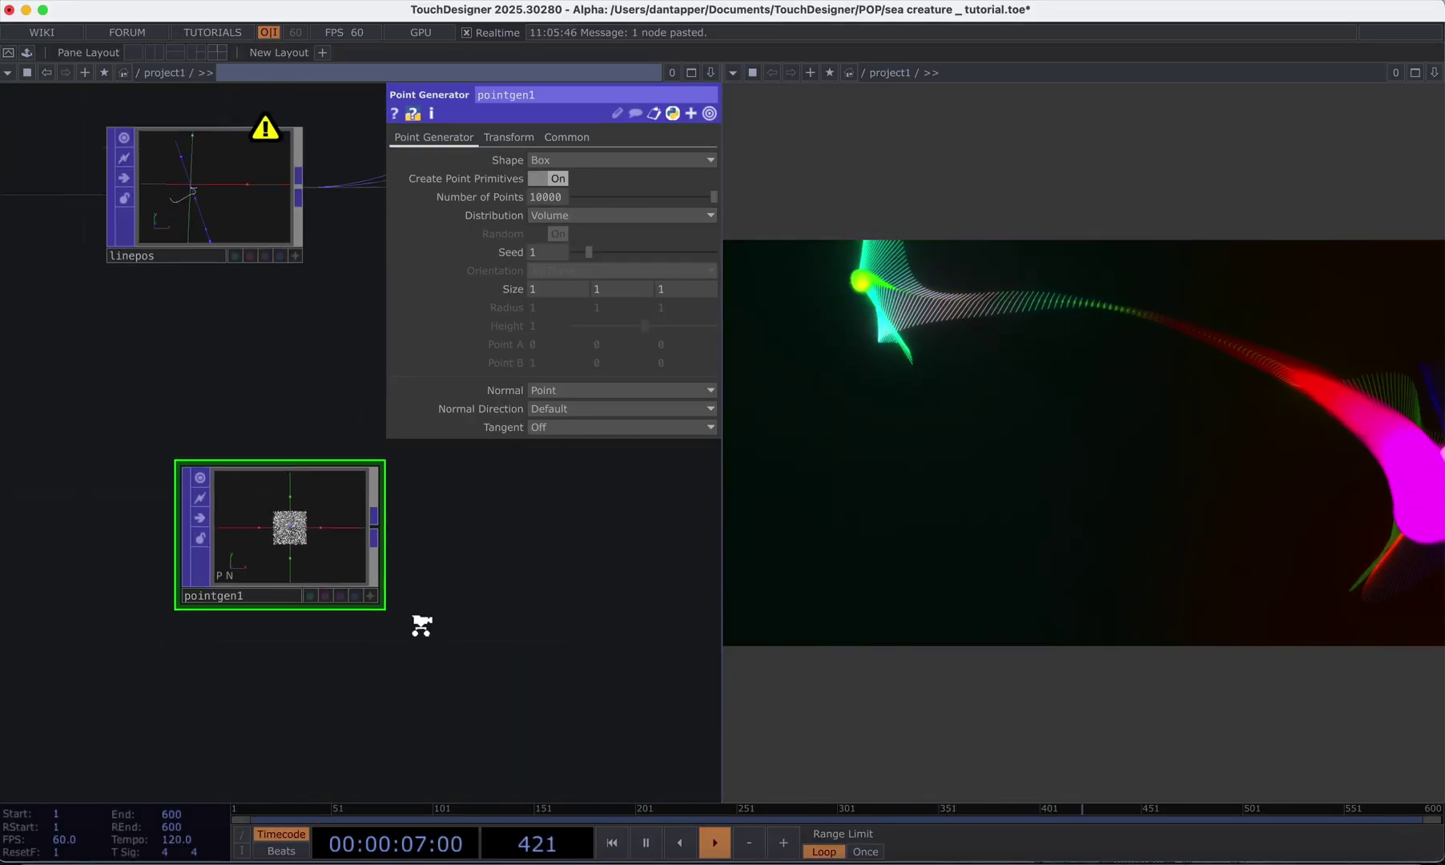
{"action": "left_click", "coordinate": [563, 199]}
{"action": "key", "text": "BackSpace"}
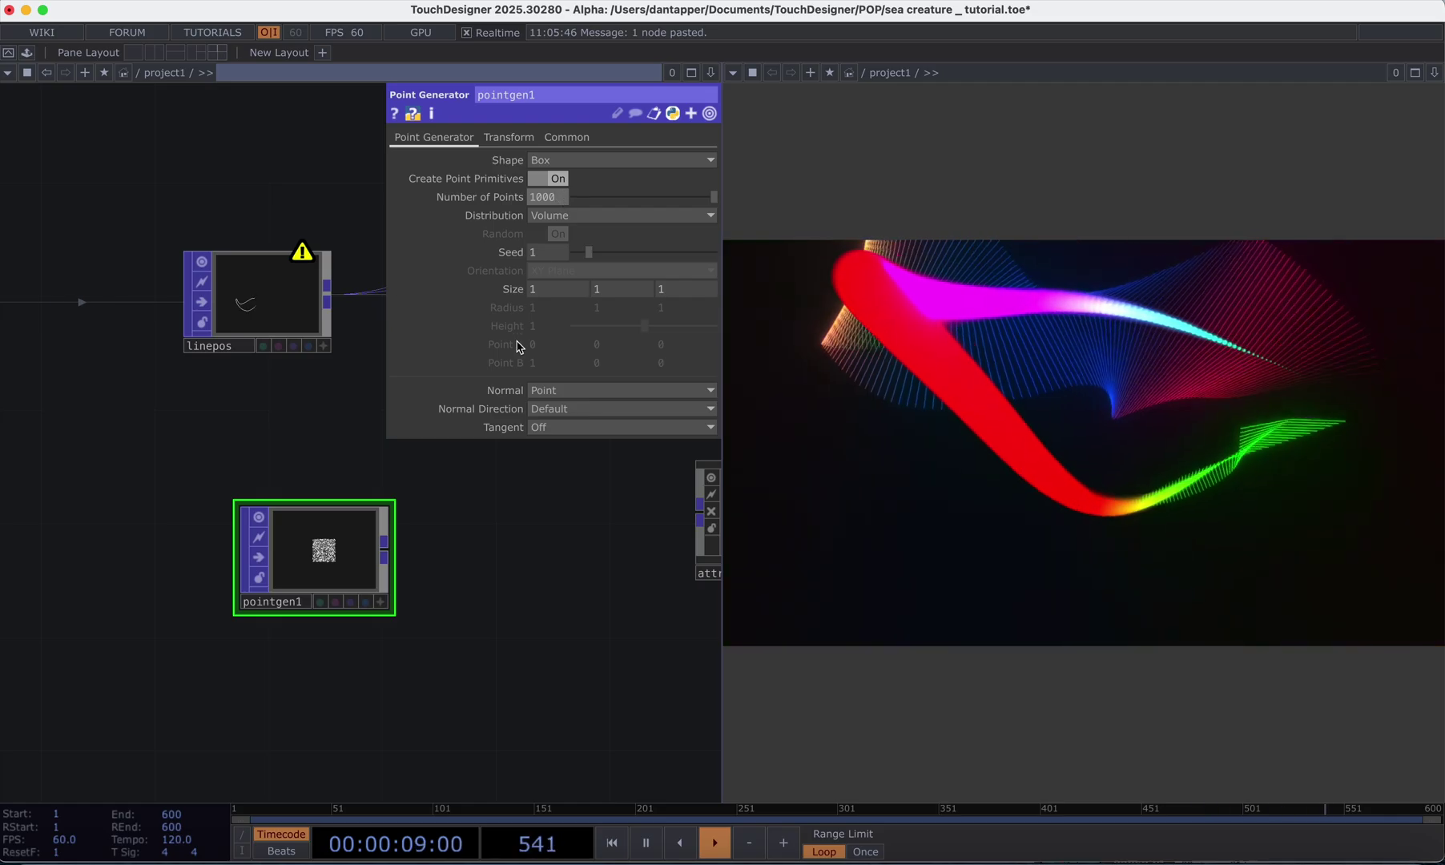
{"action": "left_click", "coordinate": [536, 200]}
{"action": "key", "text": "BackSpace"}
{"action": "type", "text": "2"}
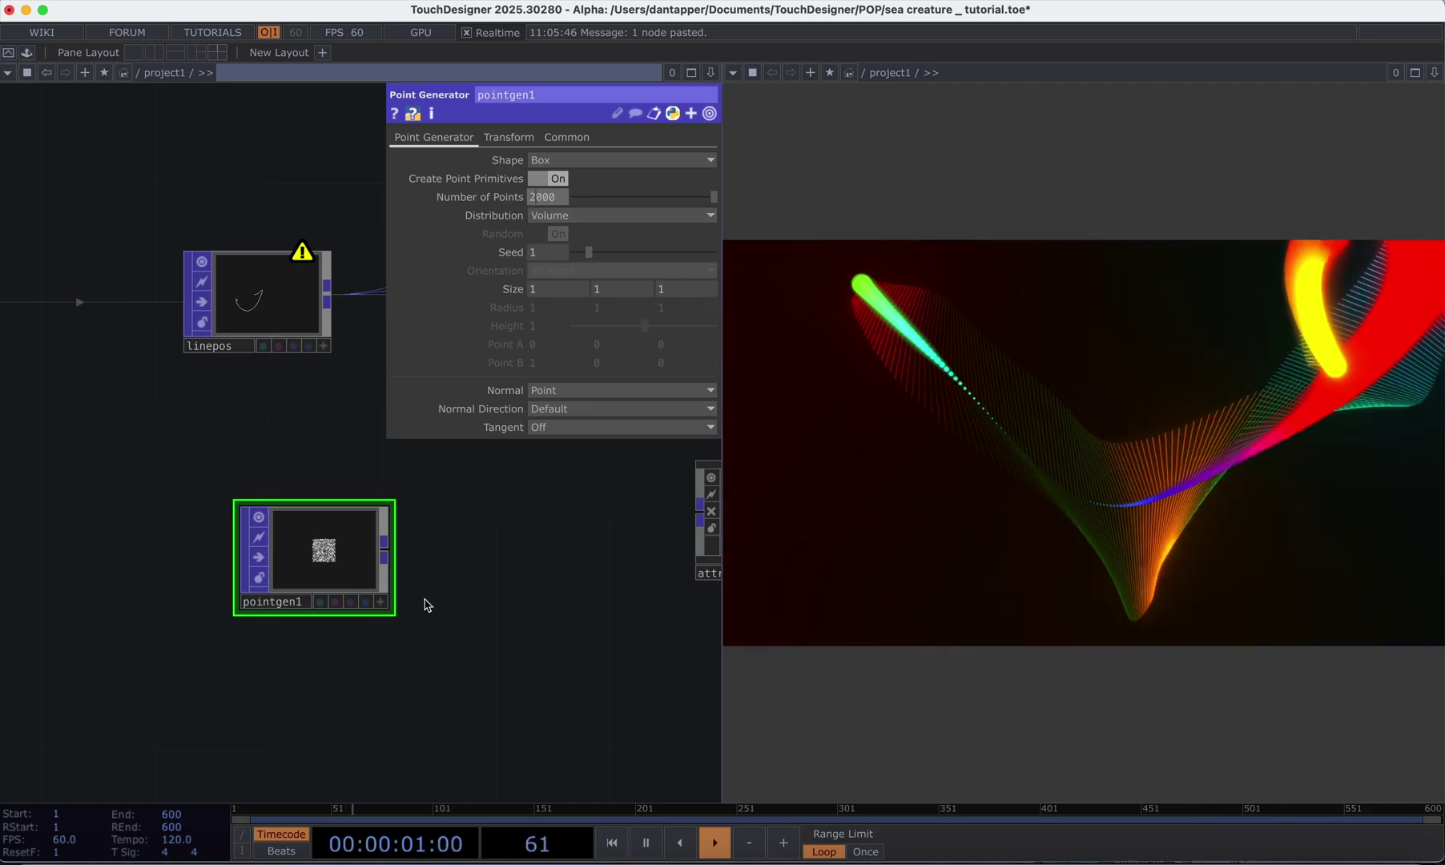
{"action": "key", "text": "Return"}
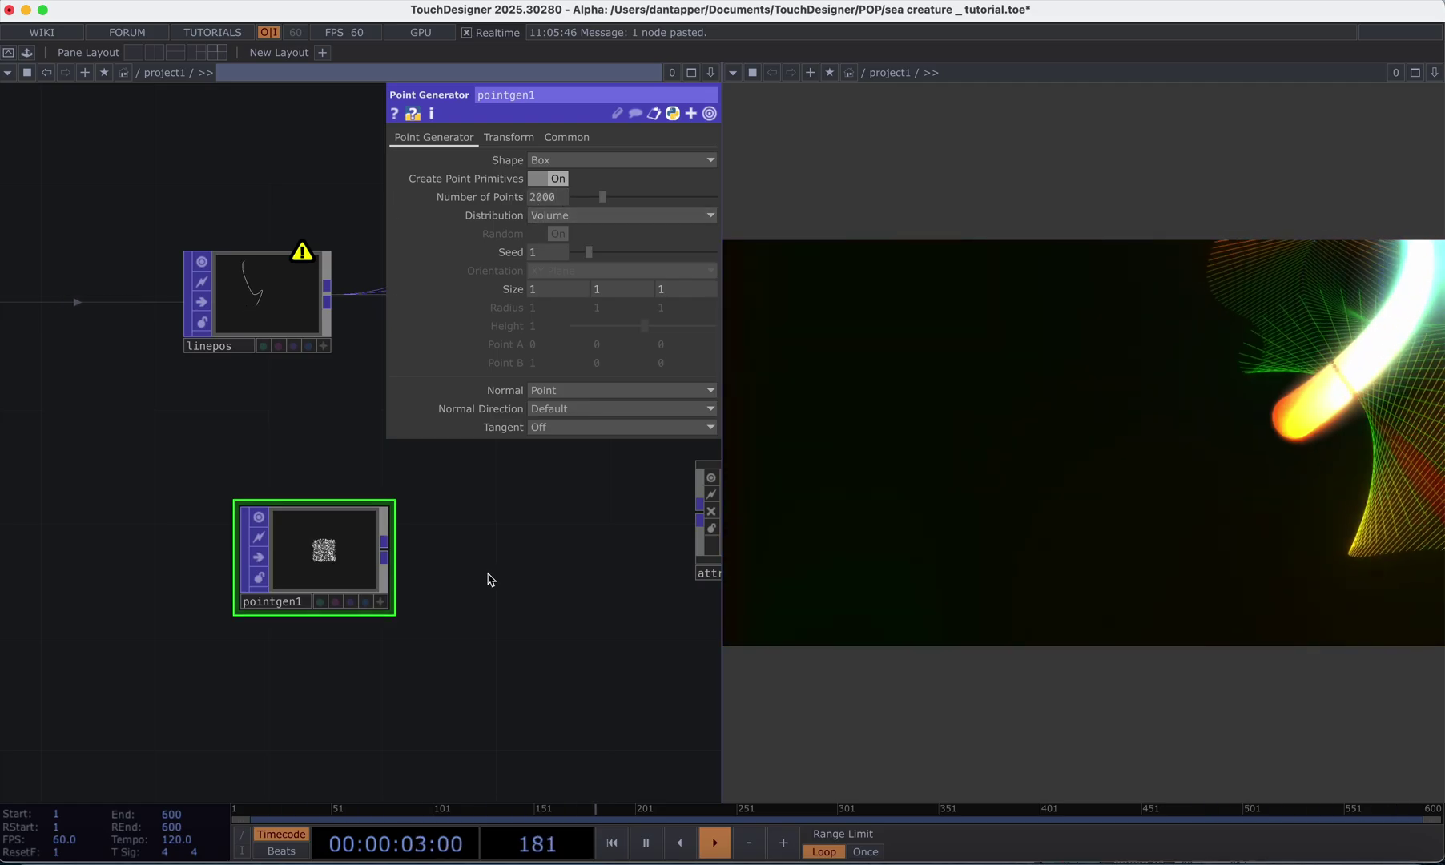
- Connect the Point Generator's output to the attractor component's input and move the generator closer to it
{"action": "left_click_drag", "start_coordinate": [489, 577], "coordinate": [227, 587]}
{"action": "left_click_drag", "start_coordinate": [124, 554], "coordinate": [446, 529]}
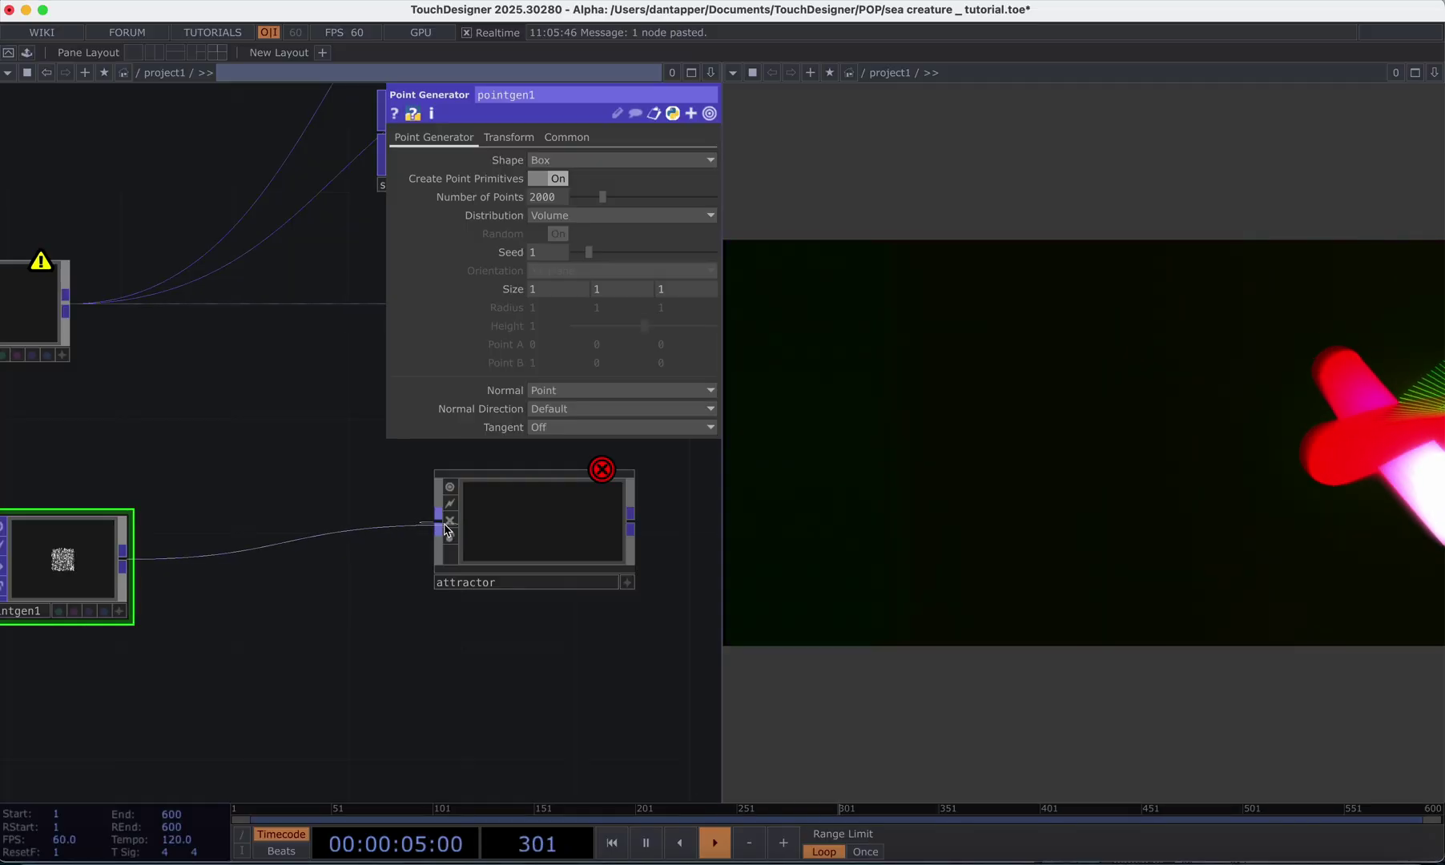
{"action": "left_click_drag", "start_coordinate": [96, 559], "coordinate": [296, 529]}
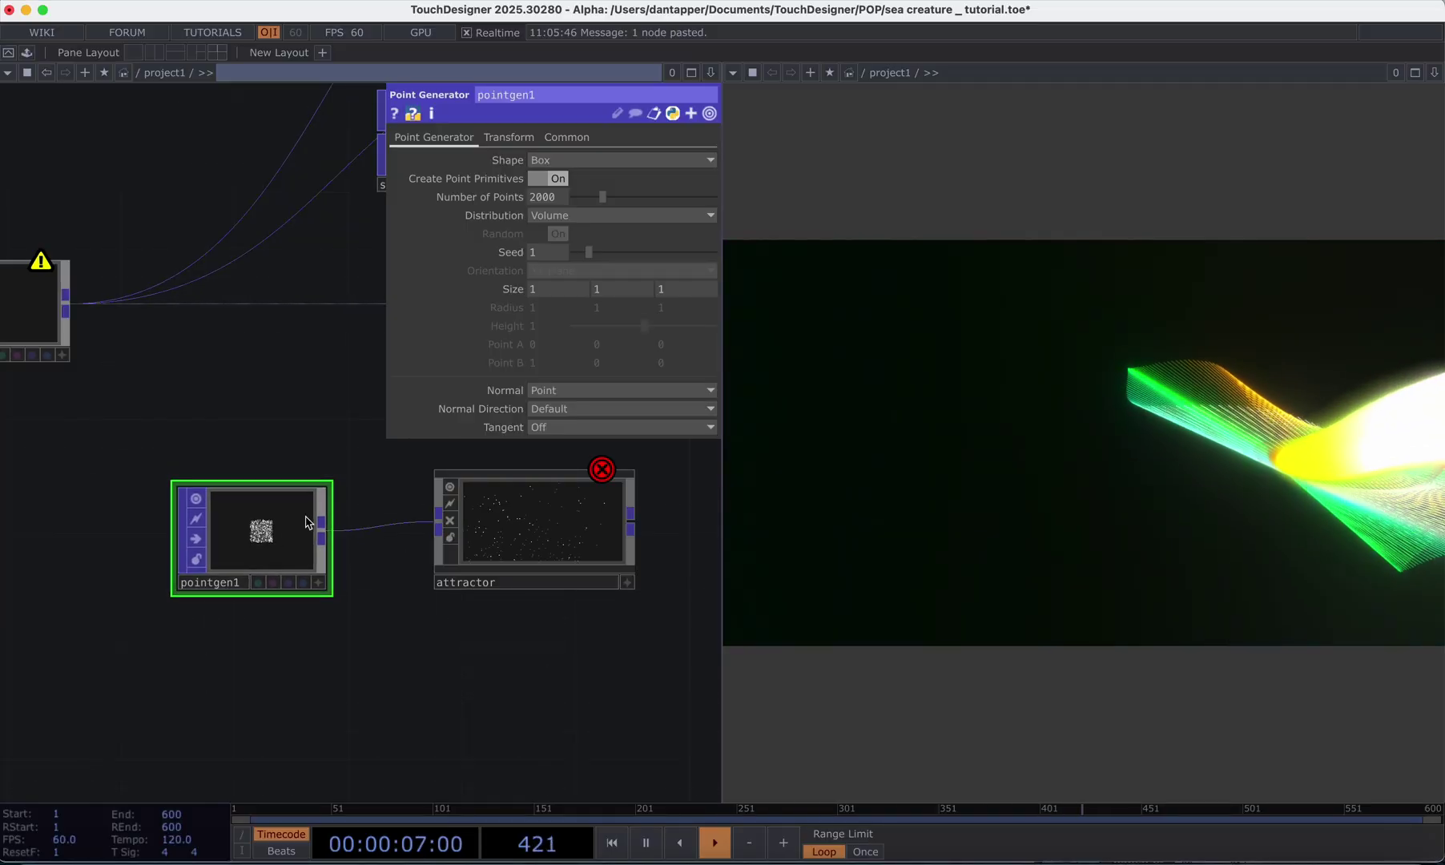
- Look inside the attractor component at its Select and Field nodes and return to the project network
{"action": "left_click_drag", "start_coordinate": [469, 646], "coordinate": [319, 645]}
{"action": "left_click", "coordinate": [381, 535]}
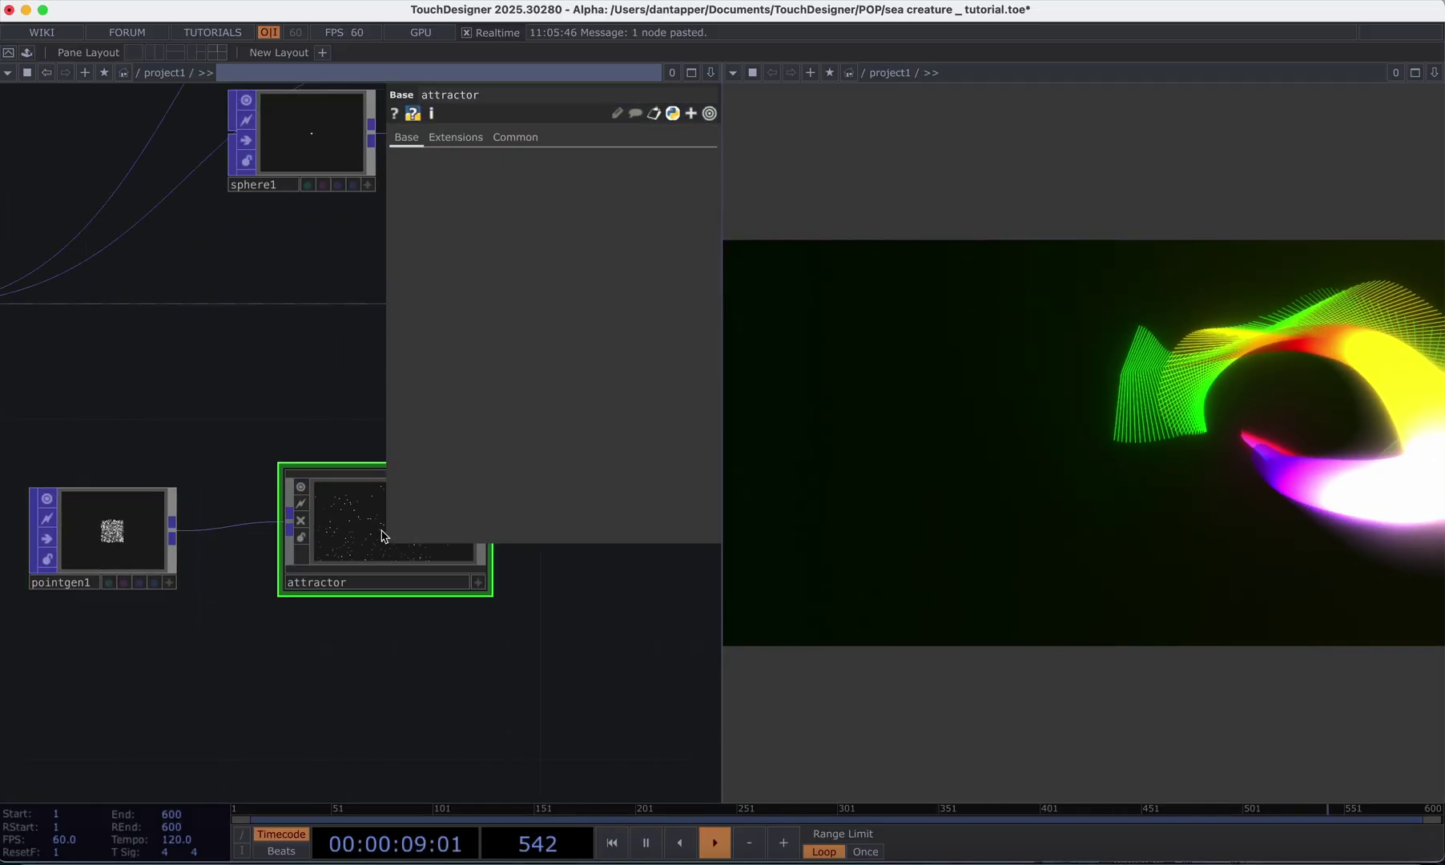
{"action": "key", "text": "i"}
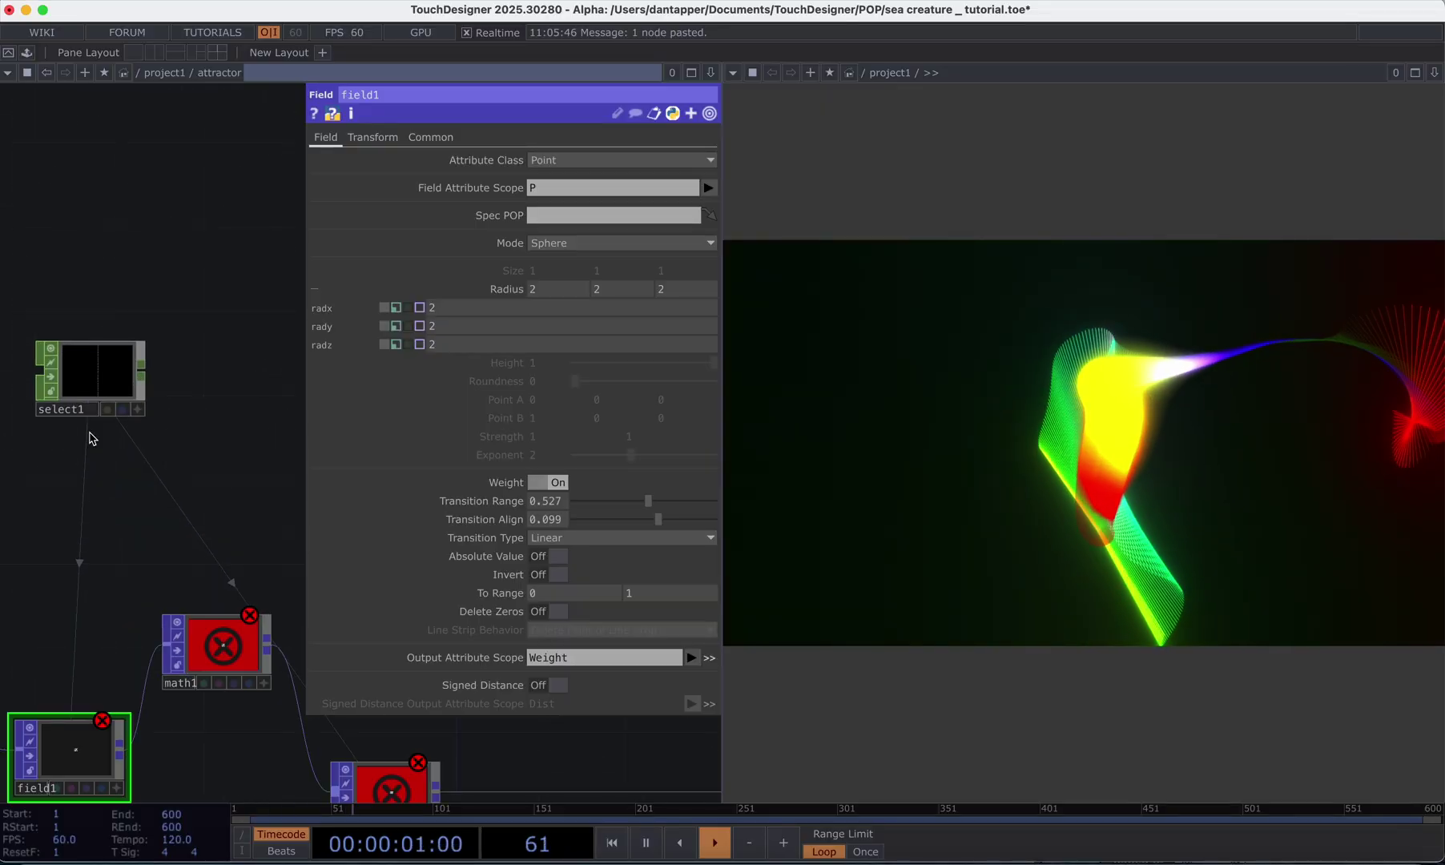
{"action": "key", "text": "u"}
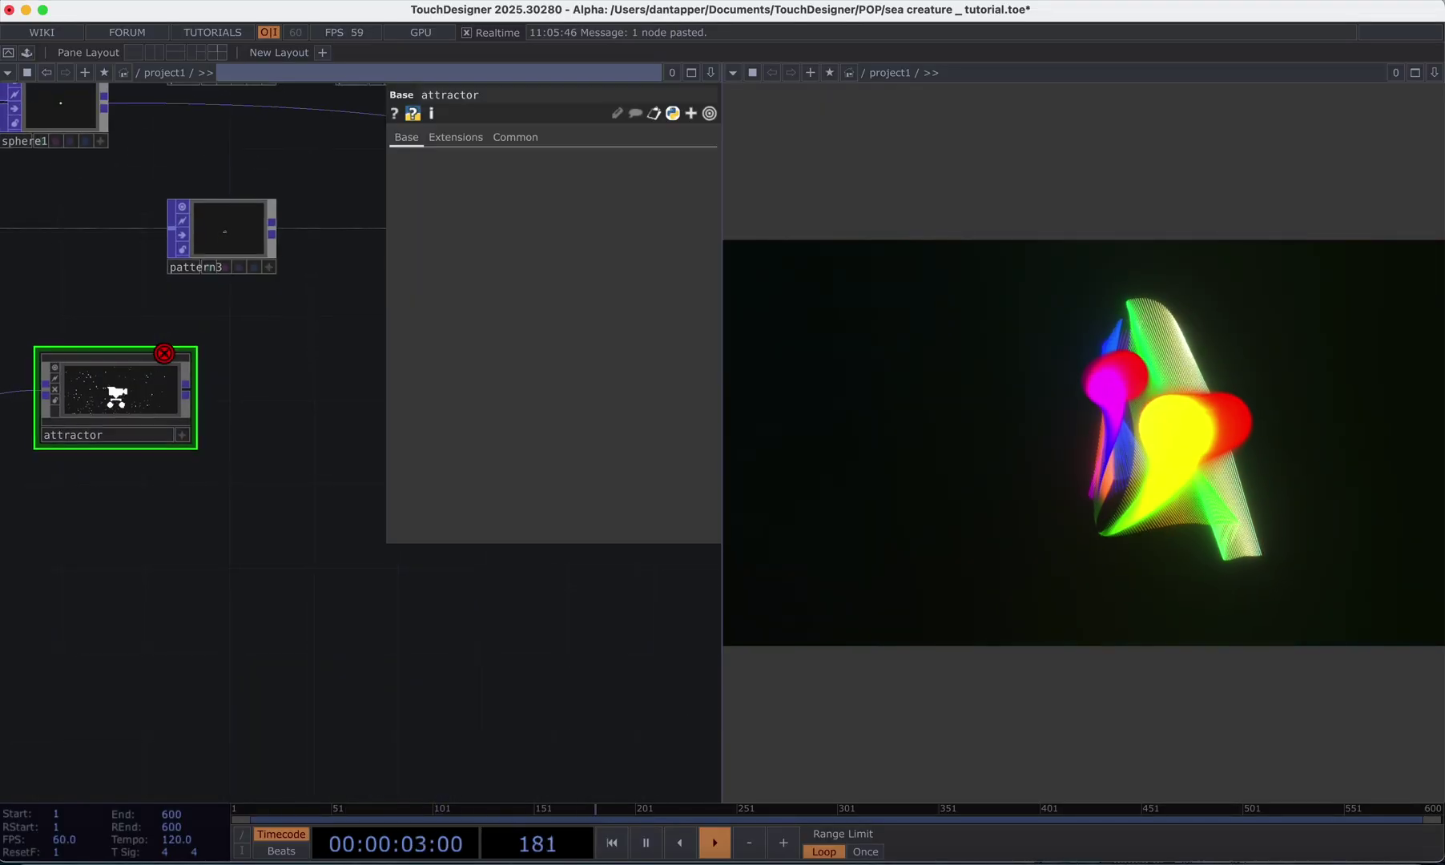
- Open the noise1 CHOP's viewer in a floating window and place it over the render preview
{"action": "right_click", "coordinate": [120, 400]}
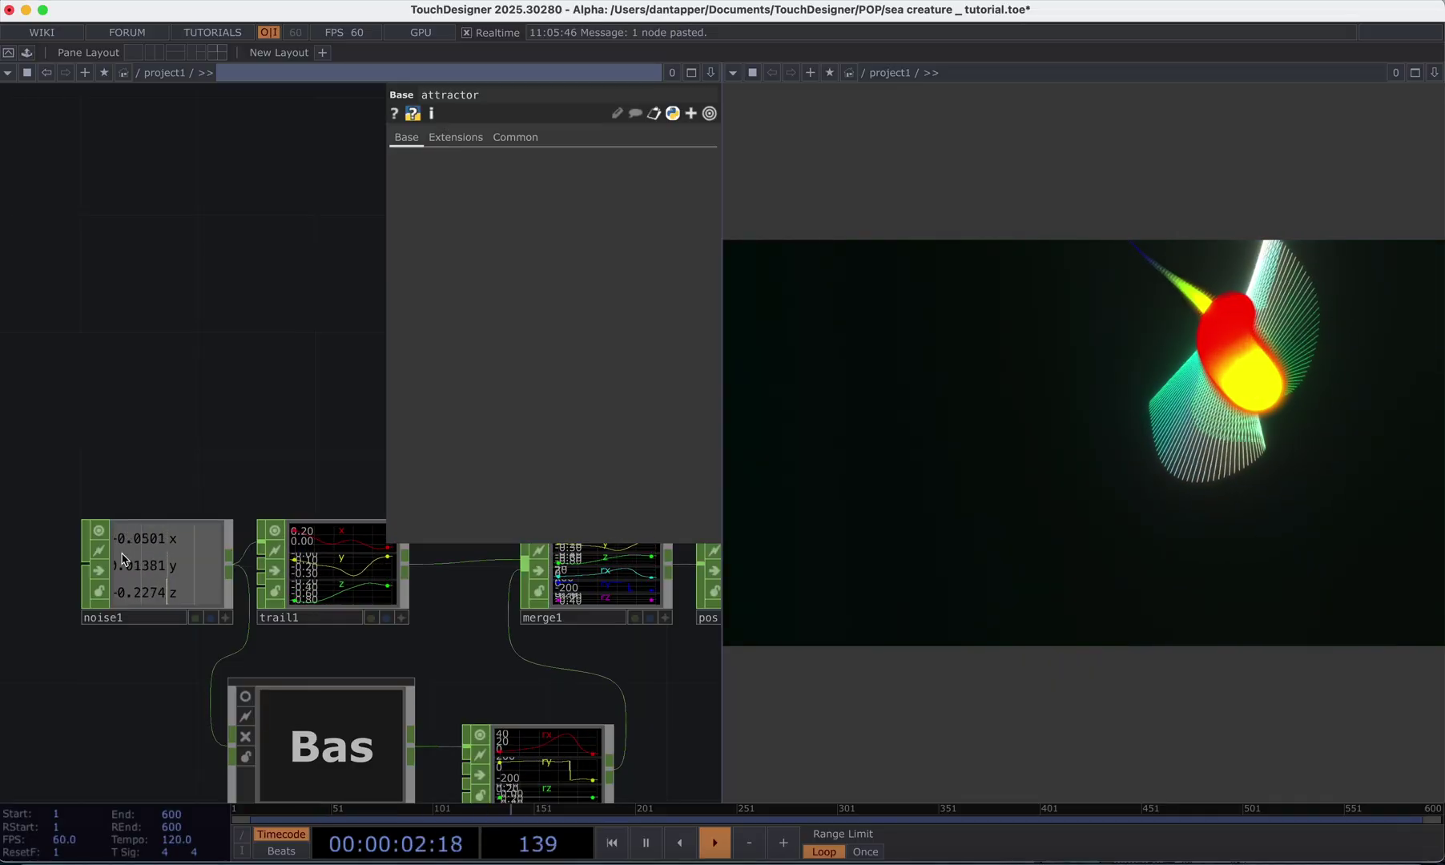
{"action": "right_click", "coordinate": [162, 523]}
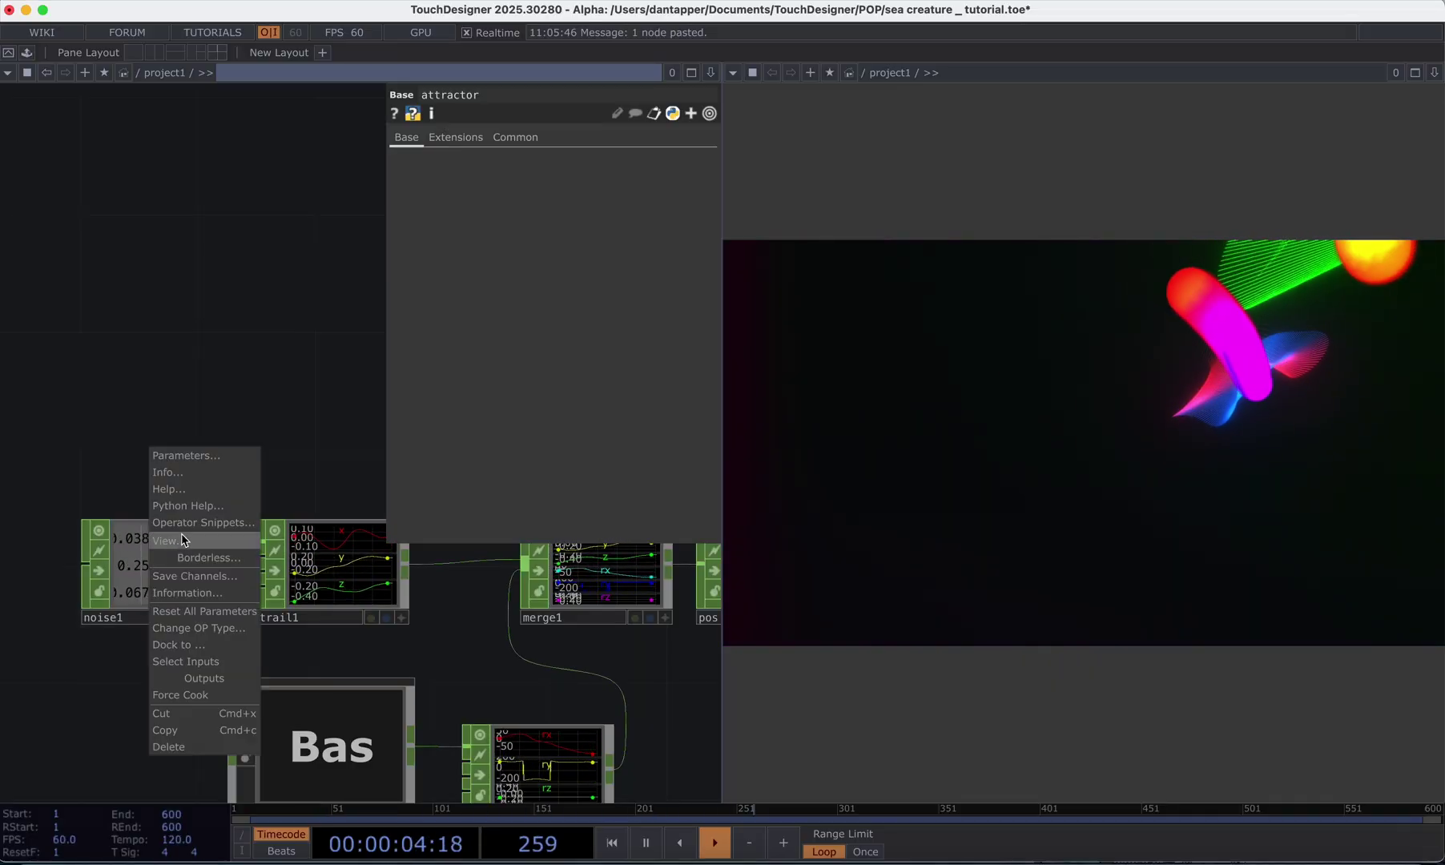
{"action": "left_click", "coordinate": [200, 536]}
{"action": "left_click_drag", "start_coordinate": [220, 407], "coordinate": [1233, 292]}
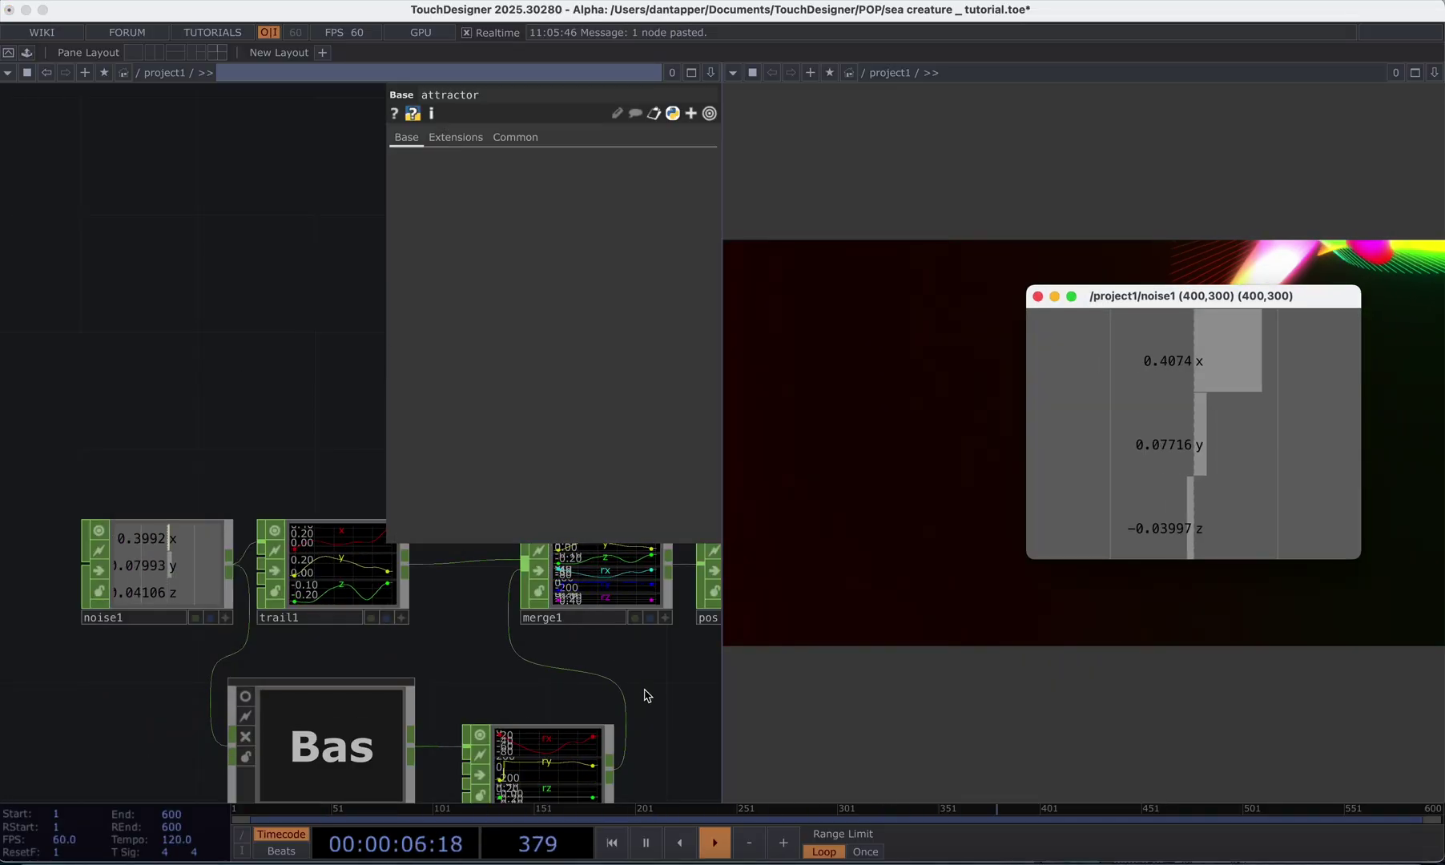
- Inside the attractor, change select1's CHOPs expression to parent(2).op('noise1') so it reads the project's noise
{"action": "left_click_drag", "start_coordinate": [645, 694], "coordinate": [247, 556]}
{"action": "scroll", "coordinate": [413, 565], "scroll_direction": "down", "scroll_amount": 5}
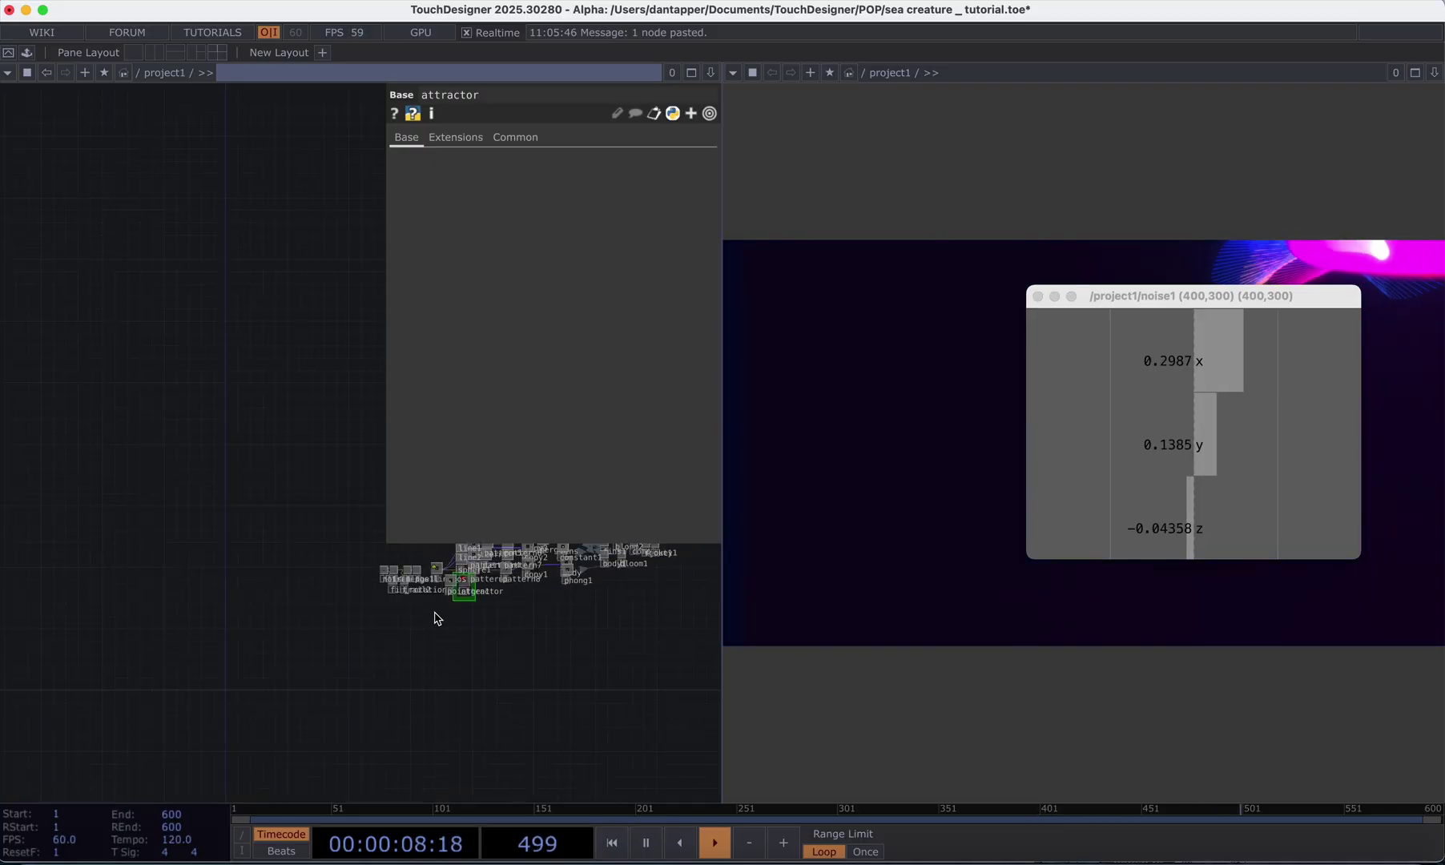
{"action": "key", "text": "i"}
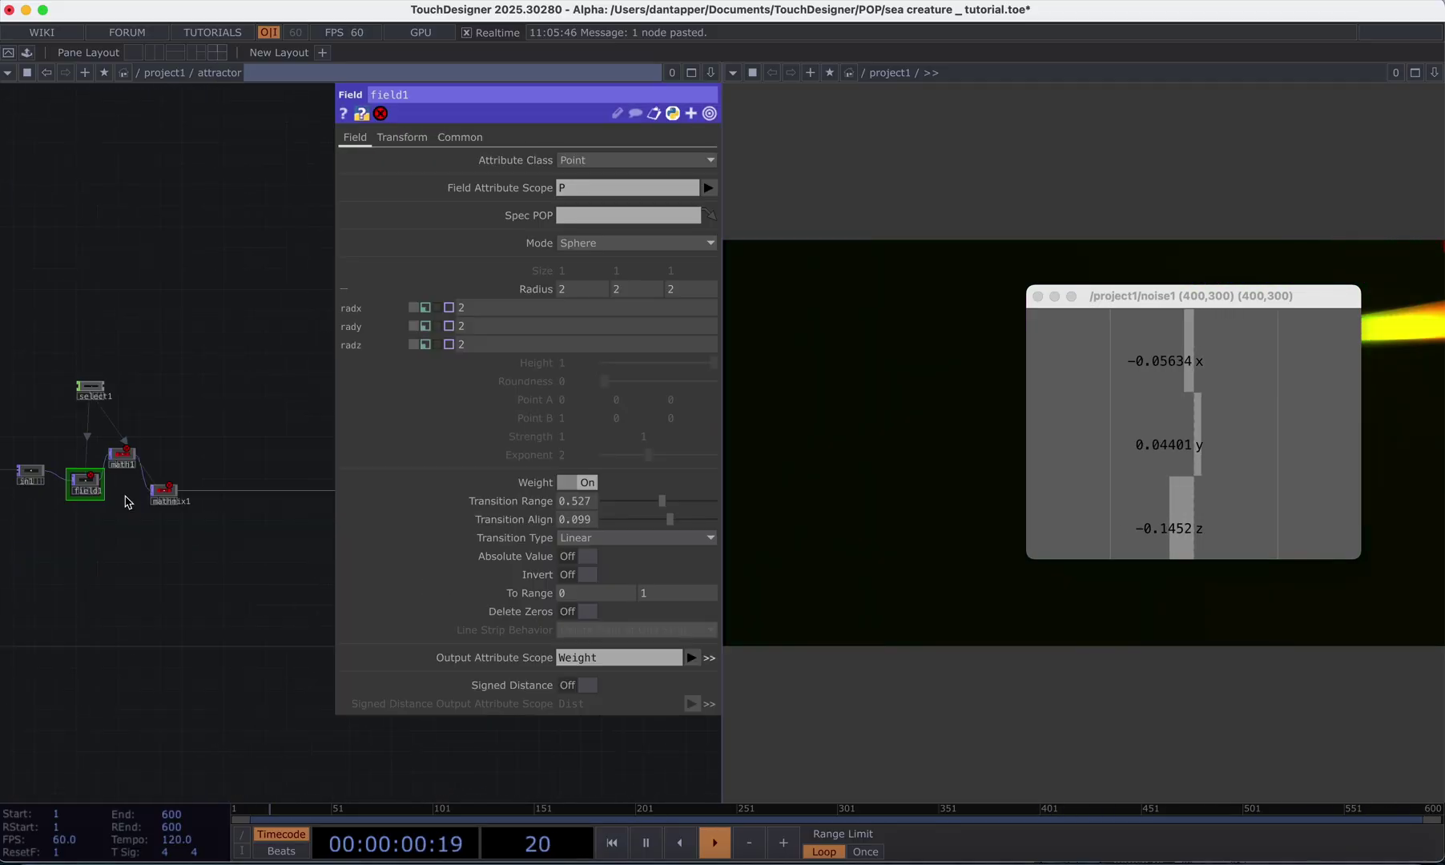
{"action": "left_click", "coordinate": [88, 388]}
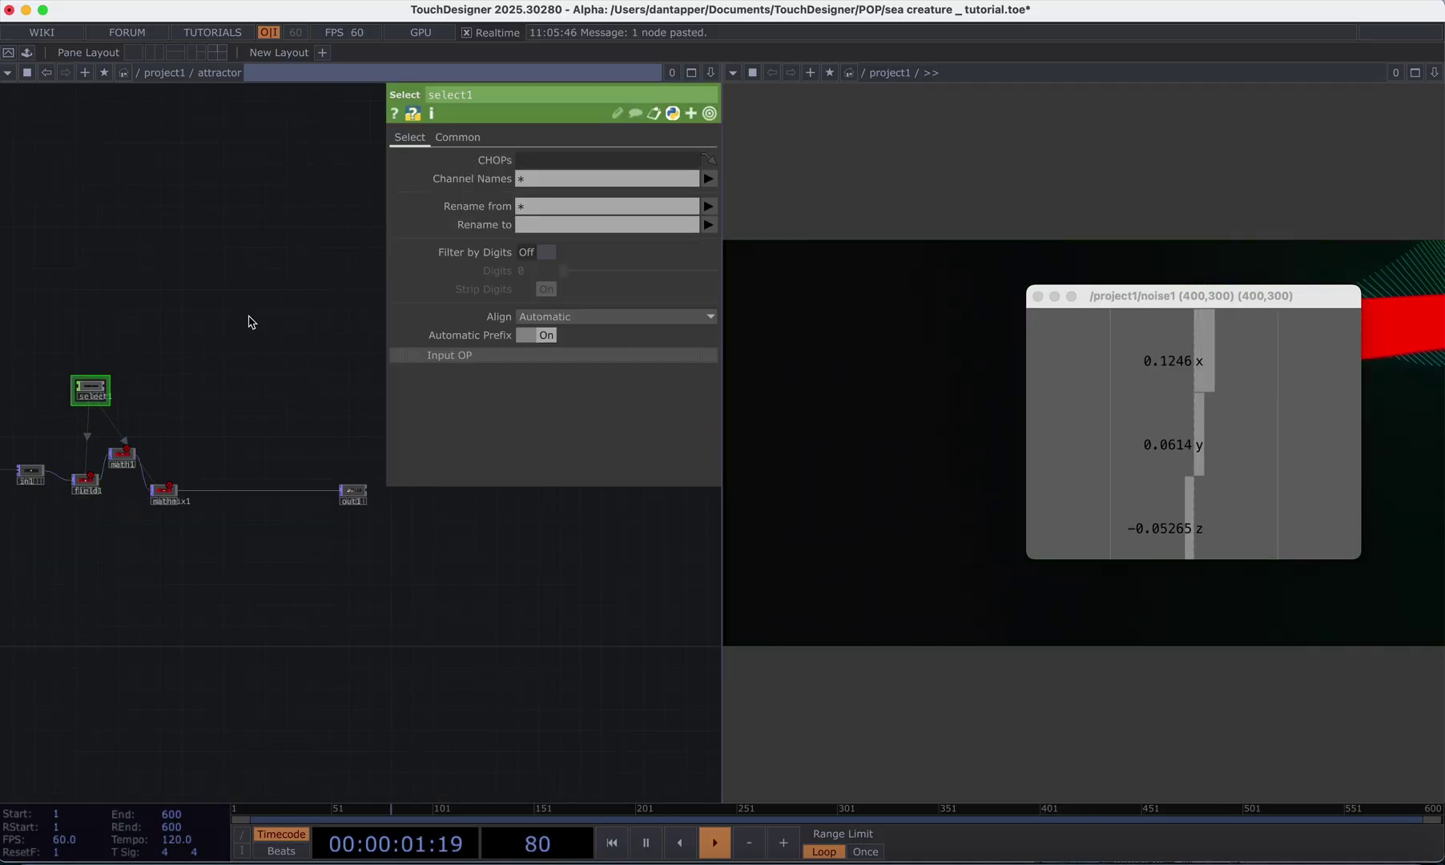
{"action": "left_click", "coordinate": [537, 162]}
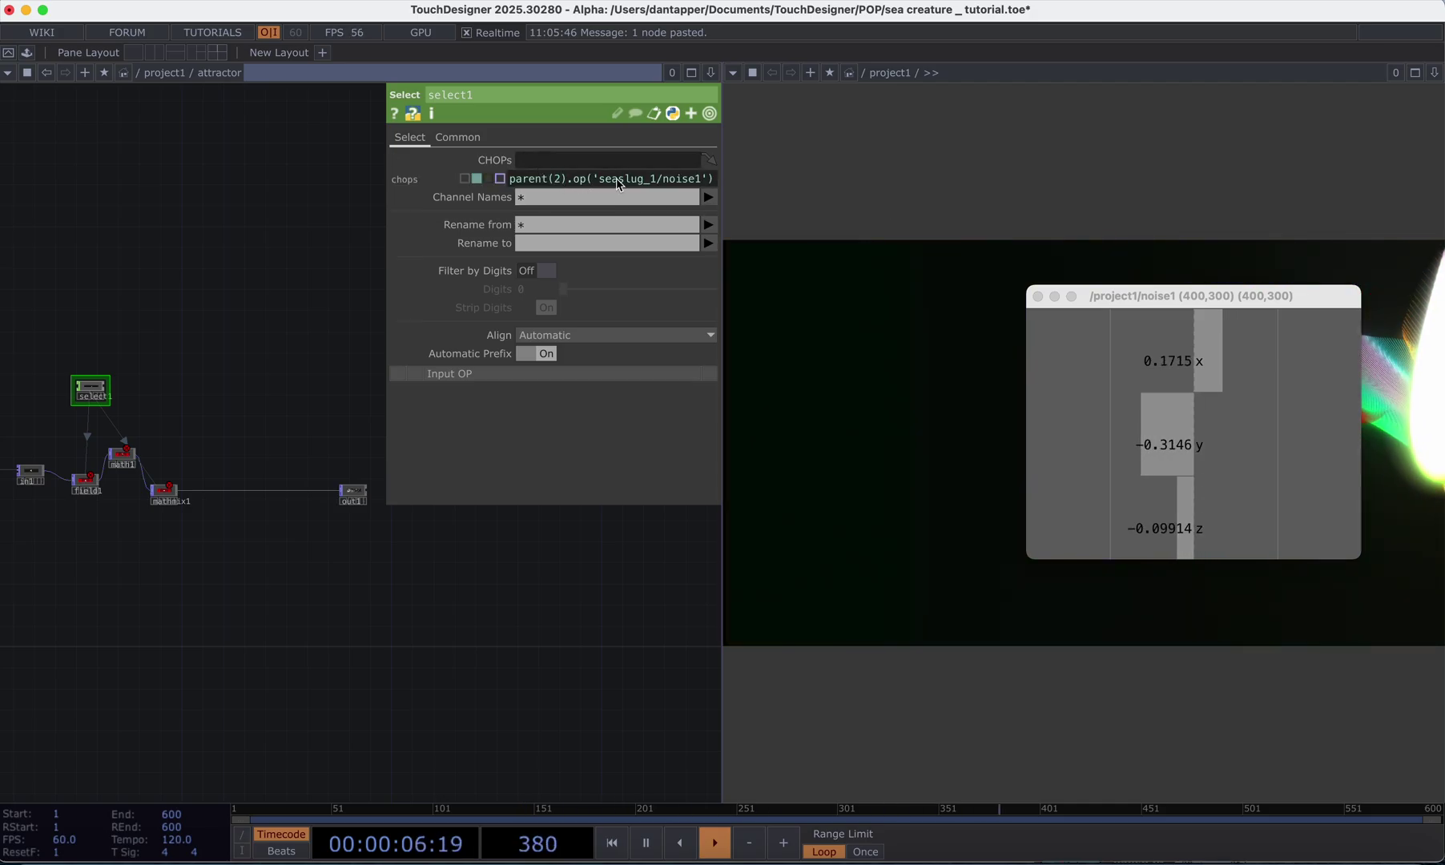
{"action": "key", "text": "BackSpace"}
{"action": "type", "text": "2"}
{"action": "left_click_drag", "start_coordinate": [593, 179], "coordinate": [662, 179]}
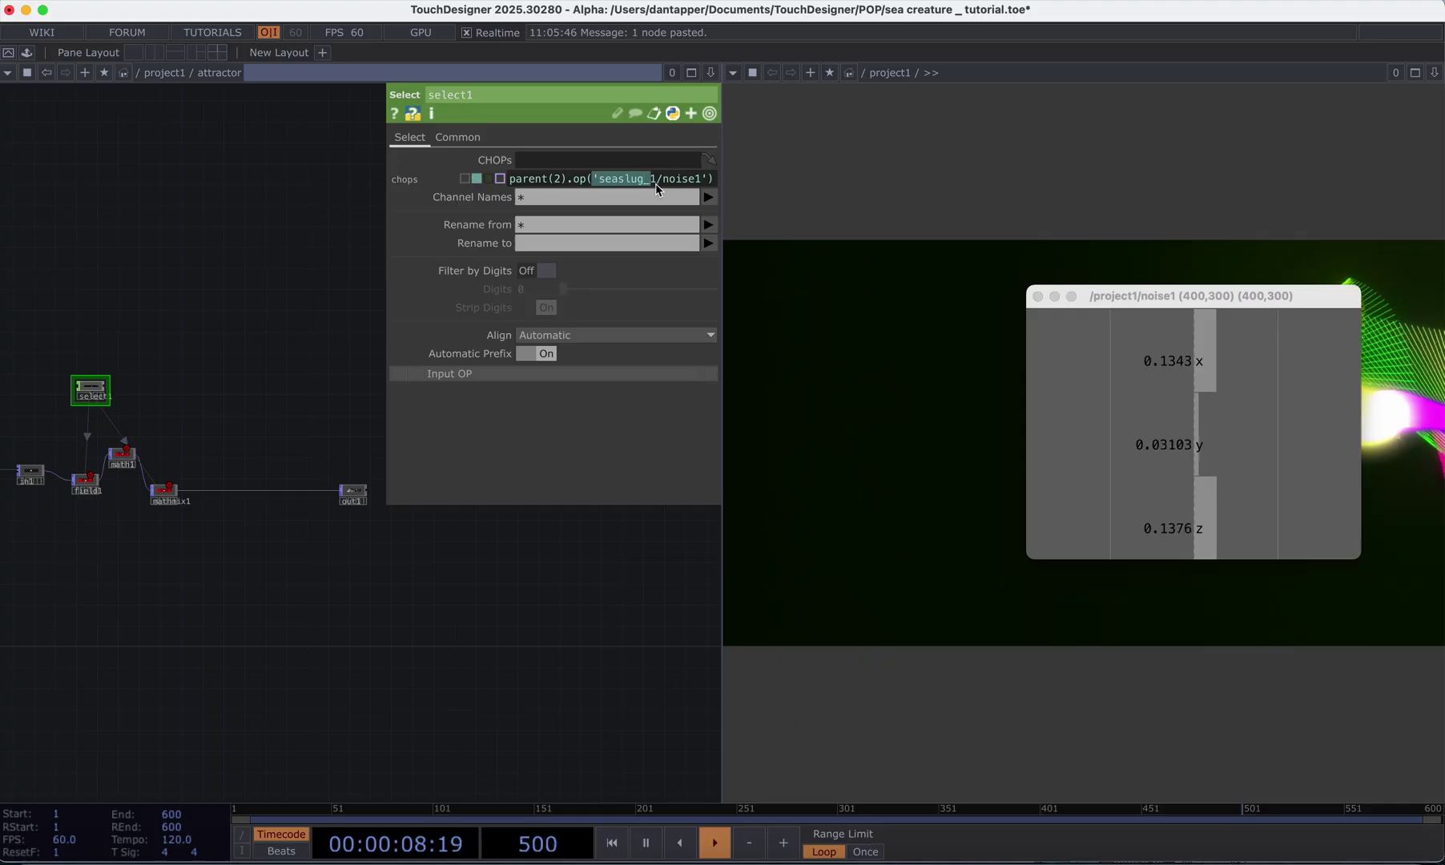
{"action": "key", "text": "BackSpace"}
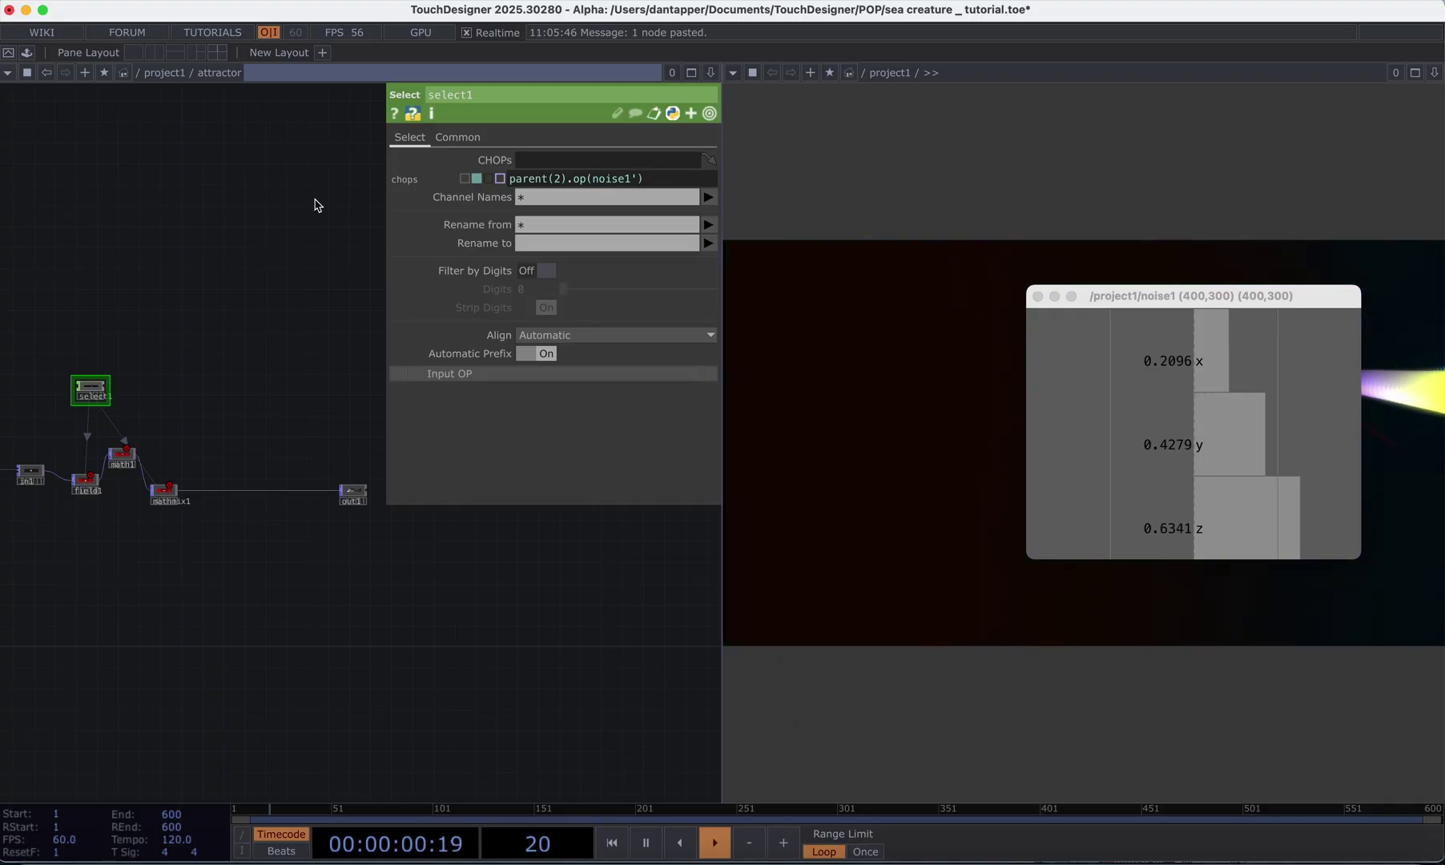
{"action": "type", "text": "'"}
{"action": "key", "text": "Return"}
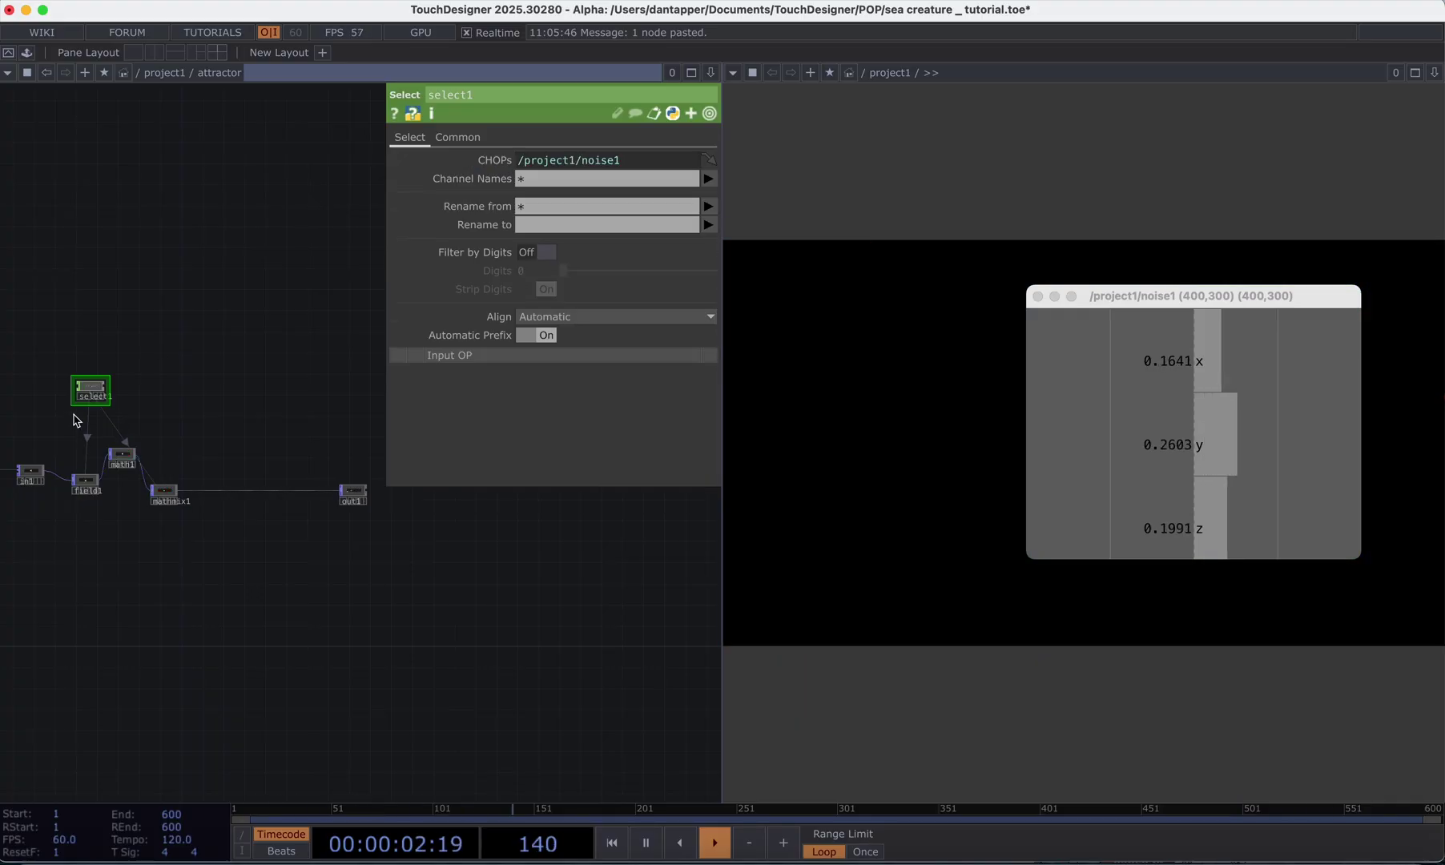
- Examine select1's channels, mathmix1's uniforms and Combine operations, and math1's parameters inside the attractor
{"action": "scroll", "coordinate": [101, 362], "scroll_direction": "up", "scroll_amount": 10}
{"action": "left_click_drag", "start_coordinate": [138, 422], "coordinate": [233, 415]}
{"action": "scroll", "coordinate": [207, 531], "scroll_direction": "down", "scroll_amount": 10}
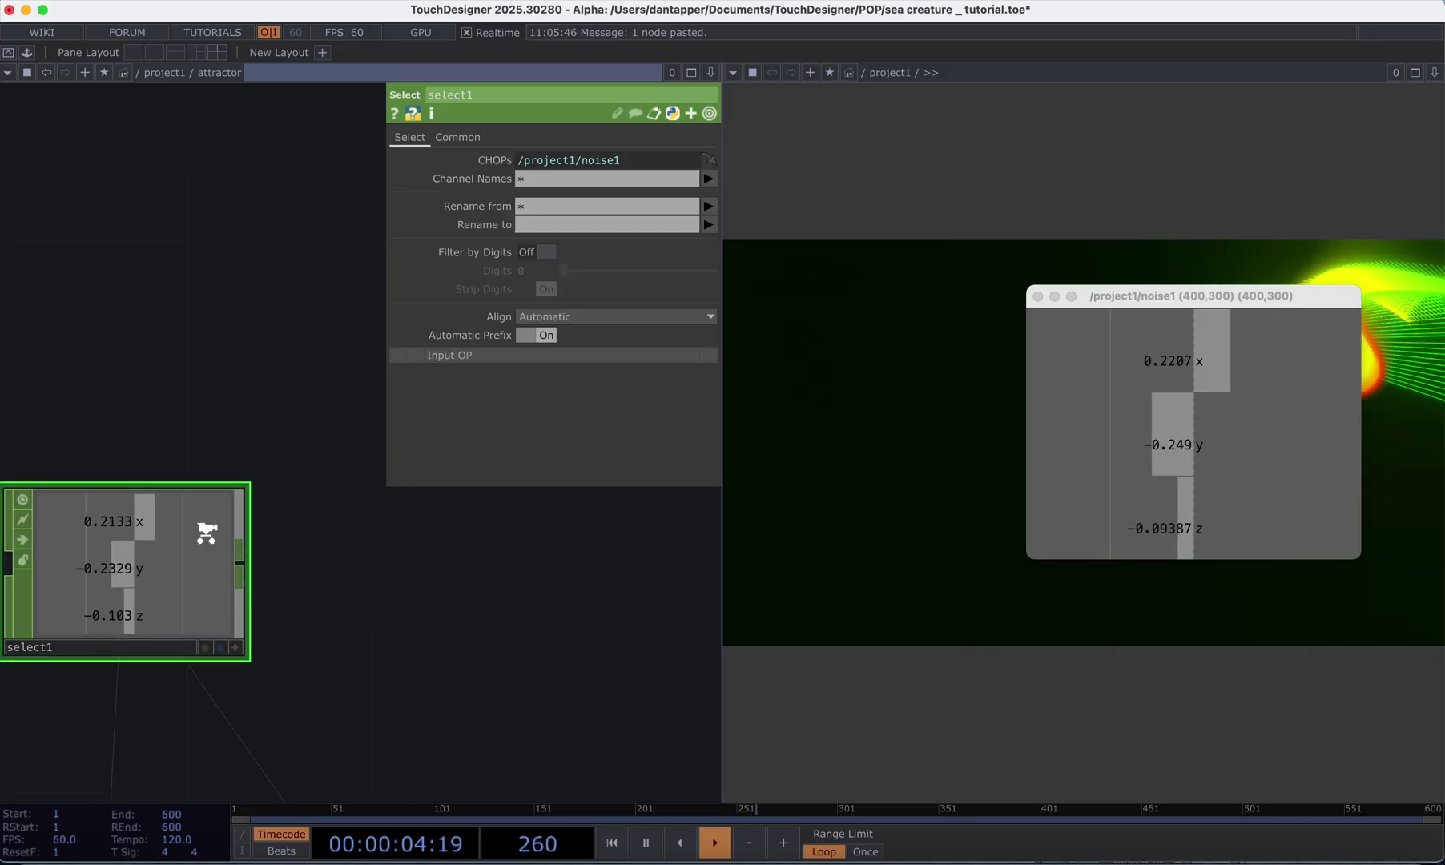
{"action": "left_click_drag", "start_coordinate": [252, 481], "coordinate": [256, 359]}
{"action": "scroll", "coordinate": [247, 481], "scroll_direction": "up", "scroll_amount": 3}
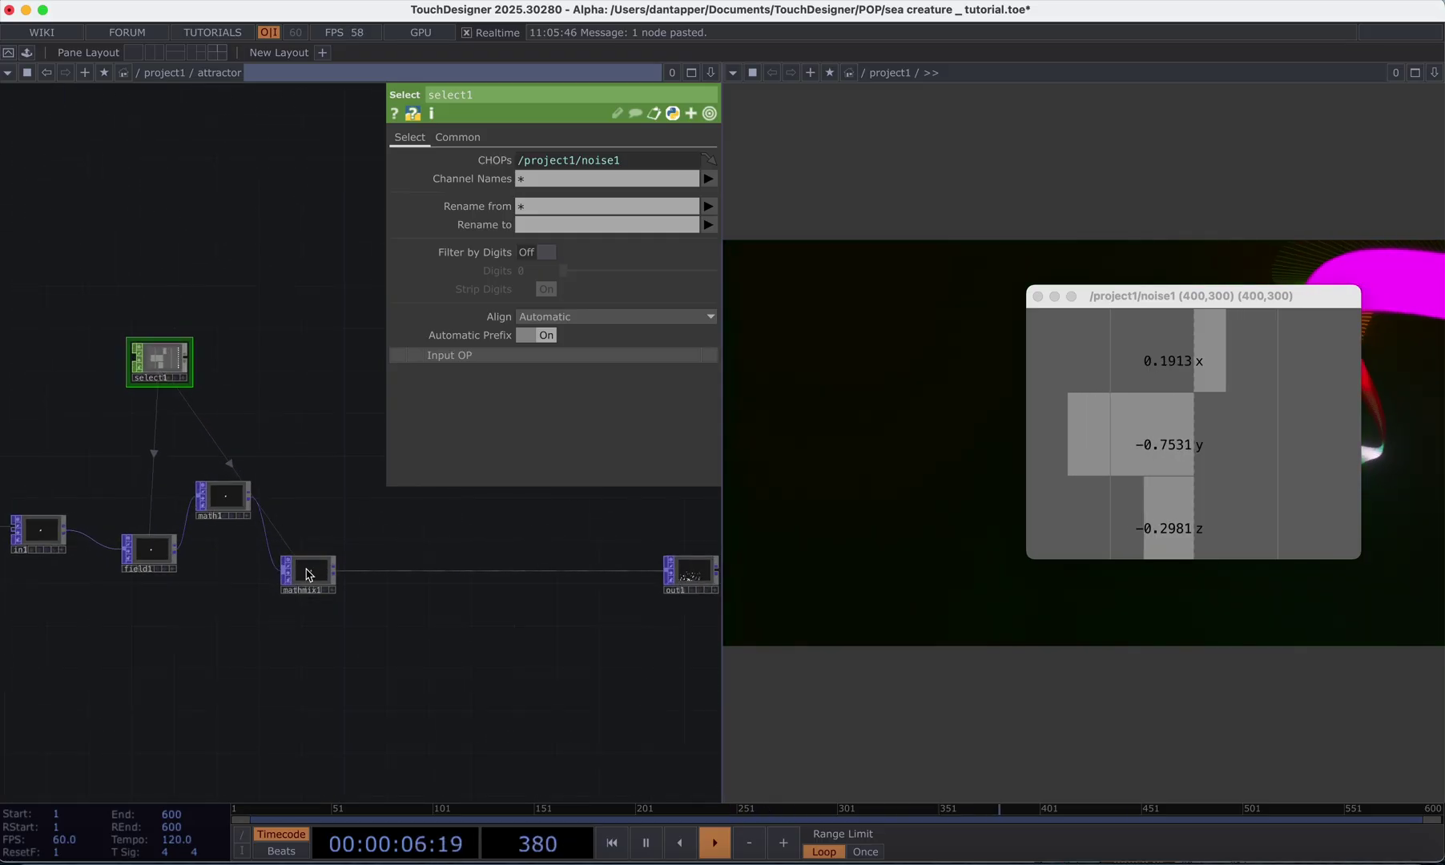
{"action": "left_click", "coordinate": [309, 573]}
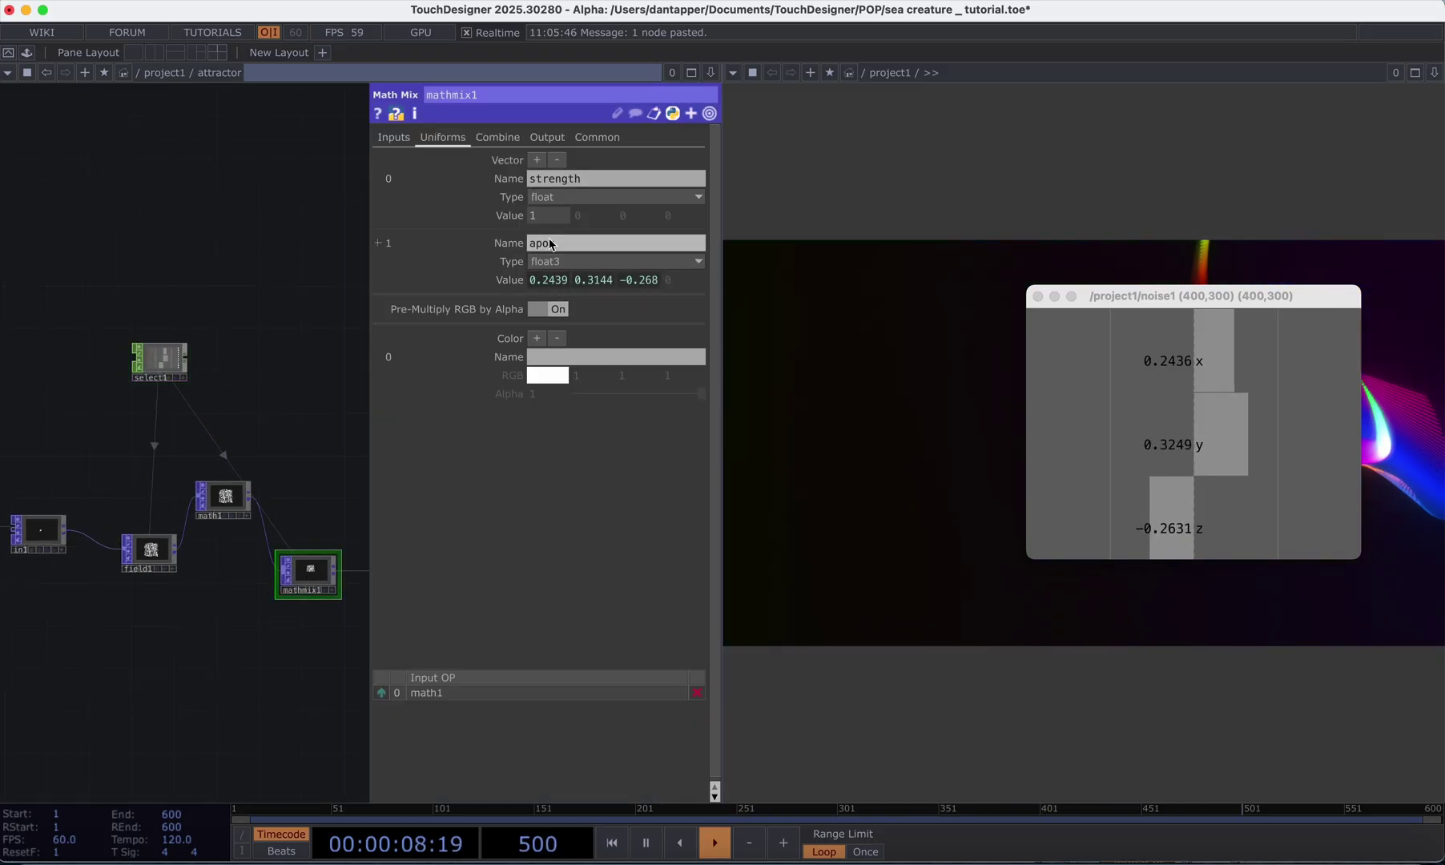
{"action": "left_click", "coordinate": [497, 137]}
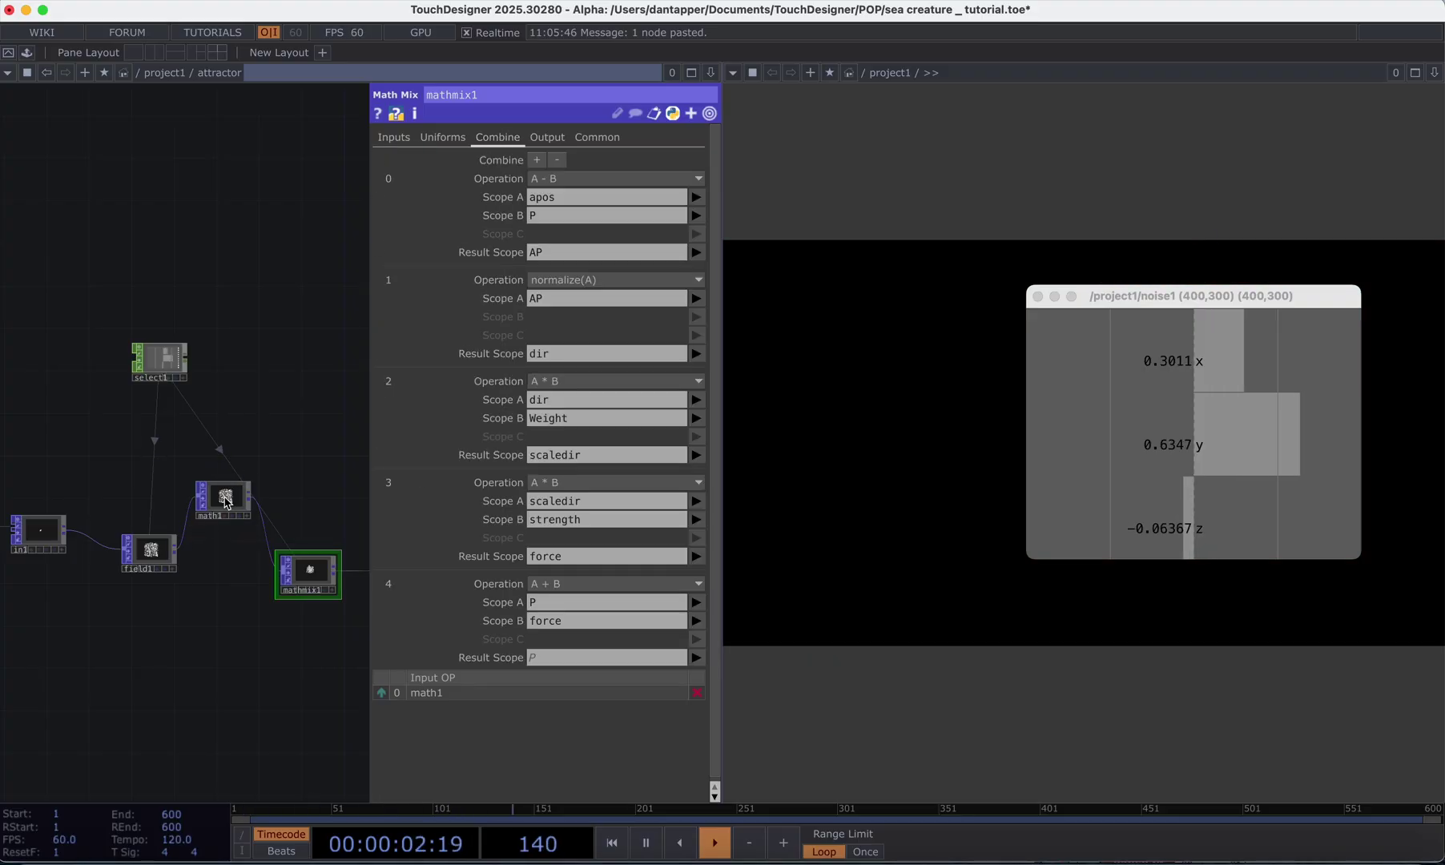
{"action": "left_click", "coordinate": [226, 501]}
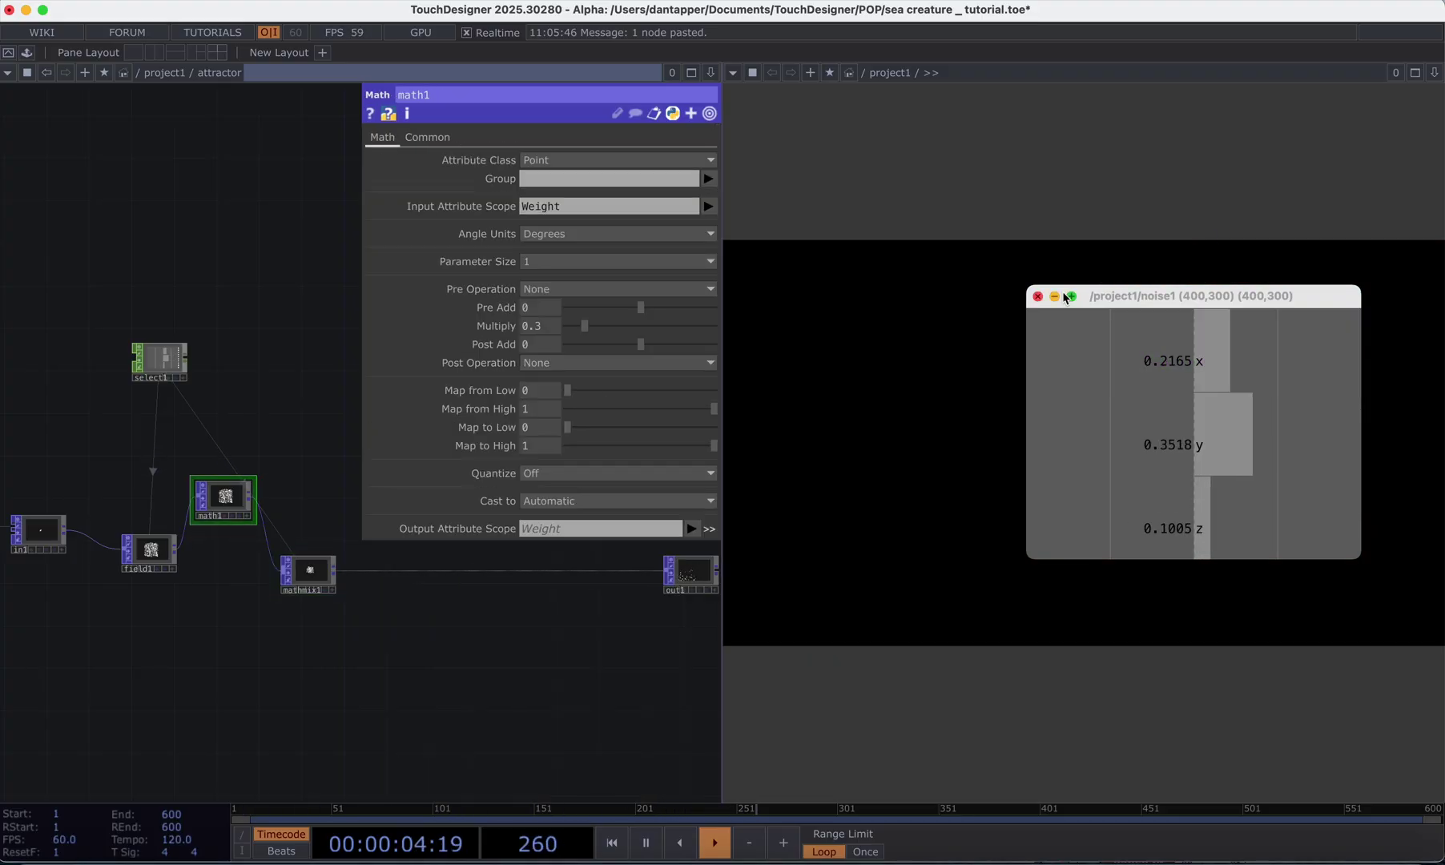
- Close the floating noise1 viewer, check the out1 point output, and return to the project network
{"action": "left_click", "coordinate": [1037, 297]}
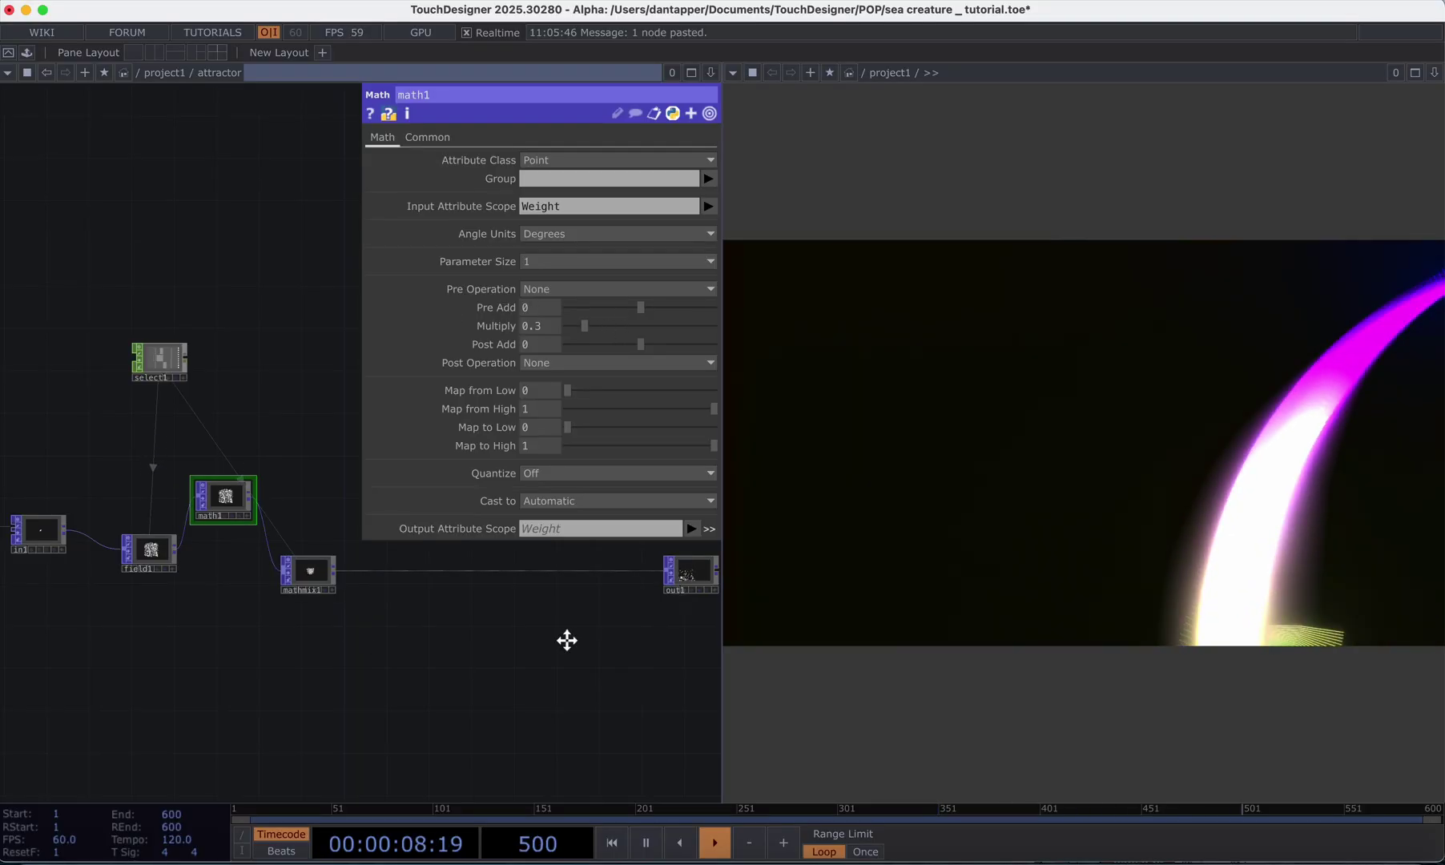
{"action": "left_click_drag", "start_coordinate": [565, 639], "coordinate": [351, 674]}
{"action": "scroll", "coordinate": [475, 612], "scroll_direction": "up", "scroll_amount": 8}
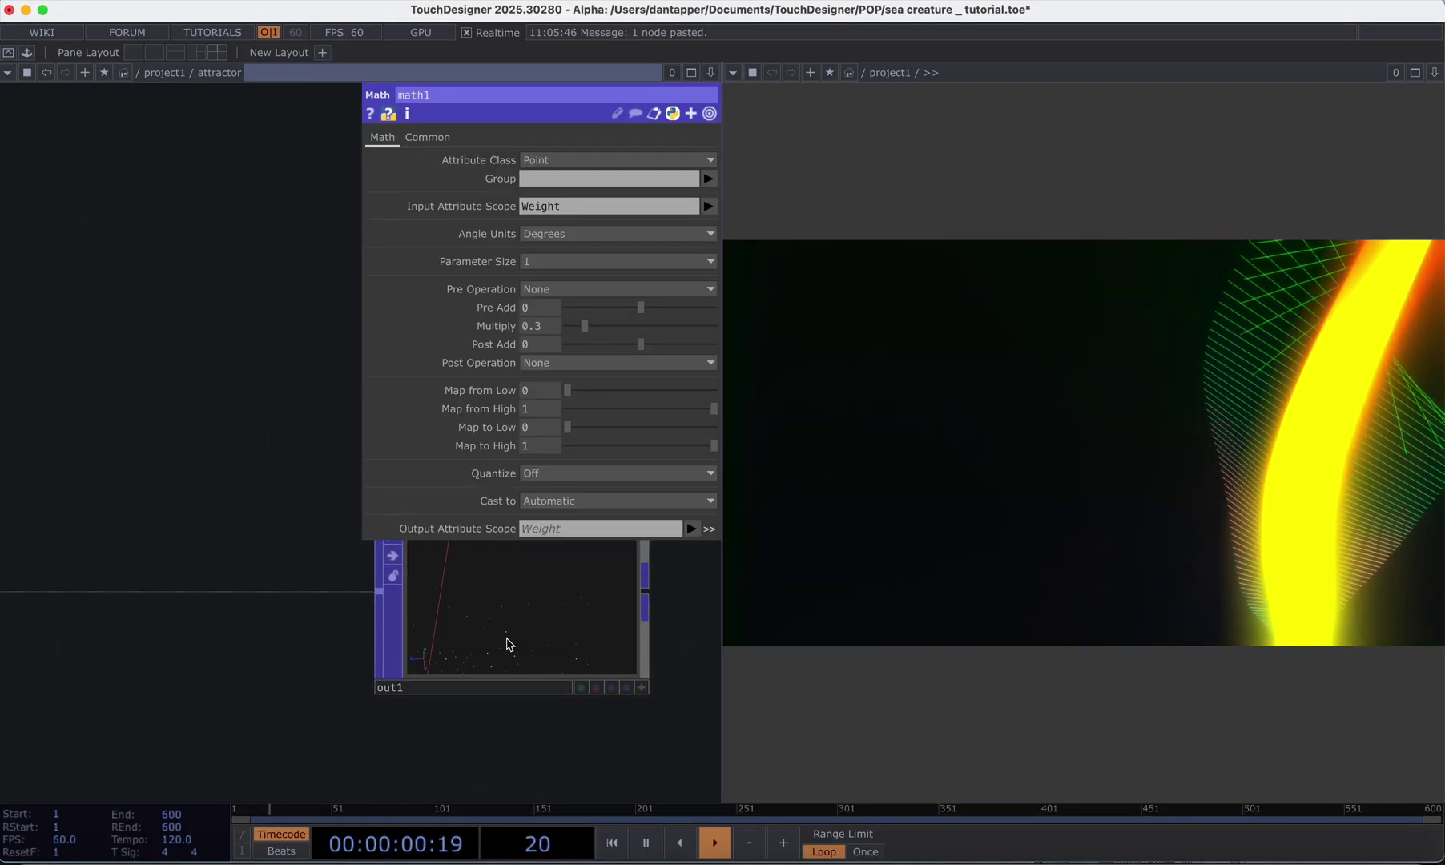
{"action": "scroll", "coordinate": [508, 643], "scroll_direction": "down", "scroll_amount": 10}
{"action": "scroll", "coordinate": [509, 644], "scroll_direction": "down", "scroll_amount": 3}
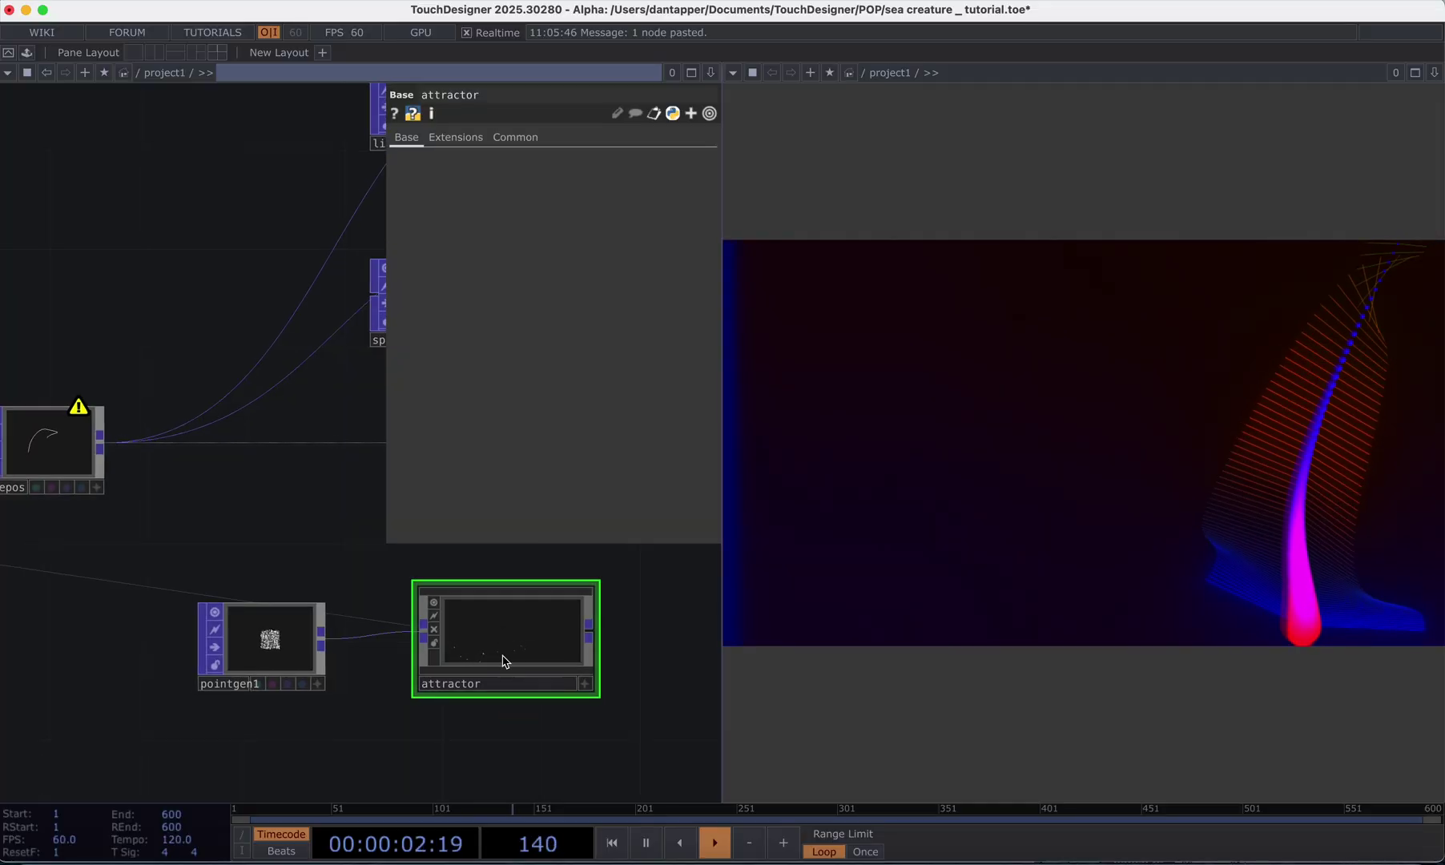
- Frame the whole point cloud in the attractor's viewer and make the viewer inactive again
{"action": "key", "text": "a"}
{"action": "key", "text": "h"}
{"action": "left_click_drag", "start_coordinate": [598, 675], "coordinate": [597, 675]}
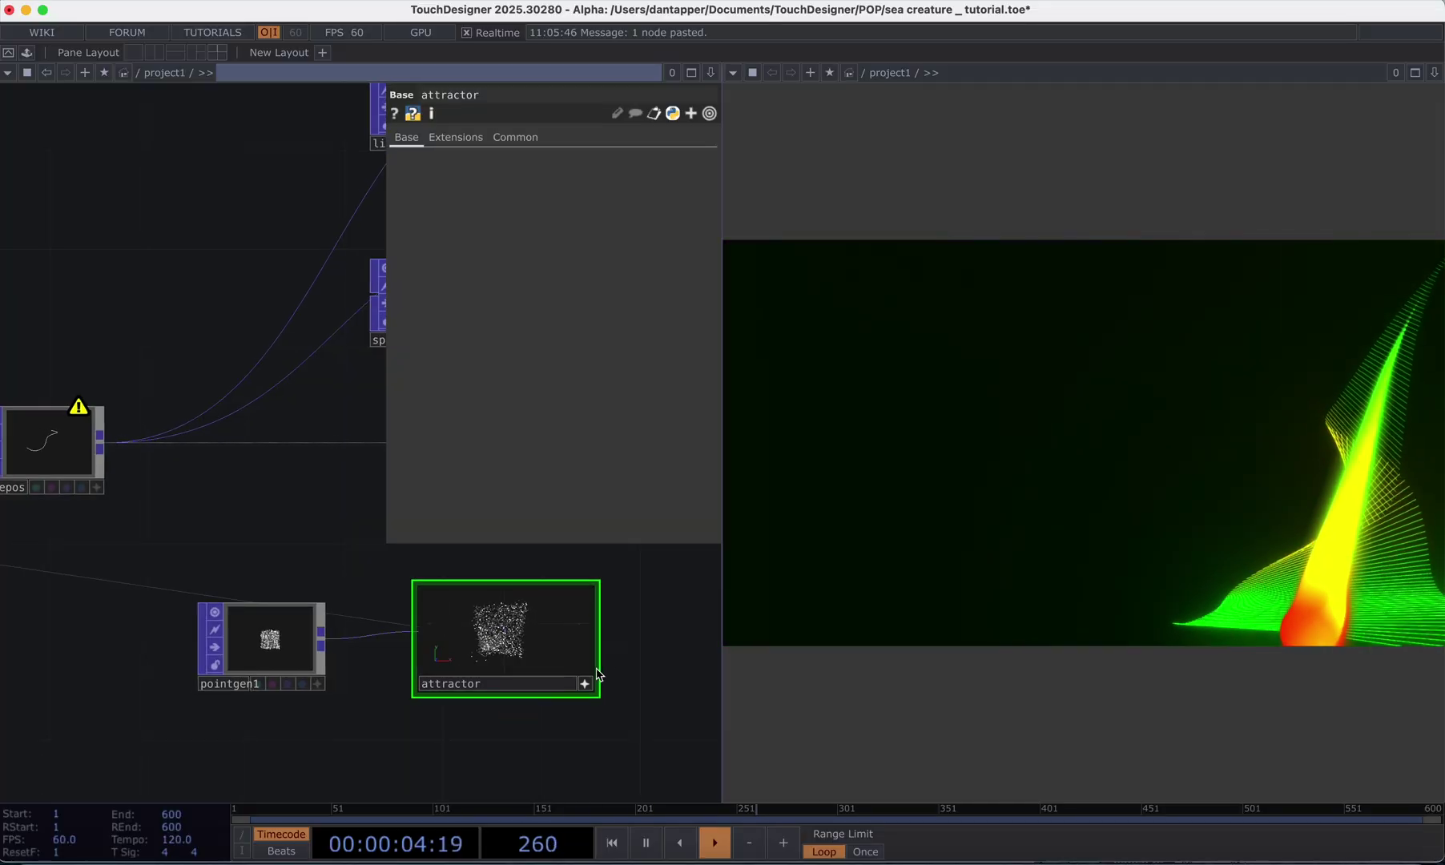
{"action": "scroll", "coordinate": [403, 662], "scroll_direction": "down", "scroll_amount": 5}
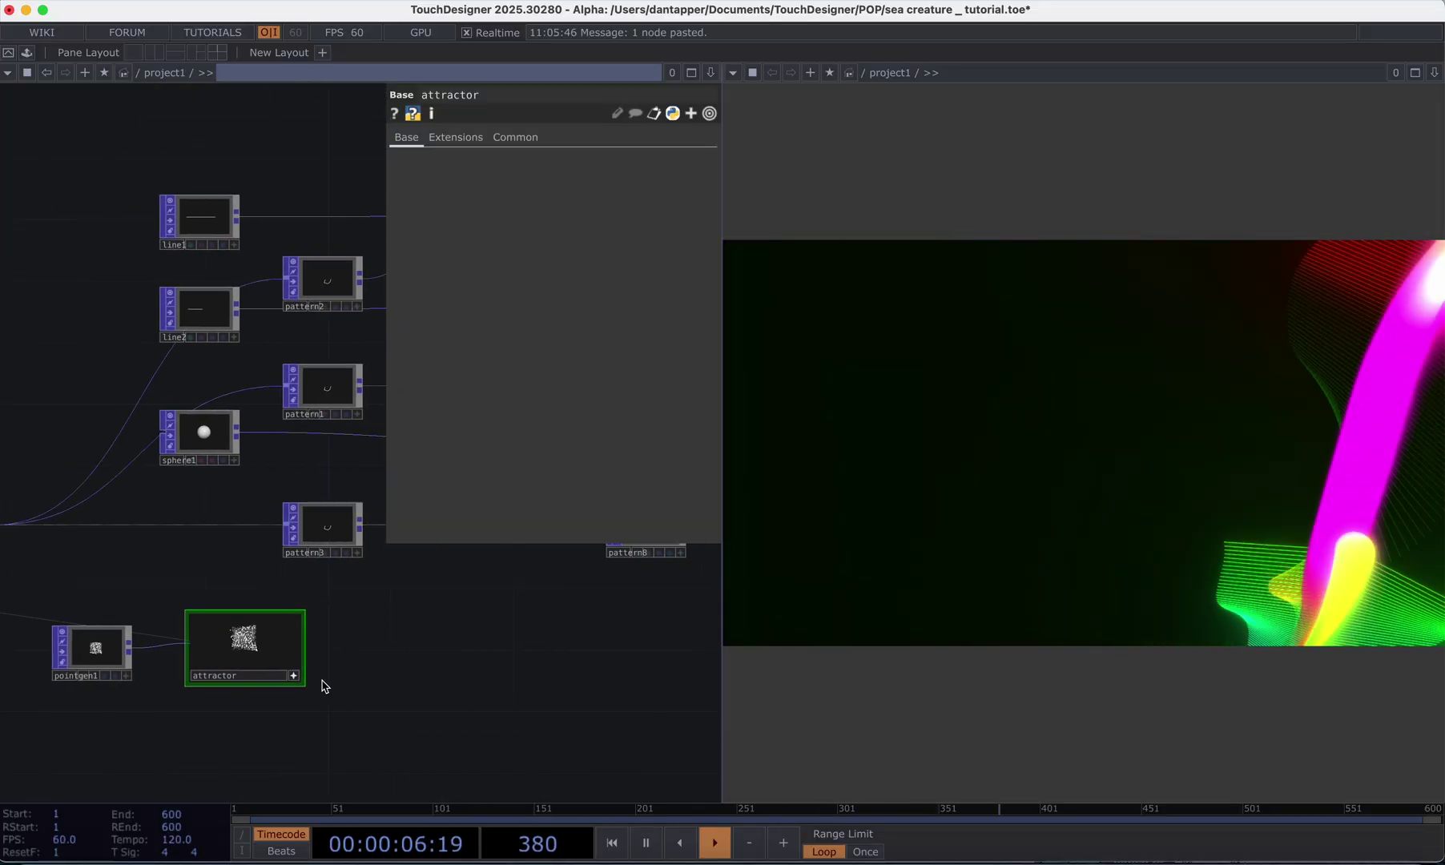
{"action": "left_click", "coordinate": [294, 676]}
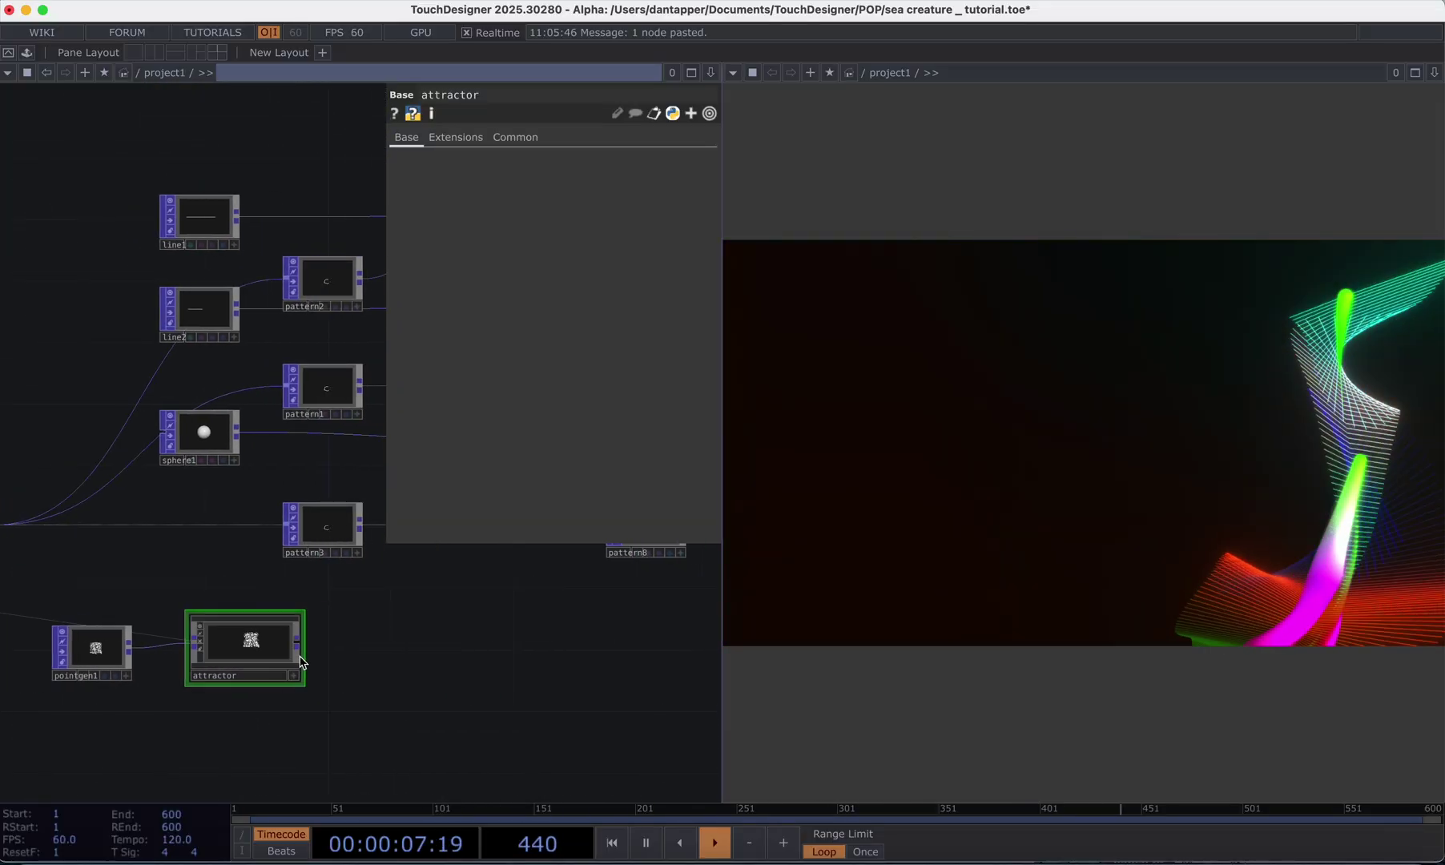
- Add a Geometry COMP wired to the attractor's output, position it below pattern8, and hide the parameter window
{"action": "left_click", "coordinate": [519, 649]}
{"action": "type", "text": "ge"}
{"action": "left_click", "coordinate": [228, 382]}
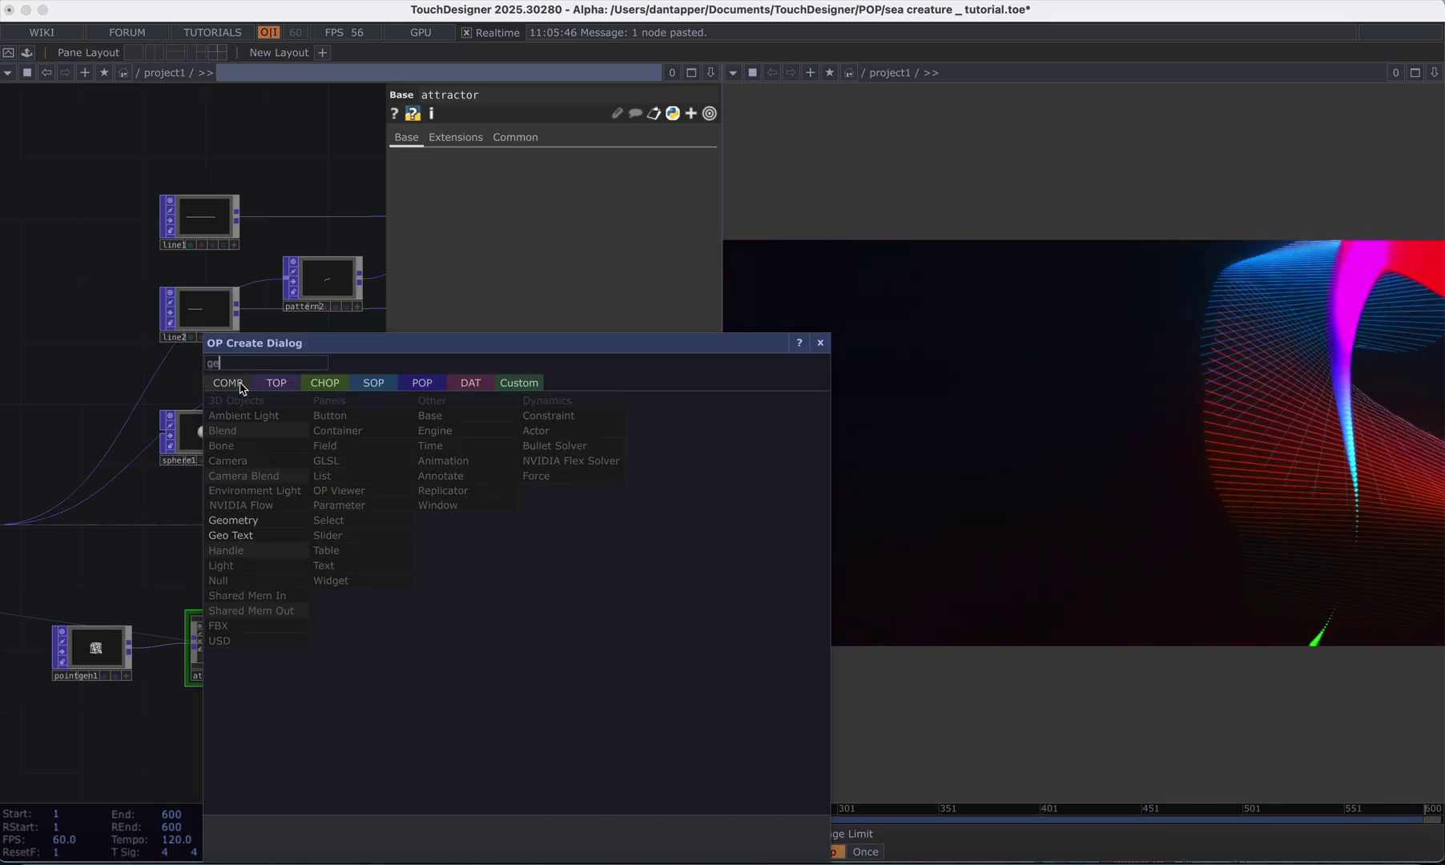
{"action": "left_click", "coordinate": [241, 524]}
{"action": "left_click", "coordinate": [626, 652]}
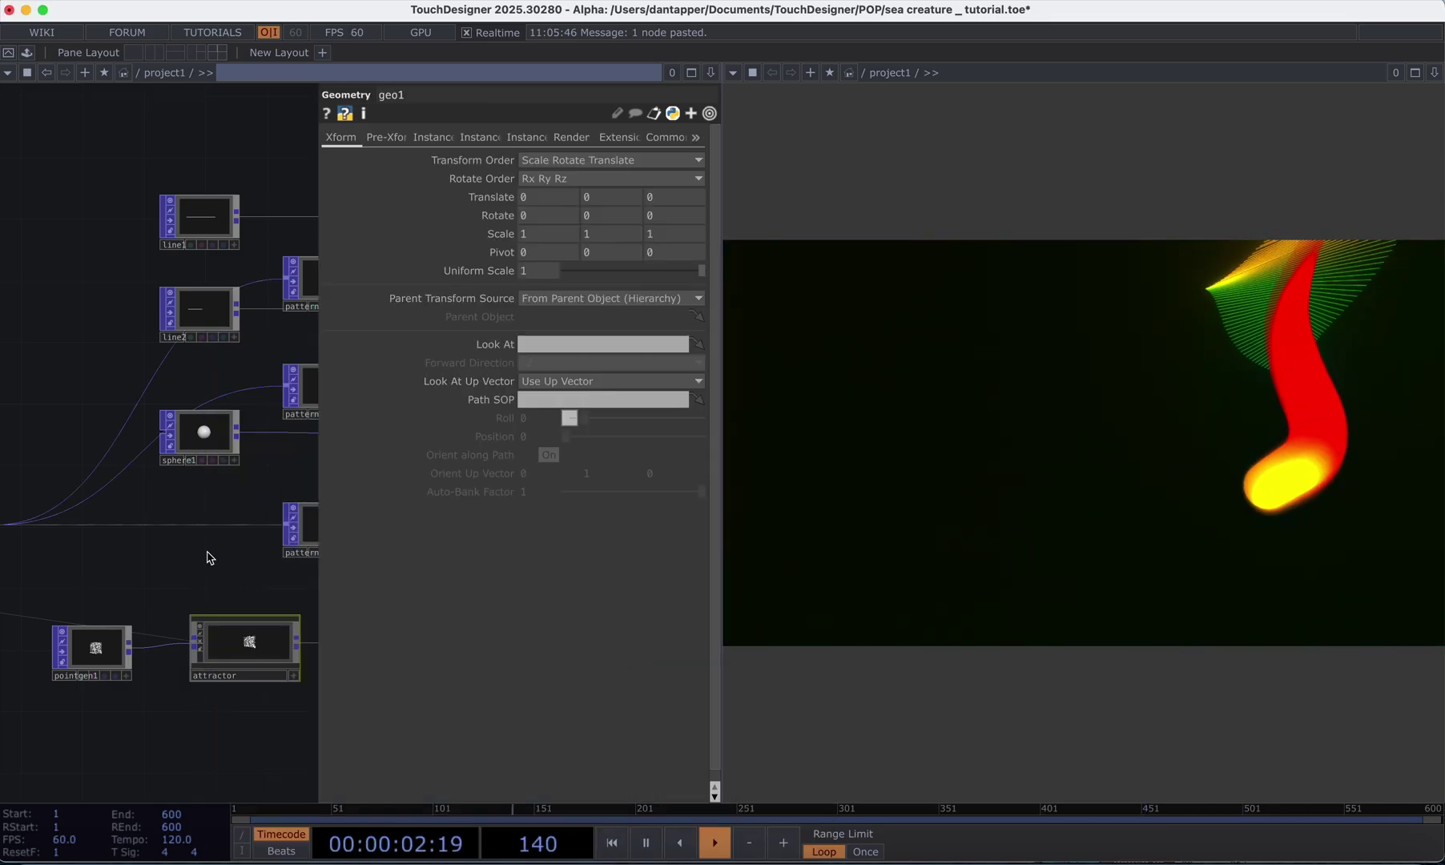
{"action": "key", "text": "p"}
{"action": "left_click_drag", "start_coordinate": [329, 729], "coordinate": [3, 710]}
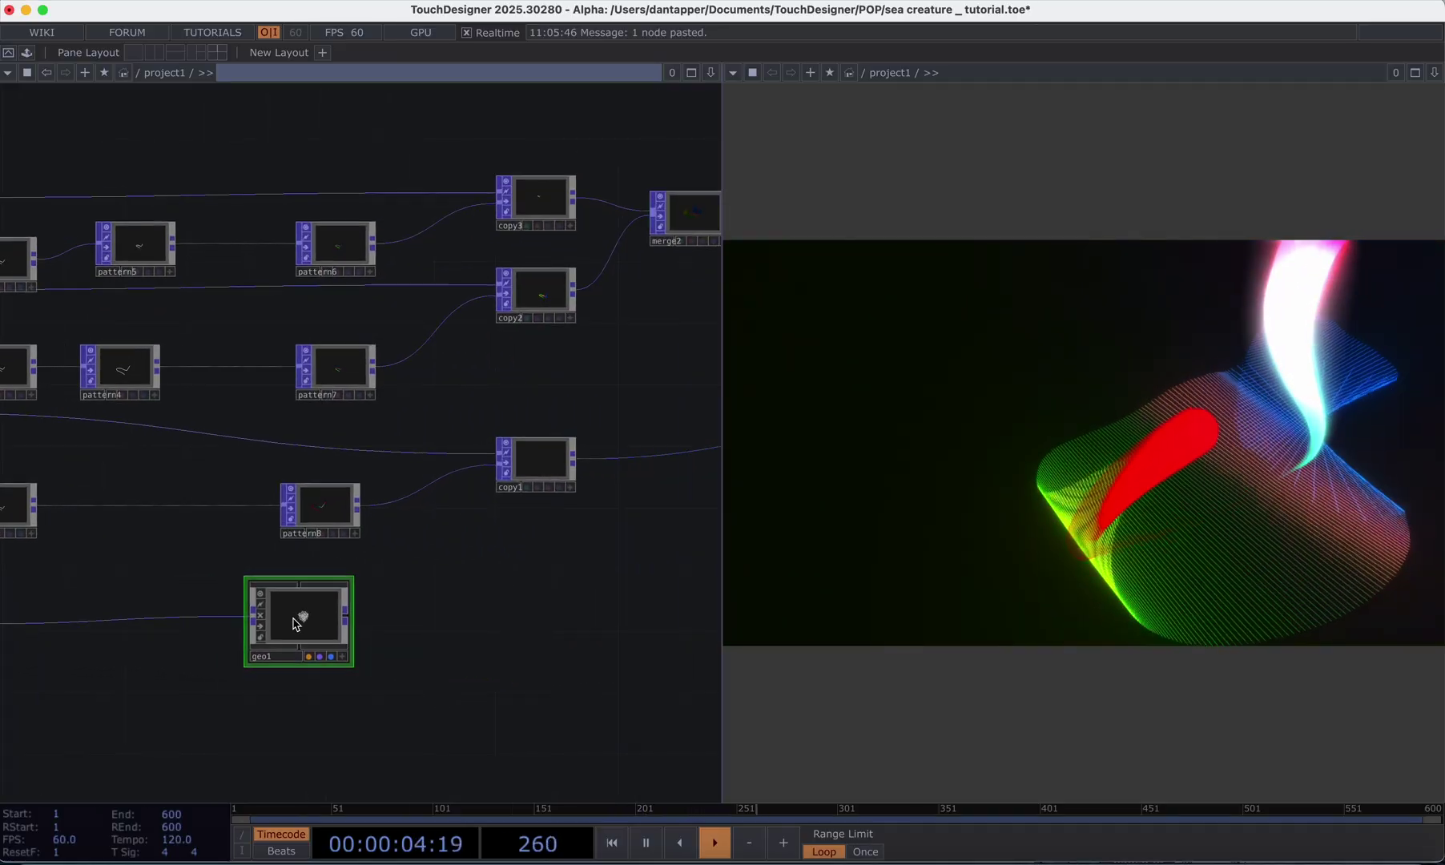
{"action": "left_click_drag", "start_coordinate": [304, 619], "coordinate": [334, 619]}
- Add a Render TOP to the network beside geo1 and show its parameters
{"action": "scroll", "coordinate": [458, 600], "scroll_direction": "right", "scroll_amount": 5}
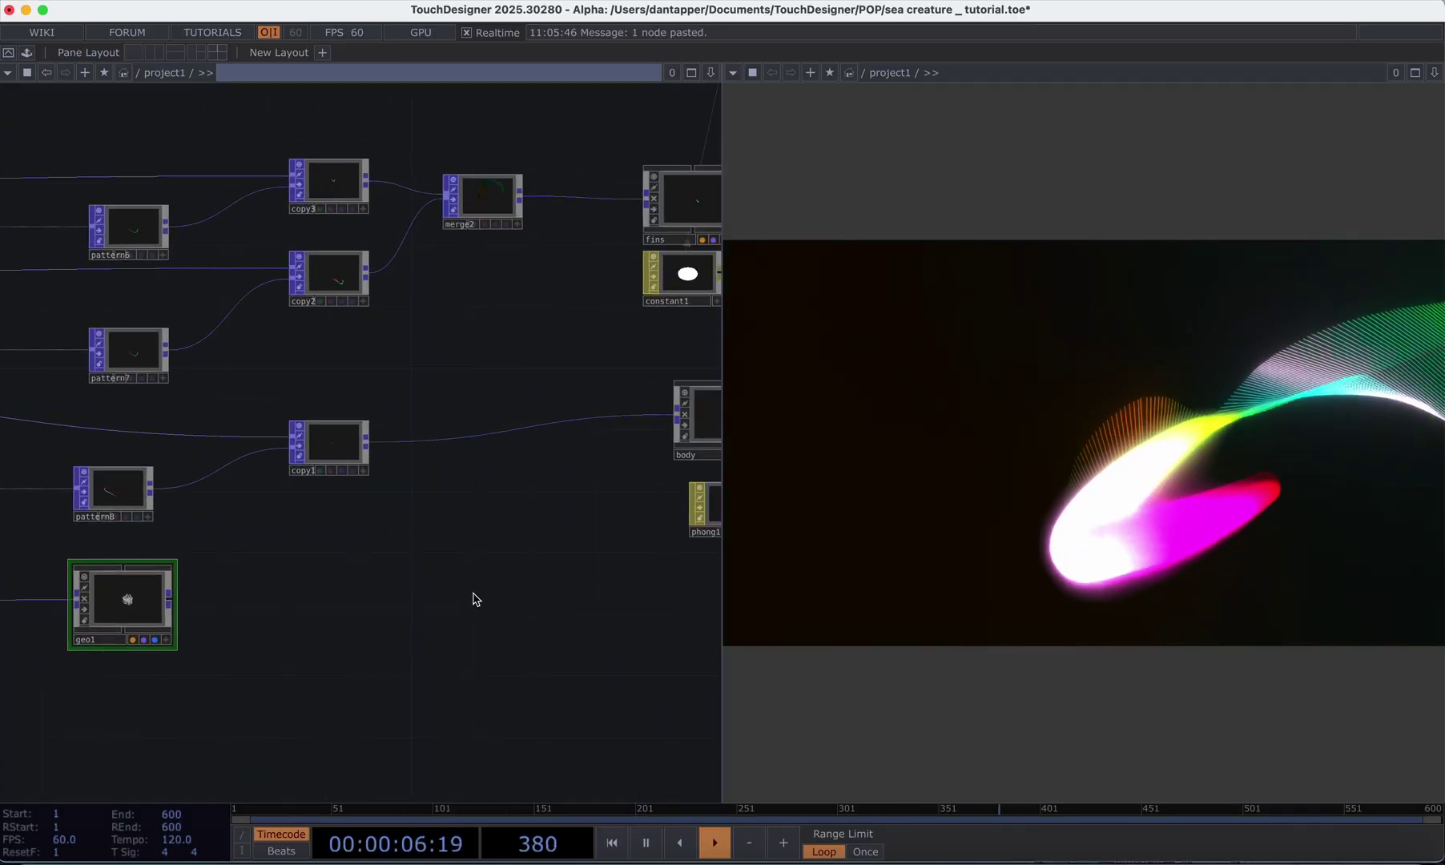
{"action": "key", "text": "Tab"}
{"action": "type", "text": "re"}
{"action": "left_click", "coordinate": [233, 379]}
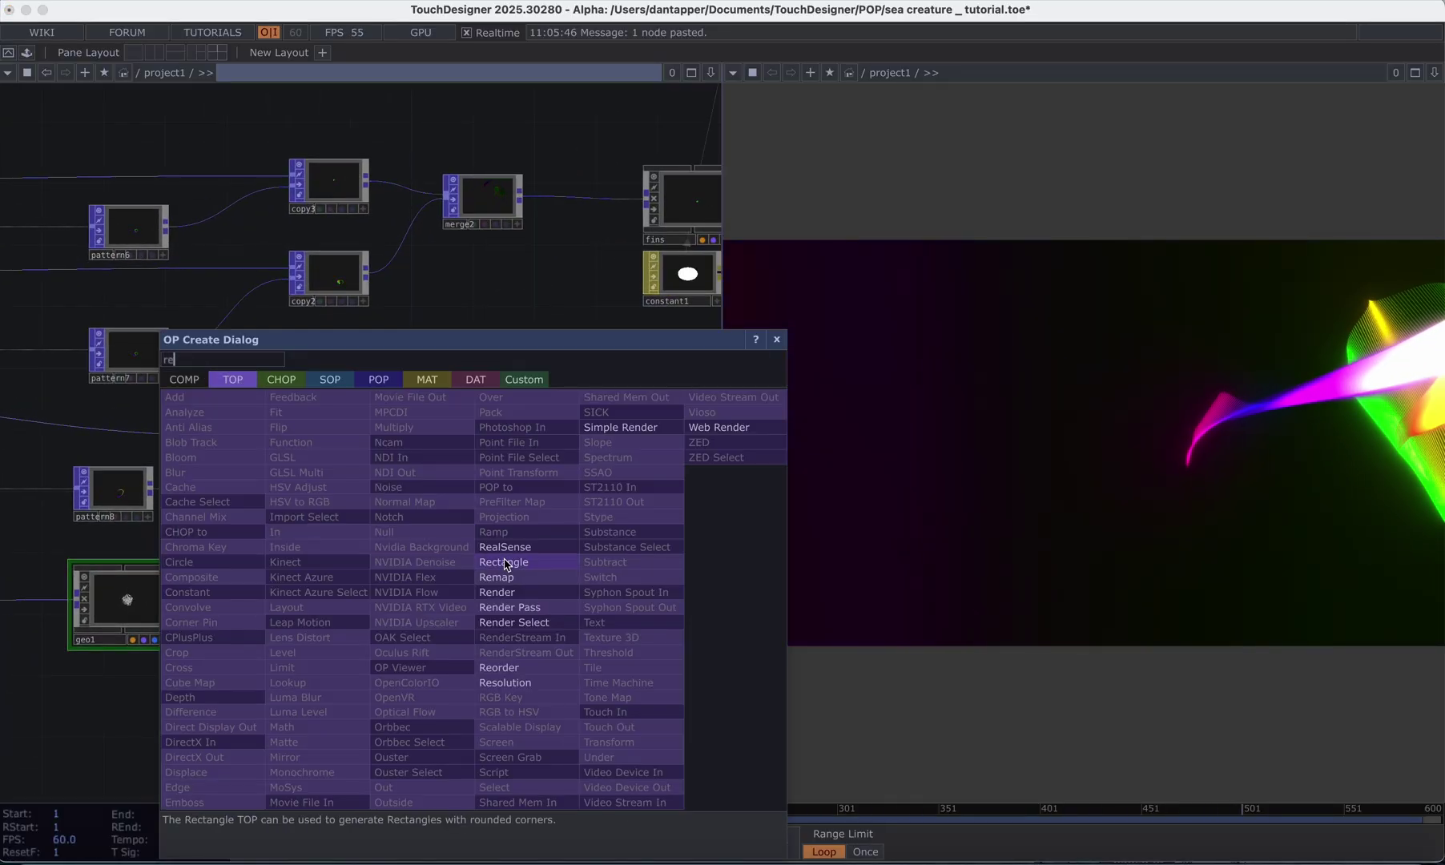
{"action": "left_click", "coordinate": [506, 598]}
{"action": "left_click", "coordinate": [558, 614]}
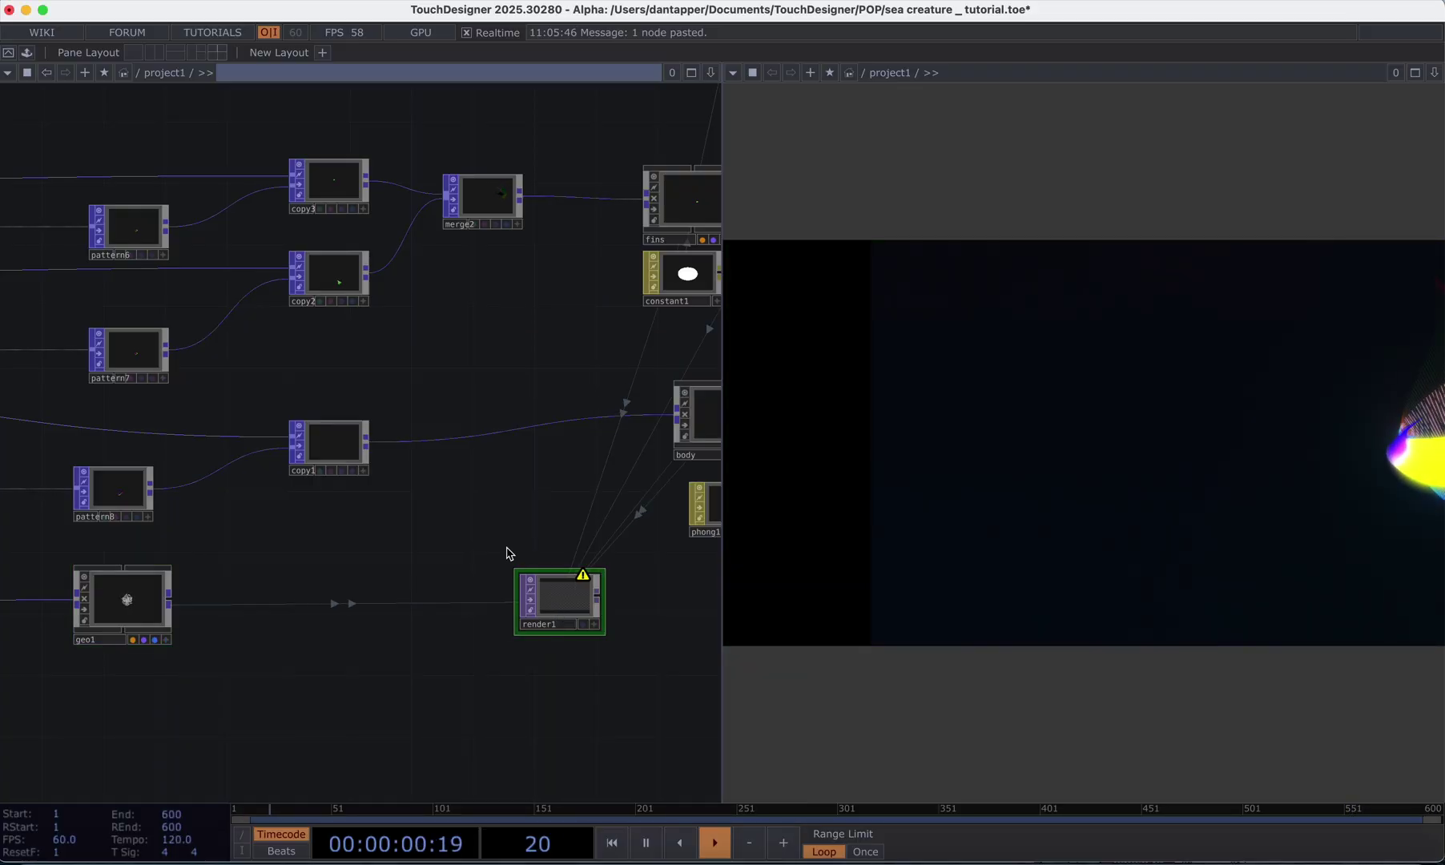
{"action": "key", "text": "p"}
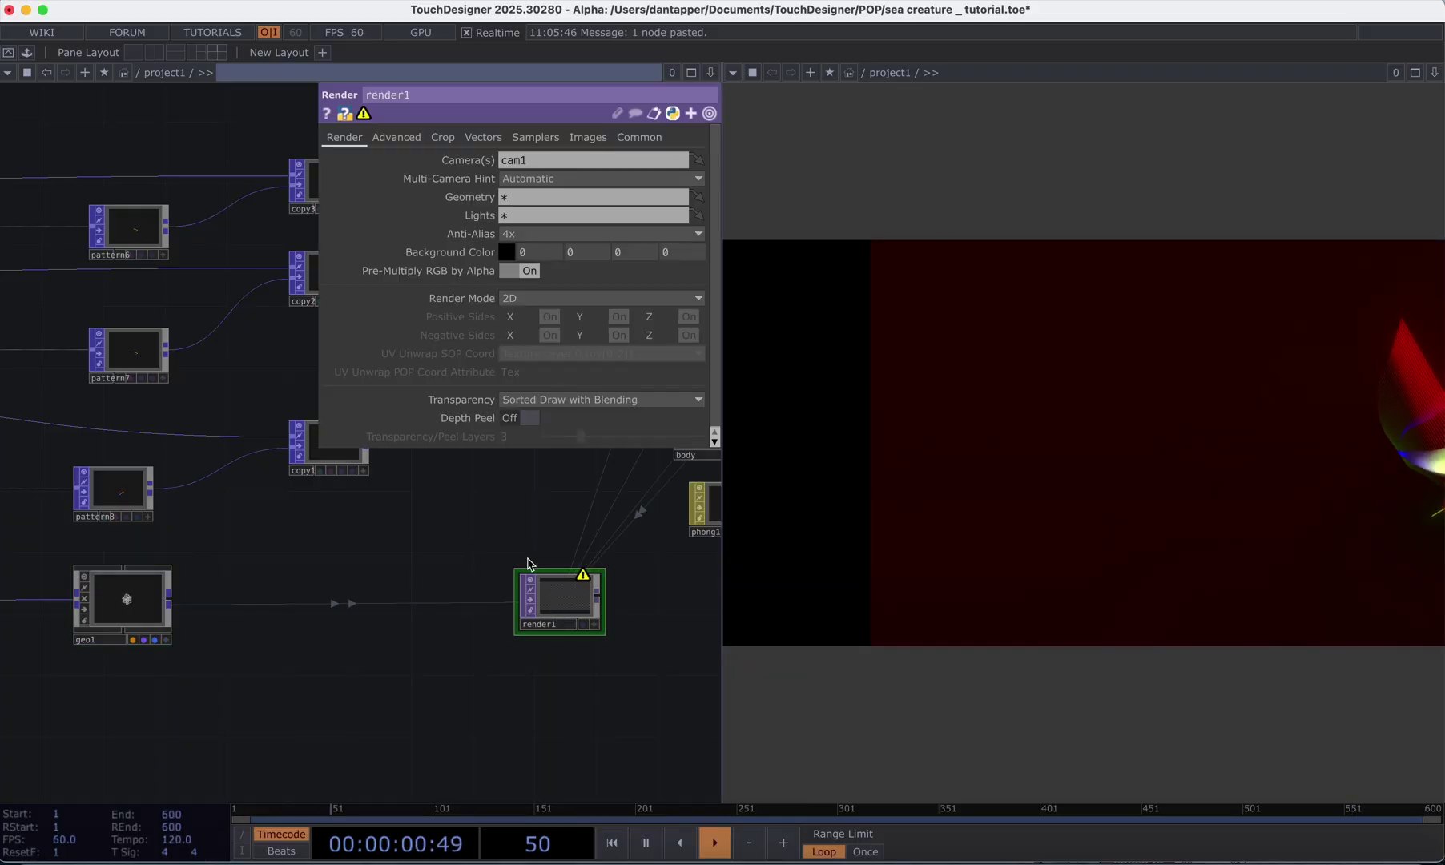
- Rename geo1 as particles, and set render1's camera to cameraViewport and its geometry to particles
{"action": "left_click", "coordinate": [88, 641]}
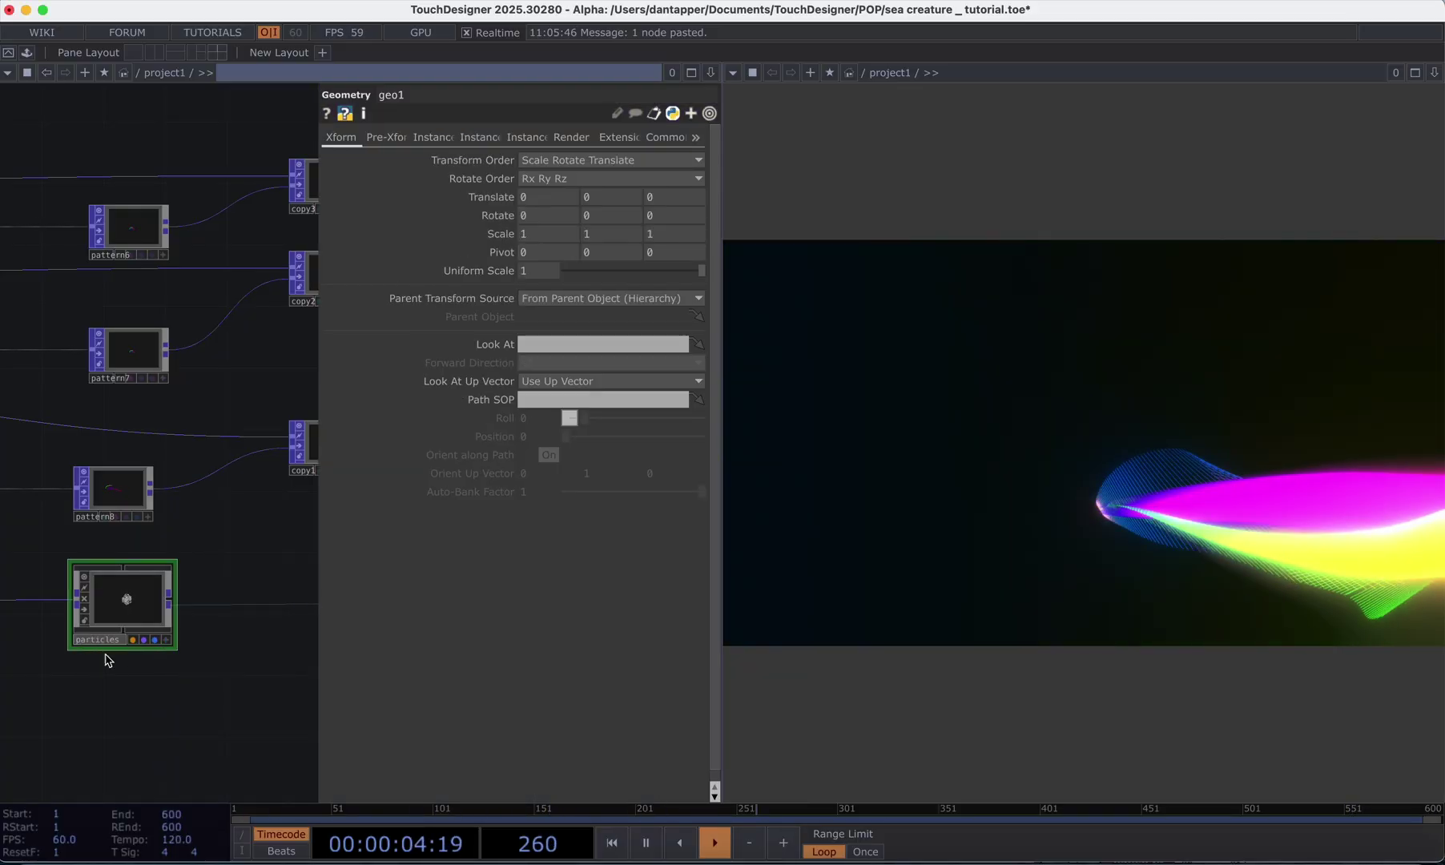
{"action": "scroll", "coordinate": [139, 681], "scroll_direction": "down", "scroll_amount": 5}
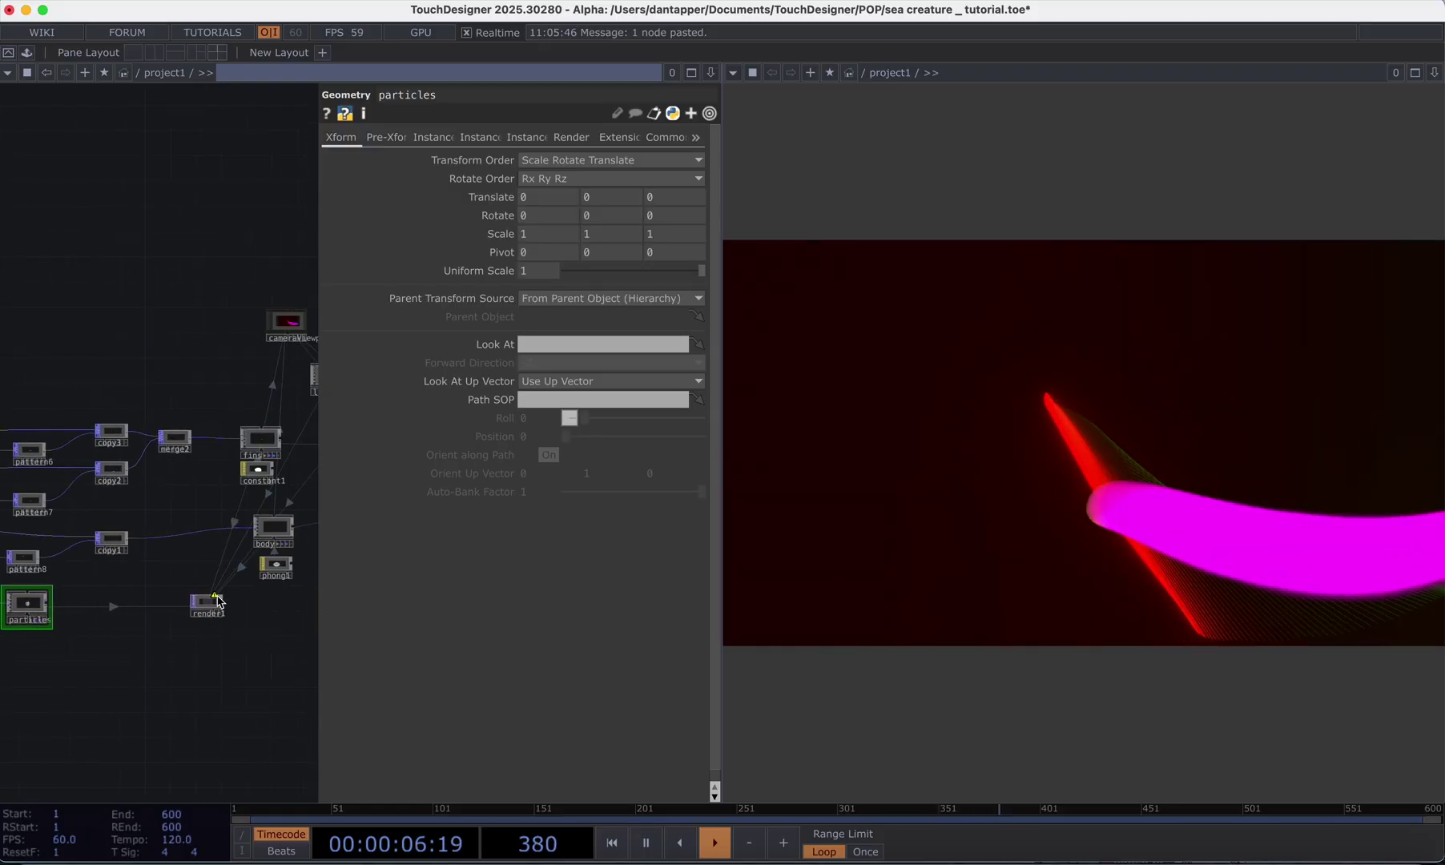
{"action": "left_click", "coordinate": [218, 602]}
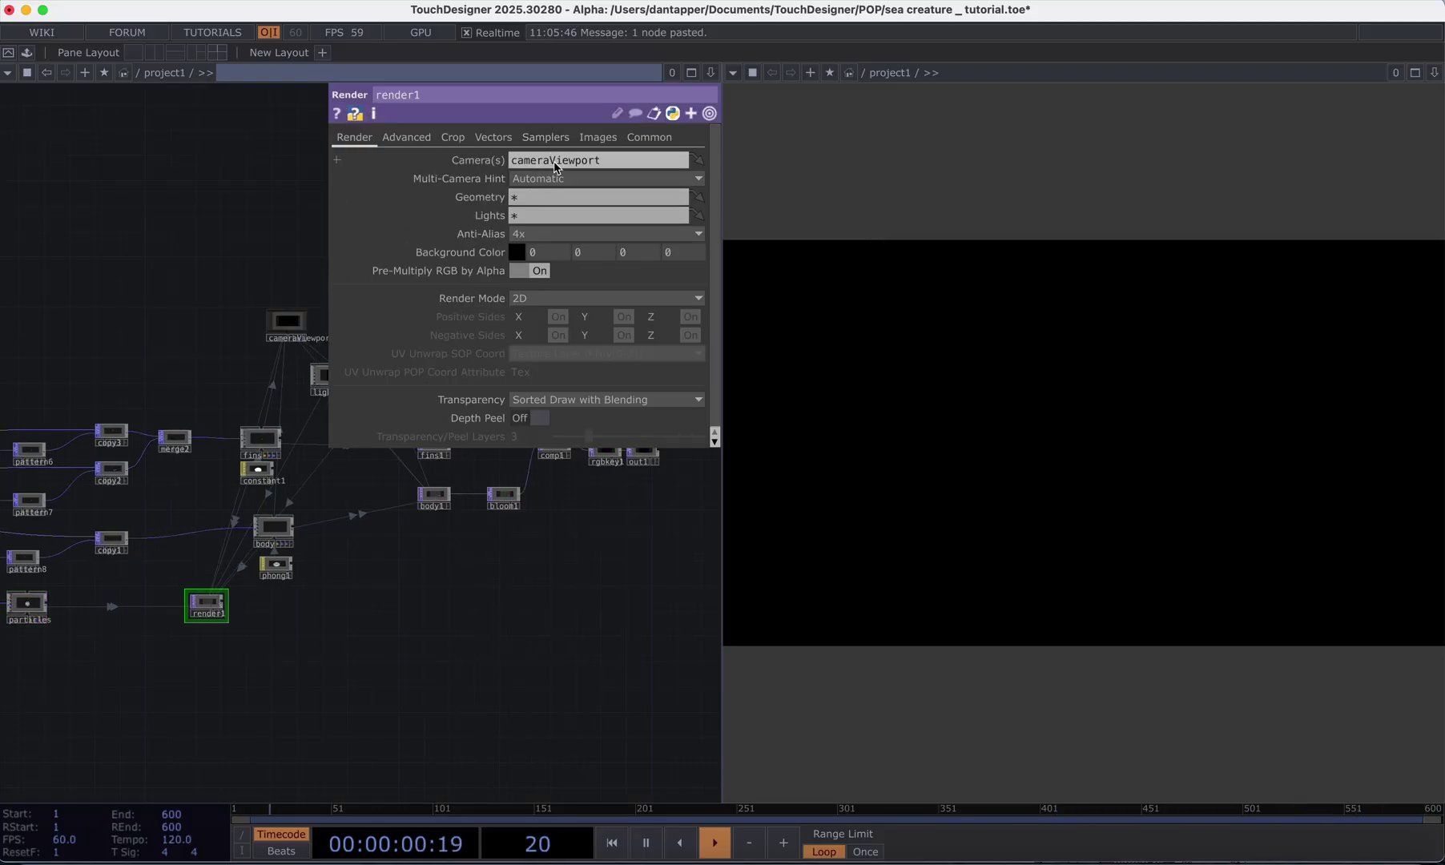
{"action": "type", "text": "particles"}
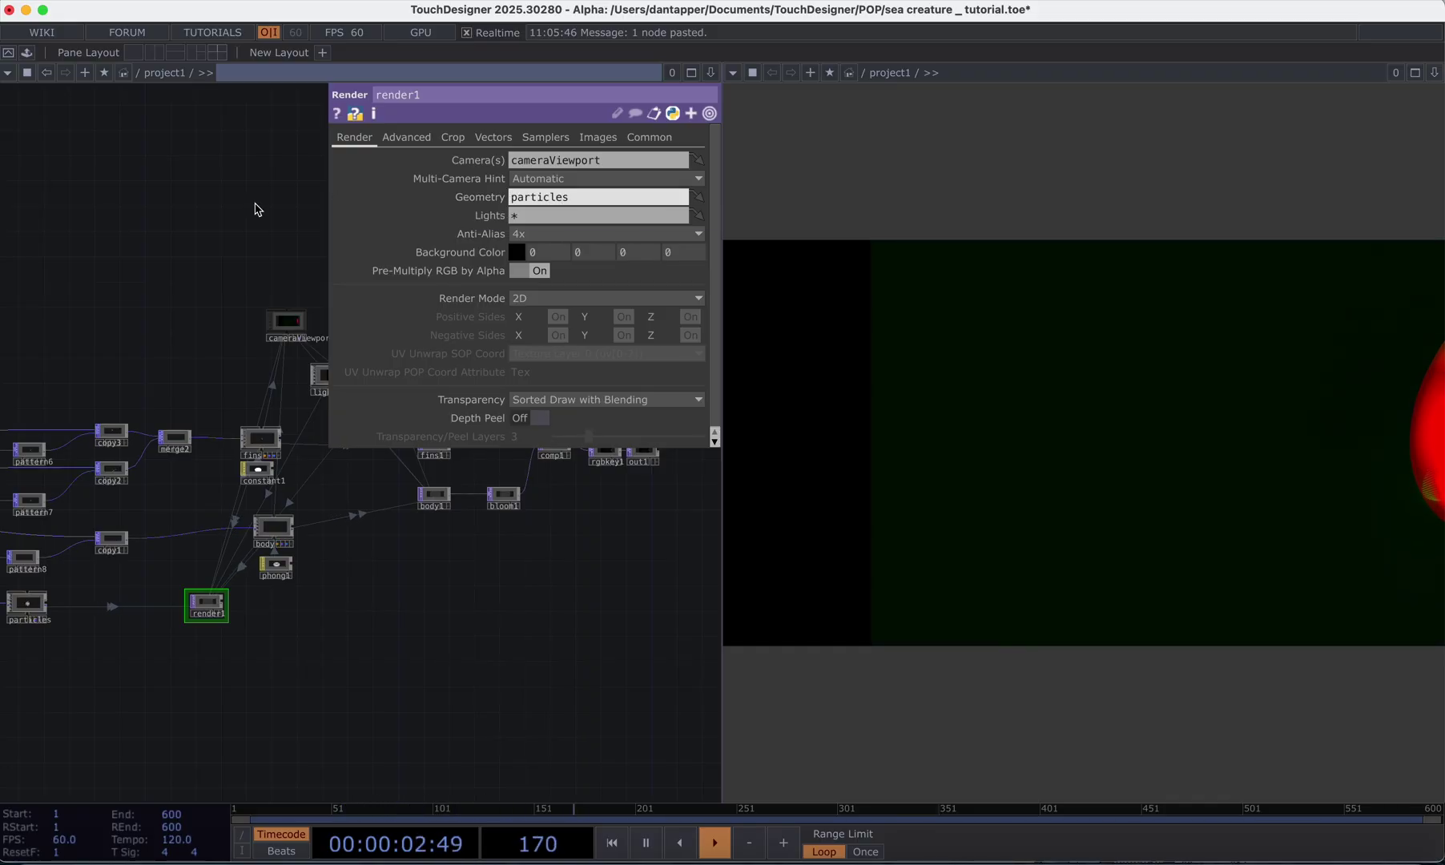
{"action": "key", "text": "Return"}
- Position render1 below phong1 and wire its output into comp1 so the particles composite with the creature
{"action": "scroll", "coordinate": [209, 633], "scroll_direction": "up", "scroll_amount": 5}
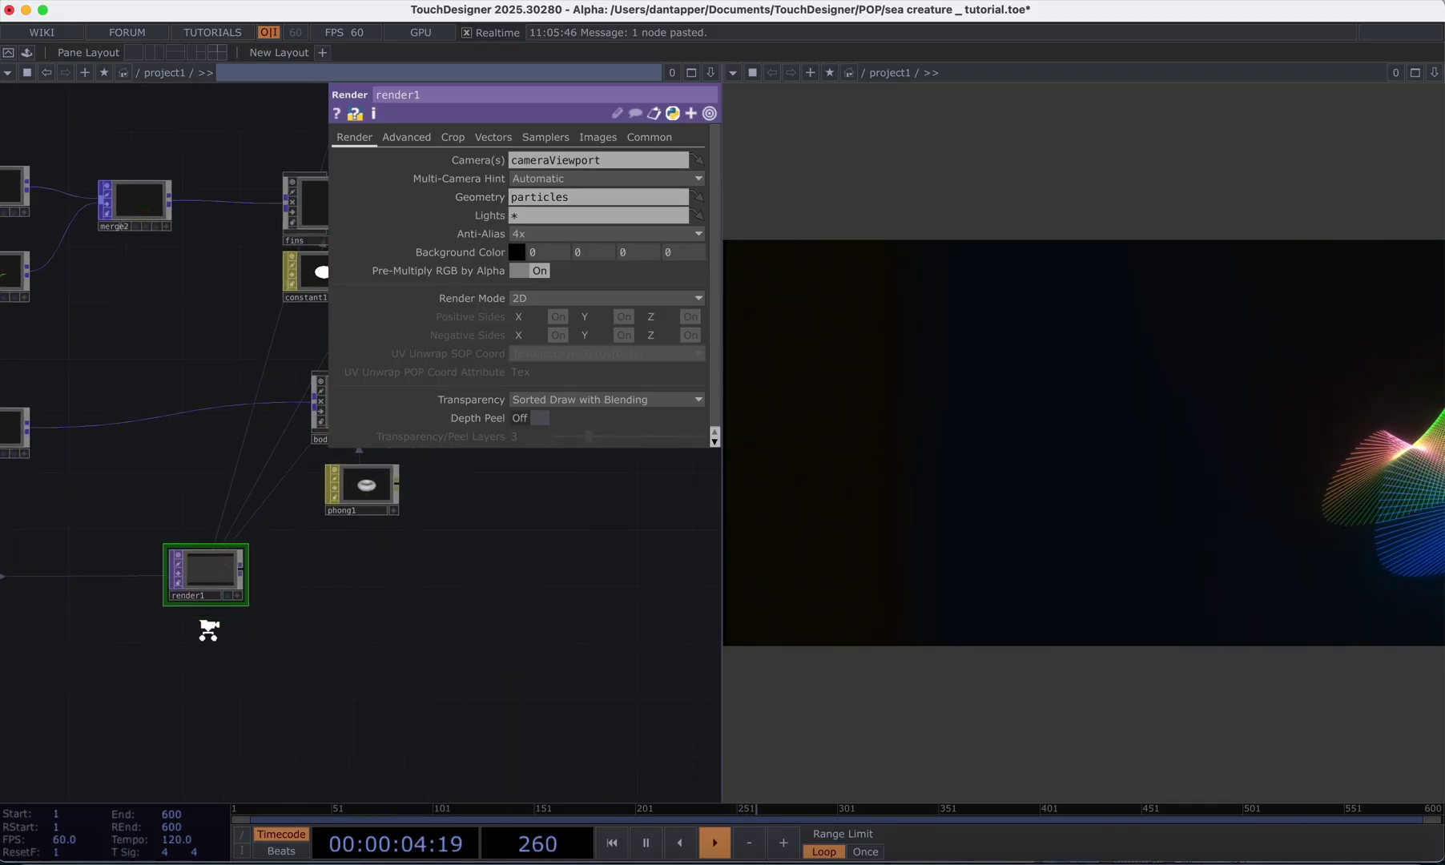
{"action": "left_click_drag", "start_coordinate": [202, 584], "coordinate": [341, 599]}
{"action": "scroll", "coordinate": [348, 615], "scroll_direction": "up", "scroll_amount": 10}
{"action": "scroll", "coordinate": [347, 615], "scroll_direction": "down", "scroll_amount": 10}
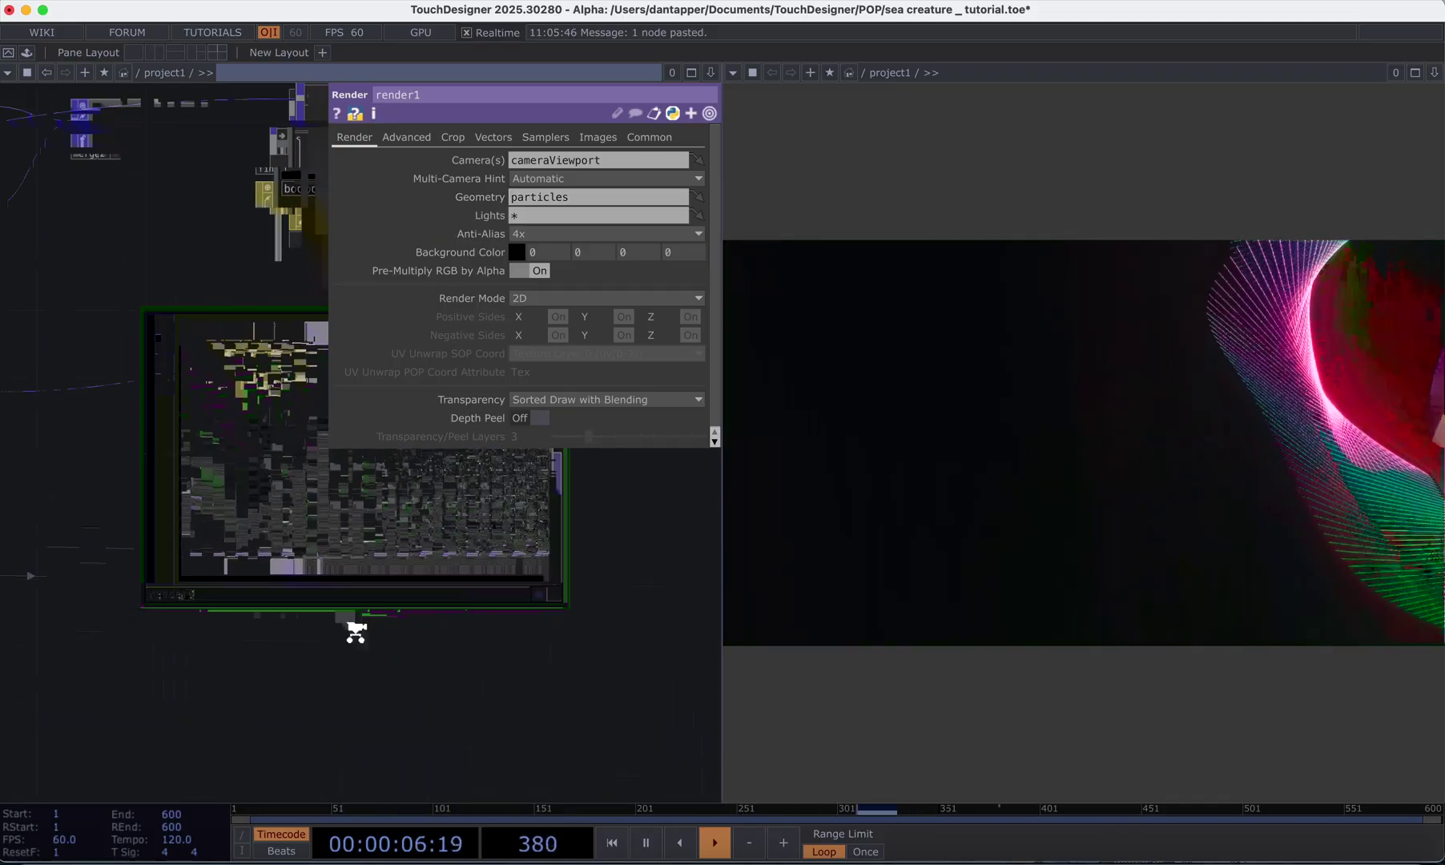
{"action": "scroll", "coordinate": [284, 668], "scroll_direction": "down", "scroll_amount": 2}
{"action": "left_click_drag", "start_coordinate": [277, 675], "coordinate": [399, 528]}
{"action": "scroll", "coordinate": [271, 674], "scroll_direction": "up", "scroll_amount": 5}
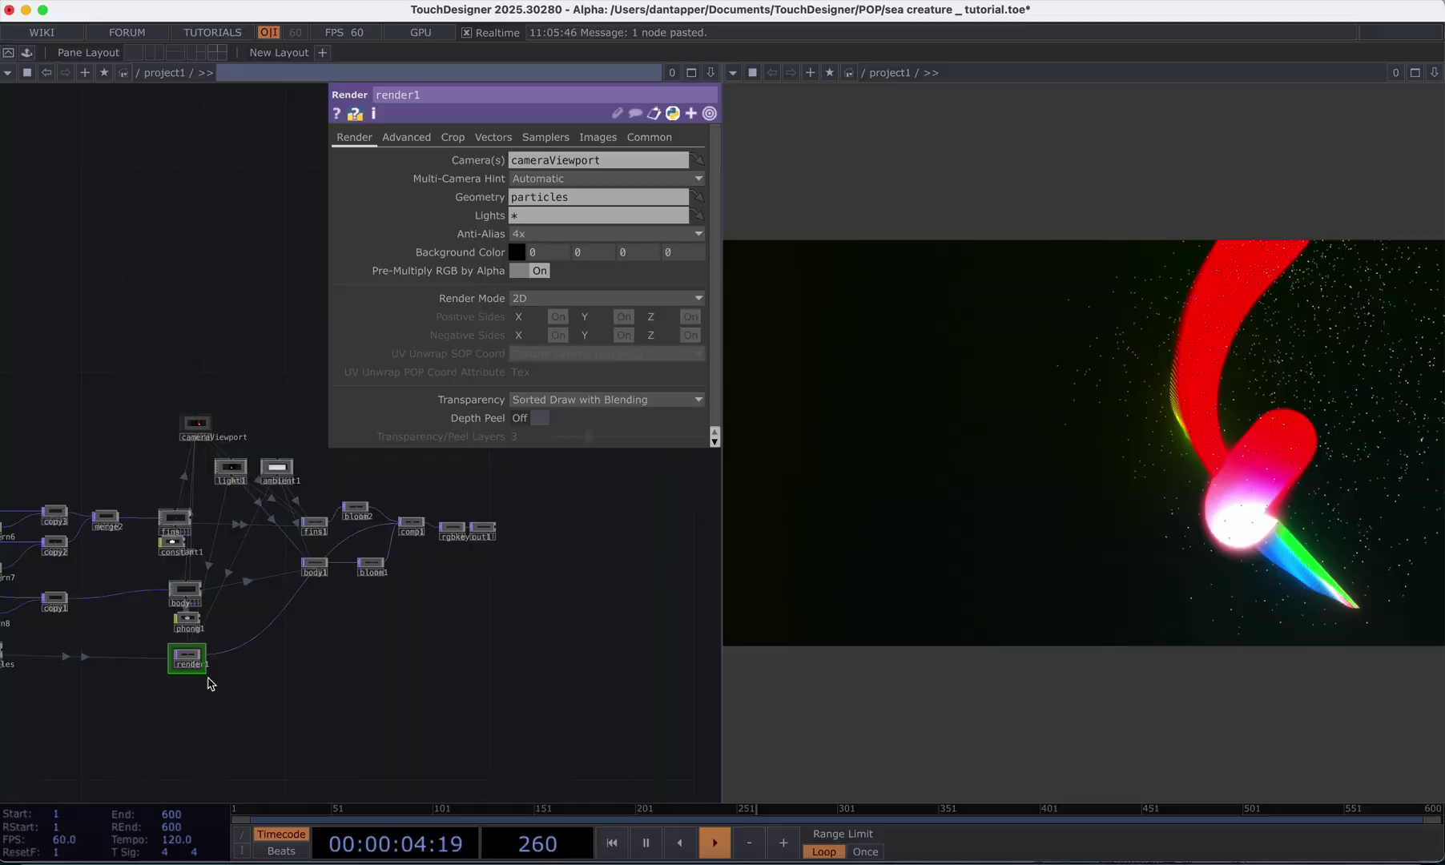
- Set pointgen1's box size to 3 on all three axes
{"action": "left_click_drag", "start_coordinate": [316, 673], "coordinate": [452, 665]}
{"action": "scroll", "coordinate": [322, 657], "scroll_direction": "up", "scroll_amount": 10}
{"action": "left_click_drag", "start_coordinate": [321, 683], "coordinate": [753, 567]}
{"action": "left_click_drag", "start_coordinate": [272, 669], "coordinate": [610, 632]}
{"action": "scroll", "coordinate": [609, 632], "scroll_direction": "down", "scroll_amount": 10}
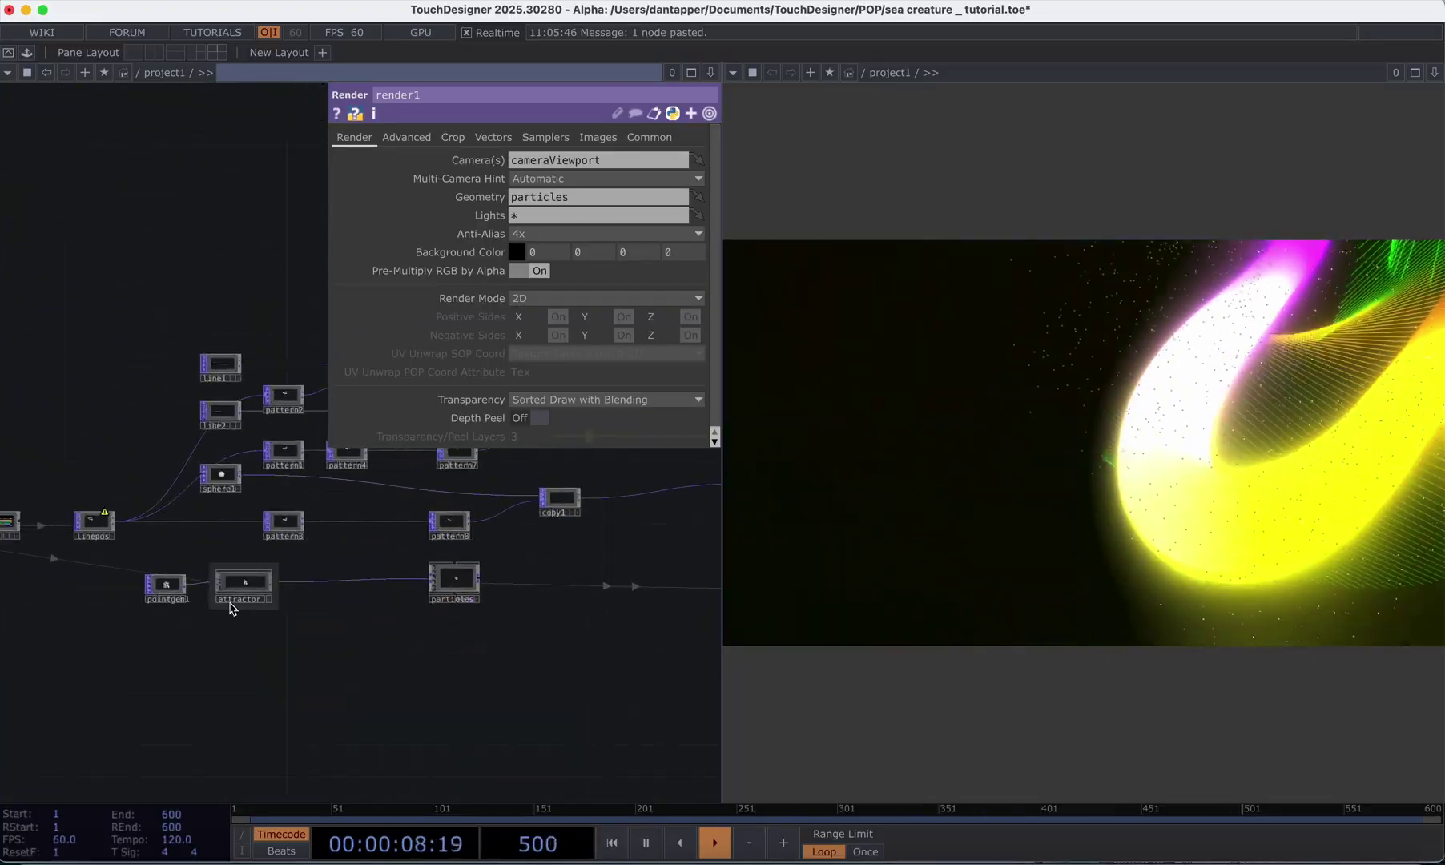
{"action": "left_click", "coordinate": [173, 589]}
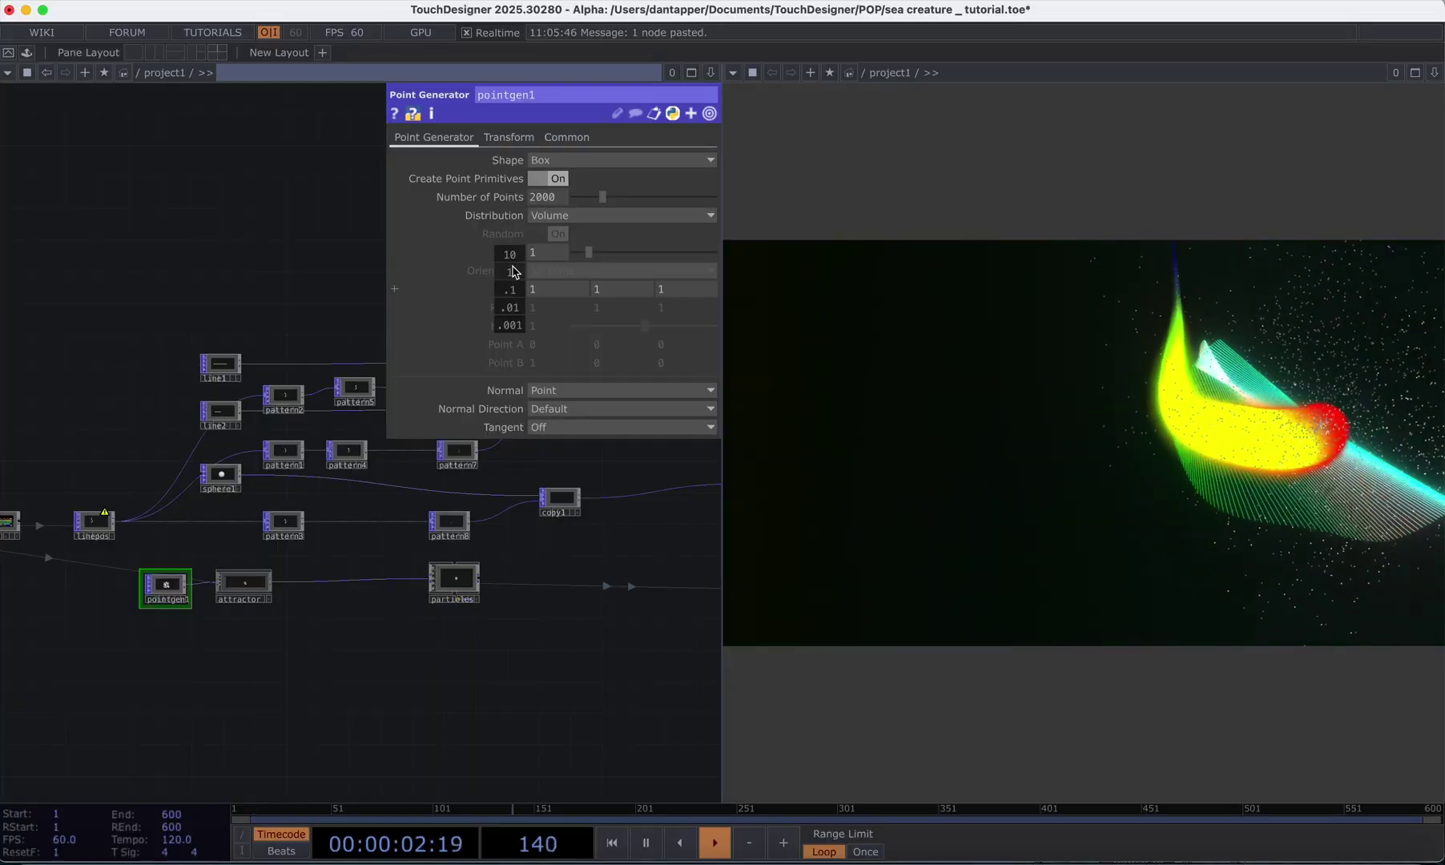
{"action": "mouse_move", "coordinate": [513, 273]}
{"action": "middle_mouse_down"}
{"action": "mouse_move", "coordinate": [514, 257]}
{"action": "mouse_move", "coordinate": [519, 298]}
{"action": "middle_mouse_up"}
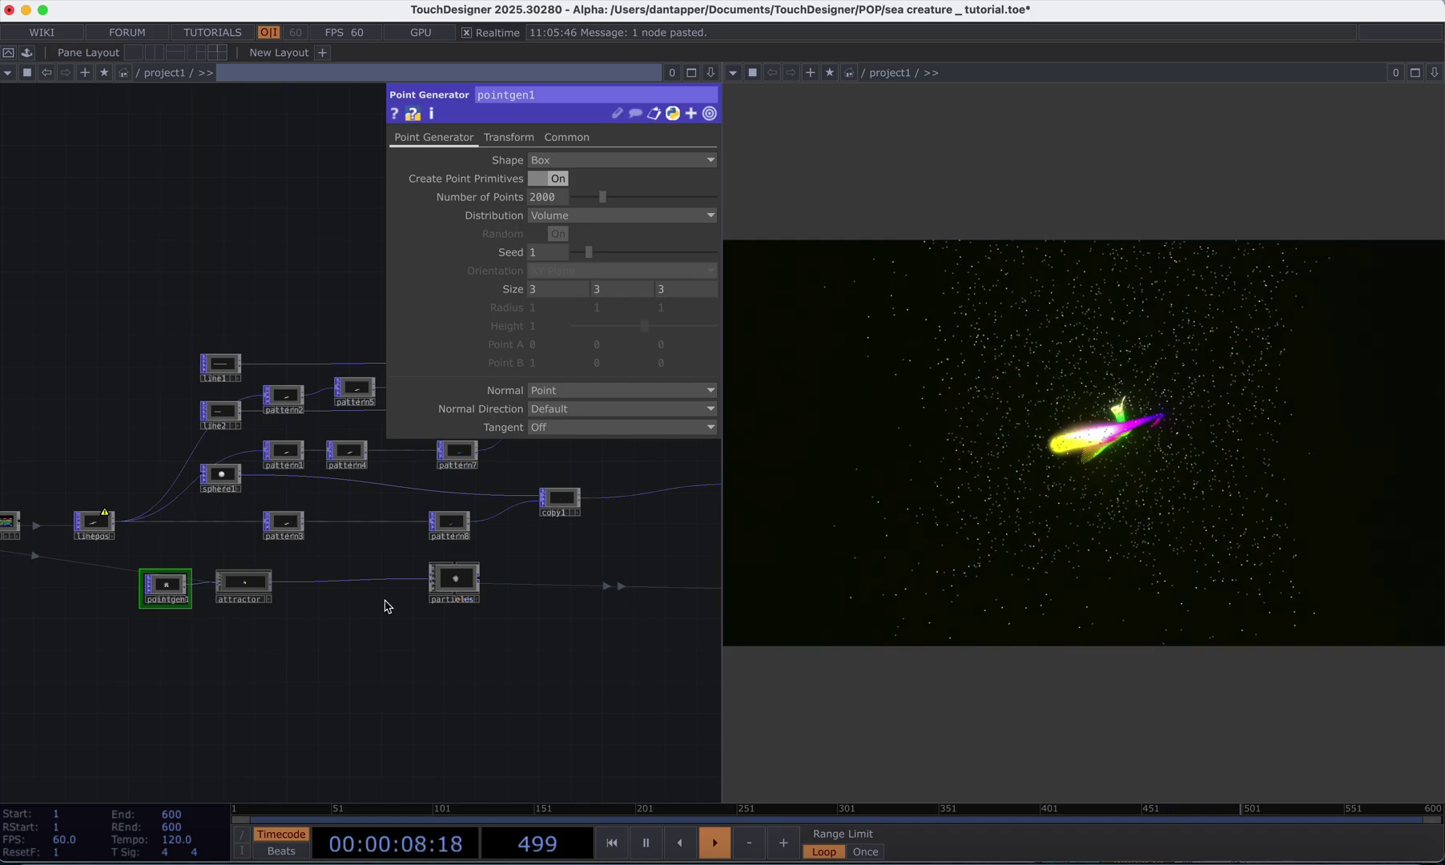
- Inside the attractor, set field1's radius to 0.5 on all axes, transition range to 0.656 and transition align to 0.385
{"action": "double_click", "coordinate": [254, 592]}
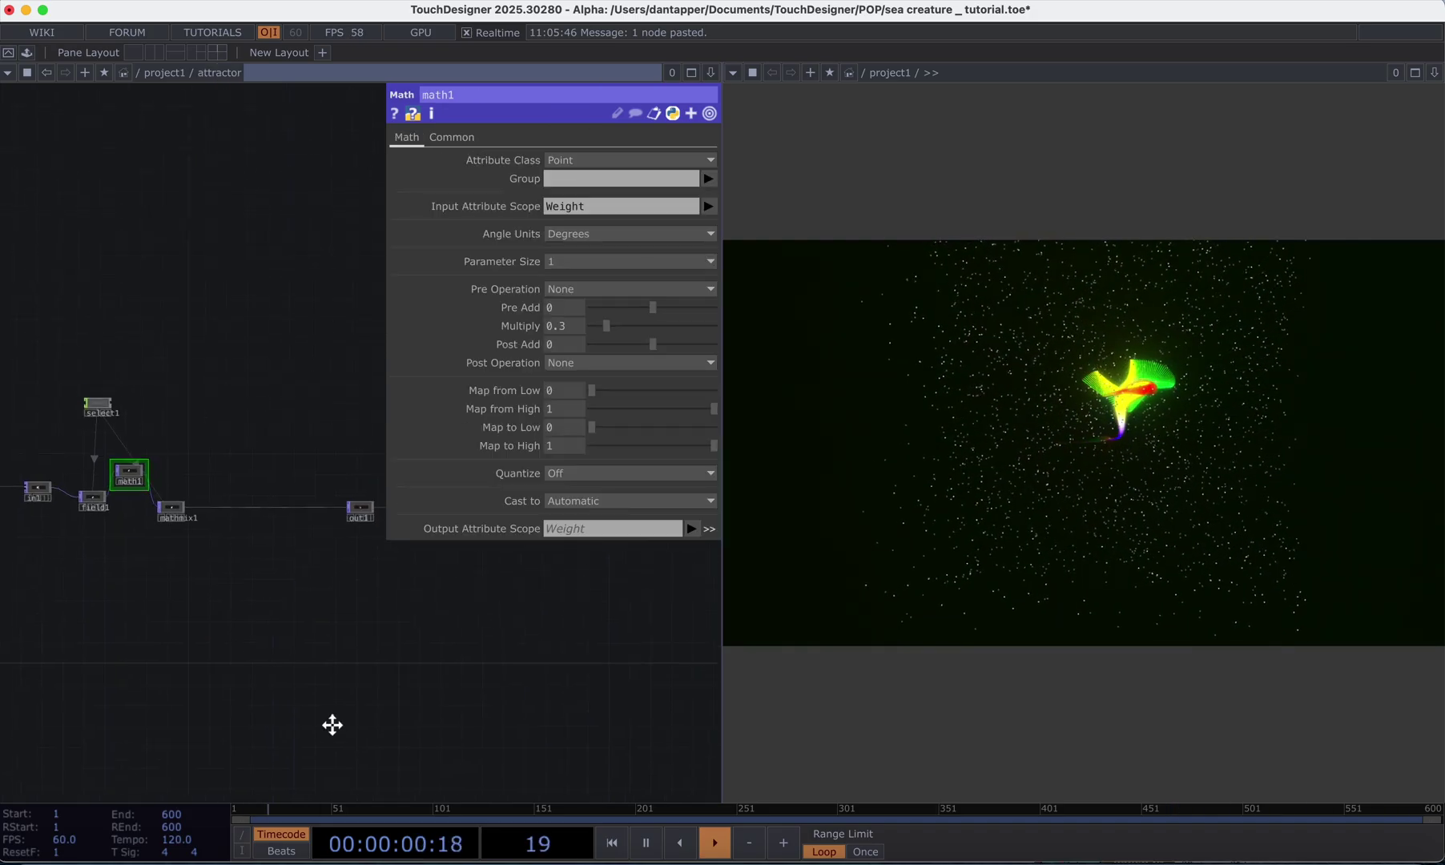
{"action": "scroll", "coordinate": [133, 607], "scroll_direction": "up", "scroll_amount": 5}
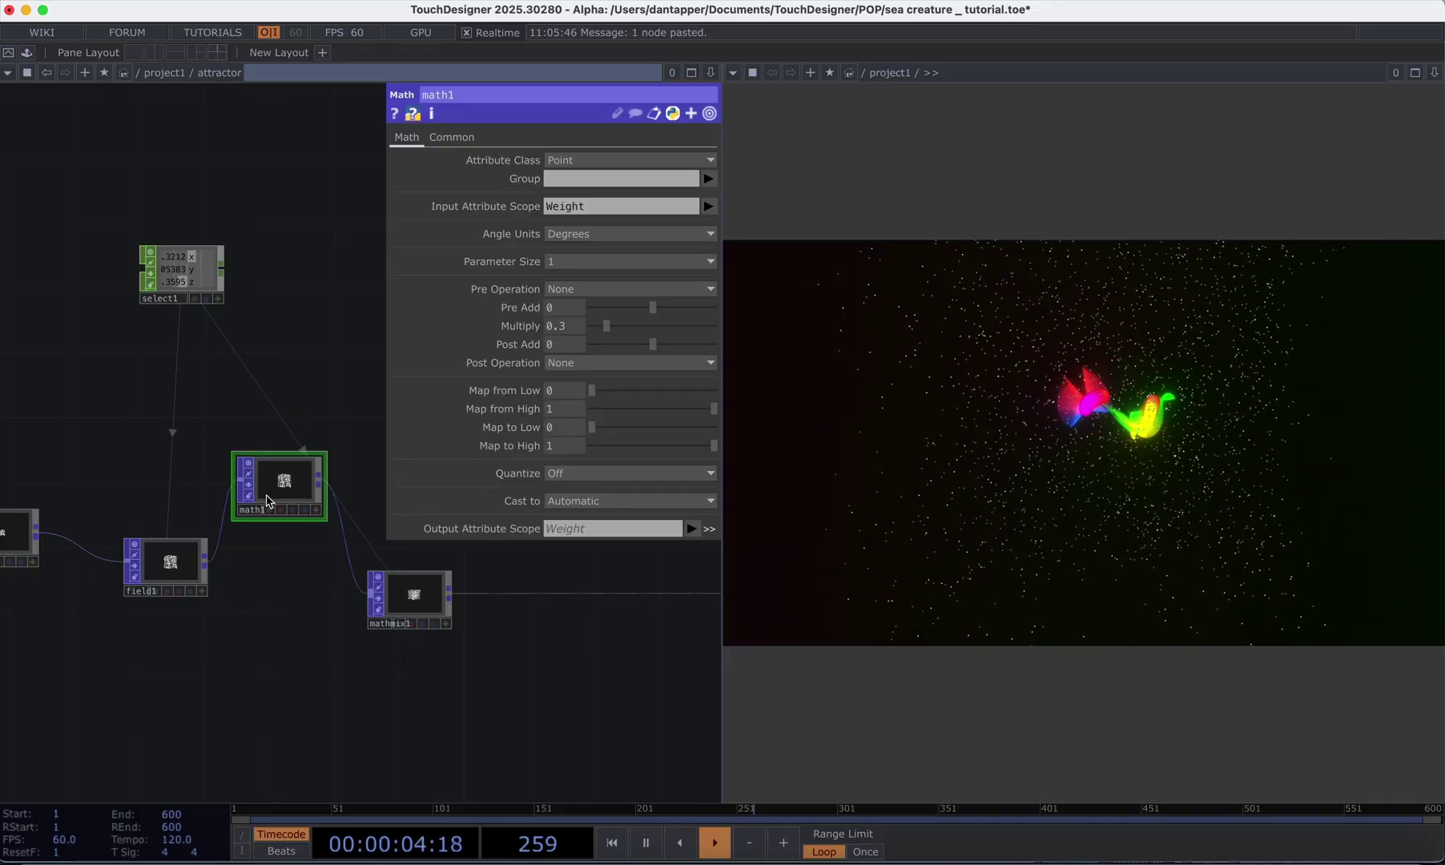
{"action": "left_click", "coordinate": [183, 549]}
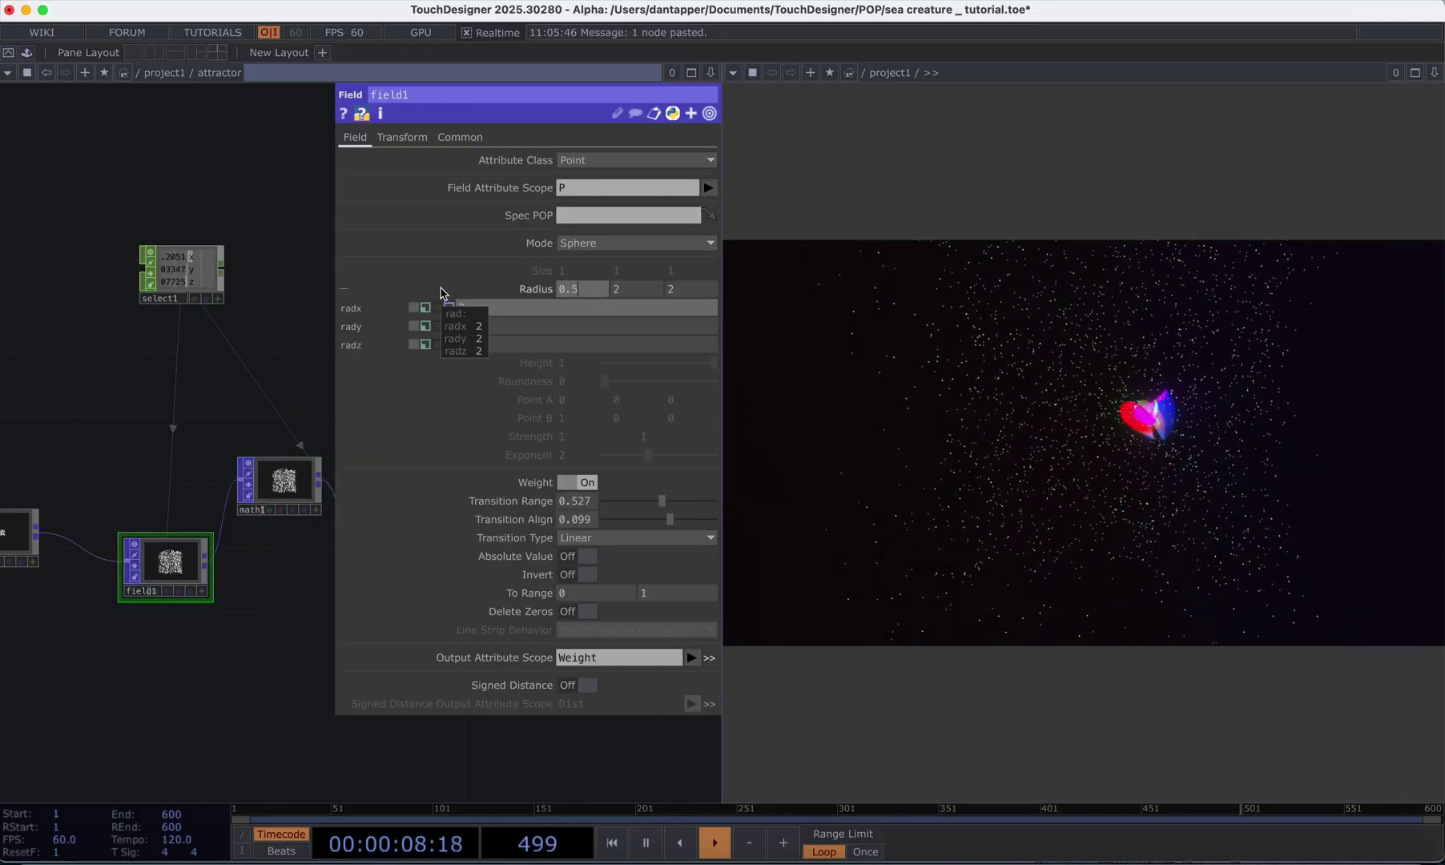
{"action": "left_click", "coordinate": [641, 288]}
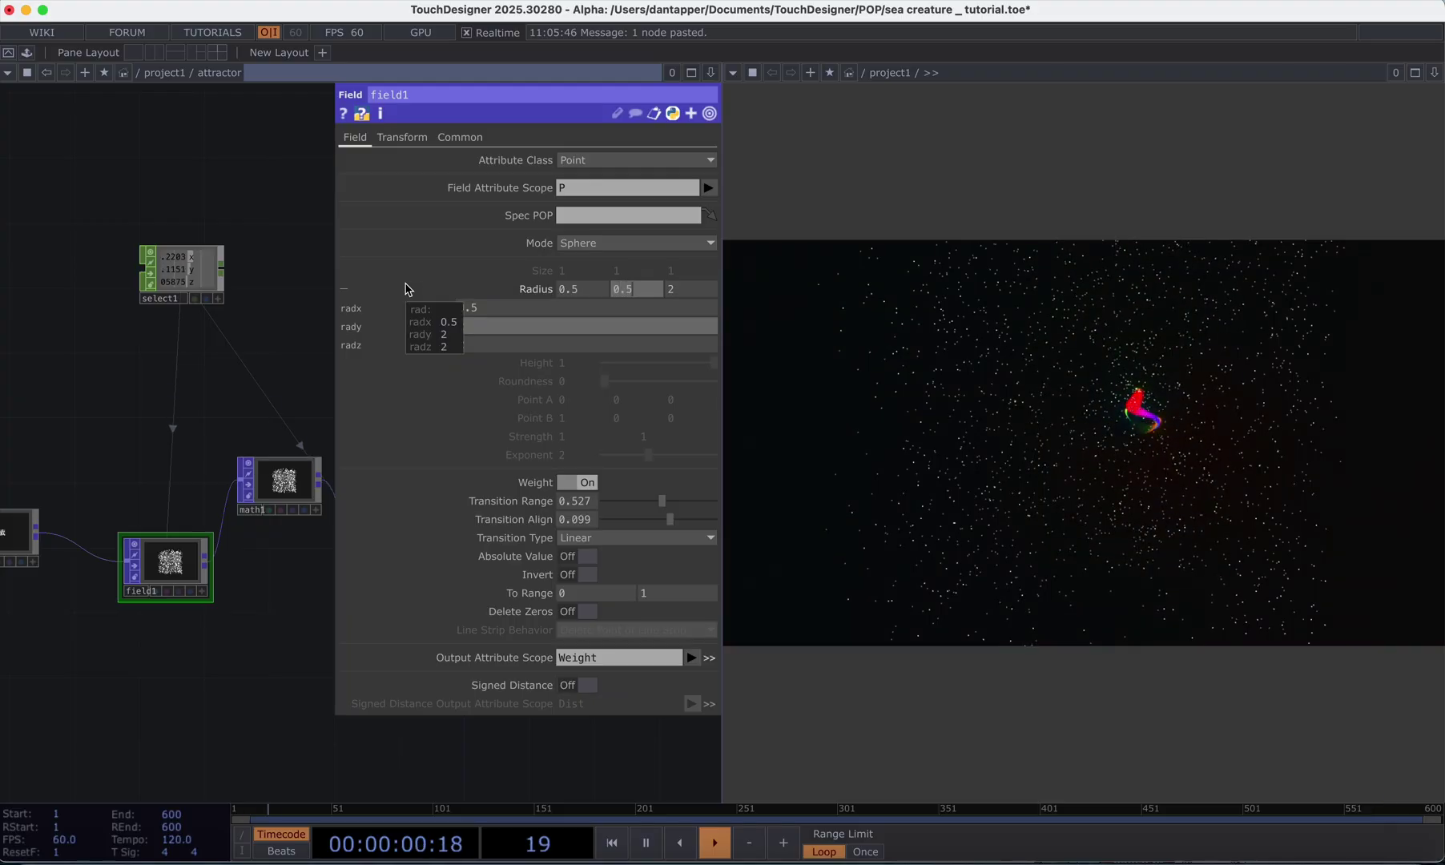
{"action": "left_click", "coordinate": [668, 290]}
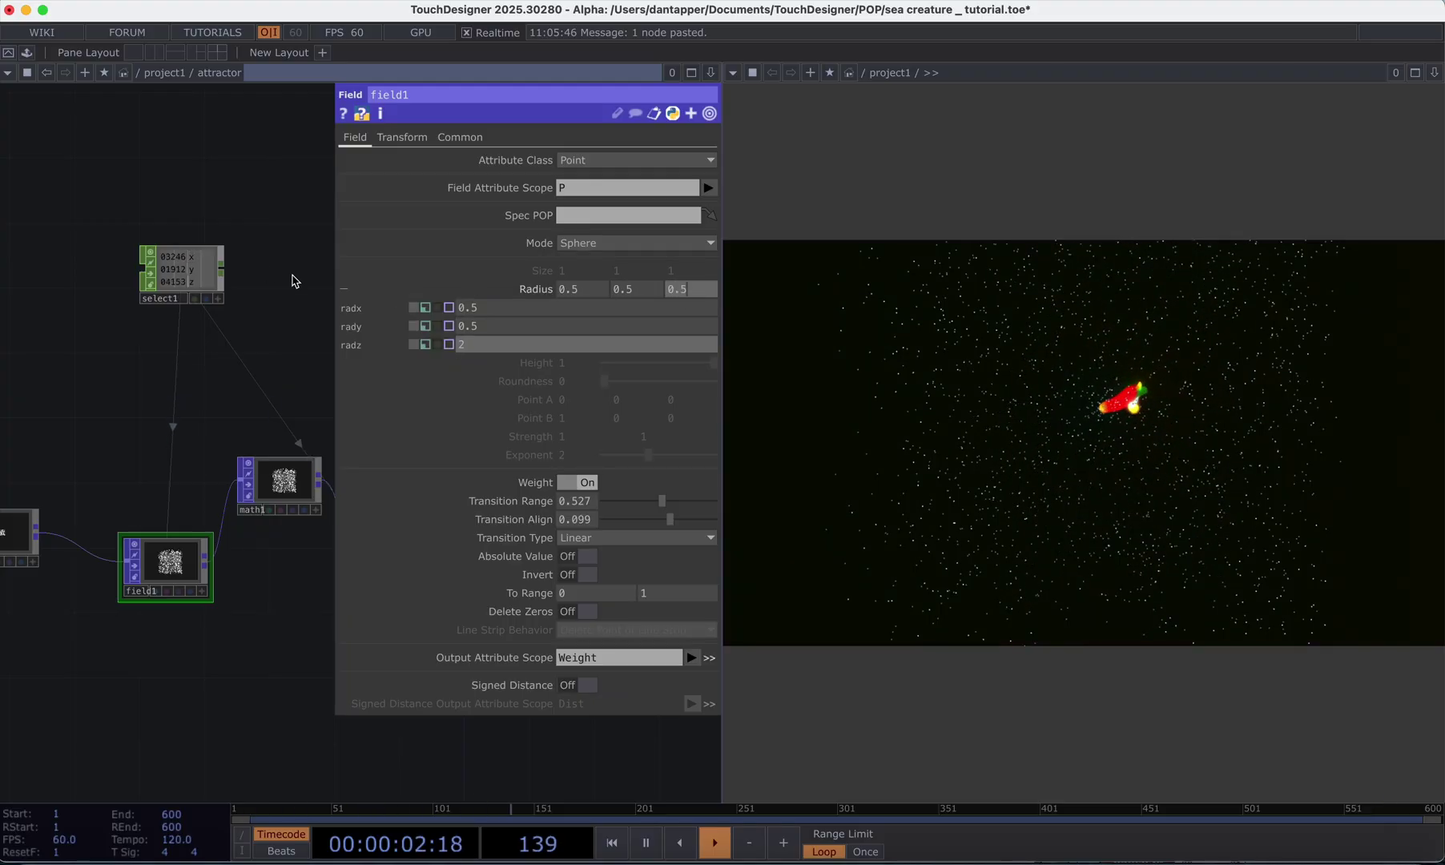
{"action": "key", "text": "Return"}
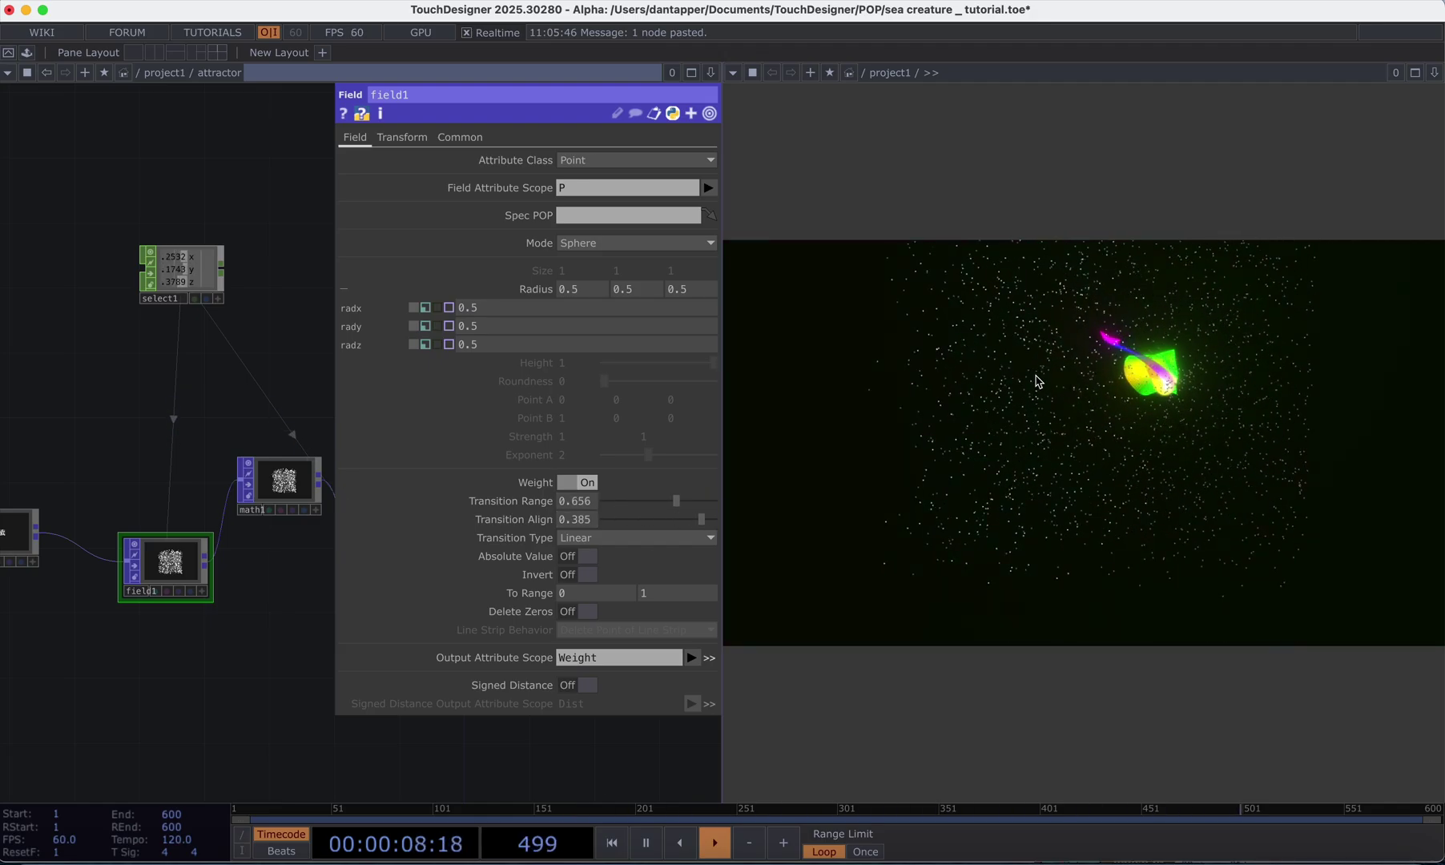
- Try different Multiply values on math1, including -0.25, and settle on 1
{"action": "scroll", "coordinate": [259, 437], "scroll_direction": "right", "scroll_amount": 3}
{"action": "left_click", "coordinate": [224, 501]}
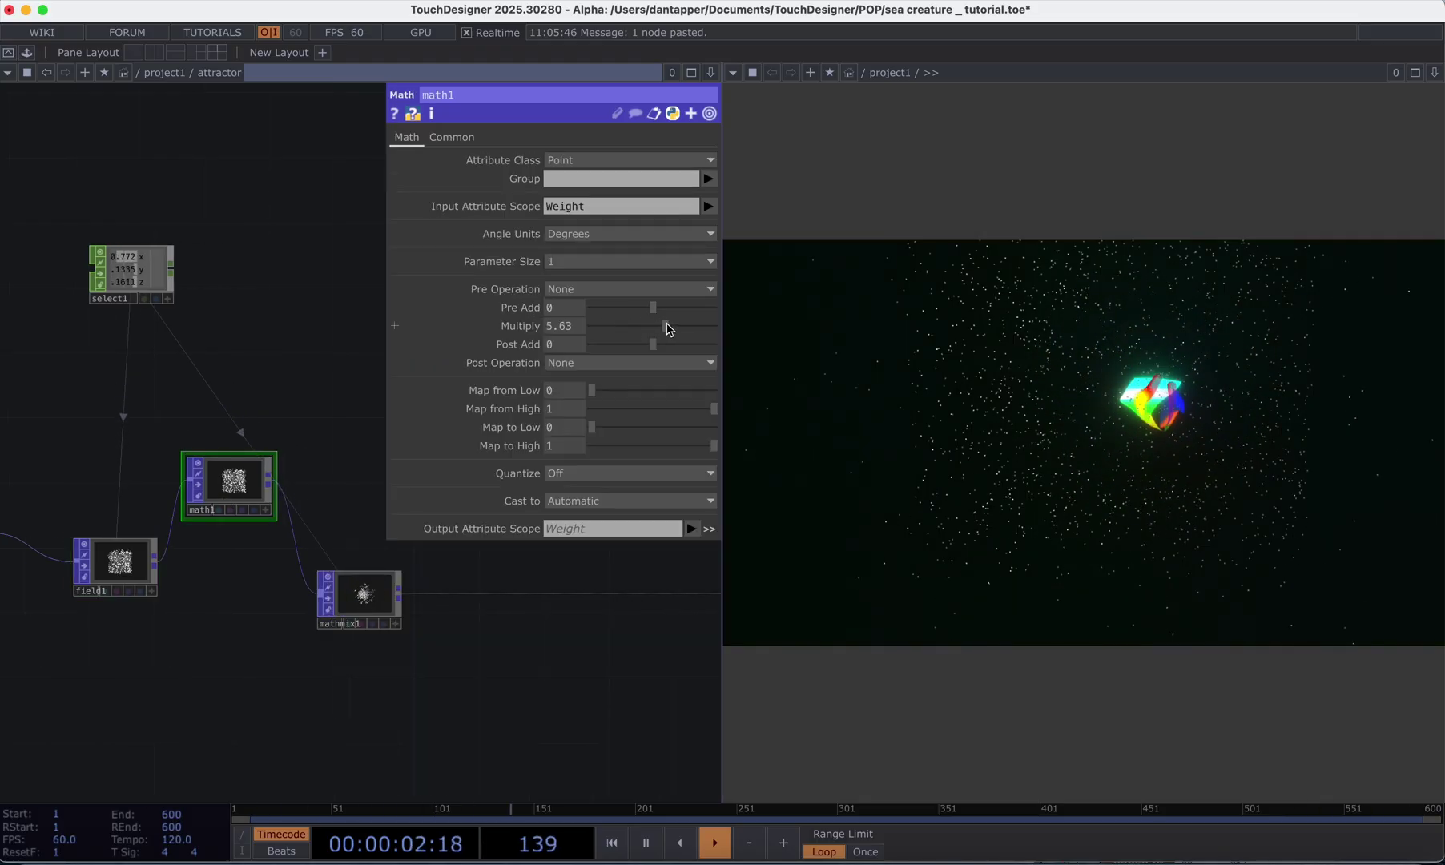
{"action": "left_click_drag", "start_coordinate": [624, 328], "coordinate": [582, 330]}
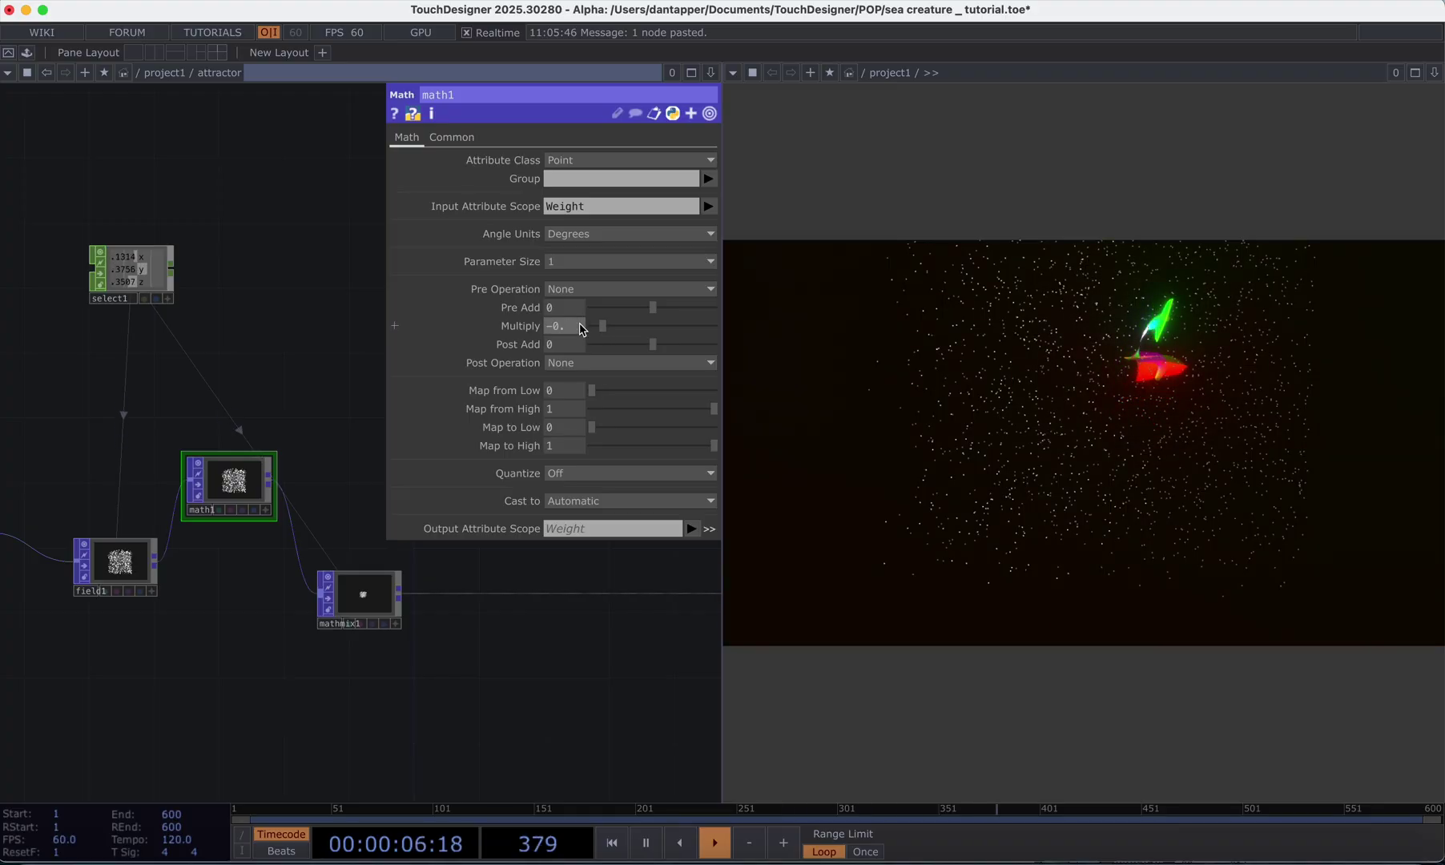
{"action": "type", "text": "25"}
{"action": "key", "text": "Return"}
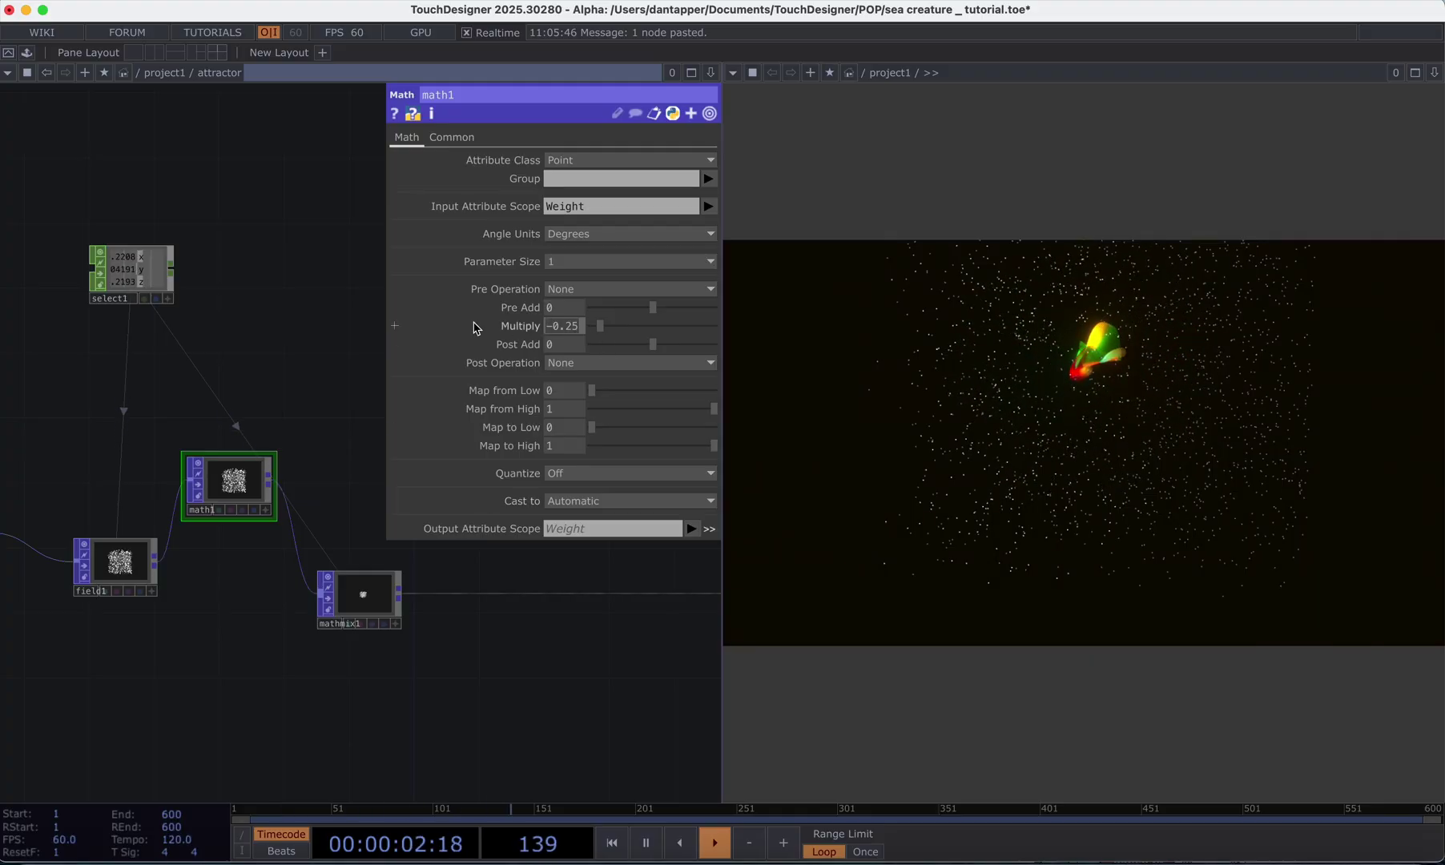
{"action": "type", "text": "1"}
{"action": "key", "text": "Return"}
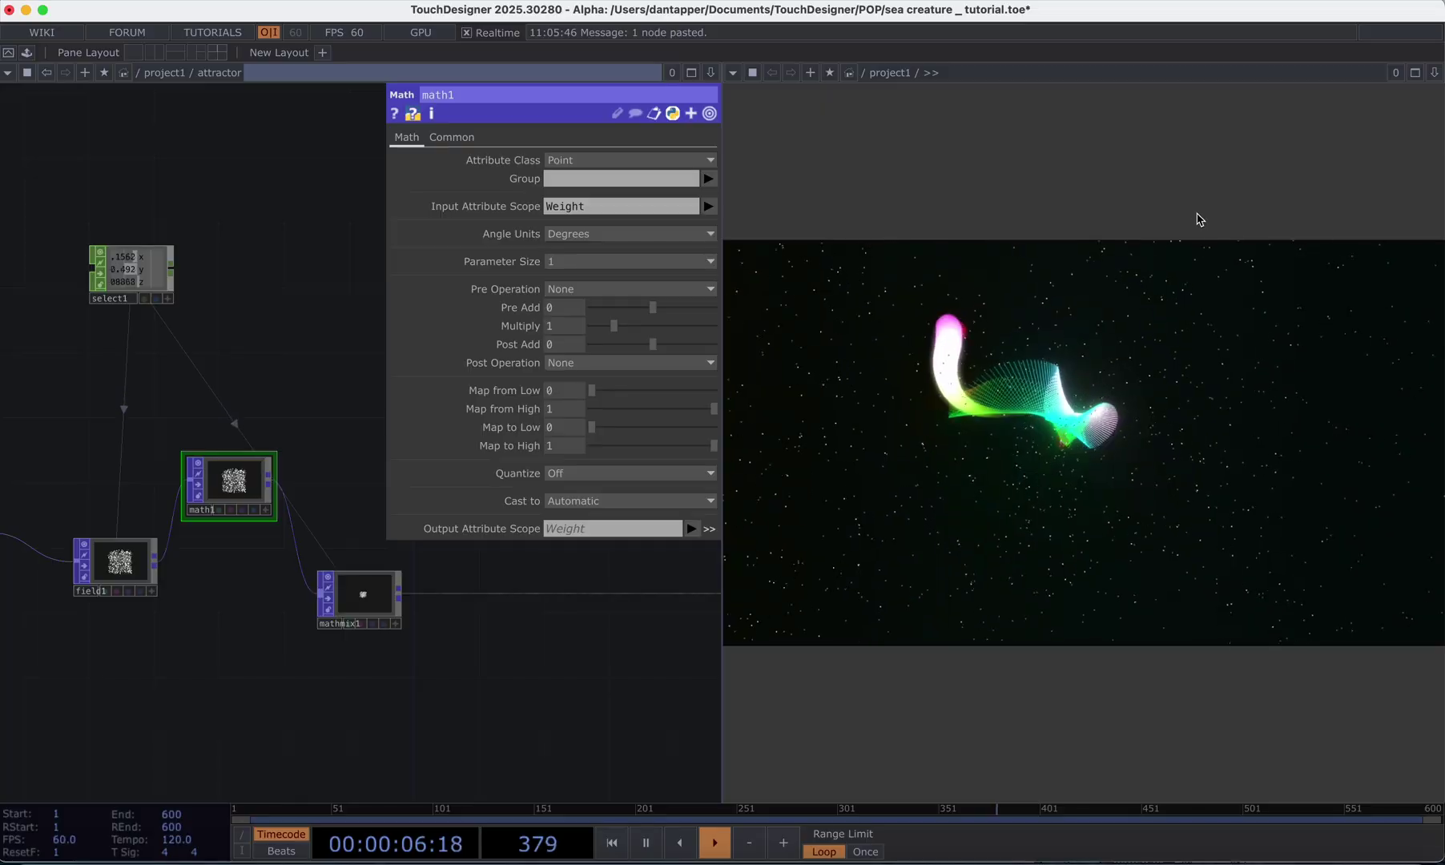
- Set field1's radius to 0.2 on all three axes
{"action": "left_click", "coordinate": [130, 573]}
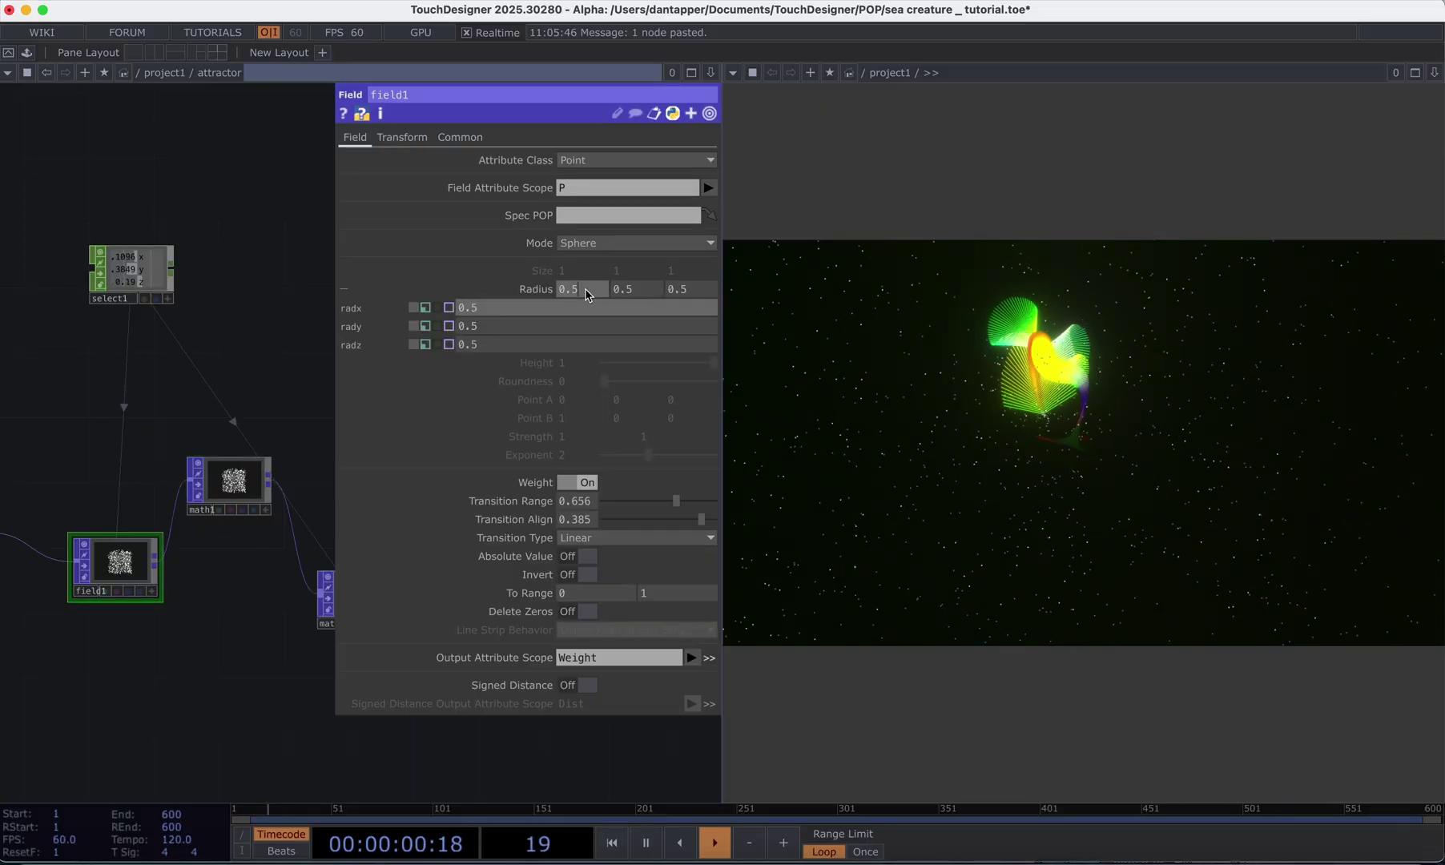
{"action": "key", "text": "Tab"}
{"action": "type", "text": "0.2"}
{"action": "key", "text": "Tab"}
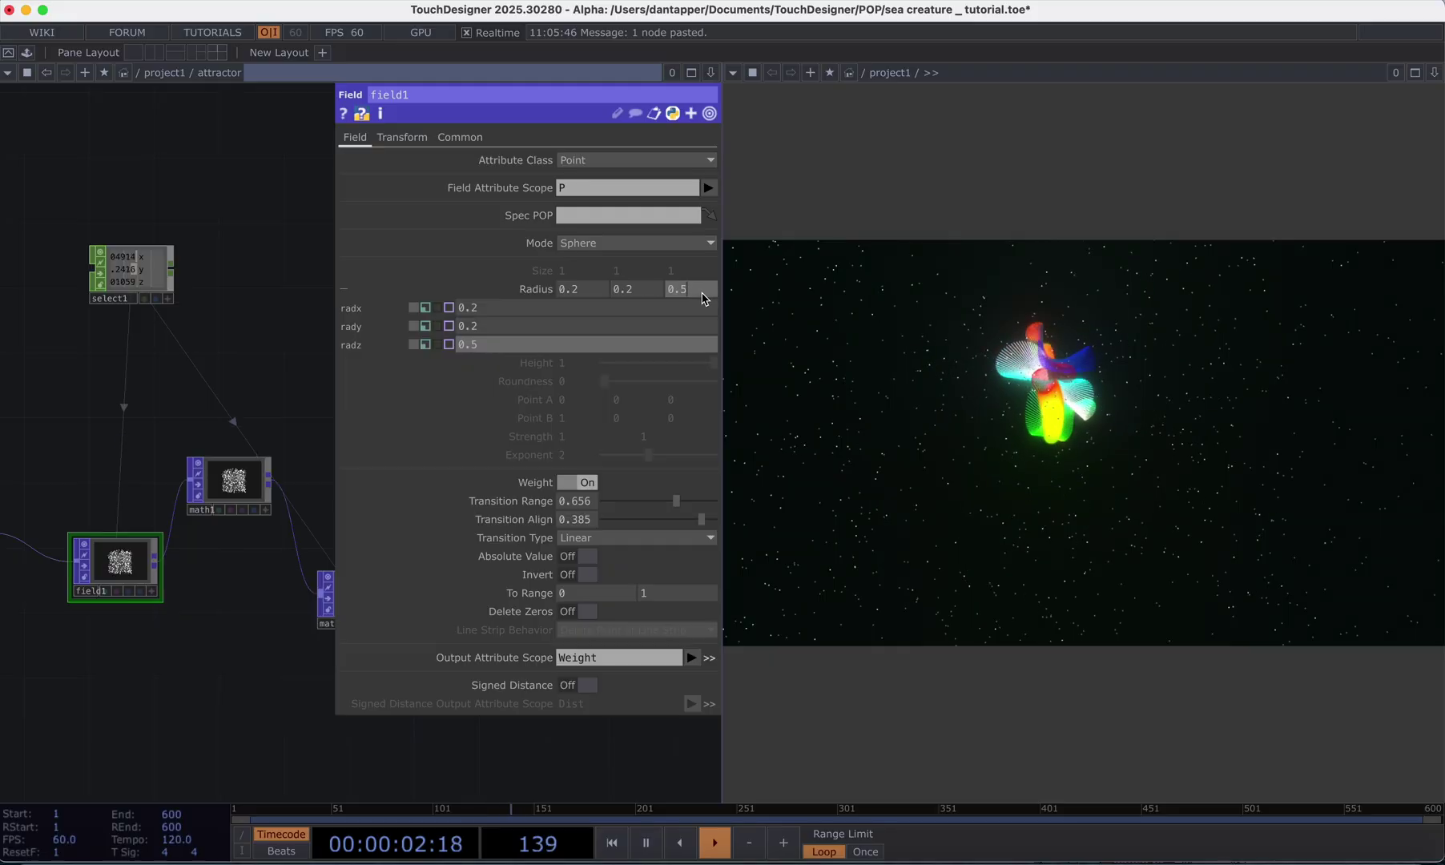
{"action": "key", "text": "Return"}
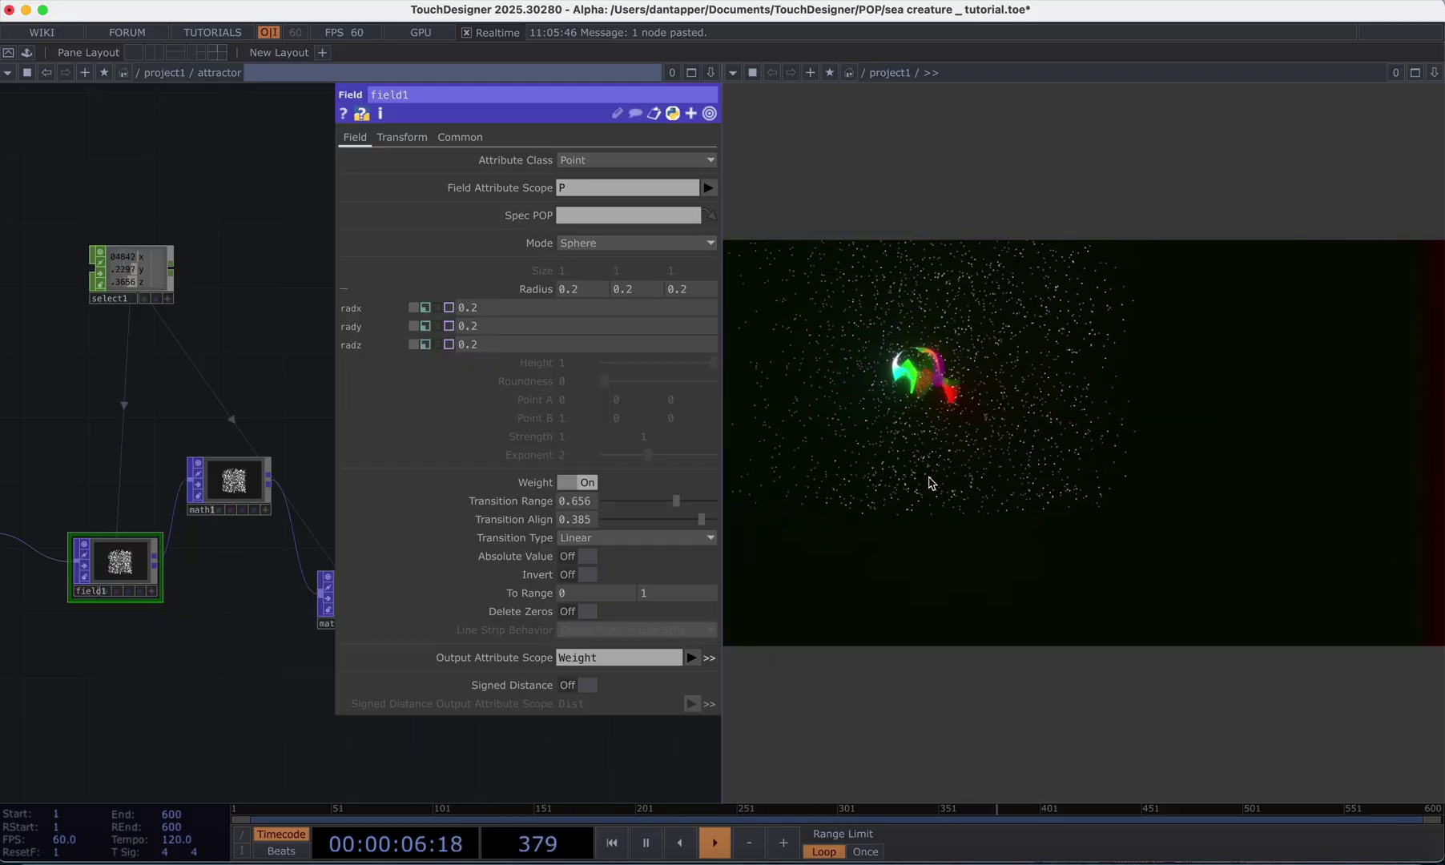
- Return to the project network and set pointgen1's number of points to 10000
{"action": "key", "text": "u"}
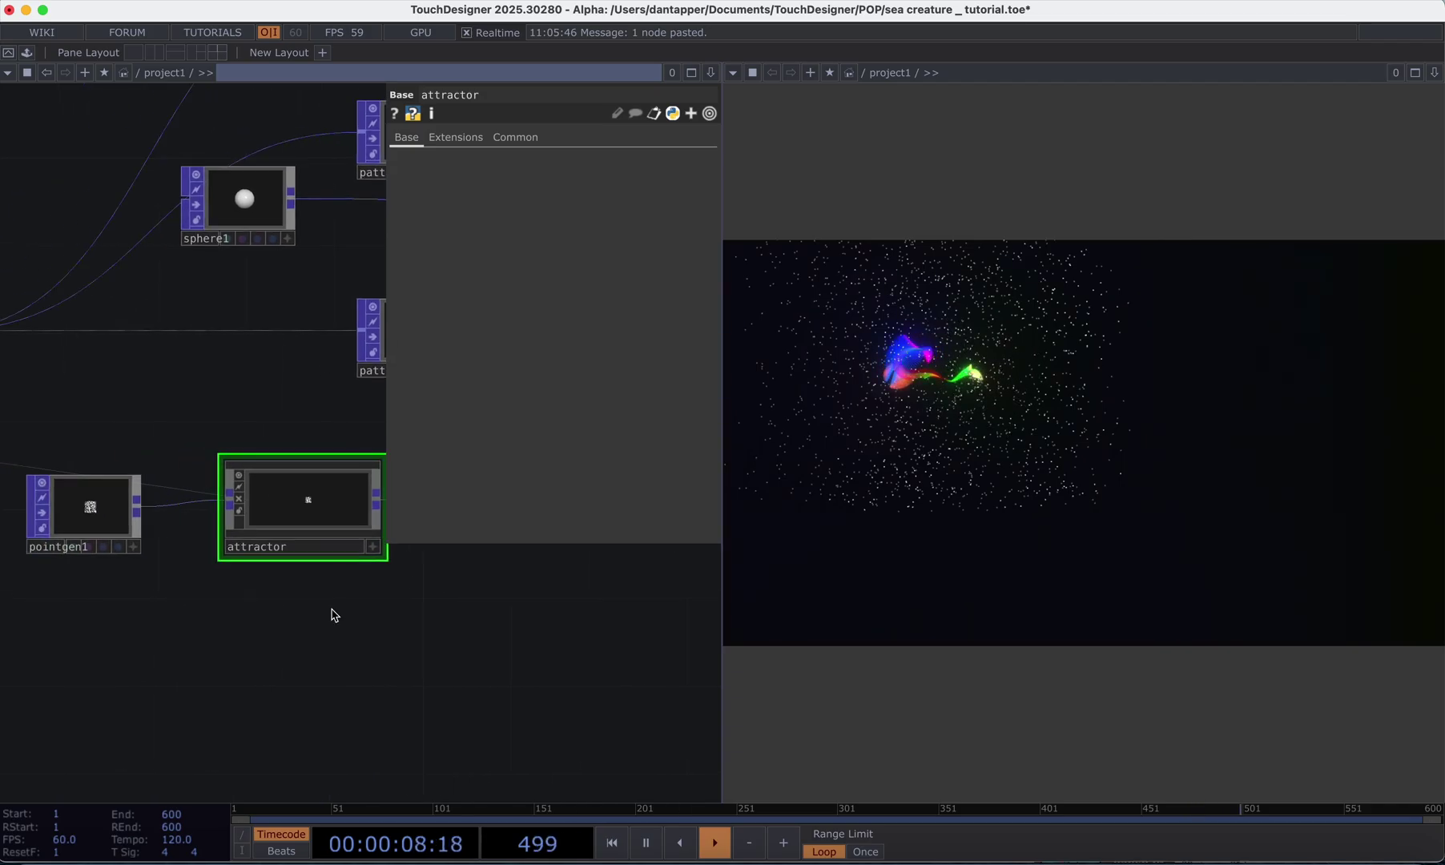
{"action": "left_click", "coordinate": [178, 497]}
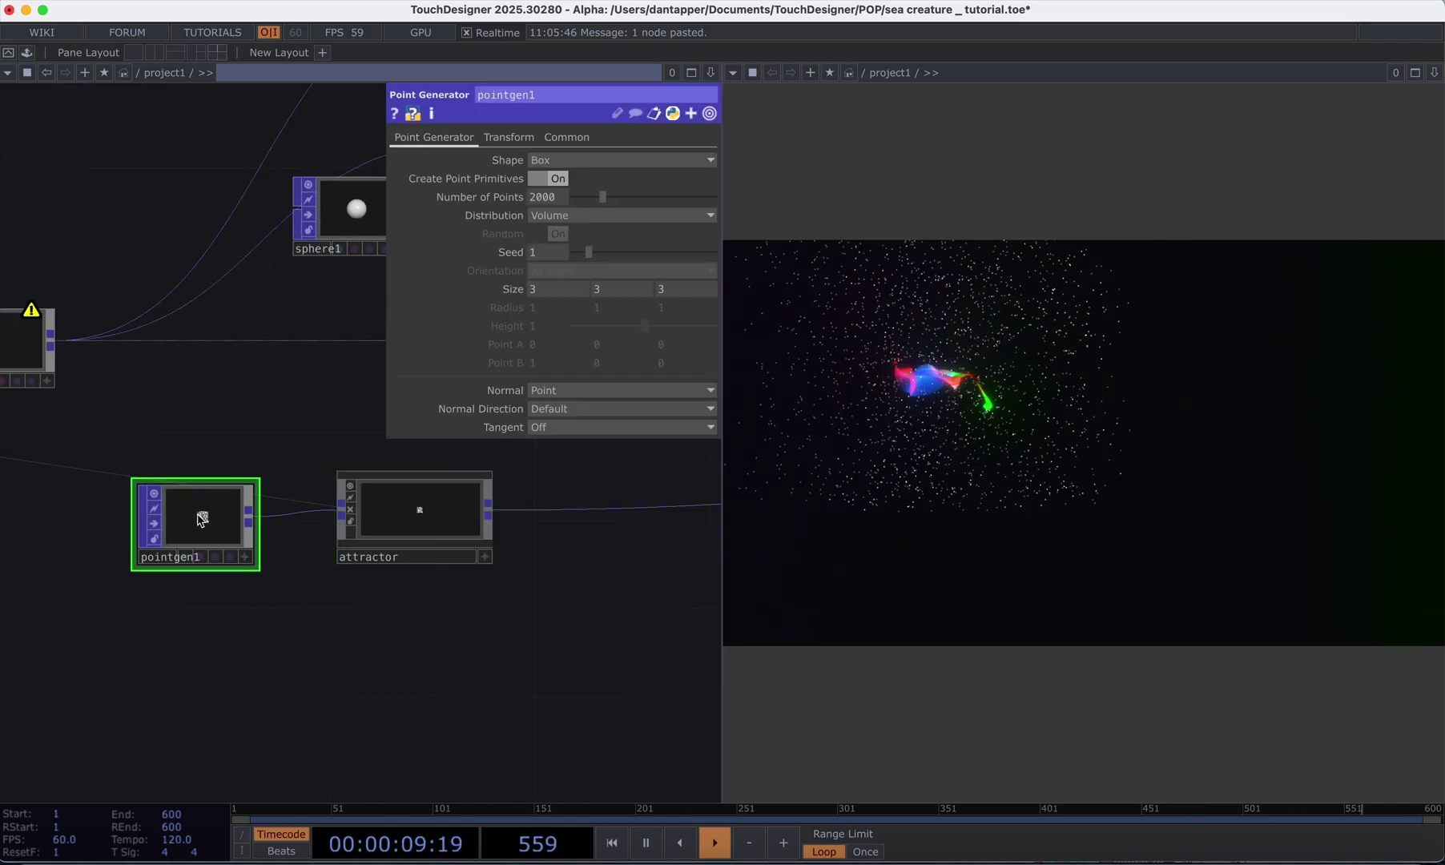
{"action": "left_click", "coordinate": [542, 199]}
{"action": "type", "text": "10000"}
{"action": "key", "text": "Return"}
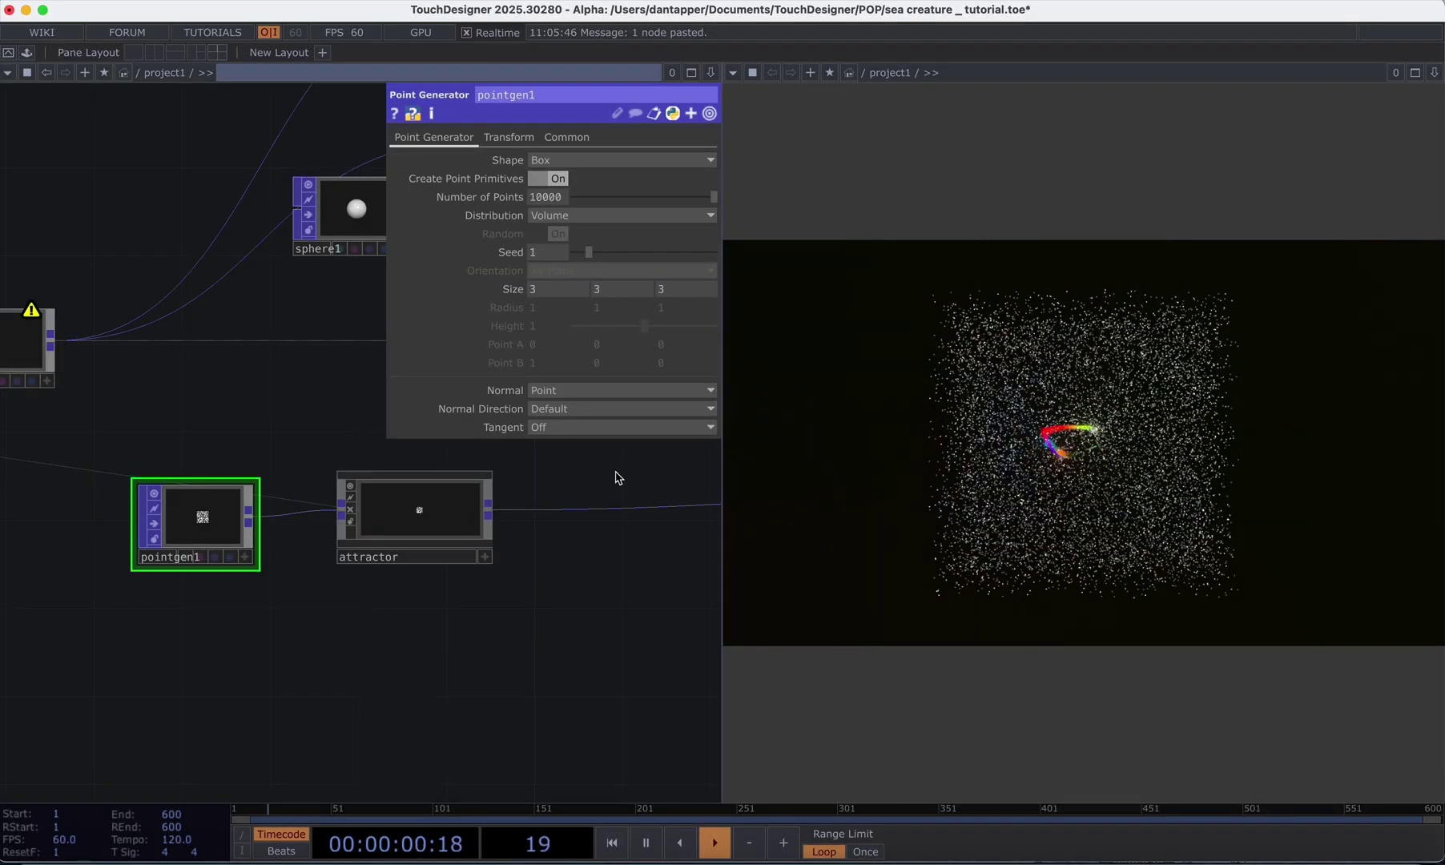
- Make room beside pointgen1 and insert a Feedback POP on the wire between it and the attractor
{"action": "left_click_drag", "start_coordinate": [391, 659], "coordinate": [460, 659]}
{"action": "left_click_drag", "start_coordinate": [252, 547], "coordinate": [97, 546]}
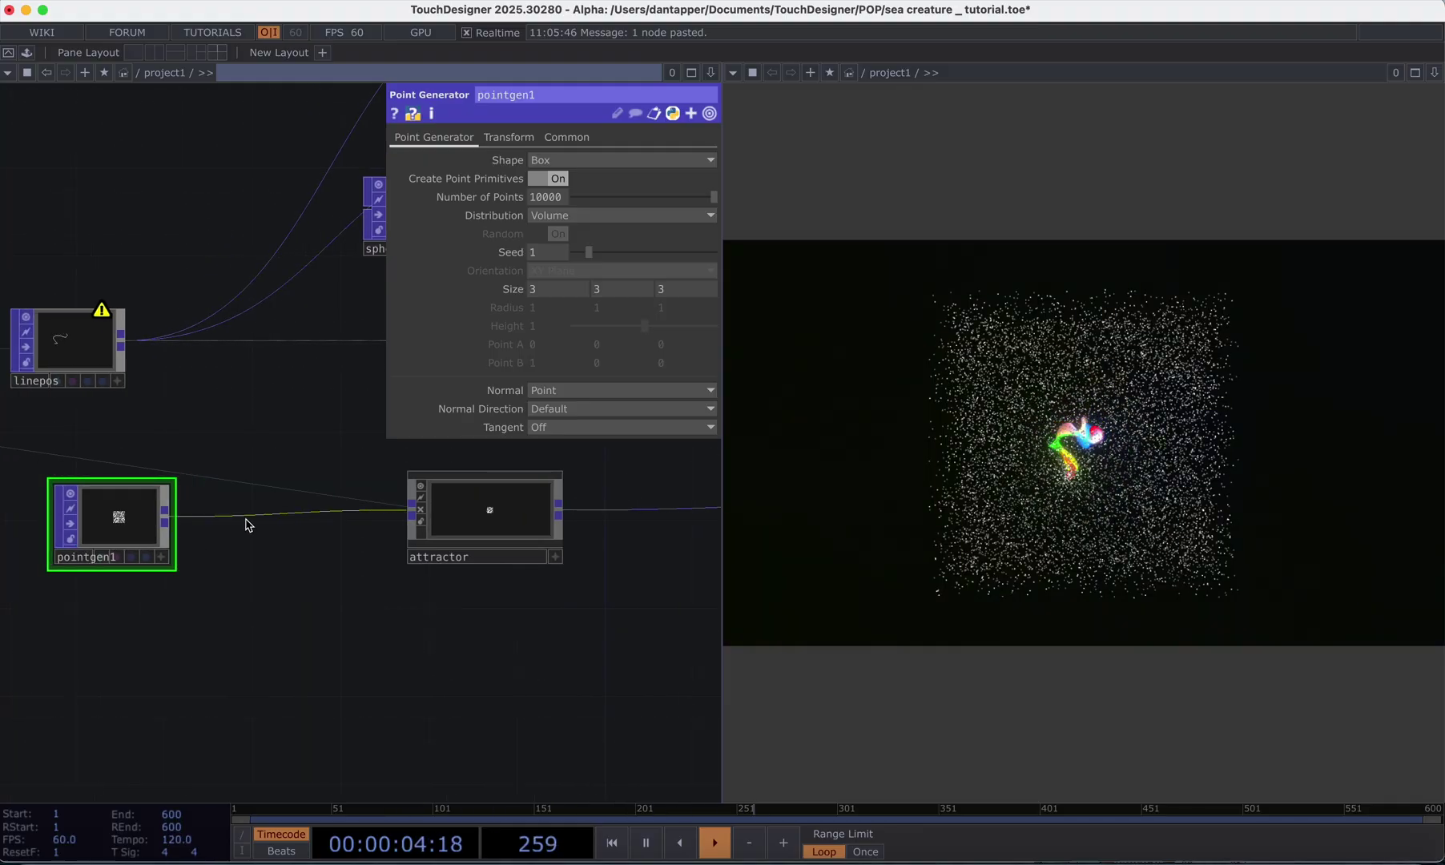
{"action": "right_click", "coordinate": [249, 515]}
{"action": "left_click", "coordinate": [276, 498]}
{"action": "type", "text": "fee"}
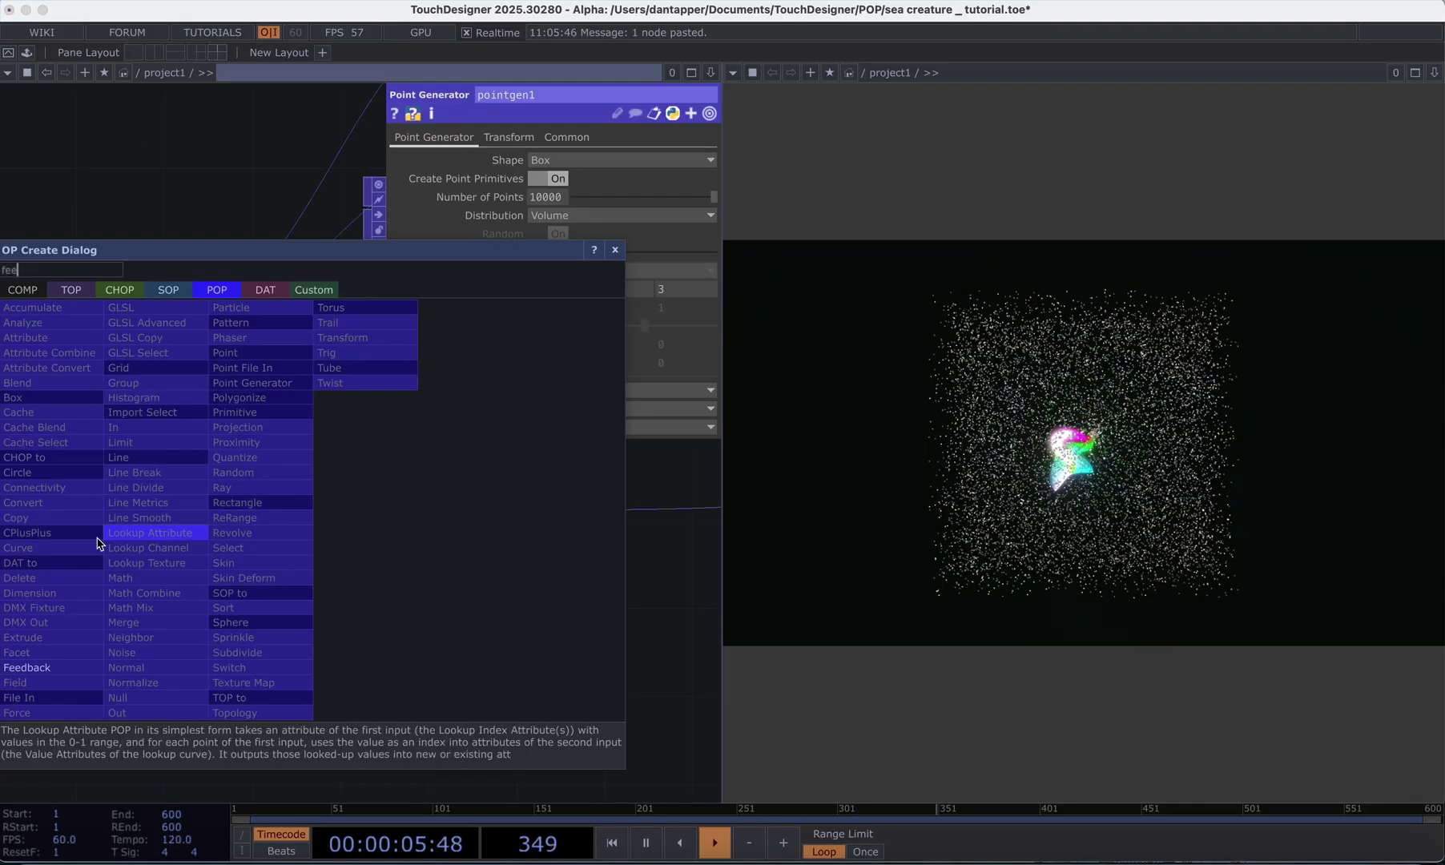
{"action": "left_click", "coordinate": [26, 667]}
{"action": "left_click", "coordinate": [336, 521]}
- Insert a Null POP on the wire between the attractor and the particles component
{"action": "scroll", "coordinate": [456, 665], "scroll_direction": "down", "scroll_amount": 5}
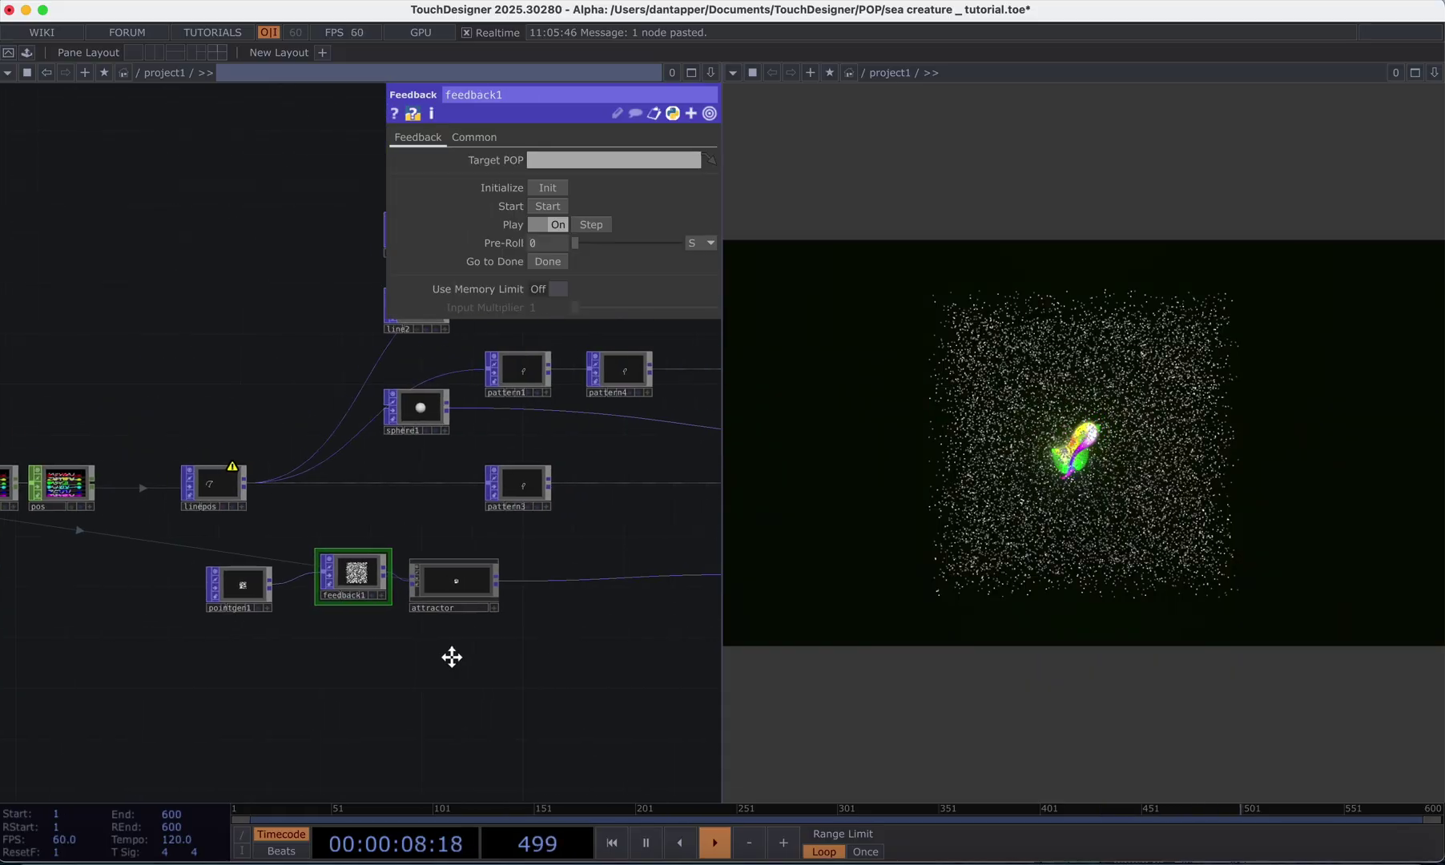
{"action": "right_click", "coordinate": [498, 577]}
{"action": "left_click", "coordinate": [528, 559]}
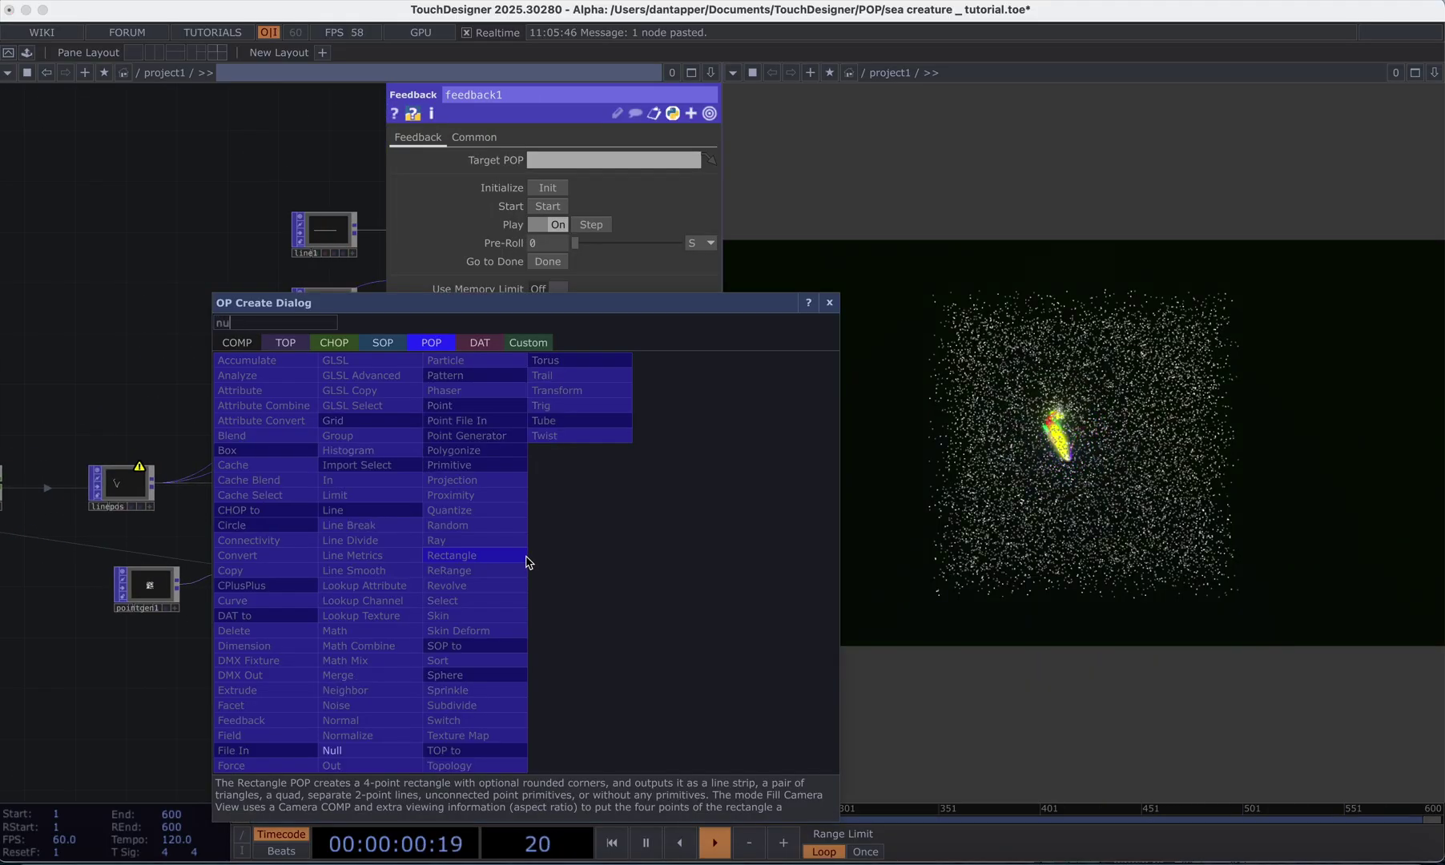
{"action": "left_click", "coordinate": [336, 747]}
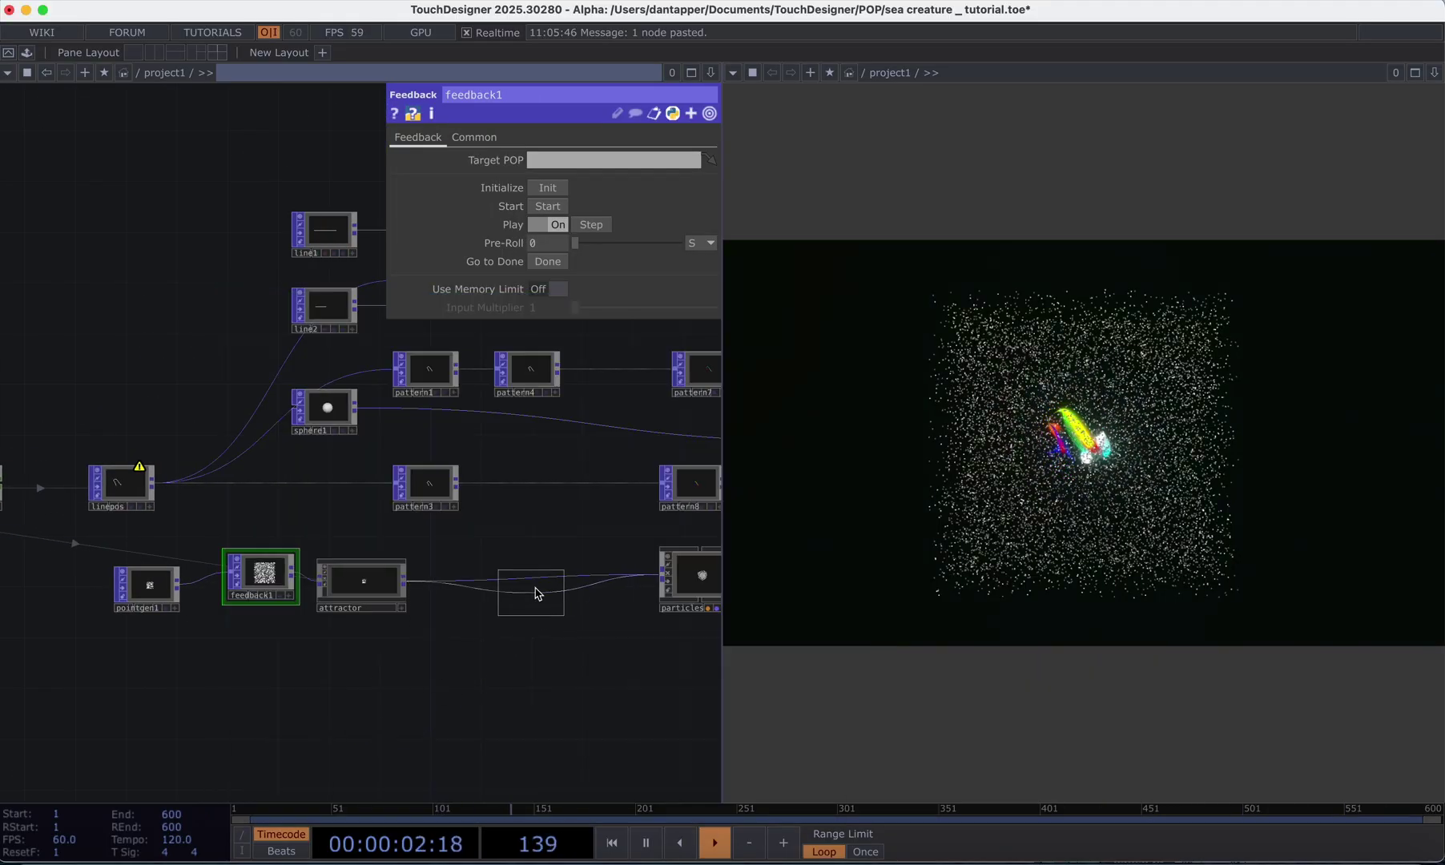
{"action": "left_click", "coordinate": [544, 586]}
- Set feedback1's Target POP to null1, shift the attractor closer to null1, and inspect the particles in the render
{"action": "left_click", "coordinate": [250, 574]}
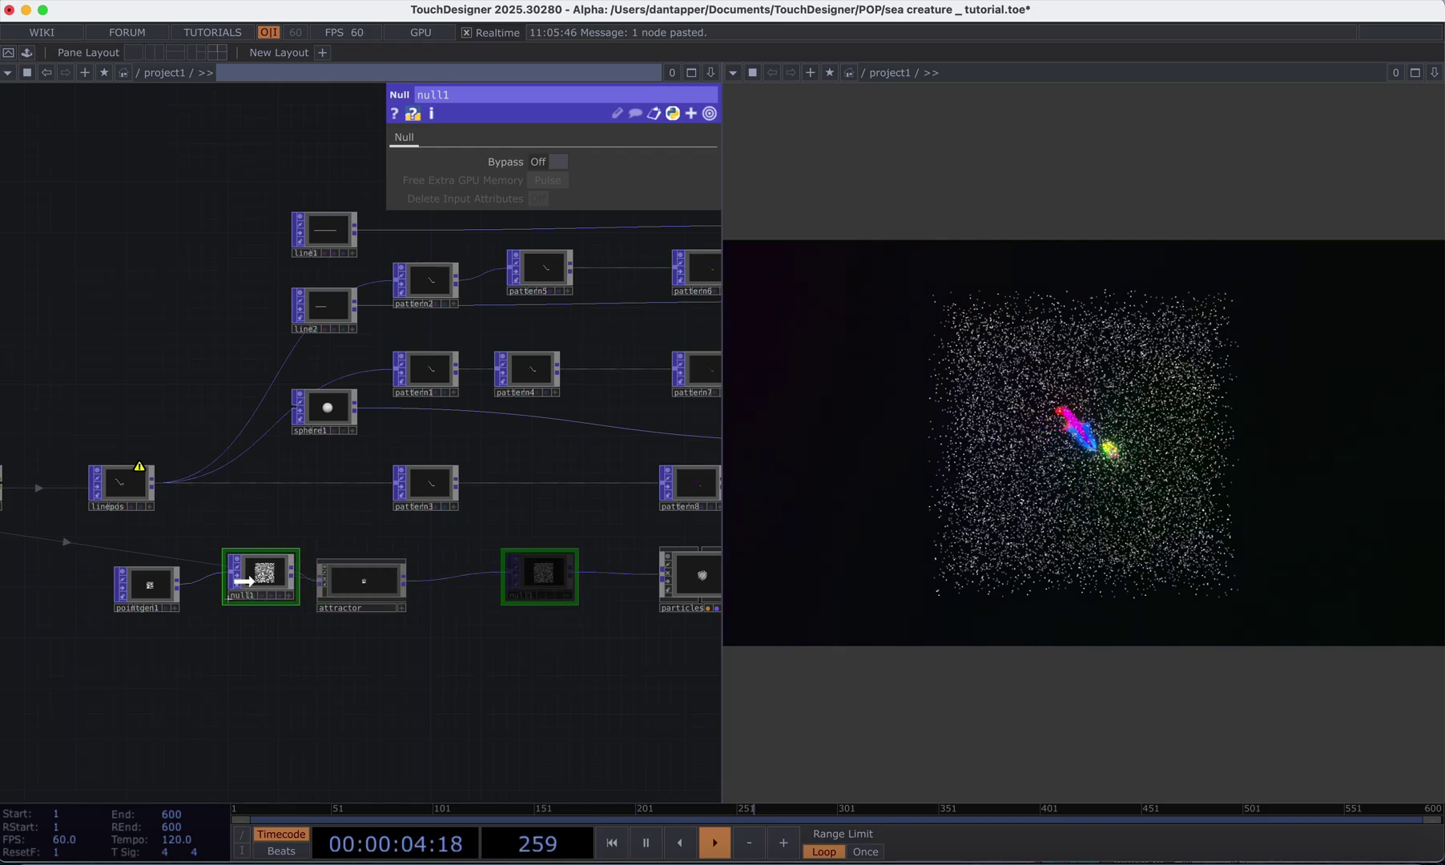
{"action": "left_click_drag", "start_coordinate": [527, 211], "coordinate": [561, 160]}
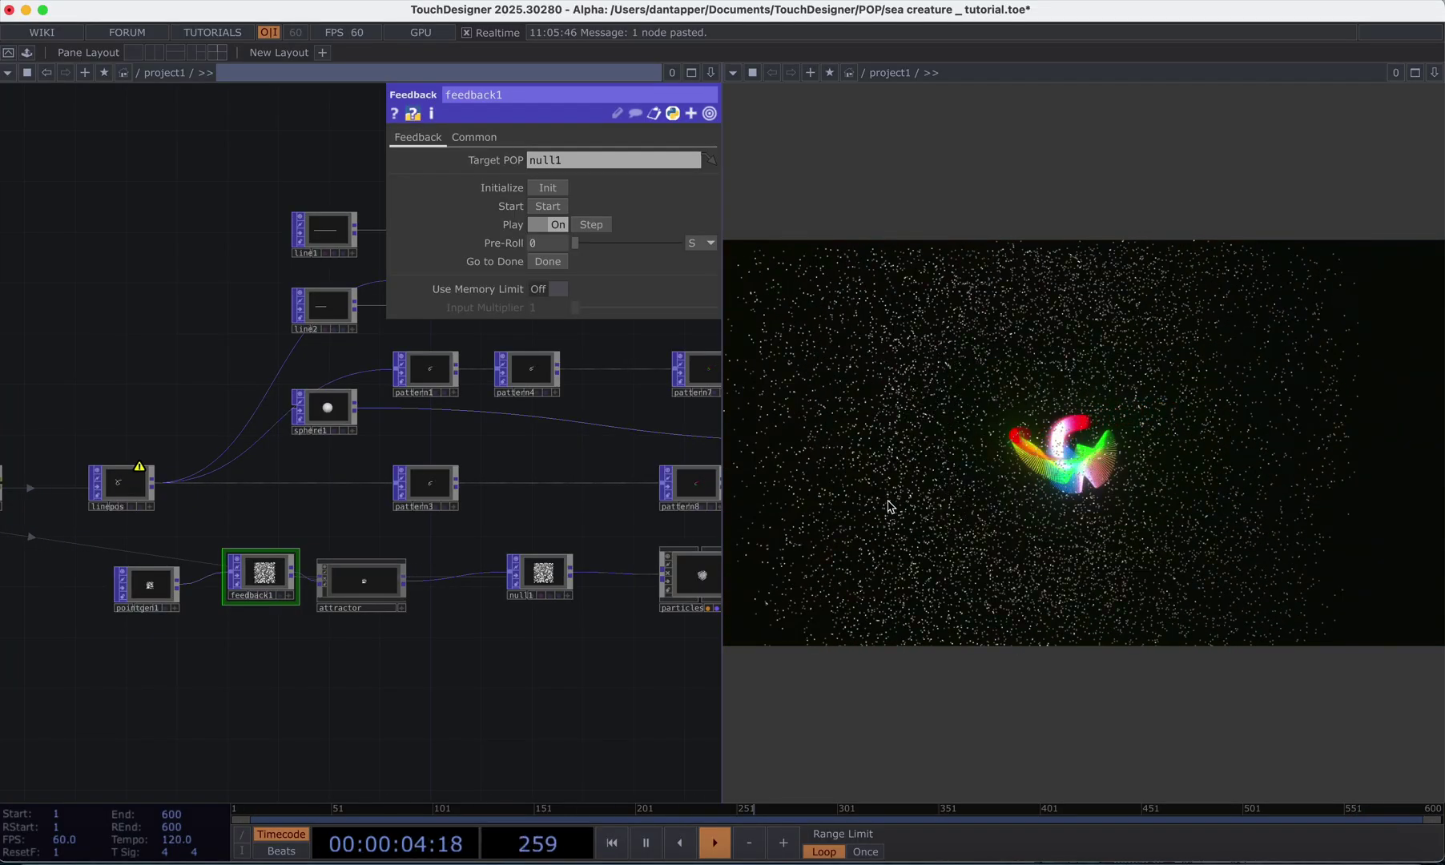
{"action": "left_click_drag", "start_coordinate": [367, 593], "coordinate": [438, 589]}
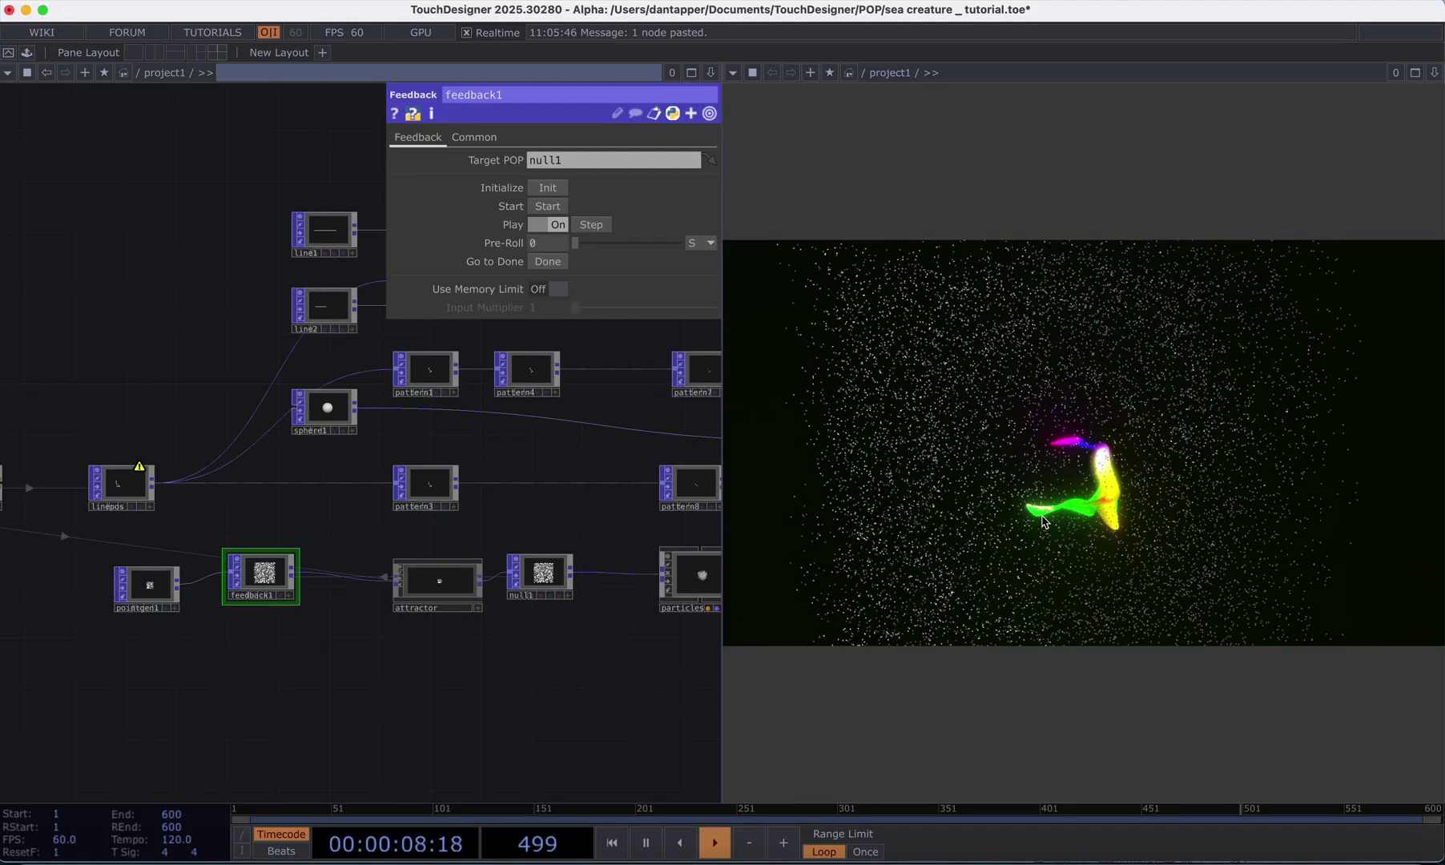
{"action": "scroll", "coordinate": [1113, 453], "scroll_direction": "down", "scroll_amount": 5}
{"action": "left_click_drag", "start_coordinate": [1073, 481], "coordinate": [985, 469]}
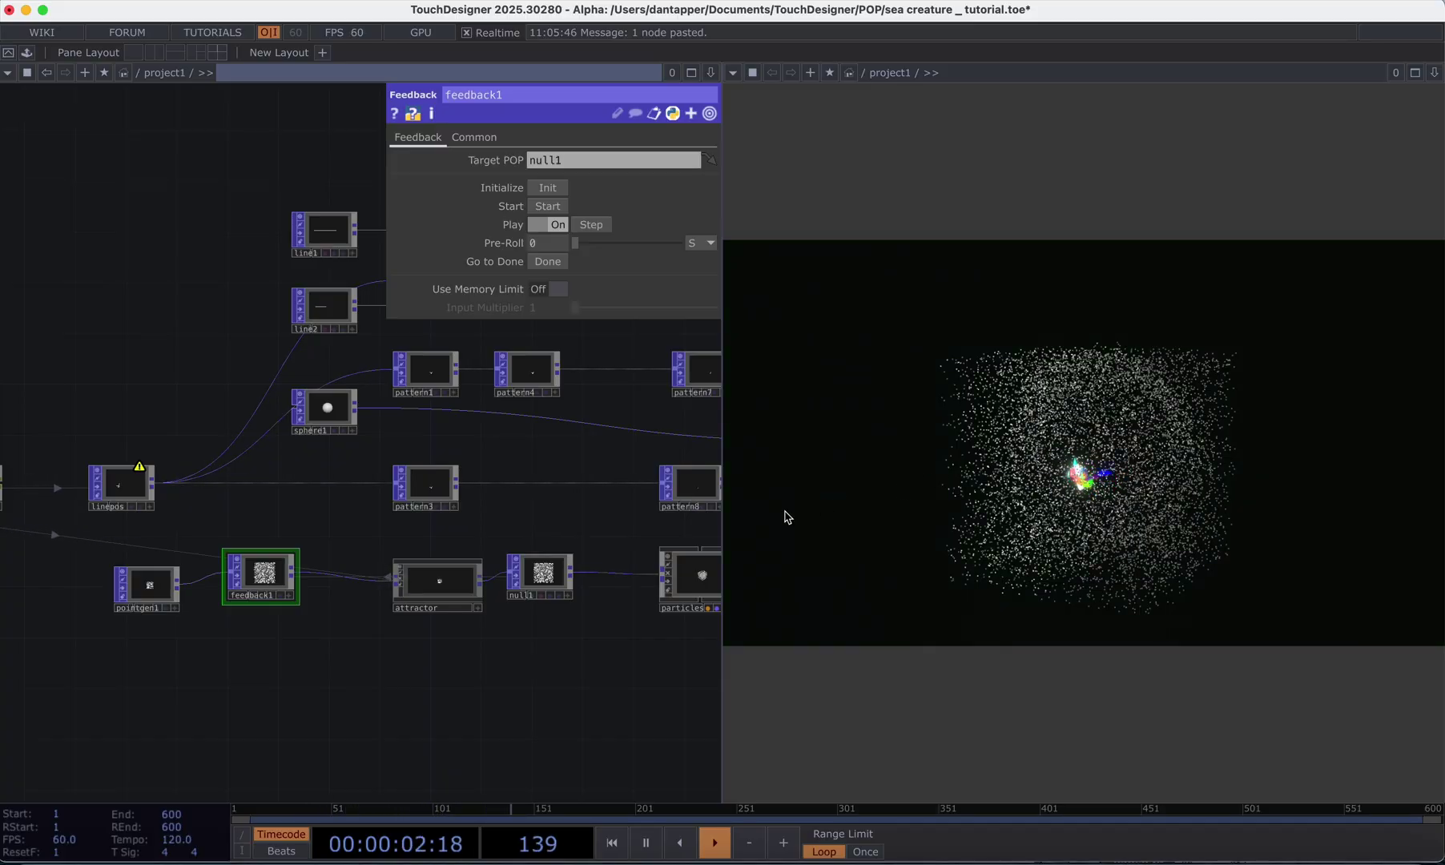
- Space out pointgen1, feedback1, the attractor and null1, and insert a Math Mix POP between the attractor and null1
{"action": "left_click_drag", "start_coordinate": [147, 597], "coordinate": [84, 597]}
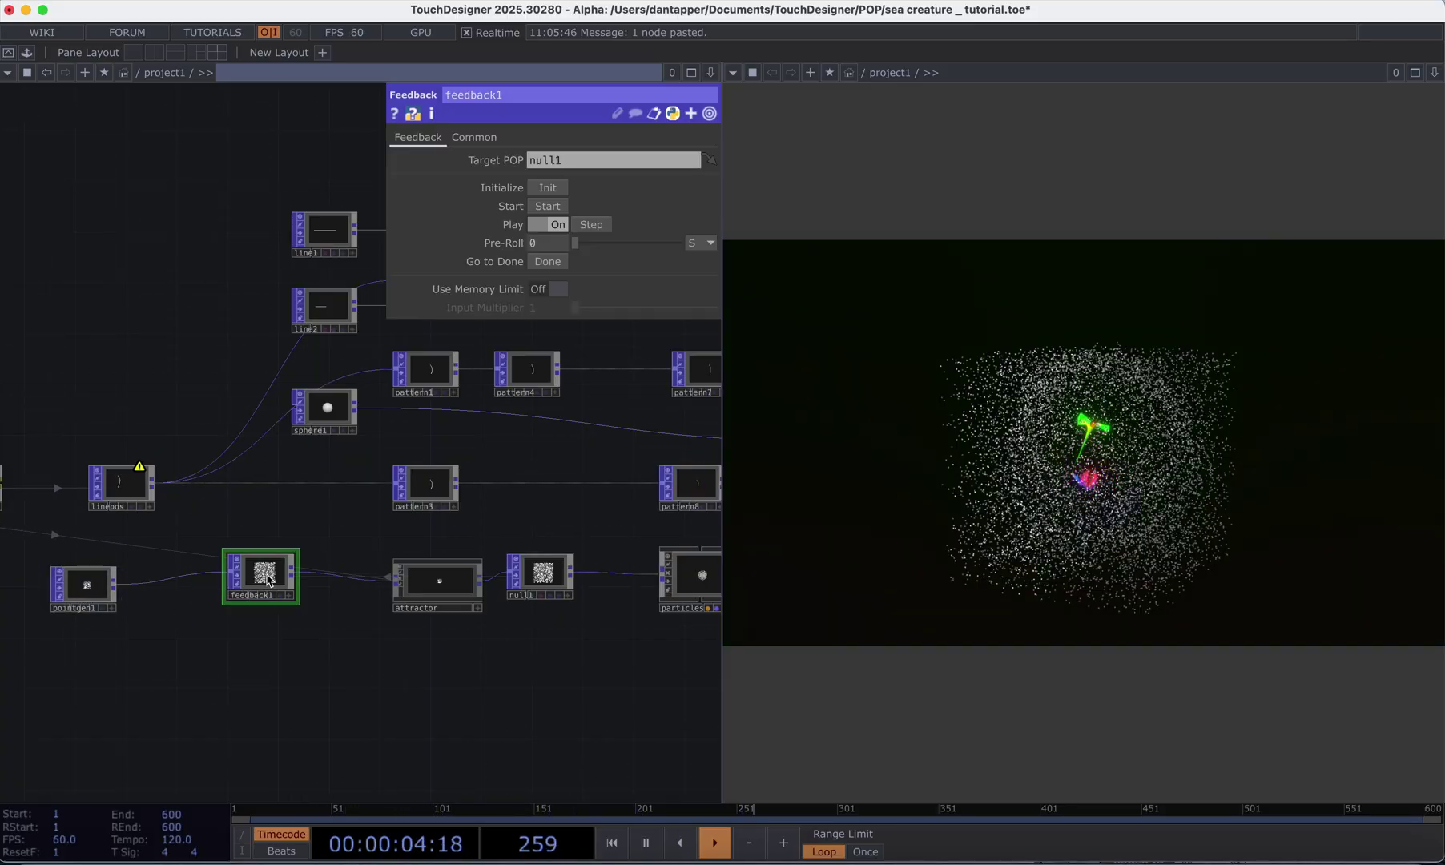
{"action": "left_click_drag", "start_coordinate": [267, 586], "coordinate": [268, 559]}
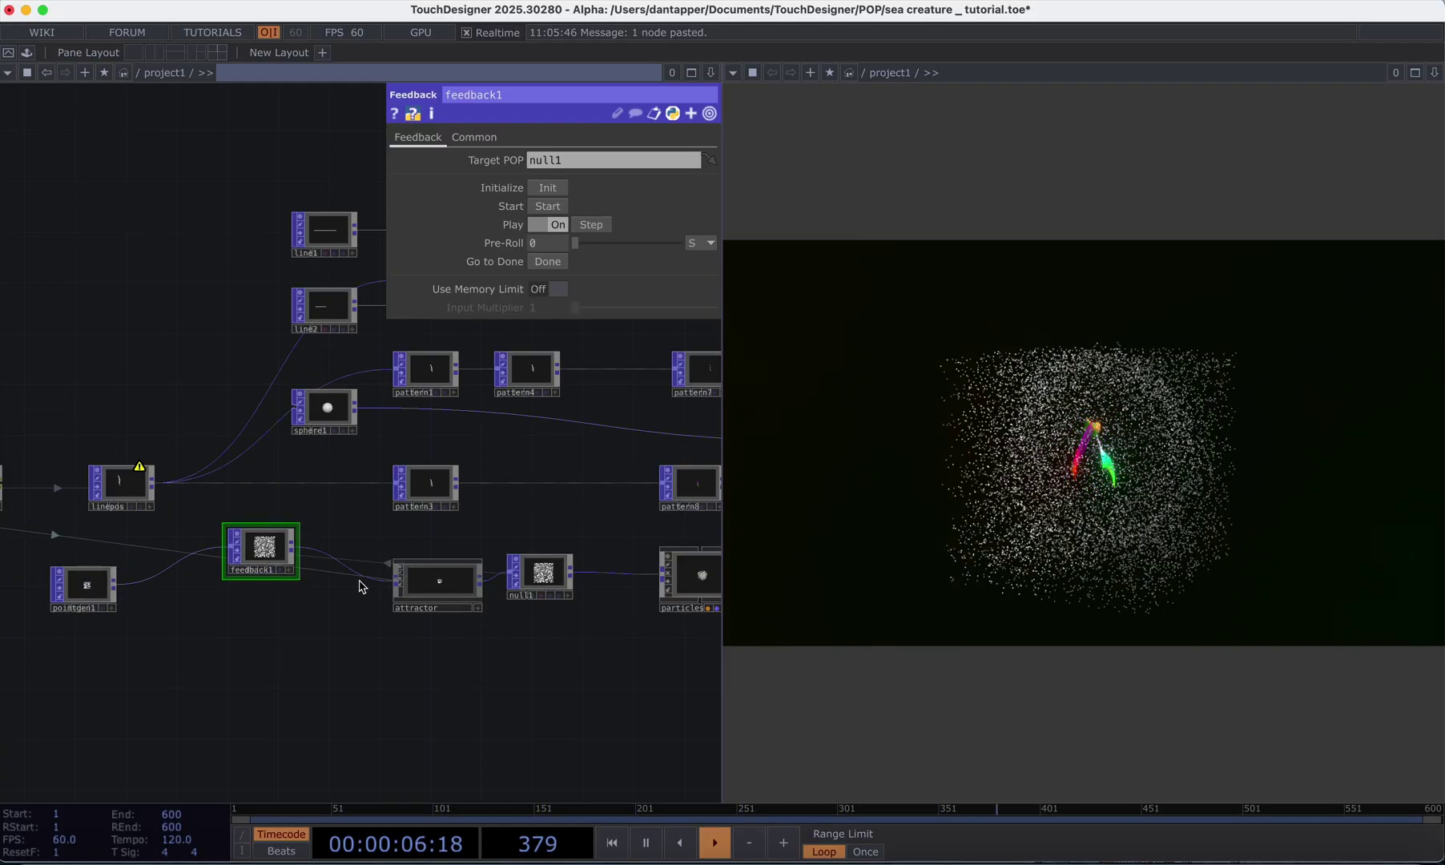
{"action": "left_click_drag", "start_coordinate": [420, 584], "coordinate": [382, 584]}
{"action": "left_click_drag", "start_coordinate": [543, 576], "coordinate": [581, 576]}
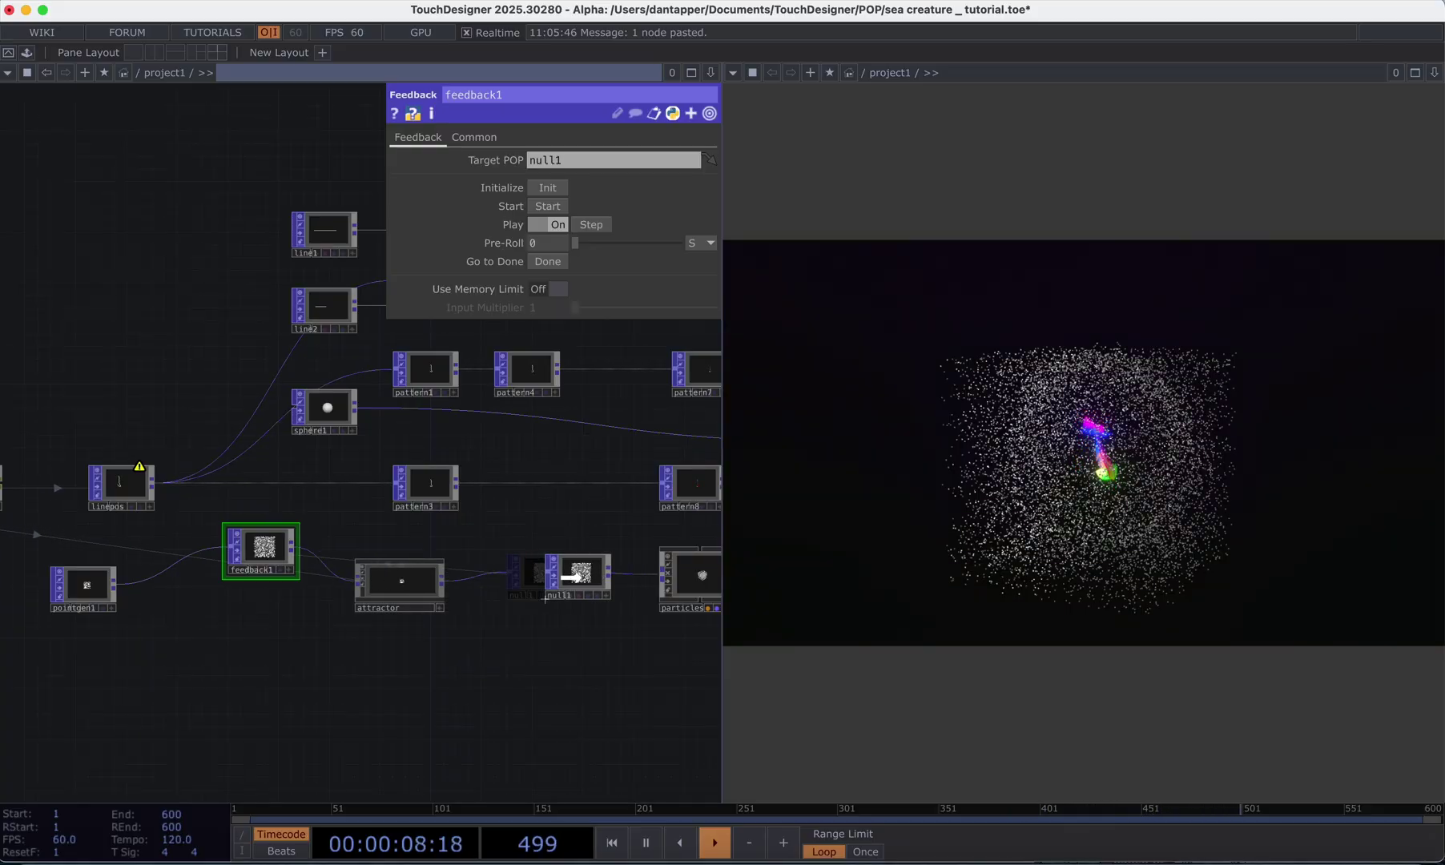
{"action": "right_click", "coordinate": [492, 577]}
{"action": "left_click", "coordinate": [506, 573]}
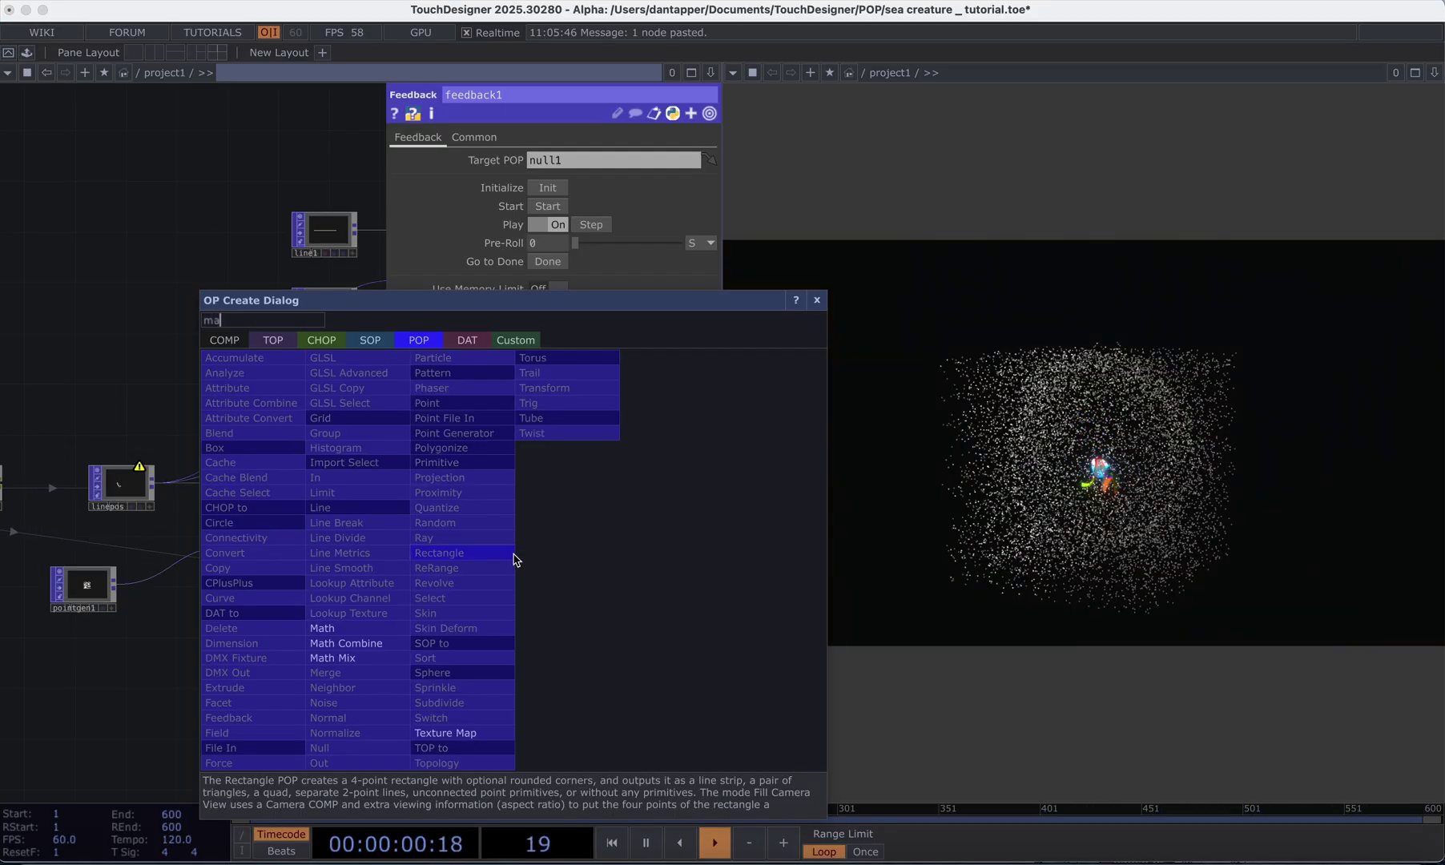
{"action": "left_click", "coordinate": [322, 650]}
{"action": "left_click", "coordinate": [492, 582]}
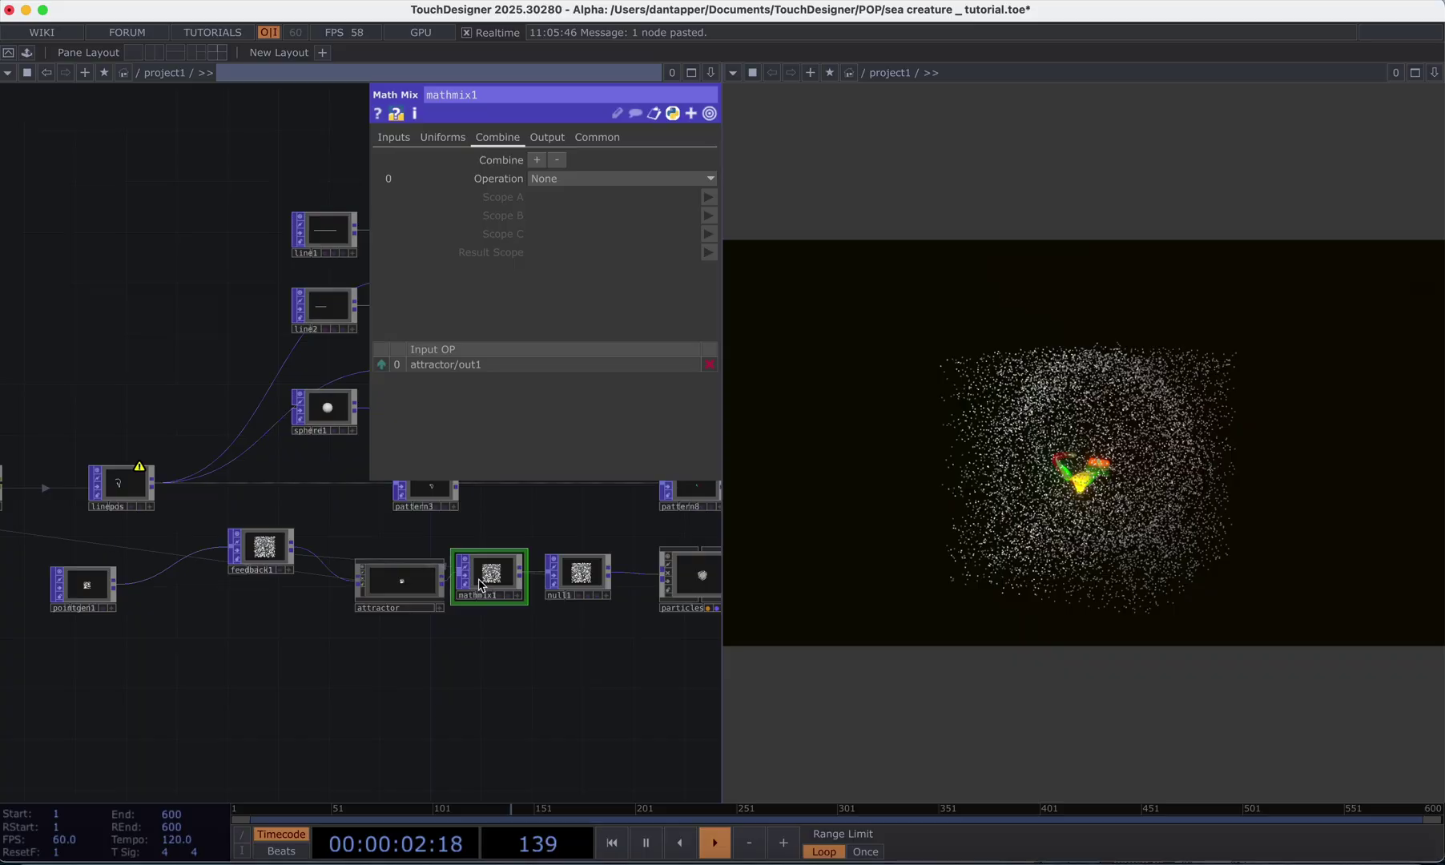
- Connect pointgen1 as the second input of mathmix1 and reposition the attractor and mathmix1 for clear wiring
{"action": "left_click_drag", "start_coordinate": [417, 589], "coordinate": [390, 574]}
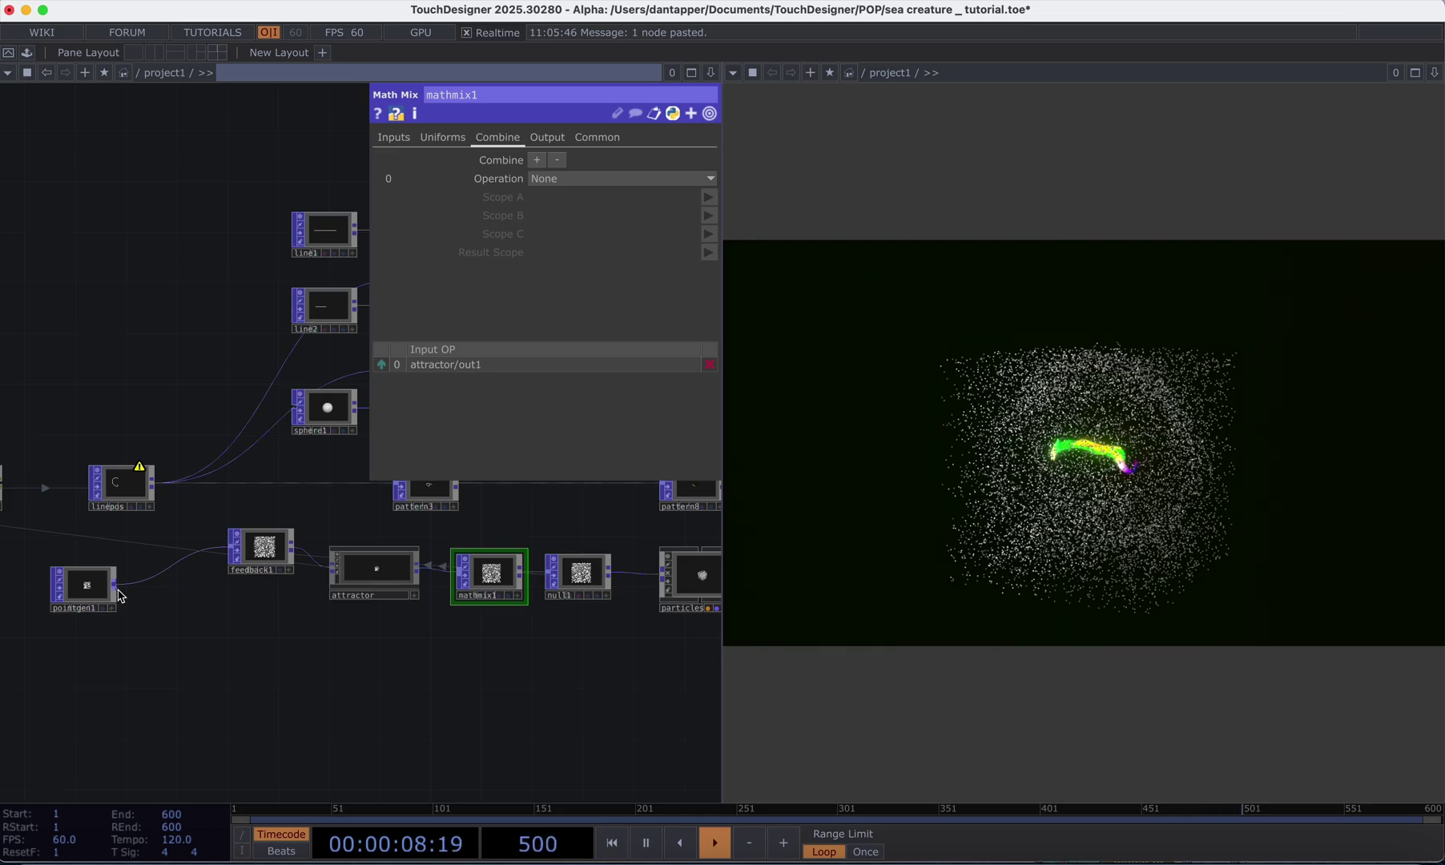
{"action": "left_click_drag", "start_coordinate": [115, 585], "coordinate": [458, 589]}
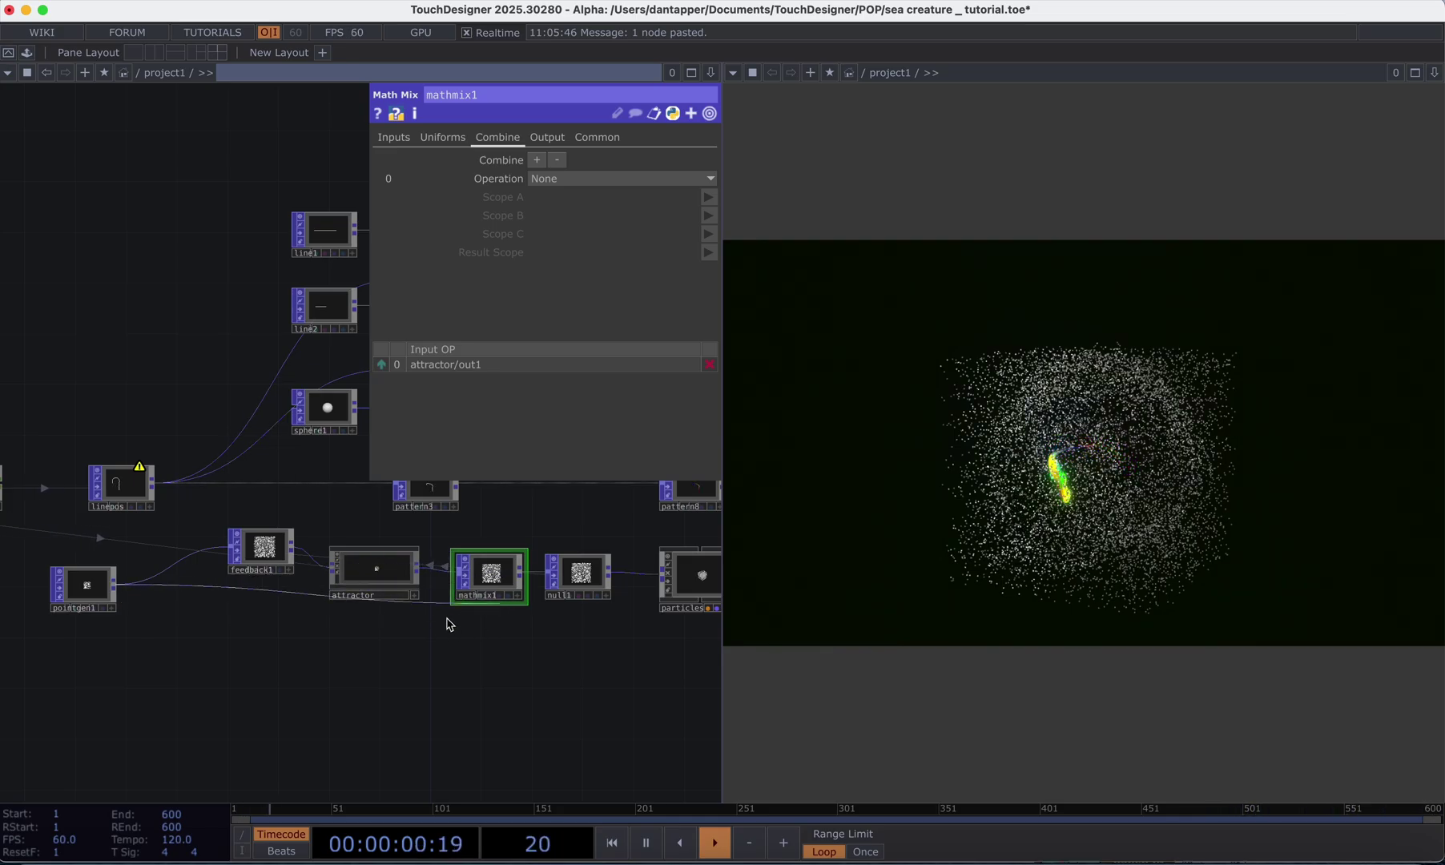
{"action": "left_click", "coordinate": [465, 591]}
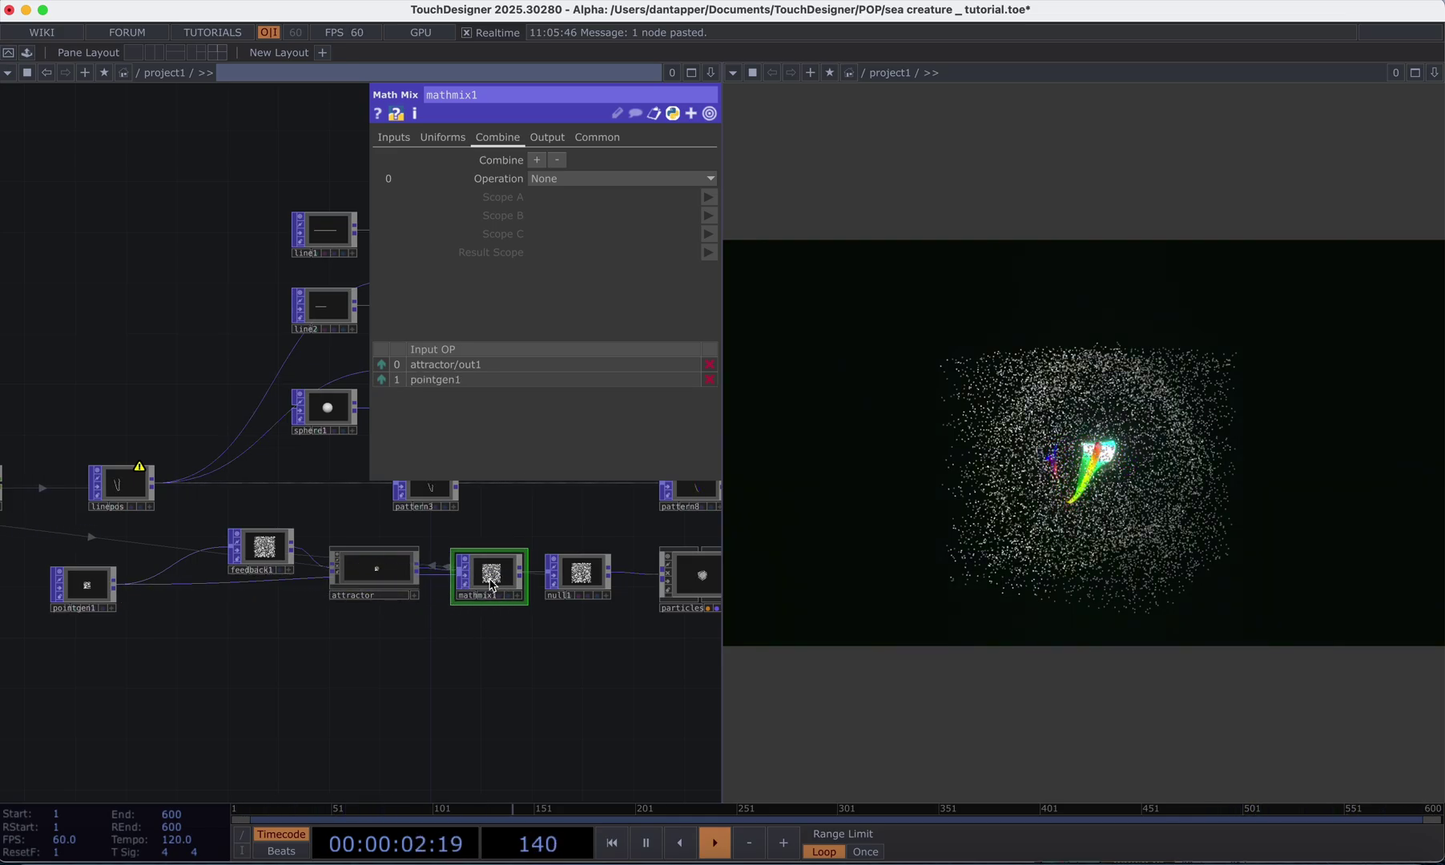
{"action": "left_click_drag", "start_coordinate": [492, 585], "coordinate": [494, 611]}
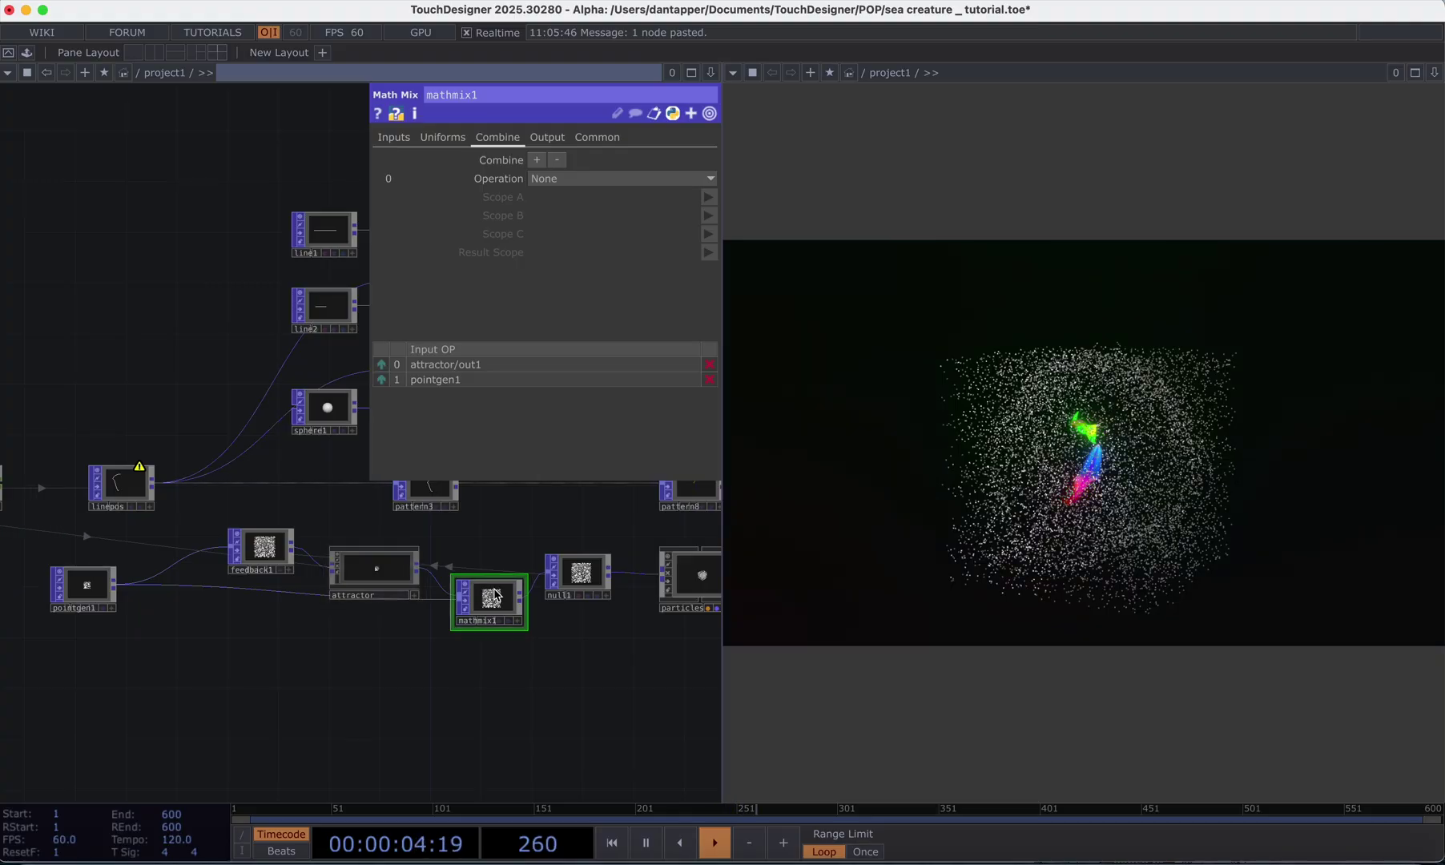
- Set mathmix1's combine operation to mix(A, B, C), with Scope A as P and Scope B as in1_P
{"action": "left_click", "coordinate": [572, 183]}
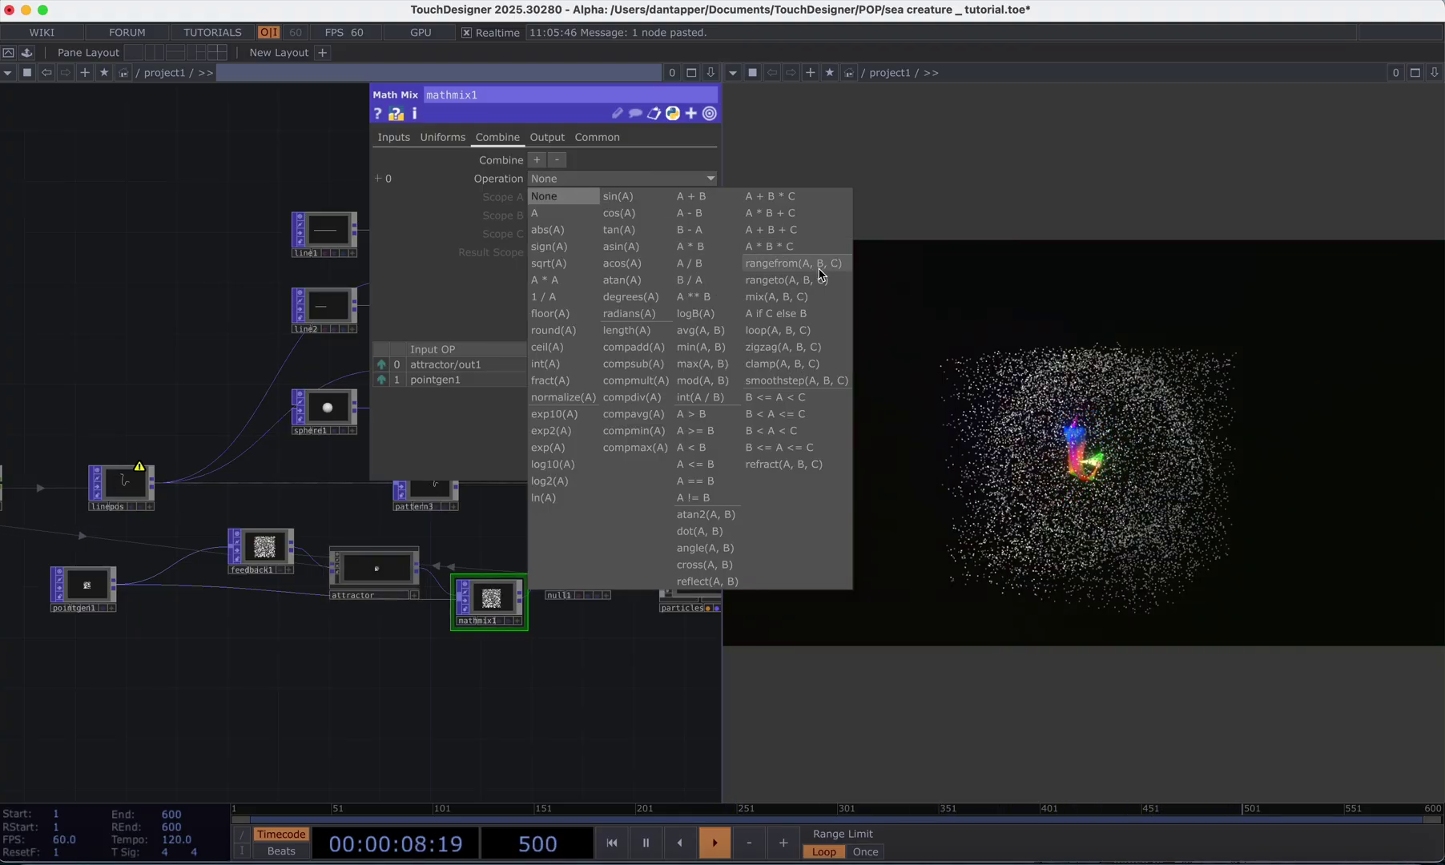
{"action": "left_click", "coordinate": [801, 300]}
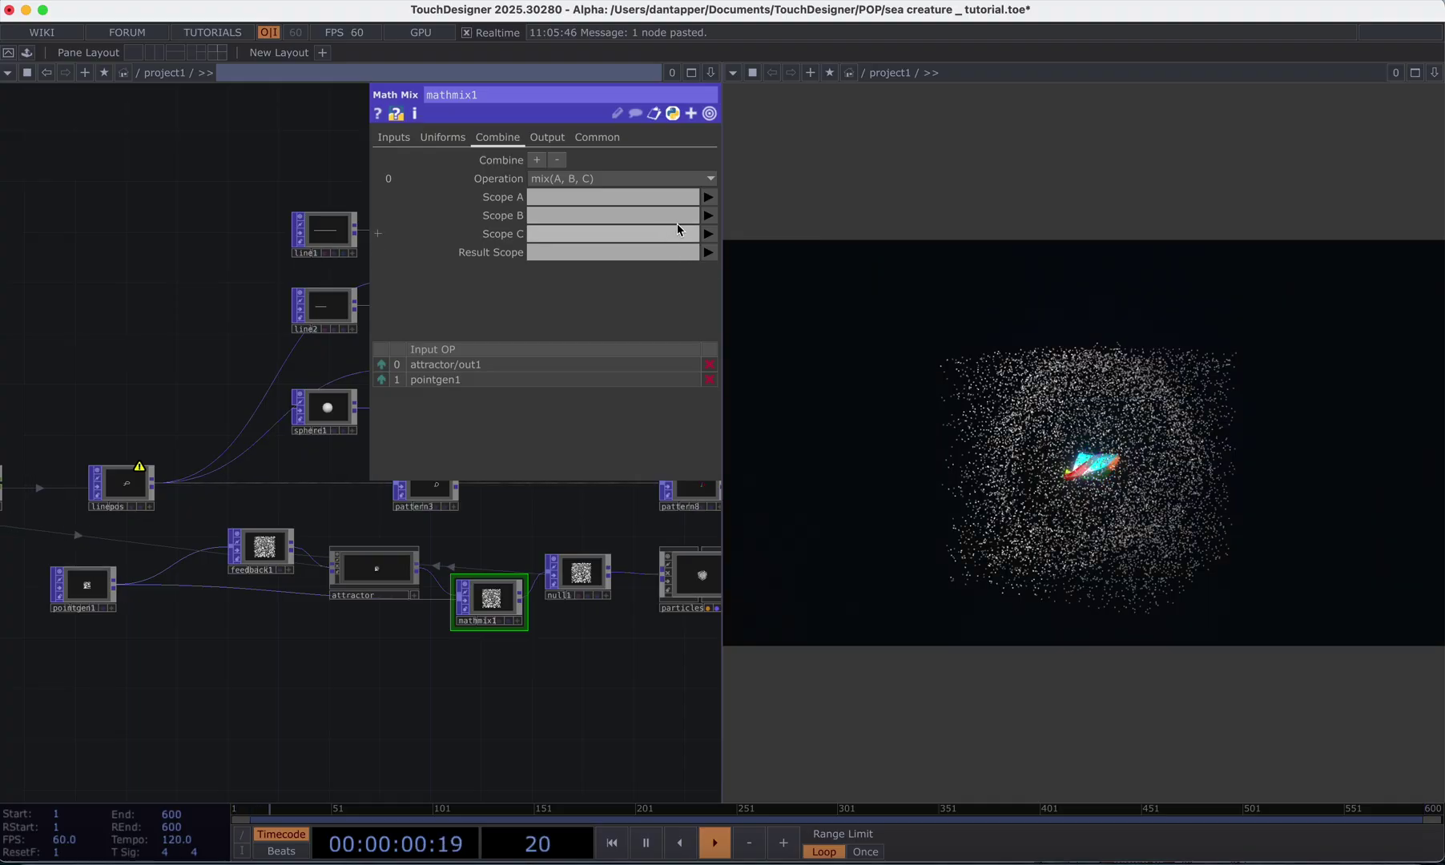
{"action": "left_click", "coordinate": [708, 197]}
{"action": "left_click", "coordinate": [713, 219]}
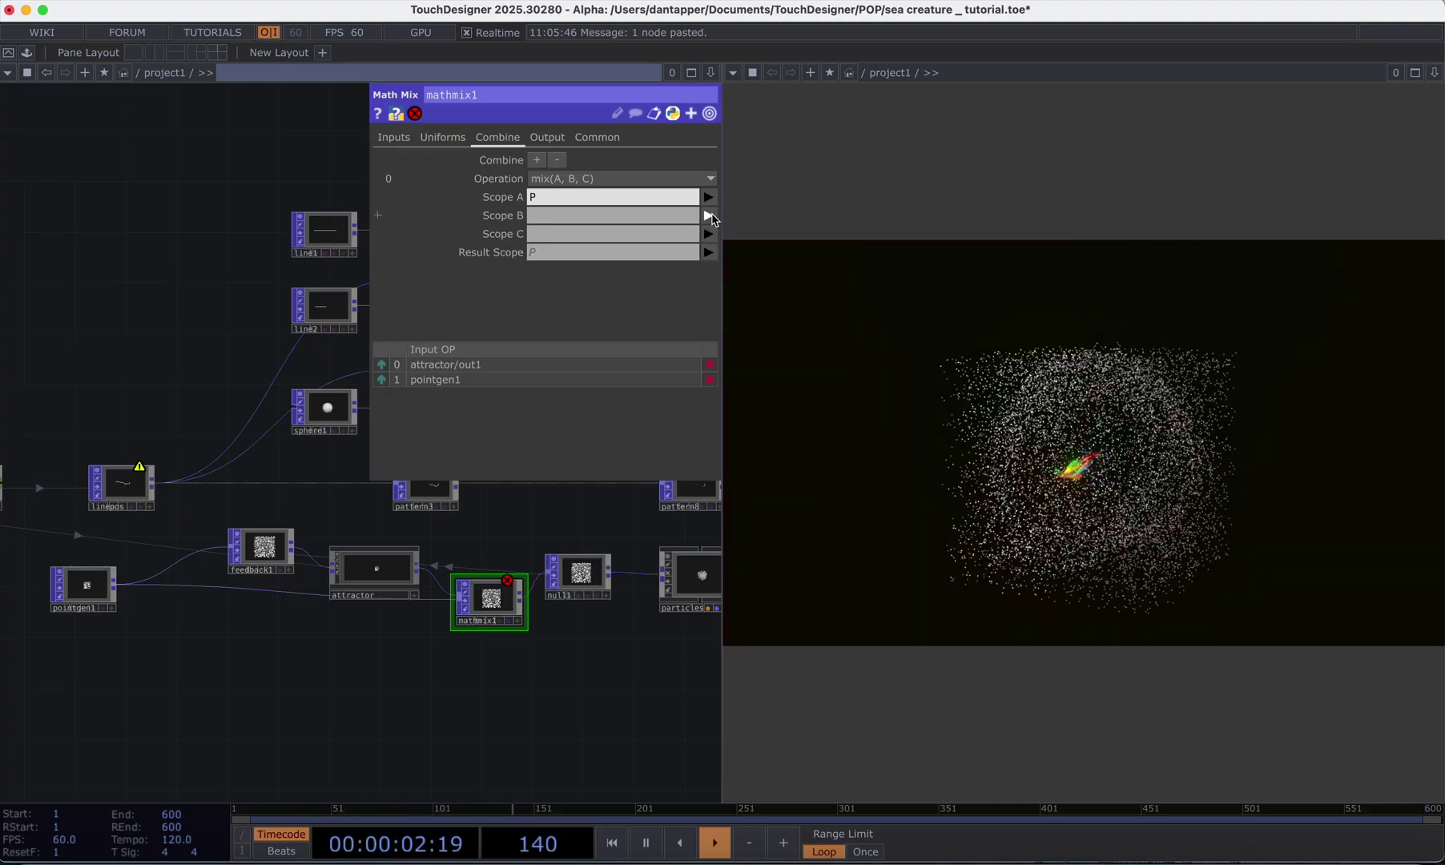
{"action": "left_click", "coordinate": [710, 217]}
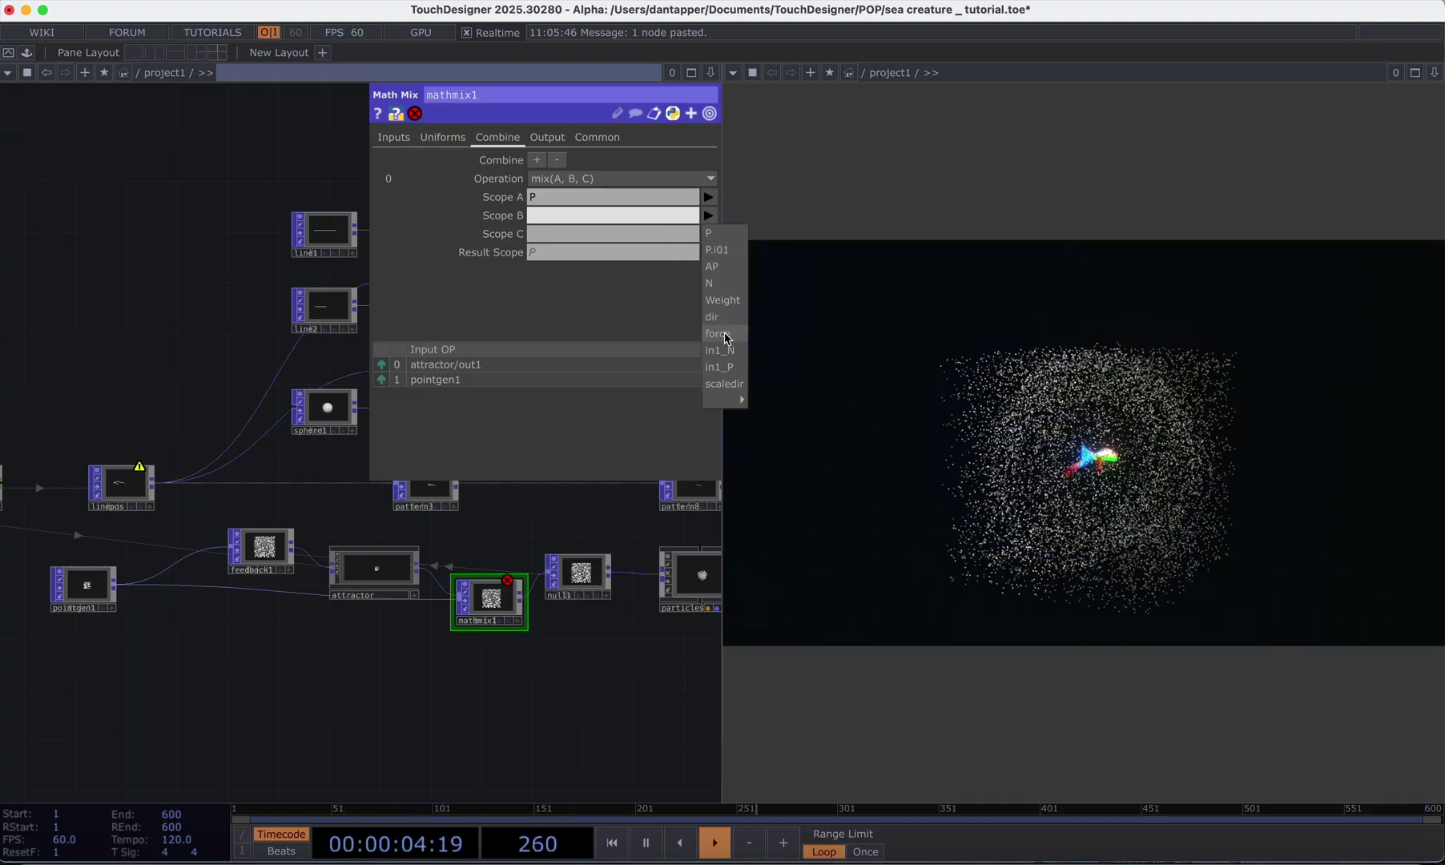
{"action": "left_click", "coordinate": [721, 368]}
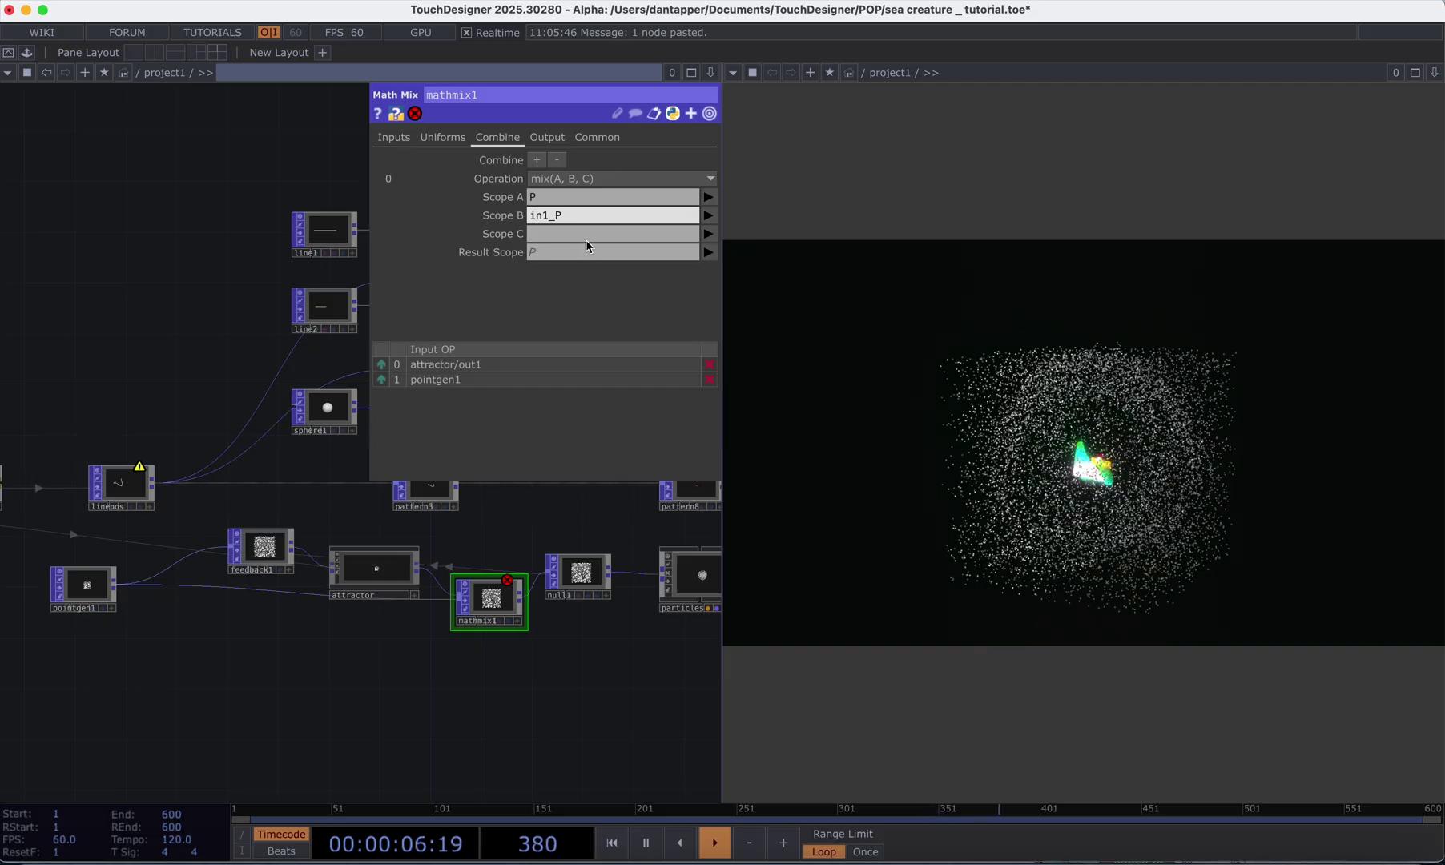
- Try Scope C values of 0, 0.5 and 0.3 on mathmix1 and inspect the particles in the render
{"action": "left_click", "coordinate": [559, 234]}
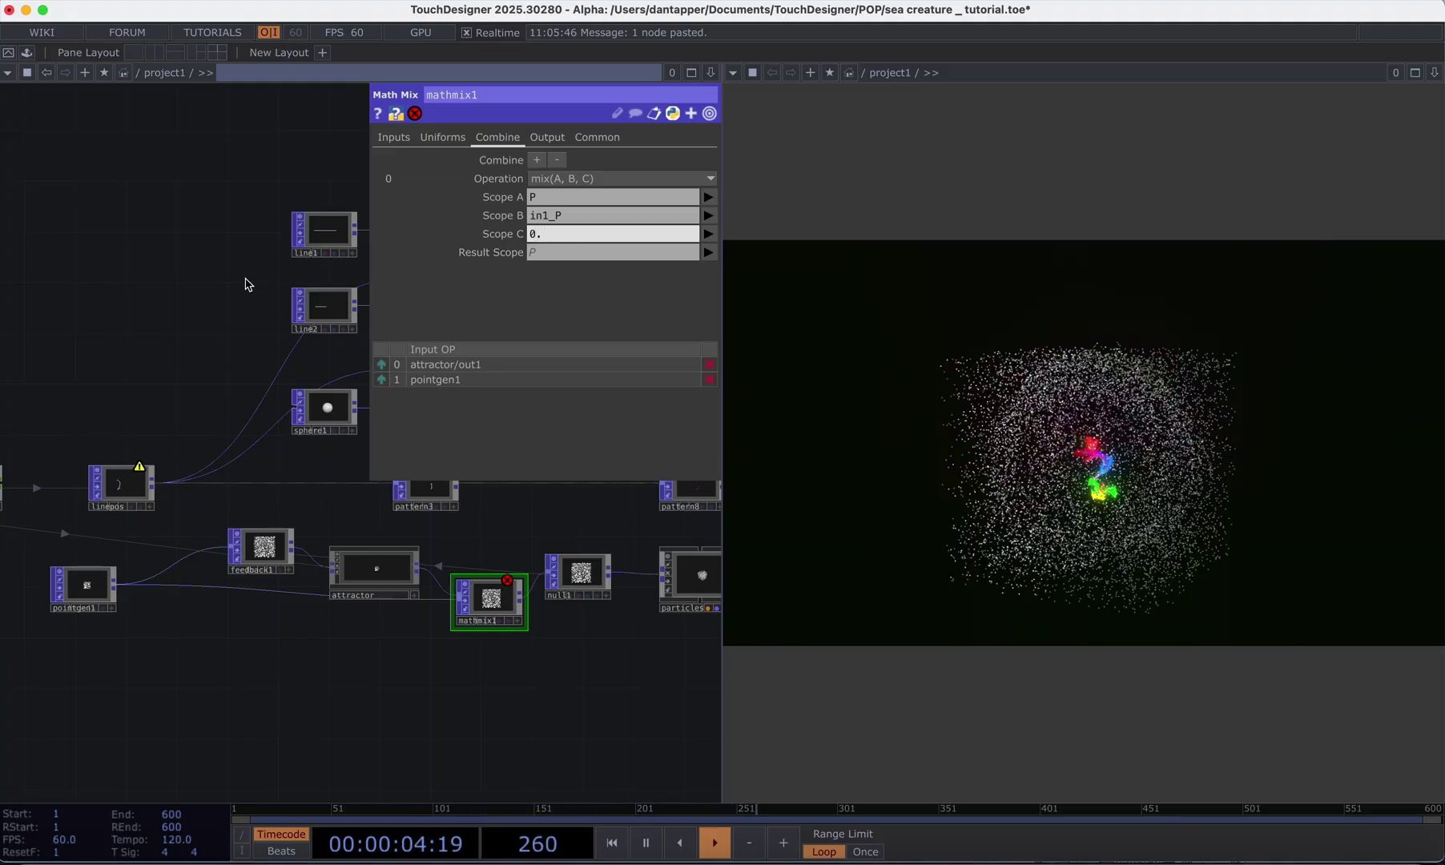
{"action": "key", "text": "Return"}
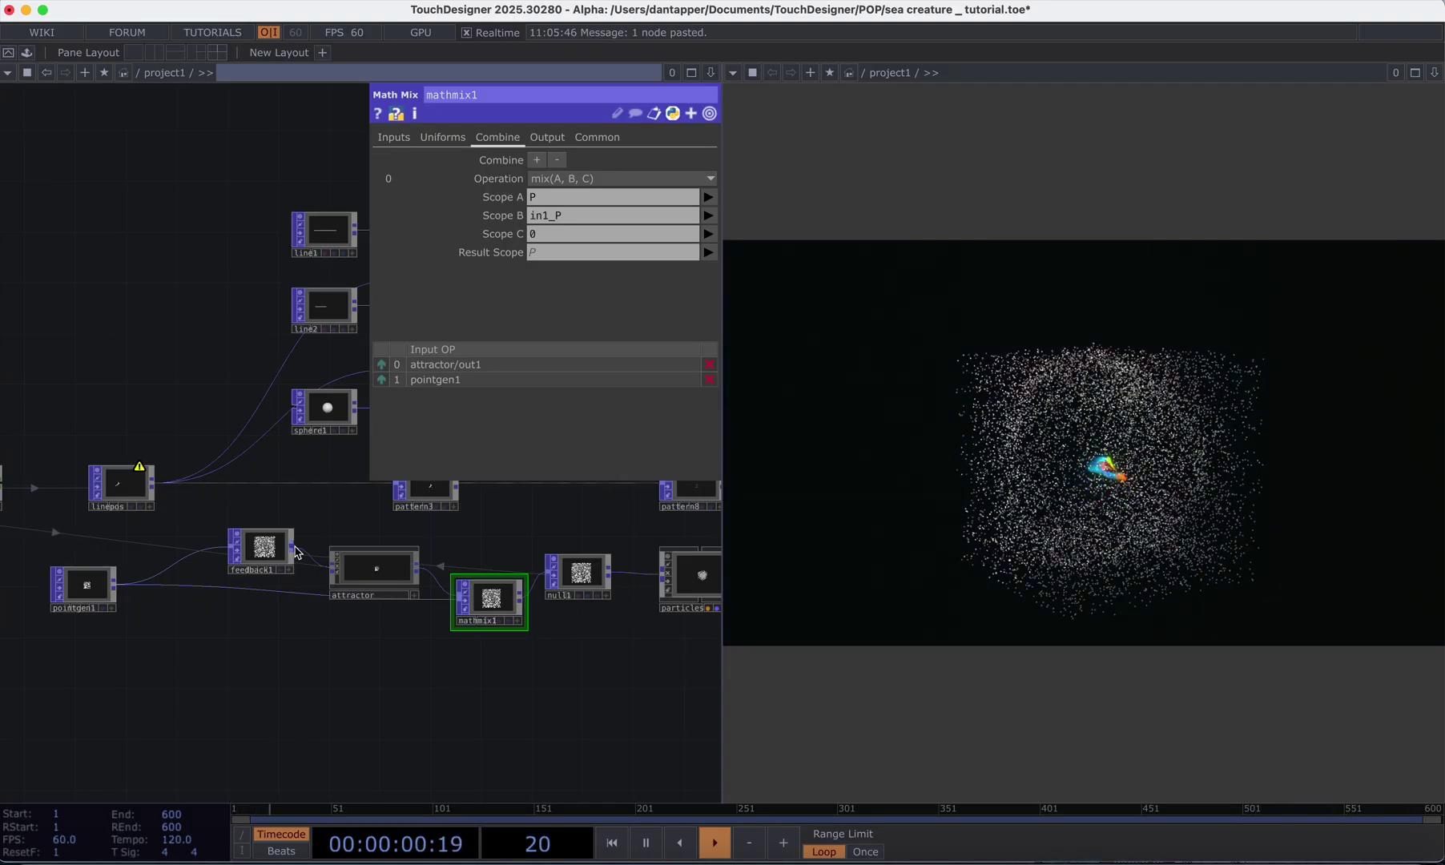
{"action": "left_click", "coordinate": [555, 238]}
{"action": "type", "text": ".5"}
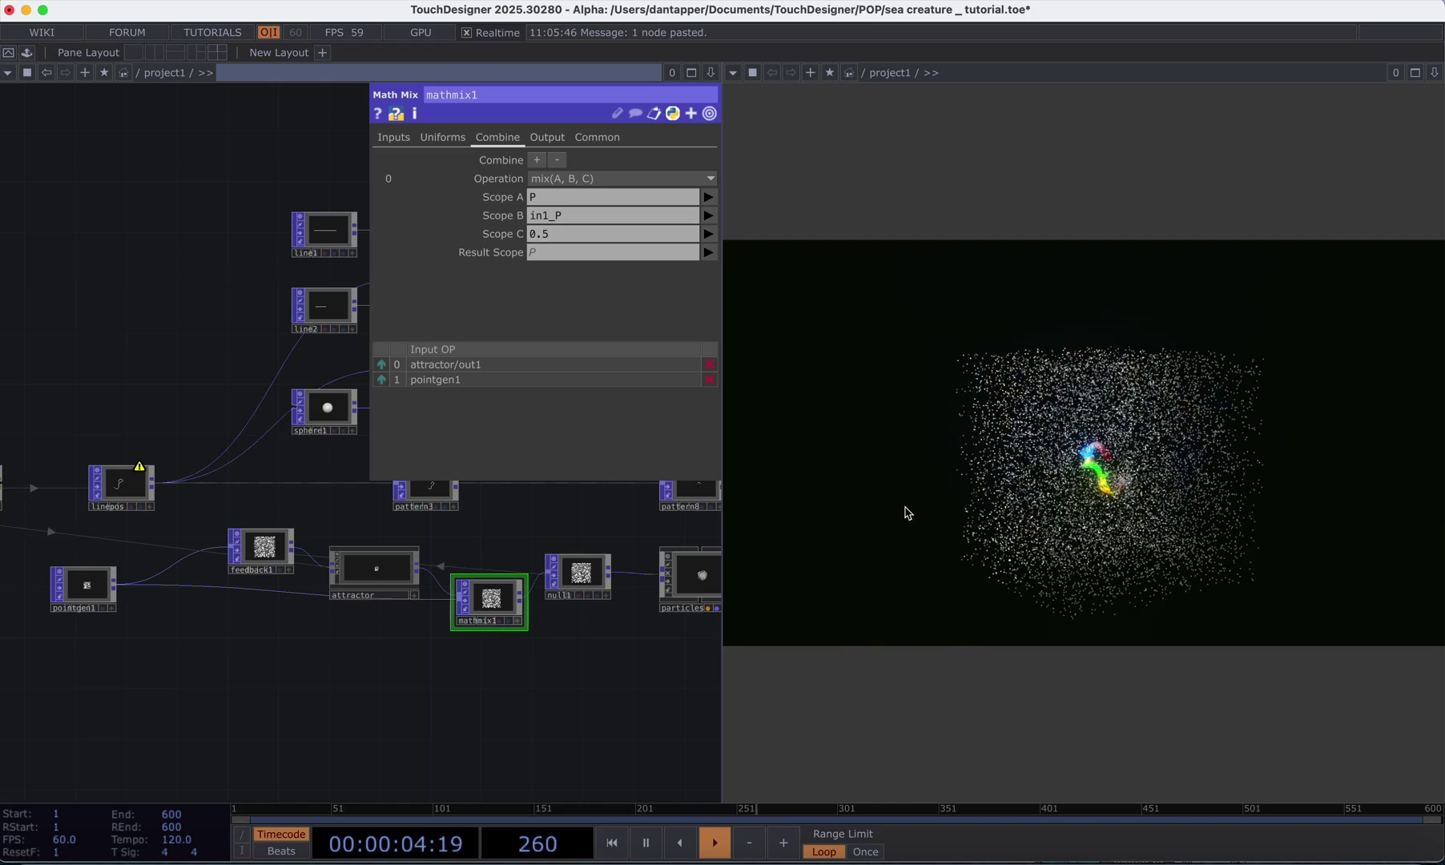
{"action": "left_click", "coordinate": [555, 237]}
{"action": "key", "text": "BackSpace"}
{"action": "type", "text": "3"}
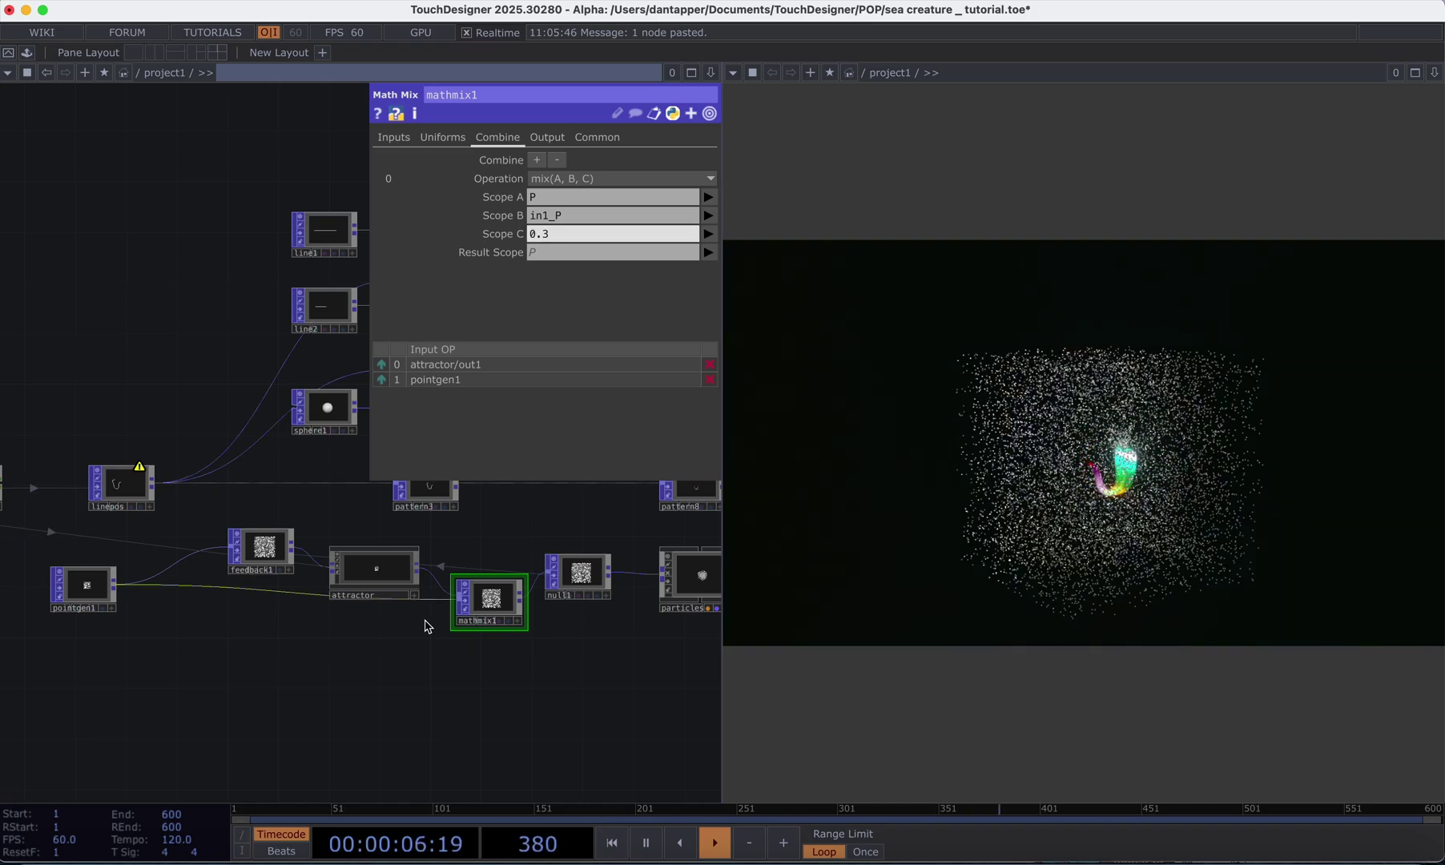
{"action": "key", "text": "Return"}
{"action": "left_click_drag", "start_coordinate": [1107, 450], "coordinate": [956, 439]}
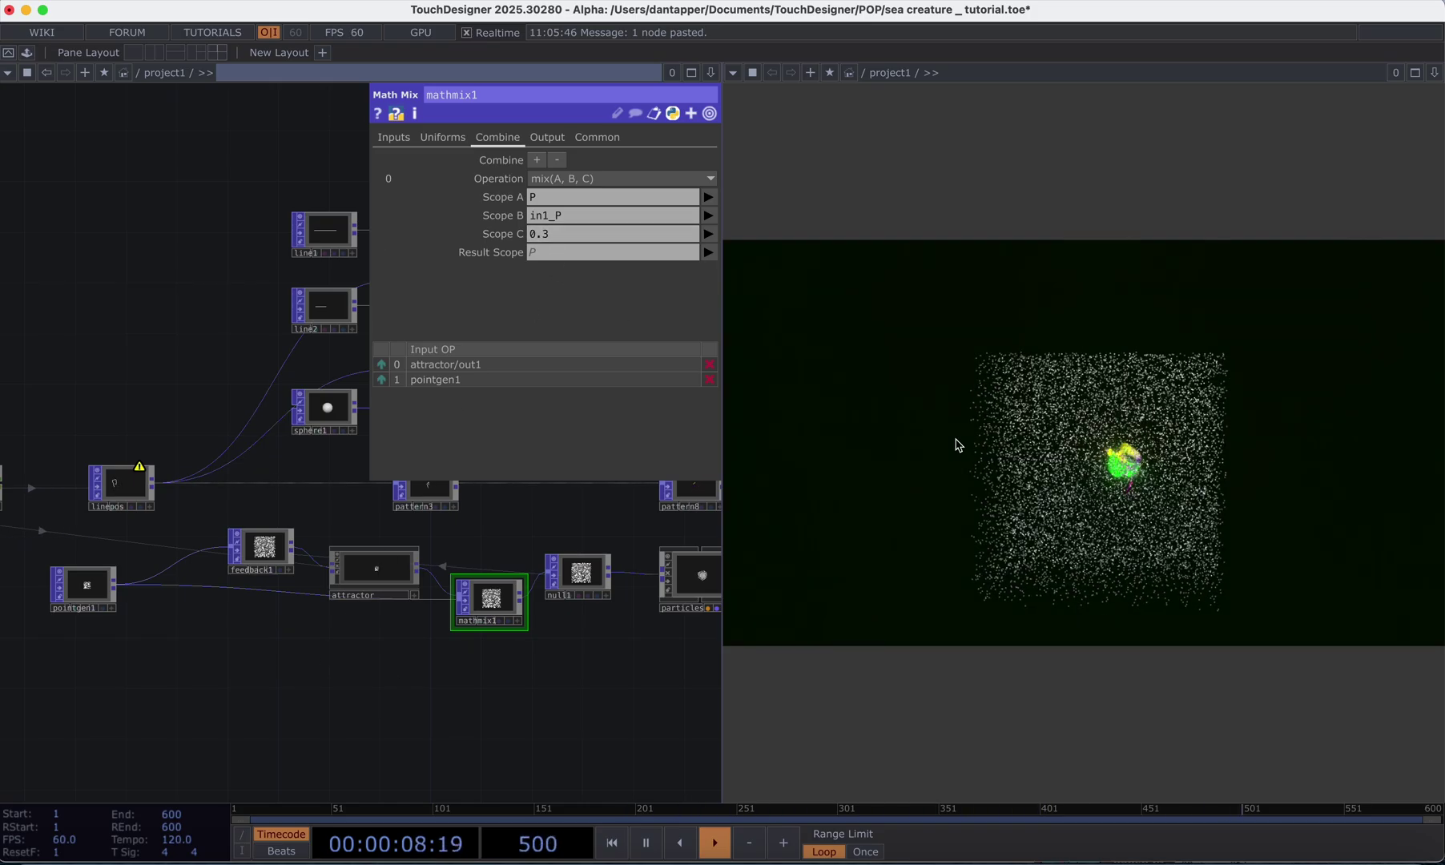
{"action": "scroll", "coordinate": [1098, 525], "scroll_direction": "up", "scroll_amount": 5}
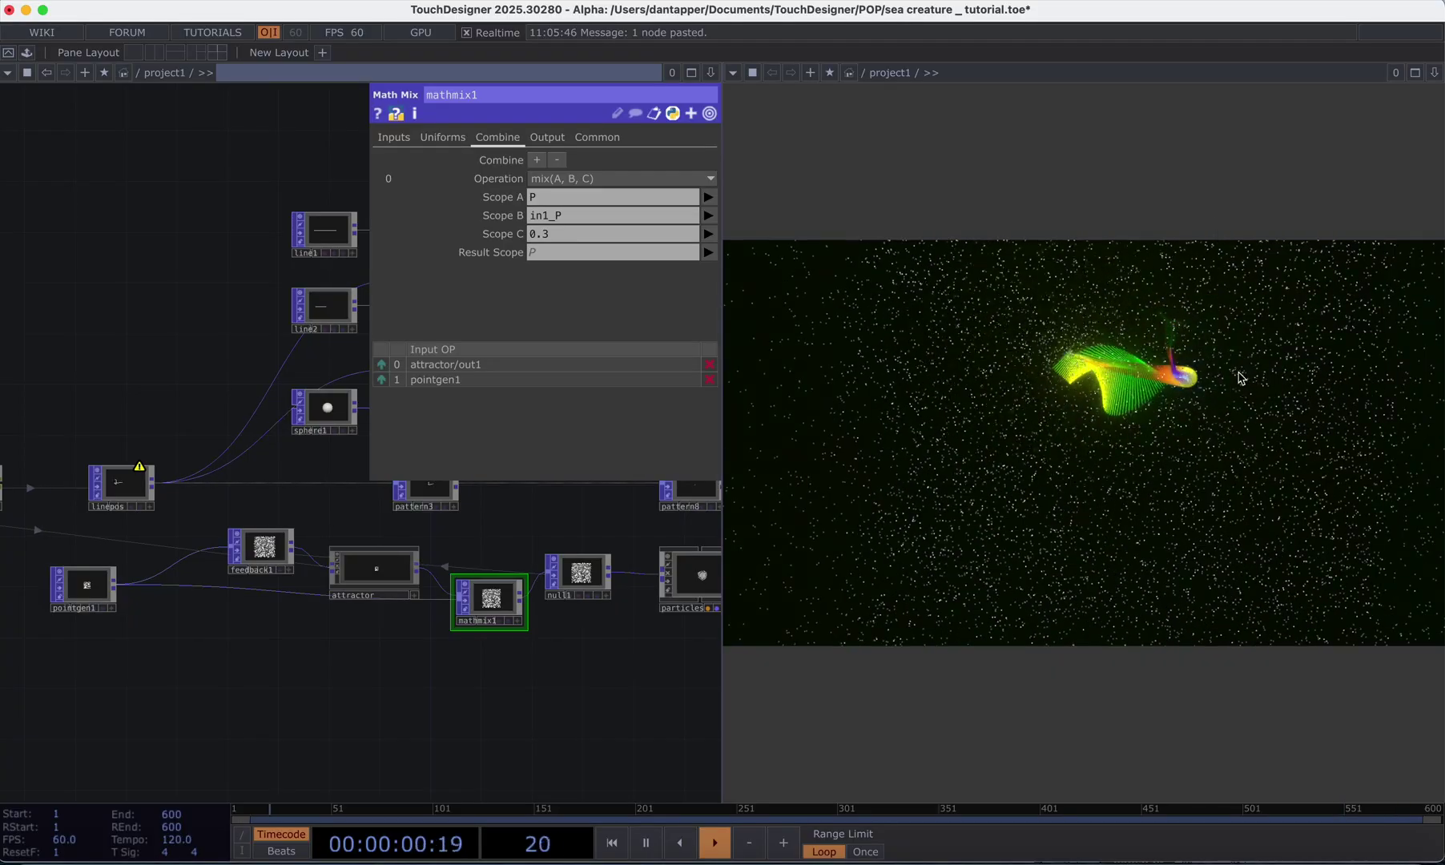
- Lower mathmix1's Scope C to 0.1 and finally to 0.05
{"action": "left_click", "coordinate": [587, 234]}
{"action": "key", "text": "BackSpace"}
{"action": "key", "text": "Return"}
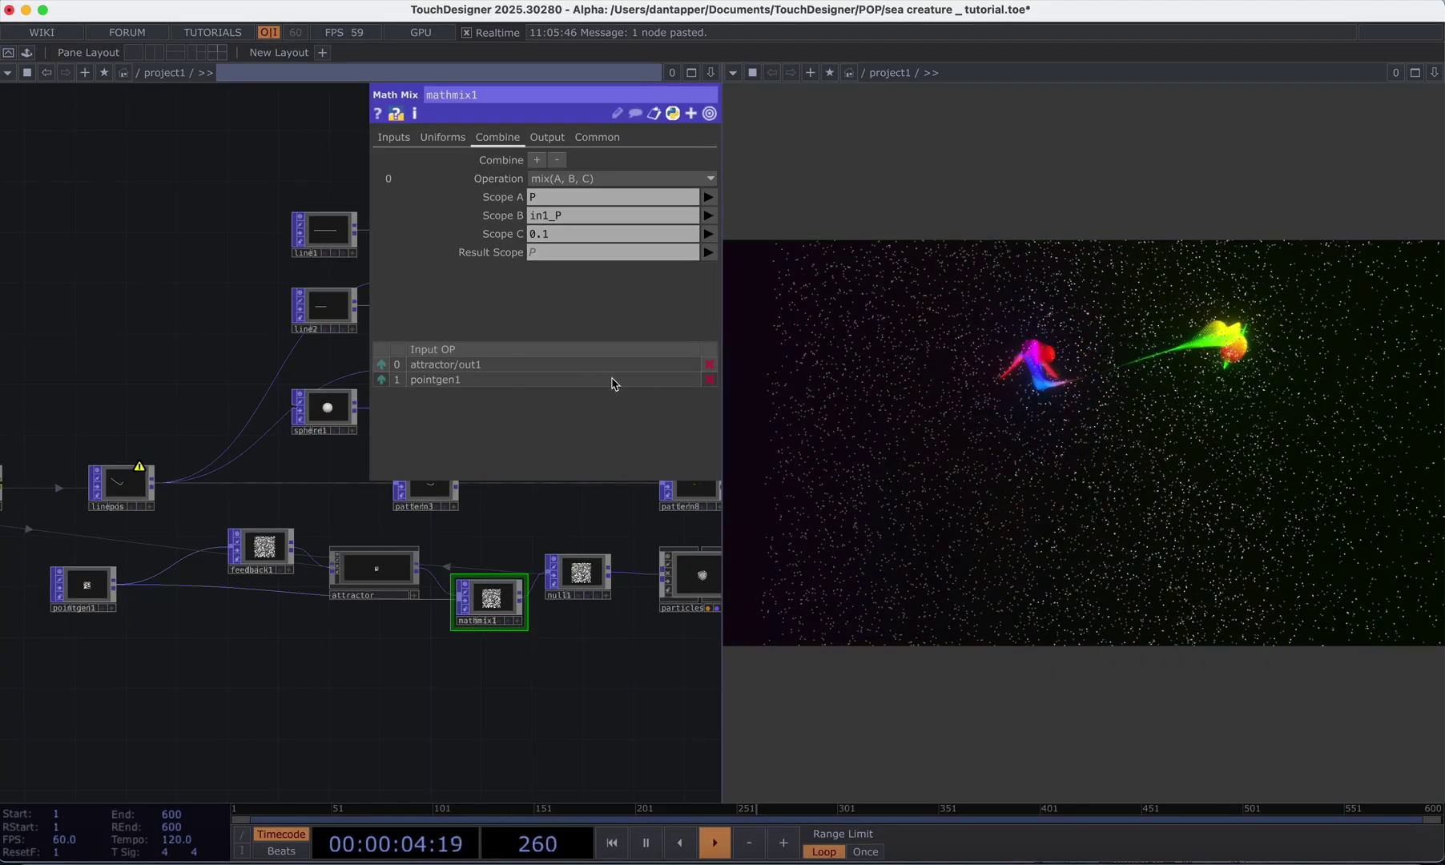
{"action": "left_click", "coordinate": [557, 234]}
{"action": "type", "text": "5"}
{"action": "key", "text": "Return"}
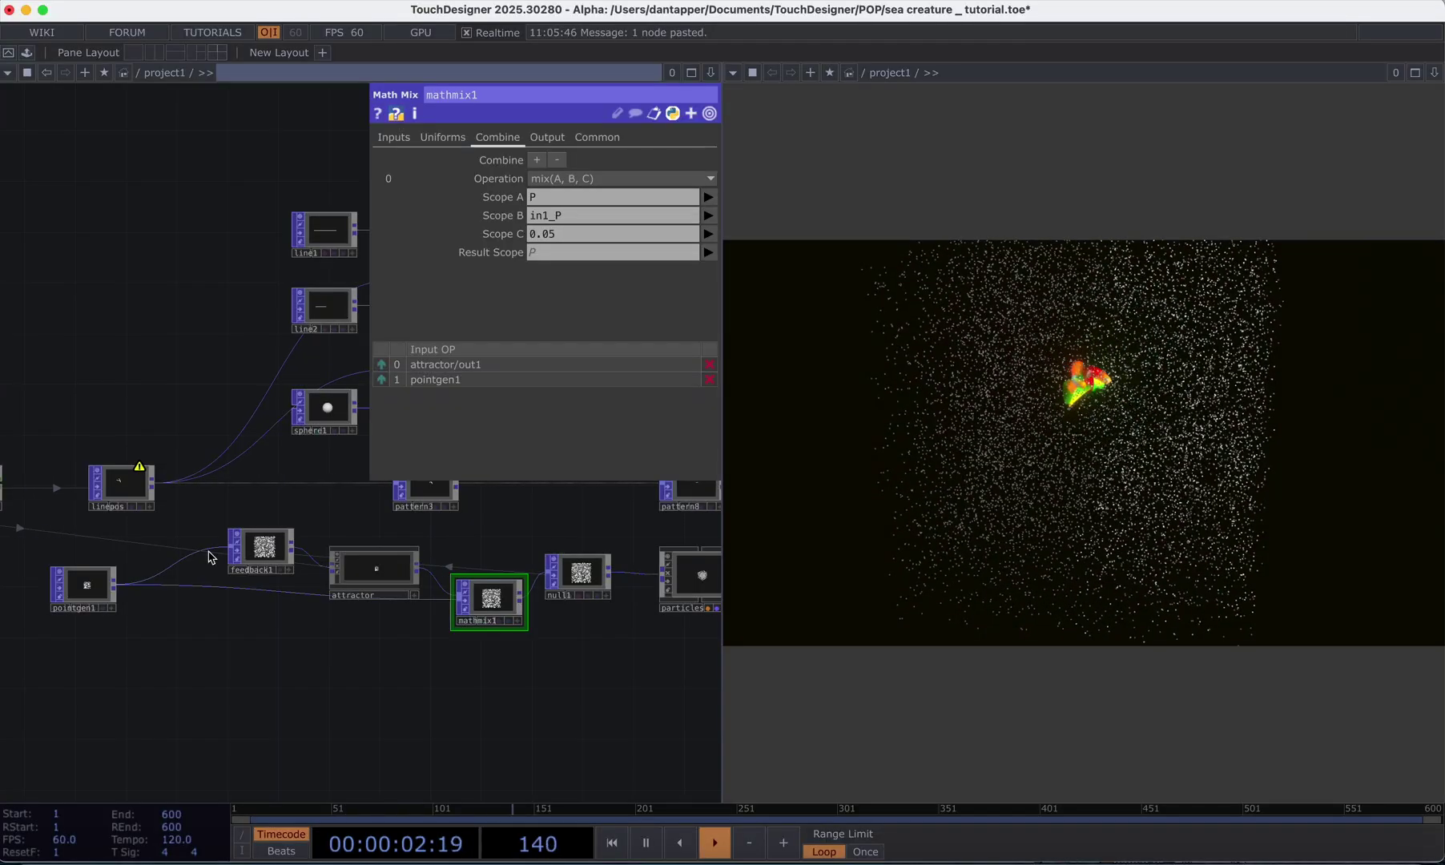
- Inside the attractor, reset field1's Transition Align to its default and set its Transition Range to about 0.389
{"action": "double_click", "coordinate": [381, 577]}
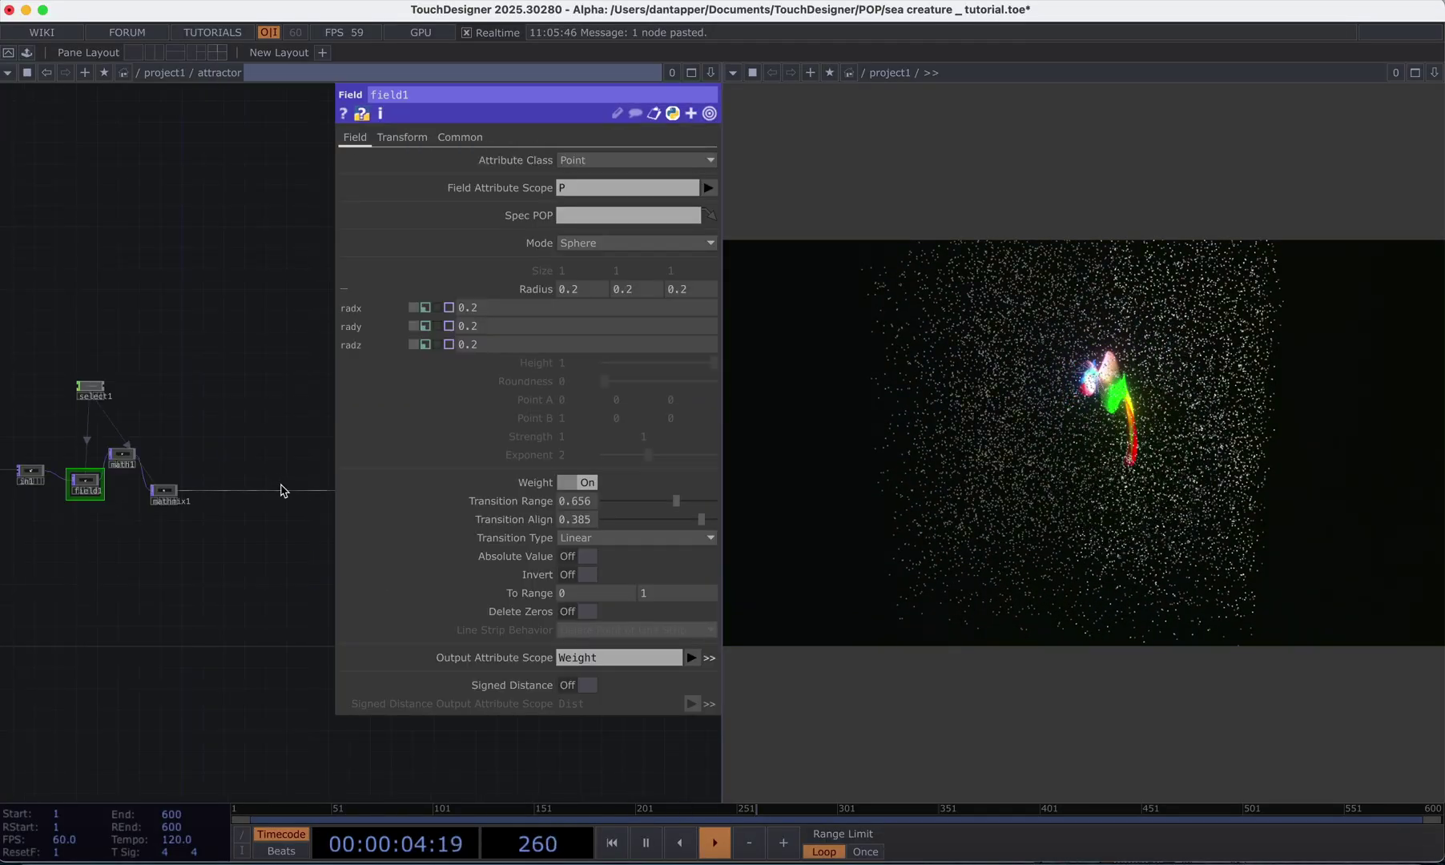
{"action": "left_click_drag", "start_coordinate": [677, 503], "coordinate": [565, 505]}
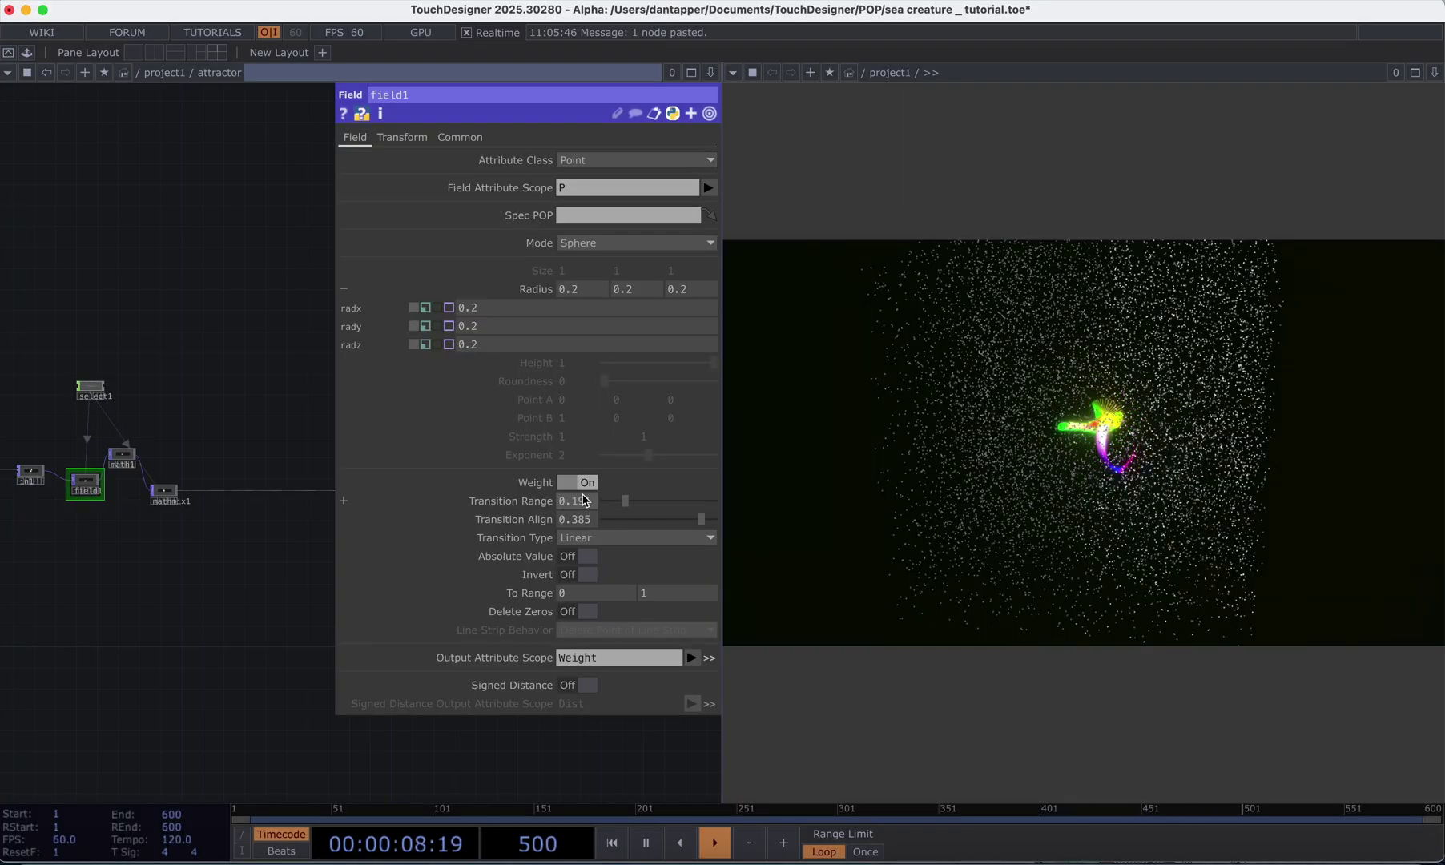
{"action": "right_click", "coordinate": [530, 519]}
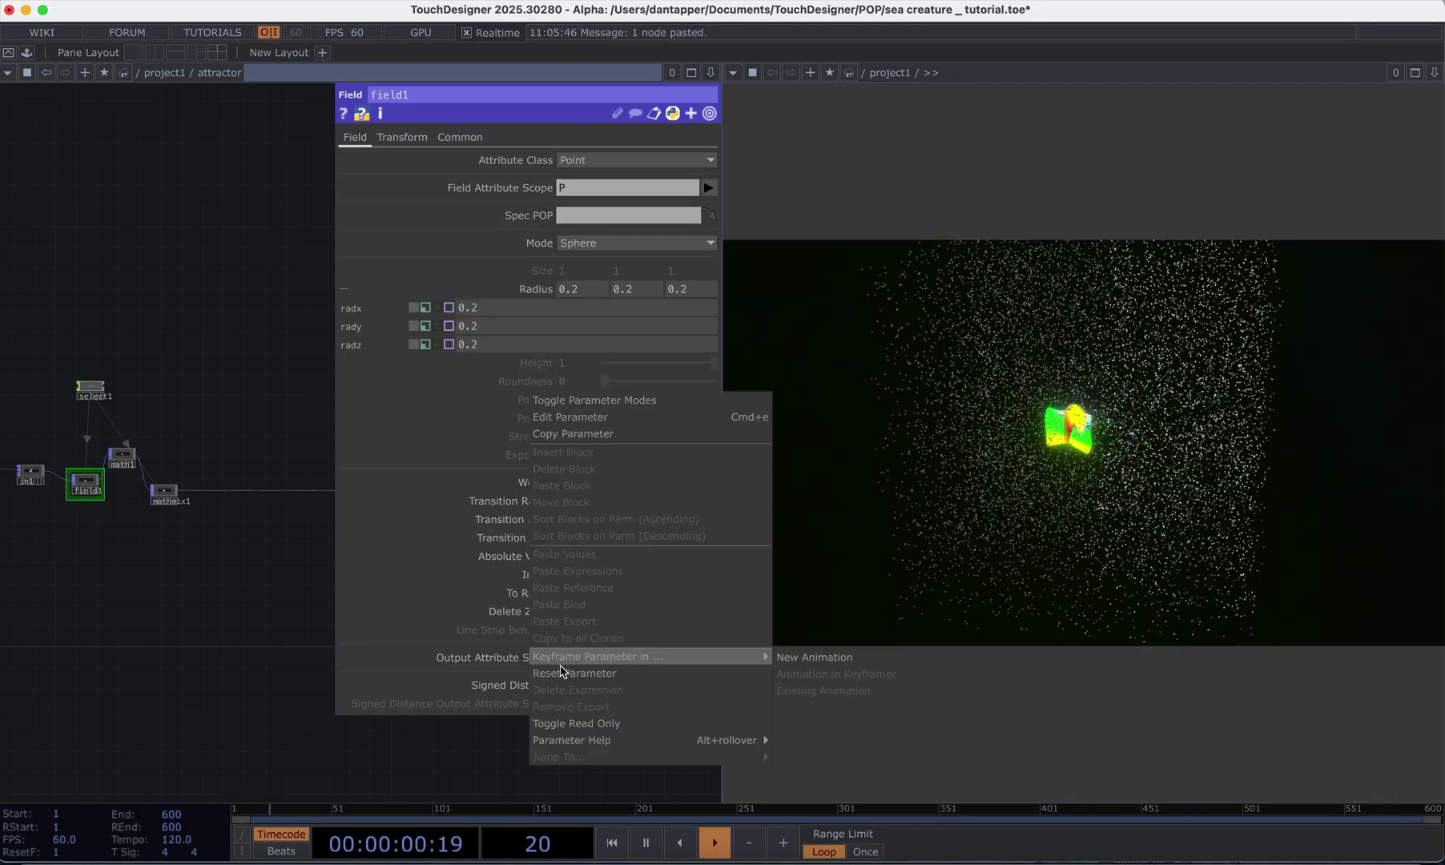
{"action": "left_click", "coordinate": [563, 673]}
{"action": "left_click_drag", "start_coordinate": [627, 513], "coordinate": [646, 505]}
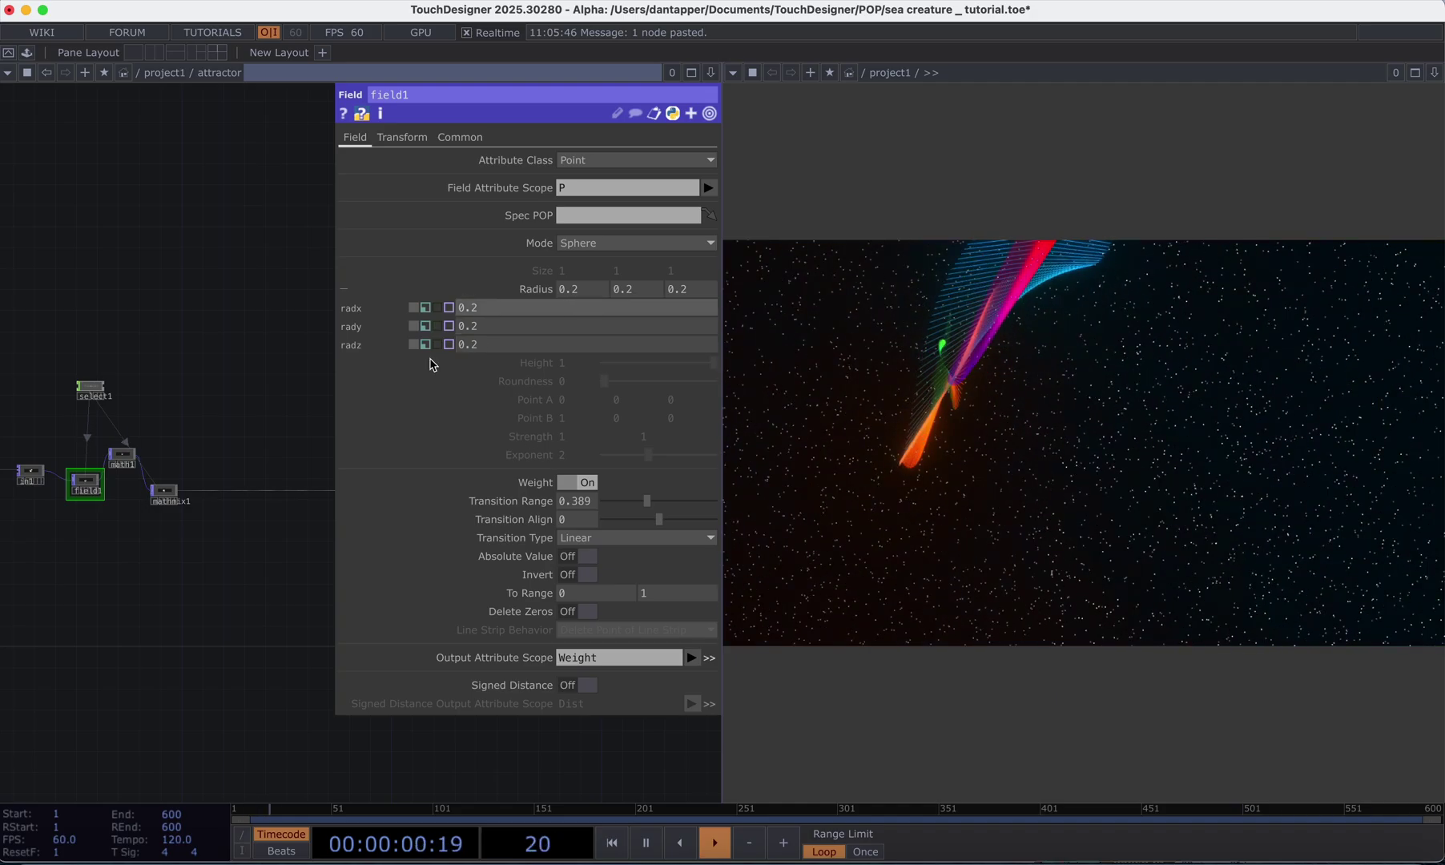
- Try Multiply values of 0.25 and -0.25 on the attractor's math1 and inspect the particles in the render
{"action": "left_click", "coordinate": [127, 461]}
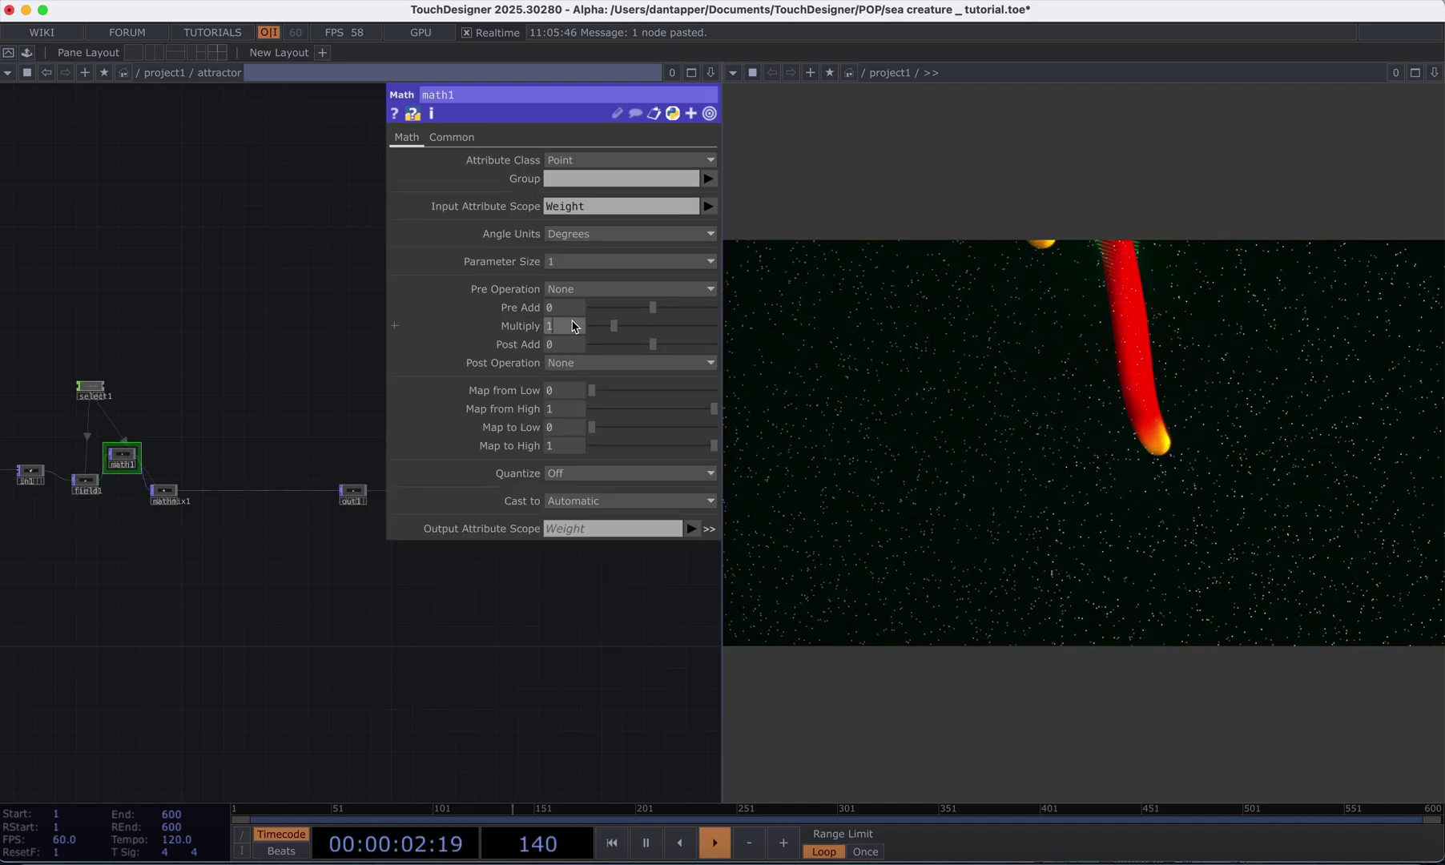
{"action": "type", "text": "0.25"}
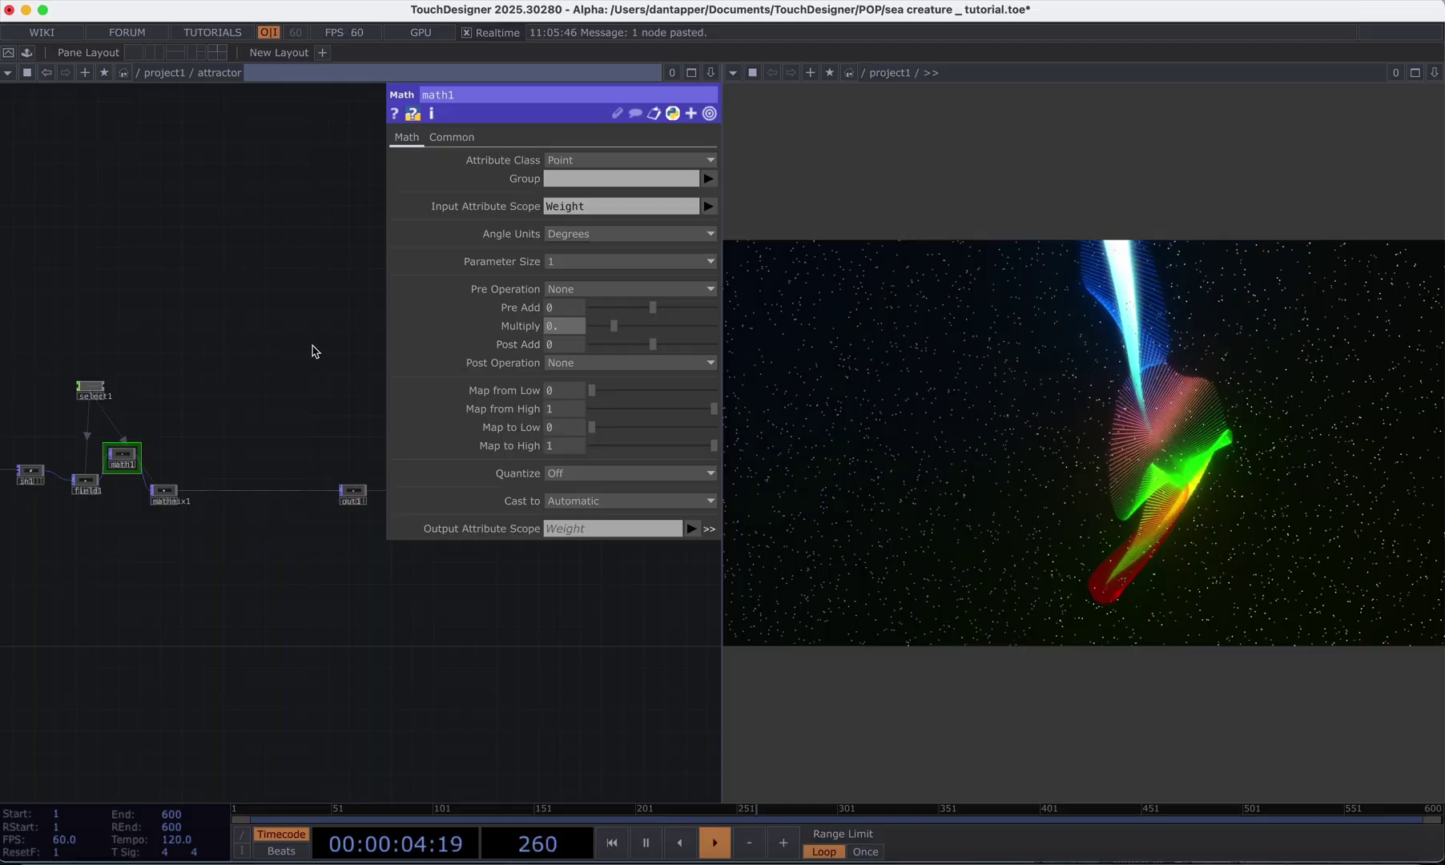
{"action": "key", "text": "Return"}
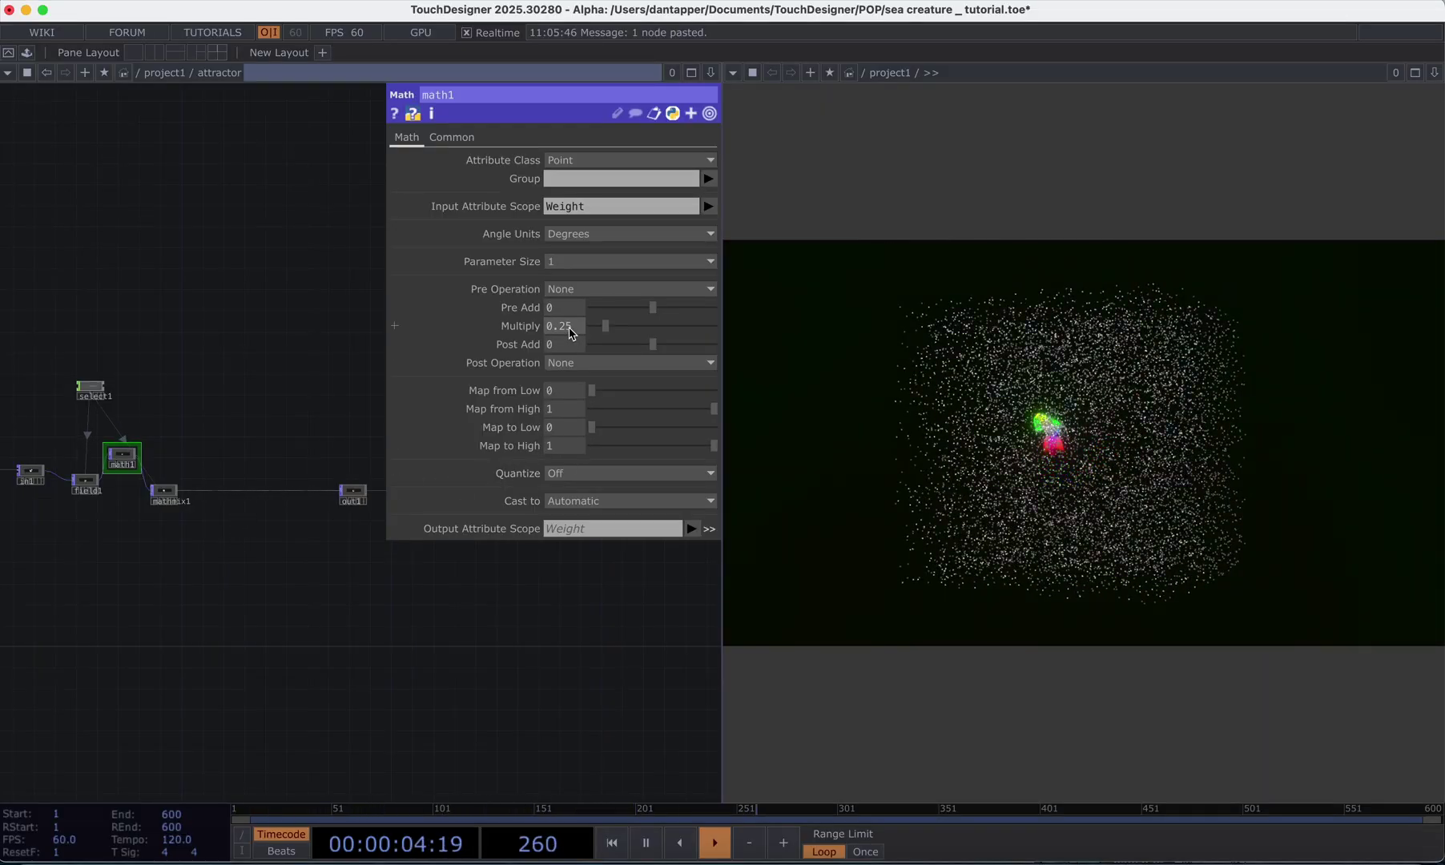
{"action": "left_click_drag", "start_coordinate": [576, 327], "coordinate": [461, 329]}
{"action": "key", "text": "Left"}
{"action": "type", "text": "-"}
{"action": "key", "text": "Return"}
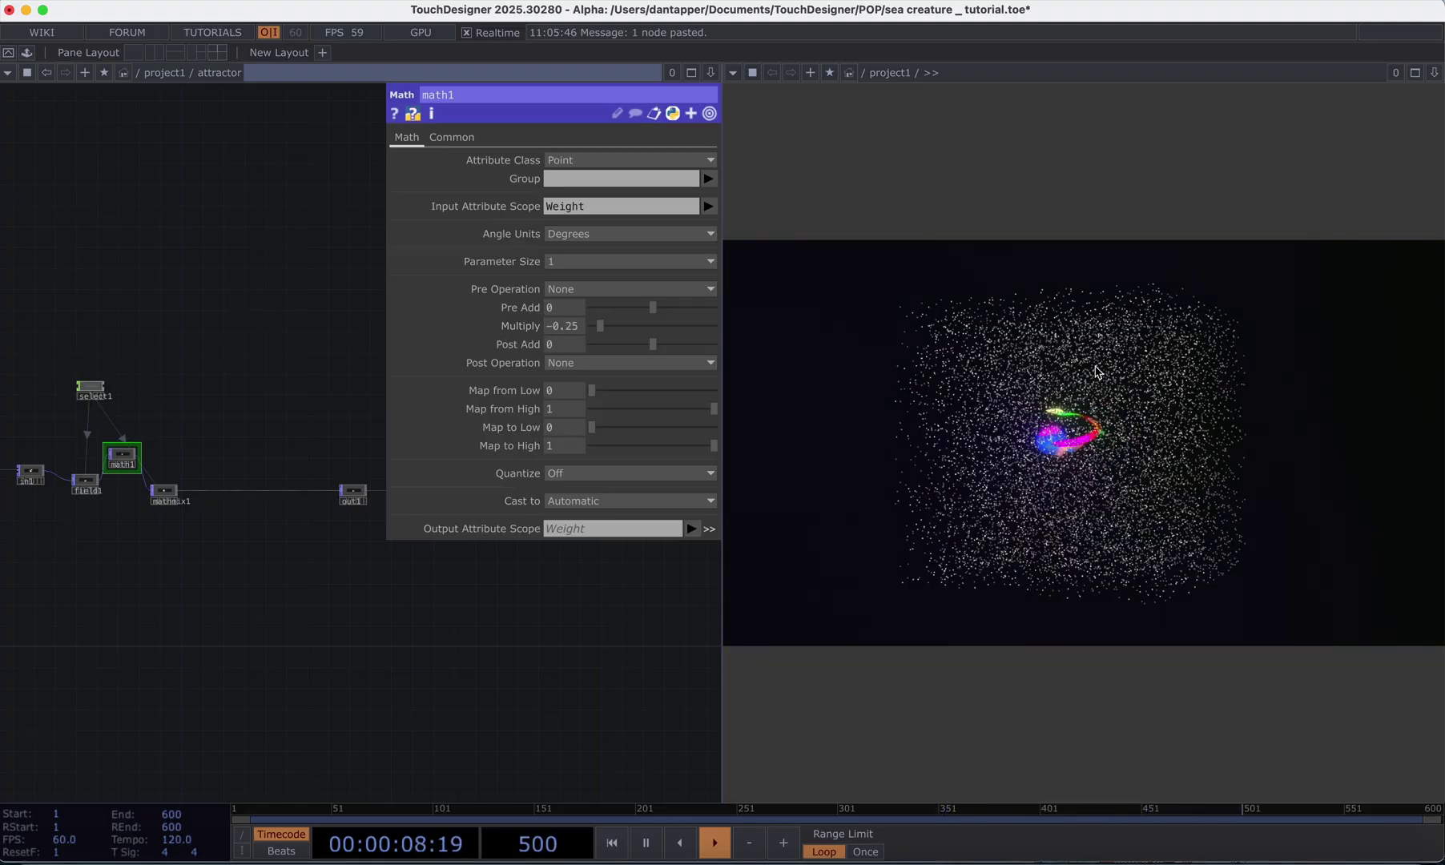
- Set the Multiply value of math1 to -0.5 for a stronger negative weight
{"action": "scroll", "coordinate": [1096, 371], "scroll_direction": "up", "scroll_amount": 3}
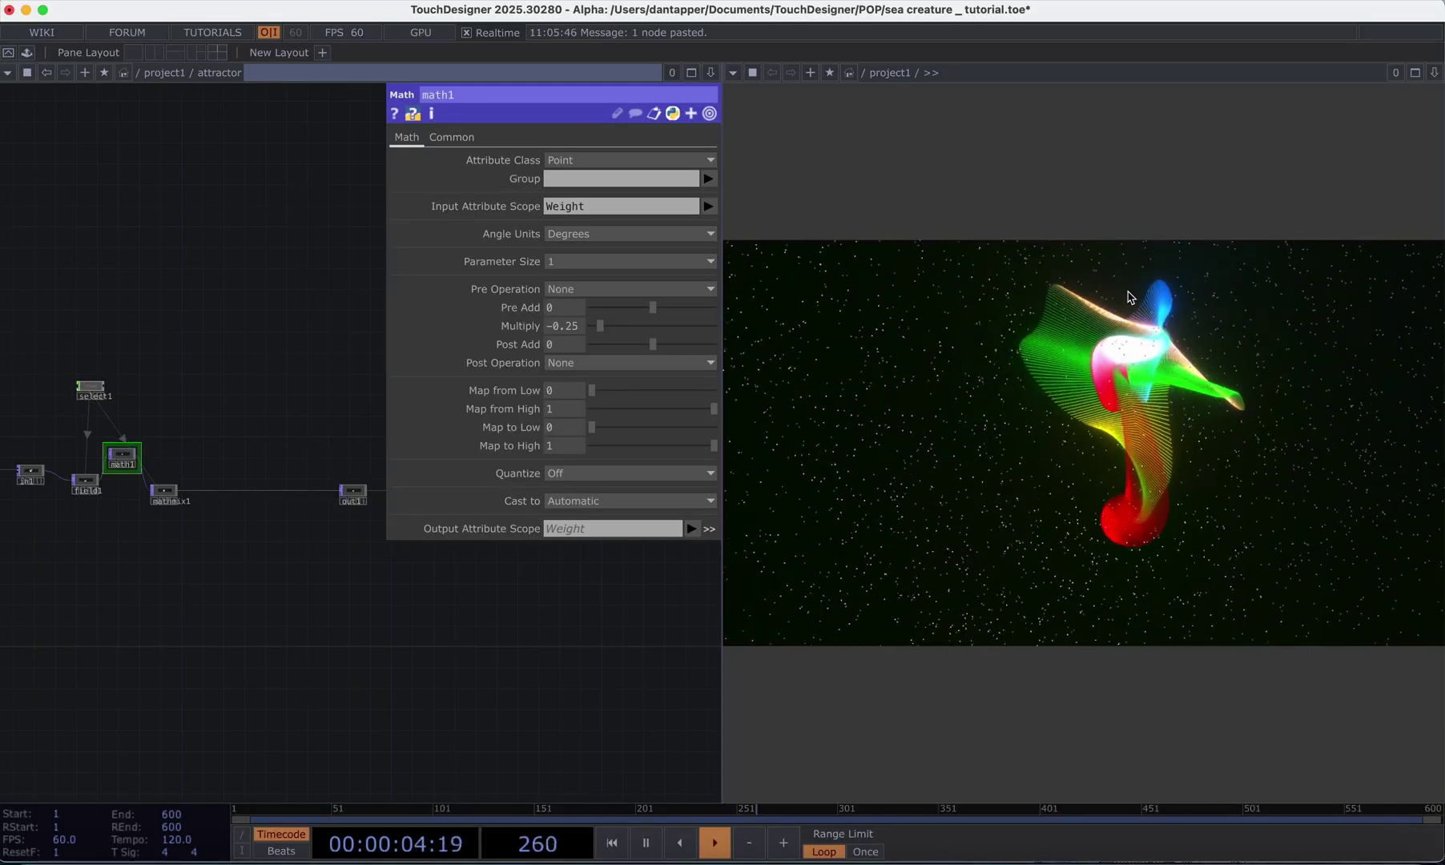
{"action": "double_click", "coordinate": [582, 326]}
{"action": "type", "text": "-0.5"}
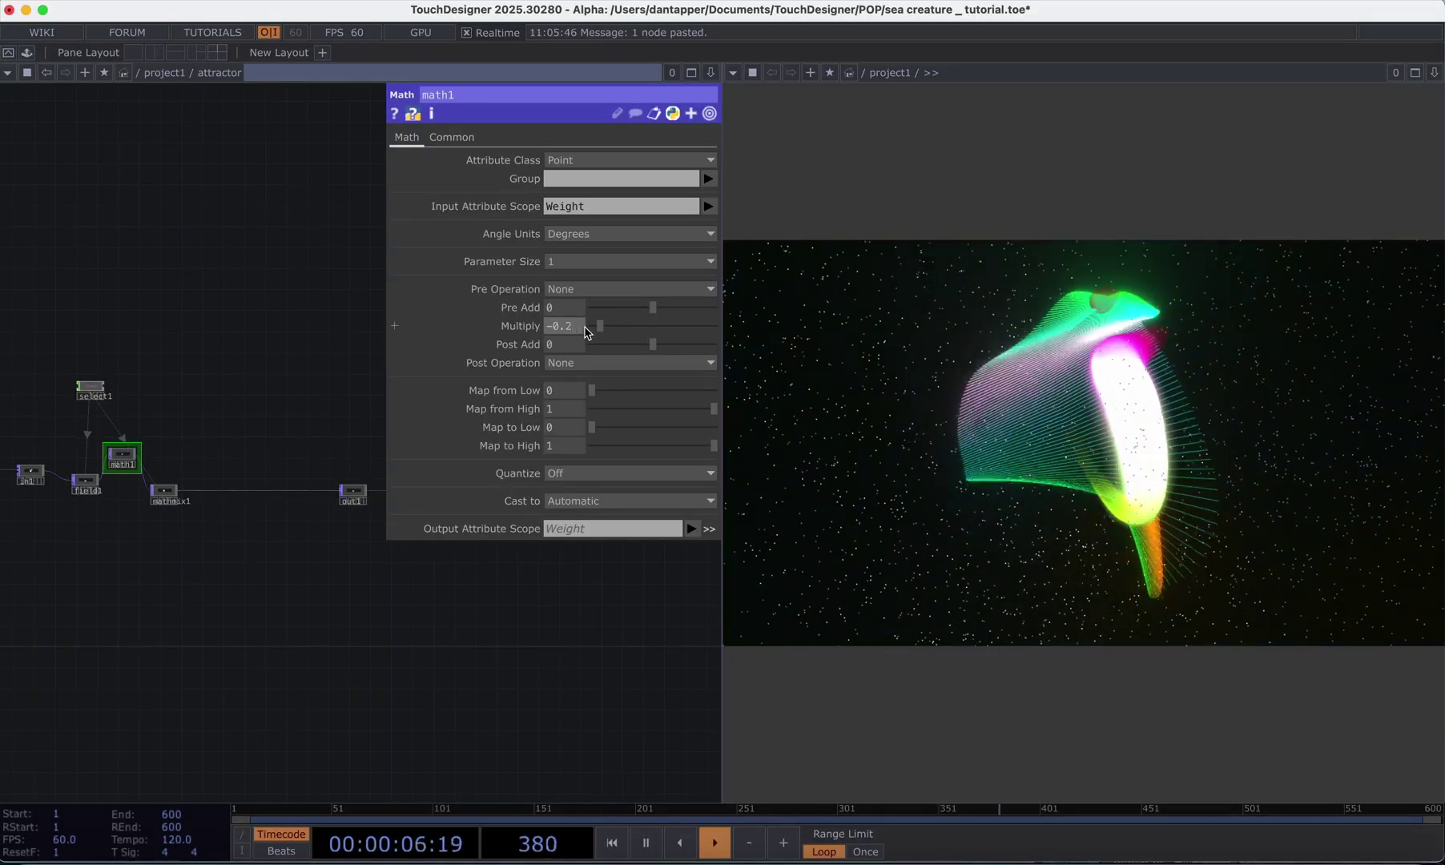
{"action": "key", "text": "Return"}
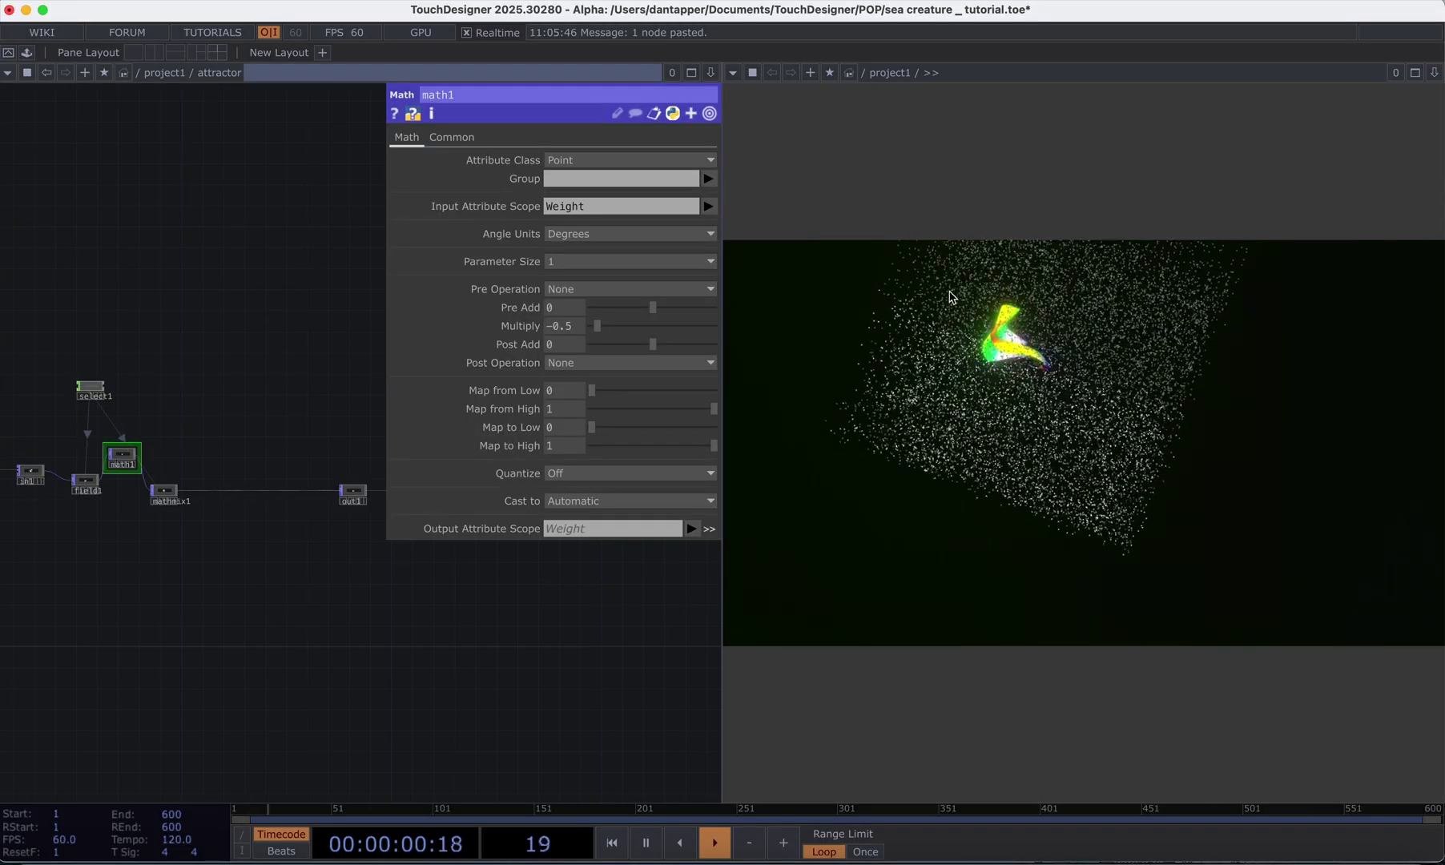
- Return to the project1 network and lower mathmix1's Scope C to 0.02
{"action": "scroll", "coordinate": [416, 662], "scroll_direction": "down", "scroll_amount": 5}
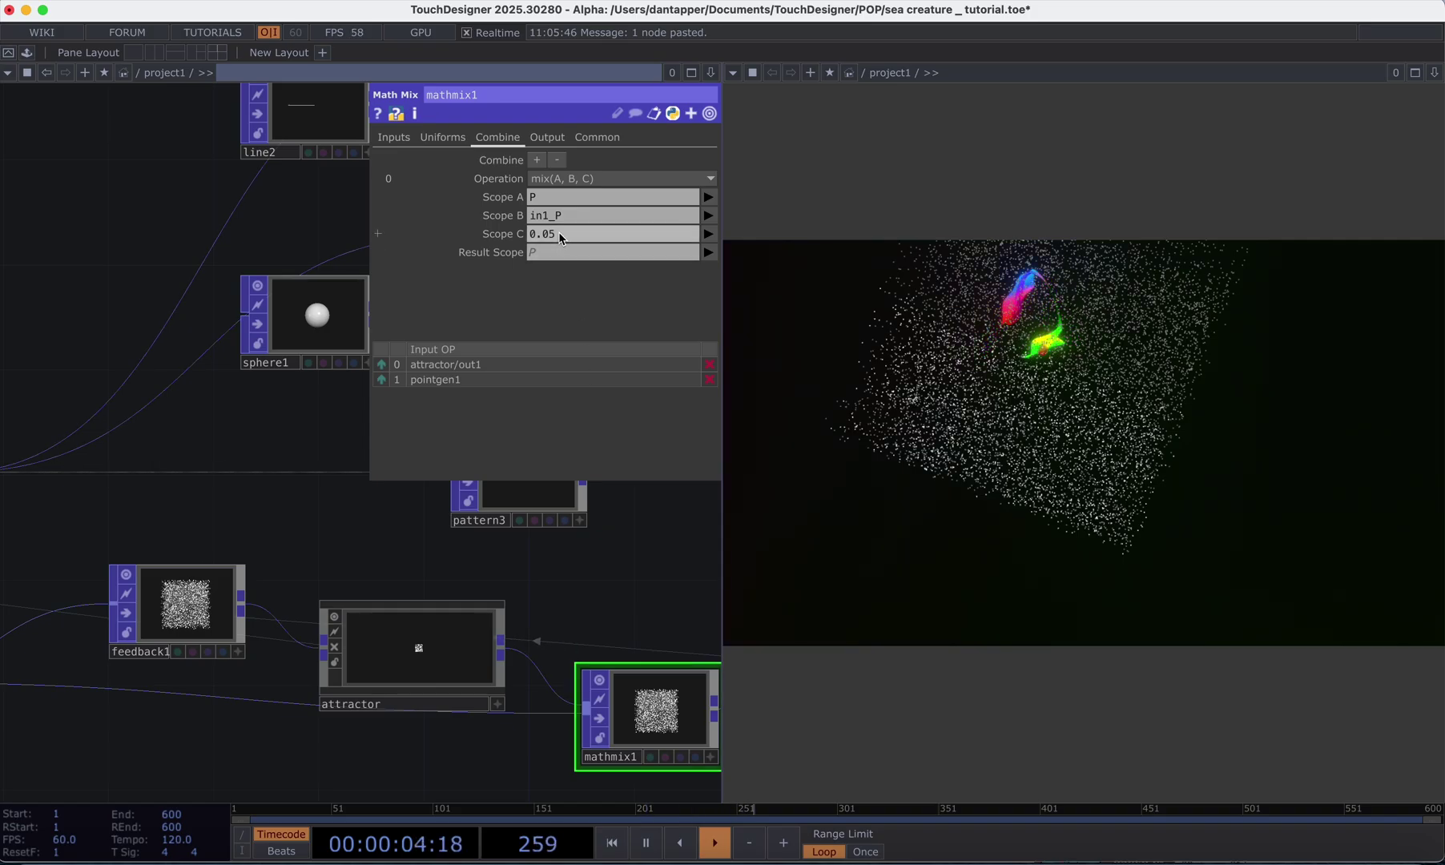
{"action": "key", "text": "BackSpace"}
{"action": "left_click", "coordinate": [302, 419]}
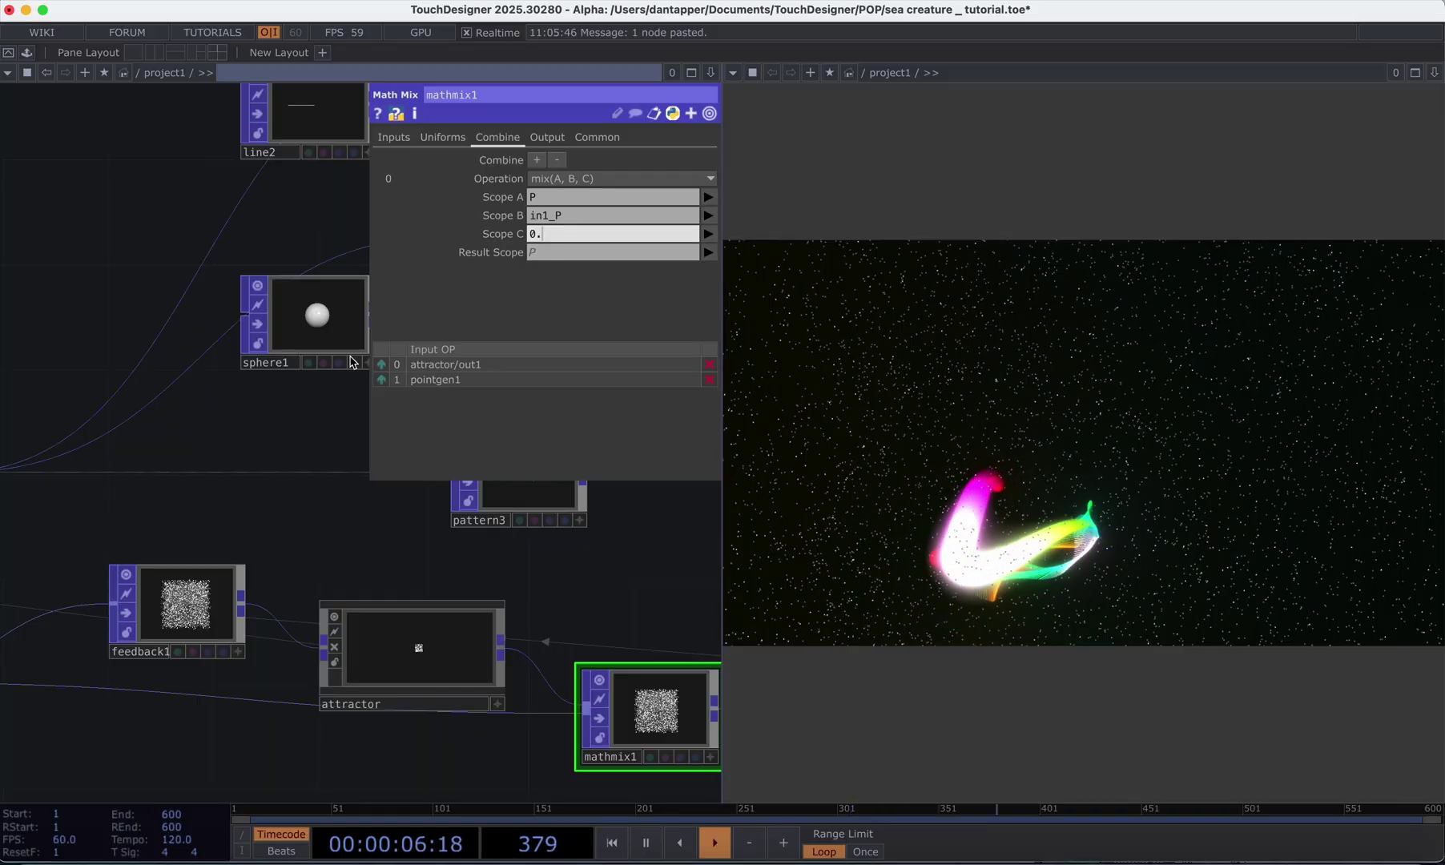
{"action": "type", "text": "1"}
{"action": "key", "text": "Return"}
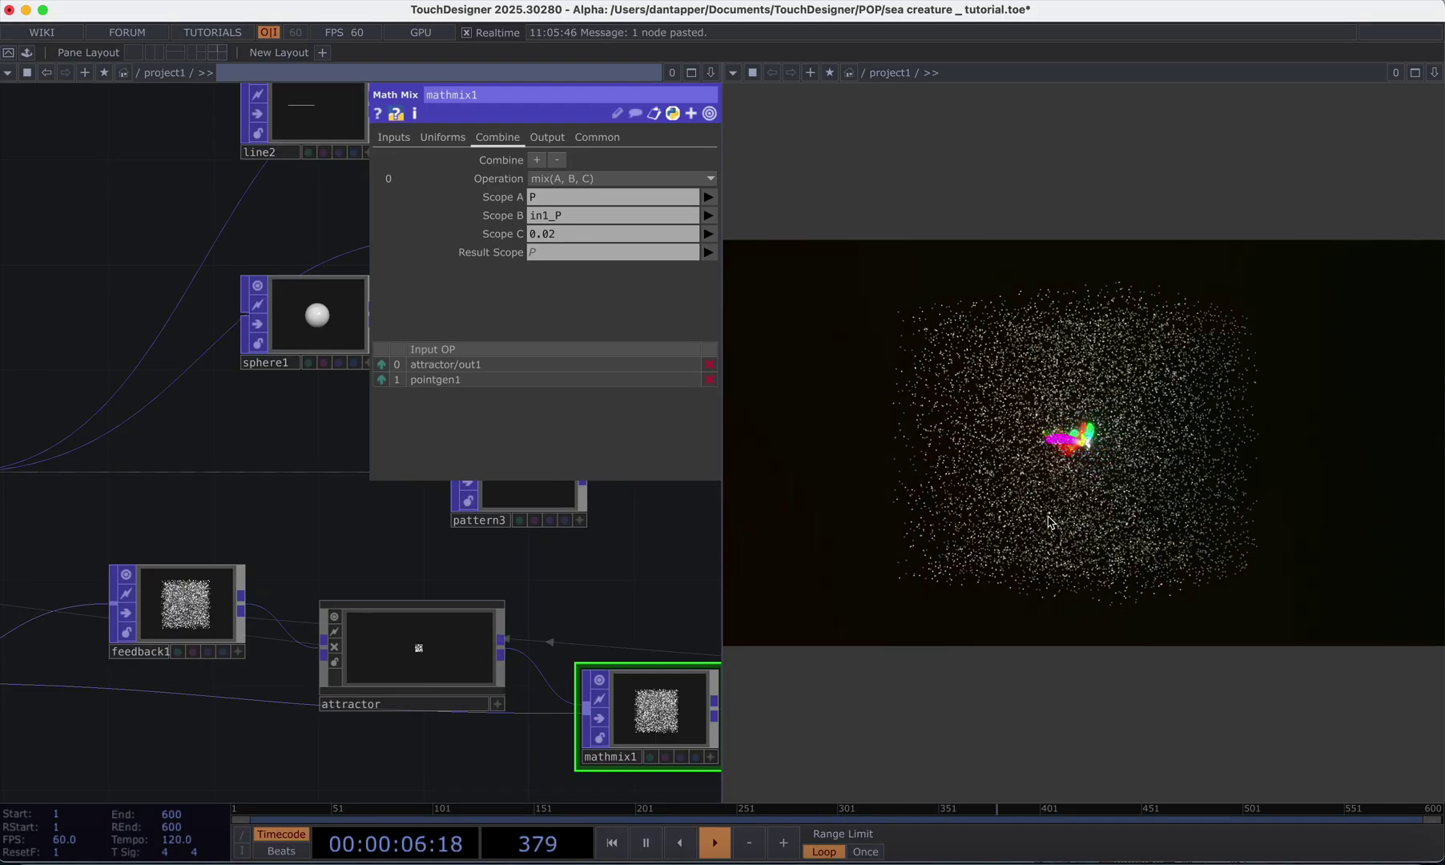
- Insert a Noise POP between pointgen1 and its downstream connections, and set its Amplitude to about 0.506
{"action": "scroll", "coordinate": [427, 615], "scroll_direction": "down", "scroll_amount": 5}
{"action": "left_click_drag", "start_coordinate": [277, 692], "coordinate": [582, 682]}
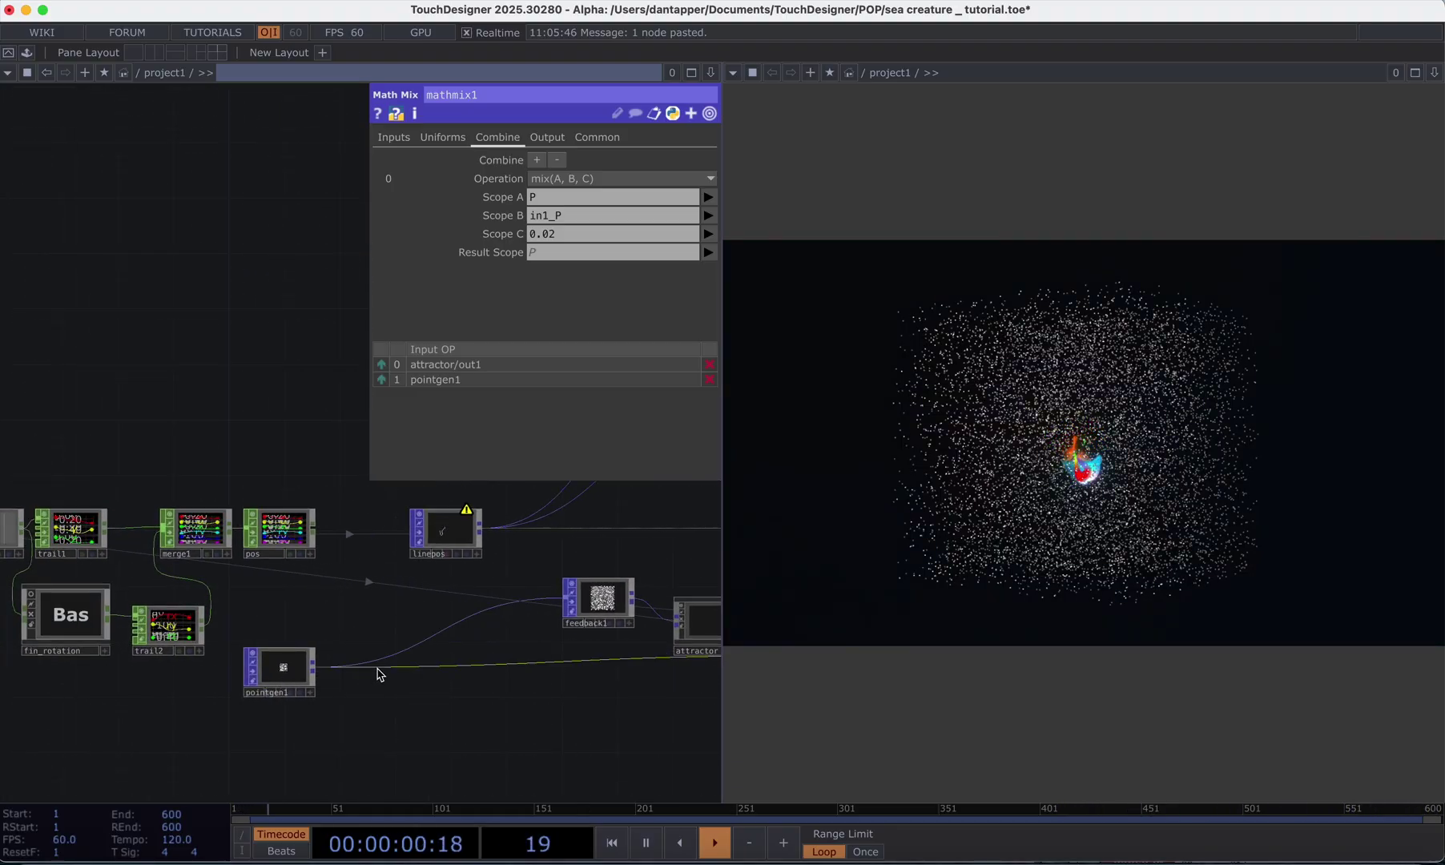
{"action": "left_click", "coordinate": [411, 653]}
{"action": "type", "text": "n"}
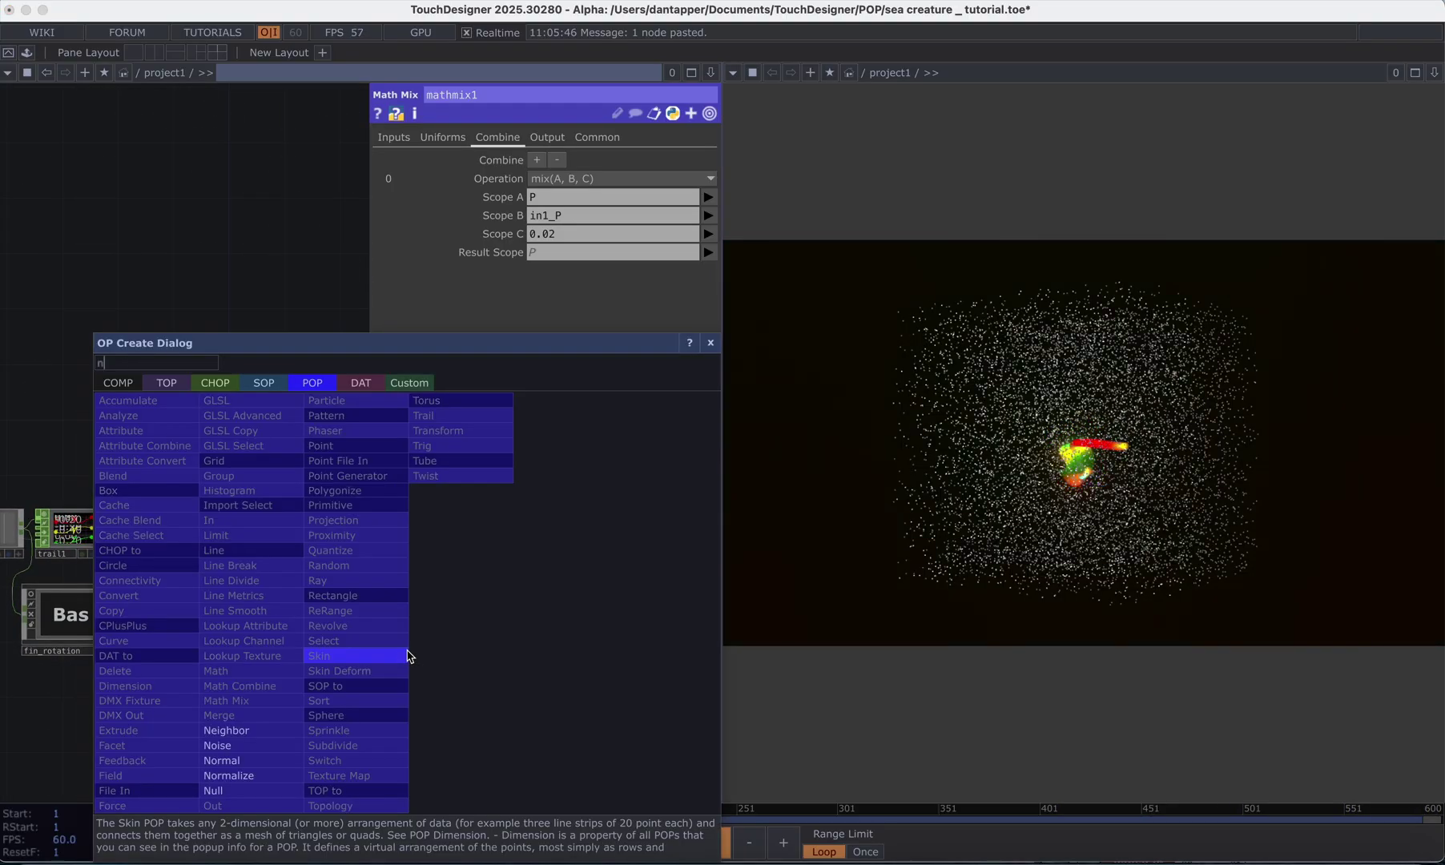
{"action": "left_click", "coordinate": [253, 753]}
{"action": "left_click", "coordinate": [410, 711]}
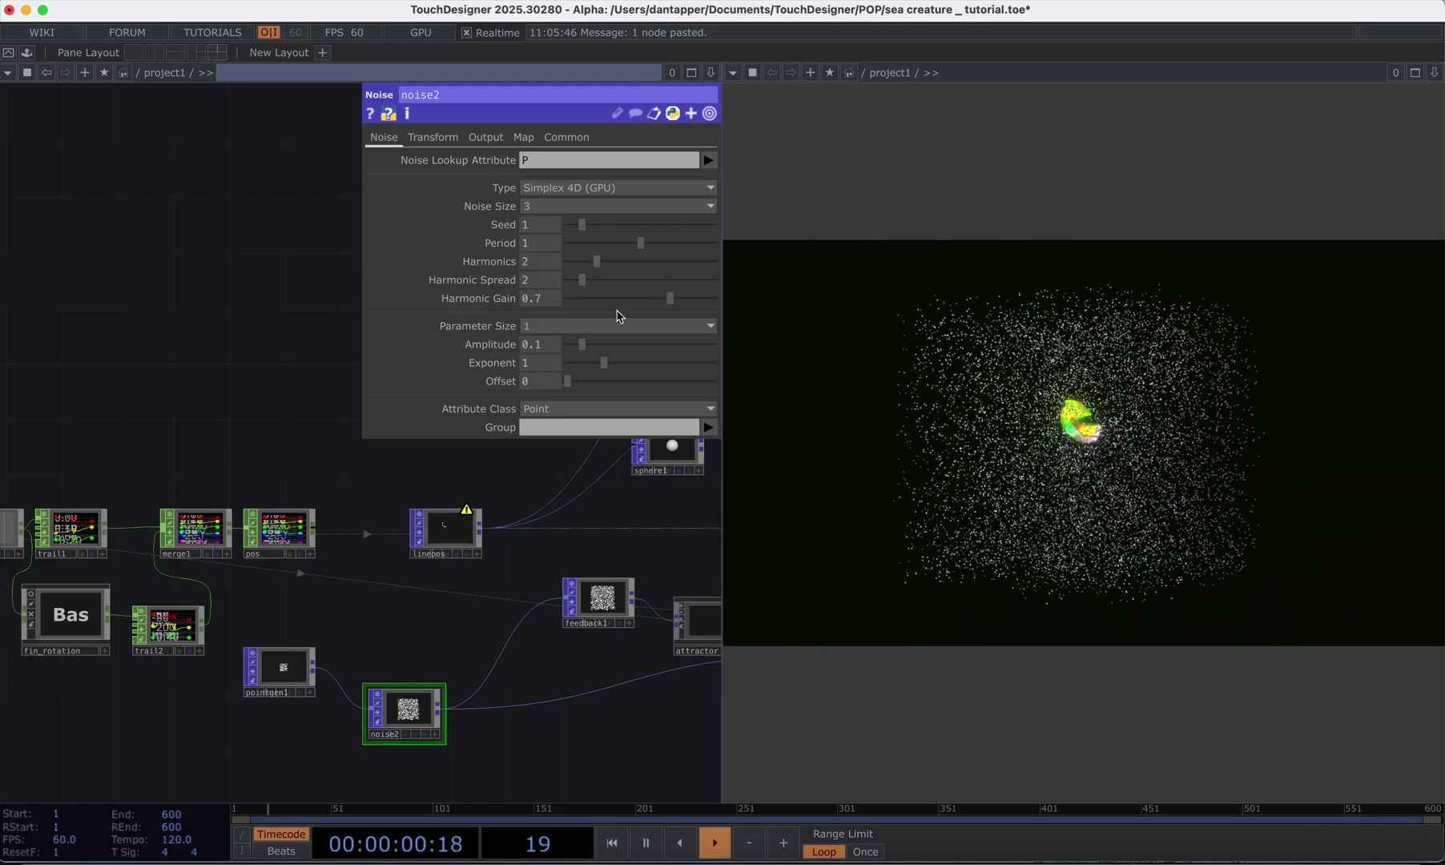
{"action": "left_click_drag", "start_coordinate": [583, 345], "coordinate": [645, 346]}
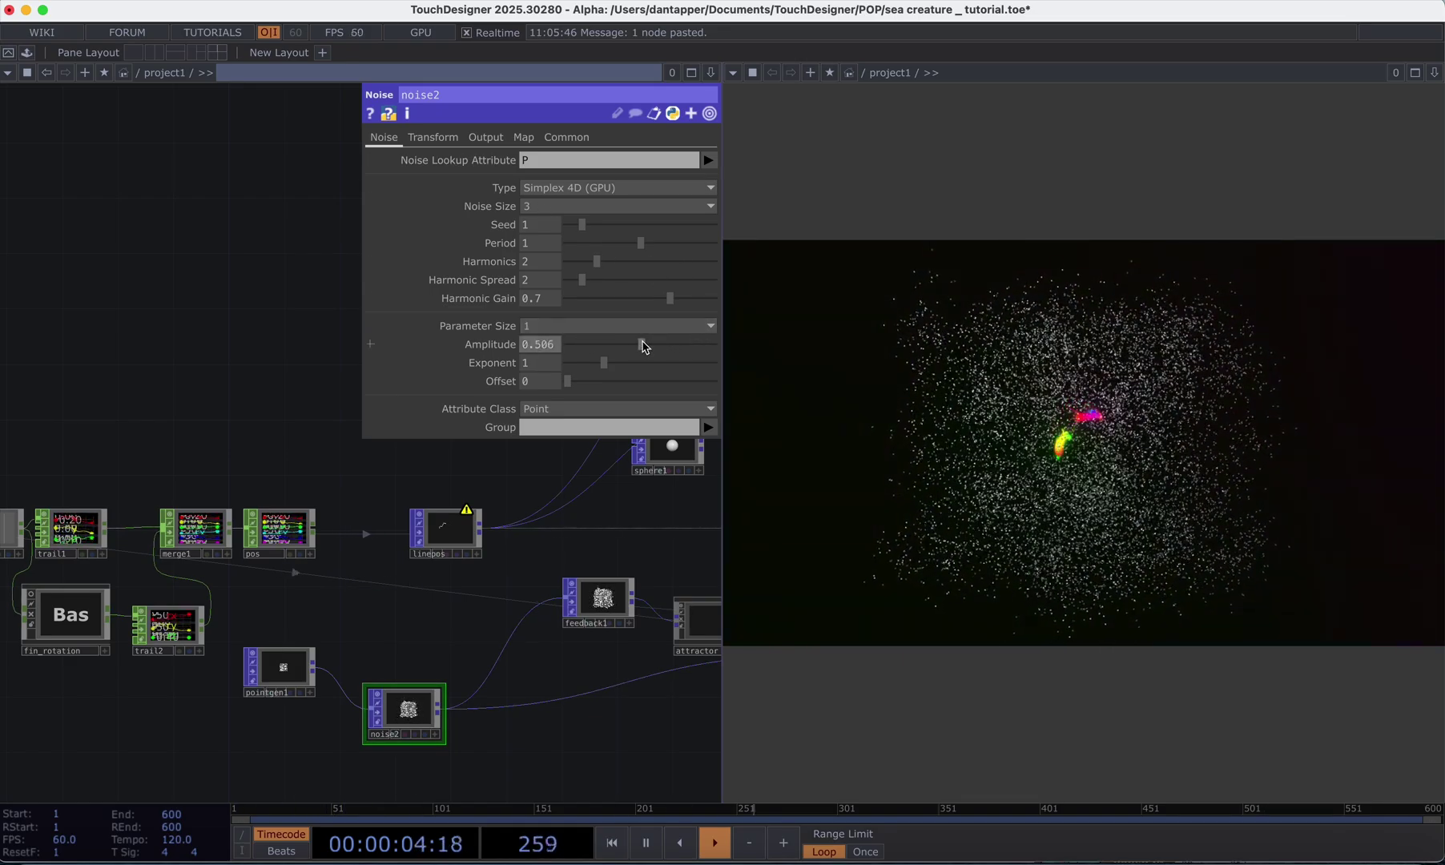
- Slow noise2's absTime.seconds Translate 4D expression tenfold, and move the node under linepos
{"action": "left_click", "coordinate": [431, 138]}
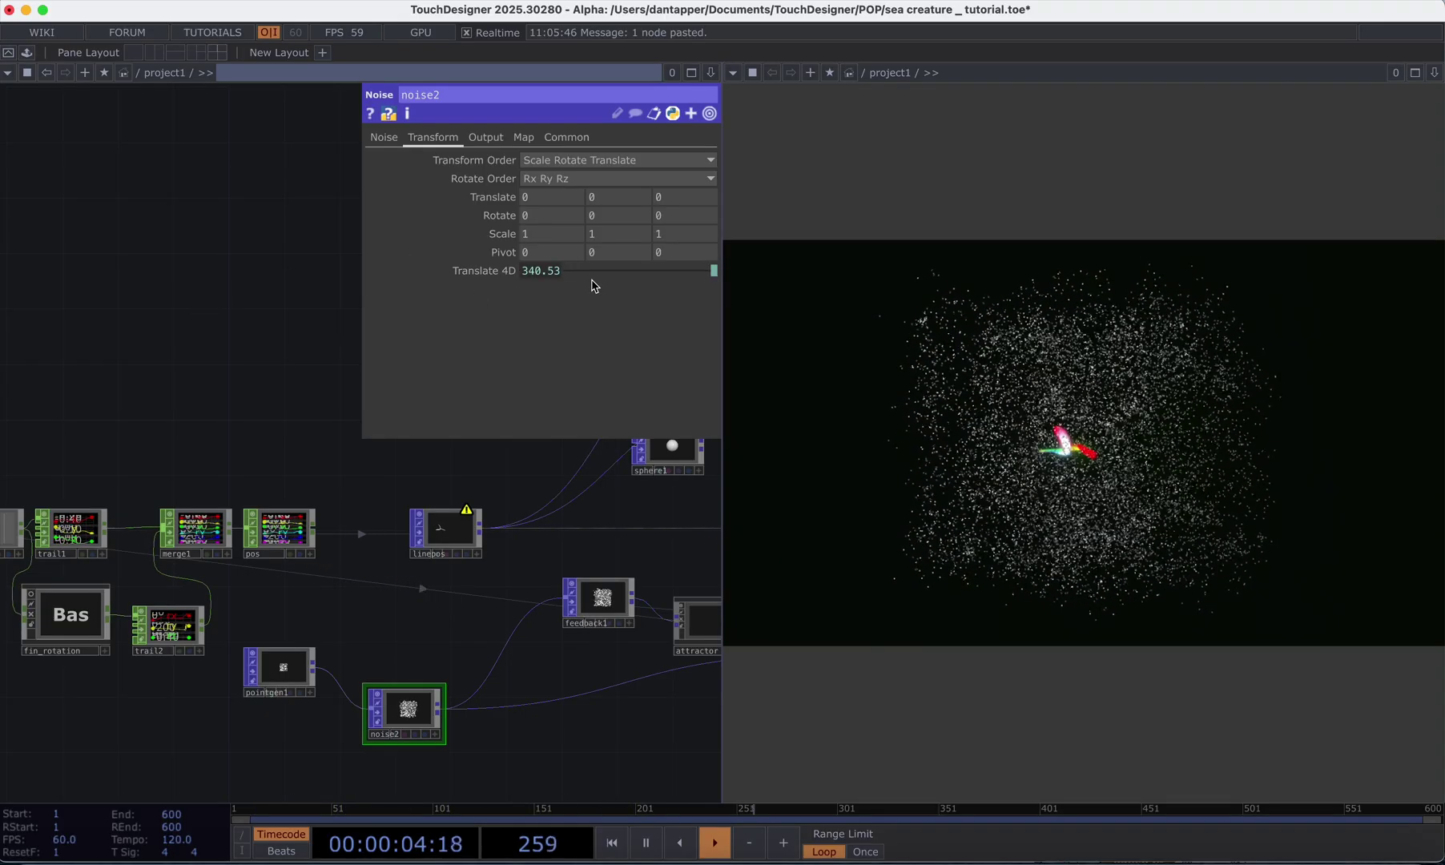
{"action": "left_click", "coordinate": [552, 273]}
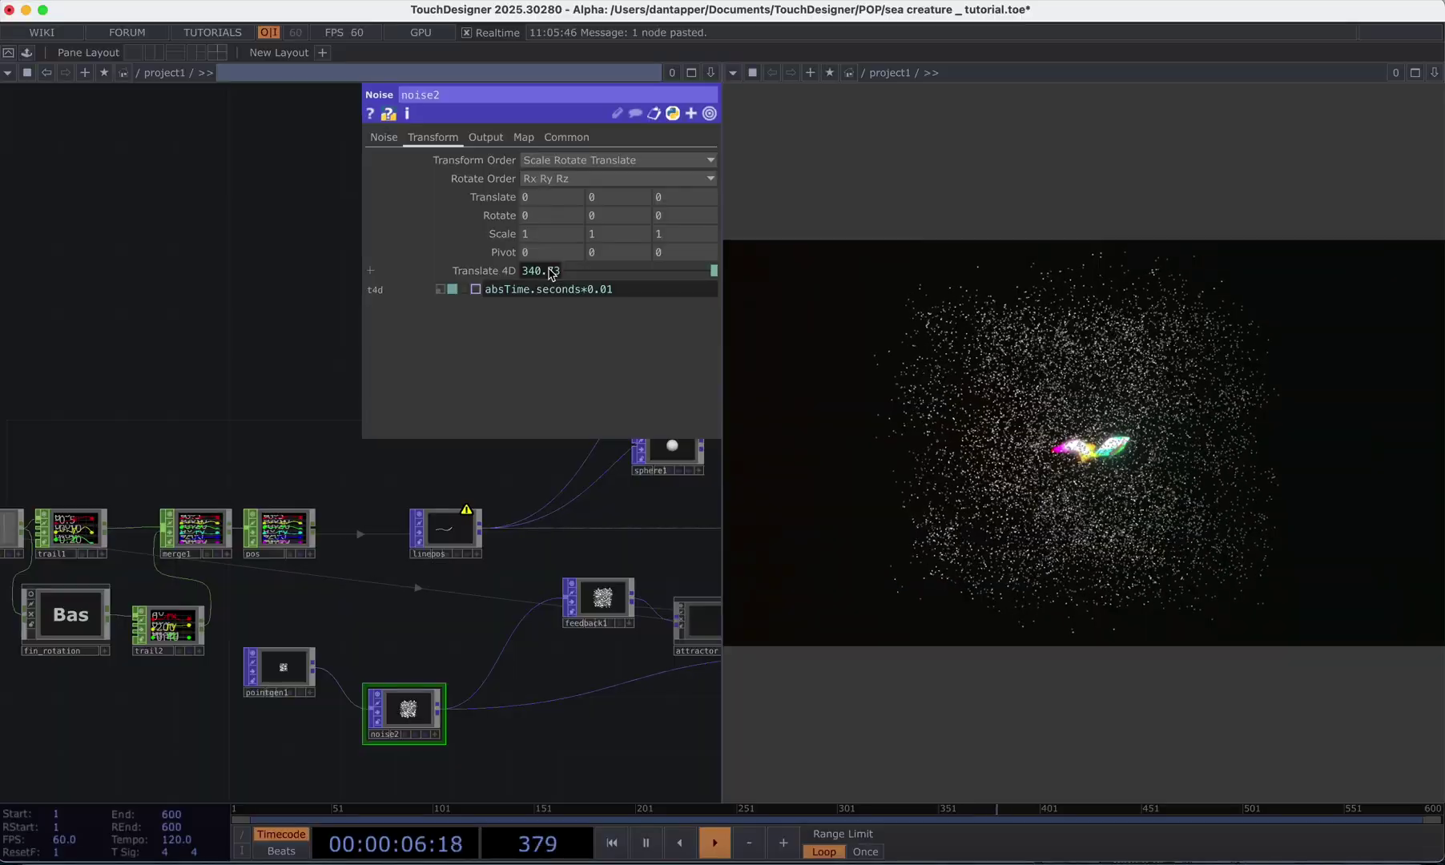
{"action": "key", "text": "Return"}
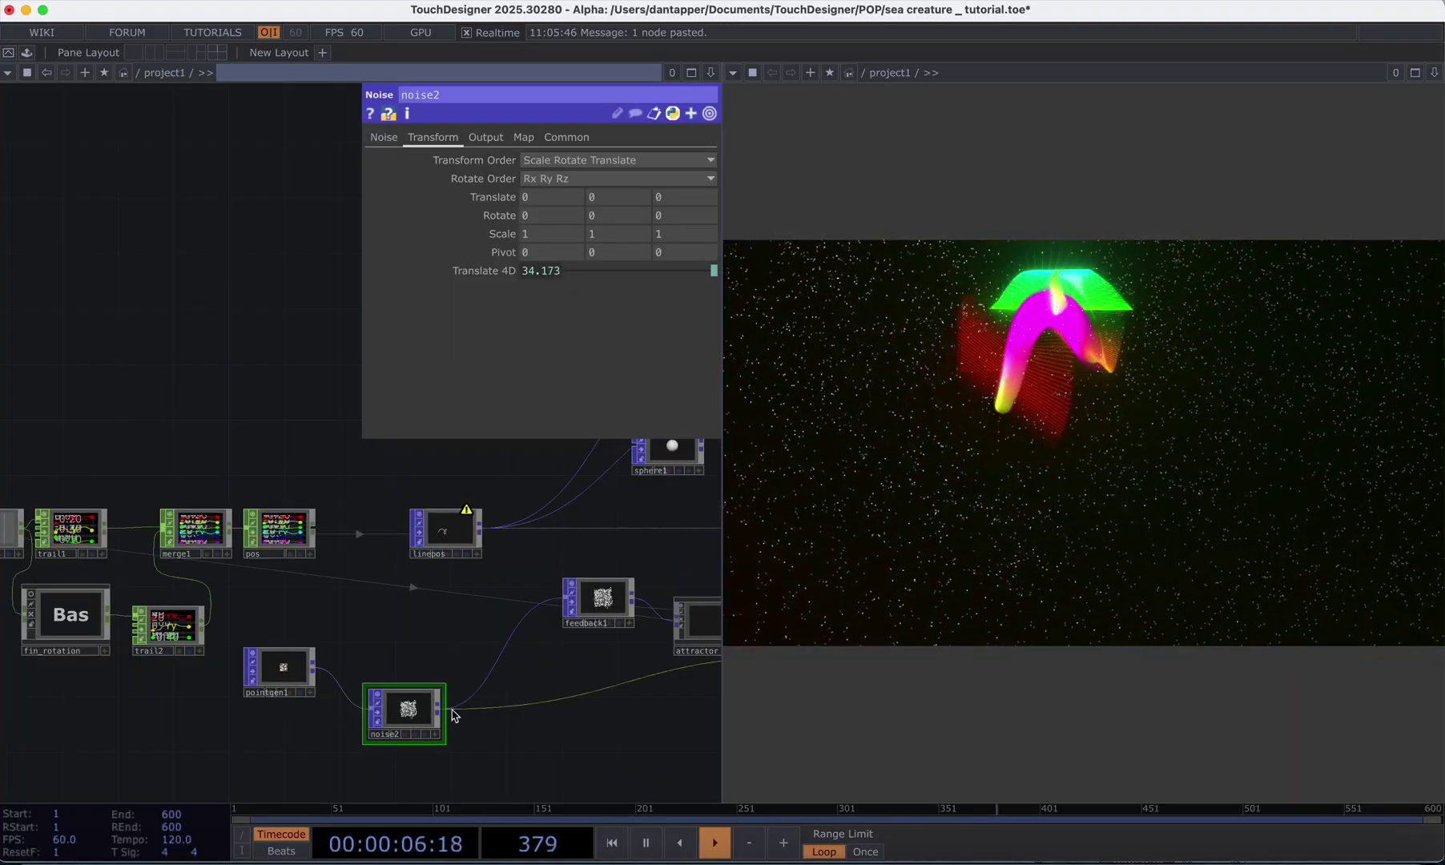
{"action": "left_click_drag", "start_coordinate": [411, 711], "coordinate": [424, 683]}
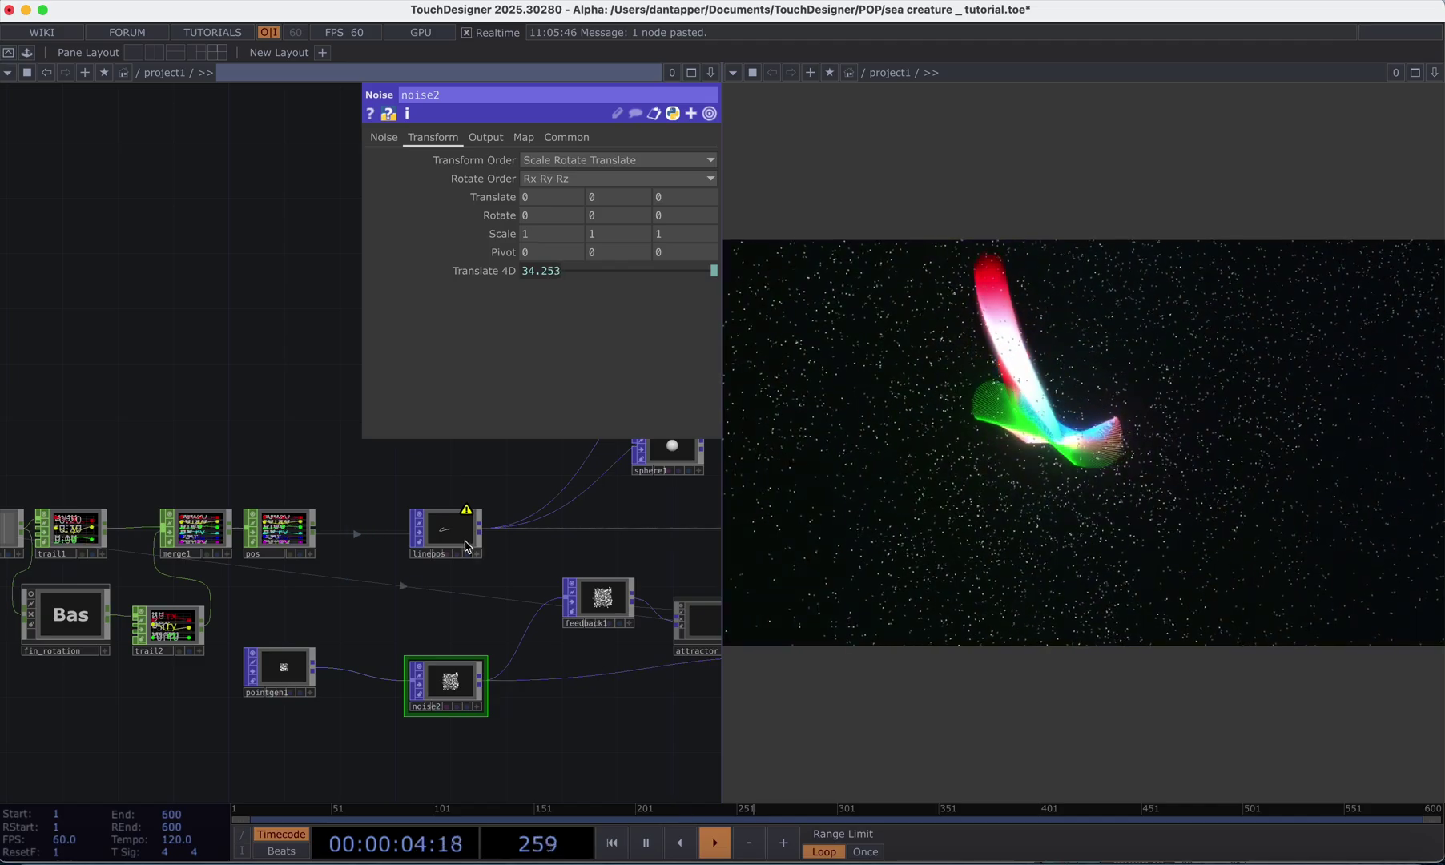
- Save the project and open the recent file sea creature multi.8.toe
{"action": "scroll", "coordinate": [485, 565], "scroll_direction": "down", "scroll_amount": 5}
{"action": "key", "text": "h"}
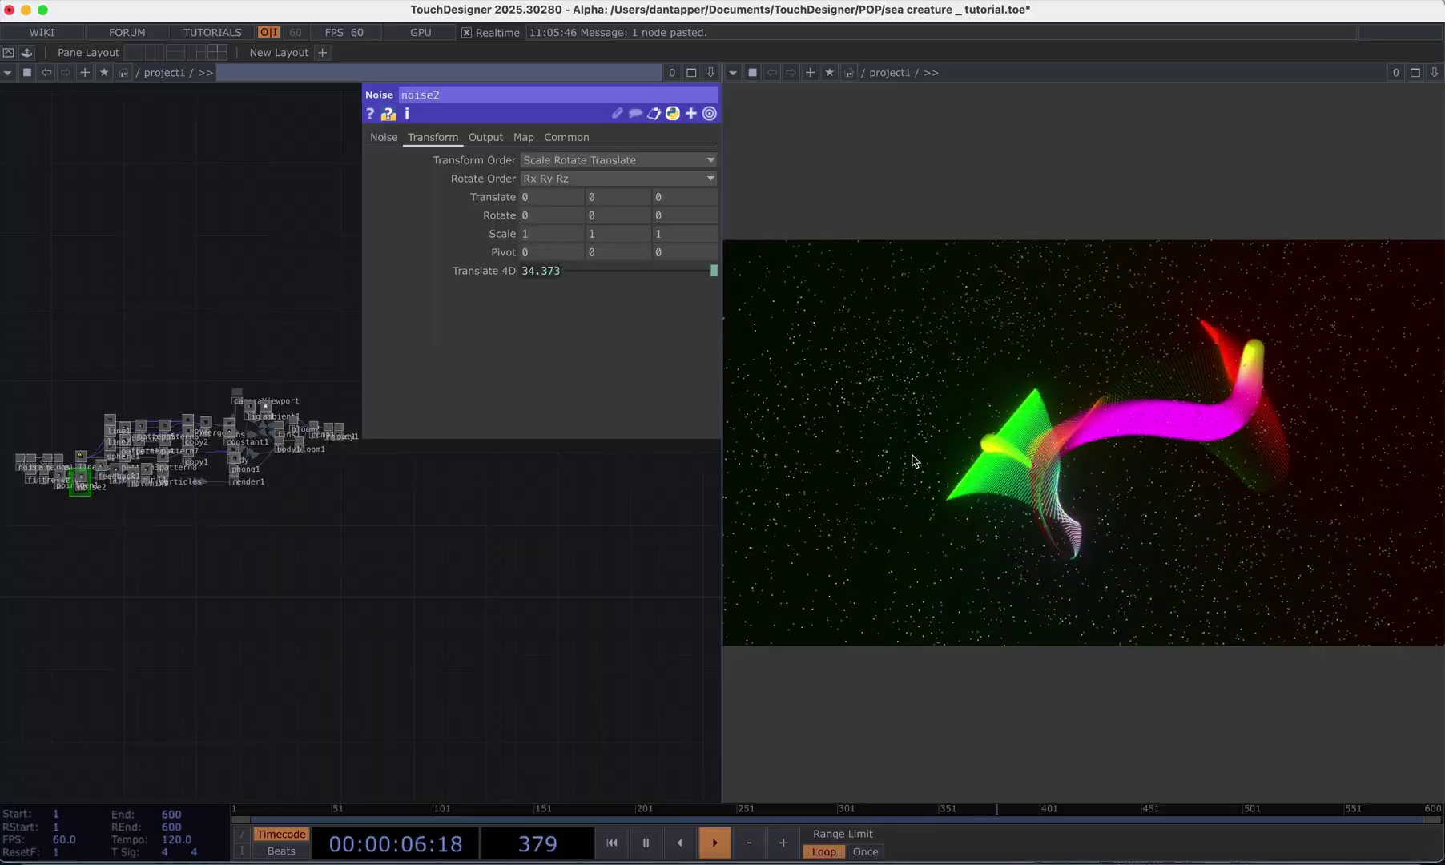
{"action": "scroll", "coordinate": [80, 533], "scroll_direction": "up", "scroll_amount": 5}
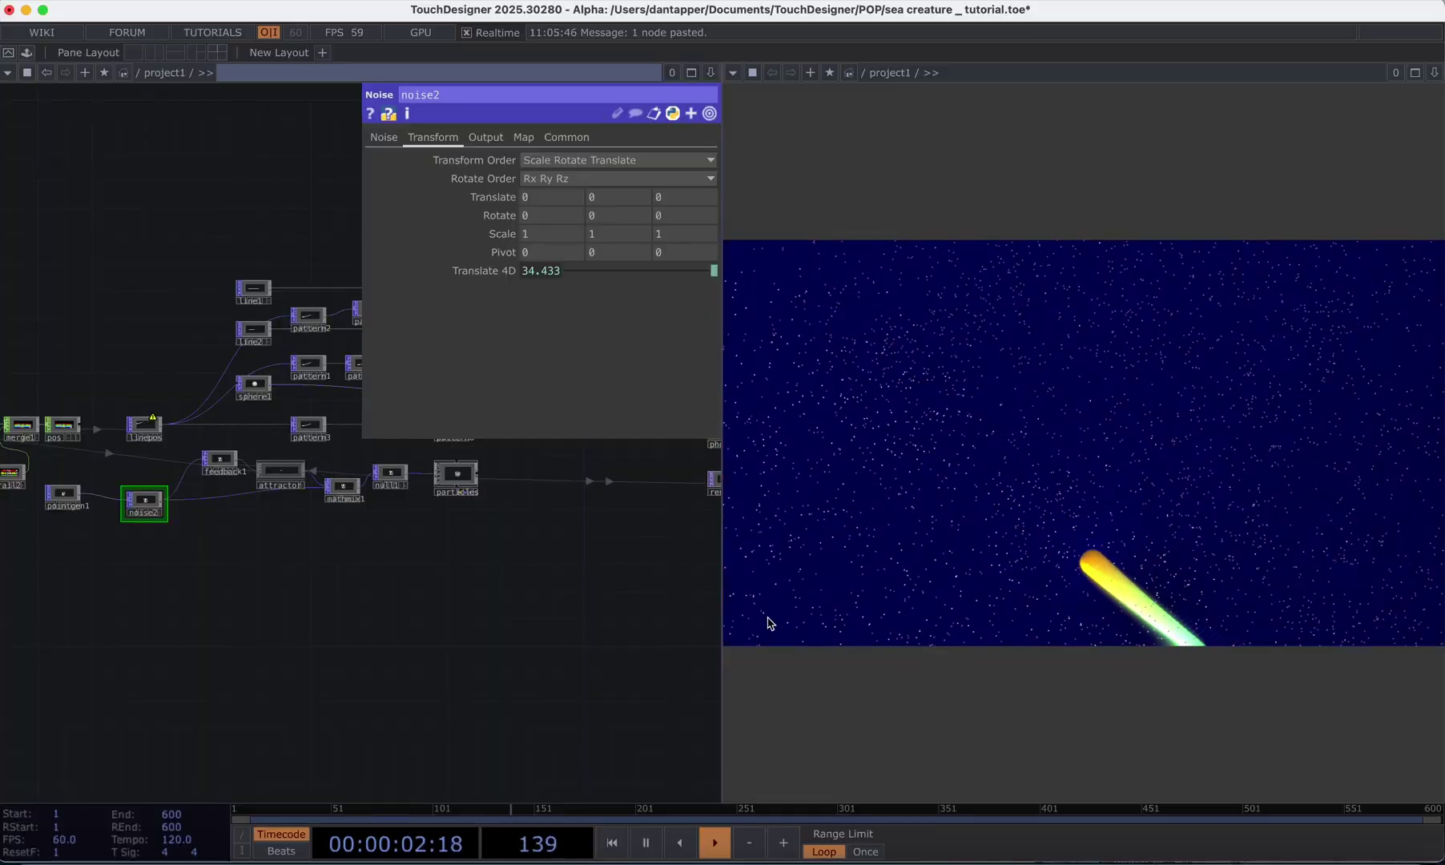
{"action": "left_click", "coordinate": [142, 1]}
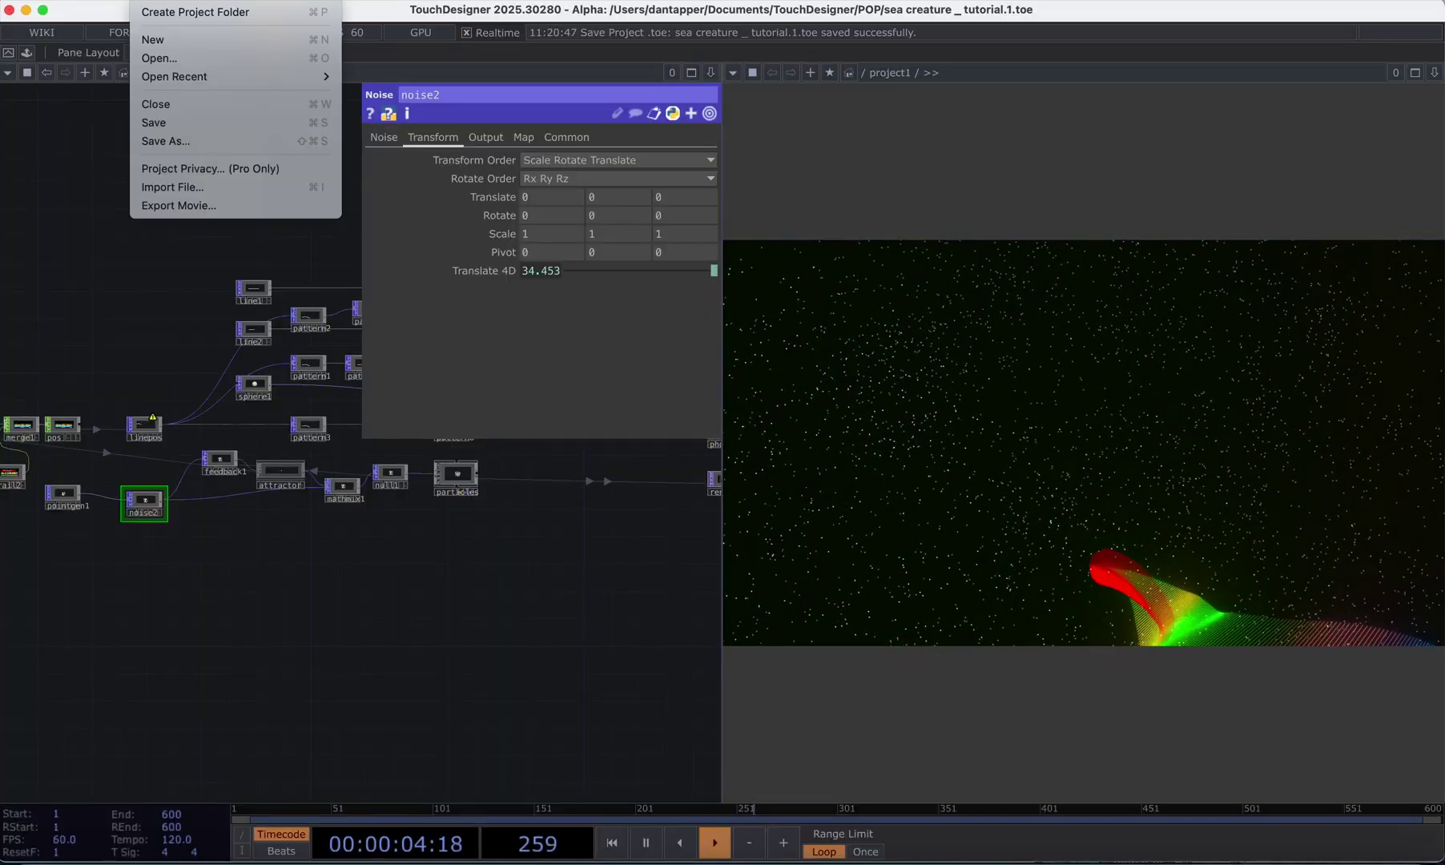
{"action": "mouse_move", "coordinate": [305, 76]}
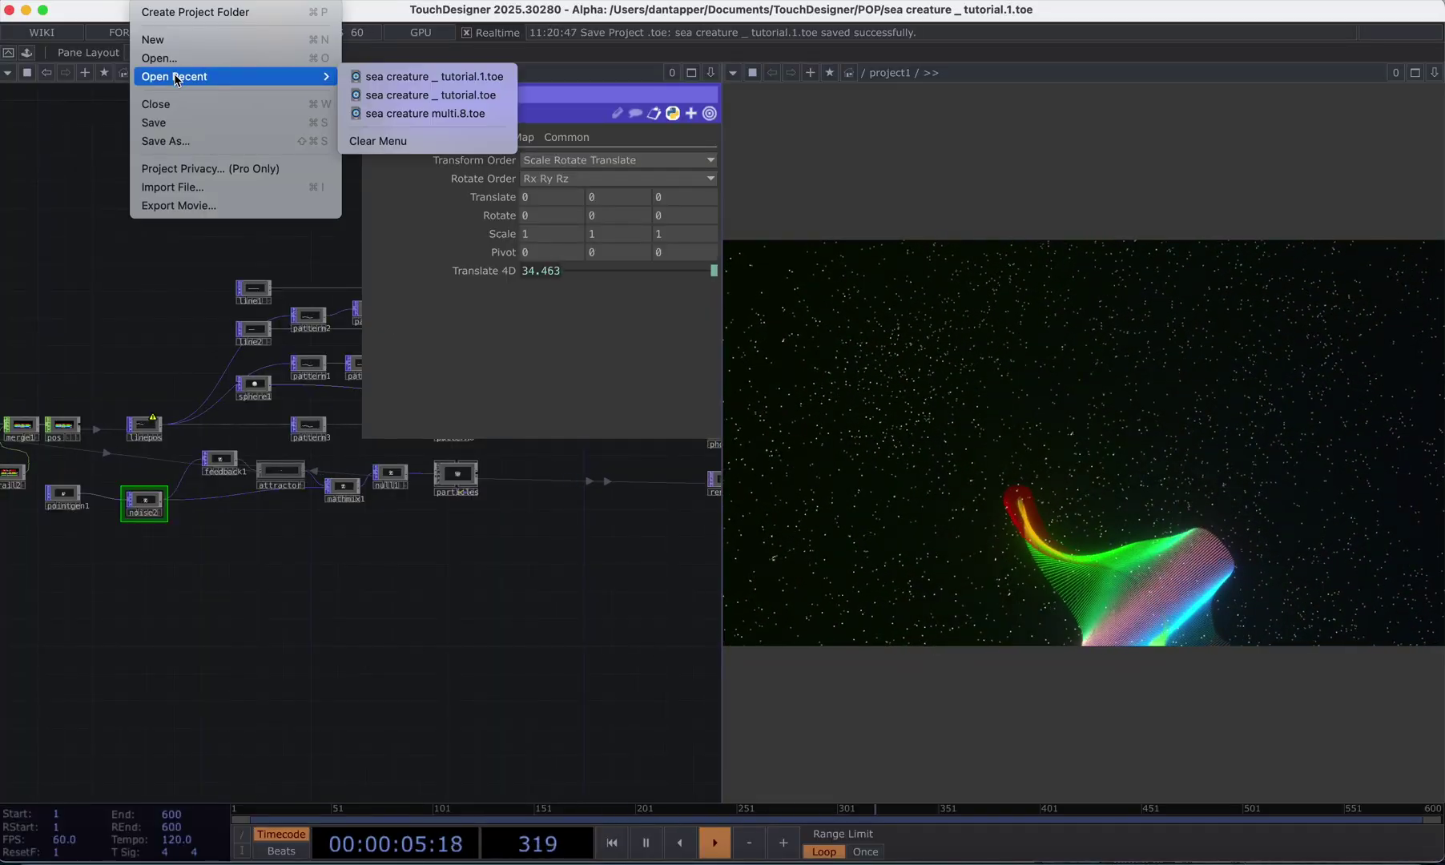
{"action": "left_click", "coordinate": [422, 116]}
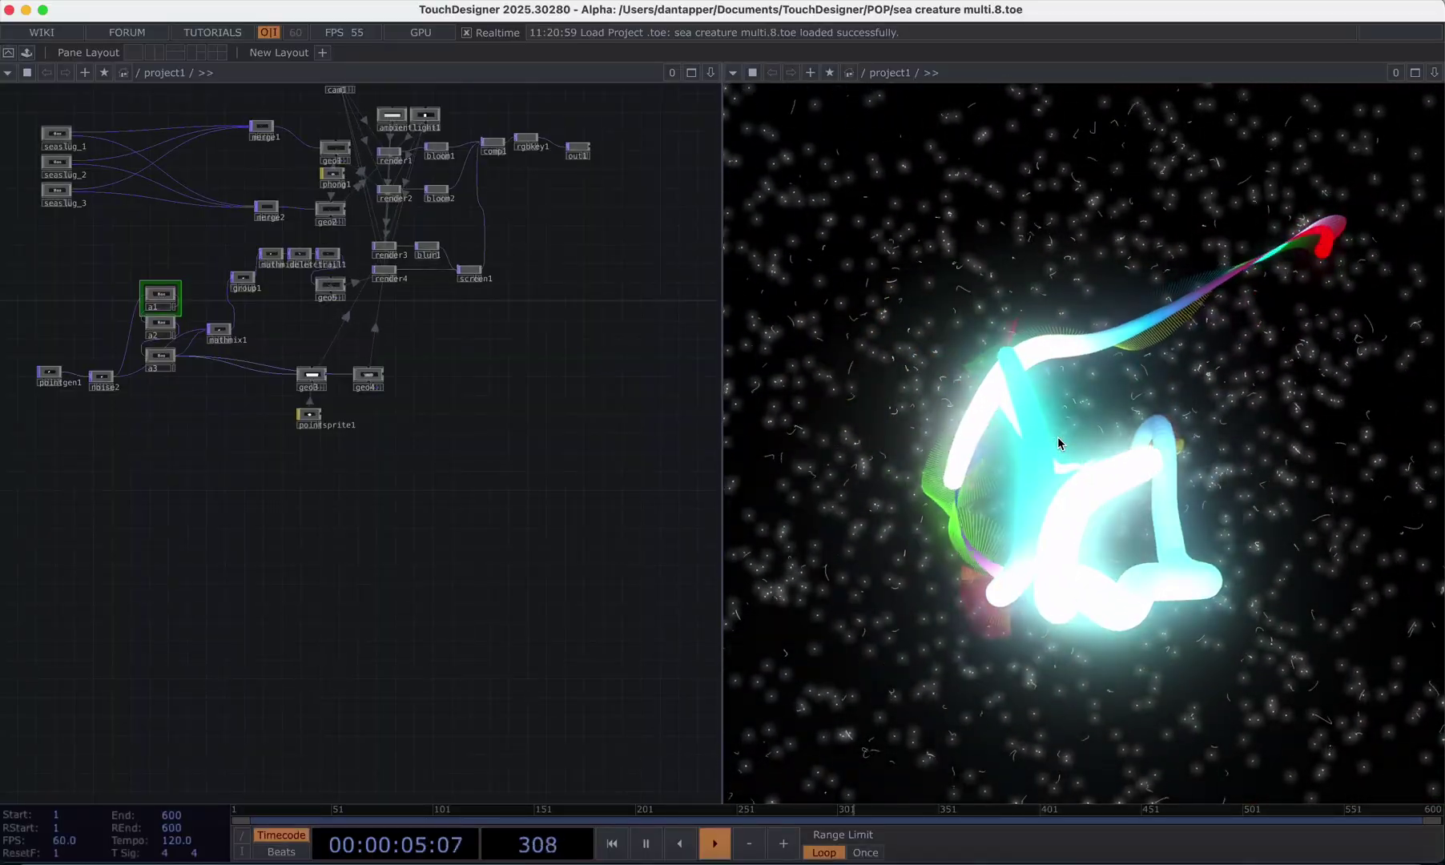
- Examine the chained a1, a2 and a3 containers in the multi-creature project, and switch back to sea creature _ tutorial.1.toe
{"action": "key", "text": "ctrl+Up"}
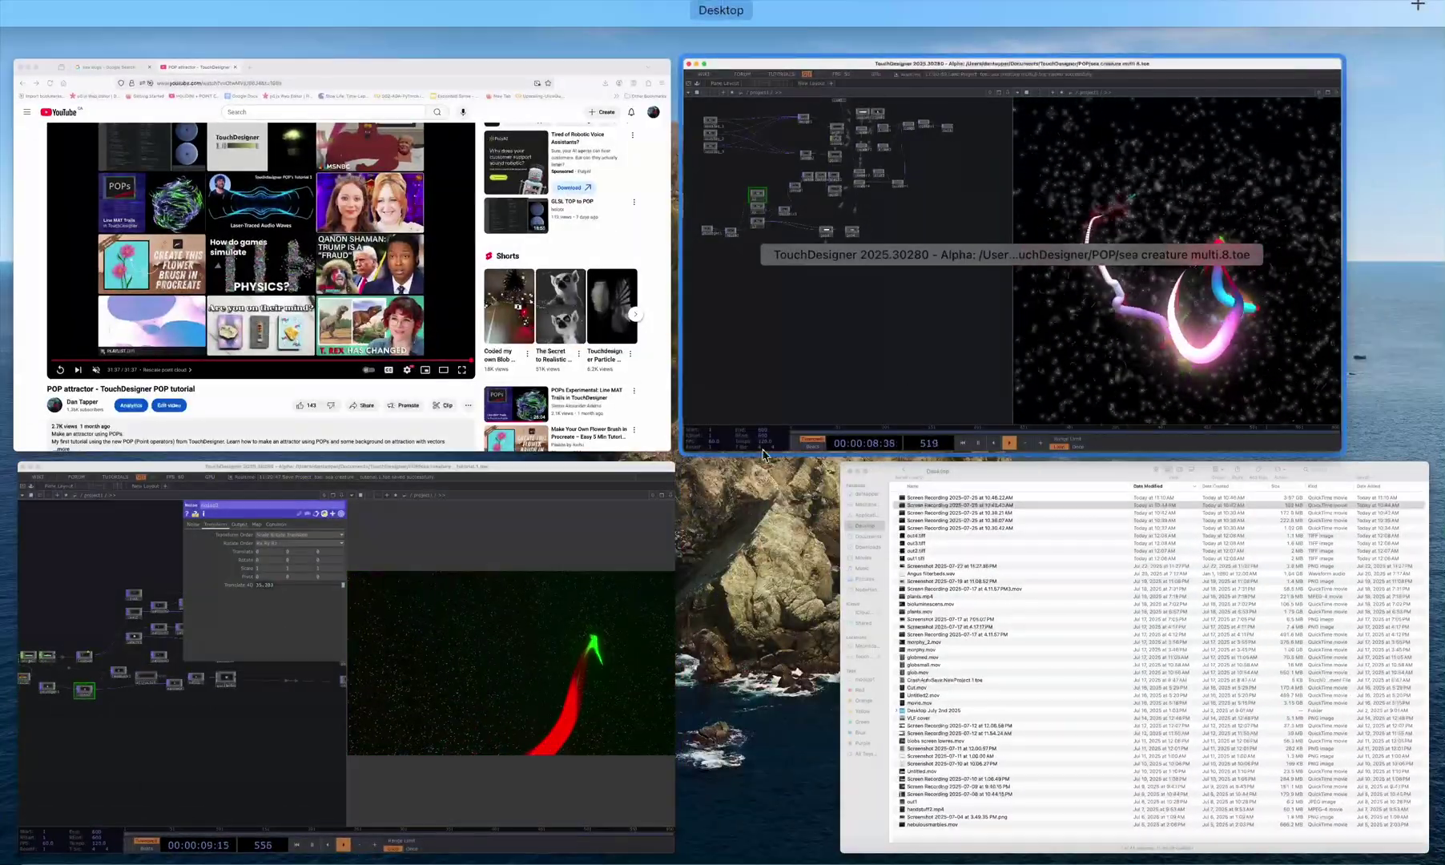
{"action": "left_click", "coordinate": [615, 552]}
{"action": "key", "text": "ctrl+Up"}
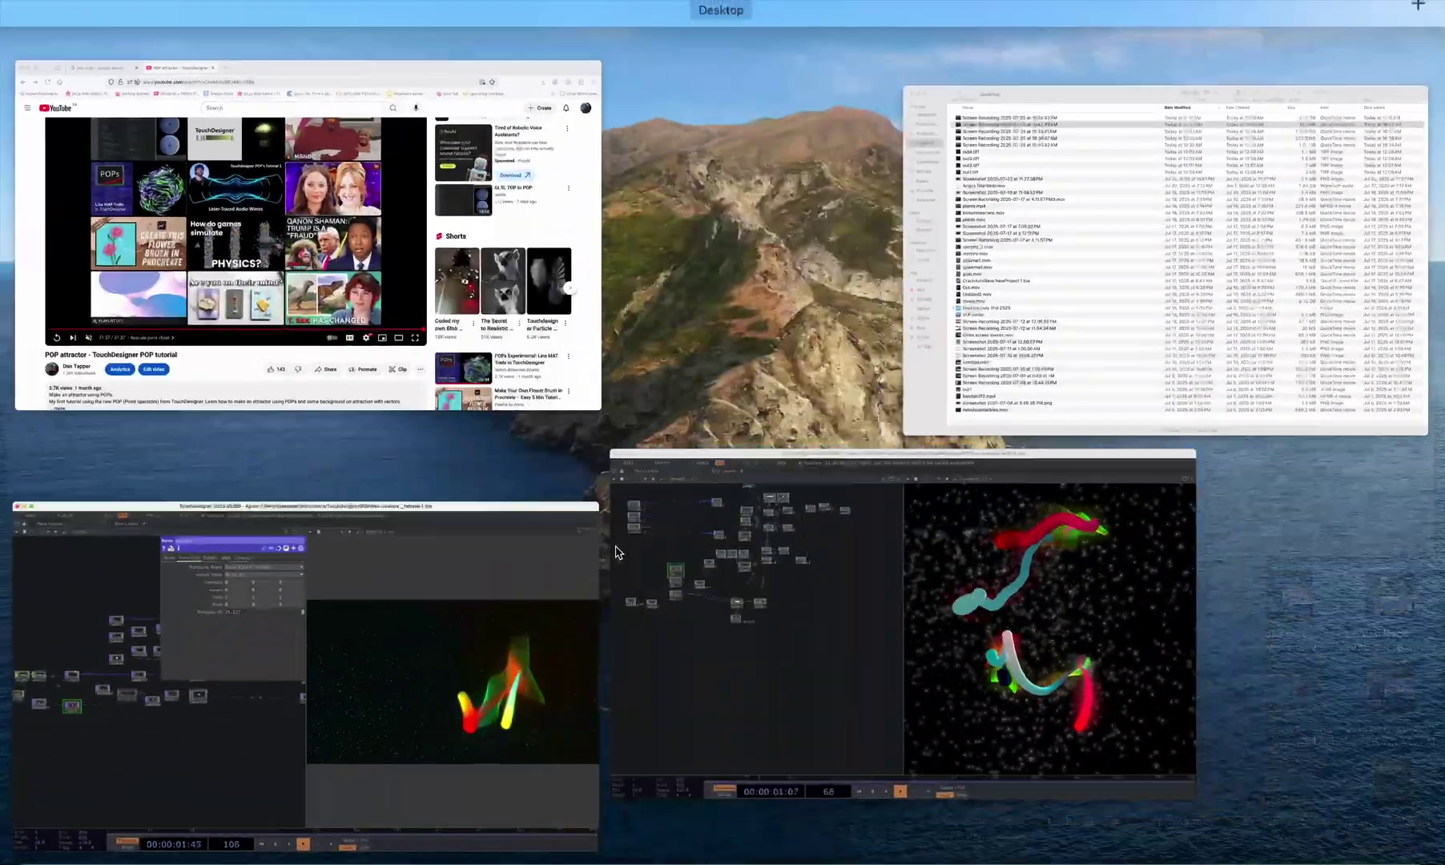
{"action": "left_click", "coordinate": [982, 513]}
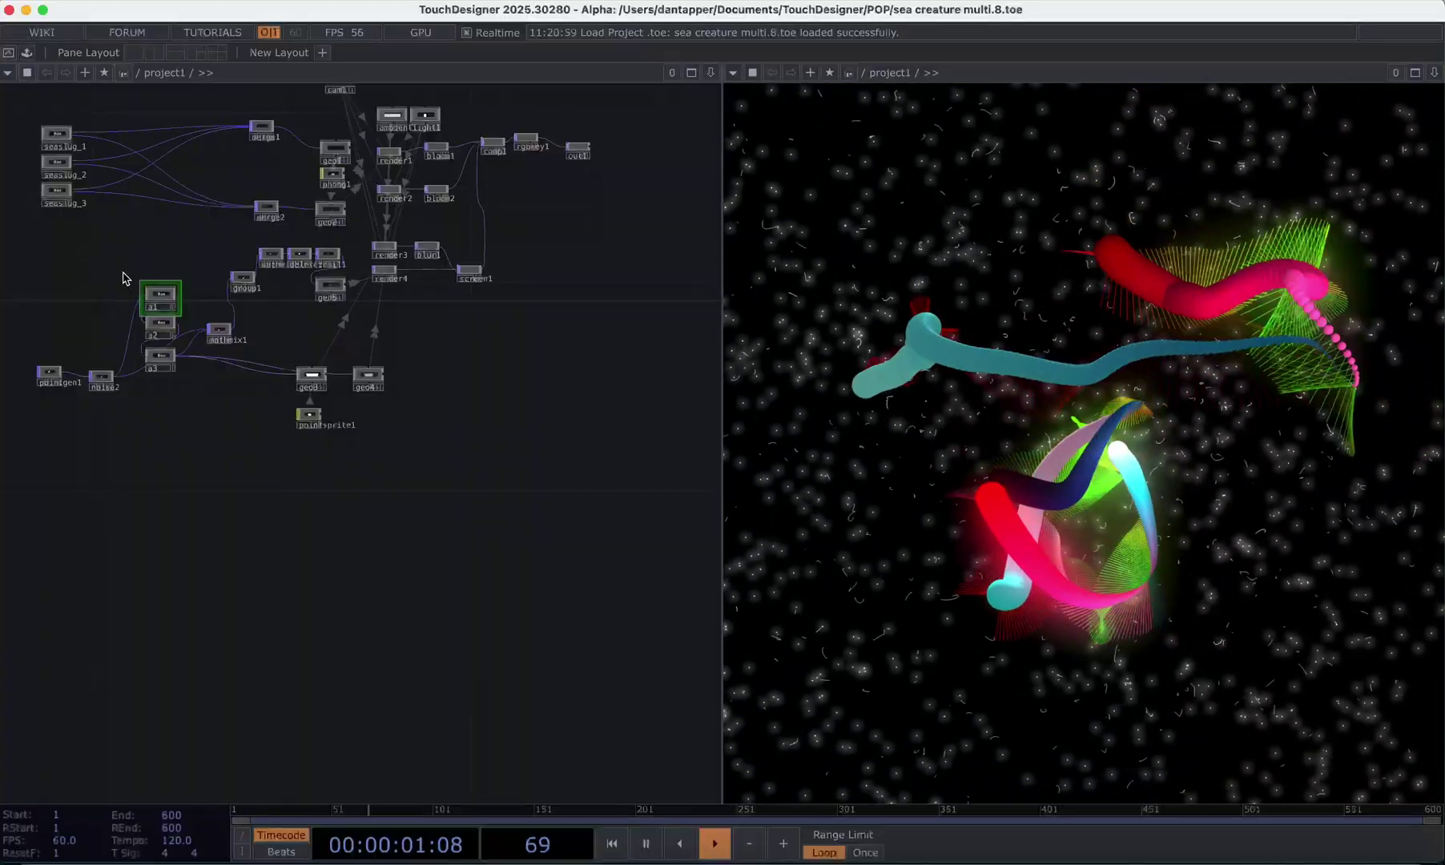
{"action": "scroll", "coordinate": [133, 282], "scroll_direction": "up", "scroll_amount": 1}
{"action": "scroll", "coordinate": [133, 282], "scroll_direction": "up", "scroll_amount": 3}
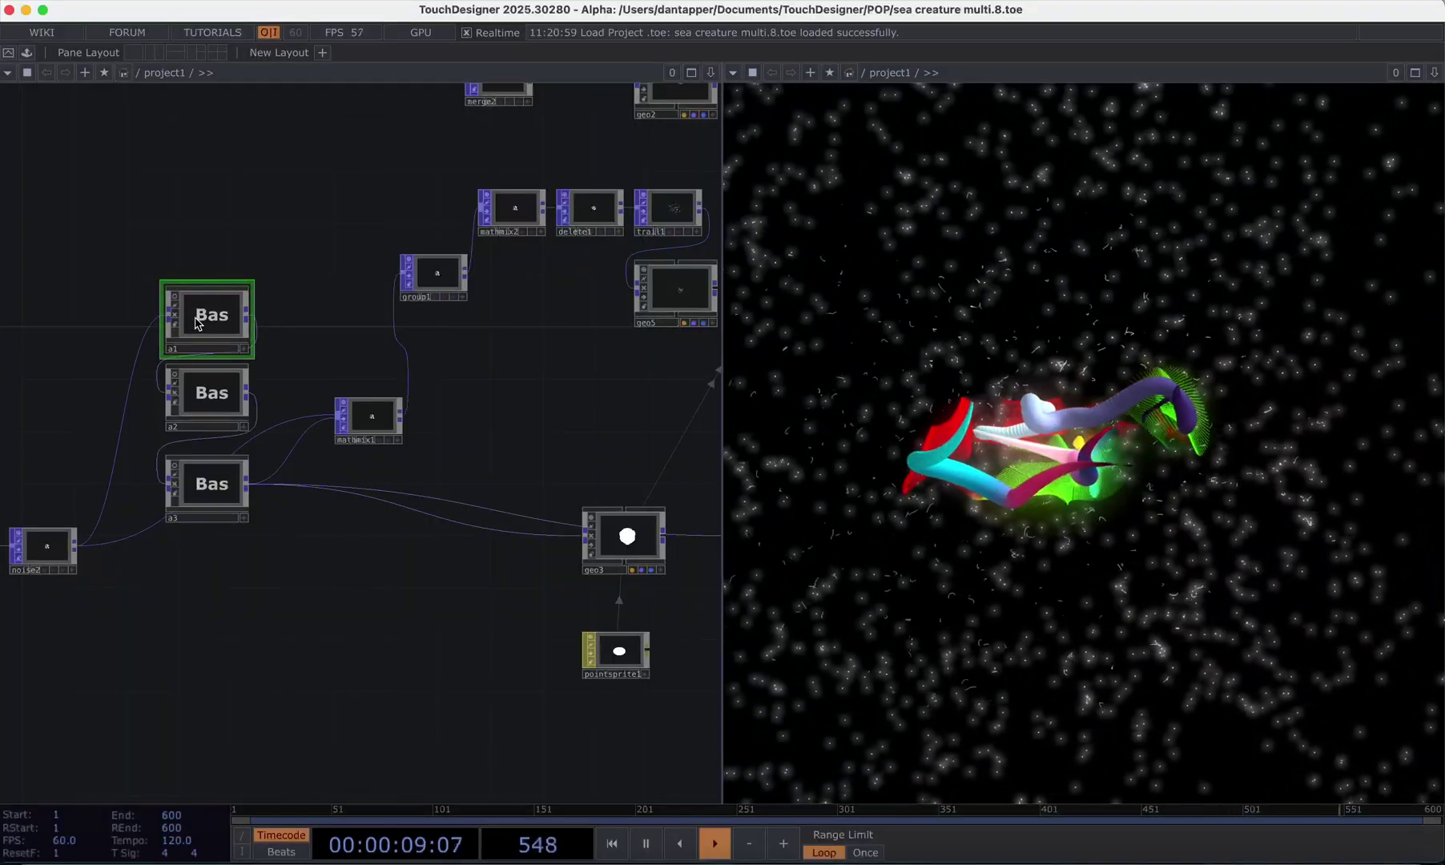
{"action": "scroll", "coordinate": [292, 526], "scroll_direction": "down", "scroll_amount": 6}
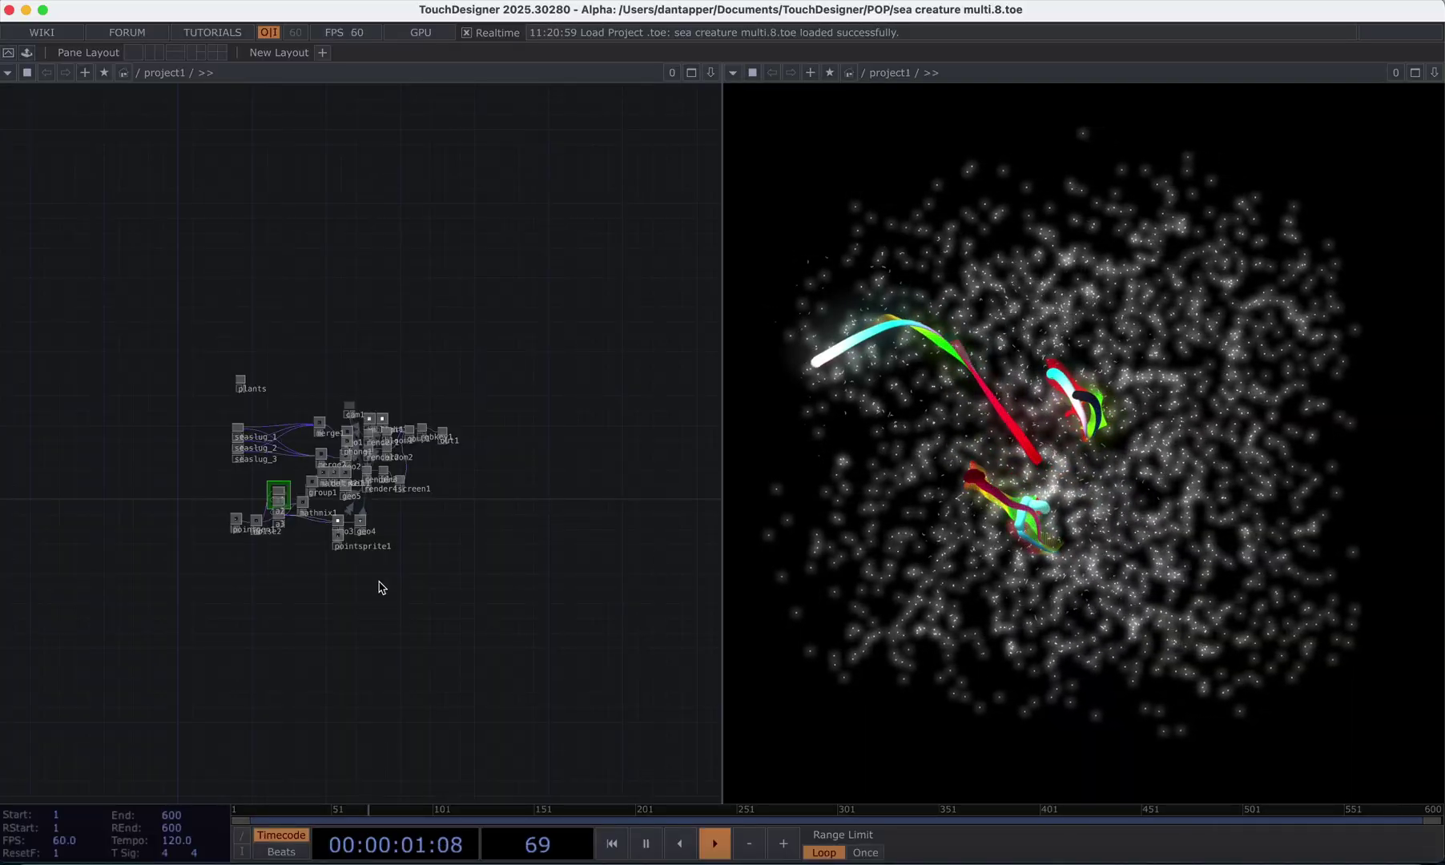
{"action": "key", "text": "ctrl+Up"}
{"action": "left_click", "coordinate": [340, 653]}
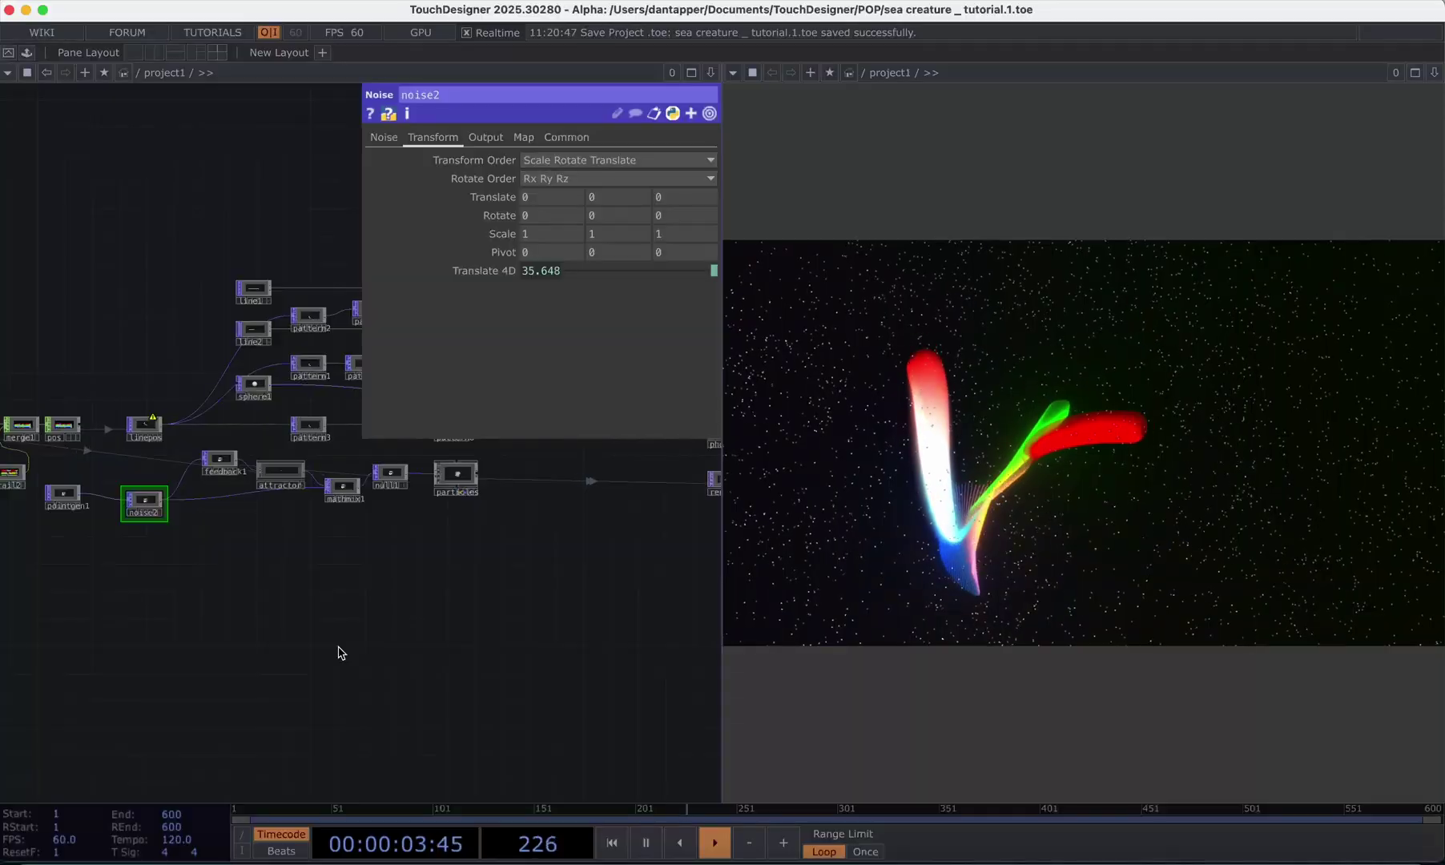